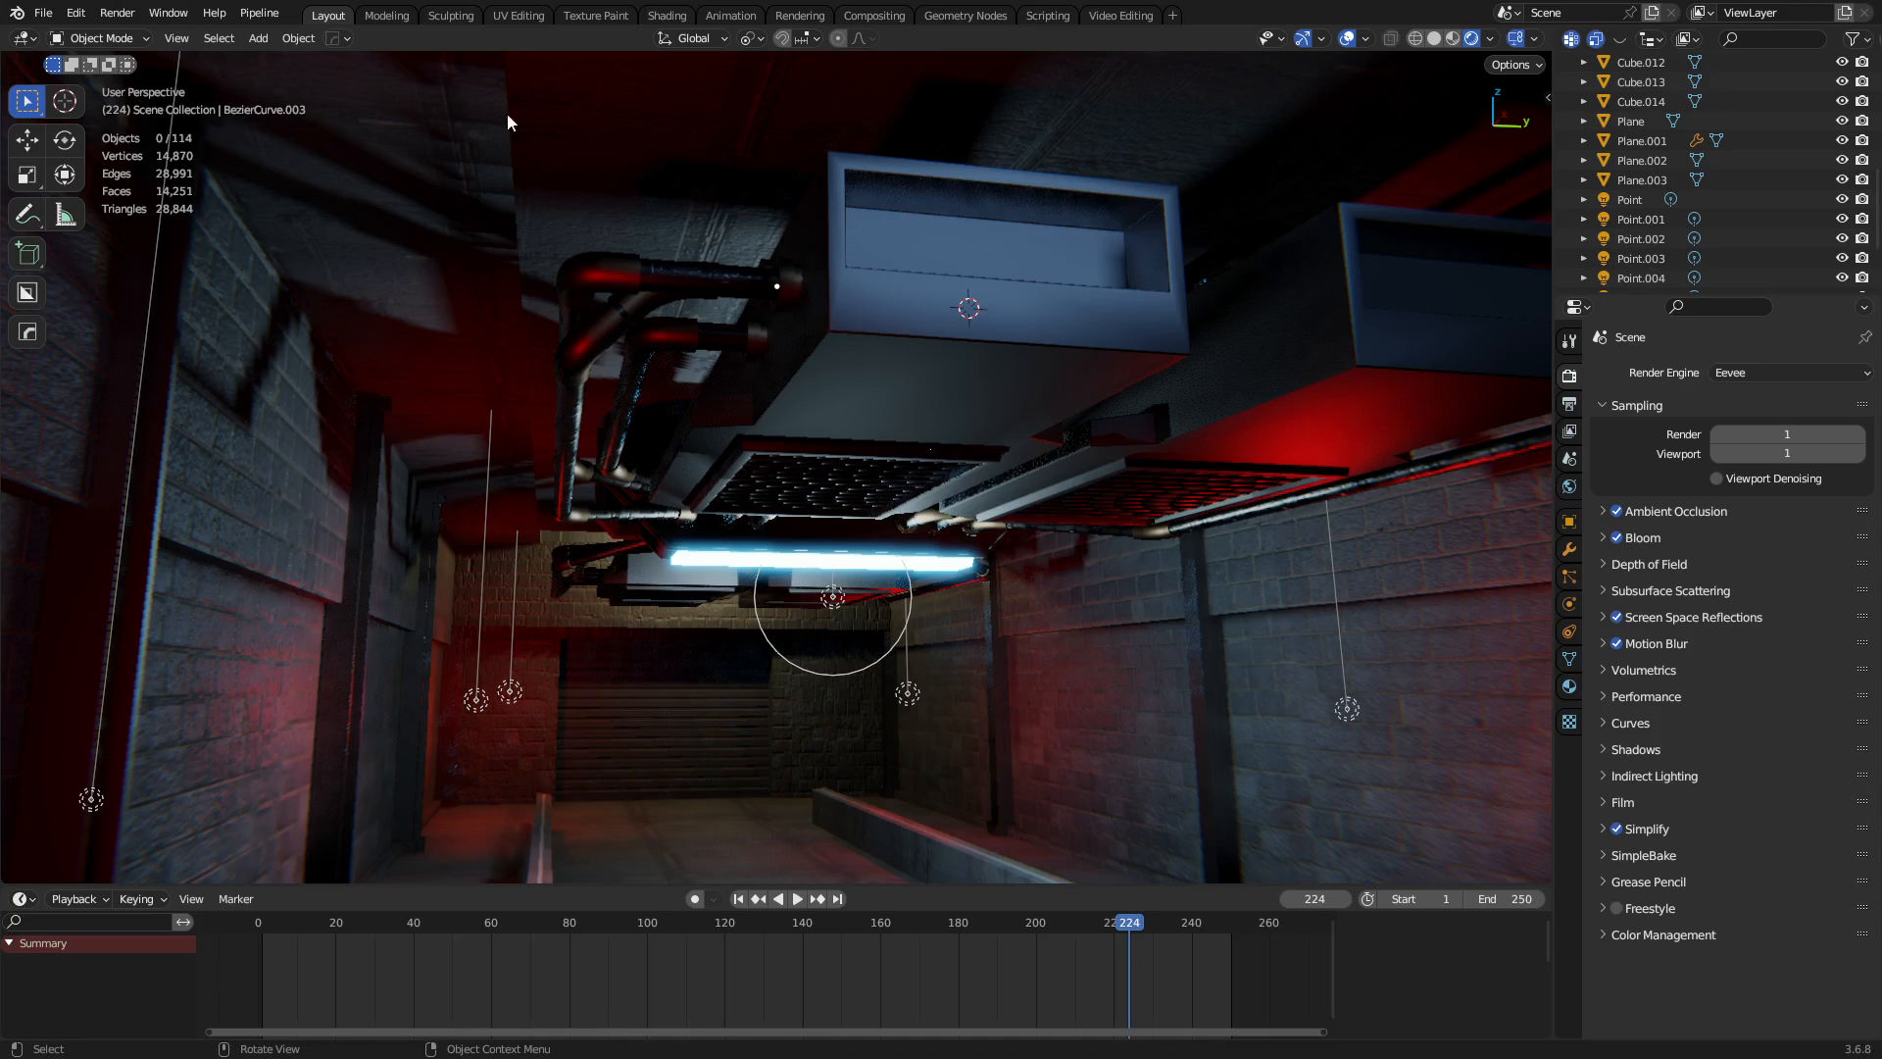
Create a new file from the General template.
{"action": "left_click", "coordinate": [43, 12]}
{"action": "mouse_move", "coordinate": [59, 36]}
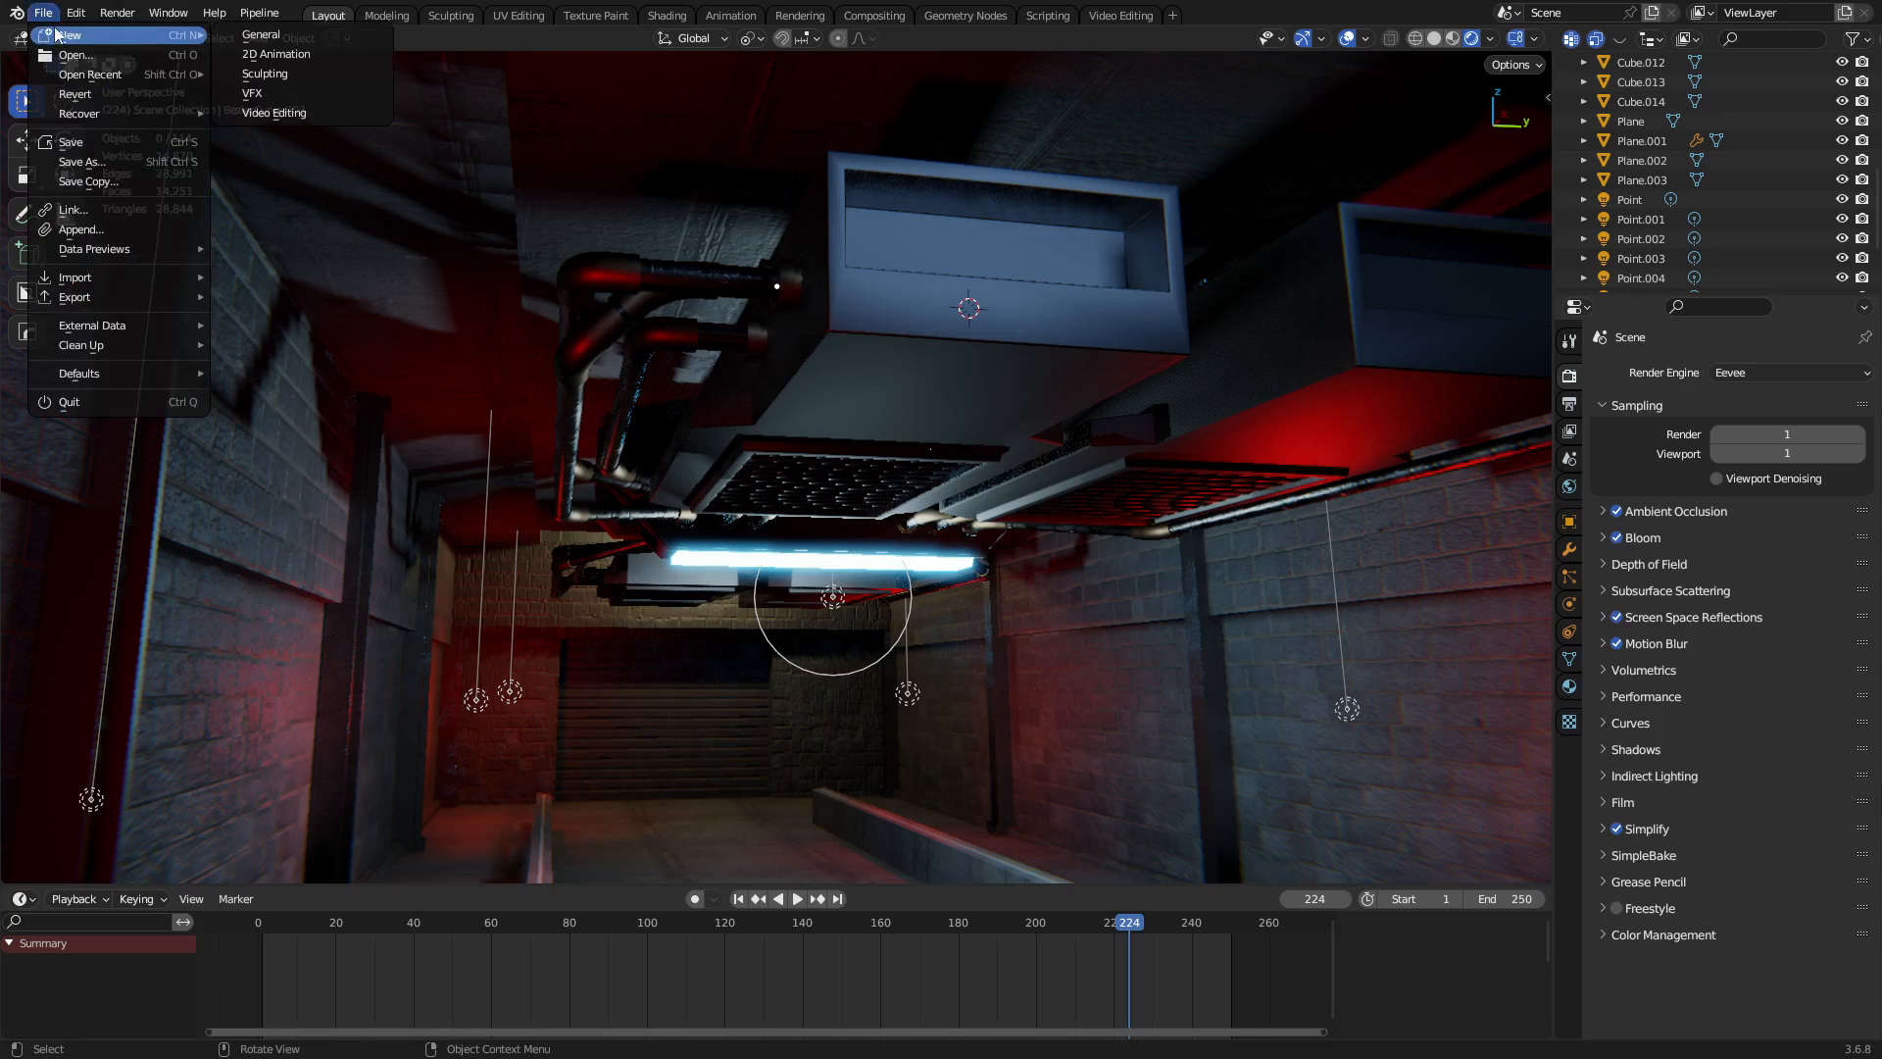
{"action": "left_click", "coordinate": [257, 44]}
{"action": "left_click", "coordinate": [974, 562]}
In Edit Mode, flatten the default cube along Z to a scale of about 0.415.
{"action": "middle_click_drag", "start_coordinate": [1016, 546], "coordinate": [930, 437]}
{"action": "key", "text": "ctrl+Tab"}
{"action": "left_click", "coordinate": [858, 639]}
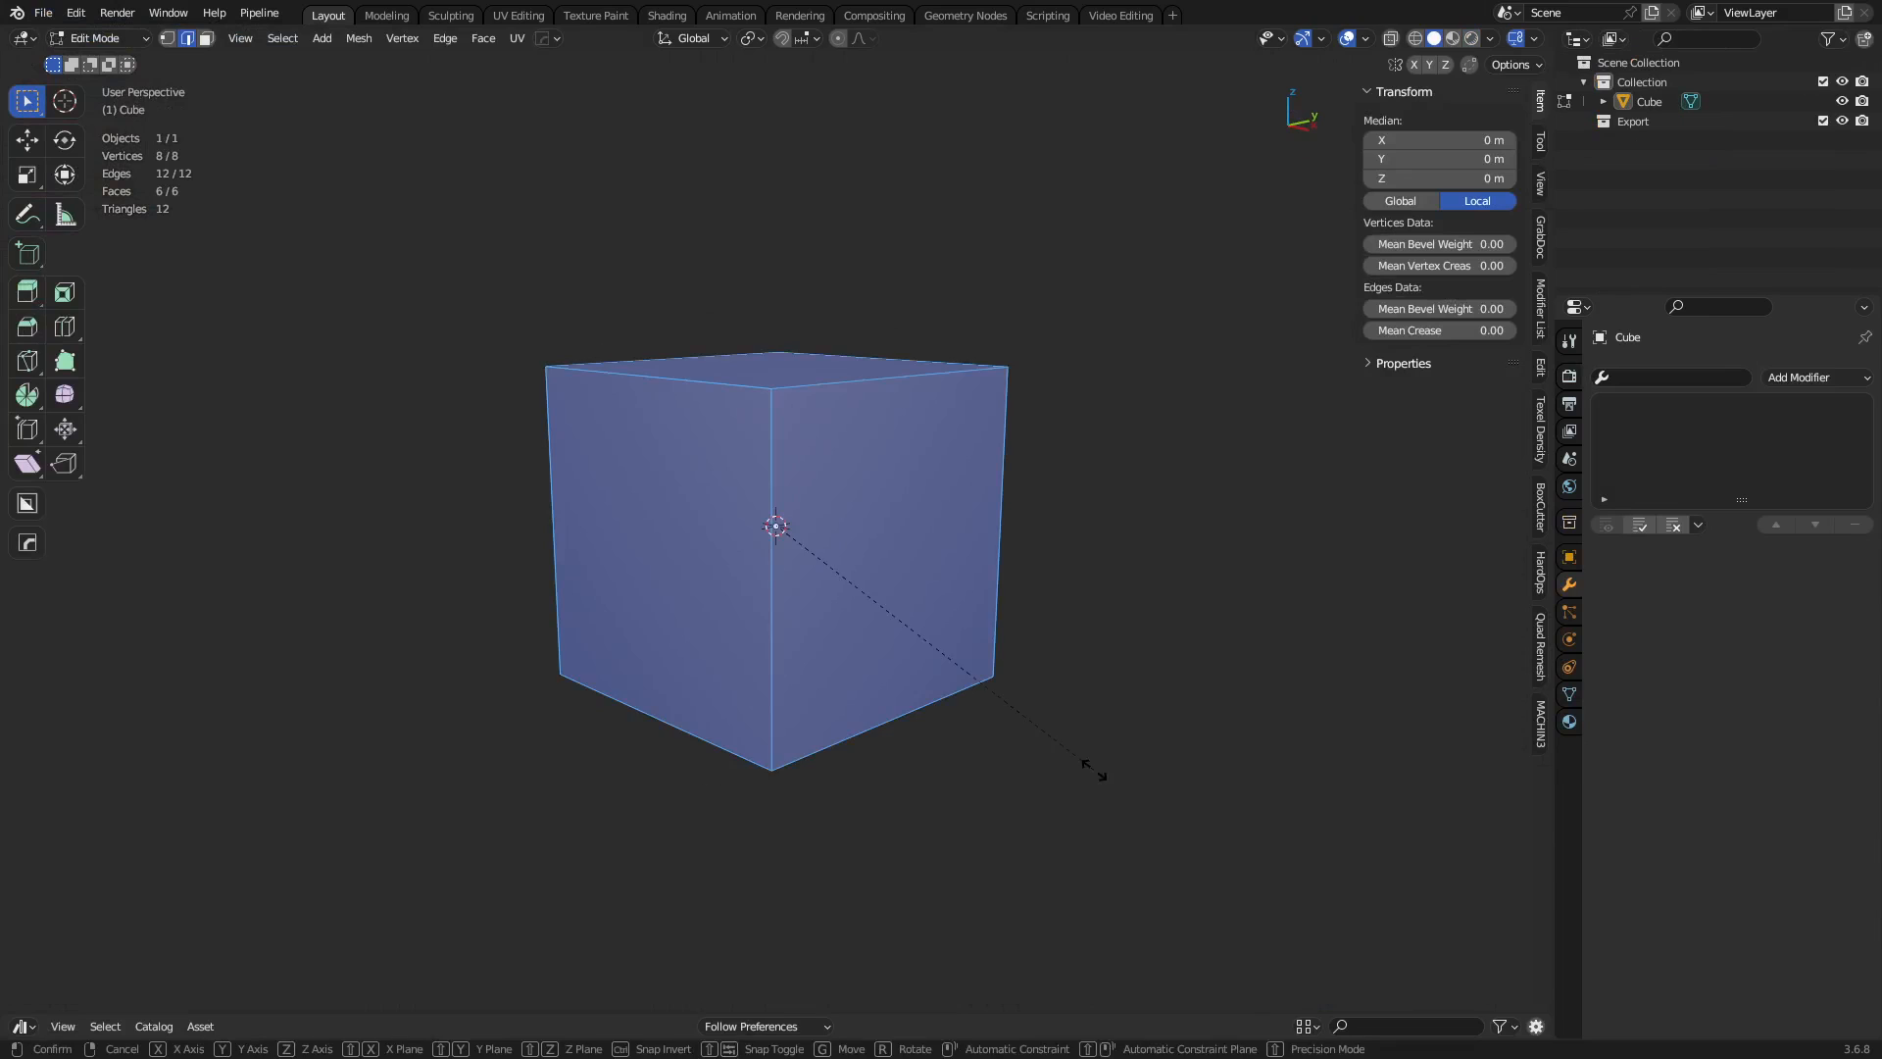
{"action": "key", "text": "s"}
{"action": "key", "text": "z"}
{"action": "left_click", "coordinate": [895, 638]}
{"action": "middle_click_drag", "start_coordinate": [895, 638], "coordinate": [1058, 895]}
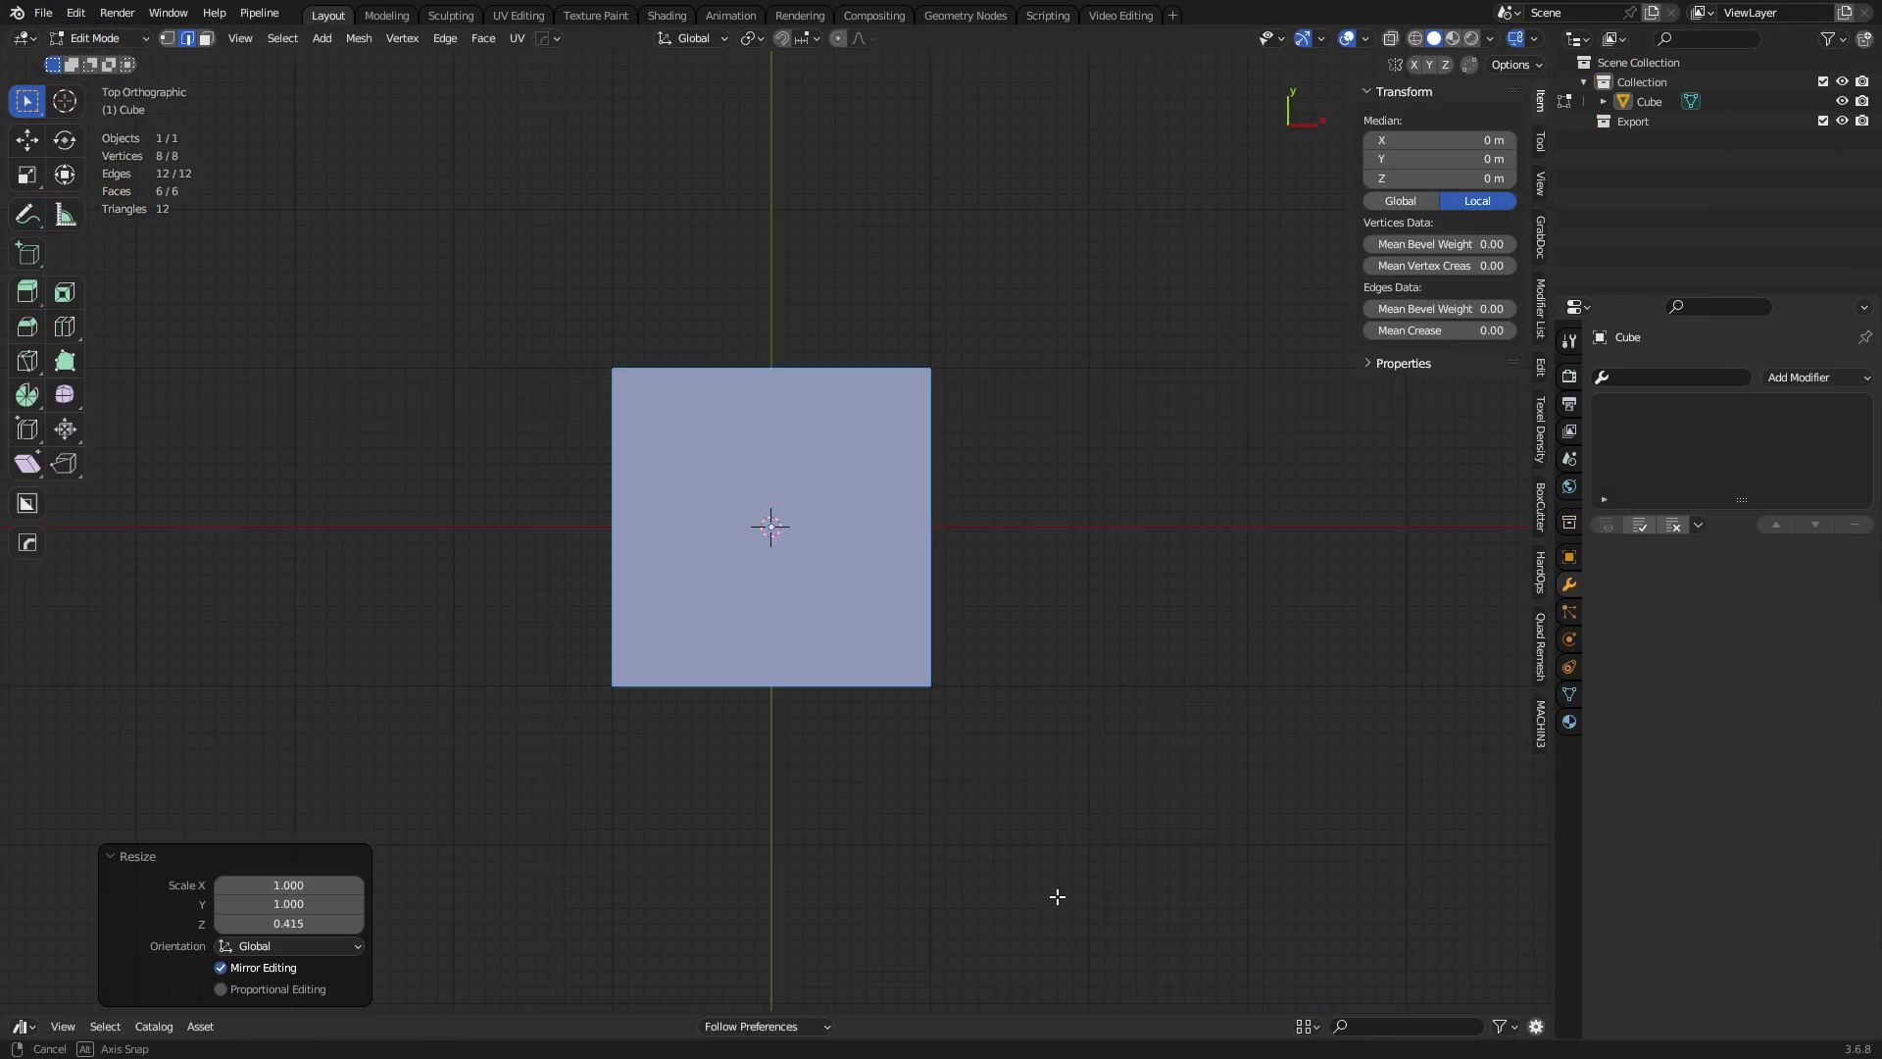
{"action": "key", "text": "s"}
{"action": "key", "text": "Escape"}
{"action": "type", "text": "sx2"}
{"action": "right_click", "coordinate": [981, 751]}
Scale the cube's mesh by 2 along the Y axis, return to Object Mode and deselect the box.
{"action": "type", "text": "sy"}
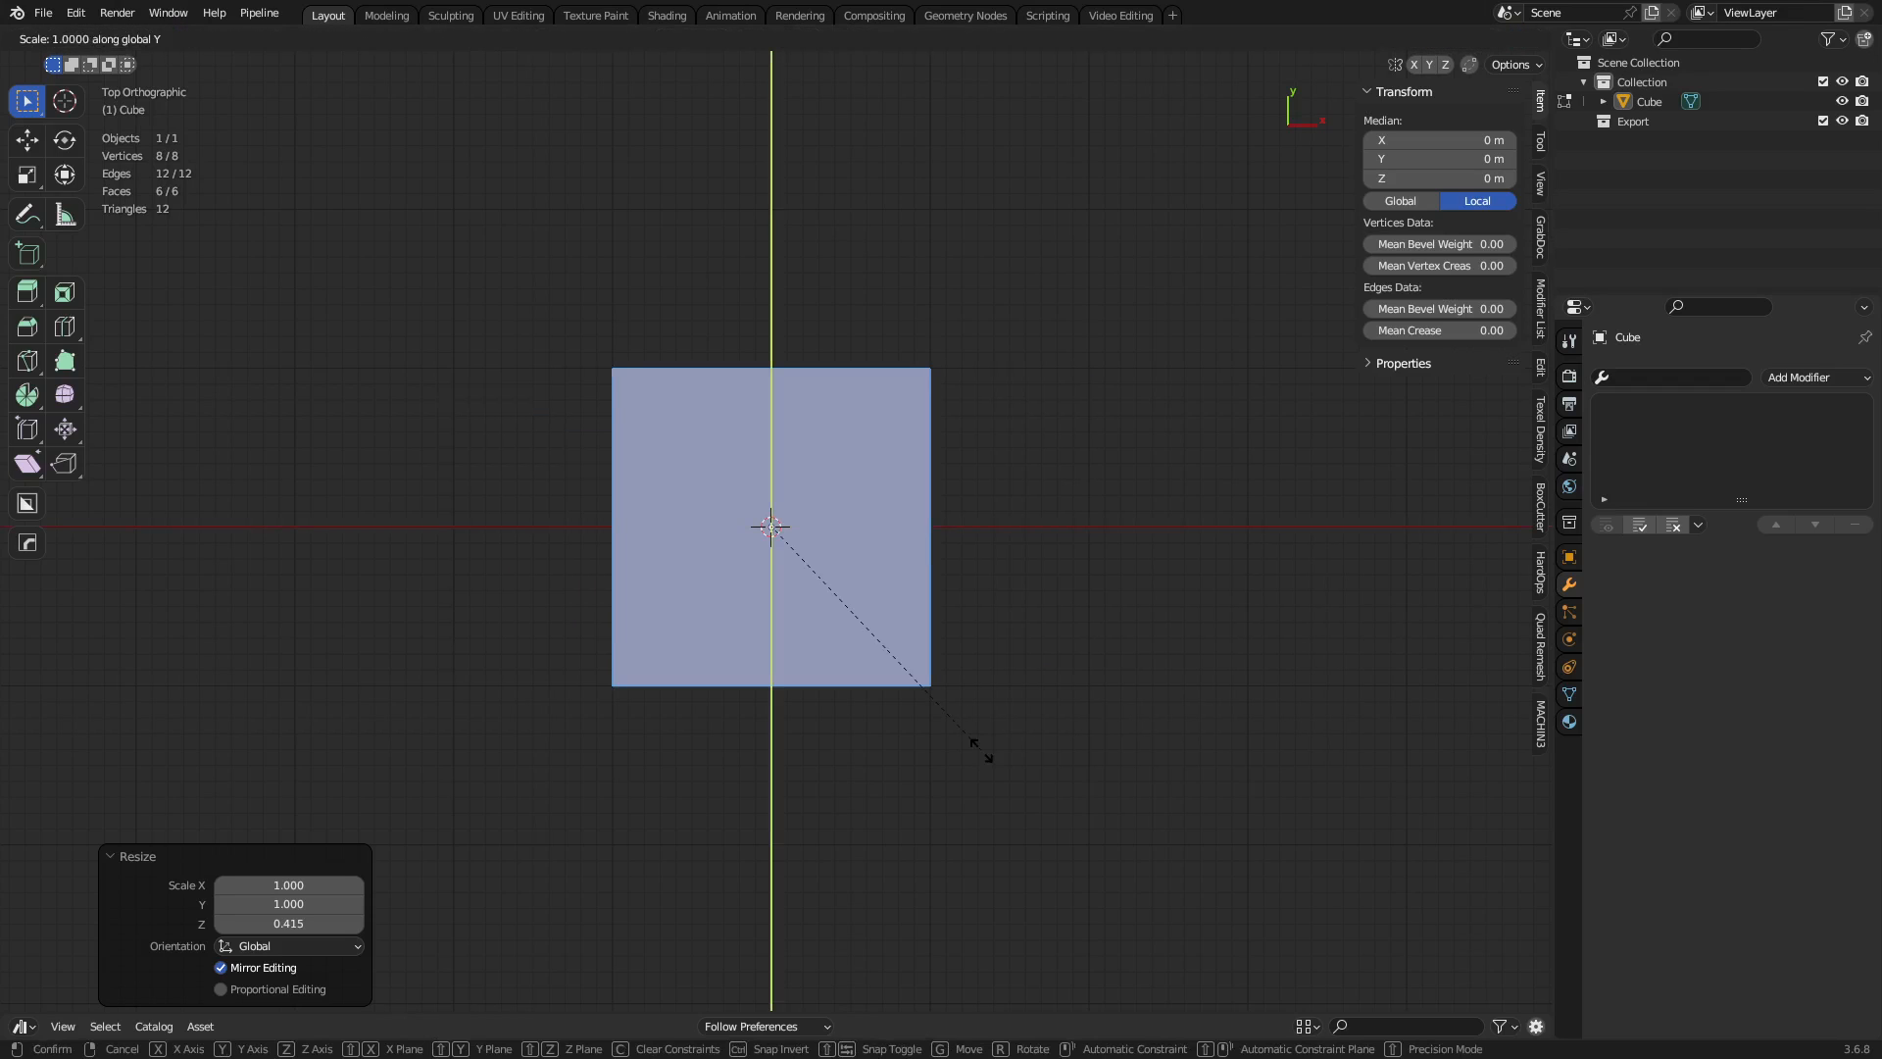
{"action": "type", "text": "2"}
{"action": "left_click", "coordinate": [981, 751]}
{"action": "key", "text": "Tab"}
{"action": "left_click", "coordinate": [996, 643]}
{"action": "scroll", "coordinate": [996, 643], "scroll_direction": "down", "scroll_amount": 5}
{"action": "middle_click_drag", "start_coordinate": [1076, 685], "coordinate": [796, 618]}
Search the add-on preferences for "extra" and examine the details of the curve and mesh Extra Objects add-ons.
{"action": "left_click", "coordinate": [76, 12]}
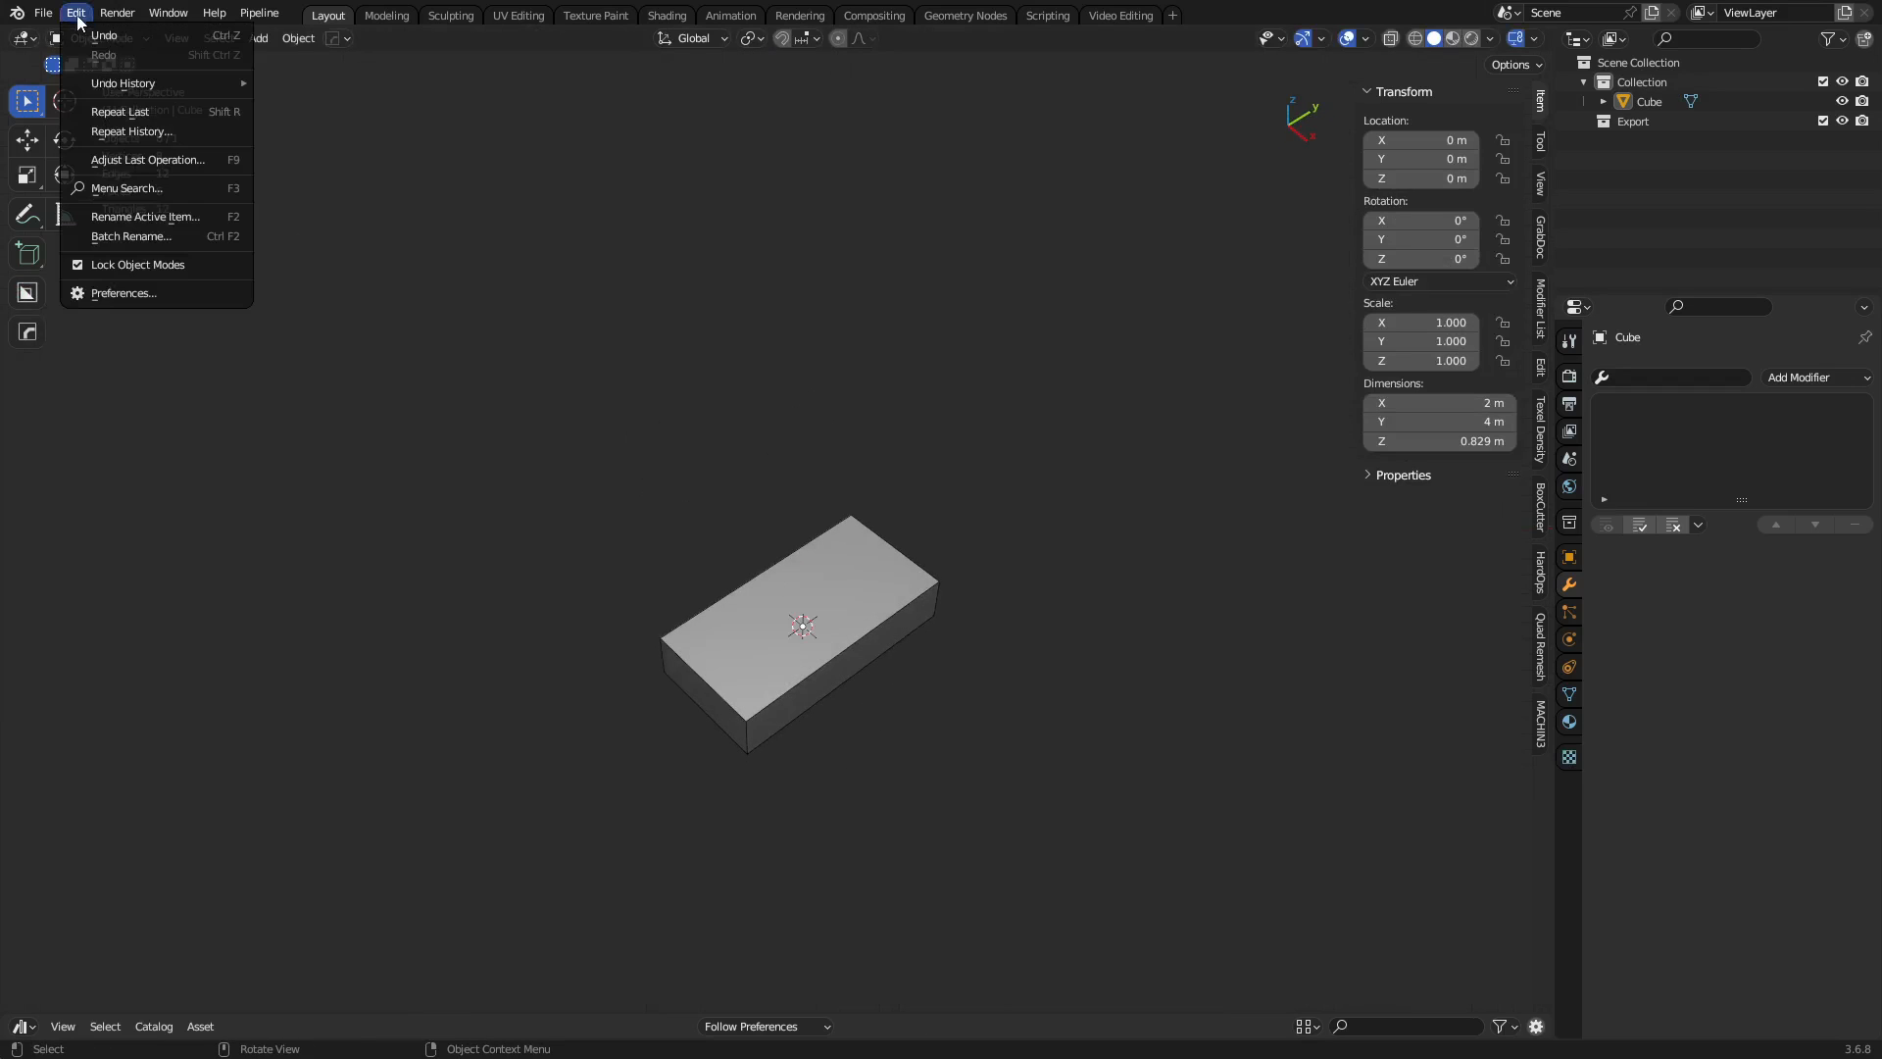
{"action": "left_click", "coordinate": [165, 298]}
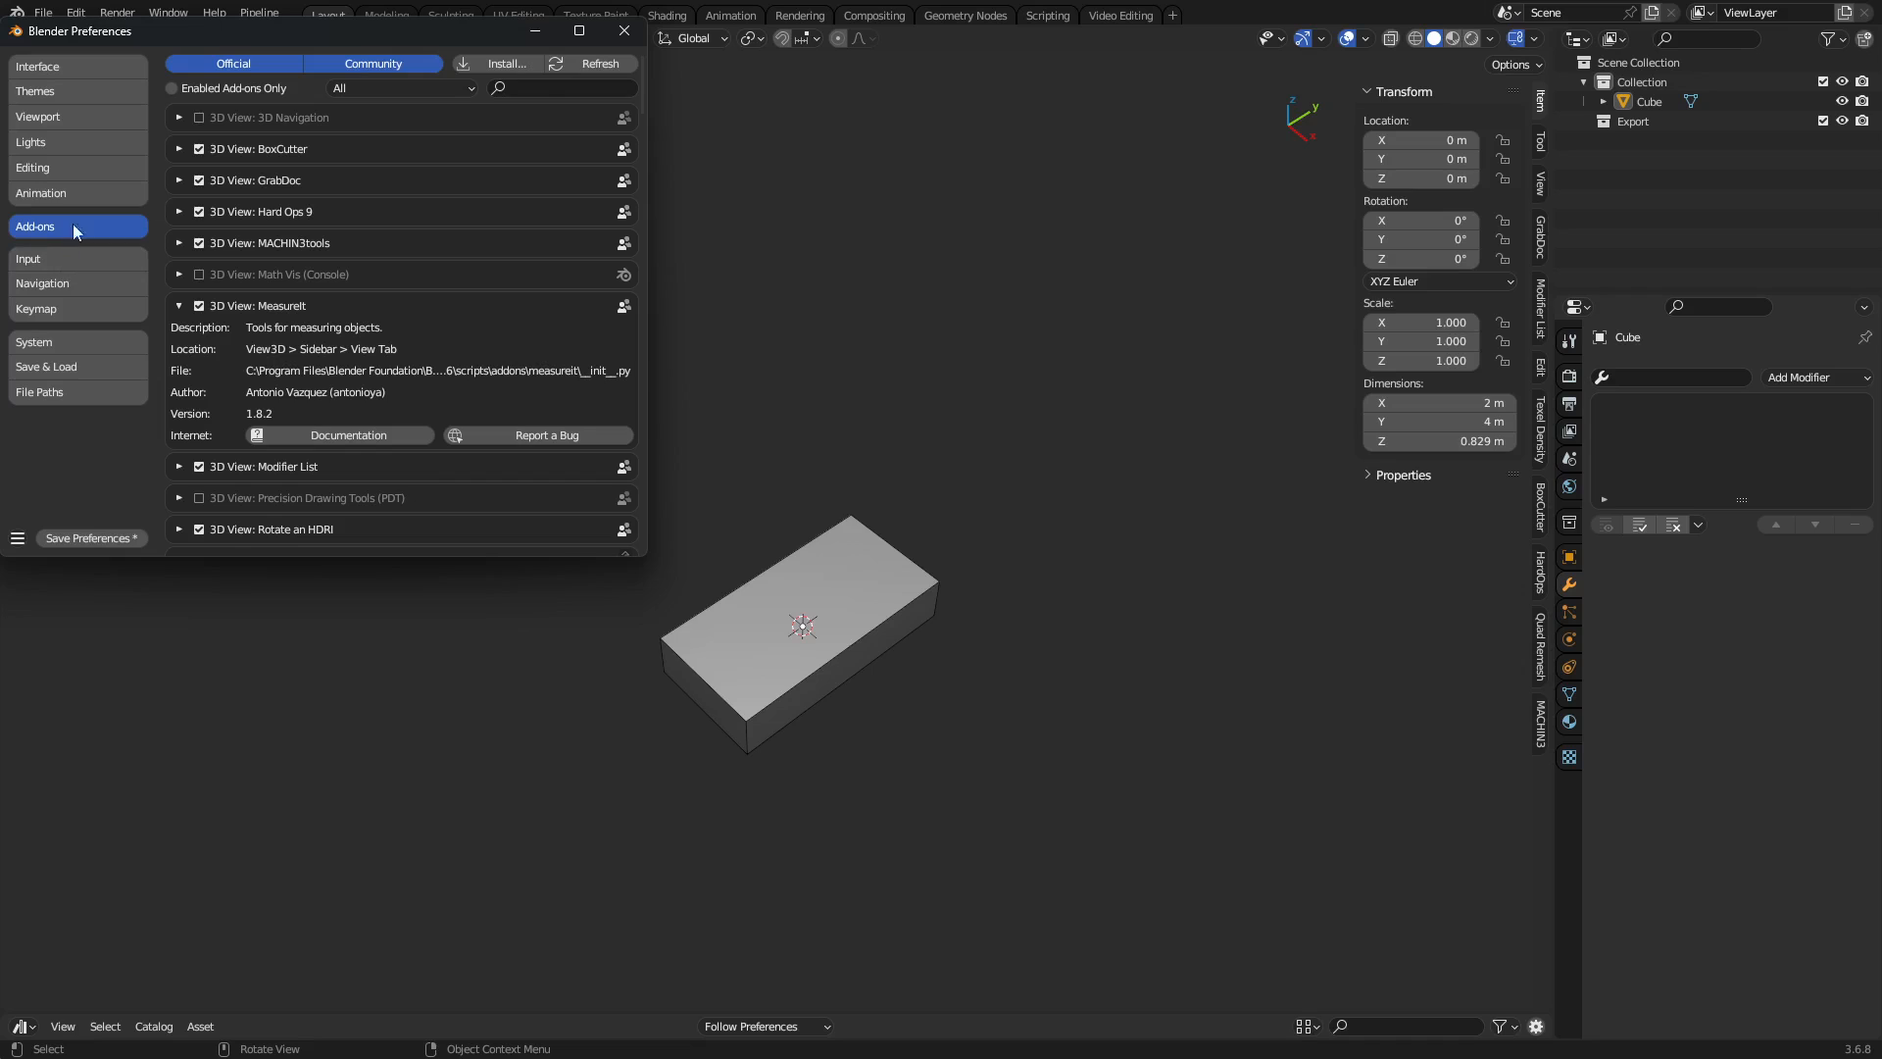
{"action": "type", "text": "extra"}
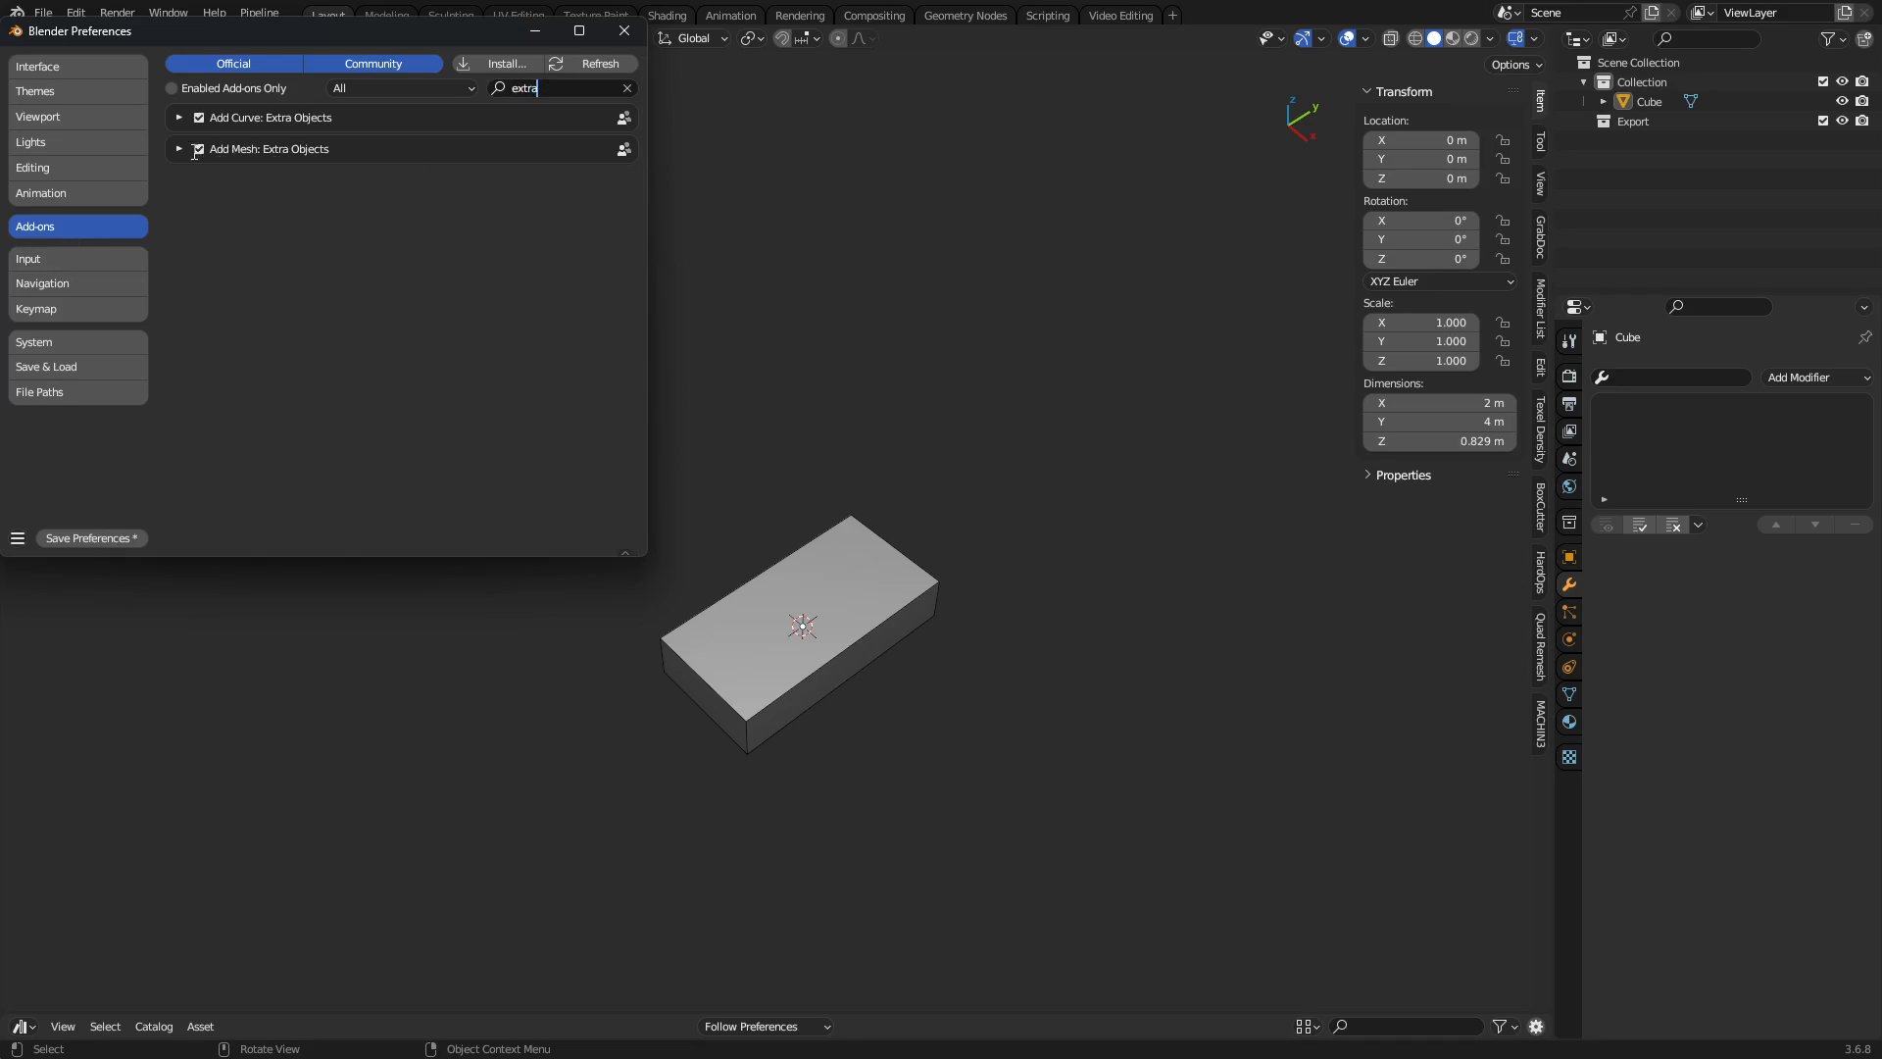
{"action": "left_click", "coordinate": [180, 150]}
{"action": "left_click", "coordinate": [179, 118]}
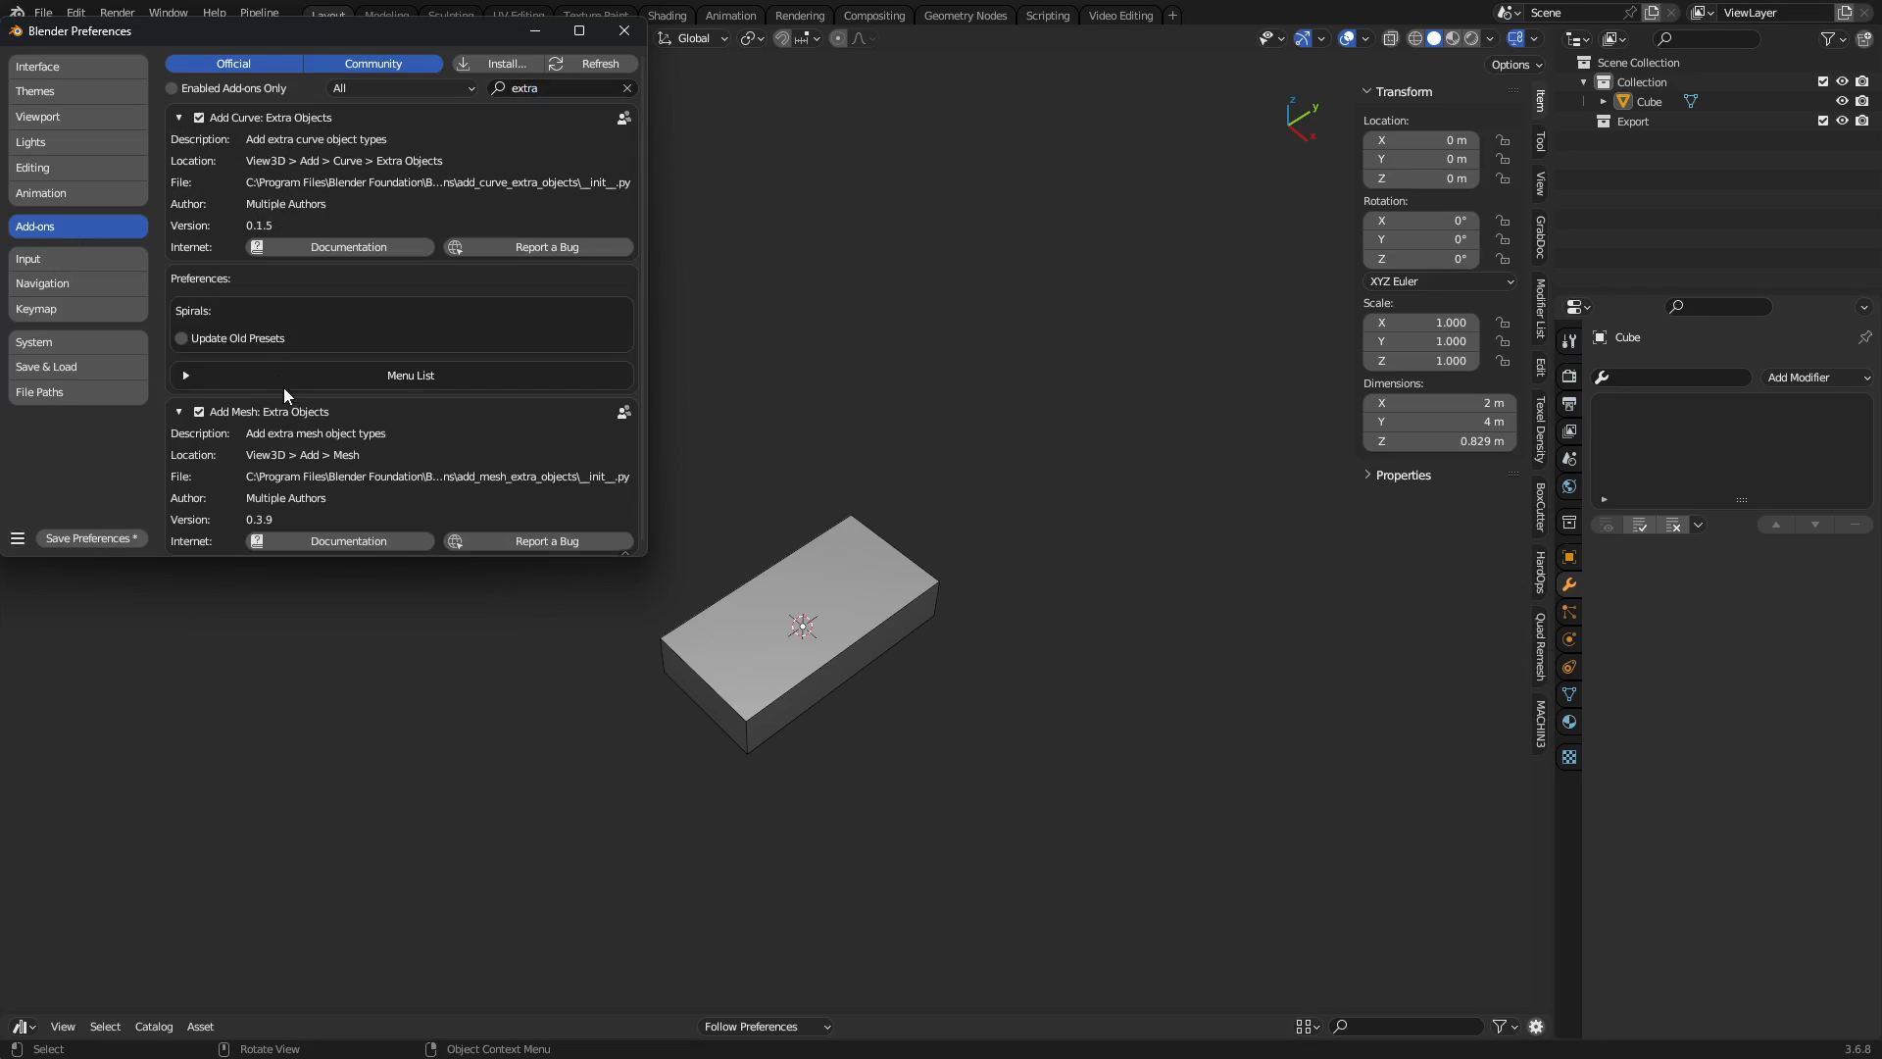
{"action": "scroll", "coordinate": [345, 257], "scroll_direction": "down", "scroll_amount": 1}
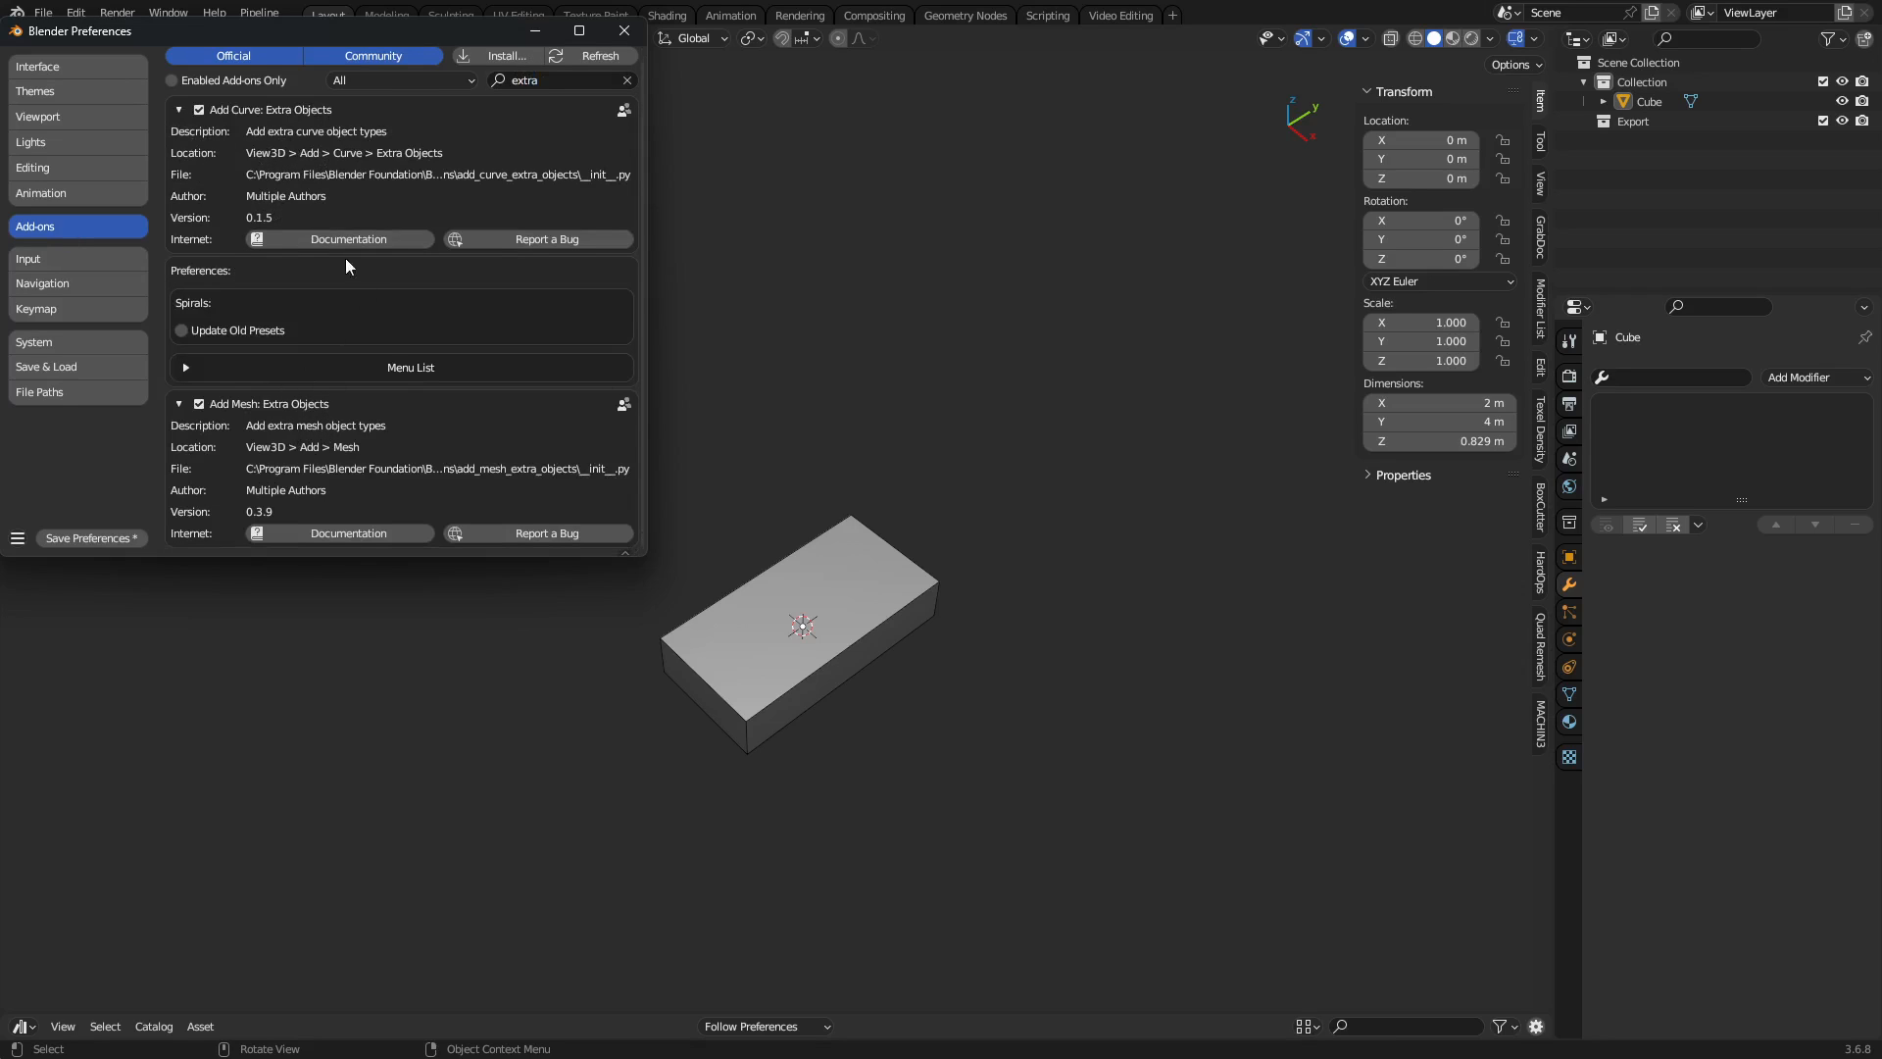
{"action": "left_click", "coordinate": [625, 30]}
Add a Pipe Elbow mesh at the world origin with its default settings.
{"action": "key", "text": "KP_3"}
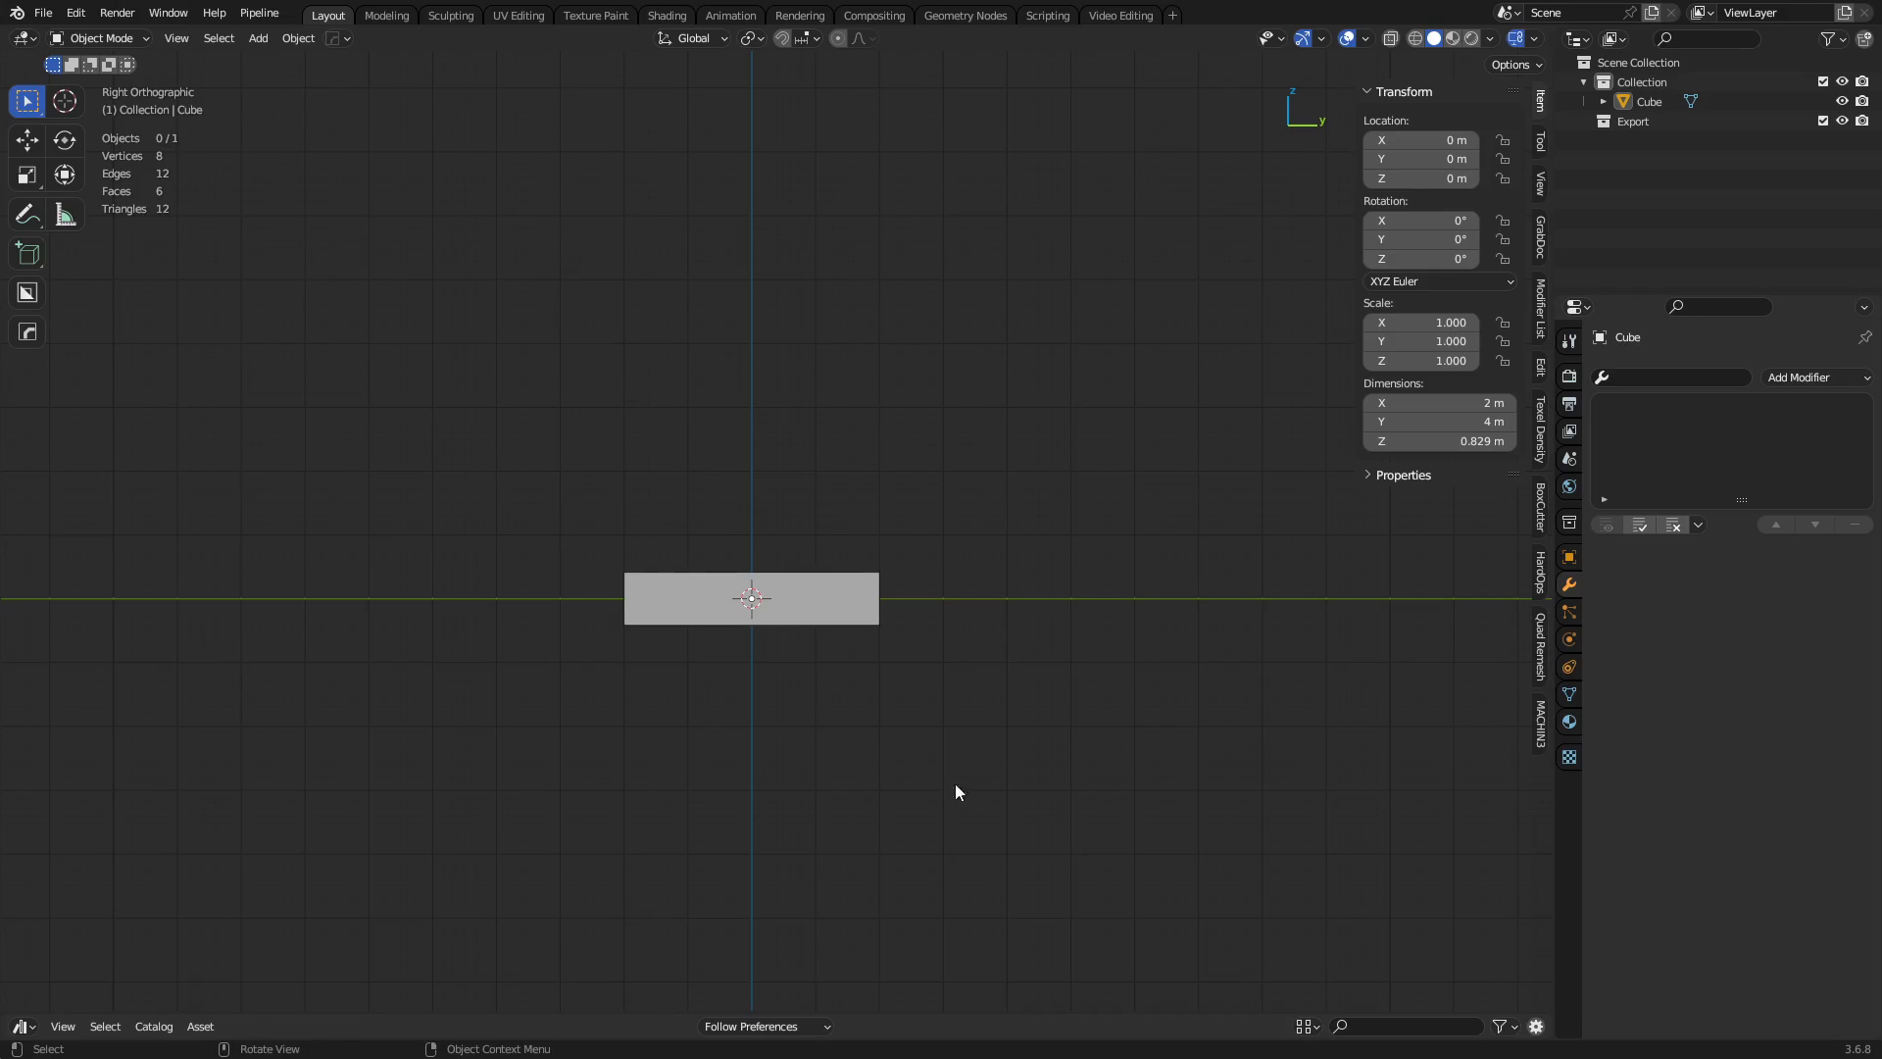
{"action": "middle_click_drag", "start_coordinate": [832, 532], "coordinate": [856, 507], "text": "shift"}
{"action": "key", "text": "shift+a"}
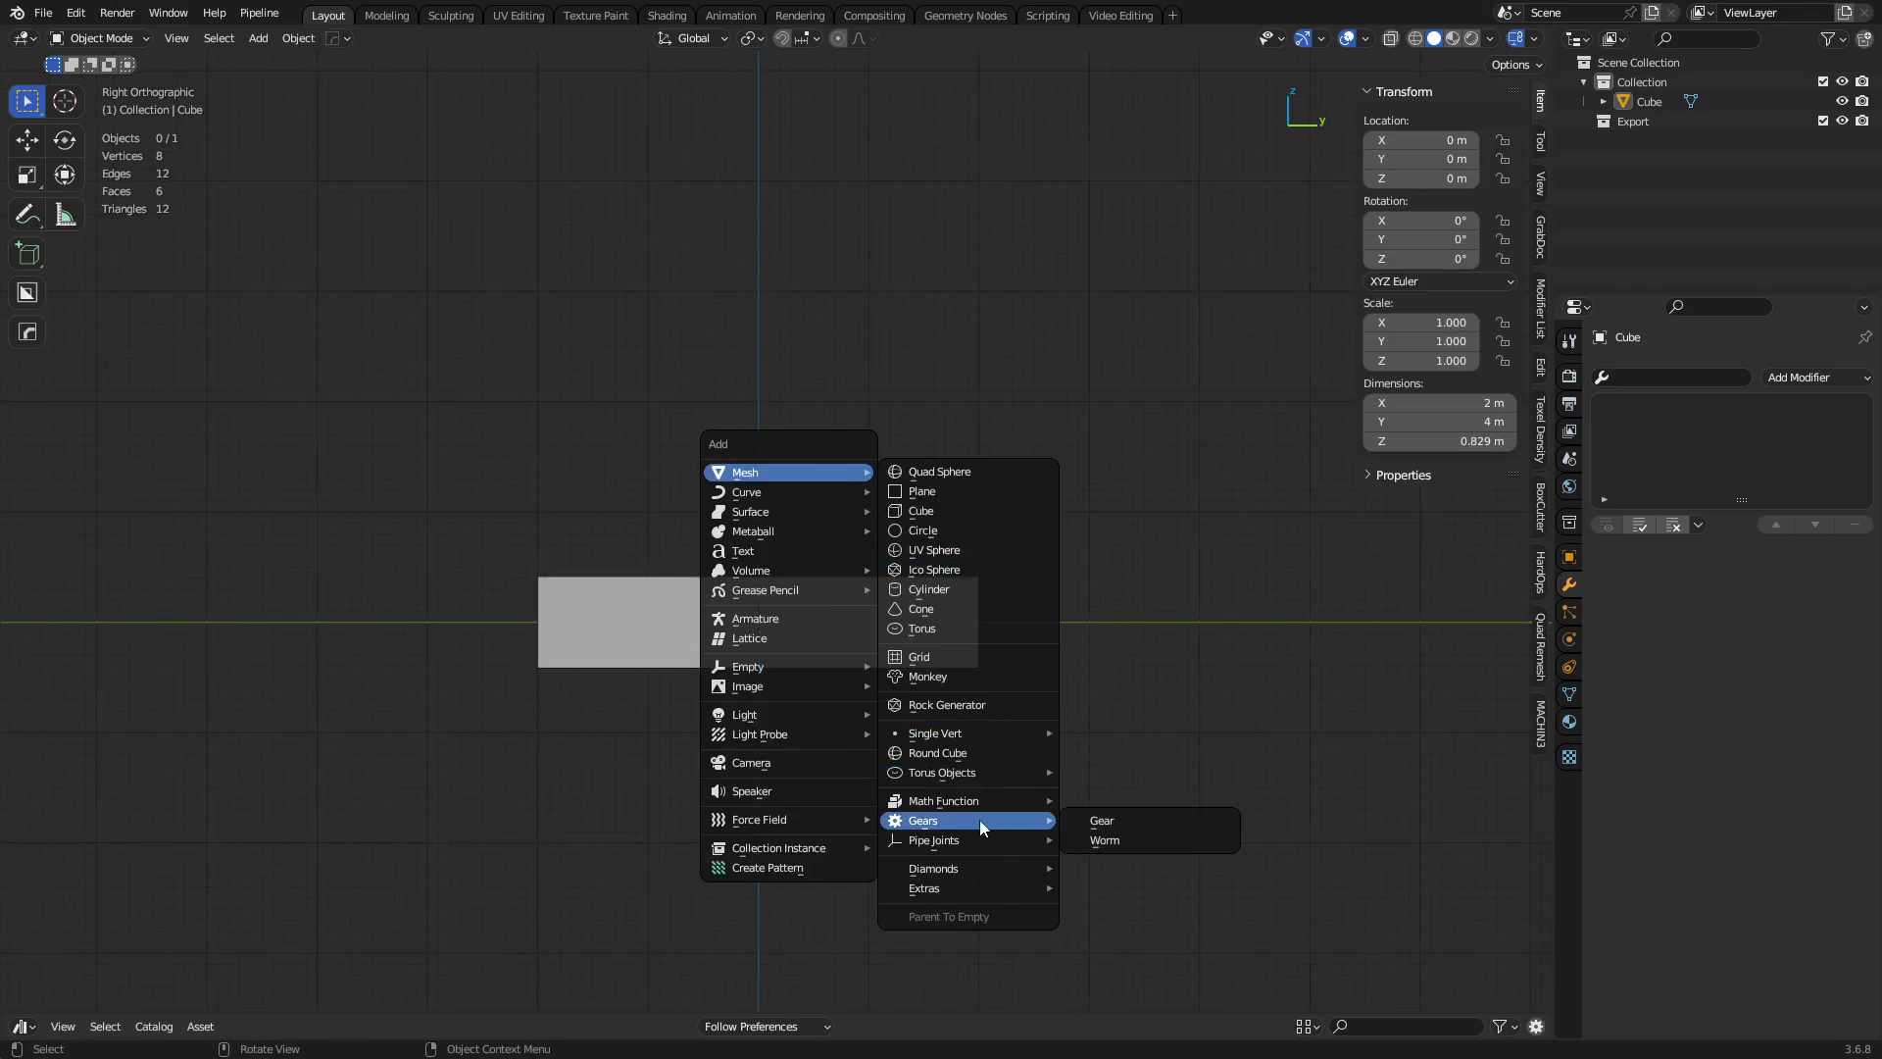
{"action": "mouse_move", "coordinate": [974, 839]}
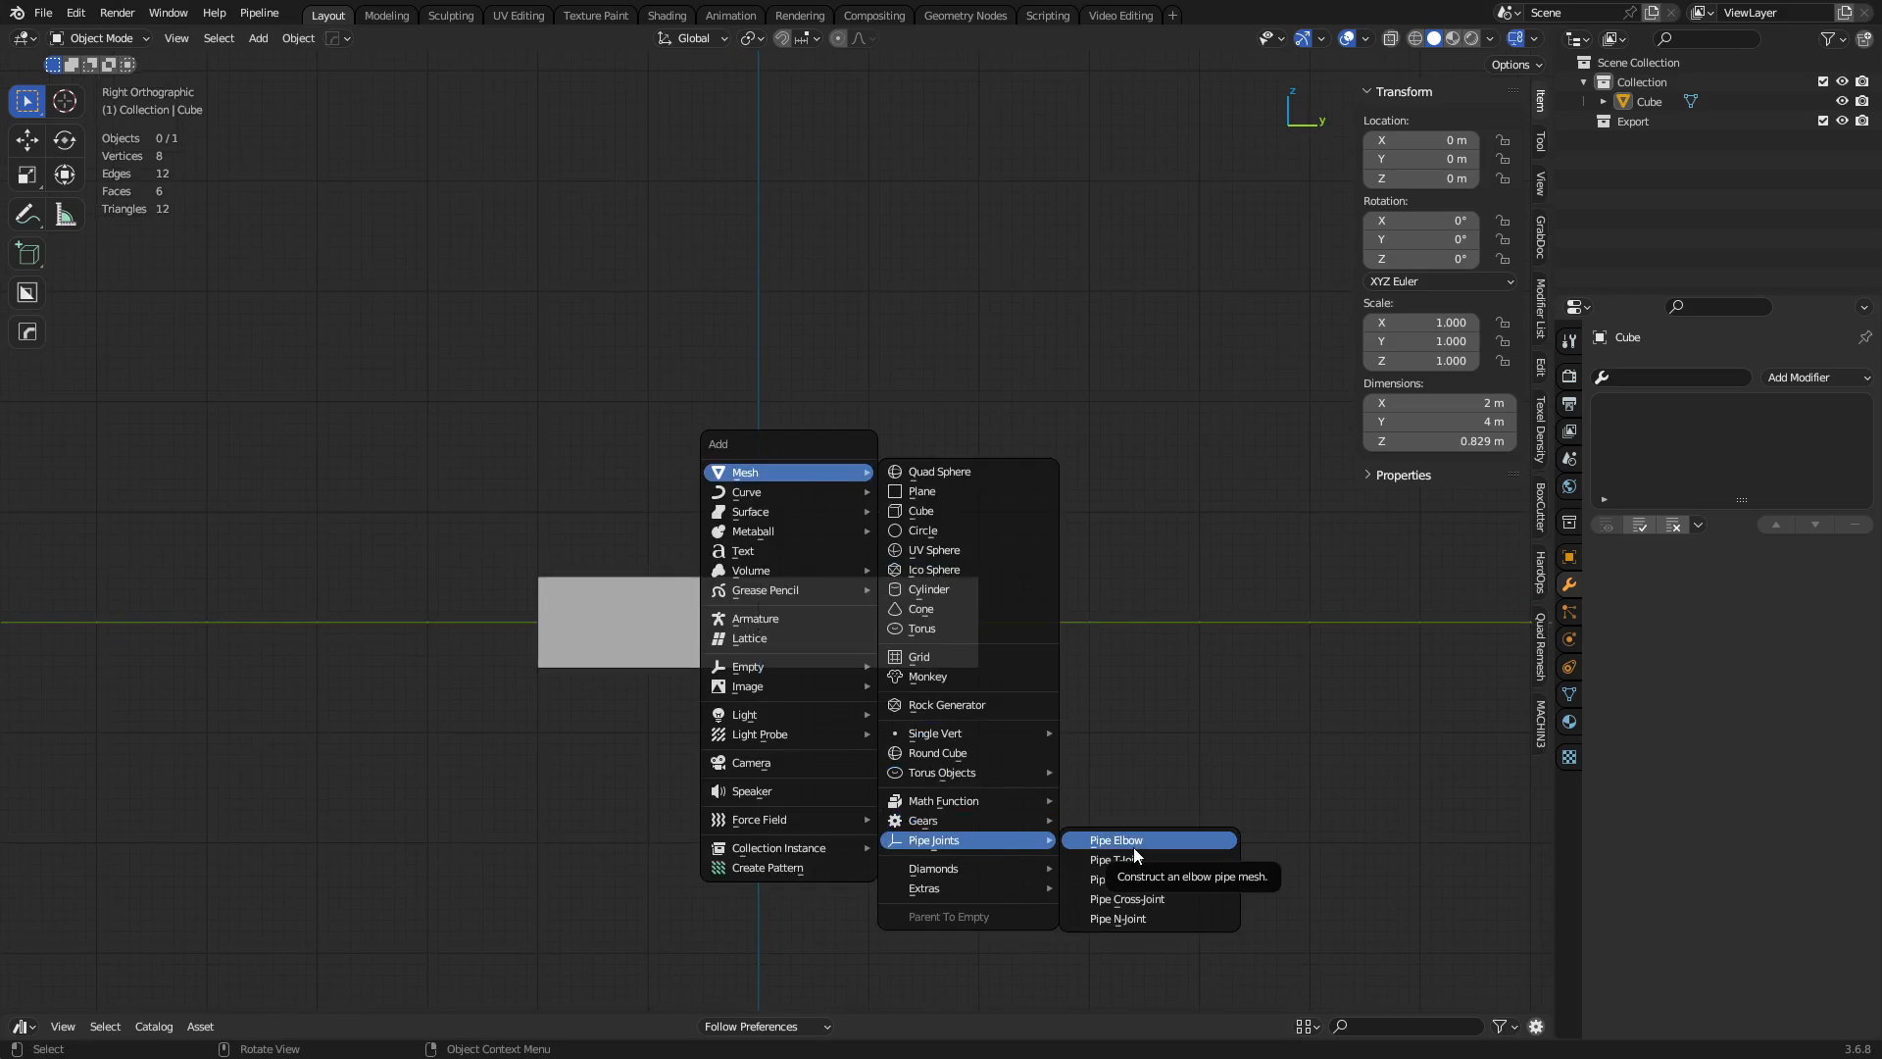
{"action": "left_click", "coordinate": [1128, 843]}
Add a Pipe T-Joint mesh and move it about -5.08 m along X, beside the elbow.
{"action": "middle_click_drag", "start_coordinate": [1036, 774], "coordinate": [520, 769]}
{"action": "scroll", "coordinate": [737, 678], "scroll_direction": "down", "scroll_amount": 3}
{"action": "middle_click_drag", "start_coordinate": [836, 715], "coordinate": [758, 693], "text": "shift"}
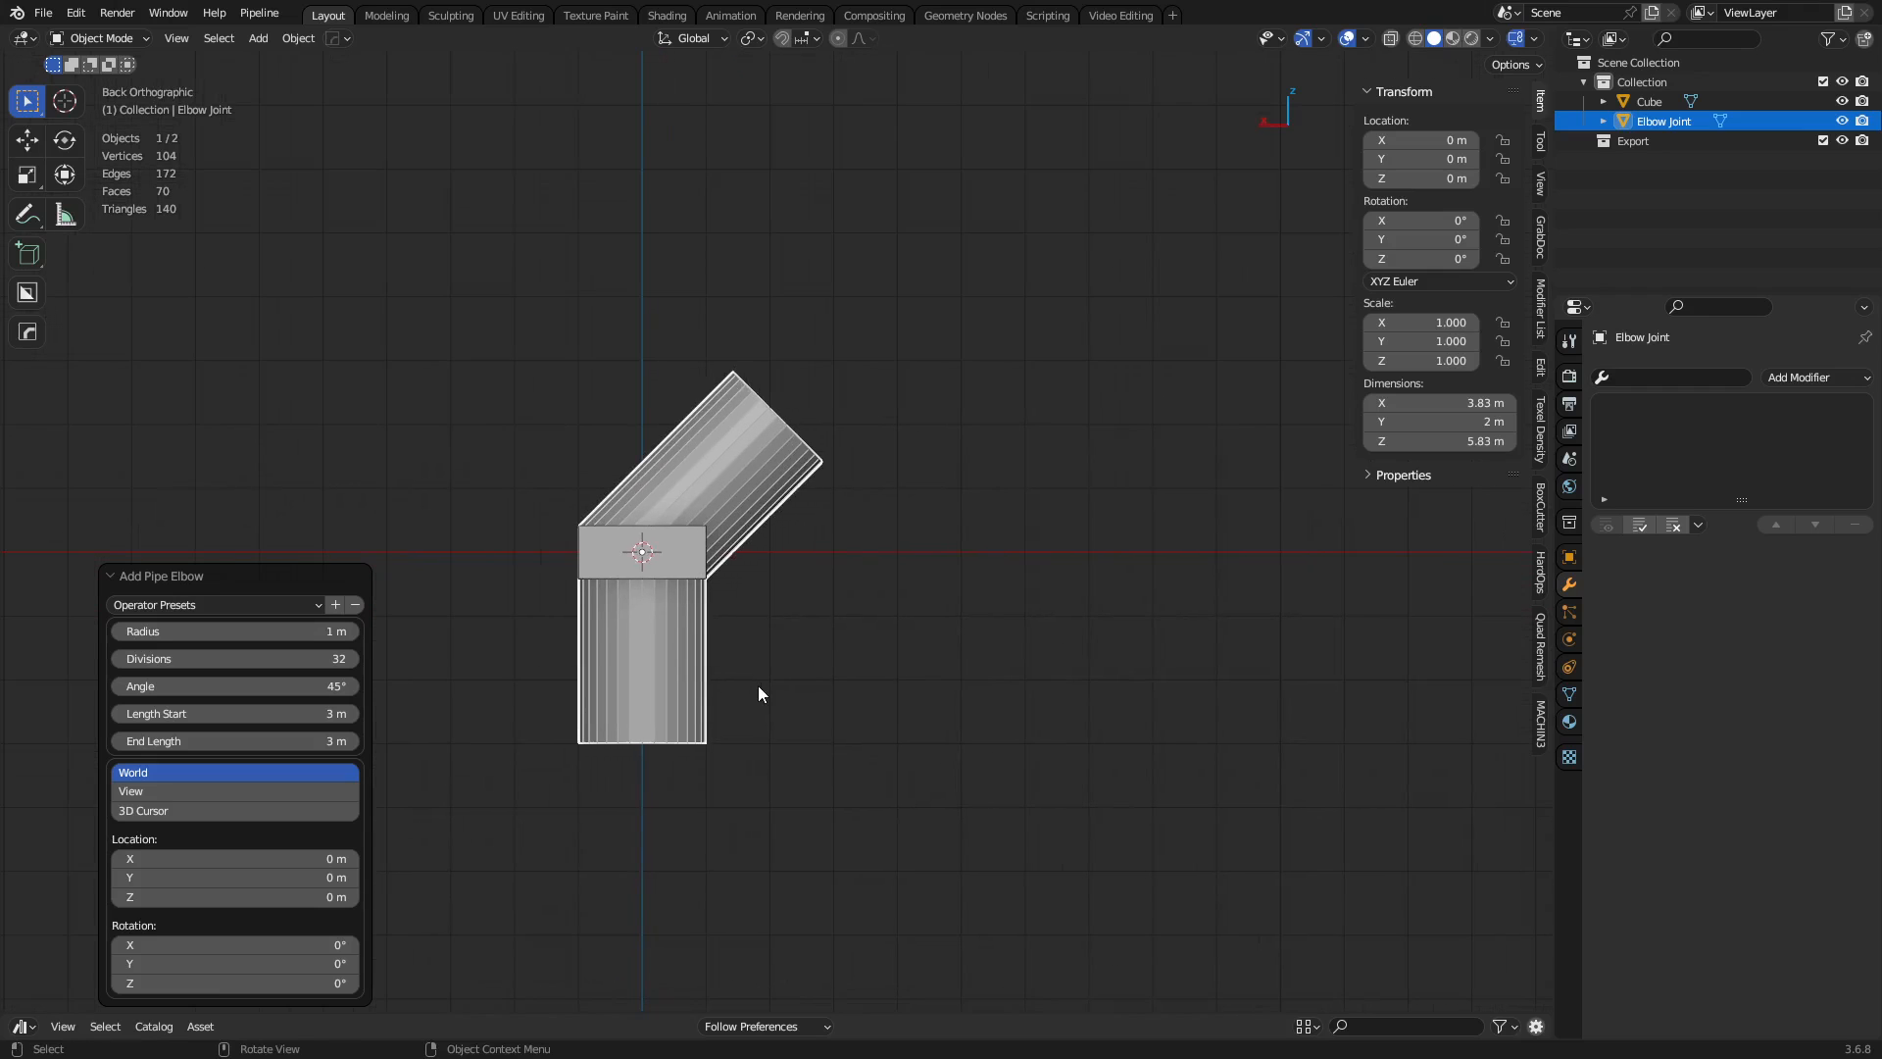
{"action": "key", "text": "shift+a"}
{"action": "mouse_move", "coordinate": [833, 543]}
{"action": "mouse_move", "coordinate": [940, 910]}
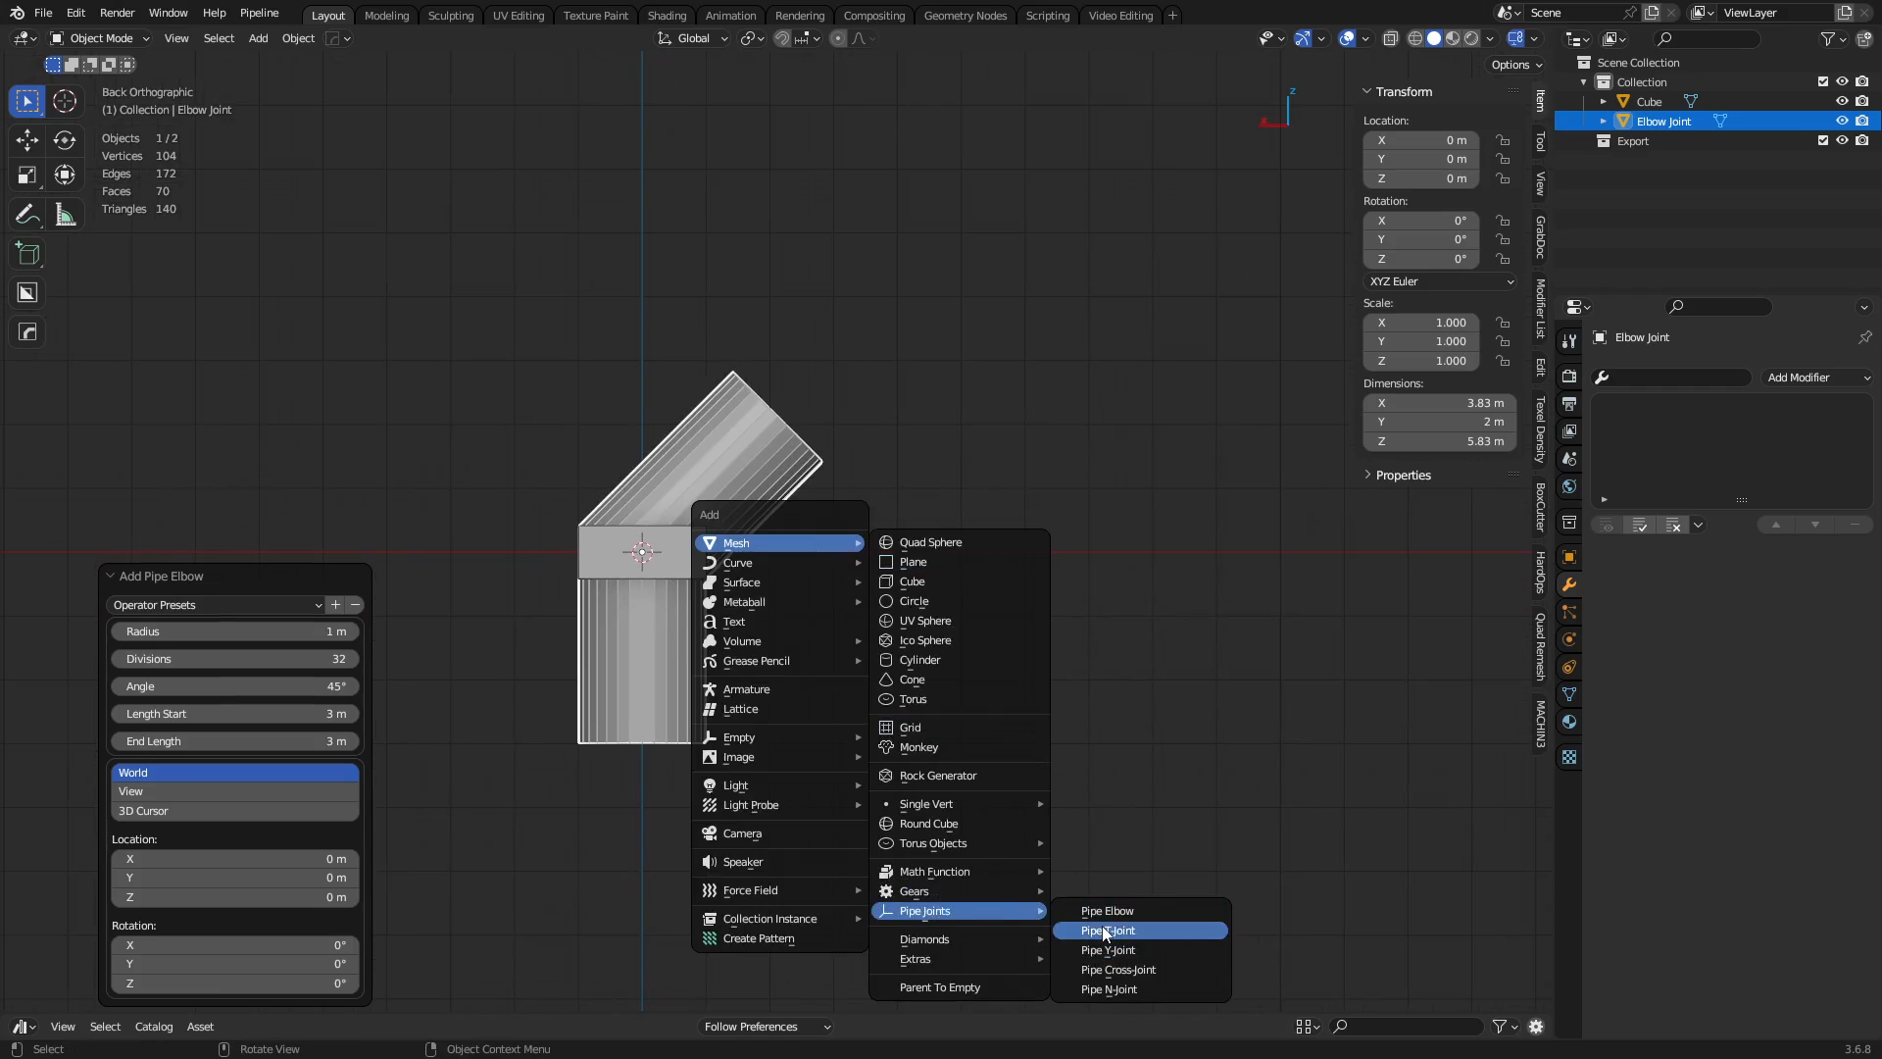
{"action": "left_click", "coordinate": [1108, 930]}
{"action": "key", "text": "g"}
{"action": "key", "text": "x"}
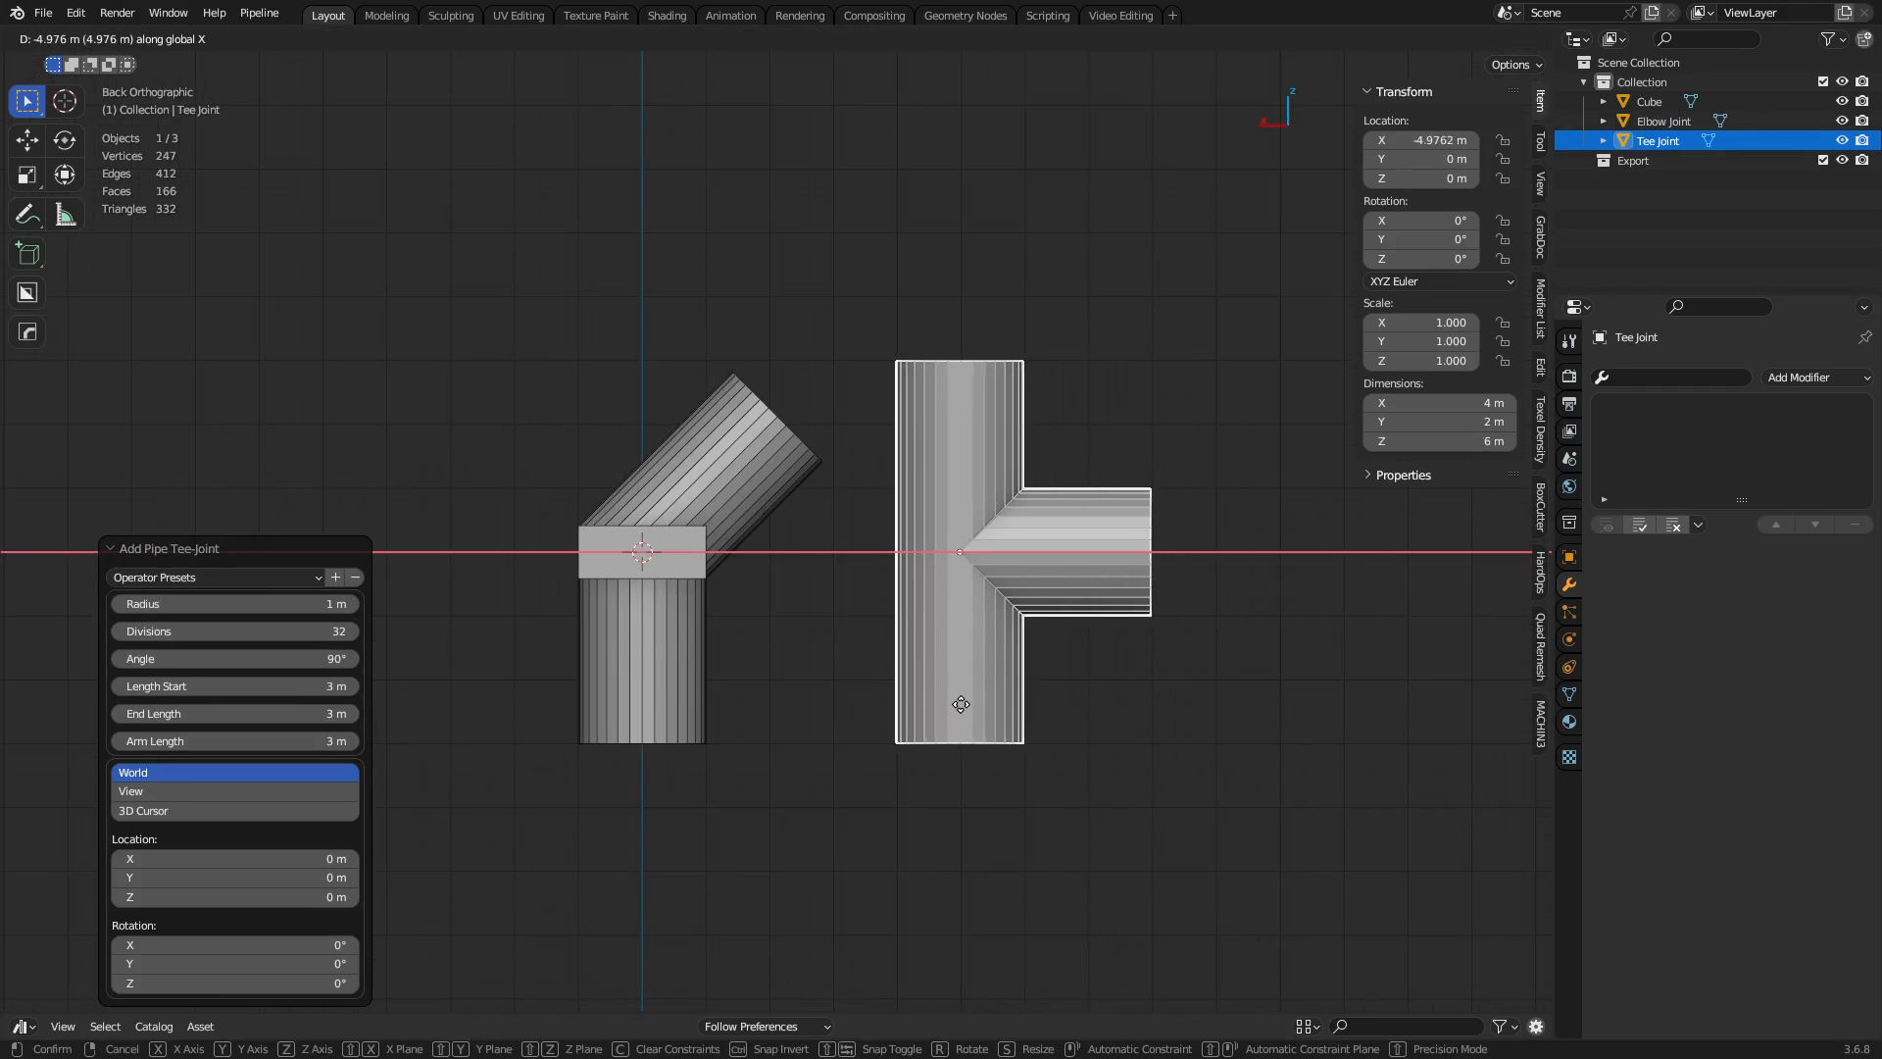
{"action": "left_click", "coordinate": [1055, 675]}
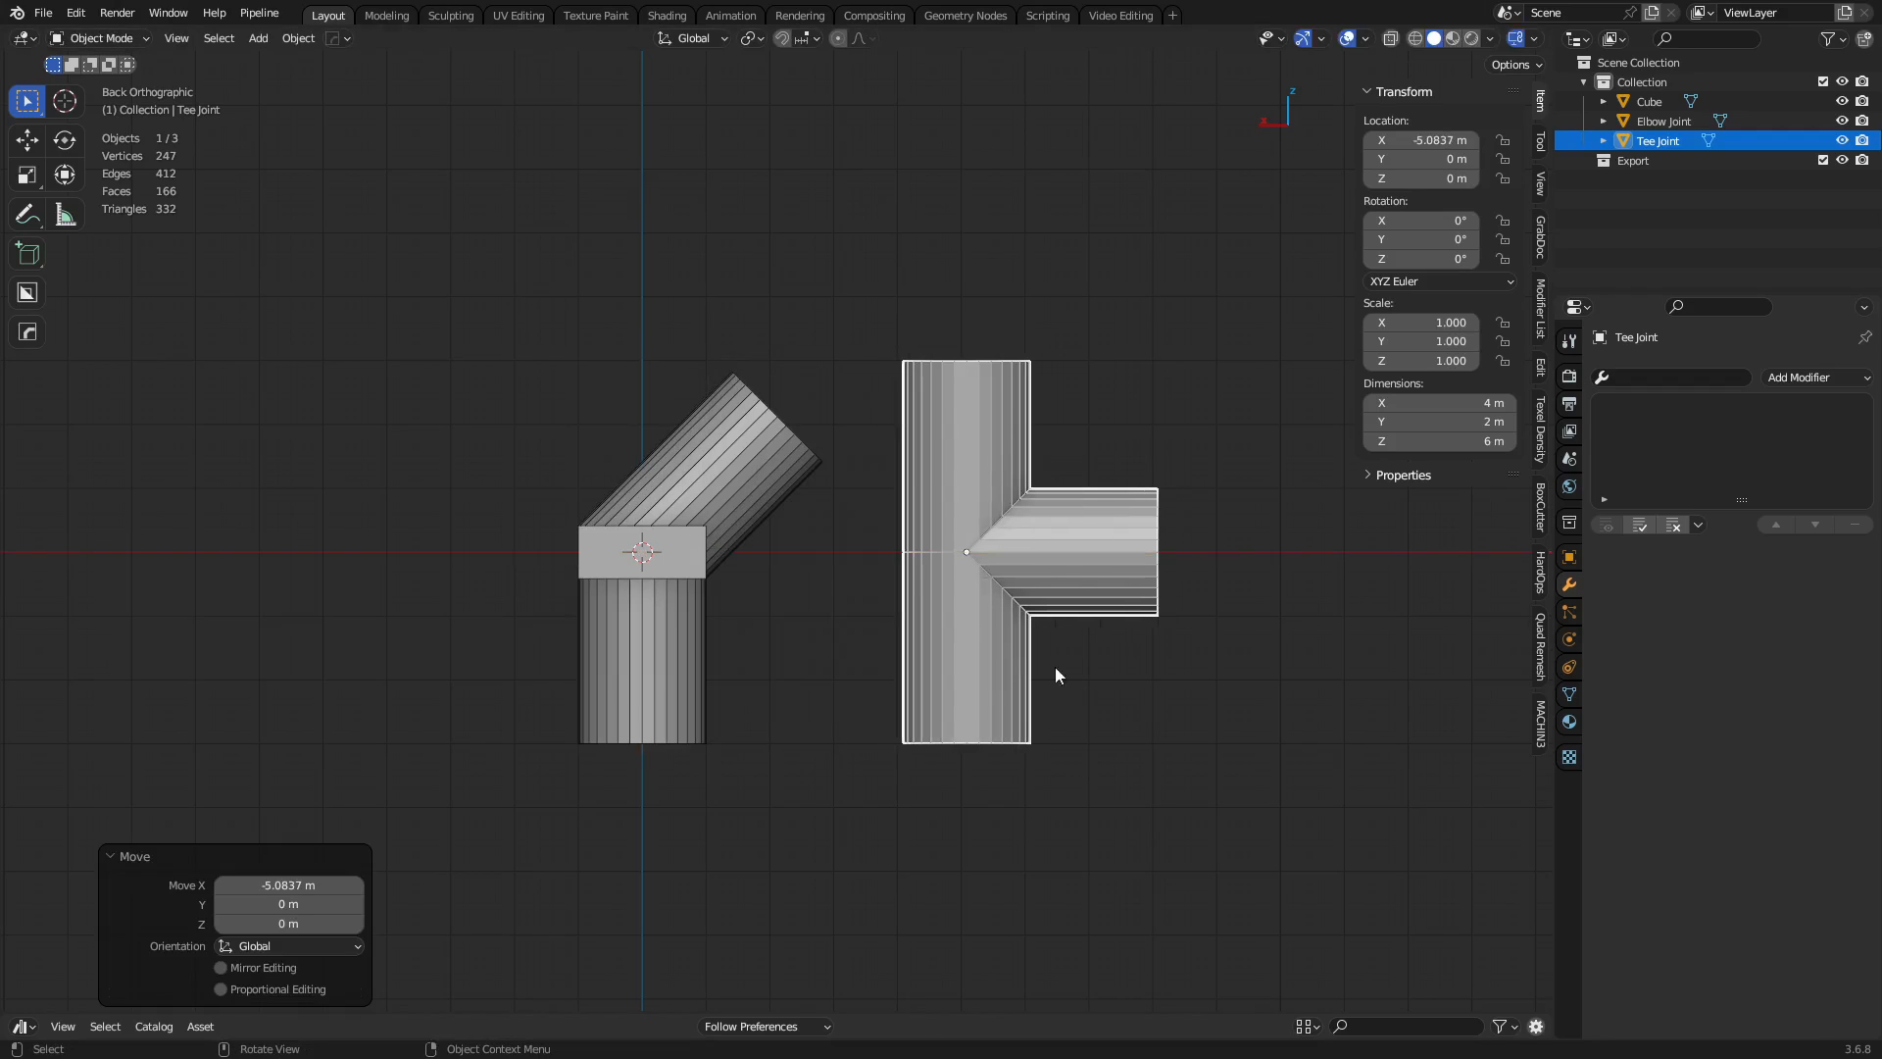
{"action": "left_click", "coordinate": [806, 38]}
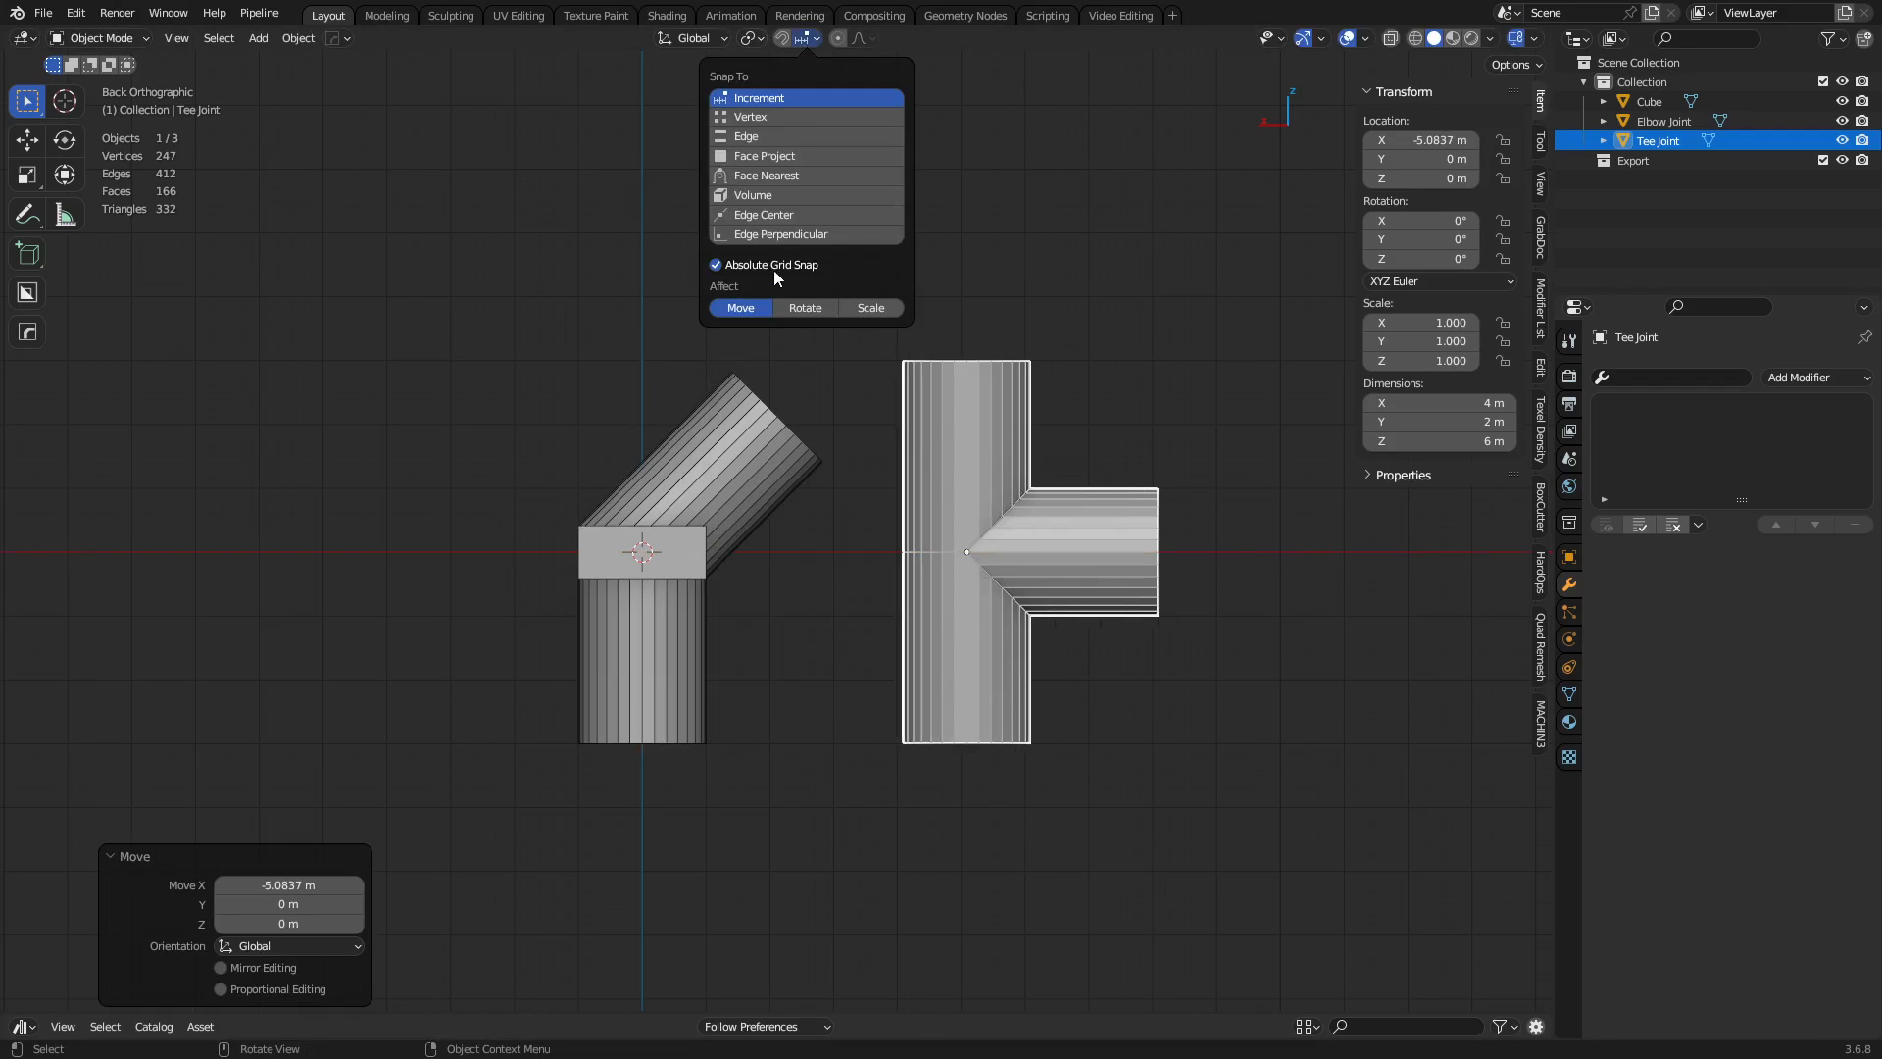
{"action": "middle_click_drag", "start_coordinate": [1086, 602], "coordinate": [978, 579], "text": "shift"}
{"action": "key", "text": "g"}
{"action": "right_click", "coordinate": [912, 498]}
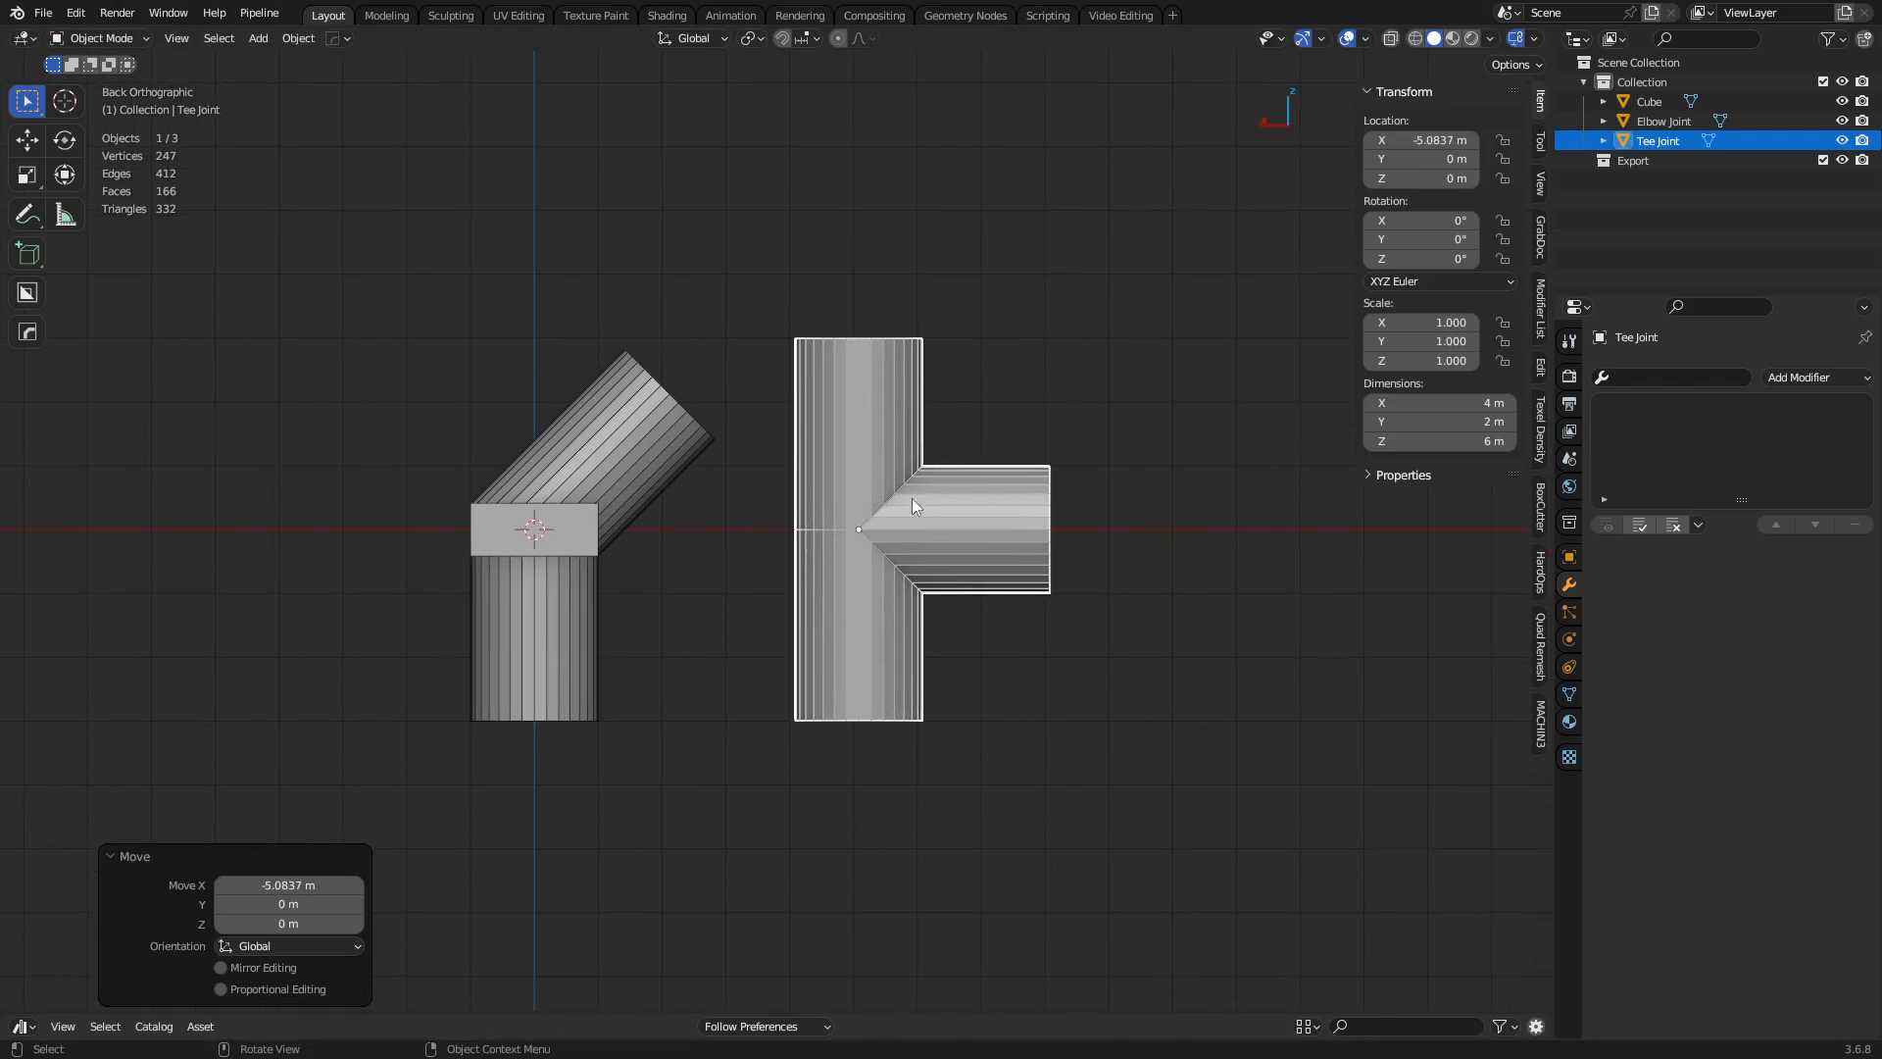
{"action": "key", "text": "g"}
{"action": "key", "text": "y"}
{"action": "right_click", "coordinate": [998, 529]}
{"action": "key", "text": "g"}
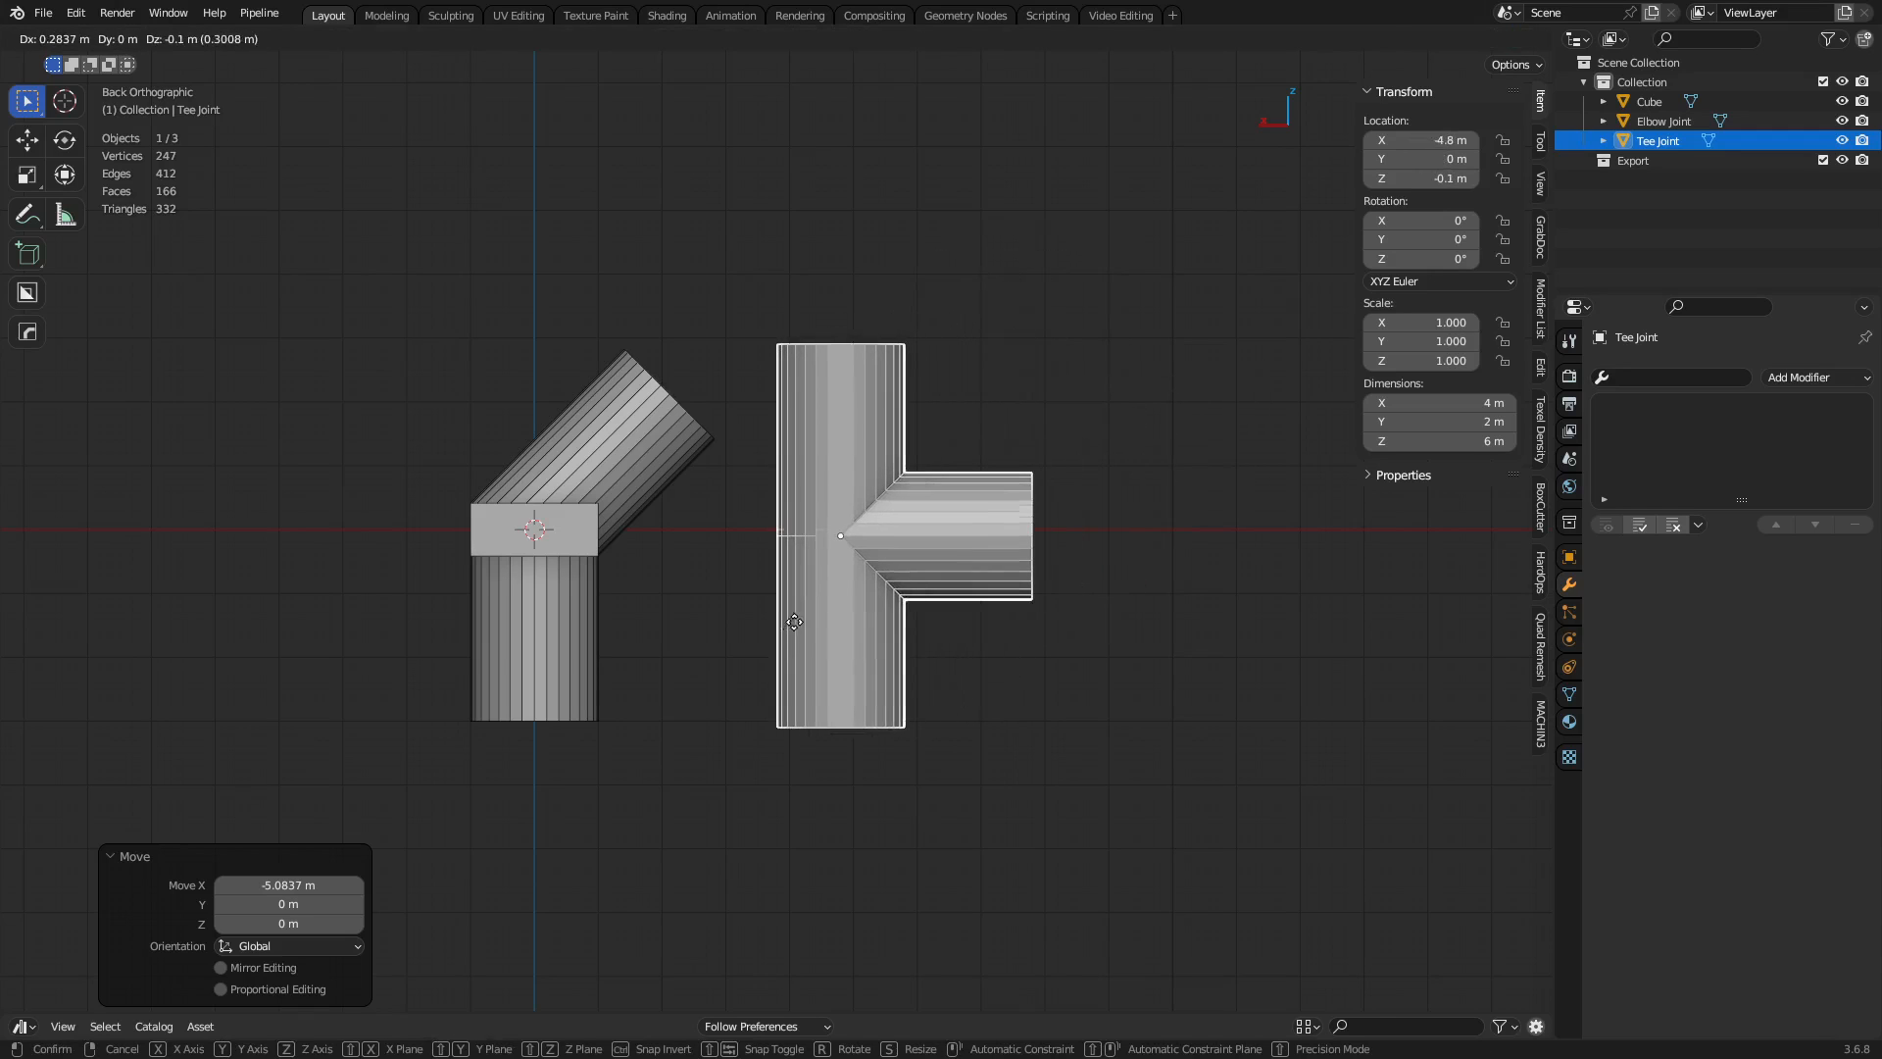
{"action": "right_click", "coordinate": [827, 618]}
Move the T-joint with grid snapping so it sits at X = -5 m.
{"action": "scroll", "coordinate": [827, 620], "scroll_direction": "down", "scroll_amount": 2}
{"action": "scroll", "coordinate": [827, 613], "scroll_direction": "down", "scroll_amount": 1}
{"action": "key", "text": "g"}
{"action": "left_click", "coordinate": [891, 616], "text": "ctrl"}
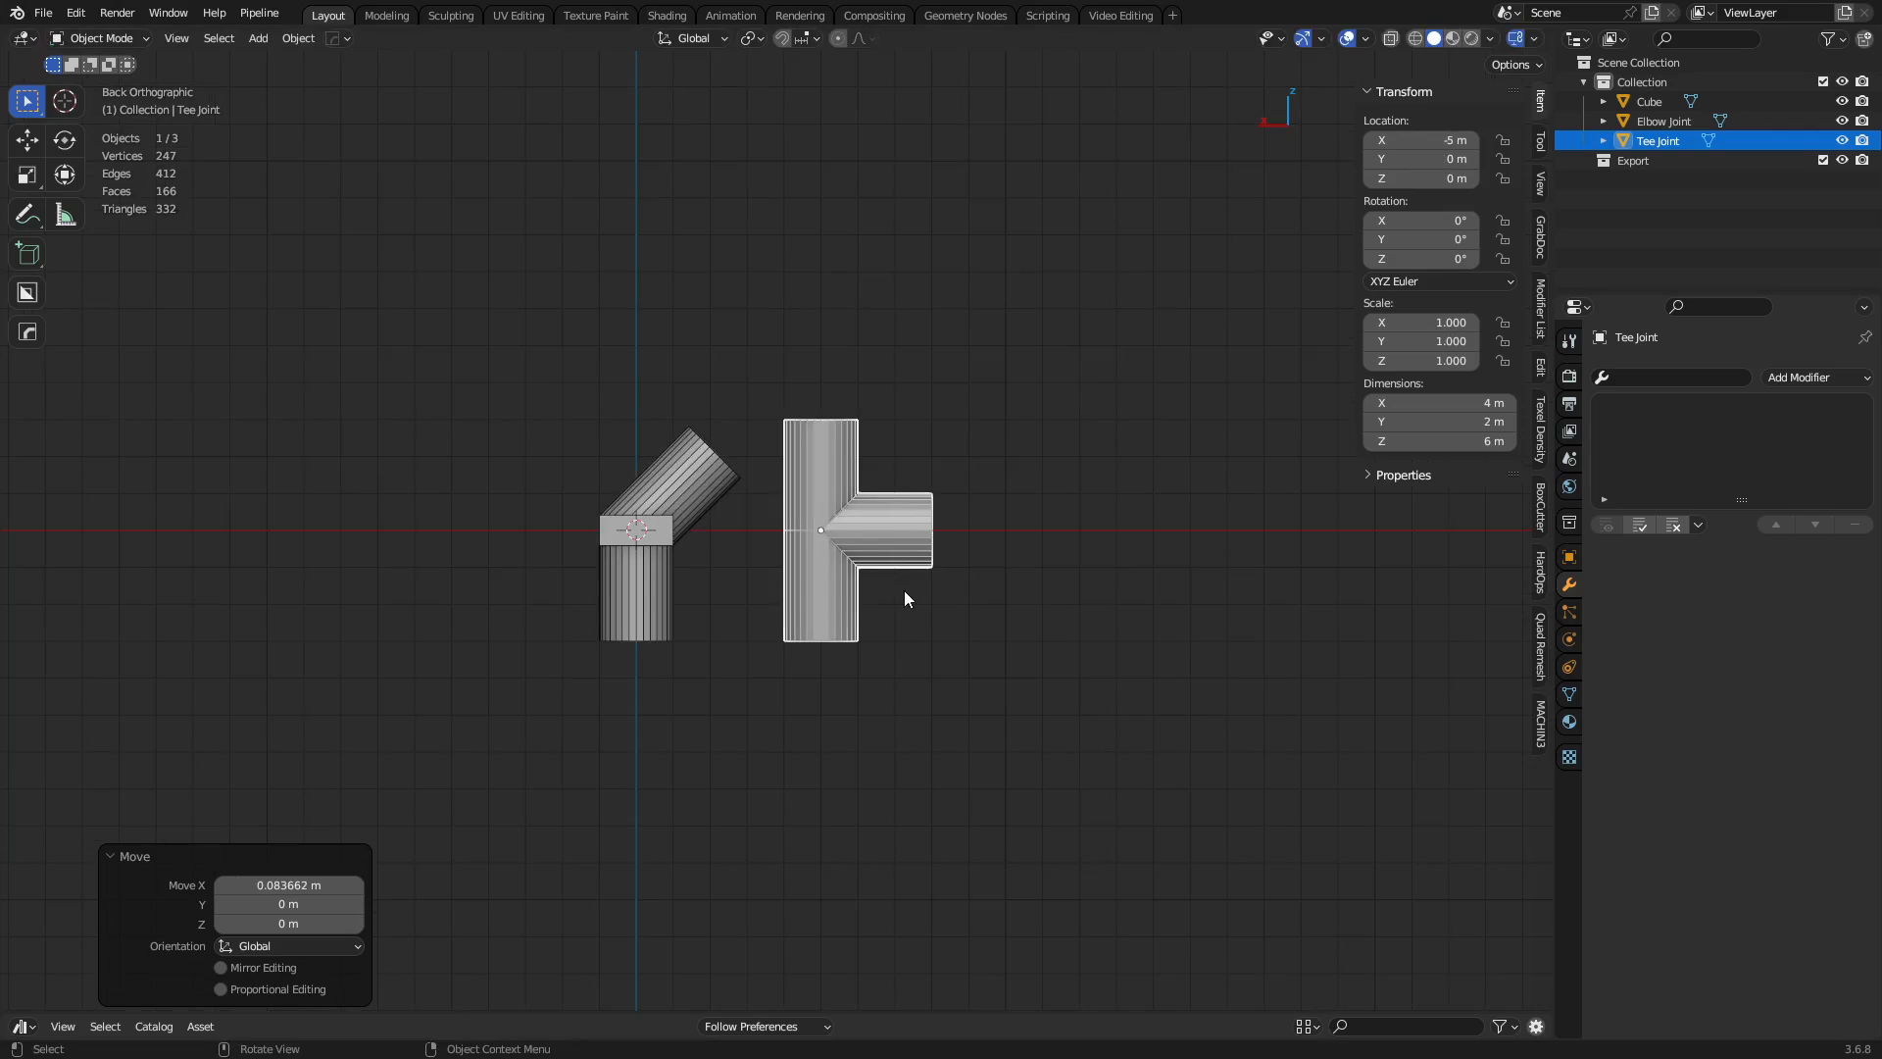
Add a Pipe Y-Joint mesh and move it -12 m along X, beyond the T-joint.
{"action": "key", "text": "shift+a"}
{"action": "mouse_move", "coordinate": [906, 593]}
{"action": "mouse_move", "coordinate": [1066, 549]}
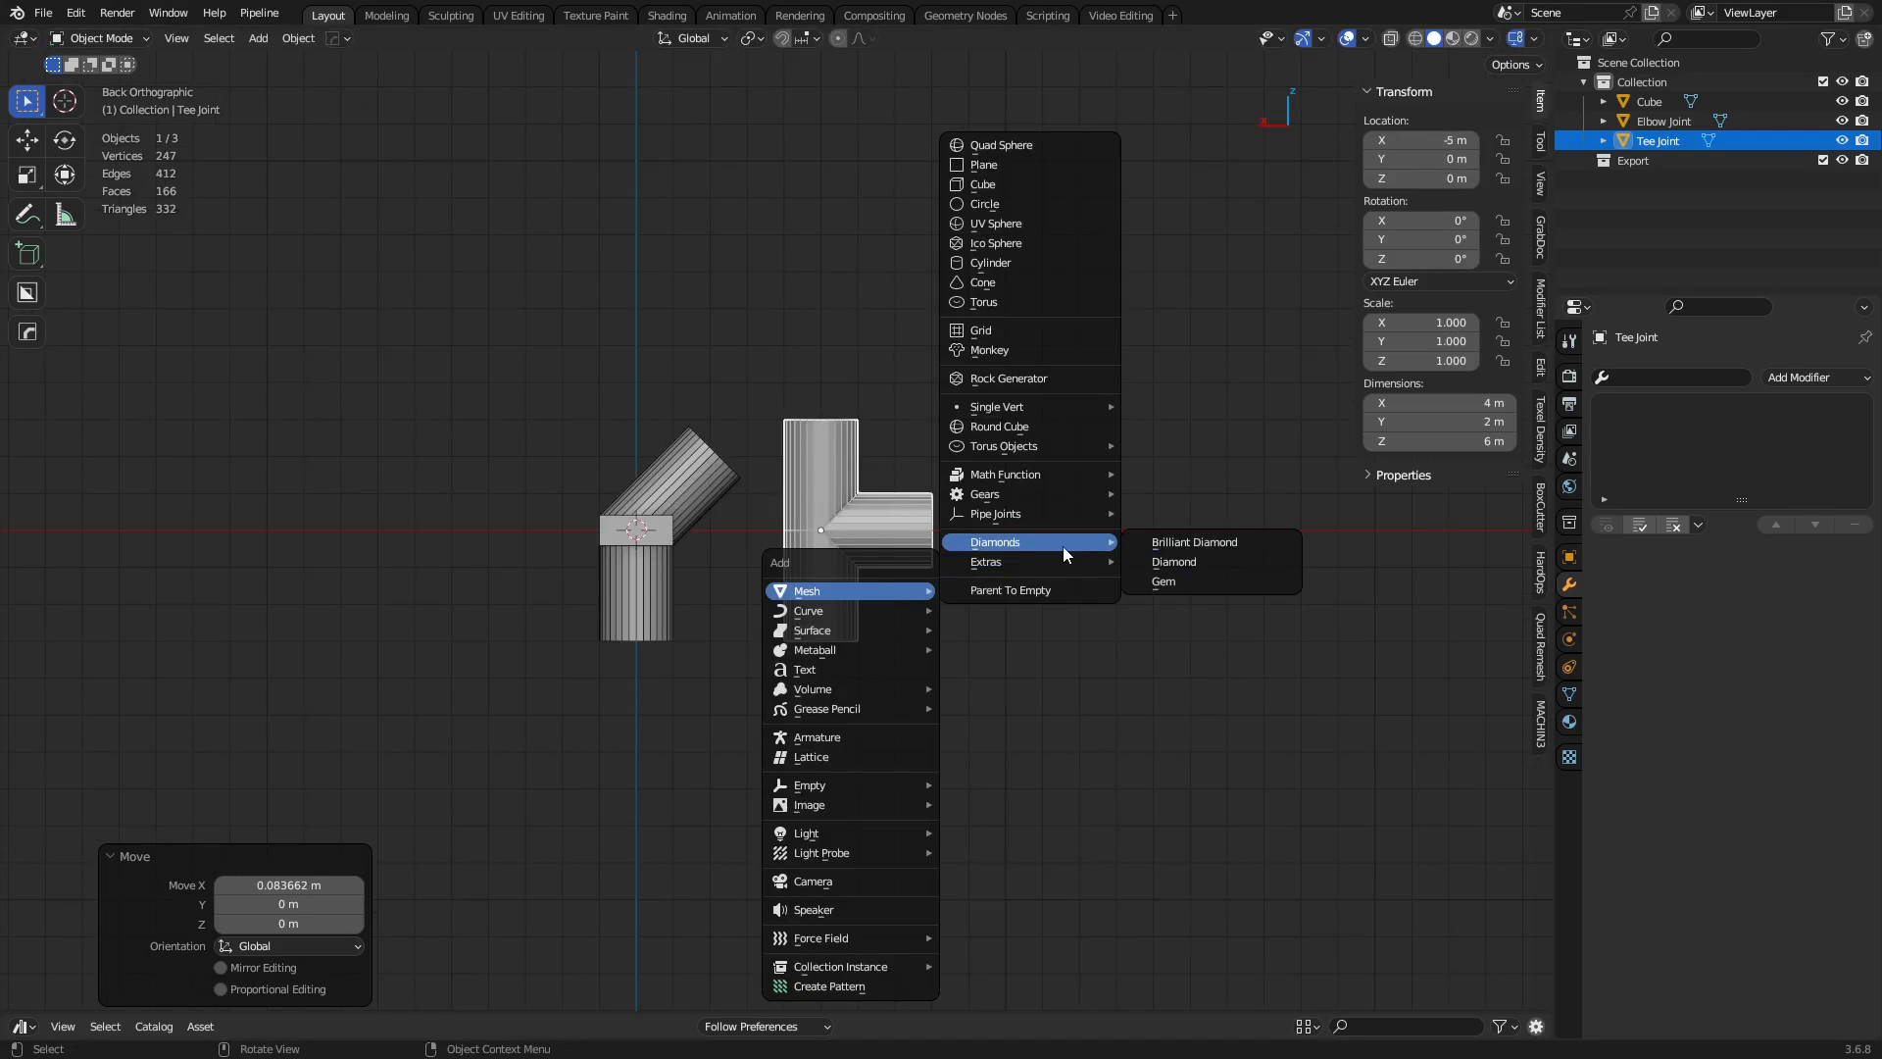
{"action": "mouse_move", "coordinate": [1069, 514]}
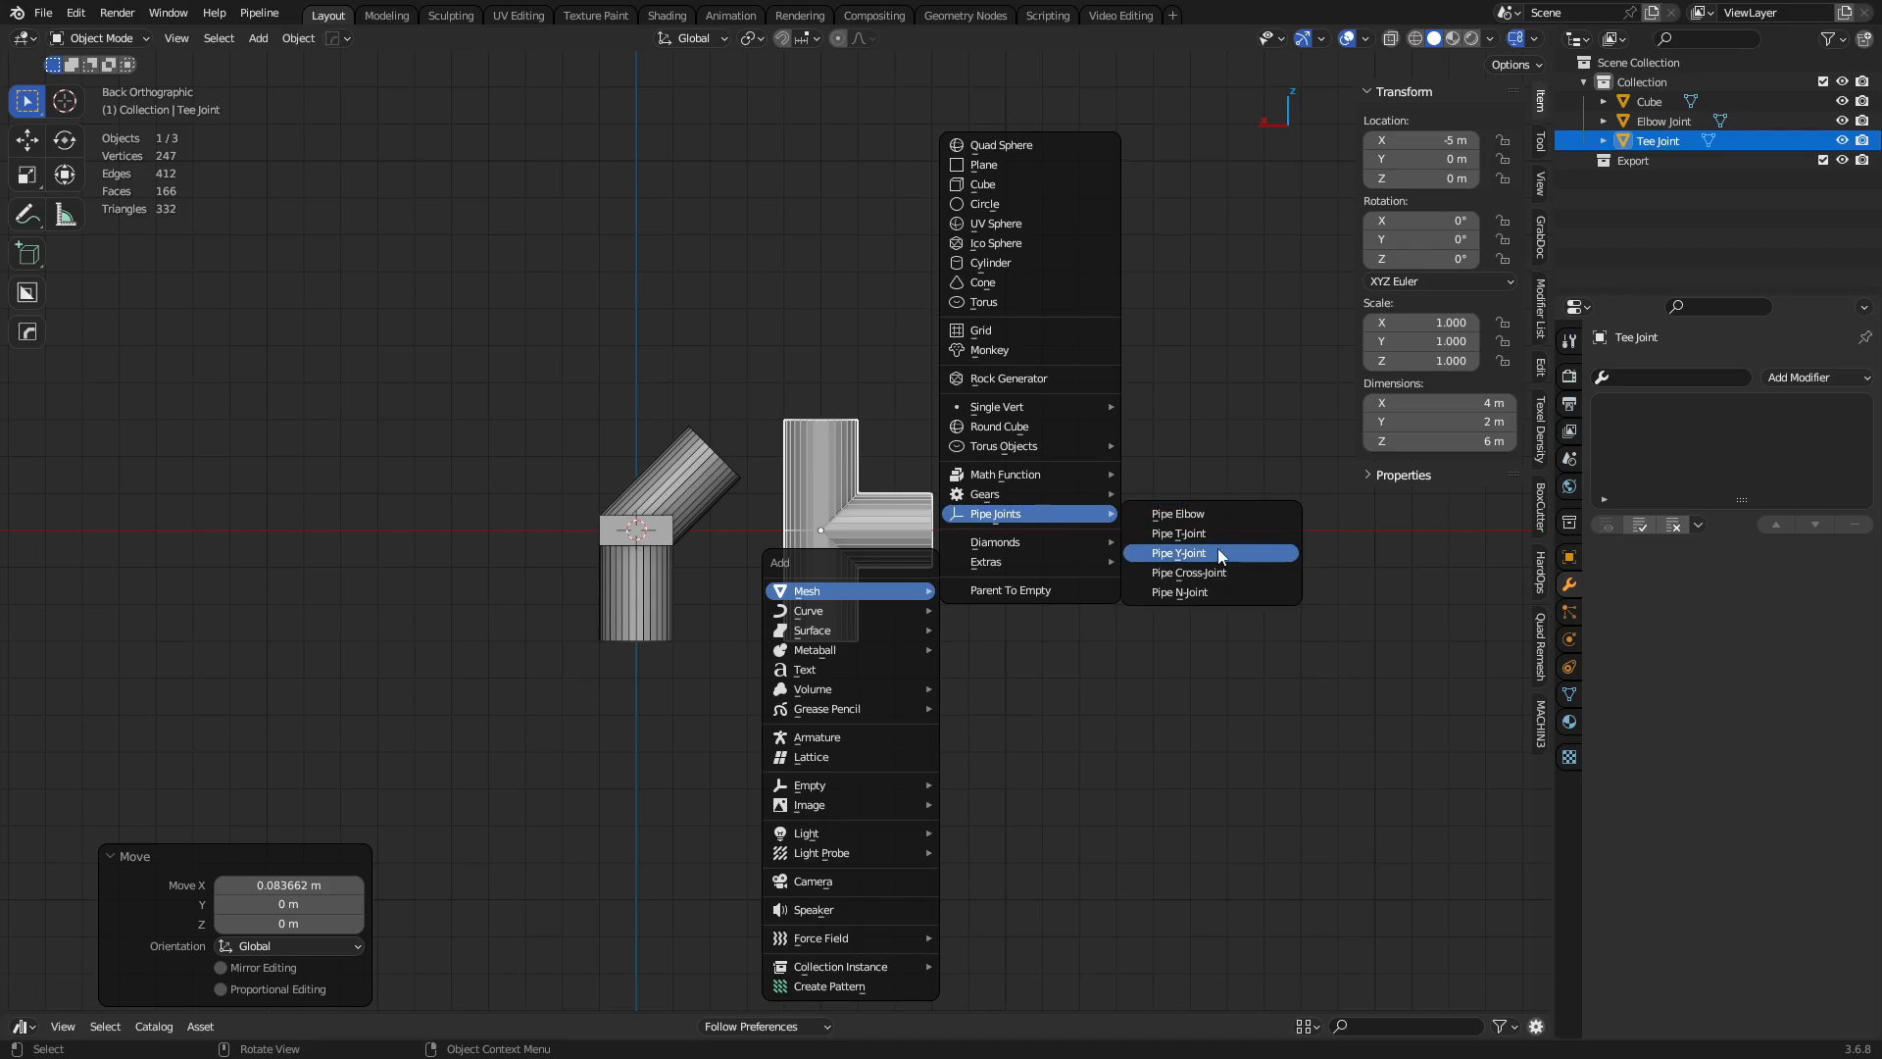
{"action": "left_click", "coordinate": [1219, 555]}
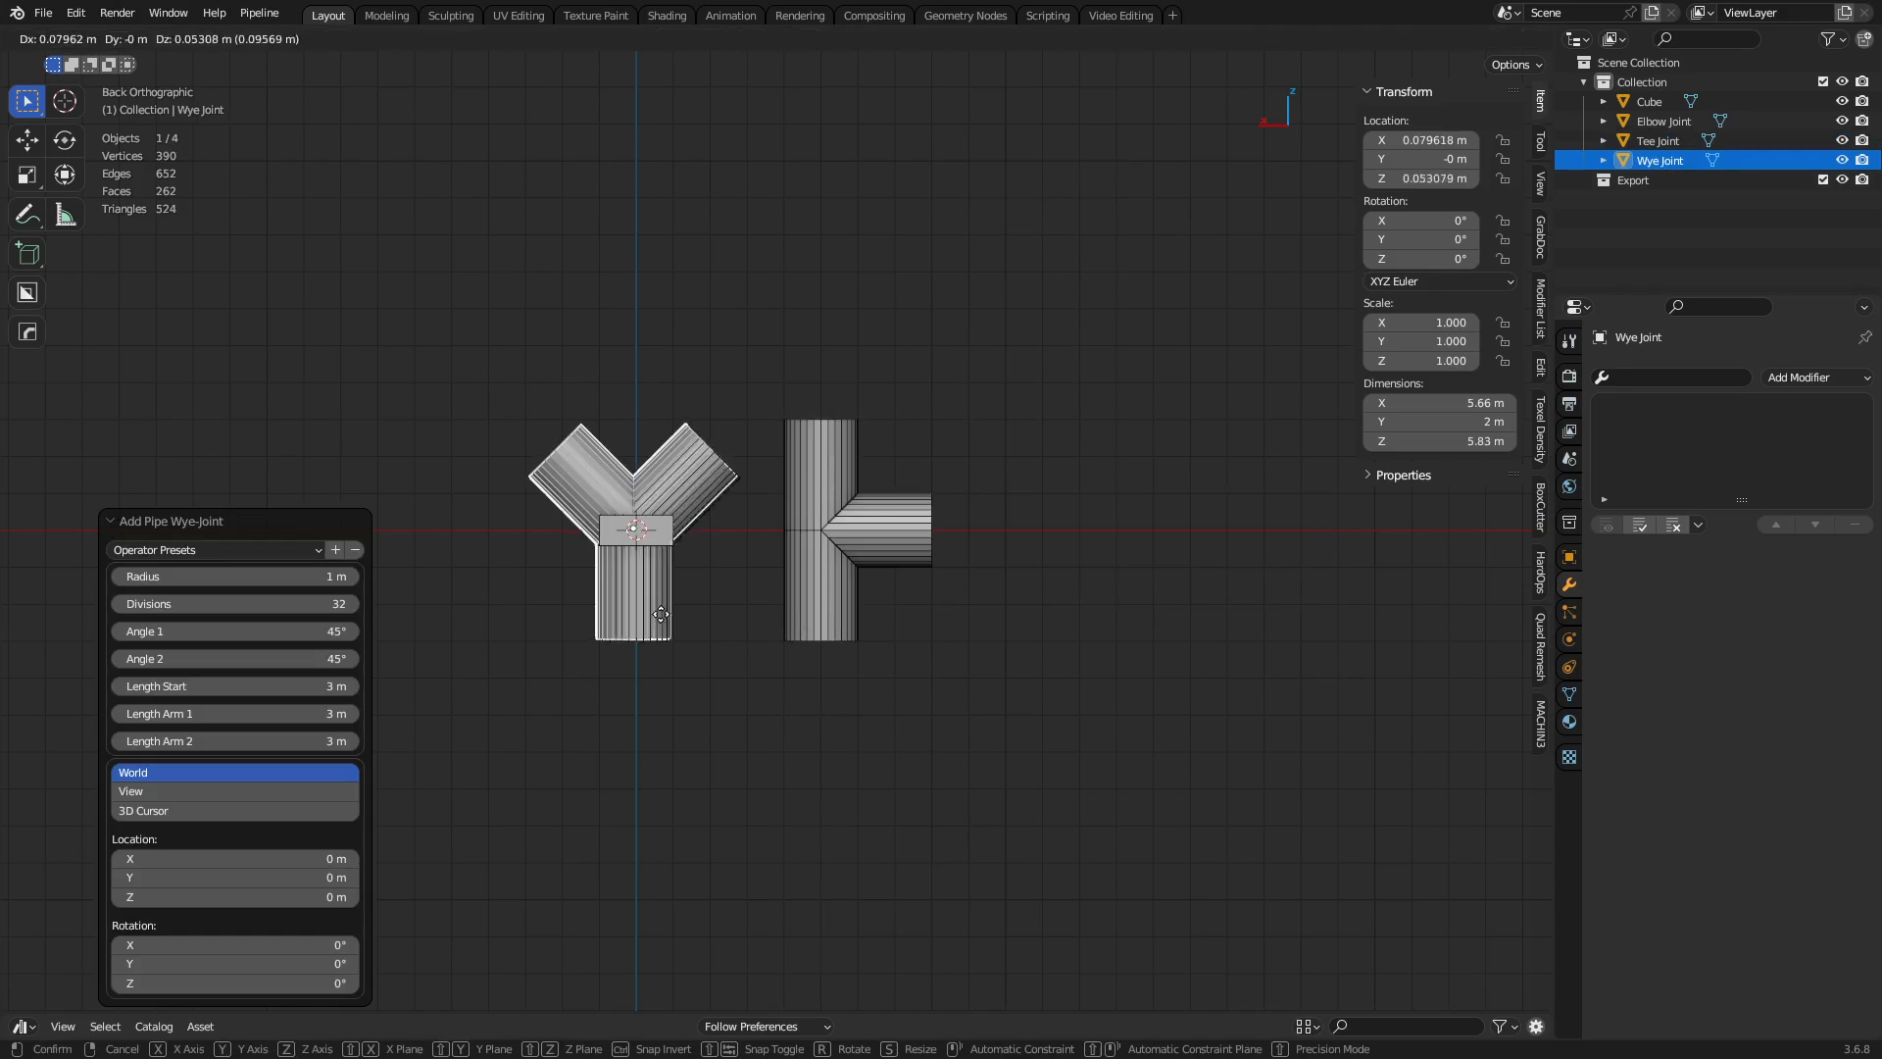
{"action": "key", "text": "g"}
{"action": "left_click", "coordinate": [1079, 612]}
Add a Pipe Cross-Joint mesh and move it -19 m along X, beyond the Y-joint.
{"action": "key", "text": "shift+a"}
{"action": "mouse_move", "coordinate": [1021, 575]}
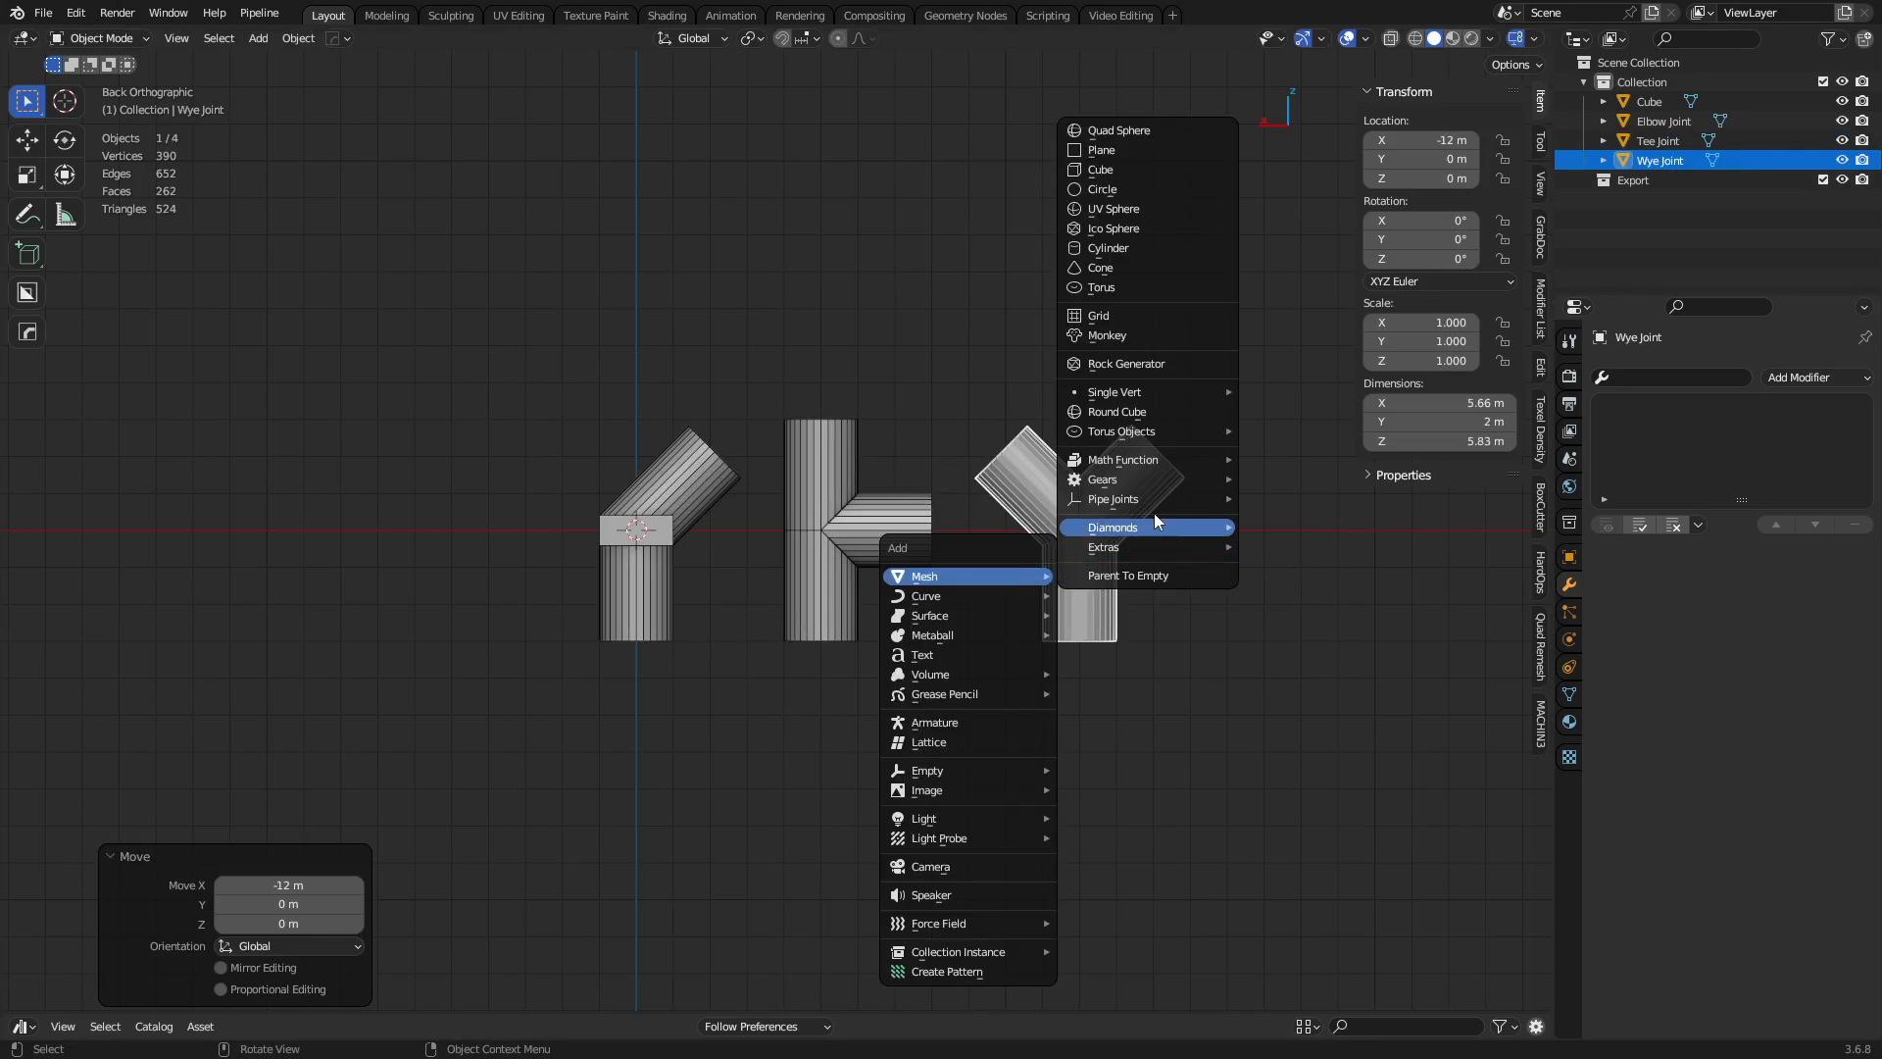
{"action": "mouse_move", "coordinate": [1155, 496]}
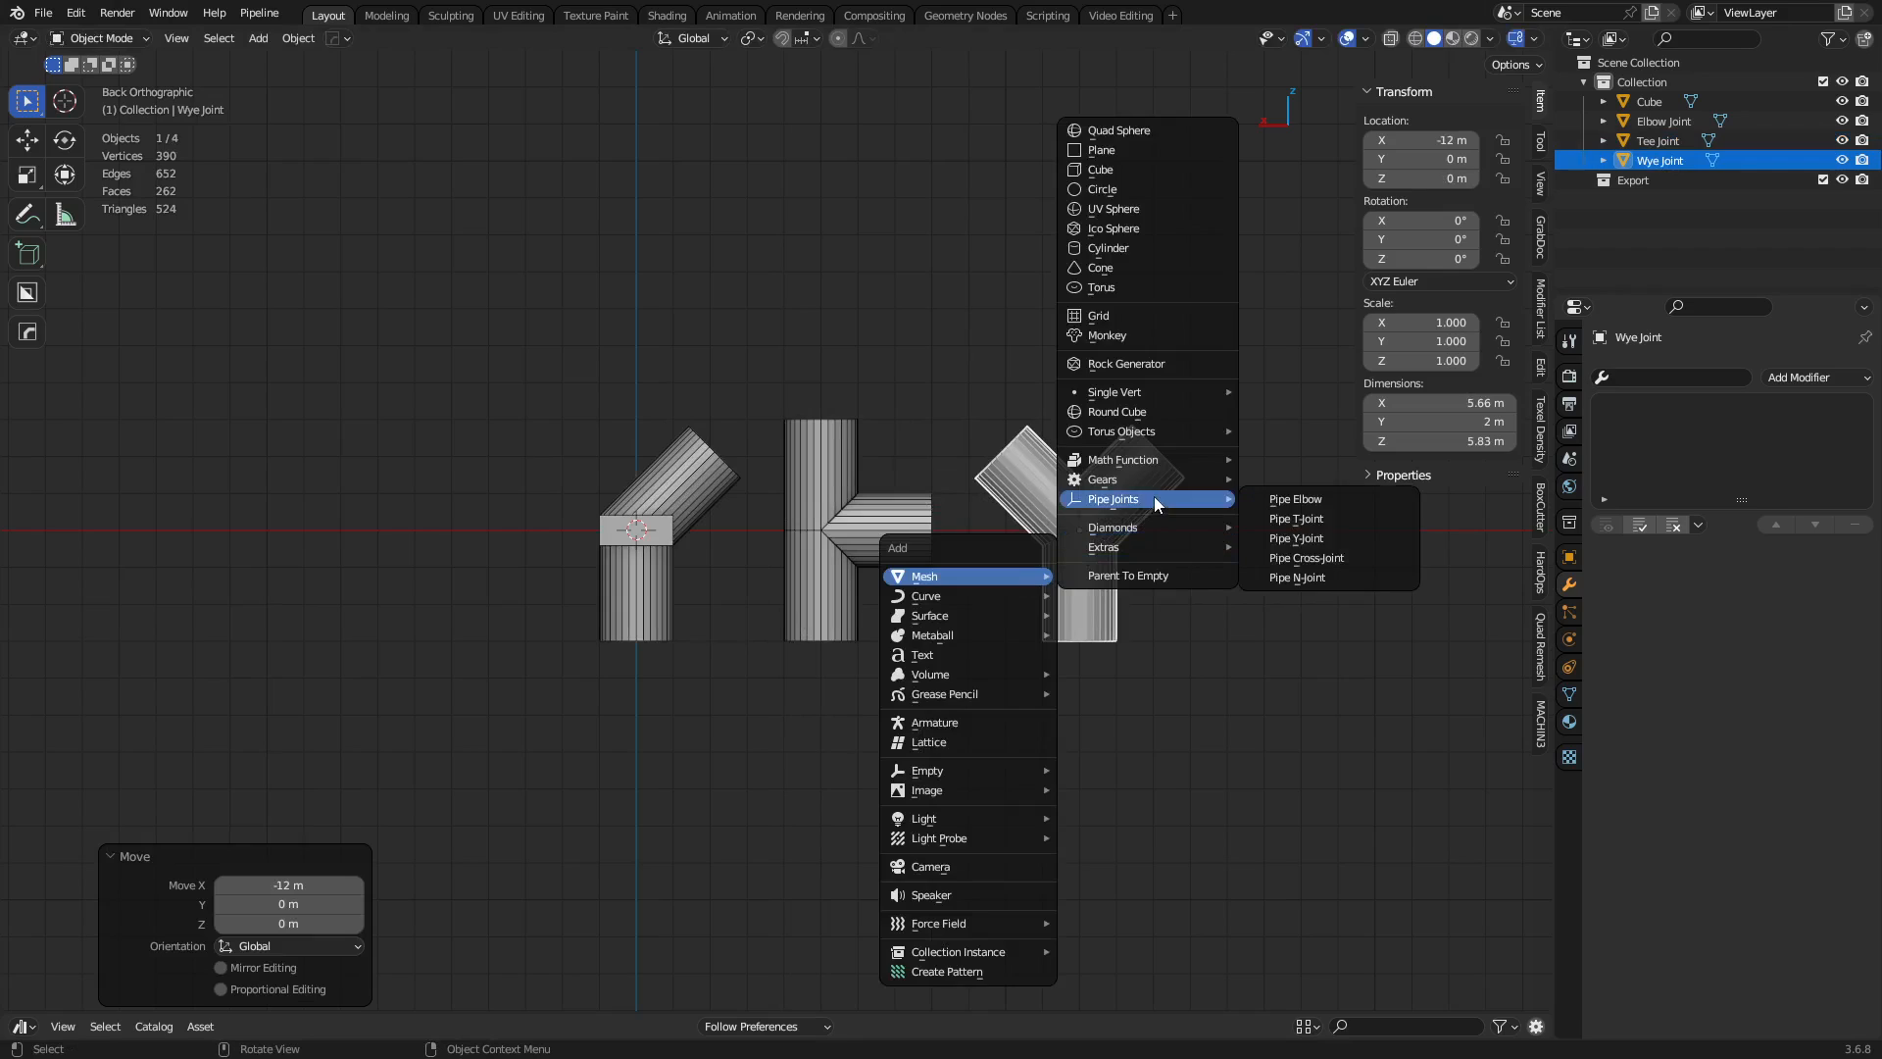
{"action": "left_click", "coordinate": [1338, 558]}
{"action": "key", "text": "g"}
{"action": "key", "text": "x"}
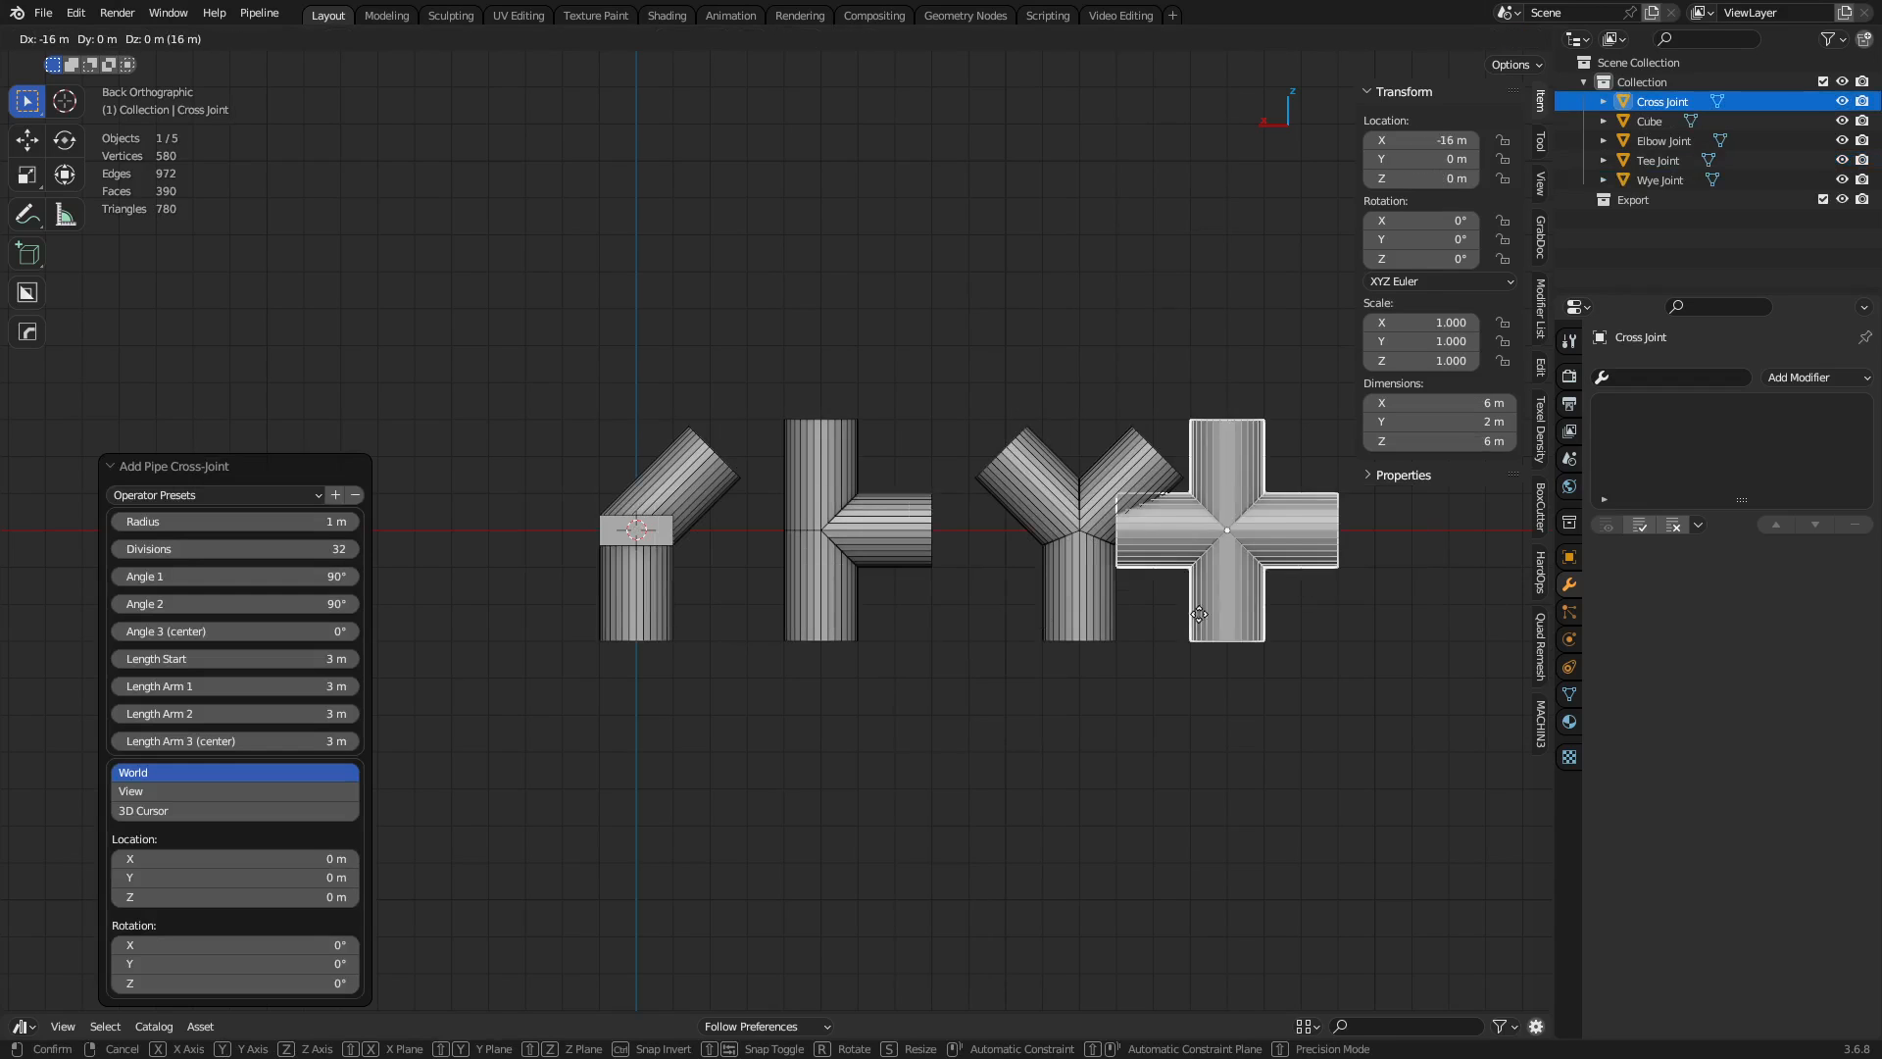
{"action": "left_click", "coordinate": [1308, 610]}
Add a Pipe N-Joint mesh with 5 arms and move it -26 m along X, to the end of the row.
{"action": "key", "text": "shift+a"}
{"action": "mouse_move", "coordinate": [1287, 567]}
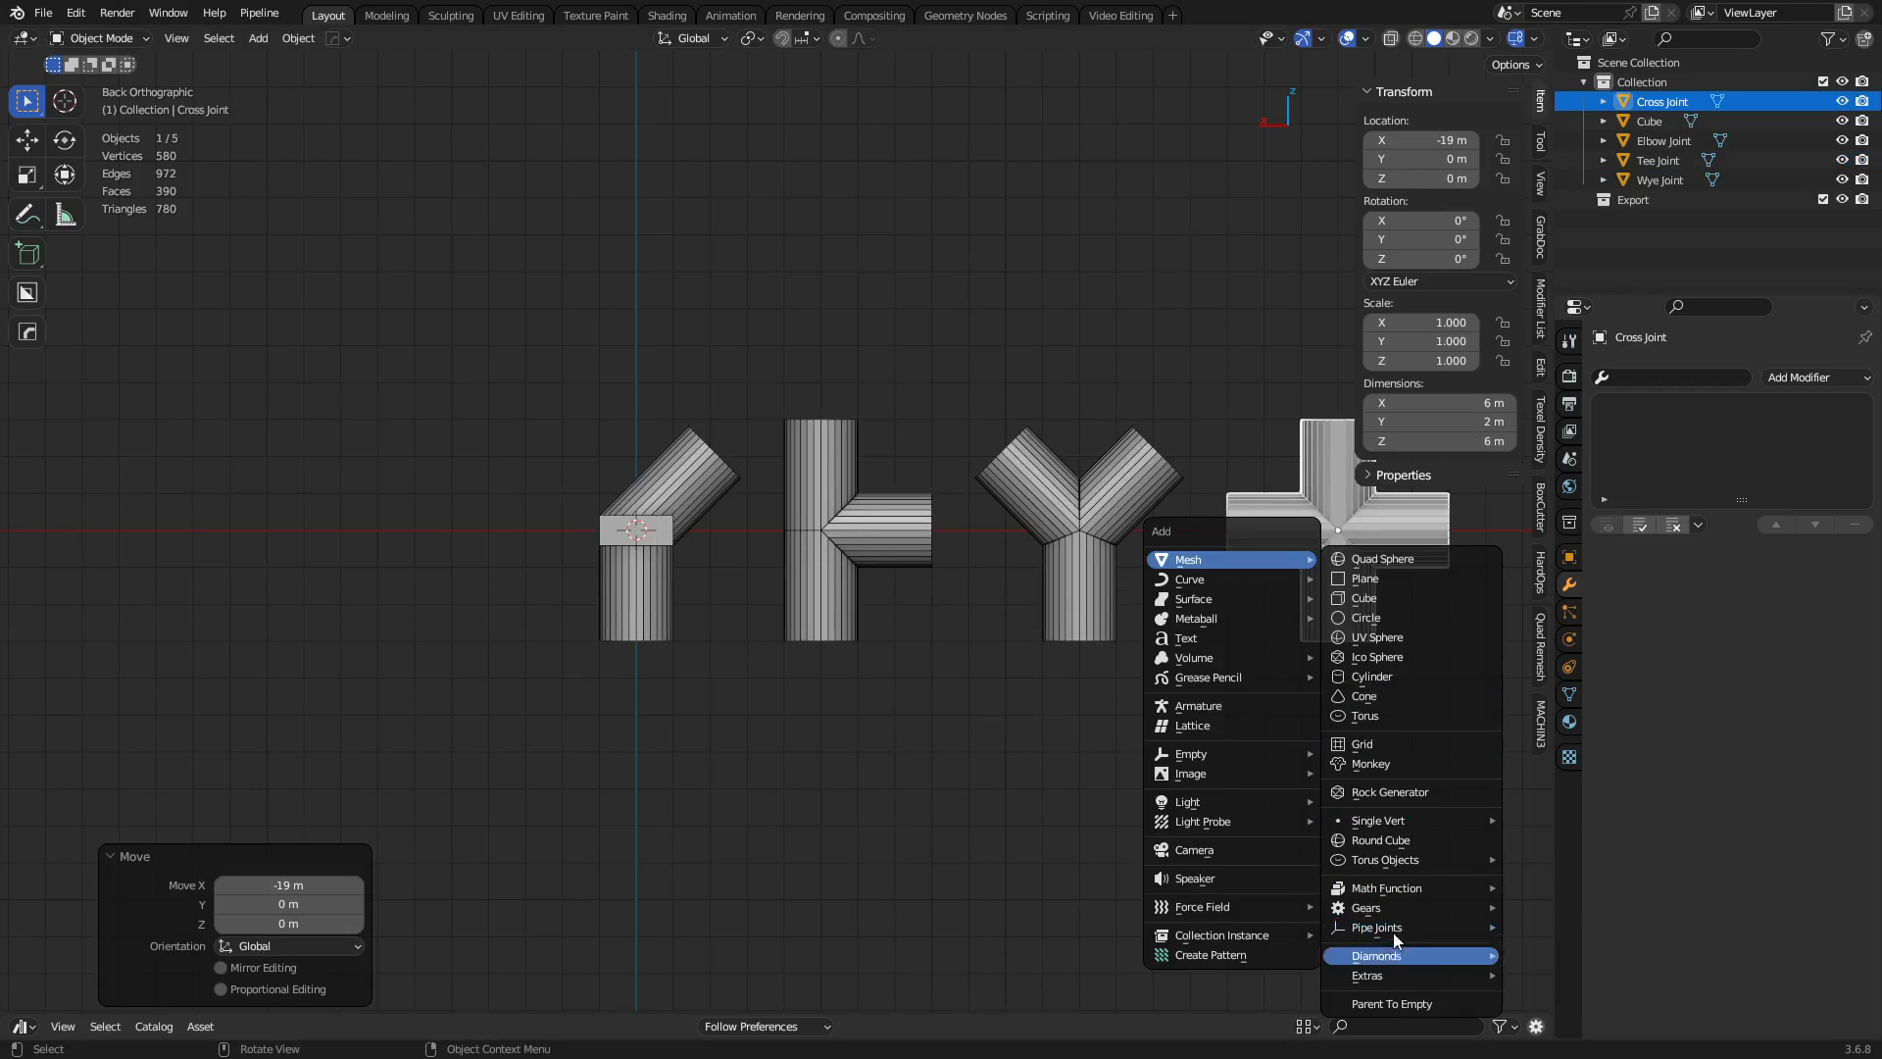
{"action": "mouse_move", "coordinate": [1398, 931]}
{"action": "left_click", "coordinate": [1615, 996]}
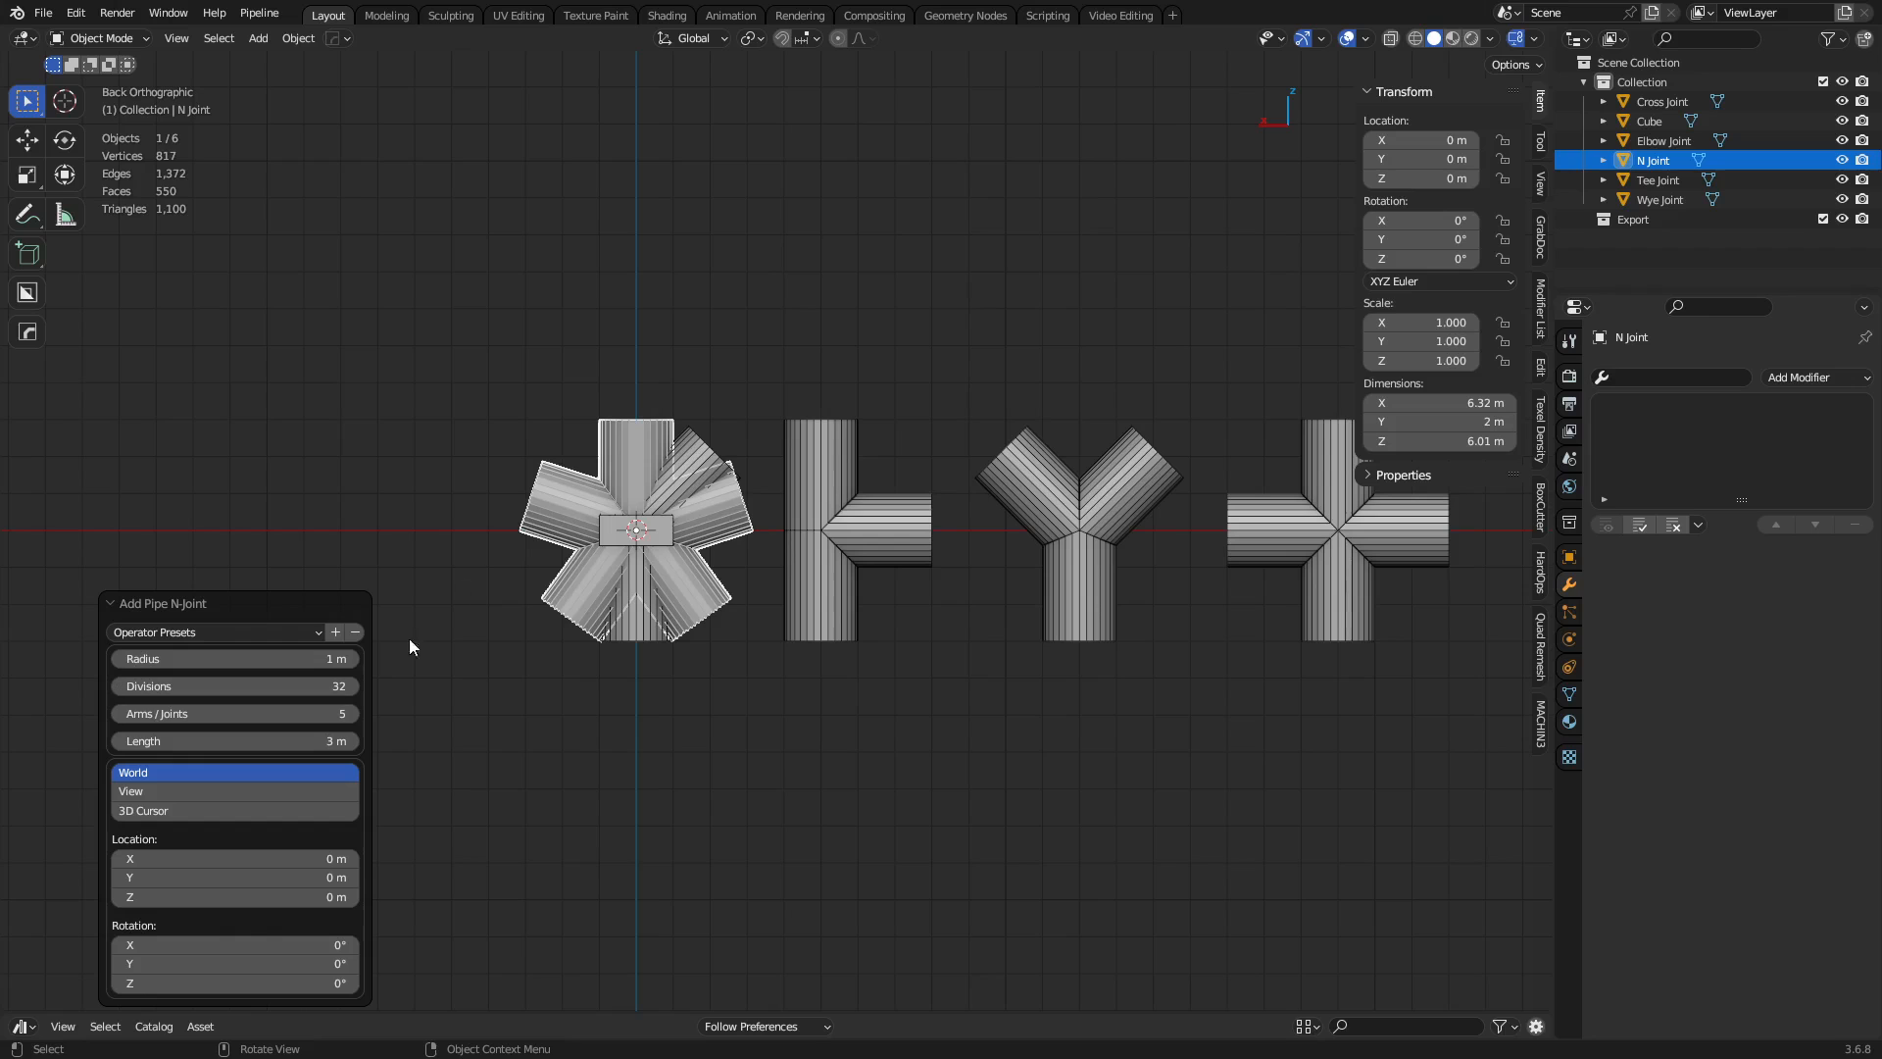
{"action": "left_click", "coordinate": [353, 713]}
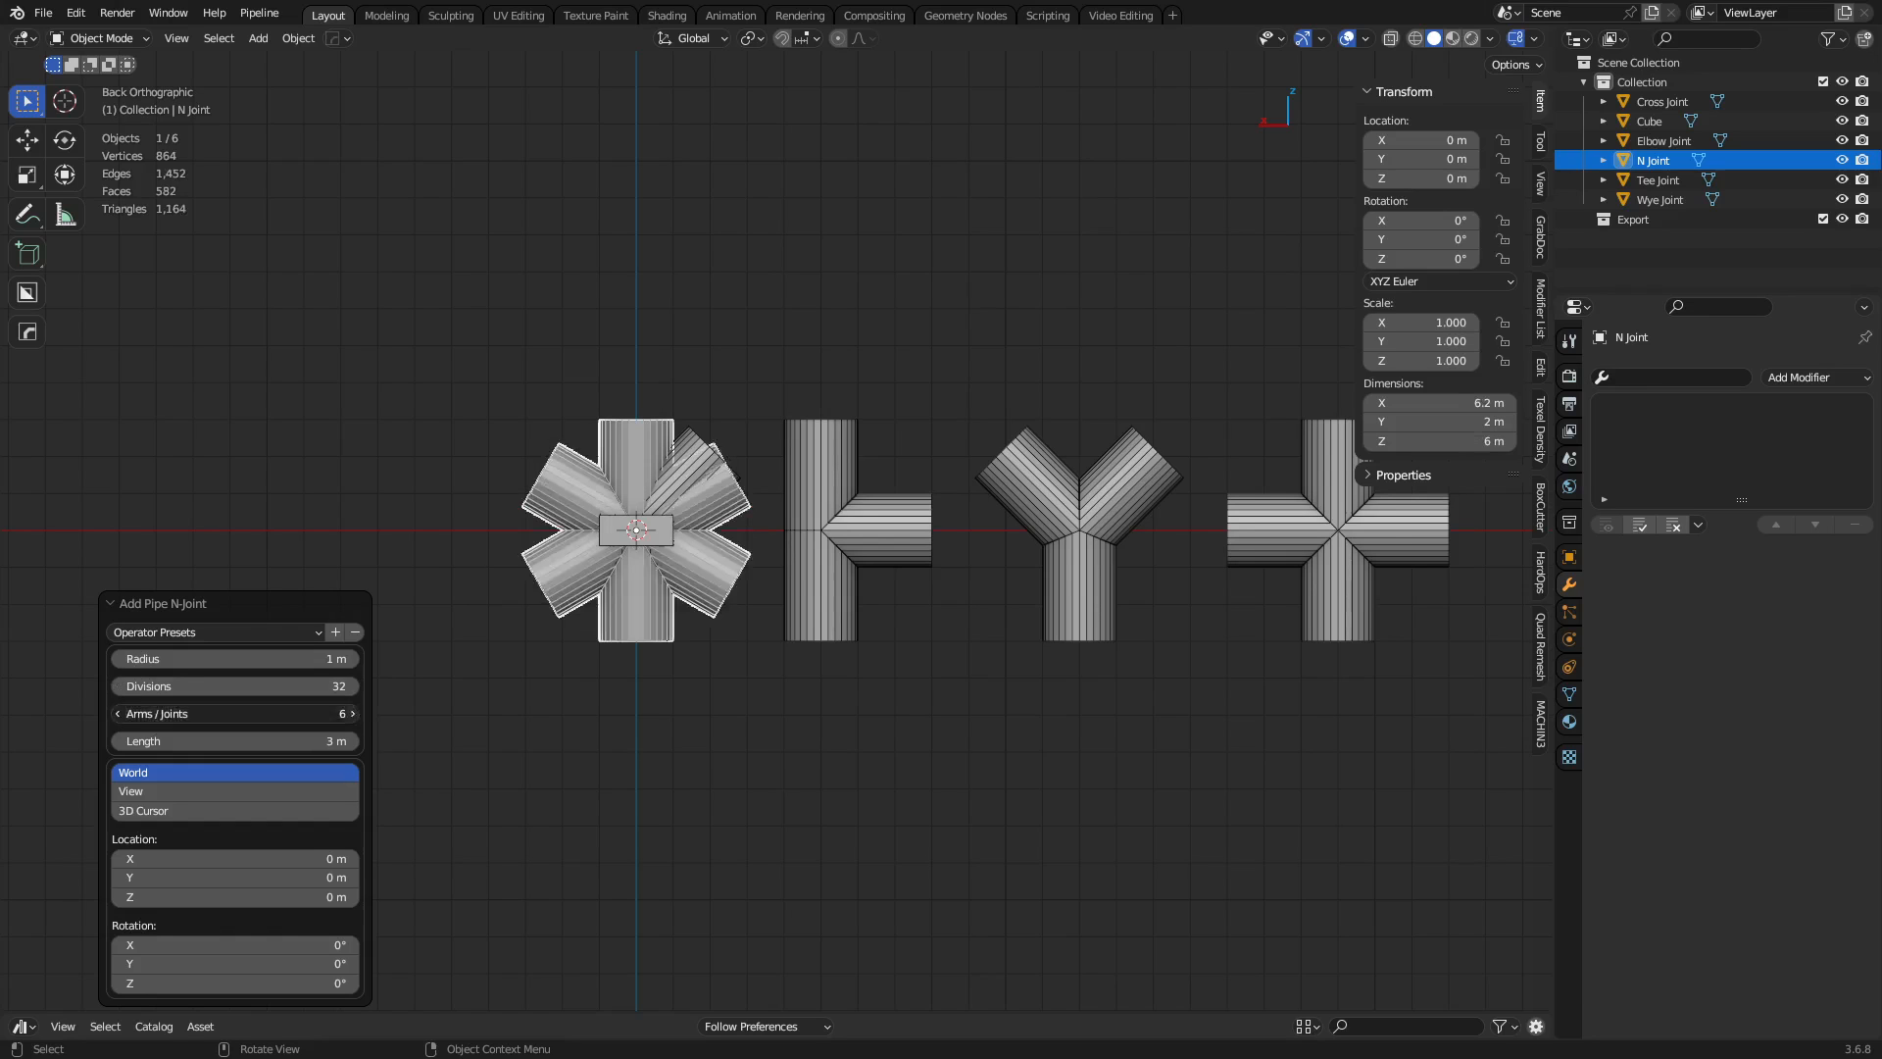
{"action": "left_click", "coordinate": [119, 714]}
{"action": "scroll", "coordinate": [562, 614], "scroll_direction": "down", "scroll_amount": 3}
{"action": "key", "text": "g"}
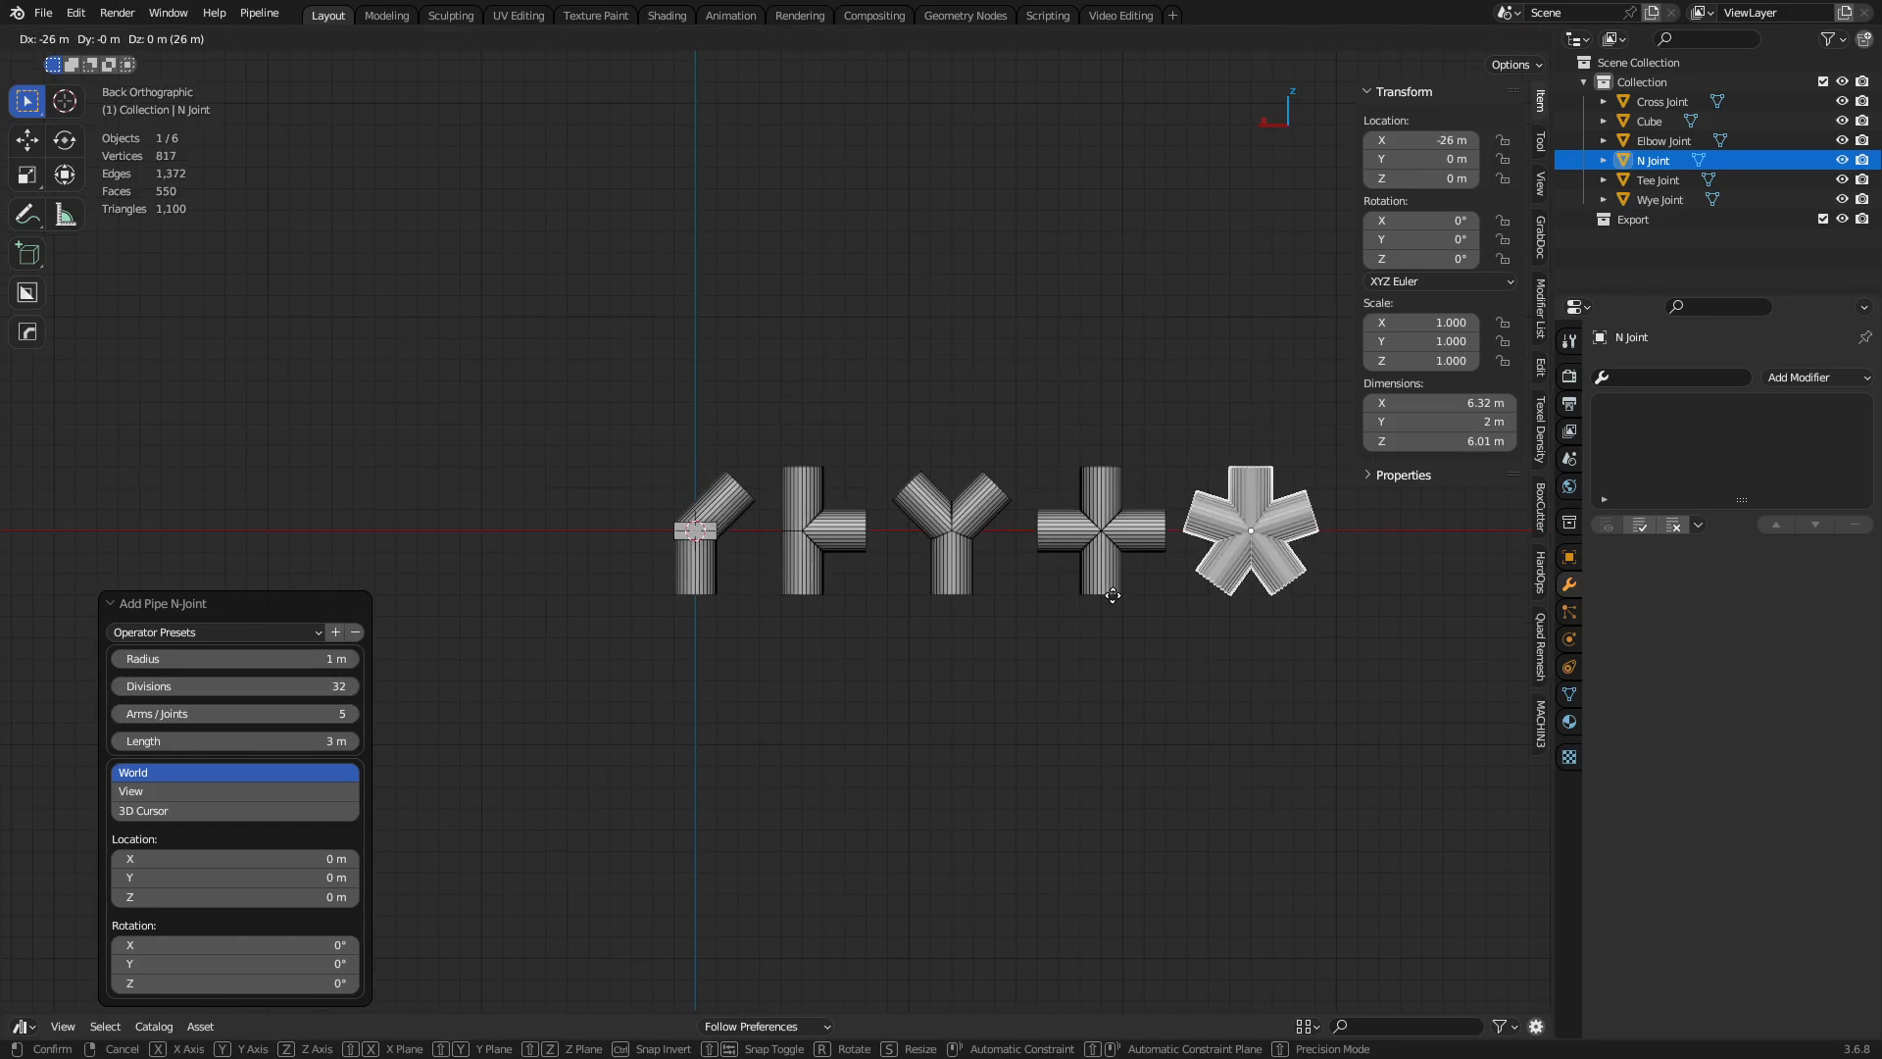
{"action": "left_click", "coordinate": [1114, 590], "text": "ctrl"}
Add a second Pipe Elbow mesh with a 90° angle and move it 7 m along X, on the free side of the first elbow.
{"action": "middle_click_drag", "start_coordinate": [887, 578], "coordinate": [1119, 577], "text": "shift"}
{"action": "scroll", "coordinate": [933, 563], "scroll_direction": "up", "scroll_amount": 3}
{"action": "key", "text": "shift+a"}
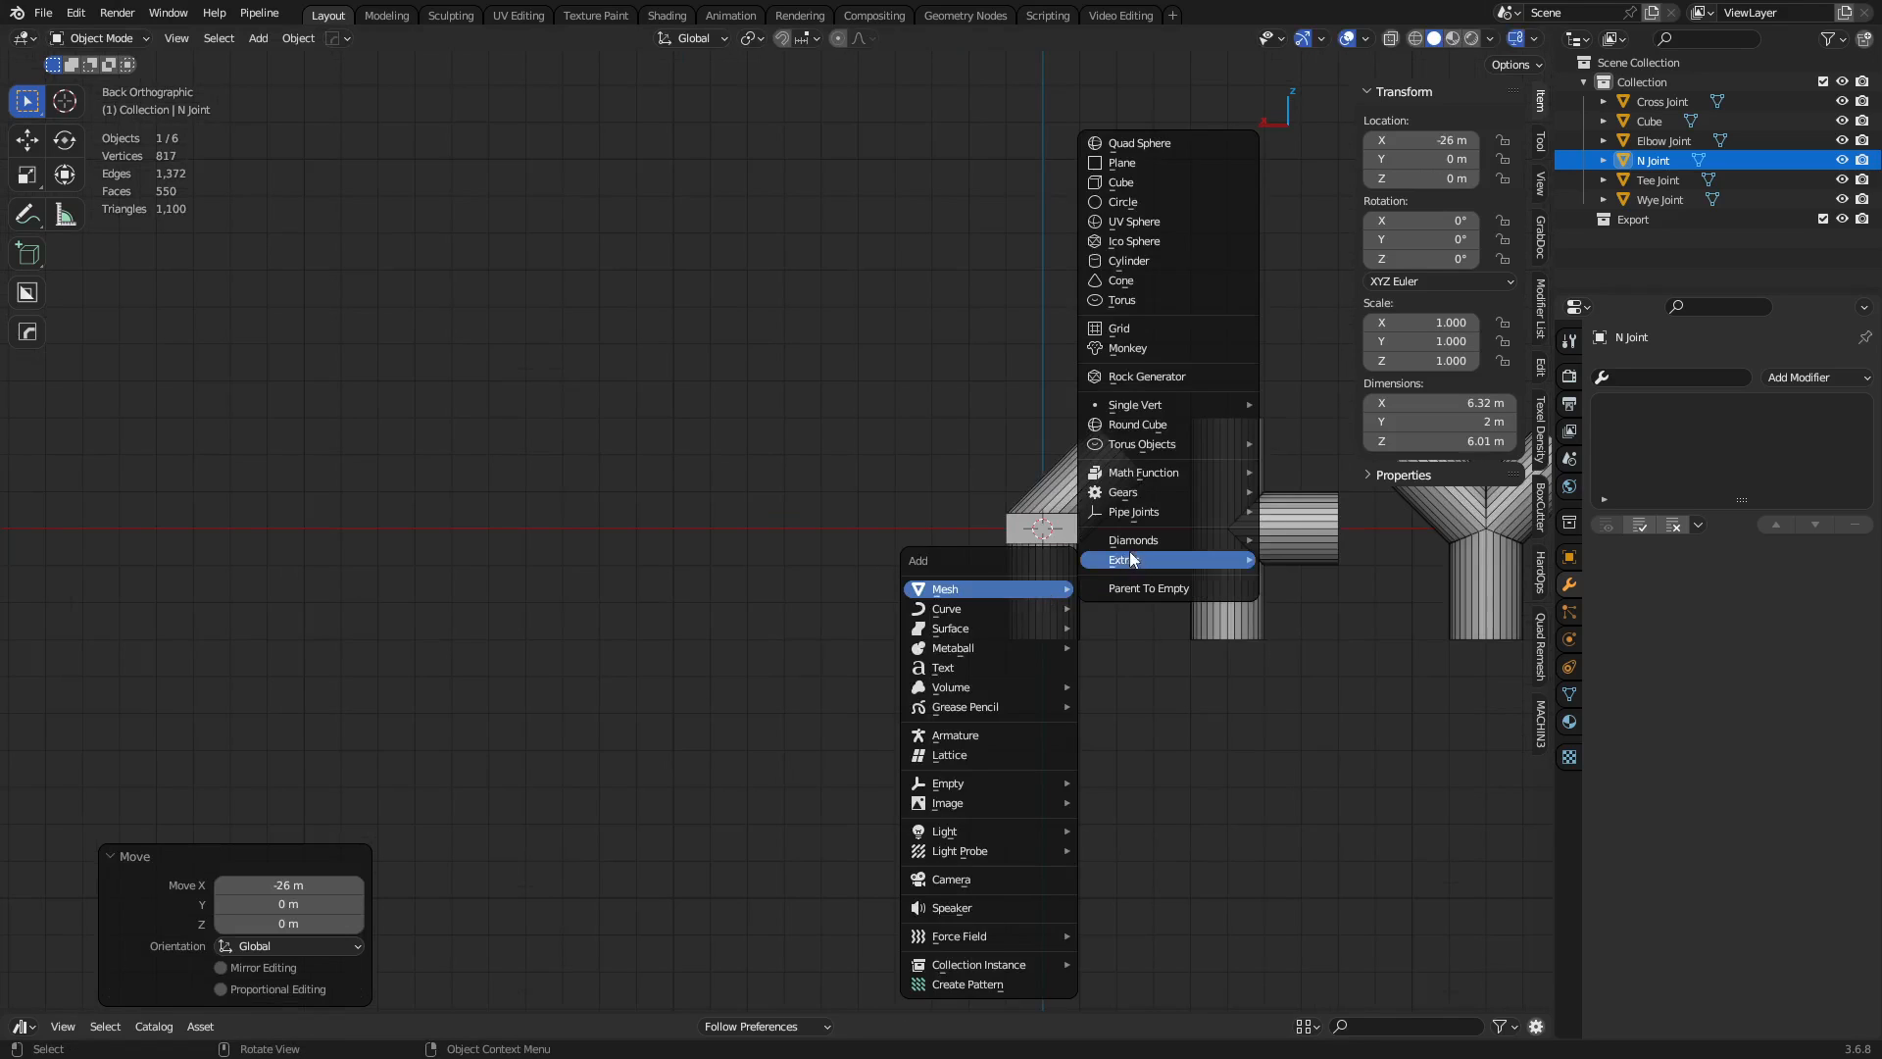
{"action": "mouse_move", "coordinate": [1177, 512]}
{"action": "left_click", "coordinate": [1349, 515]}
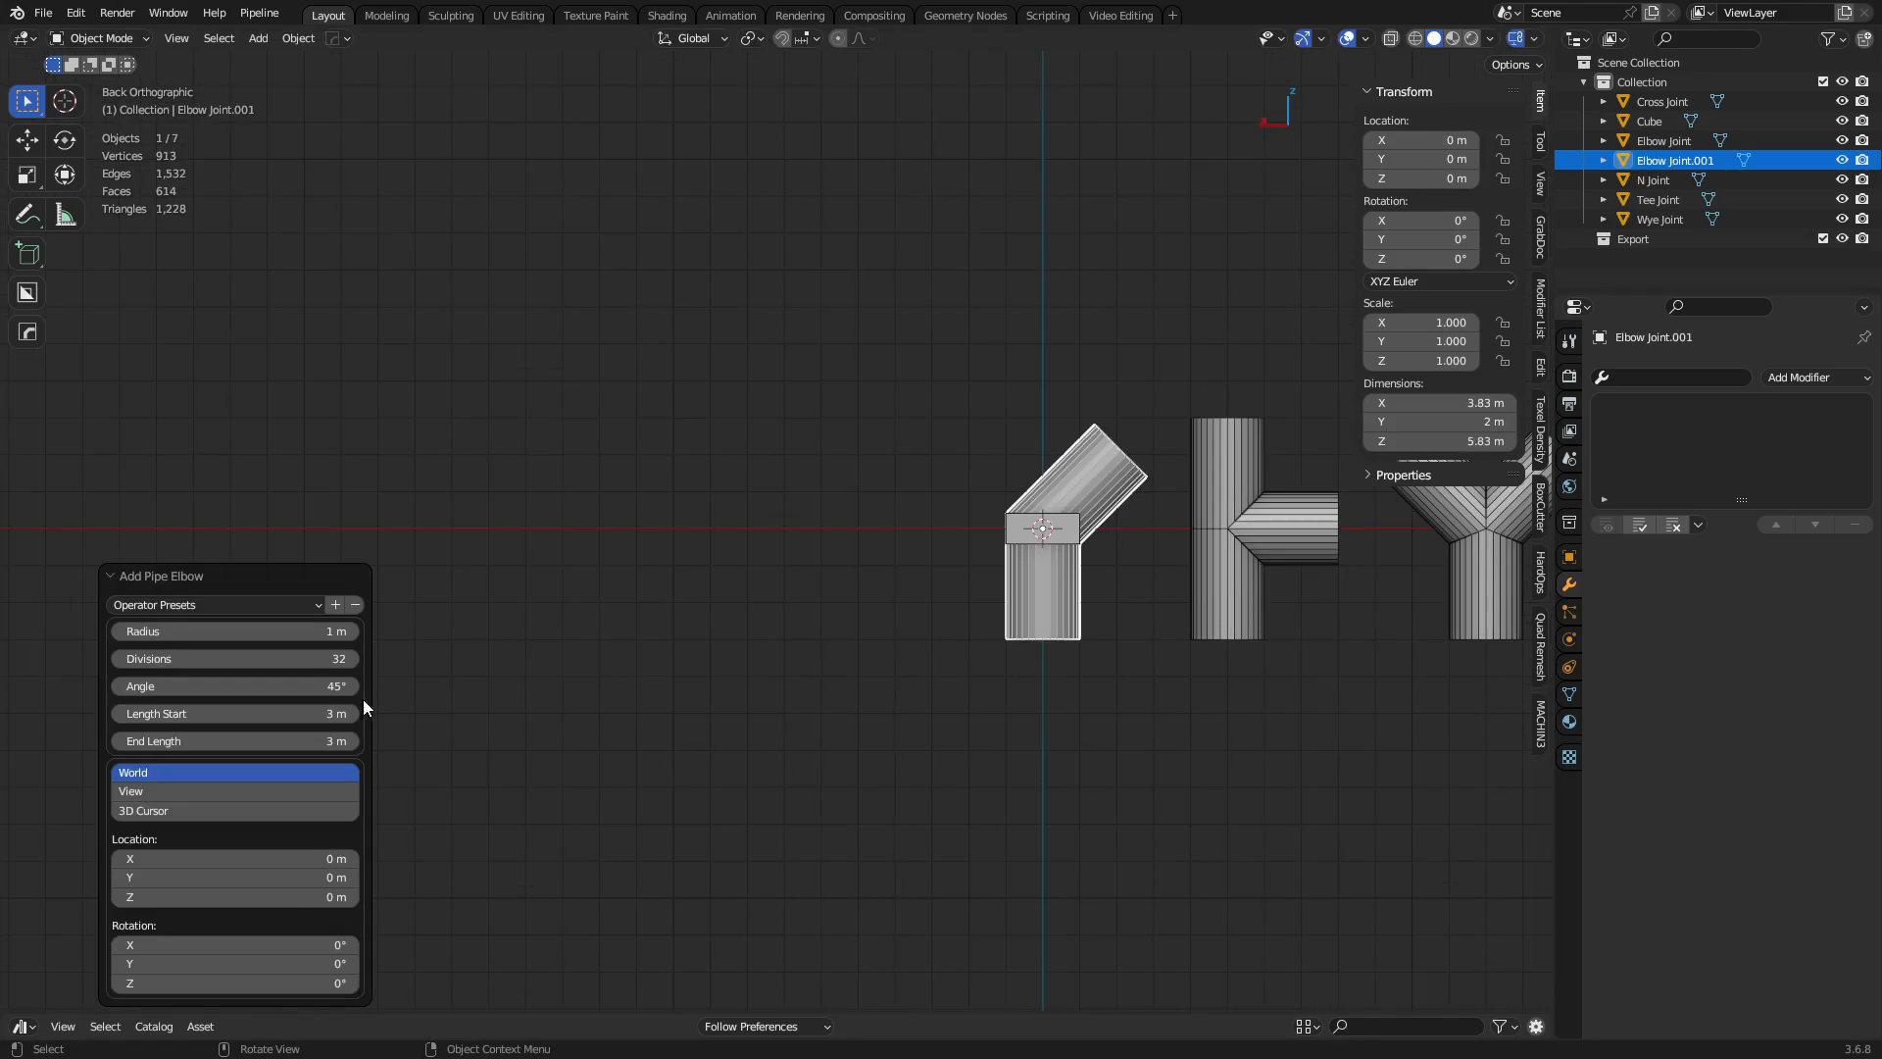
{"action": "left_click", "coordinate": [318, 687]}
{"action": "type", "text": "90"}
{"action": "key", "text": "Return"}
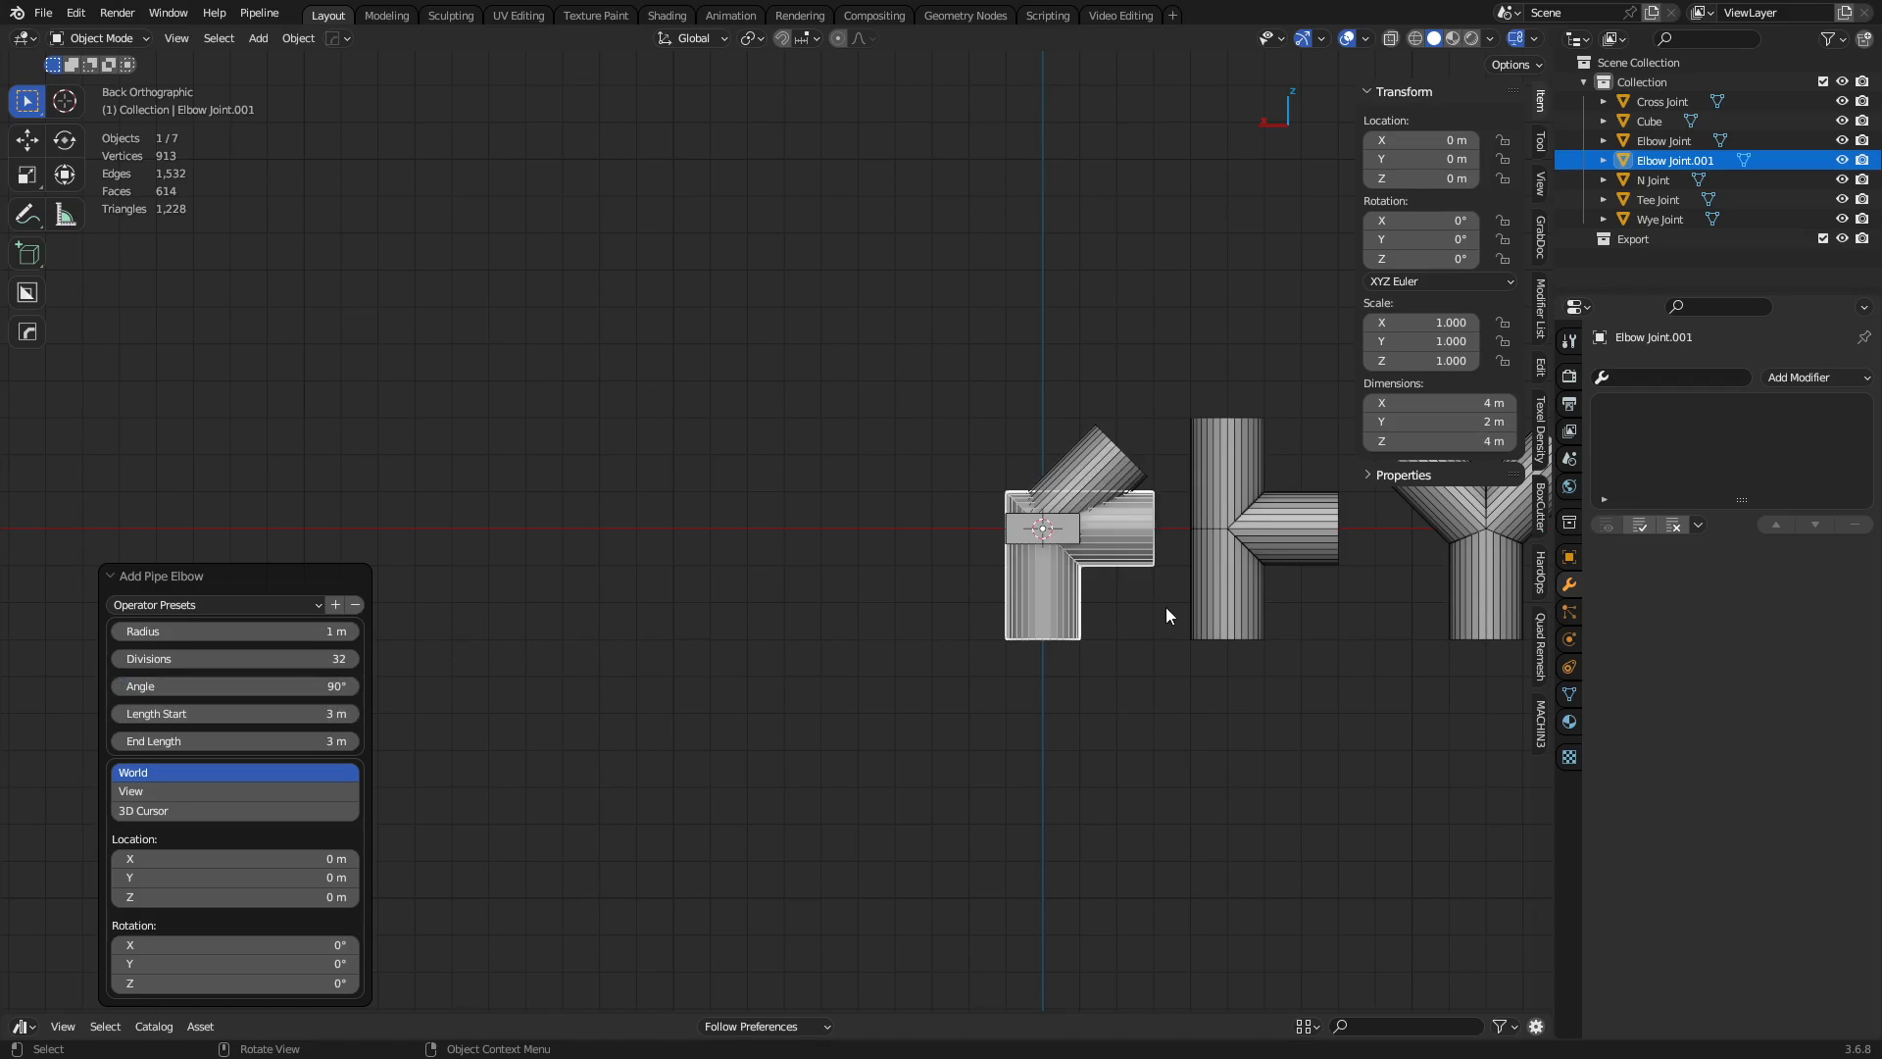
{"action": "key", "text": "g"}
{"action": "left_click", "coordinate": [926, 594]}
Add a third Pipe Elbow mesh with a 22.5° angle and move it 11 m along X, beyond the 90° elbow.
{"action": "key", "text": "shift+a"}
{"action": "mouse_move", "coordinate": [926, 595]}
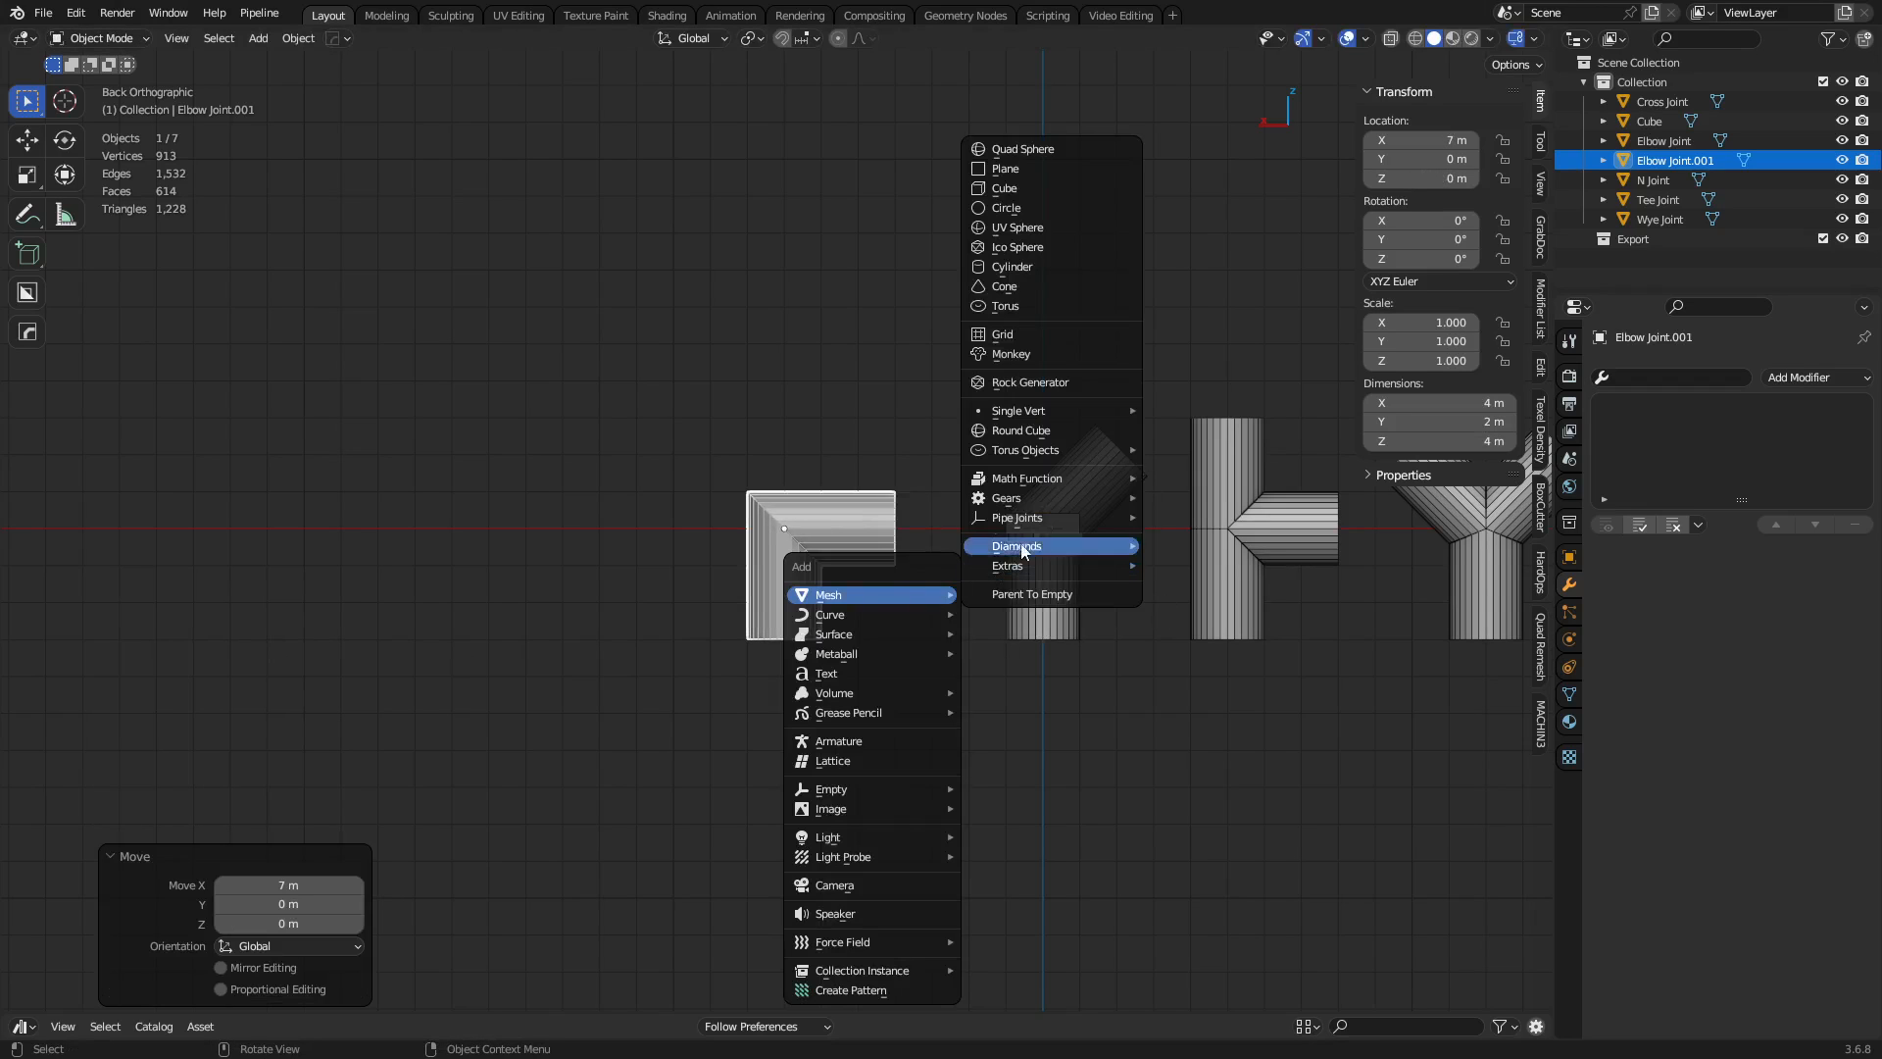
{"action": "mouse_move", "coordinate": [1096, 515]}
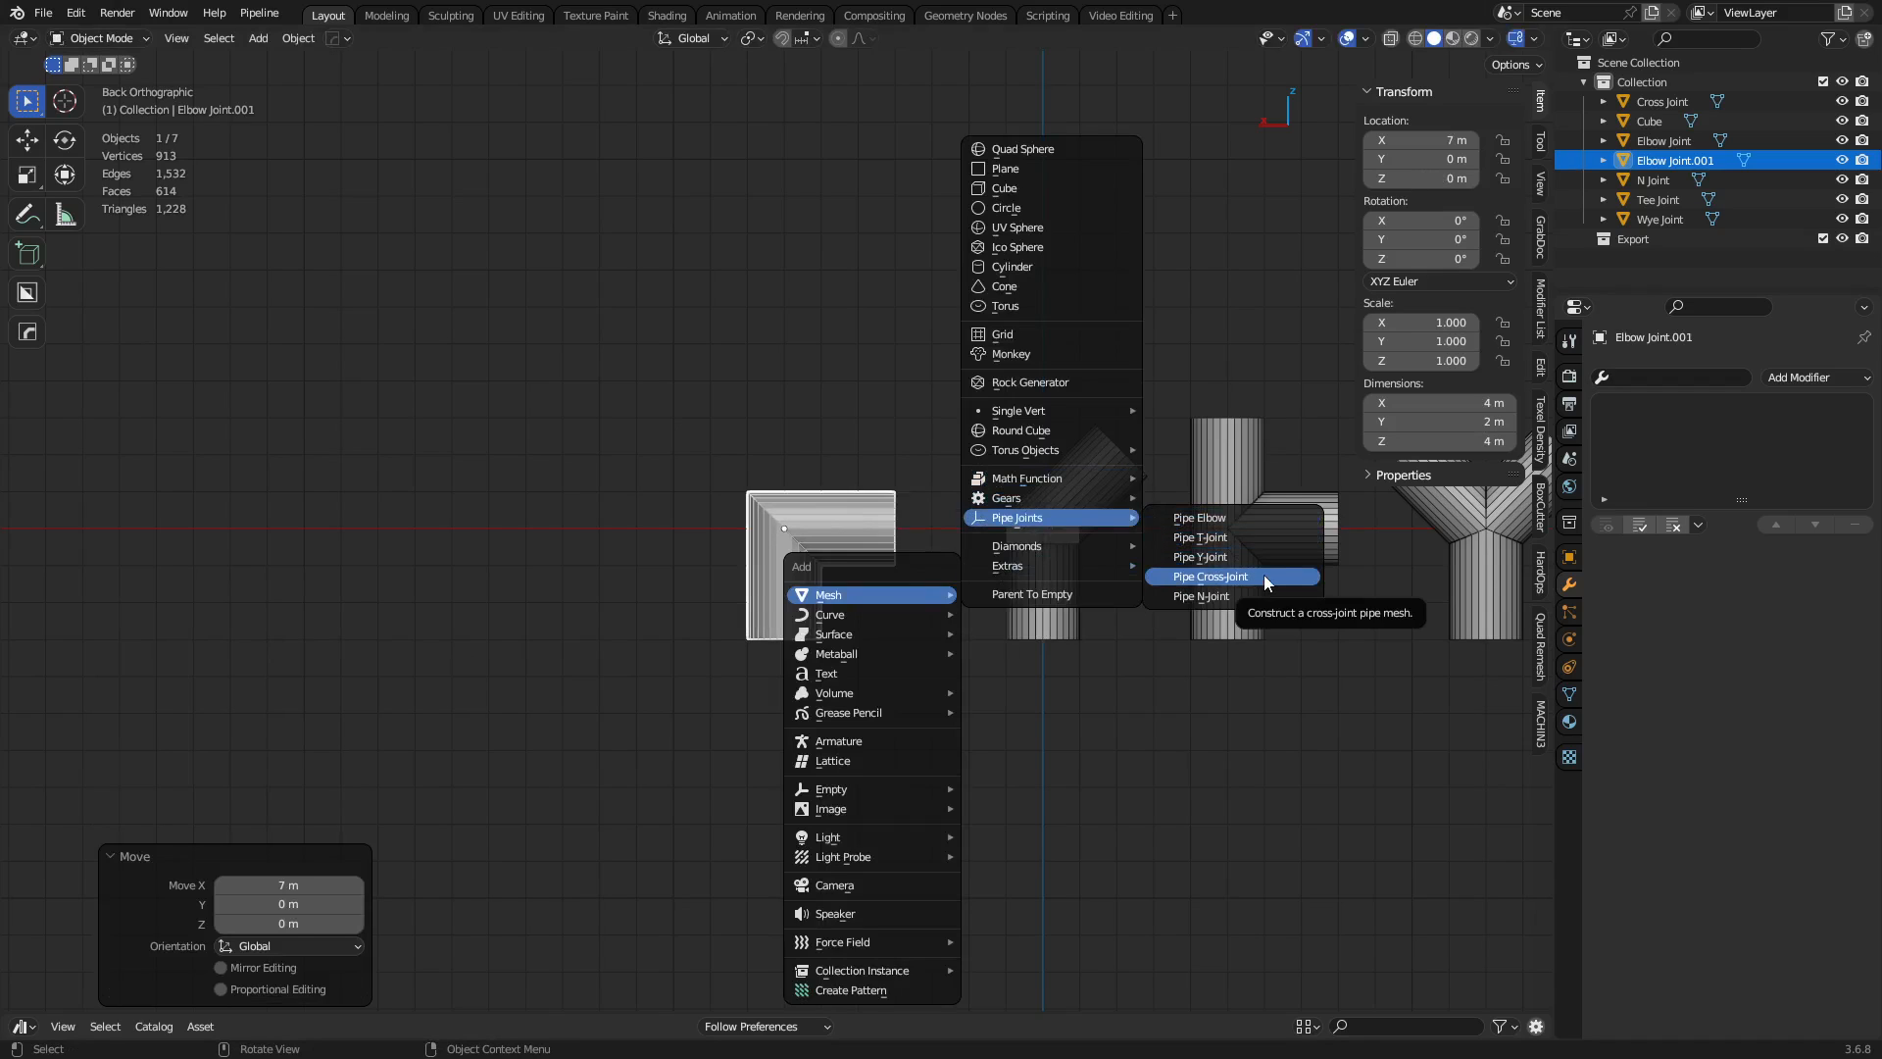
{"action": "left_click", "coordinate": [1246, 516]}
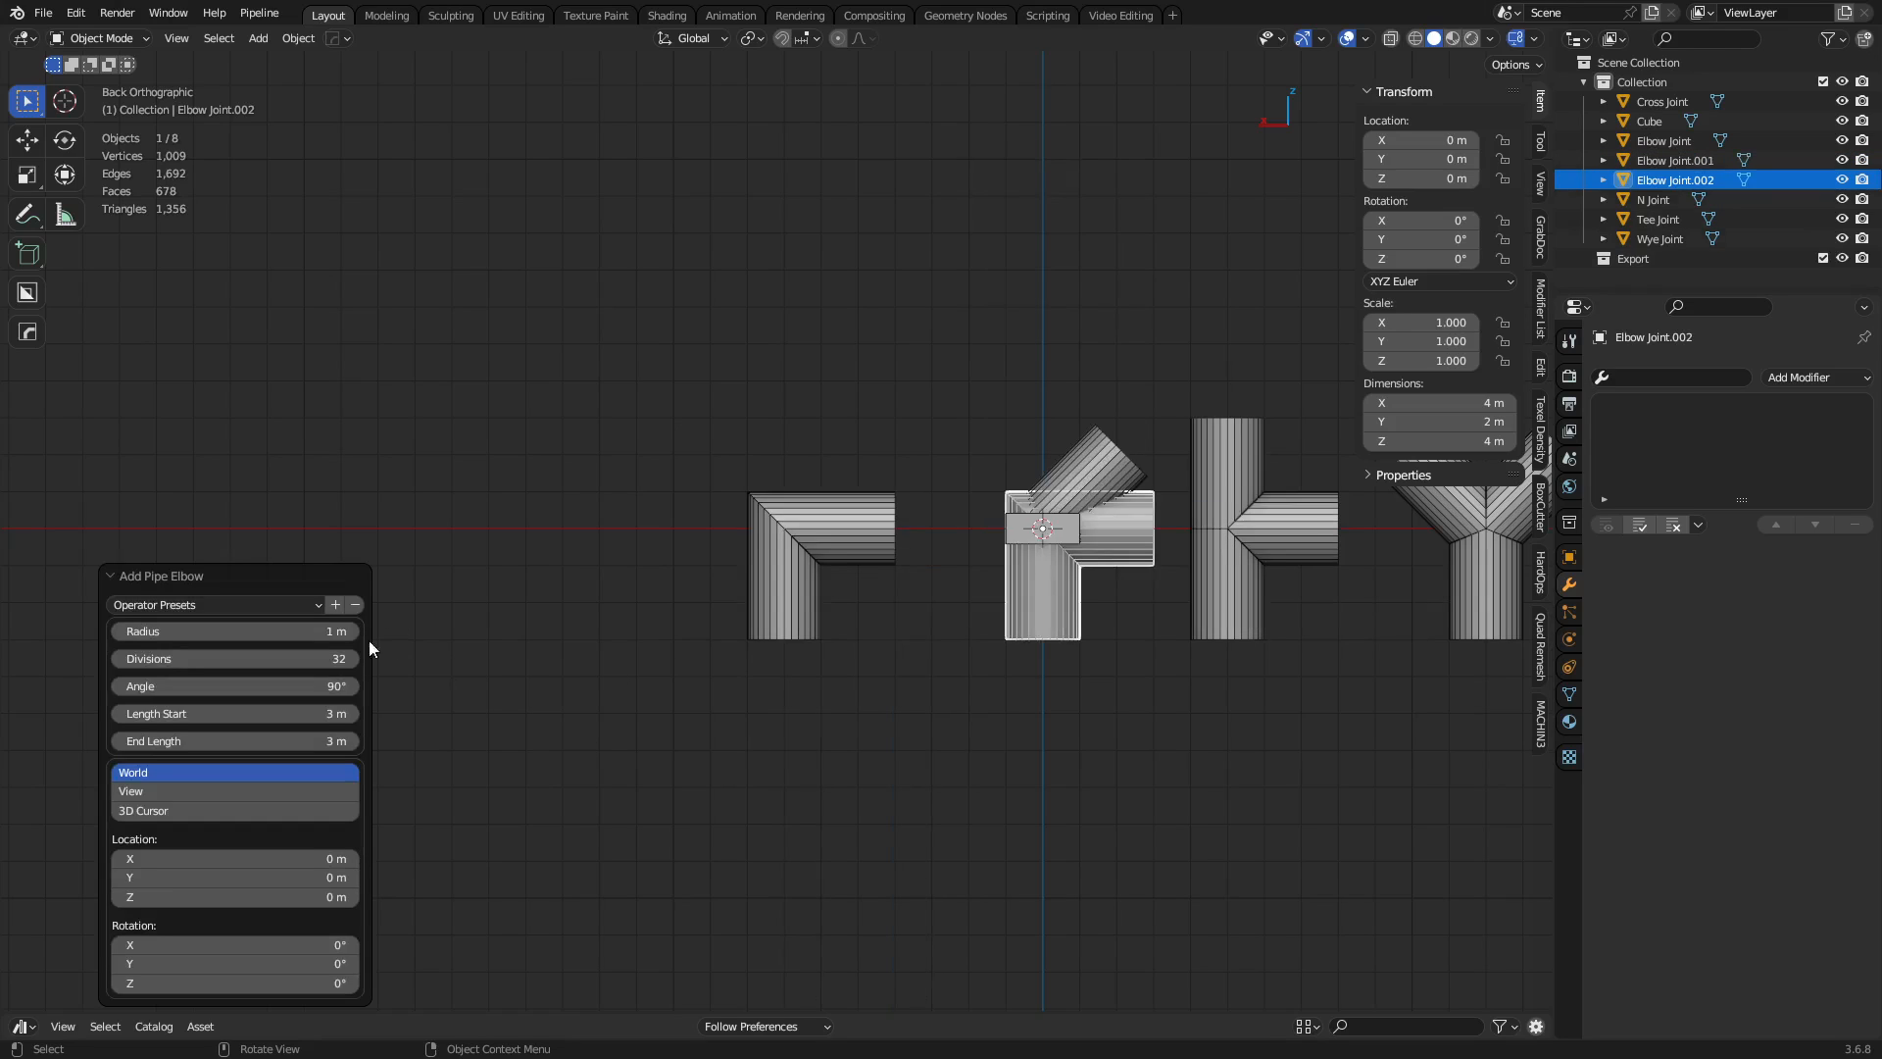
{"action": "left_click", "coordinate": [325, 686]}
{"action": "type", "text": "22"}
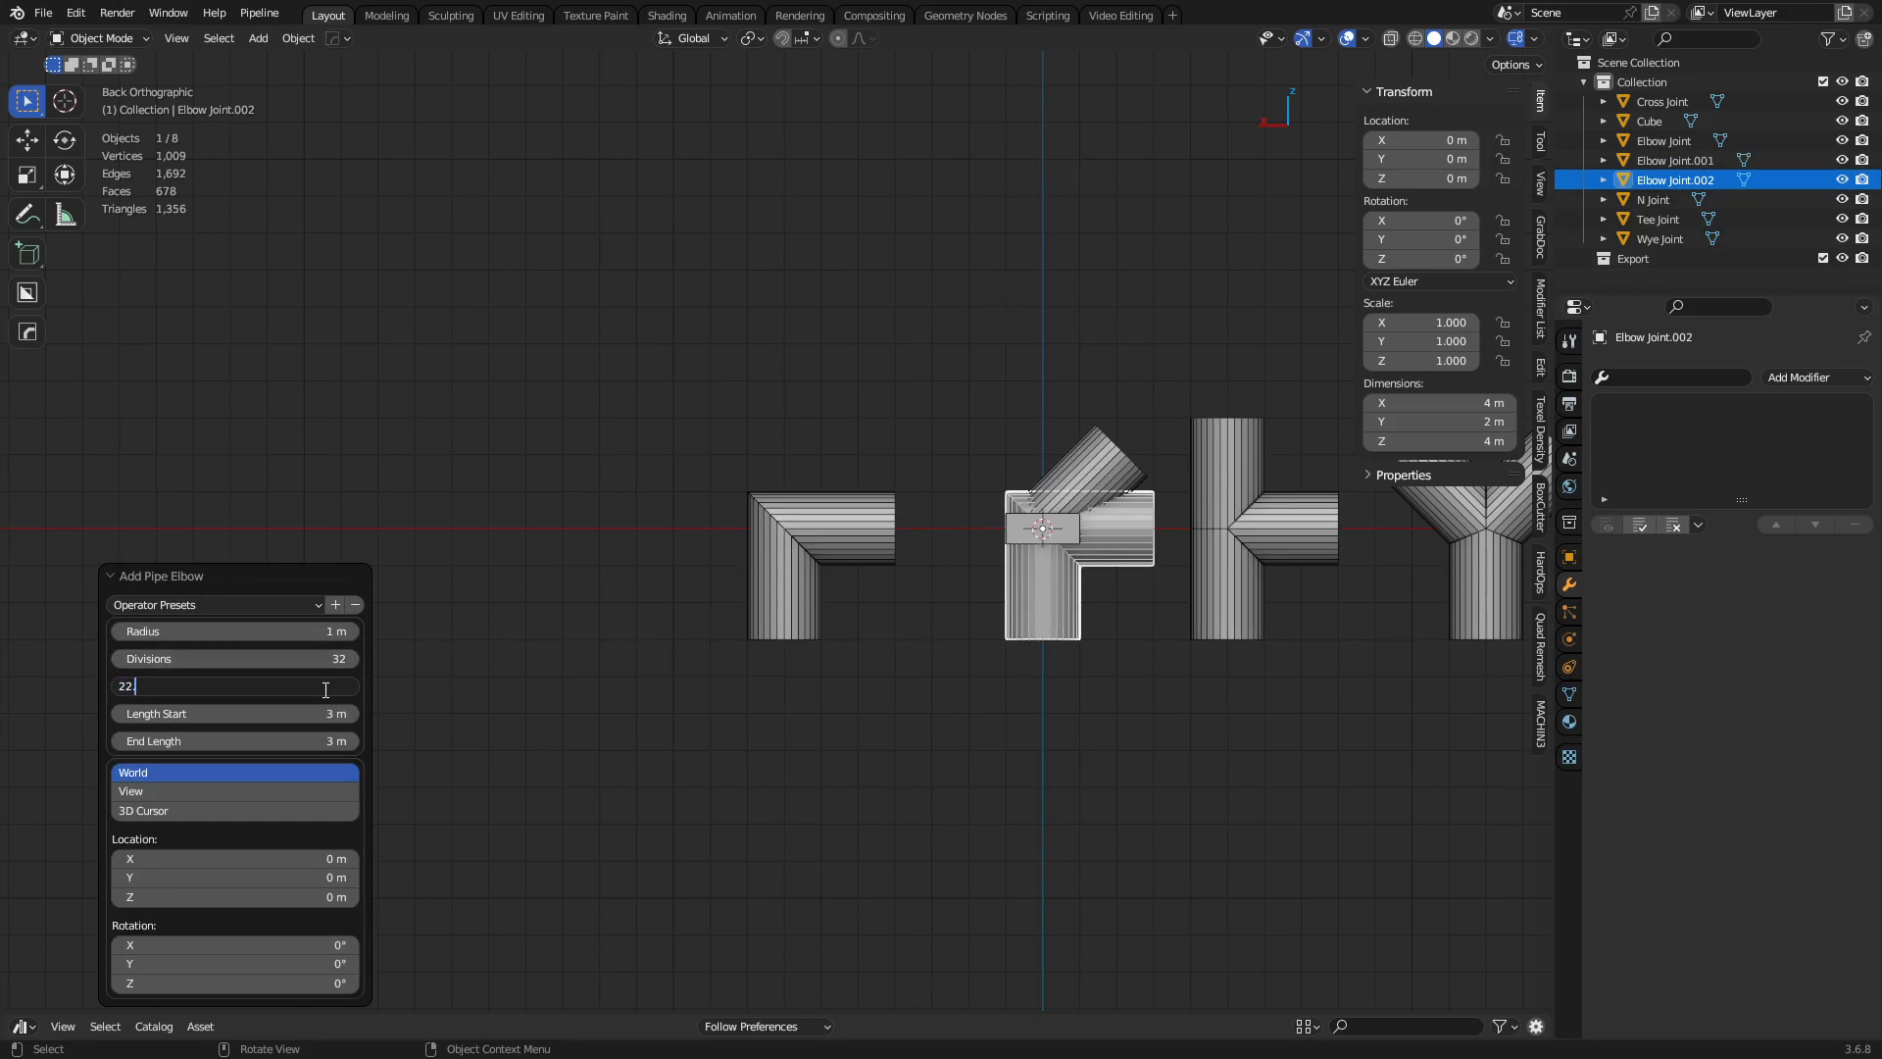
{"action": "type", "text": ".5"}
{"action": "key", "text": "Return"}
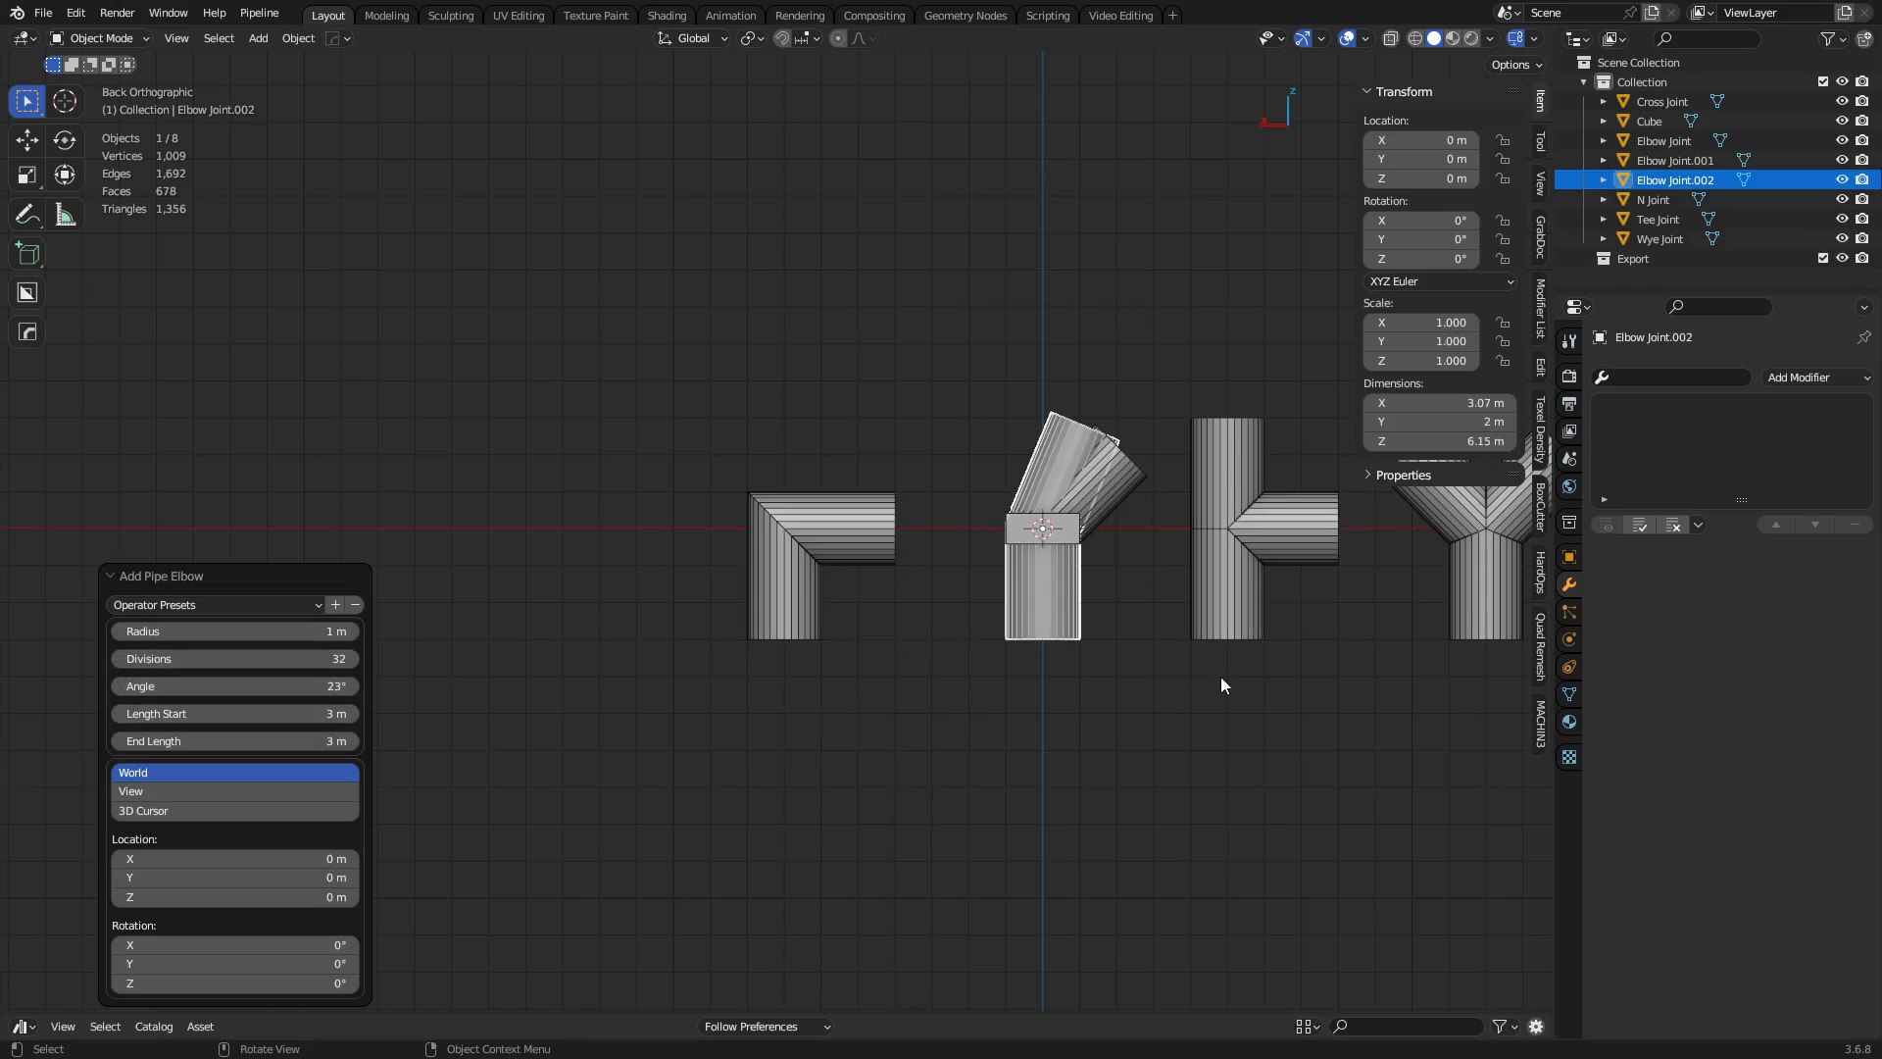
{"action": "left_click", "coordinate": [329, 686]}
{"action": "type", "text": "22.5"}
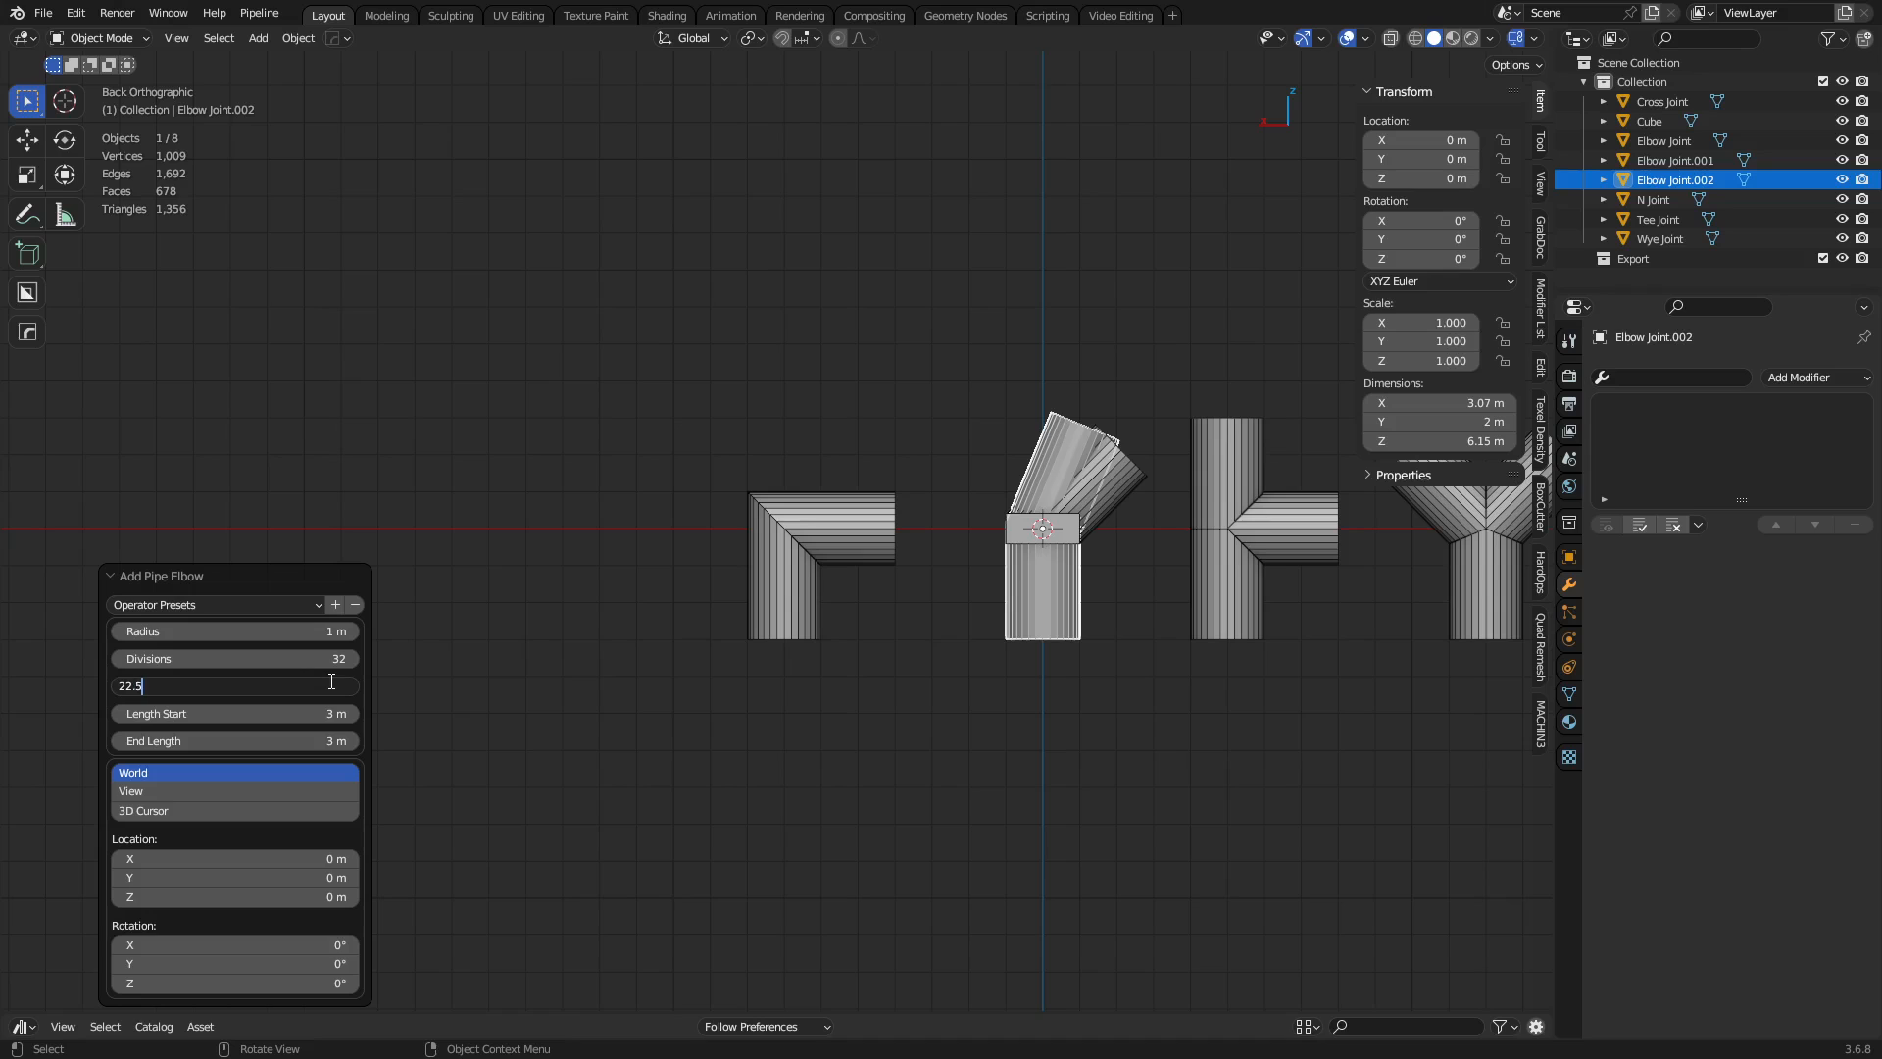
{"action": "key", "text": "Return"}
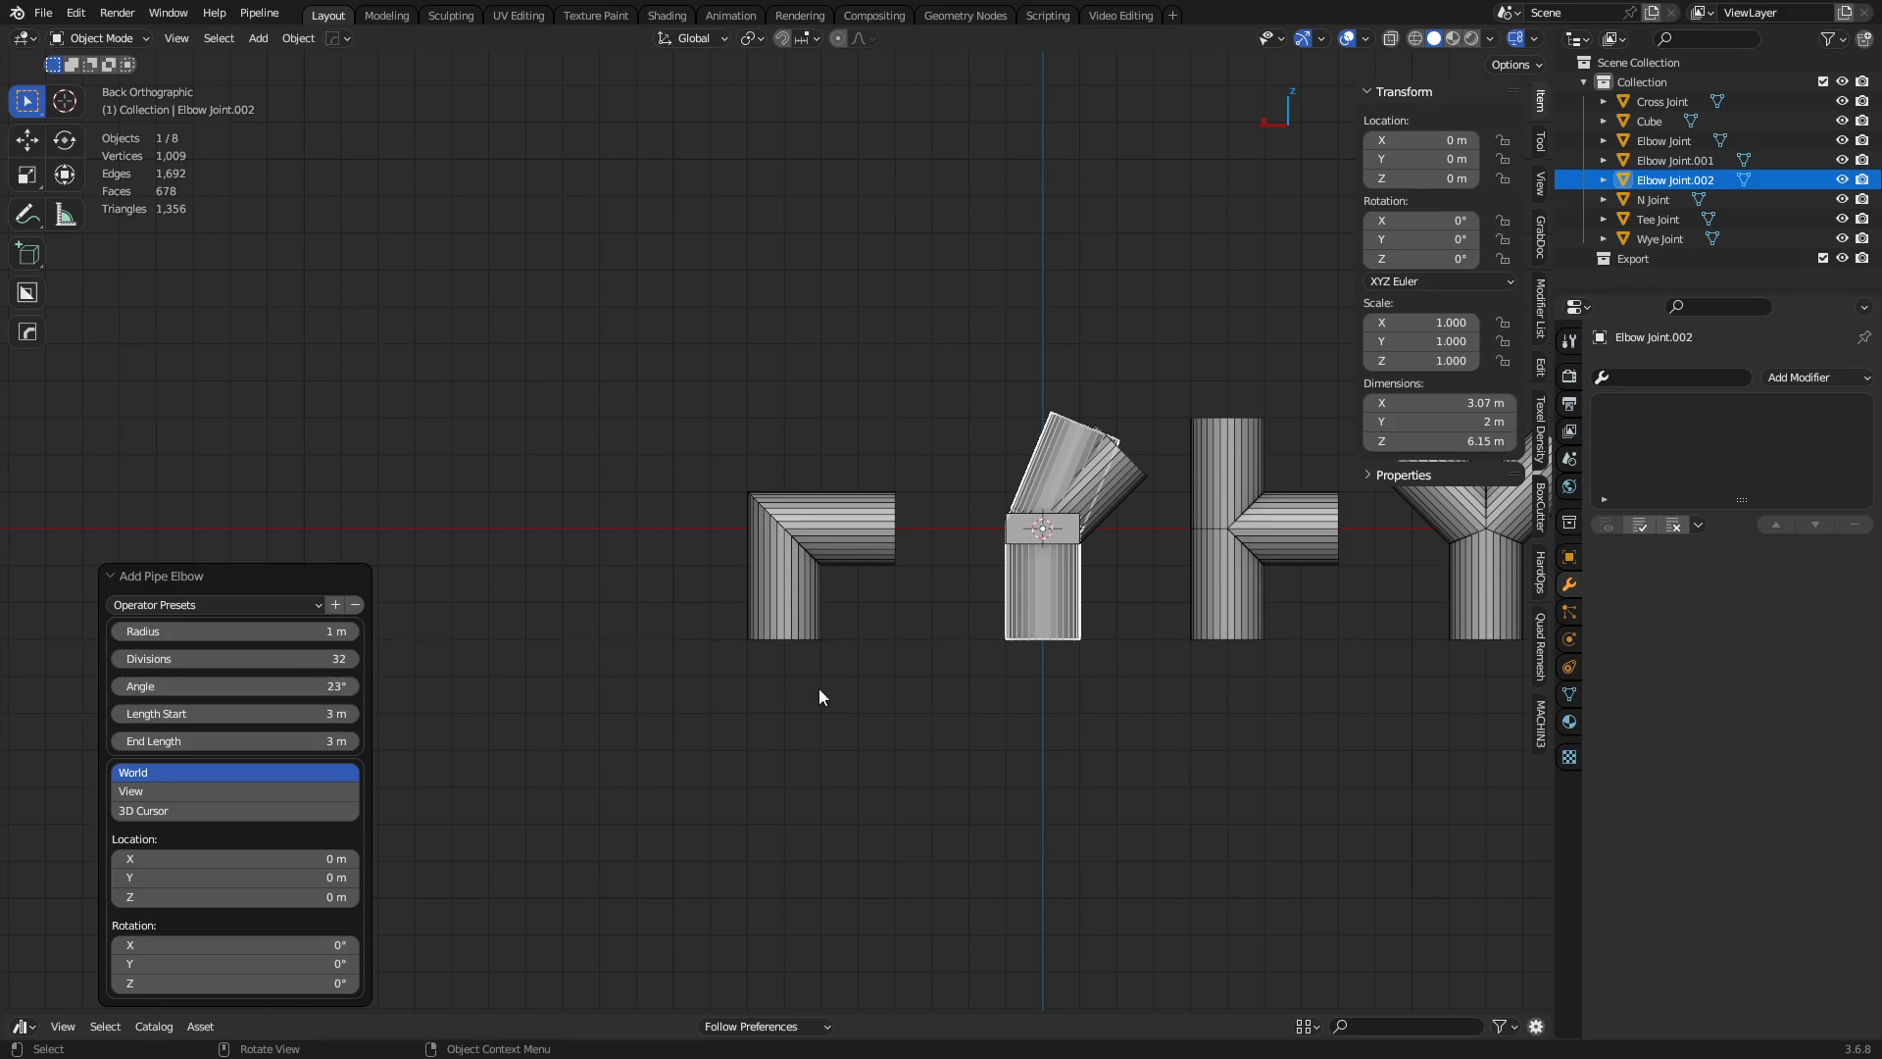
{"action": "key", "text": "g"}
{"action": "left_click", "coordinate": [609, 668]}
Add a fourth Pipe Elbow mesh with an 11.25° angle and move it 17 m along X, to the free end of the row.
{"action": "key", "text": "shift+a"}
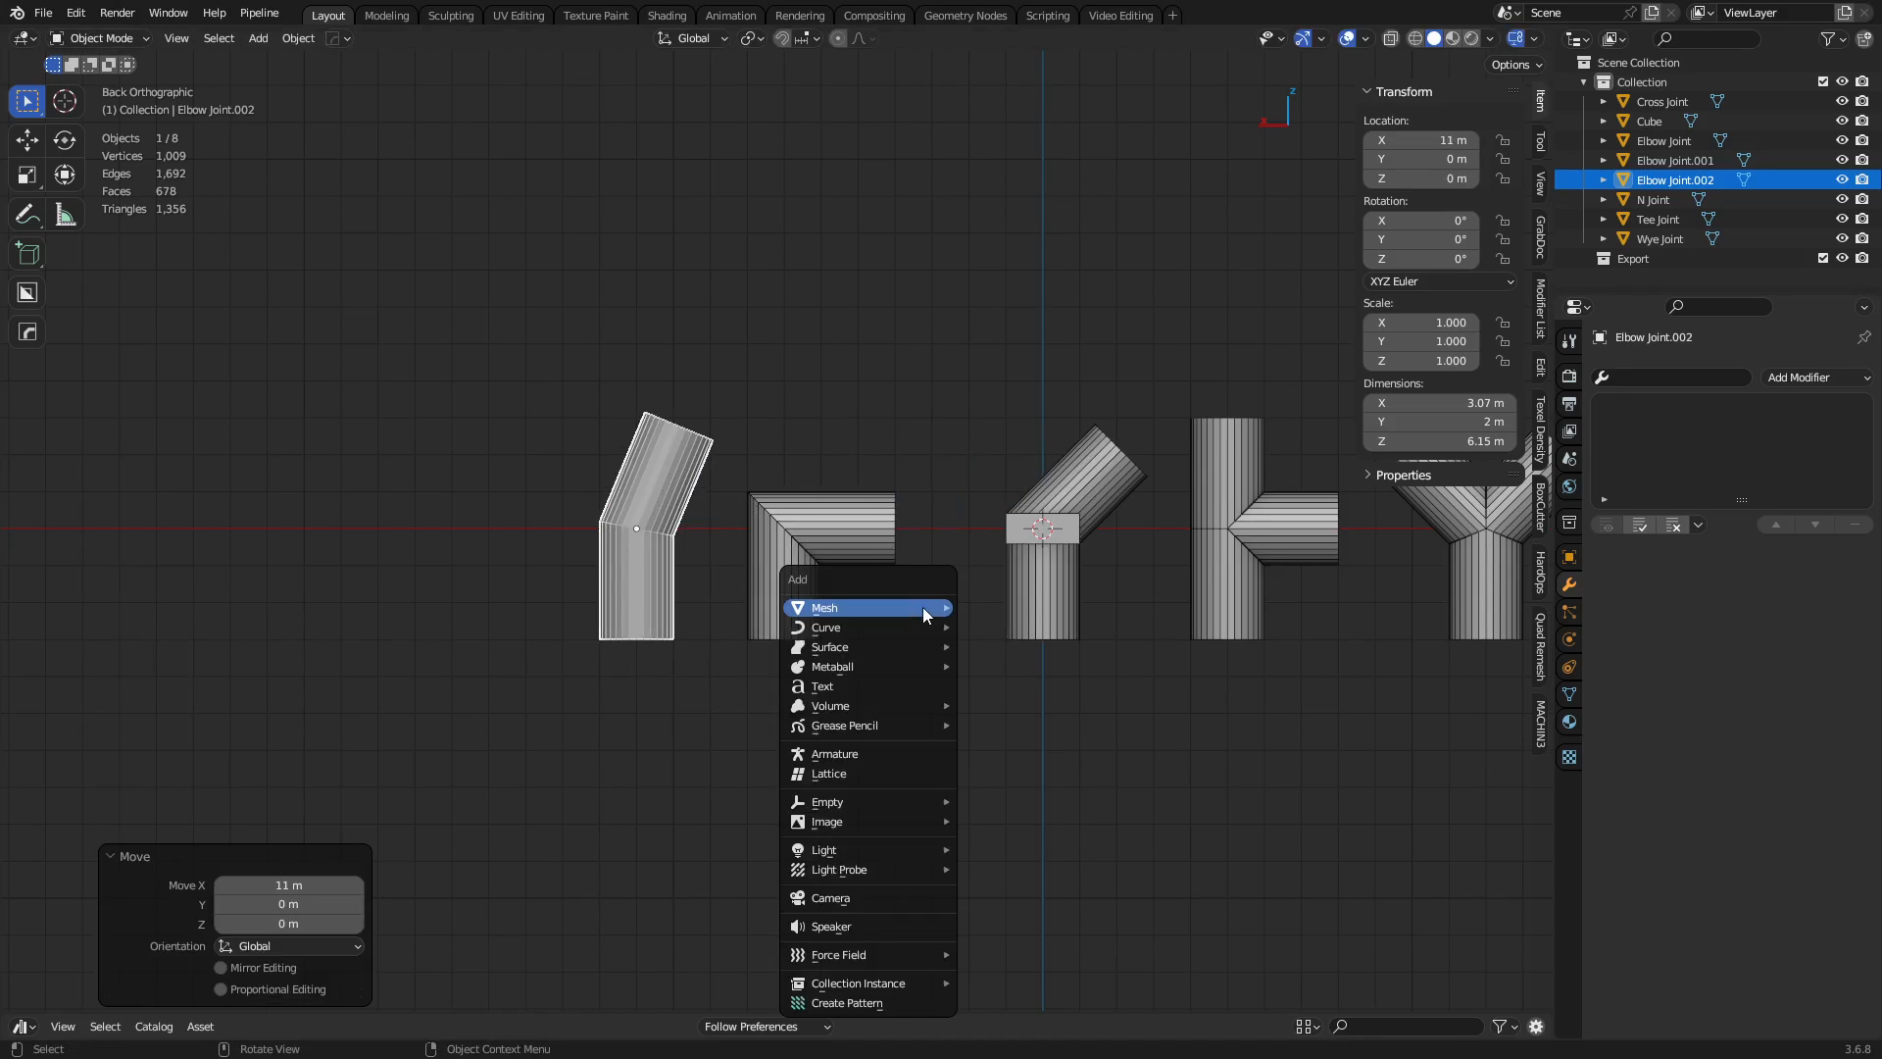
{"action": "mouse_move", "coordinate": [921, 608]}
{"action": "mouse_move", "coordinate": [1041, 531]}
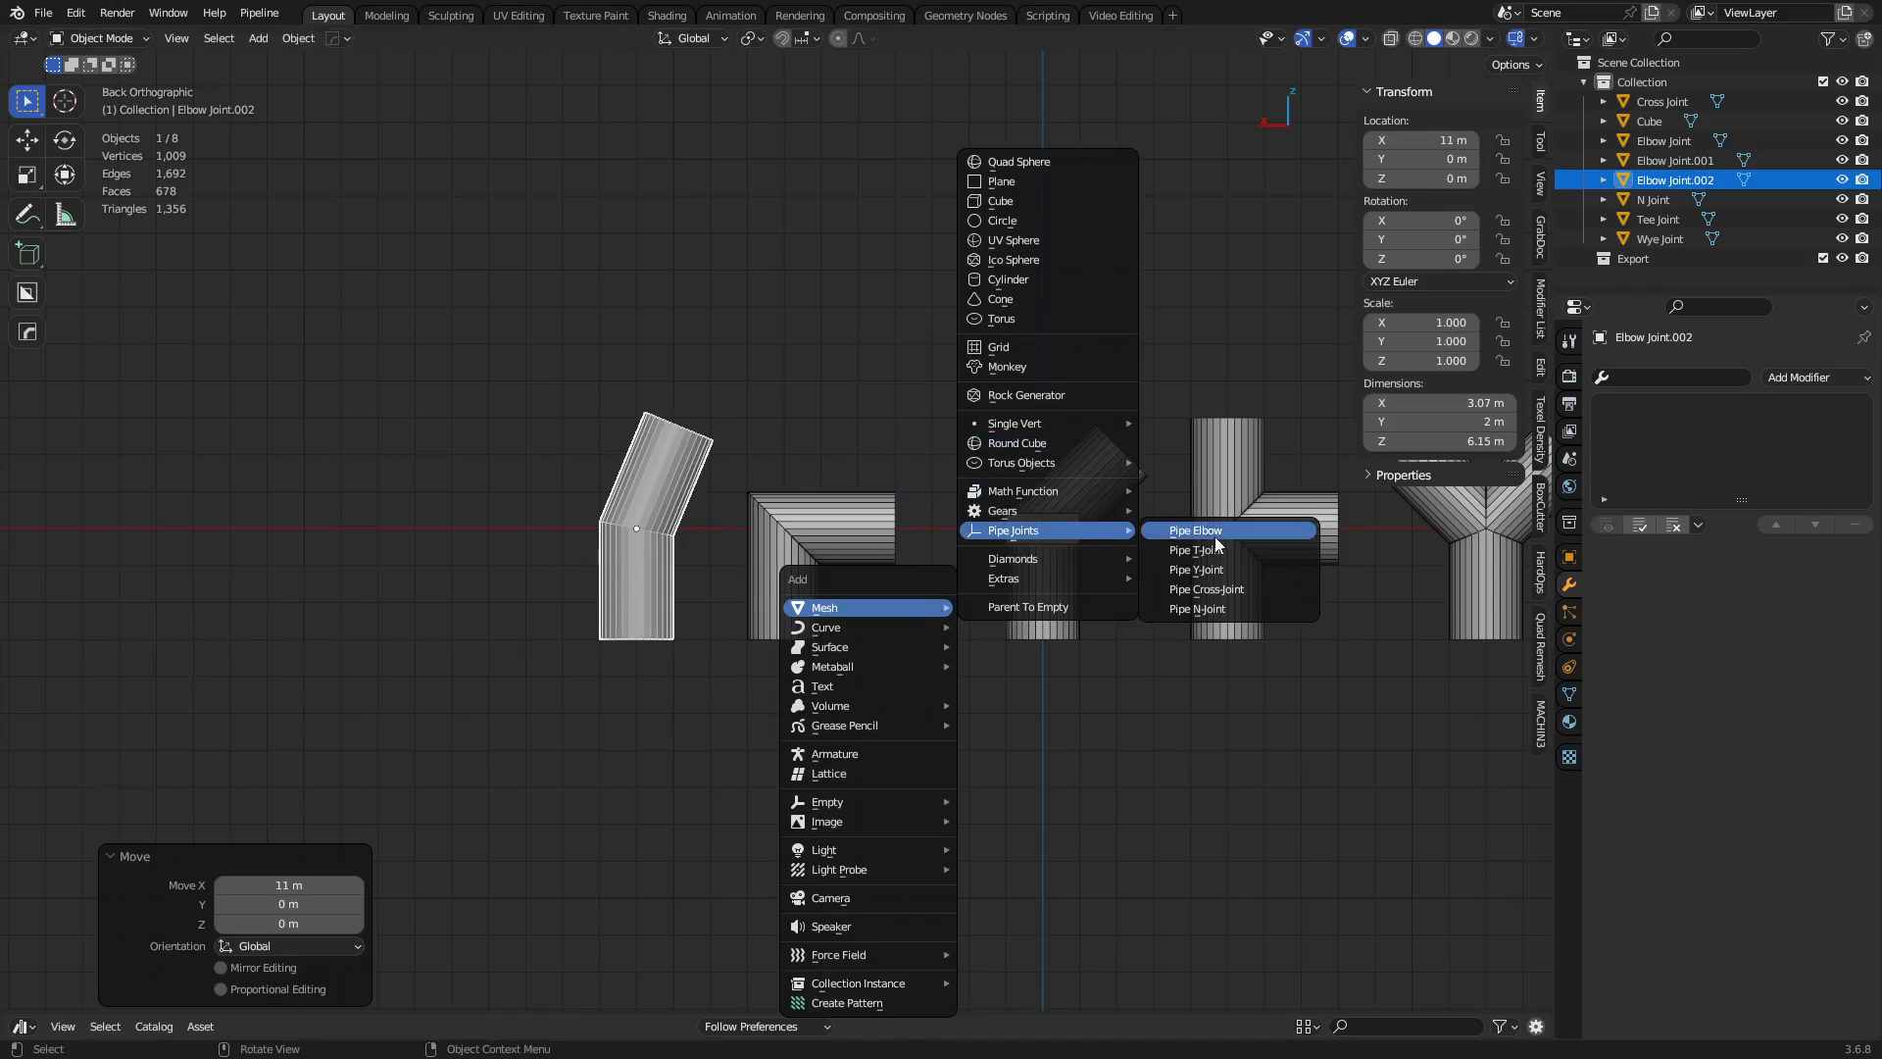
{"action": "left_click", "coordinate": [1215, 532]}
{"action": "left_click", "coordinate": [330, 686]}
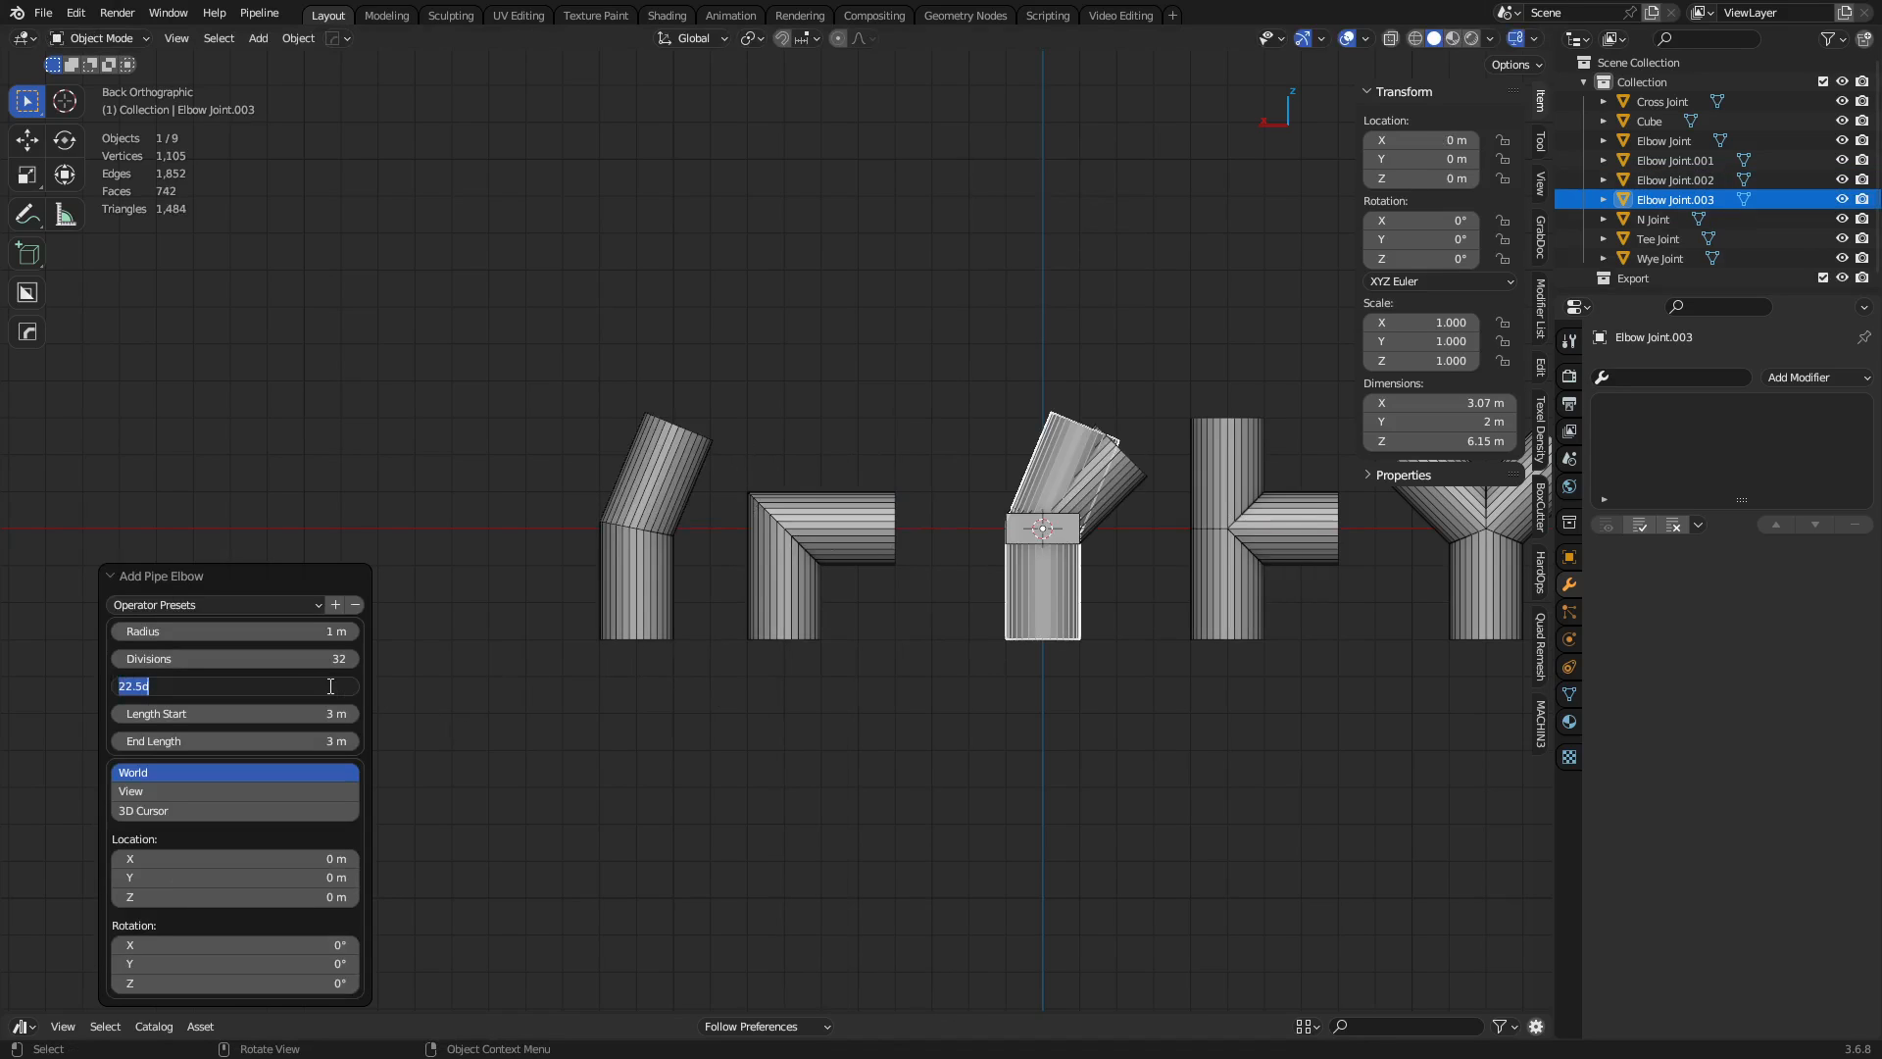
{"action": "type", "text": "11.25"}
{"action": "key", "text": "Return"}
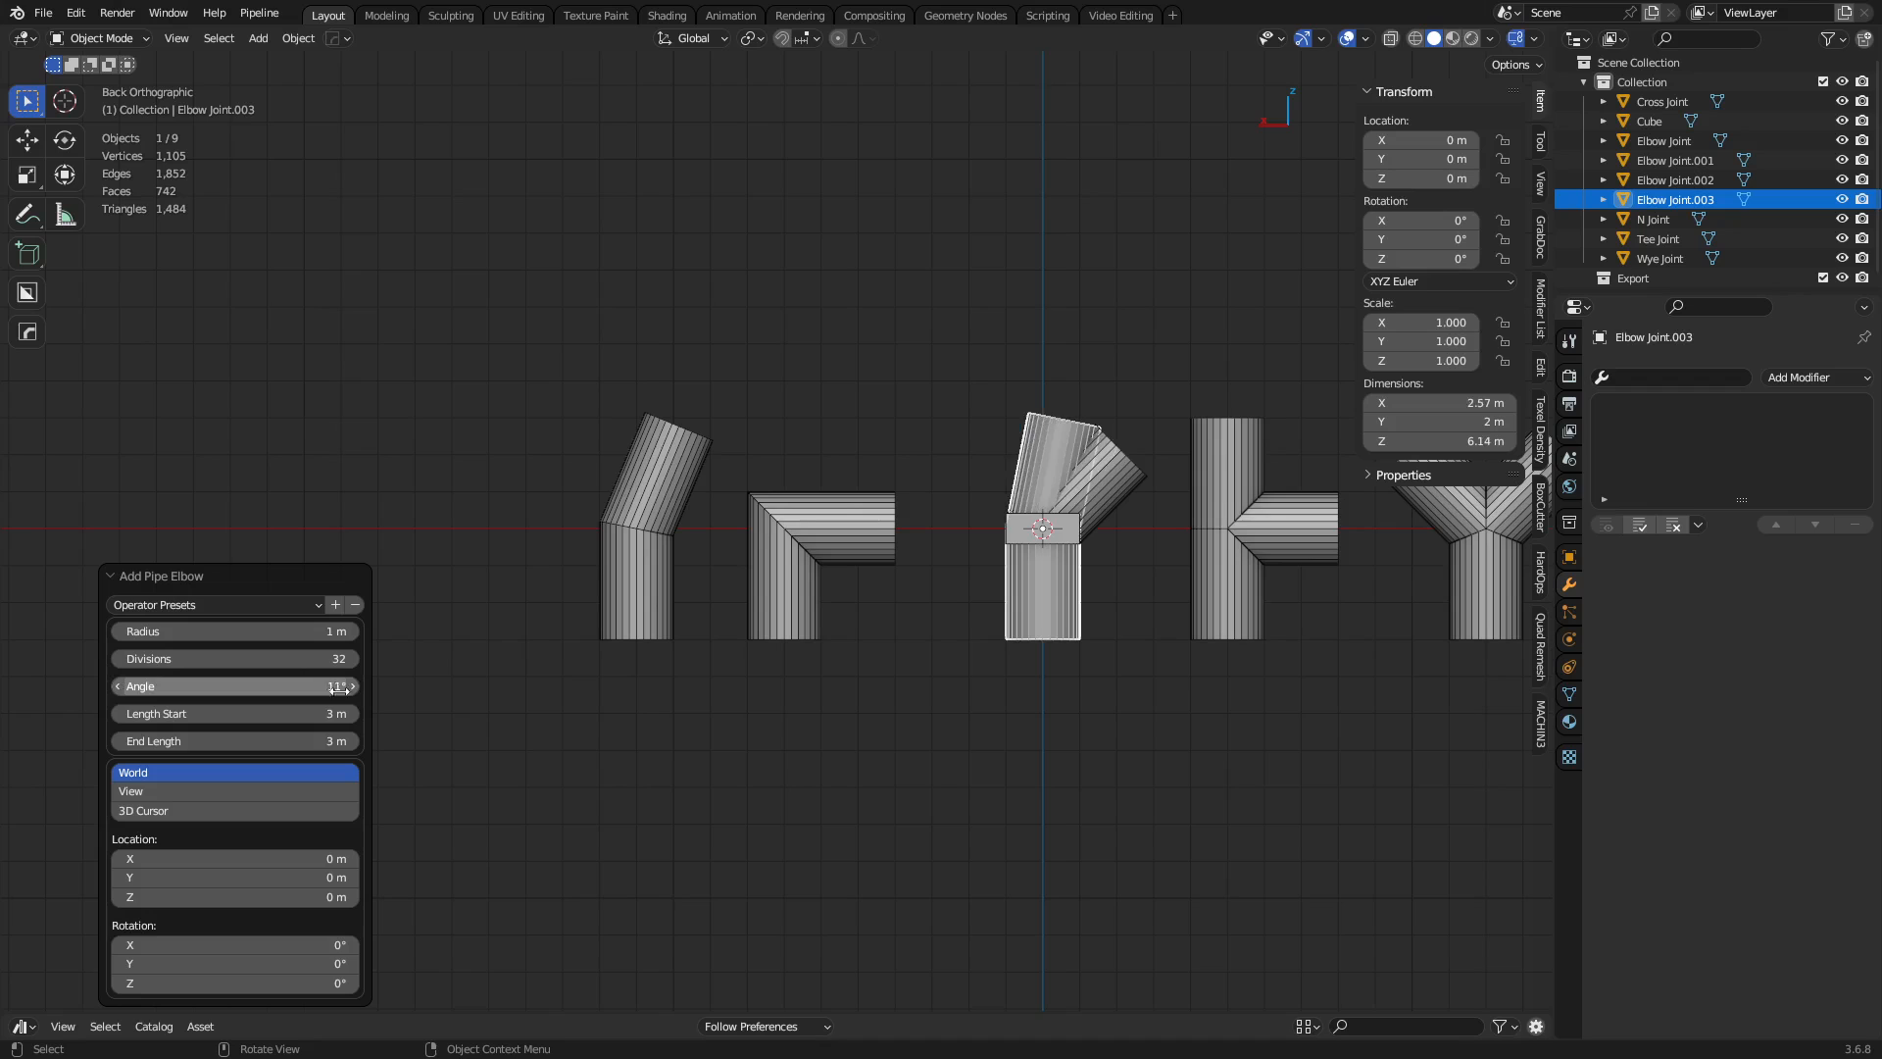
{"action": "key", "text": "g"}
{"action": "key", "text": "x"}
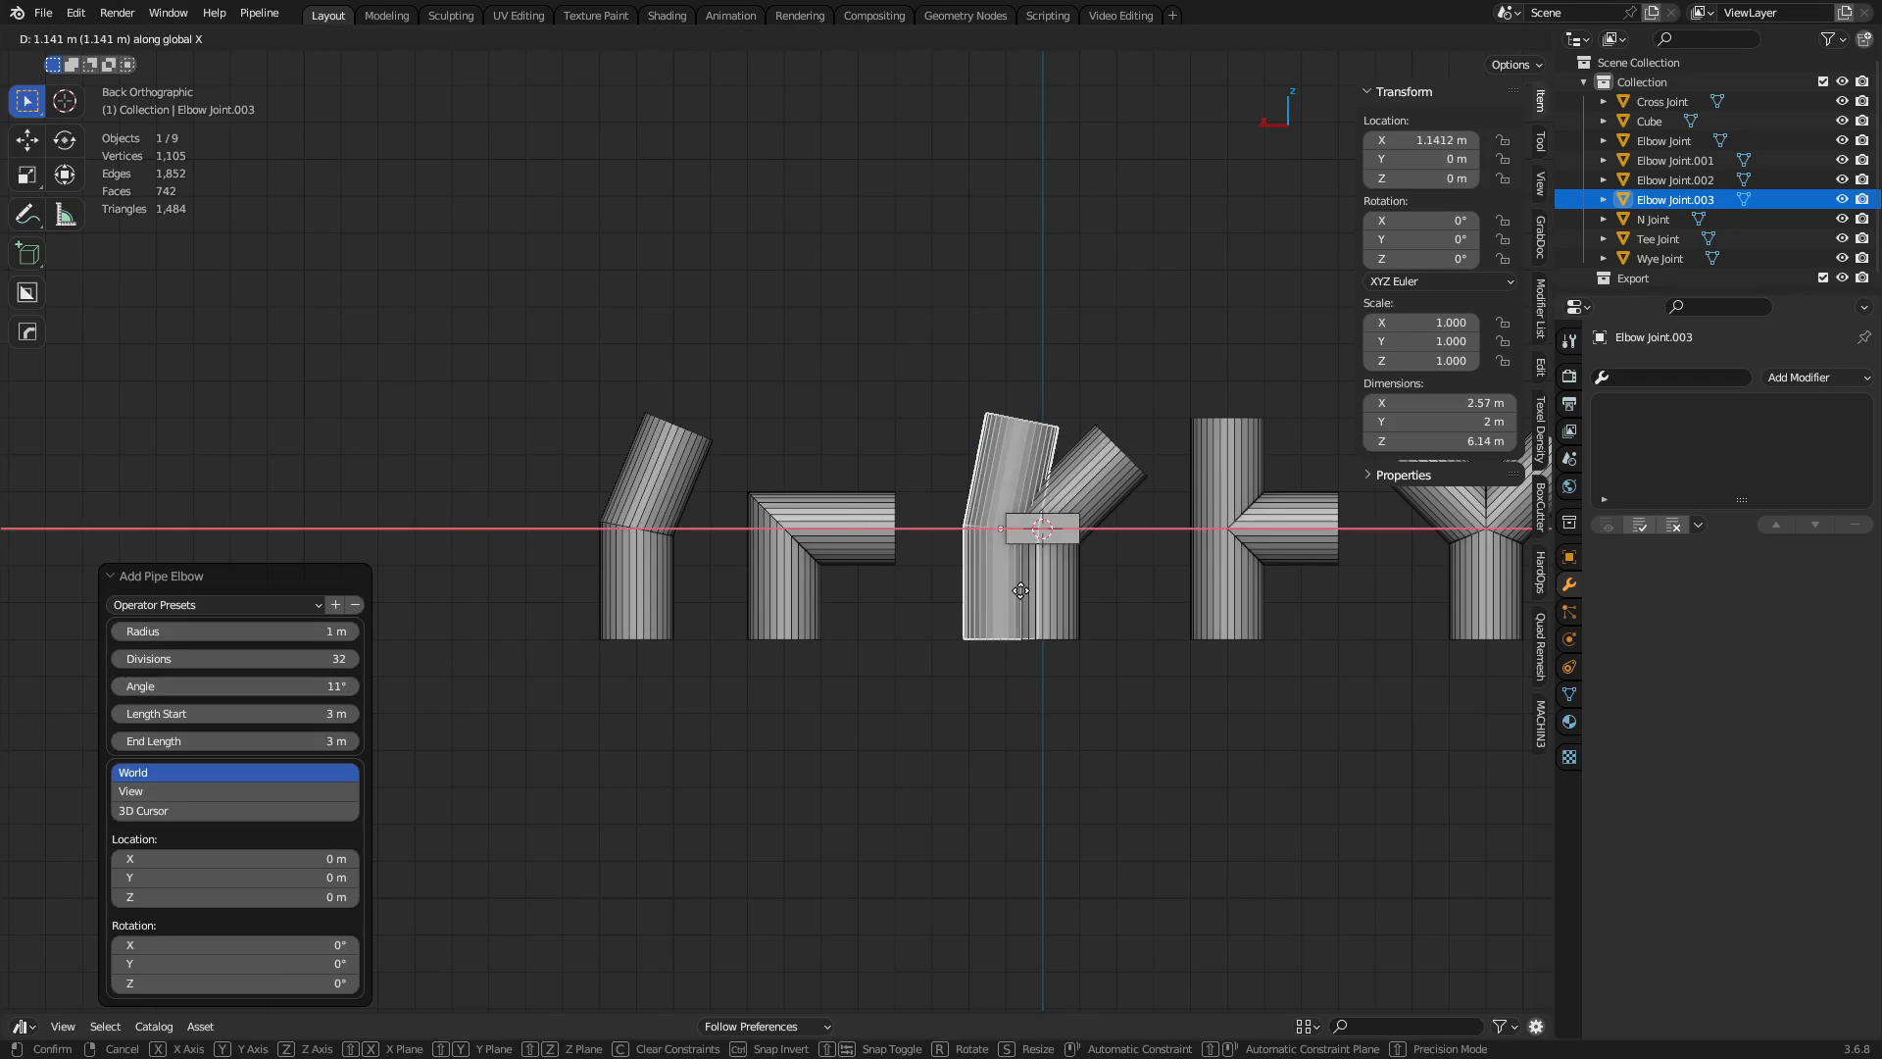
{"action": "left_click", "coordinate": [453, 602]}
{"action": "middle_click_drag", "start_coordinate": [637, 616], "coordinate": [707, 614], "text": "shift"}
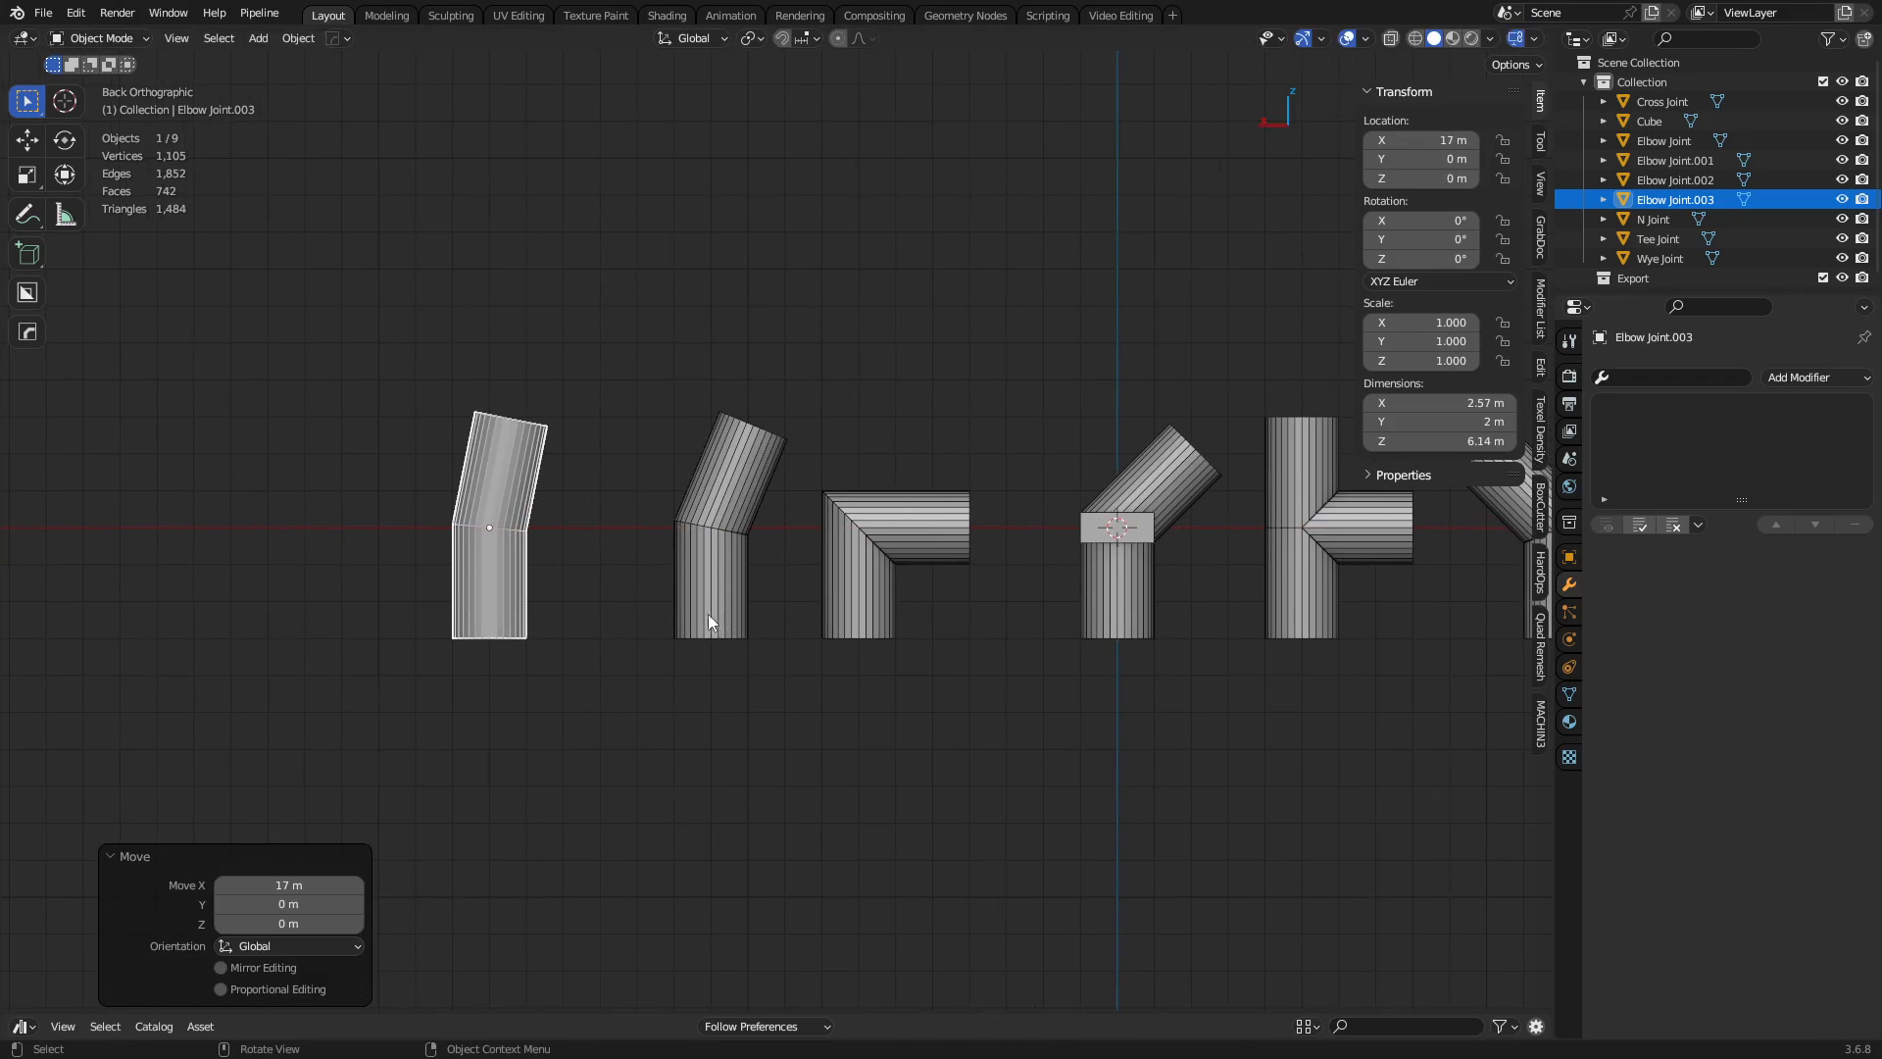
{"action": "left_click", "coordinate": [691, 555]}
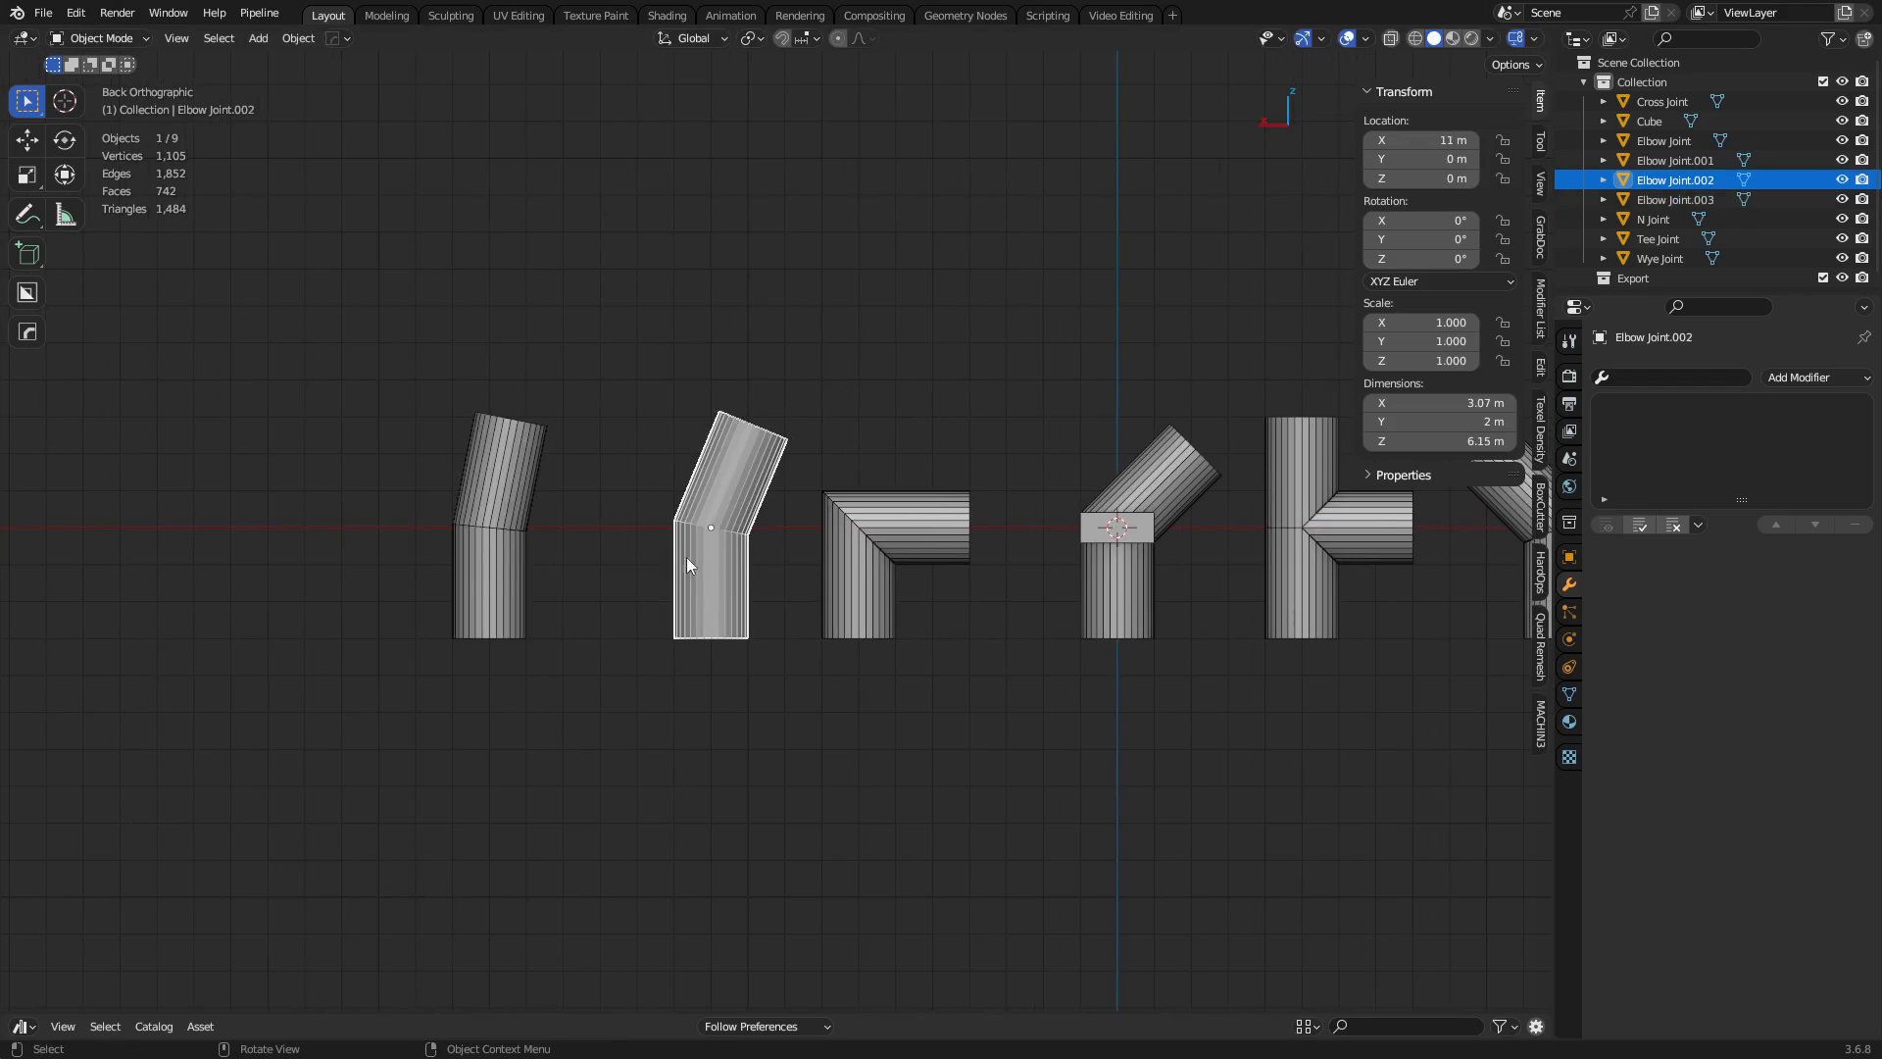
{"action": "left_click", "coordinate": [504, 554]}
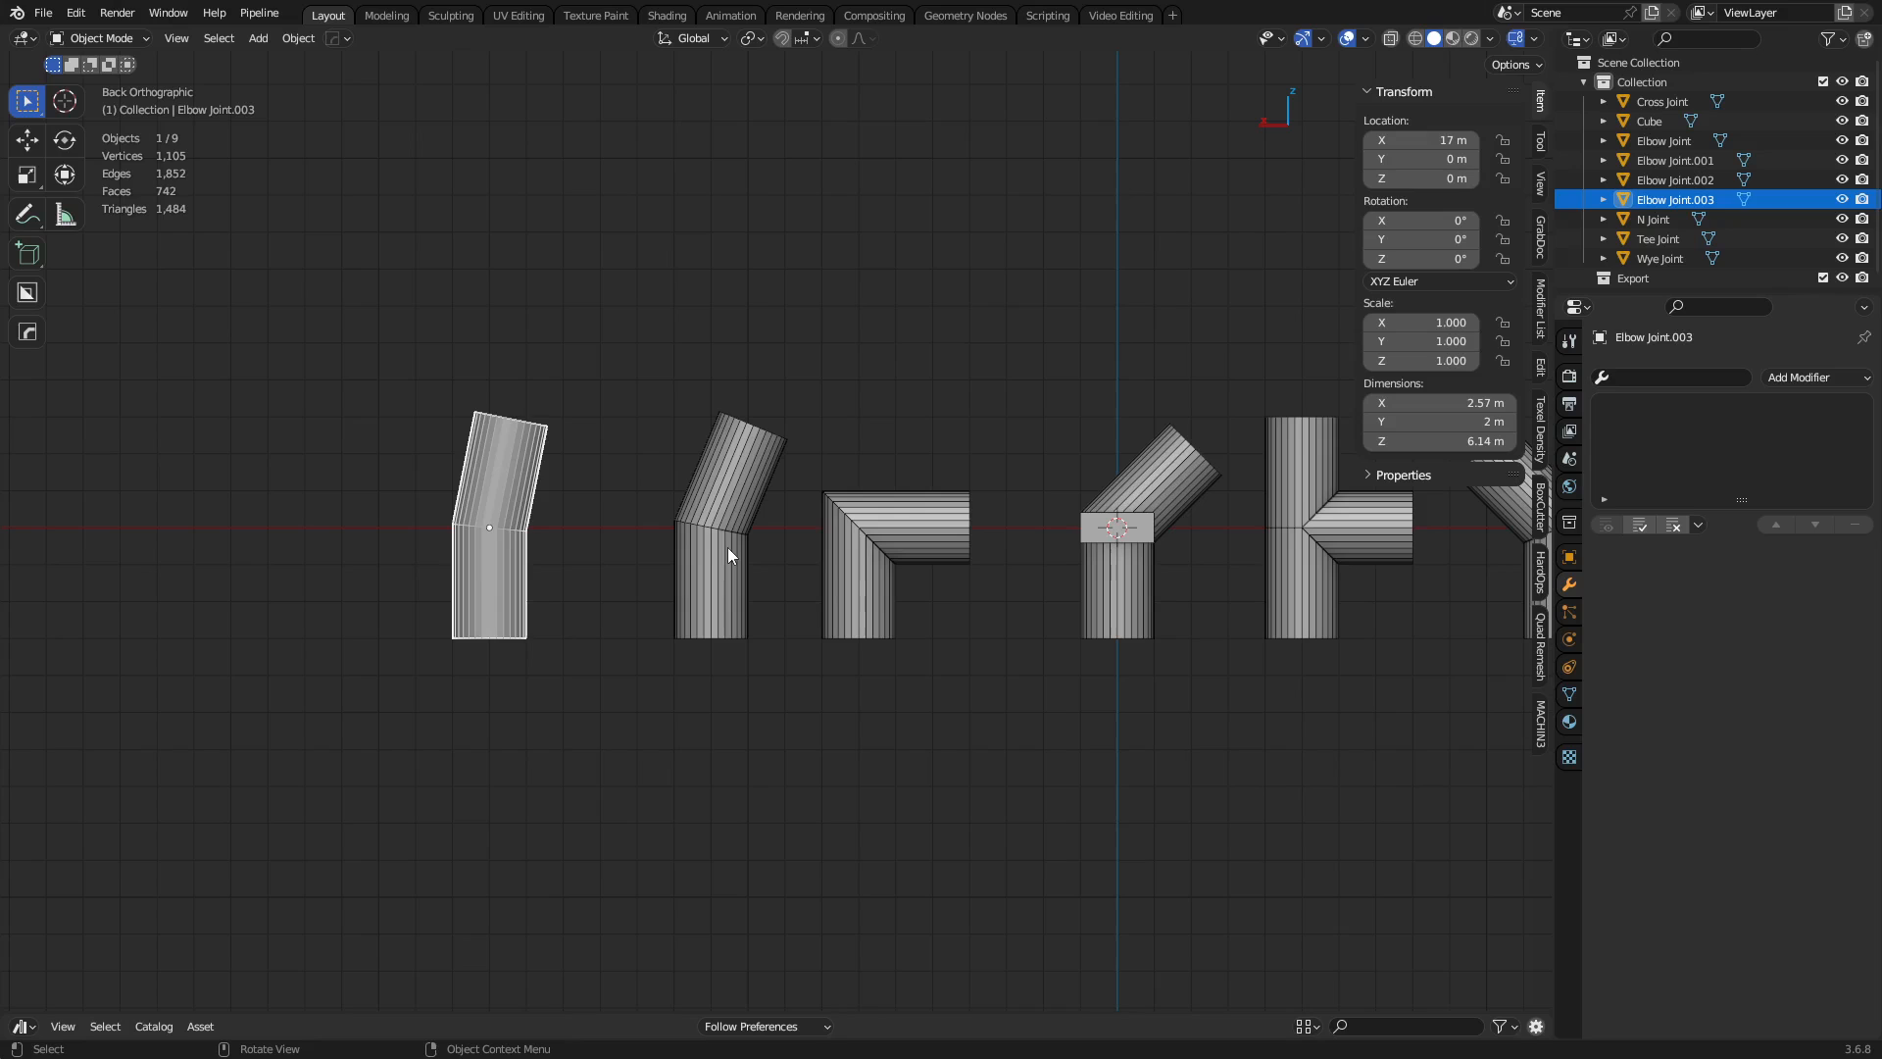
{"action": "left_click", "coordinate": [541, 550]}
{"action": "left_click", "coordinate": [527, 555]}
{"action": "key", "text": "g"}
{"action": "key", "text": "x"}
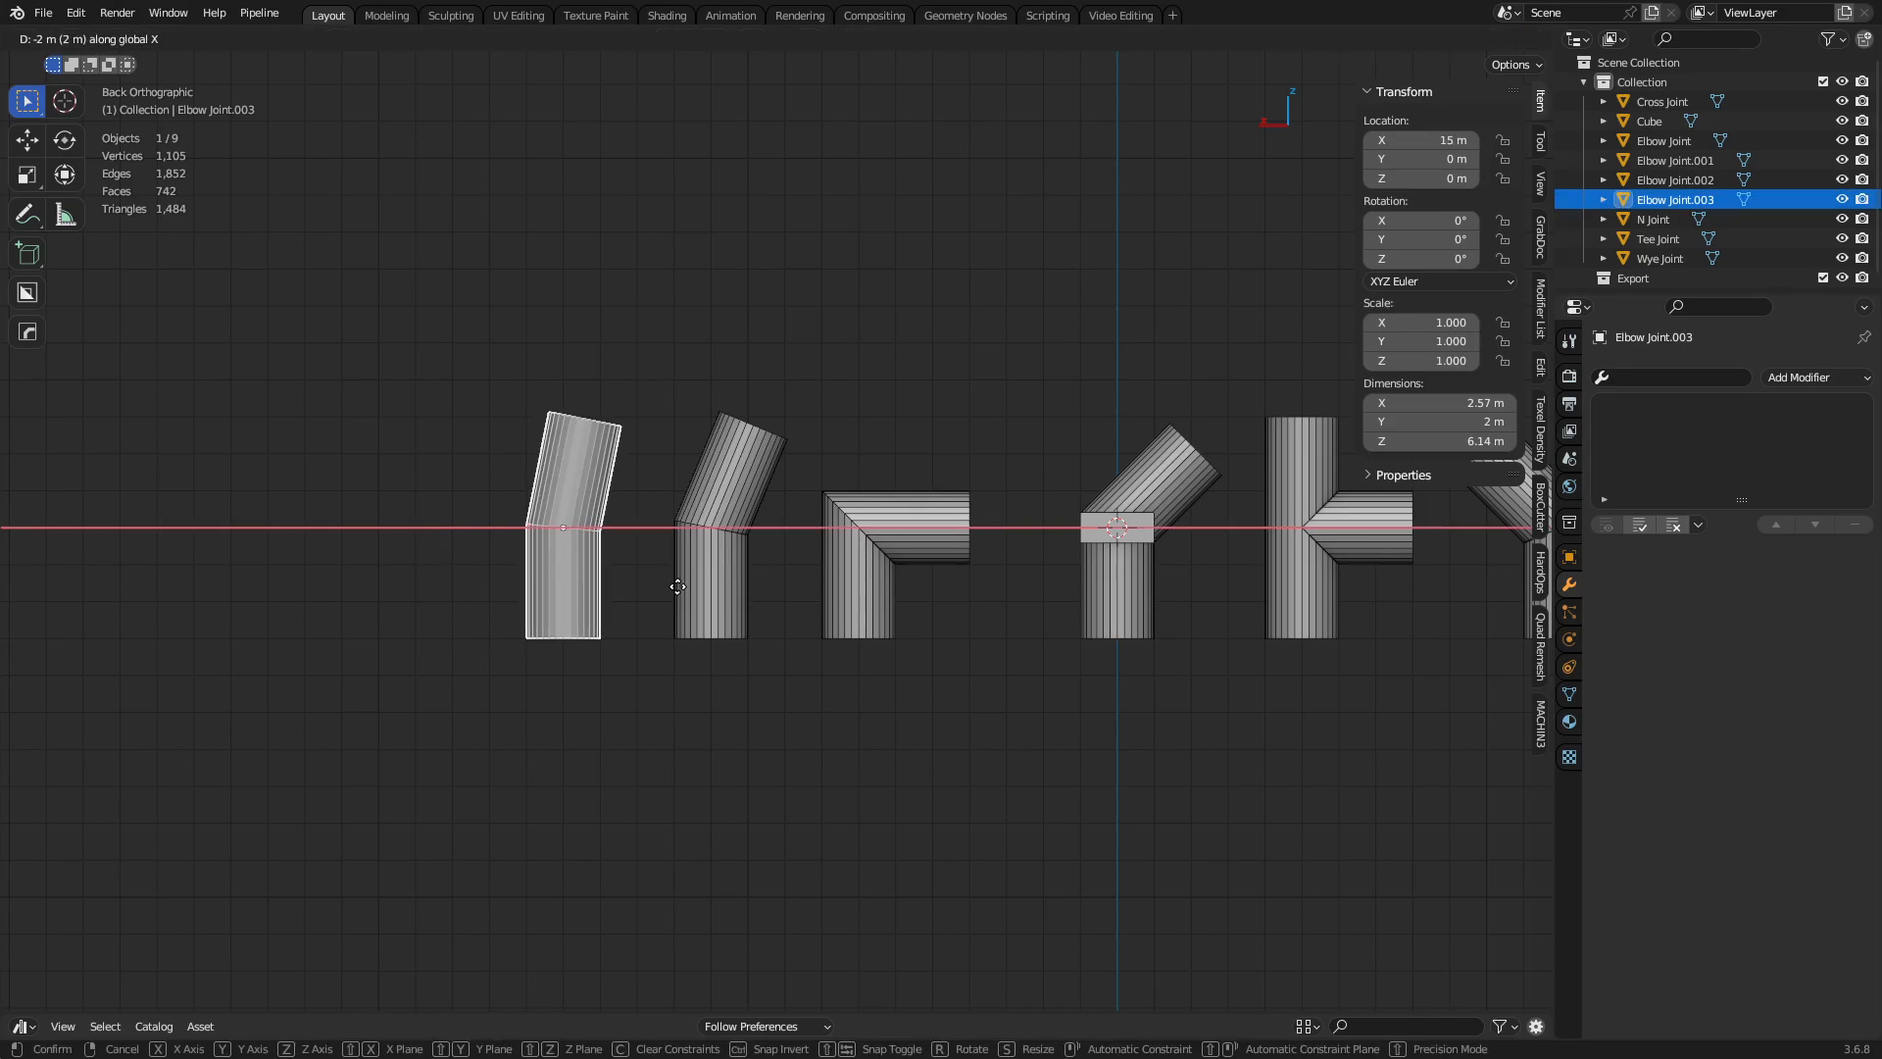
{"action": "left_click", "coordinate": [680, 588], "text": "ctrl"}
{"action": "key", "text": "g"}
{"action": "left_click", "coordinate": [511, 570], "text": "ctrl"}
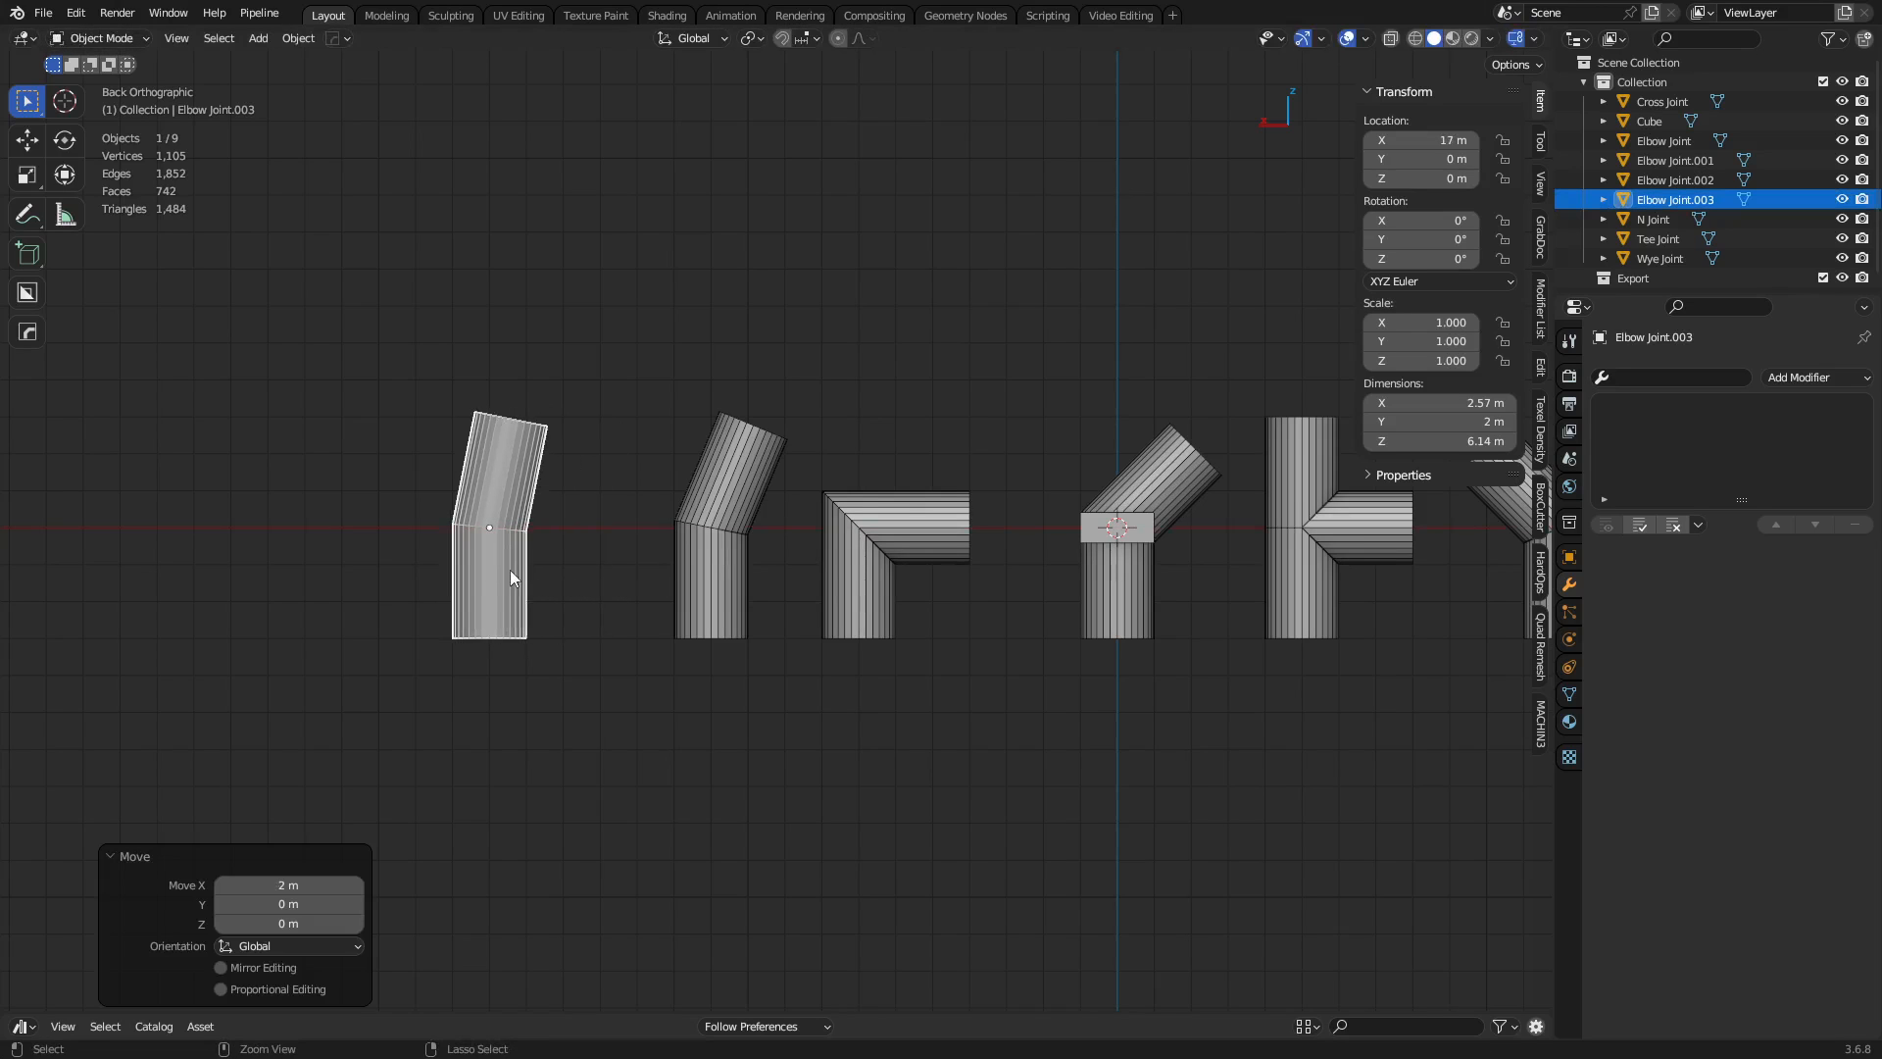
Move the 22.5° elbow to 12 m on X to even out the spacing, and deselect it.
{"action": "left_click", "coordinate": [703, 538]}
{"action": "key", "text": "g"}
{"action": "left_click", "coordinate": [673, 541], "text": "ctrl"}
{"action": "left_click", "coordinate": [853, 679]}
Scale the cube up by a factor of 10 and move it 42 m along Y, away from the joints.
{"action": "middle_click_drag", "start_coordinate": [853, 679], "coordinate": [765, 693], "text": "shift"}
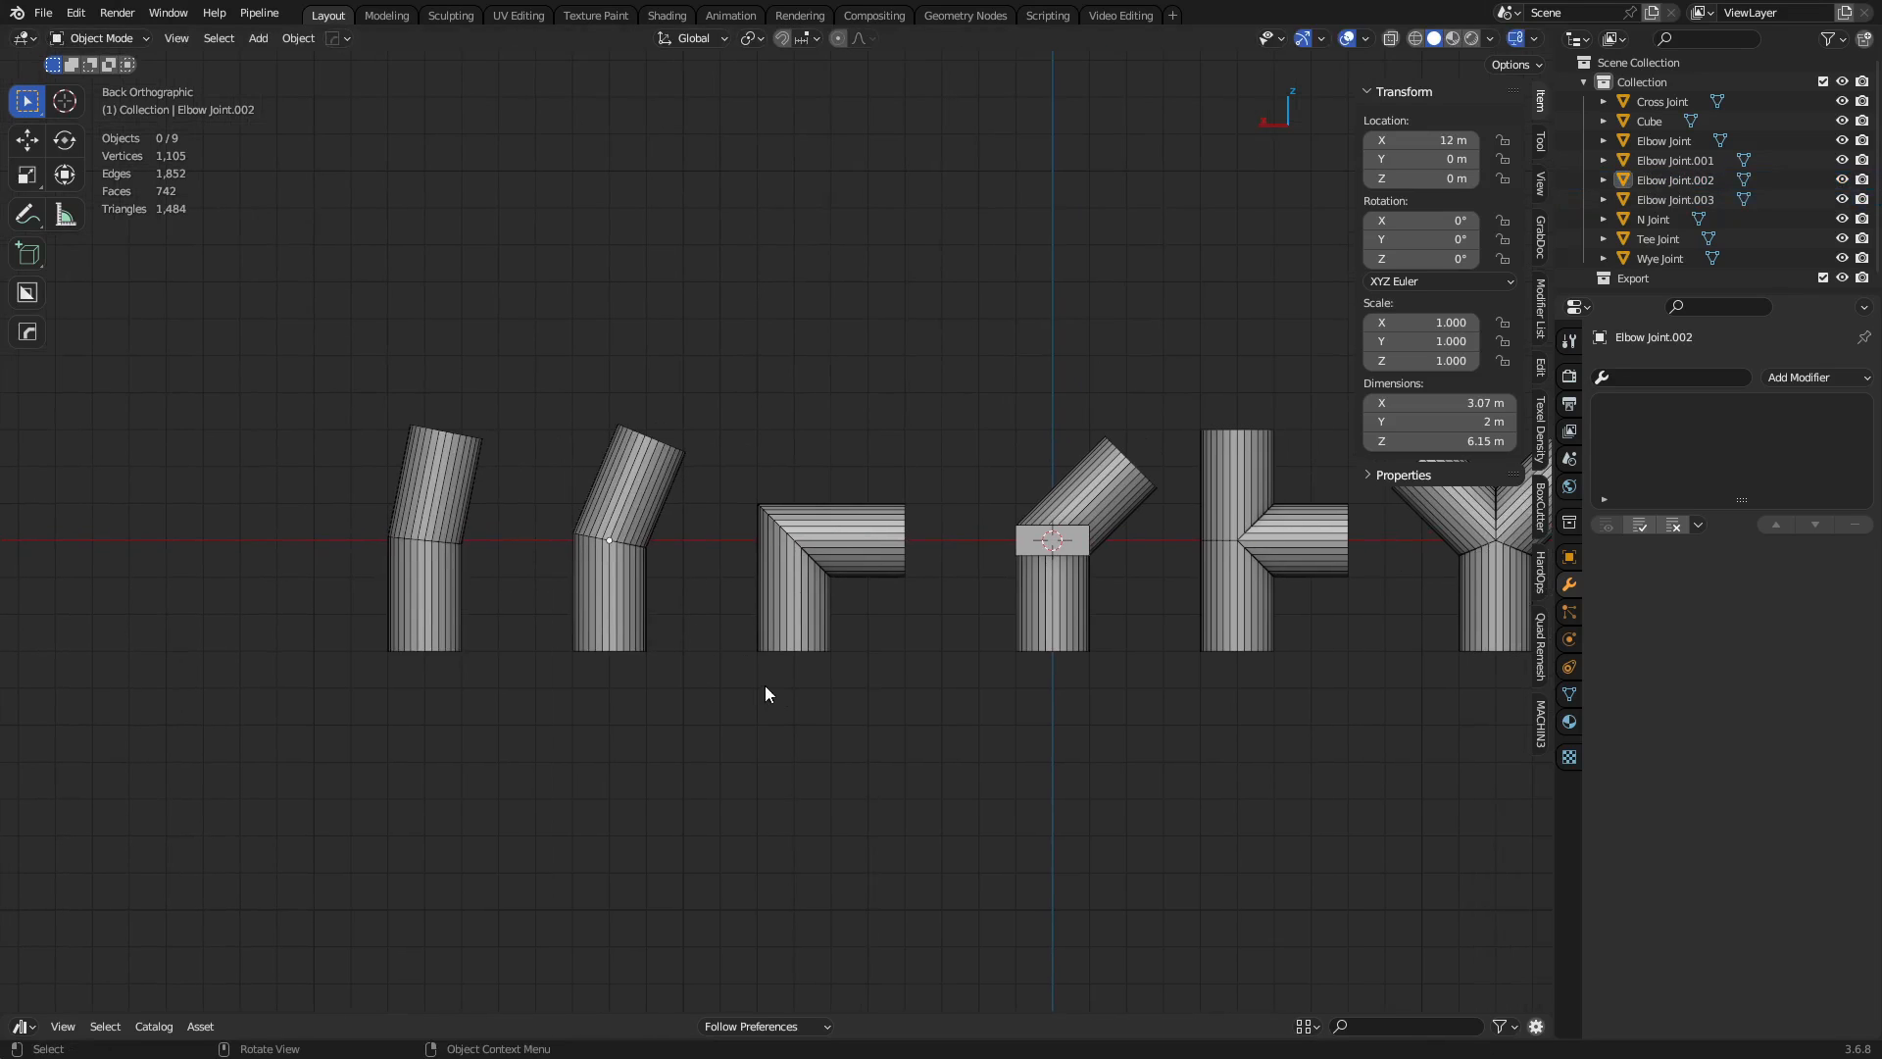
{"action": "scroll", "coordinate": [697, 510], "scroll_direction": "down", "scroll_amount": 5}
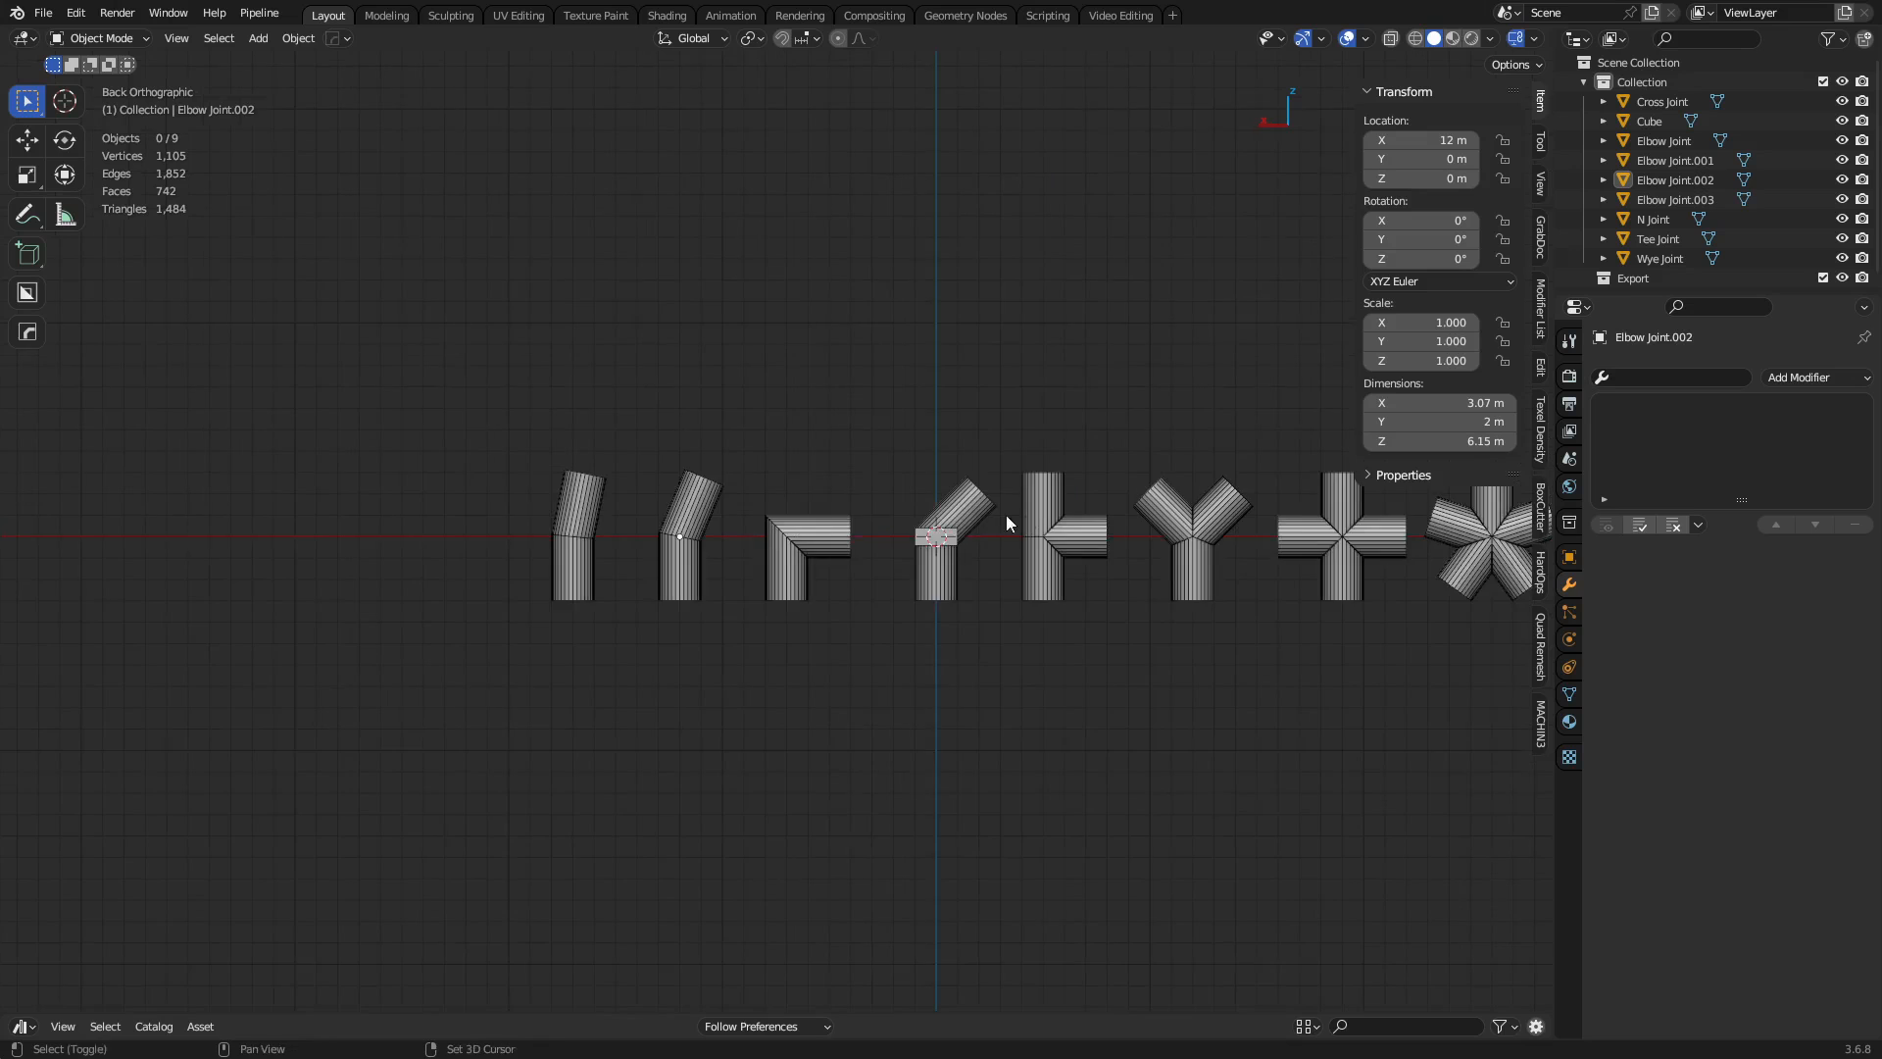
{"action": "middle_click_drag", "start_coordinate": [1006, 515], "coordinate": [571, 610], "text": "shift"}
{"action": "left_click", "coordinate": [567, 536]}
{"action": "type", "text": "s"}
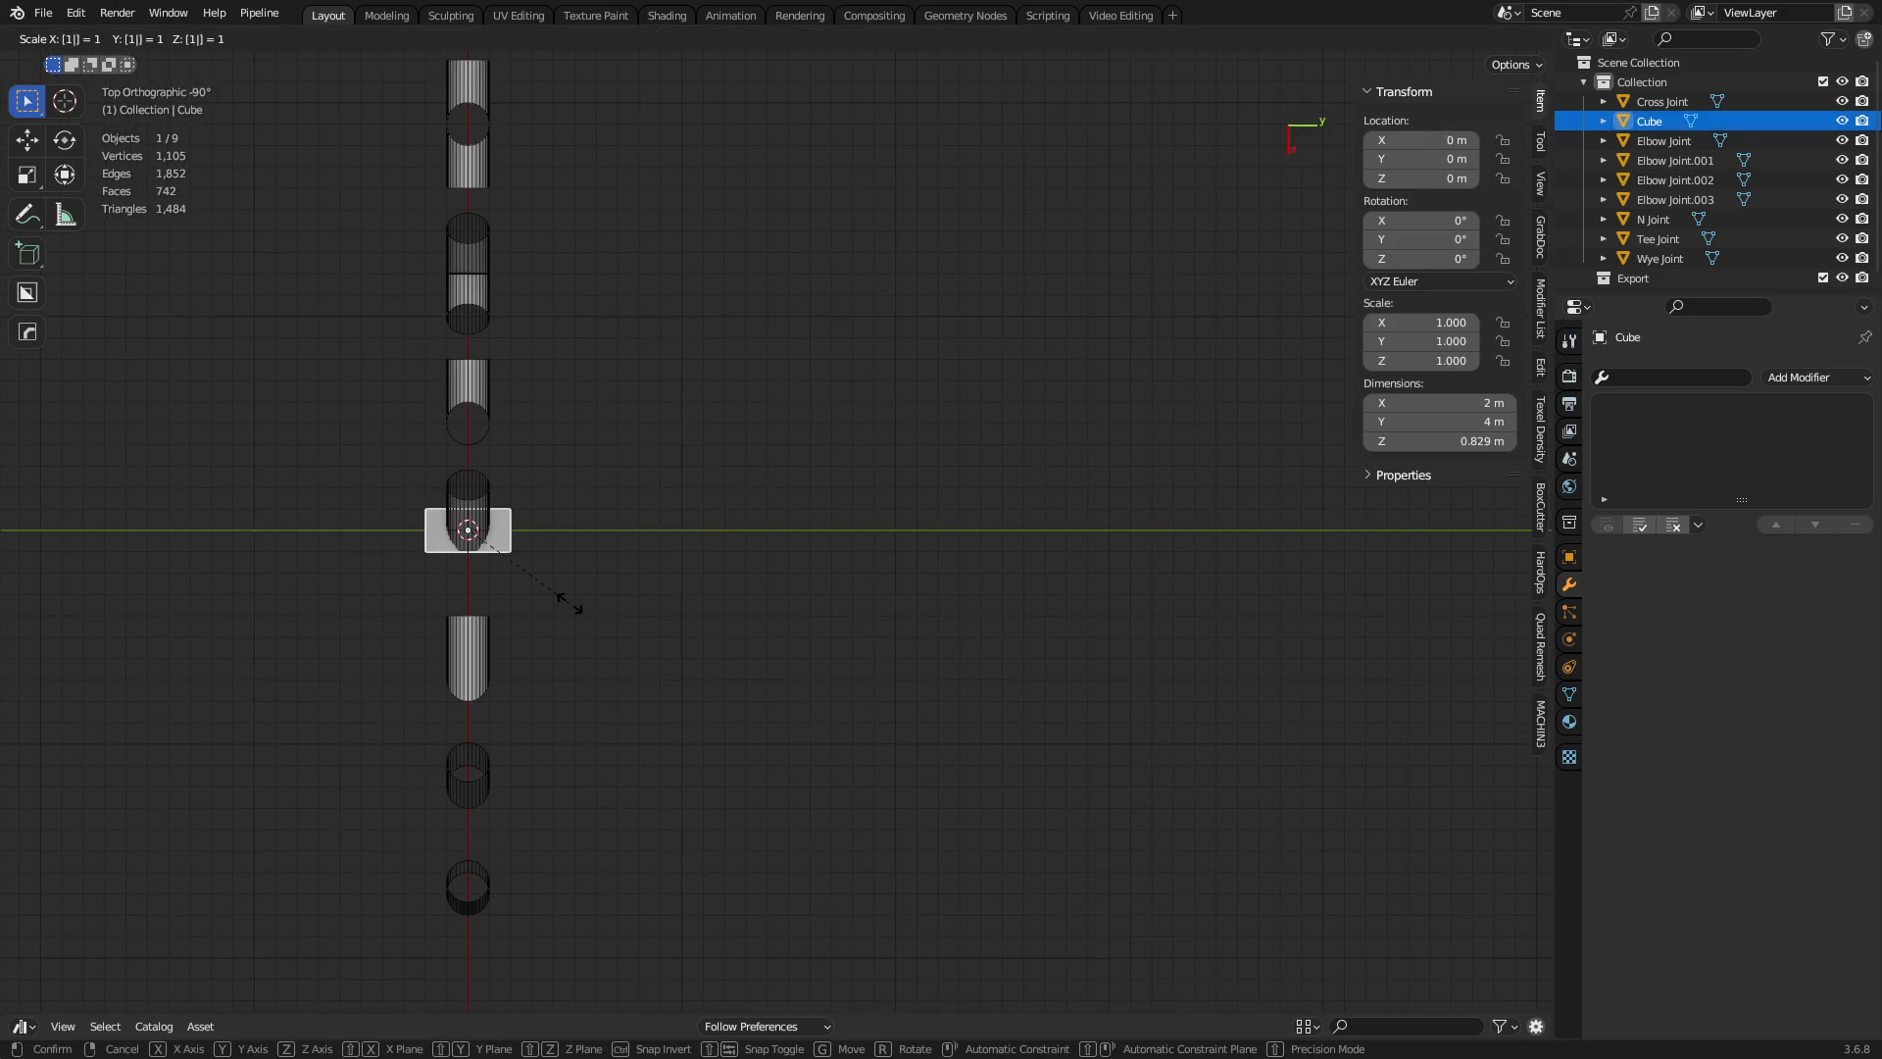
{"action": "type", "text": "10"}
{"action": "key", "text": "Return"}
{"action": "key", "text": "g"}
{"action": "key", "text": "y"}
{"action": "left_click", "coordinate": [1393, 582]}
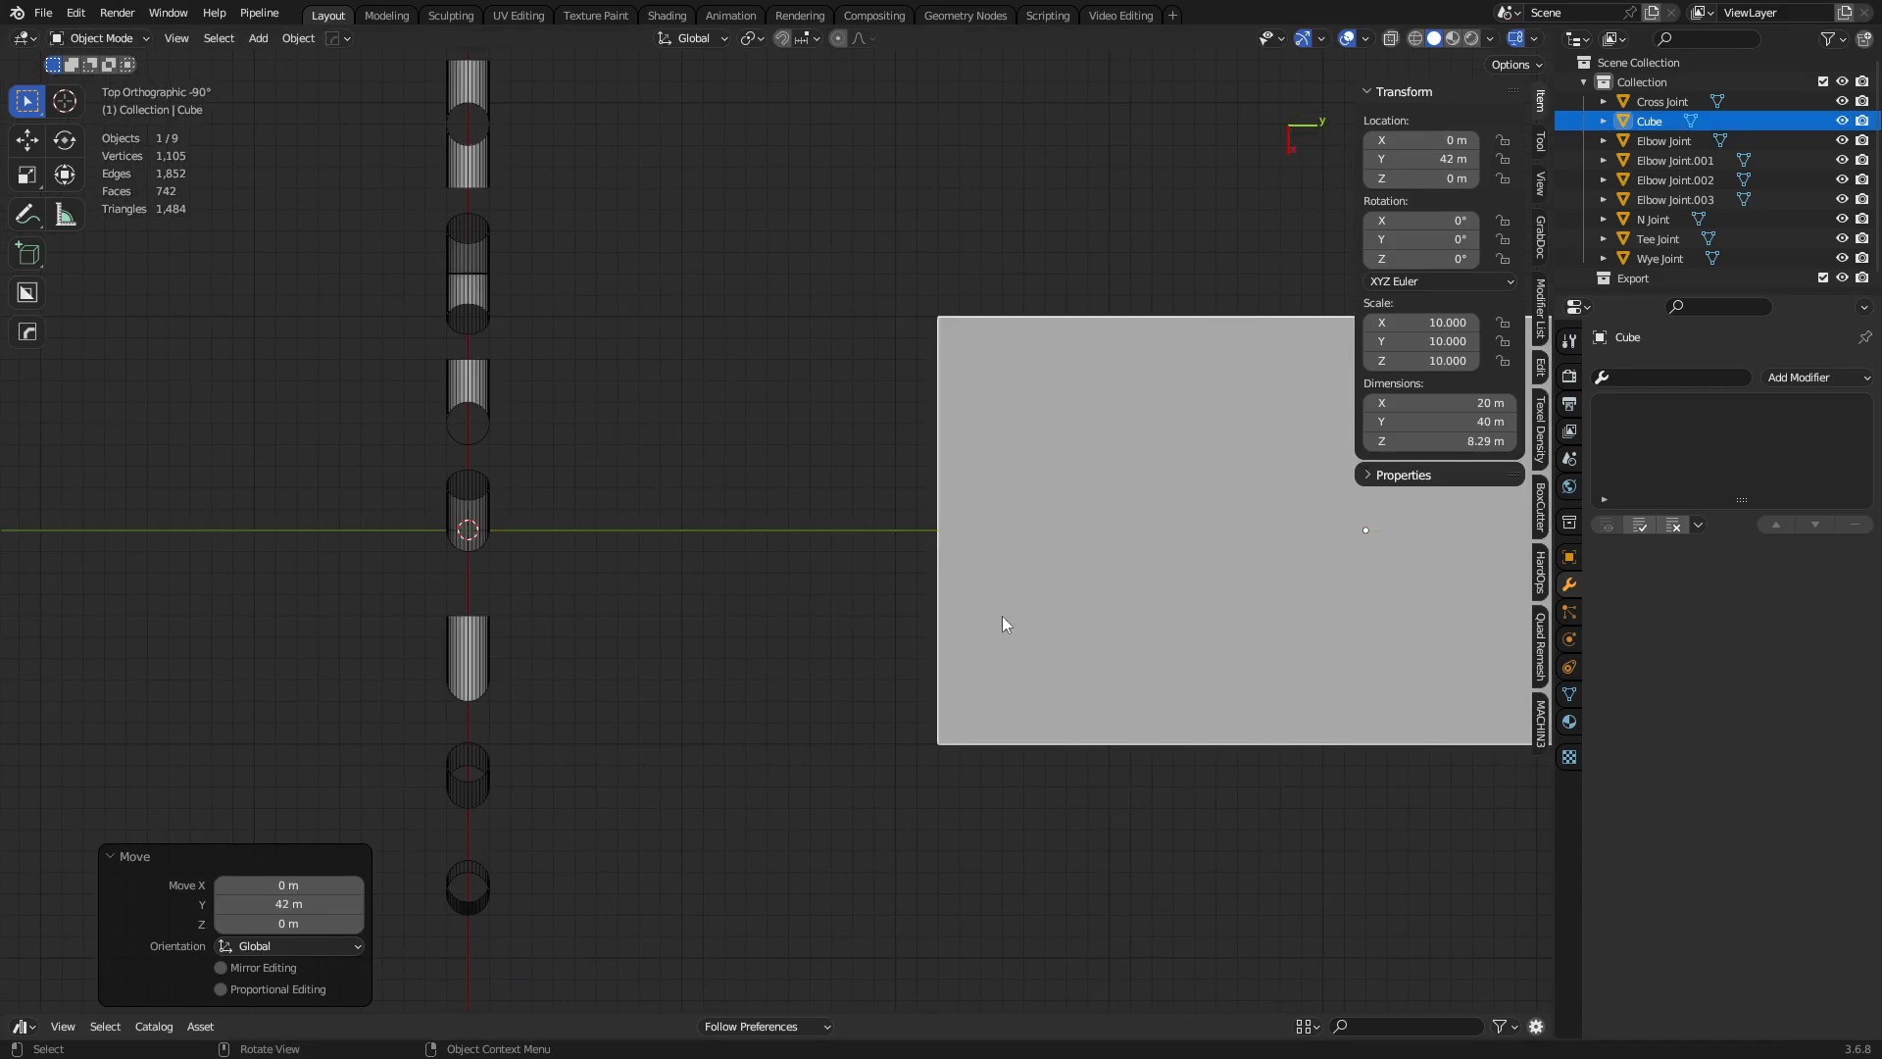
Rotate the cube 90° in the top view and move it 80 m along X and -2 m along Y, then deselect it.
{"action": "left_click", "coordinate": [833, 637]}
{"action": "middle_click_drag", "start_coordinate": [833, 637], "coordinate": [1062, 610]}
{"action": "left_click", "coordinate": [1063, 610]}
{"action": "middle_click_drag", "start_coordinate": [1106, 506], "coordinate": [753, 759], "text": "alt"}
{"action": "scroll", "coordinate": [753, 766], "scroll_direction": "down", "scroll_amount": 5}
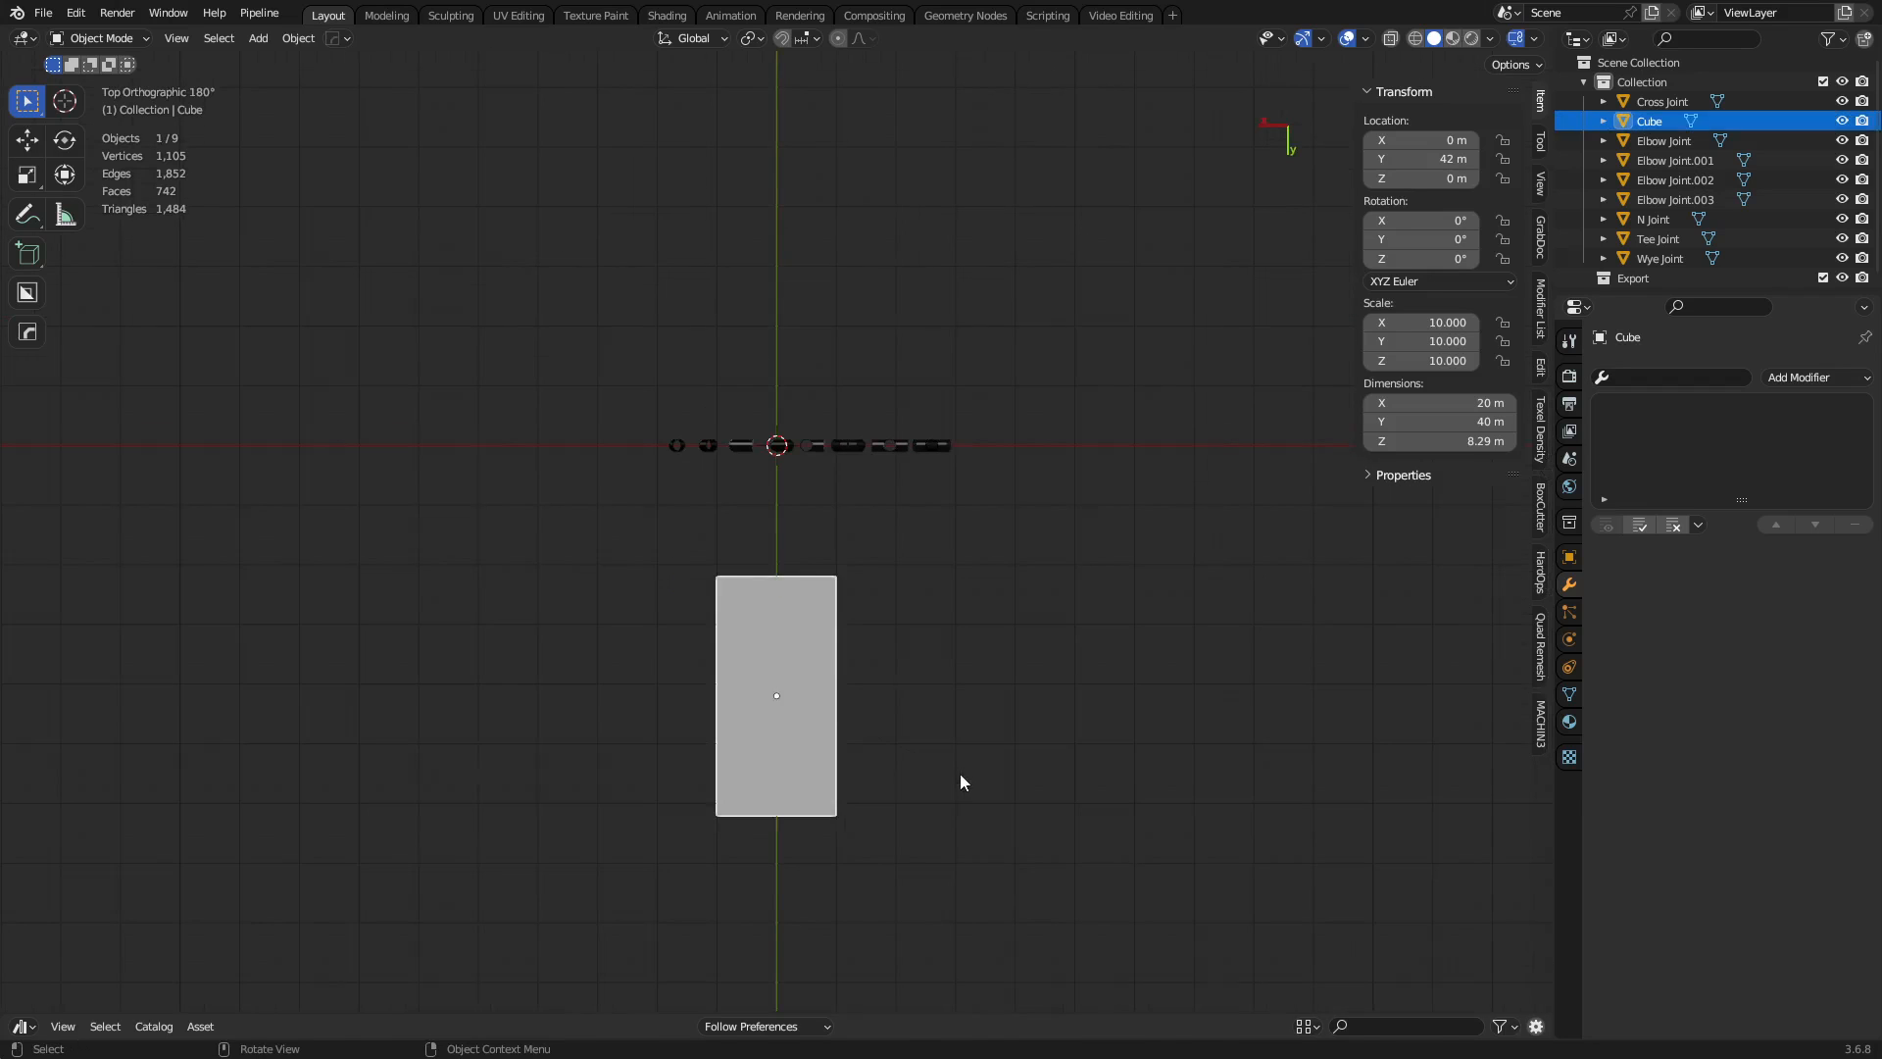
{"action": "type", "text": "r90"}
{"action": "key", "text": "Return"}
{"action": "key", "text": "g"}
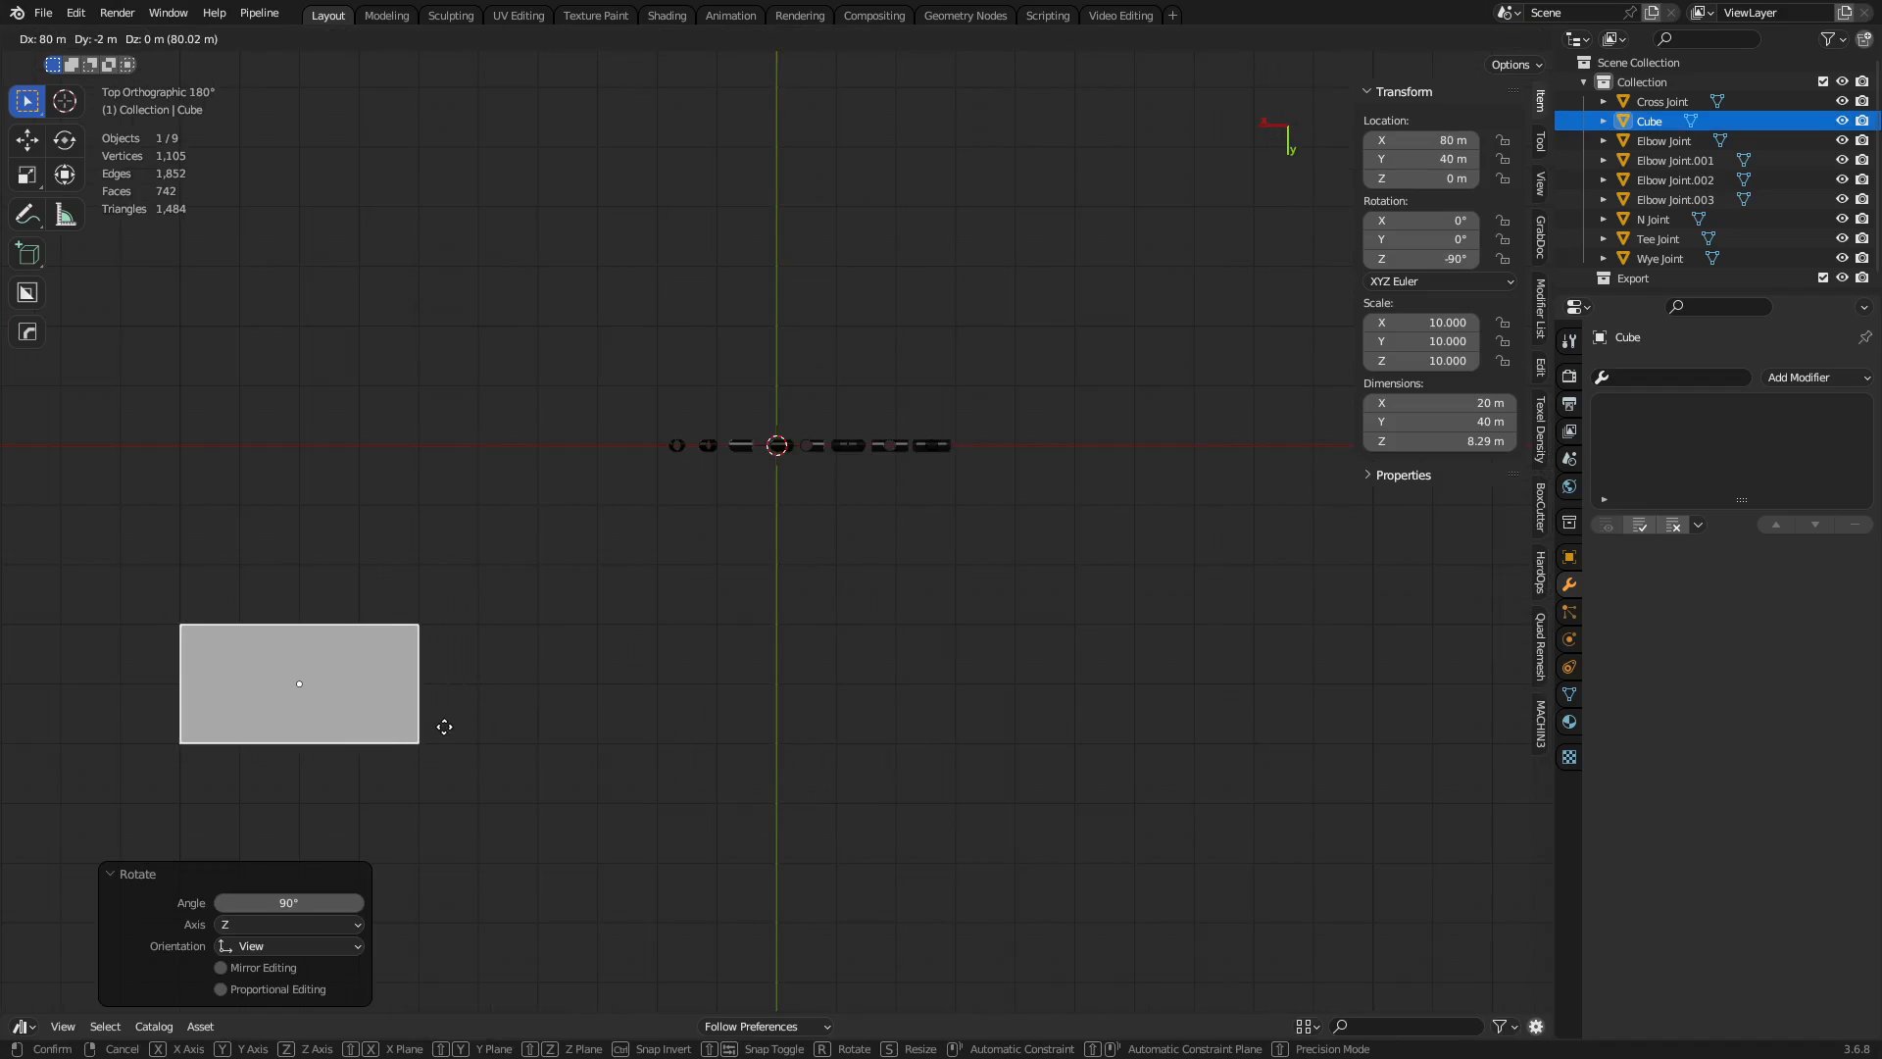
{"action": "left_click", "coordinate": [443, 727]}
{"action": "left_click", "coordinate": [735, 652]}
Look over the row of pipe joints in perspective, selecting each elbow, the T-, Y-, cross- and N-joint in turn.
{"action": "scroll", "coordinate": [790, 603], "scroll_direction": "up", "scroll_amount": 5}
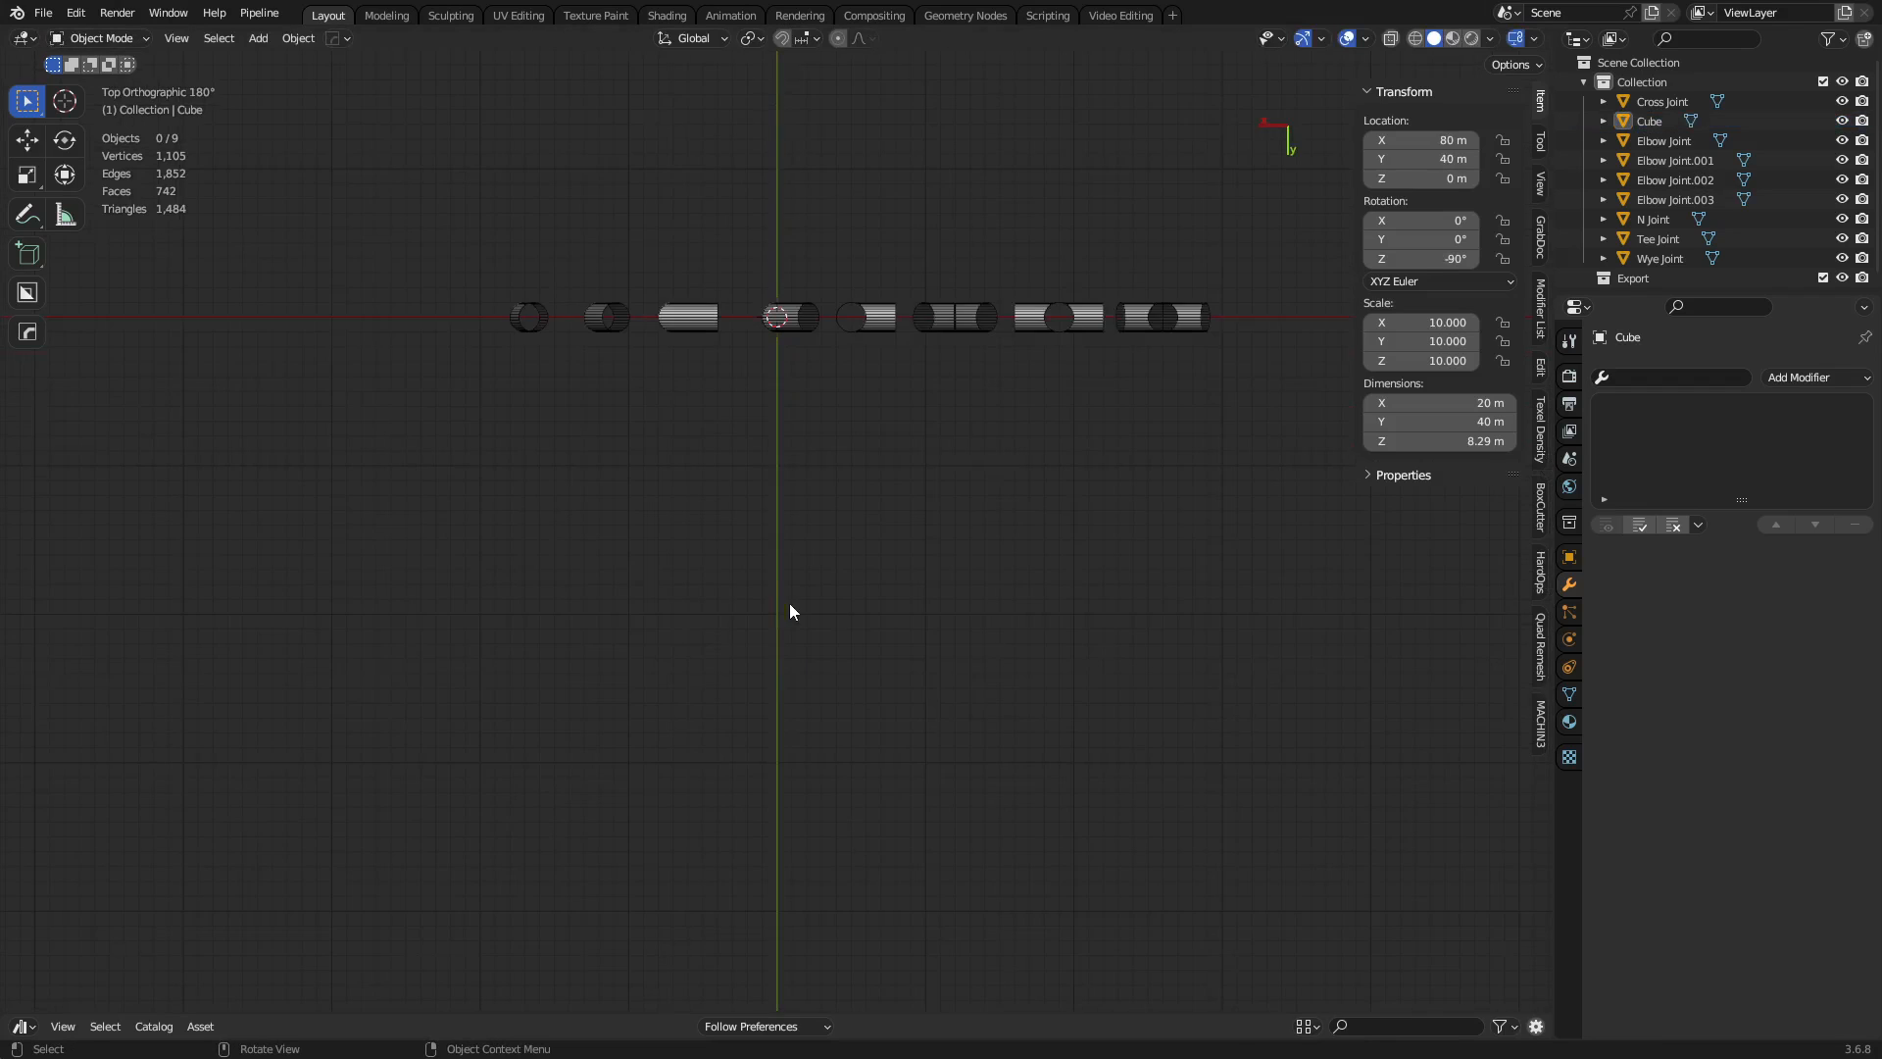
{"action": "middle_click_drag", "start_coordinate": [790, 603], "coordinate": [785, 455]}
{"action": "scroll", "coordinate": [785, 455], "scroll_direction": "up", "scroll_amount": 1}
{"action": "middle_click_drag", "start_coordinate": [861, 319], "coordinate": [784, 503], "text": "shift"}
{"action": "scroll", "coordinate": [502, 574], "scroll_direction": "up", "scroll_amount": 4}
{"action": "middle_click_drag", "start_coordinate": [502, 574], "coordinate": [608, 520]}
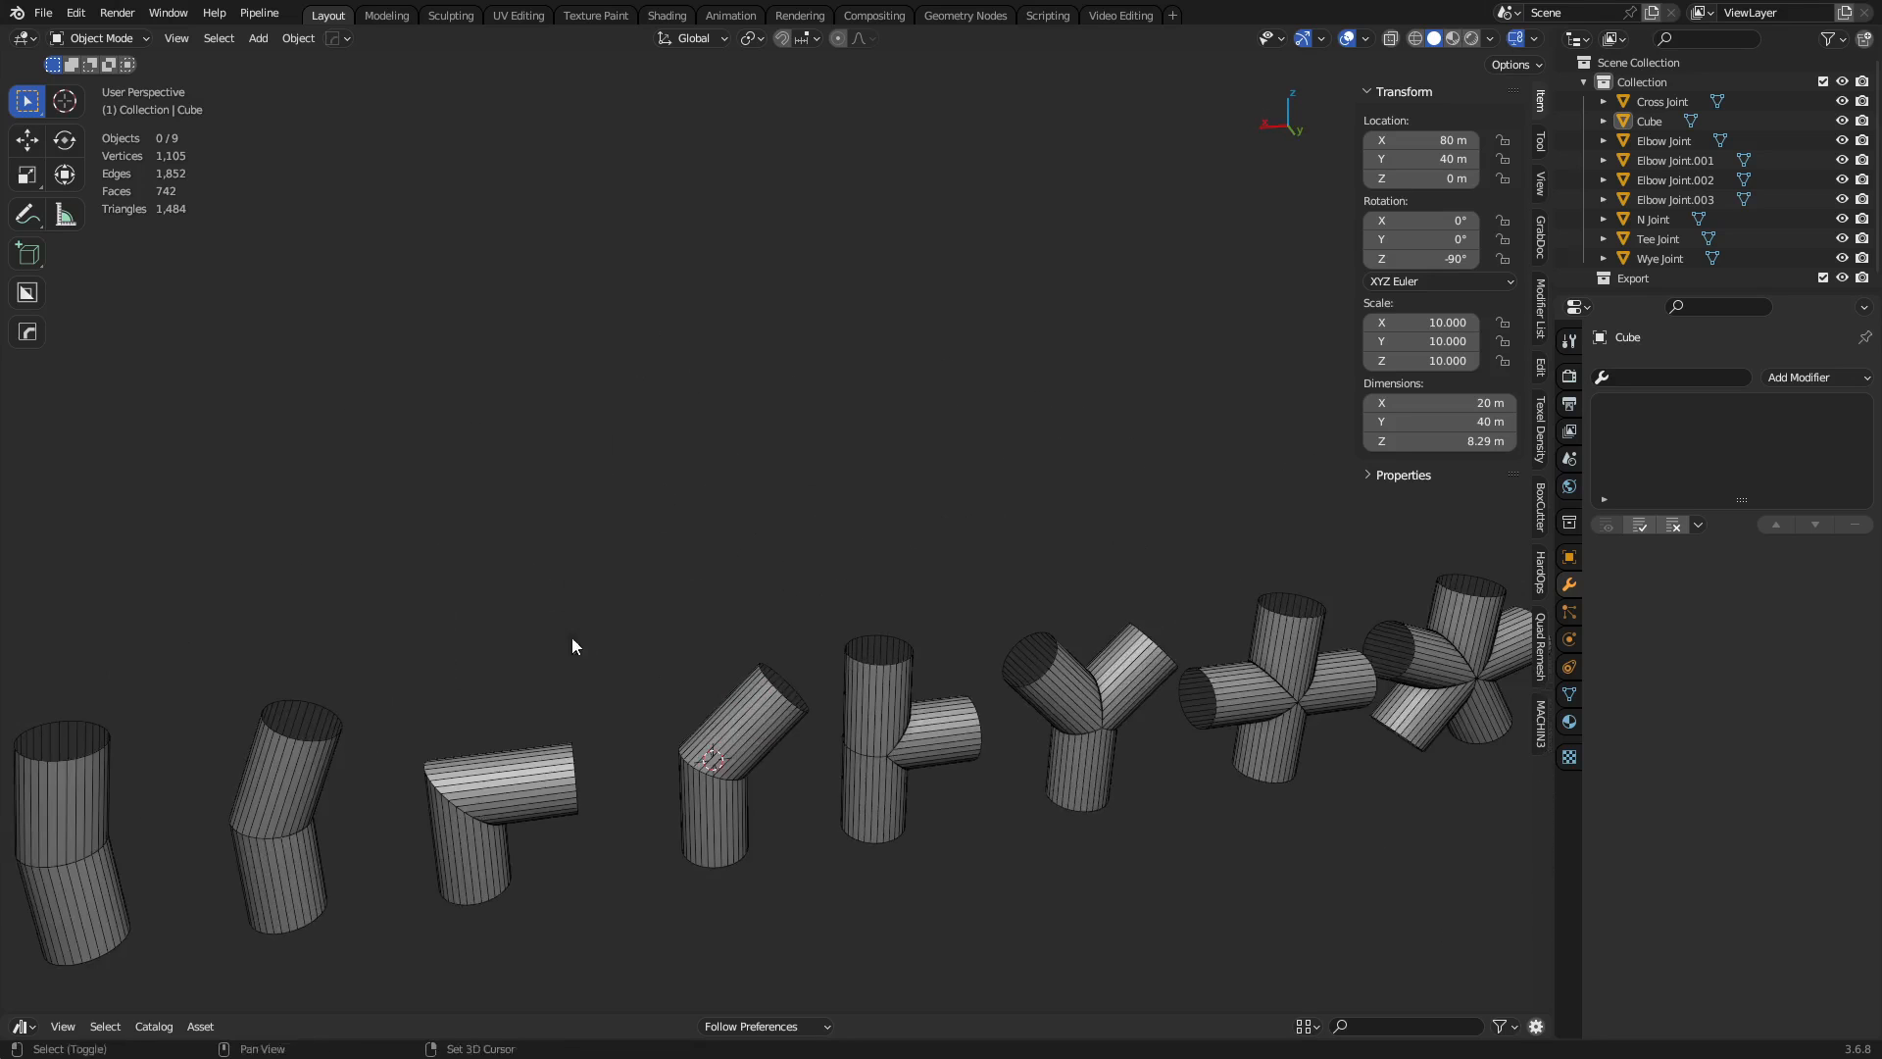
{"action": "middle_click_drag", "start_coordinate": [572, 637], "coordinate": [631, 620], "text": "shift"}
{"action": "scroll", "coordinate": [555, 606], "scroll_direction": "up", "scroll_amount": 5}
{"action": "scroll", "coordinate": [834, 588], "scroll_direction": "down", "scroll_amount": 4}
{"action": "left_click", "coordinate": [785, 586]}
{"action": "left_click", "coordinate": [579, 586]}
{"action": "left_click", "coordinate": [461, 586]}
{"action": "left_click", "coordinate": [312, 590]}
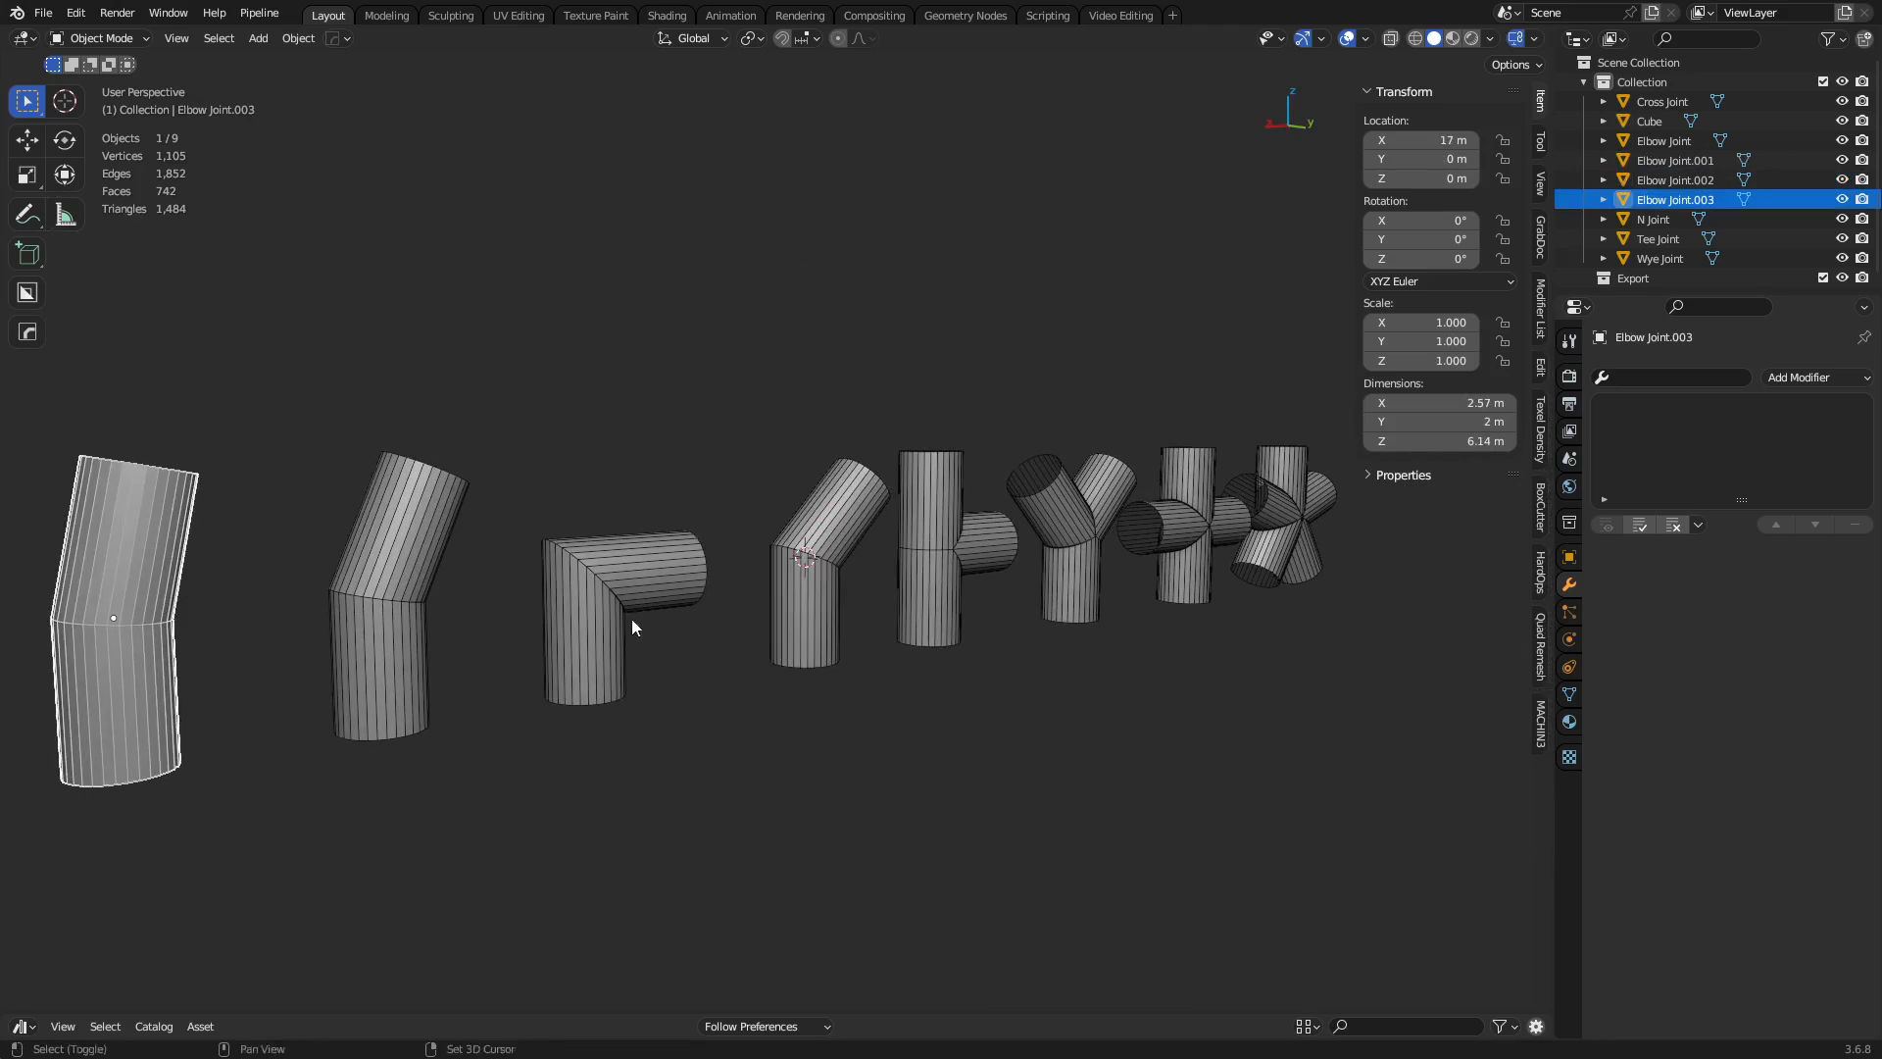
{"action": "left_click", "coordinate": [816, 581]}
{"action": "left_click", "coordinate": [929, 556]}
{"action": "left_click", "coordinate": [1063, 537]}
{"action": "left_click", "coordinate": [1202, 527]}
{"action": "left_click", "coordinate": [1294, 523]}
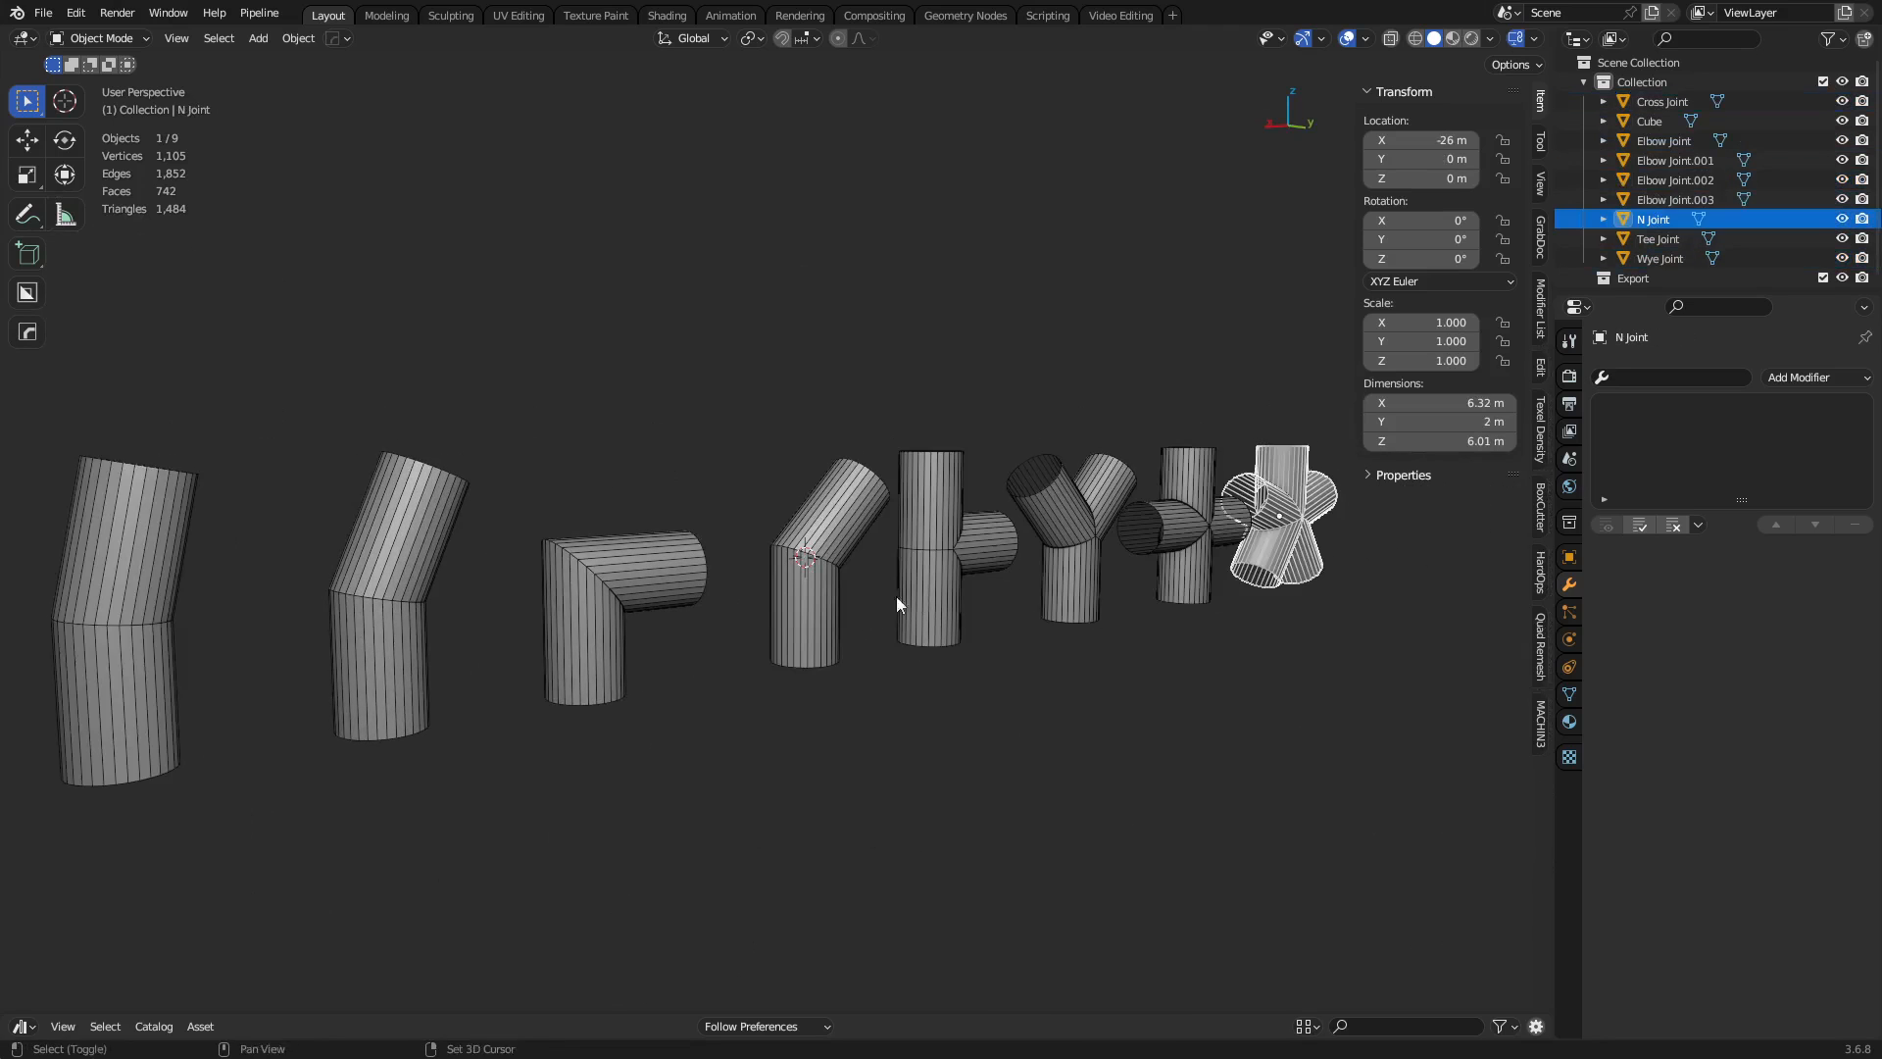
Examine the 90° elbow and the T-joint up close, both in perspective and in the back view.
{"action": "middle_click_drag", "start_coordinate": [896, 597], "coordinate": [982, 570], "text": "shift"}
{"action": "left_click", "coordinate": [737, 581]}
{"action": "scroll", "coordinate": [731, 600], "scroll_direction": "up", "scroll_amount": 1}
{"action": "scroll", "coordinate": [742, 596], "scroll_direction": "up", "scroll_amount": 3}
{"action": "middle_click_drag", "start_coordinate": [742, 596], "coordinate": [799, 580], "text": "shift"}
{"action": "scroll", "coordinate": [886, 565], "scroll_direction": "up", "scroll_amount": 1}
{"action": "middle_click_drag", "start_coordinate": [1099, 614], "coordinate": [628, 612], "text": "shift"}
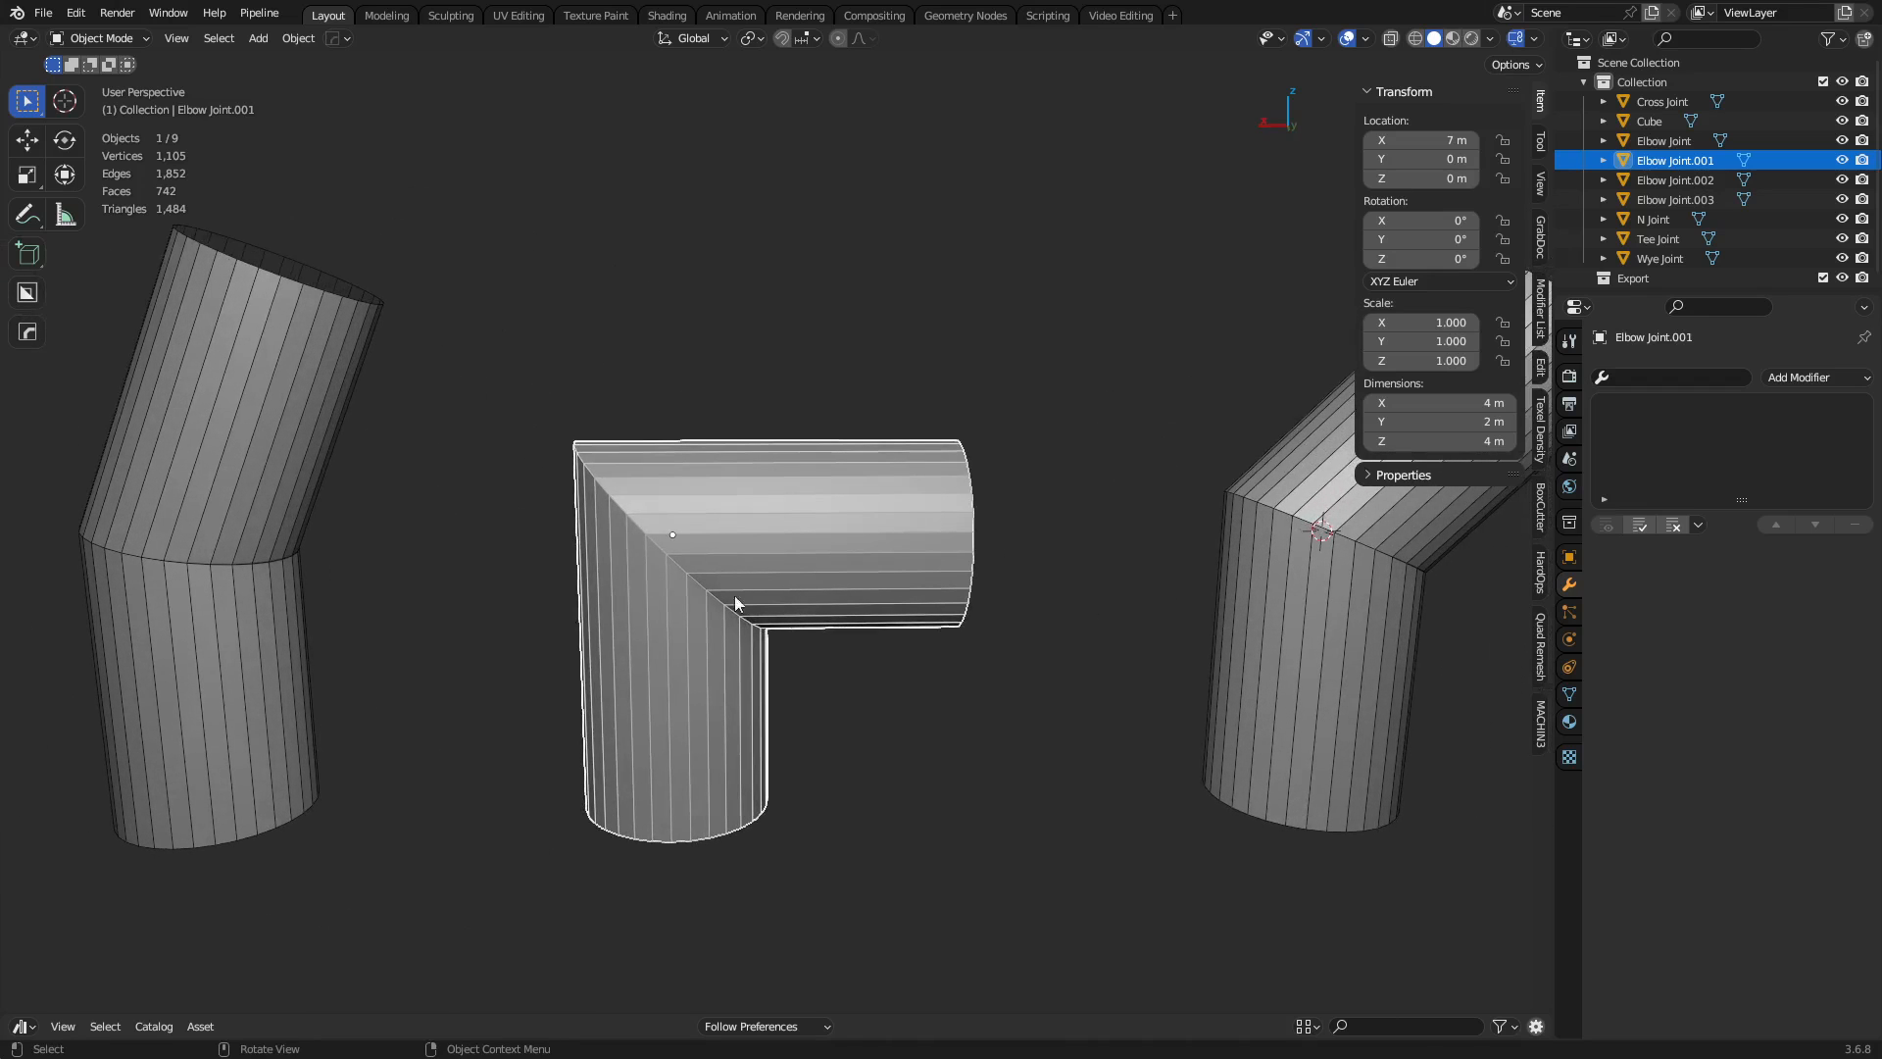
{"action": "middle_click_drag", "start_coordinate": [1173, 538], "coordinate": [822, 574], "text": "shift"}
{"action": "middle_click_drag", "start_coordinate": [1010, 556], "coordinate": [832, 561], "text": "shift"}
{"action": "left_click", "coordinate": [945, 541]}
{"action": "middle_click_drag", "start_coordinate": [944, 540], "coordinate": [753, 545], "text": "alt"}
{"action": "middle_click_drag", "start_coordinate": [795, 559], "coordinate": [785, 421]}
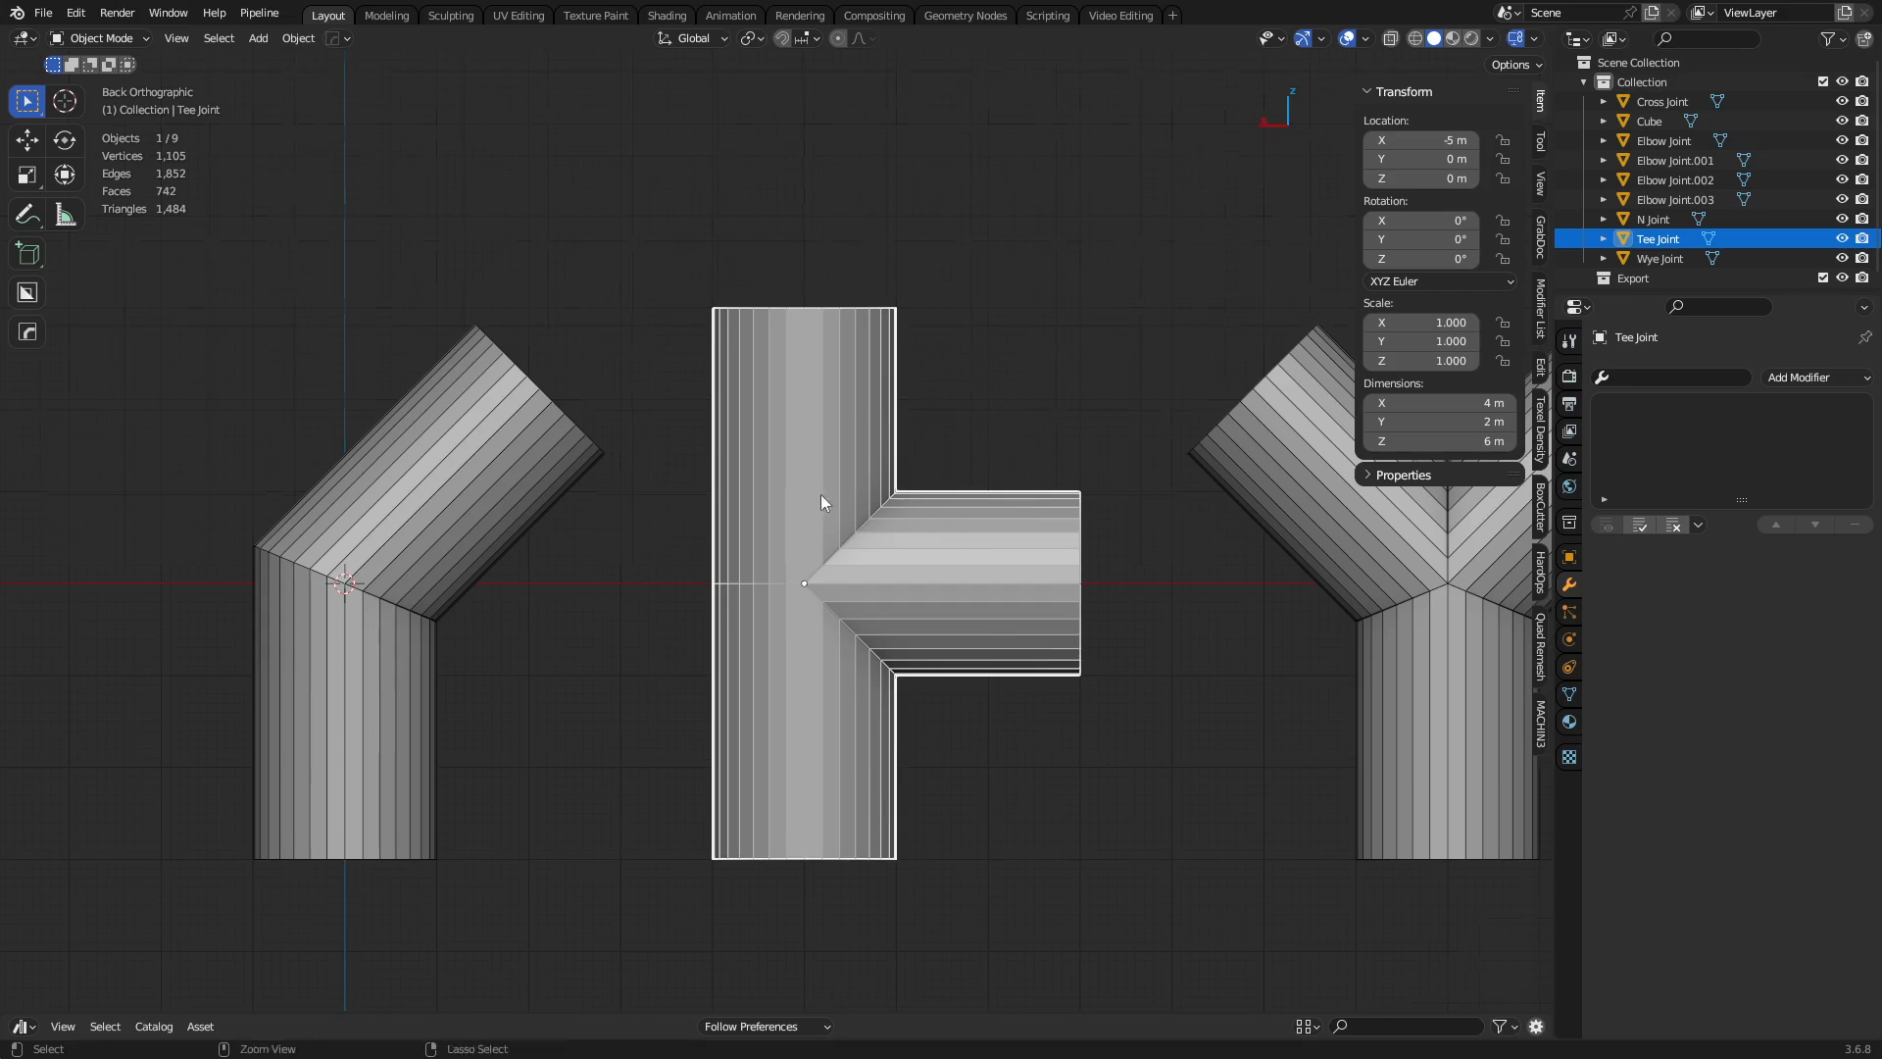
{"action": "middle_click_drag", "start_coordinate": [820, 494], "coordinate": [903, 553]}
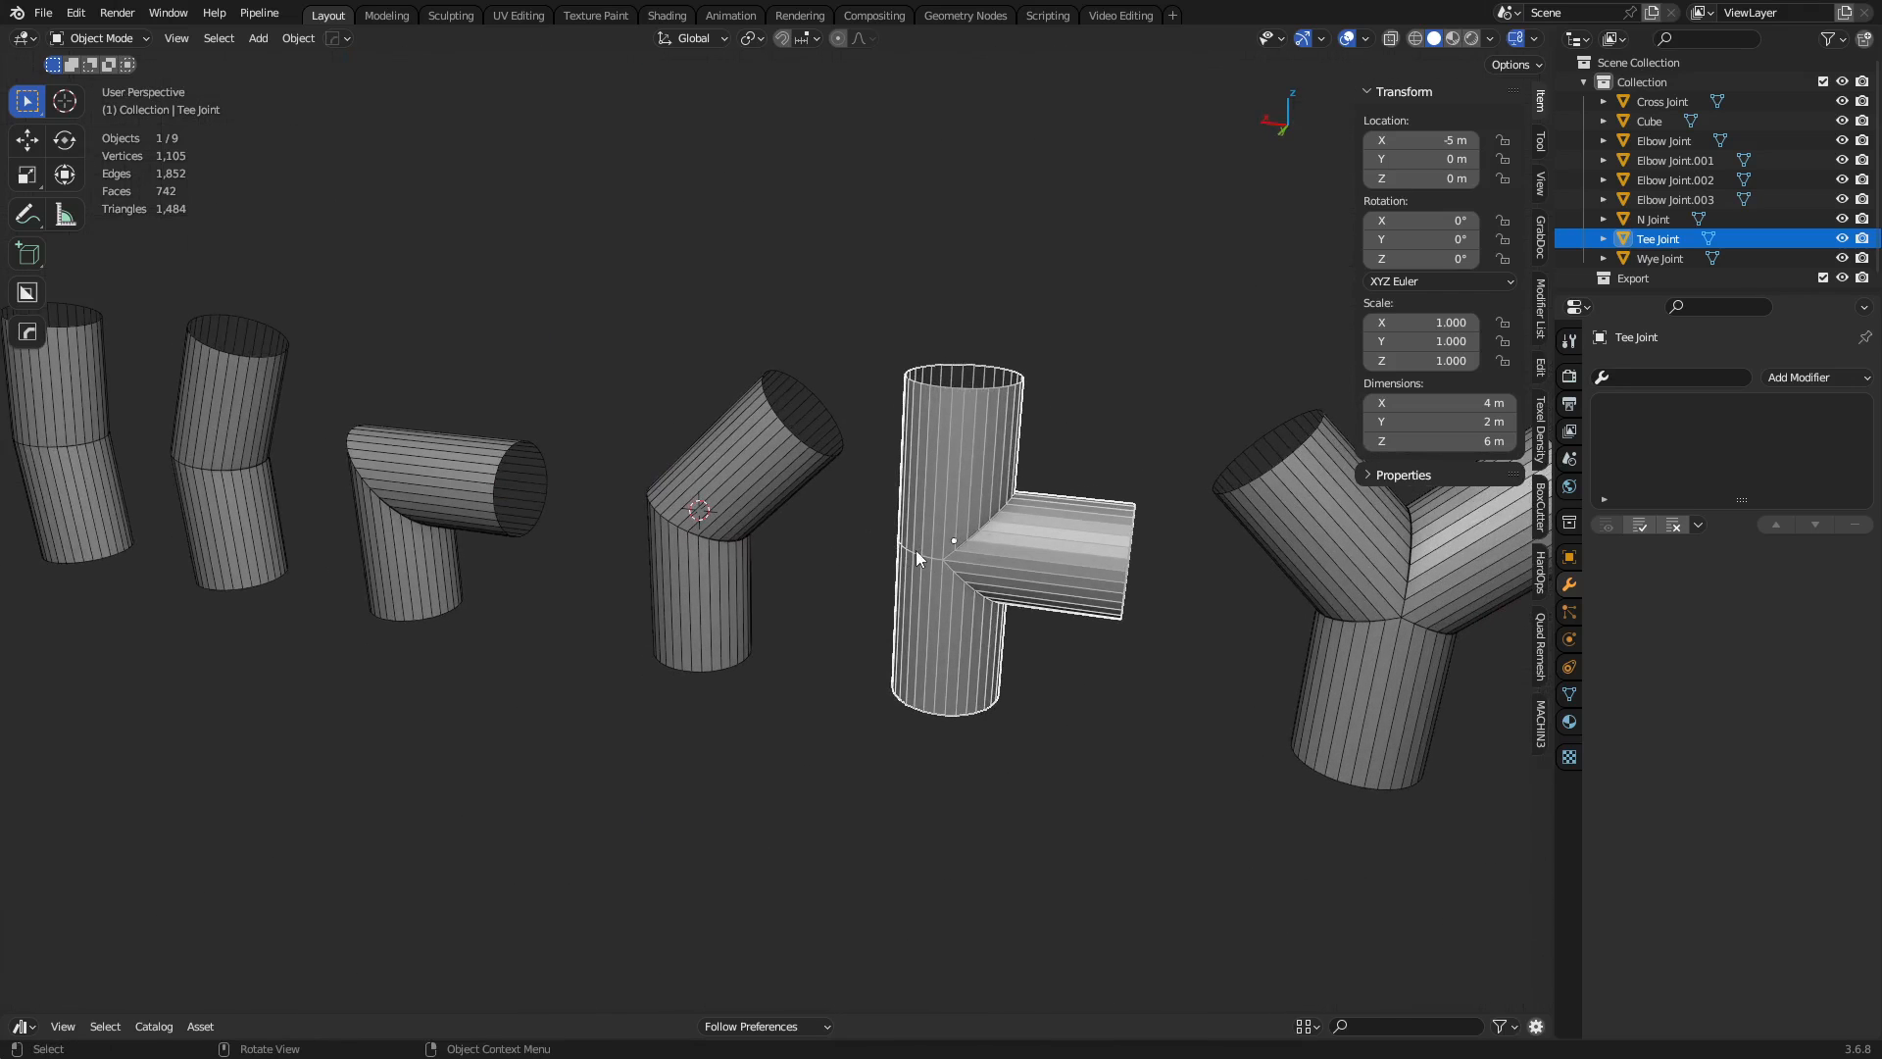
{"action": "middle_click_drag", "start_coordinate": [914, 551], "coordinate": [468, 547]}
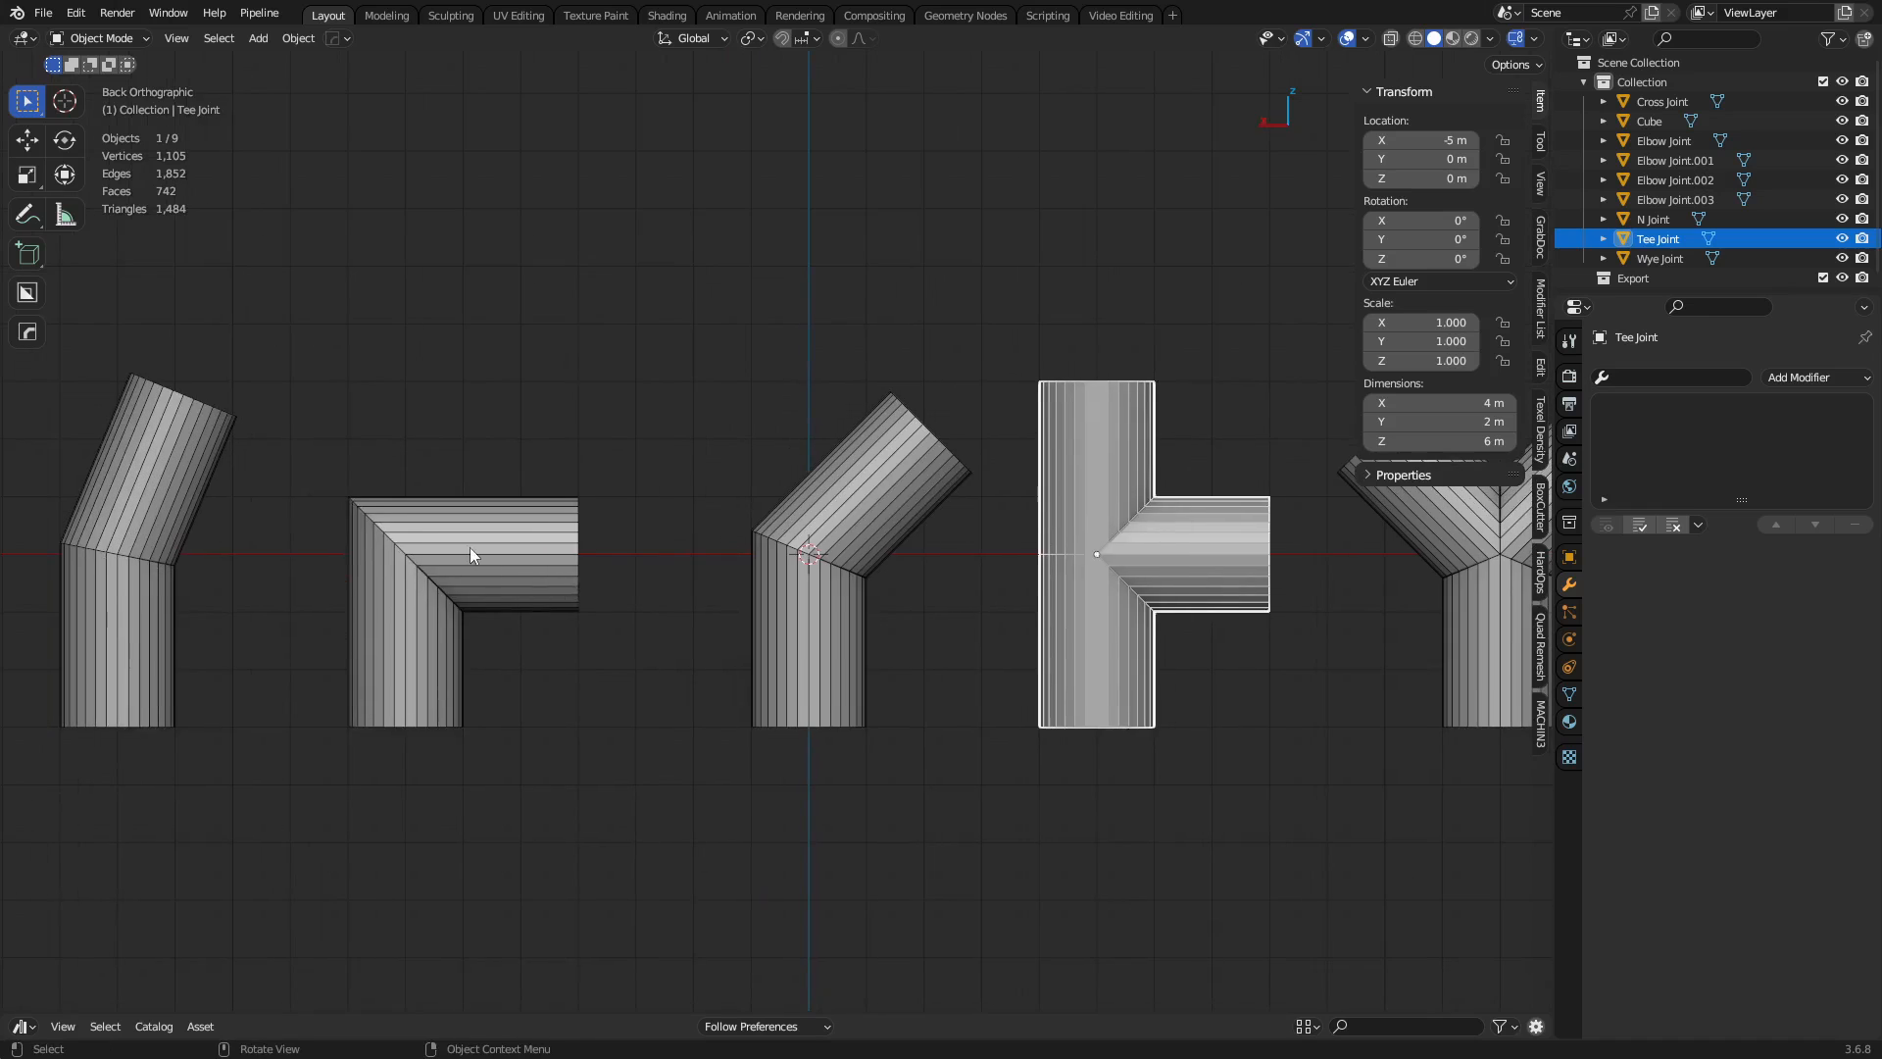
Duplicate the 90° elbow in place, rotate the copy 180° and move it -6 m along X against the original's open end.
{"action": "left_click", "coordinate": [469, 555]}
{"action": "middle_click_drag", "start_coordinate": [610, 600], "coordinate": [747, 578], "text": "shift"}
{"action": "key", "text": "shift+d"}
{"action": "right_click", "coordinate": [838, 625]}
{"action": "key", "text": "r"}
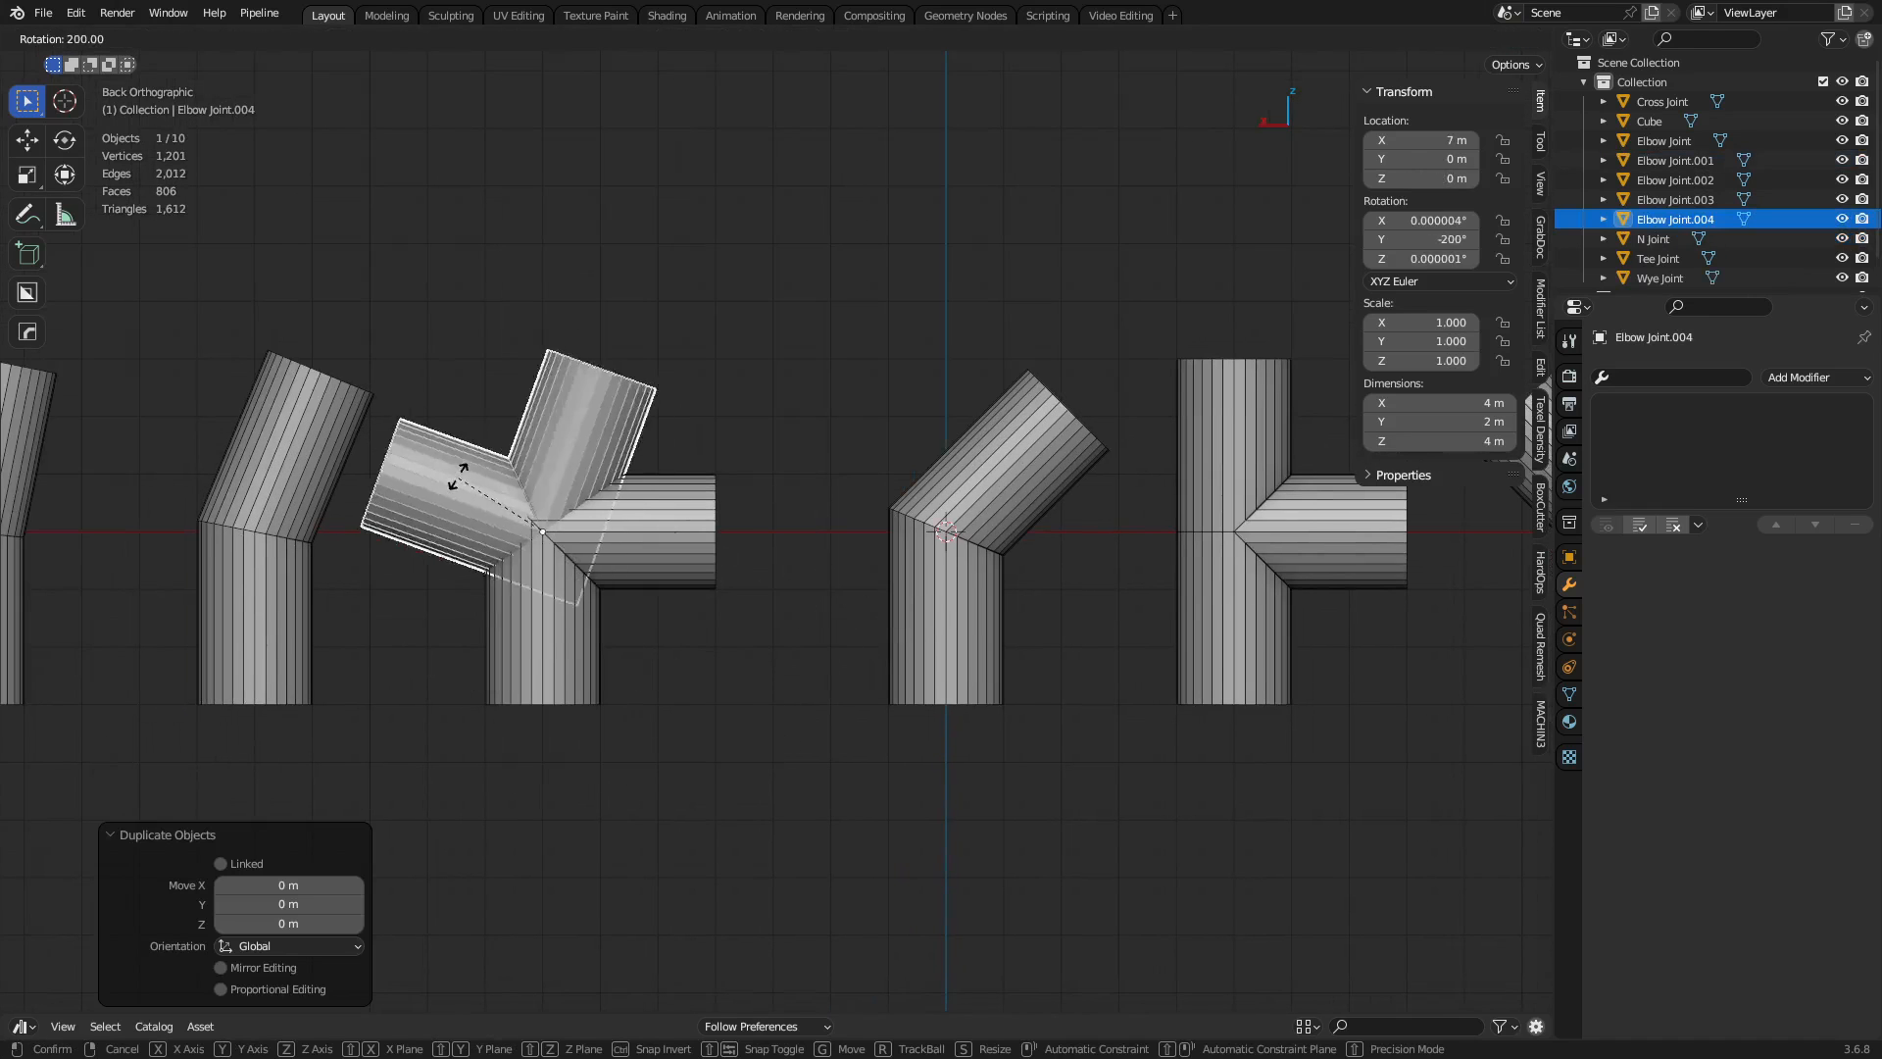
{"action": "left_click", "coordinate": [482, 518]}
{"action": "key", "text": "g"}
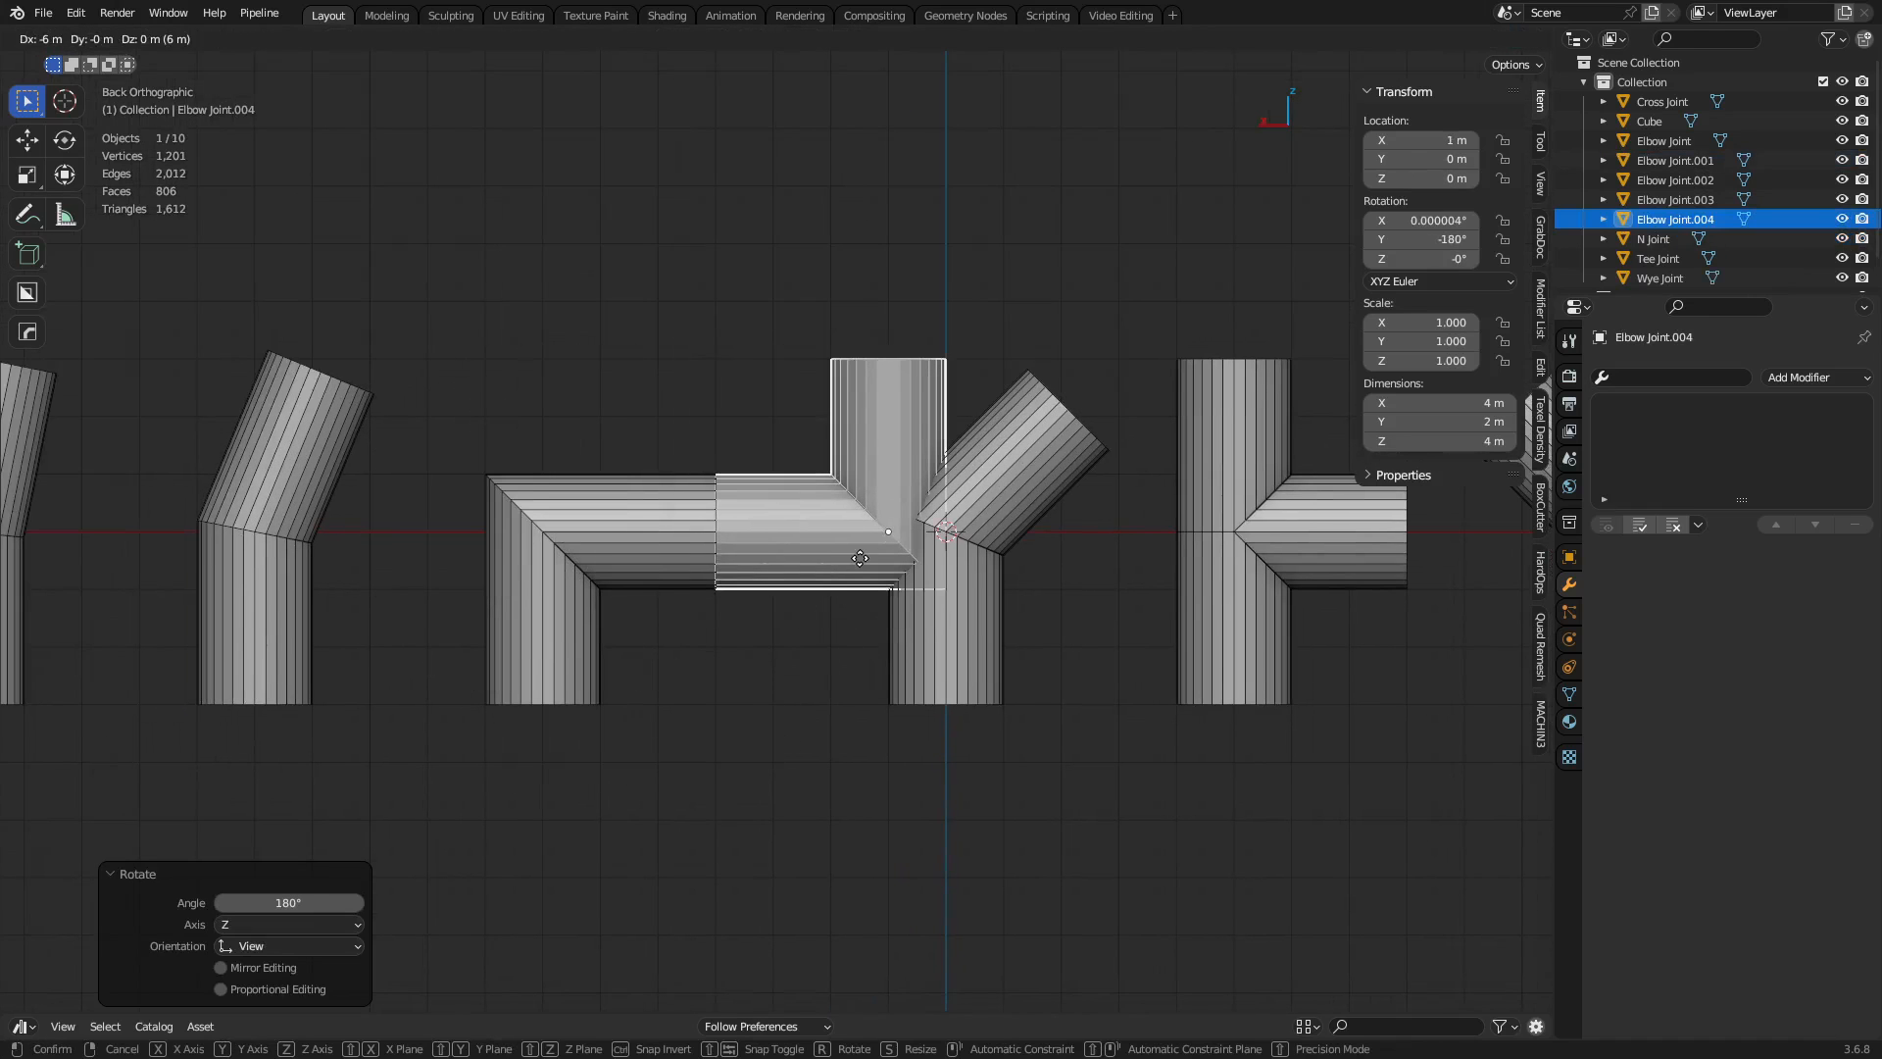
{"action": "left_click", "coordinate": [860, 558]}
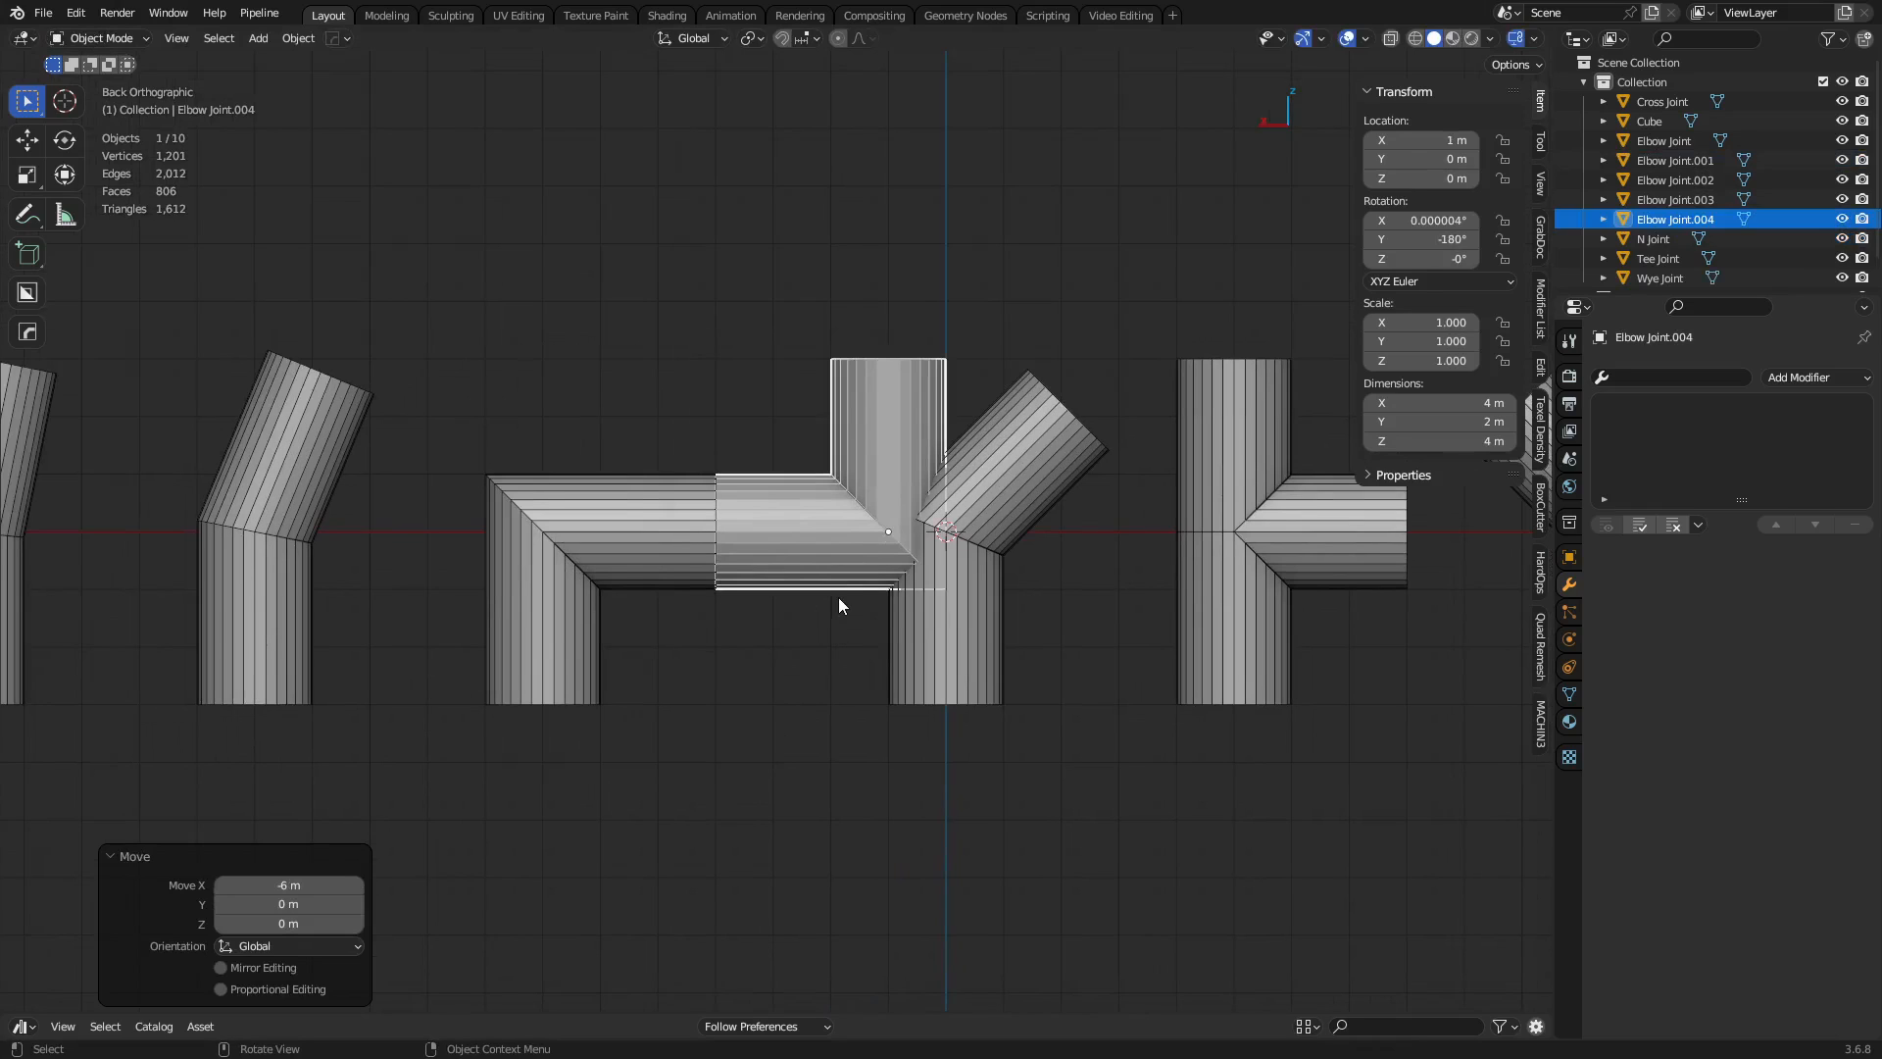
Delete the duplicated elbow and select the original 90° elbow.
{"action": "key", "text": "x"}
{"action": "left_click", "coordinate": [843, 594]}
{"action": "left_click", "coordinate": [679, 533]}
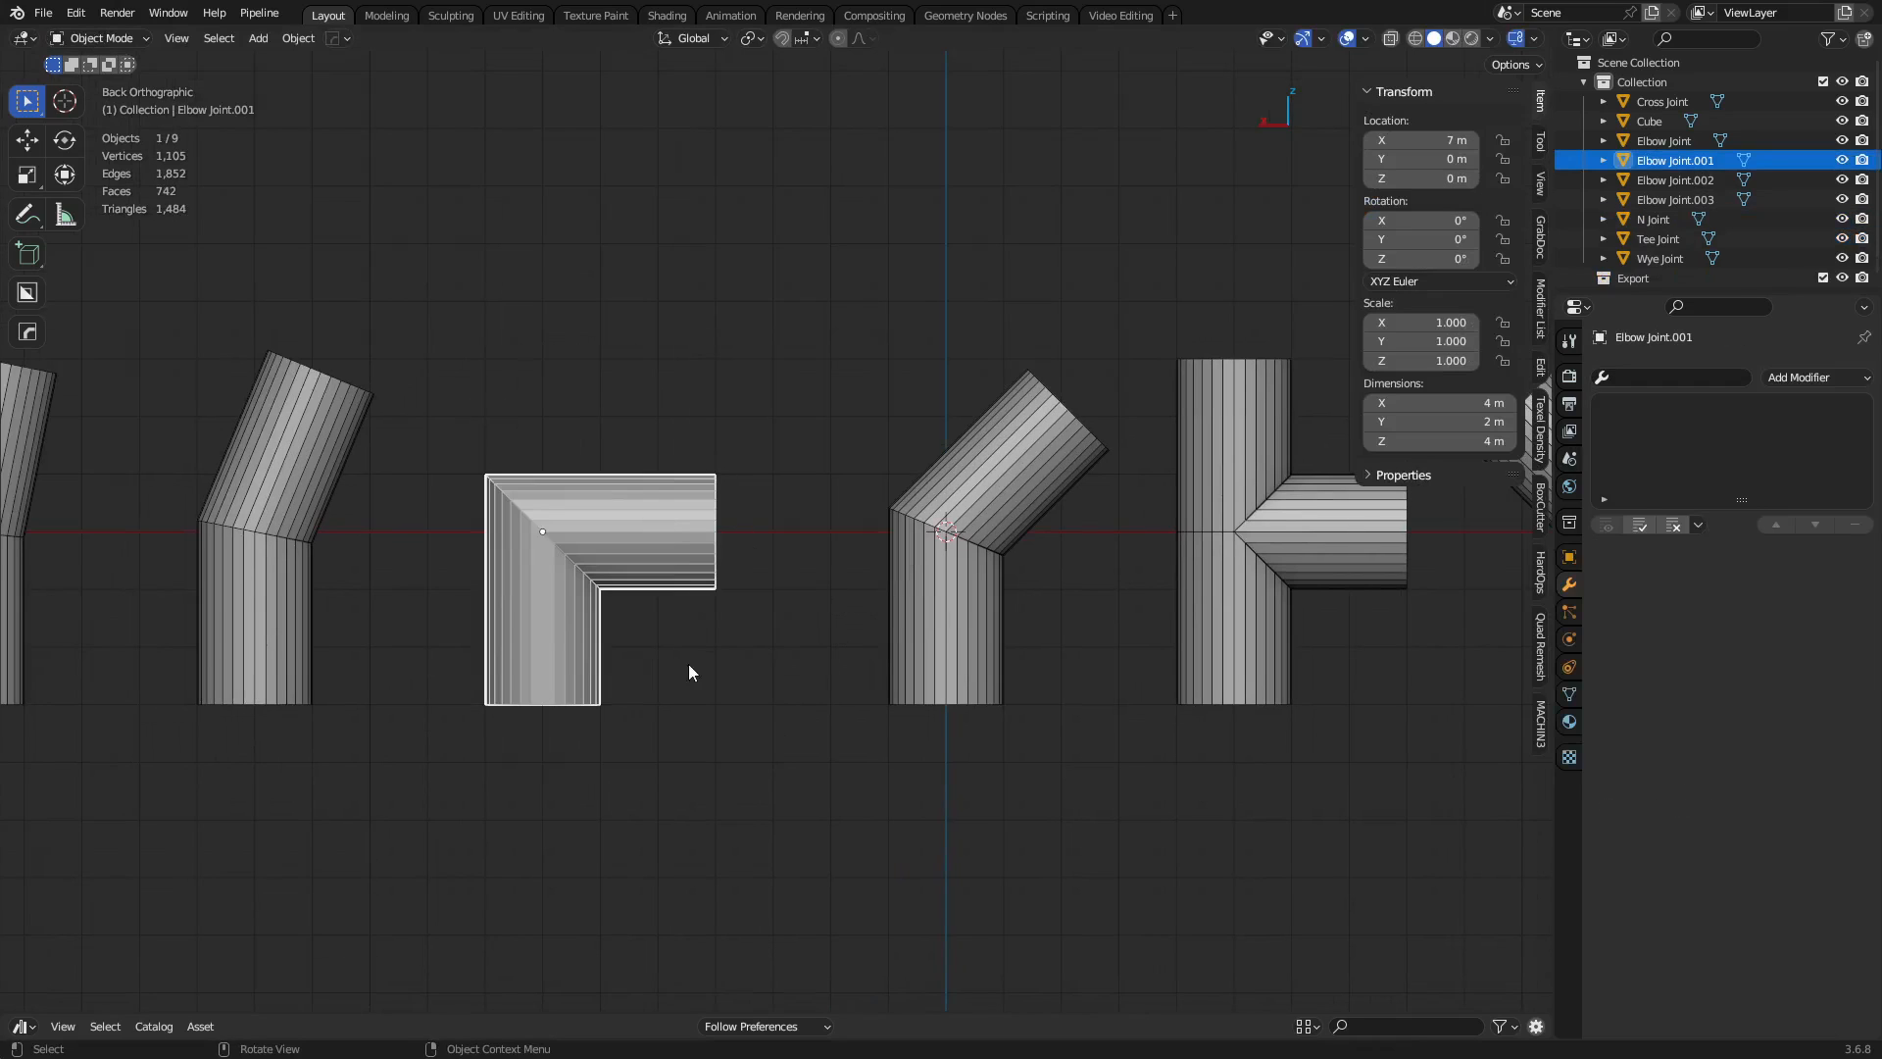
Frame the 90° elbow up close in the back view and enter Edit Mode on it.
{"action": "middle_click_drag", "start_coordinate": [936, 758], "coordinate": [928, 645]}
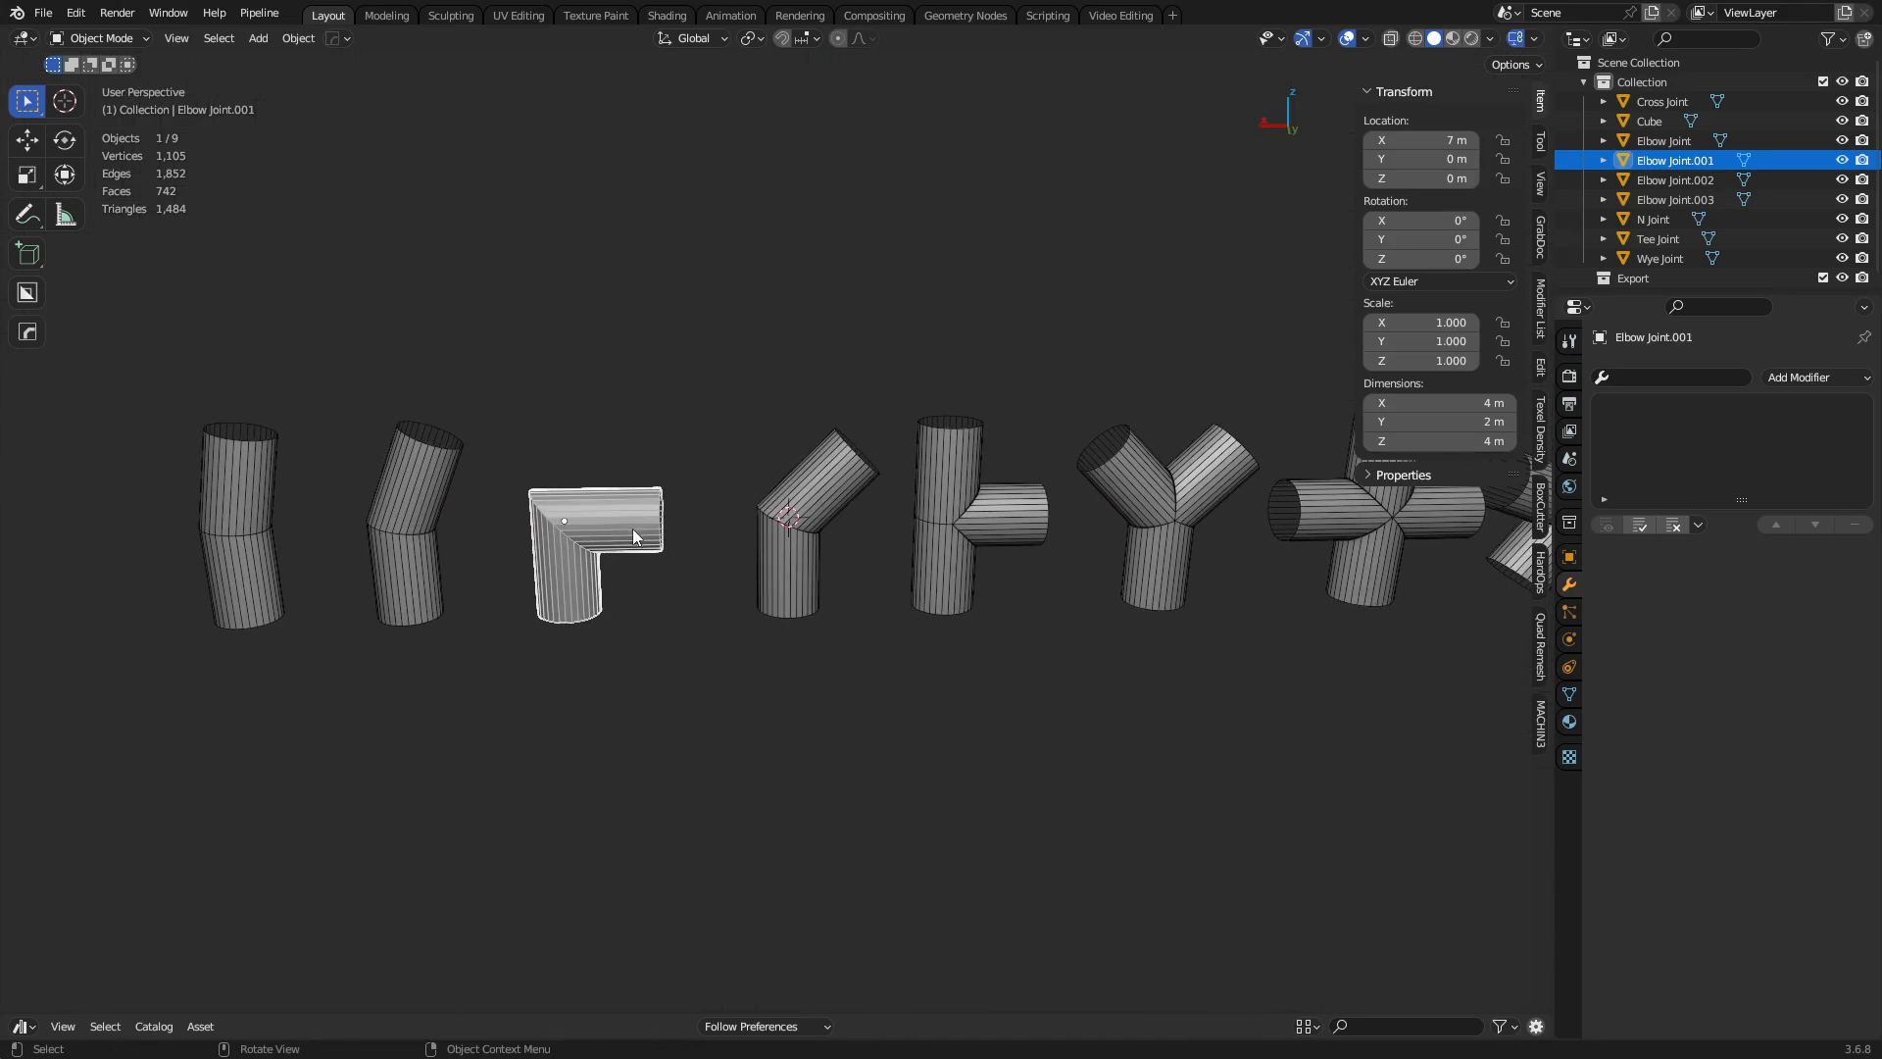
{"action": "scroll", "coordinate": [634, 532], "scroll_direction": "up", "scroll_amount": 6}
{"action": "middle_click_drag", "start_coordinate": [604, 609], "coordinate": [808, 551]}
{"action": "key", "text": "ctrl+Tab"}
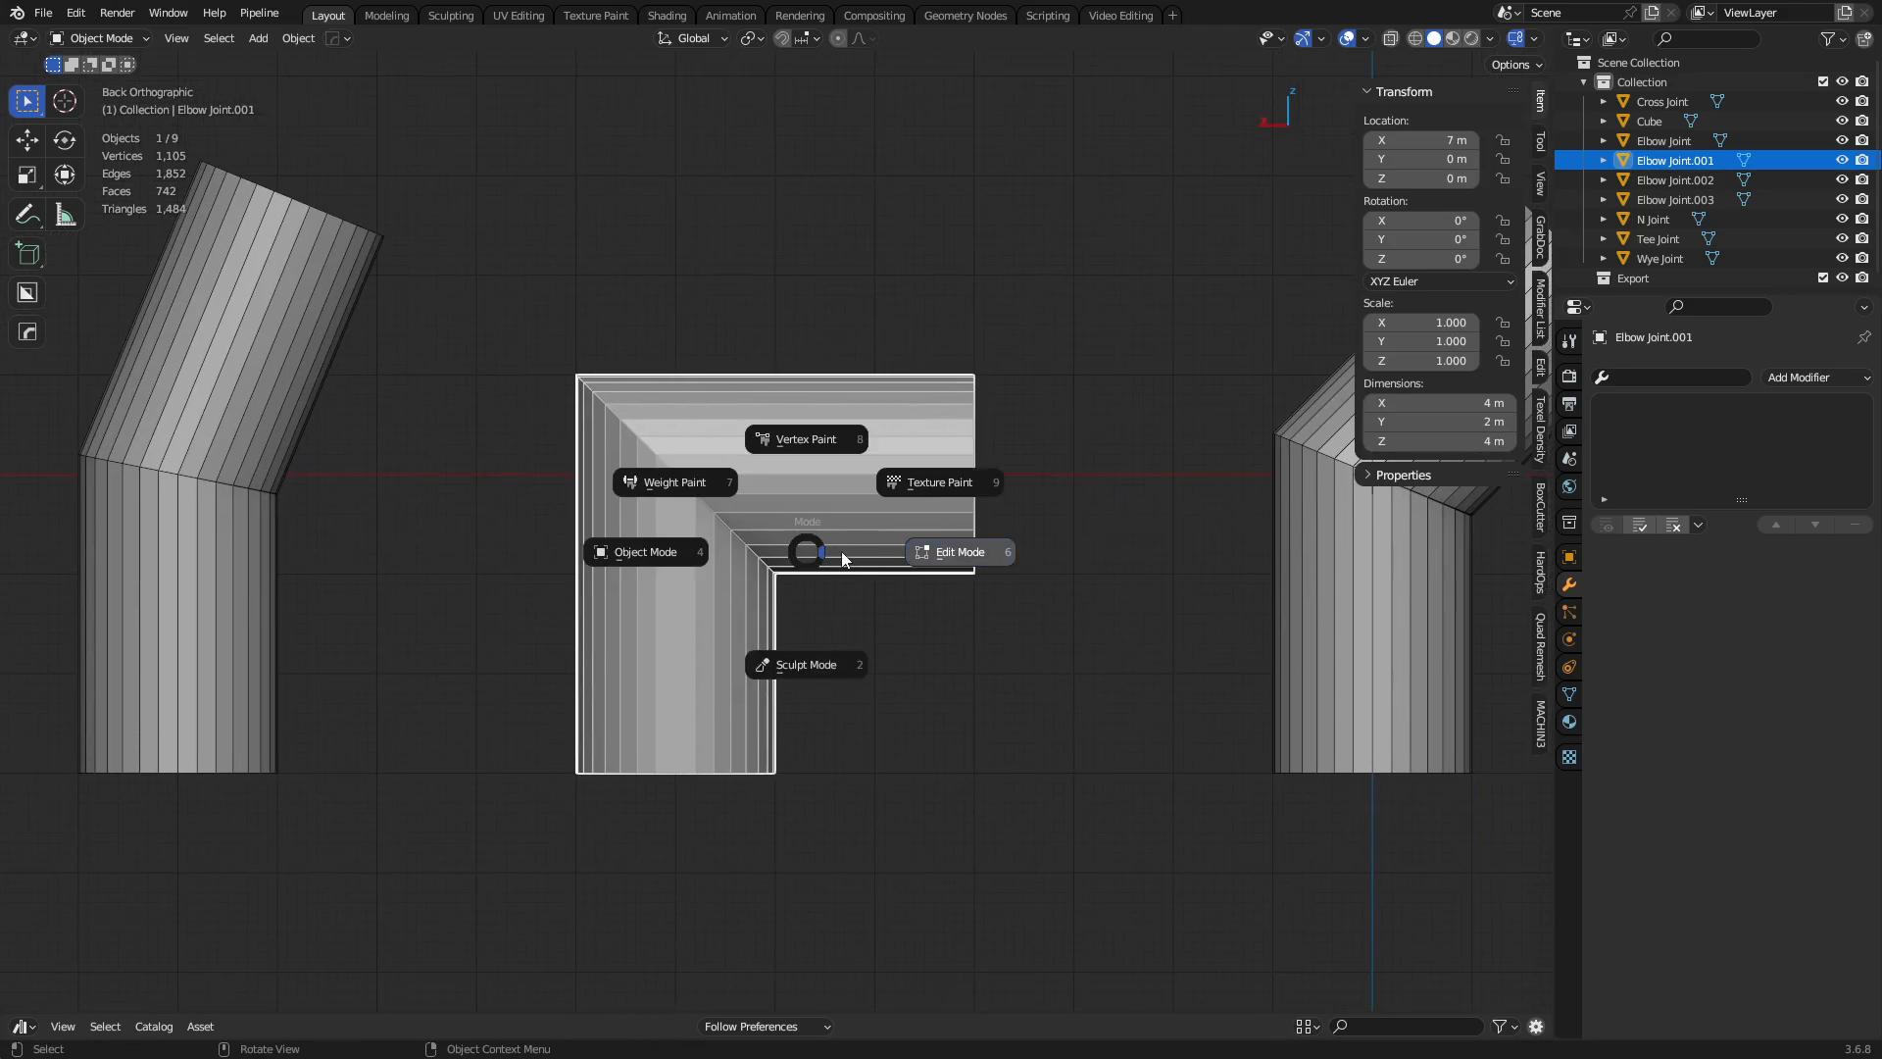
{"action": "left_click", "coordinate": [841, 551]}
Search the add-ons in Preferences for "meas" to check whether MeasureIt is enabled, and close the window.
{"action": "left_click", "coordinate": [76, 13]}
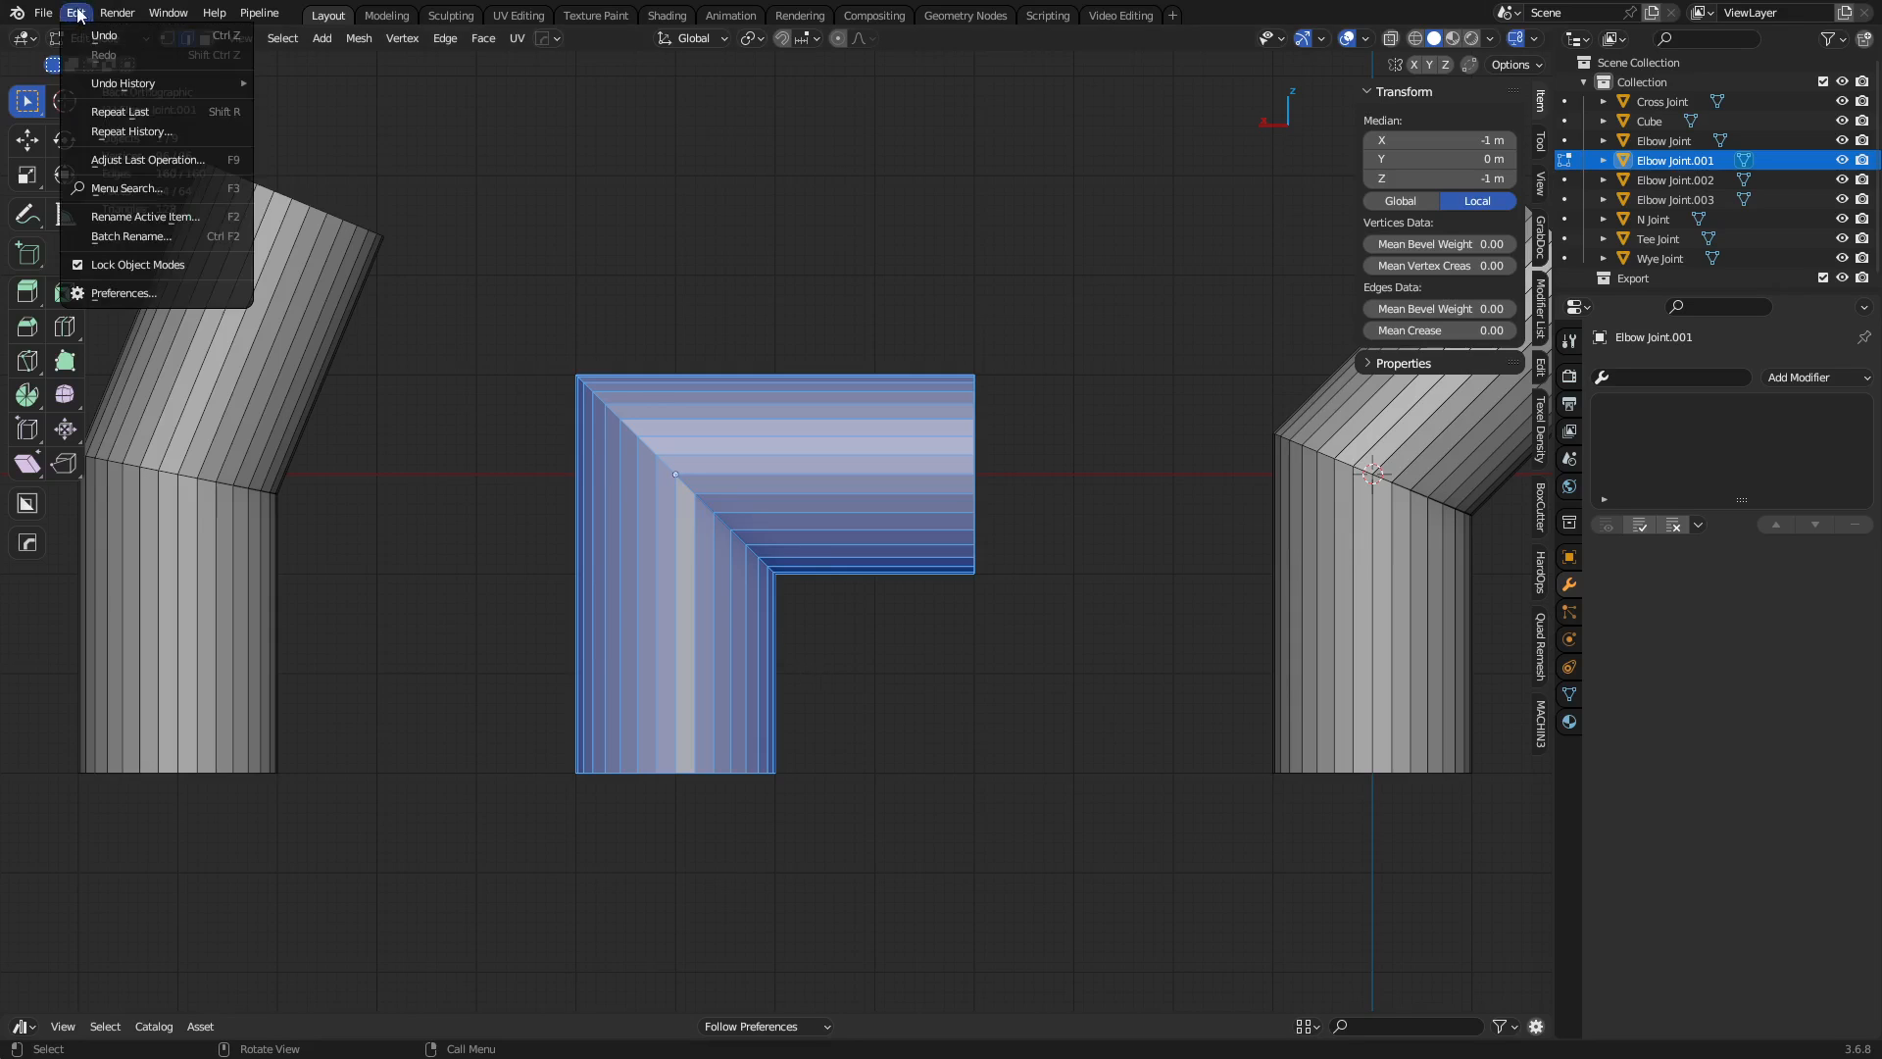
{"action": "left_click", "coordinate": [175, 296]}
{"action": "key", "text": "BackSpace"}
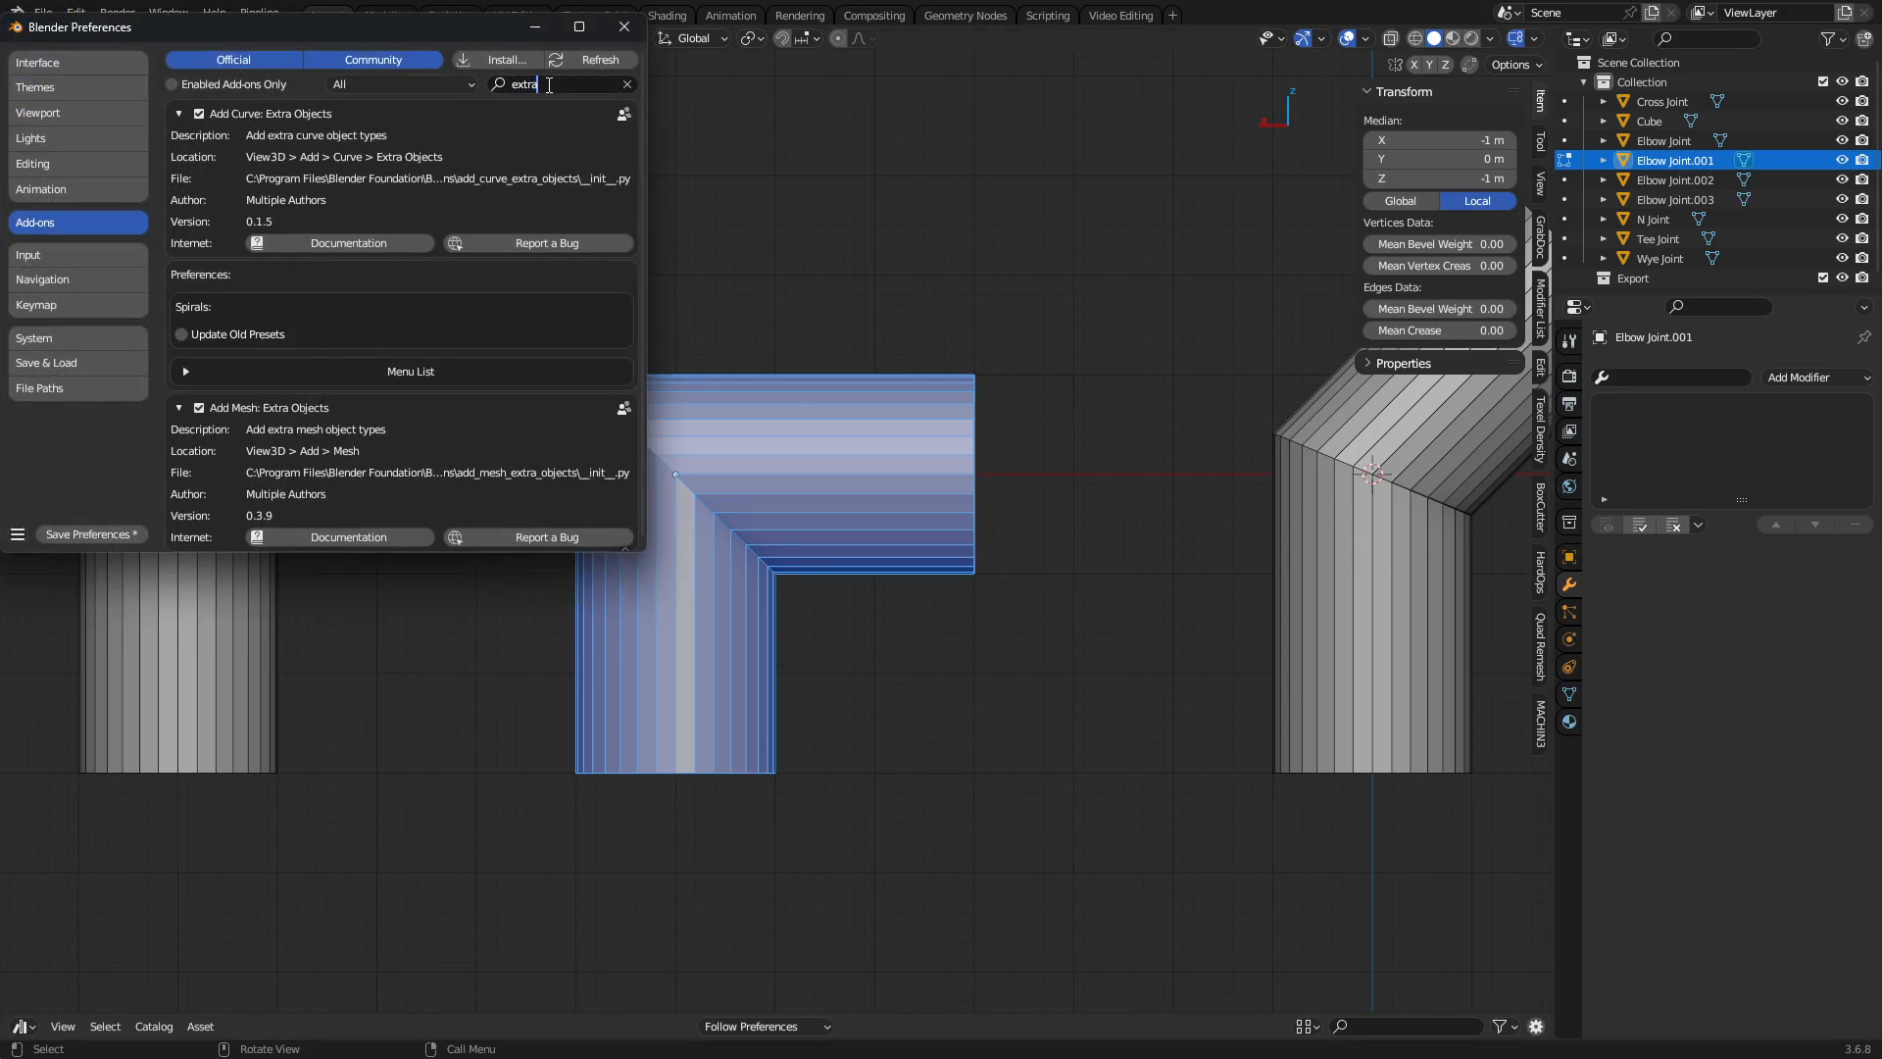
{"action": "type", "text": "m"}
{"action": "key", "text": "Return"}
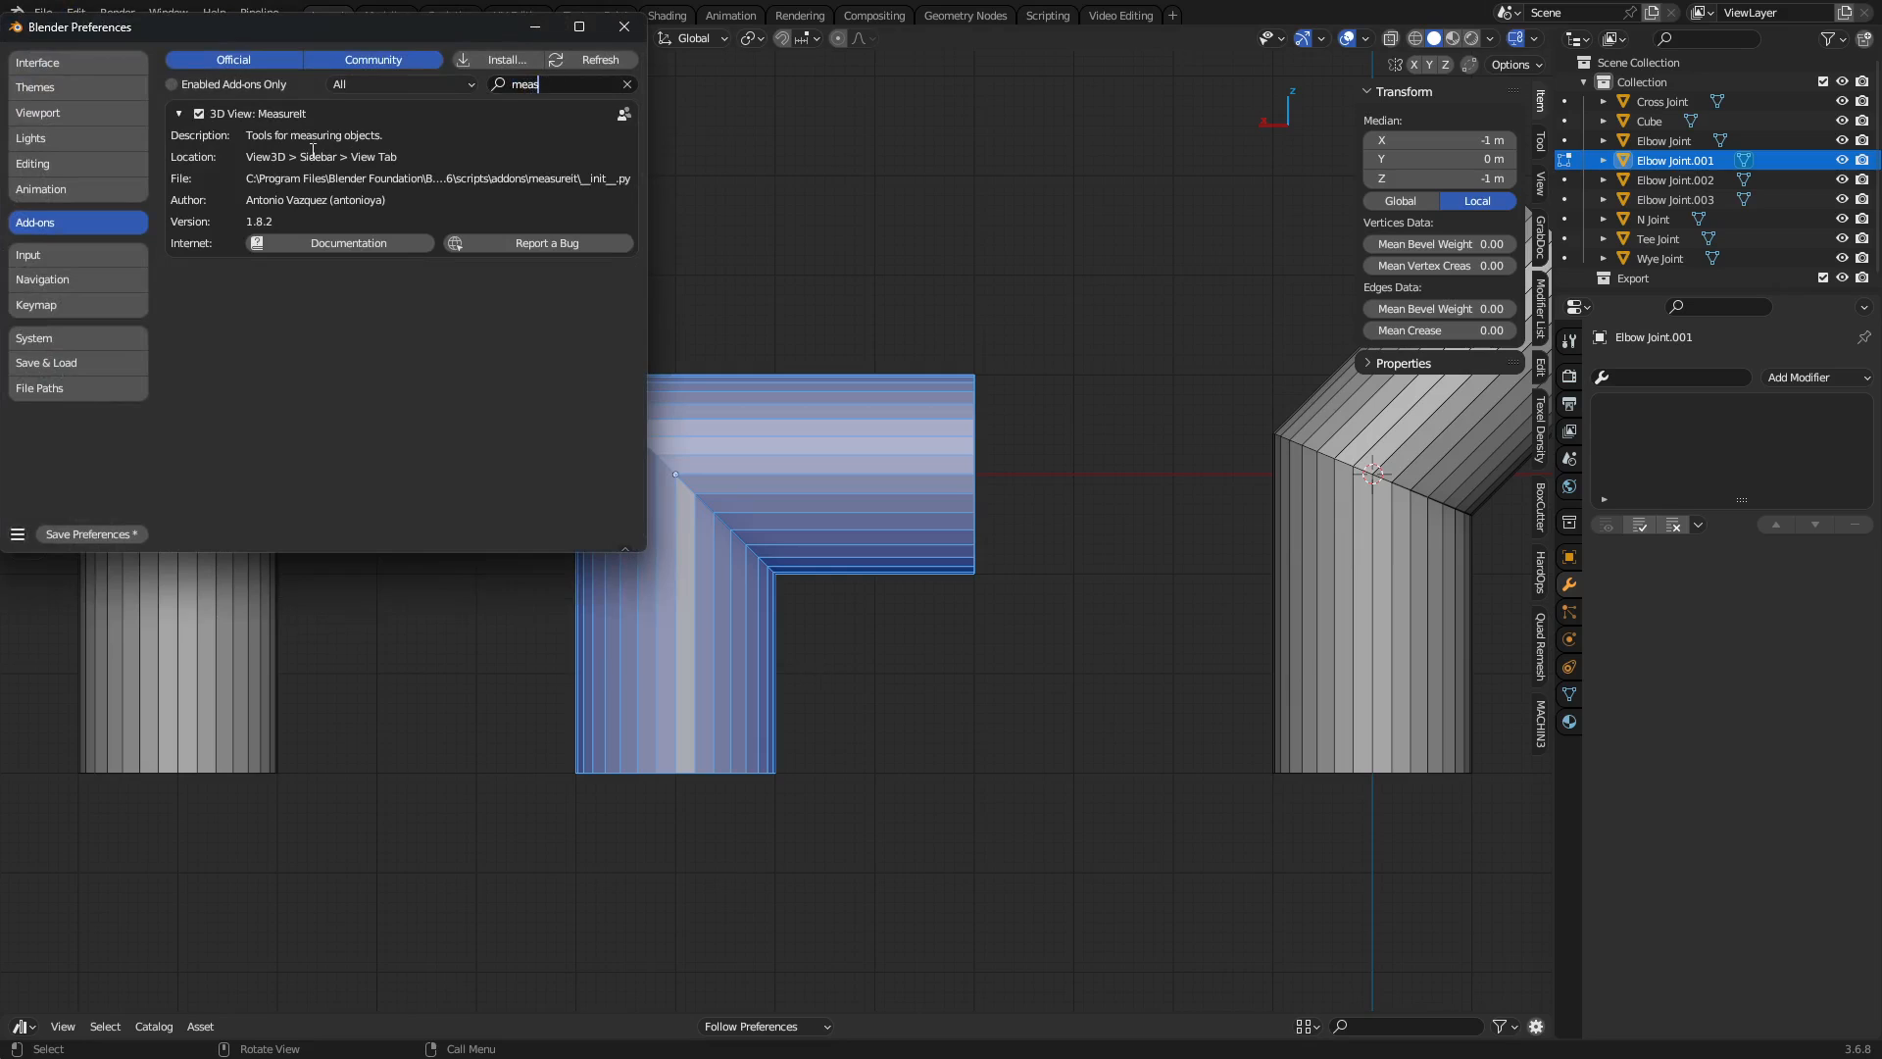
{"action": "left_click", "coordinate": [625, 27]}
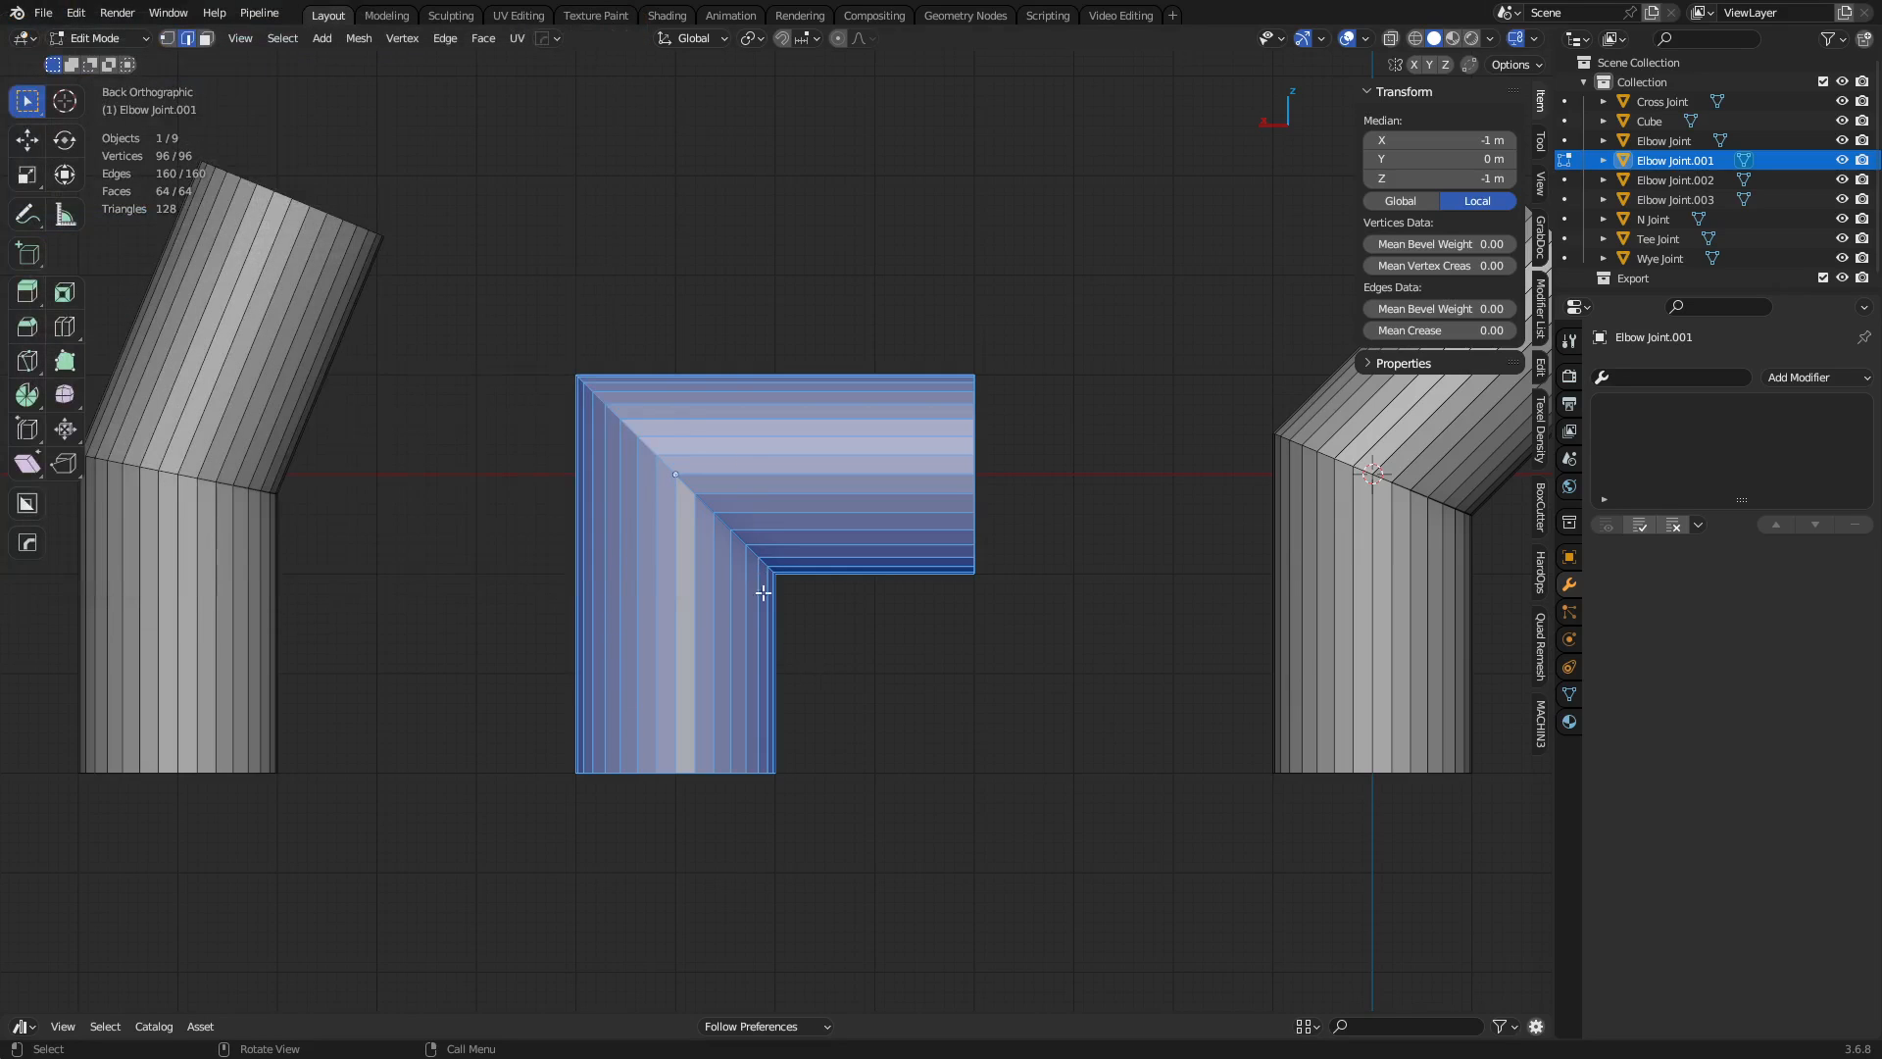
Add a level edge loop around the elbow's vertical arm, about 1.04 m above its open end, using an even, flipped slide.
{"action": "left_click", "coordinate": [770, 662]}
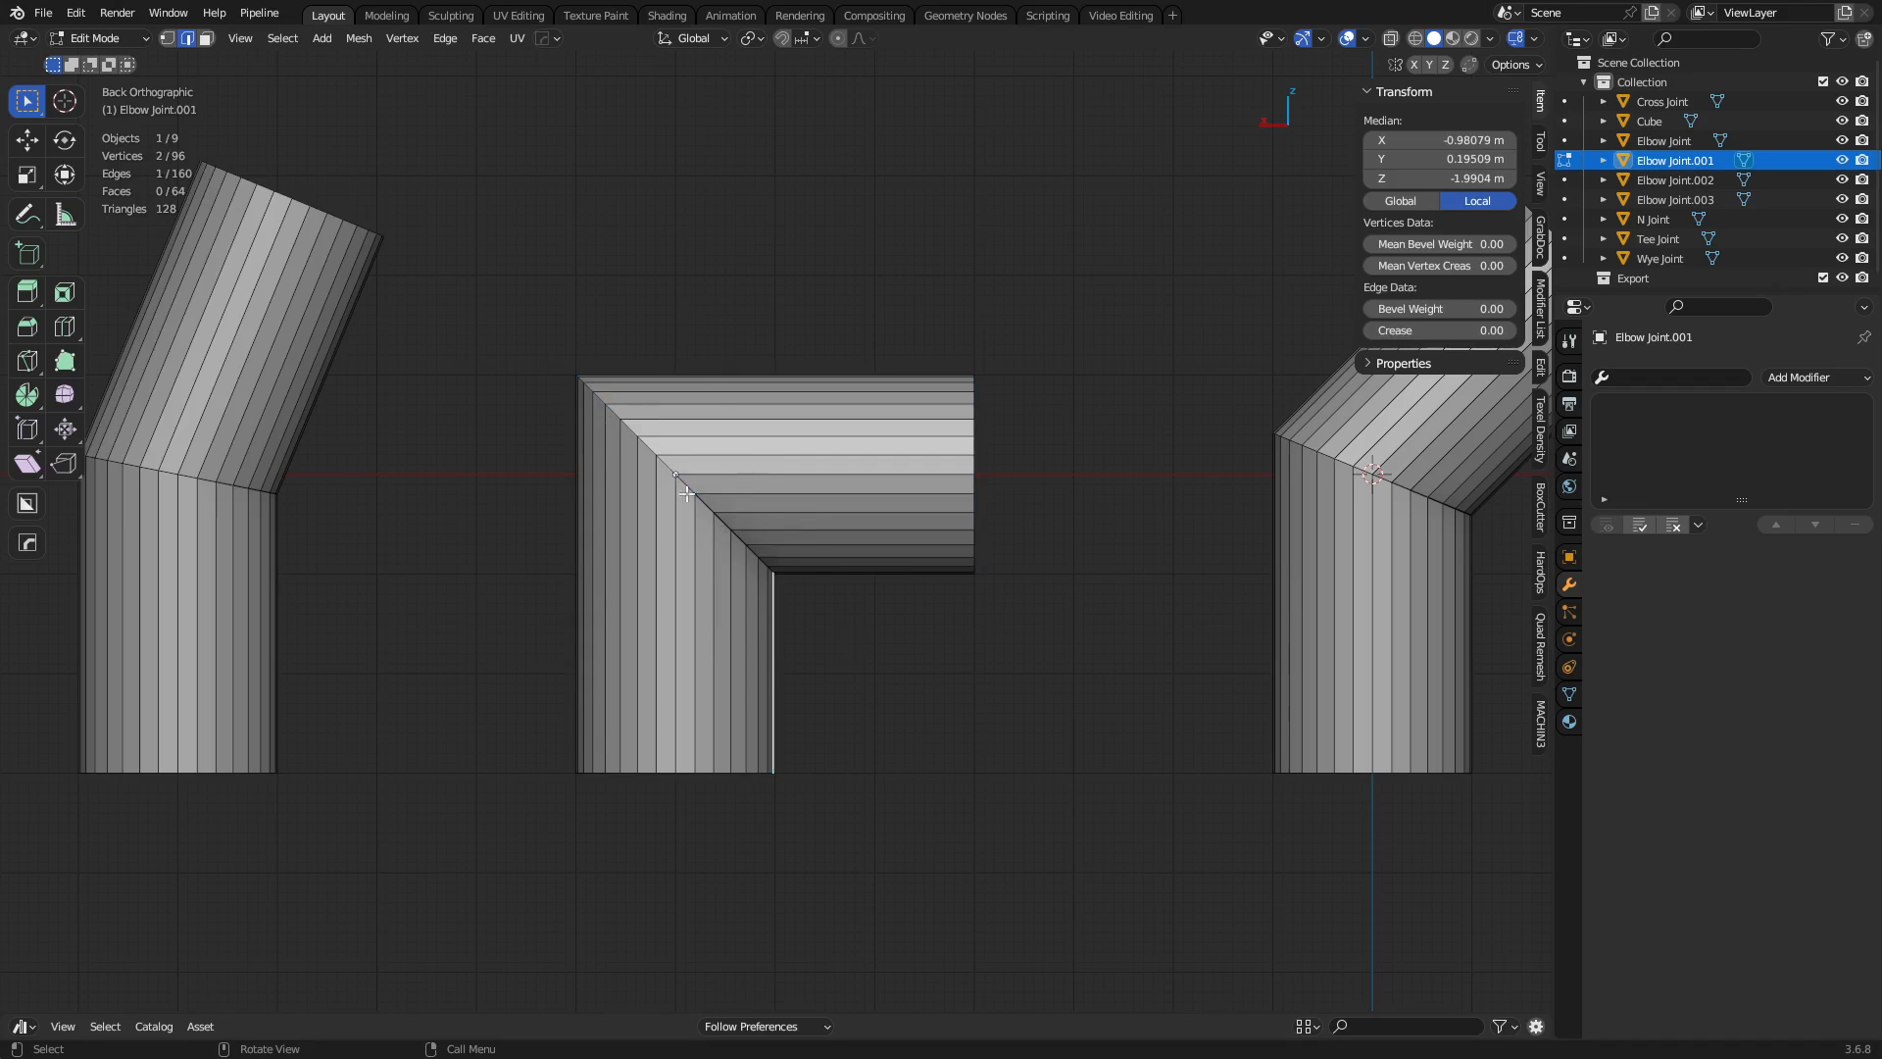
{"action": "key", "text": "ctrl+r"}
{"action": "left_click", "coordinate": [771, 667]}
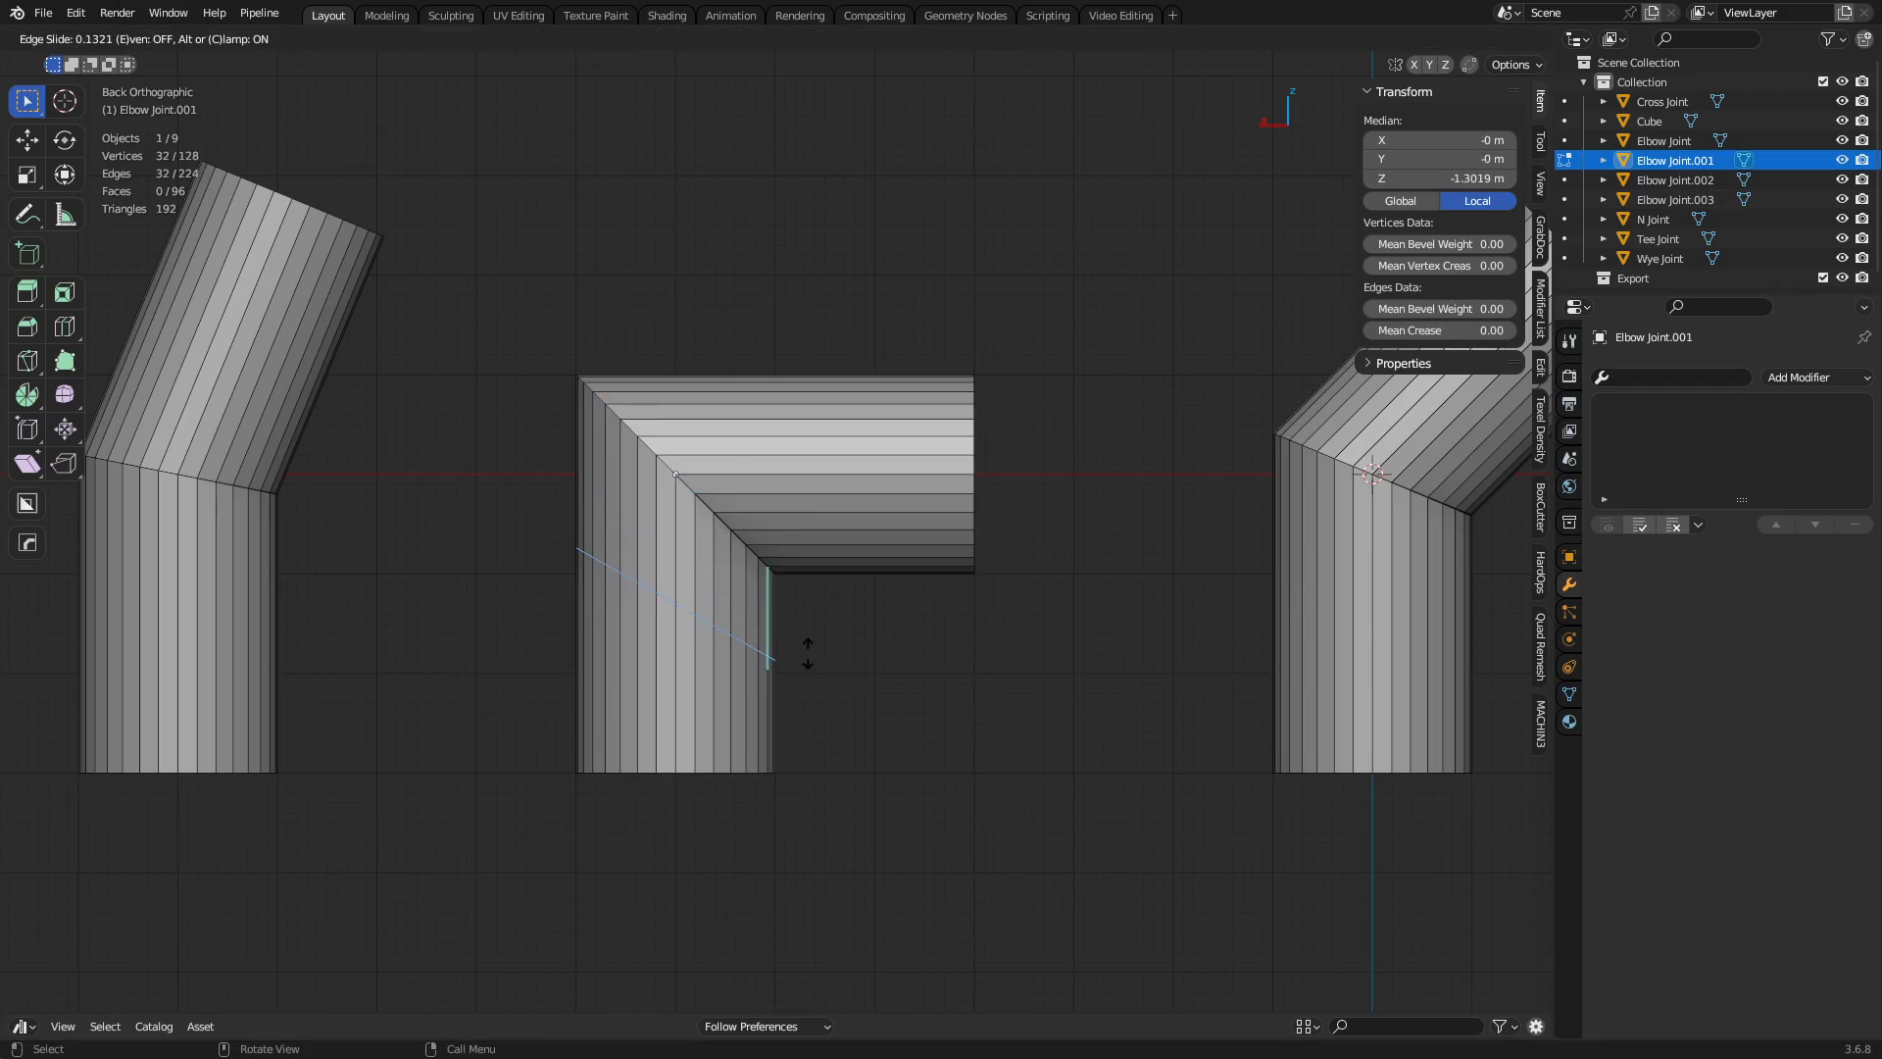
{"action": "key", "text": "e"}
{"action": "key", "text": "f"}
{"action": "key", "text": "ctrl"}
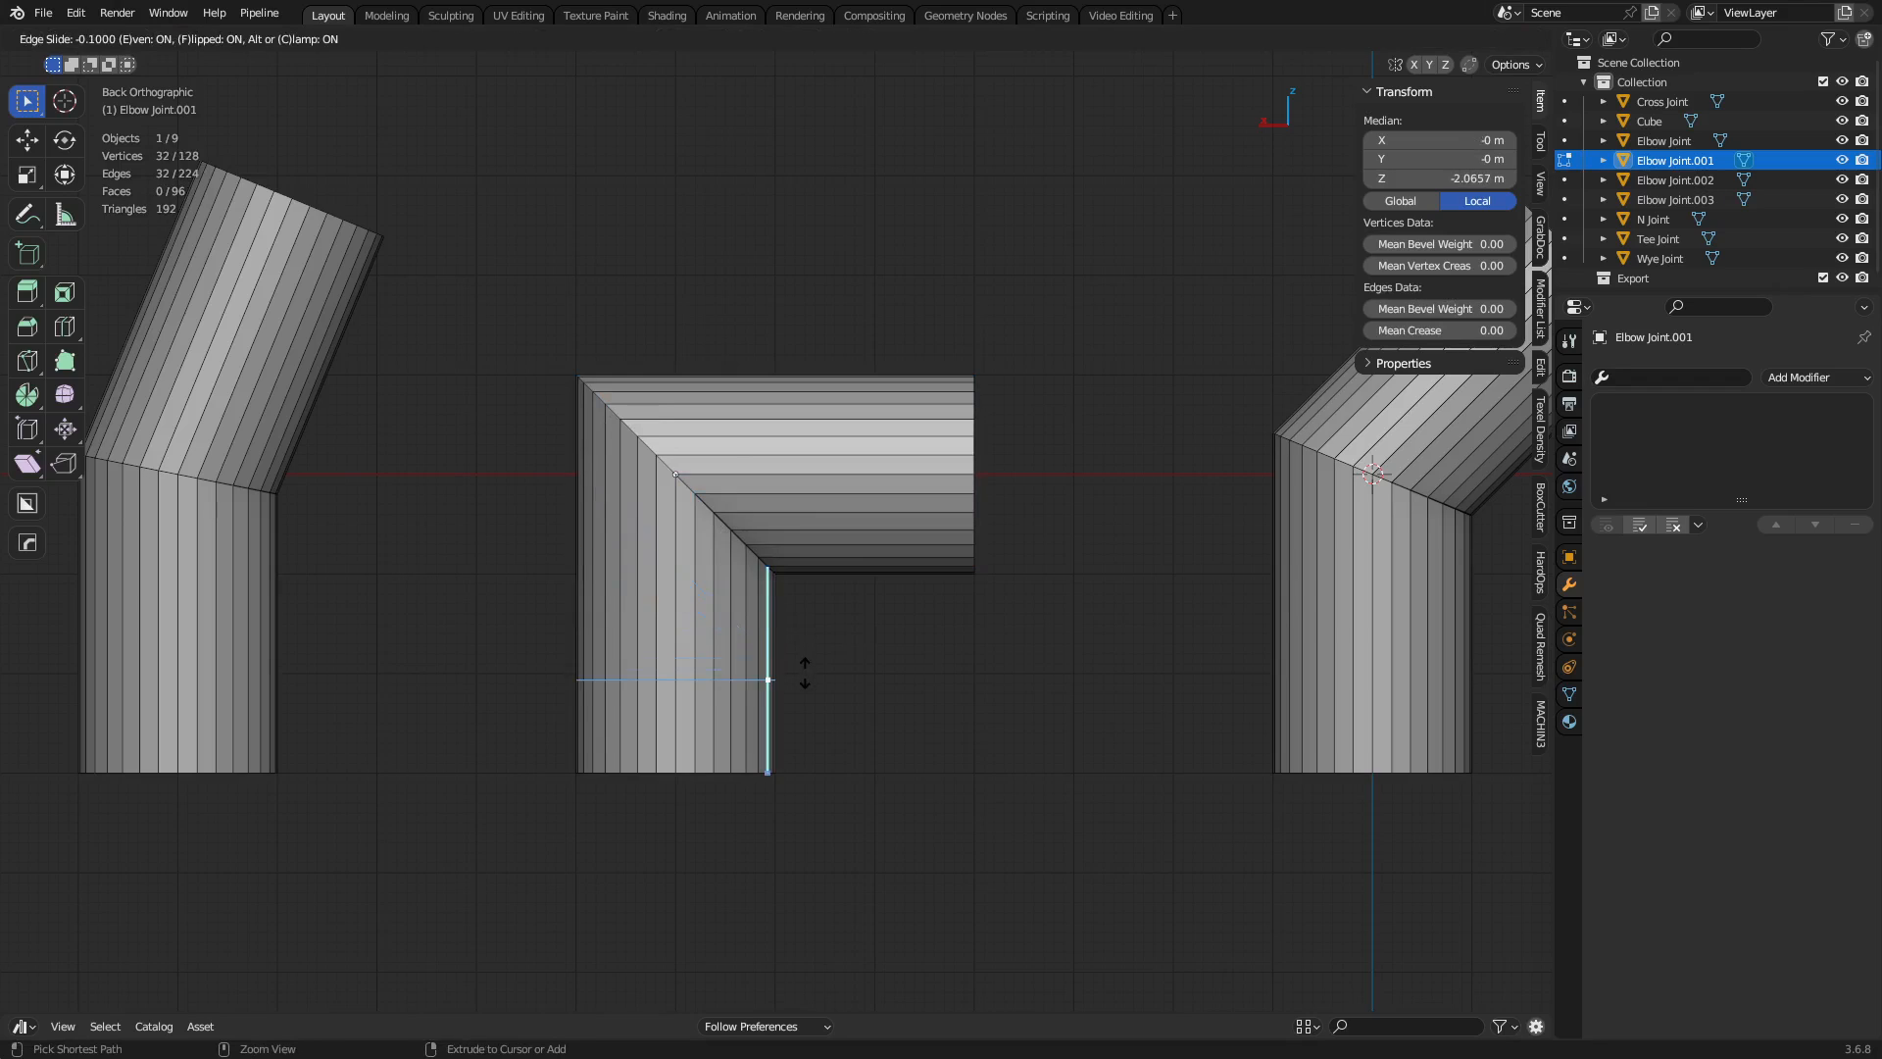
{"action": "left_click", "coordinate": [806, 668], "text": "ctrl"}
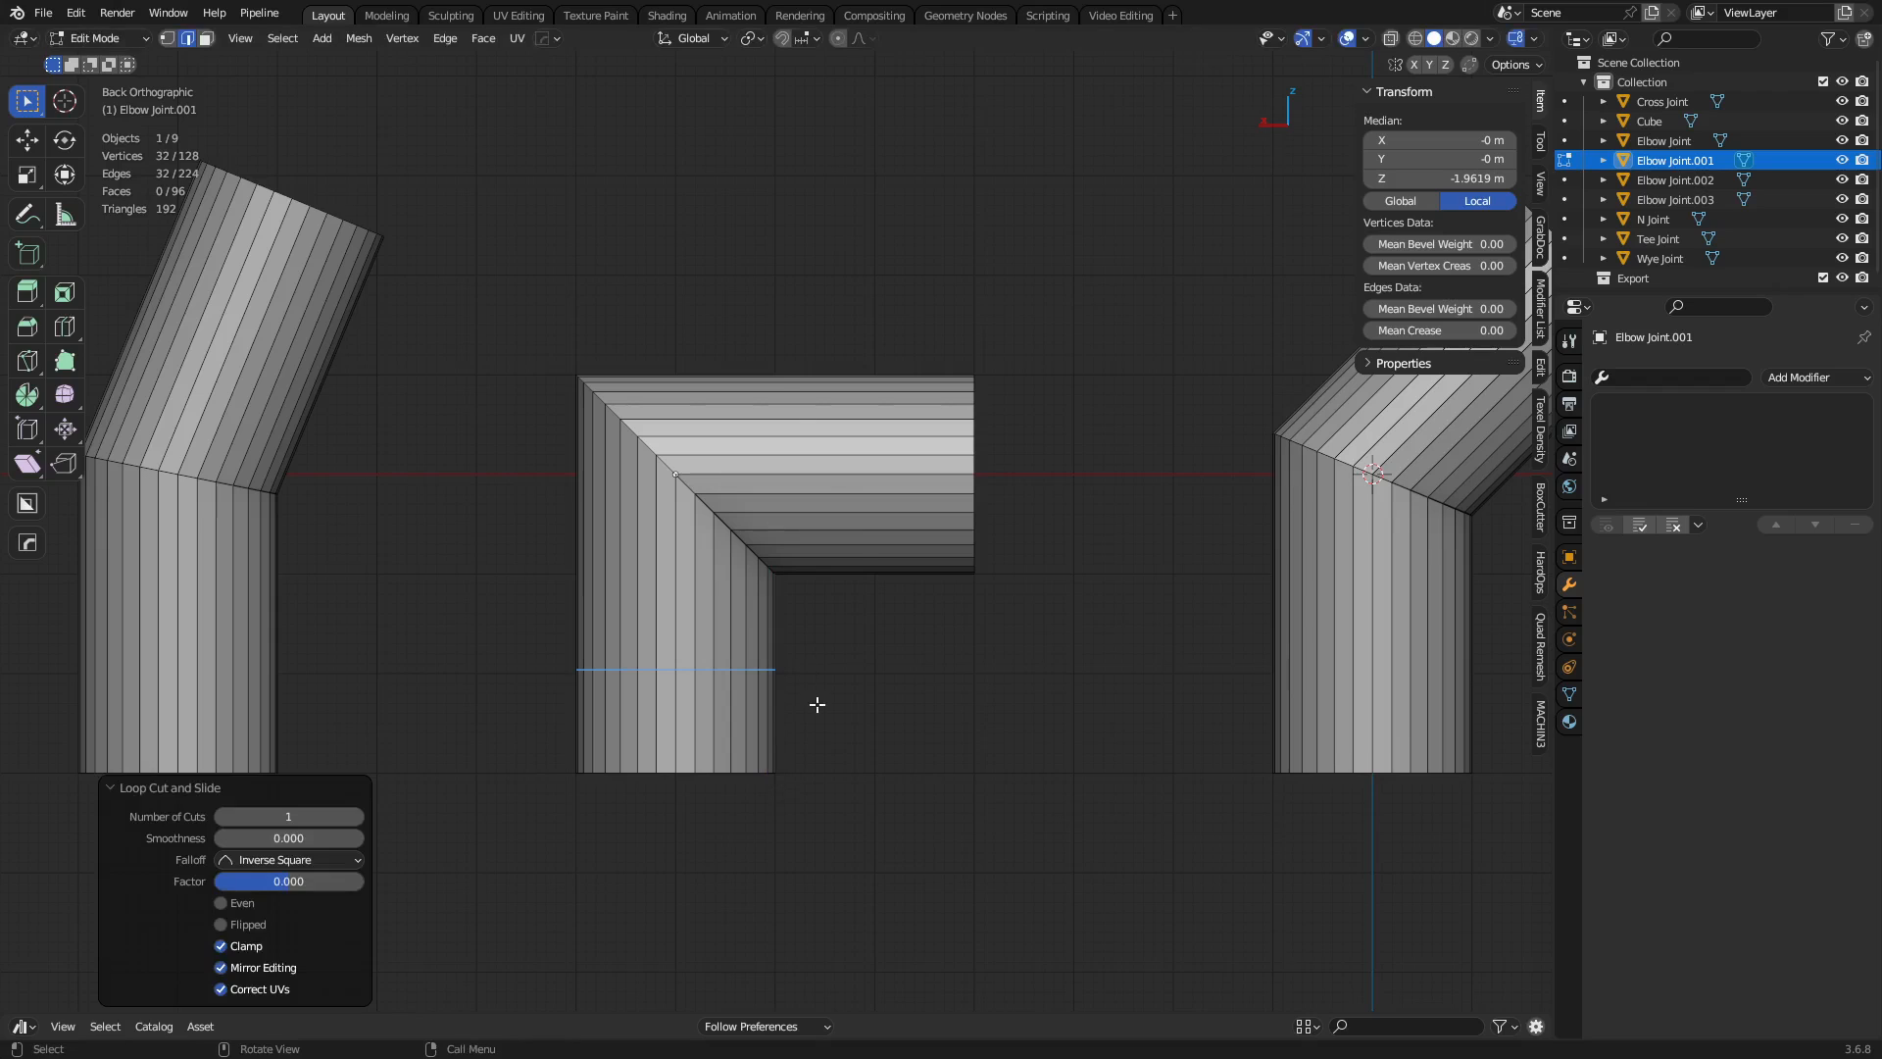
Add a straight edge loop around the elbow's horizontal arm, about 1.47 m from its open end.
{"action": "key", "text": "ctrl+r"}
{"action": "left_click", "coordinate": [840, 546]}
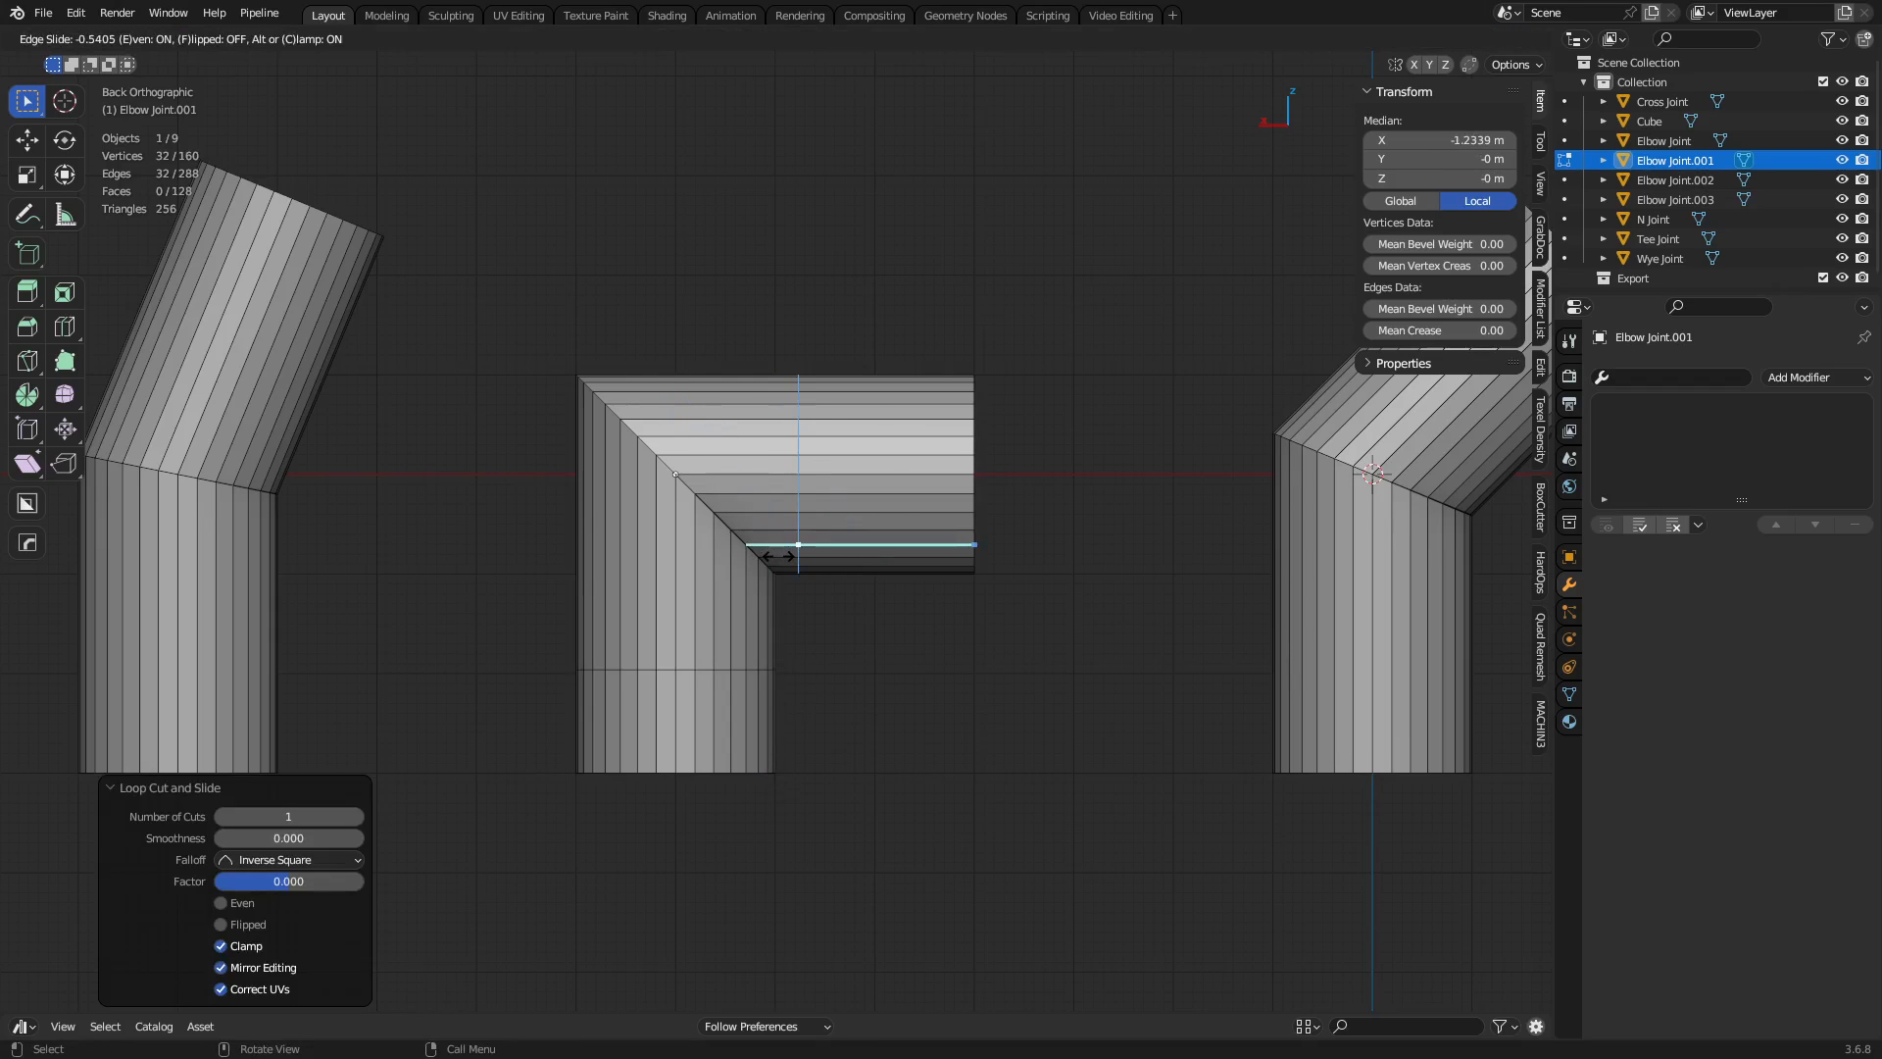
{"action": "left_click", "coordinate": [809, 559]}
Turn on the MeasureIt display and add a segment measure from the horizontal arm's edge loop to its open end.
{"action": "key", "text": "1"}
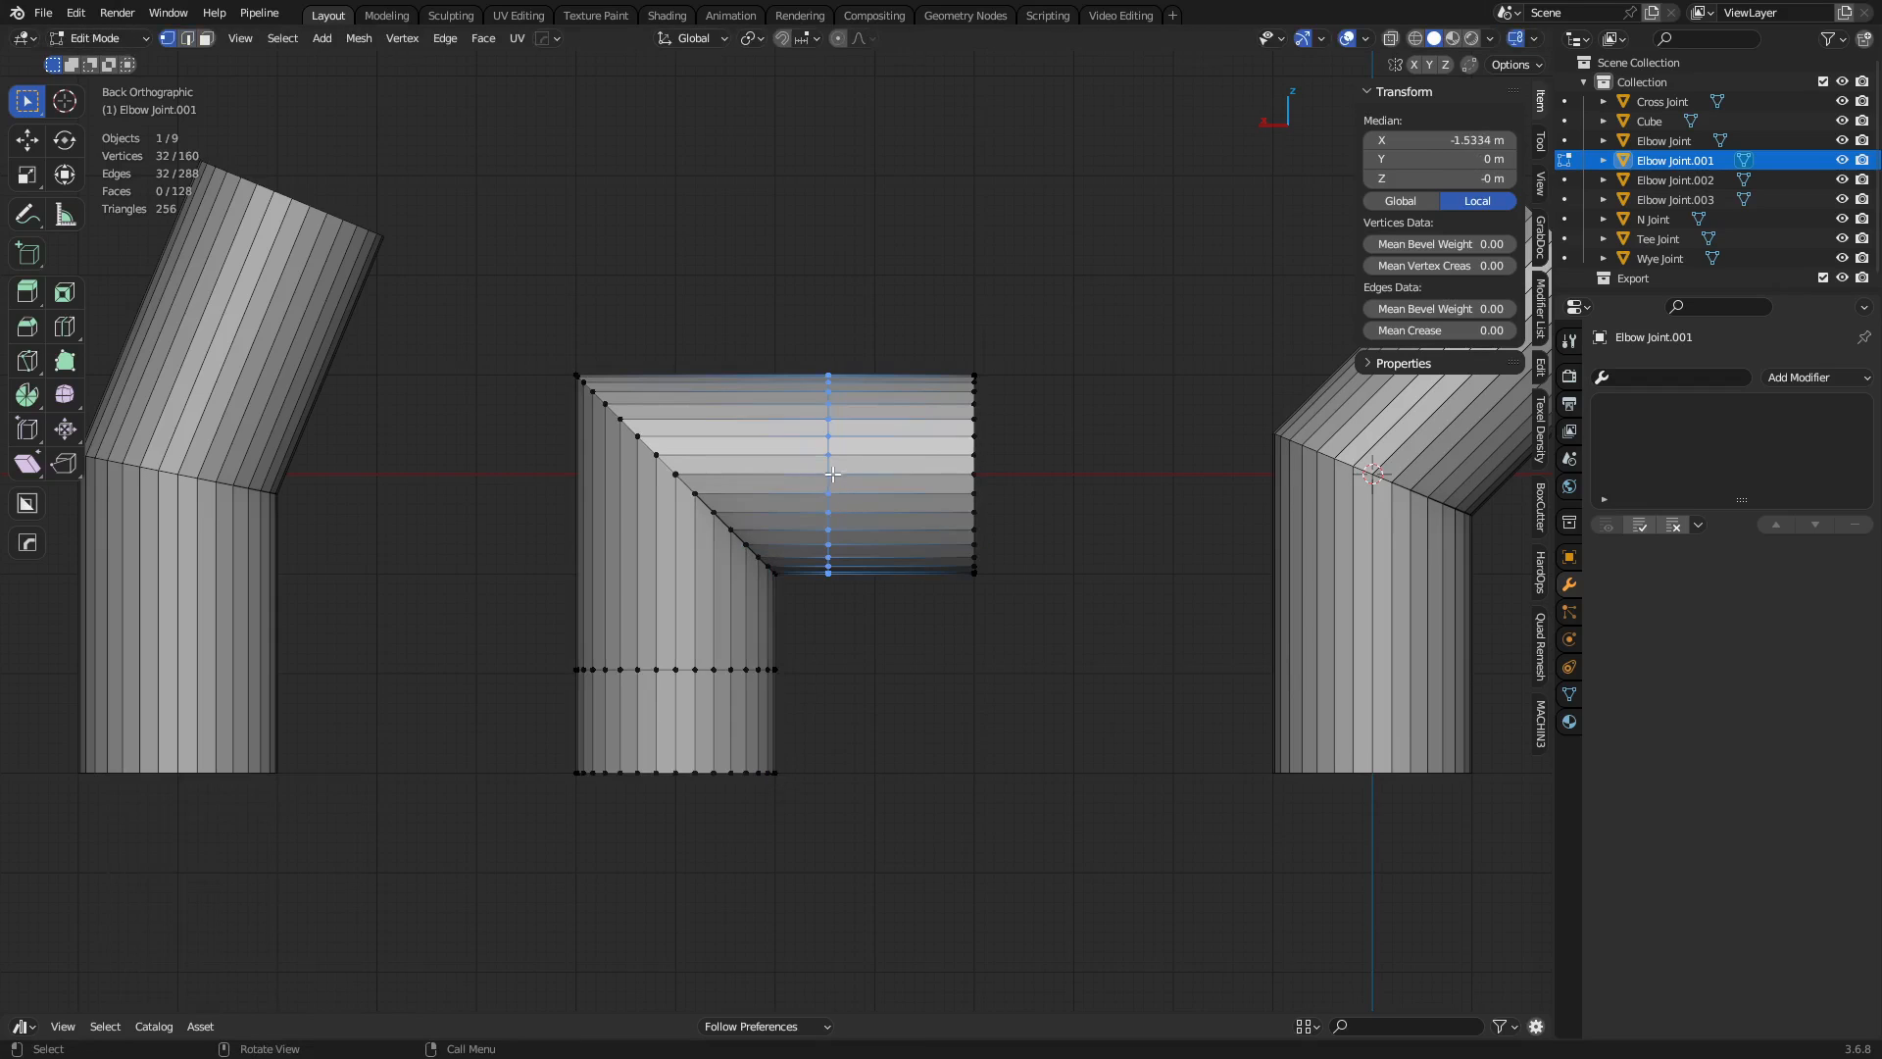
{"action": "left_click", "coordinate": [829, 456]}
{"action": "left_click", "coordinate": [993, 461], "text": "shift"}
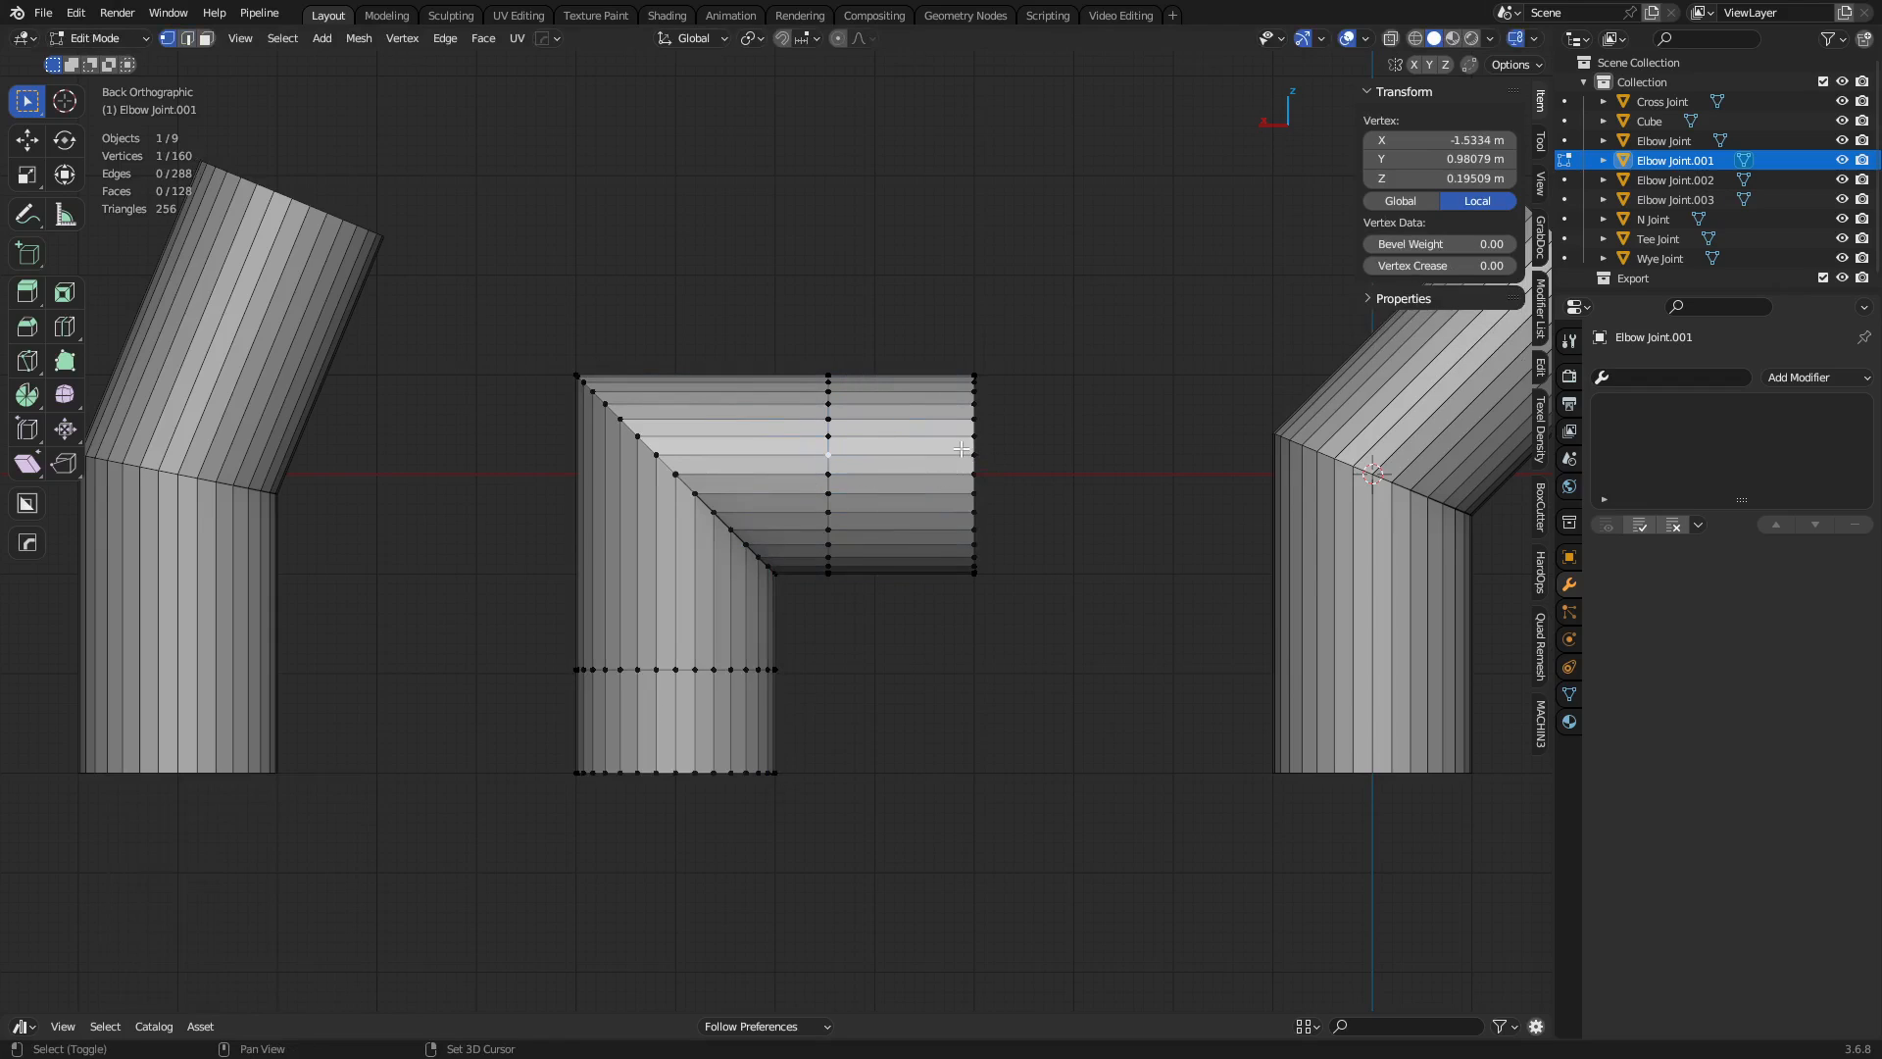
{"action": "left_click", "coordinate": [1542, 192]}
{"action": "left_click", "coordinate": [1459, 650]}
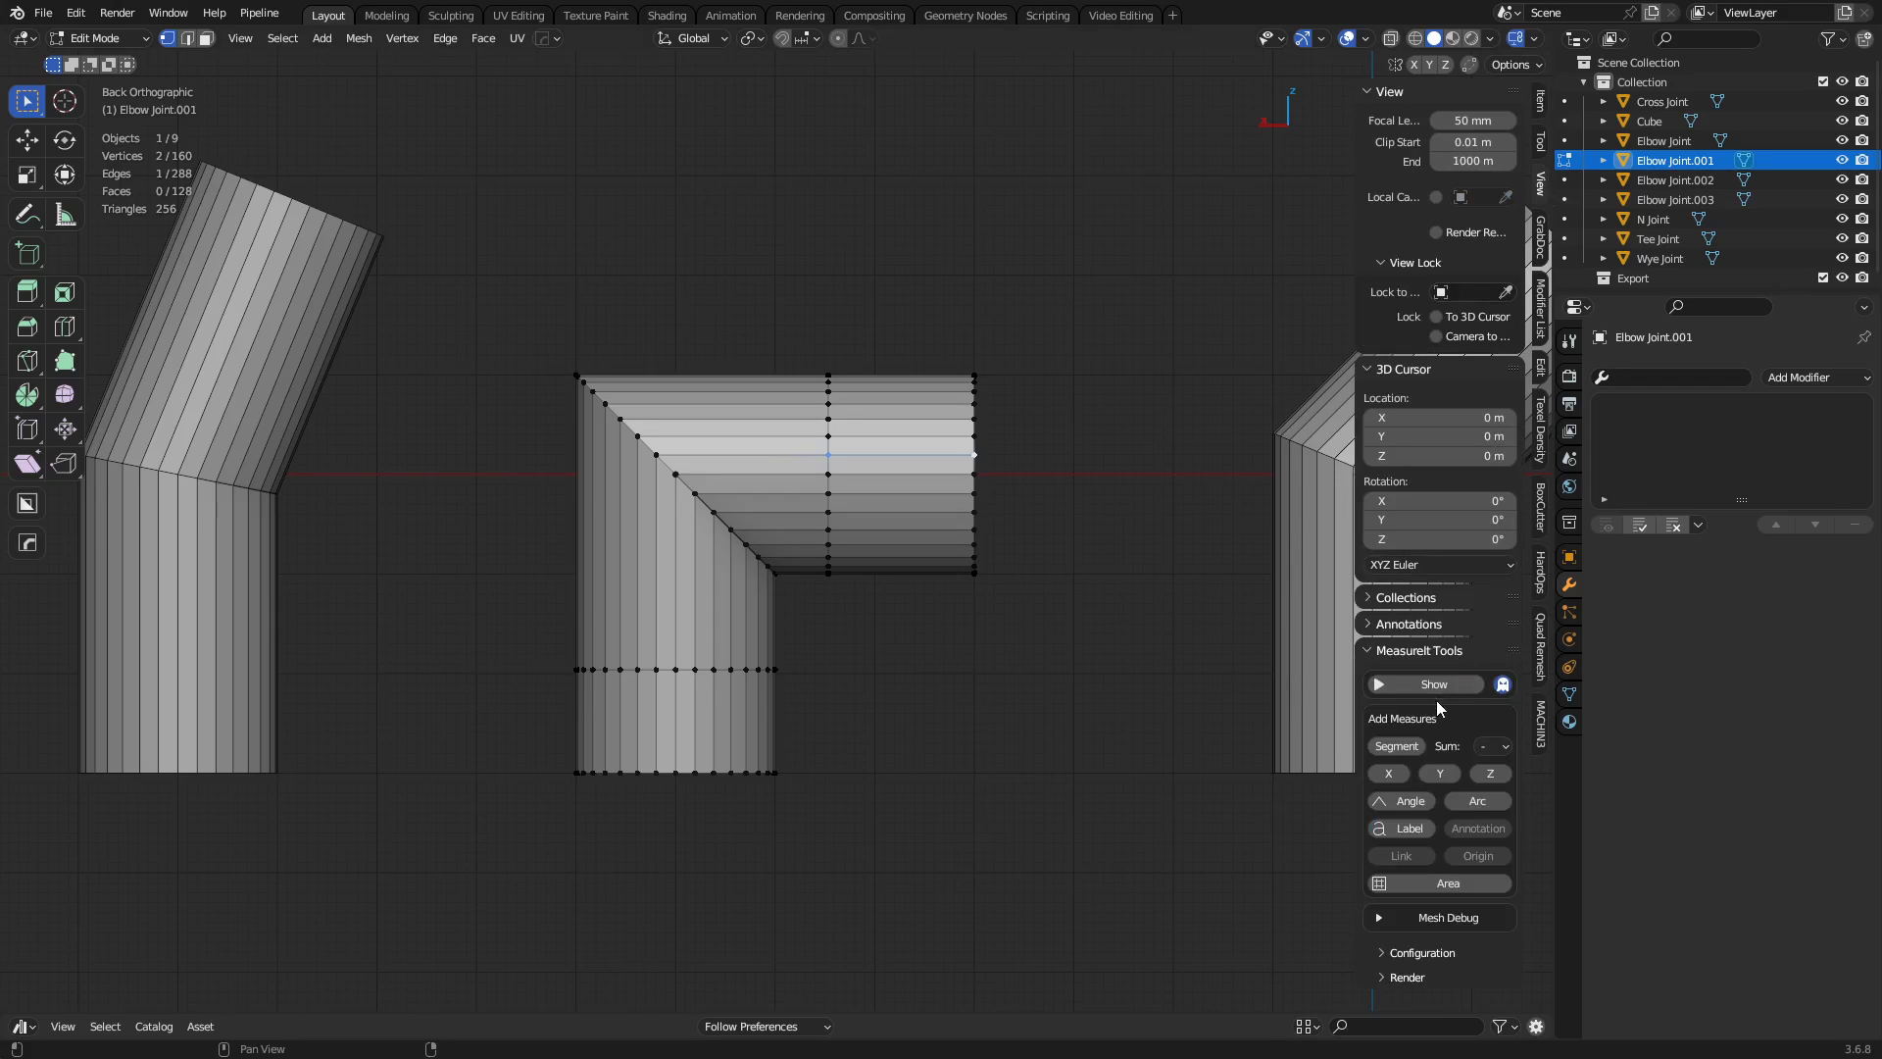
{"action": "left_click", "coordinate": [1432, 686]}
{"action": "left_click", "coordinate": [1396, 746]}
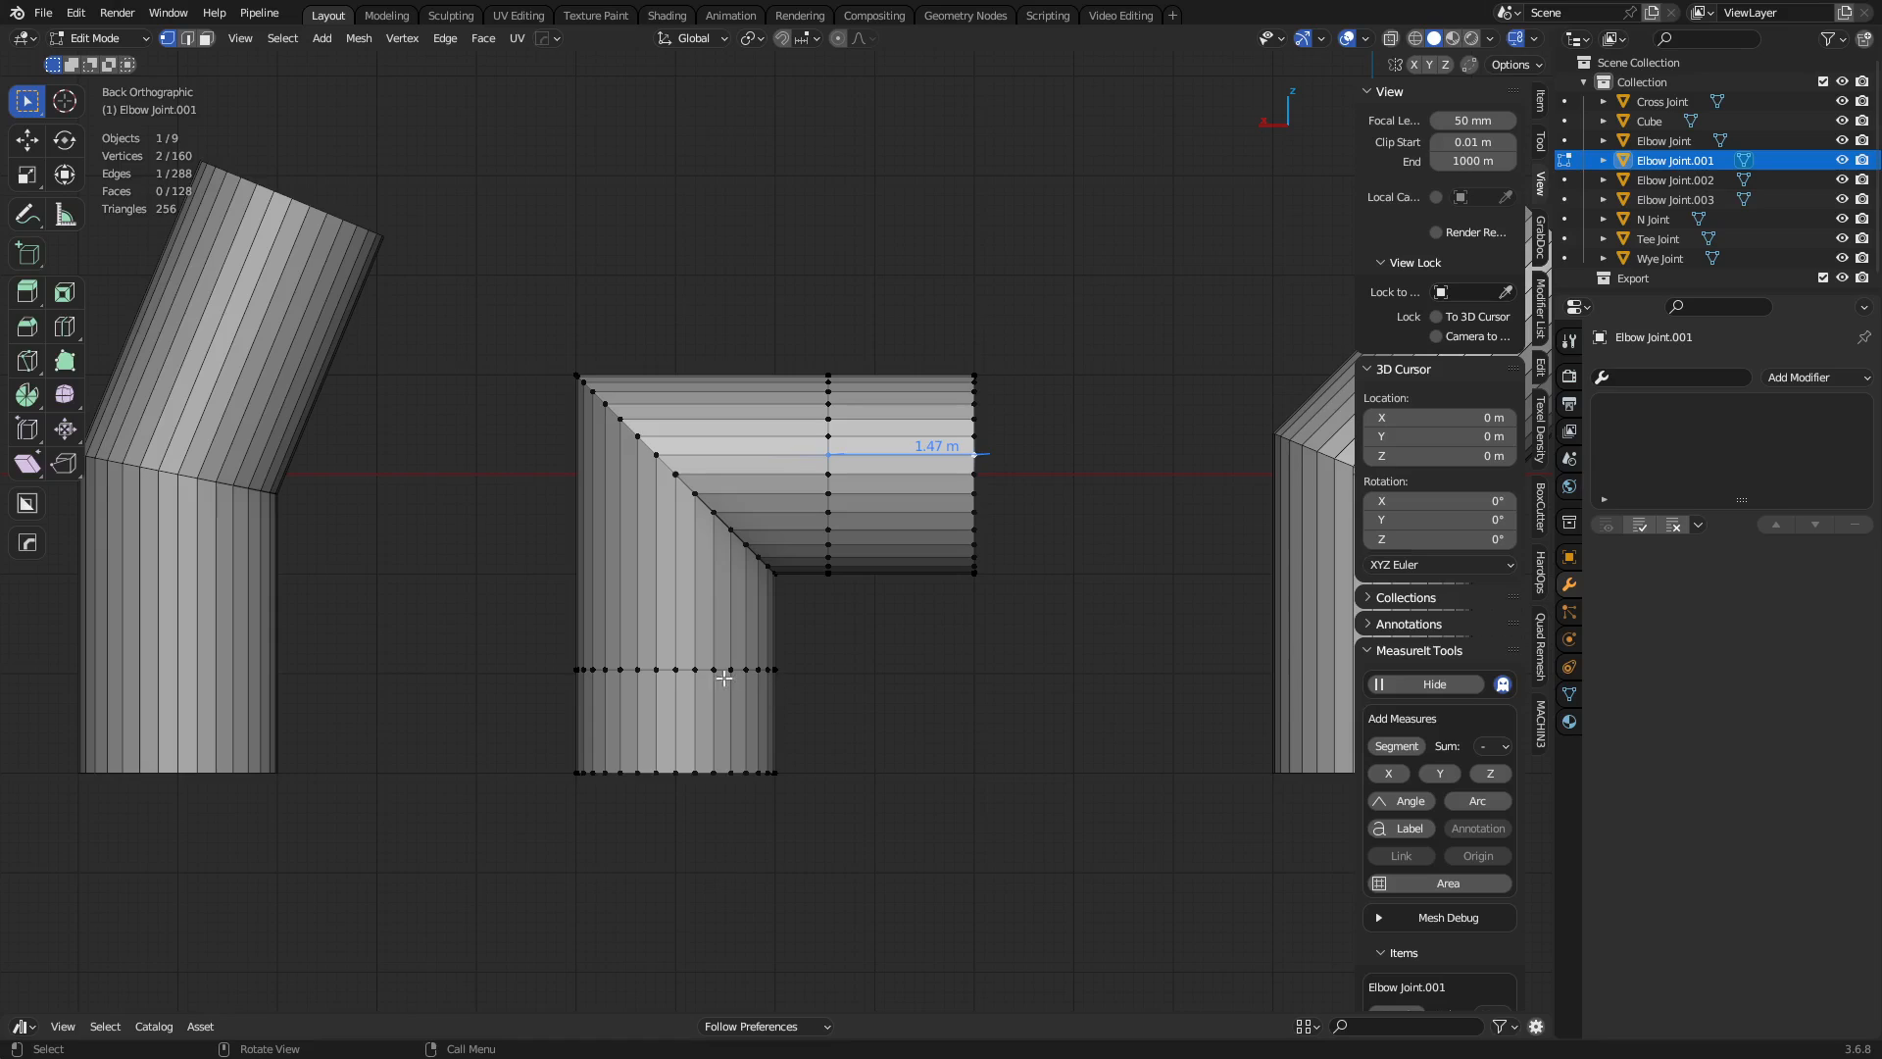
Add a segment measure from the vertical arm's edge loop down to its open end.
{"action": "left_click", "coordinate": [675, 669]}
{"action": "left_click", "coordinate": [676, 774], "text": "shift"}
{"action": "left_click", "coordinate": [1410, 753]}
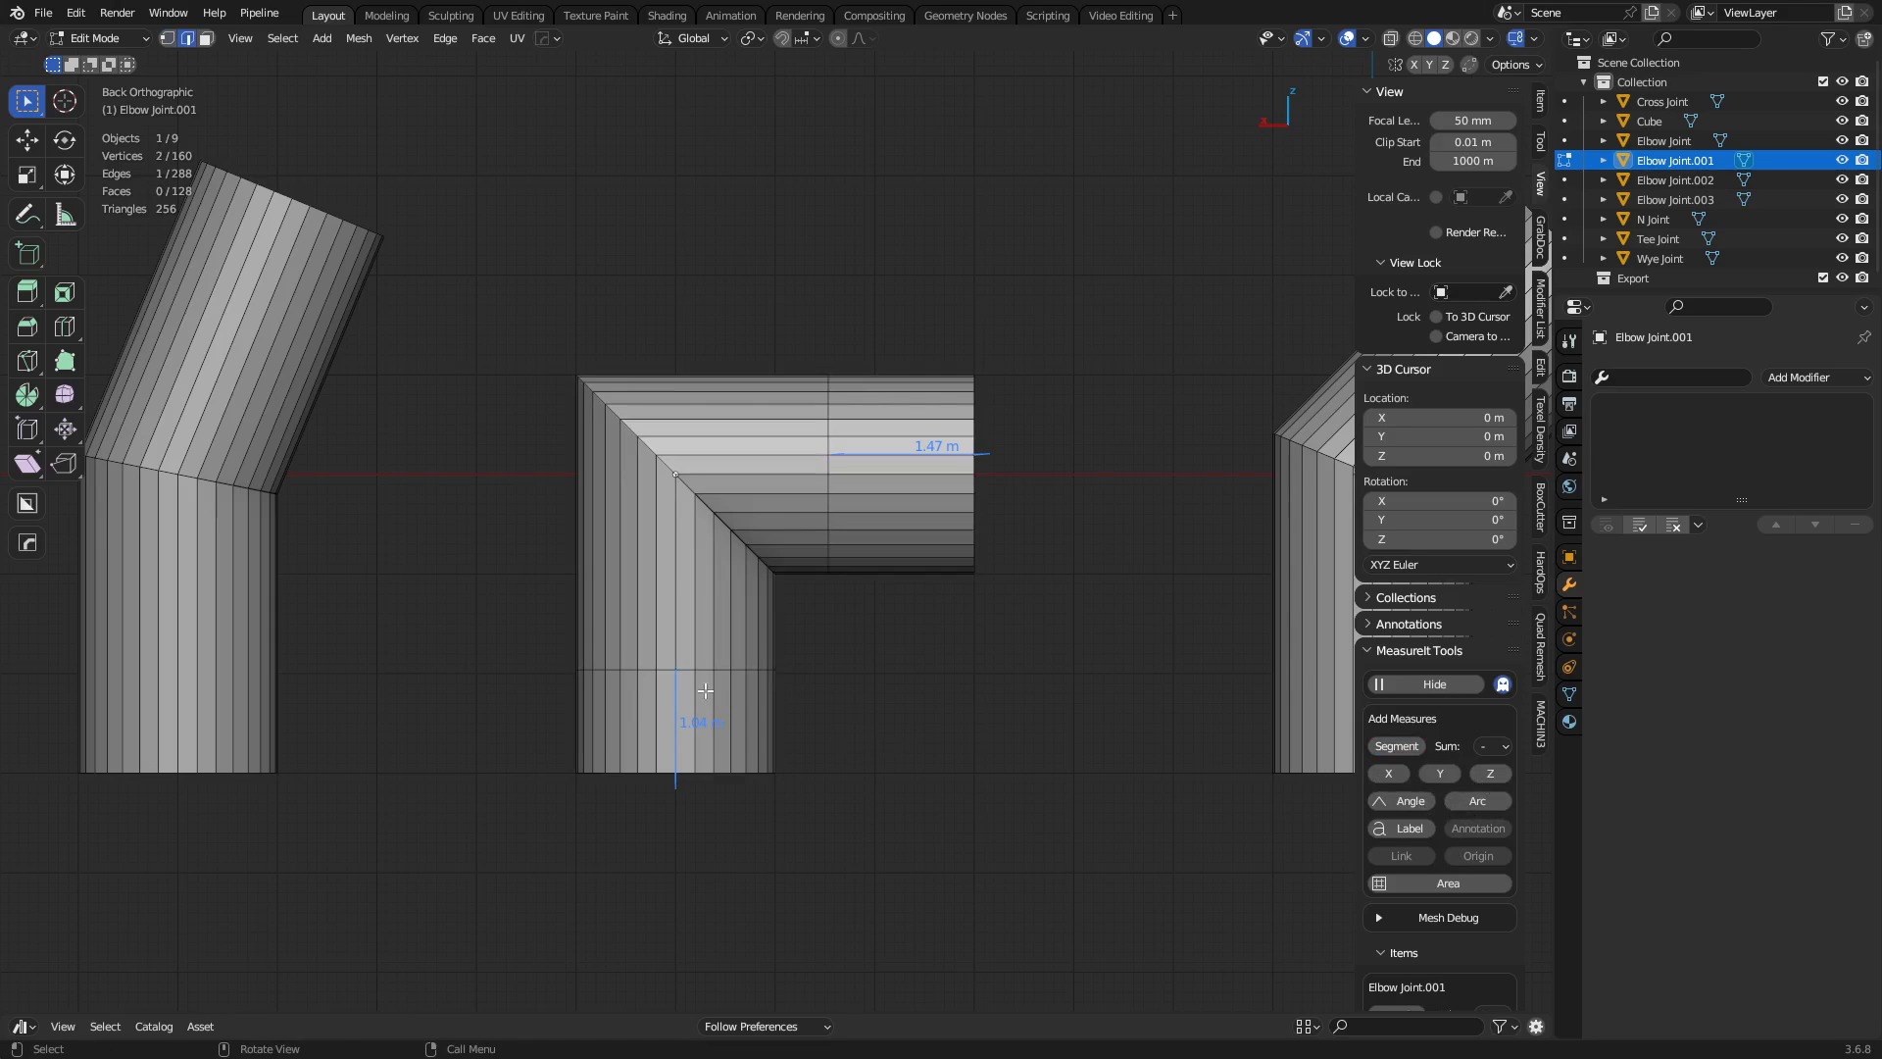
Select the vertical arm's edge loop and move it up about 0.66 m along Z, to 1.70 m from the open end.
{"action": "double_click", "coordinate": [675, 695]}
{"action": "key", "text": "a"}
{"action": "key", "text": "a"}
{"action": "left_click", "coordinate": [692, 670], "text": "alt"}
{"action": "key", "text": "g"}
{"action": "key", "text": "z"}
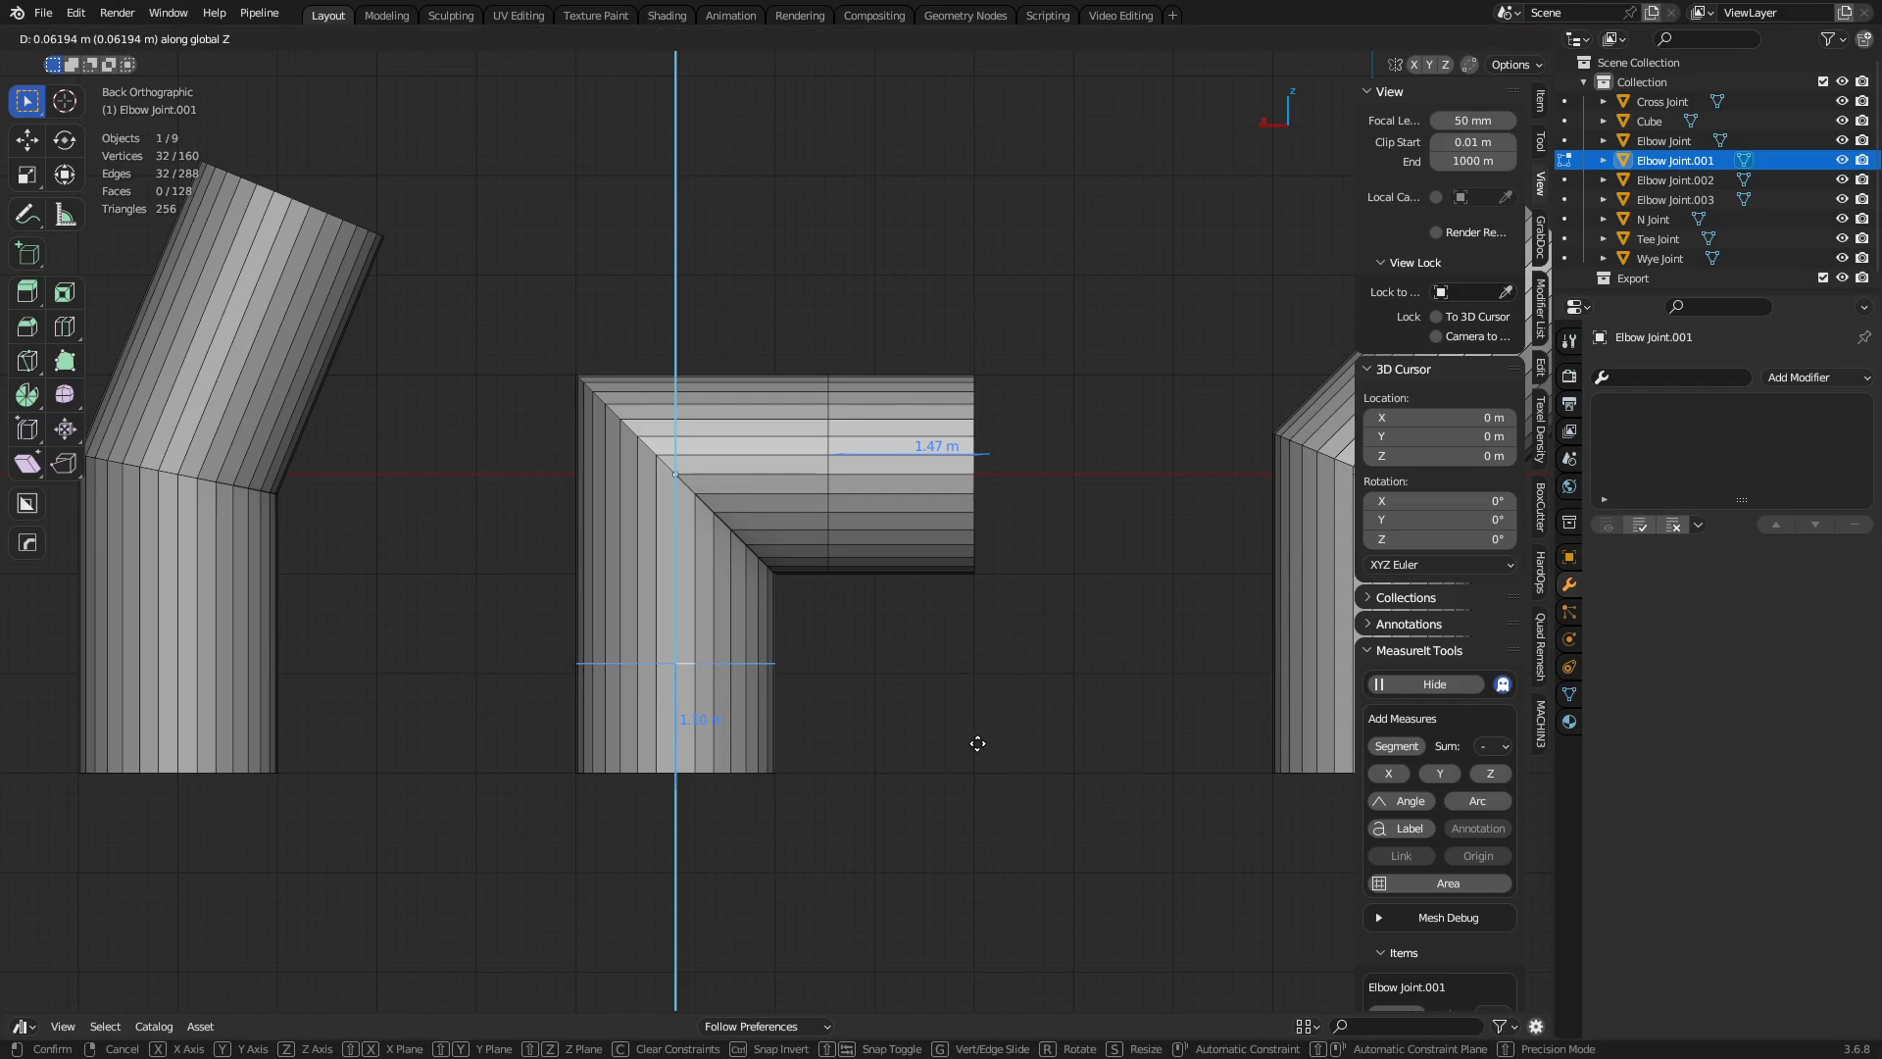
{"action": "left_click", "coordinate": [986, 686]}
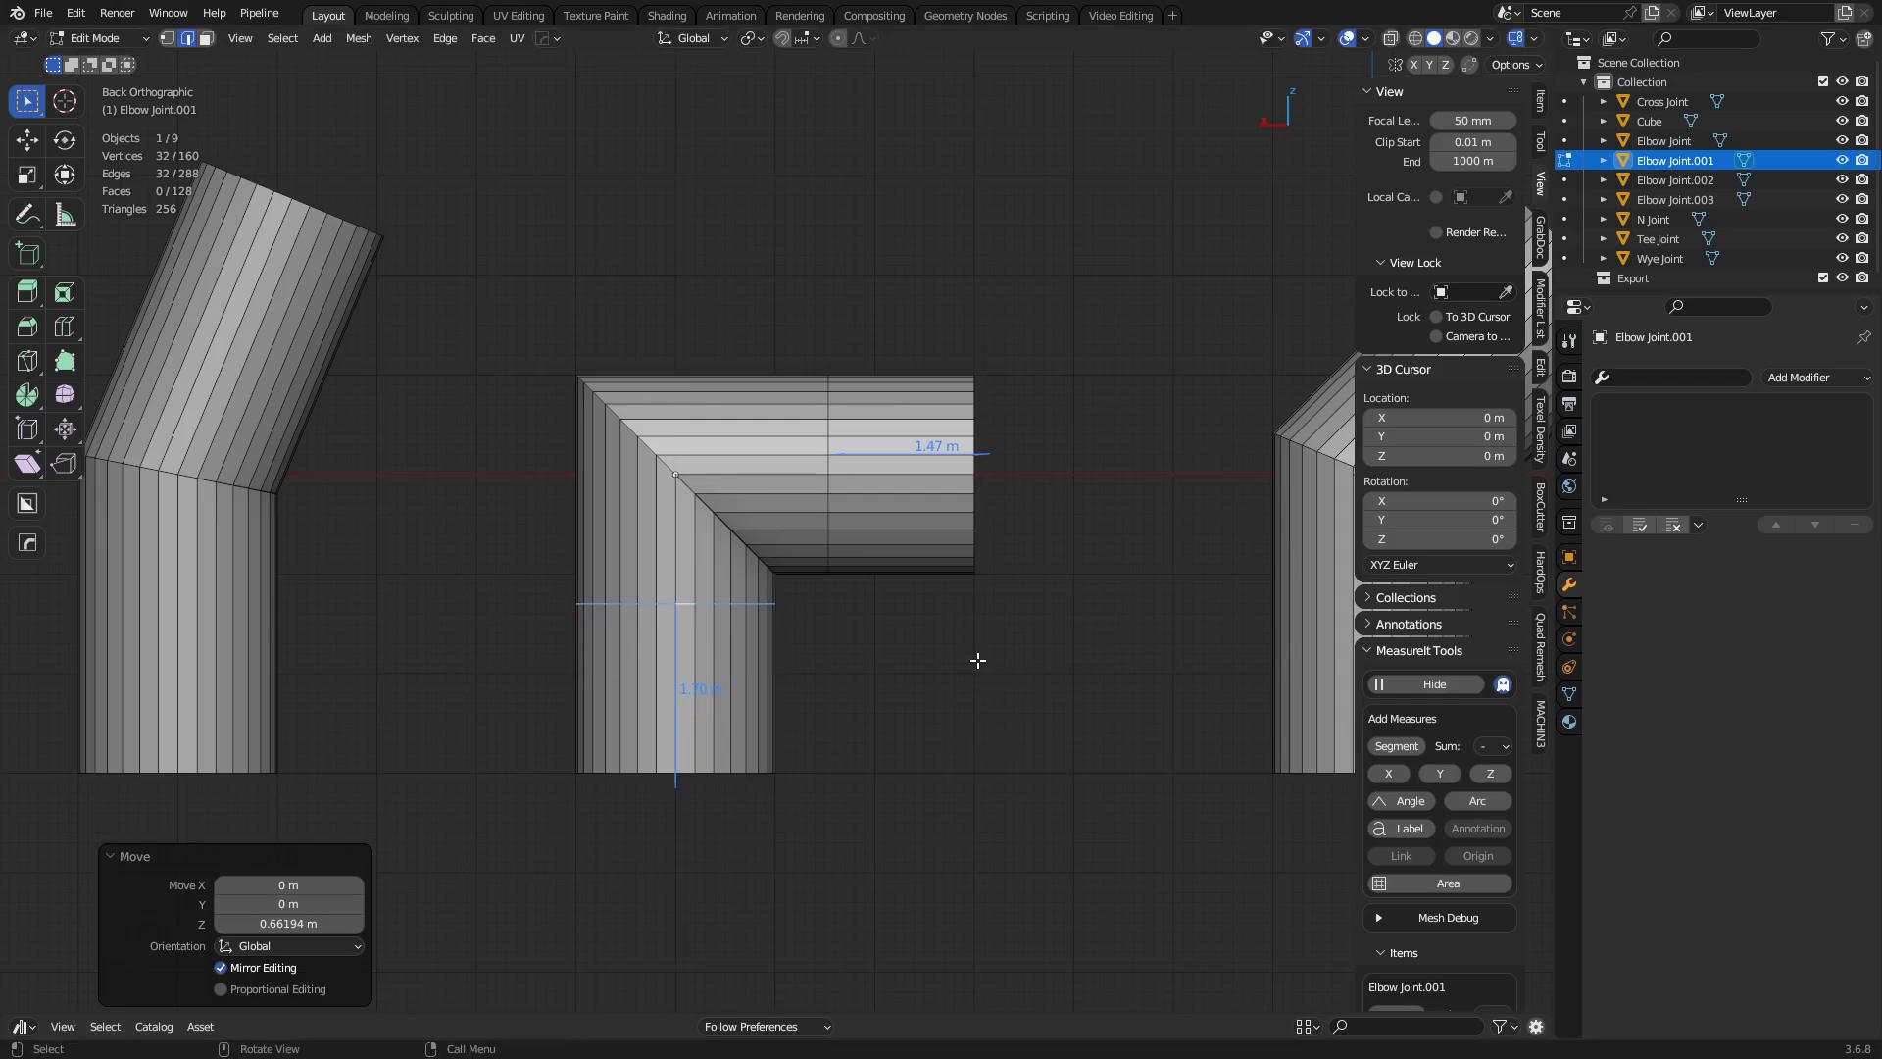
Move the horizontal arm's edge loop about 0.23 m along X, to 1.70 m from the open end.
{"action": "left_click", "coordinate": [829, 510], "text": "alt"}
{"action": "key", "text": "g"}
{"action": "key", "text": "x"}
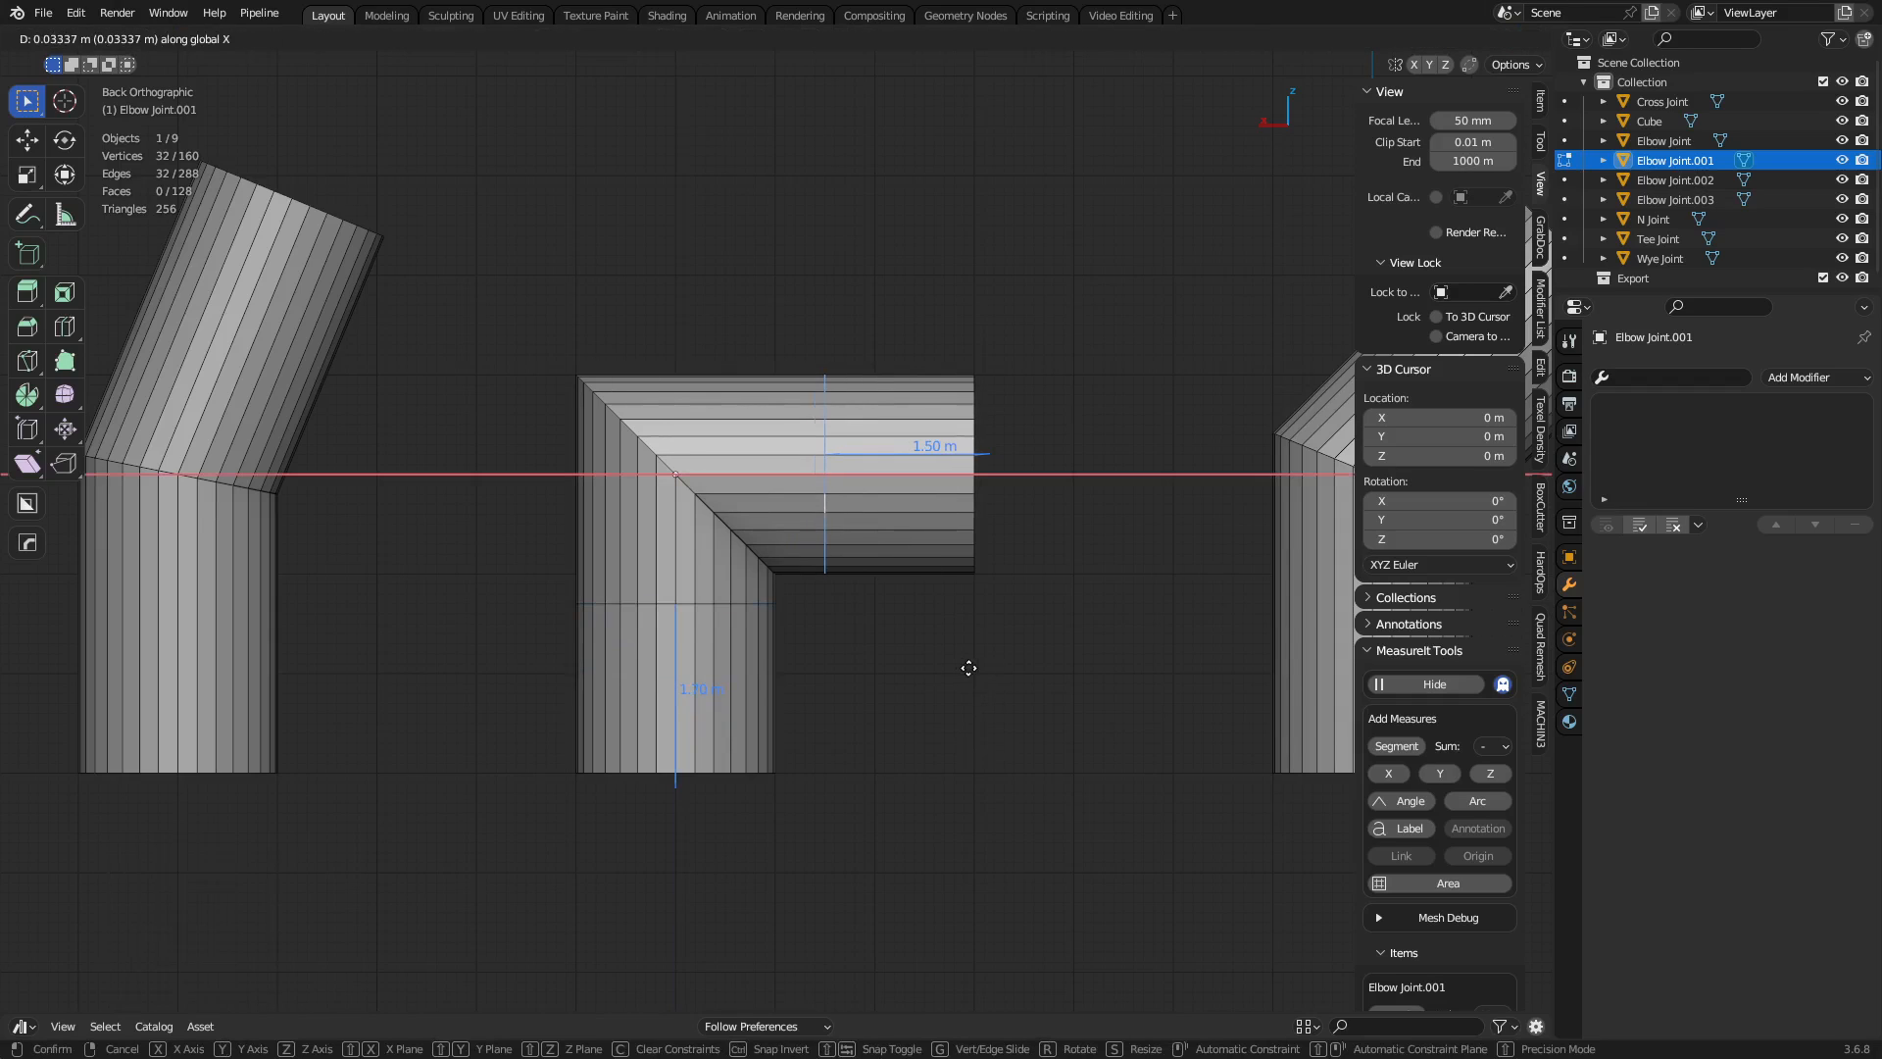
{"action": "left_click", "coordinate": [960, 666]}
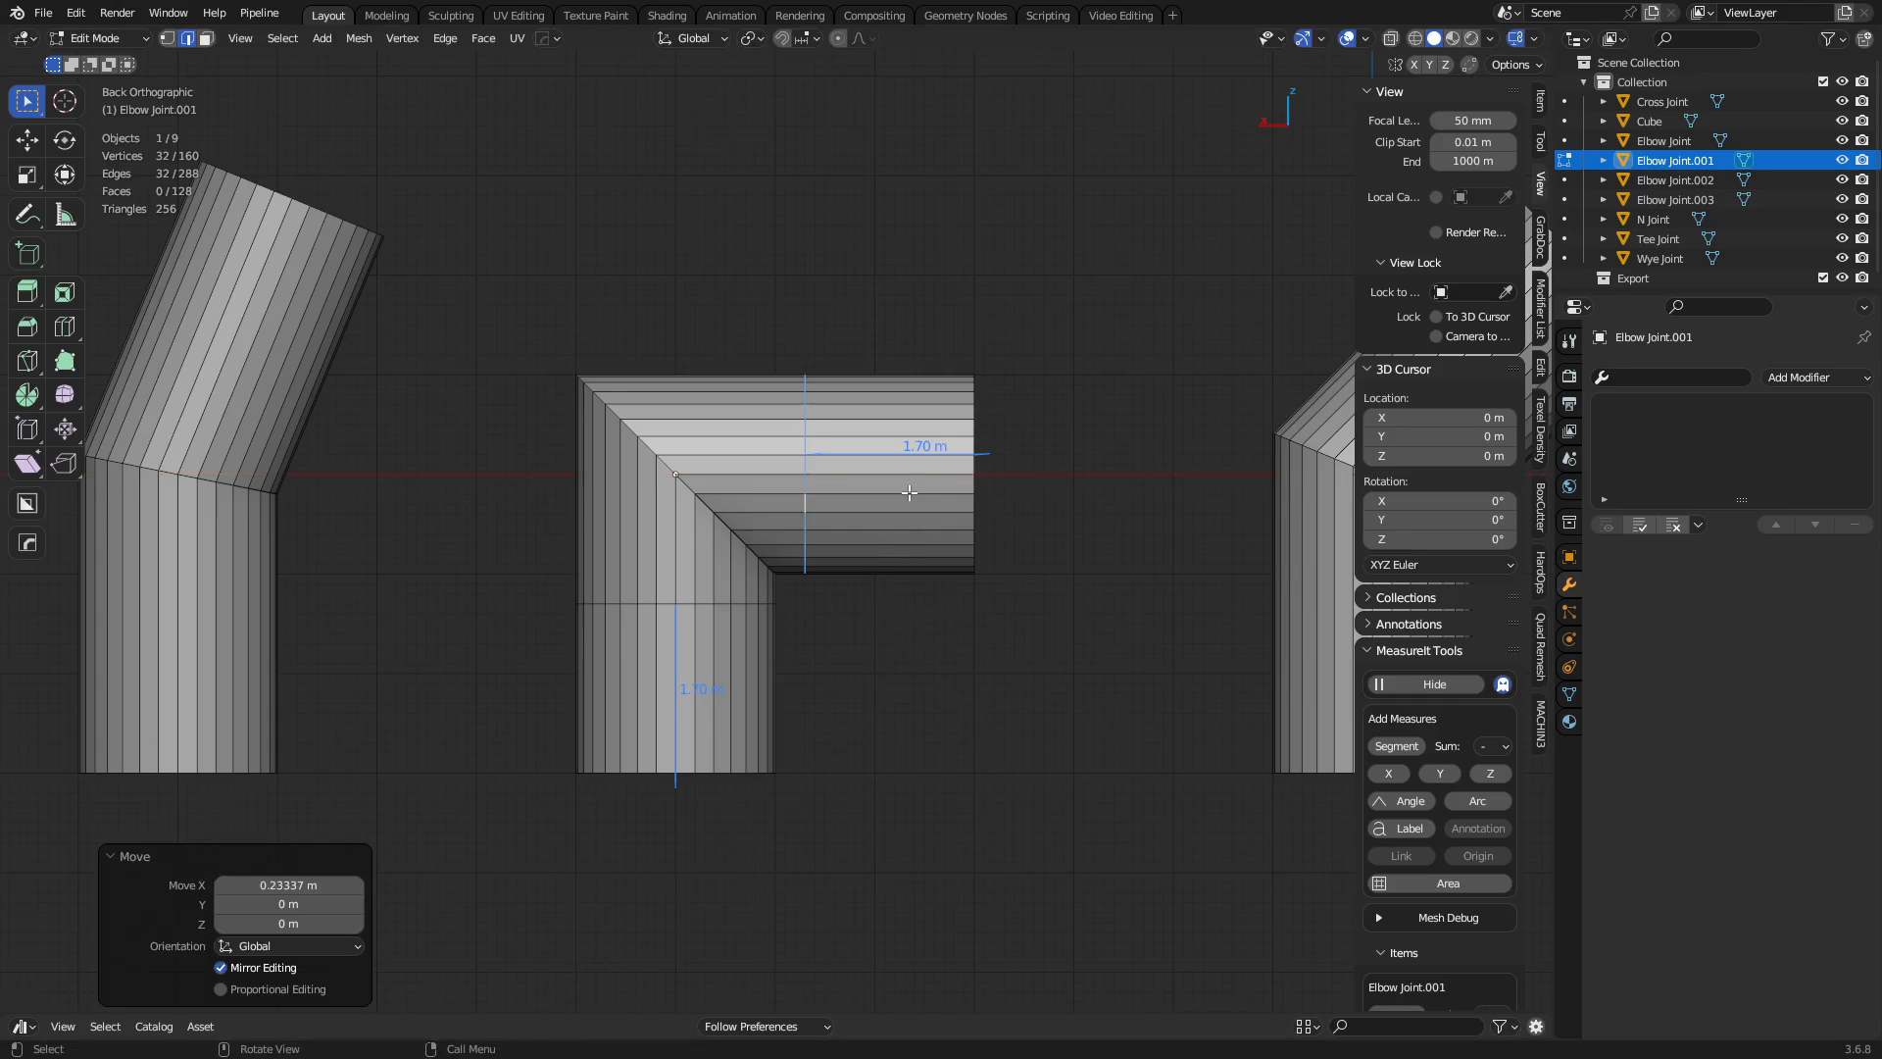
Bevel the elbow's diagonal corner loop using the Percent width type at 100% with 6 segments.
{"action": "left_click", "coordinate": [700, 496], "text": "alt"}
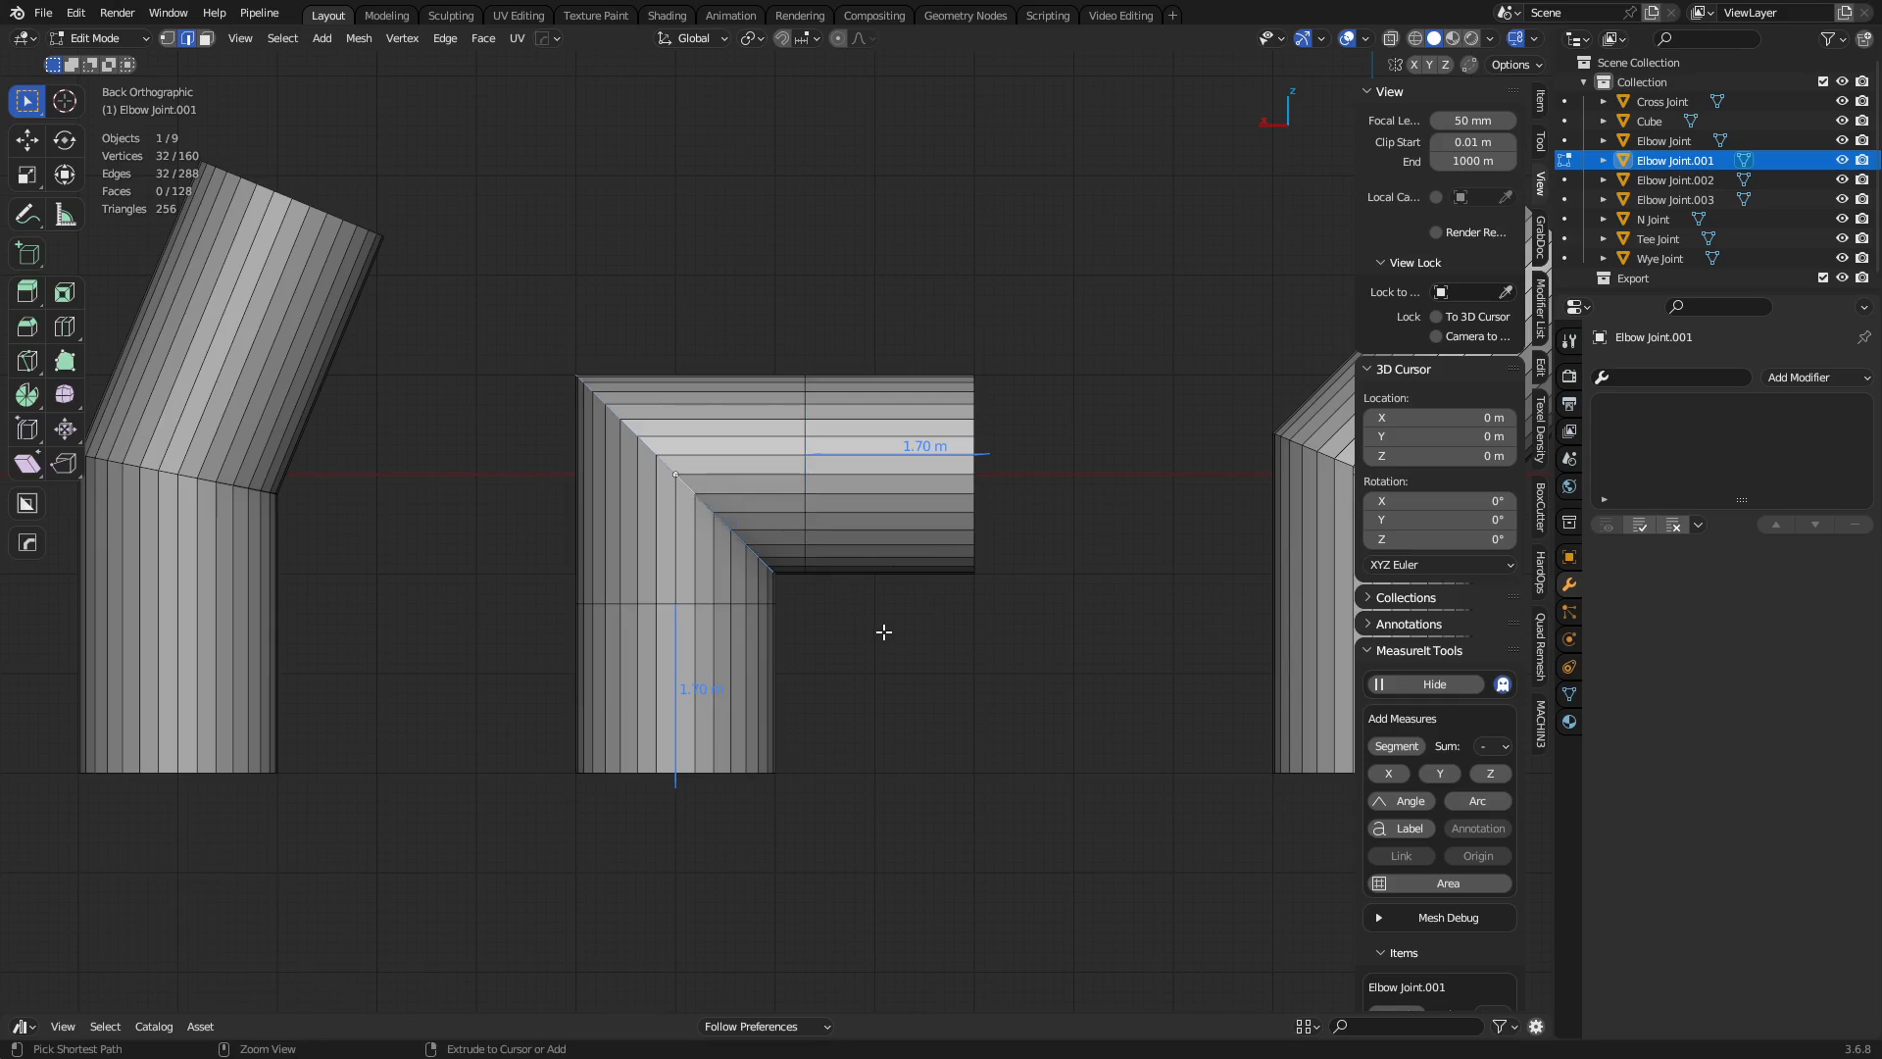
{"action": "key", "text": "ctrl+b"}
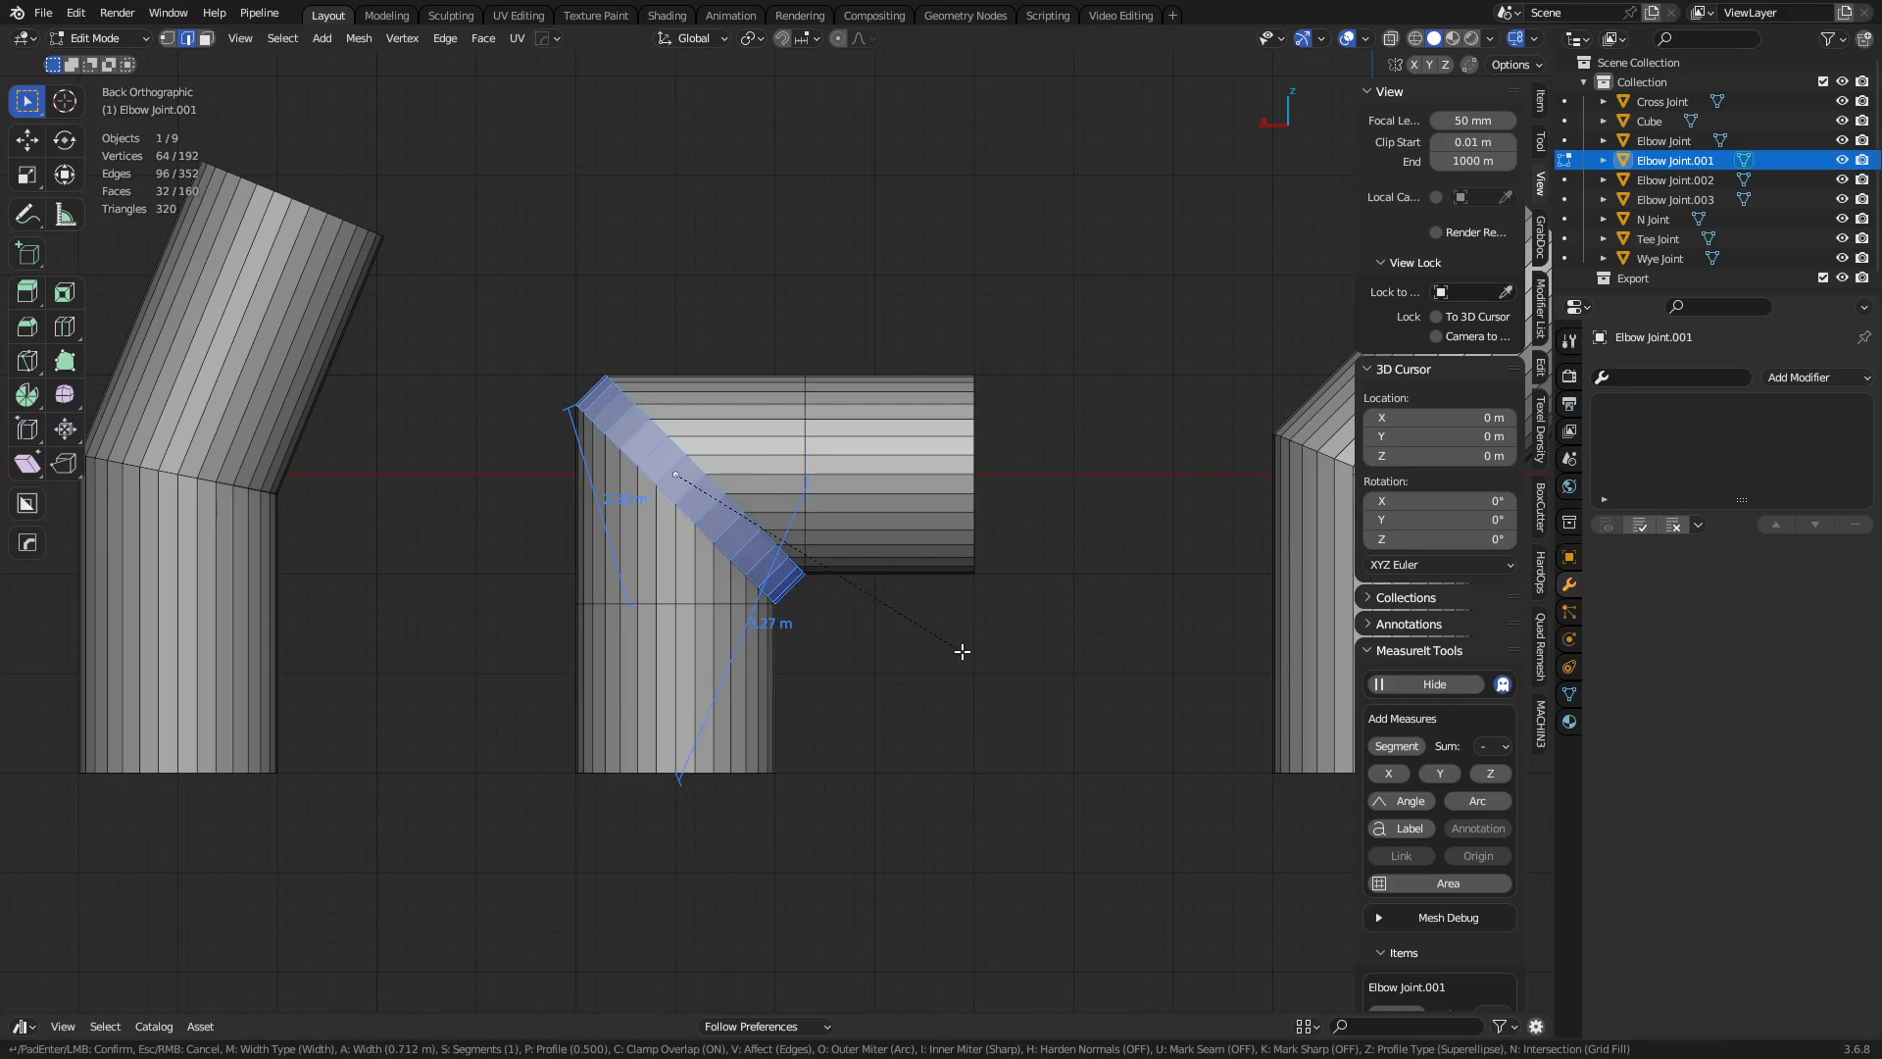
{"action": "key", "text": "m"}
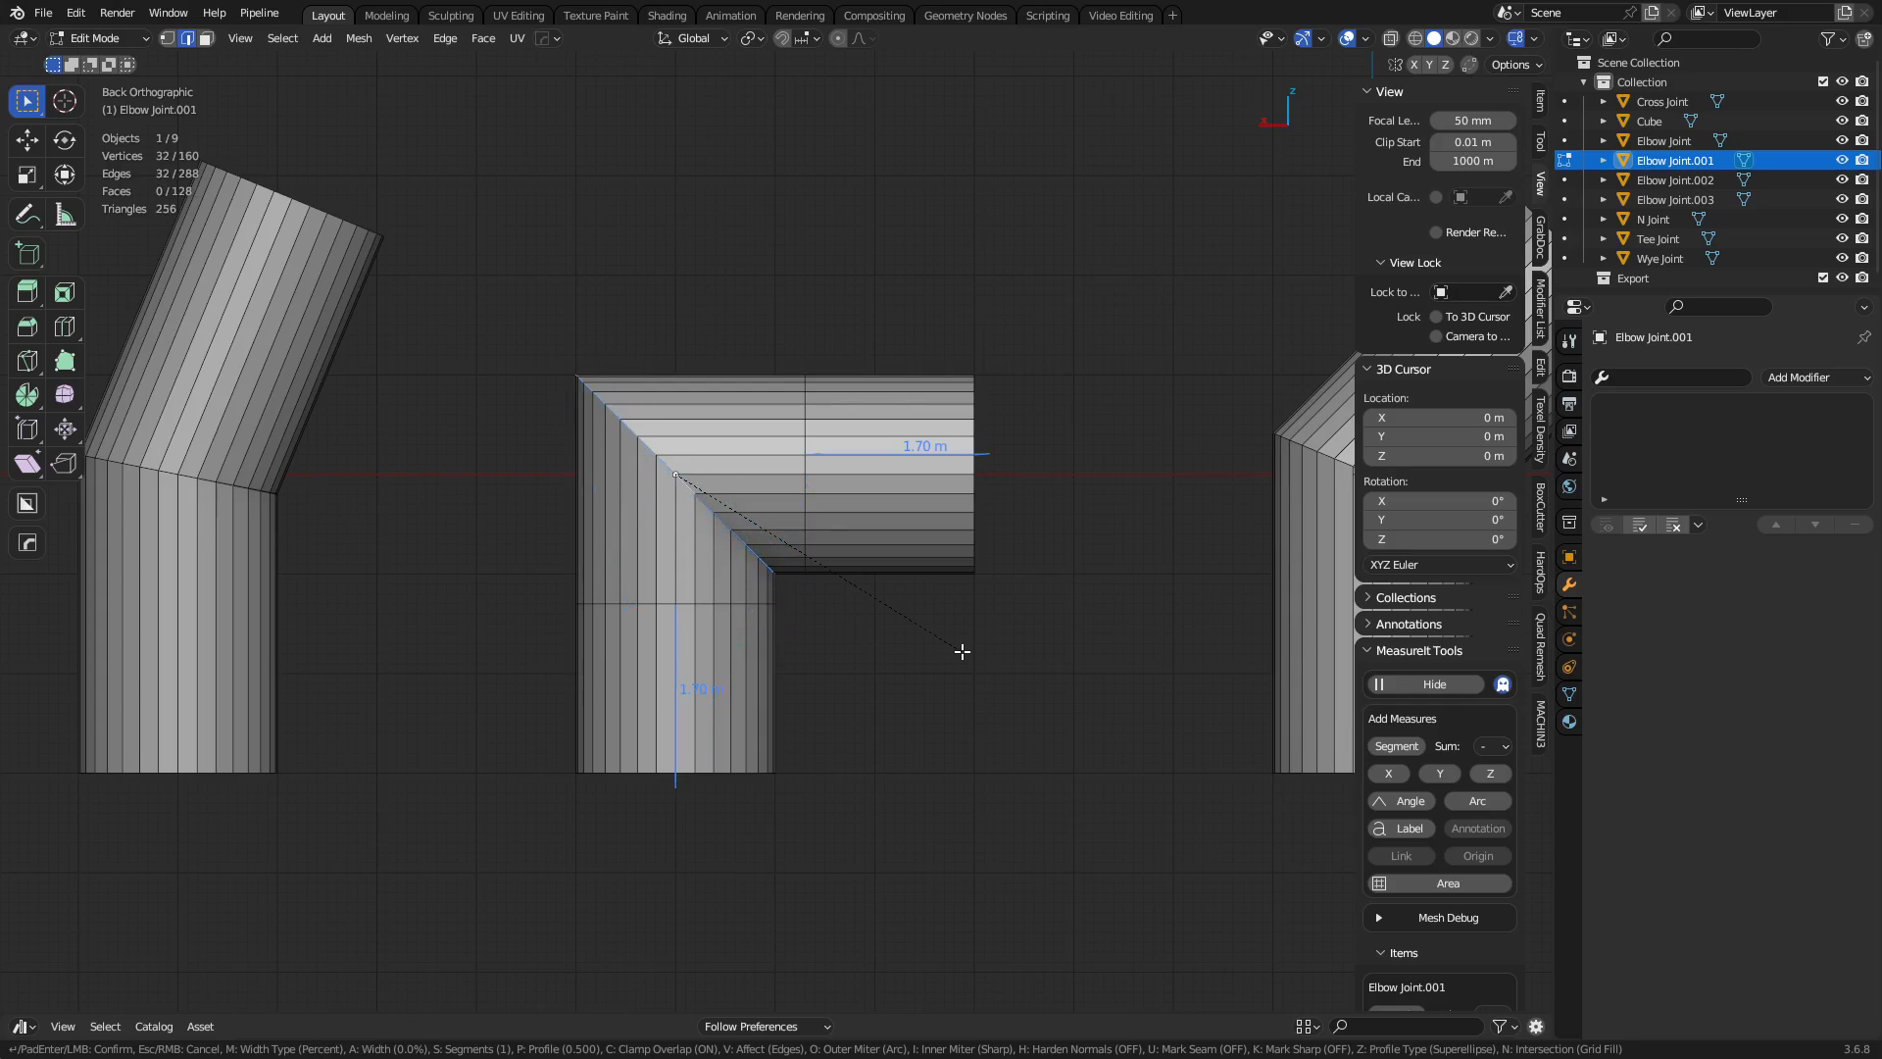
{"action": "key", "text": "m"}
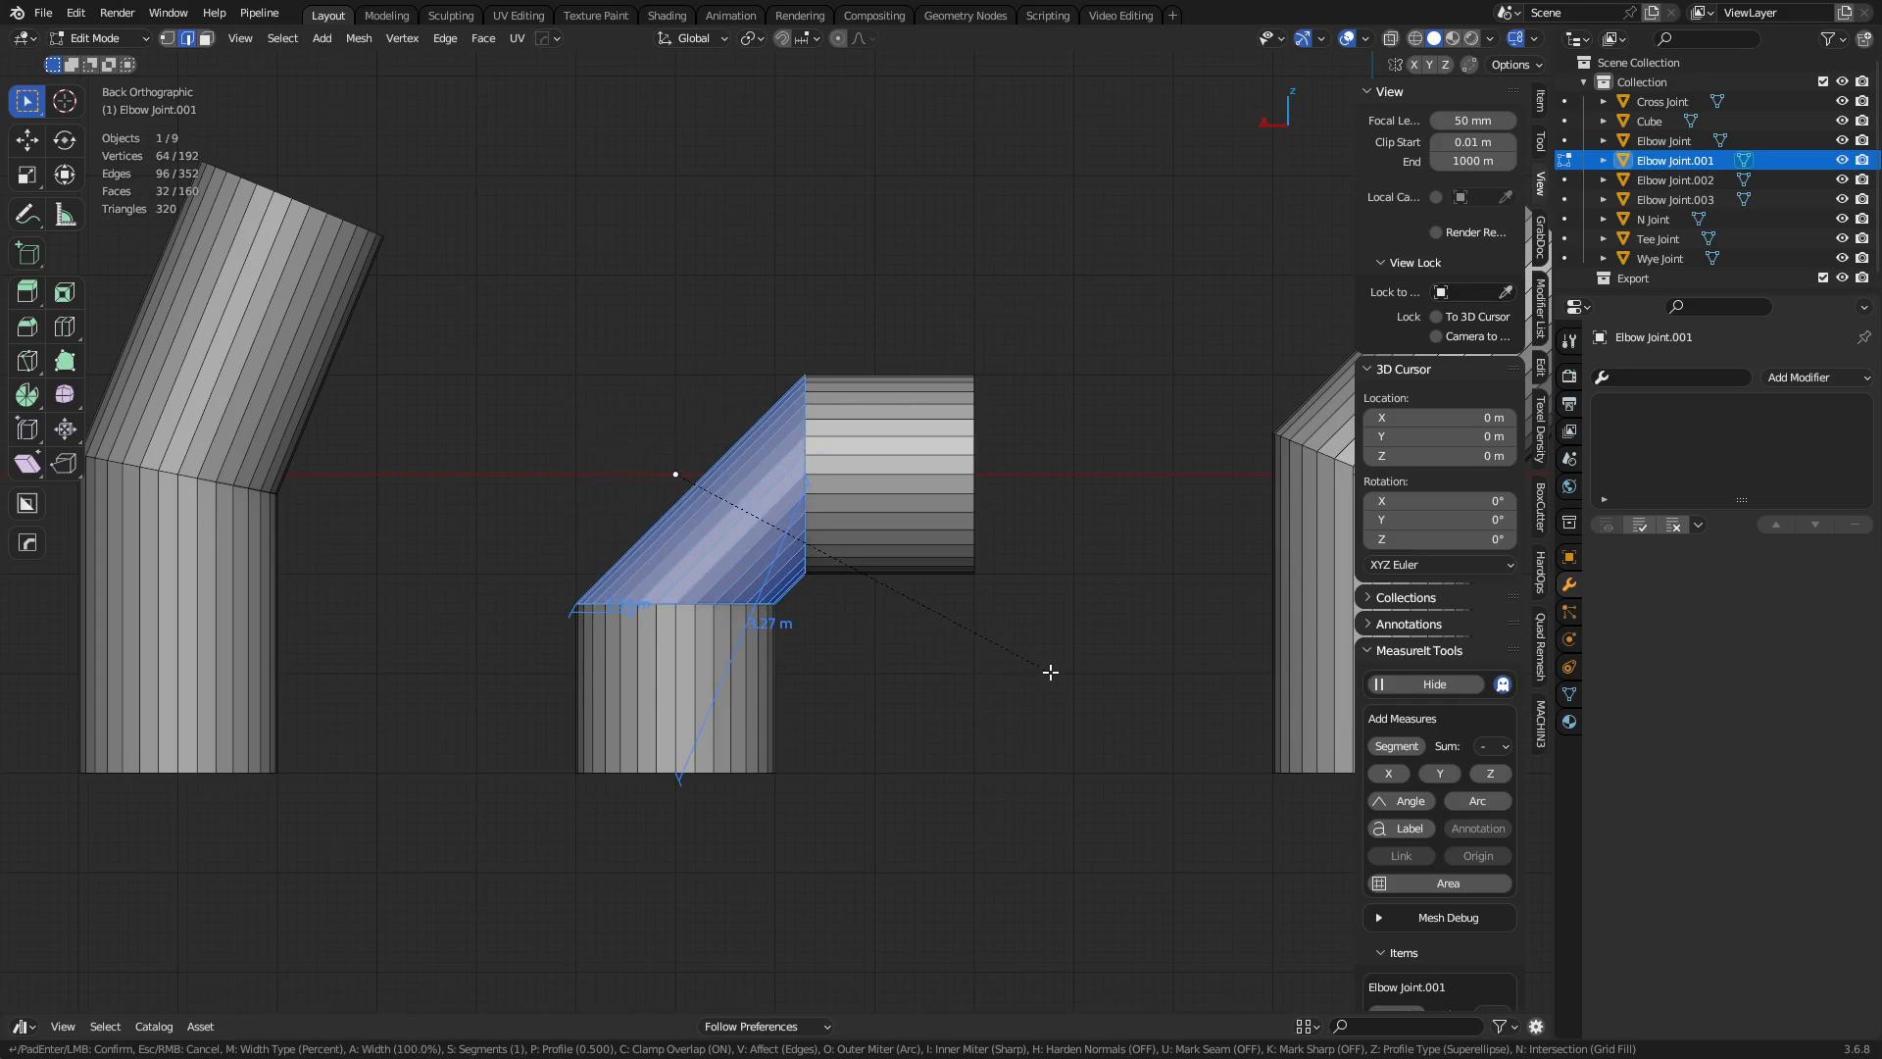
{"action": "scroll", "coordinate": [1050, 672], "scroll_direction": "up", "scroll_amount": 2}
{"action": "scroll", "coordinate": [1050, 673], "scroll_direction": "up", "scroll_amount": 1}
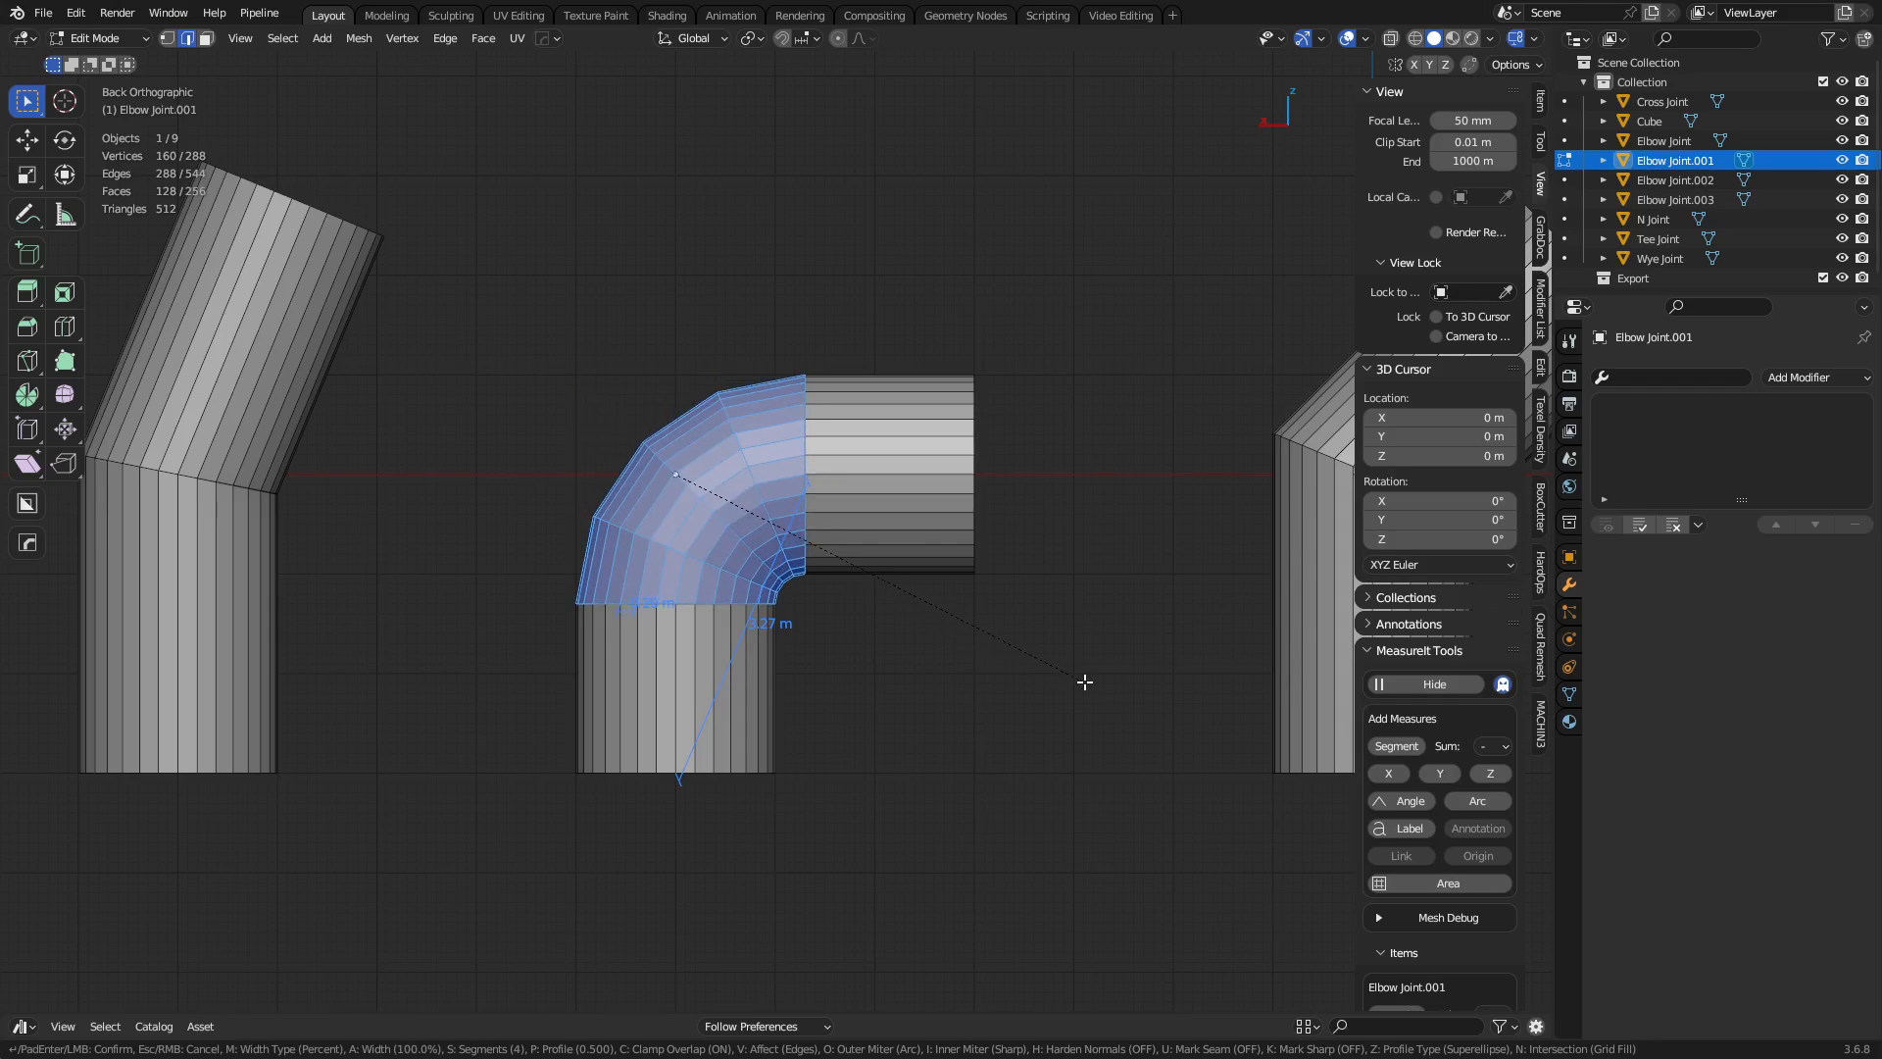
{"action": "scroll", "coordinate": [1084, 681], "scroll_direction": "up", "scroll_amount": 2}
{"action": "left_click", "coordinate": [1084, 682]}
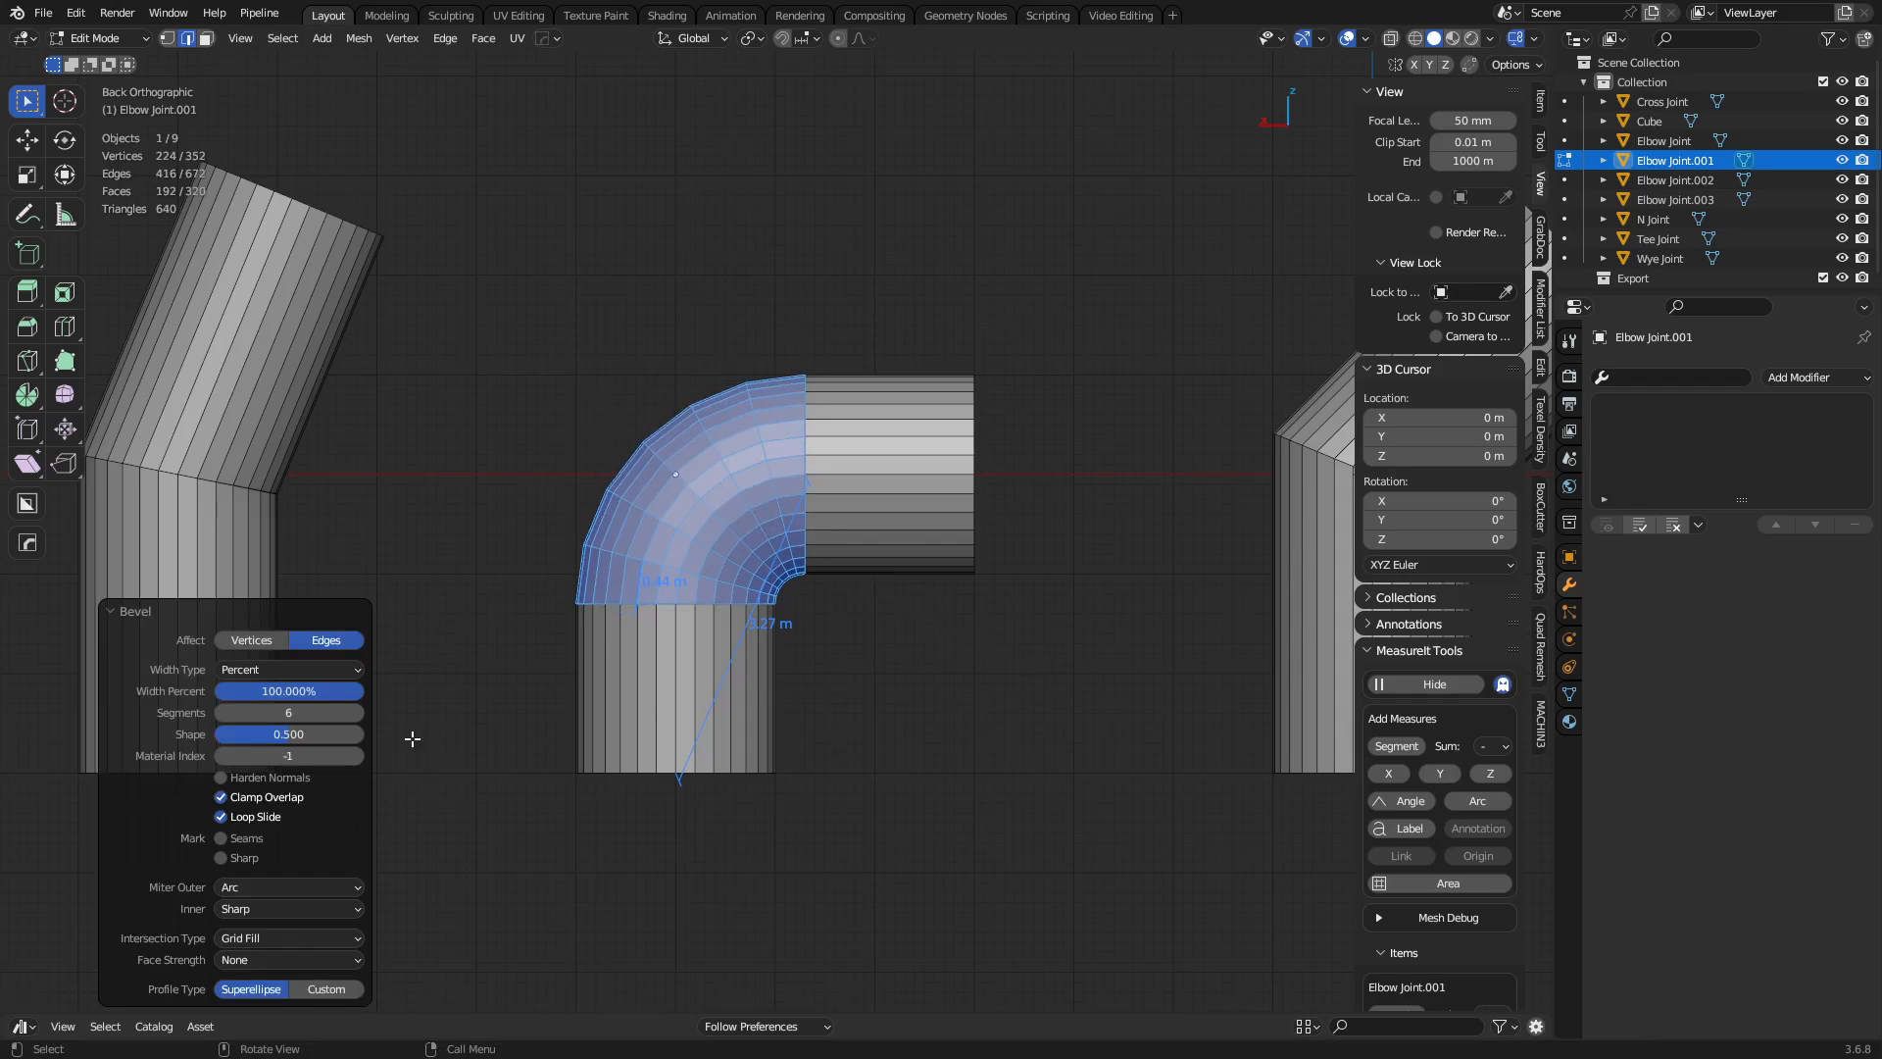
{"action": "left_click", "coordinate": [271, 670]}
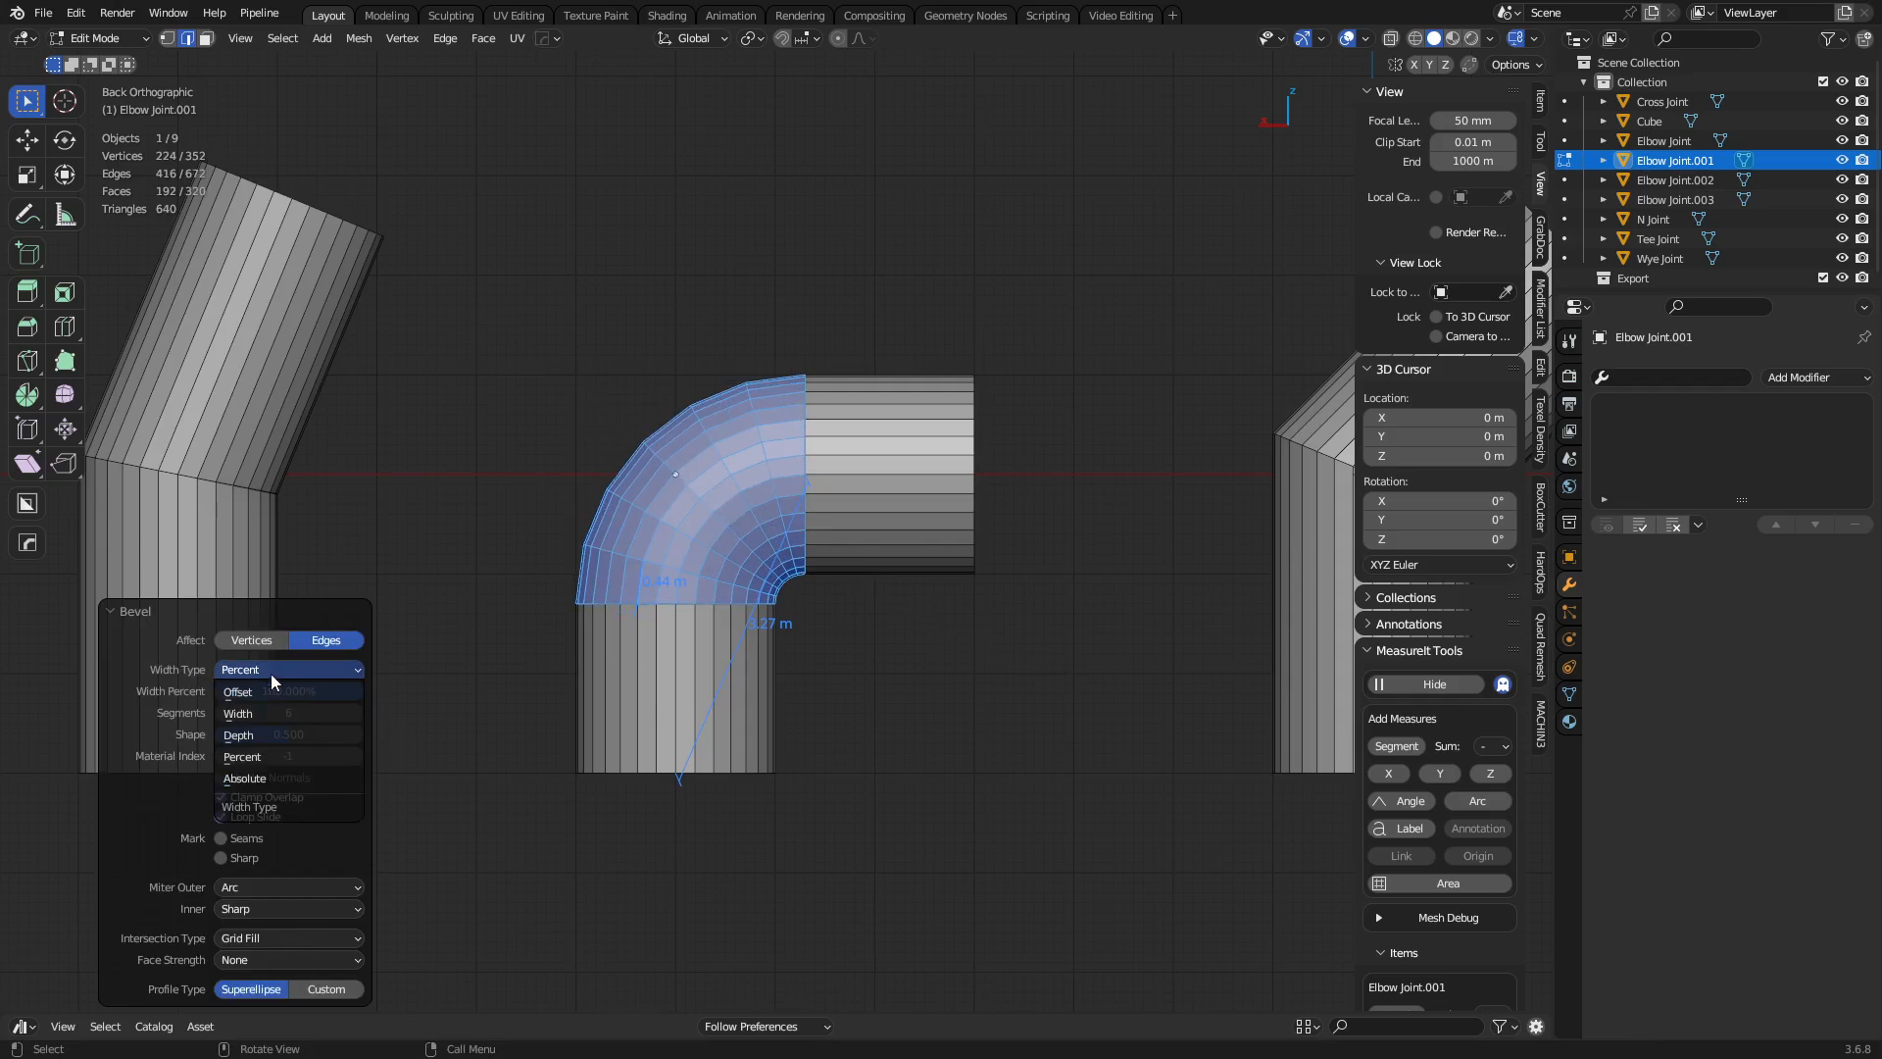
{"action": "left_click", "coordinate": [279, 754]}
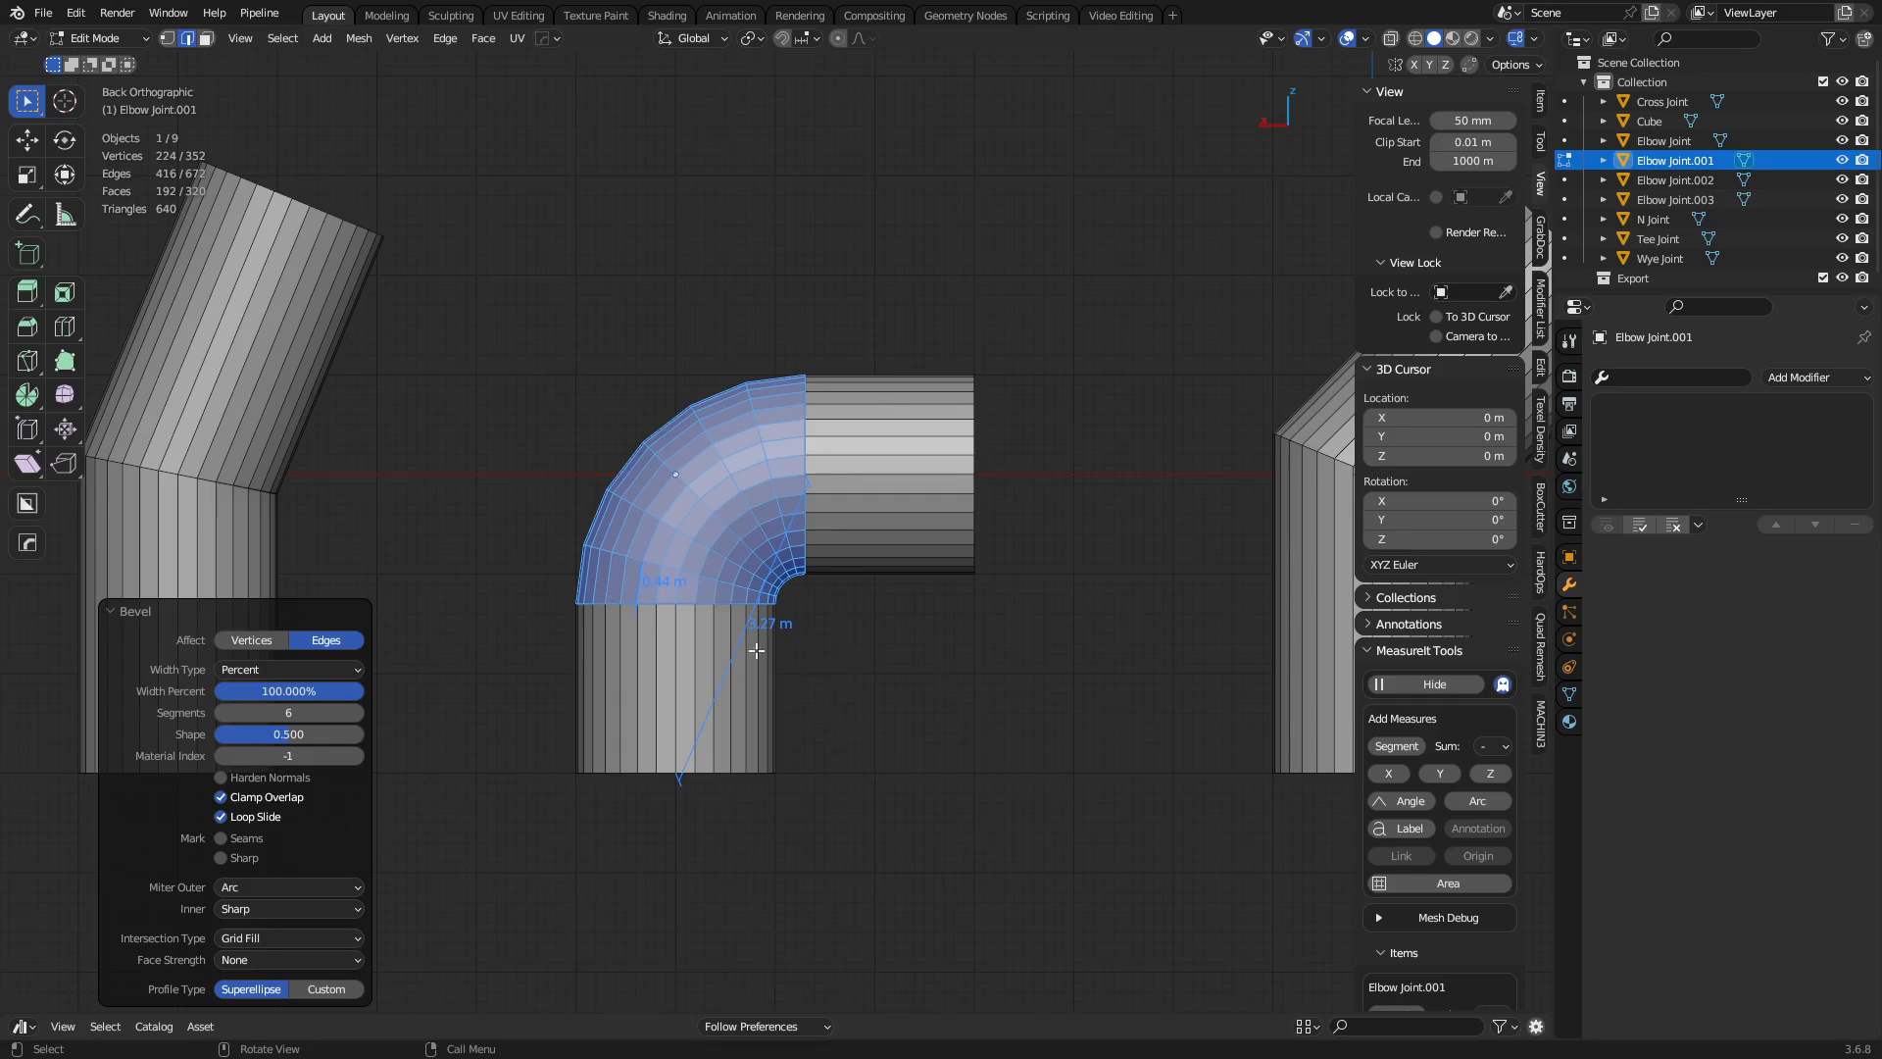
Merge all of the elbow's vertices by distance and return to Object Mode.
{"action": "key", "text": "1"}
{"action": "key", "text": "a"}
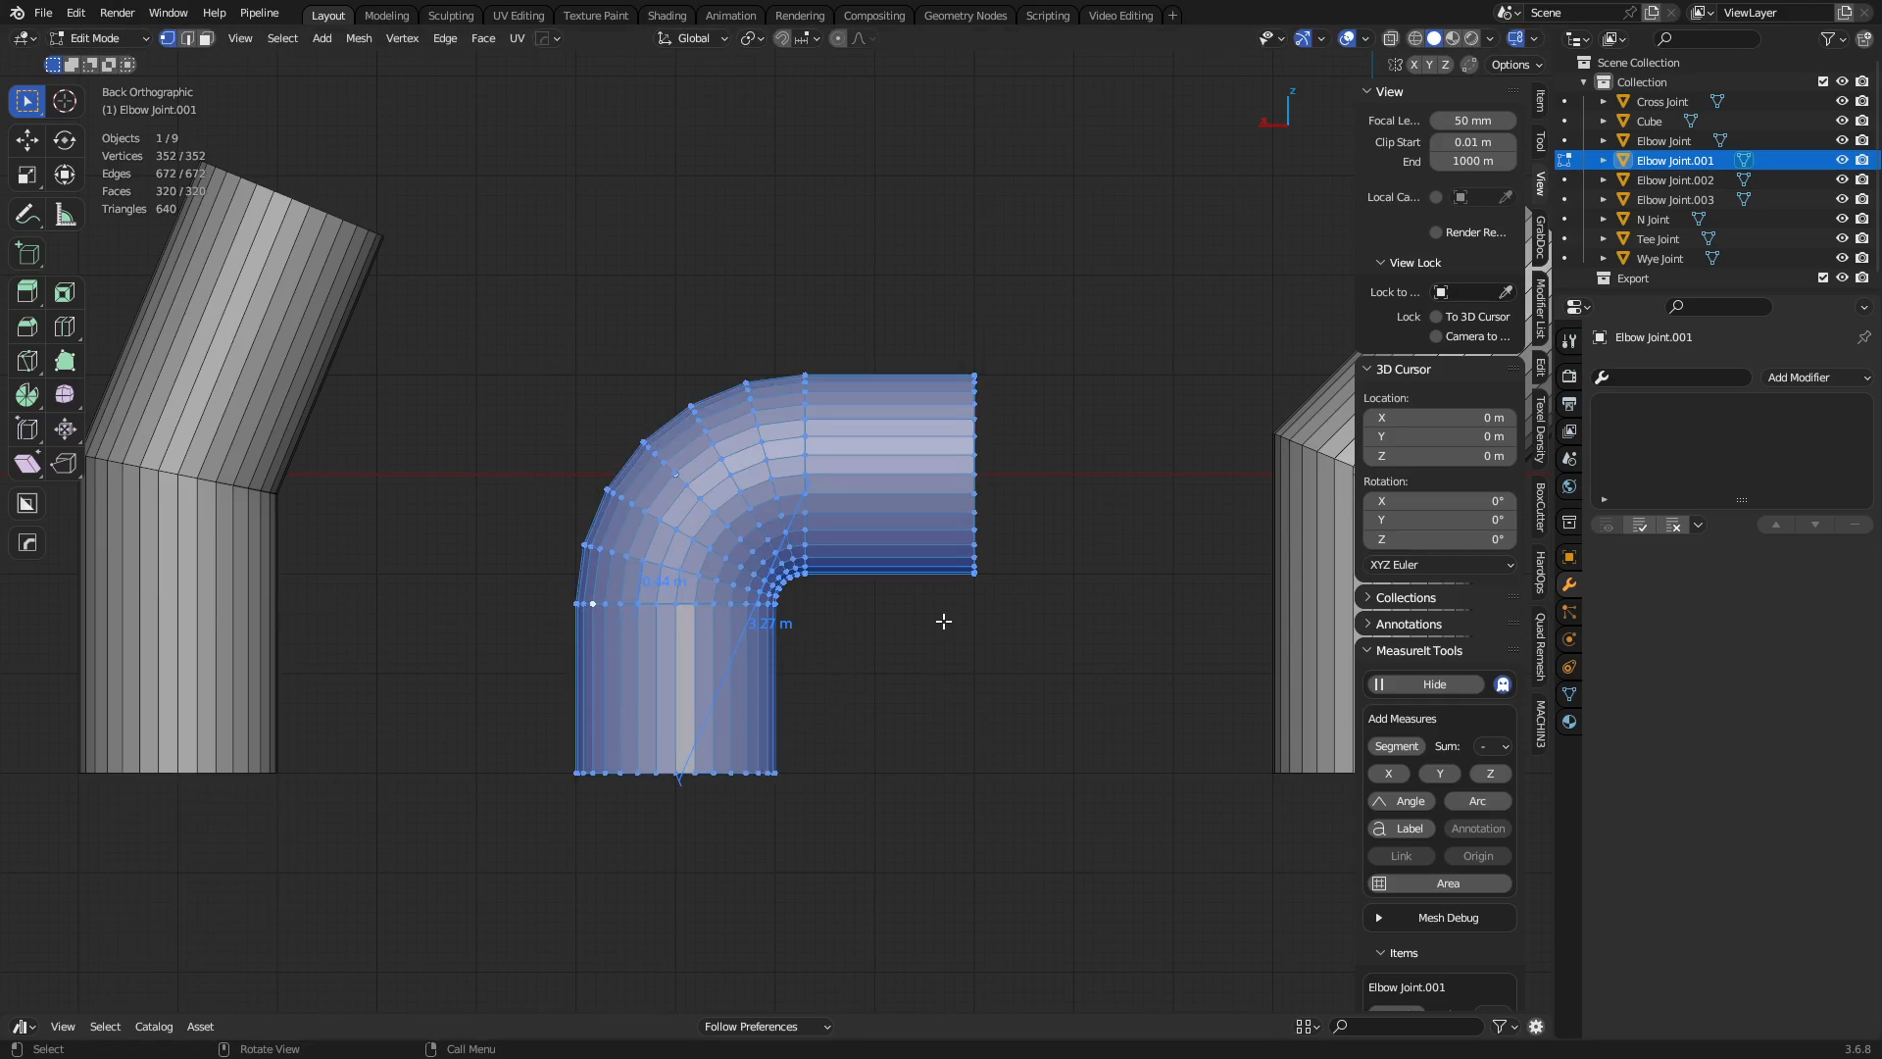
{"action": "key", "text": "m"}
{"action": "key", "text": "m"}
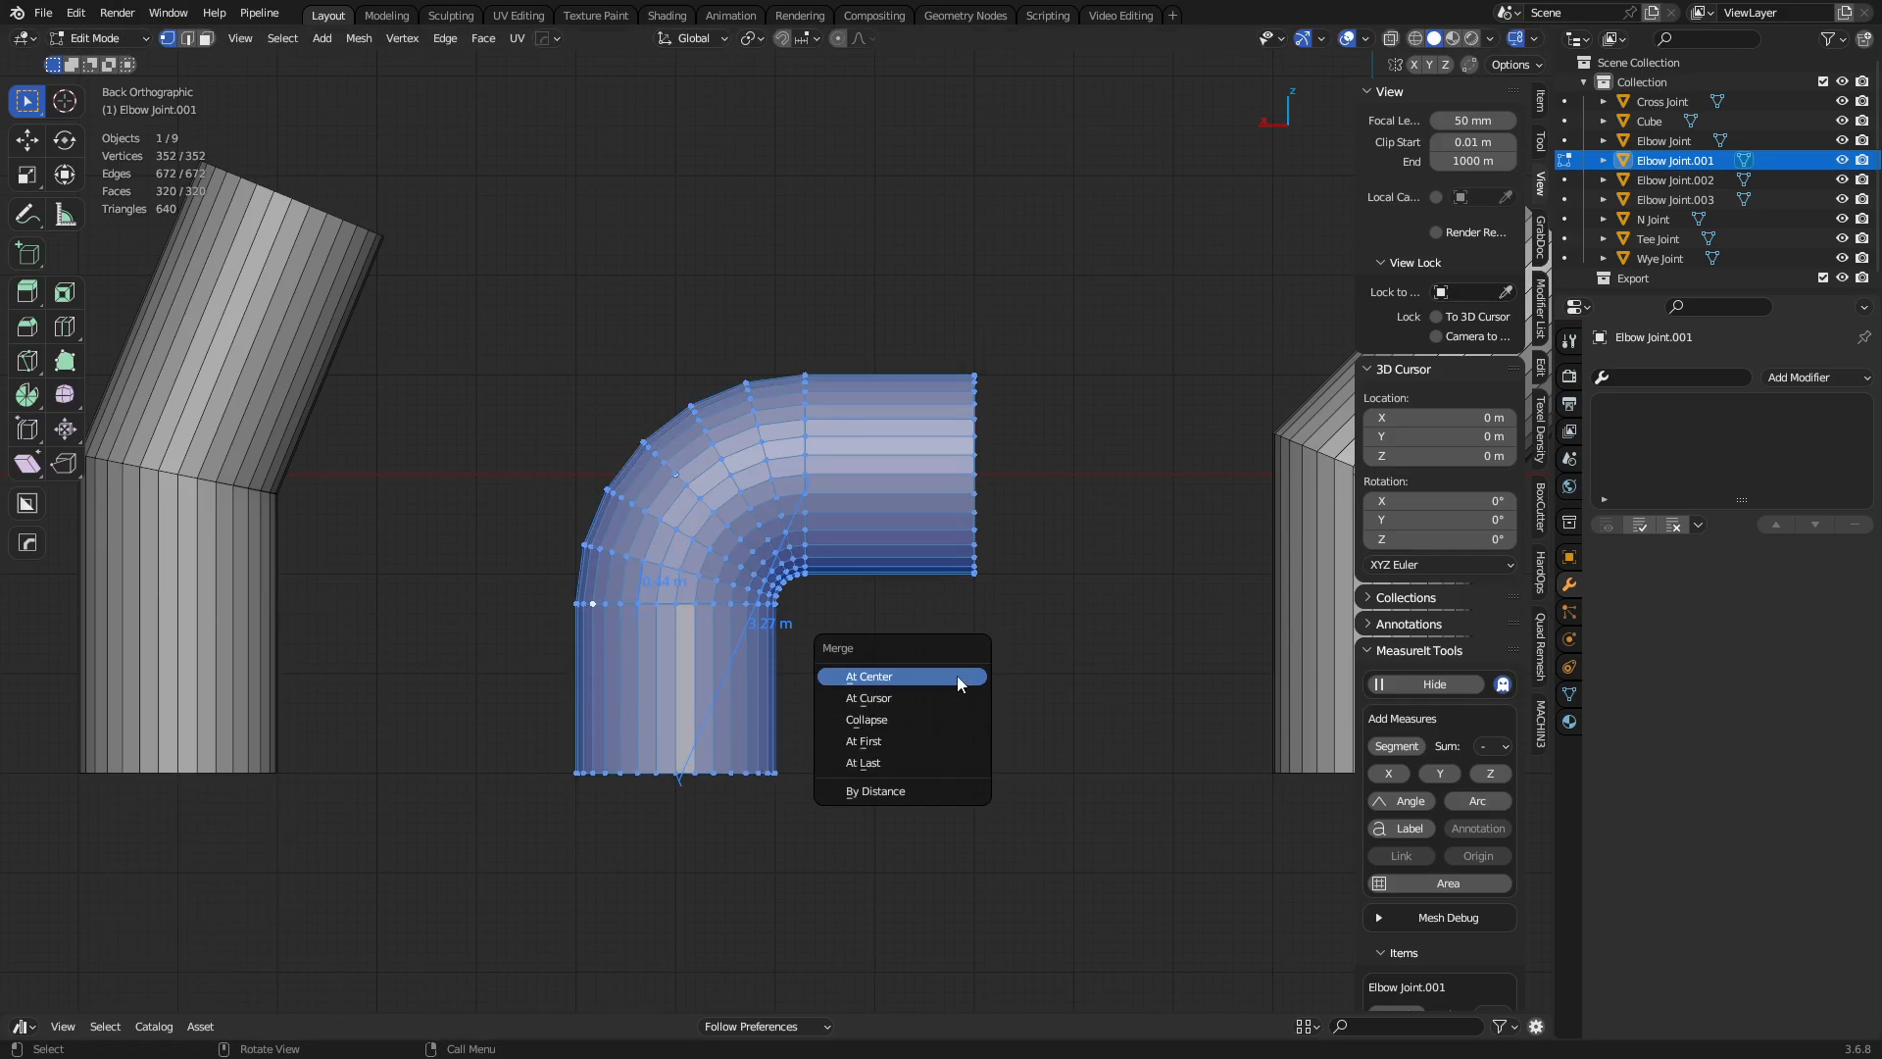
{"action": "left_click", "coordinate": [936, 789]}
{"action": "key", "text": "ctrl+Tab"}
{"action": "left_click", "coordinate": [831, 788]}
Delete both MeasureIt measurements from the rounded elbow.
{"action": "middle_click_drag", "start_coordinate": [763, 731], "coordinate": [916, 672]}
{"action": "scroll", "coordinate": [1475, 844], "scroll_direction": "down", "scroll_amount": 6}
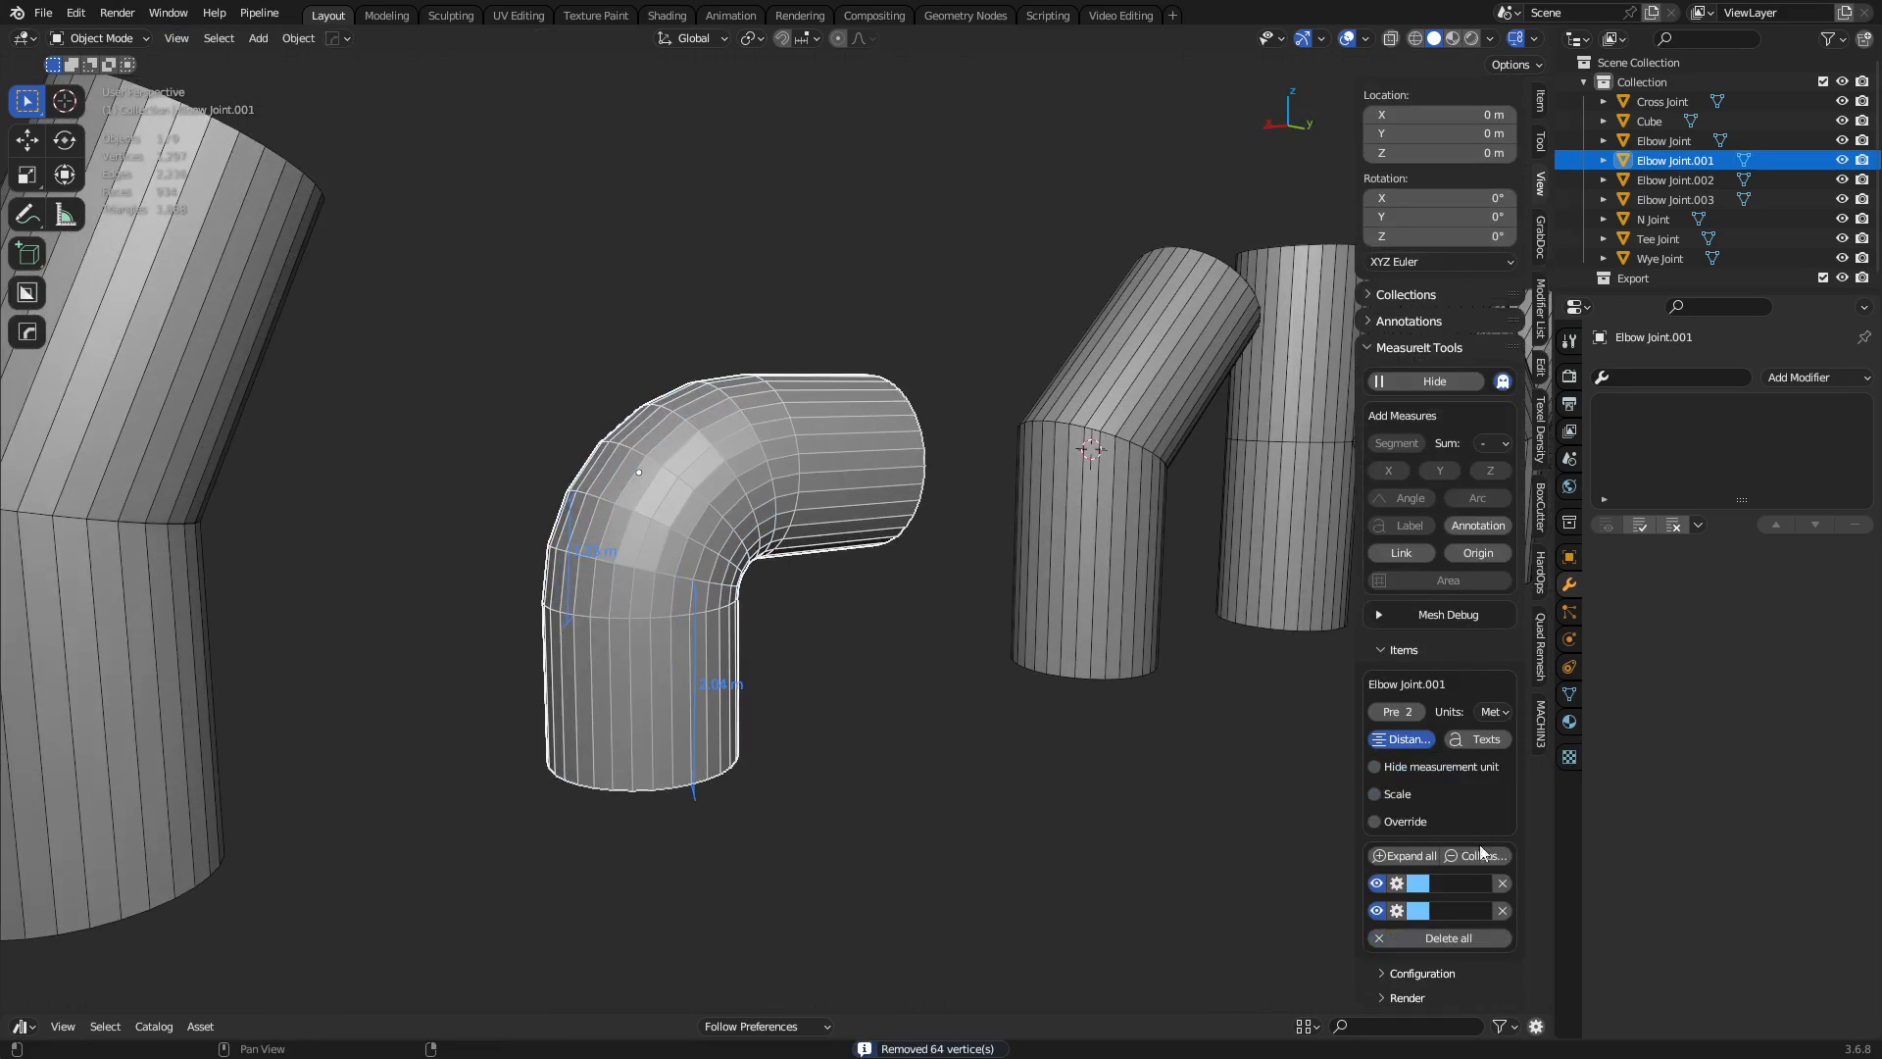
{"action": "left_click", "coordinate": [1506, 885]}
{"action": "left_click", "coordinate": [1506, 908]}
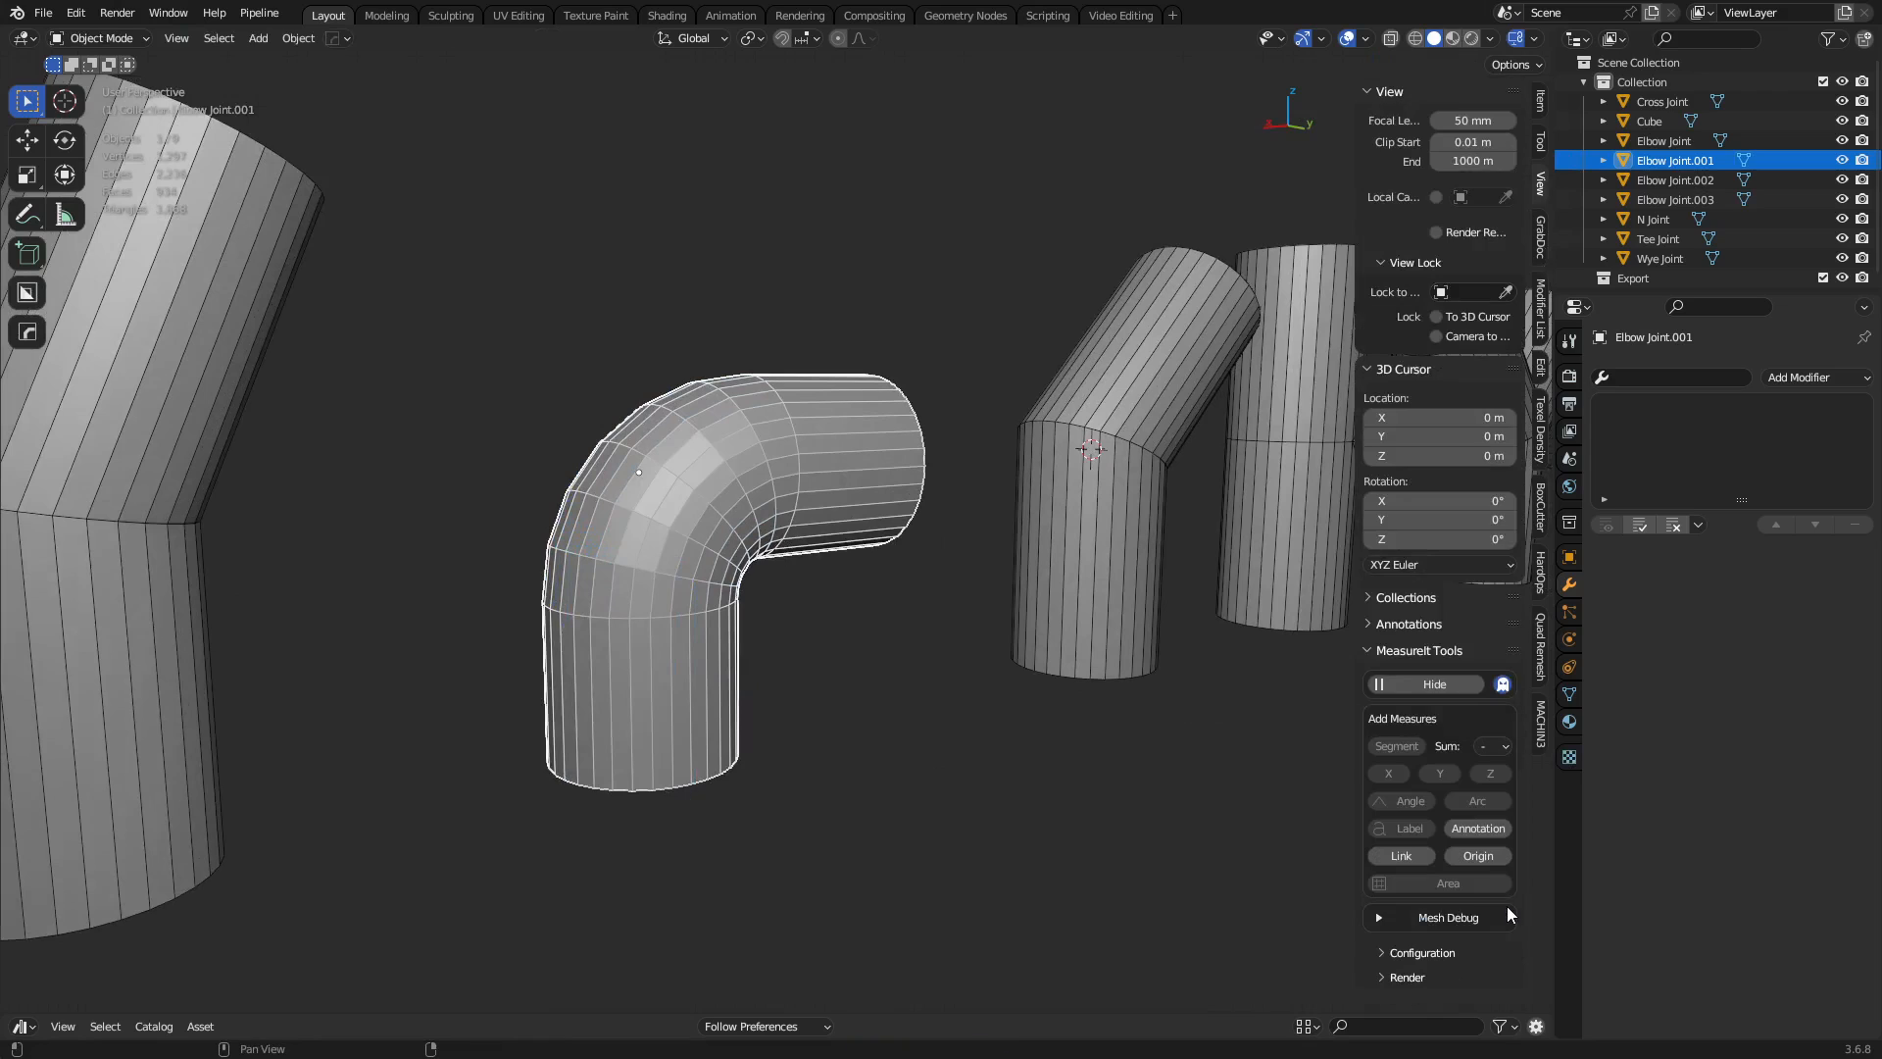
View the rounded elbow within the whole row of pipe joints and select it.
{"action": "key", "text": "ctrl+Tab"}
{"action": "left_click", "coordinate": [1009, 662]}
{"action": "left_click", "coordinate": [898, 680]}
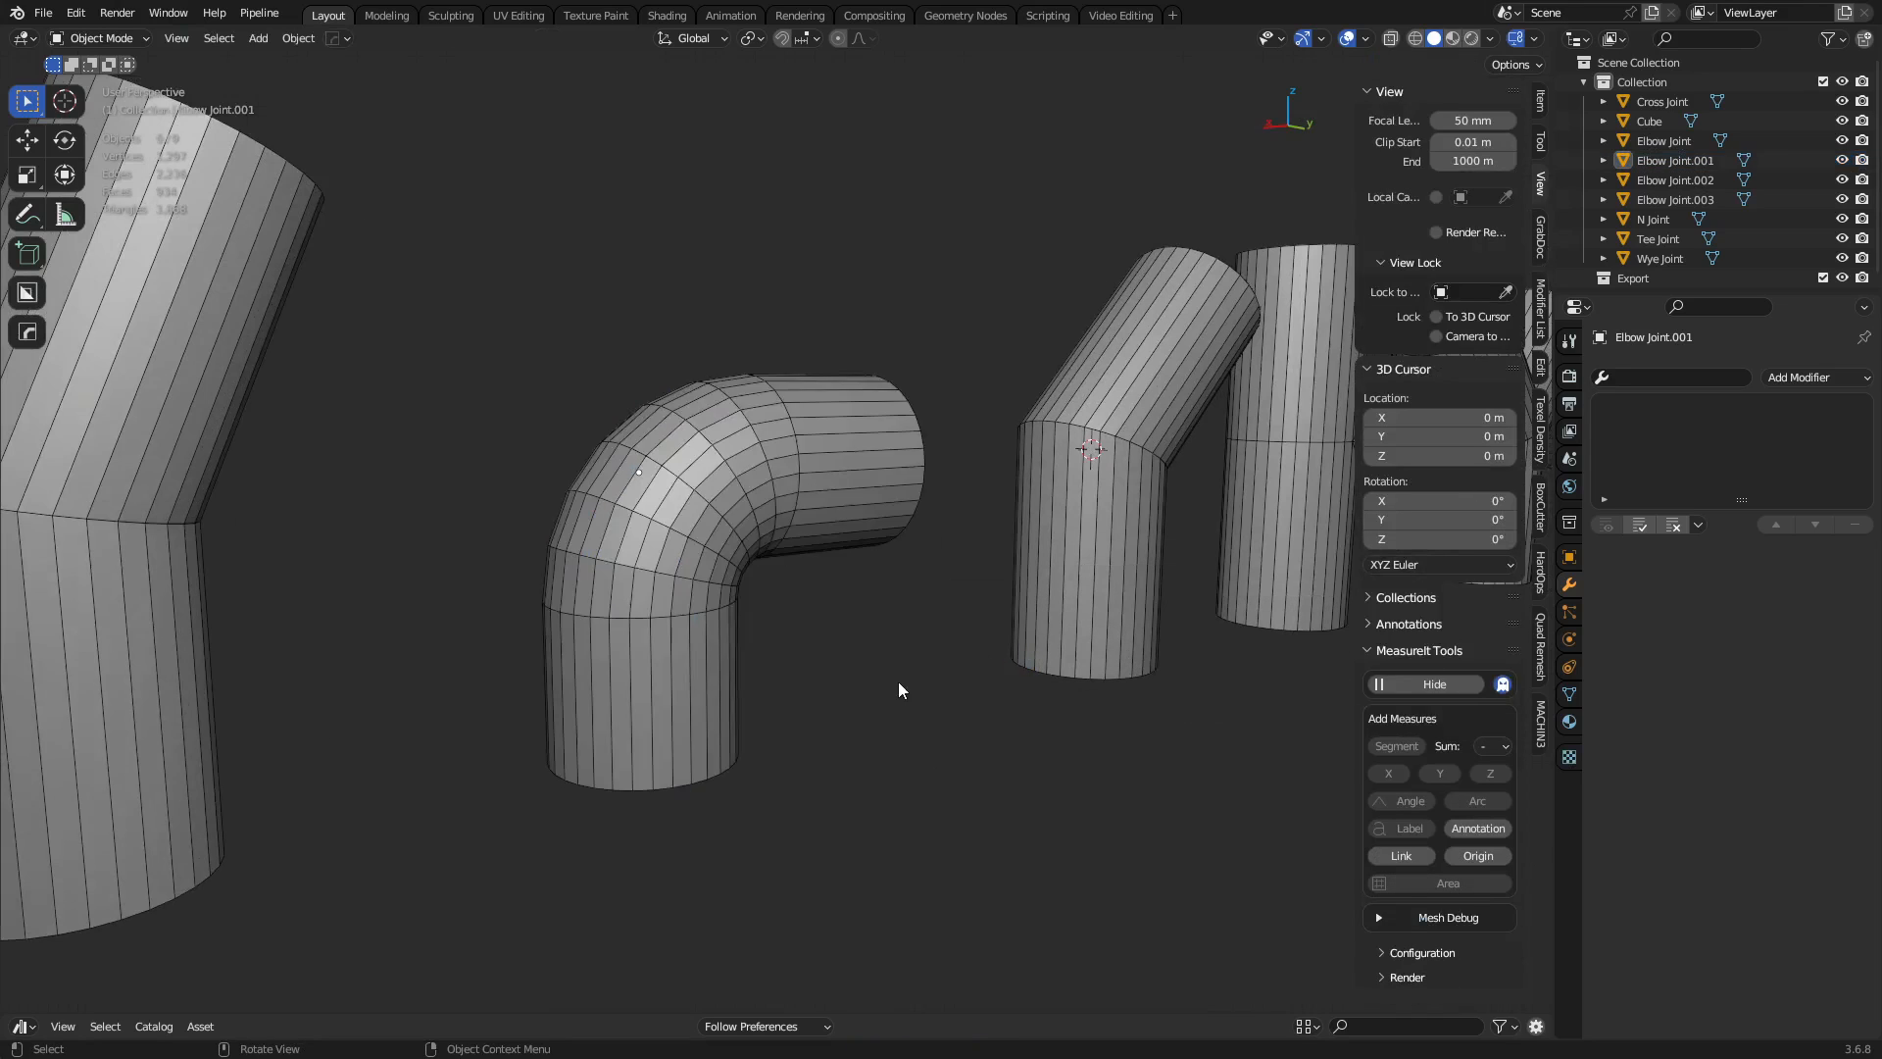
{"action": "middle_click_drag", "start_coordinate": [898, 680], "coordinate": [1014, 641], "text": "ctrl"}
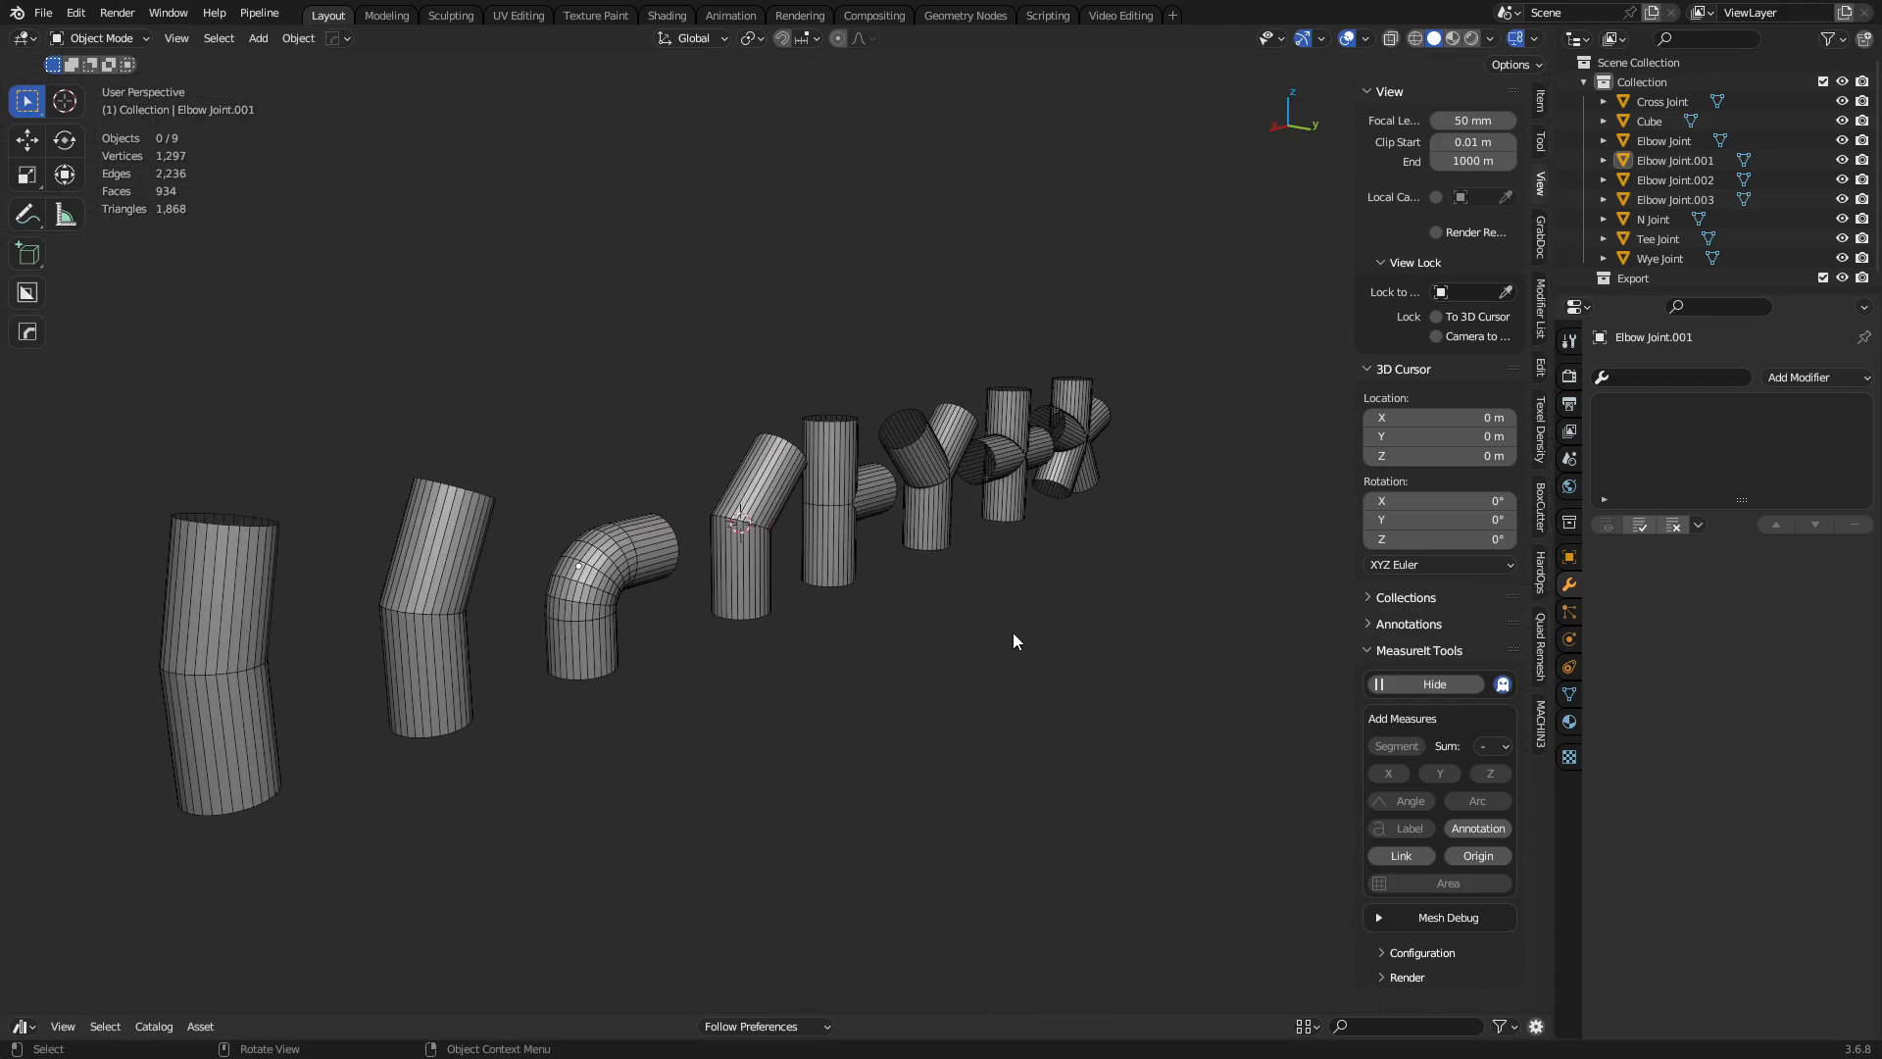
{"action": "left_click", "coordinate": [627, 578]}
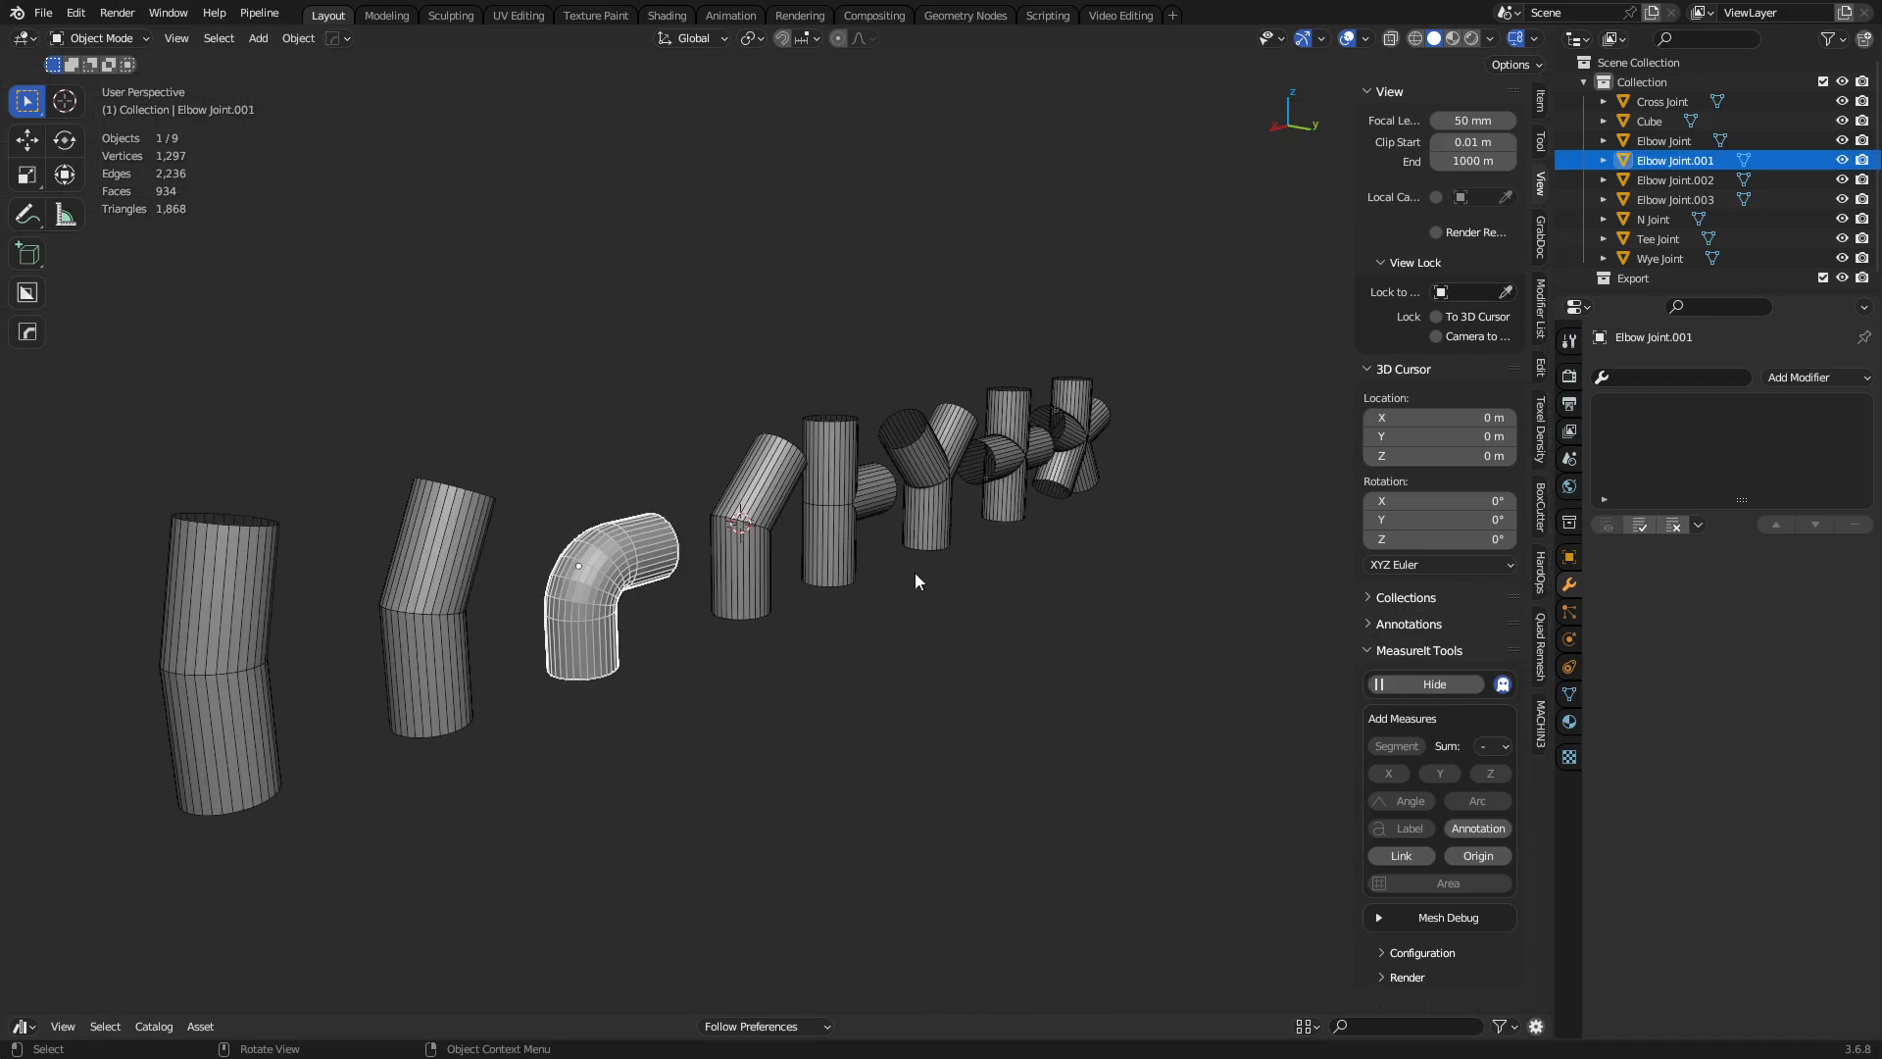
Duplicate the rounded elbow in place and isolate the copy in local view.
{"action": "middle_click_drag", "start_coordinate": [914, 572], "coordinate": [820, 596]}
{"action": "scroll", "coordinate": [818, 588], "scroll_direction": "up", "scroll_amount": 4}
{"action": "middle_click_drag", "start_coordinate": [651, 590], "coordinate": [786, 598], "text": "shift"}
{"action": "middle_click_drag", "start_coordinate": [787, 598], "coordinate": [916, 610]}
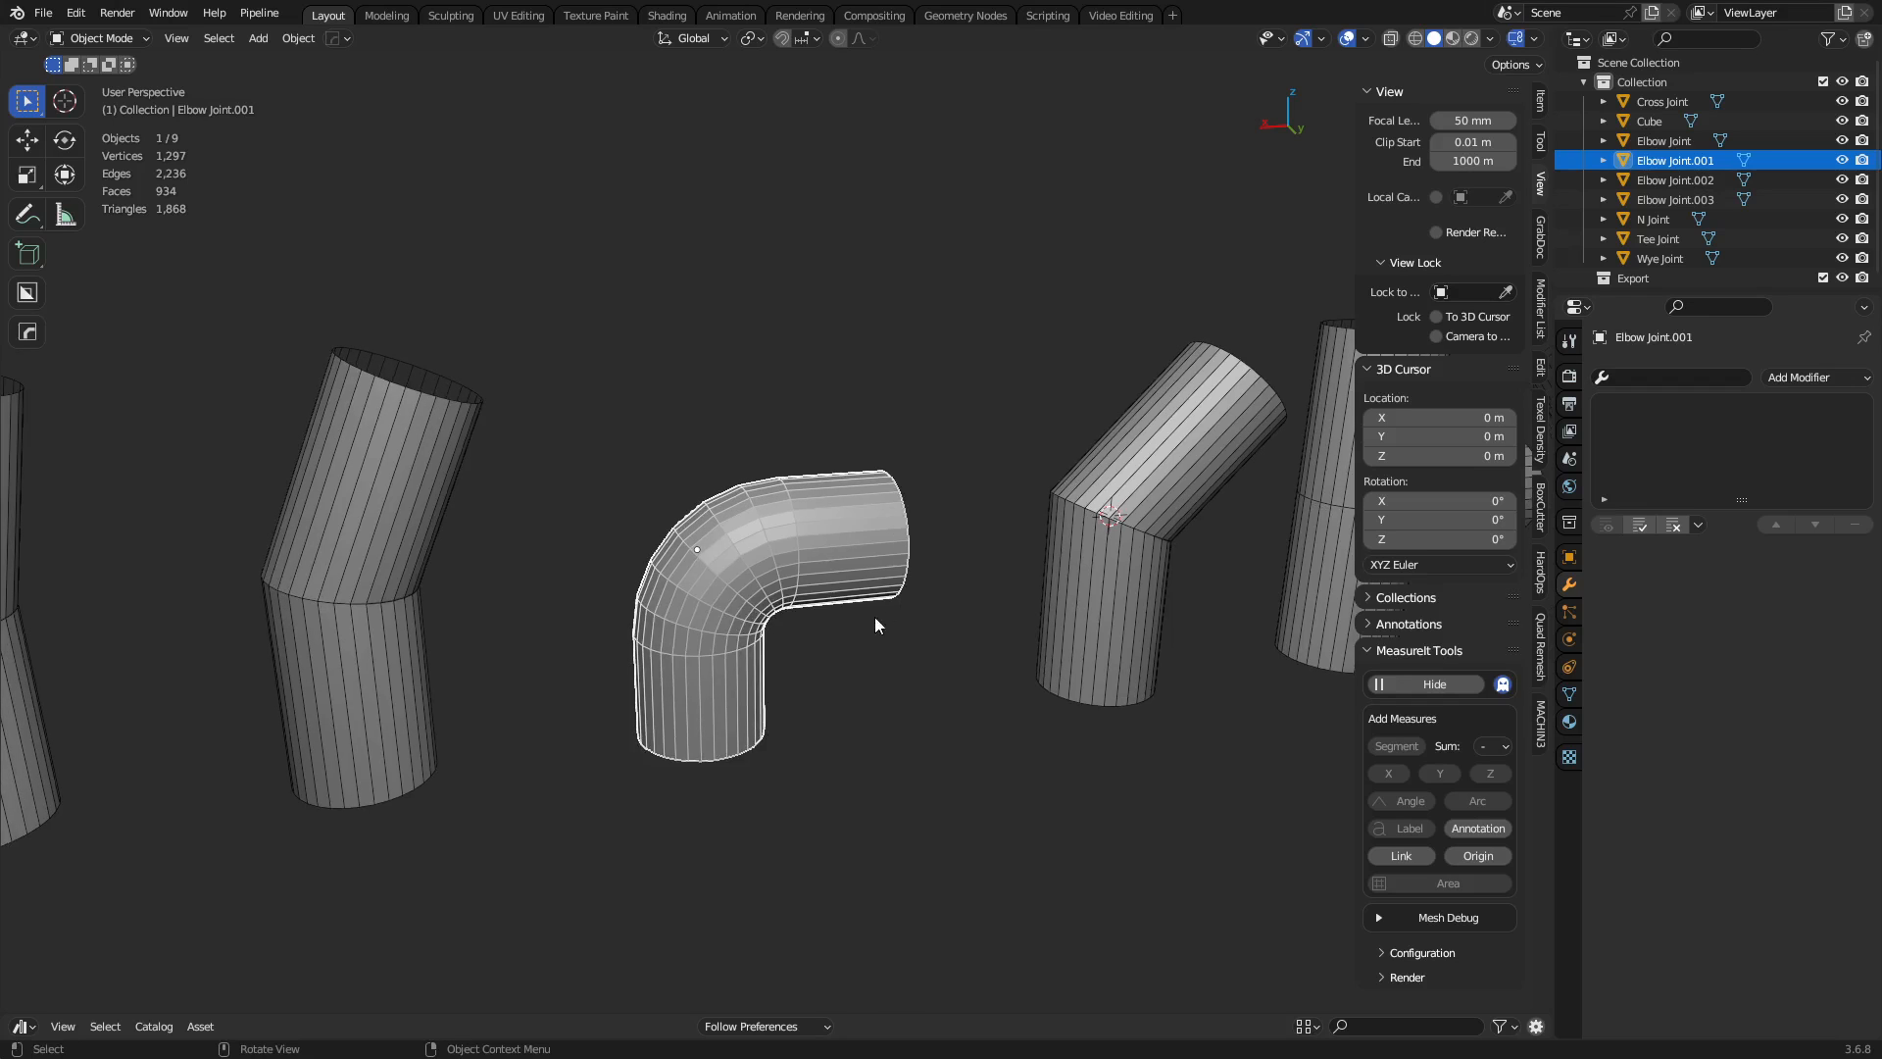
{"action": "key", "text": "shift+d"}
{"action": "right_click", "coordinate": [891, 510]}
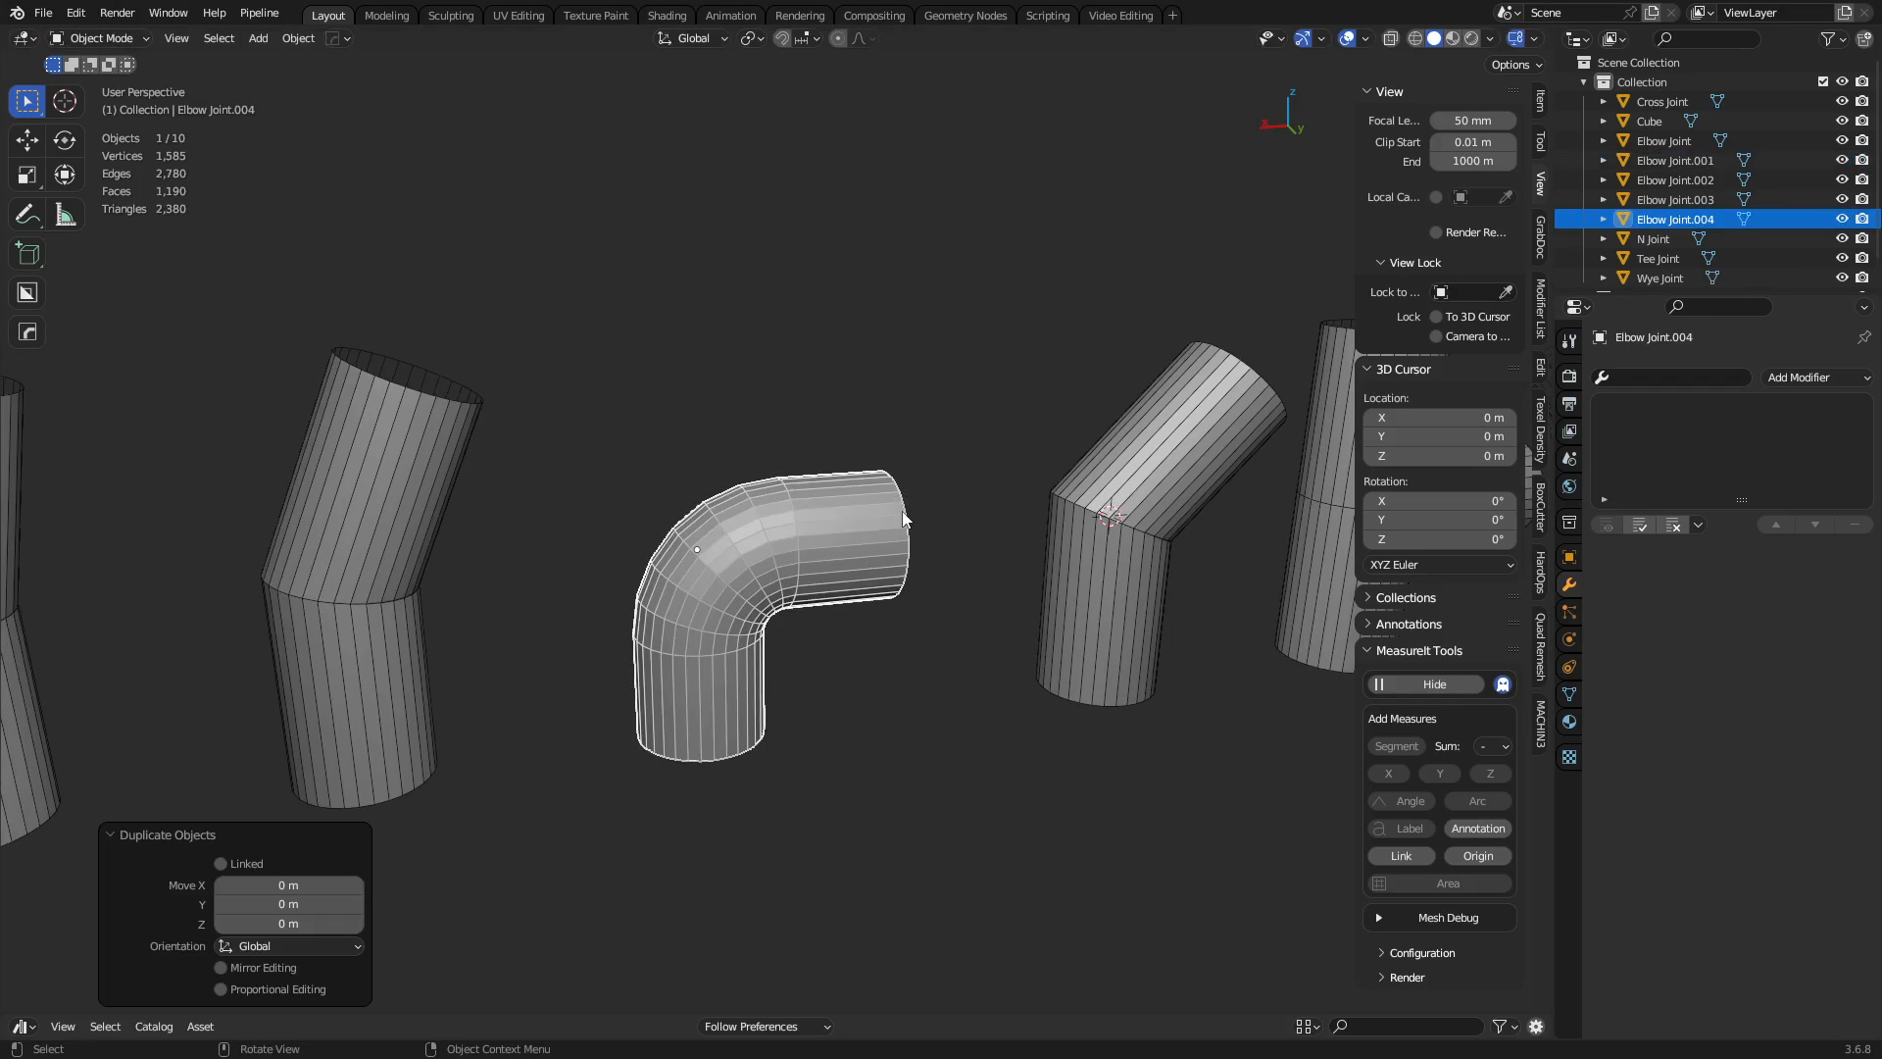
{"action": "key", "text": "KP_Divide"}
Fill both open ends of the duplicated elbow with cap faces in Edit Mode.
{"action": "middle_click_drag", "start_coordinate": [1039, 542], "coordinate": [924, 617]}
{"action": "key", "text": "Tab"}
{"action": "key", "text": "2"}
{"action": "left_click", "coordinate": [801, 527], "text": "alt"}
{"action": "middle_click_drag", "start_coordinate": [891, 707], "coordinate": [936, 619], "text": "shift"}
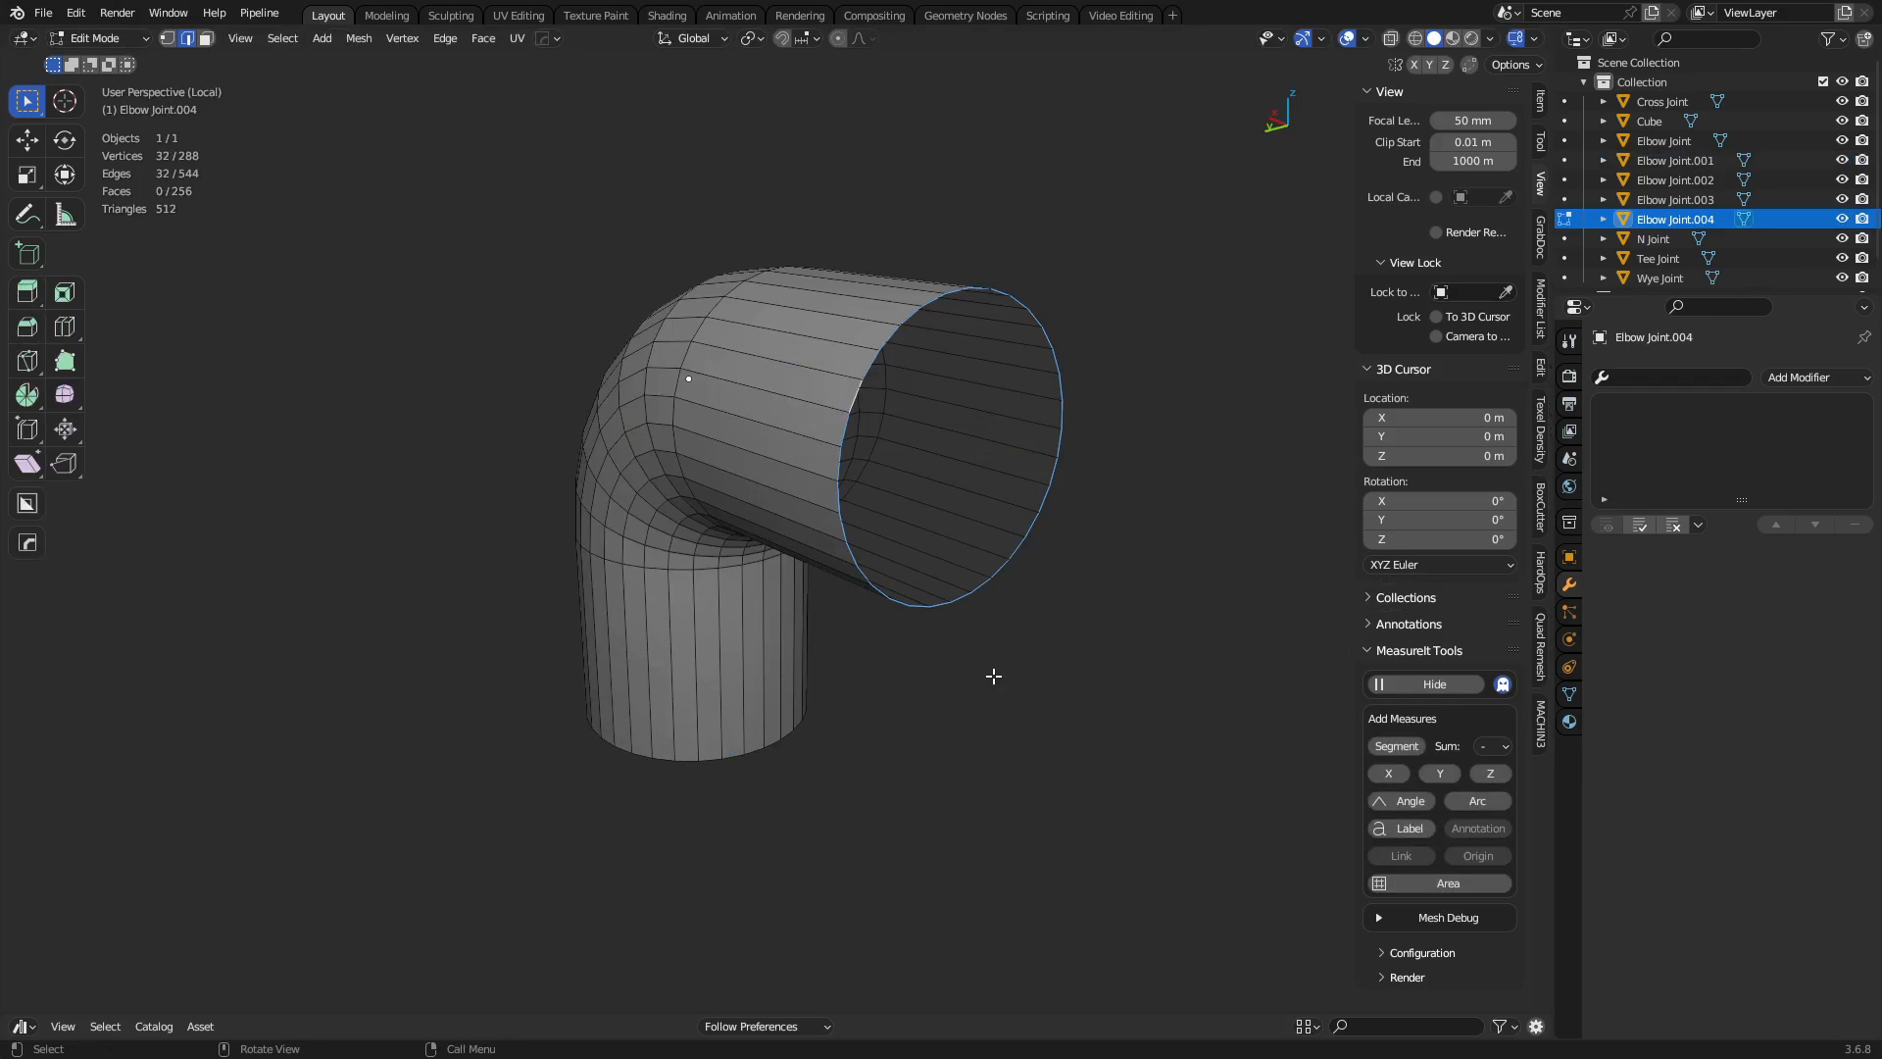
{"action": "key", "text": "f"}
{"action": "middle_click_drag", "start_coordinate": [807, 735], "coordinate": [1042, 580]}
{"action": "left_click", "coordinate": [503, 809], "text": "alt"}
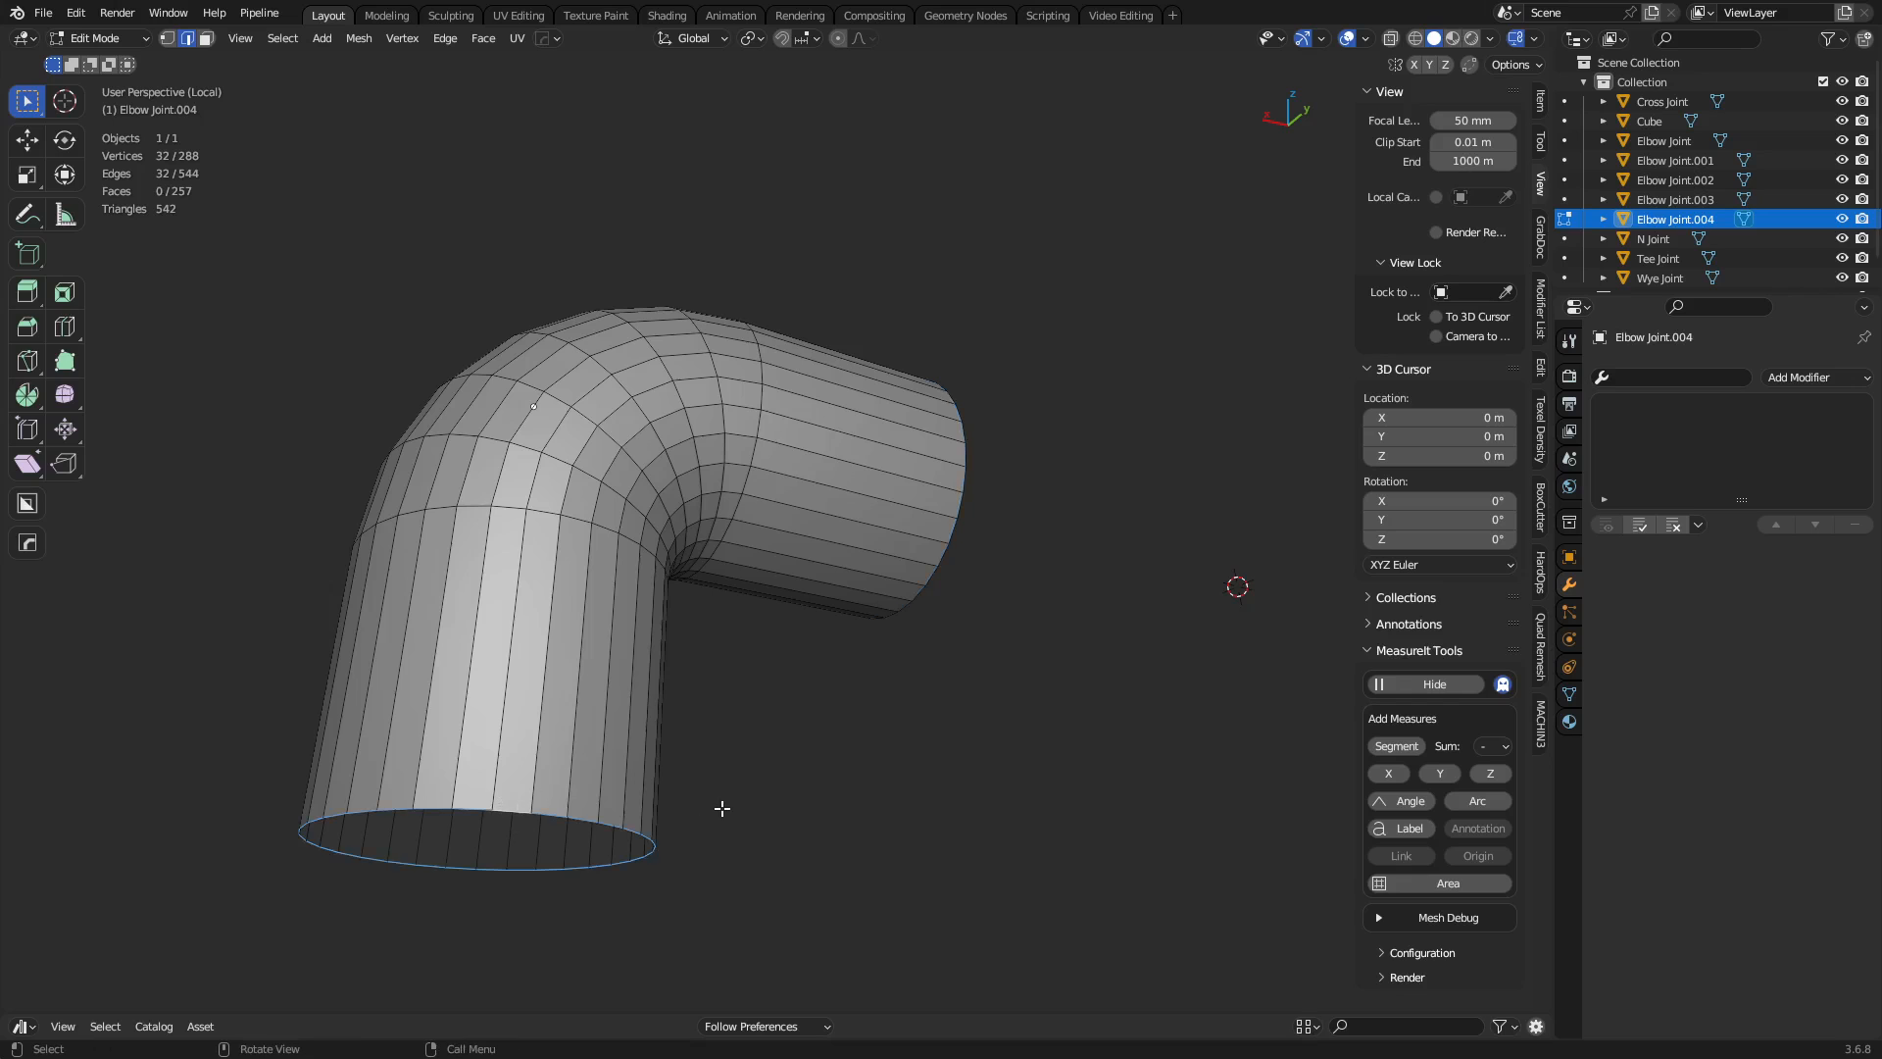
{"action": "middle_click_drag", "start_coordinate": [843, 741], "coordinate": [812, 765]}
Add one edge loop around the vertical leg, slid toward its lower end.
{"action": "key", "text": "ctrl+r"}
{"action": "left_click", "coordinate": [654, 693]}
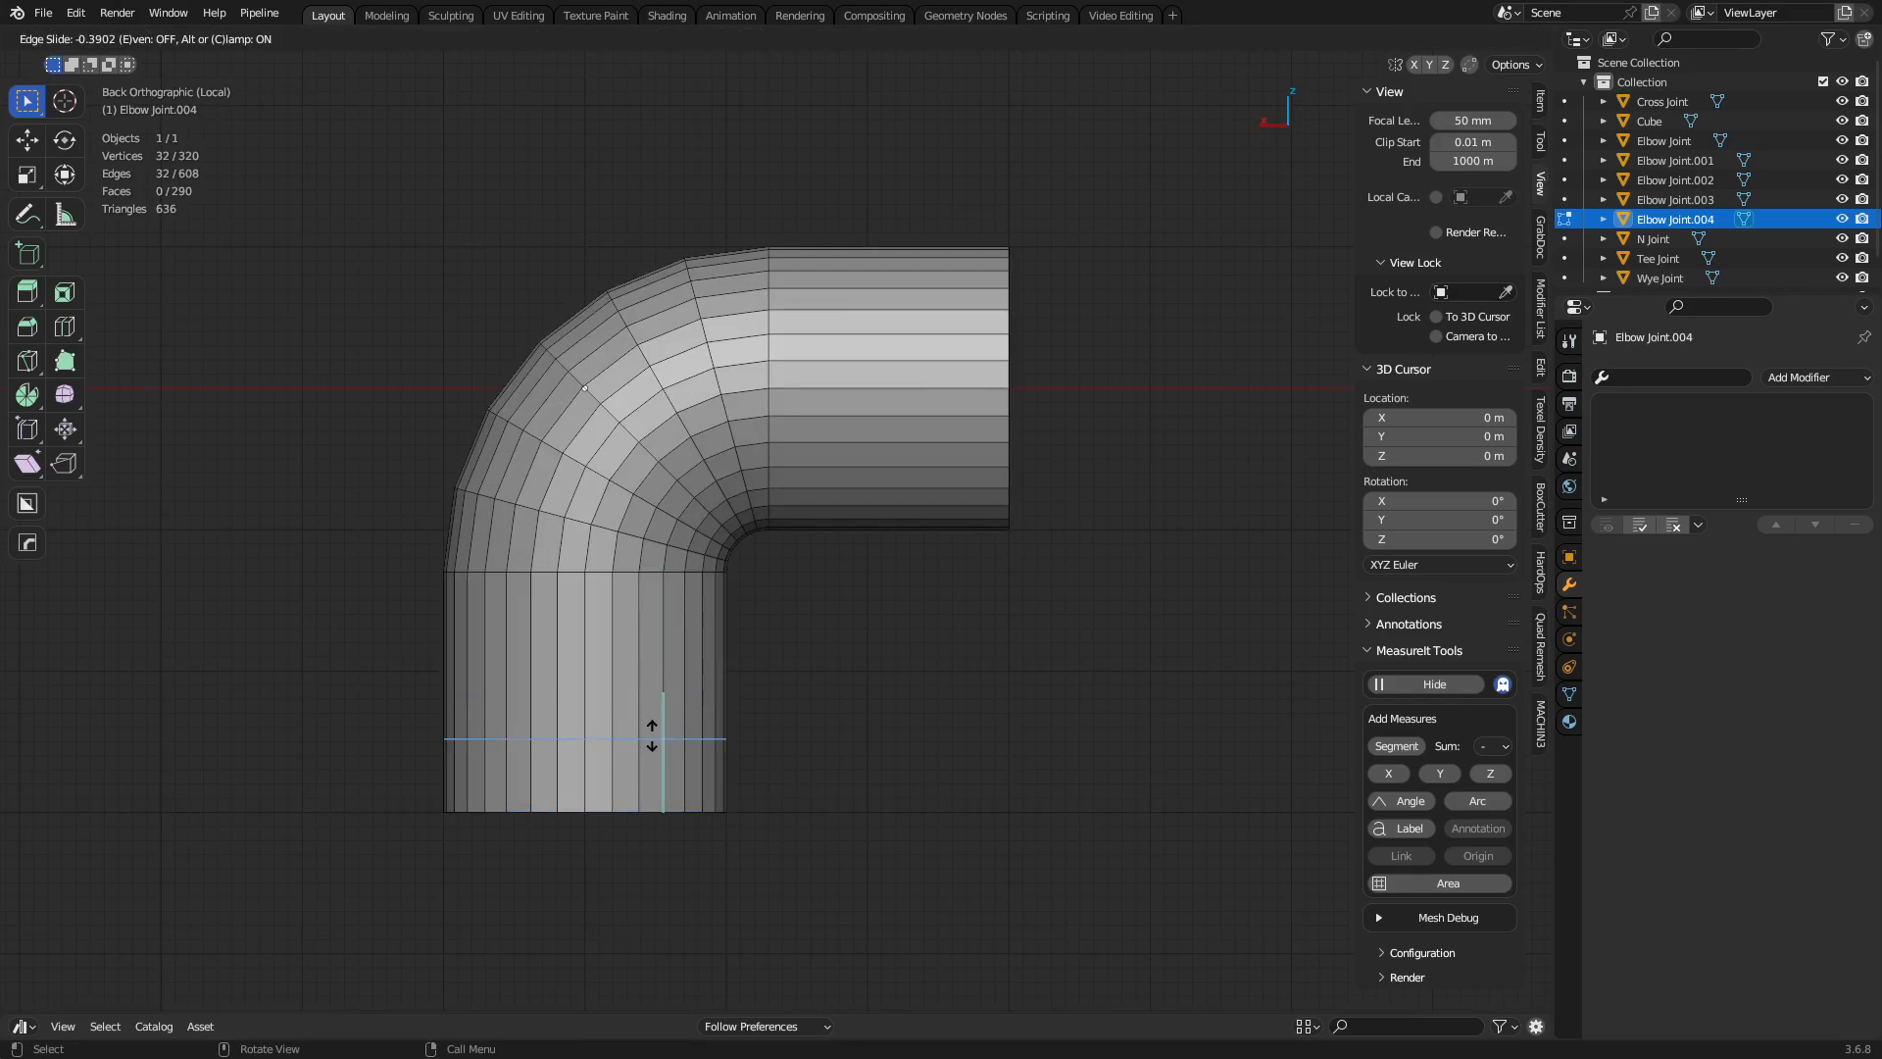
{"action": "left_click", "coordinate": [654, 740]}
Push the lowest face band outward into a collar with Inset Faces, using 0 m thickness and about 0.22 m depth.
{"action": "key", "text": "3"}
{"action": "left_click", "coordinate": [662, 778], "text": "alt"}
{"action": "middle_click_drag", "start_coordinate": [662, 779], "coordinate": [987, 634]}
{"action": "key", "text": "i"}
{"action": "left_click", "coordinate": [872, 776]}
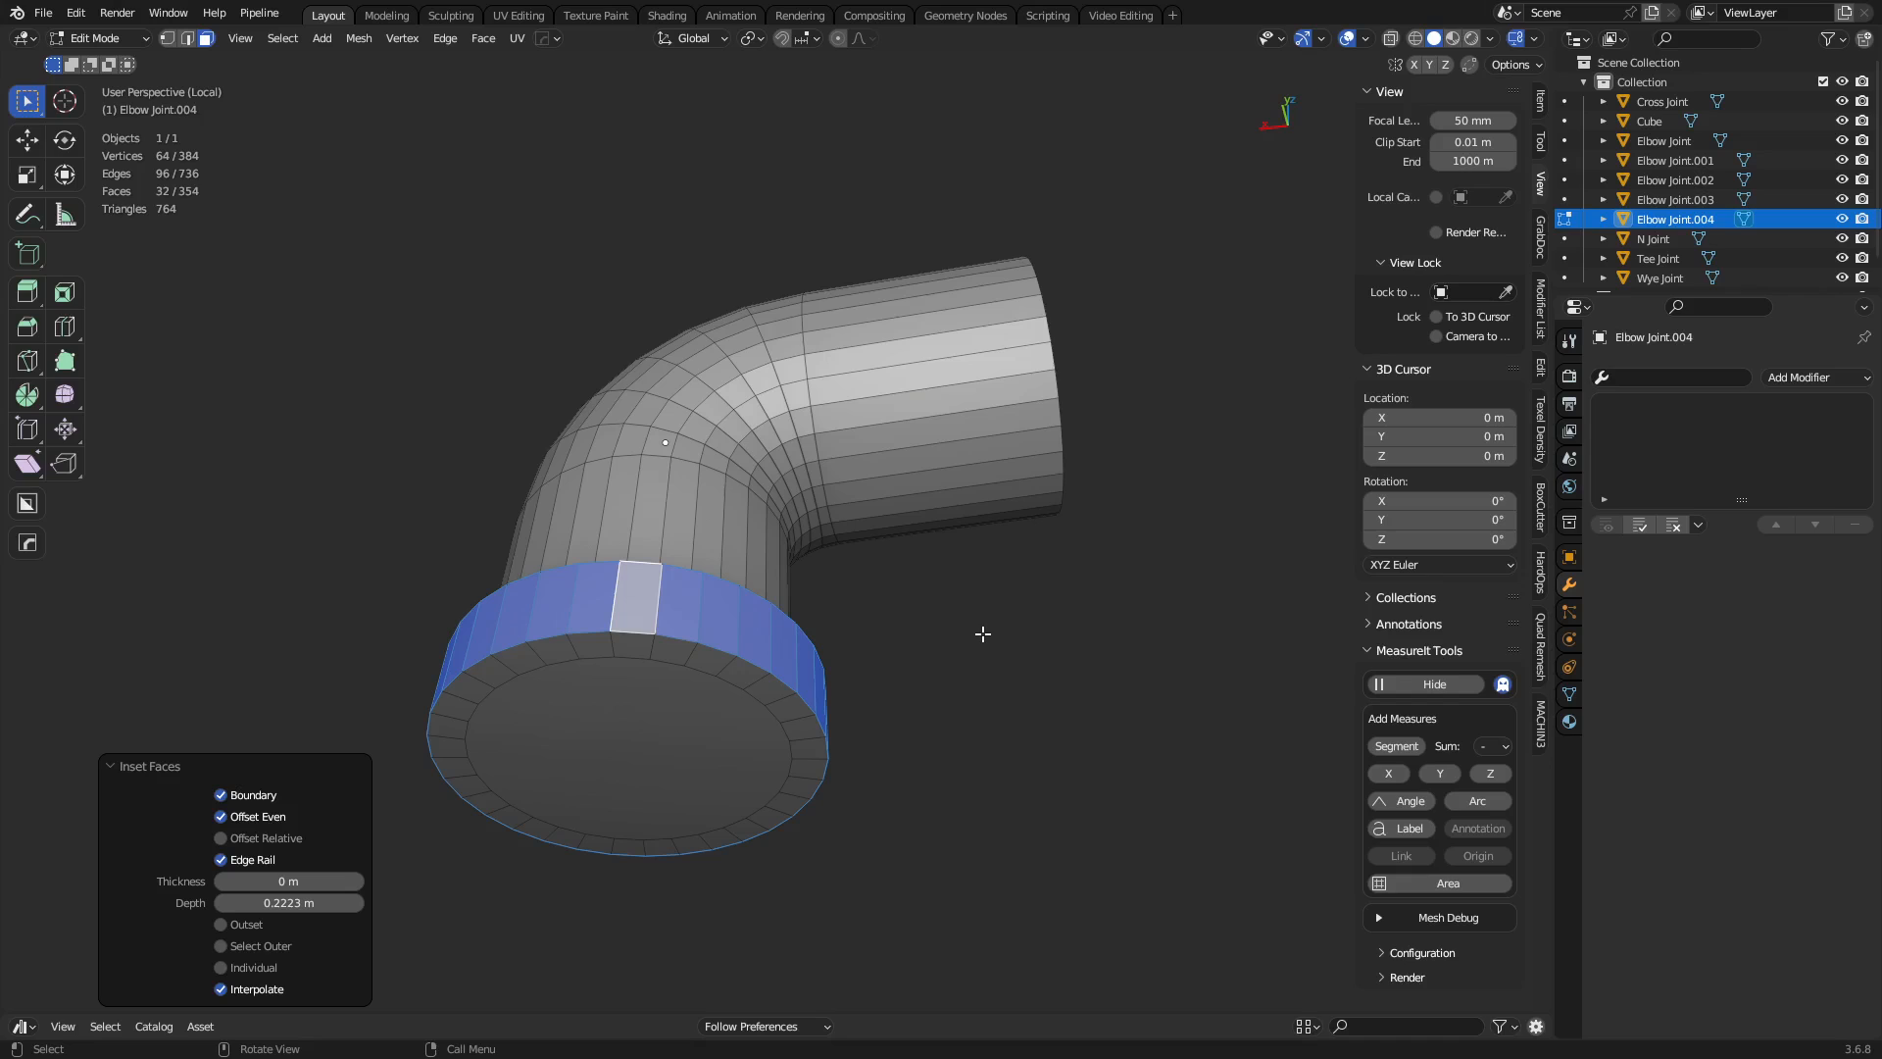
Inset the cap face under the collar, recess it into the pipe and return to Object Mode.
{"action": "left_click", "coordinate": [698, 739]}
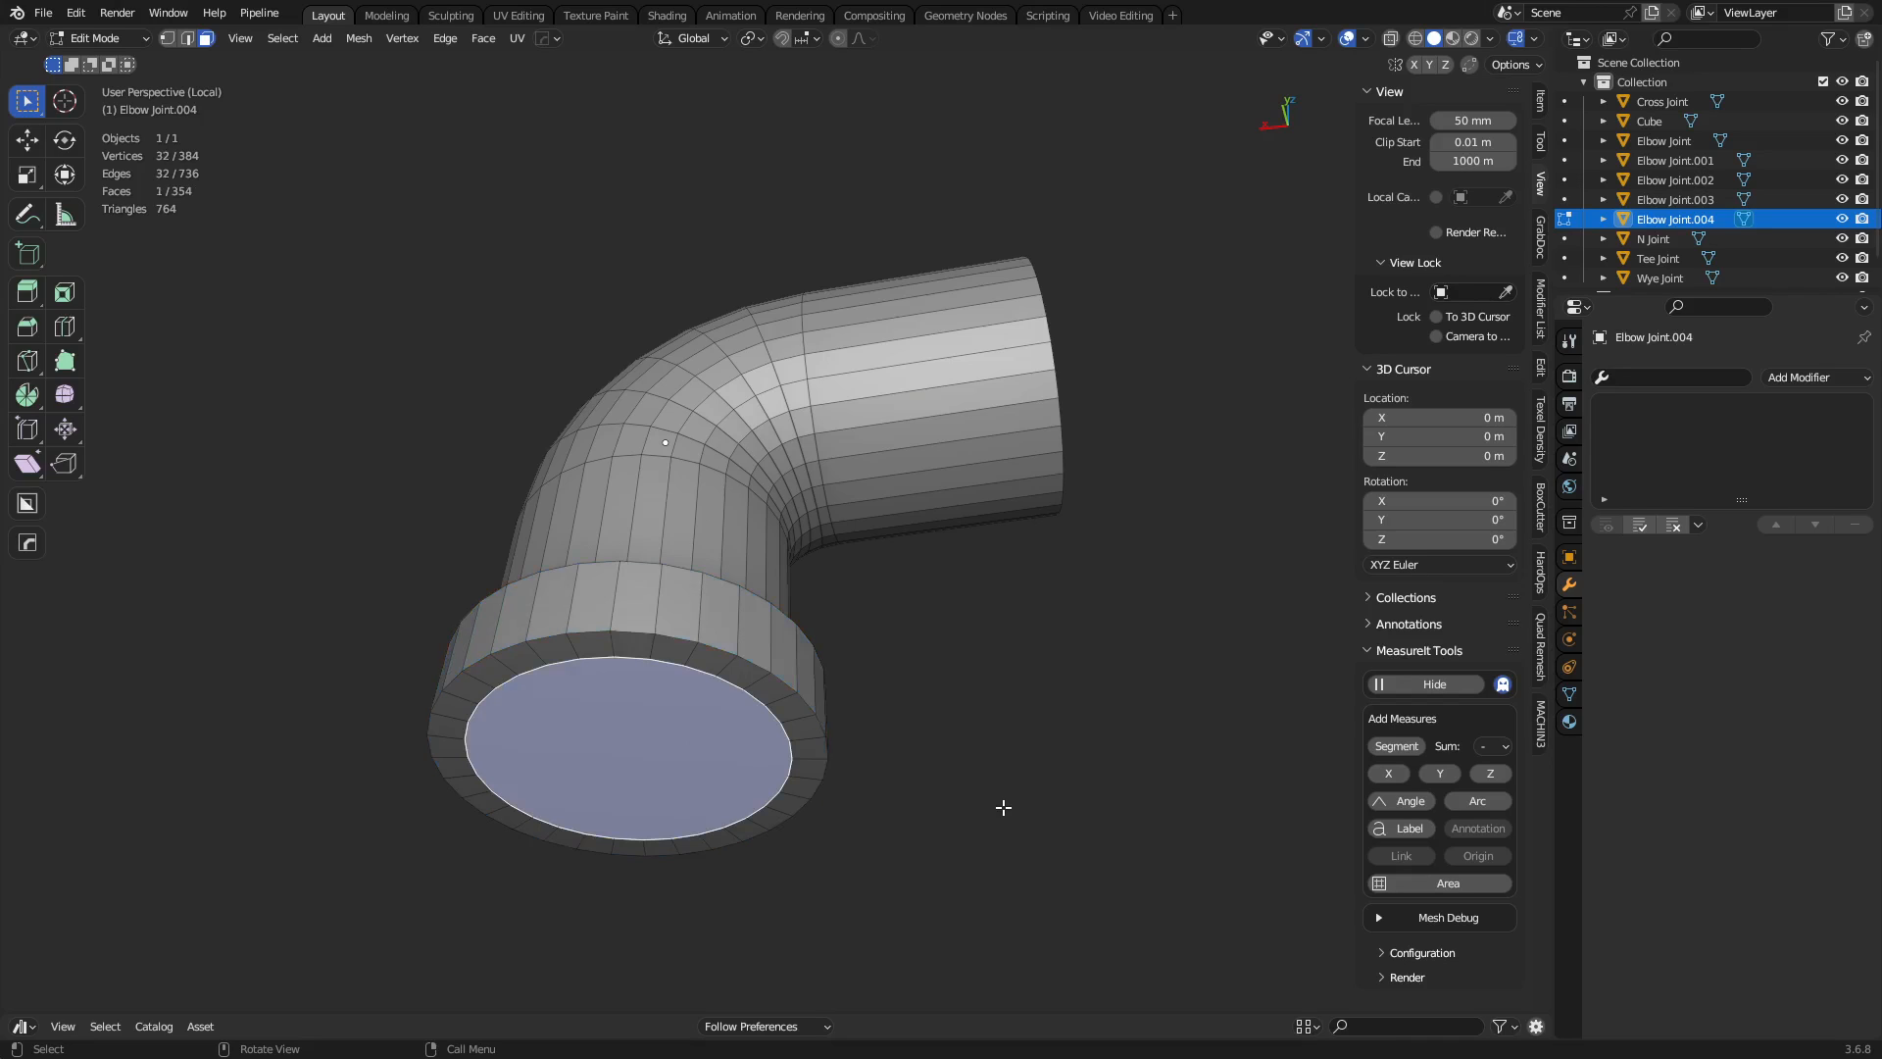
{"action": "key", "text": "i"}
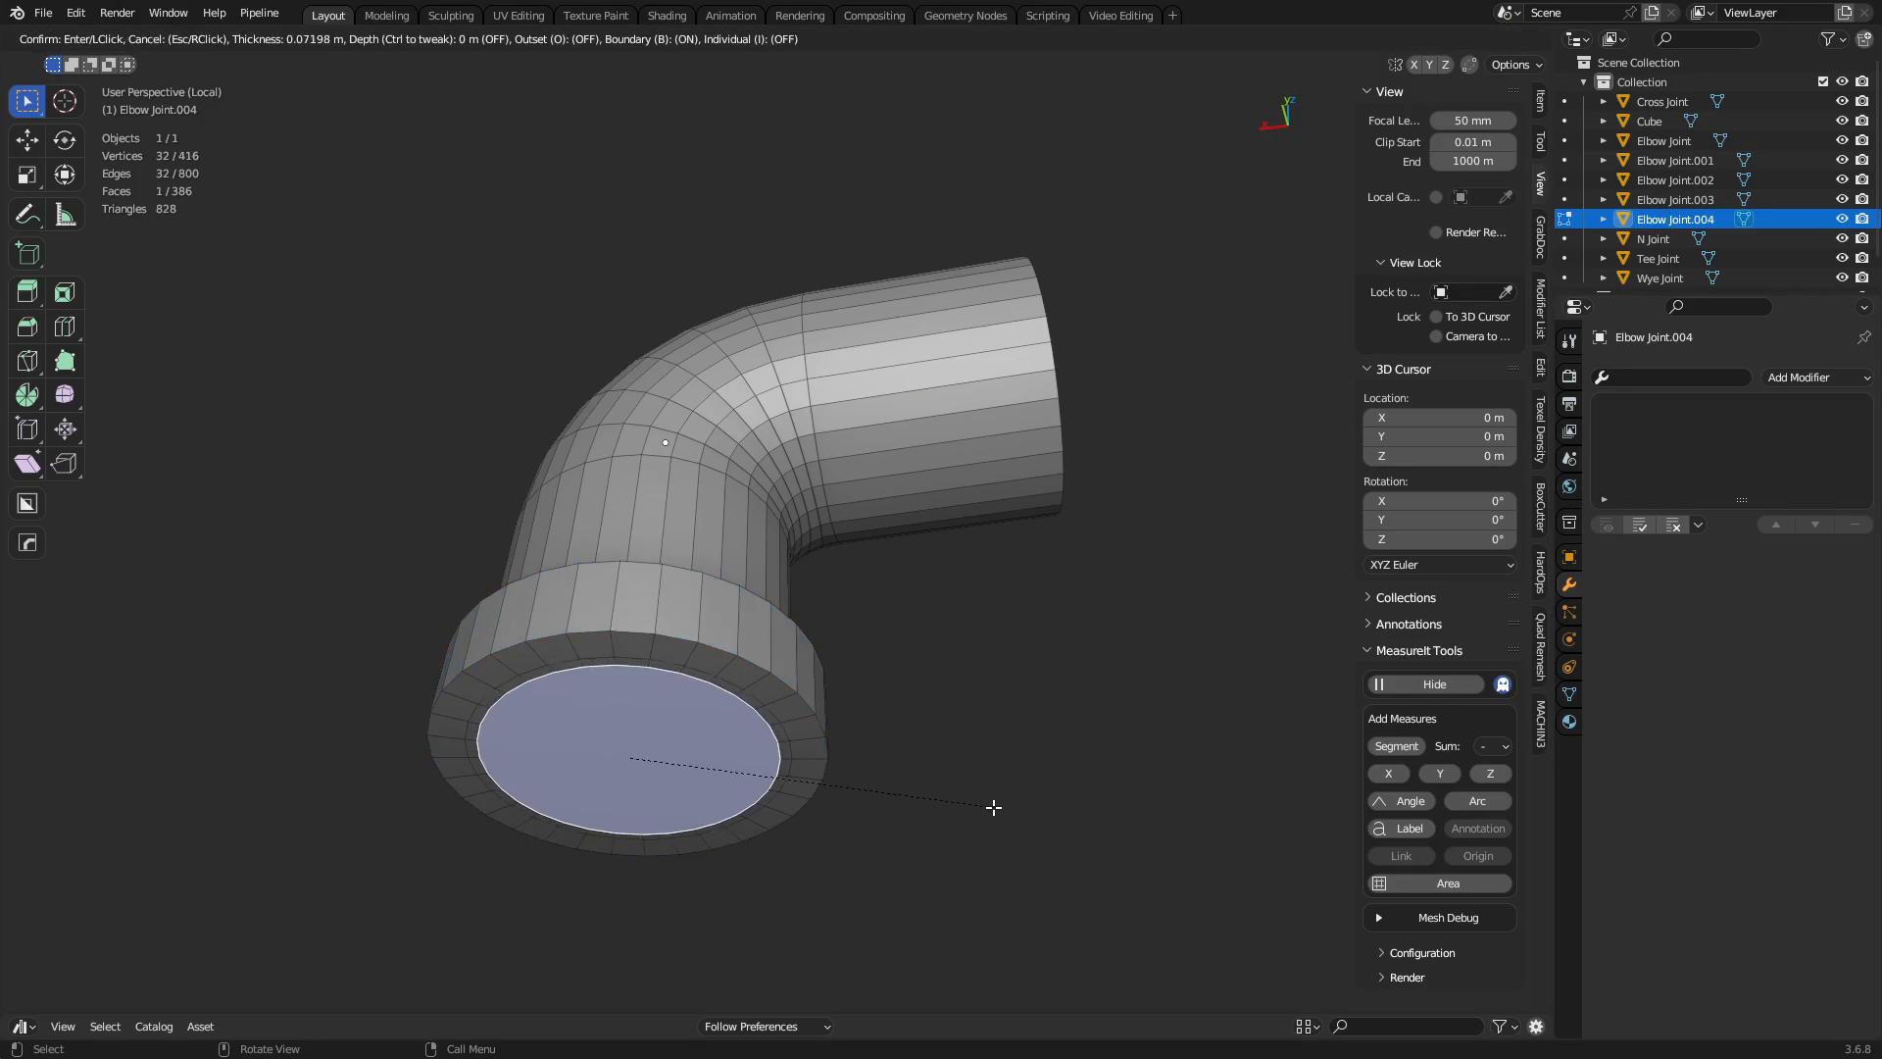
{"action": "left_click", "coordinate": [976, 807]}
{"action": "key", "text": "Tab"}
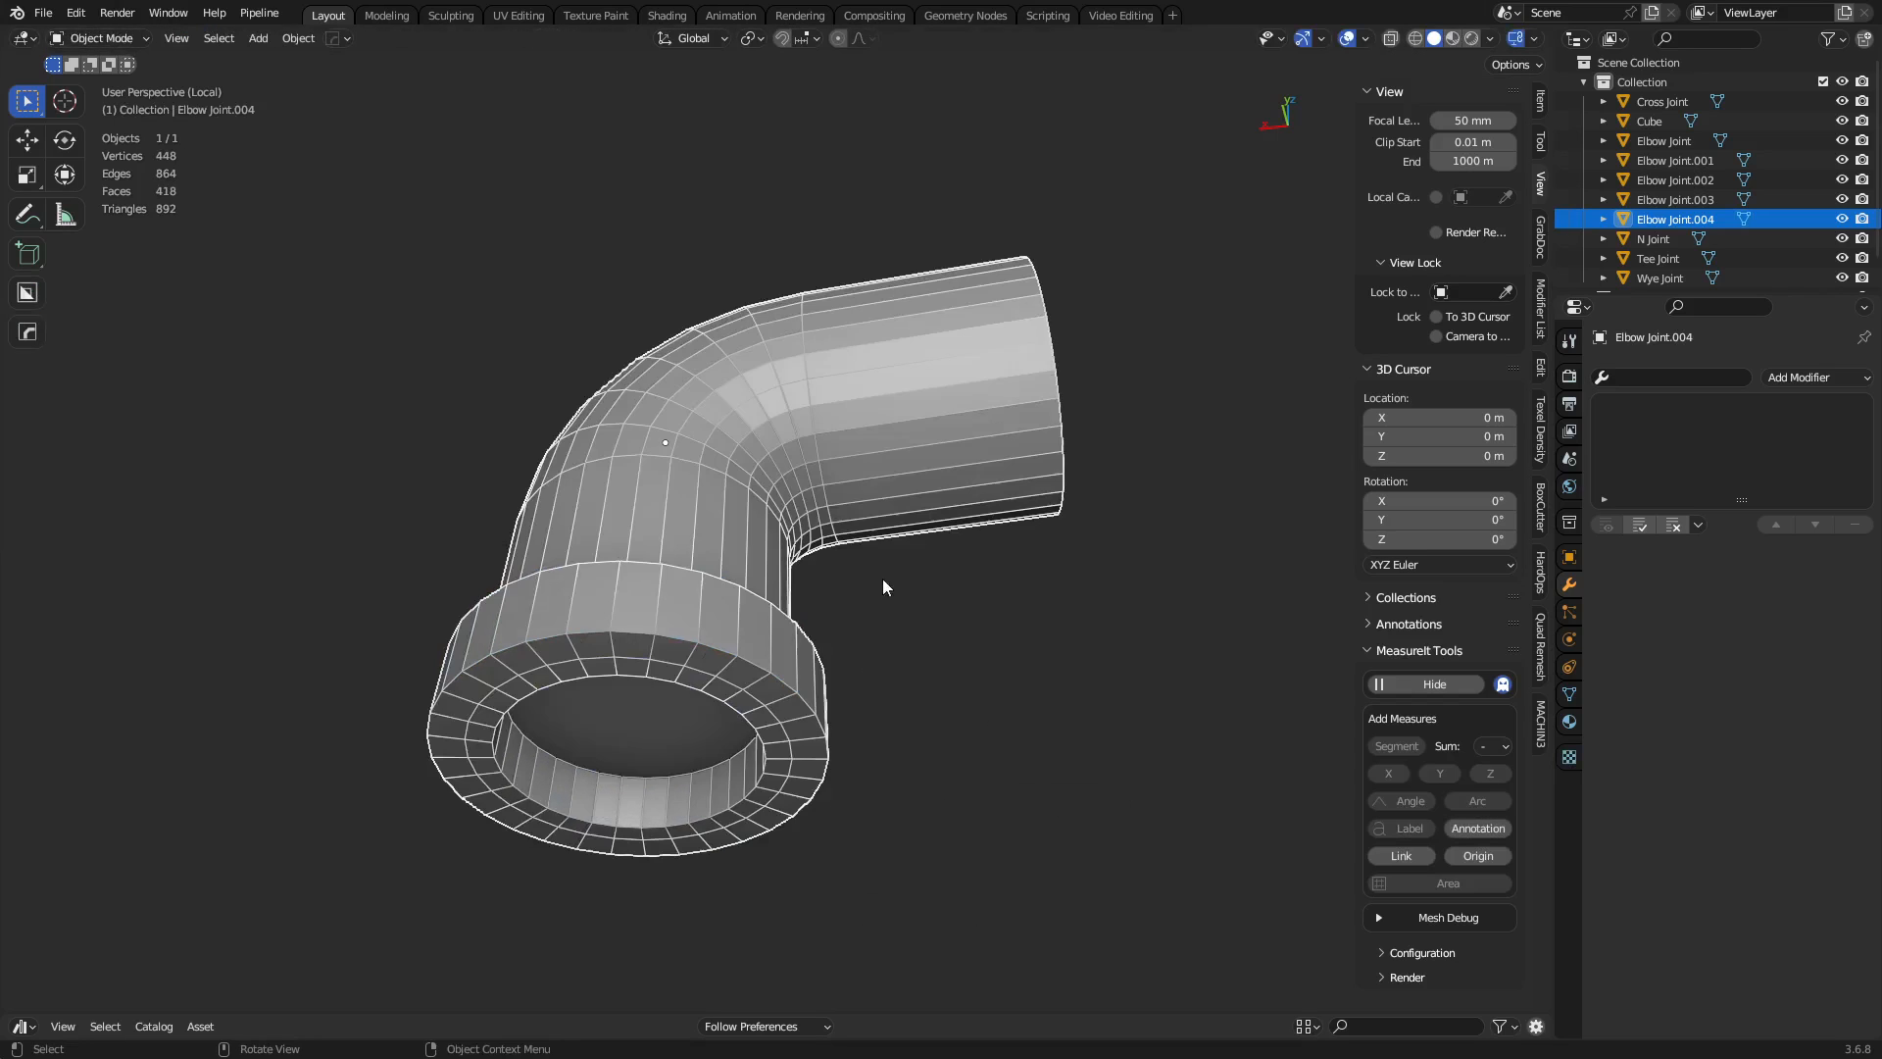
Add a HardOps Bevel to the elbow with 2 segments and a width of about 0.053 m.
{"action": "middle_click_drag", "start_coordinate": [883, 588], "coordinate": [881, 692]}
{"action": "key", "text": "q"}
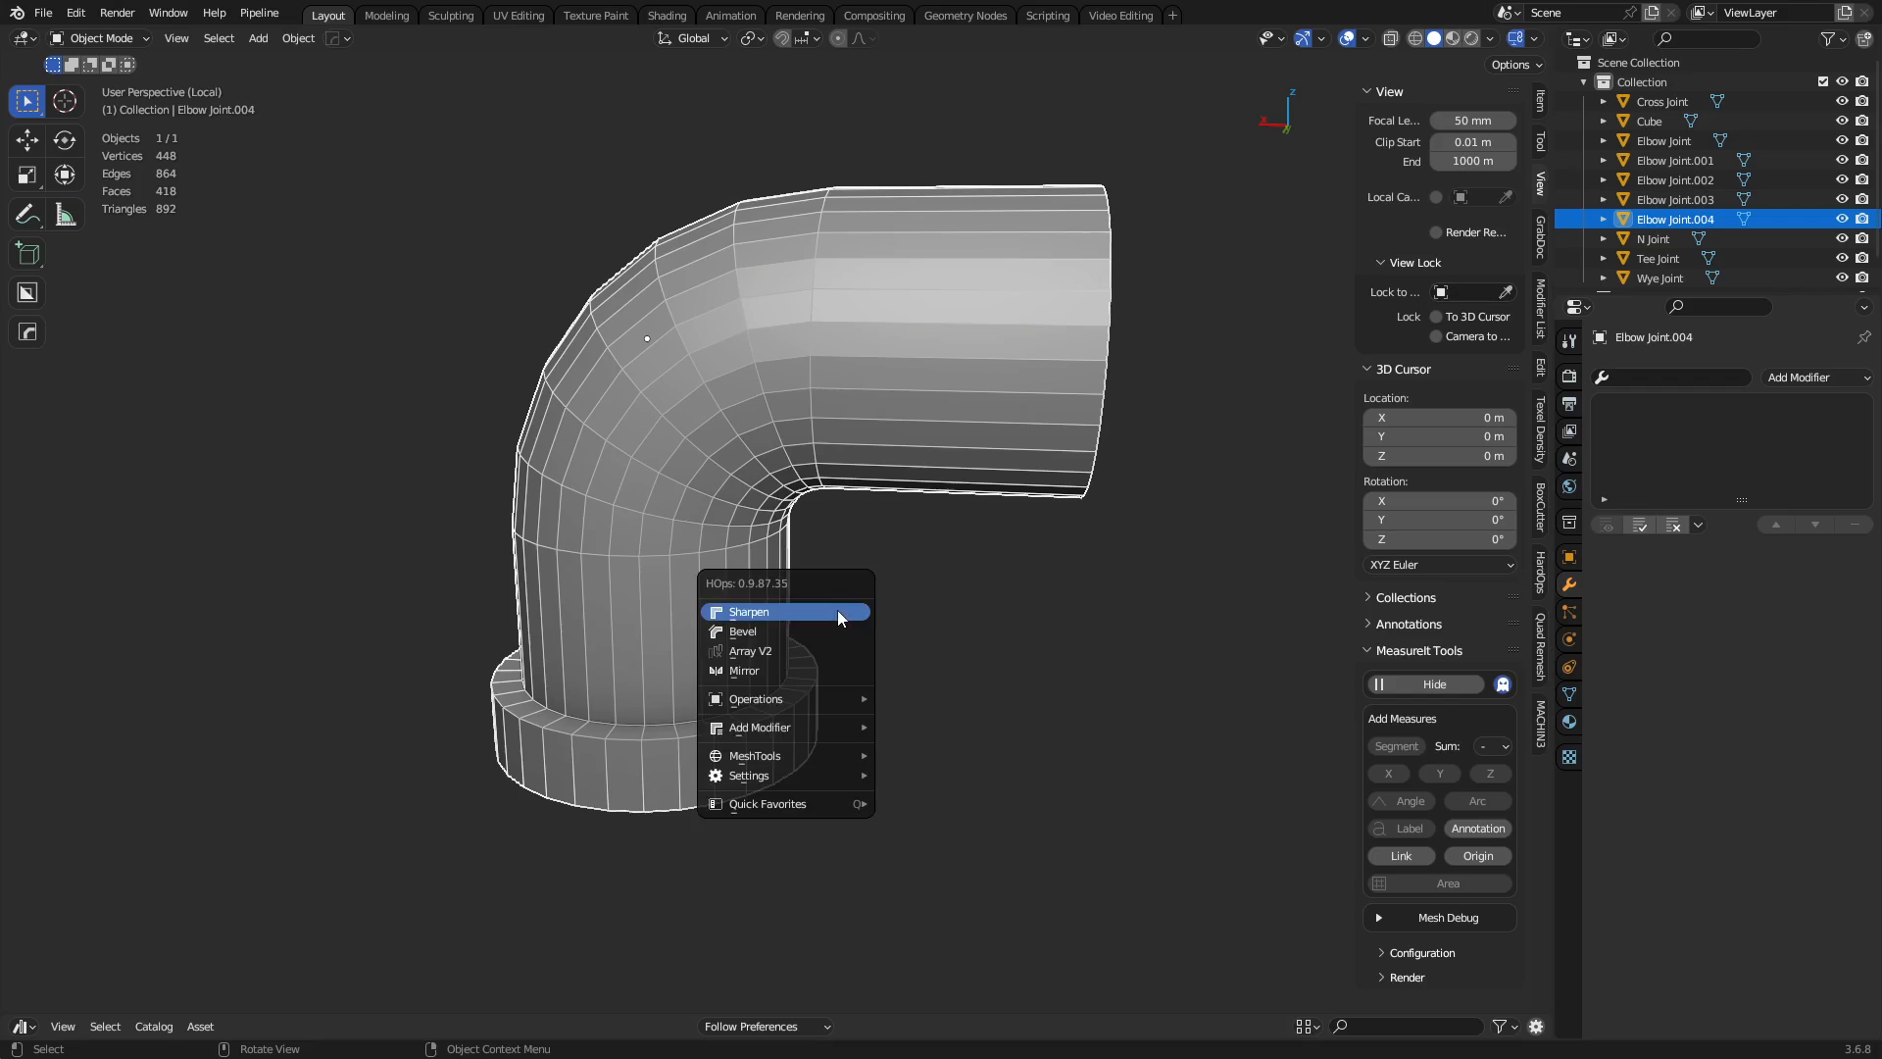
{"action": "left_click", "coordinate": [838, 634]}
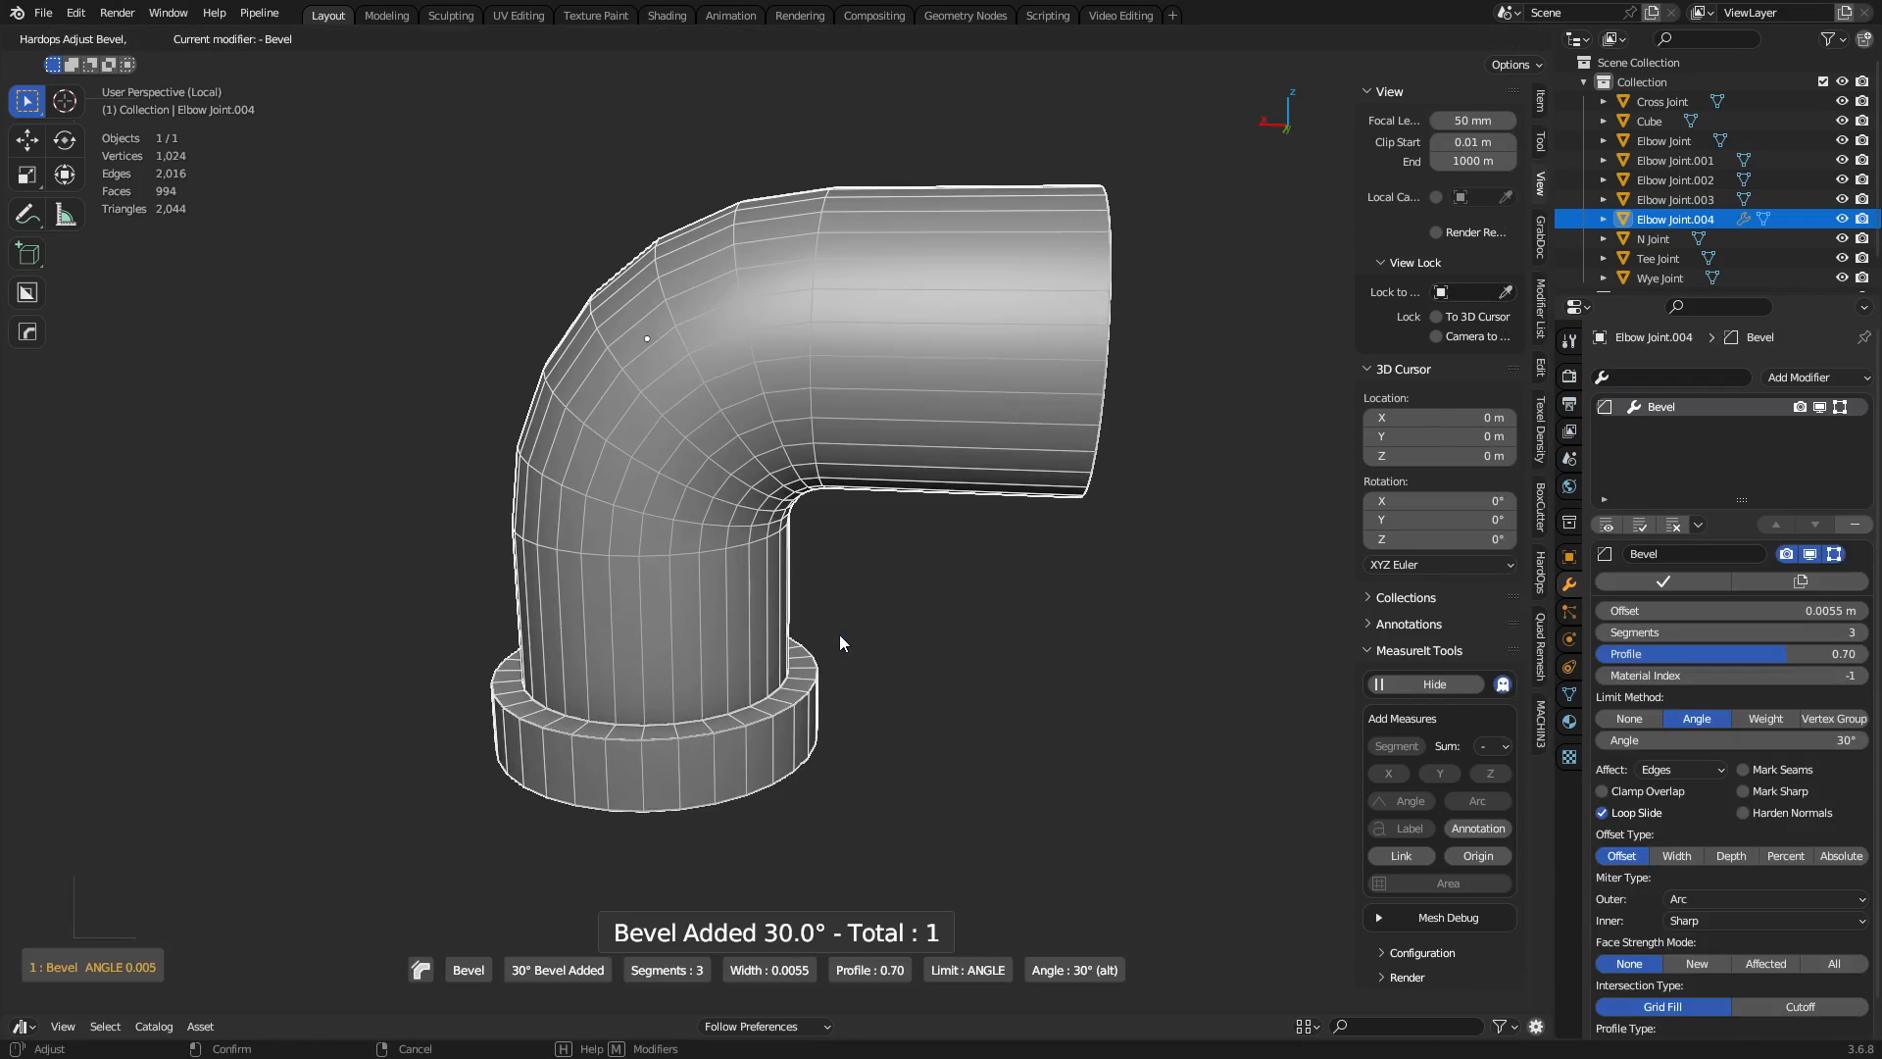
{"action": "scroll", "coordinate": [733, 627], "scroll_direction": "down", "scroll_amount": 1}
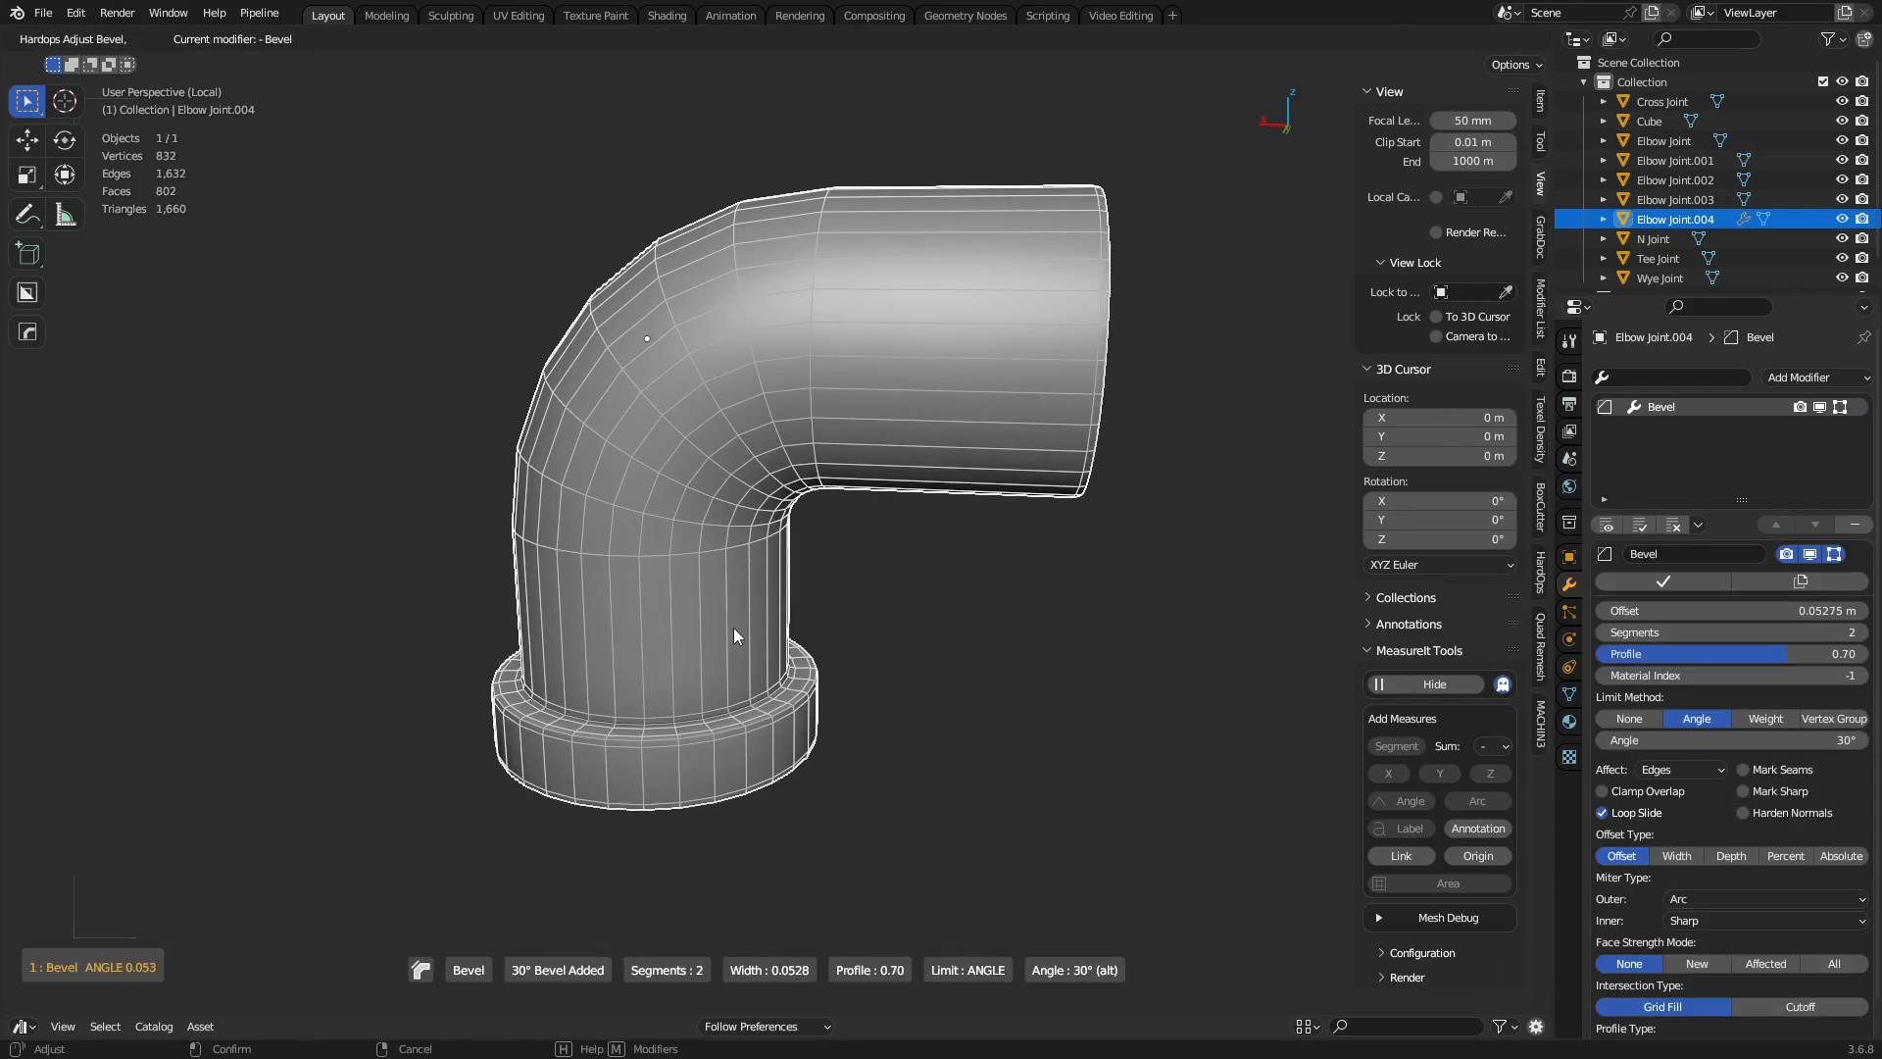
{"action": "left_click", "coordinate": [733, 628]}
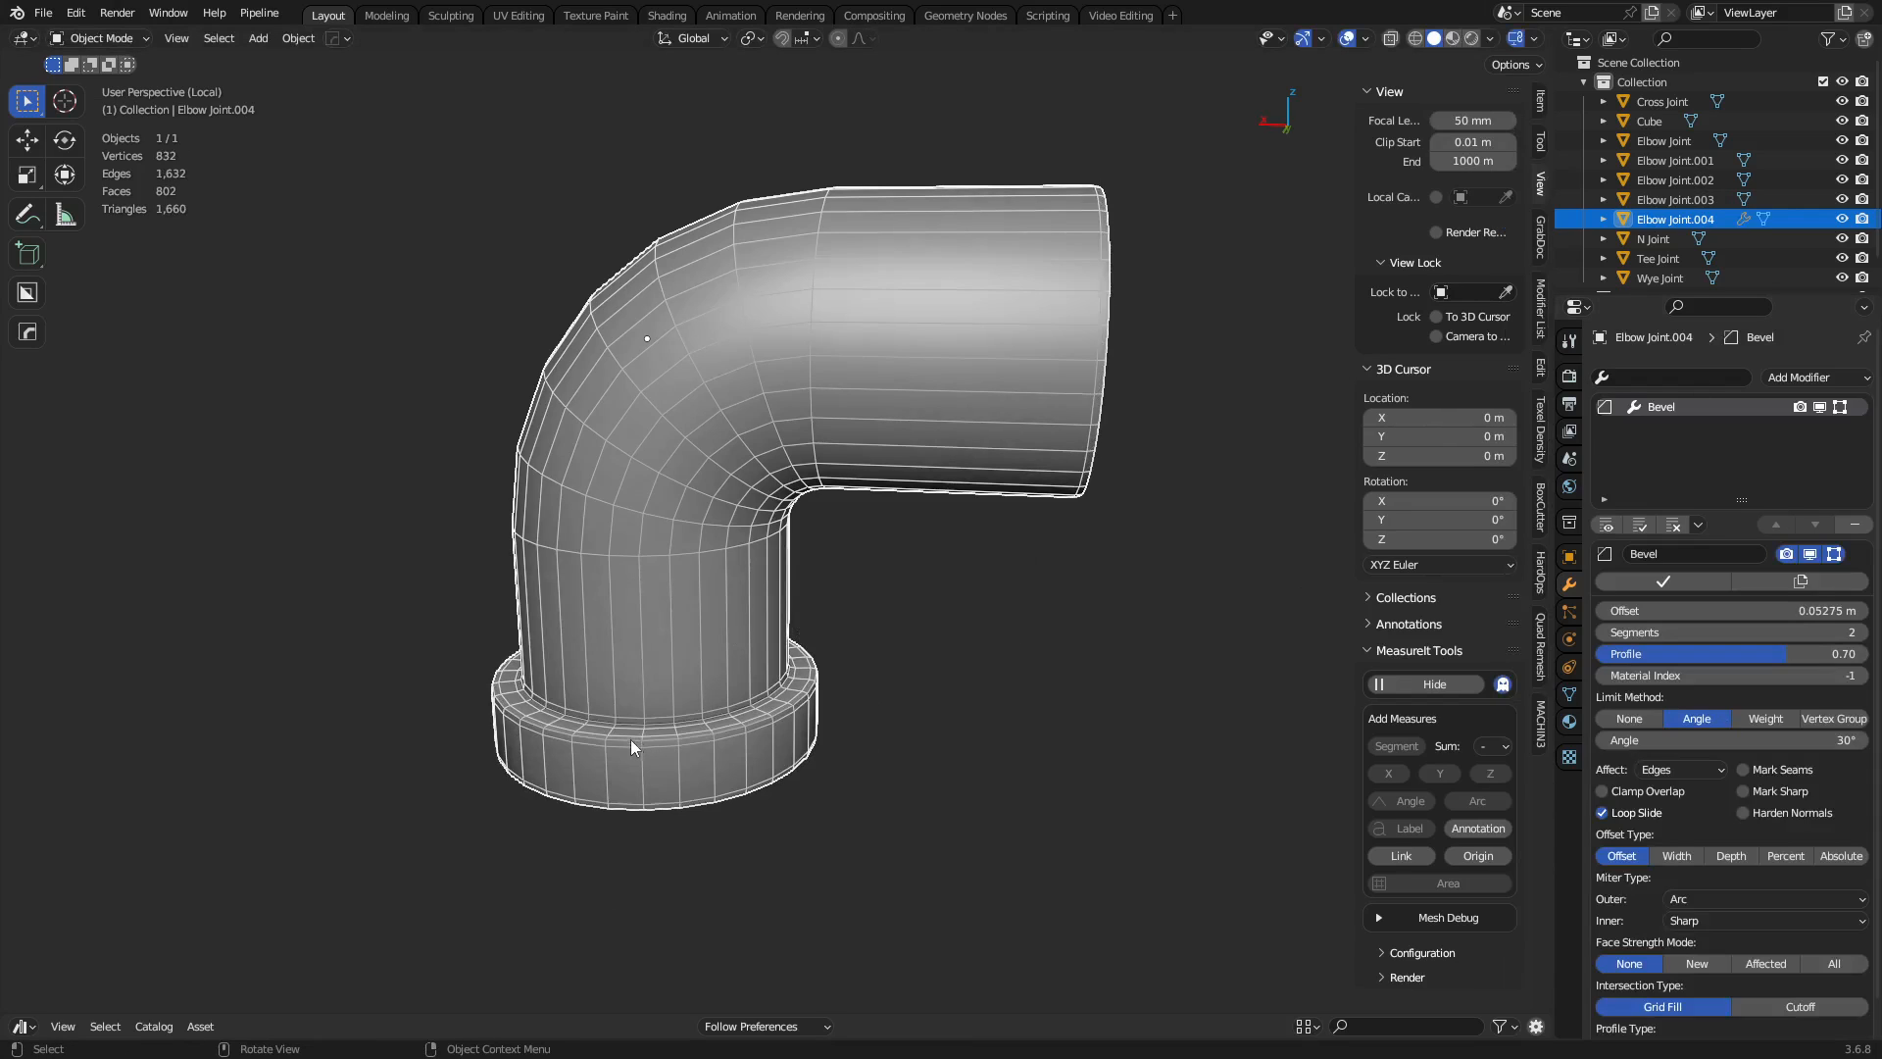
Try a level 2 Subdivision modifier on the beveled elbow and remove it.
{"action": "key", "text": "ctrl+2"}
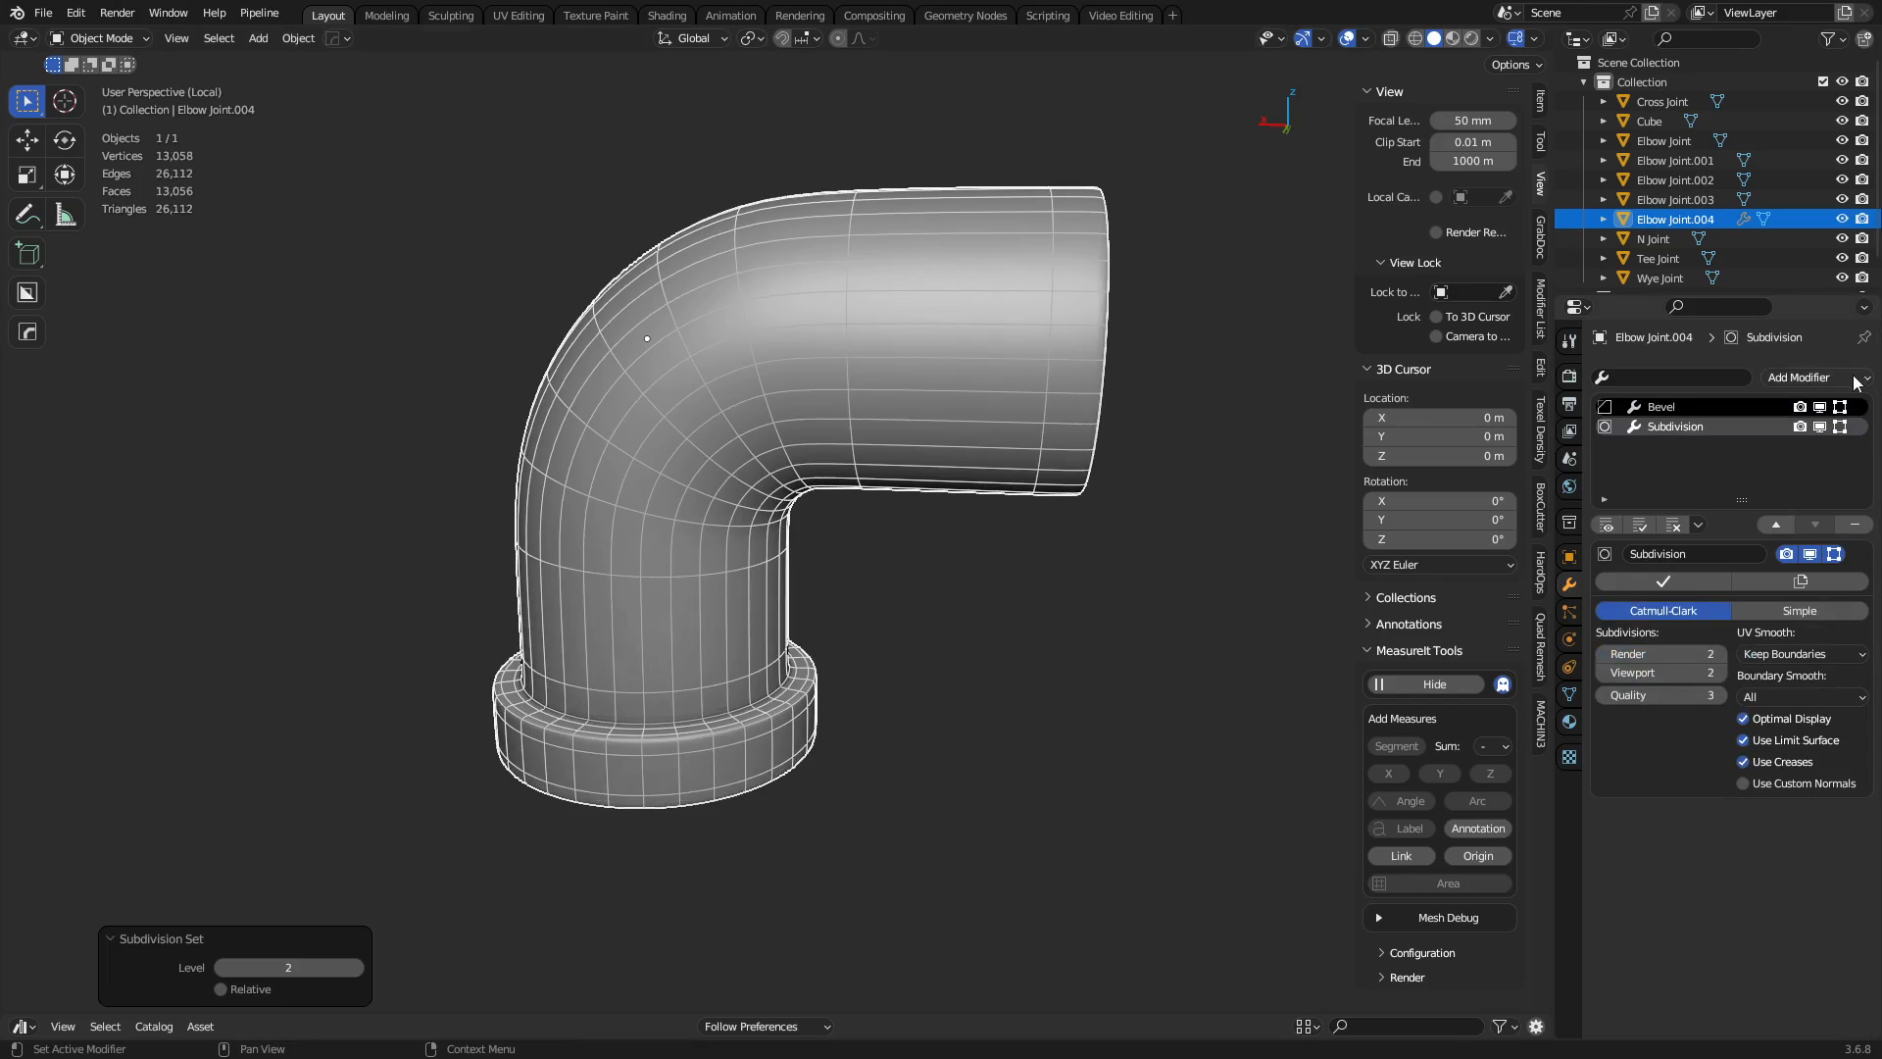
{"action": "middle_click_drag", "start_coordinate": [1014, 643], "coordinate": [1050, 617]}
{"action": "left_click", "coordinate": [1855, 525]}
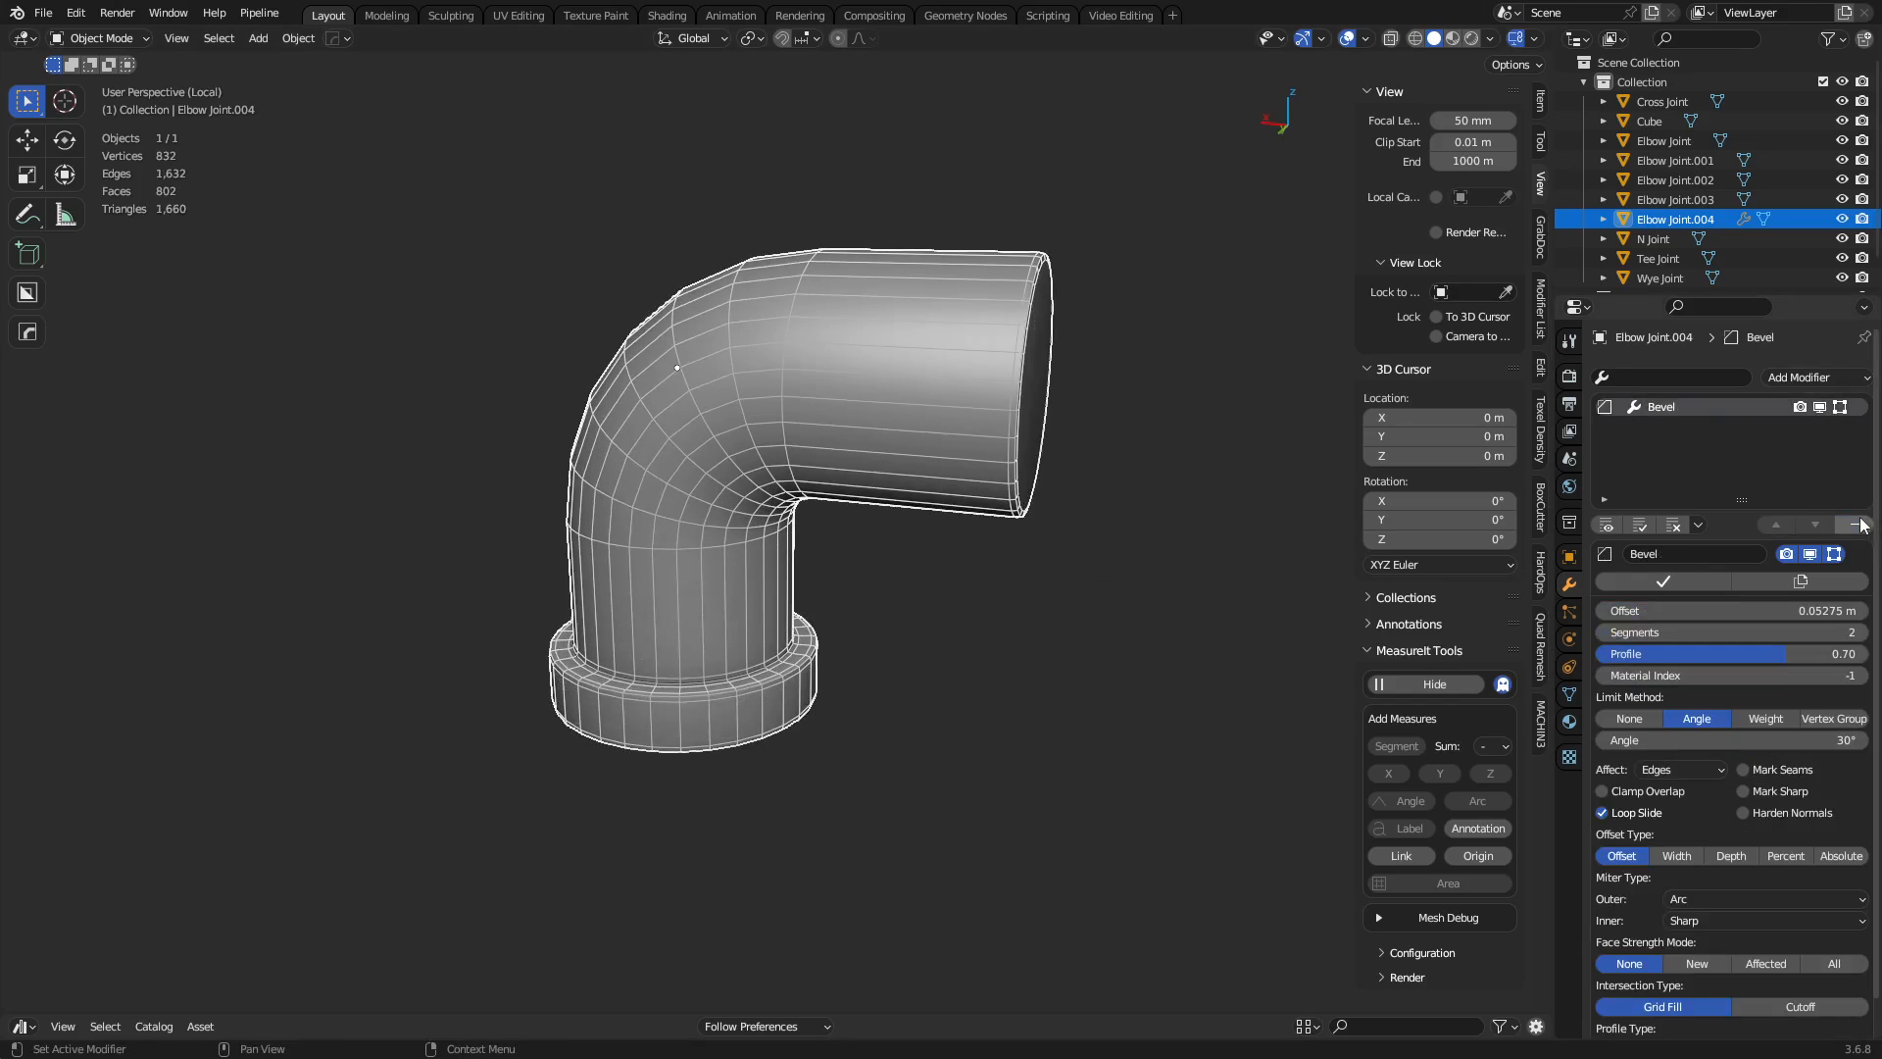
{"action": "left_click", "coordinate": [1807, 378]}
Add four evenly spaced loop cuts to the elbow's vertical leg above the collar.
{"action": "key", "text": "Tab"}
{"action": "key", "text": "ctrl+r"}
{"action": "scroll", "coordinate": [726, 635], "scroll_direction": "up", "scroll_amount": 3}
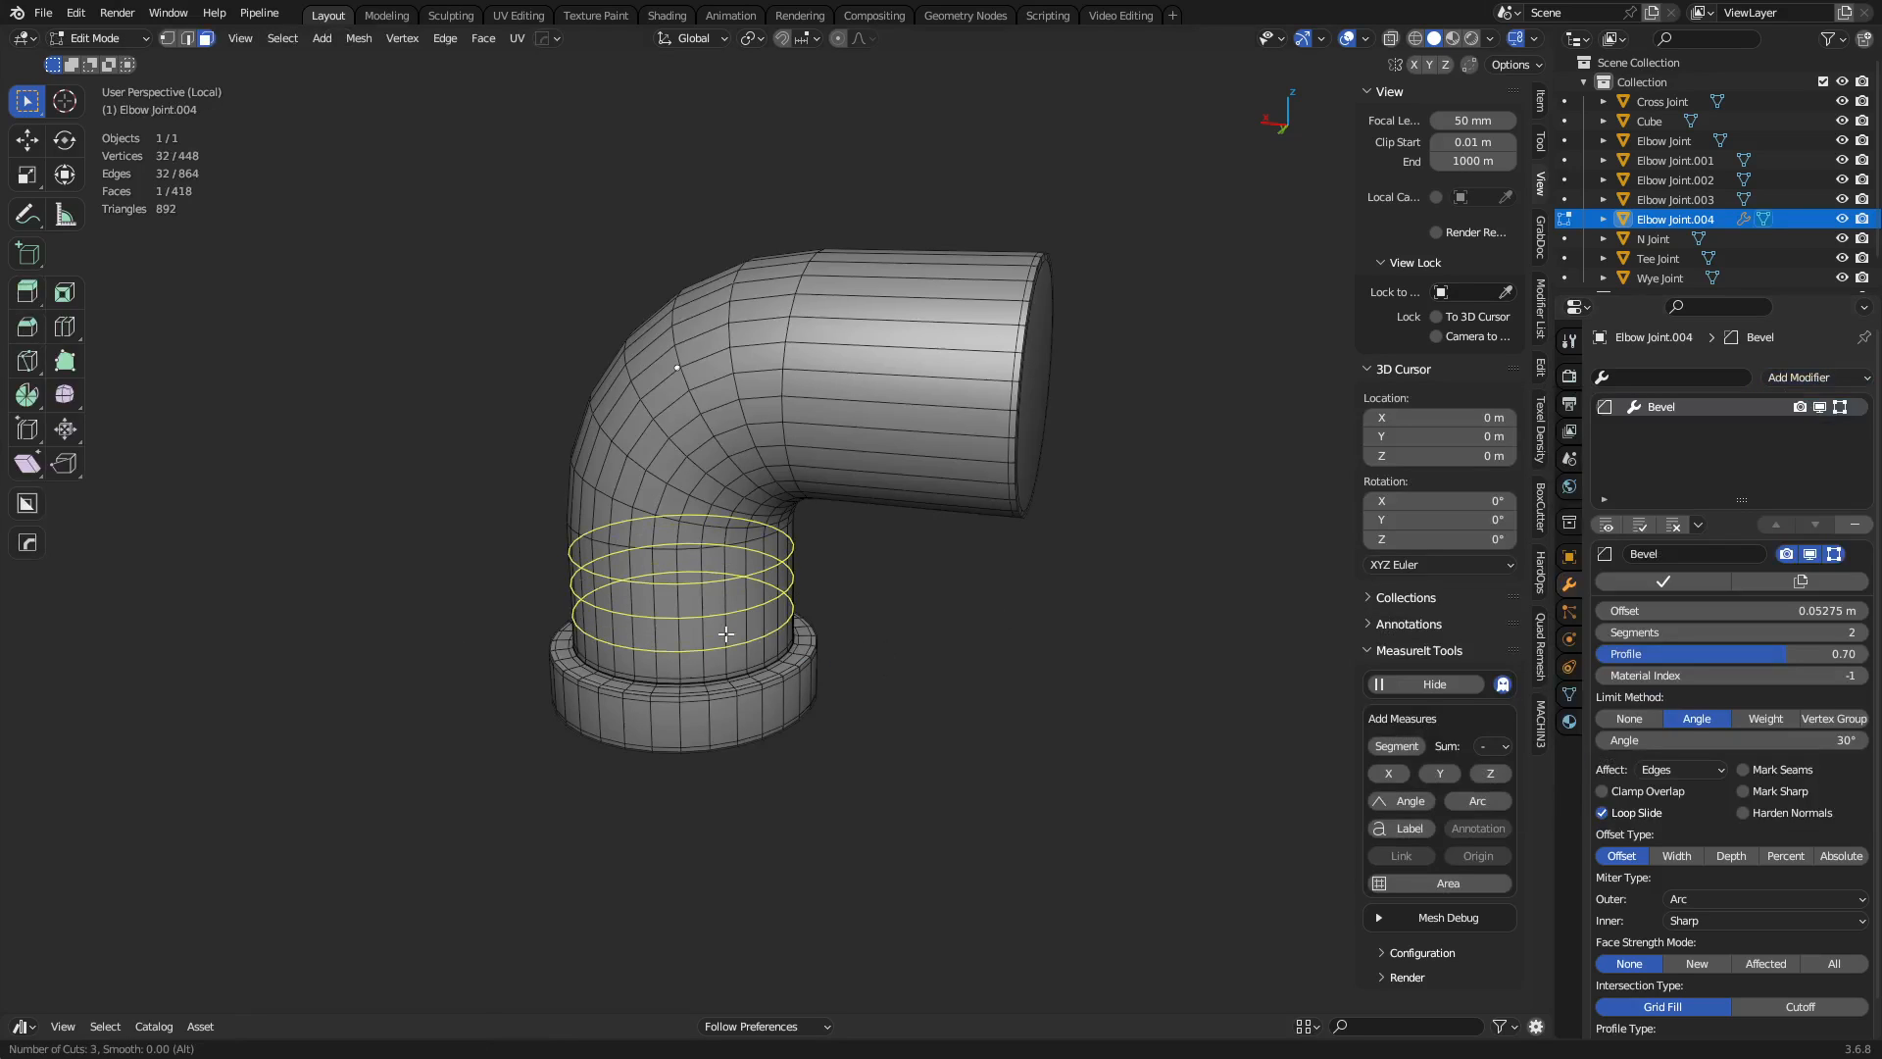
{"action": "left_click", "coordinate": [726, 635]}
Add seven evenly spaced loop cuts to the elbow's horizontal leg.
{"action": "key", "text": "ctrl+r"}
{"action": "scroll", "coordinate": [919, 481], "scroll_direction": "up", "scroll_amount": 4}
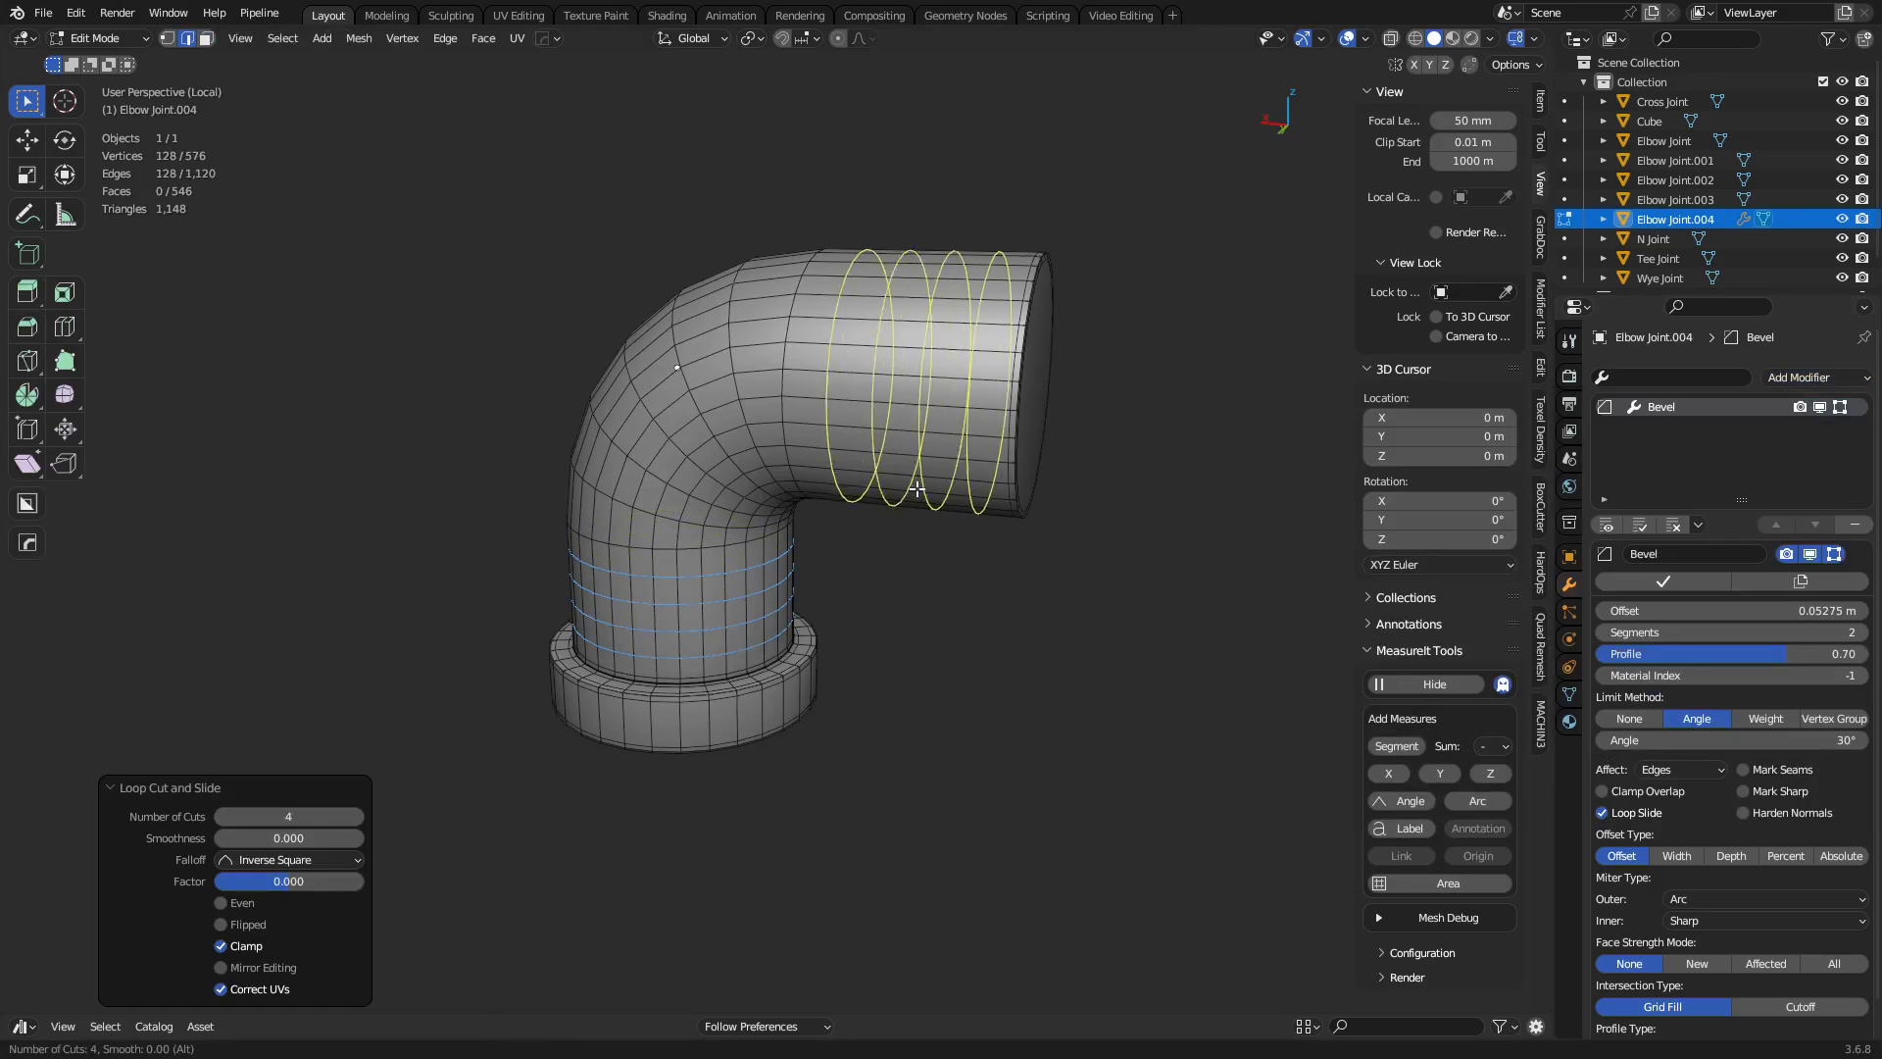
{"action": "left_click", "coordinate": [920, 488]}
{"action": "key", "text": "ctrl+z"}
{"action": "key", "text": "ctrl+r"}
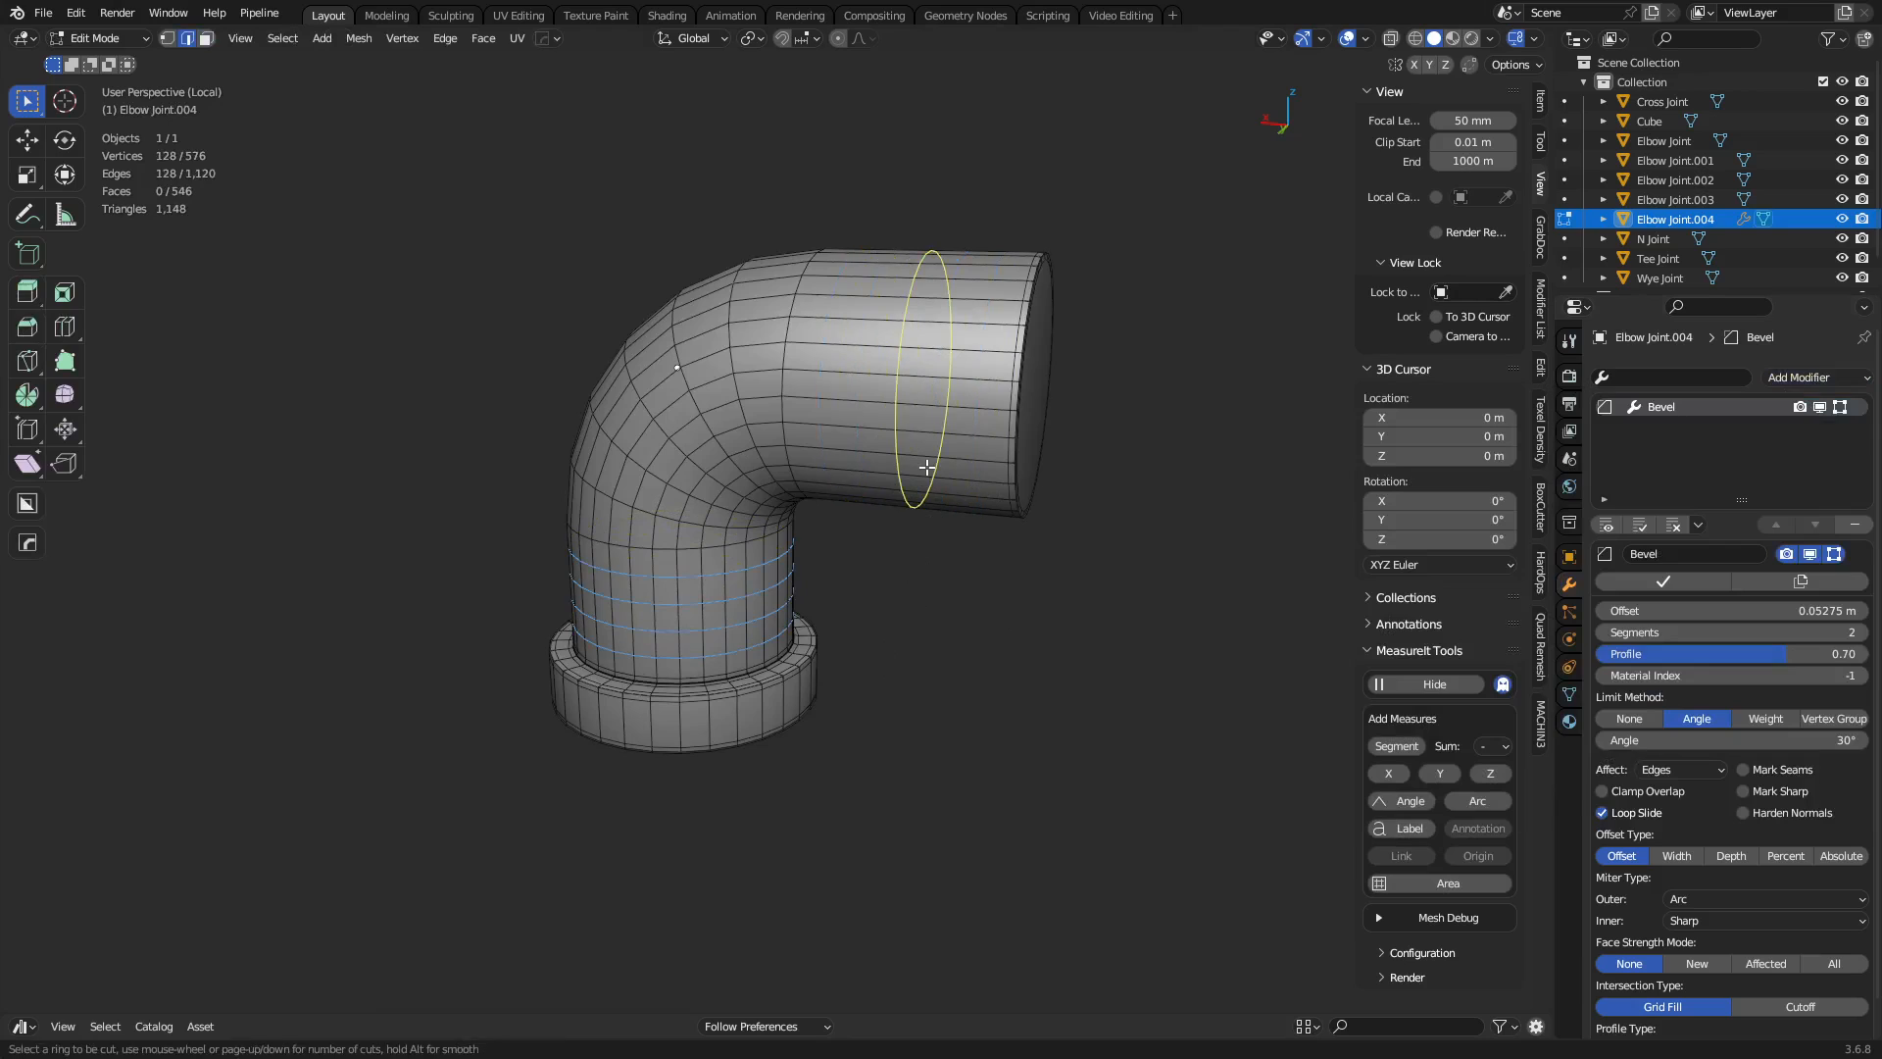
{"action": "scroll", "coordinate": [926, 470], "scroll_direction": "up", "scroll_amount": 6}
{"action": "left_click", "coordinate": [926, 469]}
Add a single loop cut around the collar and return to Object Mode.
{"action": "key", "text": "ctrl+r"}
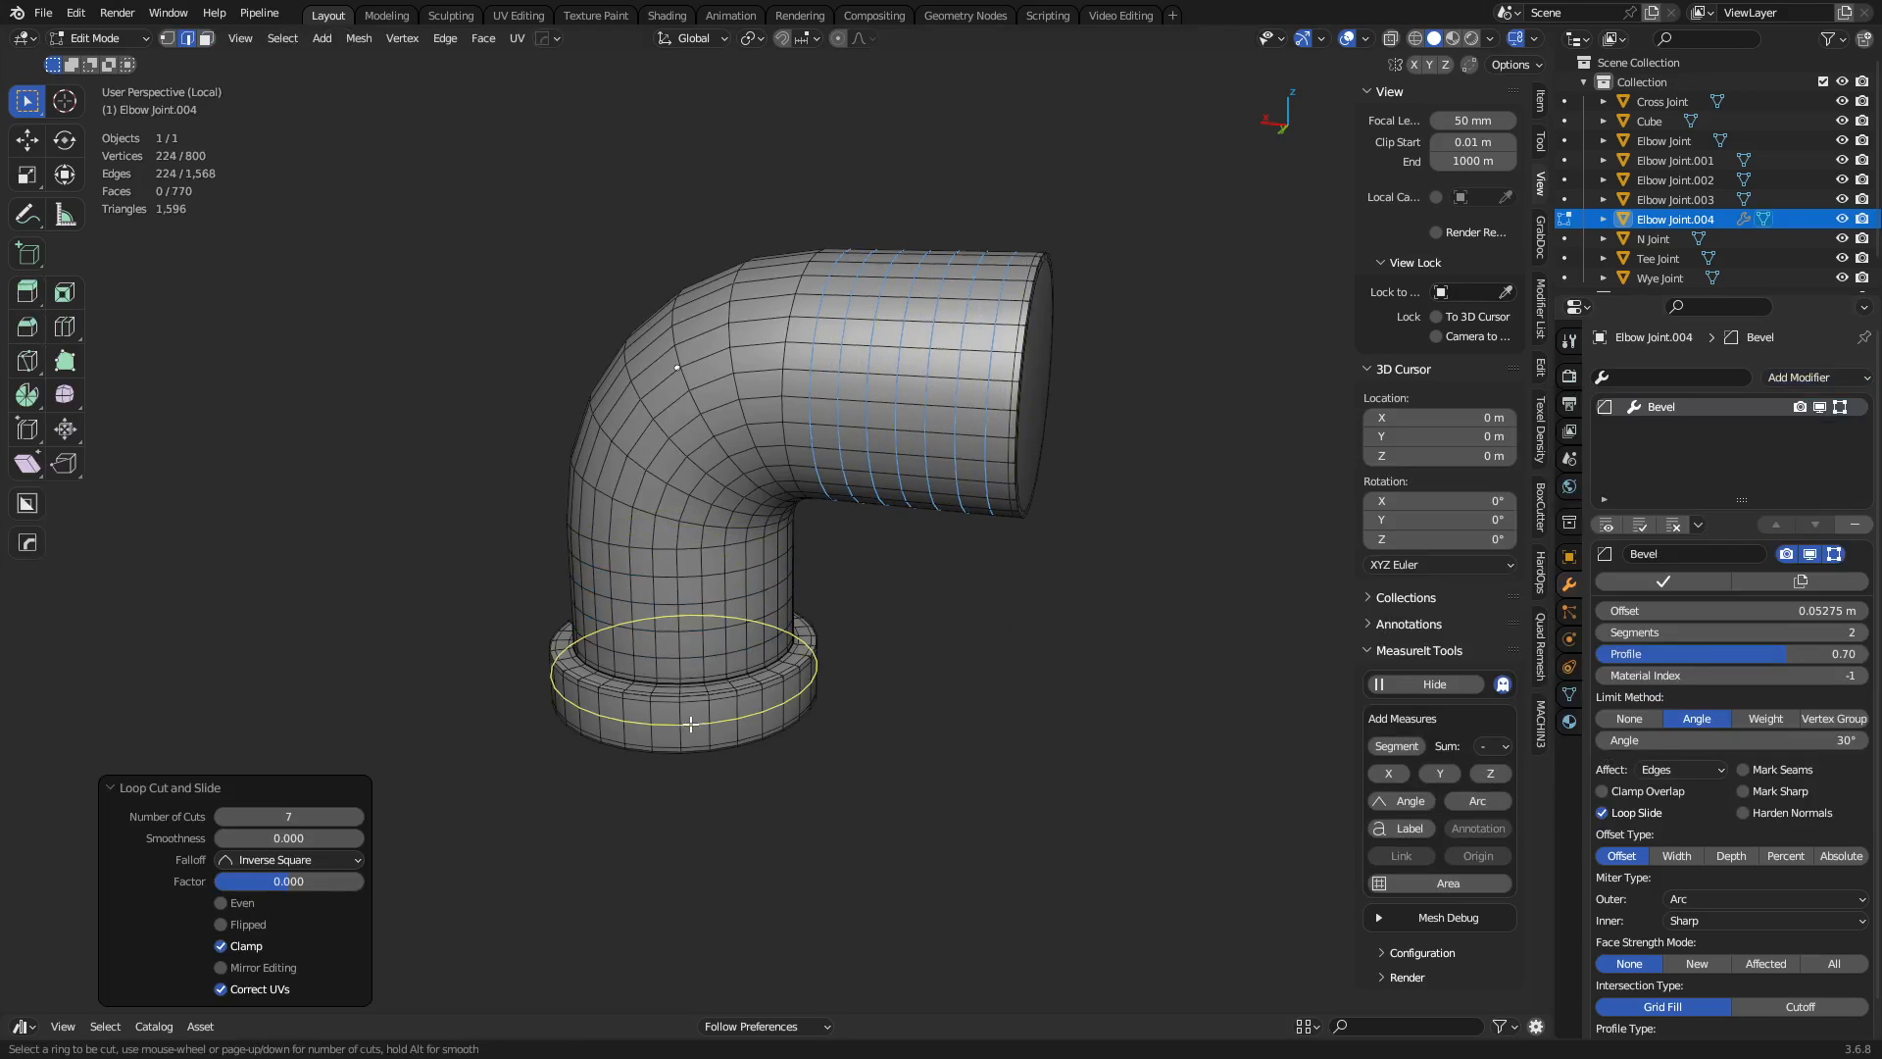
{"action": "left_click", "coordinate": [812, 708]}
{"action": "key", "text": "Tab"}
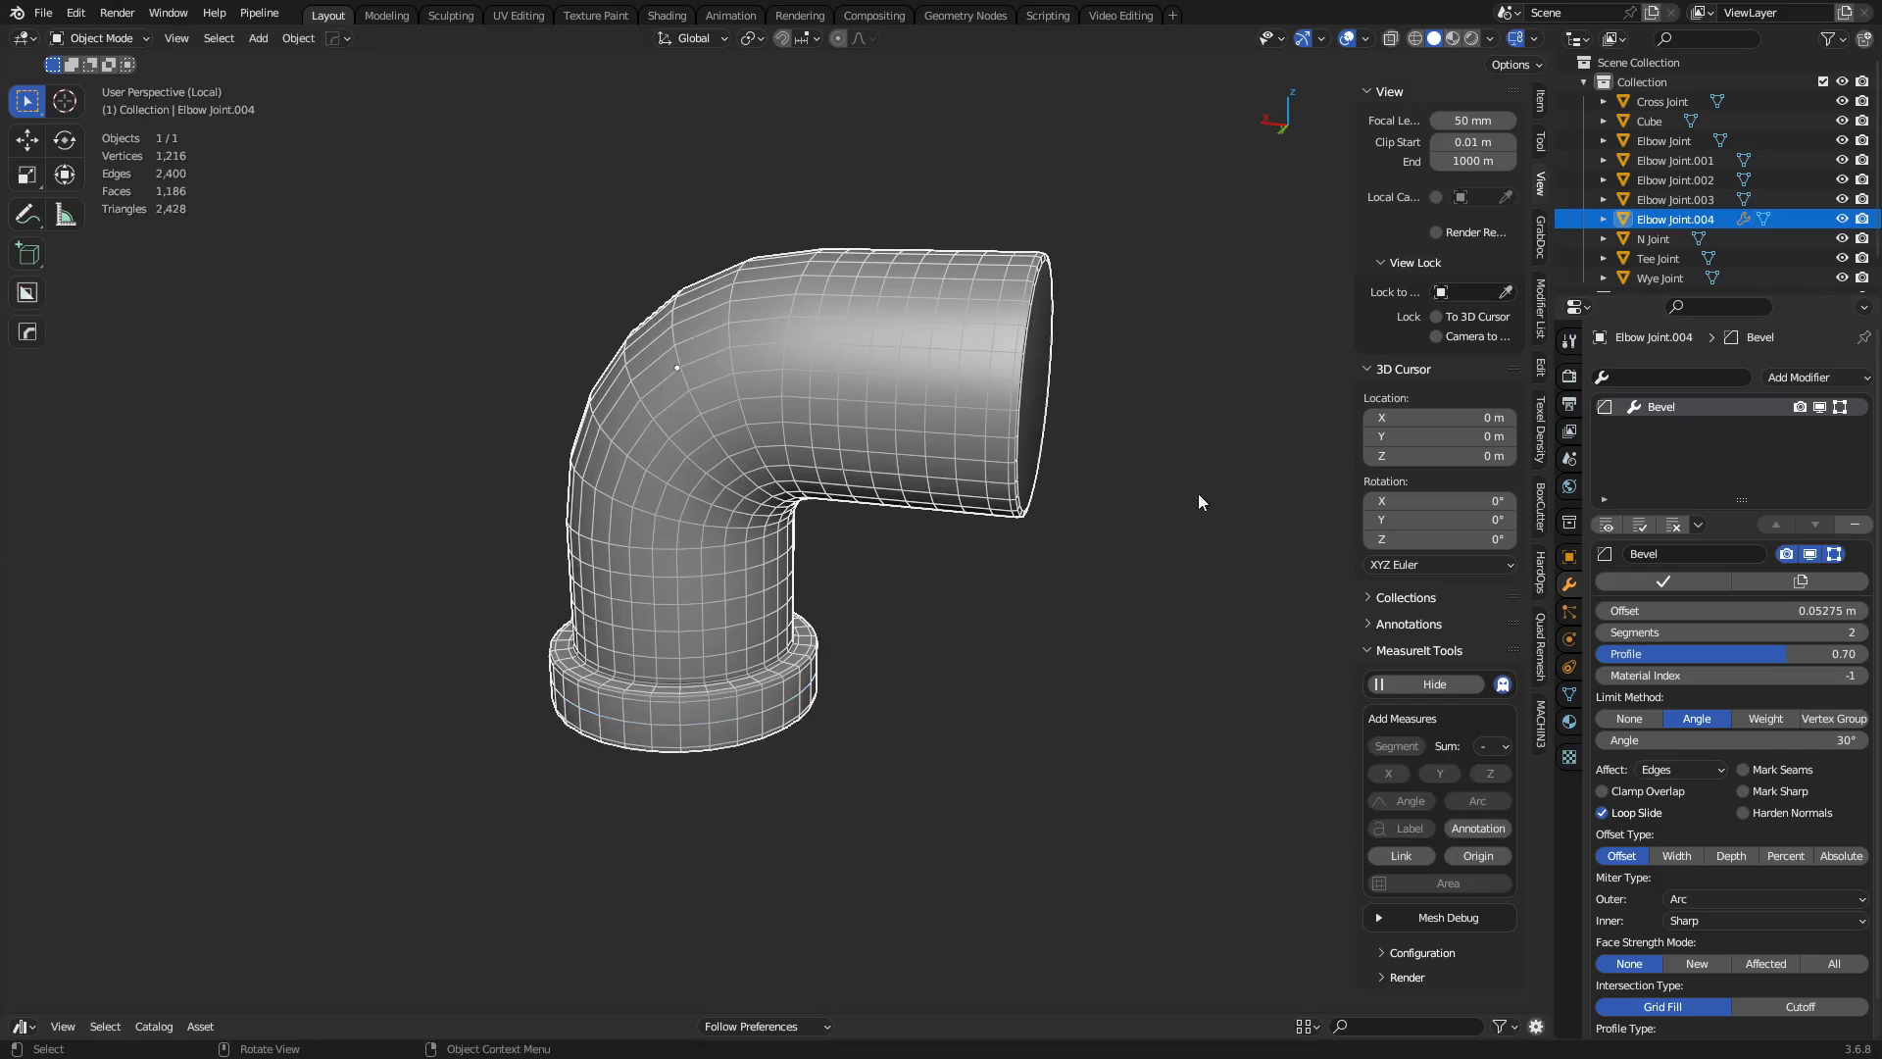
Try a Multiresolution modifier alongside the elbow's Bevel modifier and remove it.
{"action": "left_click", "coordinate": [1799, 377]}
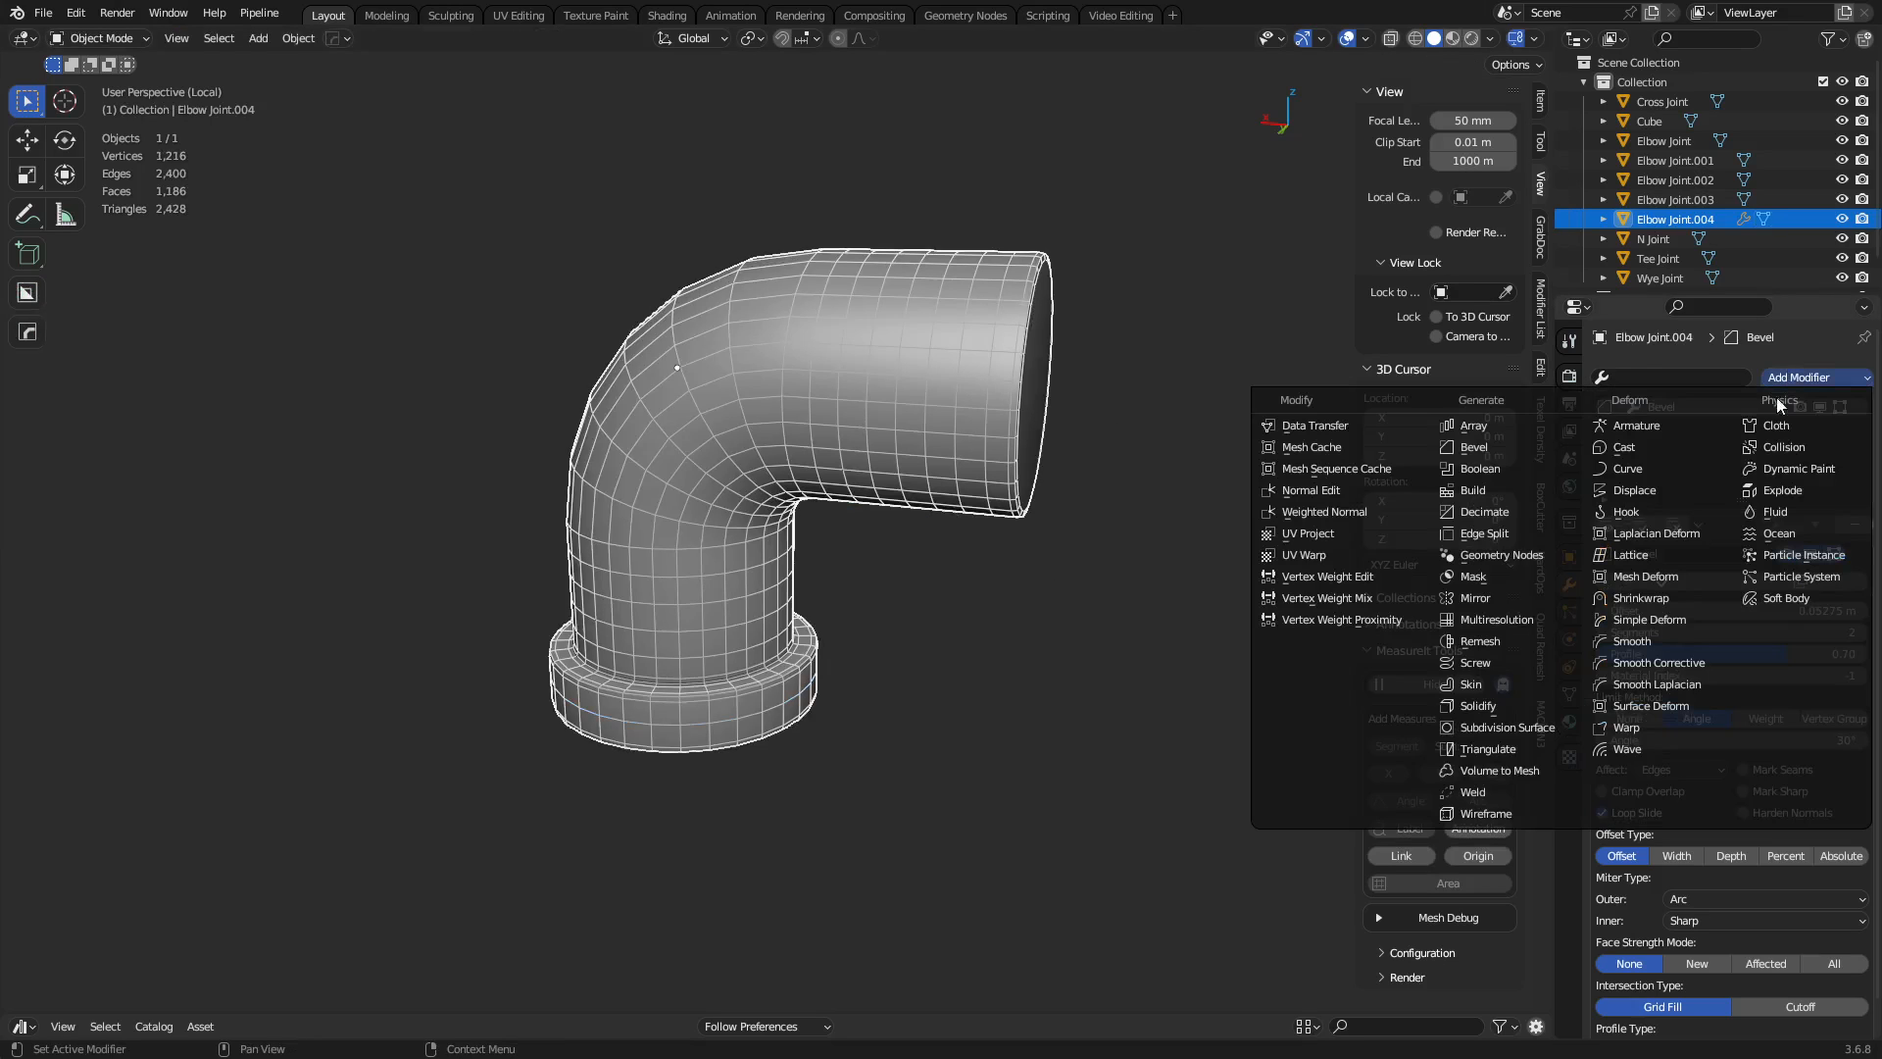
{"action": "left_click", "coordinate": [1550, 621]}
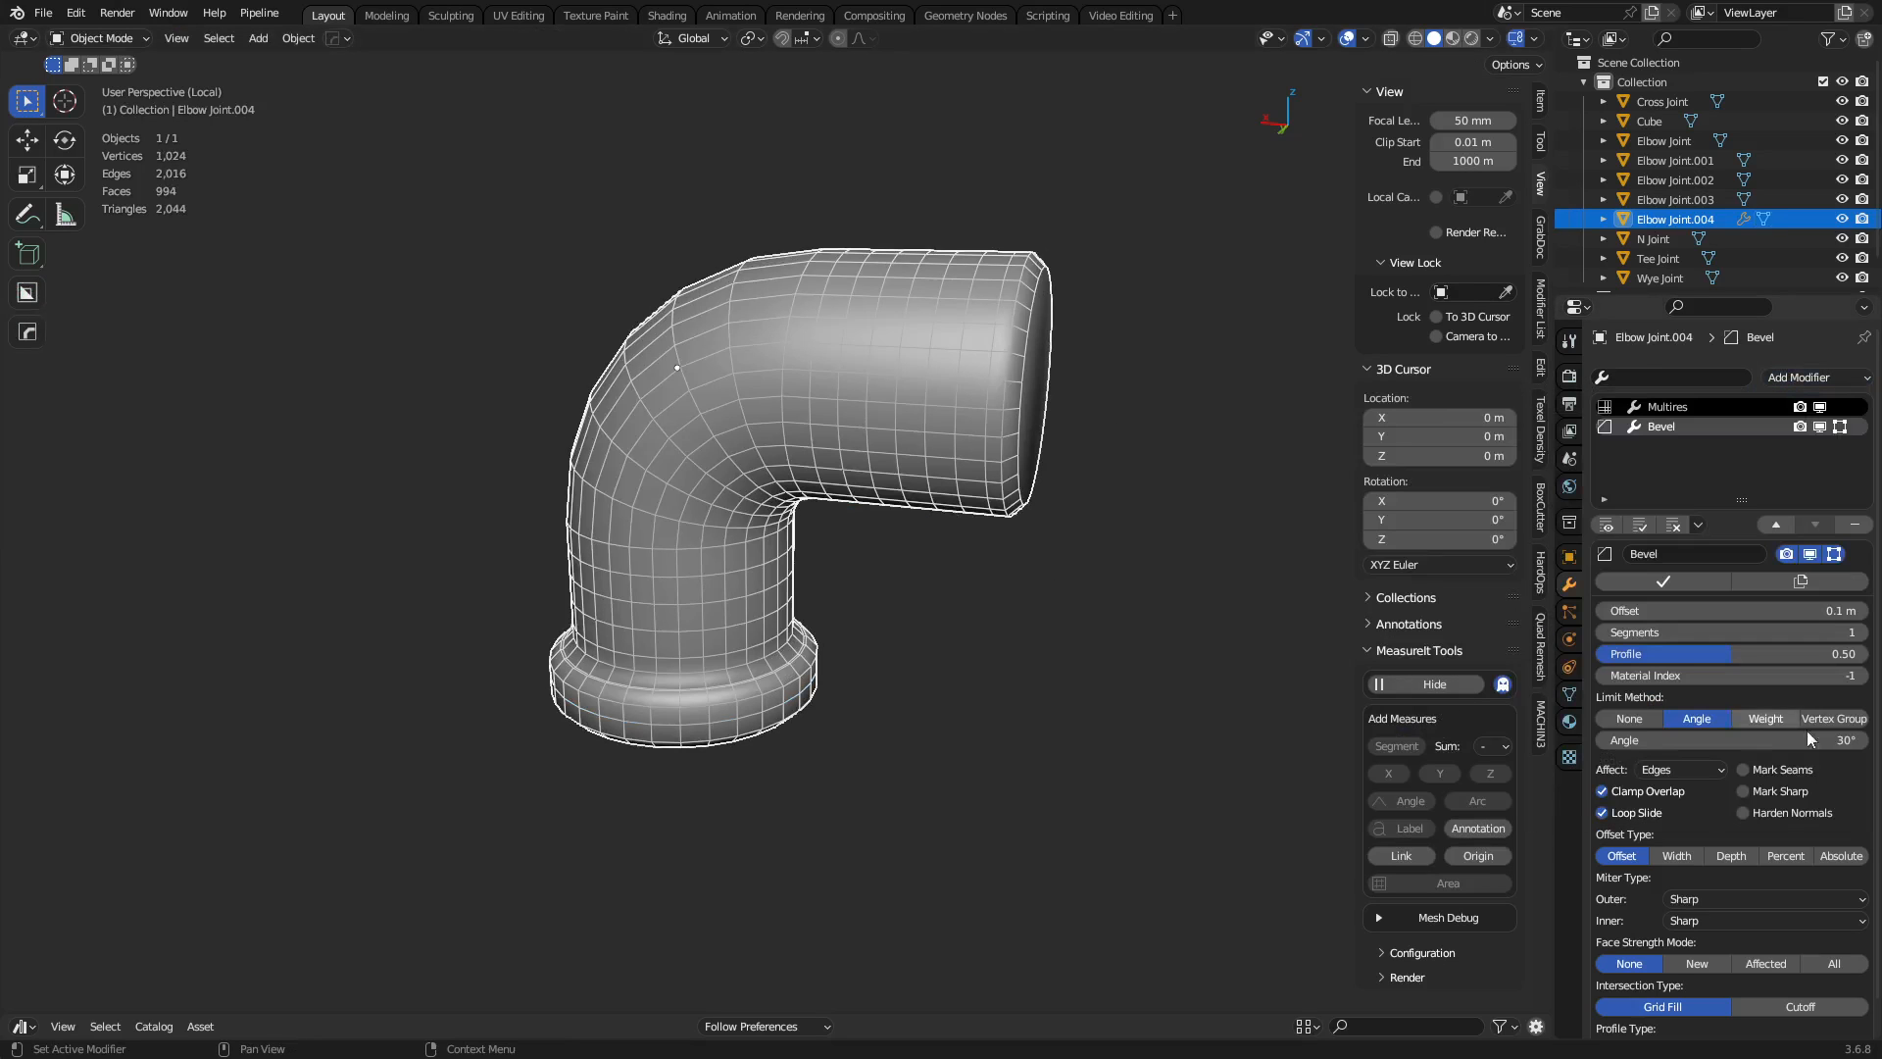
{"action": "left_click", "coordinate": [1668, 410]}
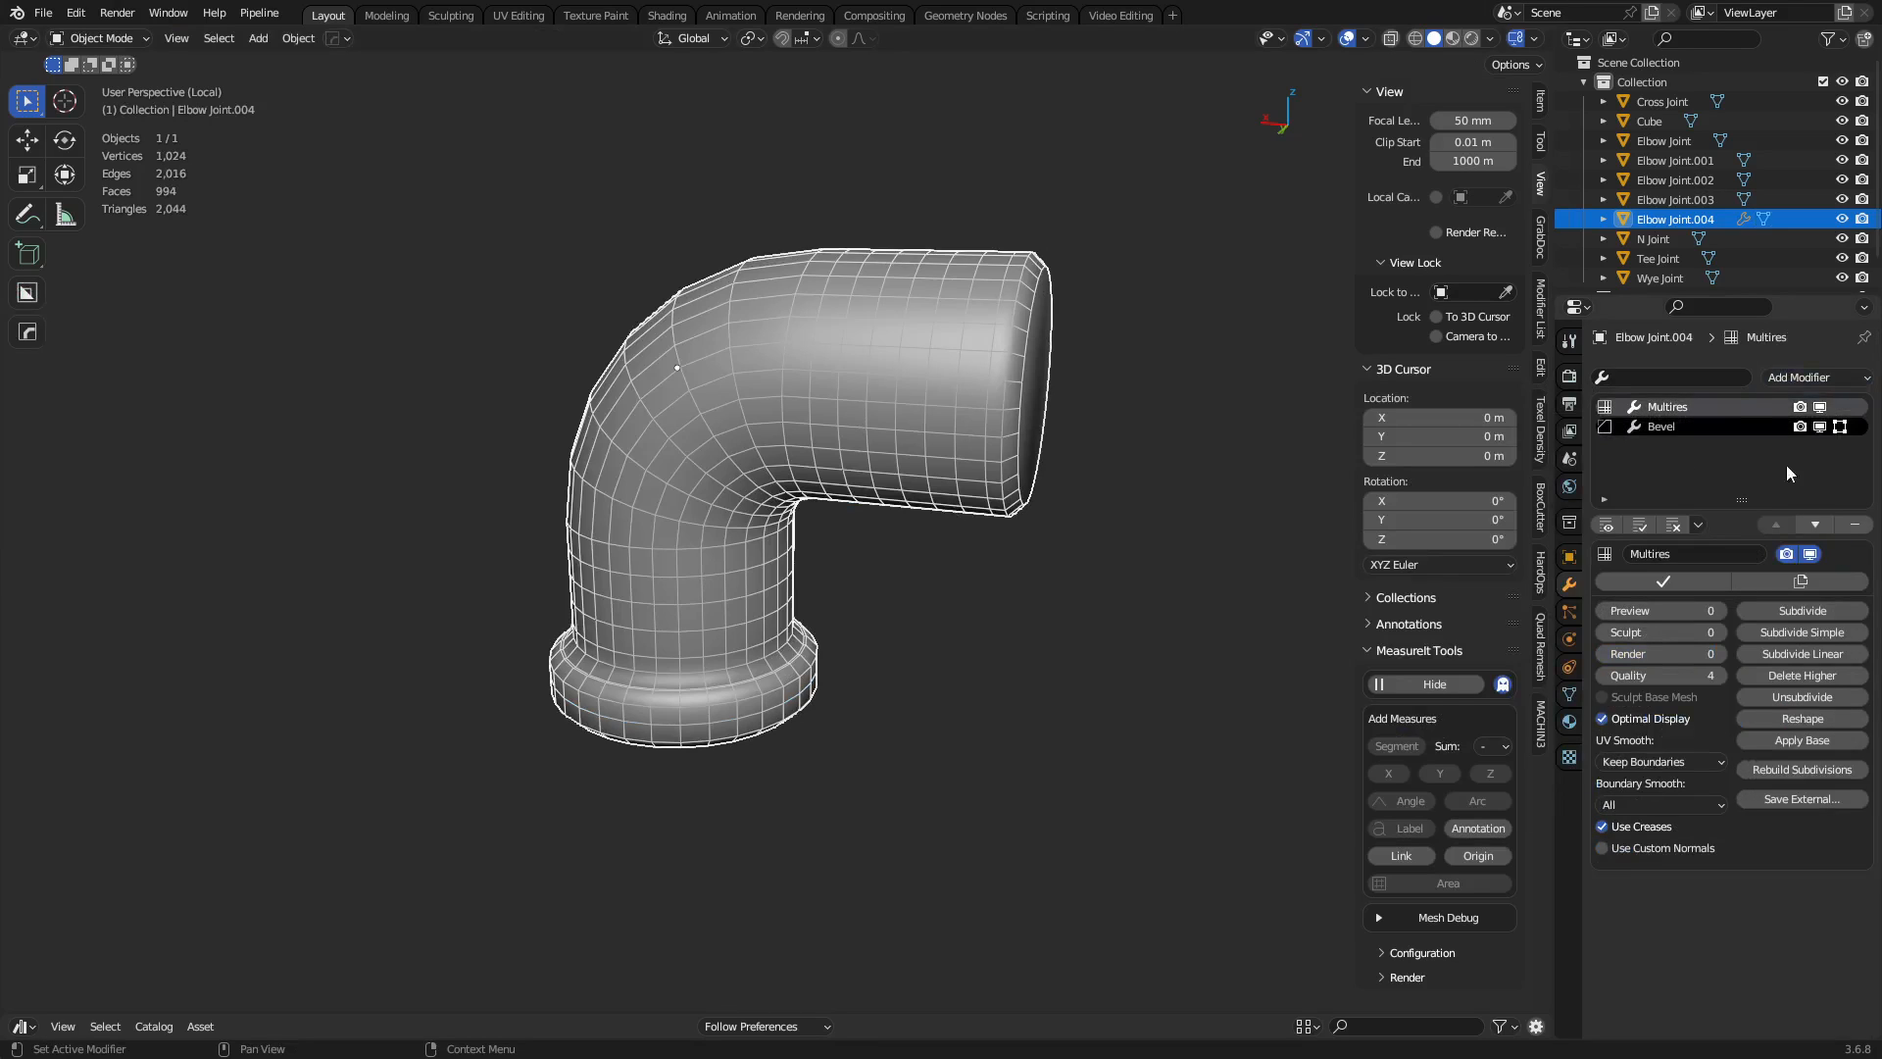
{"action": "left_click", "coordinate": [1850, 525]}
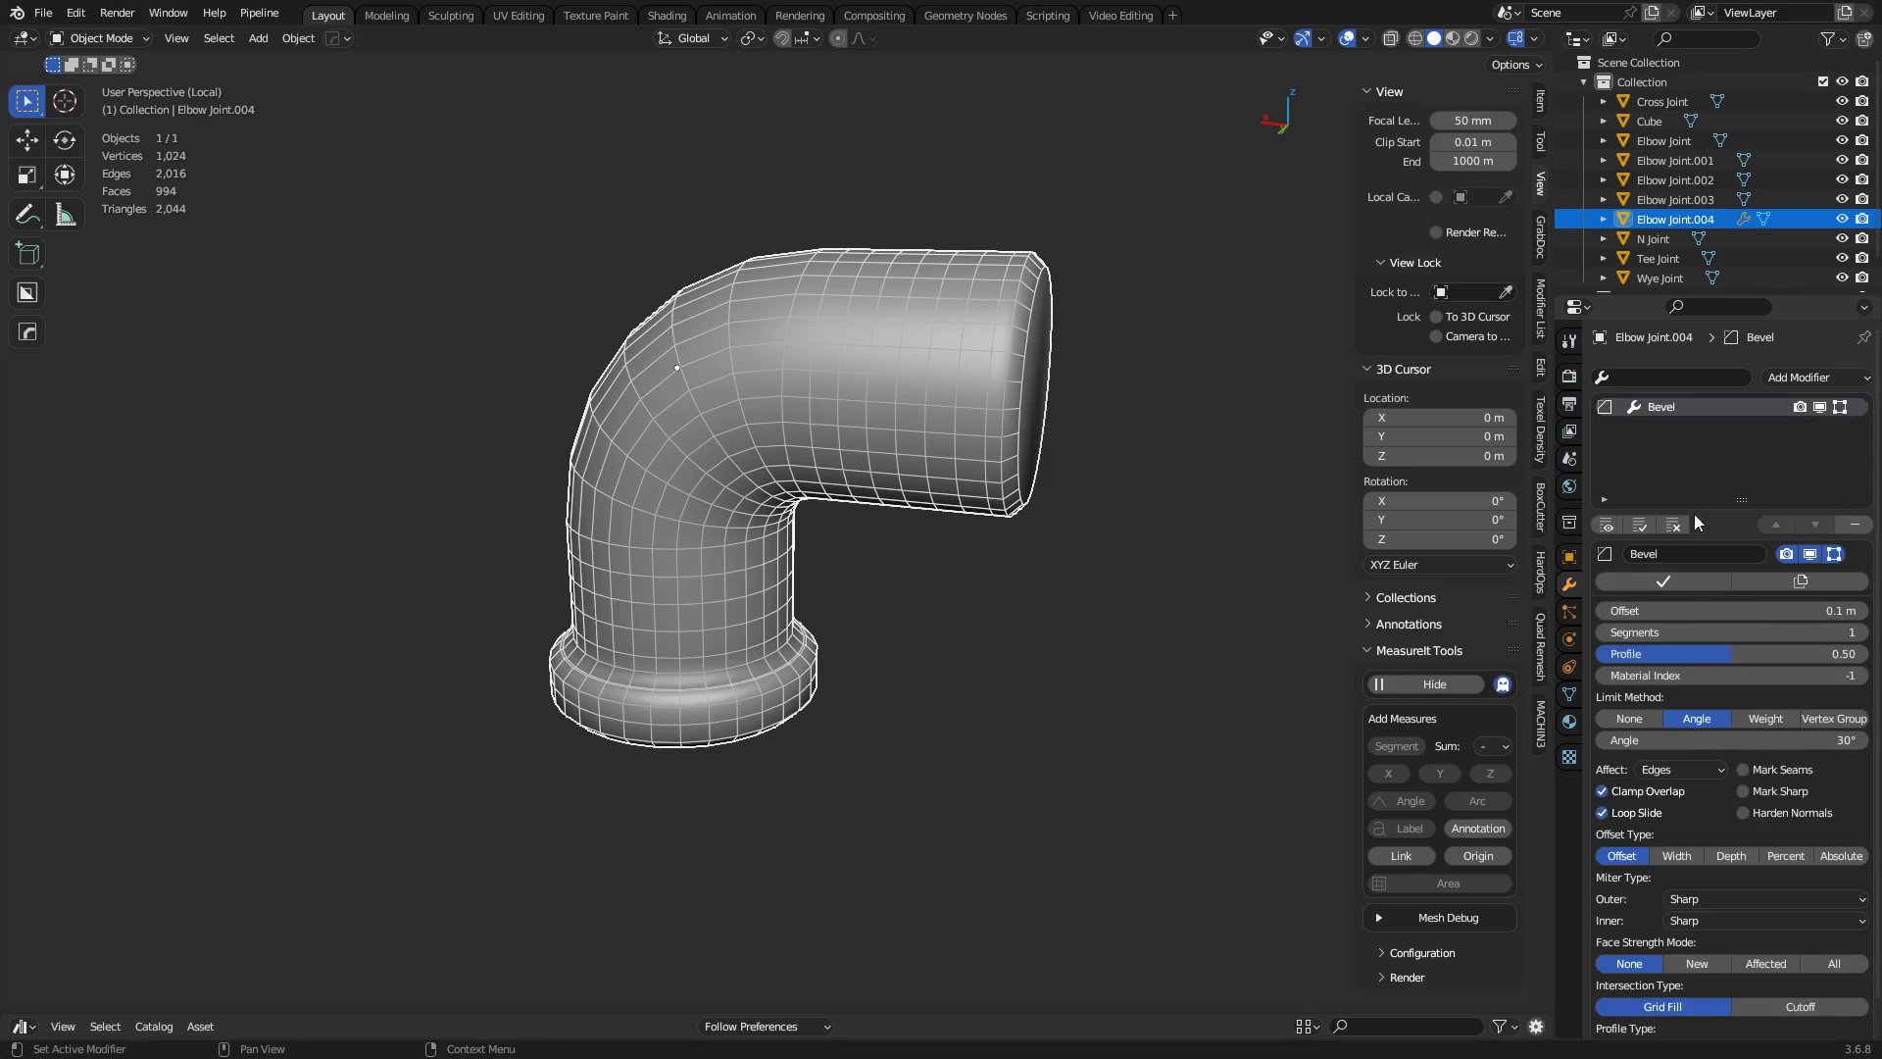
Apply the elbow's Bevel modifier and add a Multiresolution modifier subdivided to level 2.
{"action": "left_click", "coordinate": [1680, 579]}
{"action": "left_click", "coordinate": [1795, 381]}
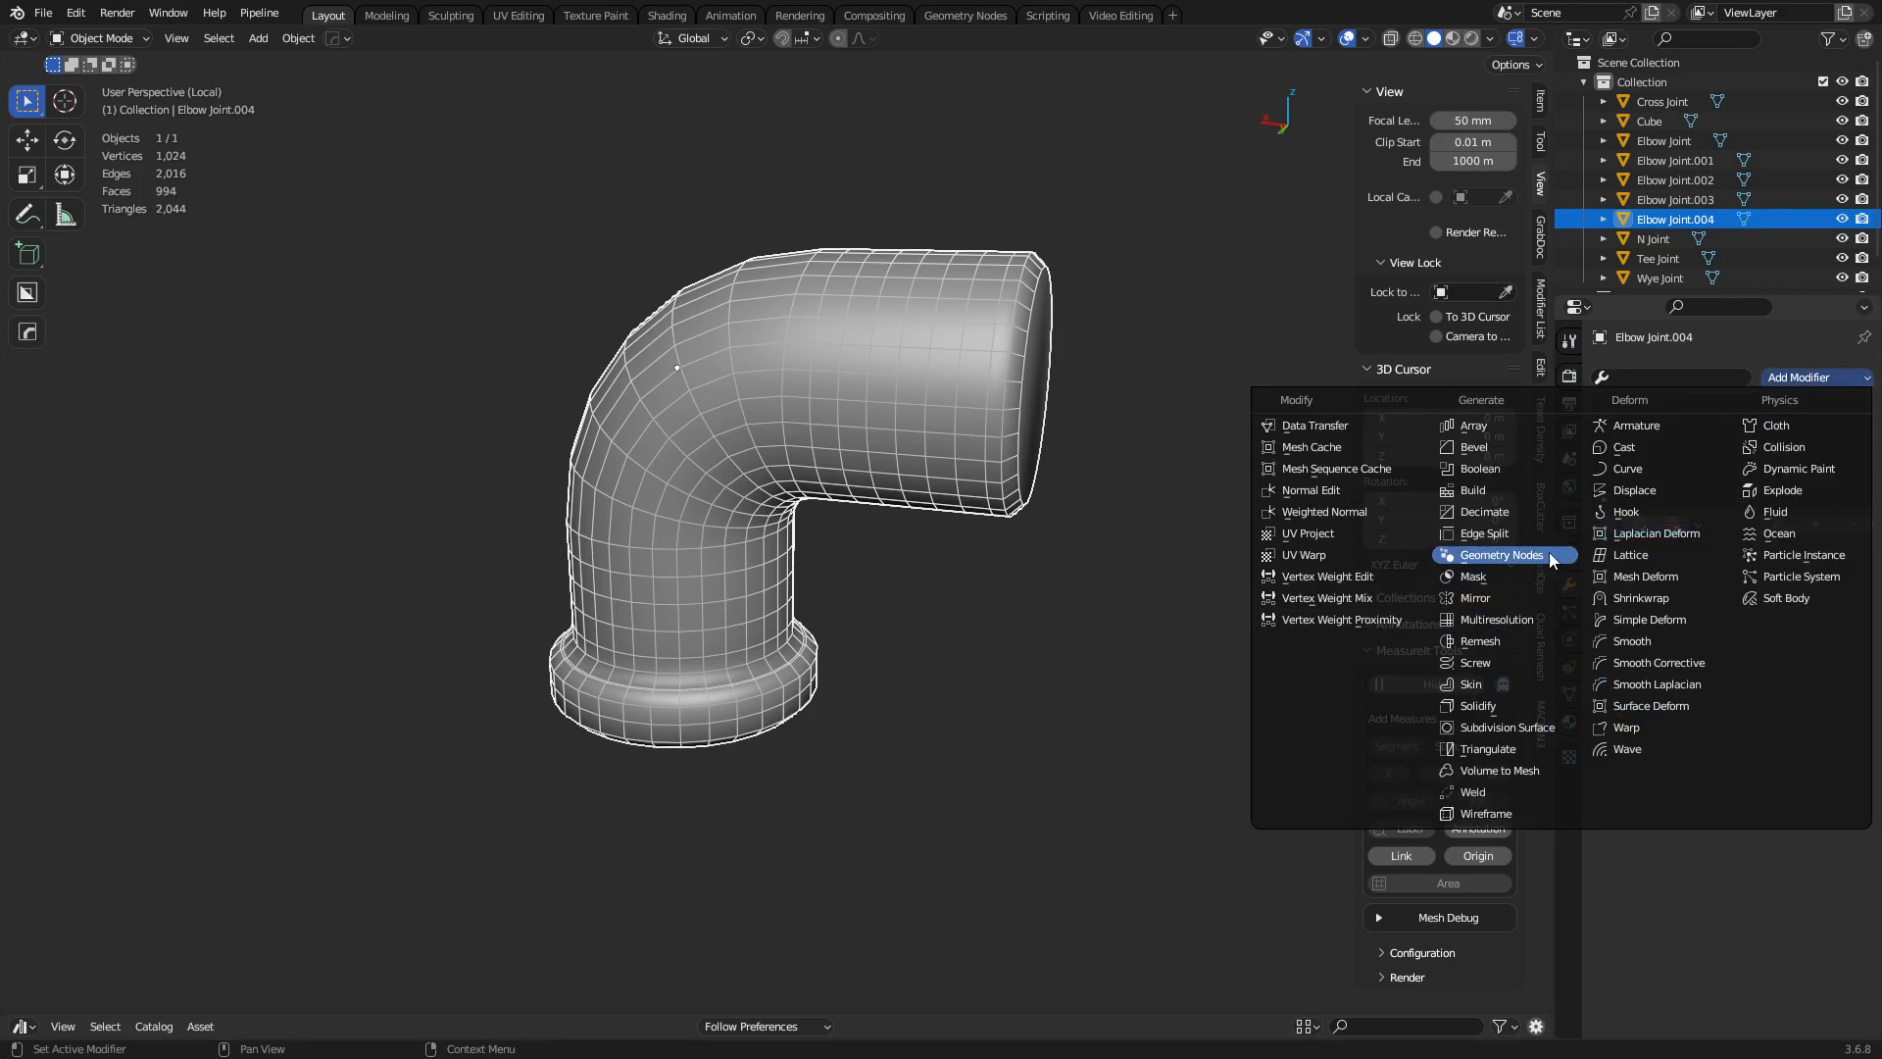
{"action": "left_click", "coordinate": [1558, 619]}
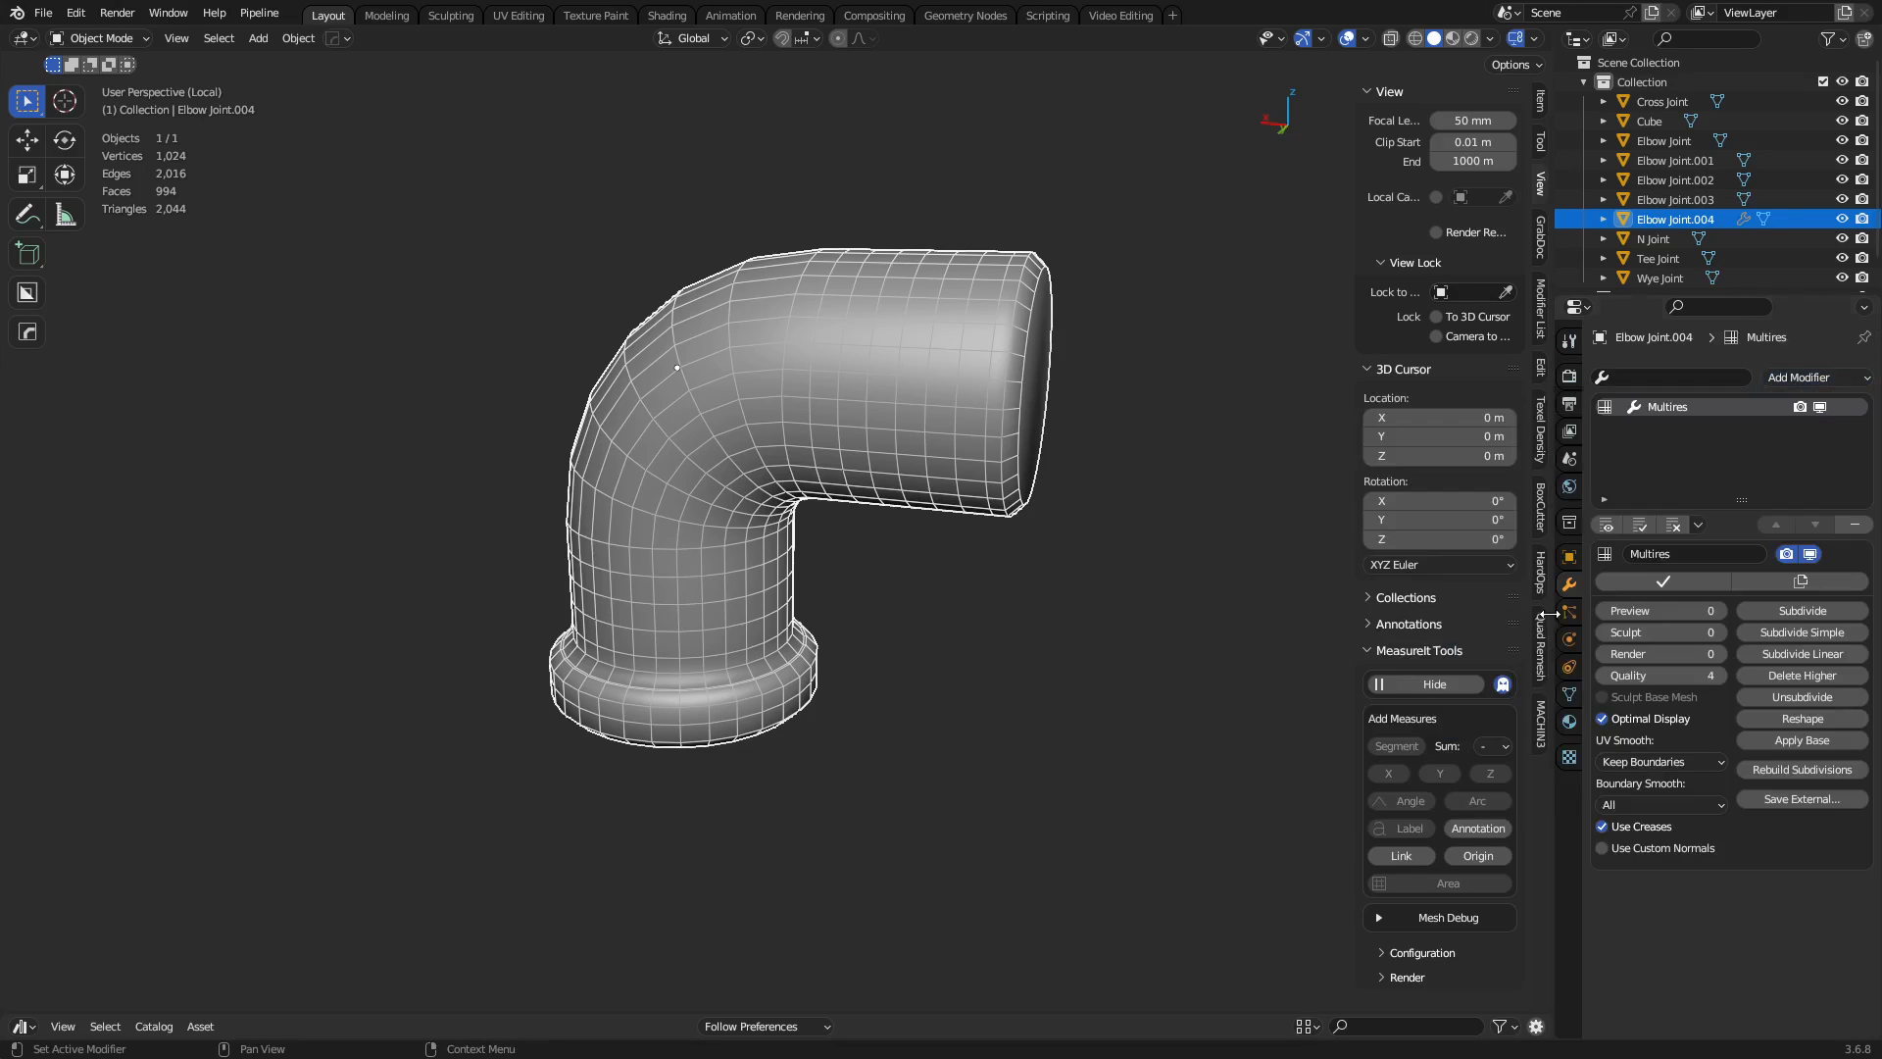
{"action": "left_click", "coordinate": [1791, 611]}
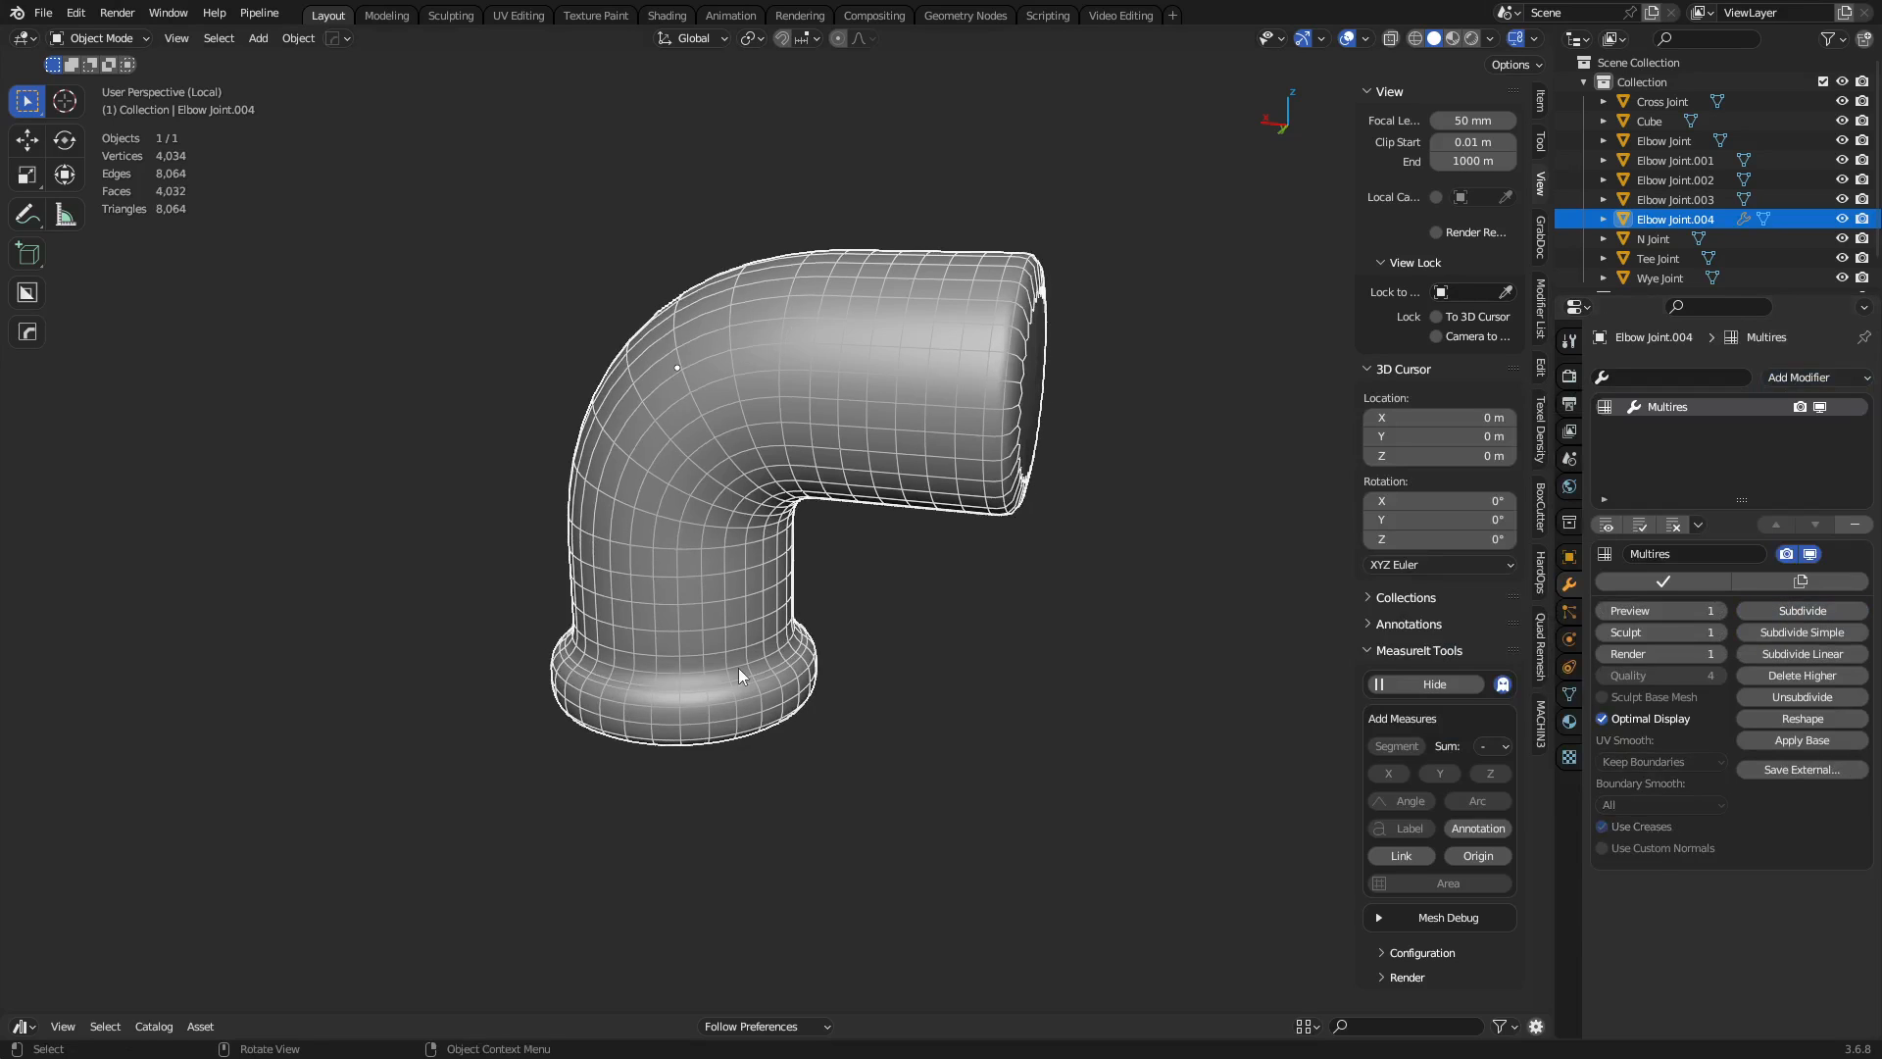
{"action": "middle_click_drag", "start_coordinate": [738, 668], "coordinate": [902, 622]}
{"action": "scroll", "coordinate": [902, 631], "scroll_direction": "up", "scroll_amount": 1}
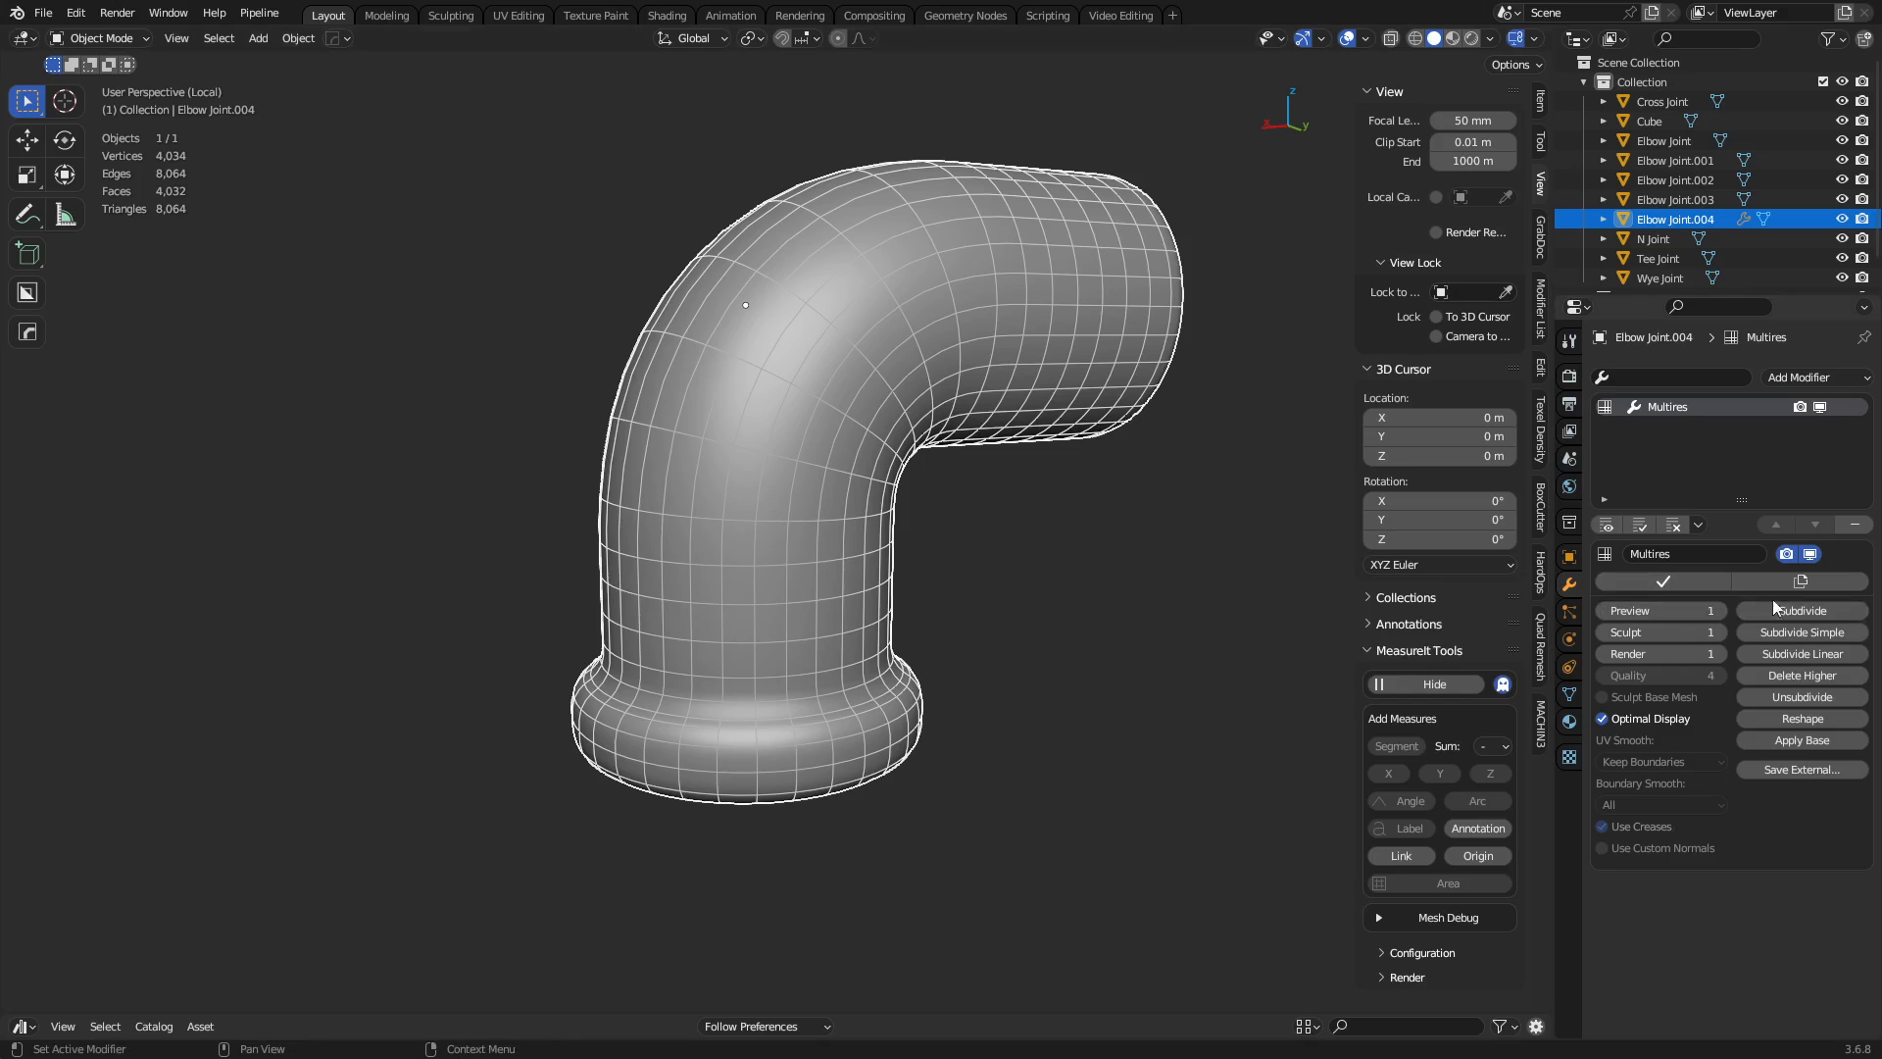
{"action": "left_click", "coordinate": [1794, 611]}
Enter Sculpt Mode and carve a short Draw Sharp stroke on the inner side of the bend.
{"action": "key", "text": "ctrl+Tab"}
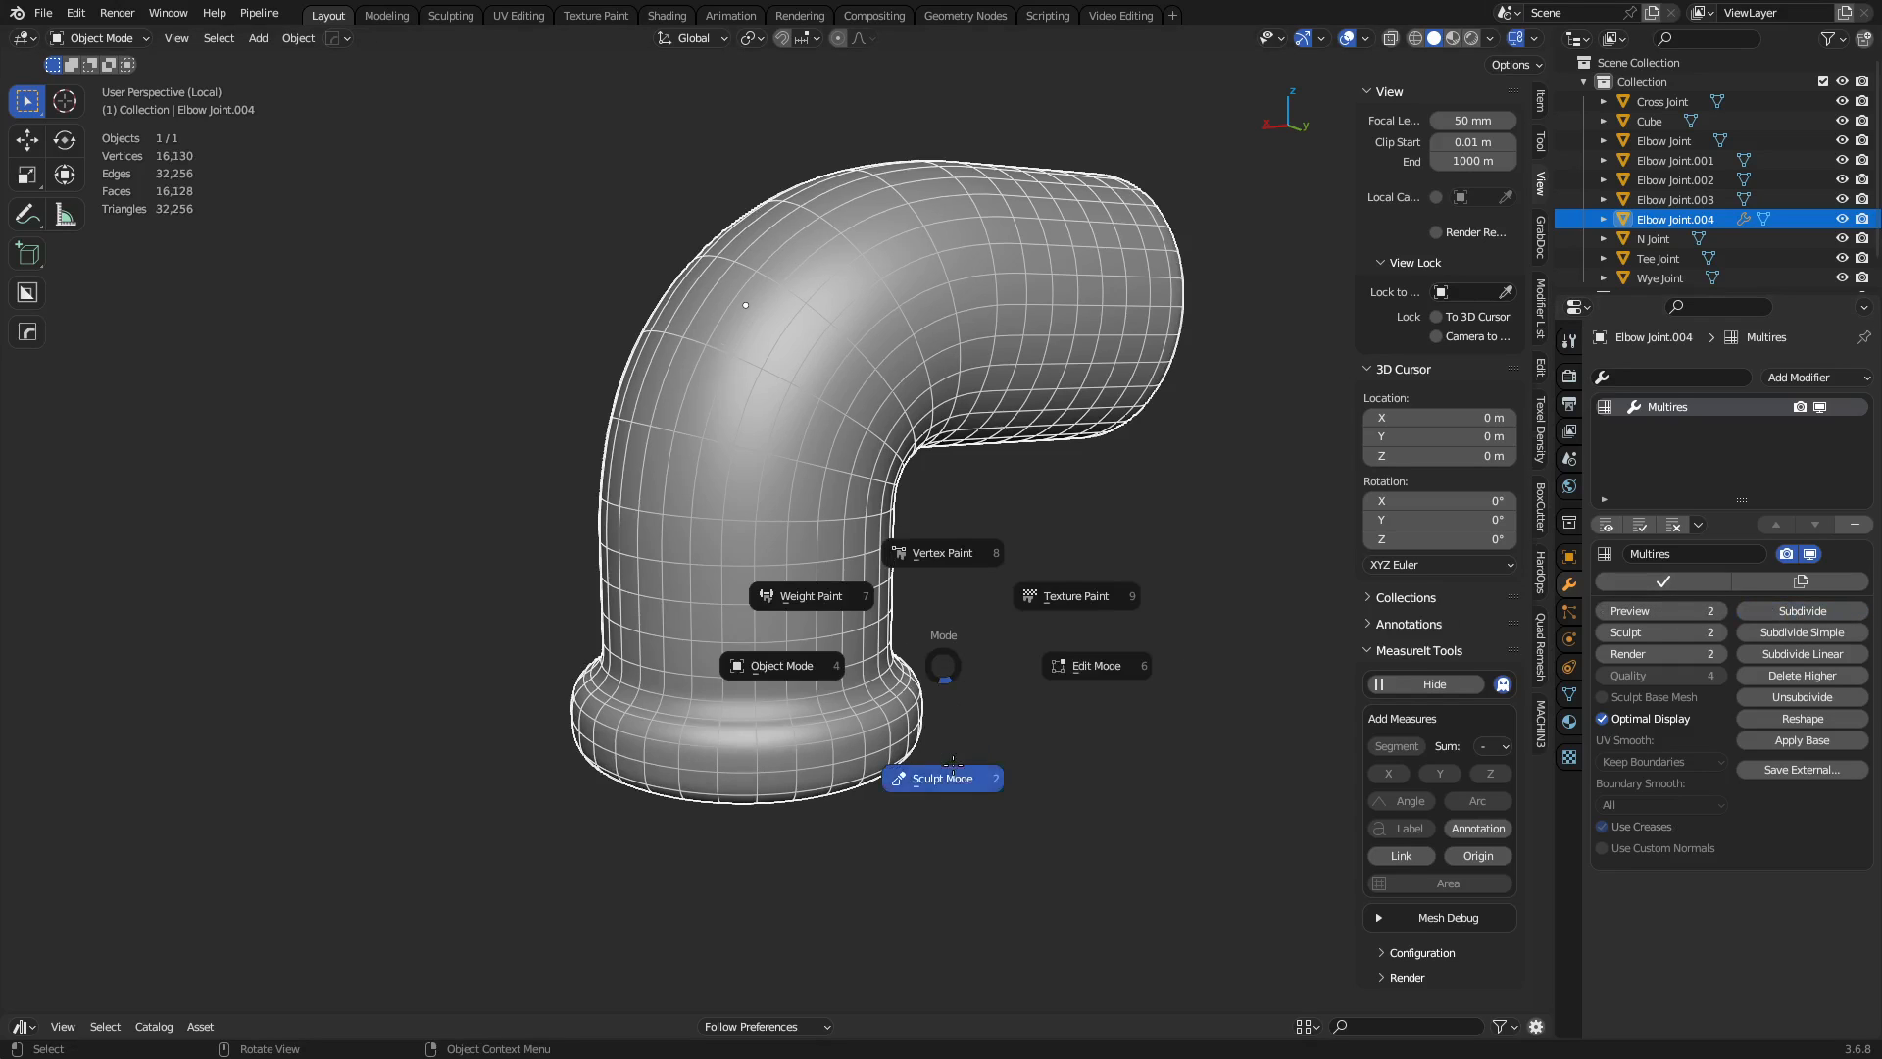
{"action": "left_click", "coordinate": [947, 676]}
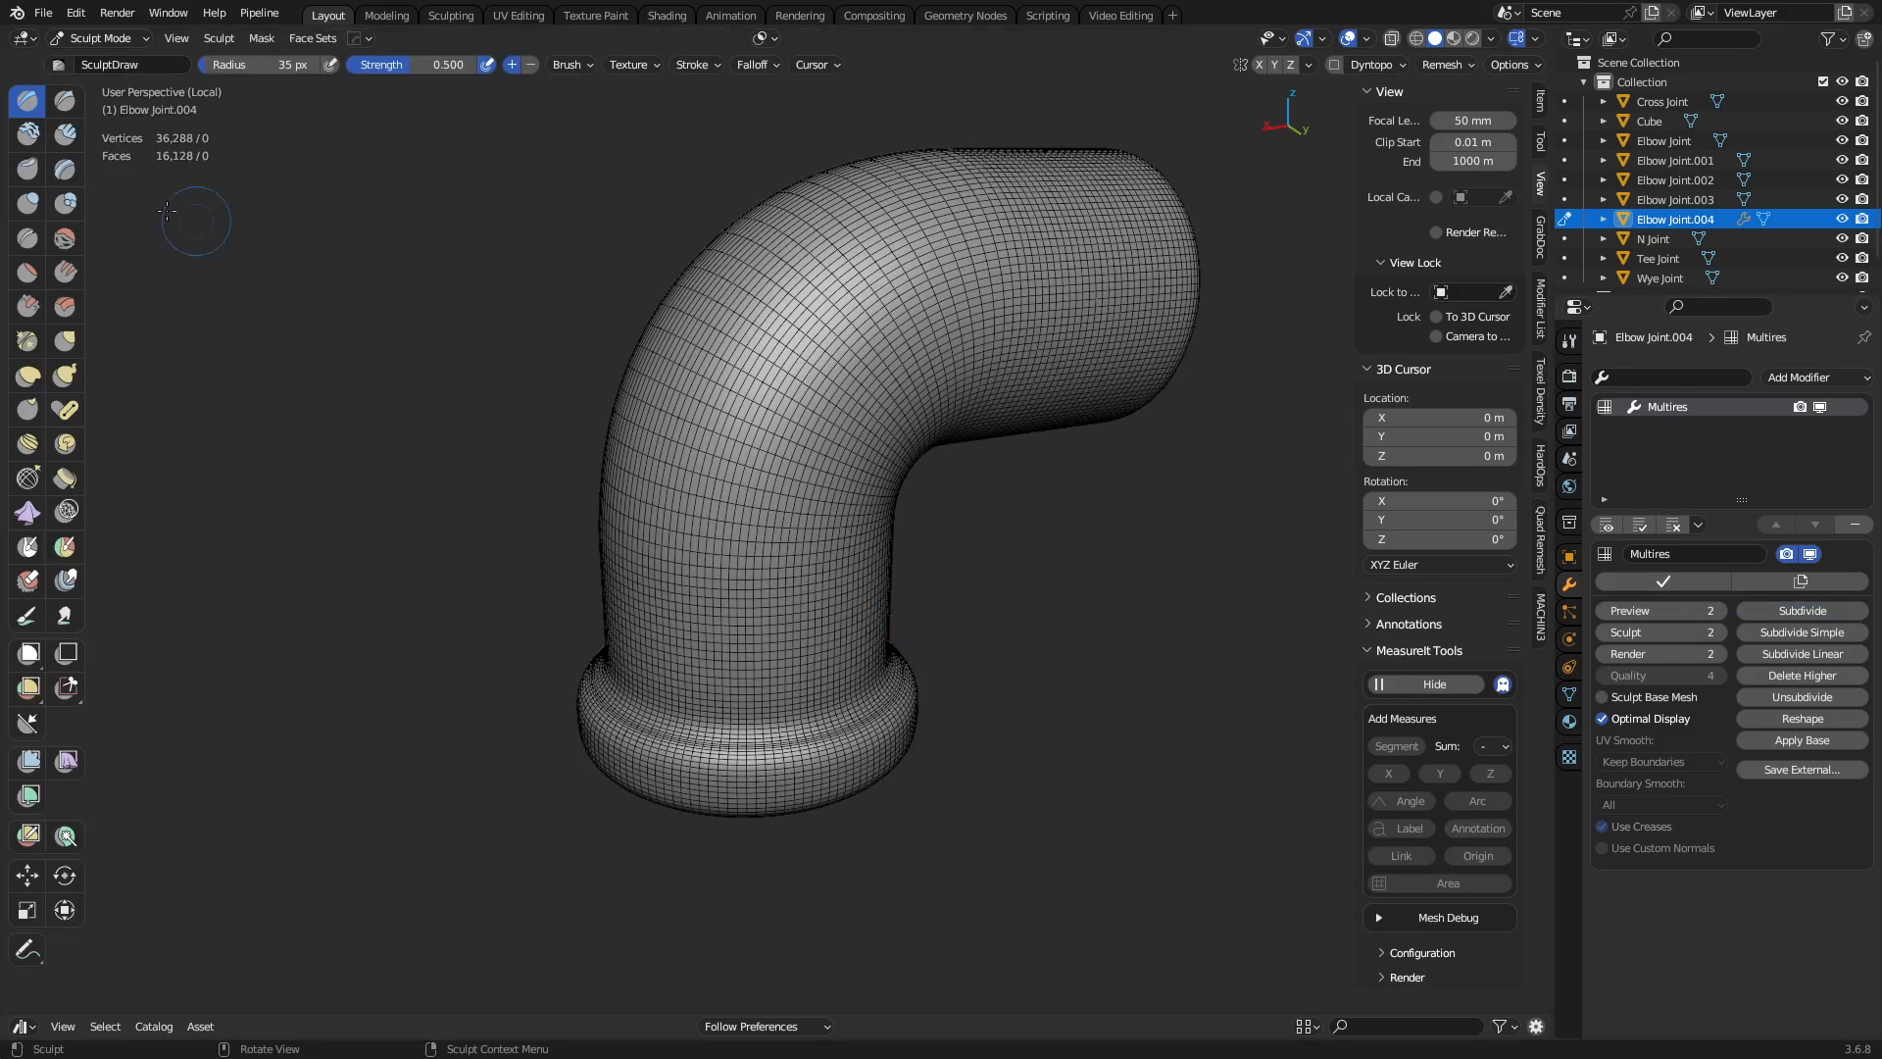
{"action": "left_click", "coordinate": [65, 99]}
{"action": "mouse_move", "coordinate": [753, 522]}
{"action": "left_mouse_down"}
{"action": "mouse_move", "coordinate": [756, 491]}
{"action": "mouse_move", "coordinate": [824, 426]}
{"action": "left_mouse_up"}
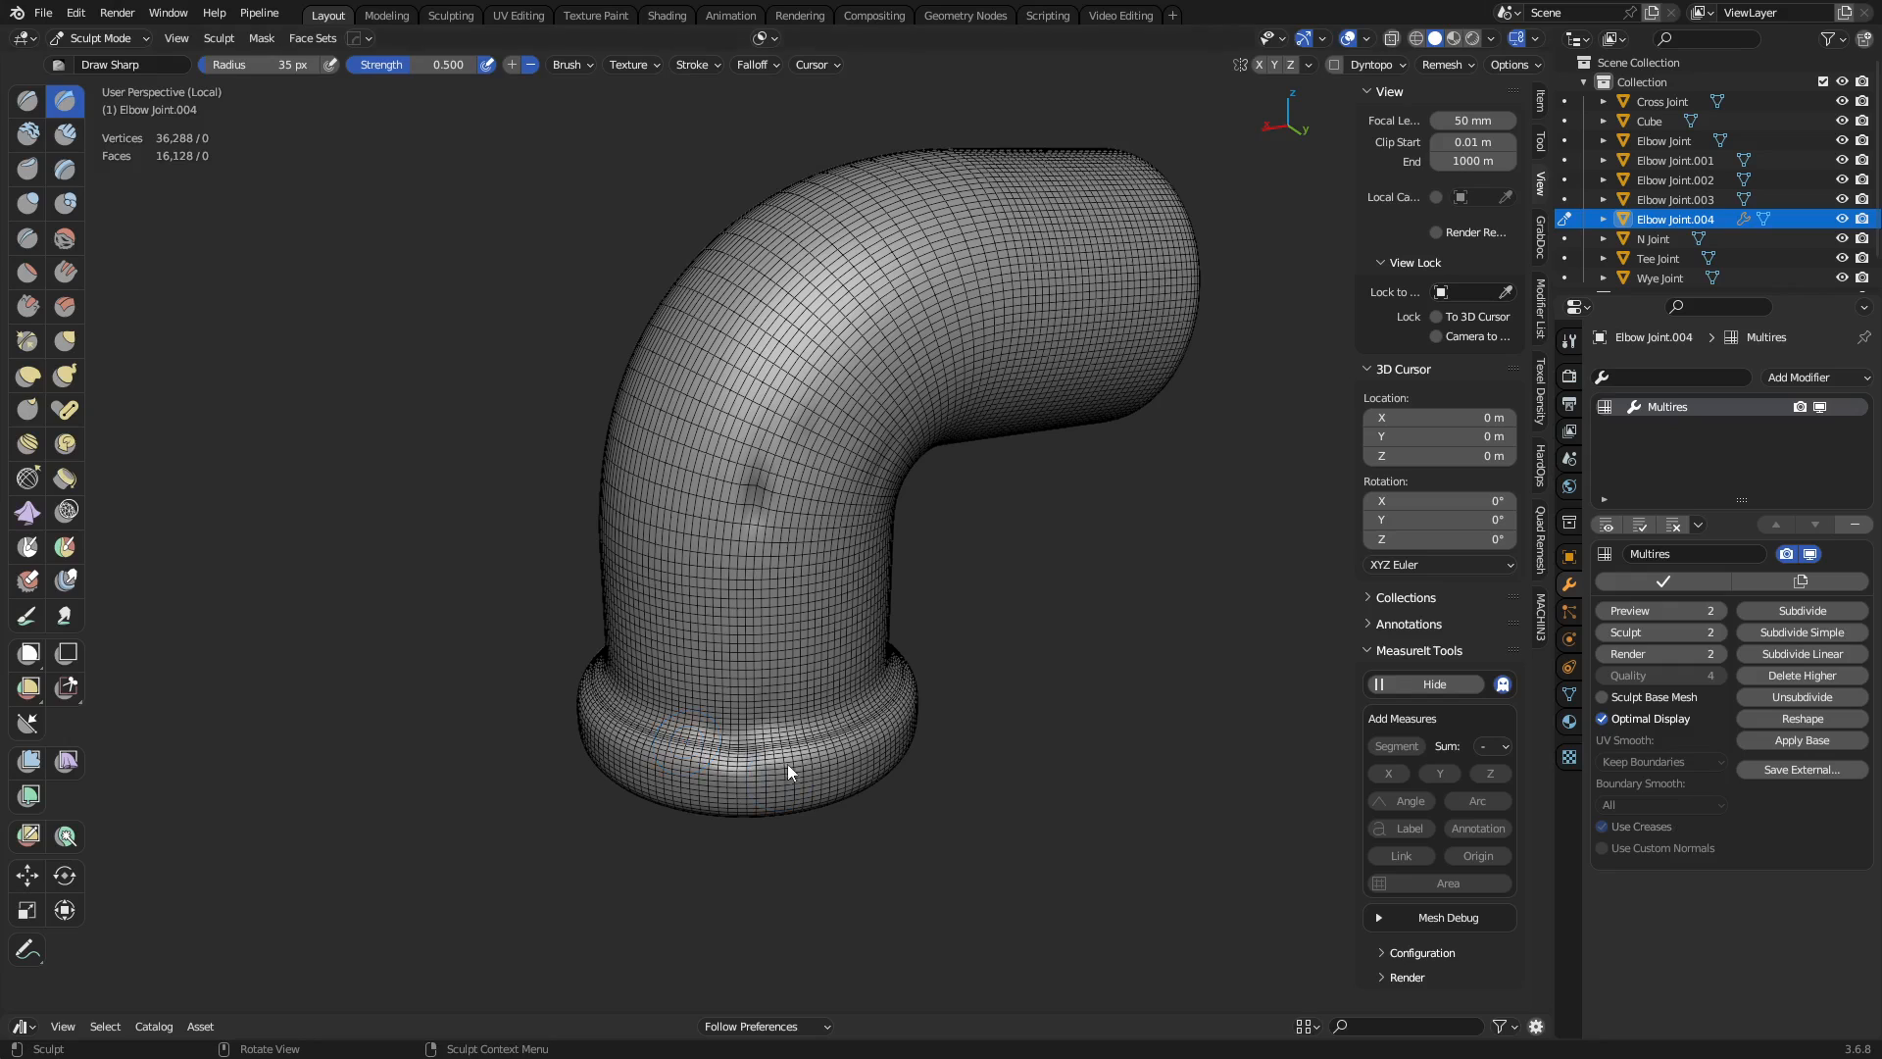
Subdivide the Multires to level 3, carve a Draw Sharp groove along the collar and return to Object Mode.
{"action": "left_click", "coordinate": [1802, 611]}
{"action": "mouse_move", "coordinate": [688, 757]}
{"action": "left_mouse_down"}
{"action": "mouse_move", "coordinate": [698, 774]}
{"action": "mouse_move", "coordinate": [636, 733]}
{"action": "mouse_move", "coordinate": [622, 750]}
{"action": "left_mouse_up"}
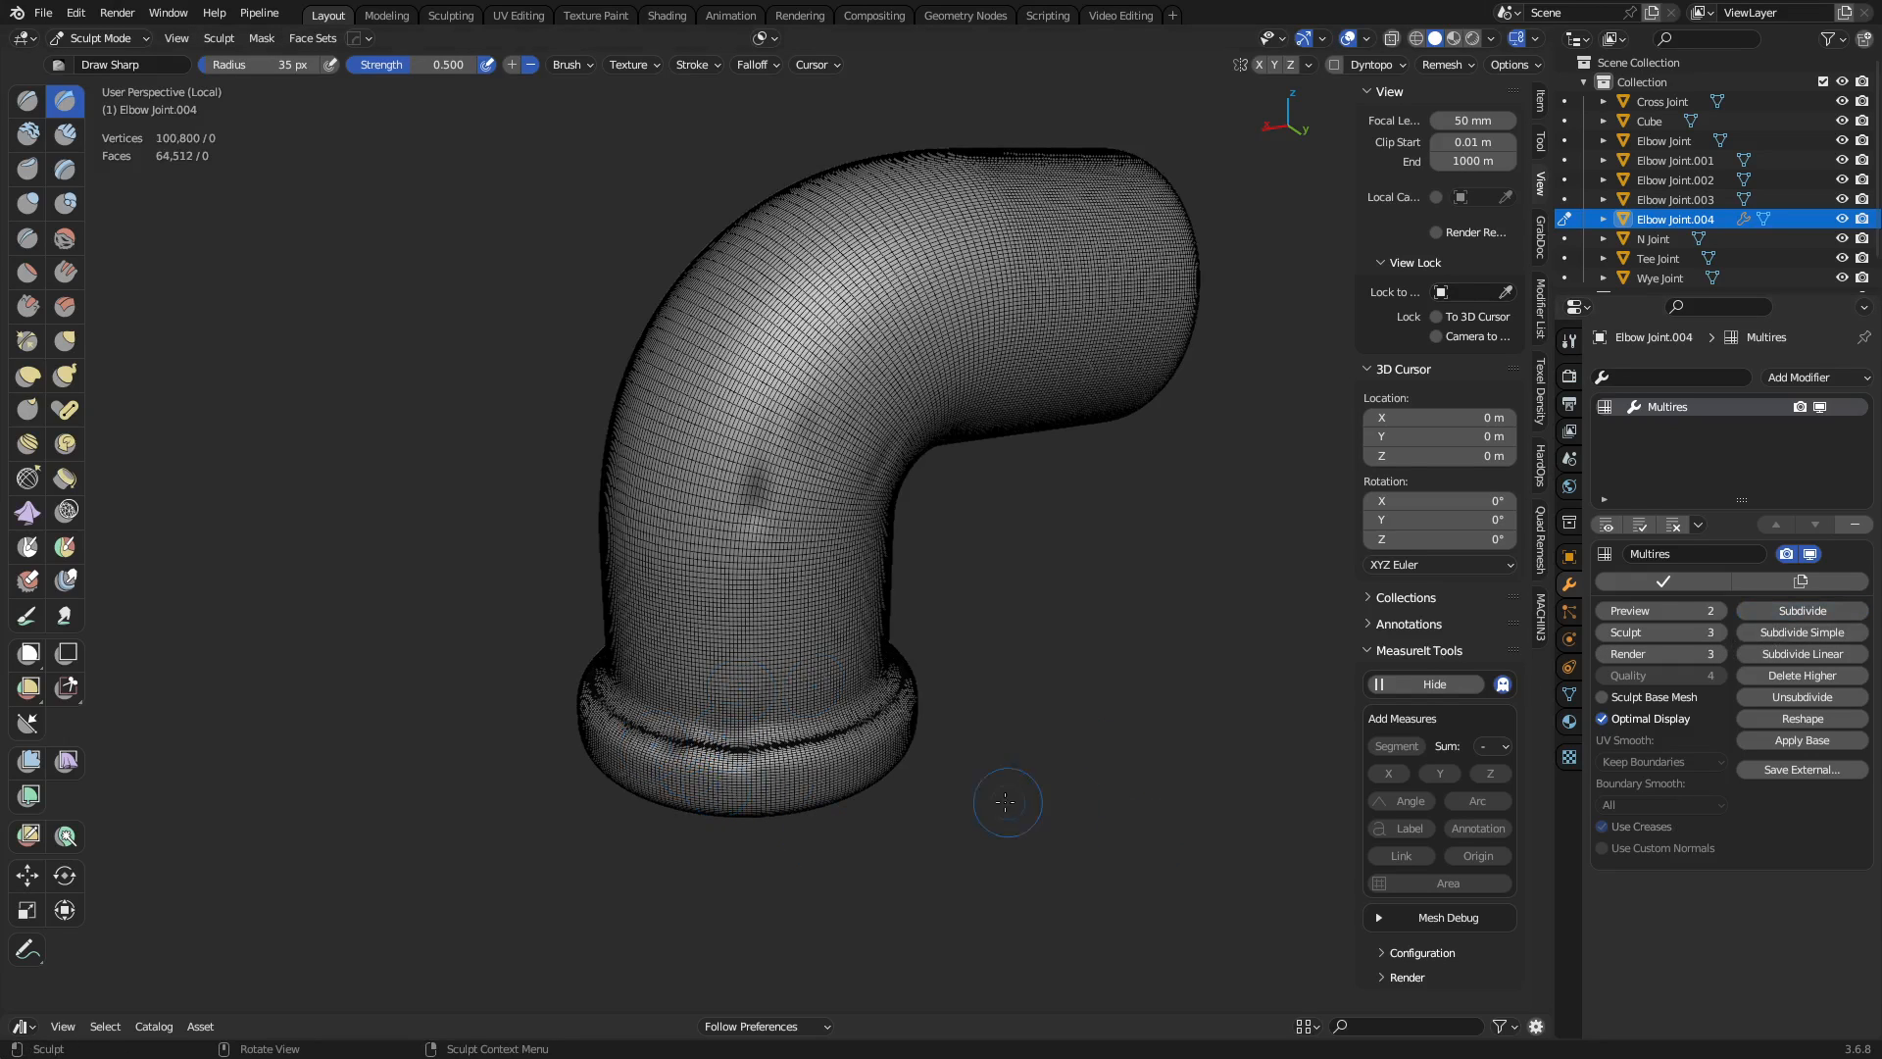
{"action": "key", "text": "ctrl+Tab"}
{"action": "left_click", "coordinate": [937, 833]}
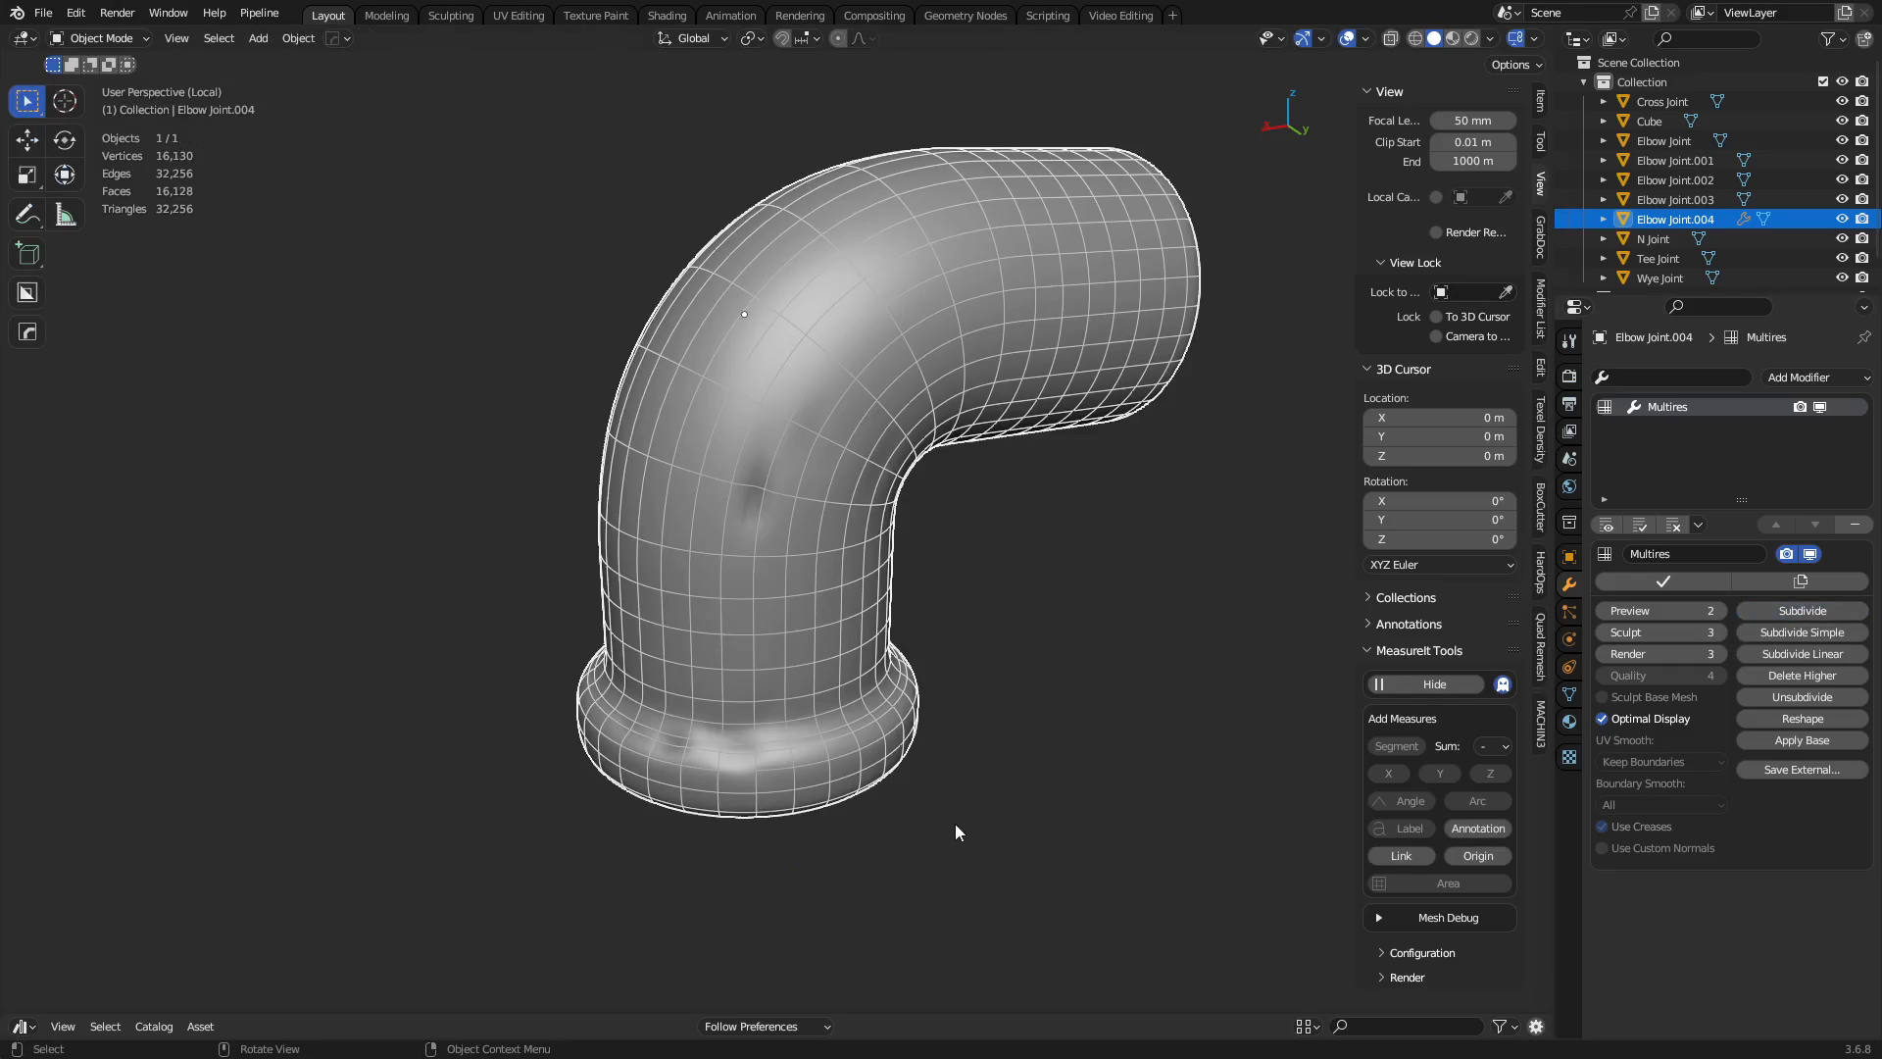
Set the Multires preview level to 1 after checking level 0, and deselect the elbow.
{"action": "left_click", "coordinate": [1602, 612]}
{"action": "left_click", "coordinate": [1602, 612]}
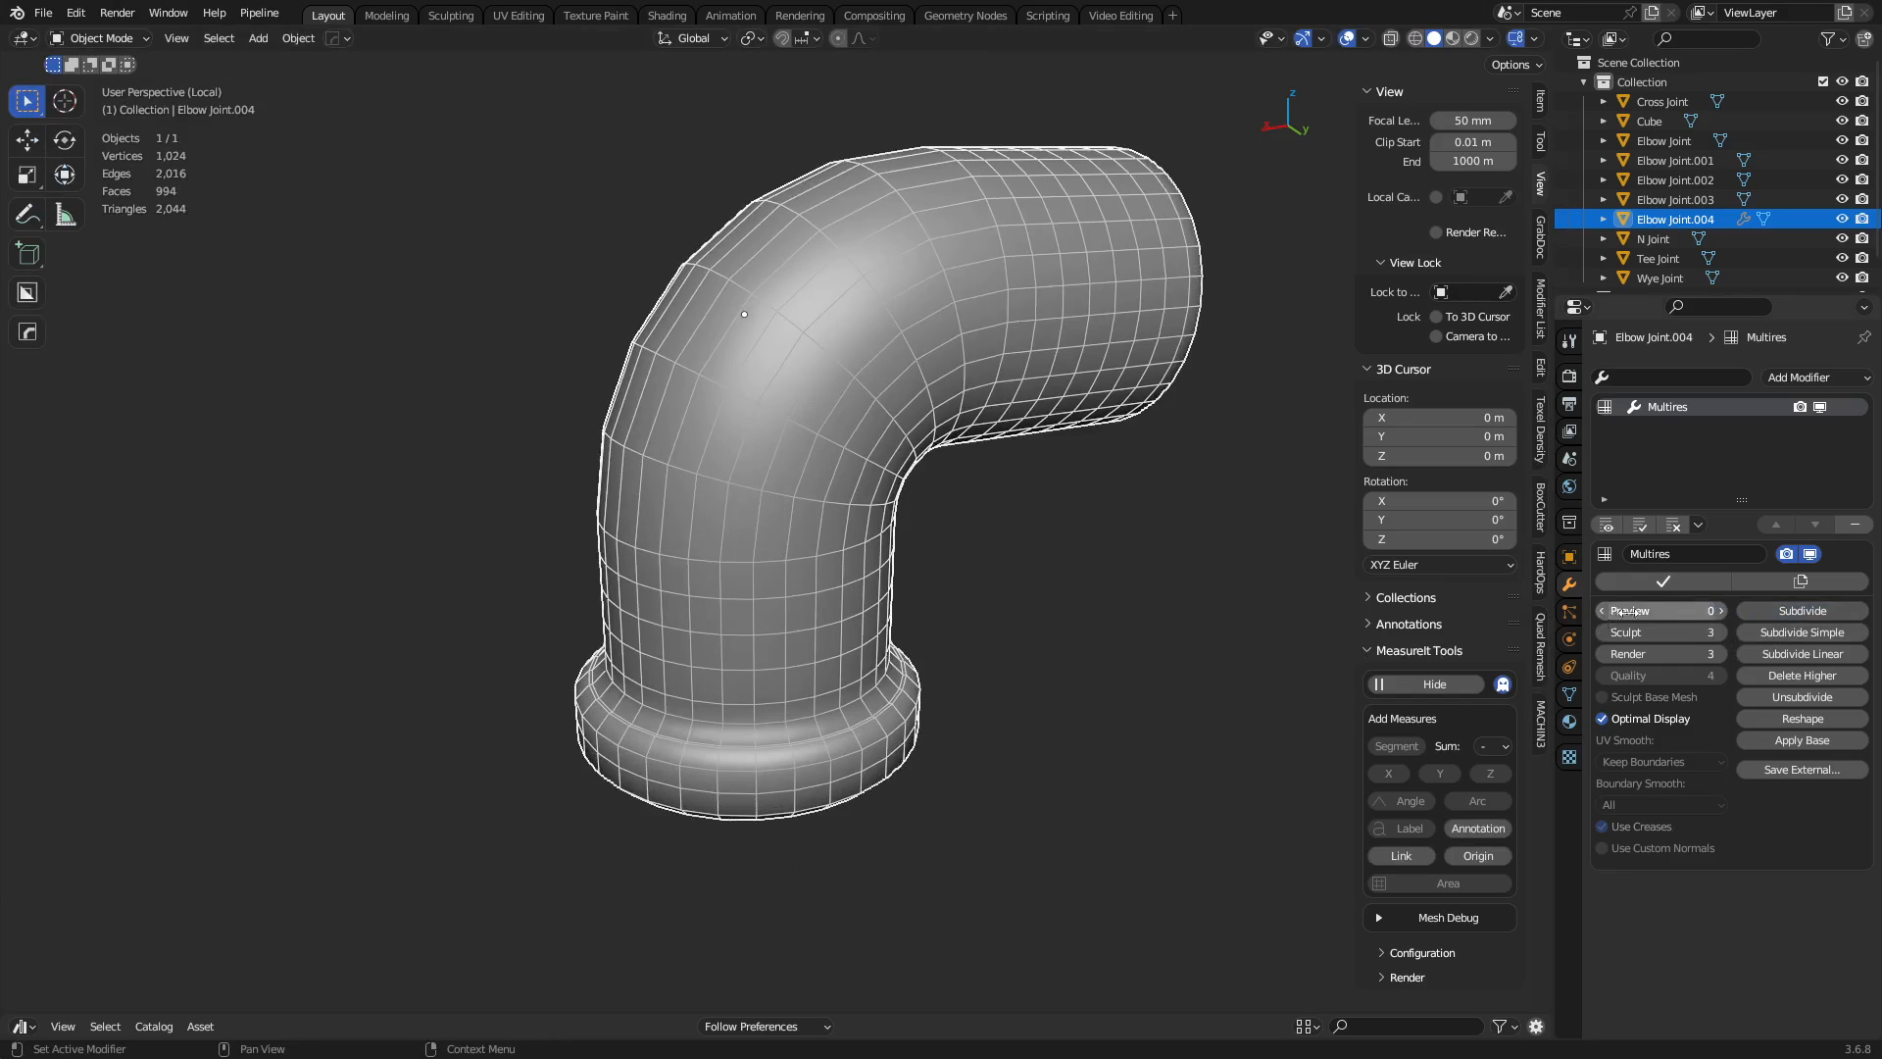
{"action": "left_click", "coordinate": [1720, 611]}
{"action": "left_click", "coordinate": [1156, 701]}
{"action": "scroll", "coordinate": [1116, 710], "scroll_direction": "down", "scroll_amount": 4}
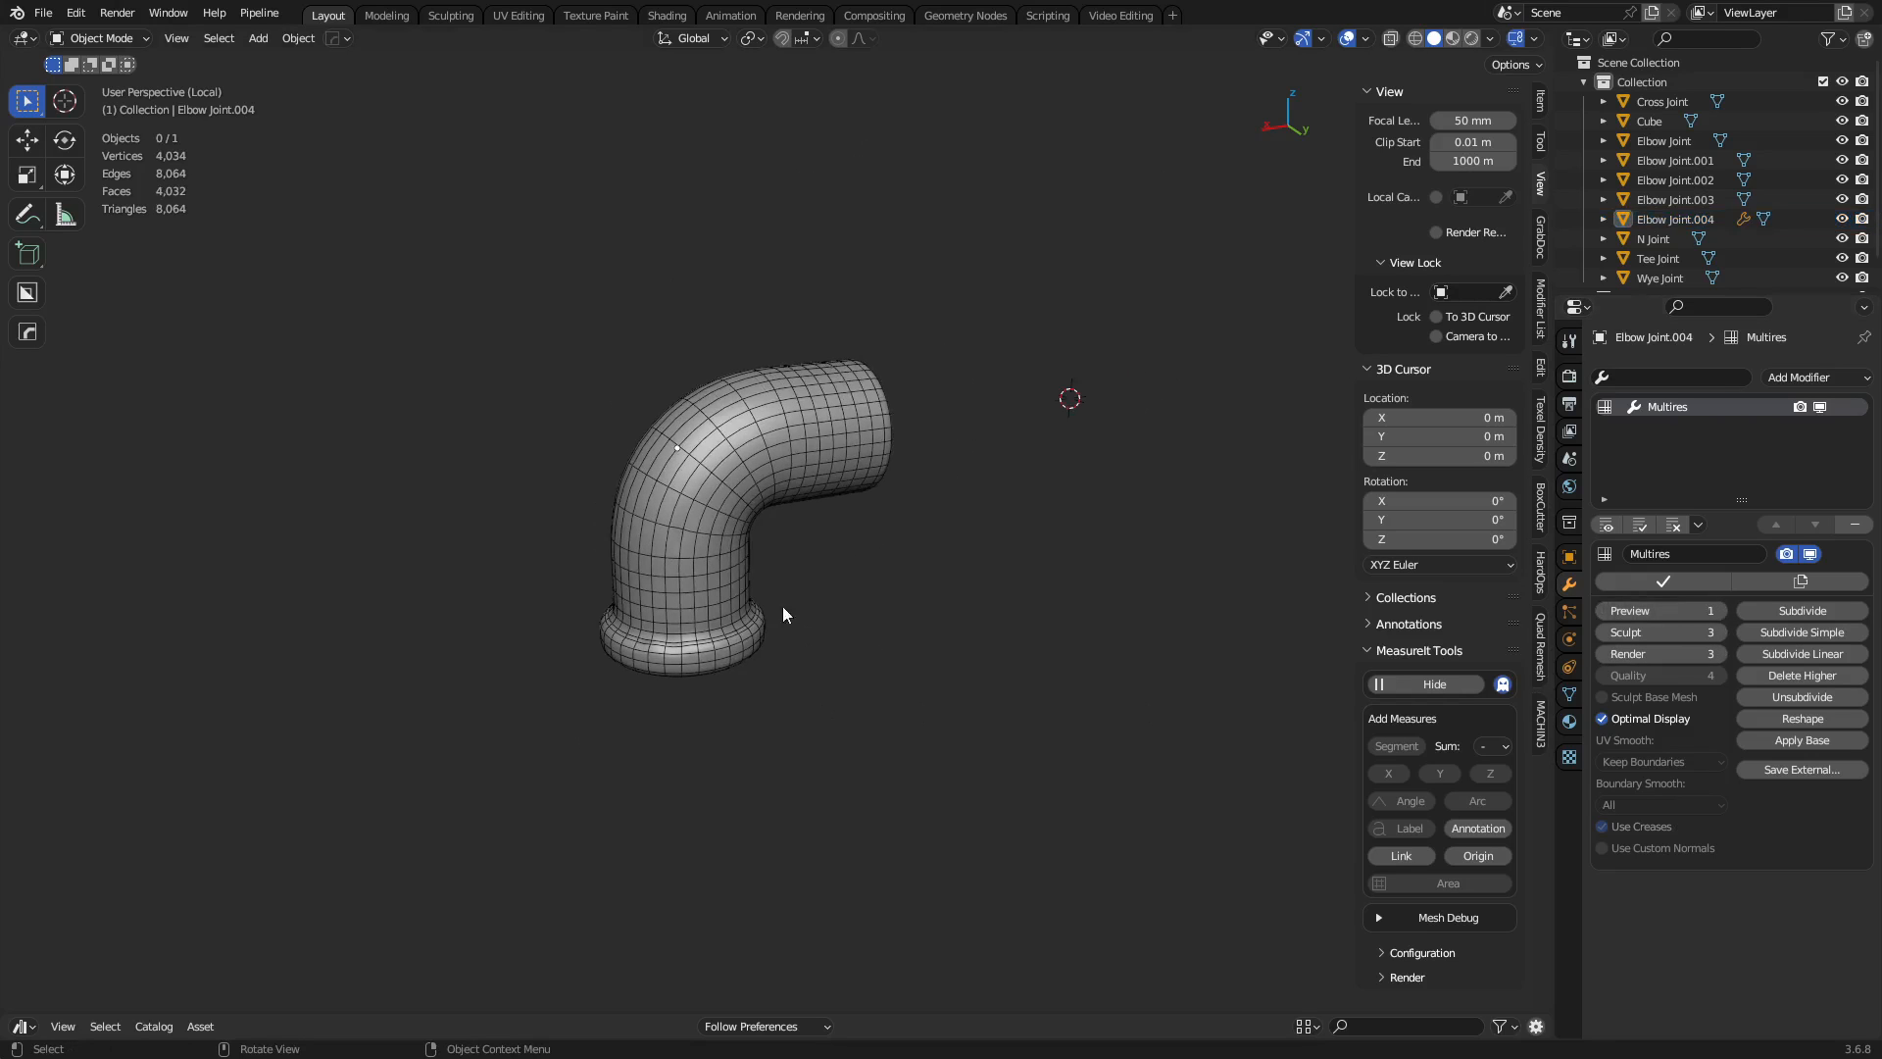
Raise the elbow's Multires preview level to 3, subdivide it to level 4 and apply the modifier.
{"action": "scroll", "coordinate": [783, 606], "scroll_direction": "up", "scroll_amount": 6}
{"action": "middle_click_drag", "start_coordinate": [733, 603], "coordinate": [830, 599], "text": "shift"}
{"action": "scroll", "coordinate": [741, 590], "scroll_direction": "down", "scroll_amount": 1}
{"action": "left_click", "coordinate": [741, 590]}
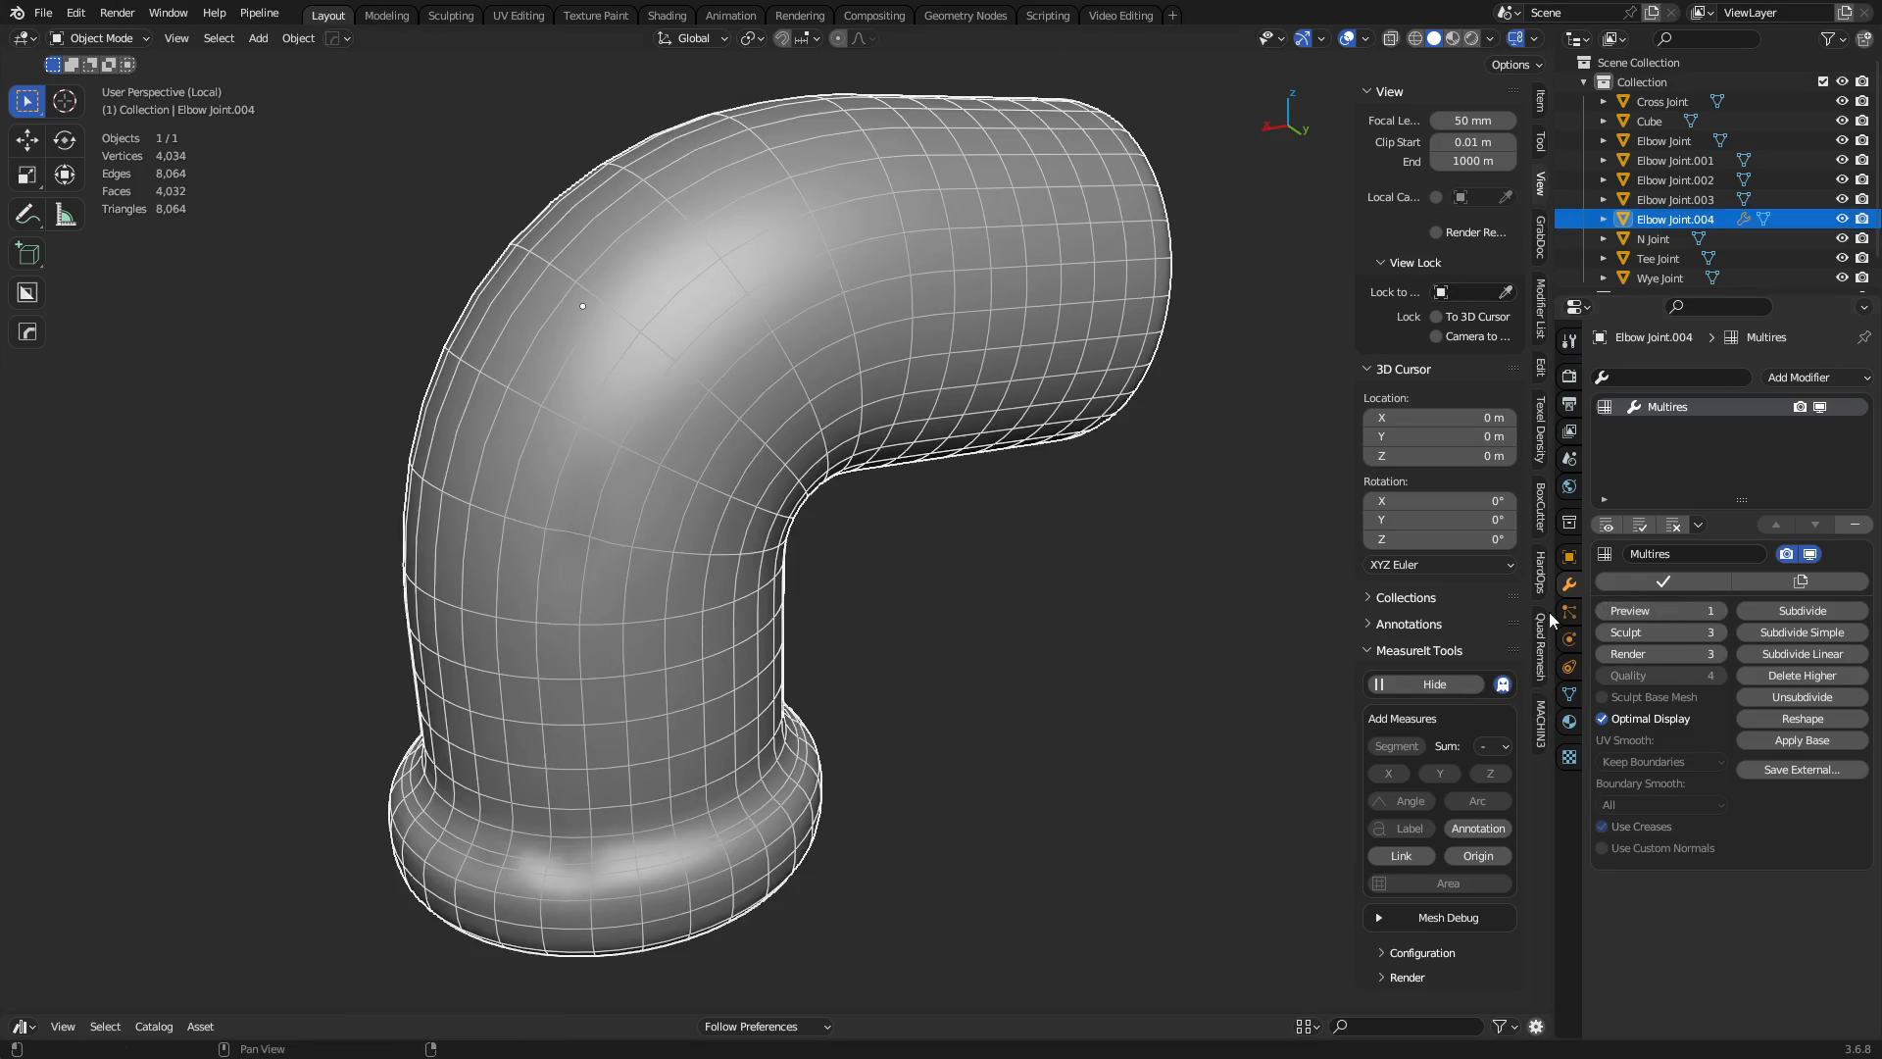
{"action": "left_click", "coordinate": [1721, 611]}
{"action": "left_click", "coordinate": [1720, 611]}
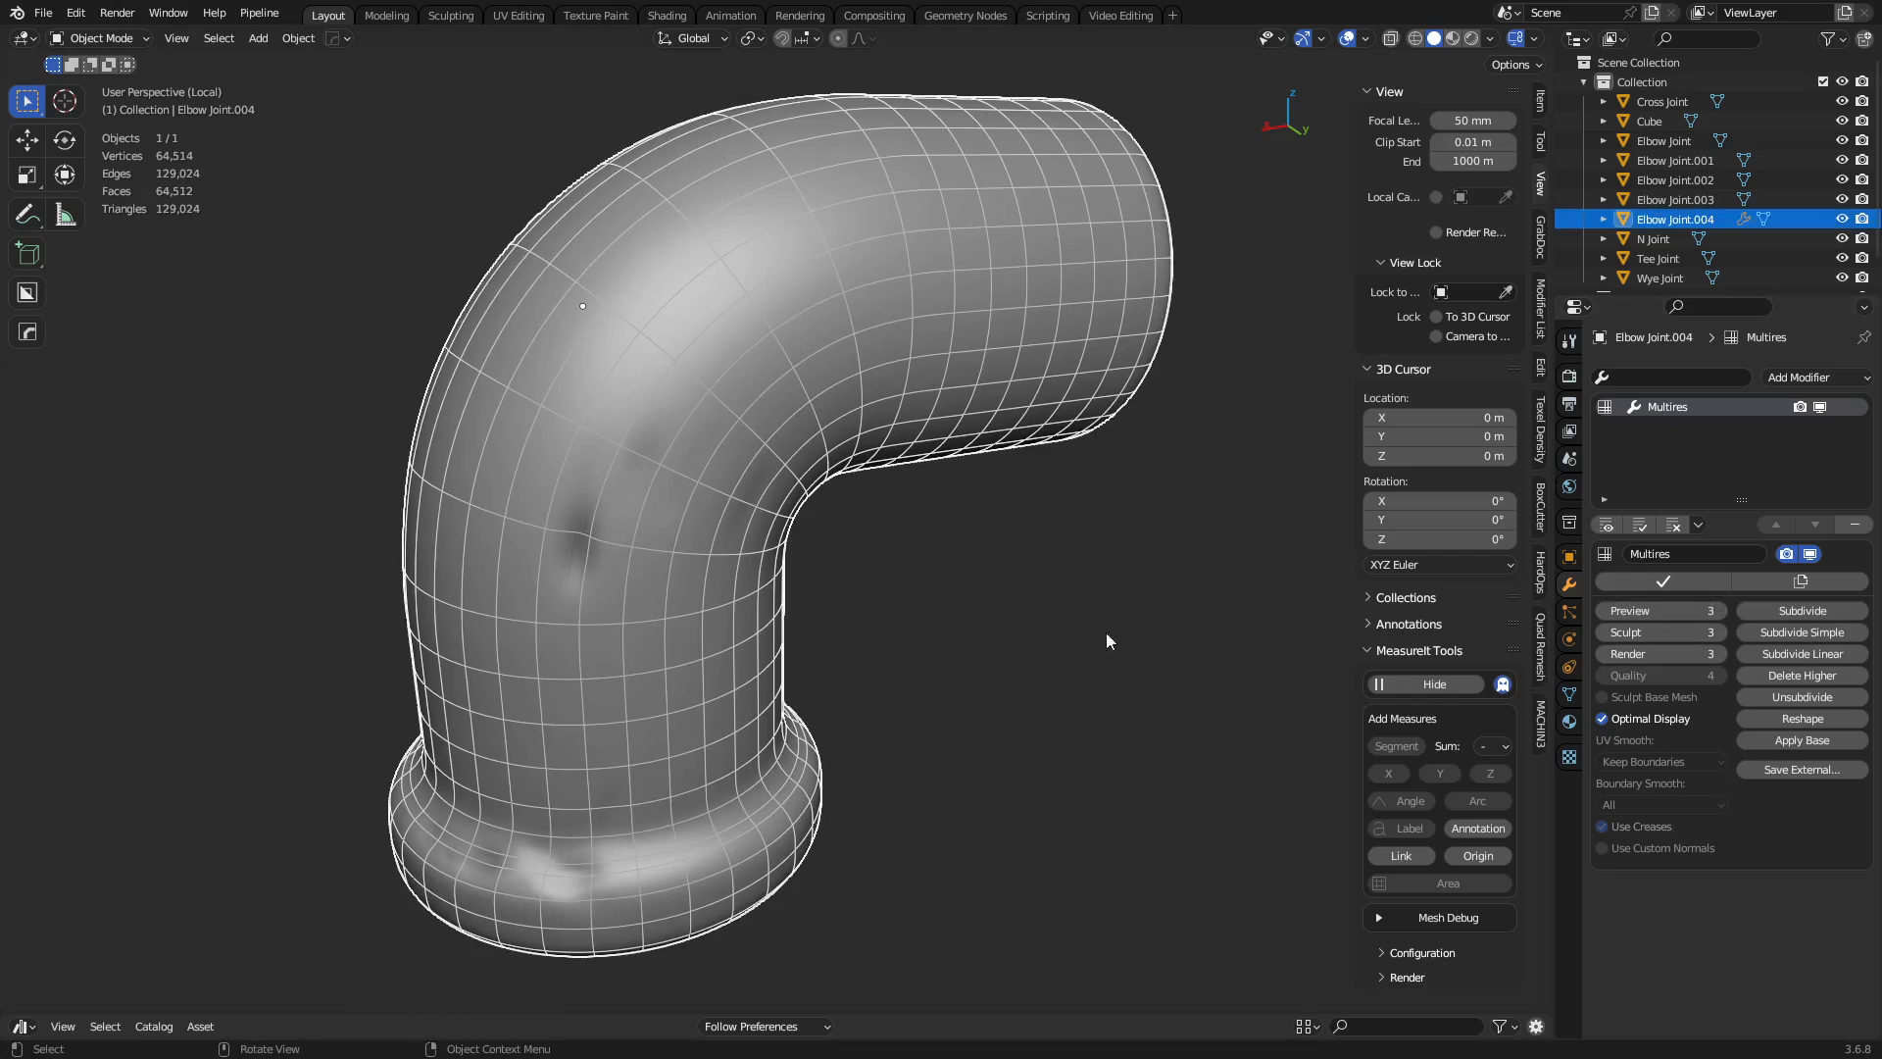
{"action": "left_click", "coordinate": [1802, 611]}
{"action": "left_click", "coordinate": [1677, 581]}
Add a Decimate modifier in Collapse mode with a ratio of 0.1 to the sculpted elbow.
{"action": "left_click", "coordinate": [1801, 379]}
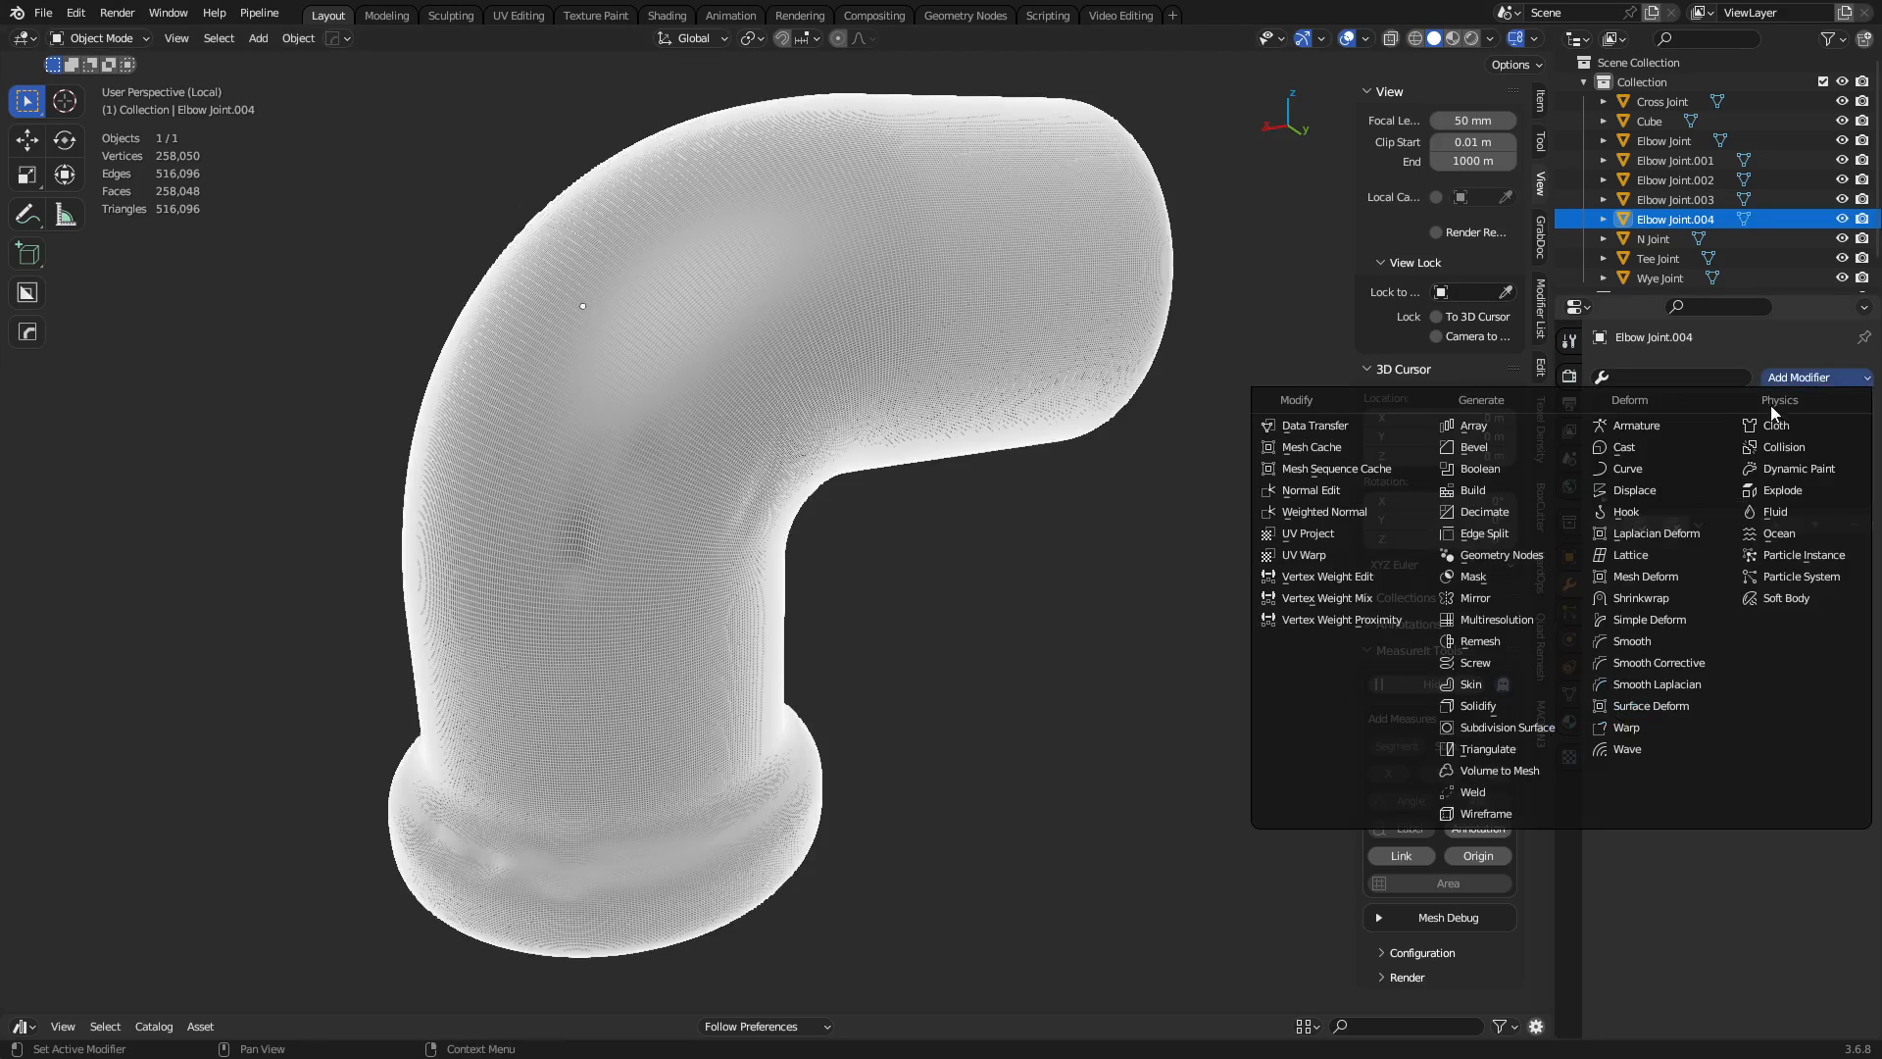
{"action": "left_click", "coordinate": [1527, 512]}
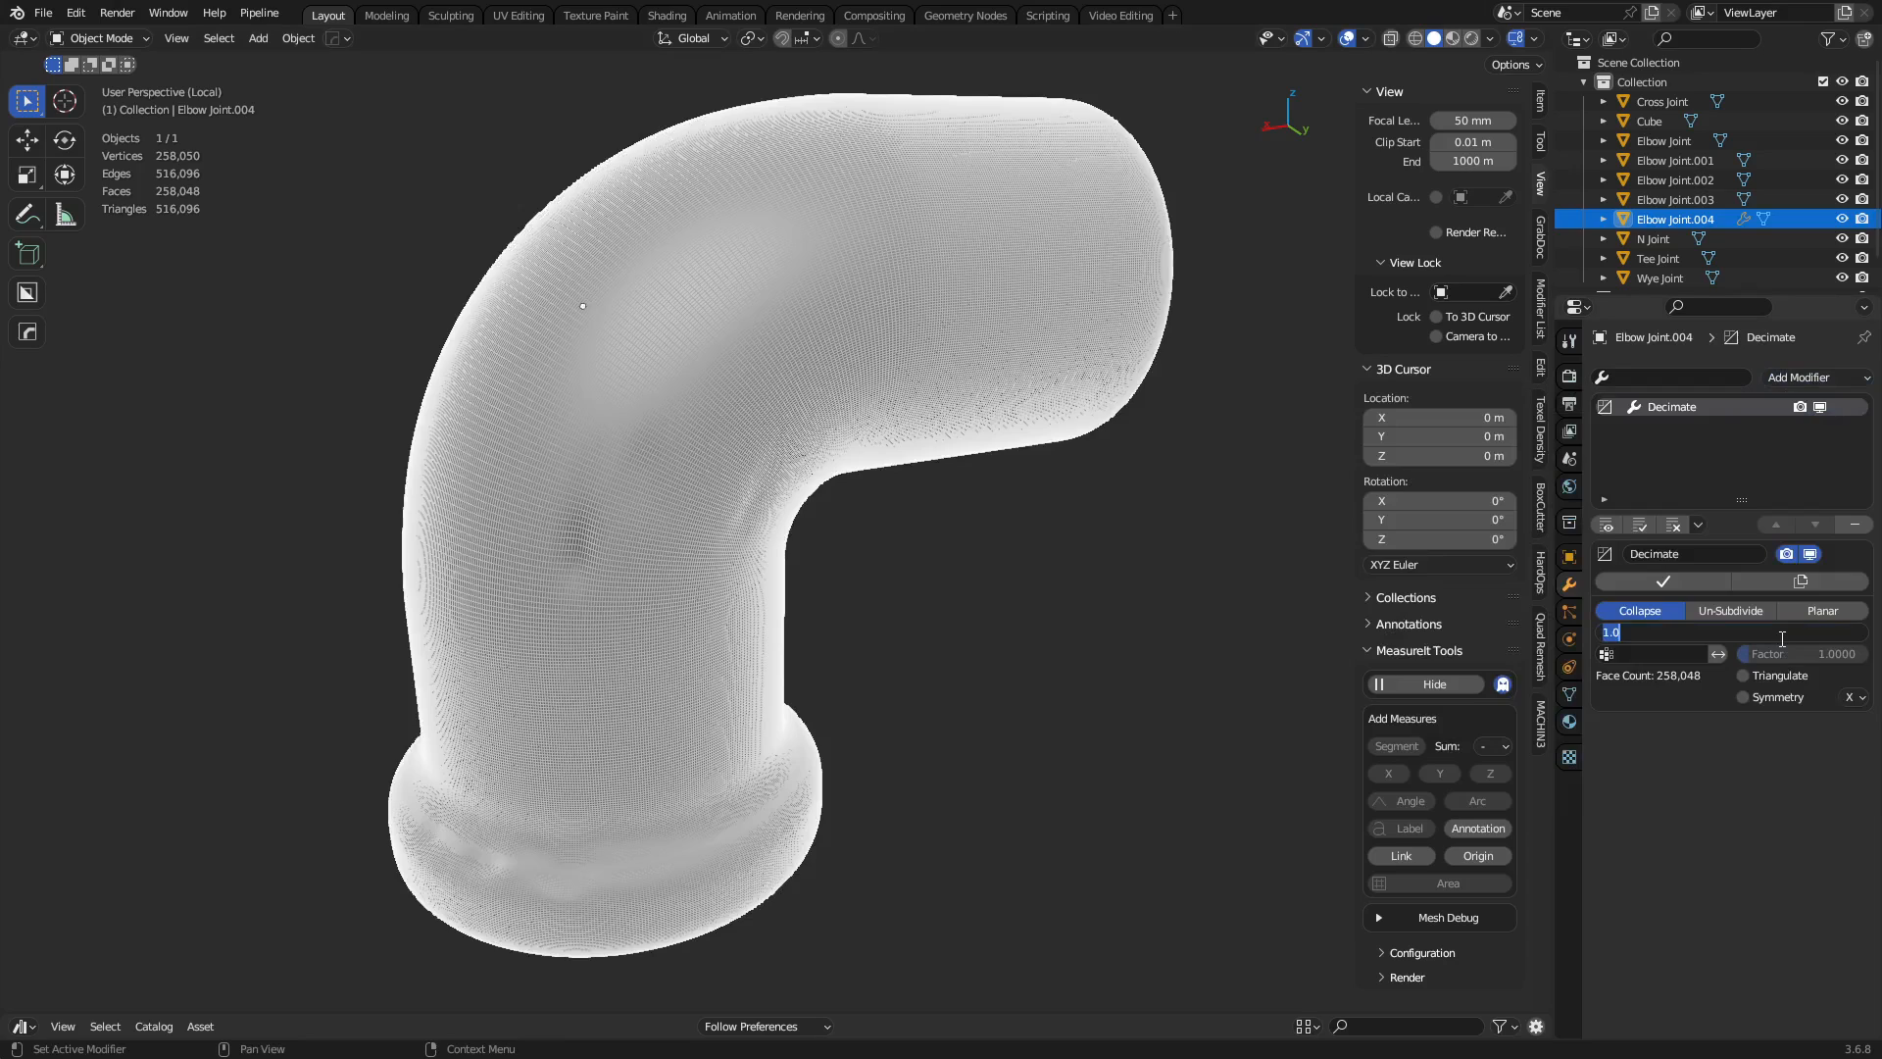
{"action": "type", "text": ".1"}
{"action": "key", "text": "Return"}
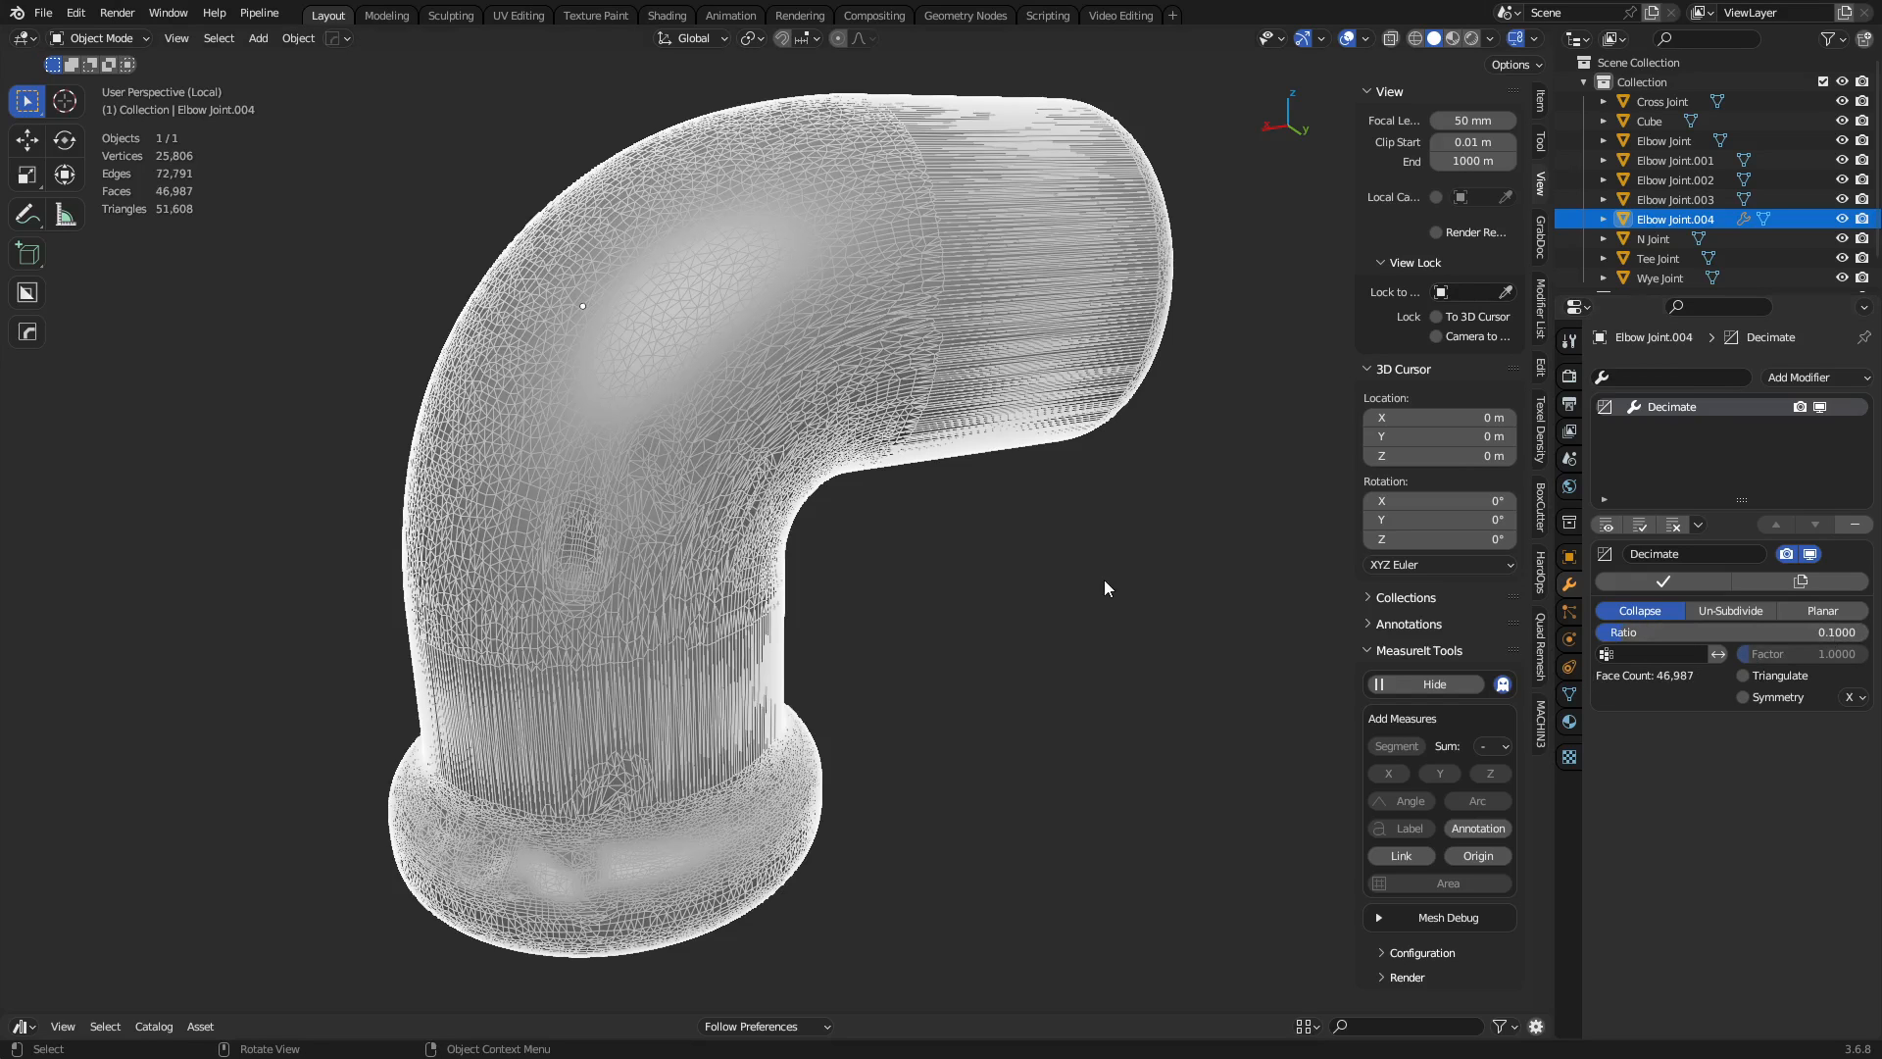
Compare the decimated elbow with and without the wireframe overlay, and apply the Decimate modifier.
{"action": "key", "text": "shift+z"}
{"action": "middle_click_drag", "start_coordinate": [1079, 596], "coordinate": [984, 661]}
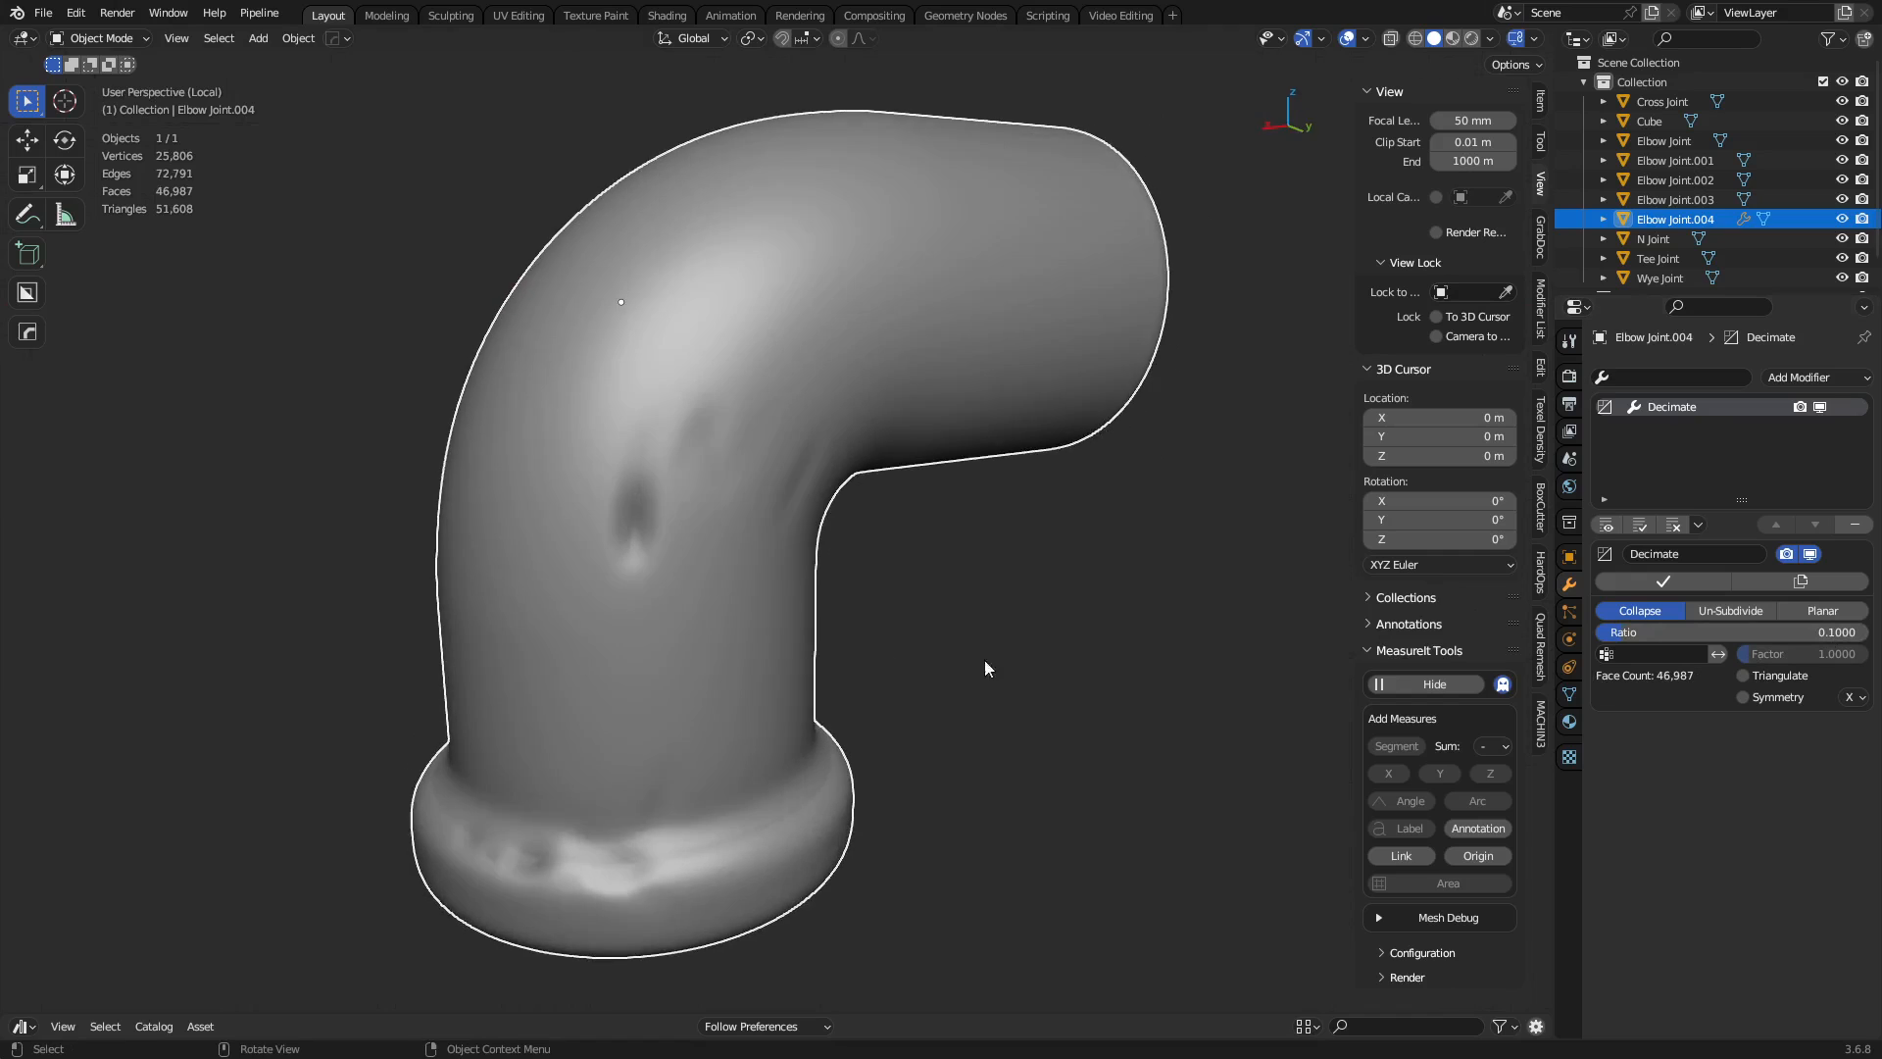
{"action": "key", "text": "shift+z"}
{"action": "key", "text": "shift+z"}
{"action": "left_click", "coordinate": [1663, 581]}
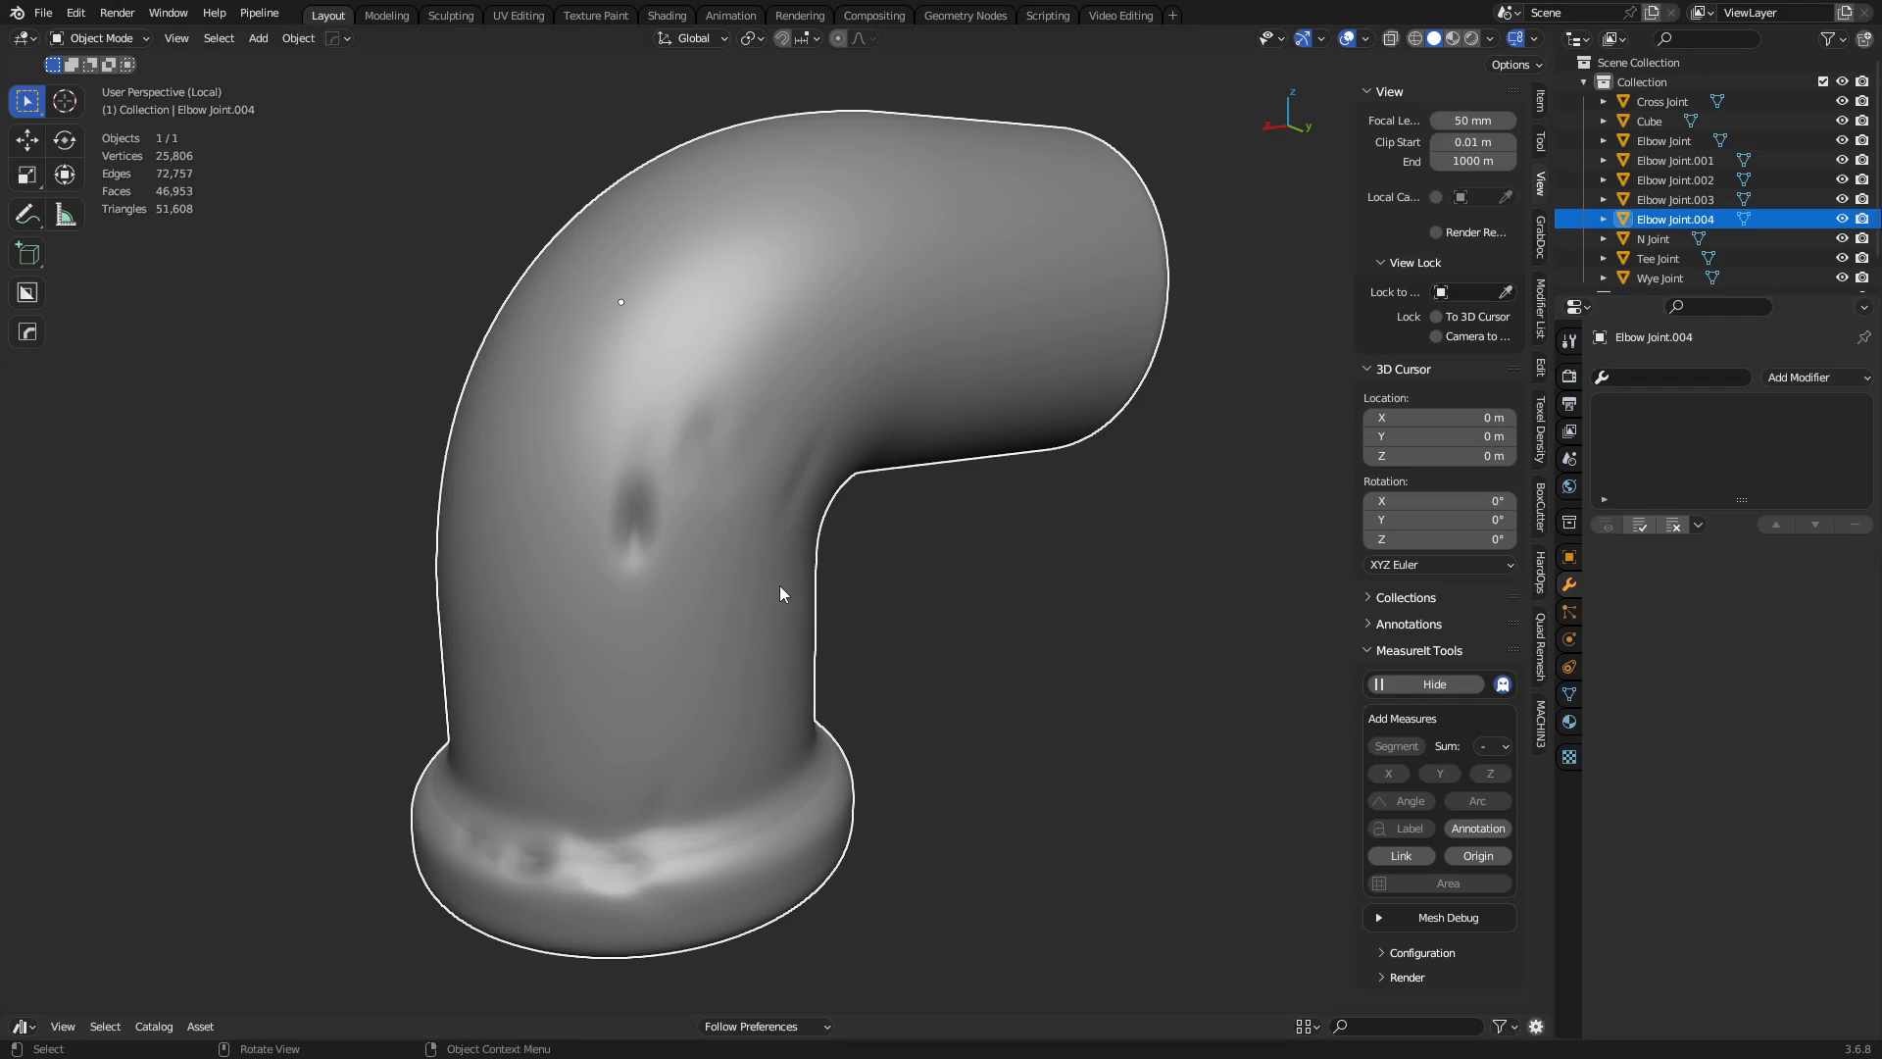
Leave local view and rename the sculpted elbow with the collar as Elbow_90_High.
{"action": "key", "text": "KP_Divide"}
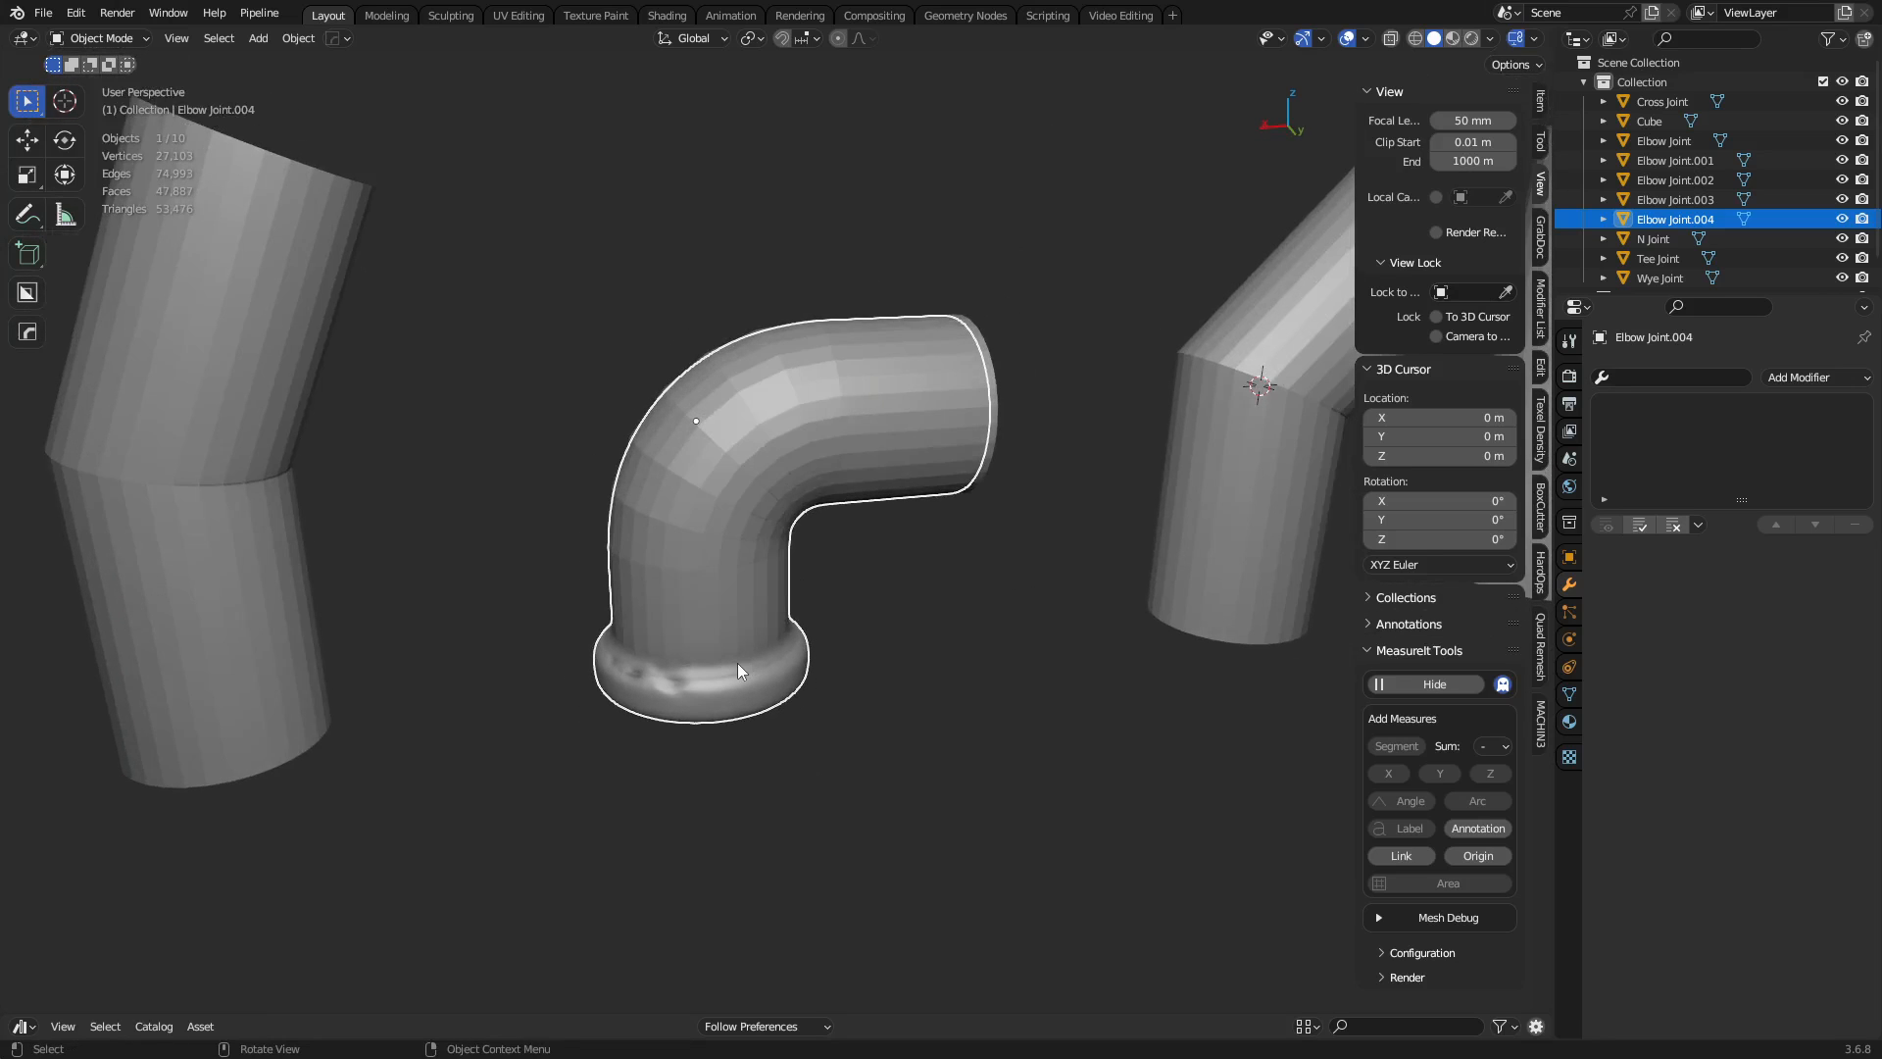
{"action": "left_click", "coordinate": [738, 670]}
{"action": "left_click", "coordinate": [738, 664]}
{"action": "scroll", "coordinate": [726, 677], "scroll_direction": "down", "scroll_amount": 5}
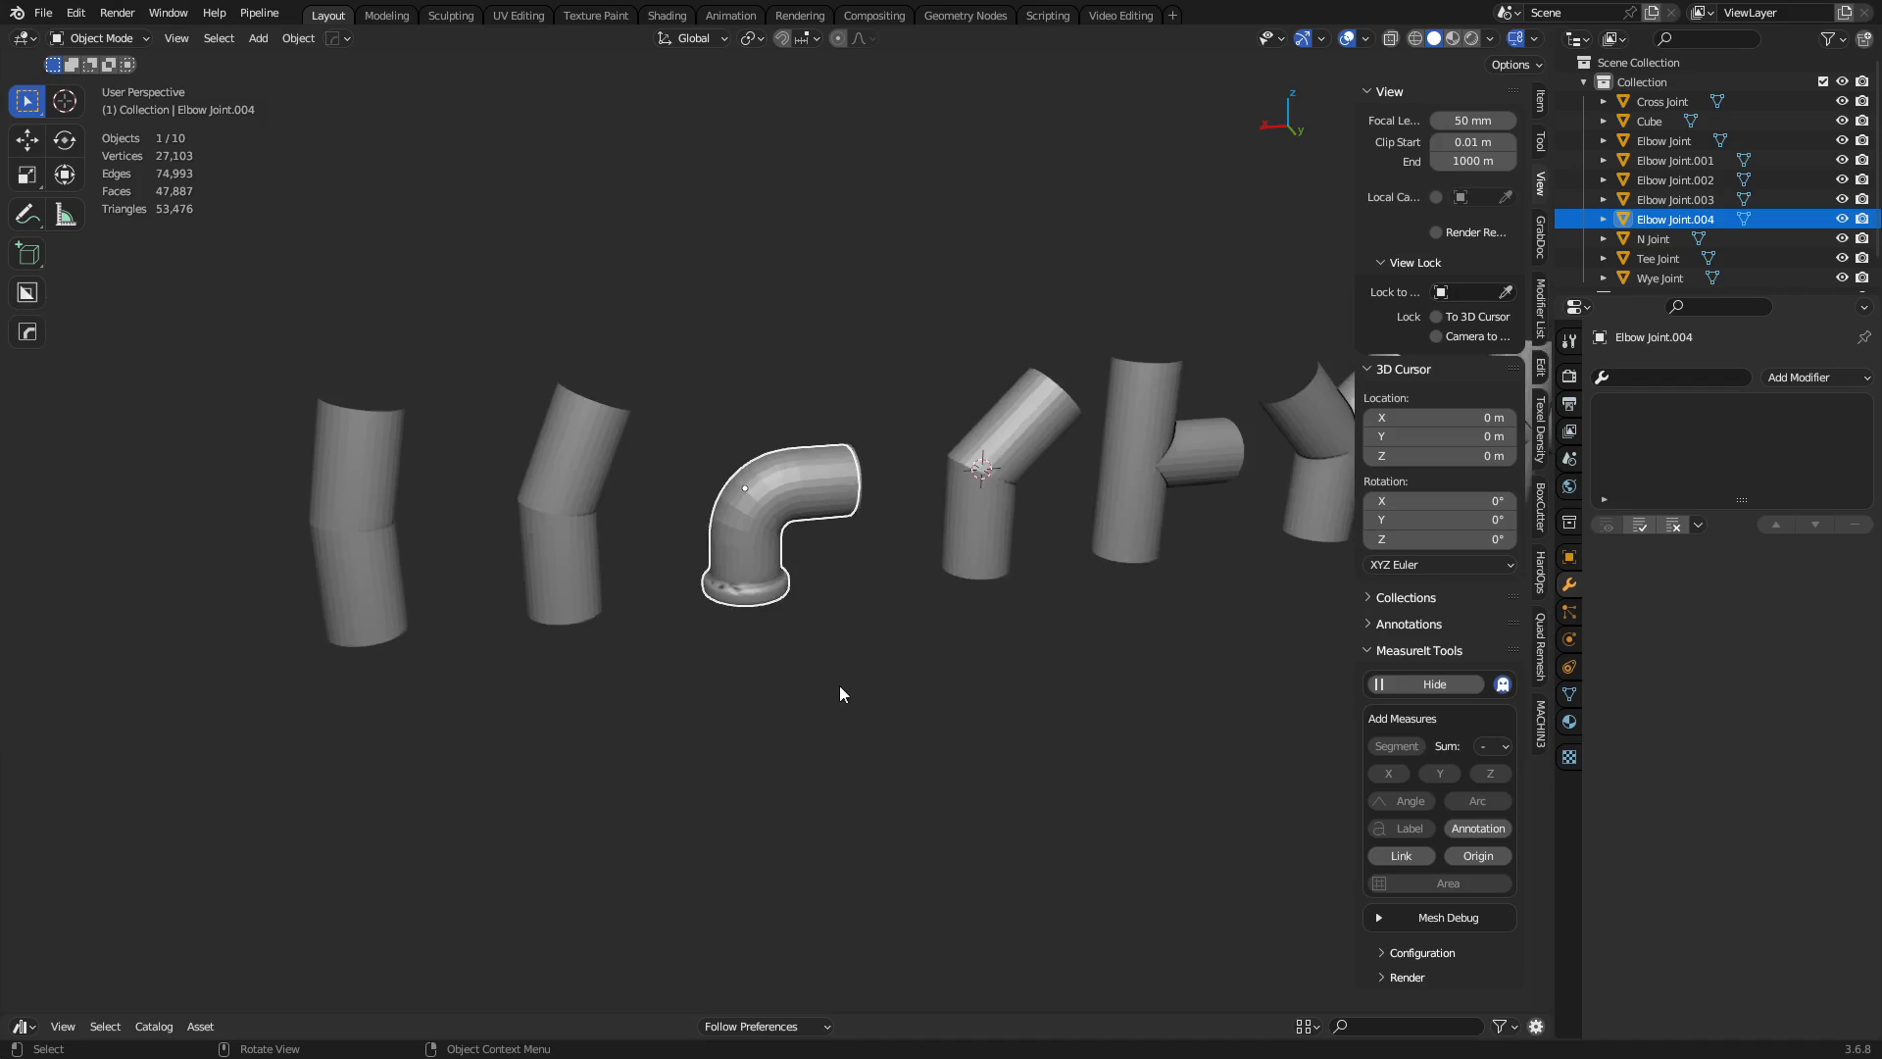
{"action": "key", "text": "x"}
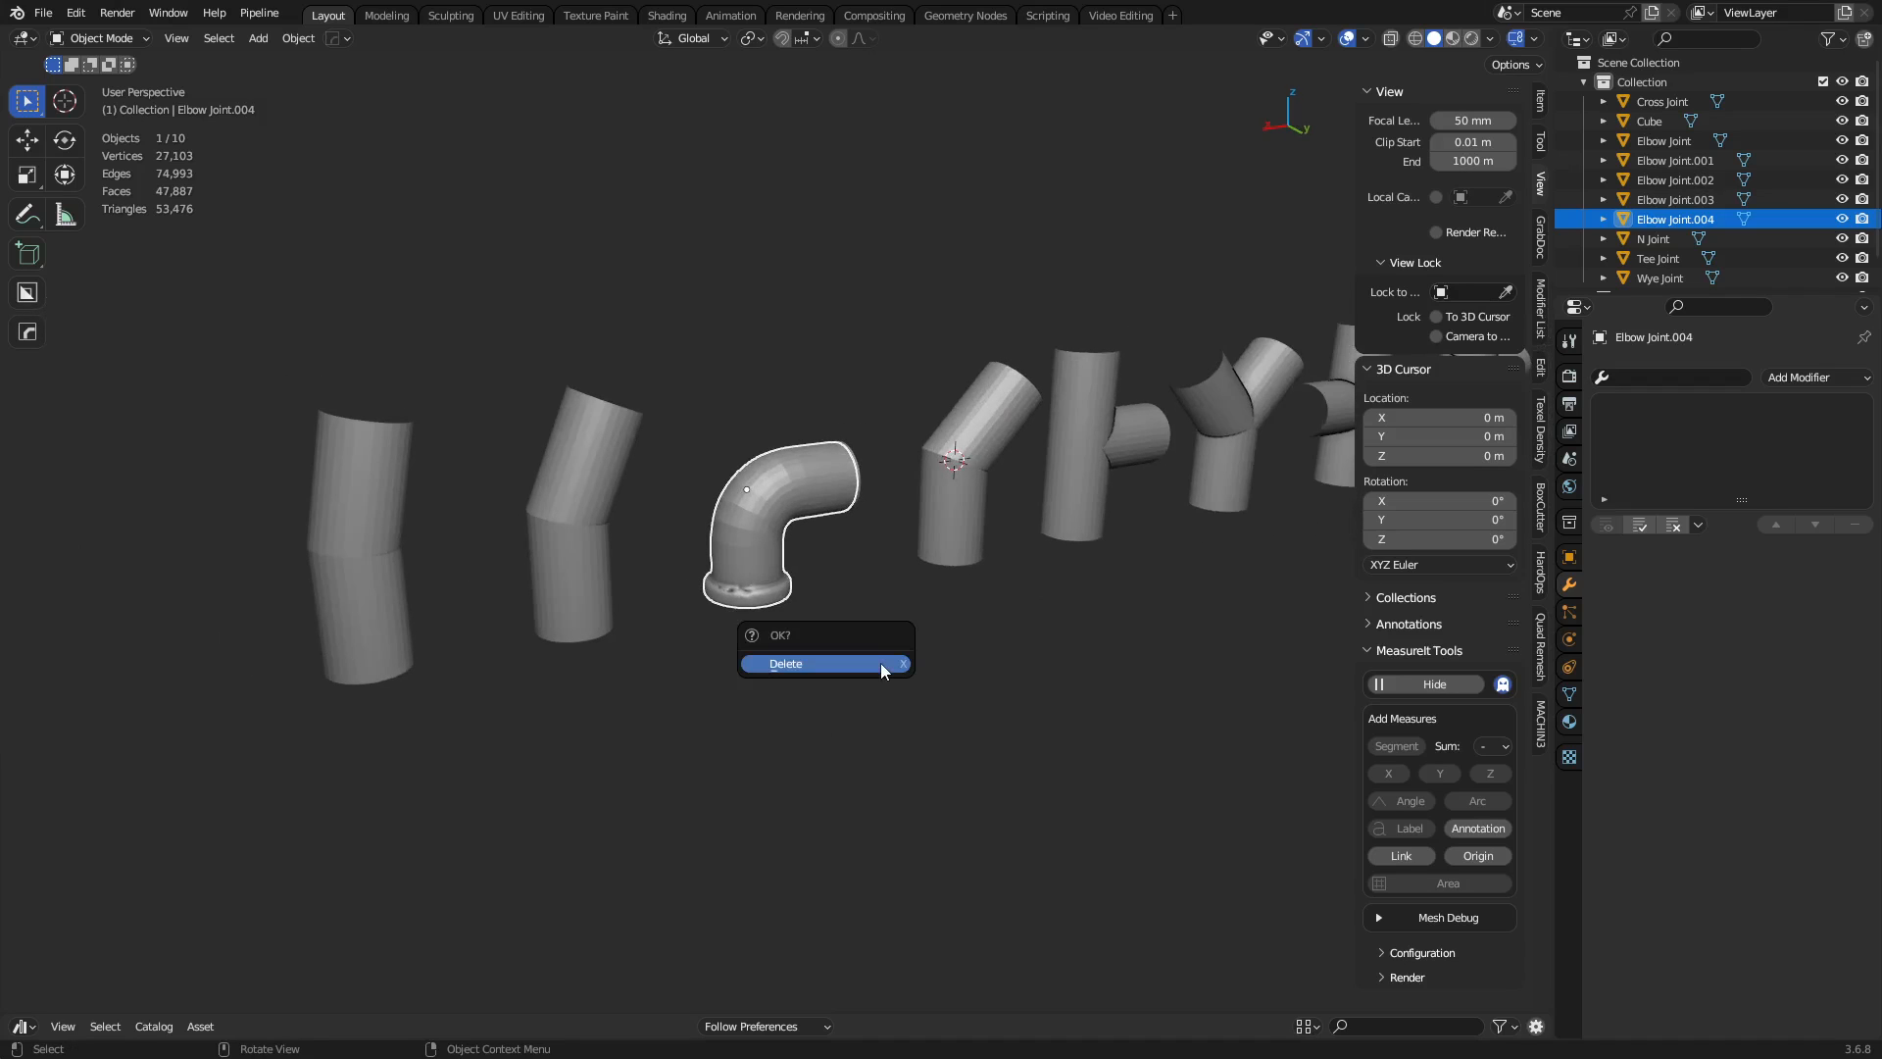
{"action": "double_click", "coordinate": [1713, 220]}
{"action": "scroll", "coordinate": [1713, 222], "scroll_direction": "down", "scroll_amount": 1}
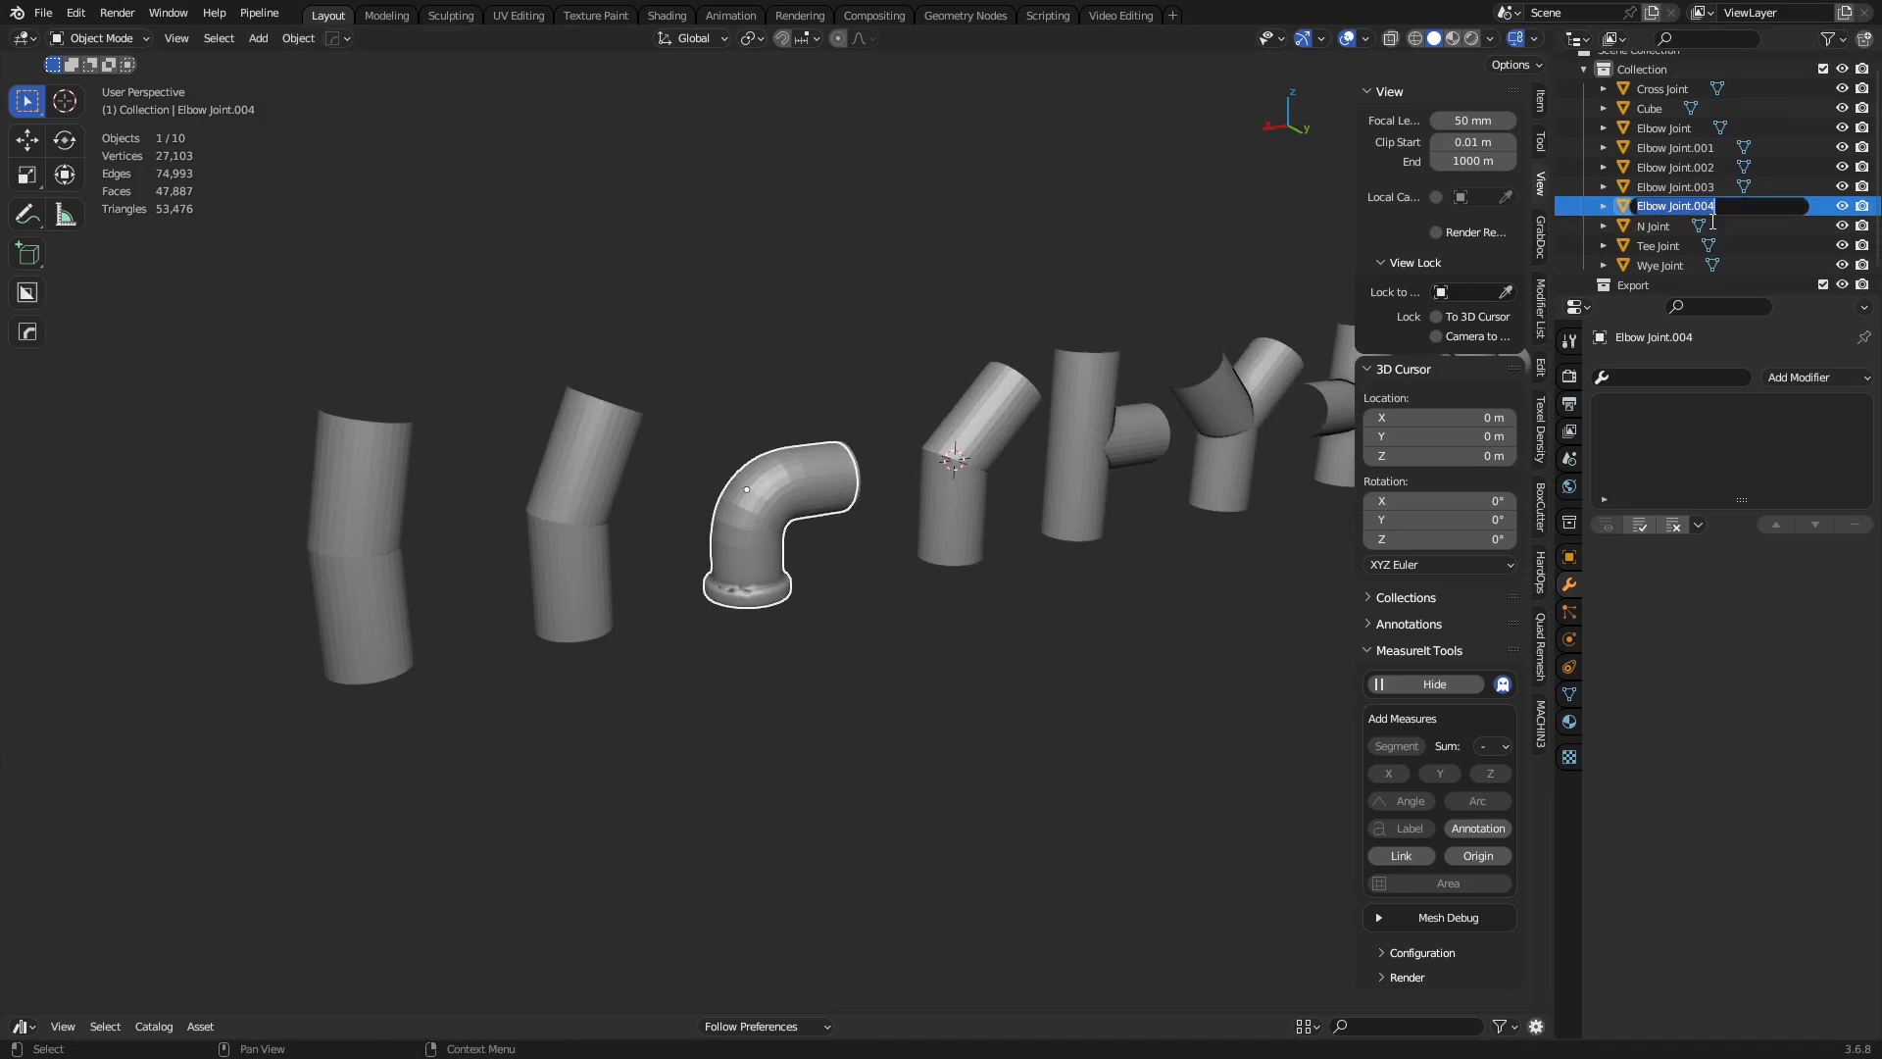
{"action": "type", "text": "Elbow "}
{"action": "type", "text": "90_High"}
{"action": "key", "text": "Return"}
Rename the plain elbow overlapping the sculpted one, Elbow Joint.001, as Elbow_90_Low.
{"action": "left_click", "coordinate": [1725, 147]}
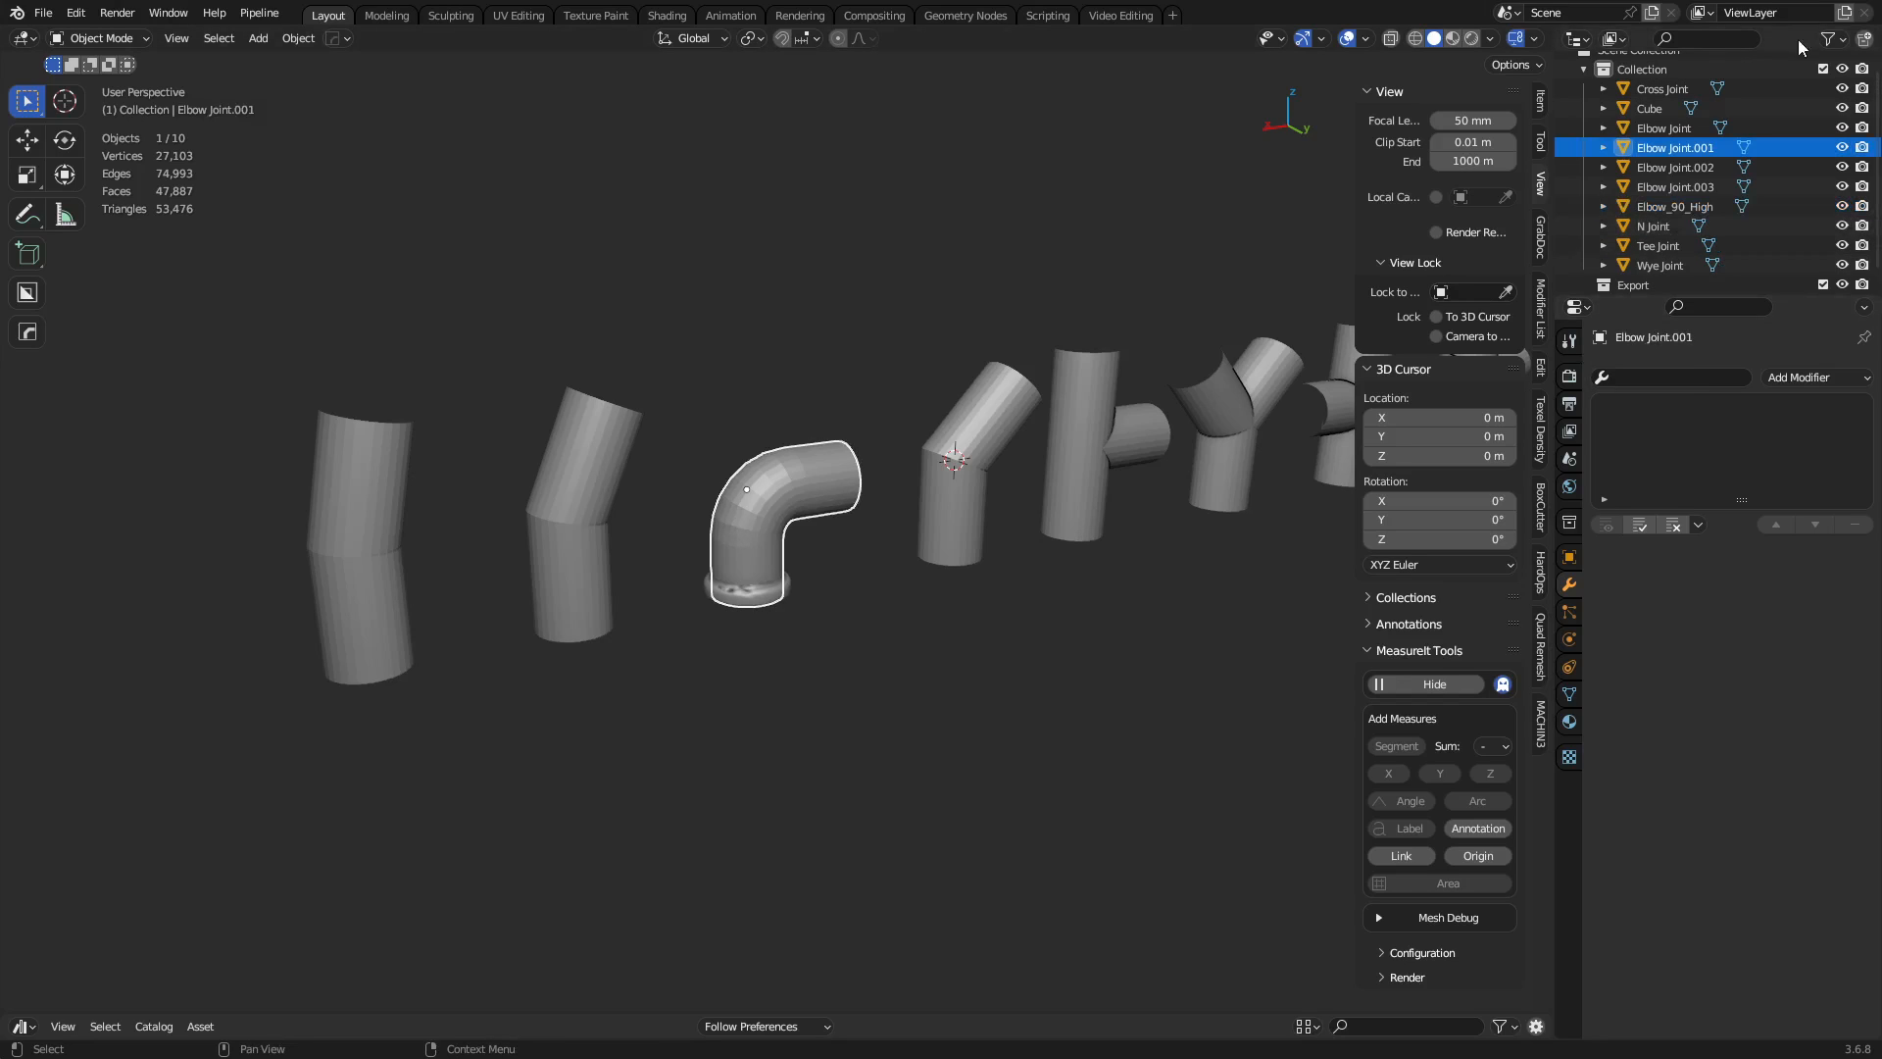
{"action": "scroll", "coordinate": [1671, 152], "scroll_direction": "up", "scroll_amount": 1}
{"action": "double_click", "coordinate": [1669, 152]}
{"action": "type", "text": "E"}
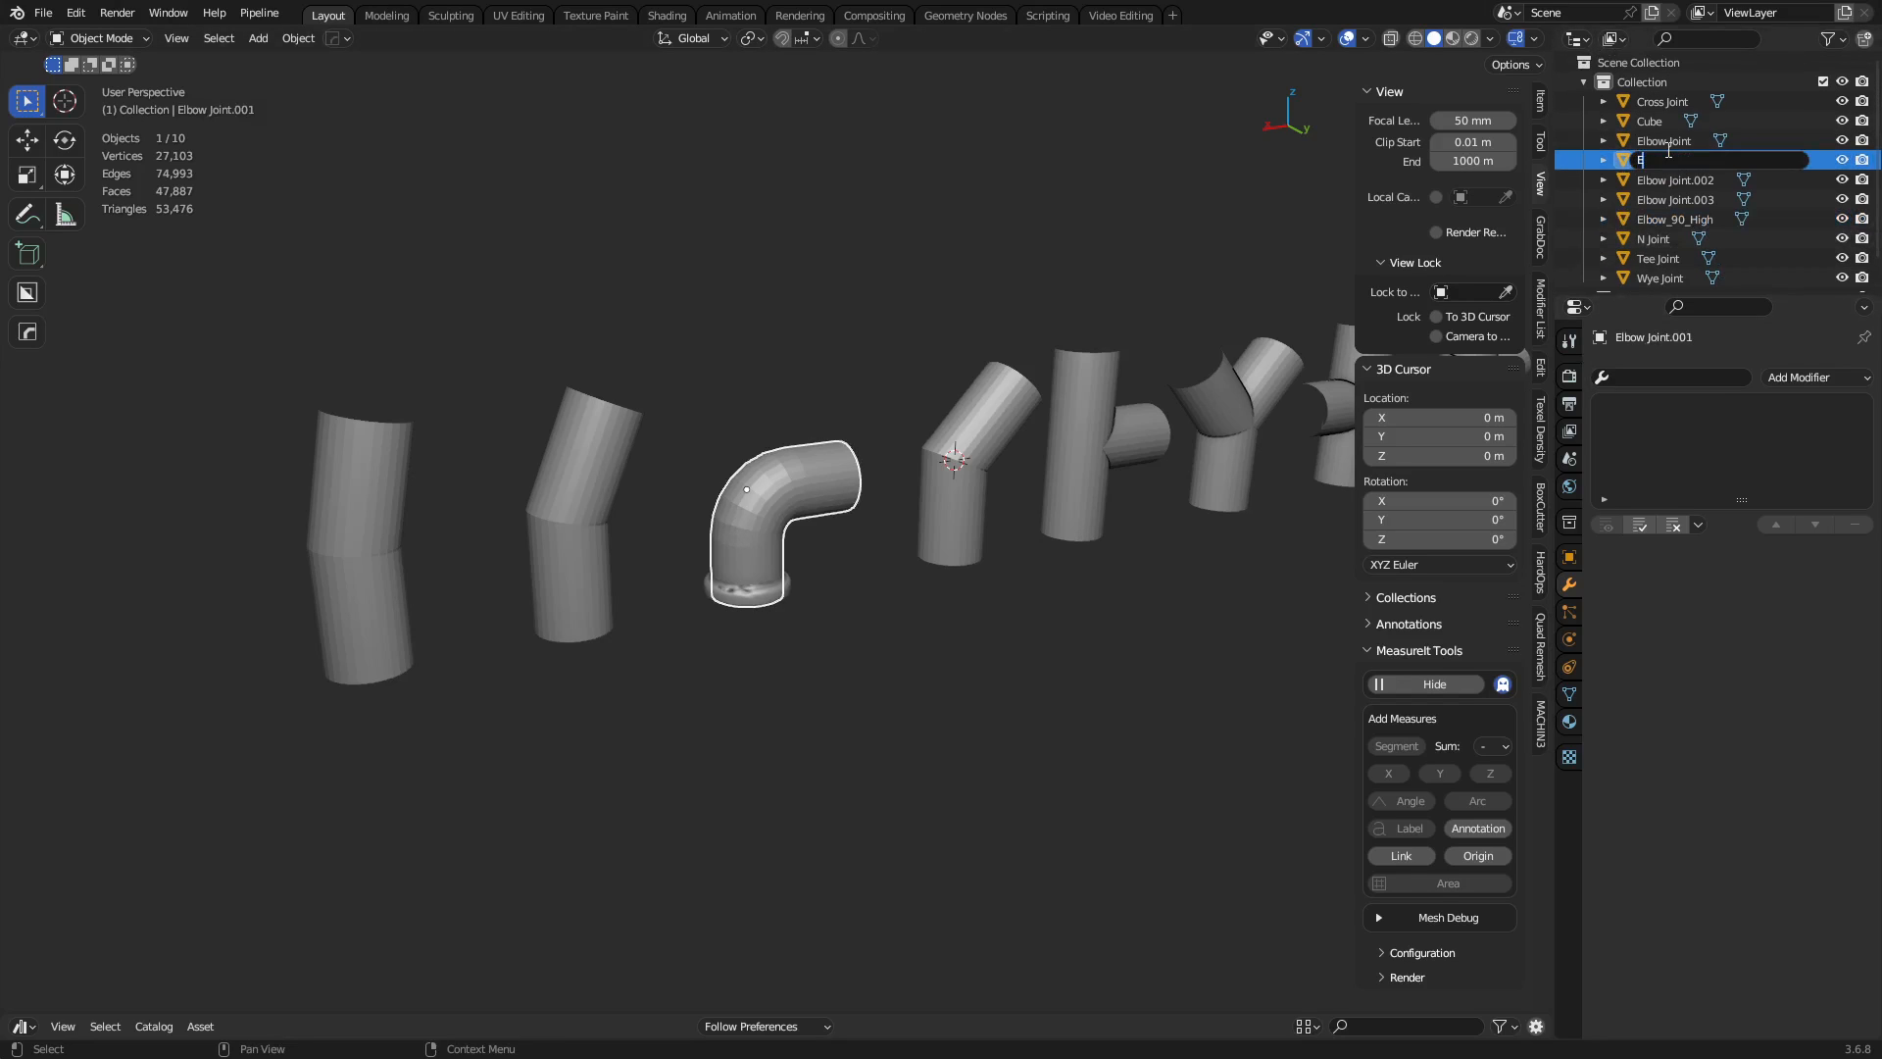
{"action": "type", "text": "lbow_90_Low"}
{"action": "key", "text": "Return"}
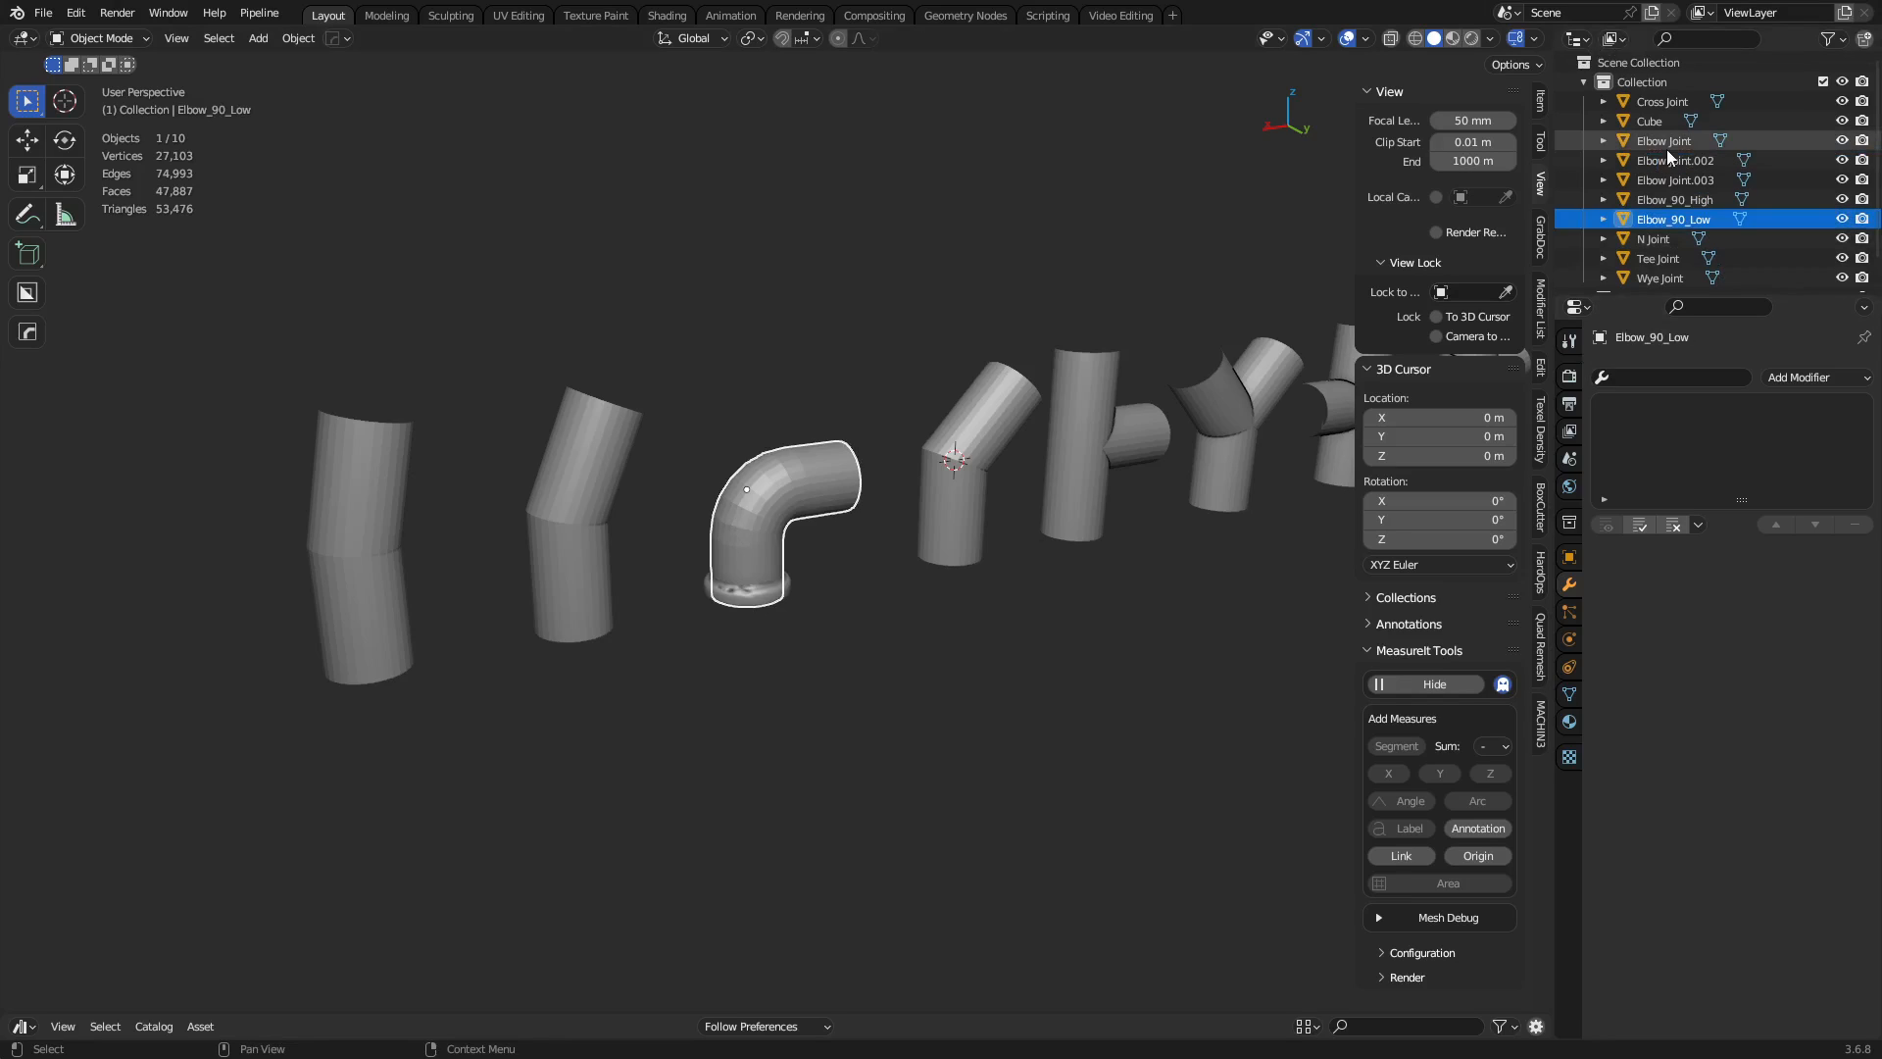
Select the overlapping Elbow_90_High and Elbow_90_Low together, with the low version active.
{"action": "left_click", "coordinate": [843, 663]}
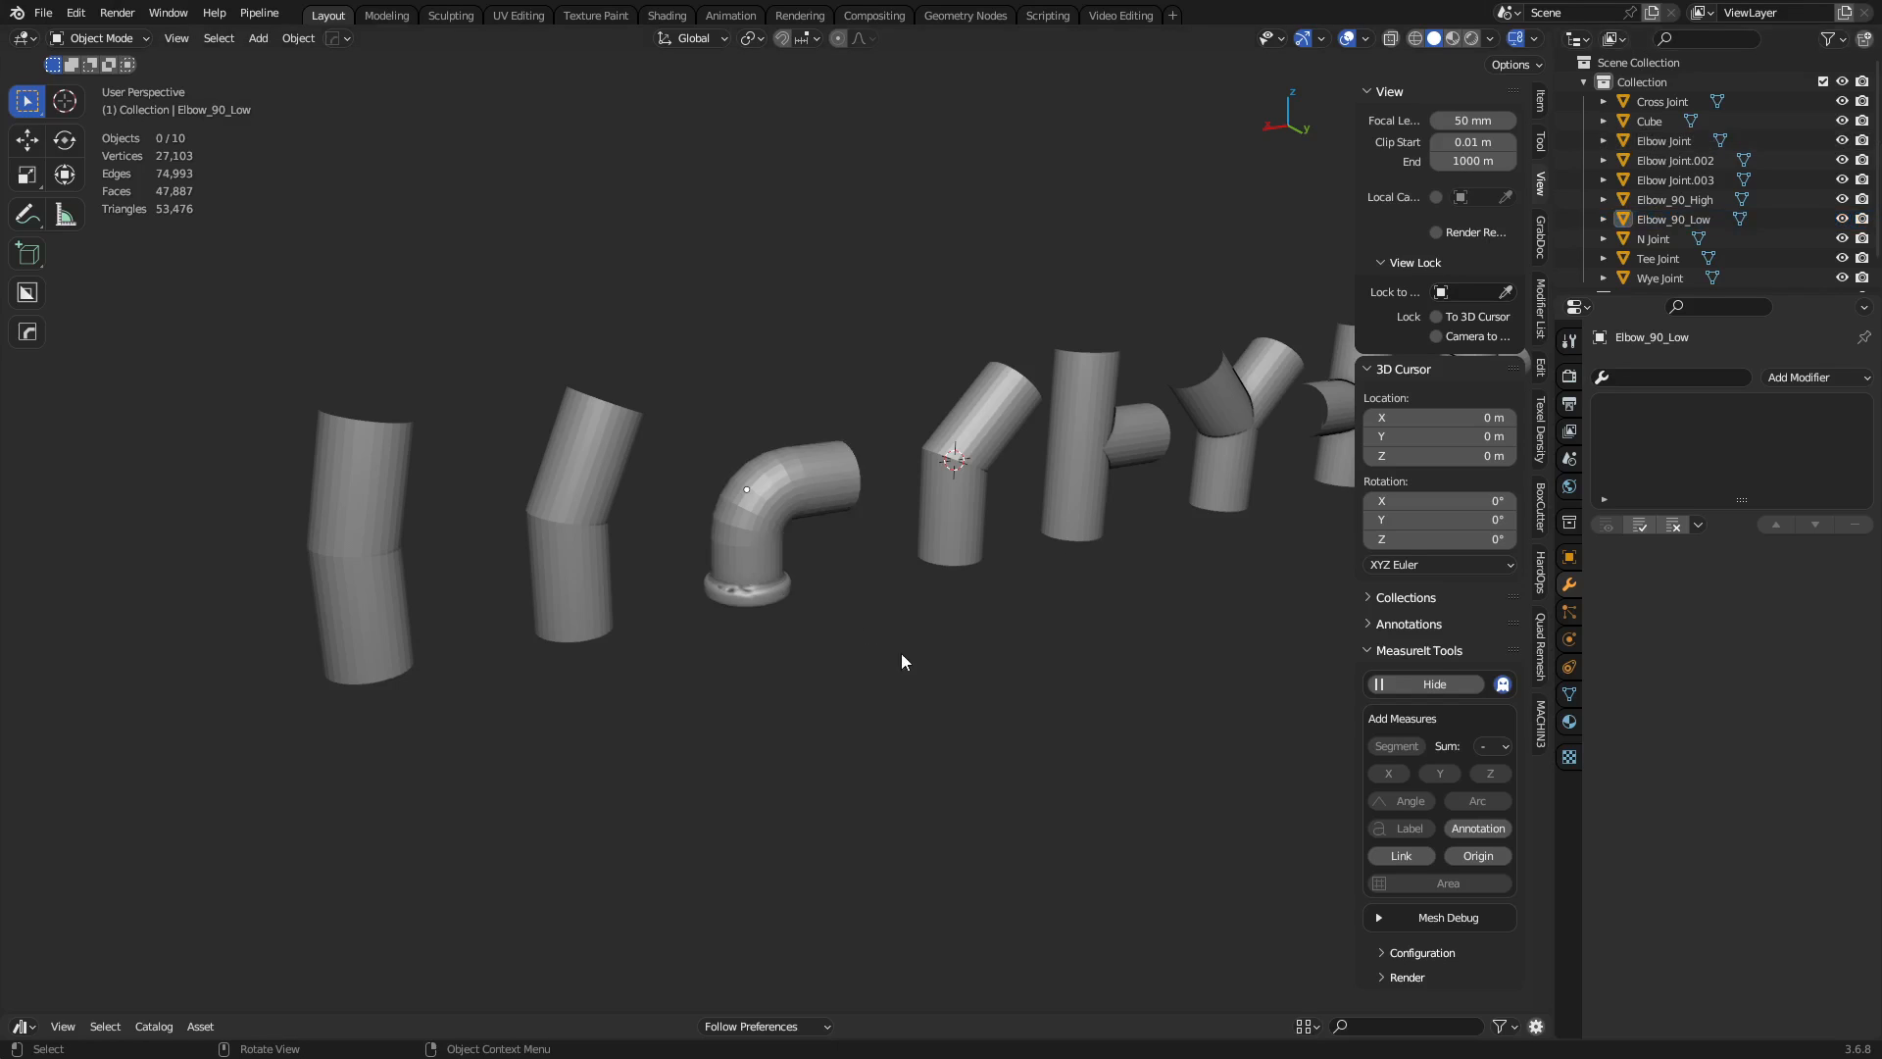
{"action": "left_click", "coordinate": [742, 555]}
{"action": "left_click", "coordinate": [755, 573], "text": "shift"}
{"action": "left_click", "coordinate": [763, 597]}
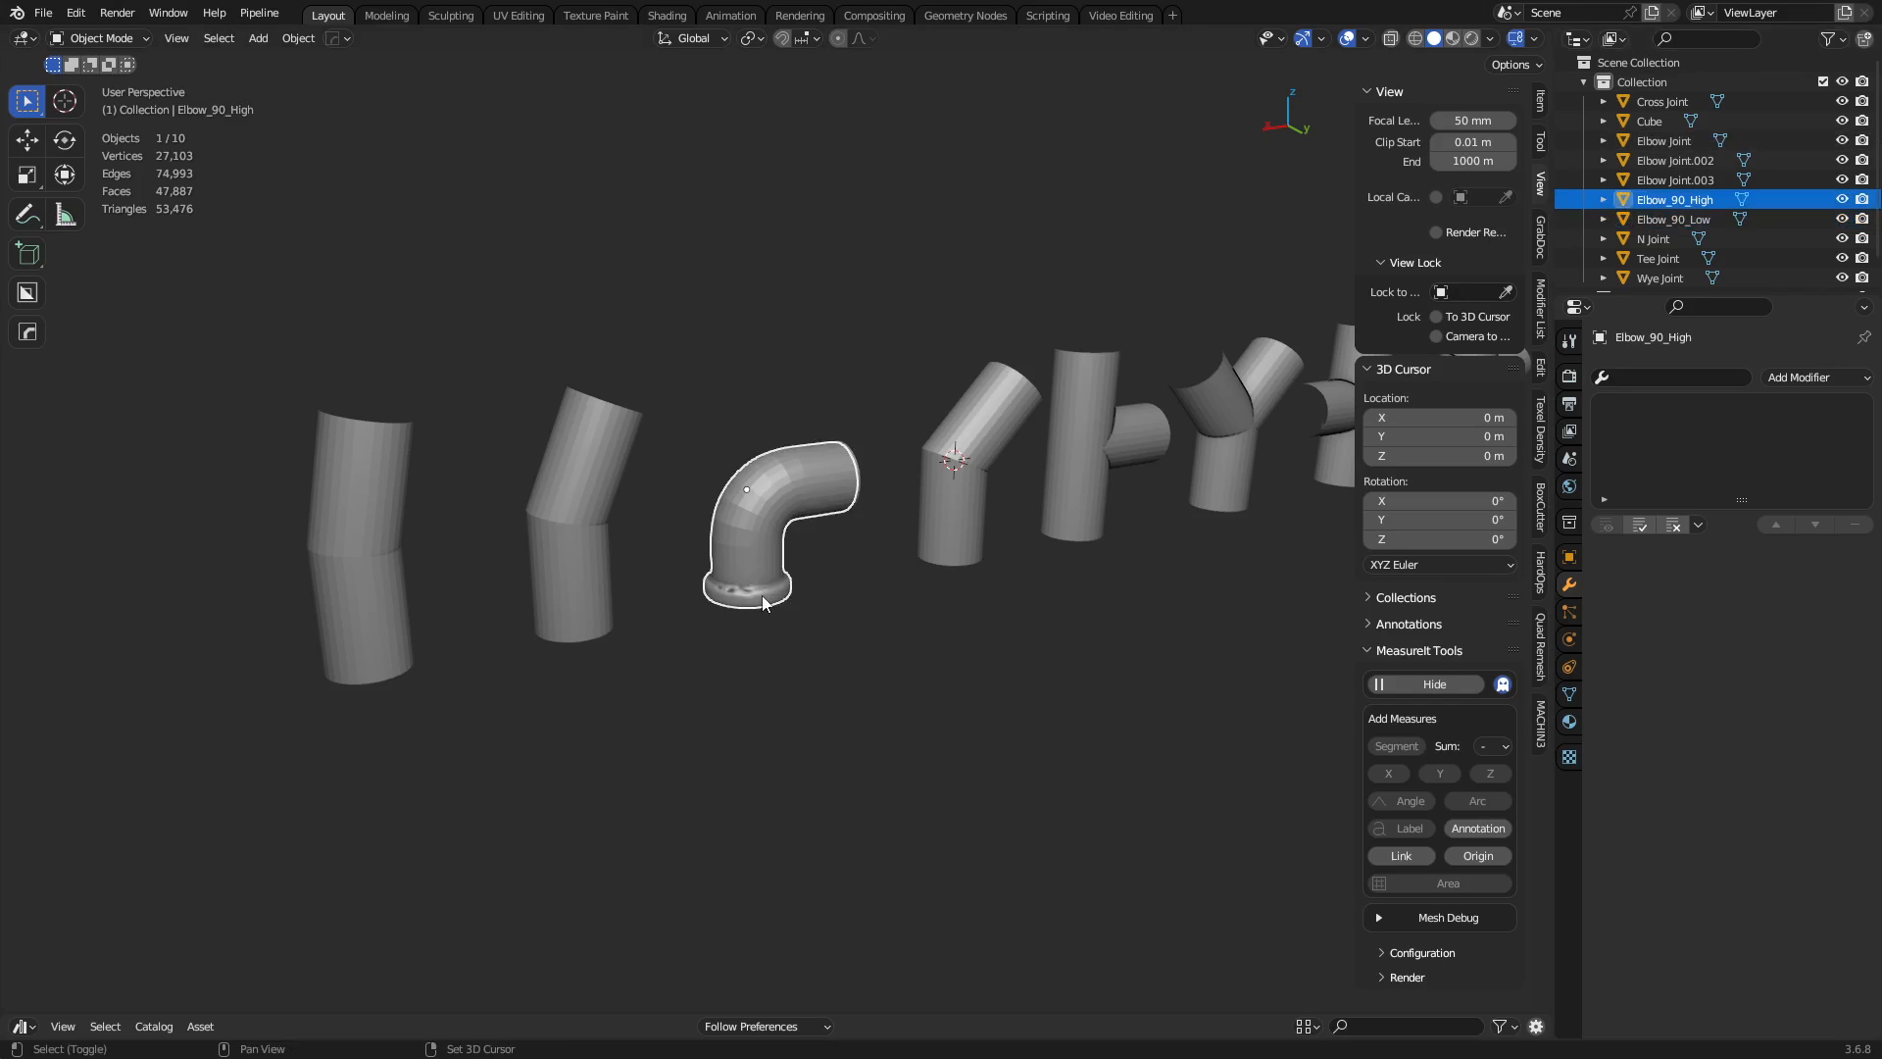
{"action": "left_click", "coordinate": [762, 596], "text": "shift"}
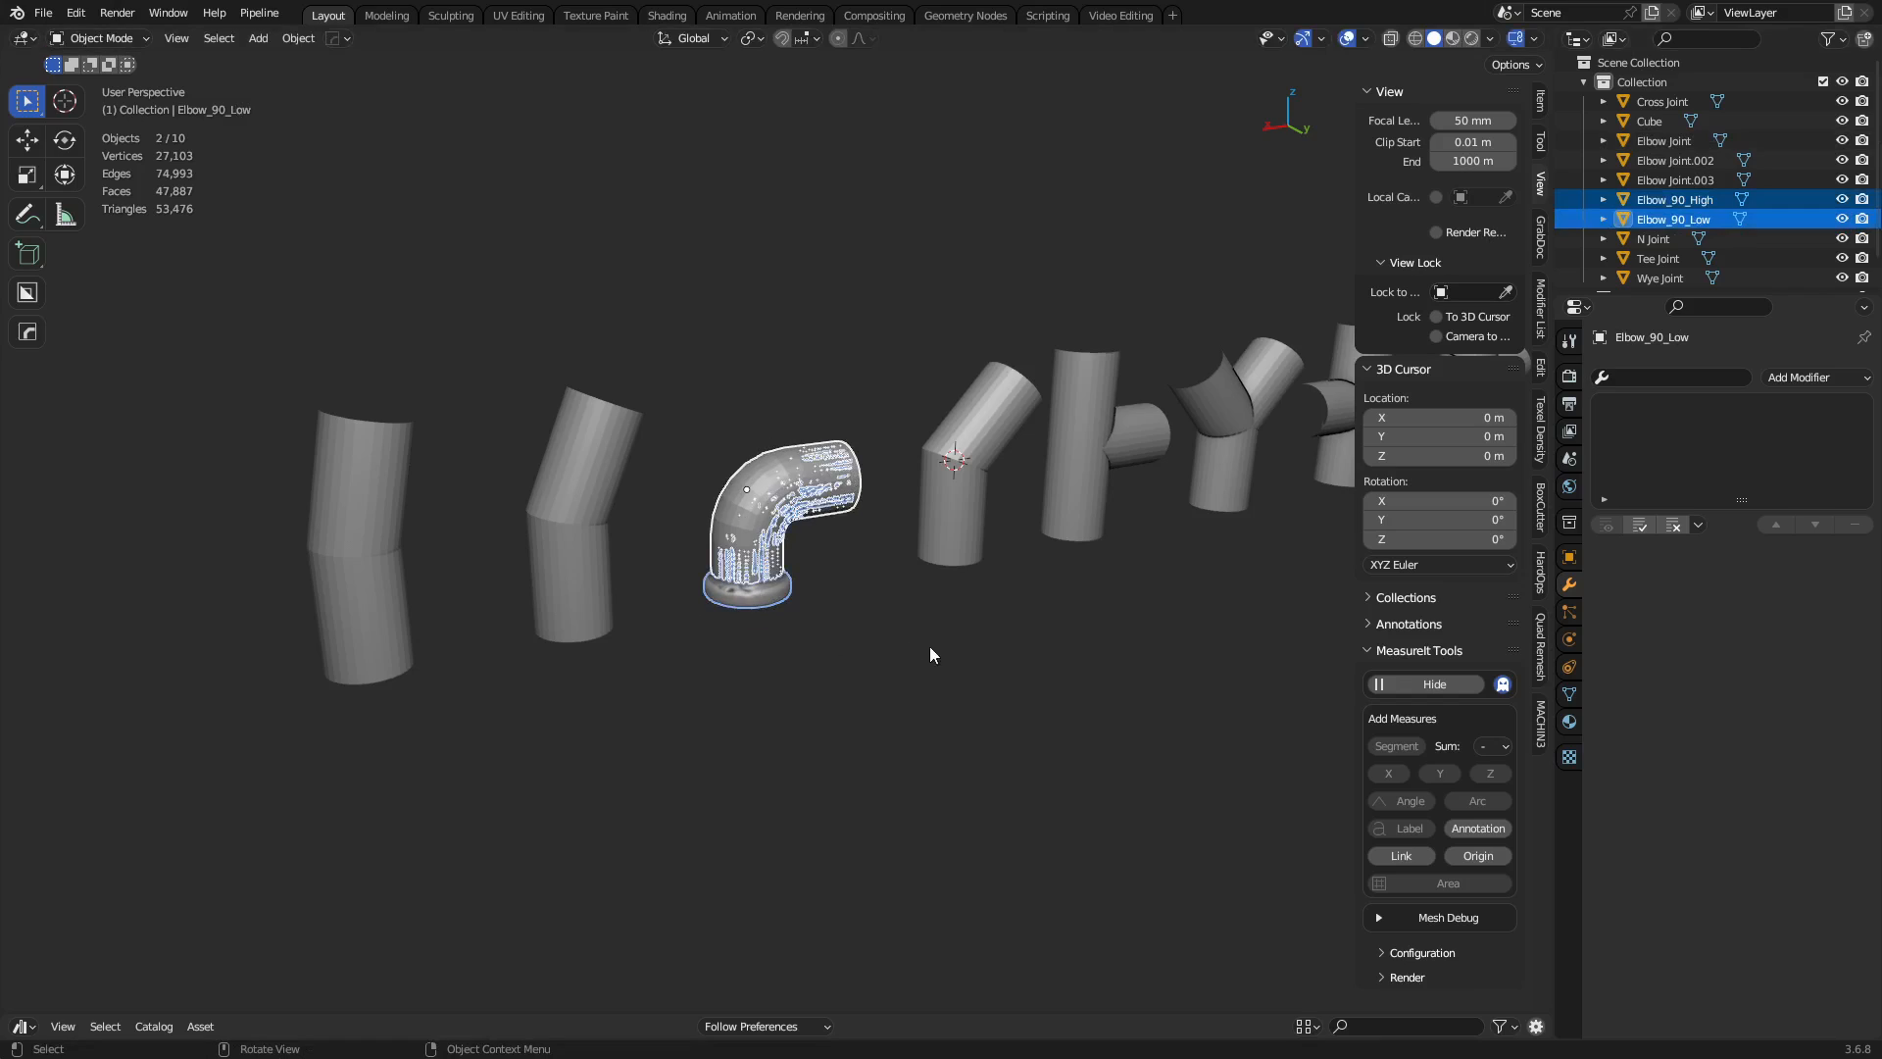
Delete the Elbow_90_High mesh from the row of joints.
{"action": "left_click", "coordinate": [786, 553]}
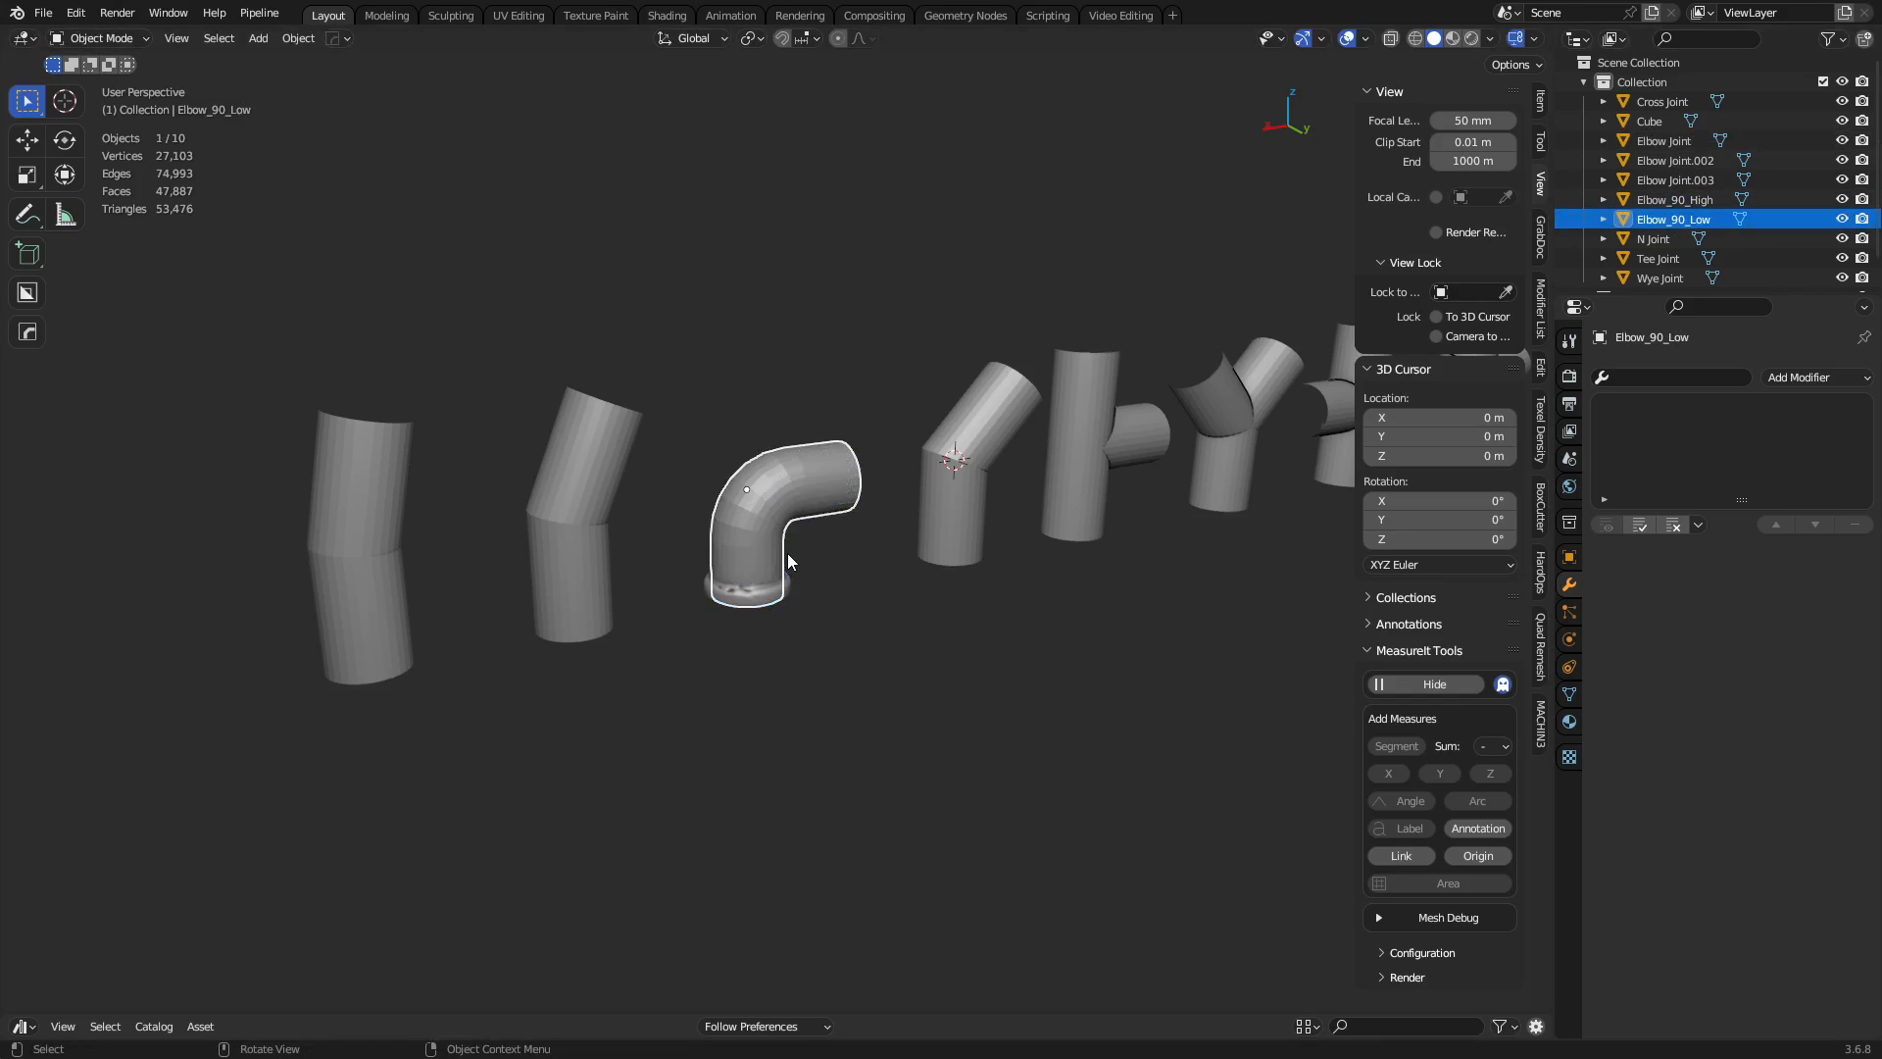
{"action": "left_click", "coordinate": [786, 553]}
{"action": "key", "text": "x"}
{"action": "left_click", "coordinate": [785, 553]}
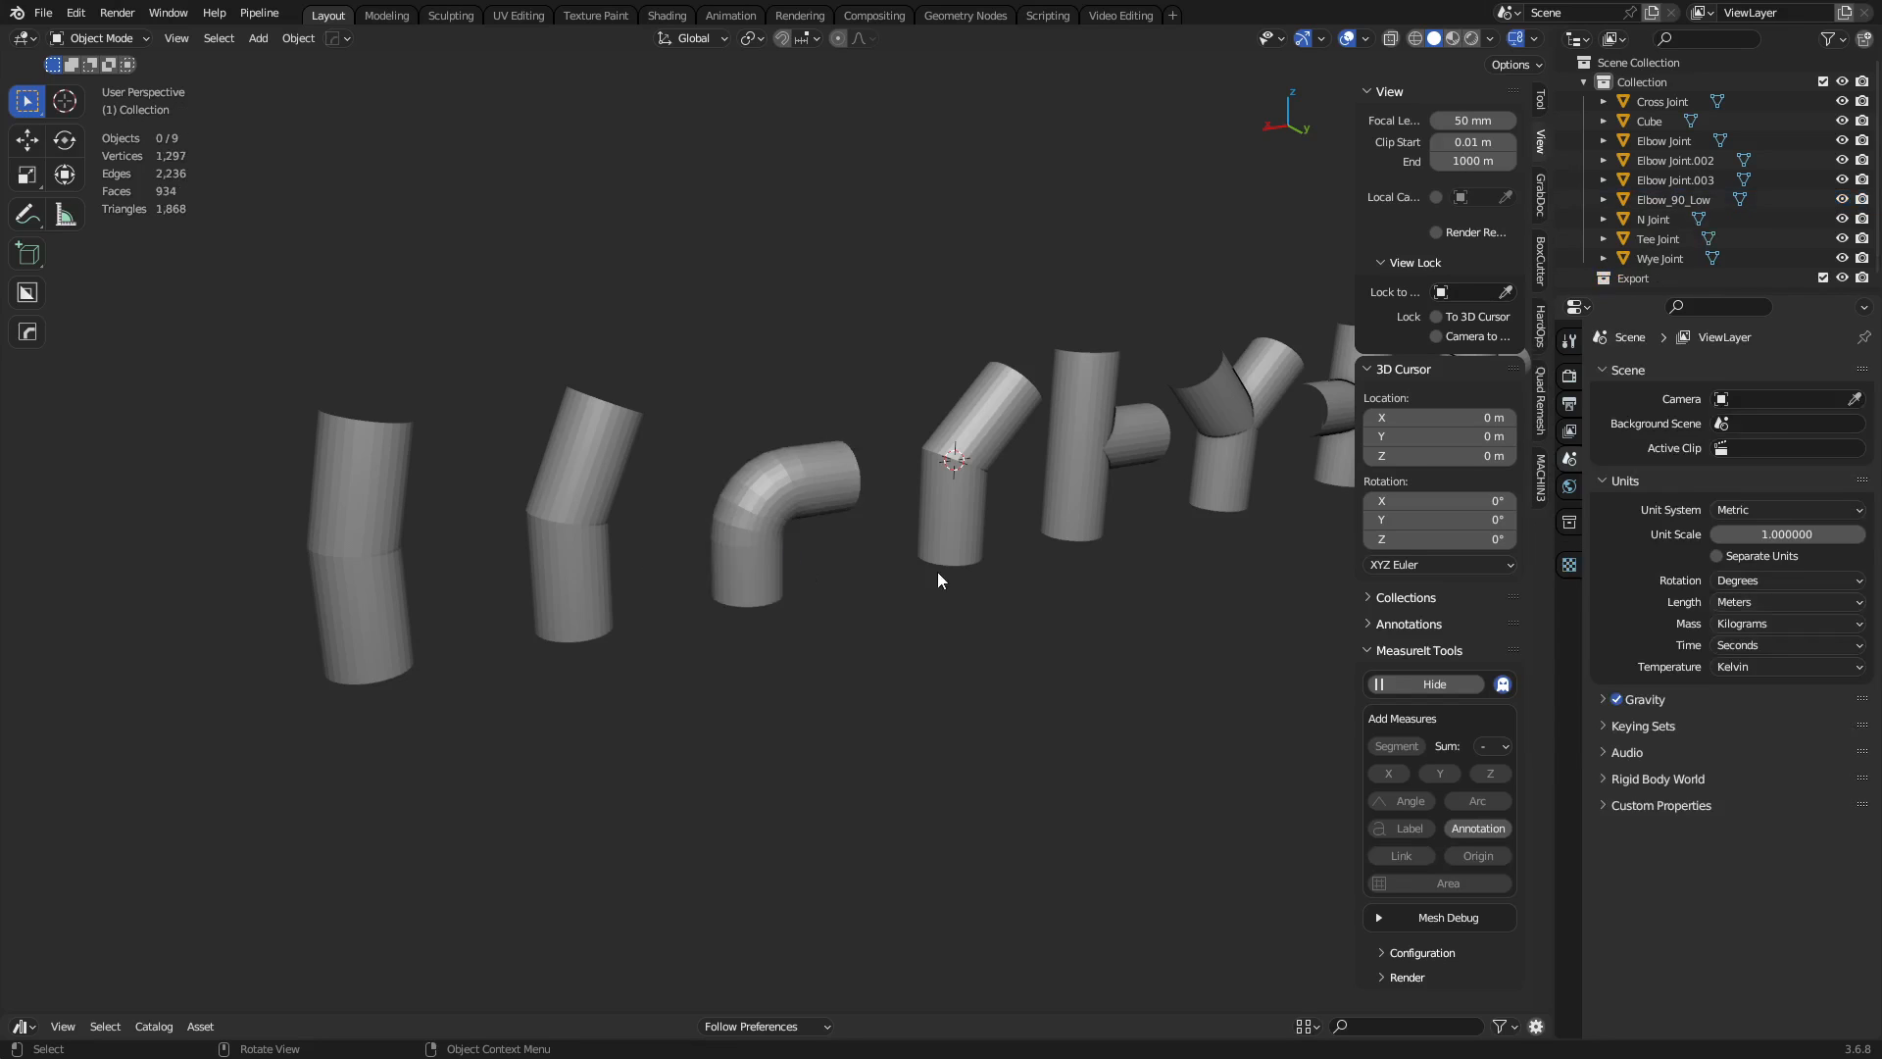
Shade Elbow_90_Low smooth with Auto Smooth at 30° and deselect it.
{"action": "left_click", "coordinate": [775, 531]}
{"action": "right_click", "coordinate": [773, 531]}
{"action": "left_click", "coordinate": [767, 488]}
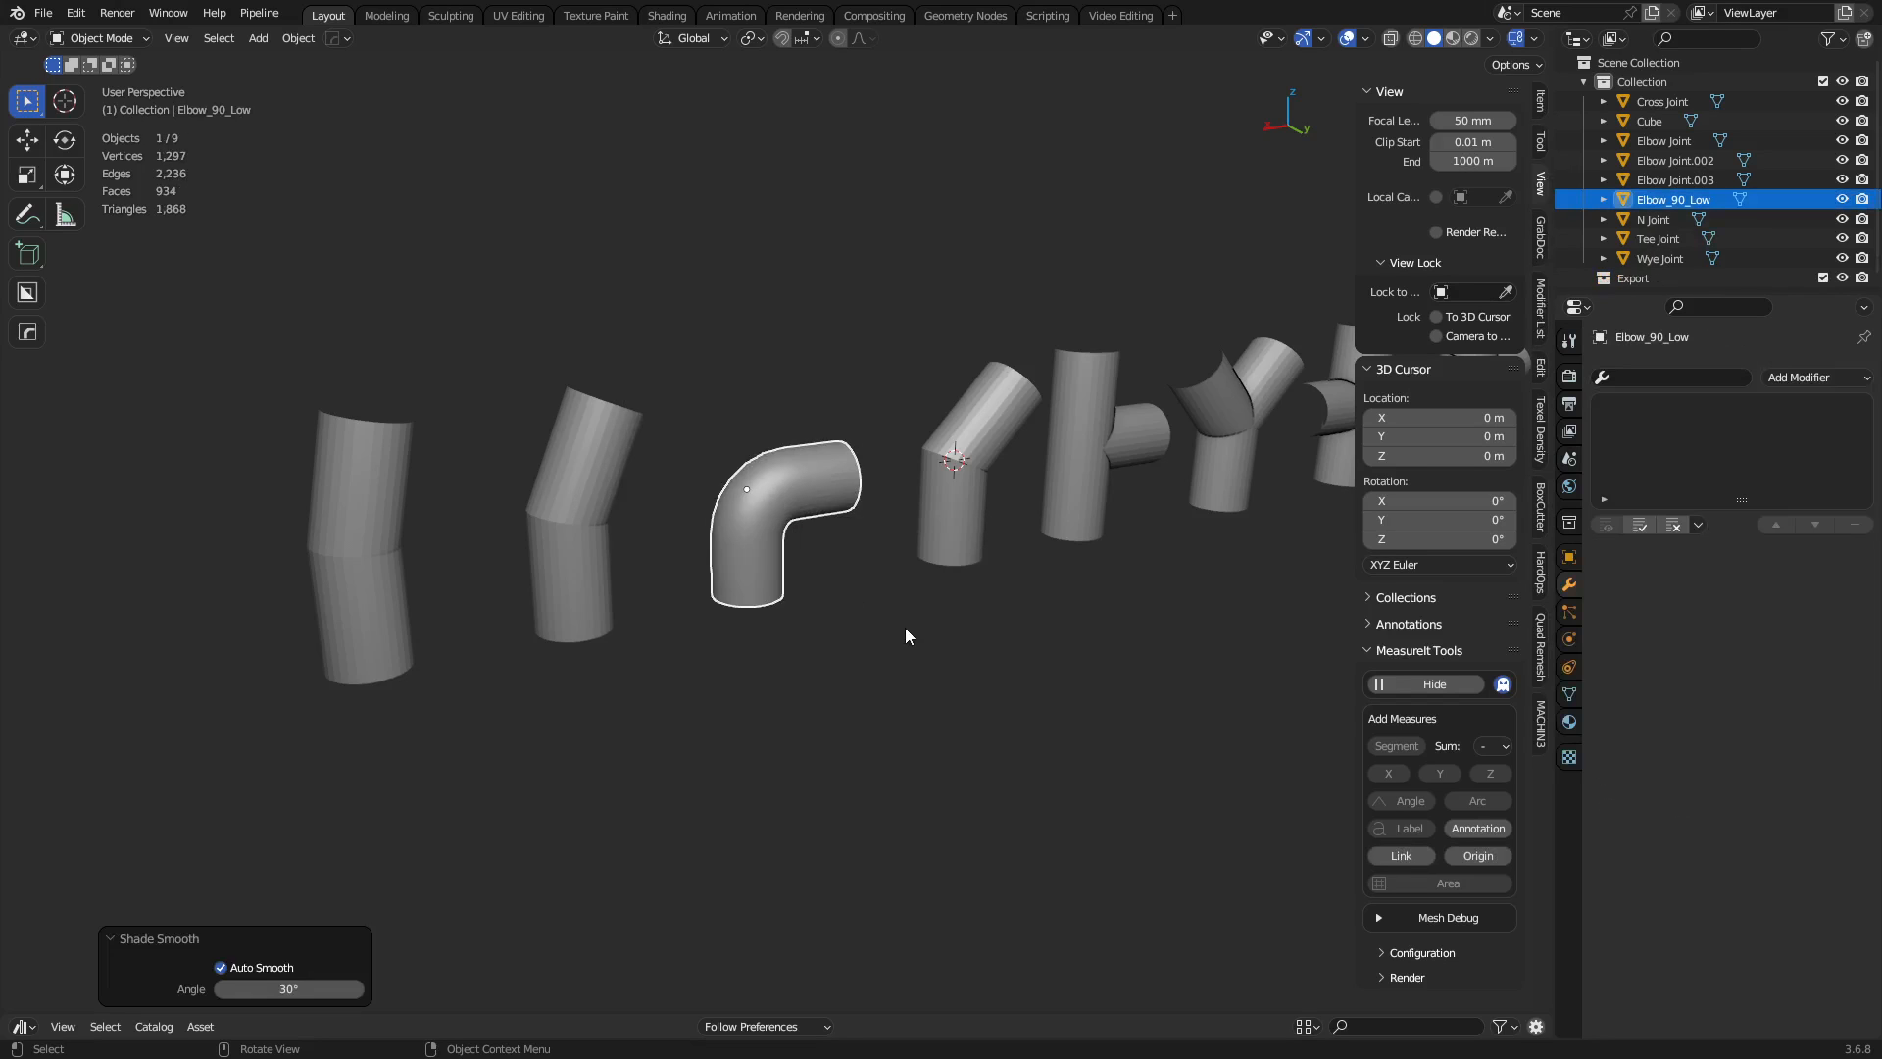
{"action": "left_click", "coordinate": [904, 627]}
{"action": "scroll", "coordinate": [903, 625], "scroll_direction": "down", "scroll_amount": 2}
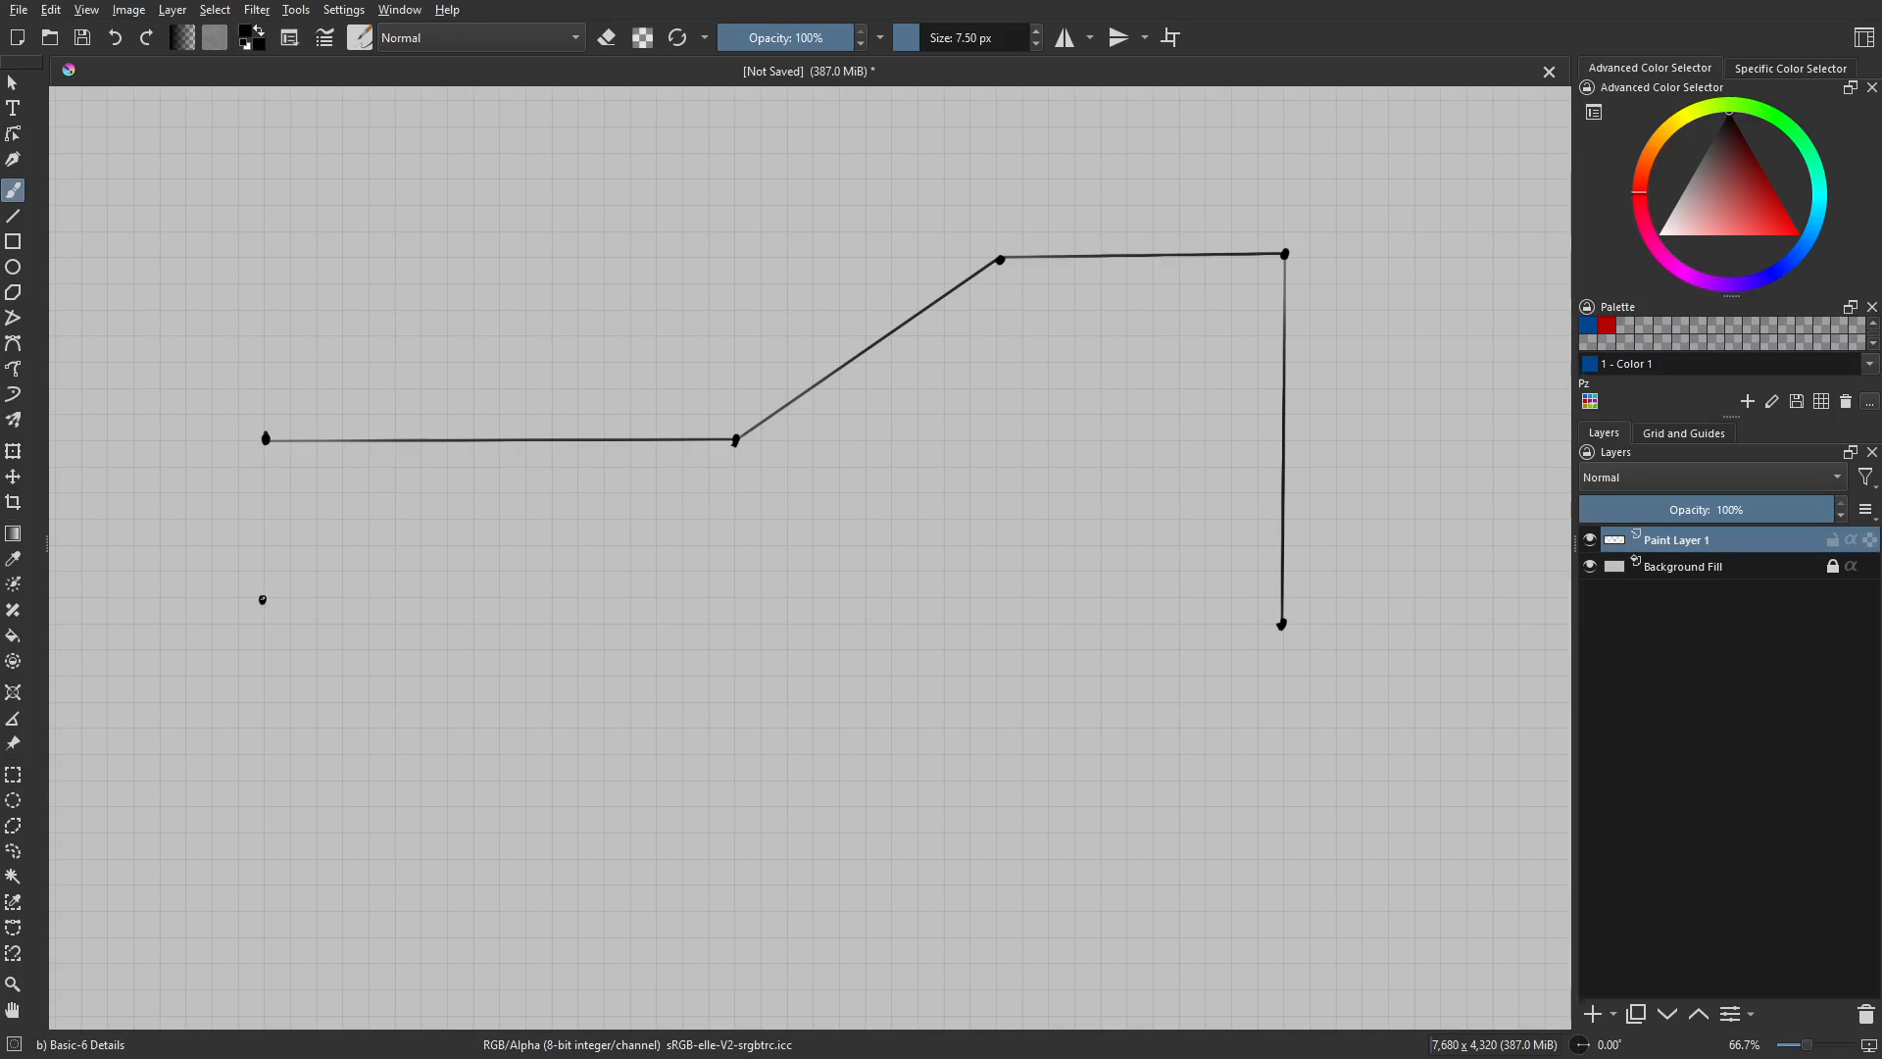
Switch to Krita and draw a straight branch sloping down from a point below the upper line's first bend, with brush marks at both ends.
{"action": "left_click", "coordinate": [733, 599]}
{"action": "key", "text": "v"}
{"action": "left_click_drag", "start_coordinate": [736, 600], "coordinate": [924, 783]}
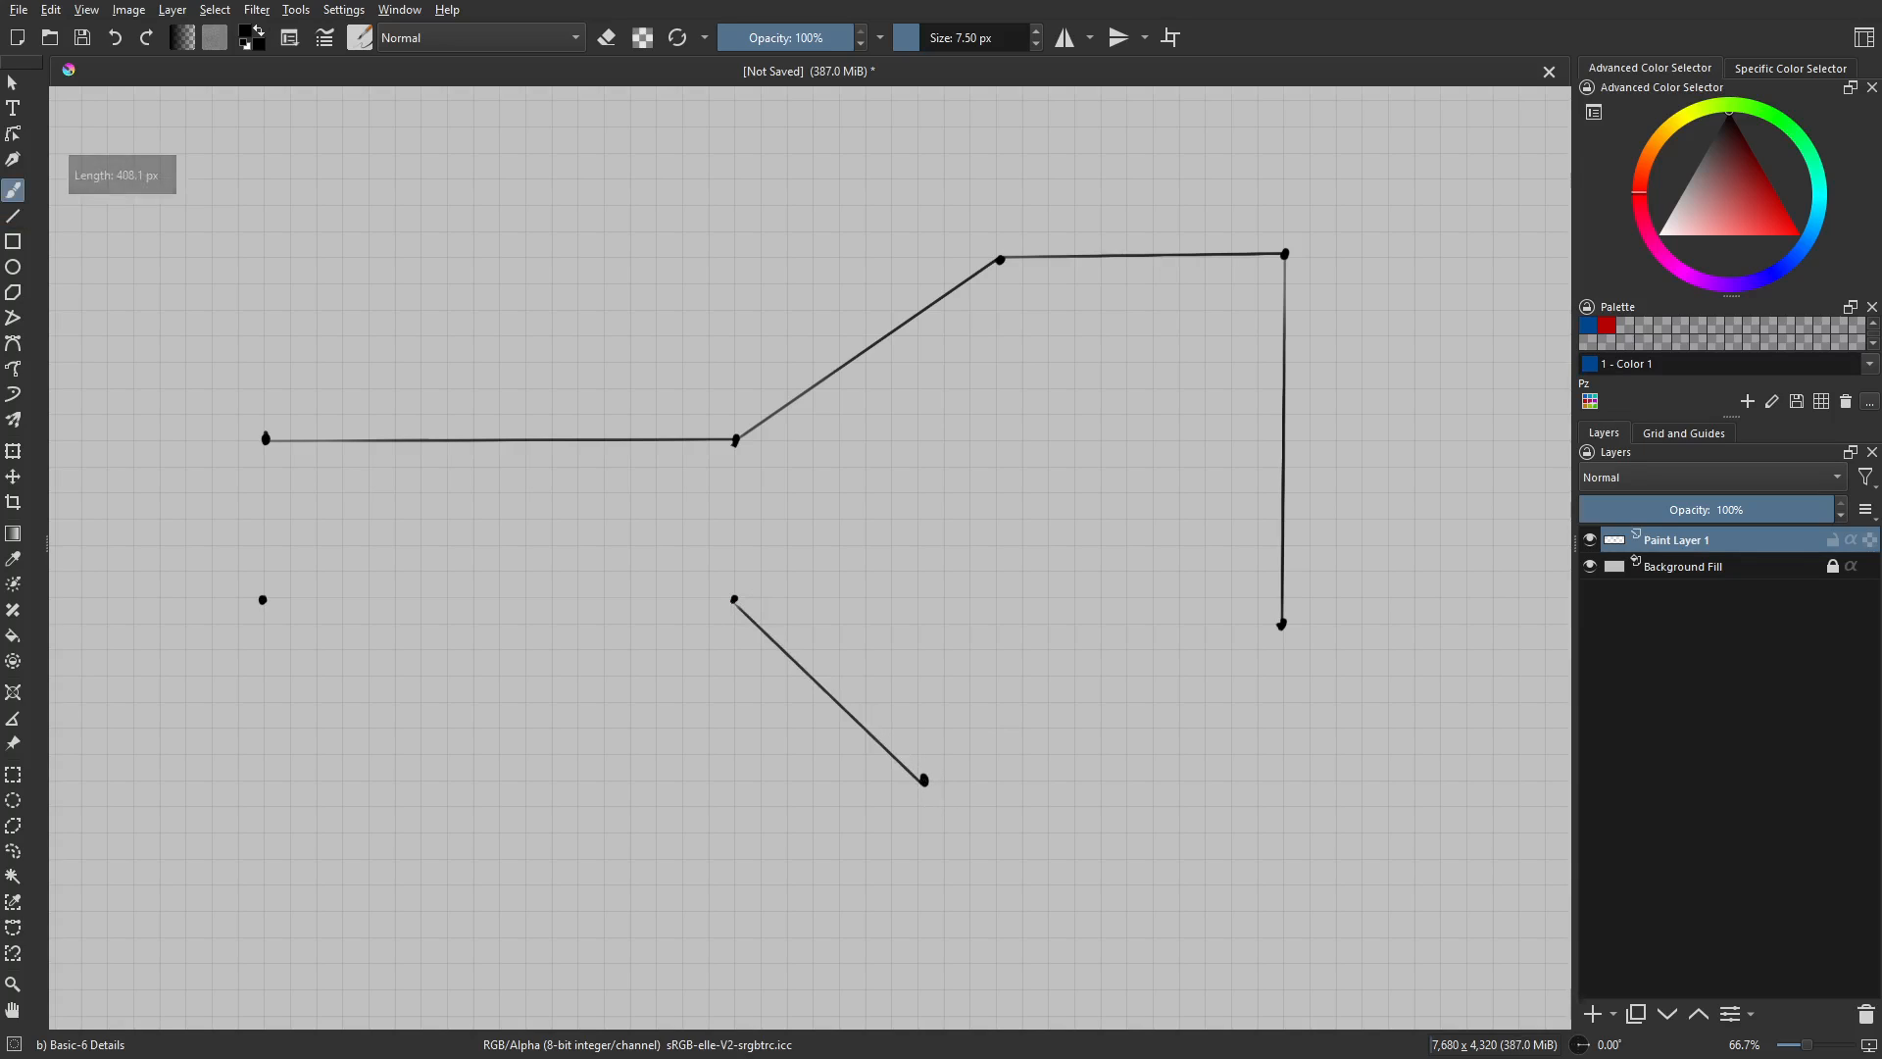
{"action": "left_click_drag", "start_coordinate": [705, 596], "coordinate": [753, 613]}
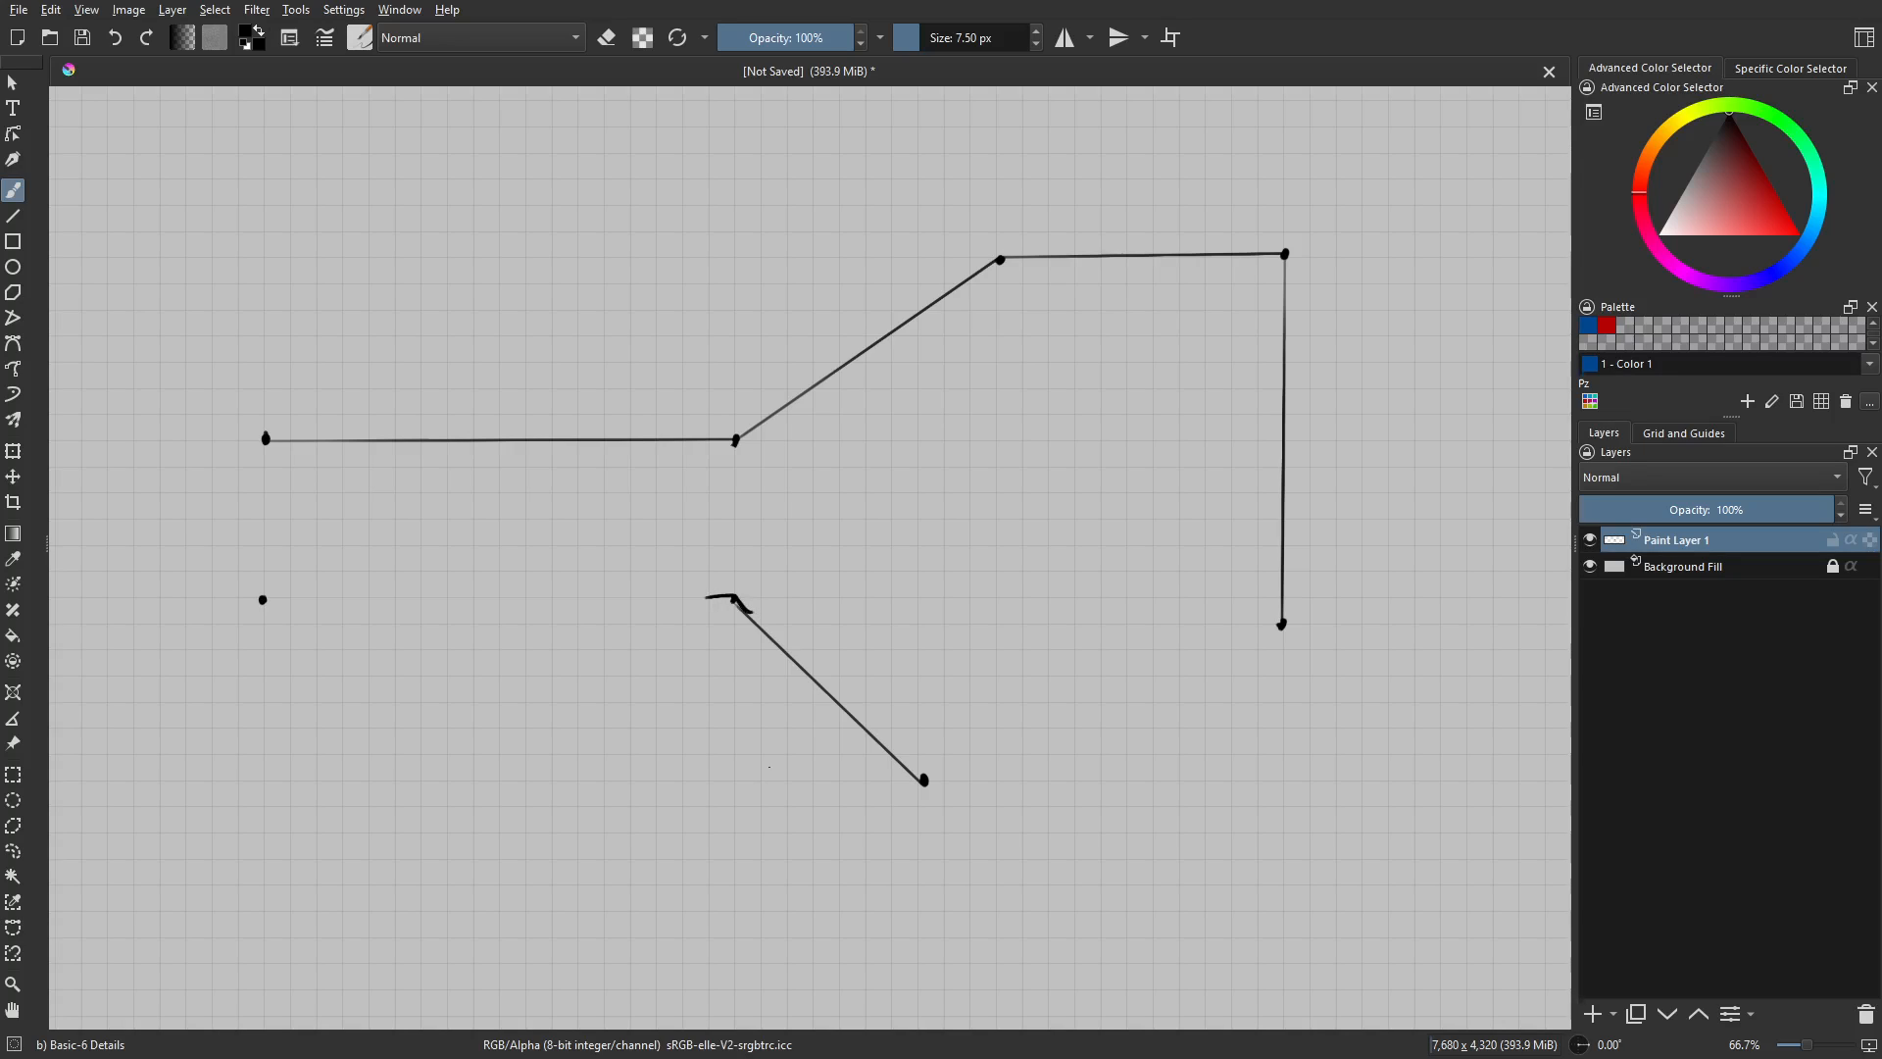
{"action": "left_click_drag", "start_coordinate": [921, 779], "coordinate": [958, 787]}
Draw a straight horizontal line joining the branch to the lower starting point, and brush short ticks across the upper line's horizontal run.
{"action": "key", "text": "v"}
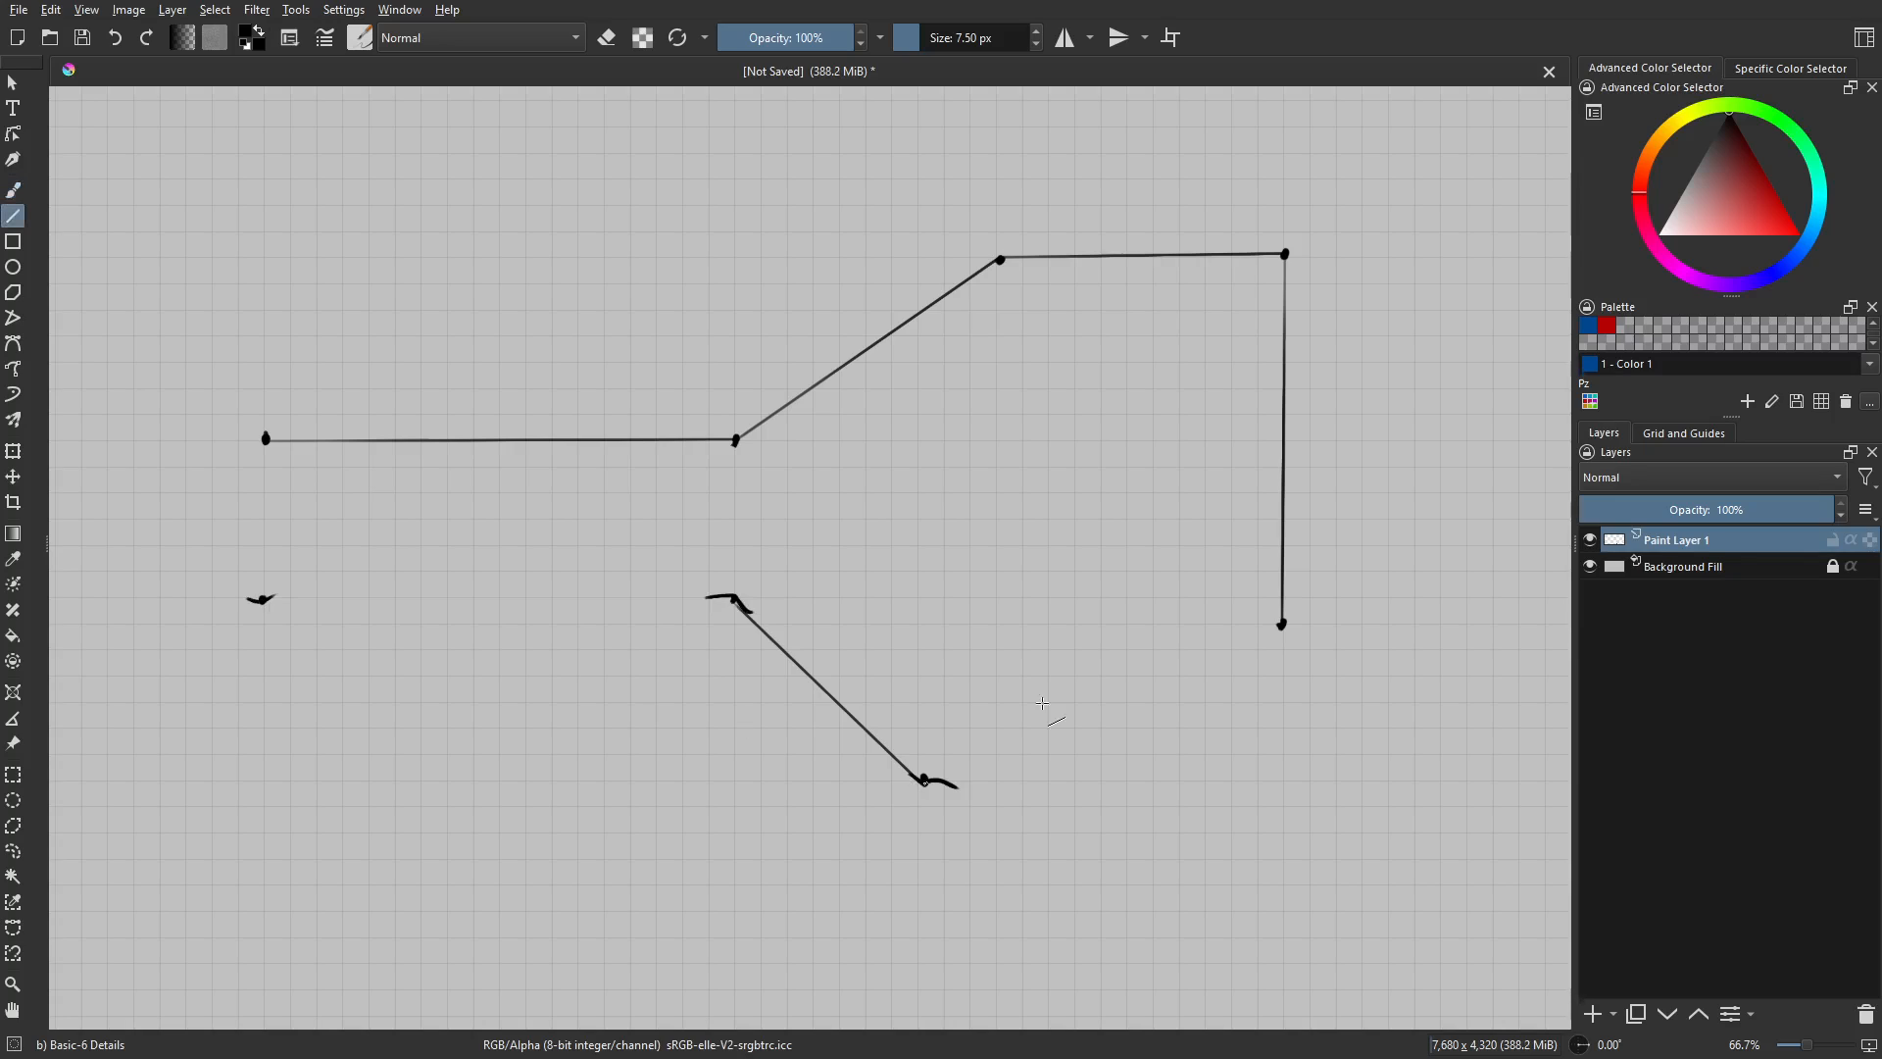
{"action": "left_click_drag", "start_coordinate": [265, 599], "coordinate": [734, 600]}
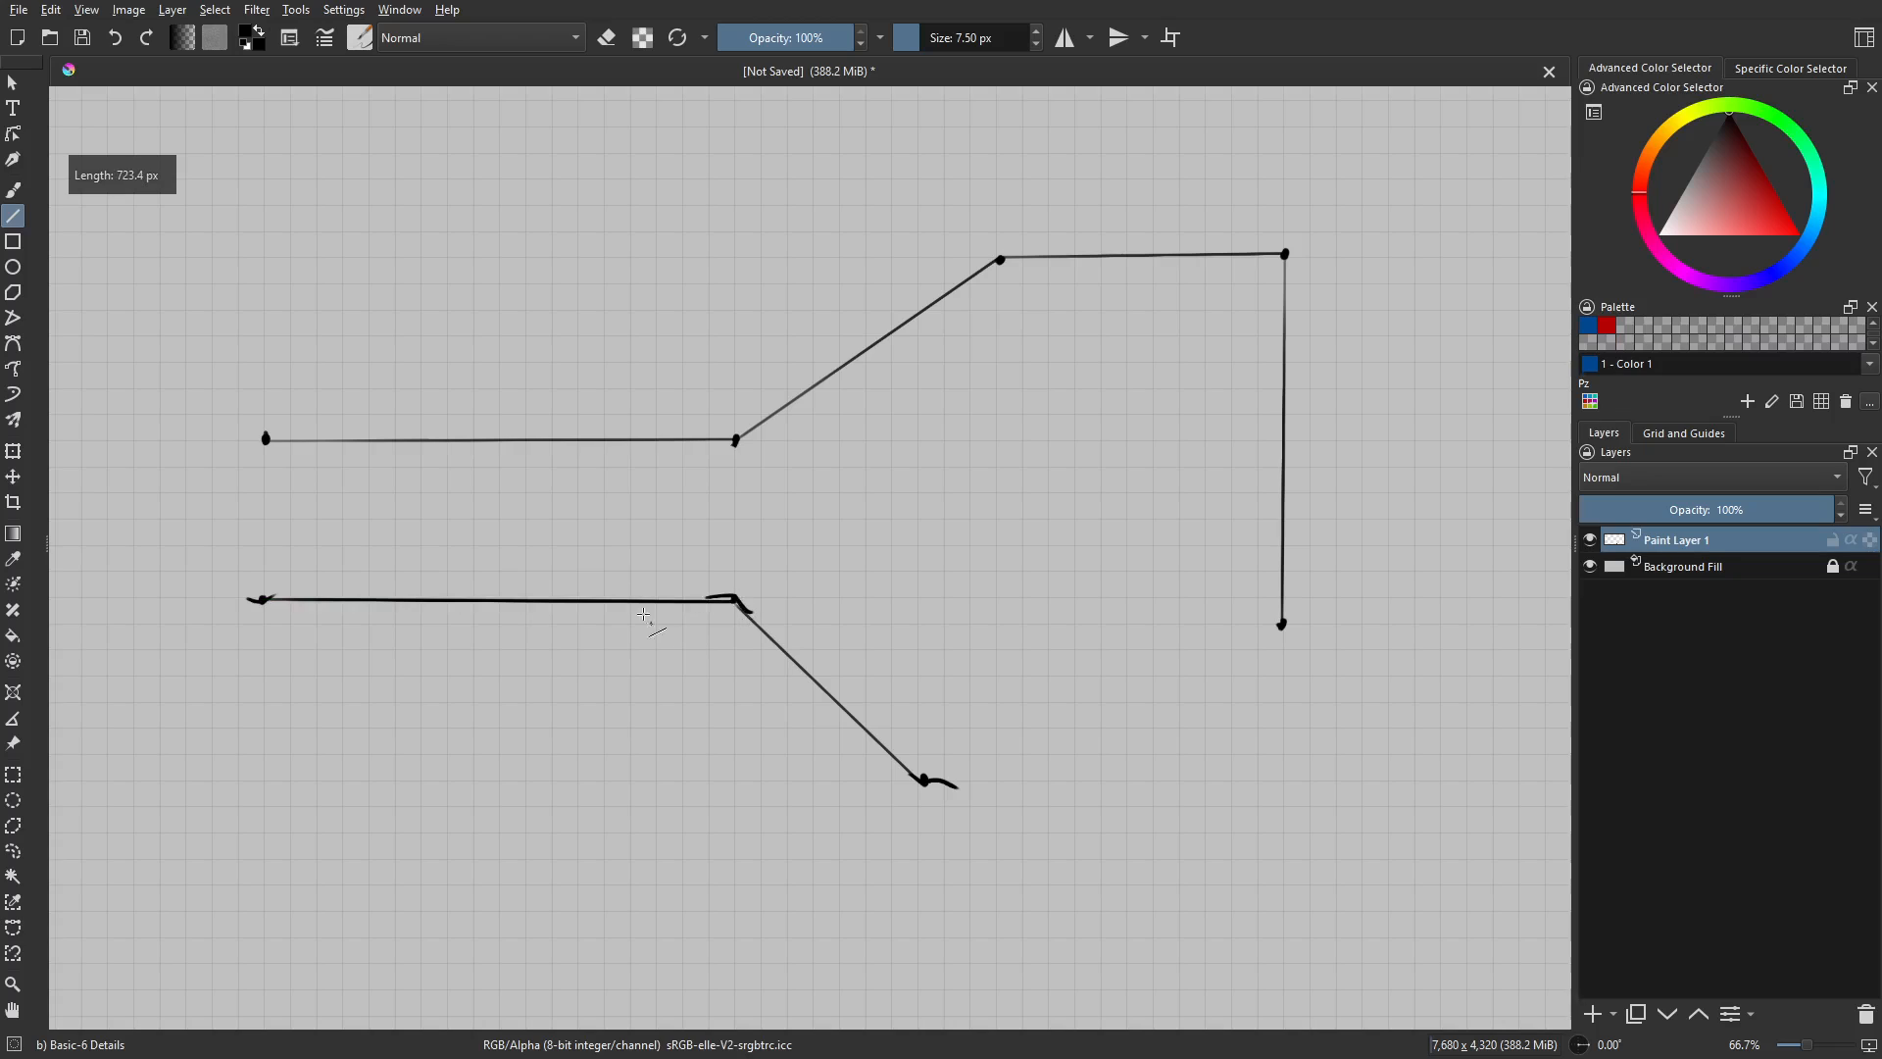
{"action": "key", "text": "b"}
{"action": "left_click_drag", "start_coordinate": [287, 413], "coordinate": [287, 451]}
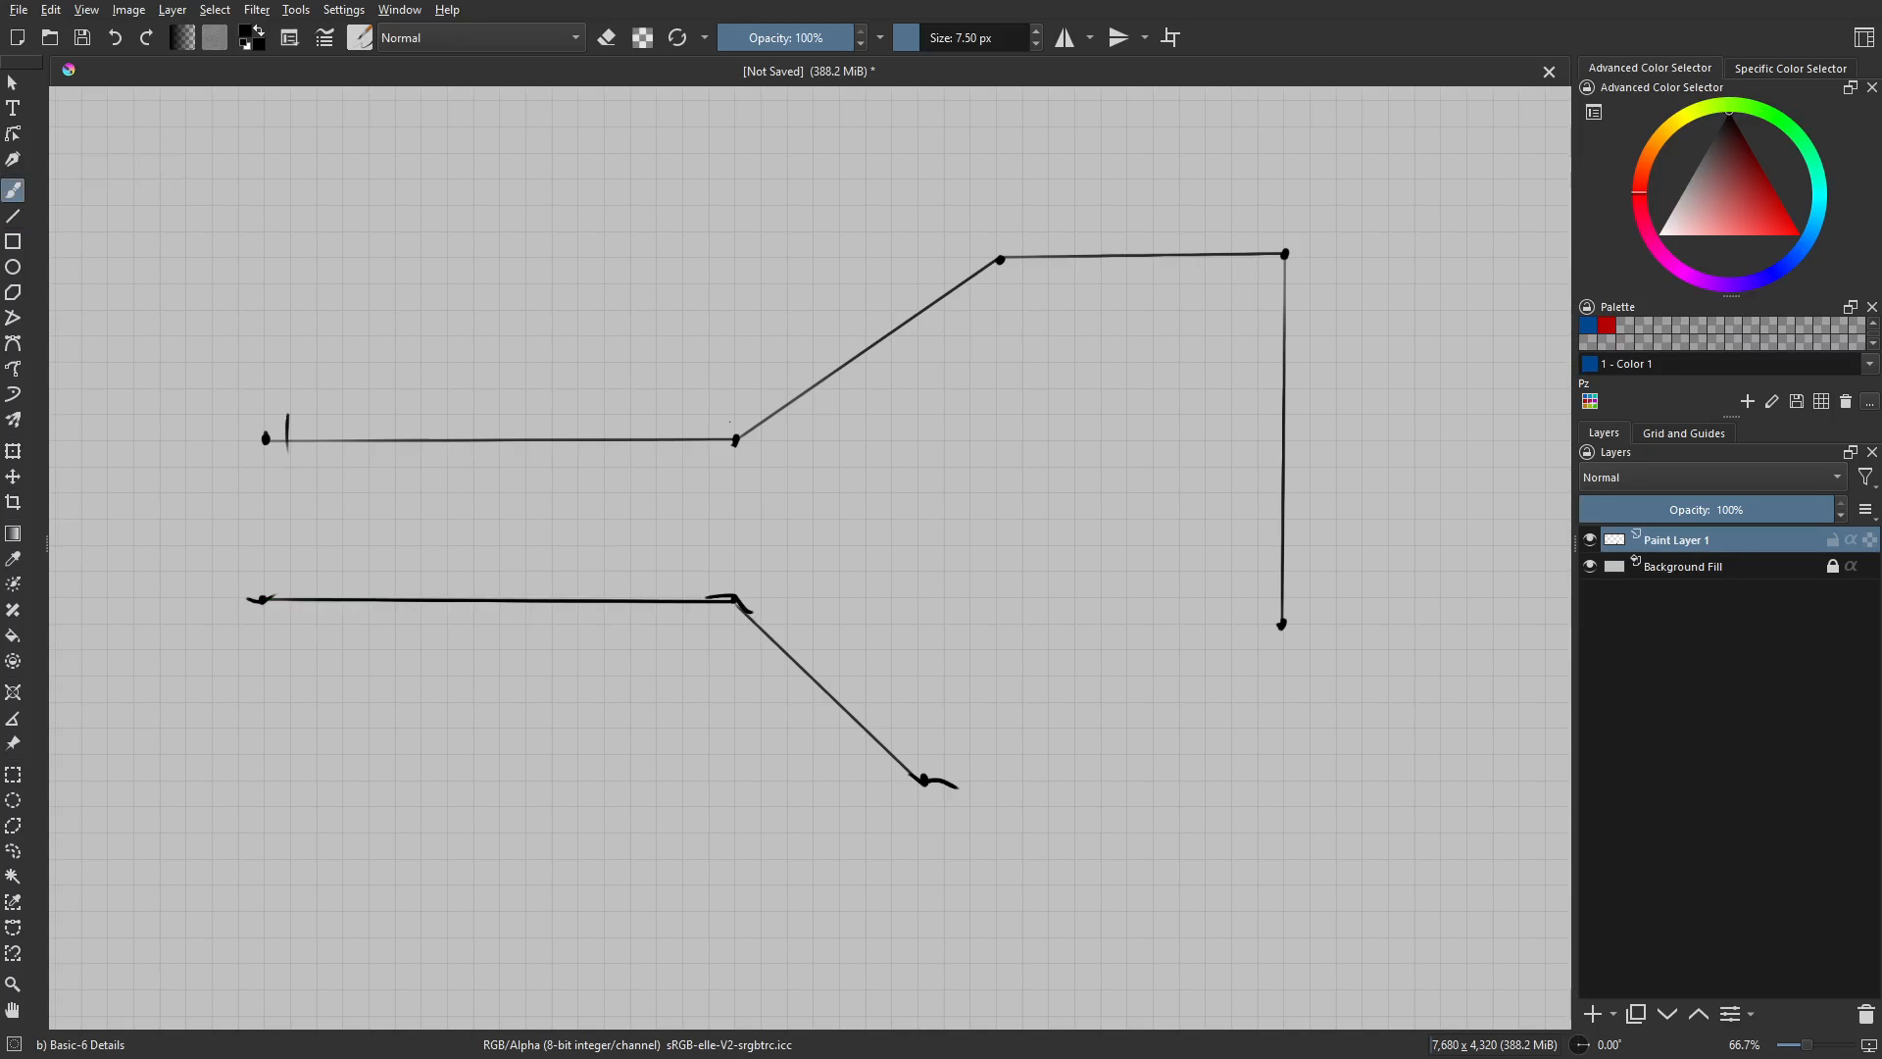
{"action": "left_click_drag", "start_coordinate": [731, 423], "coordinate": [726, 467]}
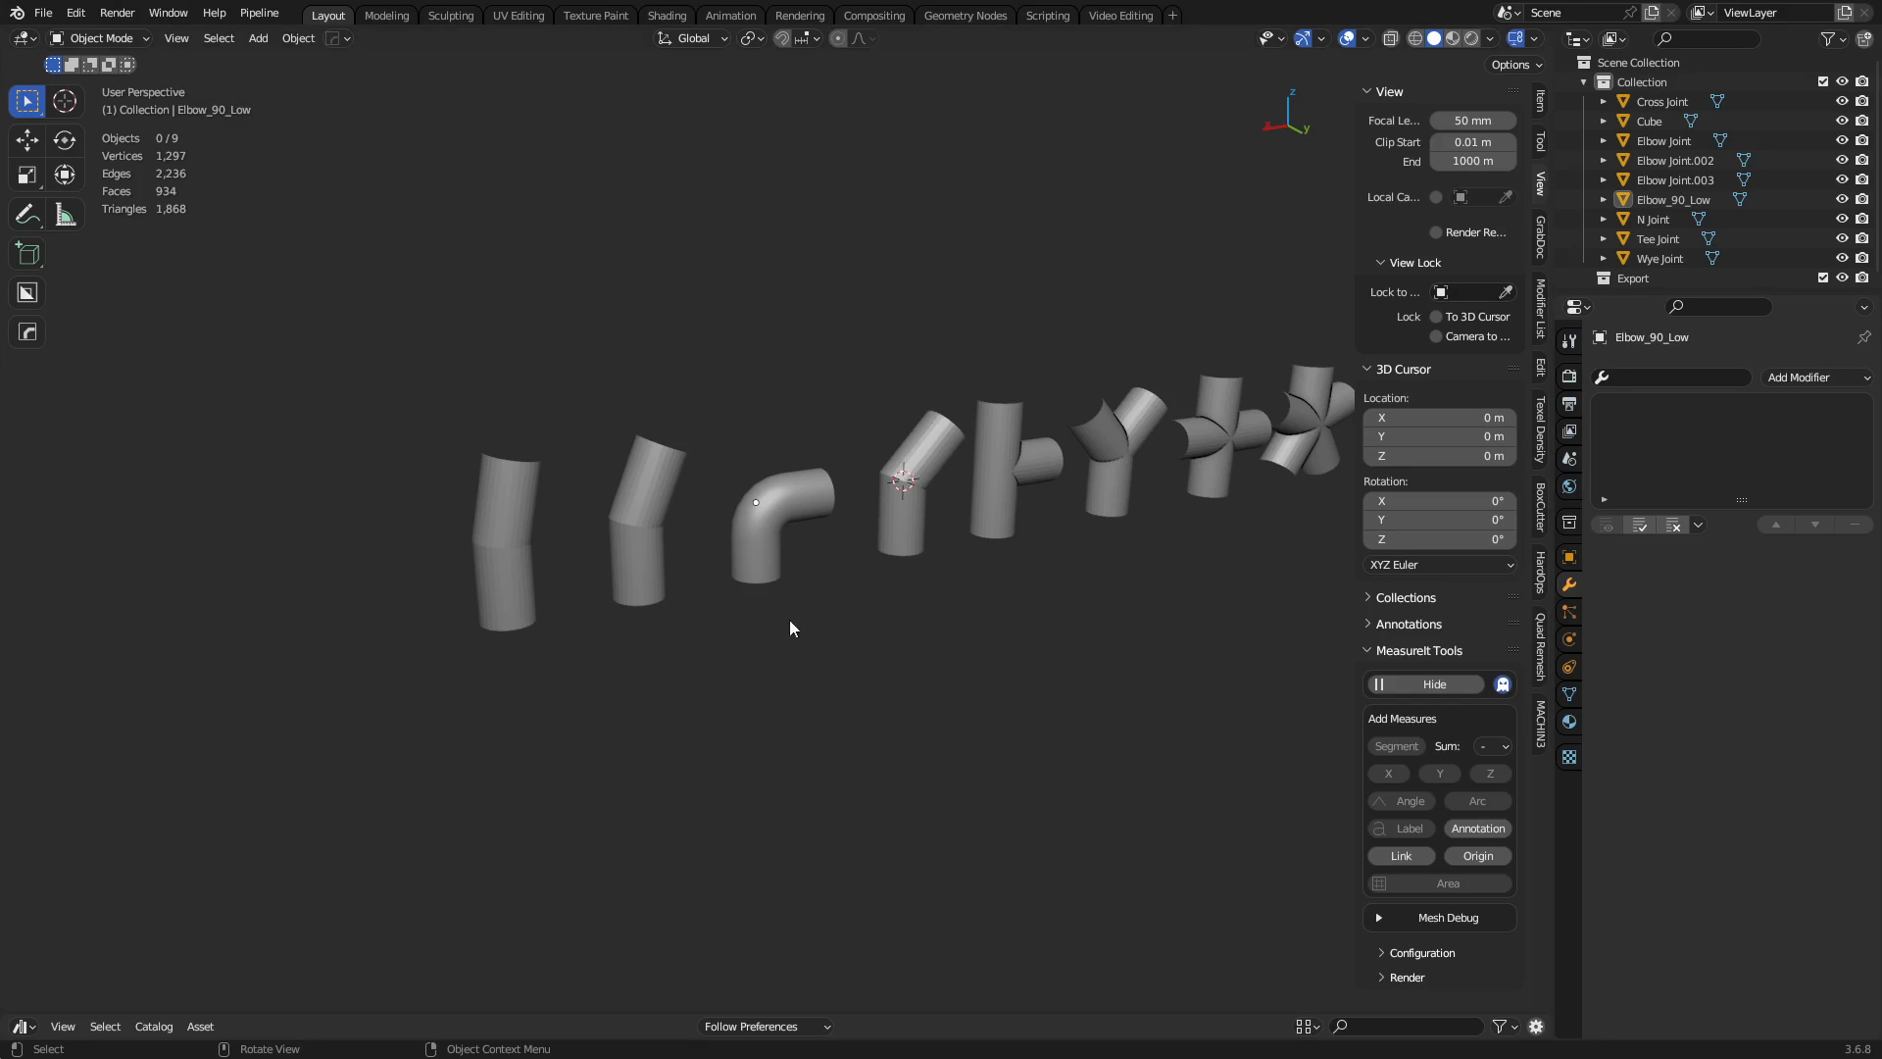
Switch to Blender and add a mesh cylinder with a depth of 16 m.
{"action": "middle_click_drag", "start_coordinate": [791, 619], "coordinate": [898, 545], "text": "shift"}
{"action": "key", "text": "shift+a"}
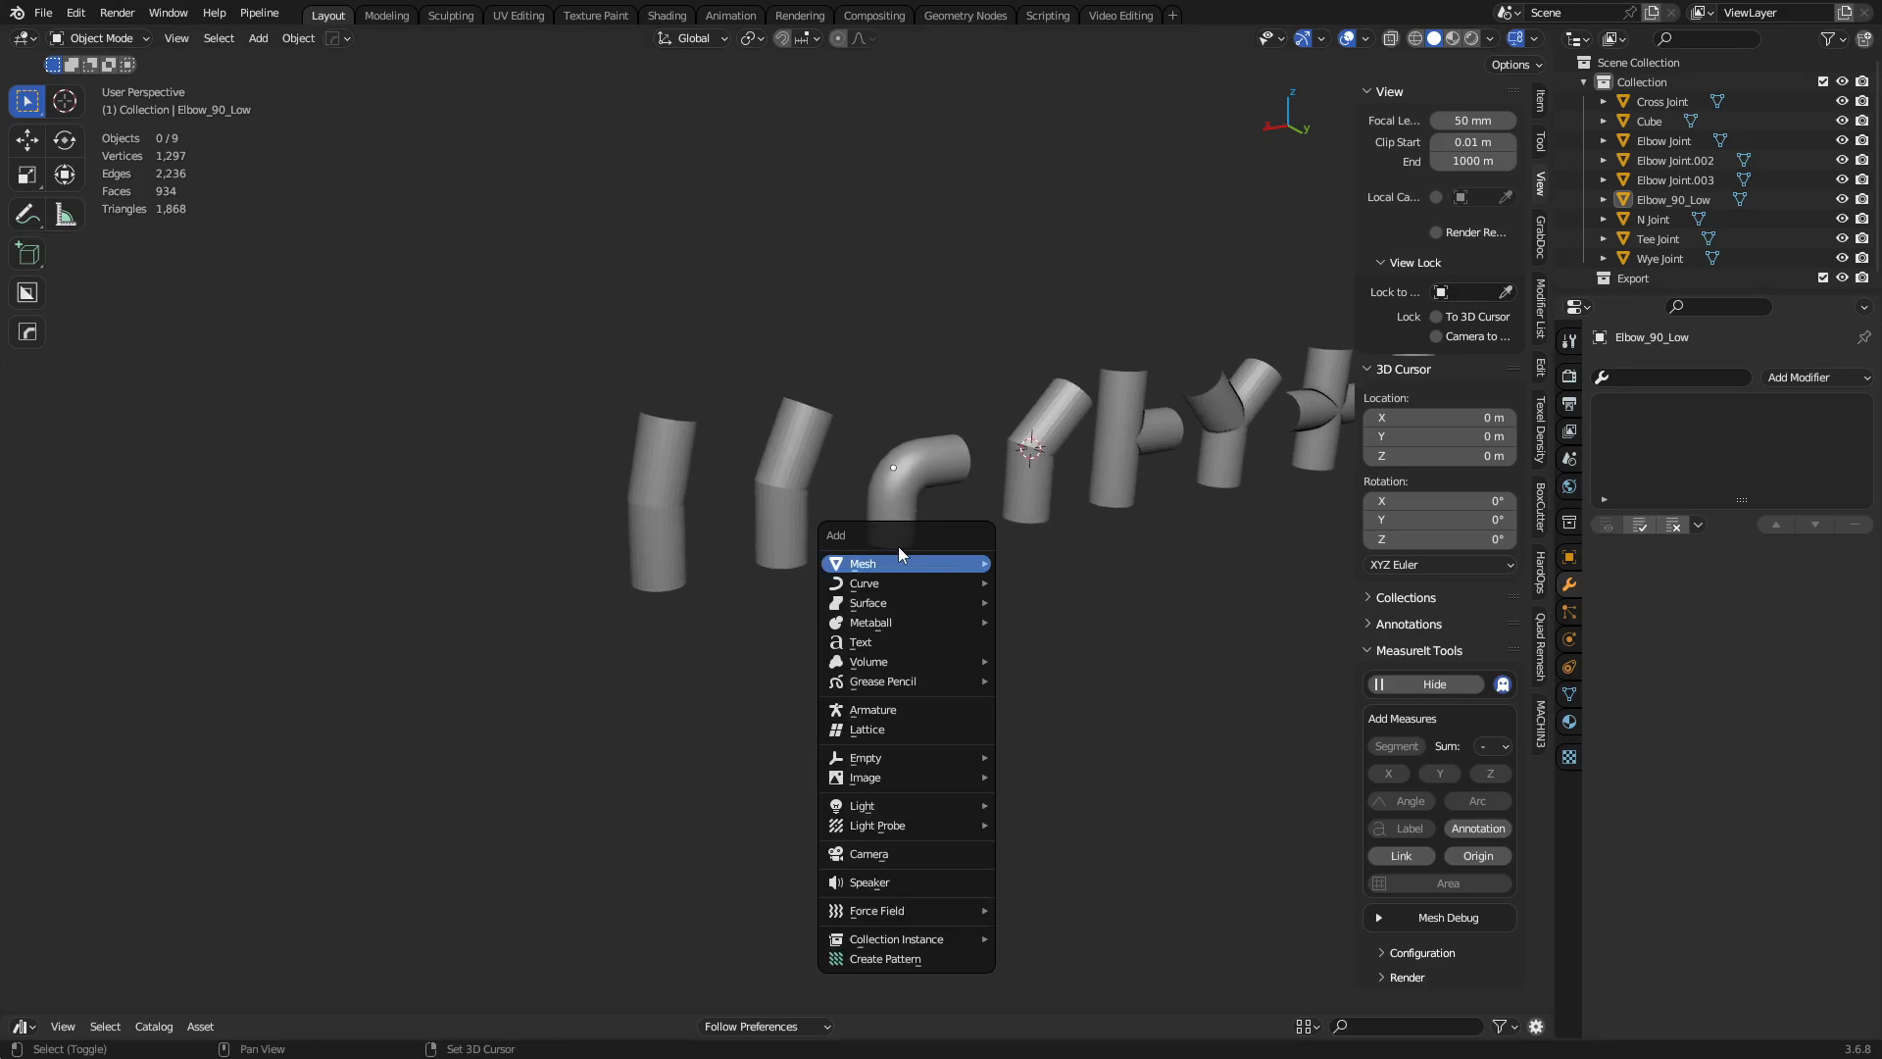
{"action": "mouse_move", "coordinate": [918, 566]}
{"action": "left_click", "coordinate": [1080, 679]}
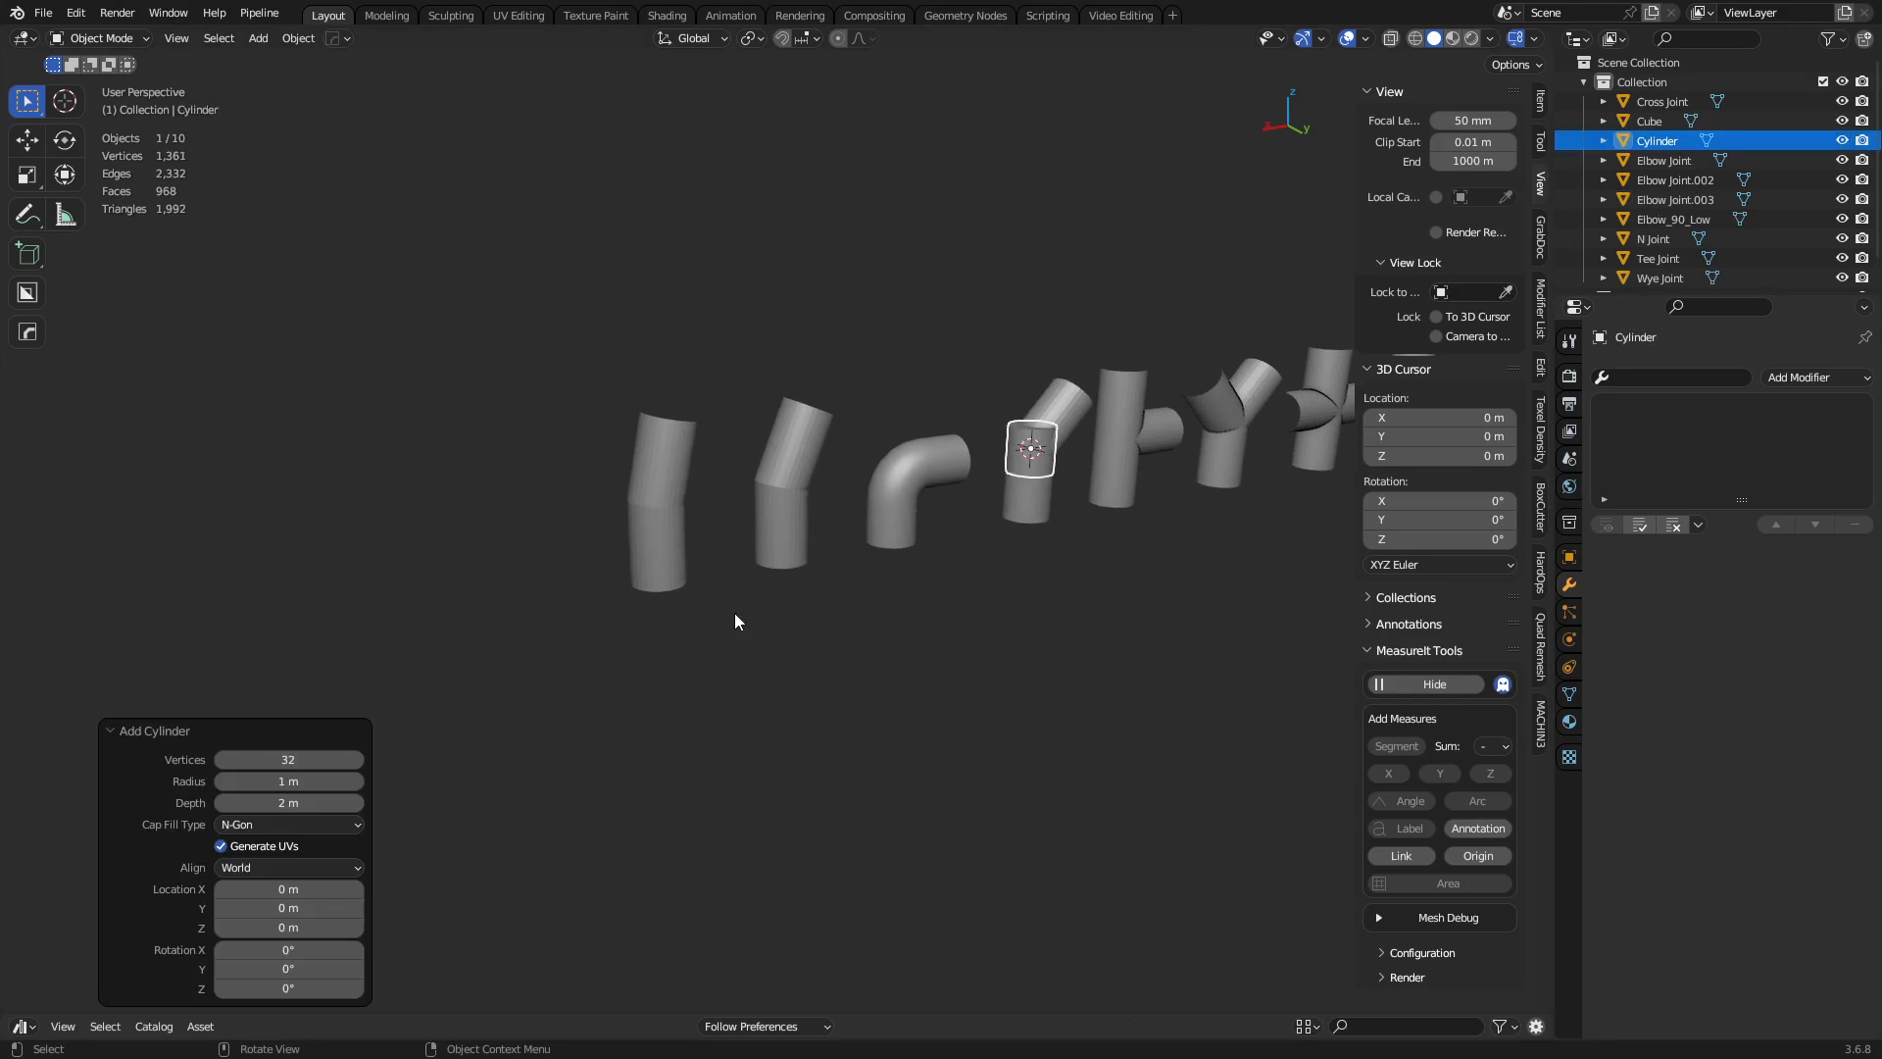
{"action": "left_click", "coordinate": [318, 804]}
{"action": "type", "text": "8"}
{"action": "key", "text": "Return"}
{"action": "left_click", "coordinate": [314, 799]}
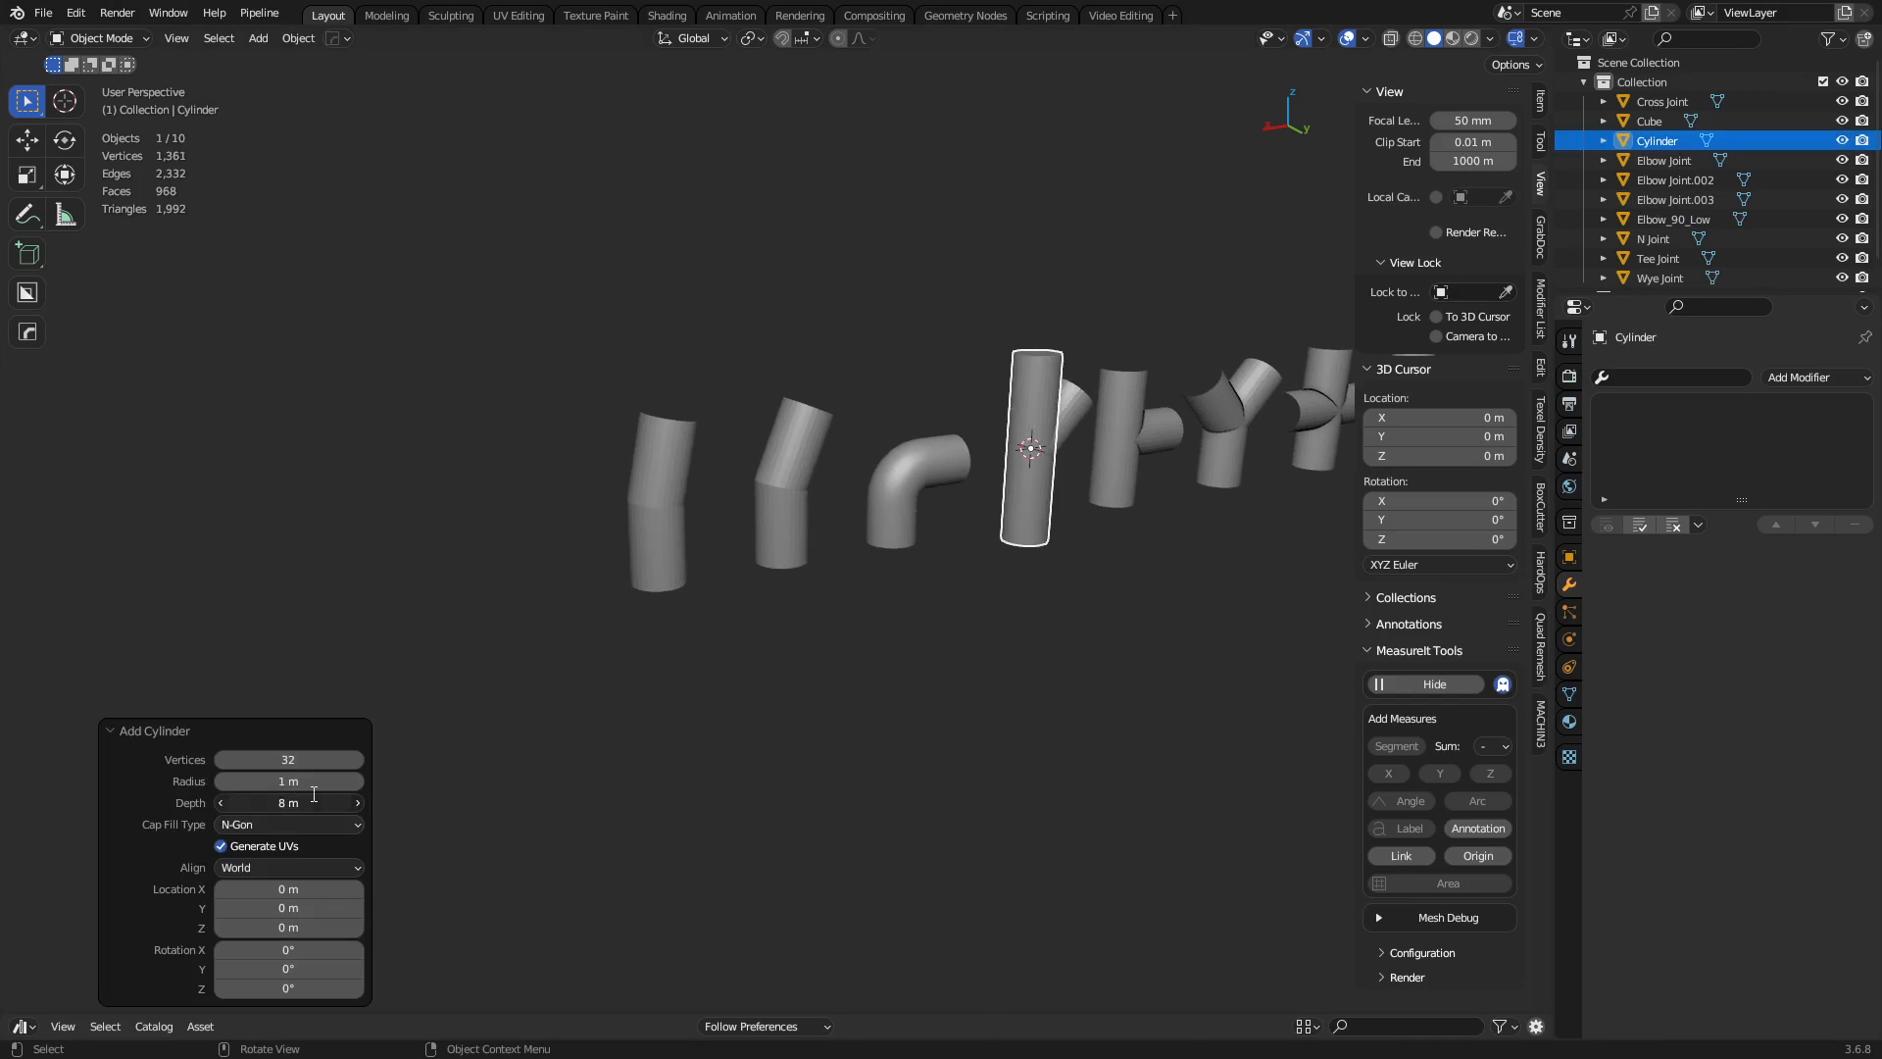
{"action": "type", "text": "16"}
{"action": "key", "text": "Return"}
Delete both end cap faces of the cylinder in Edit Mode and return to Object Mode.
{"action": "middle_click_drag", "start_coordinate": [1075, 532], "coordinate": [900, 637]}
{"action": "key", "text": "ctrl+Tab"}
{"action": "left_click", "coordinate": [1008, 636]}
{"action": "key", "text": "3"}
{"action": "left_click", "coordinate": [997, 374]}
{"action": "middle_click_drag", "start_coordinate": [937, 563], "coordinate": [963, 397]}
{"action": "left_click", "coordinate": [985, 615], "text": "shift"}
{"action": "key", "text": "x"}
{"action": "left_click", "coordinate": [992, 617]}
{"action": "key", "text": "ctrl+Tab"}
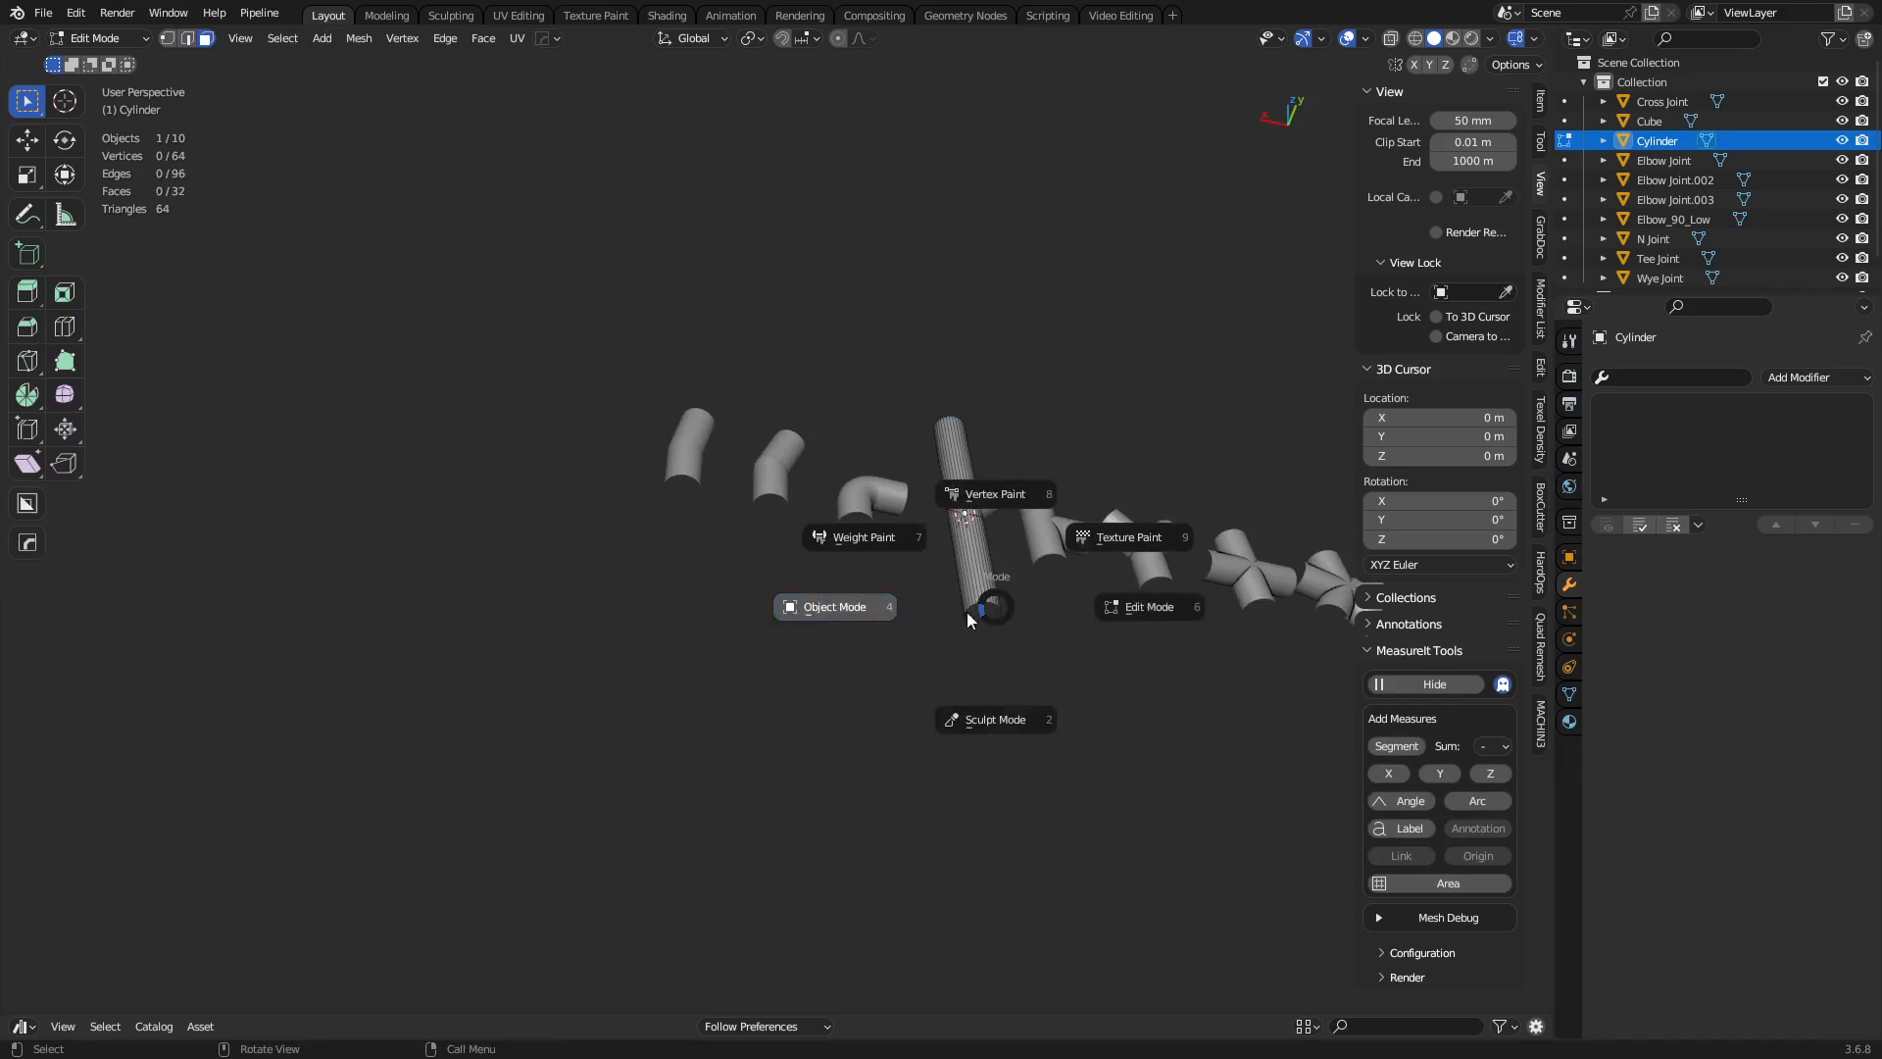
{"action": "left_click", "coordinate": [965, 610]}
Move the open cylinder 30 m along the X axis, clear of the row of pipe joints.
{"action": "middle_click_drag", "start_coordinate": [990, 535], "coordinate": [1059, 586]}
{"action": "key", "text": "g"}
{"action": "key", "text": "x"}
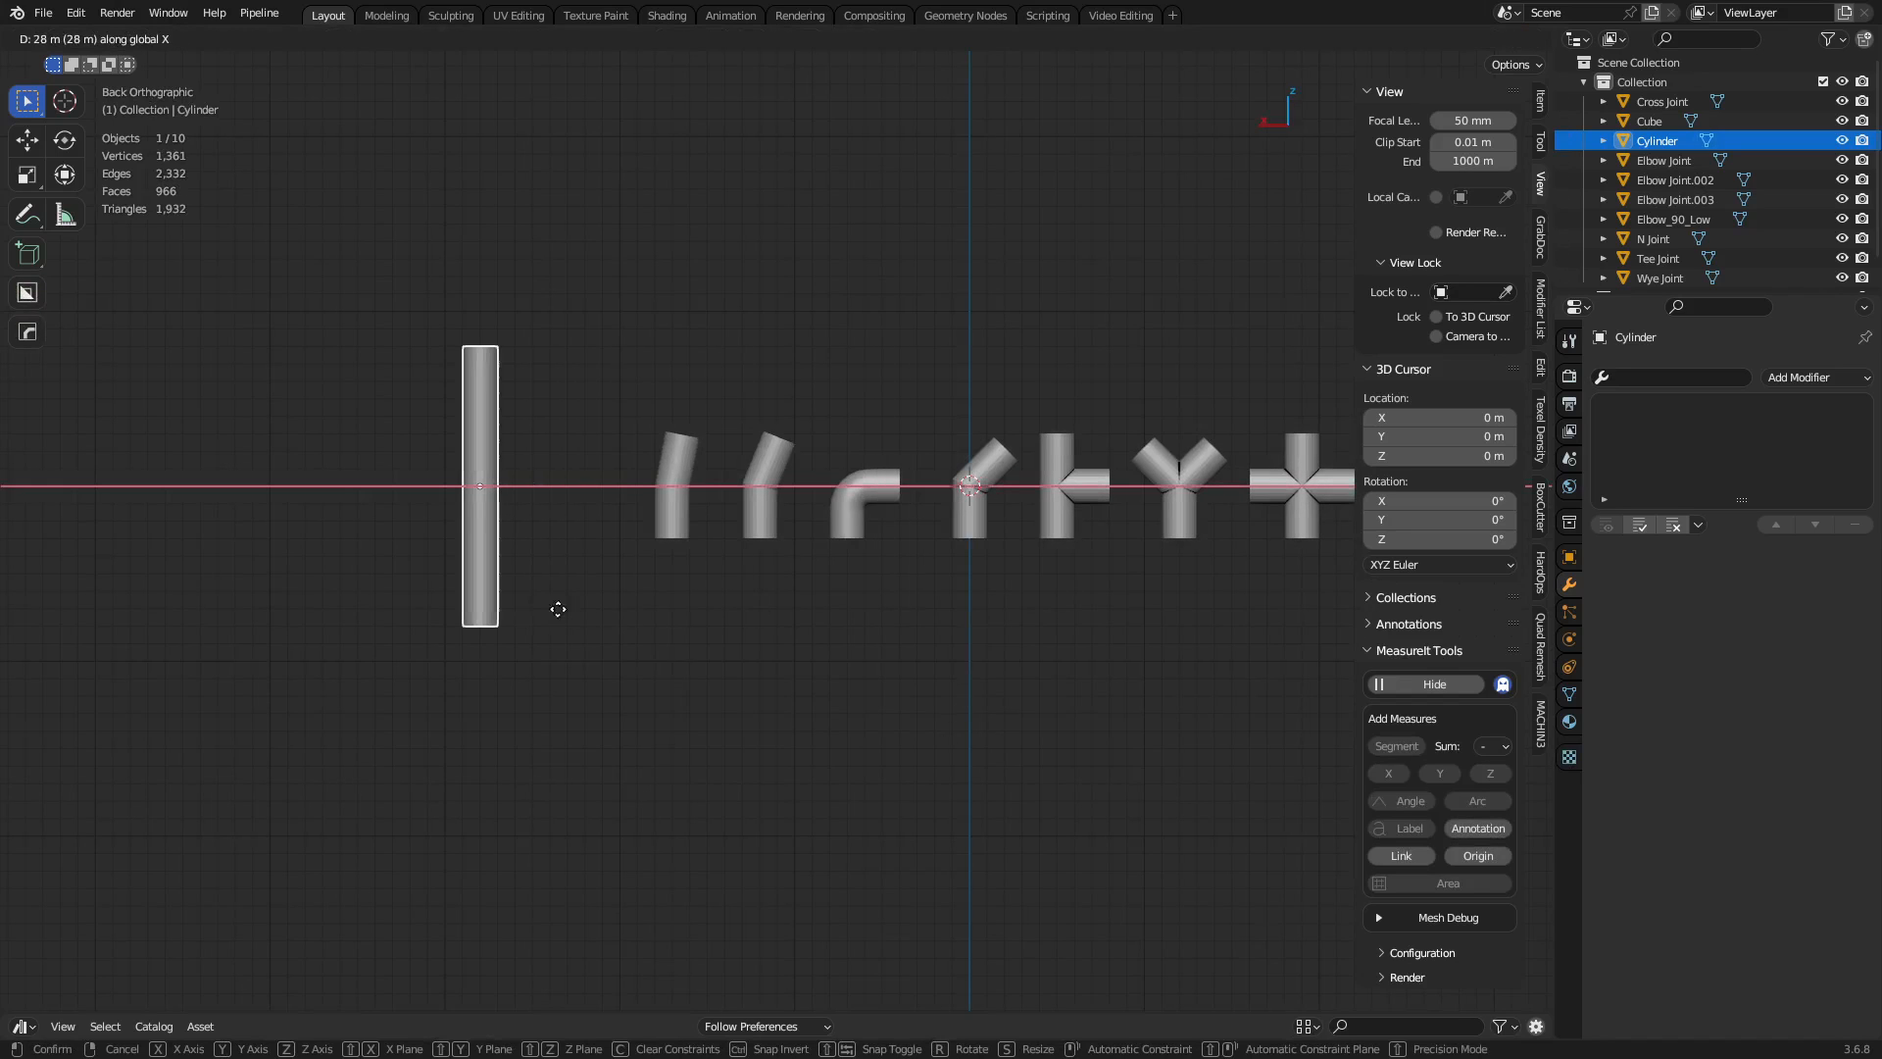
{"action": "left_click", "coordinate": [530, 609]}
{"action": "middle_click_drag", "start_coordinate": [530, 608], "coordinate": [797, 581]}
{"action": "scroll", "coordinate": [797, 580], "scroll_direction": "up", "scroll_amount": 3}
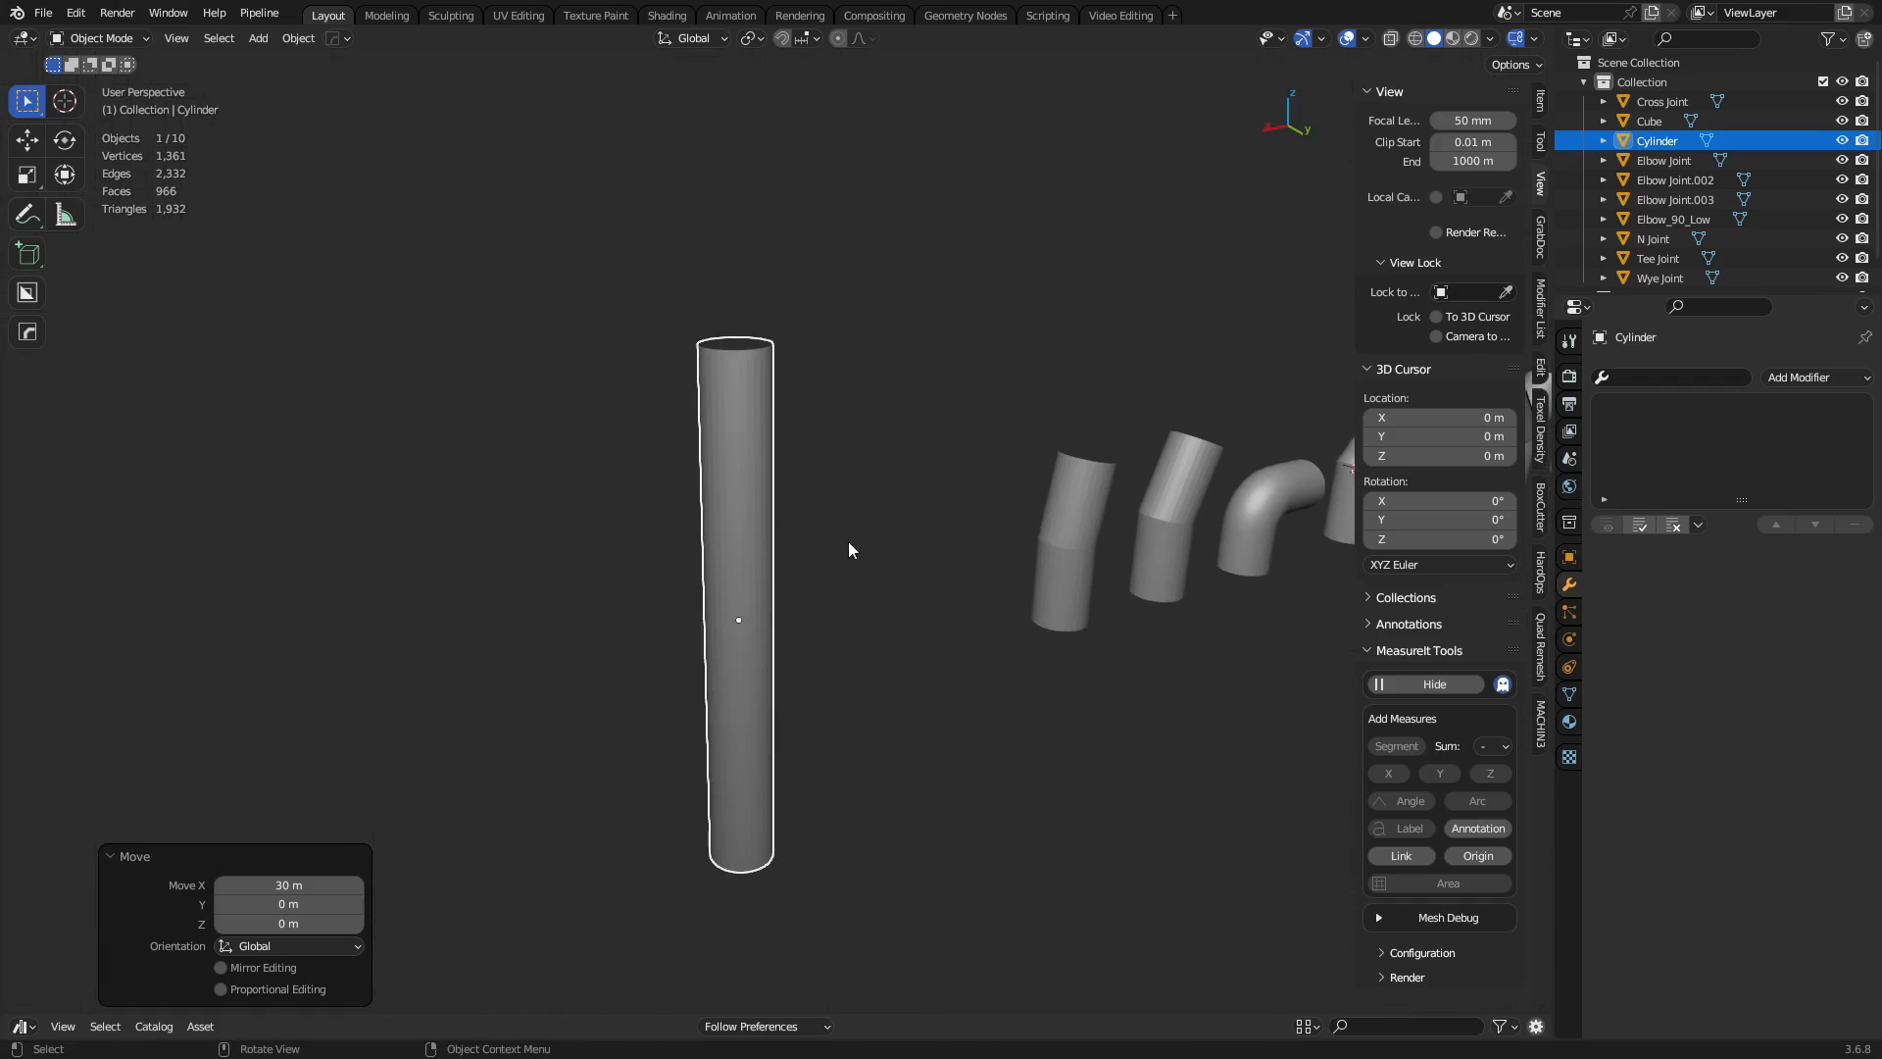
{"action": "scroll", "coordinate": [832, 639], "scroll_direction": "down", "scroll_amount": 2}
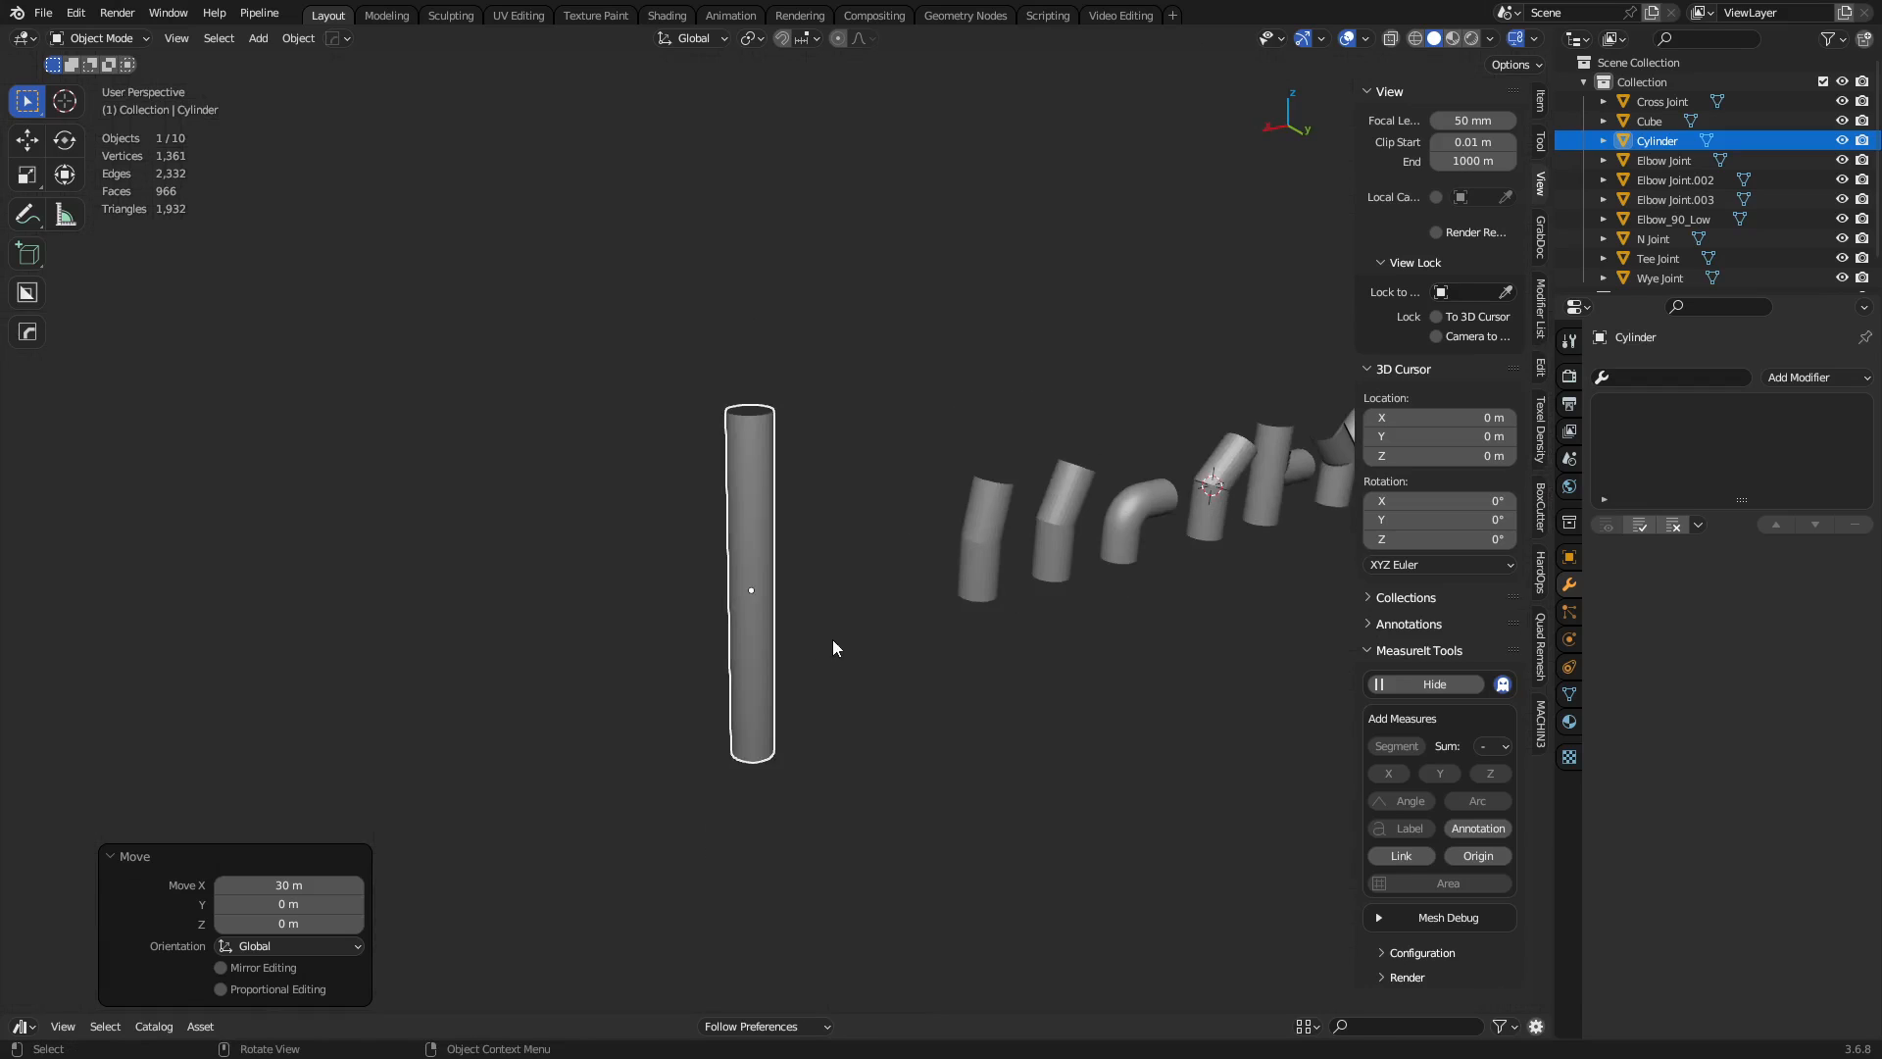
{"action": "key", "text": "g"}
{"action": "right_click", "coordinate": [791, 591]}
In Edit Mode, mark one lengthwise edge of the open cylinder as a seam.
{"action": "key", "text": "ctrl+Tab"}
{"action": "left_click", "coordinate": [985, 544]}
{"action": "middle_click_drag", "start_coordinate": [855, 566], "coordinate": [941, 573]}
{"action": "key", "text": "2"}
{"action": "scroll", "coordinate": [817, 550], "scroll_direction": "up", "scroll_amount": 3}
{"action": "left_click", "coordinate": [853, 501]}
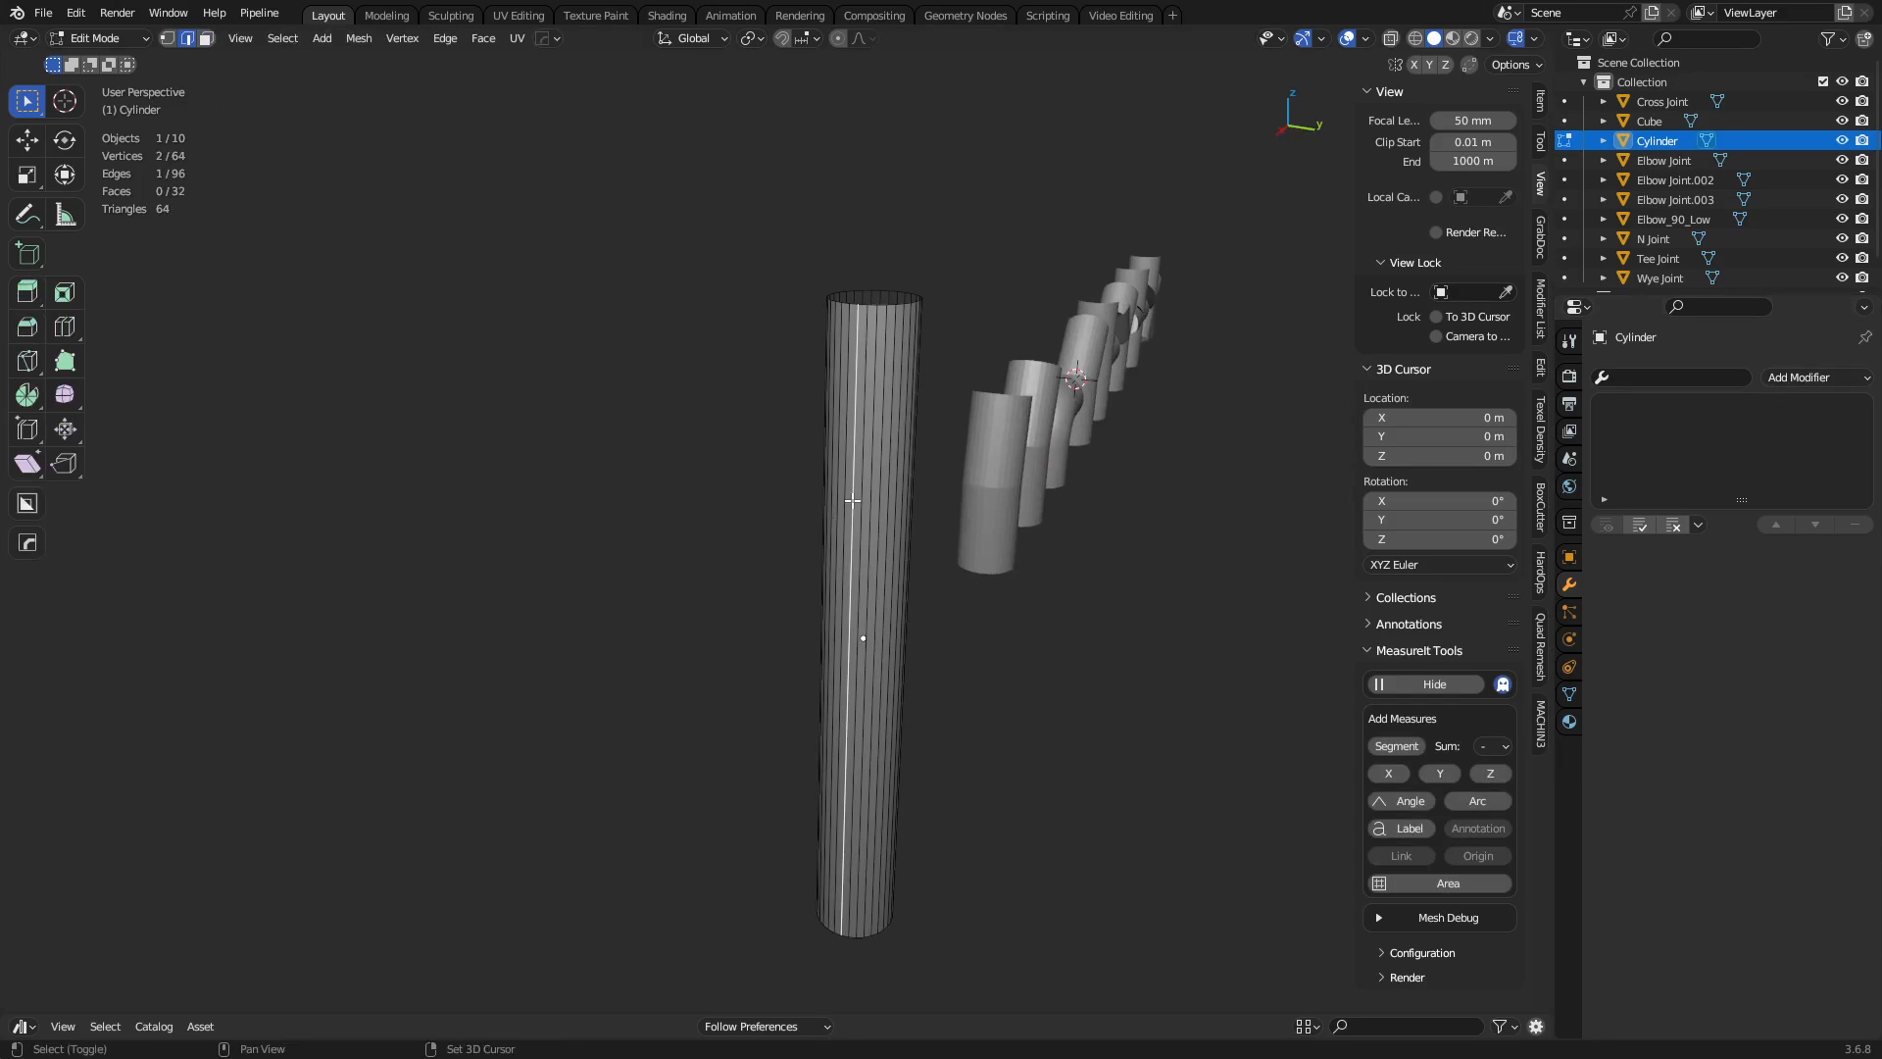
{"action": "middle_click_drag", "start_coordinate": [903, 456], "coordinate": [915, 565]}
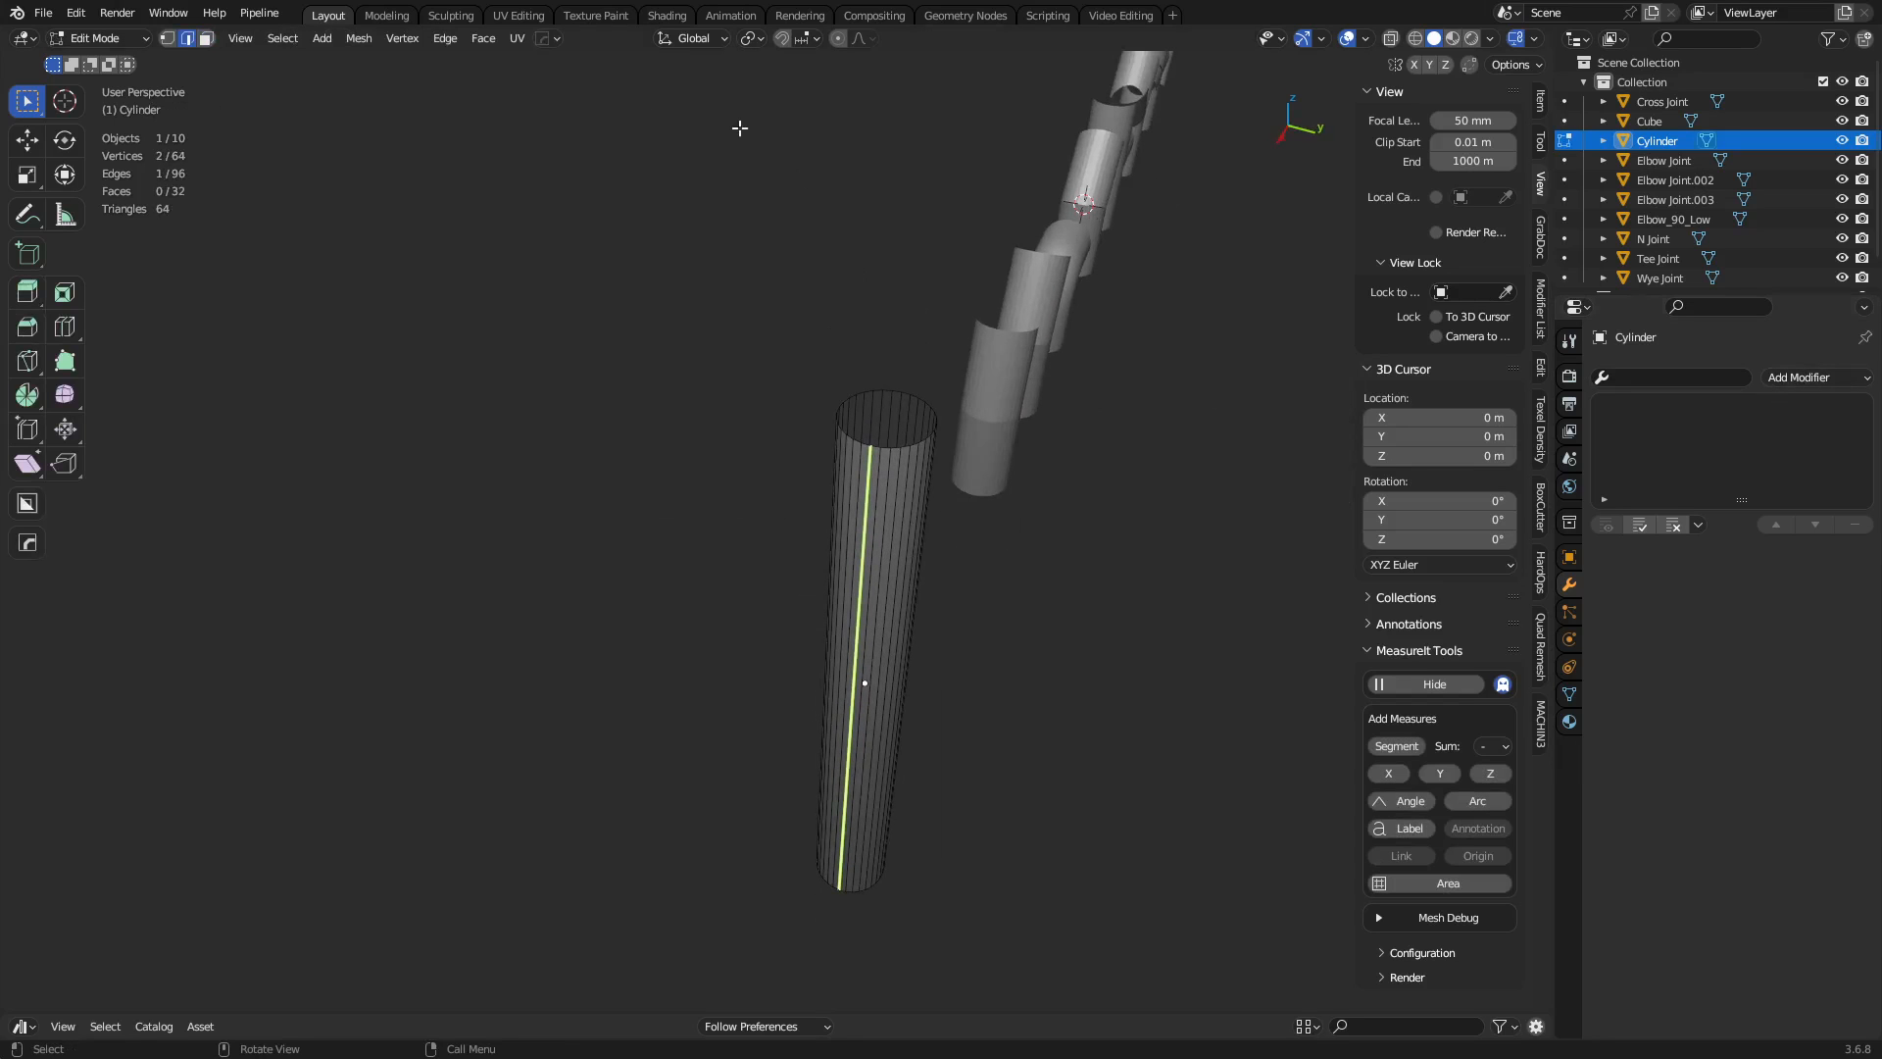
In the UV Editing workspace, unwrap the whole cylinder and rotate its UV island 90°.
{"action": "left_click", "coordinate": [518, 16]}
{"action": "key", "text": "a"}
{"action": "key", "text": "u"}
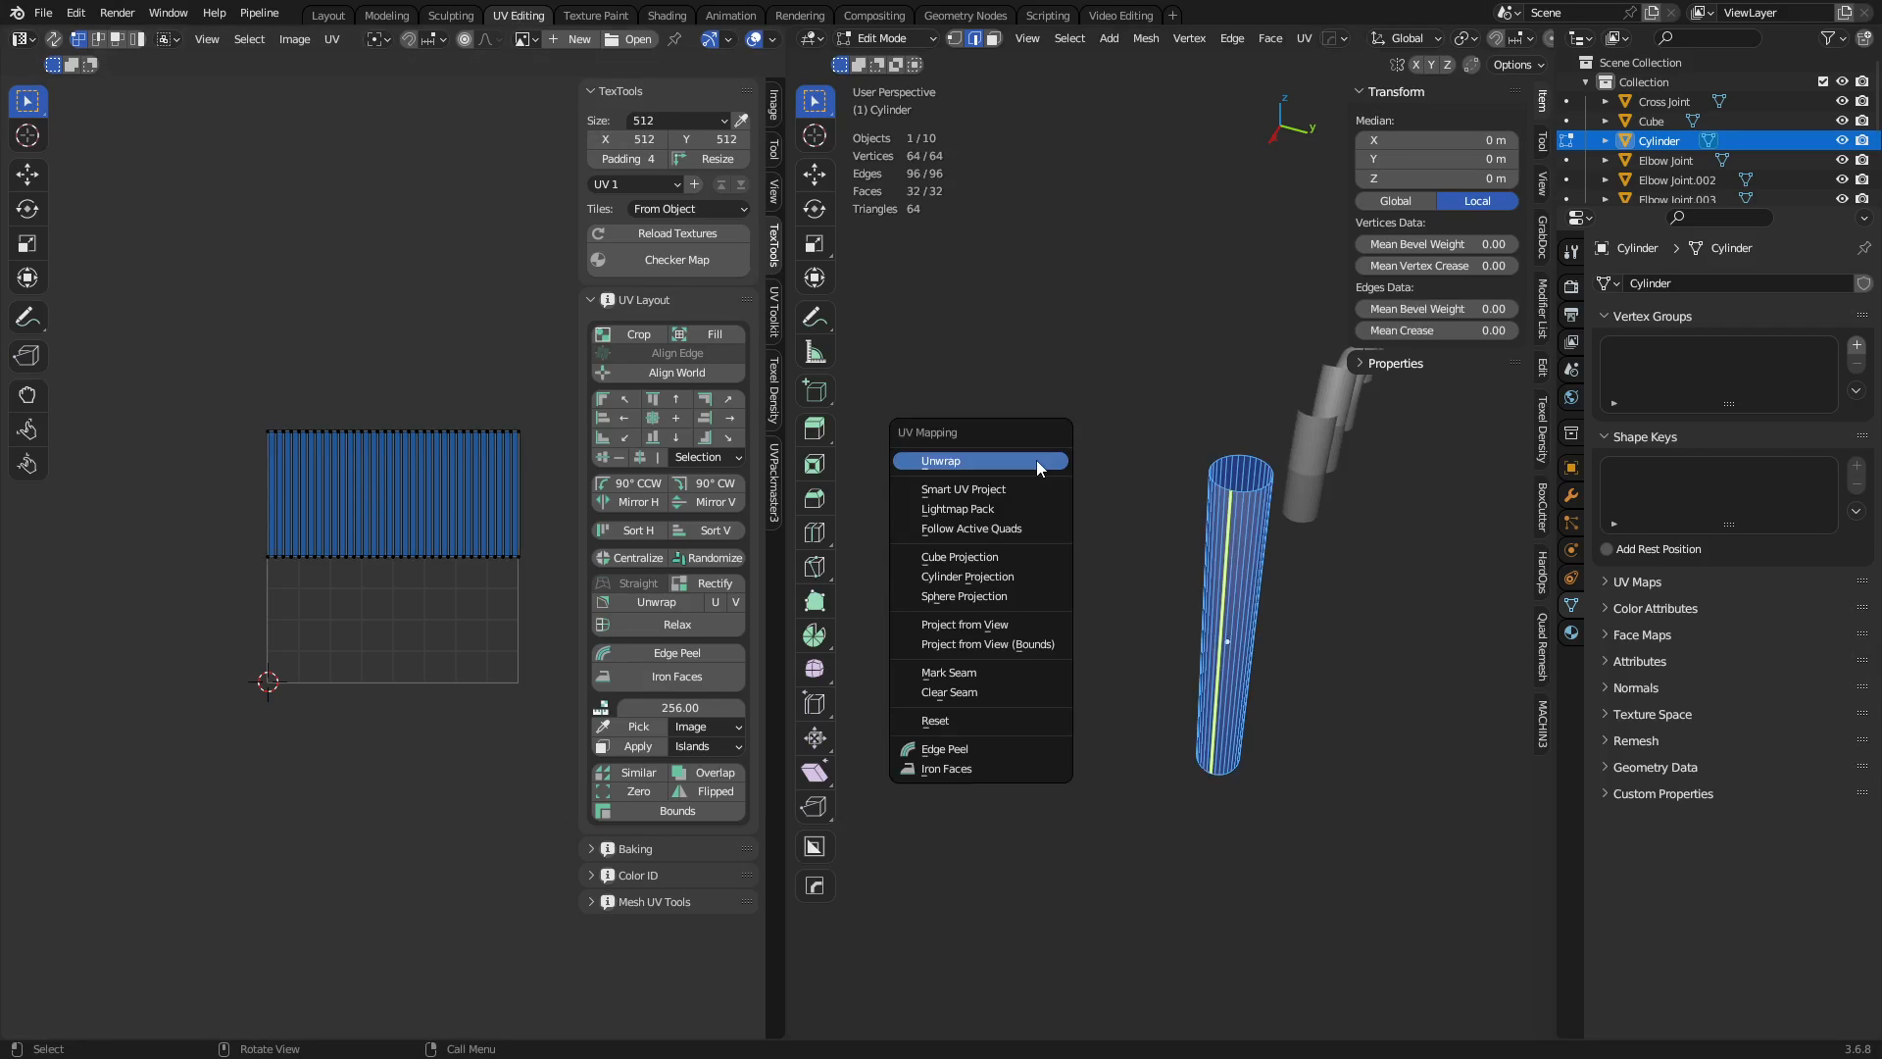
{"action": "left_click", "coordinate": [1037, 460]}
{"action": "type", "text": "r"}
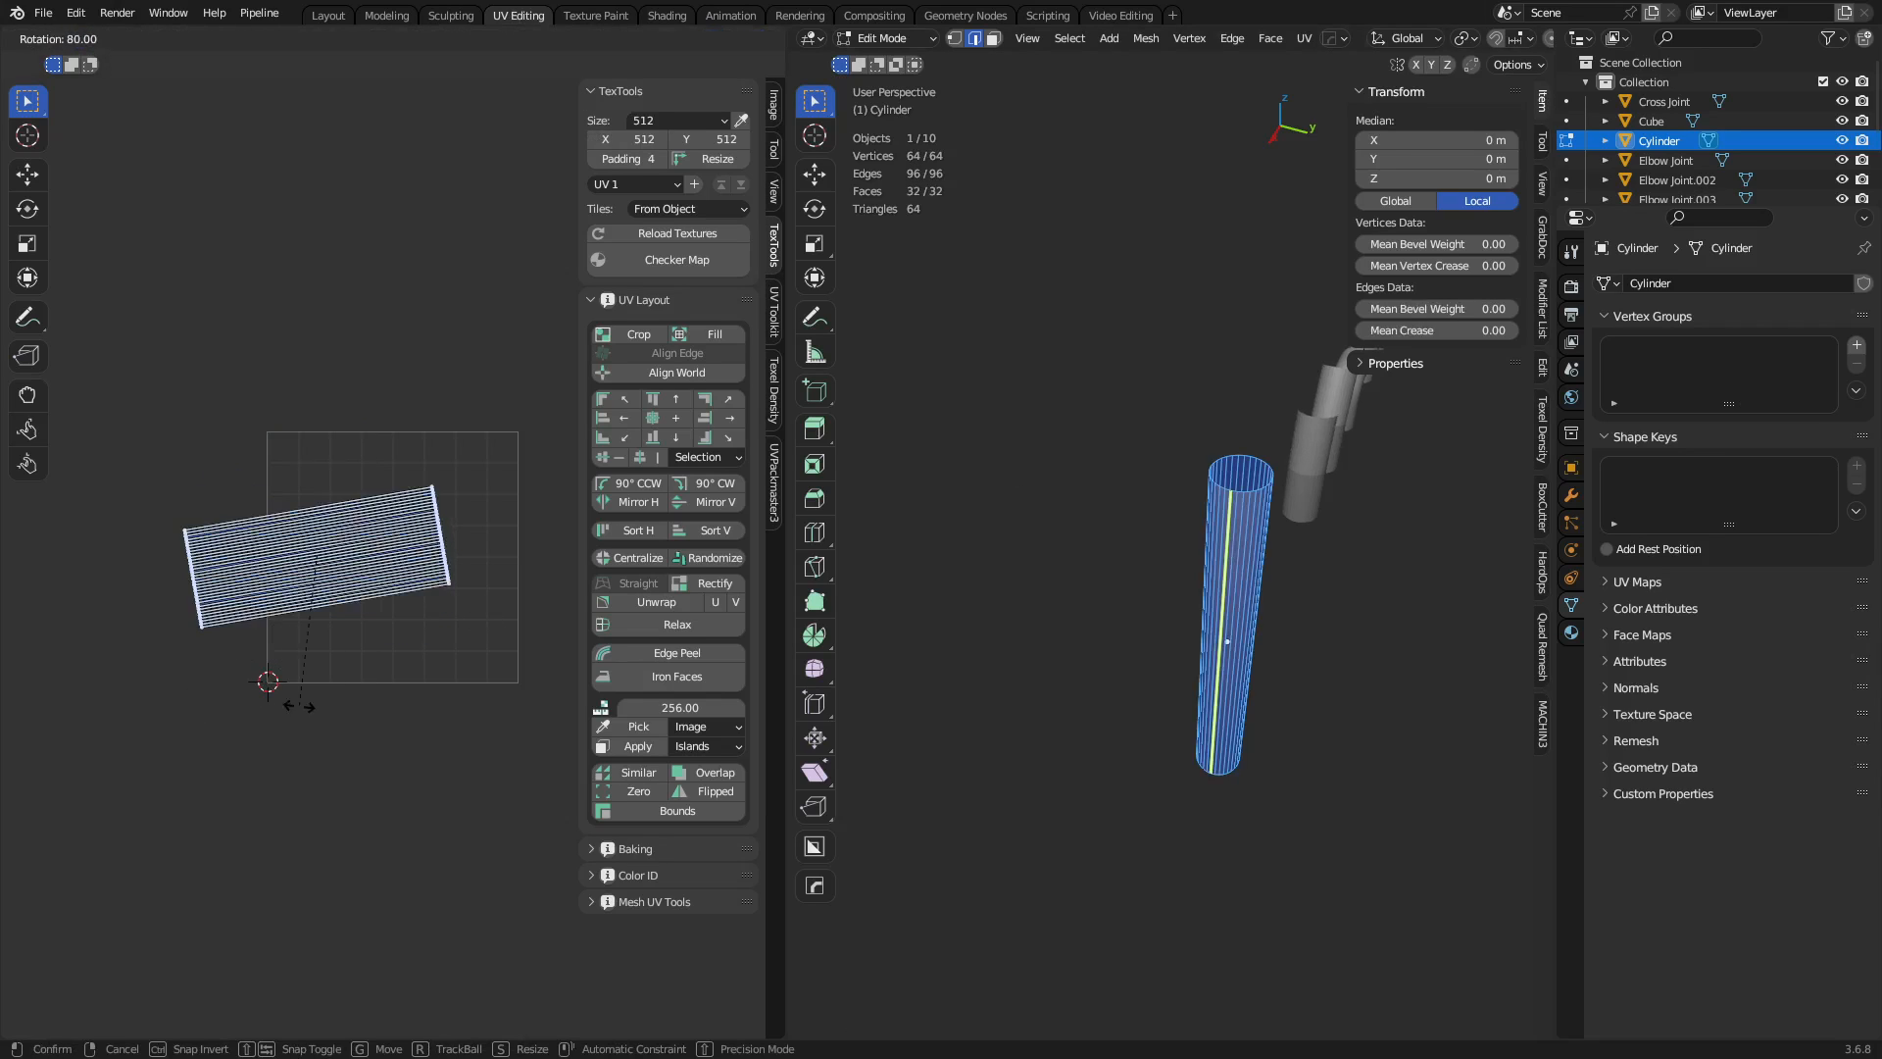
{"action": "type", "text": "90"}
{"action": "key", "text": "Return"}
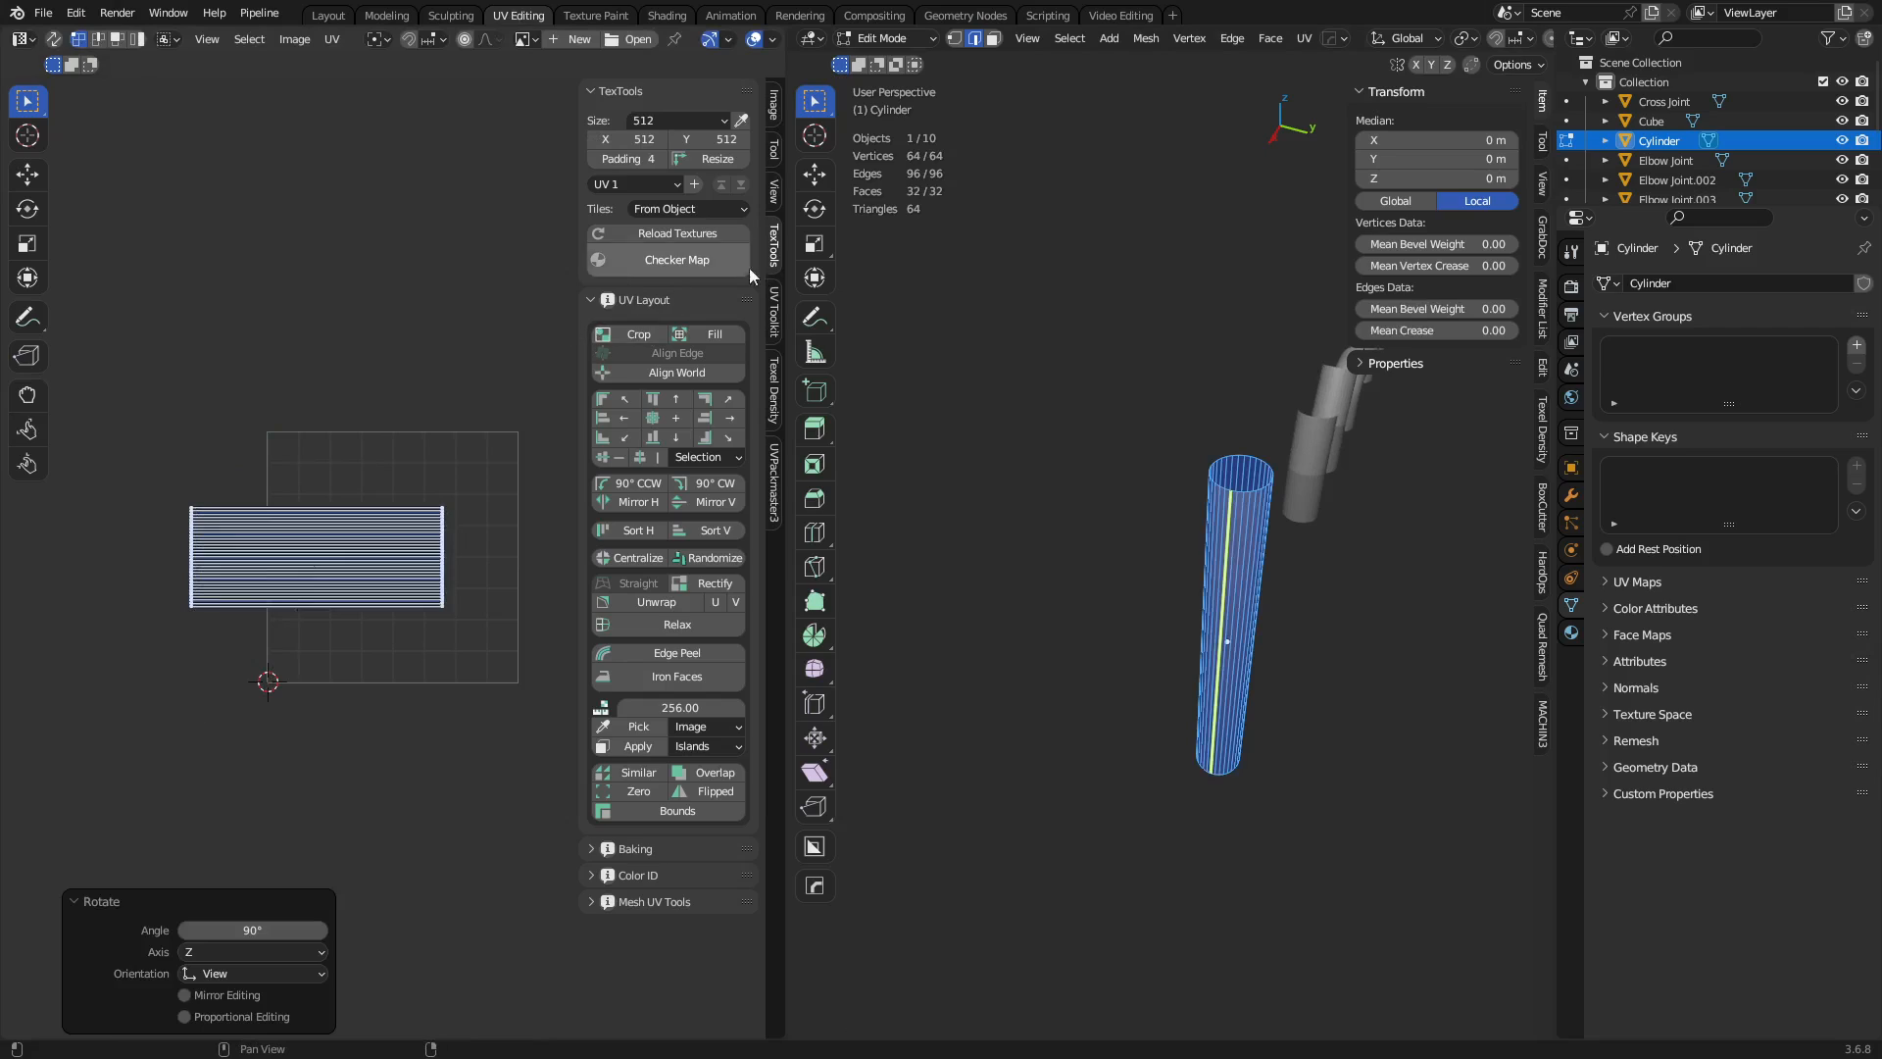
Set the TexTools padding to 0, crop the cylinder's island to the UV square's width and return to Object Mode.
{"action": "left_click_drag", "start_coordinate": [636, 158], "coordinate": [594, 159]}
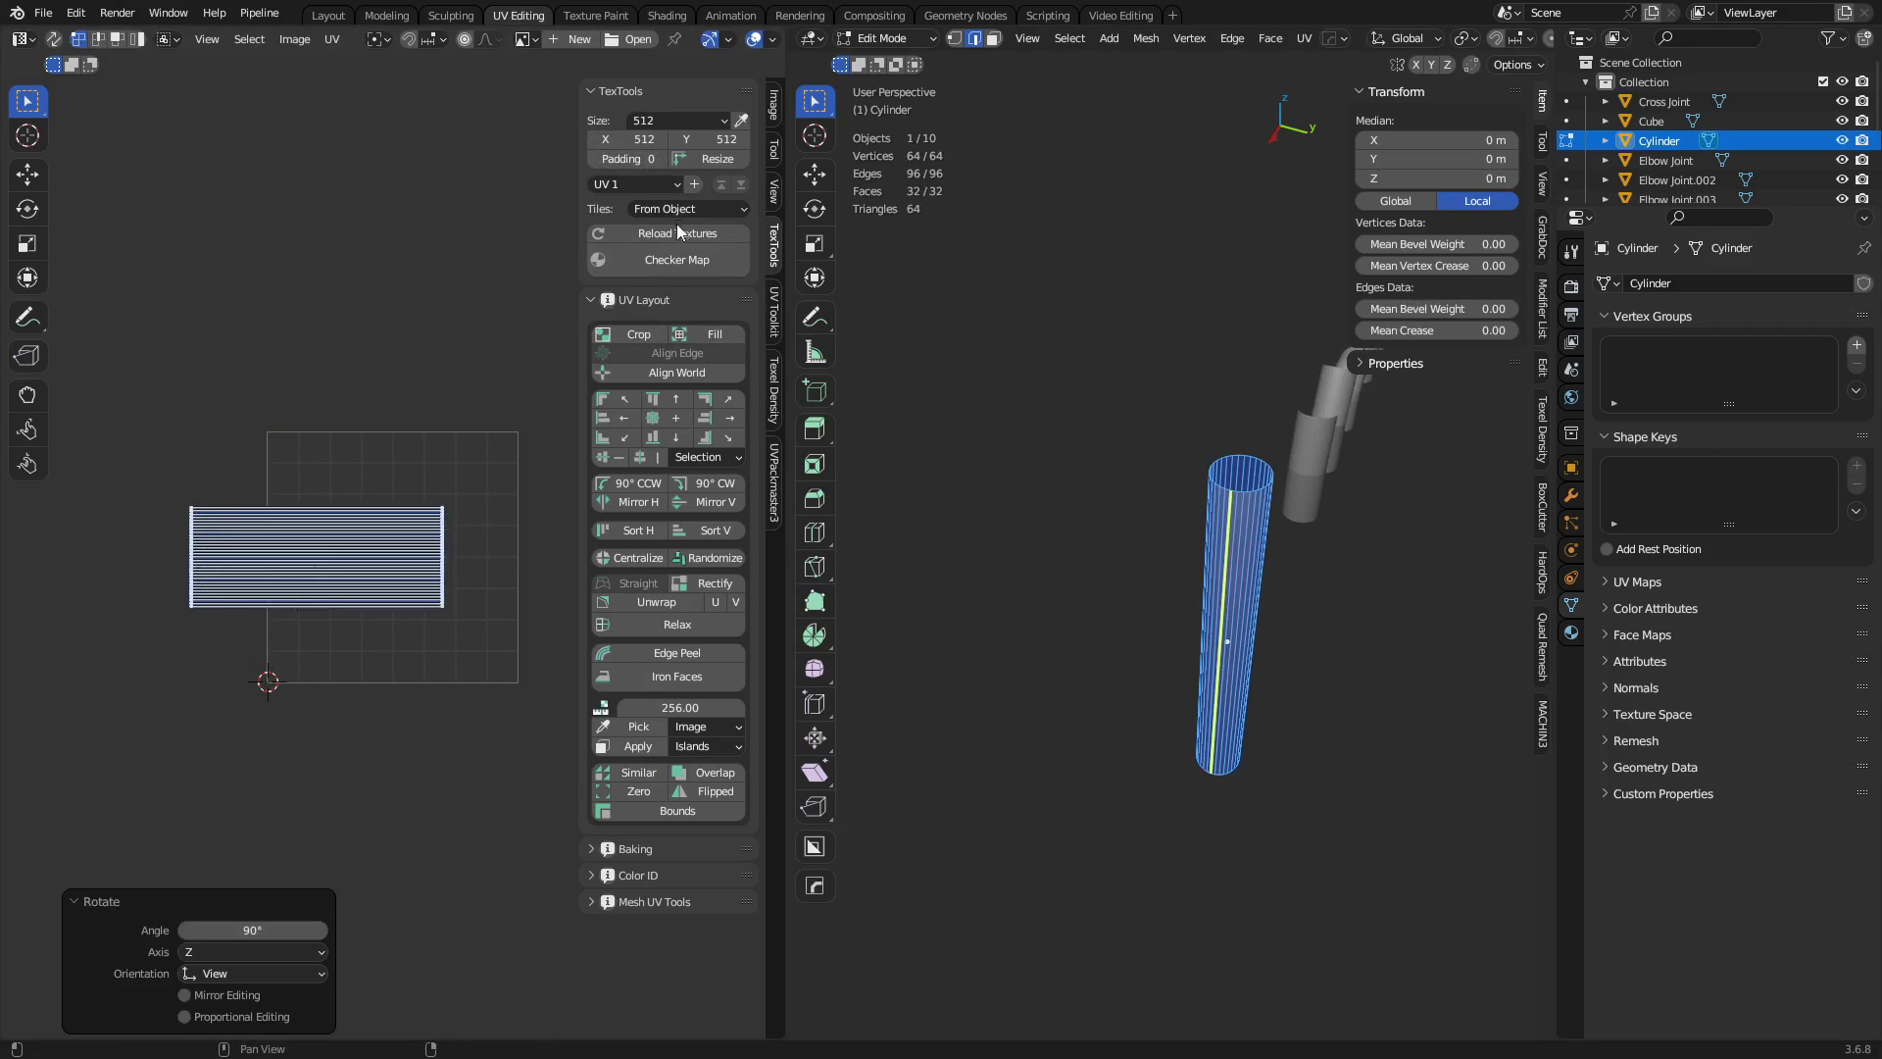
{"action": "left_click", "coordinate": [643, 335]}
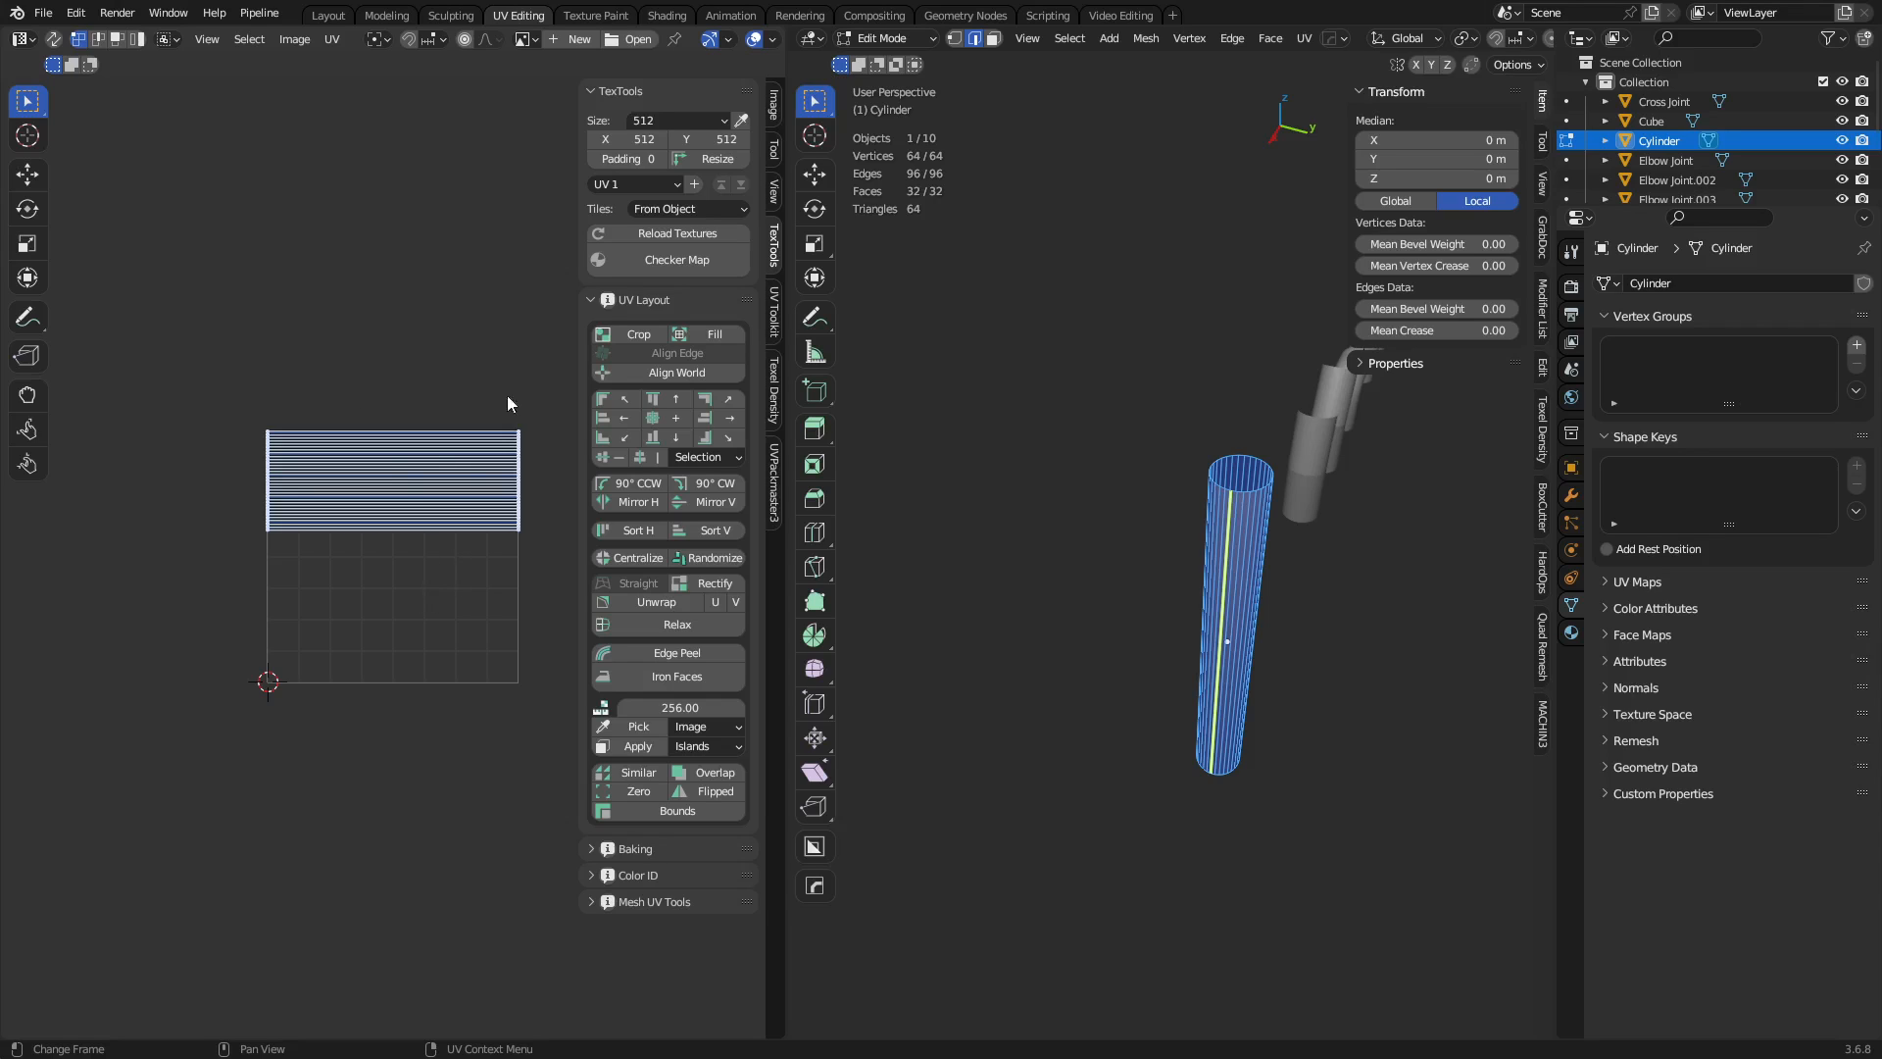
{"action": "left_click", "coordinate": [421, 597]}
{"action": "key", "text": "Tab"}
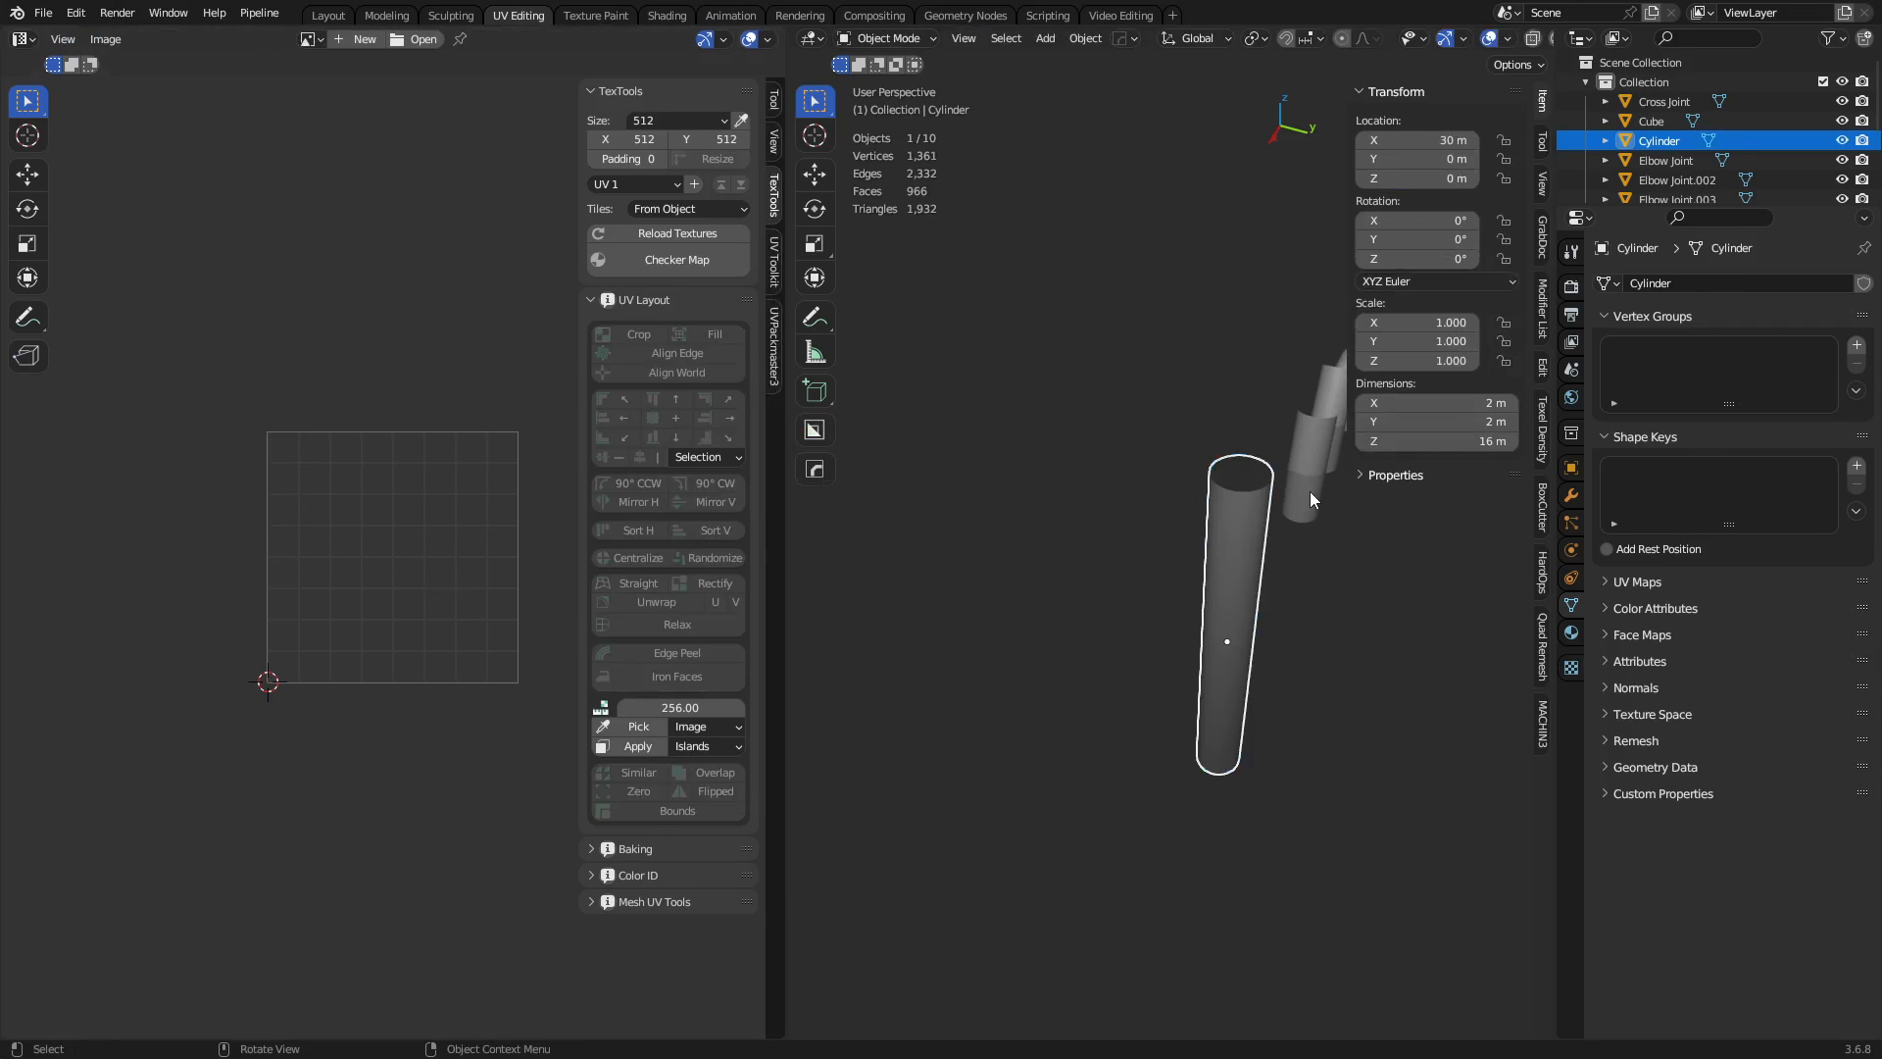
{"action": "left_click", "coordinate": [1310, 491]}
{"action": "key", "text": "Tab"}
{"action": "left_click", "coordinate": [1303, 489], "text": "alt"}
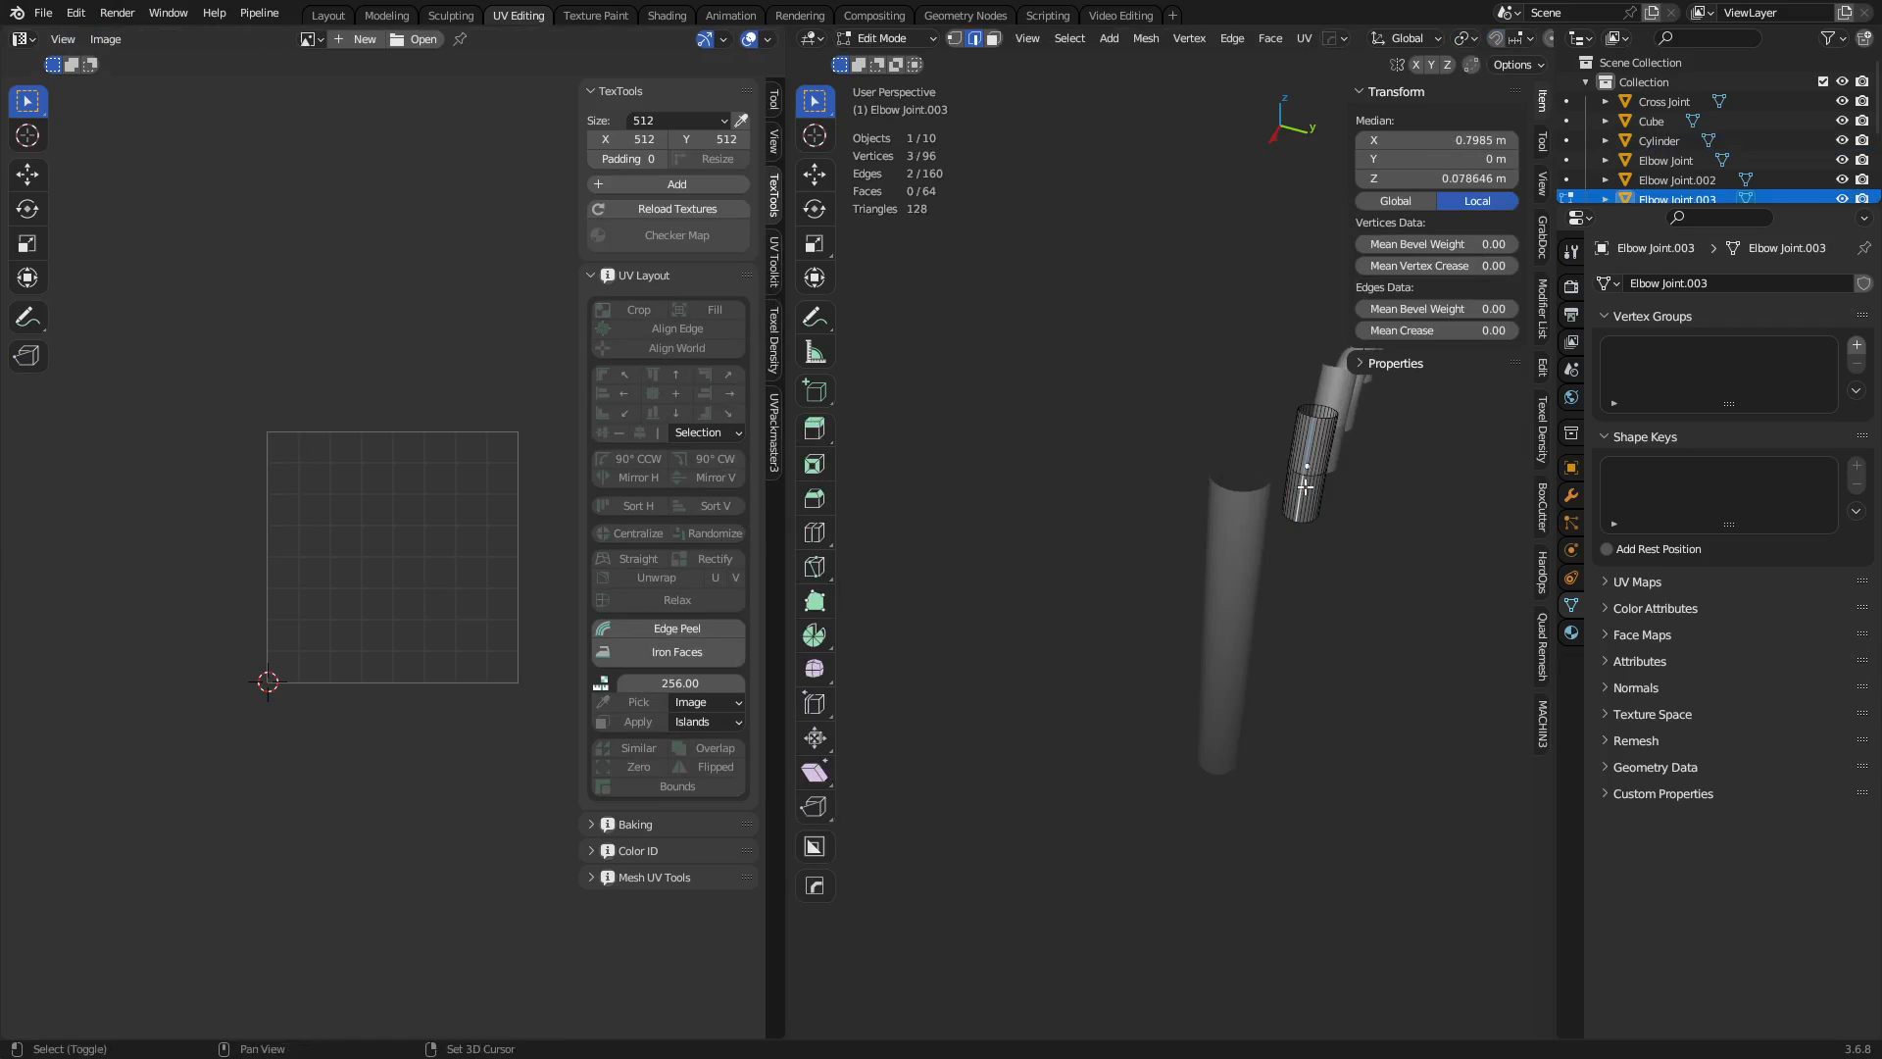
{"action": "middle_click_drag", "start_coordinate": [1303, 489], "coordinate": [1156, 550]}
Transfer Edit Mode to Elbow_90_Low and mark the lengthwise edge loop along its inner bend as a seam.
{"action": "key", "text": "alt+q"}
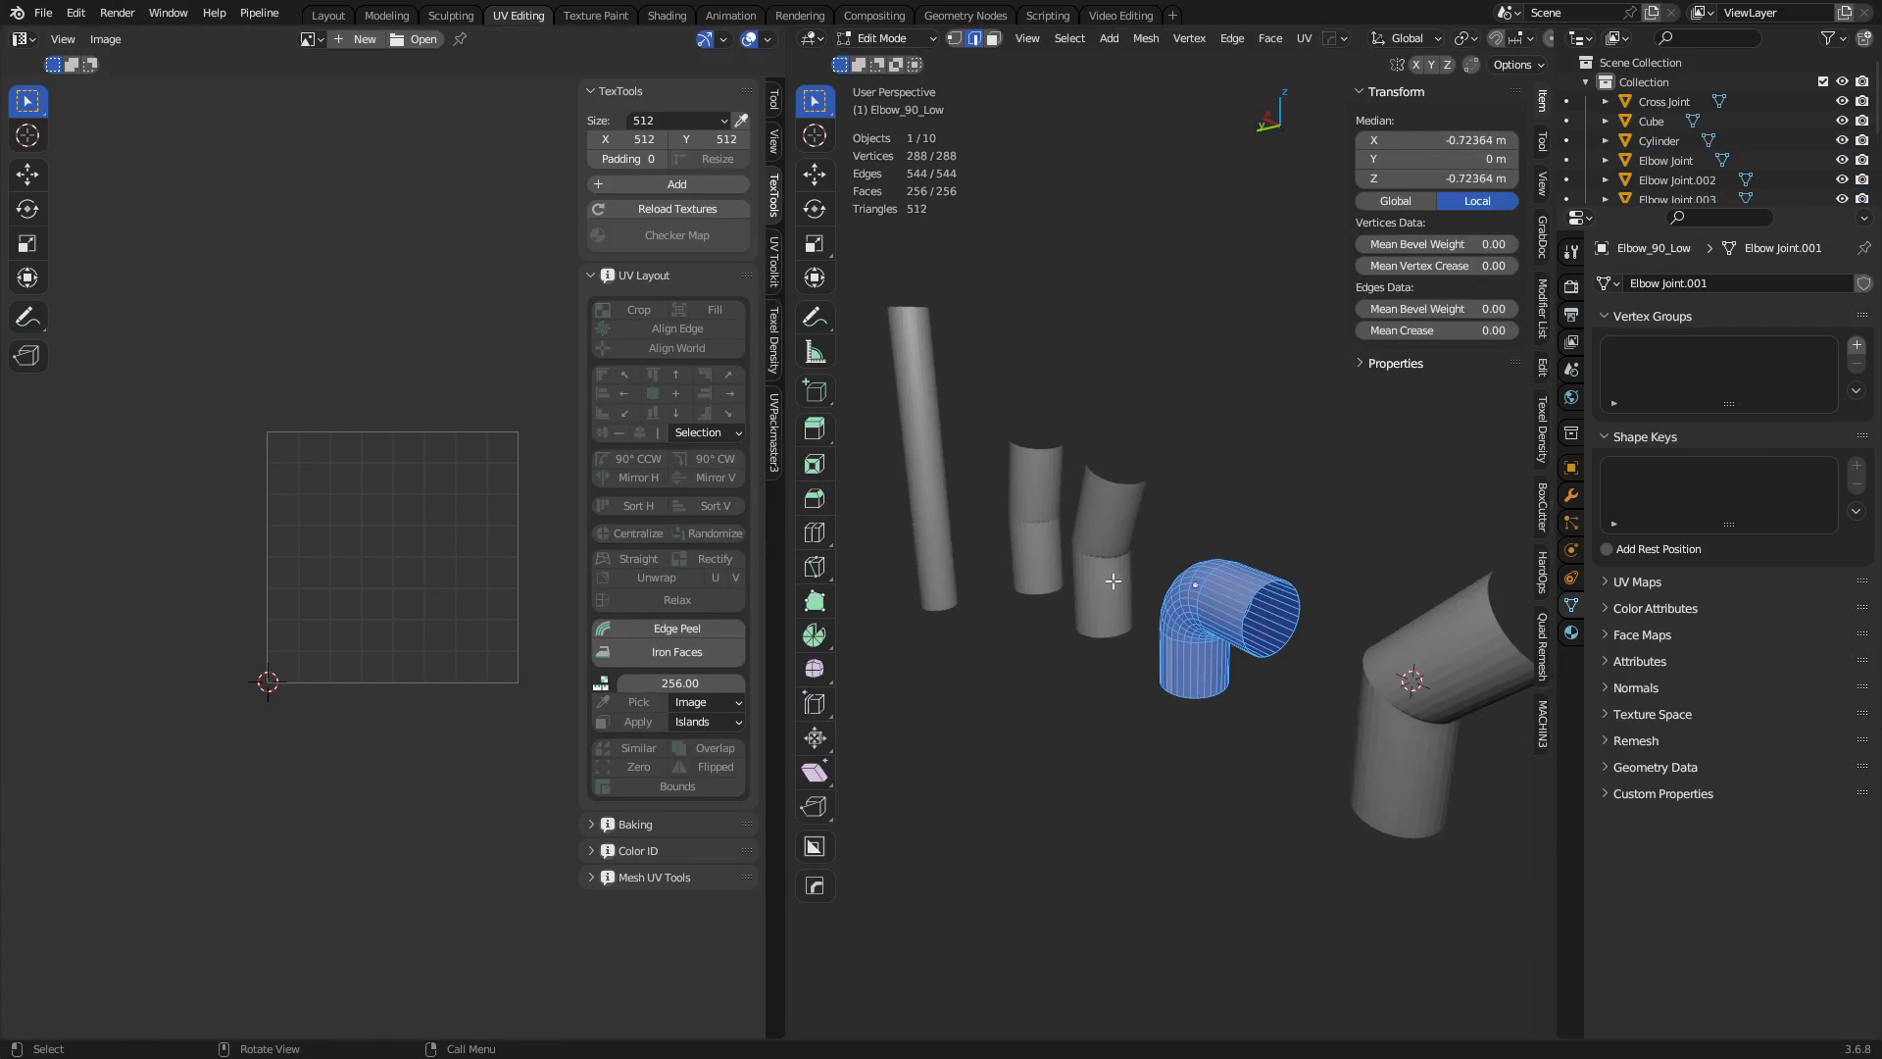
{"action": "middle_click_drag", "start_coordinate": [1192, 621], "coordinate": [1169, 510]}
{"action": "scroll", "coordinate": [1172, 562], "scroll_direction": "up", "scroll_amount": 5}
{"action": "left_click", "coordinate": [1158, 556], "text": "alt"}
{"action": "key", "text": "u"}
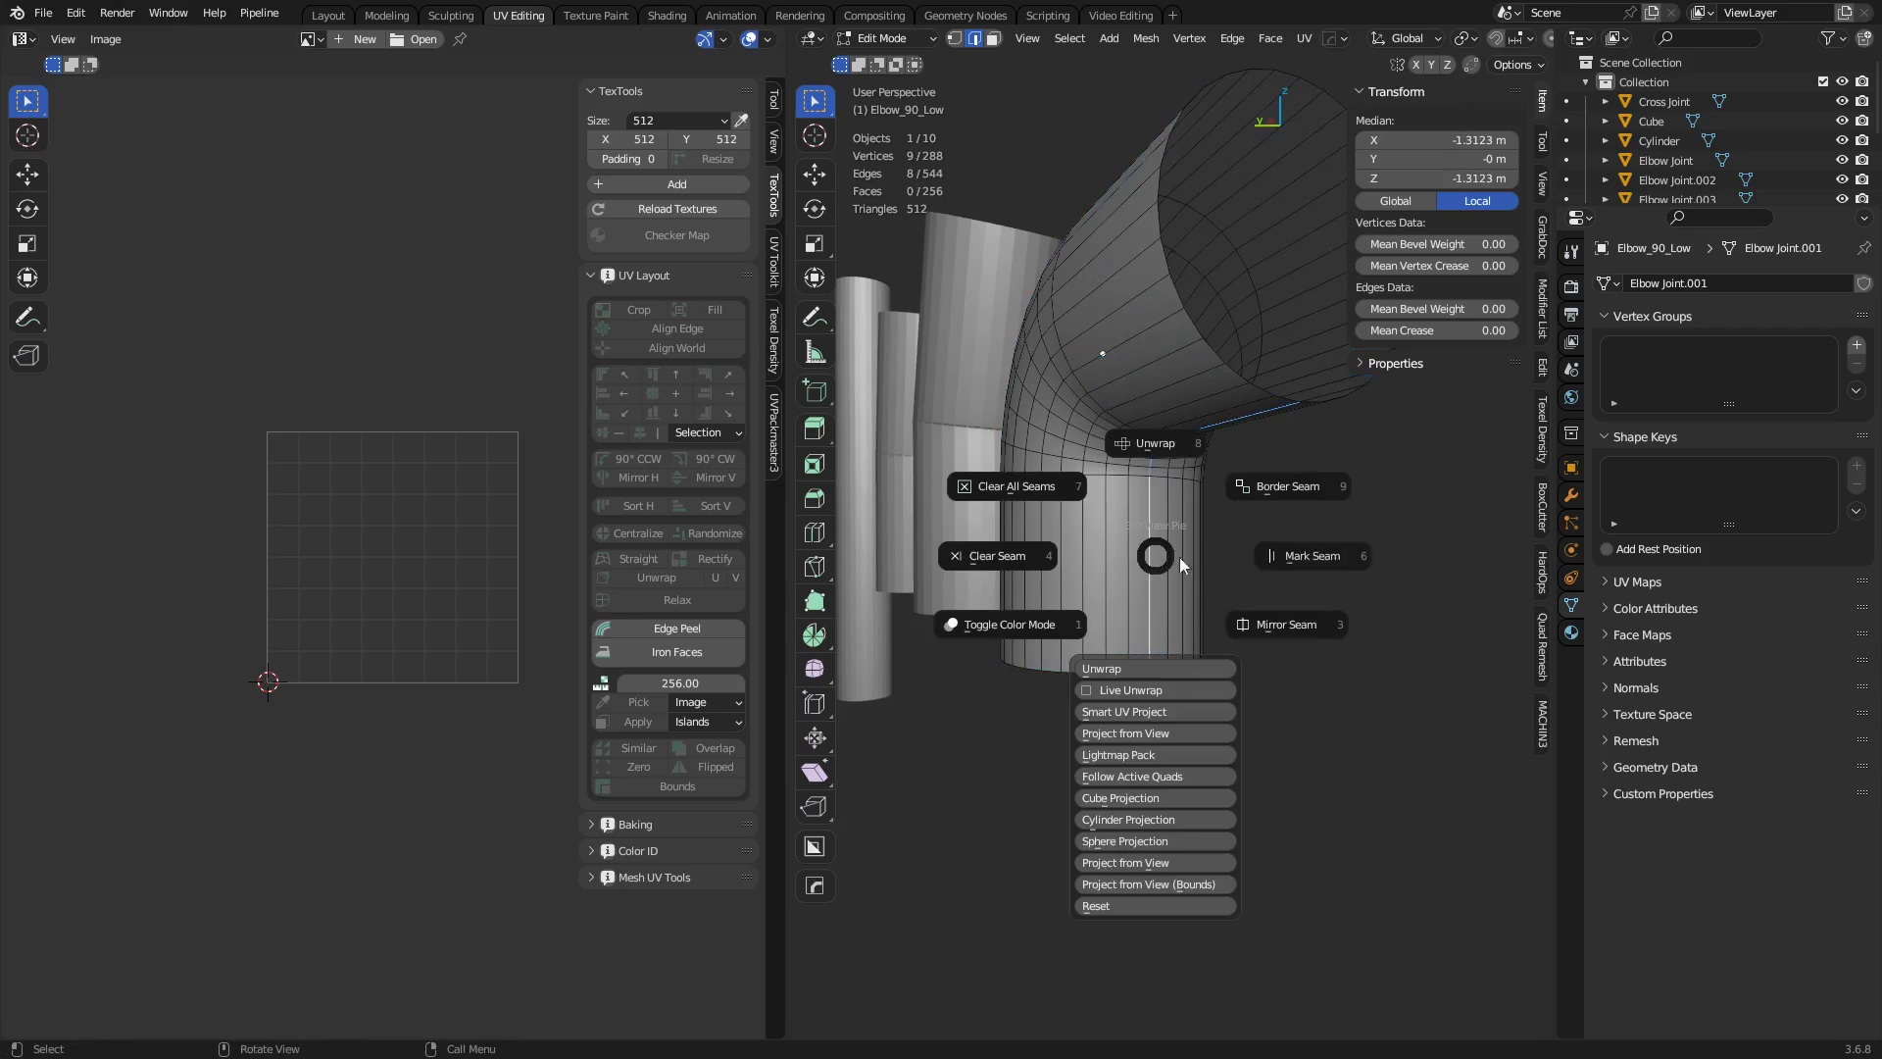
{"action": "left_click", "coordinate": [1237, 559]}
Unwrap all of Elbow_90_Low and rectify its UV island into a straight grid.
{"action": "key", "text": "a"}
{"action": "key", "text": "u"}
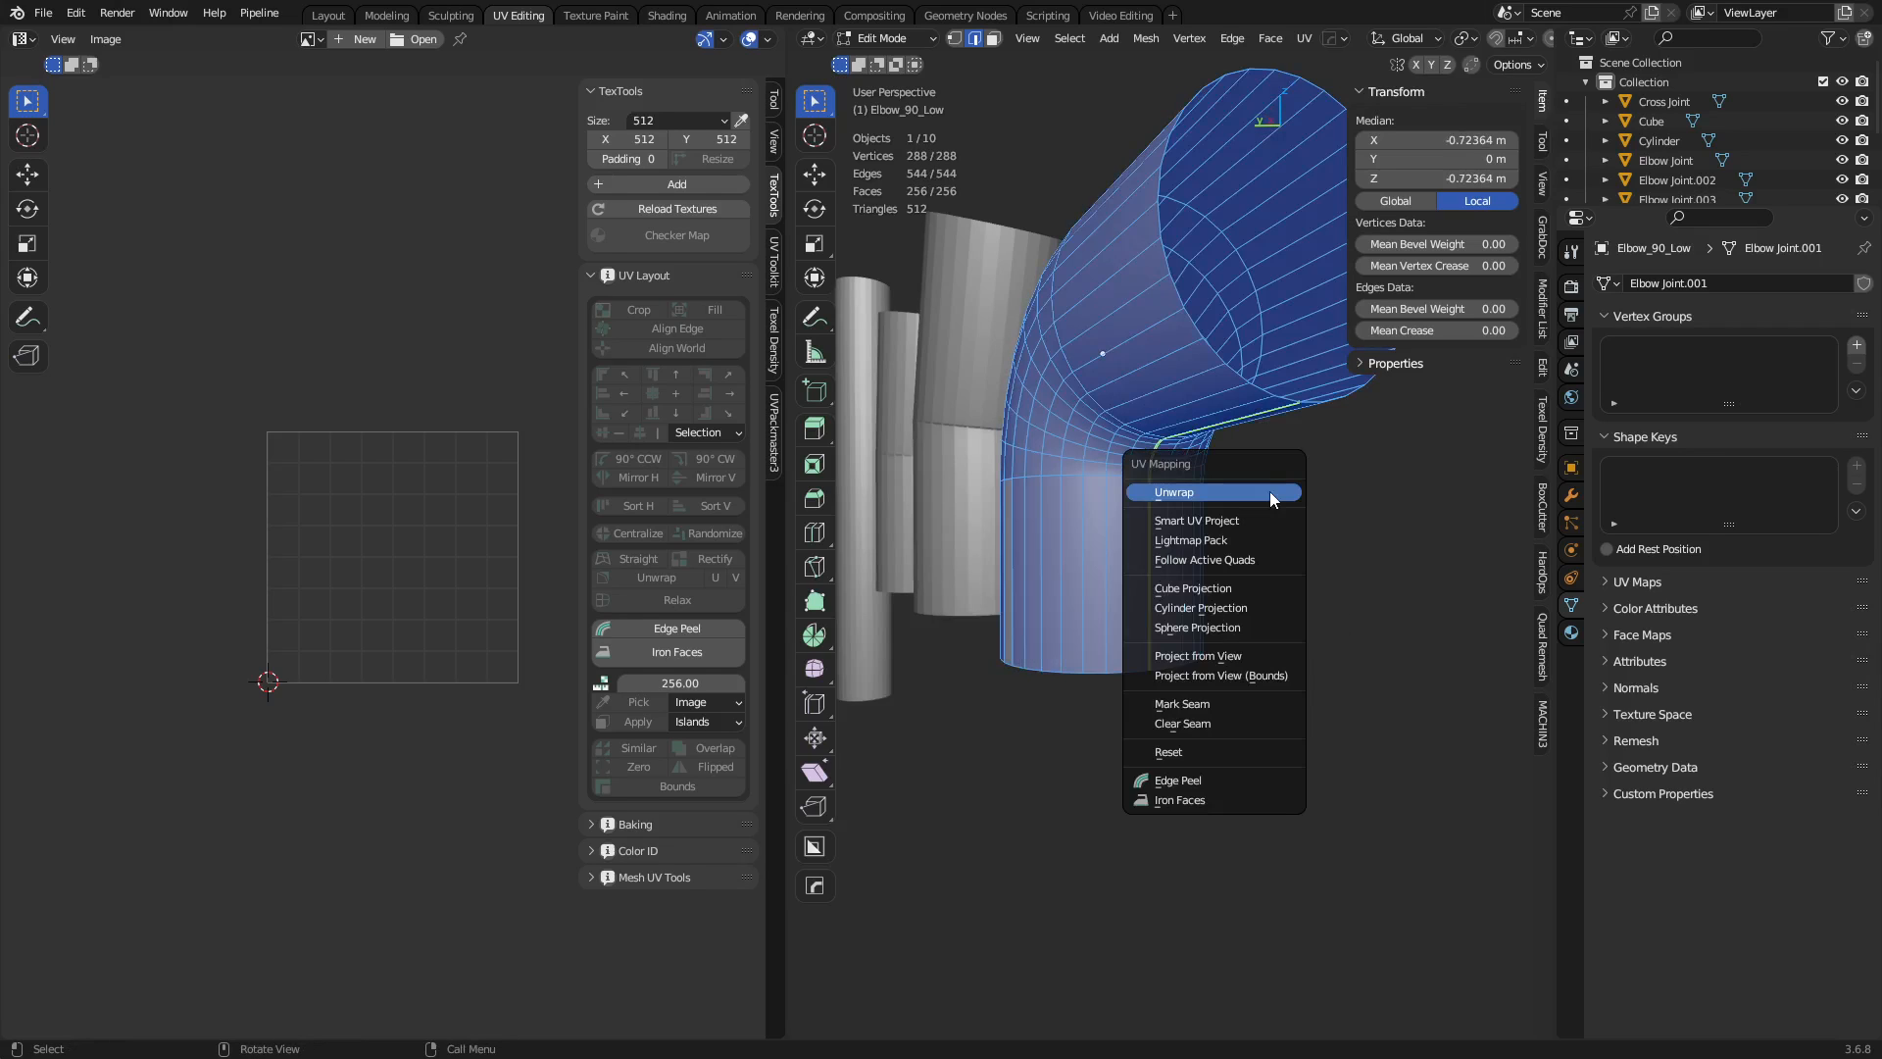
{"action": "left_click", "coordinate": [1268, 492]}
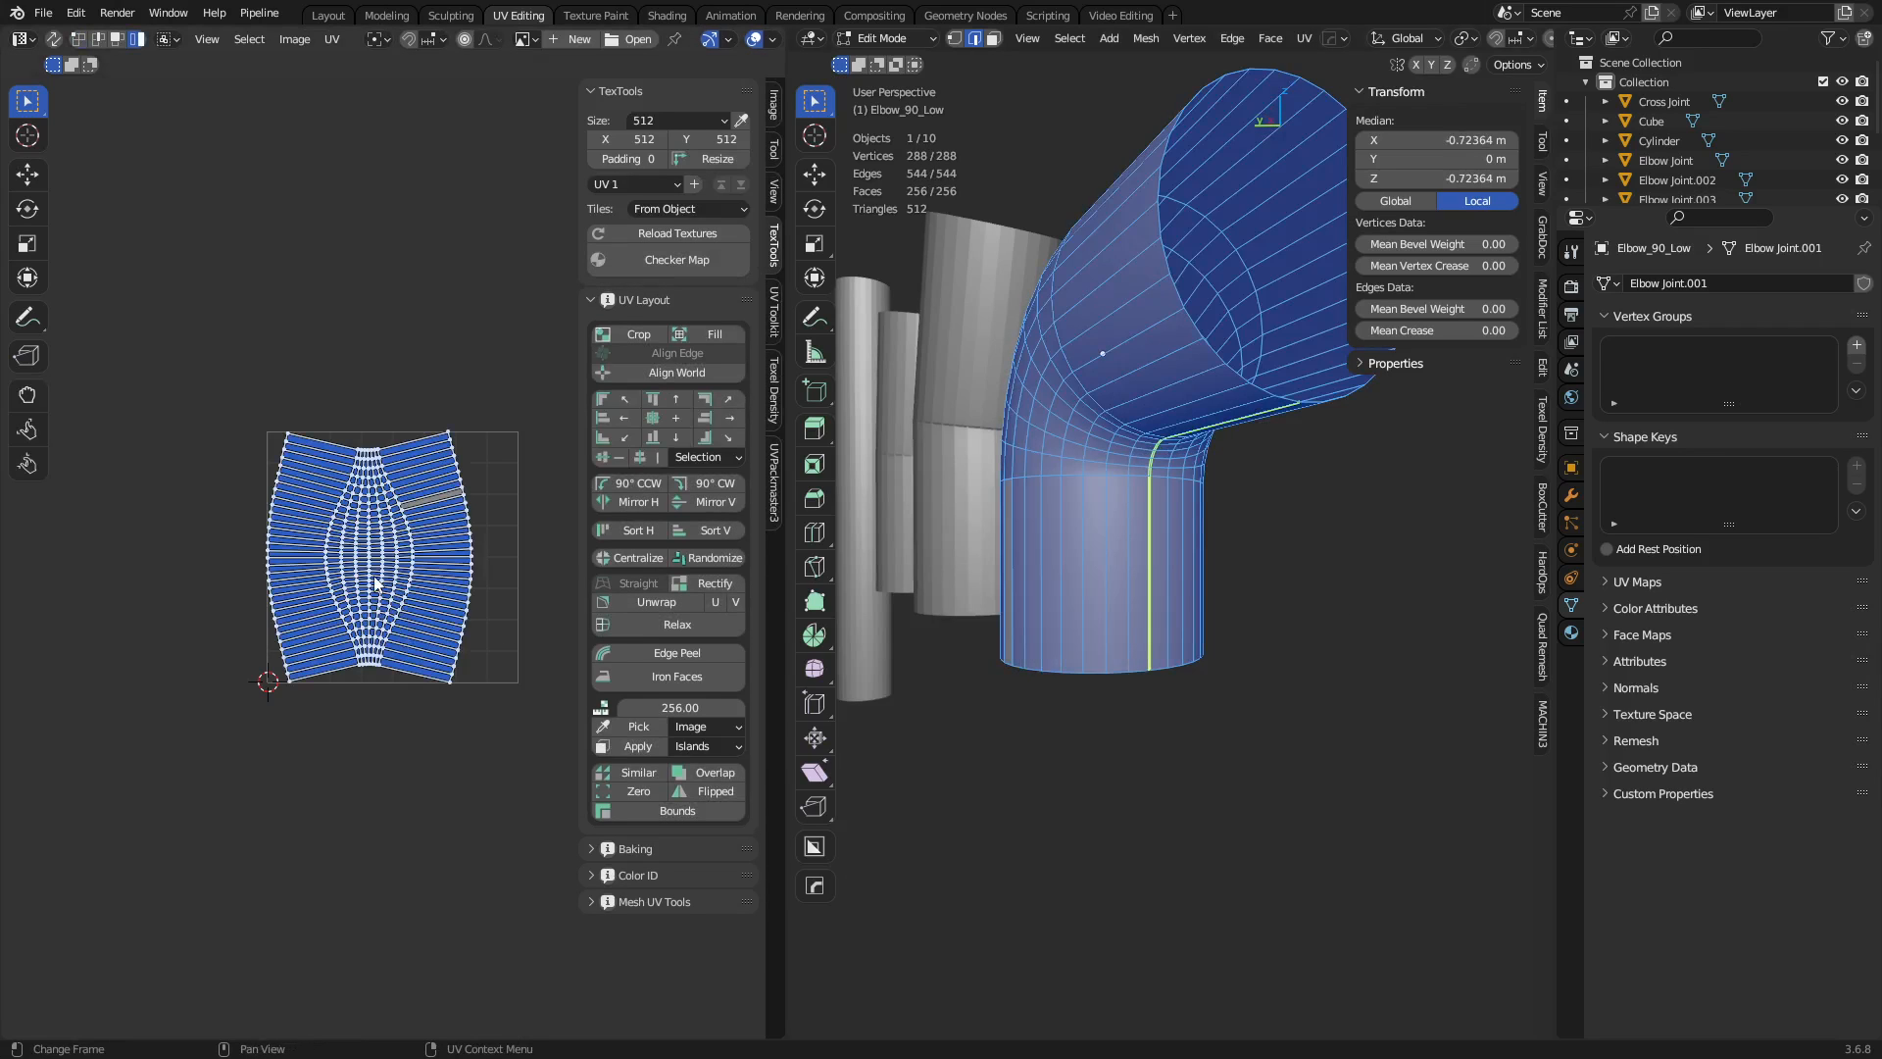
{"action": "left_click", "coordinate": [721, 584]}
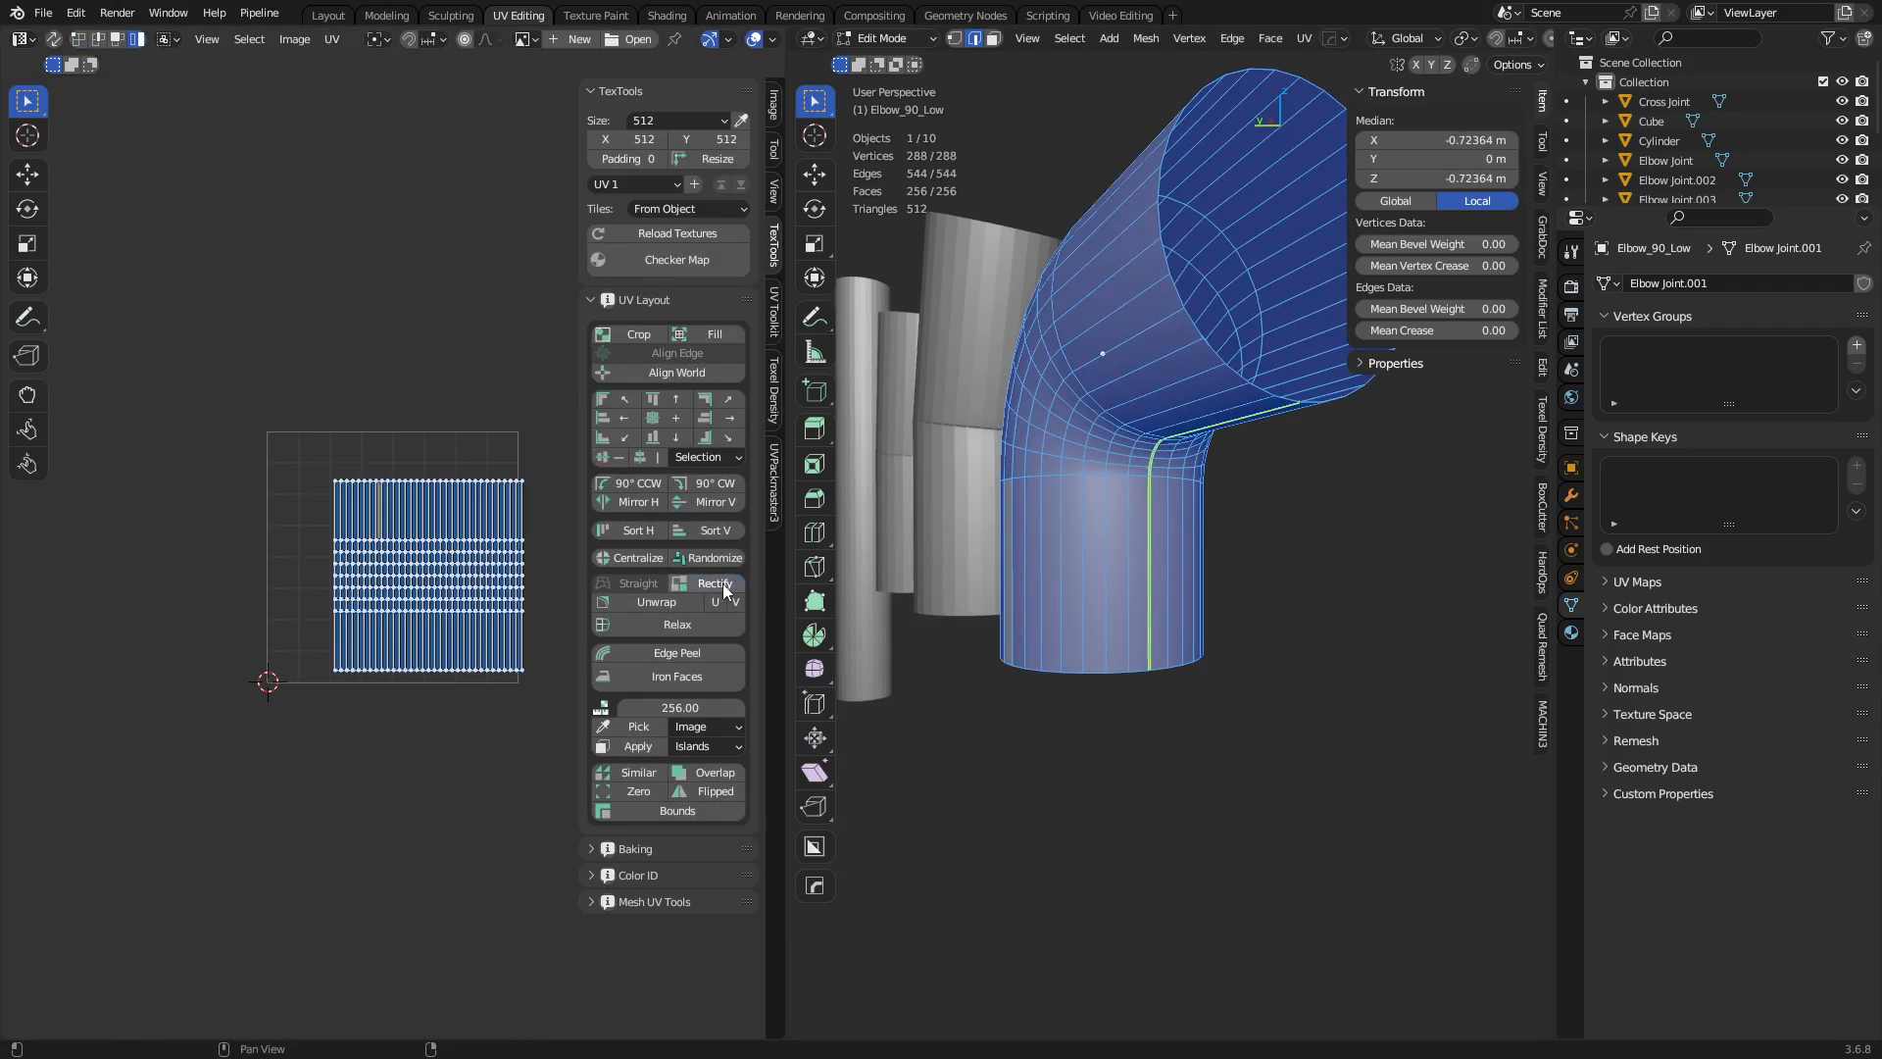
Move the elbow's rectified UV island down and to the left, partly outside the UV square.
{"action": "left_click", "coordinate": [637, 299]}
{"action": "left_click", "coordinate": [637, 299]}
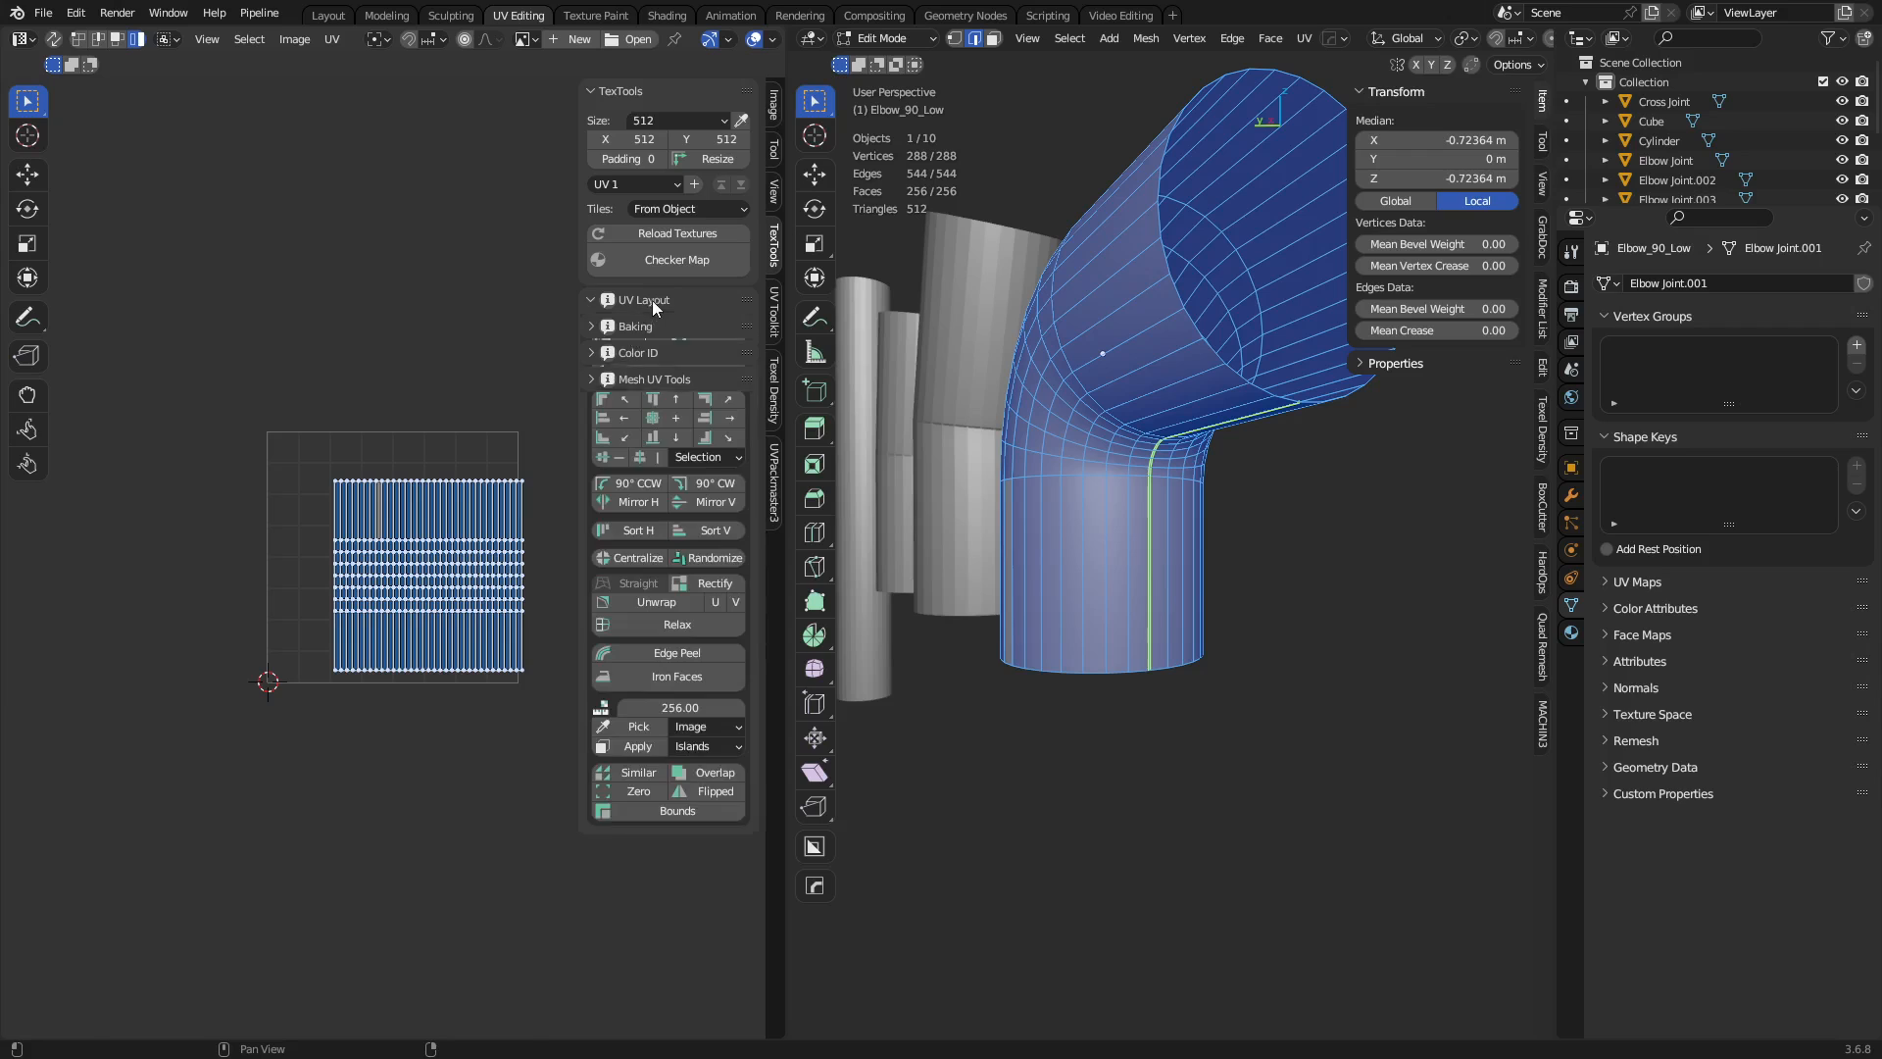
{"action": "left_click_drag", "start_coordinate": [519, 676], "coordinate": [401, 781]}
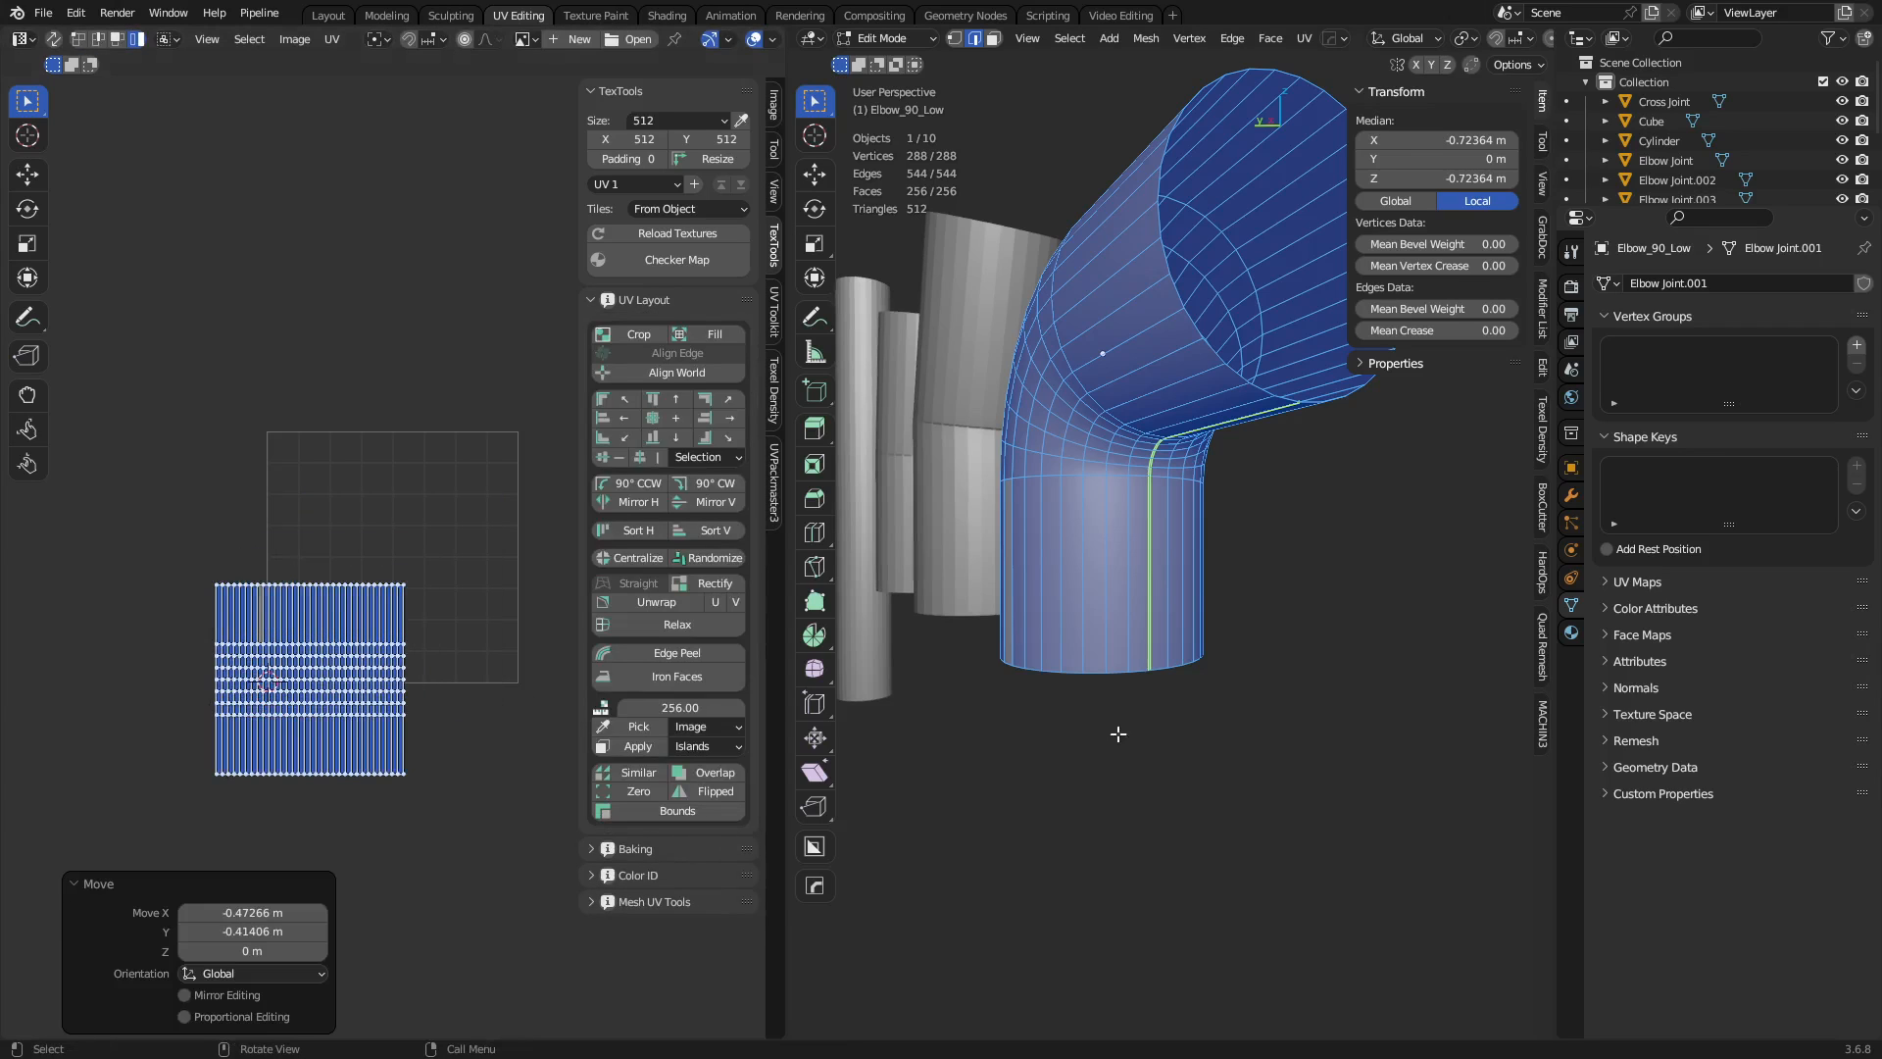
Return to Object Mode, add the cylinder to the selection and open both objects together in Edit Mode.
{"action": "scroll", "coordinate": [1119, 732], "scroll_direction": "down", "scroll_amount": 5}
{"action": "middle_click_drag", "start_coordinate": [1119, 732], "coordinate": [1218, 624]}
{"action": "key", "text": "ctrl+Tab"}
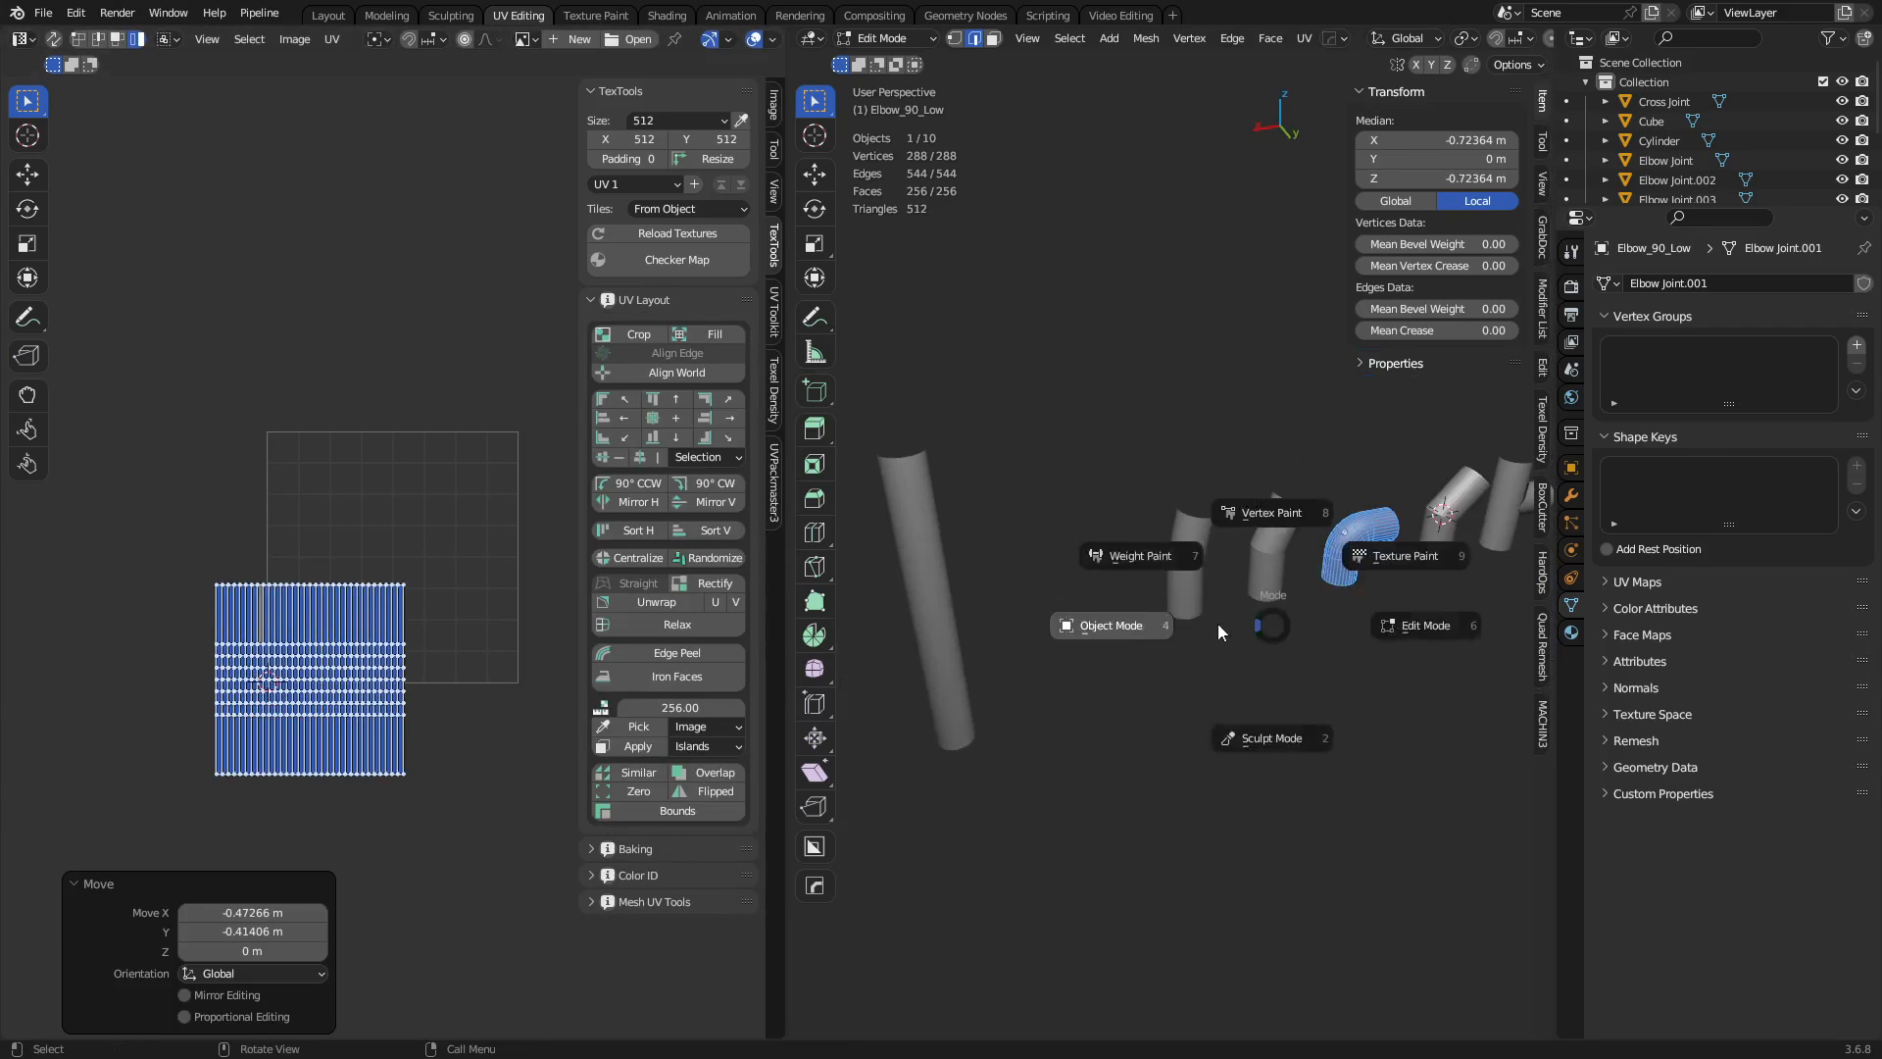
{"action": "left_click", "coordinate": [1074, 627]}
{"action": "left_click", "coordinate": [963, 635]}
{"action": "key", "text": "ctrl+Tab"}
{"action": "left_click", "coordinate": [1067, 643]}
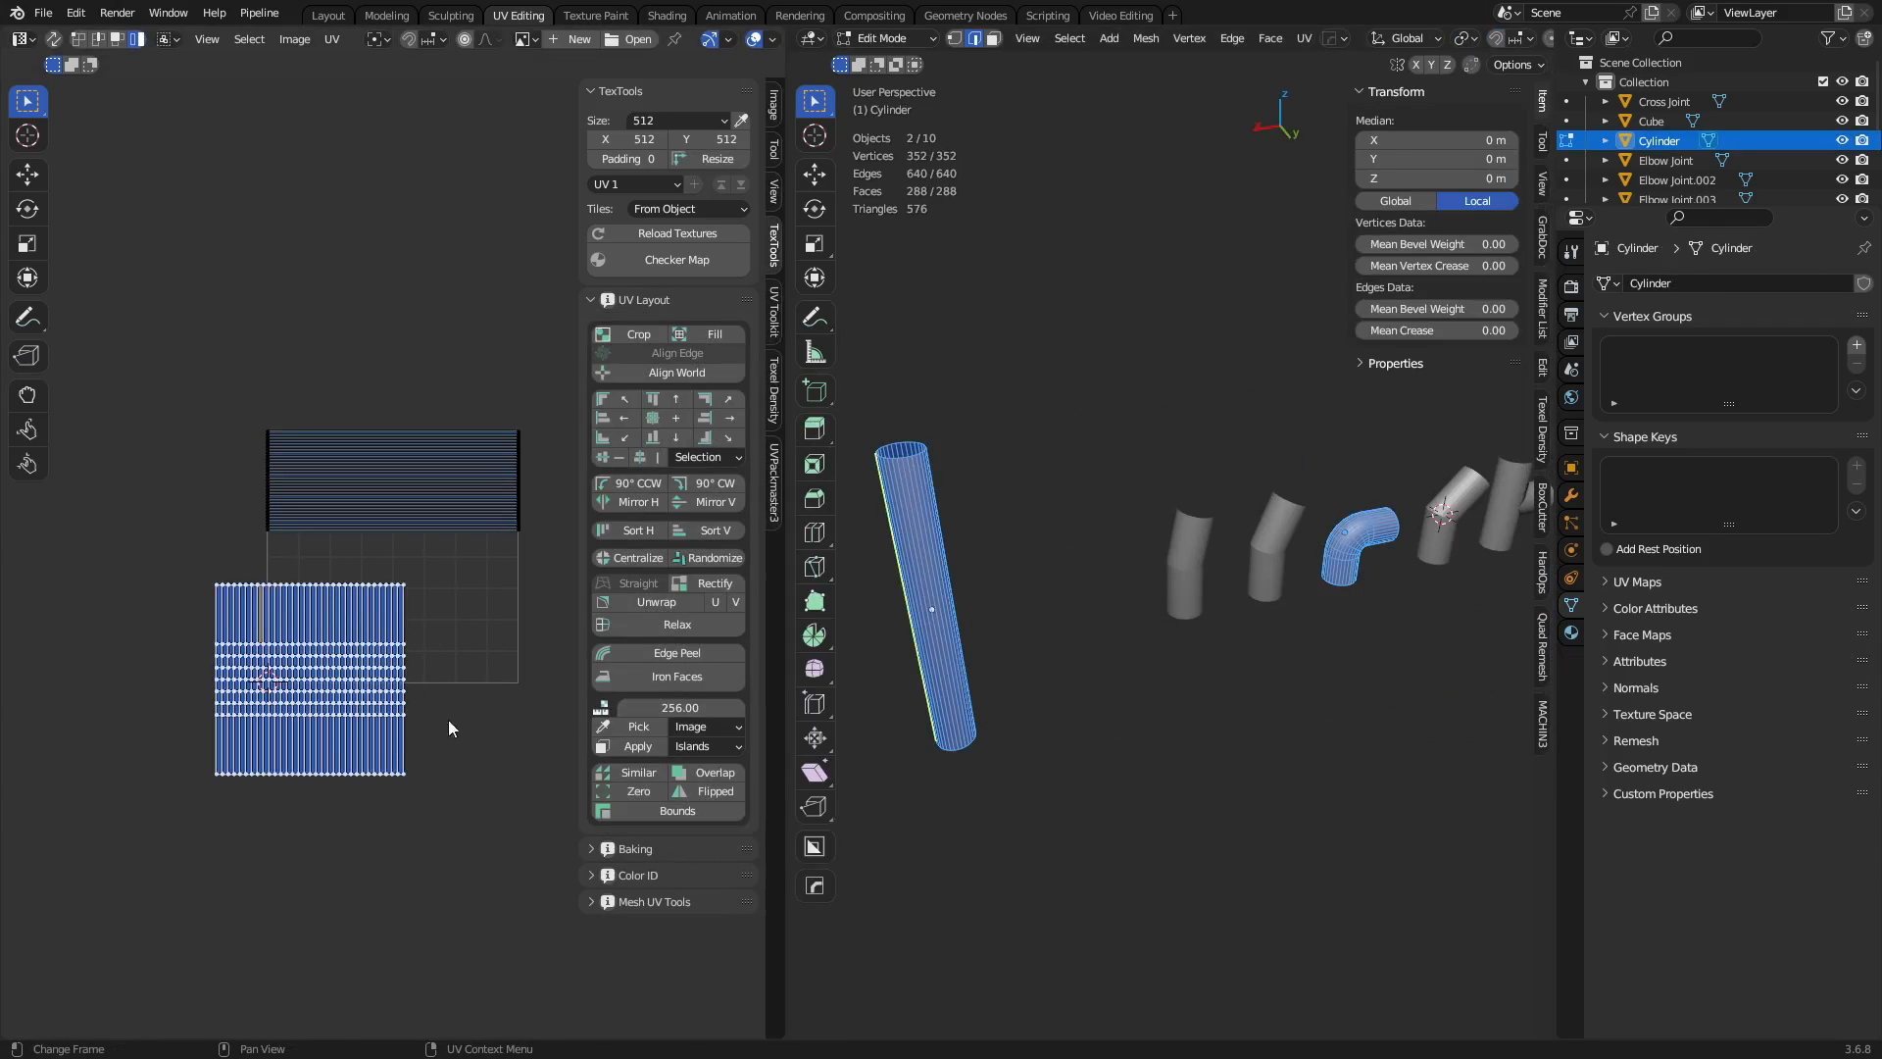
Scale the elbow's UV island to about 0.355 and place it directly below the cylinder's island at the square's left edge.
{"action": "key", "text": "s"}
{"action": "left_click", "coordinate": [376, 746]}
{"action": "key", "text": "g"}
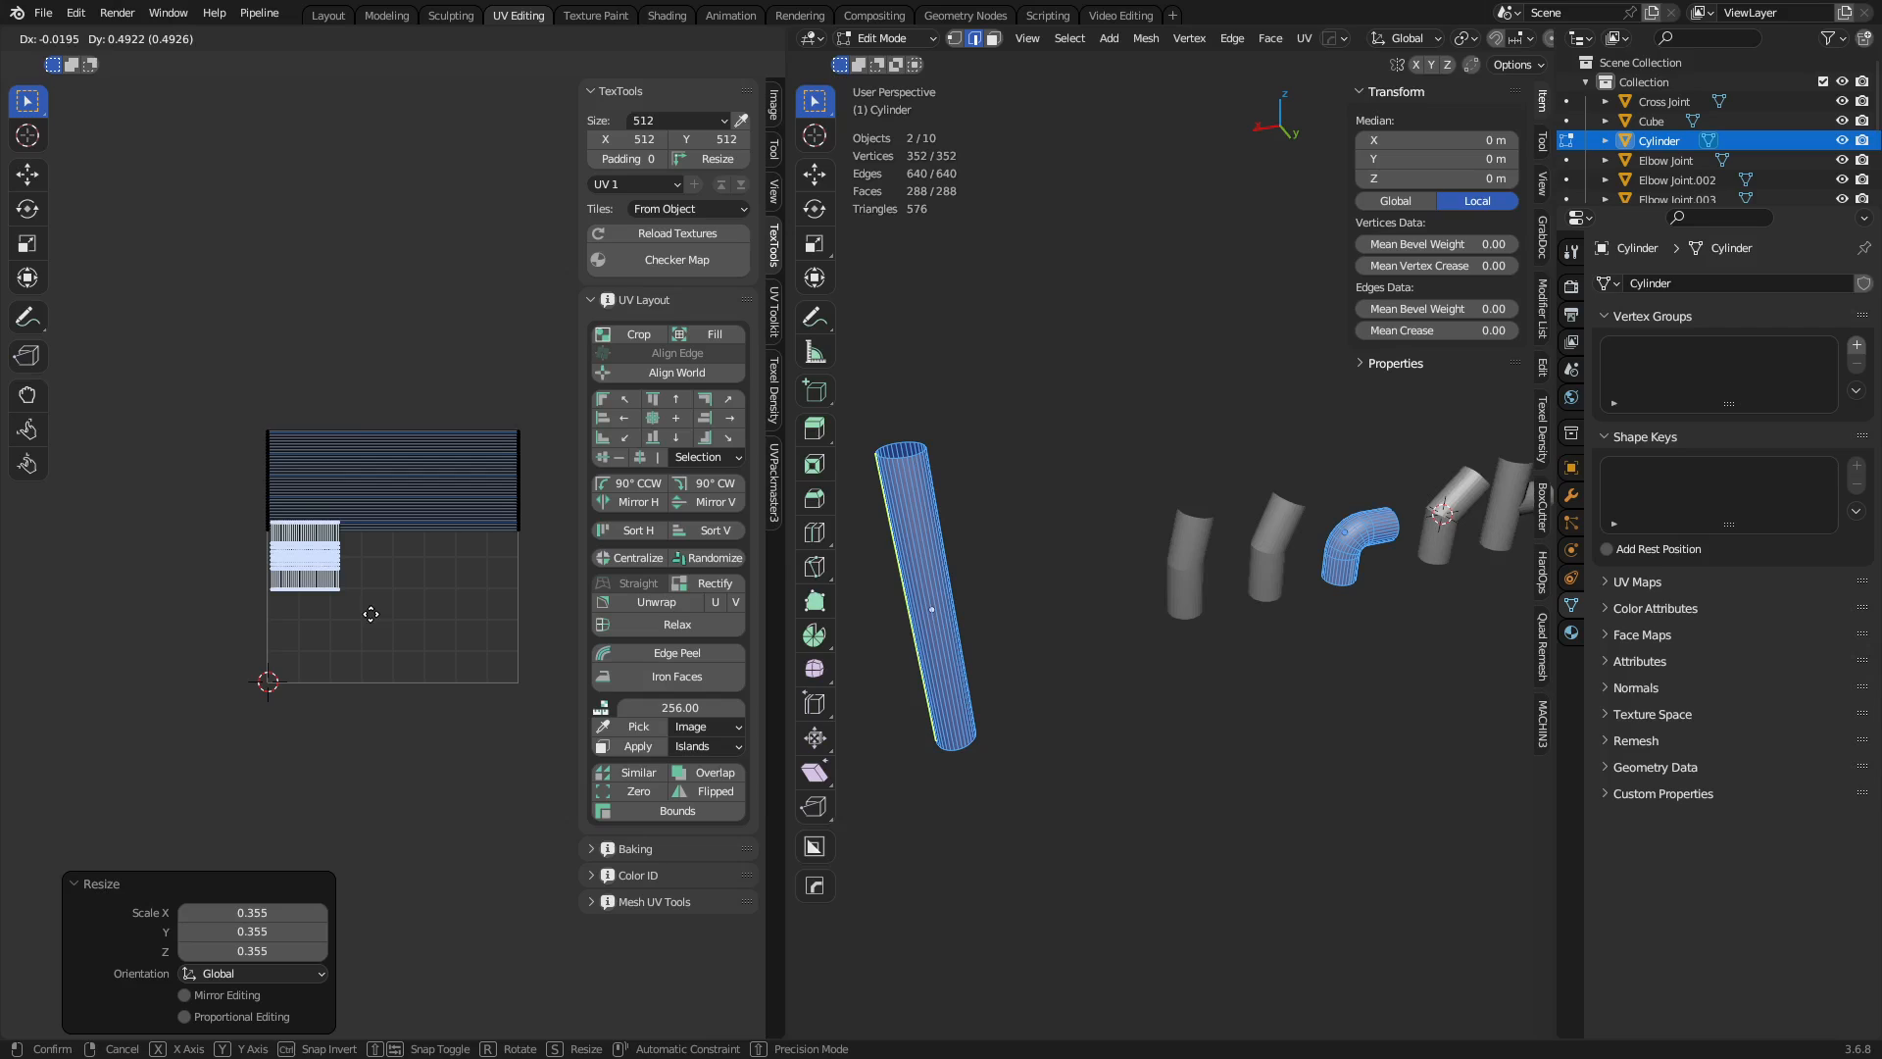
{"action": "left_click", "coordinate": [369, 635]}
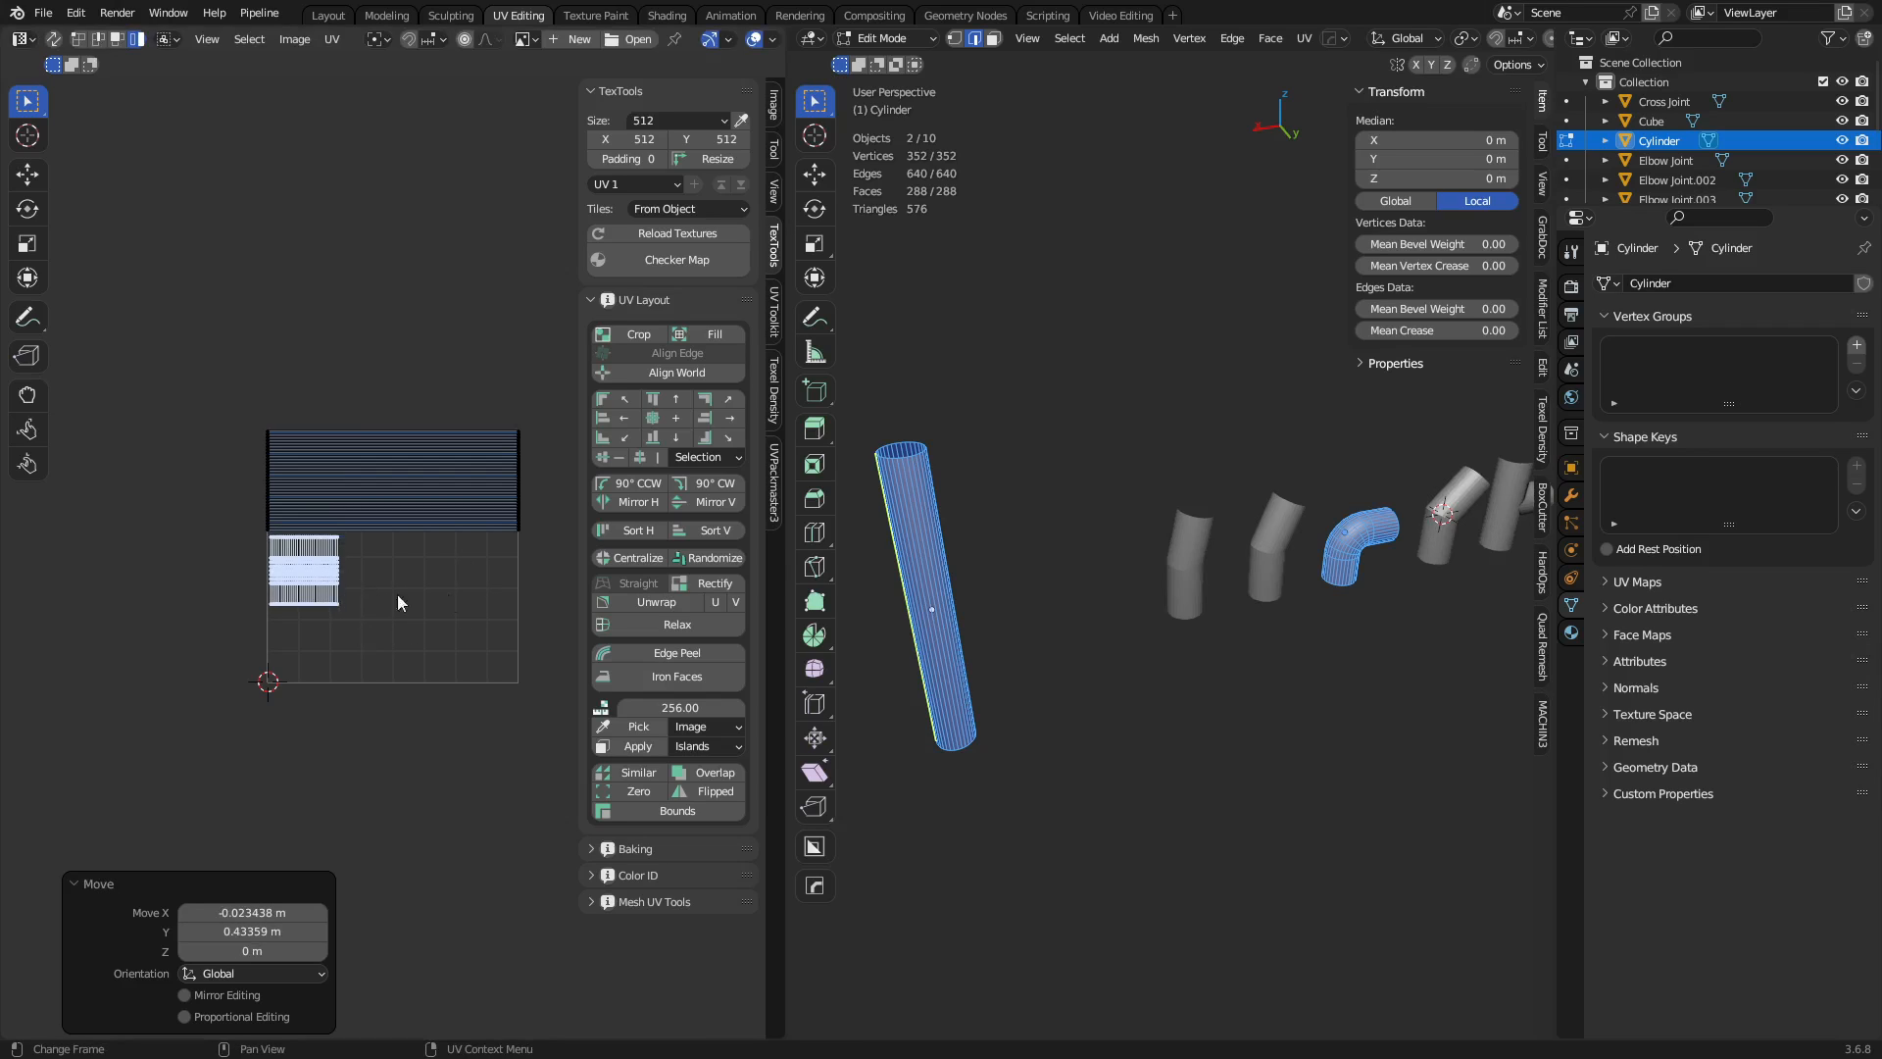
Shrink the elbow's UV island slightly more, nudge it clear of the cylinder's island and return to Object Mode.
{"action": "left_click", "coordinate": [395, 479]}
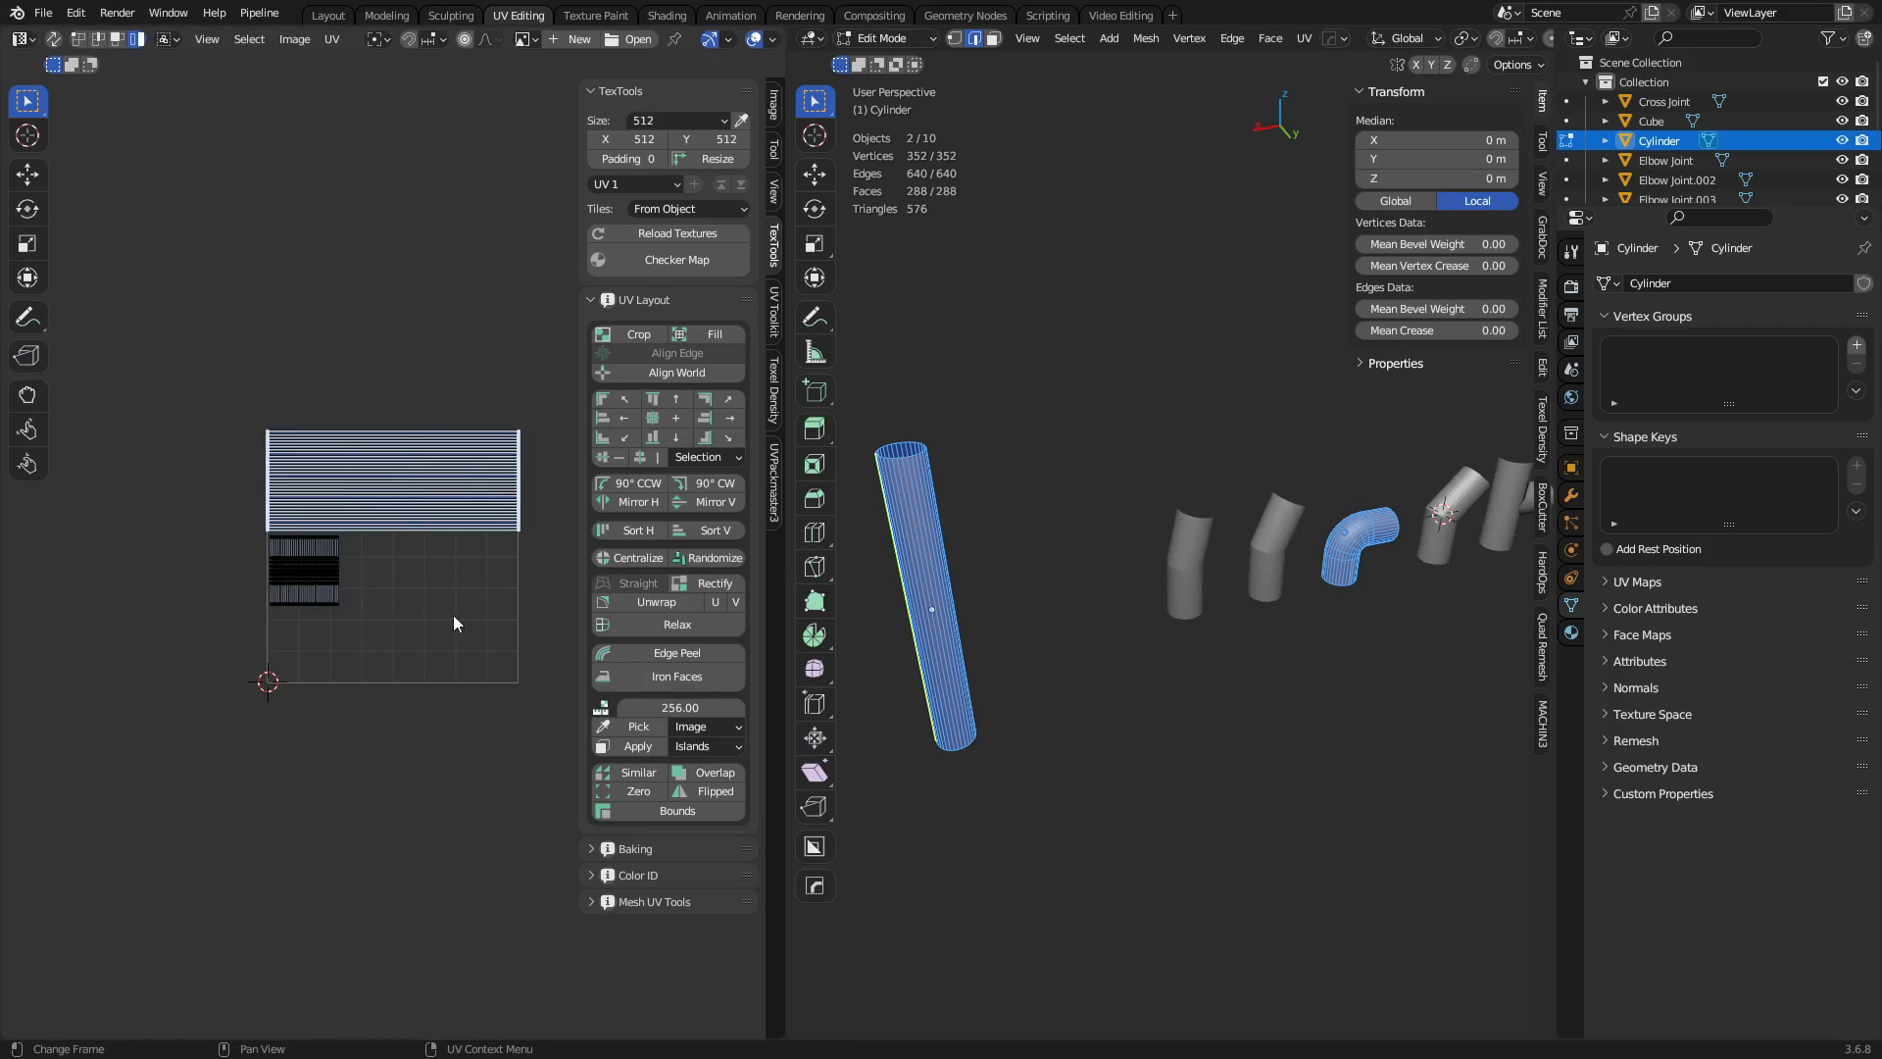
{"action": "left_click", "coordinate": [310, 572]}
{"action": "key", "text": "s"}
{"action": "key", "text": "g"}
{"action": "left_click", "coordinate": [443, 676]}
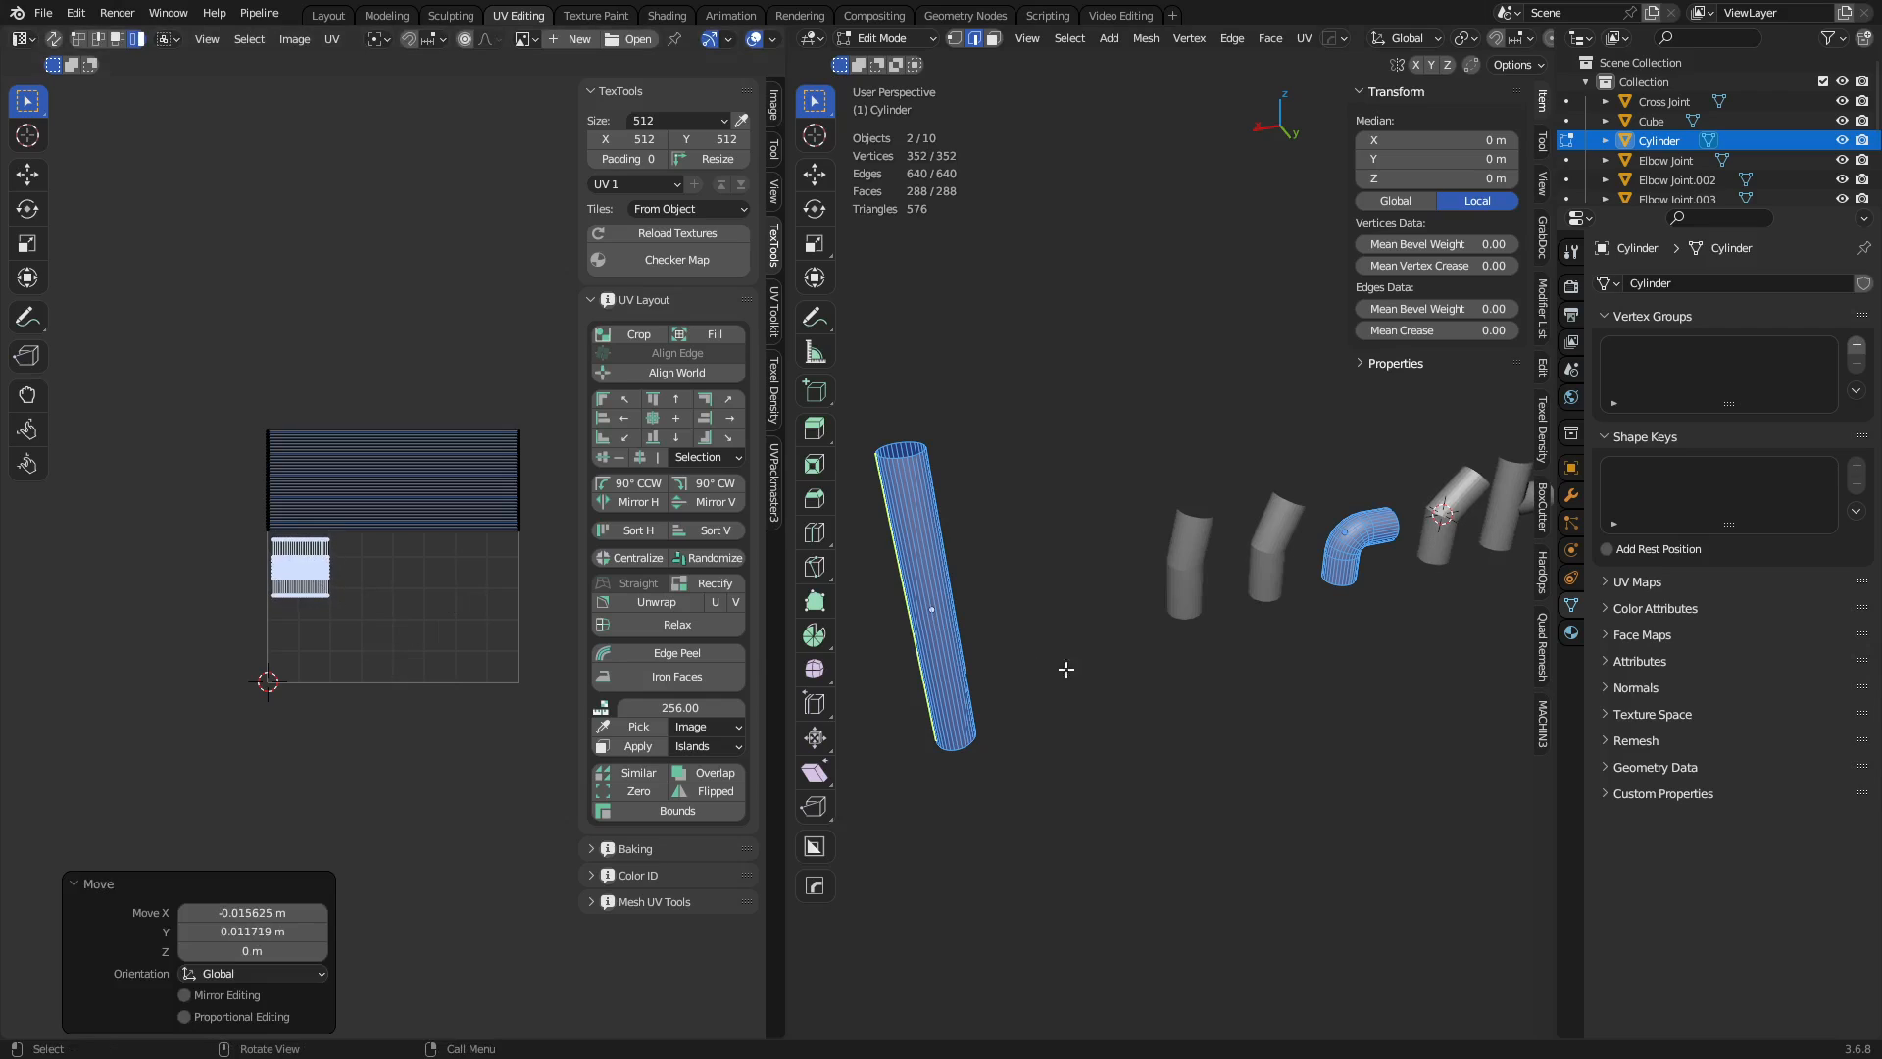
{"action": "key", "text": "ctrl+Tab"}
{"action": "left_click", "coordinate": [998, 676]}
{"action": "middle_click_drag", "start_coordinate": [1053, 681], "coordinate": [1329, 515]}
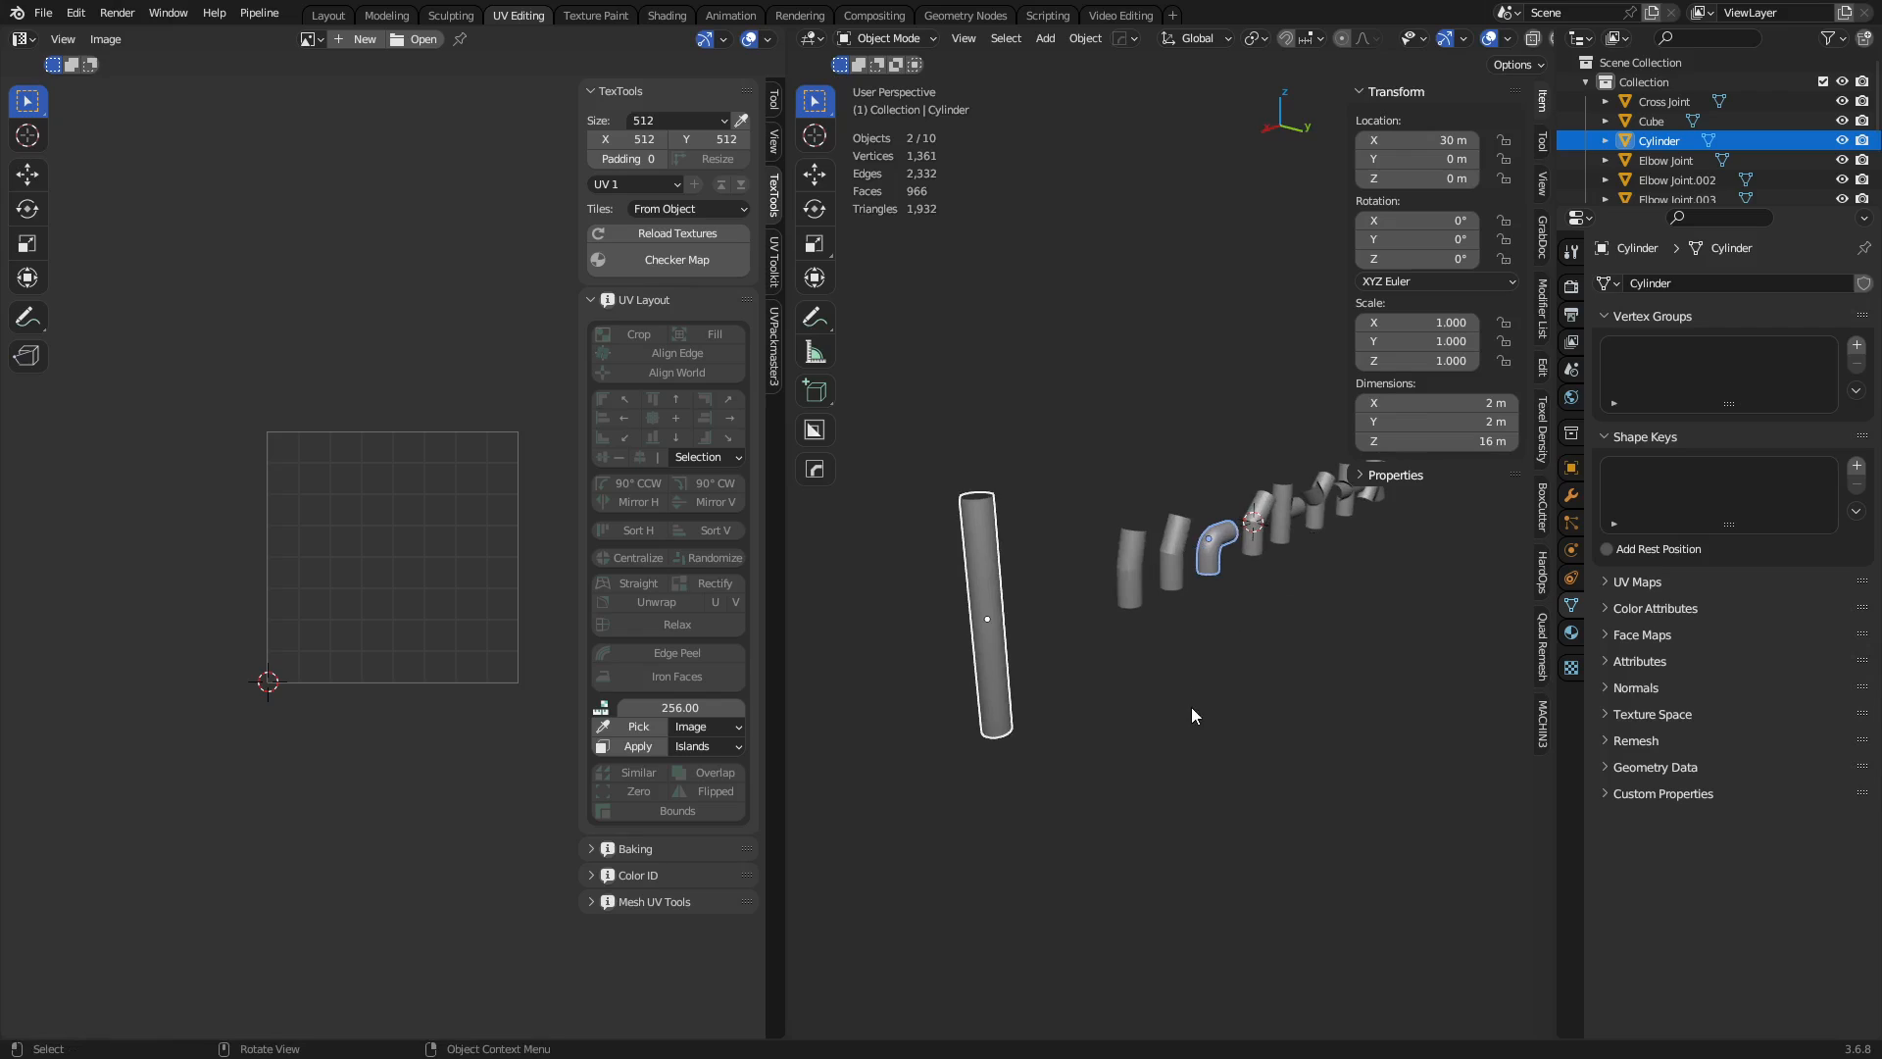
{"action": "middle_click_drag", "start_coordinate": [1191, 708], "coordinate": [1243, 643]}
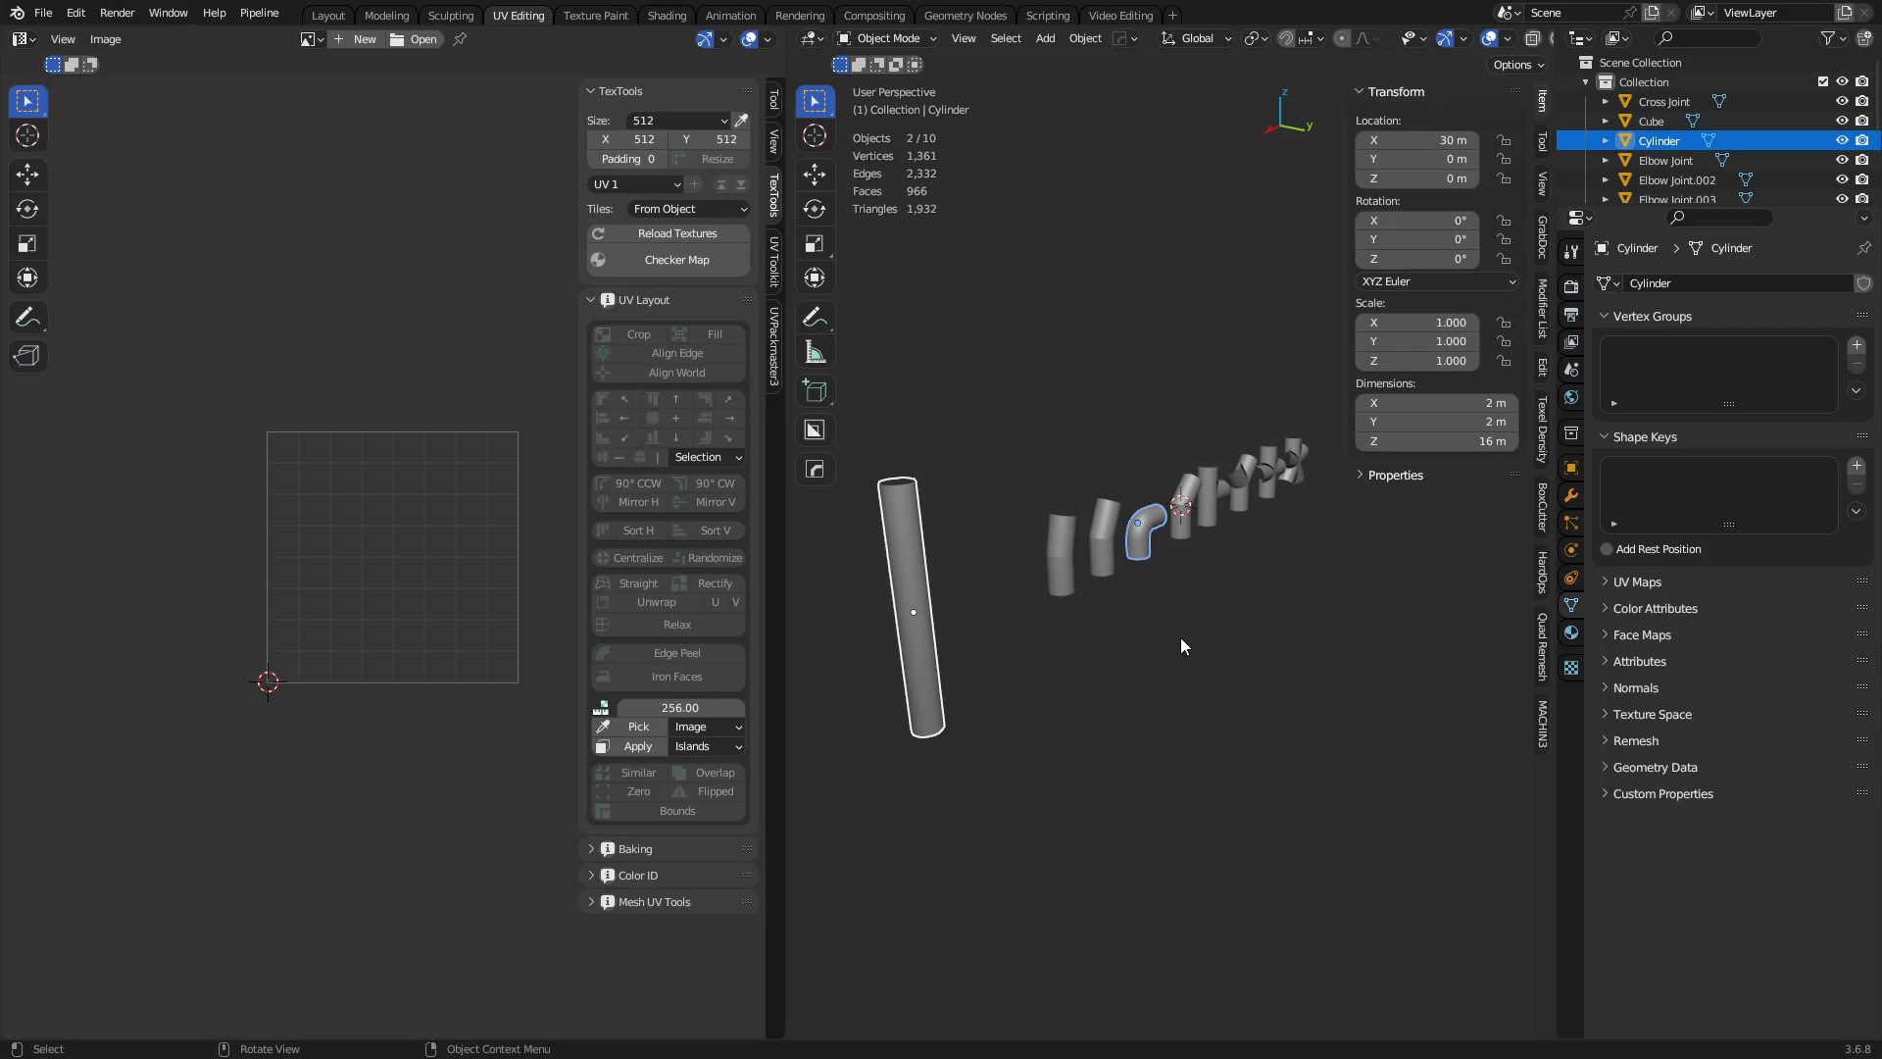
{"action": "key", "text": "shift+h"}
{"action": "key", "text": "alt+h"}
{"action": "left_click", "coordinate": [882, 637]}
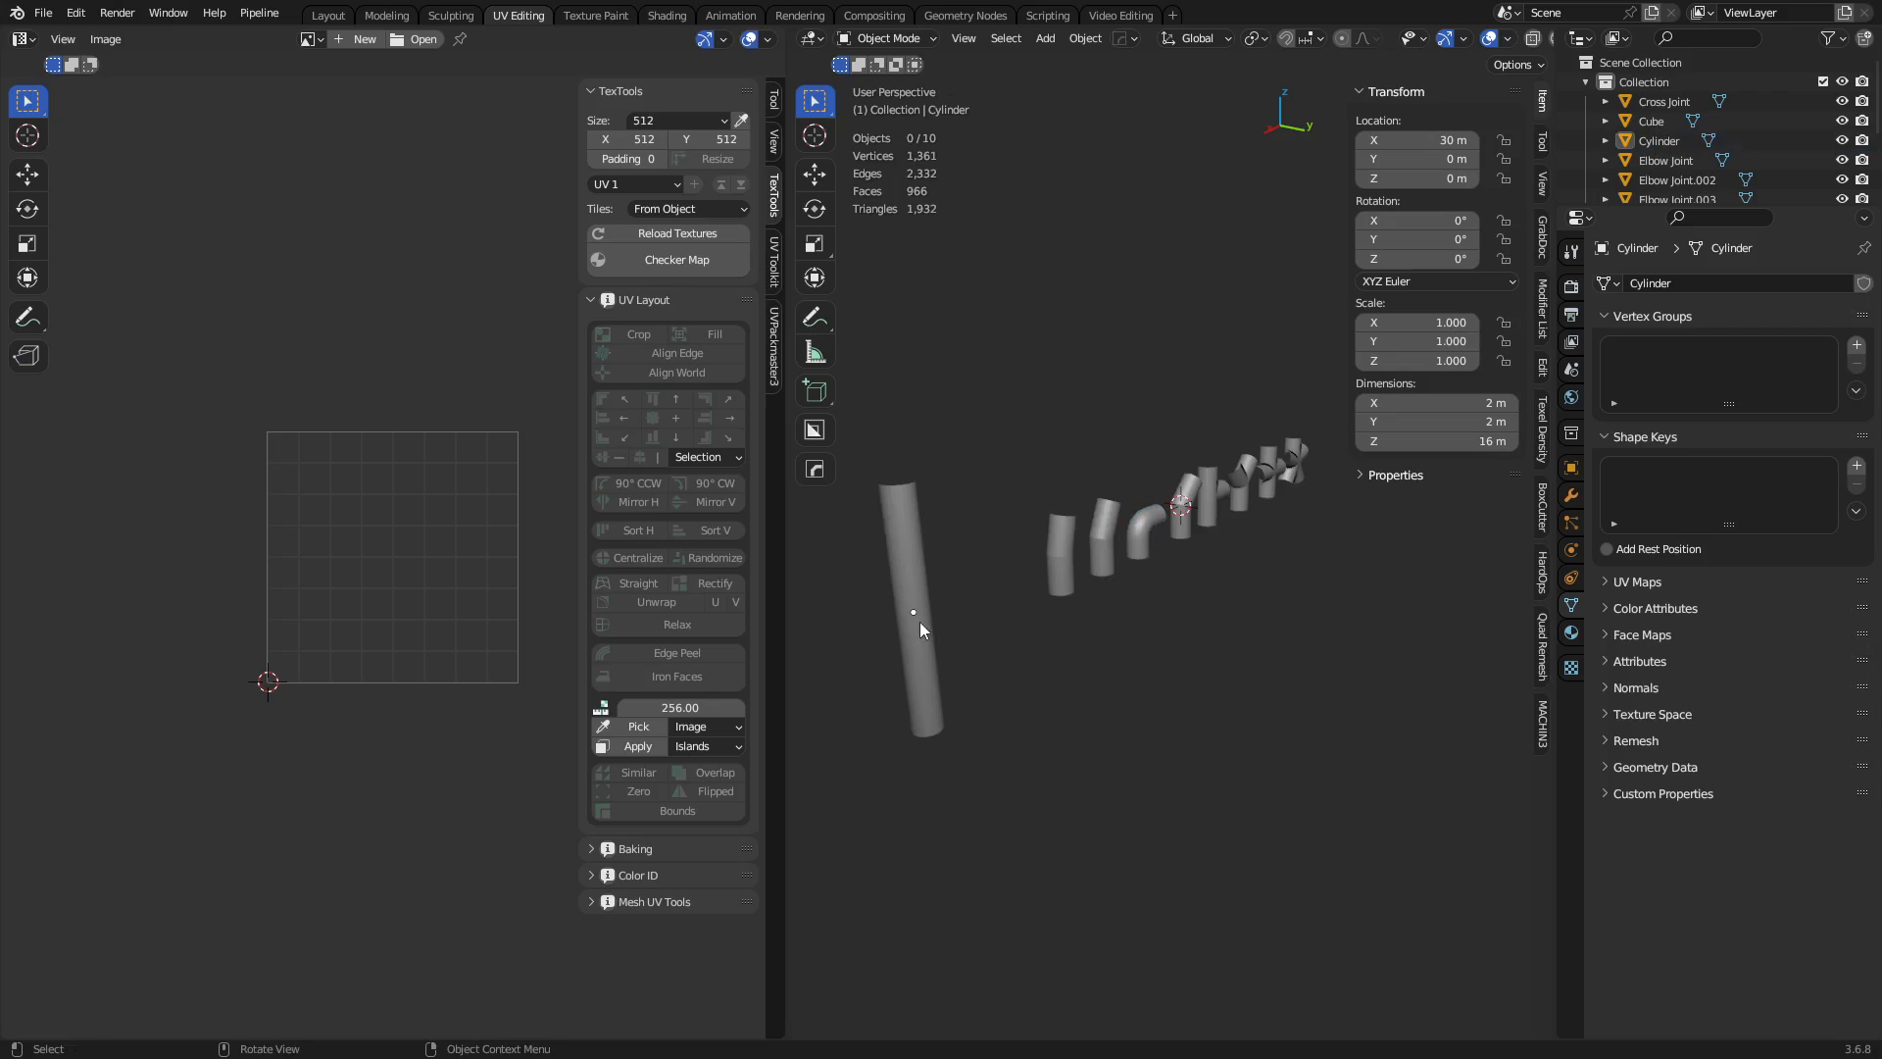
Add an Array modifier to the open cylinder.
{"action": "left_click", "coordinate": [920, 622]}
{"action": "middle_click_drag", "start_coordinate": [973, 623], "coordinate": [1123, 629], "text": "shift"}
{"action": "left_click", "coordinate": [1574, 494]}
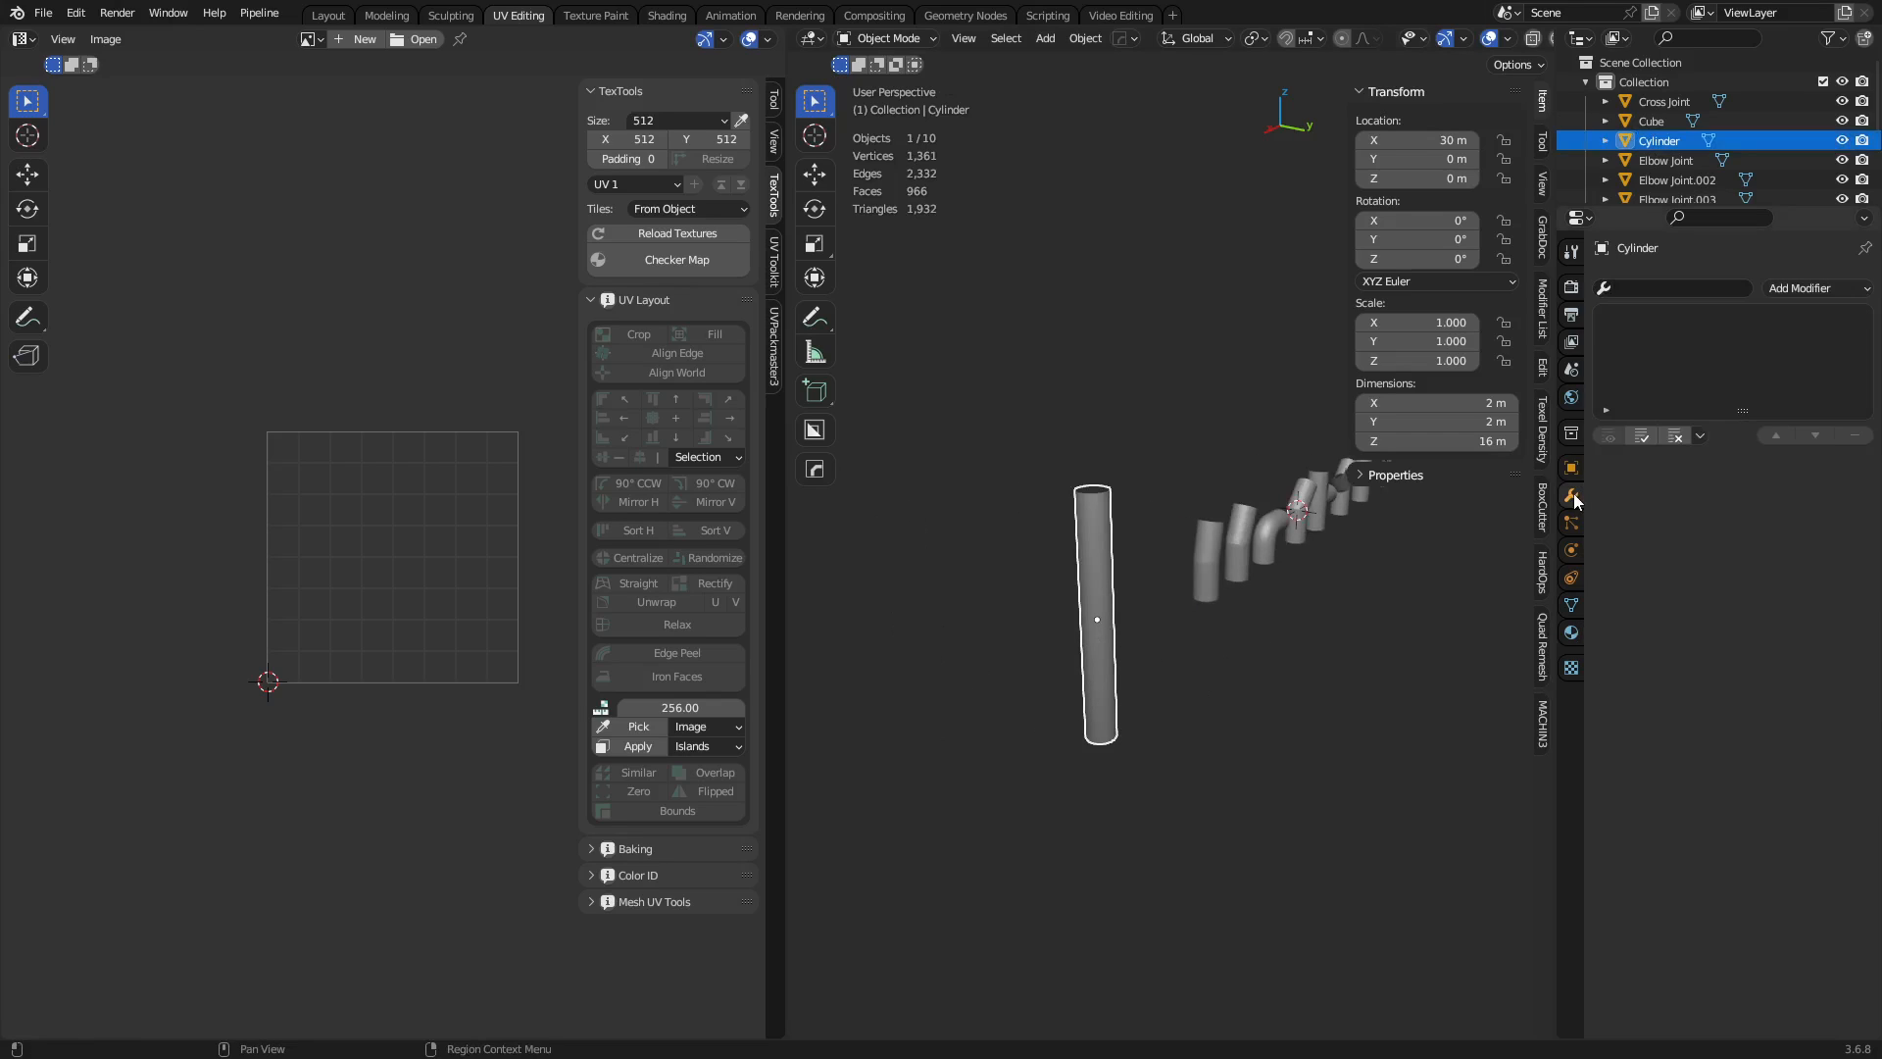
{"action": "left_click", "coordinate": [1826, 291]}
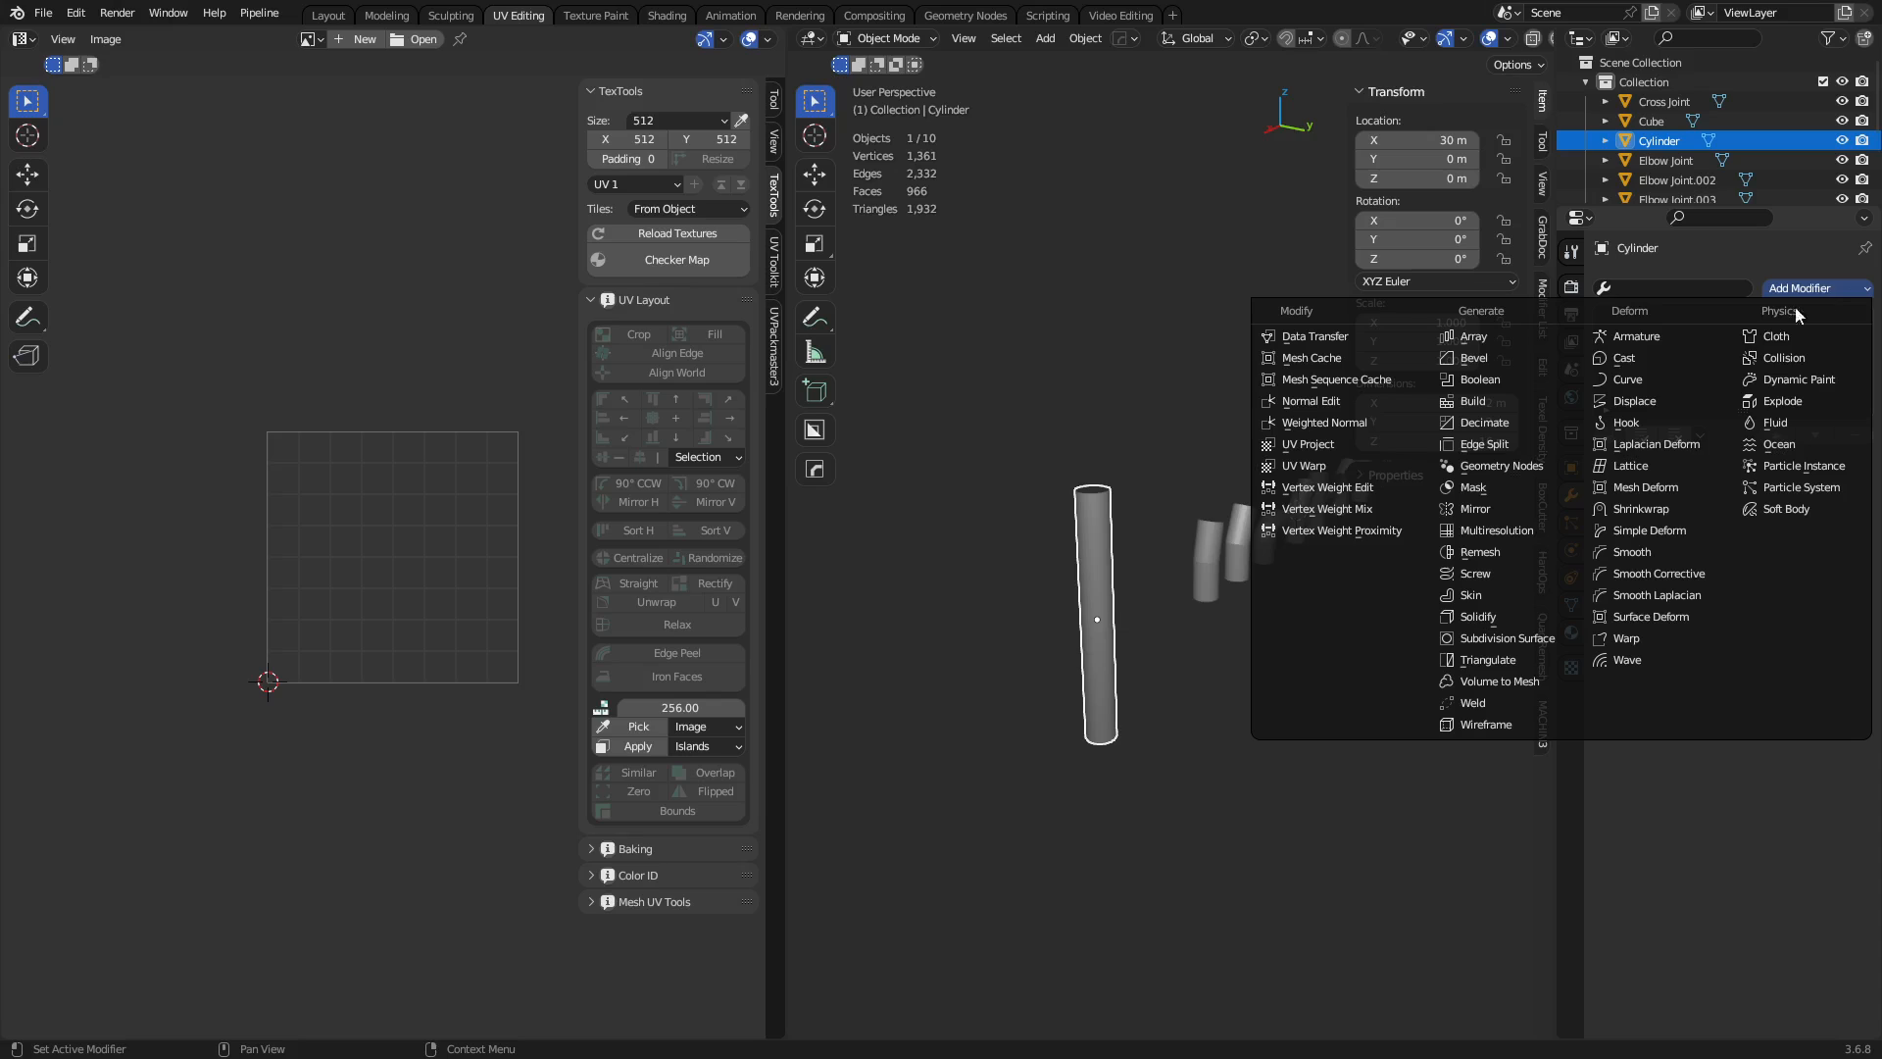
{"action": "left_click", "coordinate": [1500, 339]}
Set the array's relative offset to 0 on X and 1 on Z, with Merge enabled and a count of 3.
{"action": "left_click", "coordinate": [1813, 595]}
{"action": "key", "text": "BackSpace"}
{"action": "type", "text": "0"}
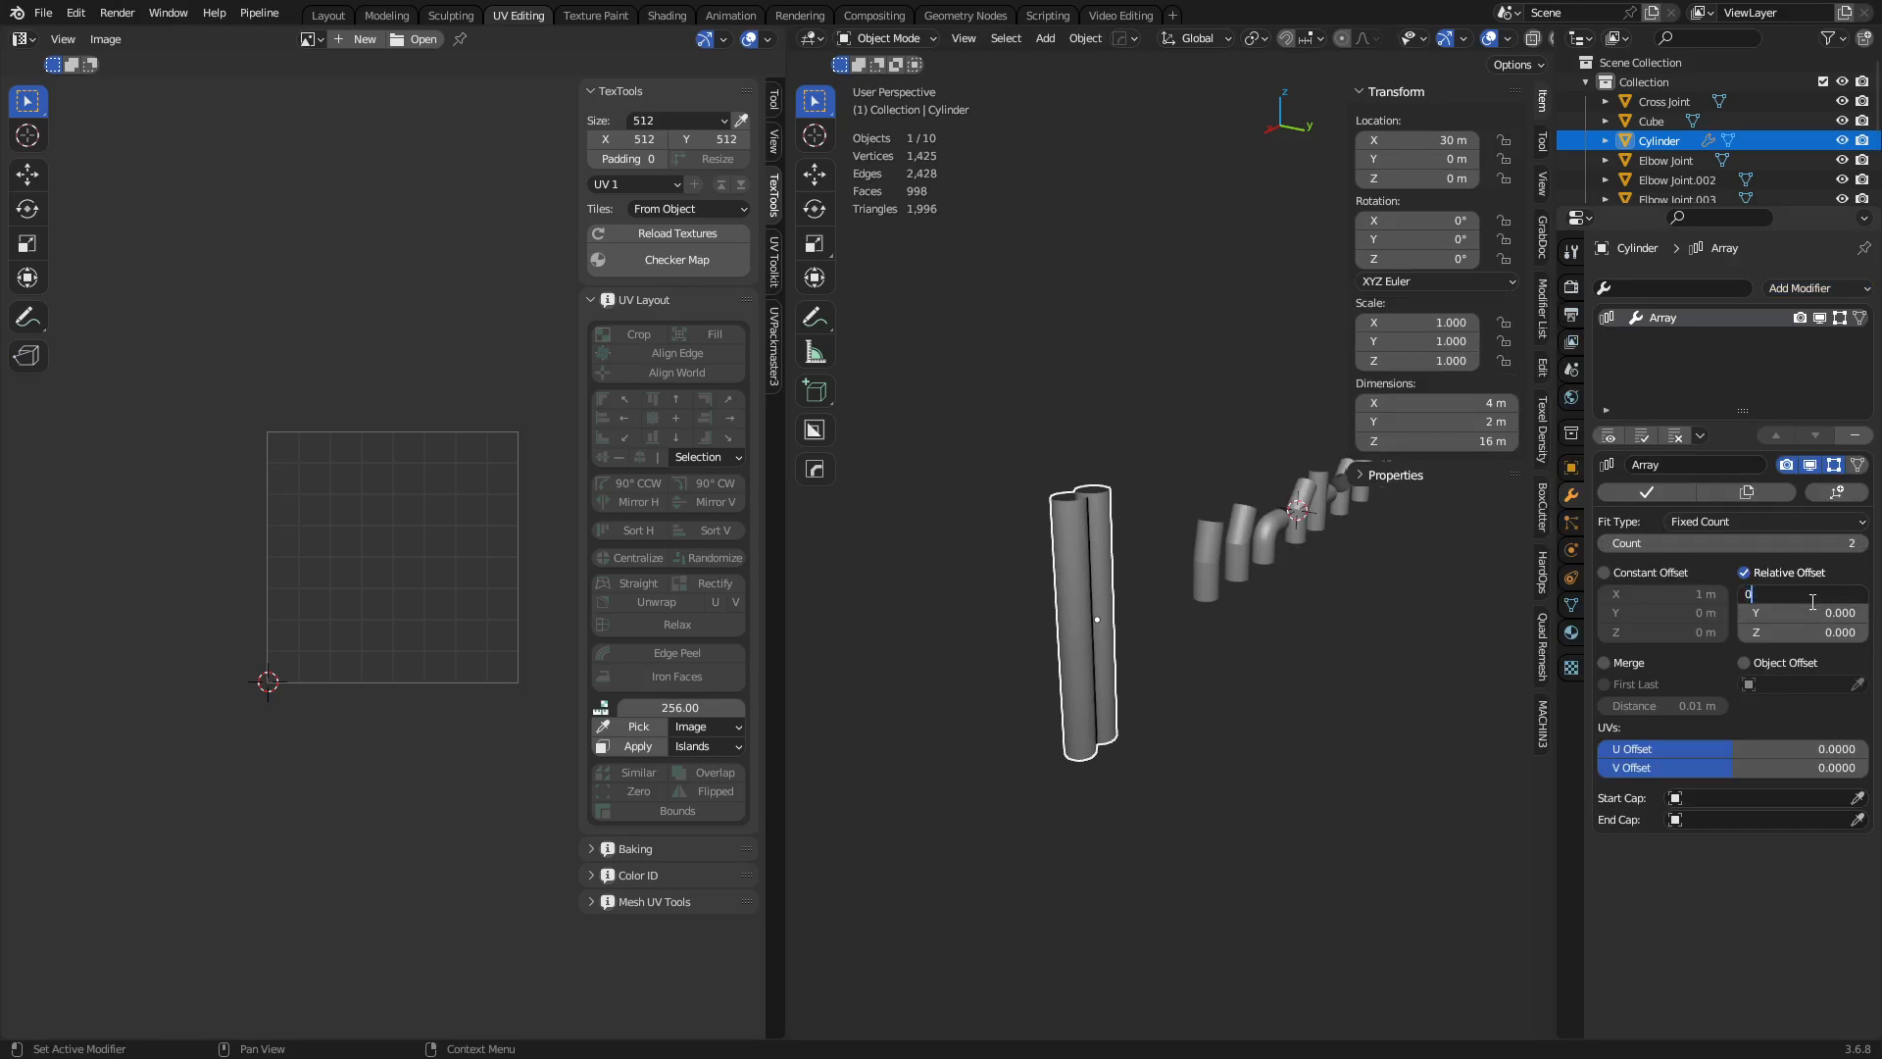
{"action": "key", "text": "Tab"}
{"action": "key", "text": "Tab"}
{"action": "type", "text": "1"}
{"action": "key", "text": "Return"}
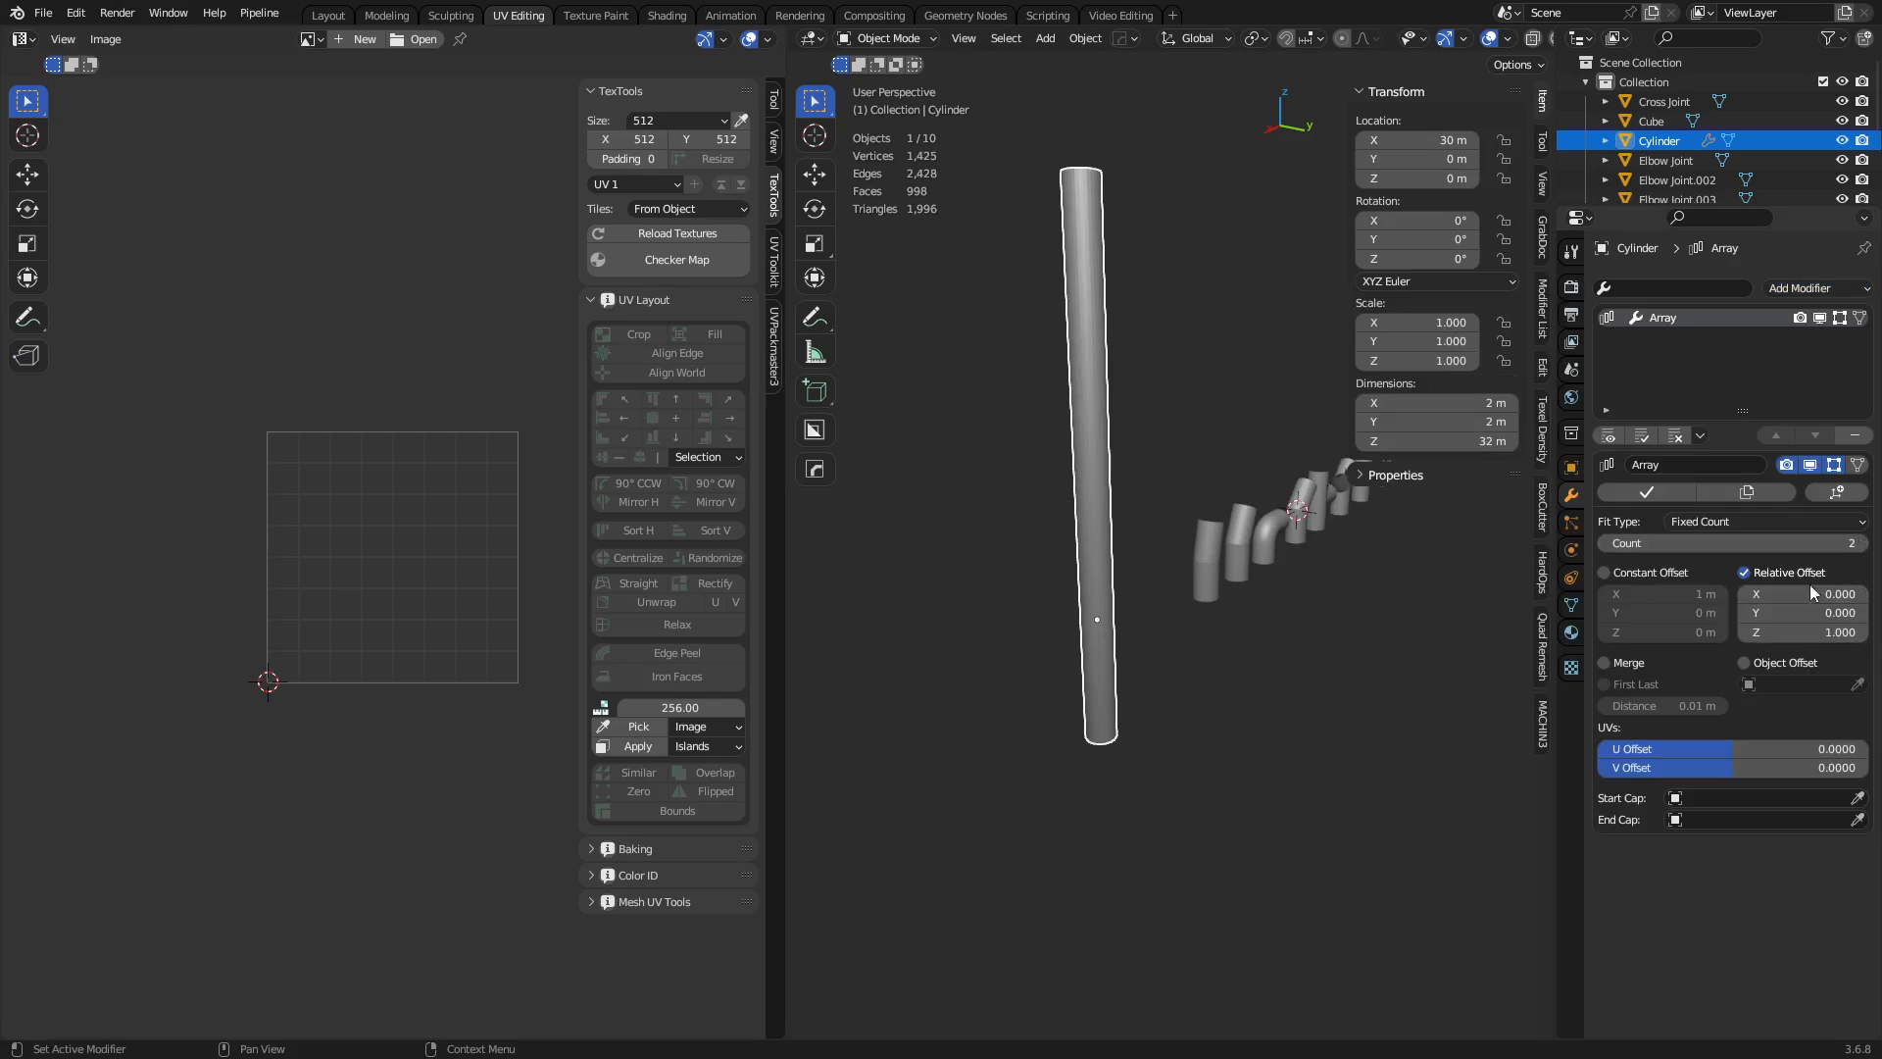
{"action": "left_click", "coordinate": [1610, 662]}
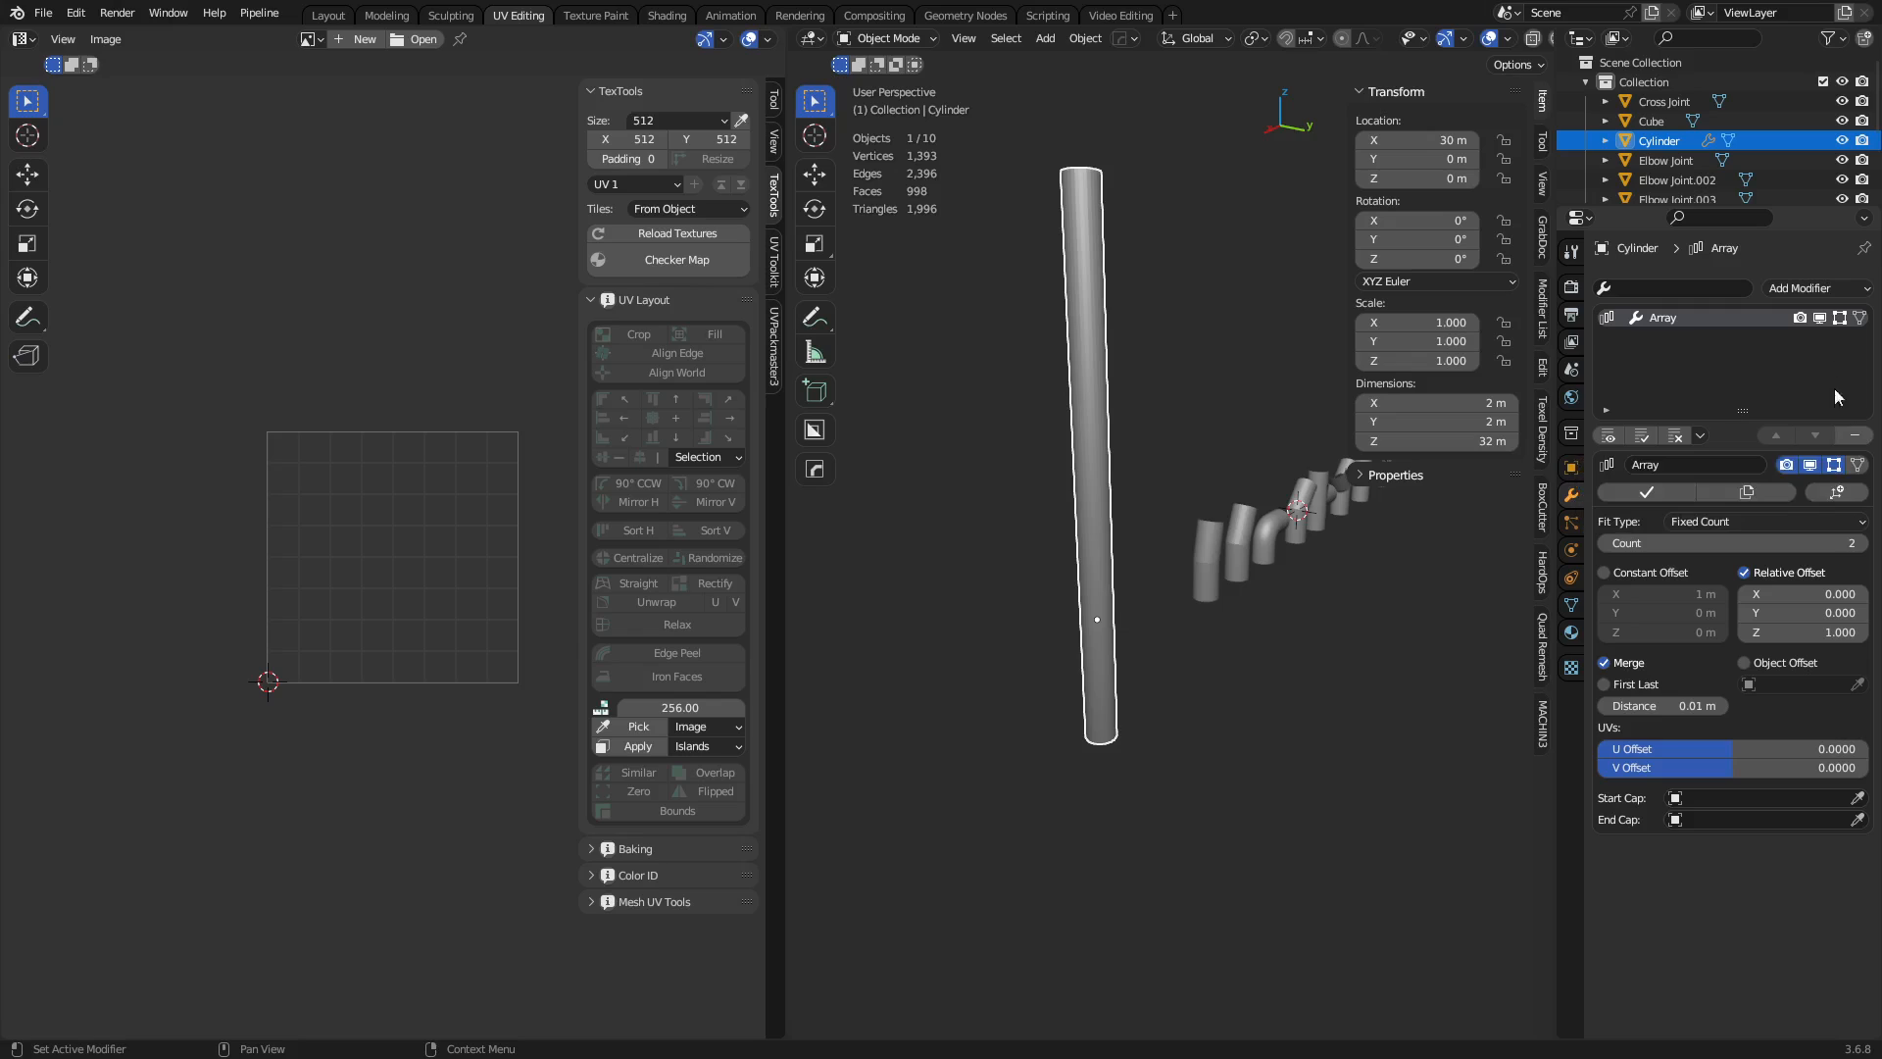
{"action": "left_click", "coordinate": [1863, 544]}
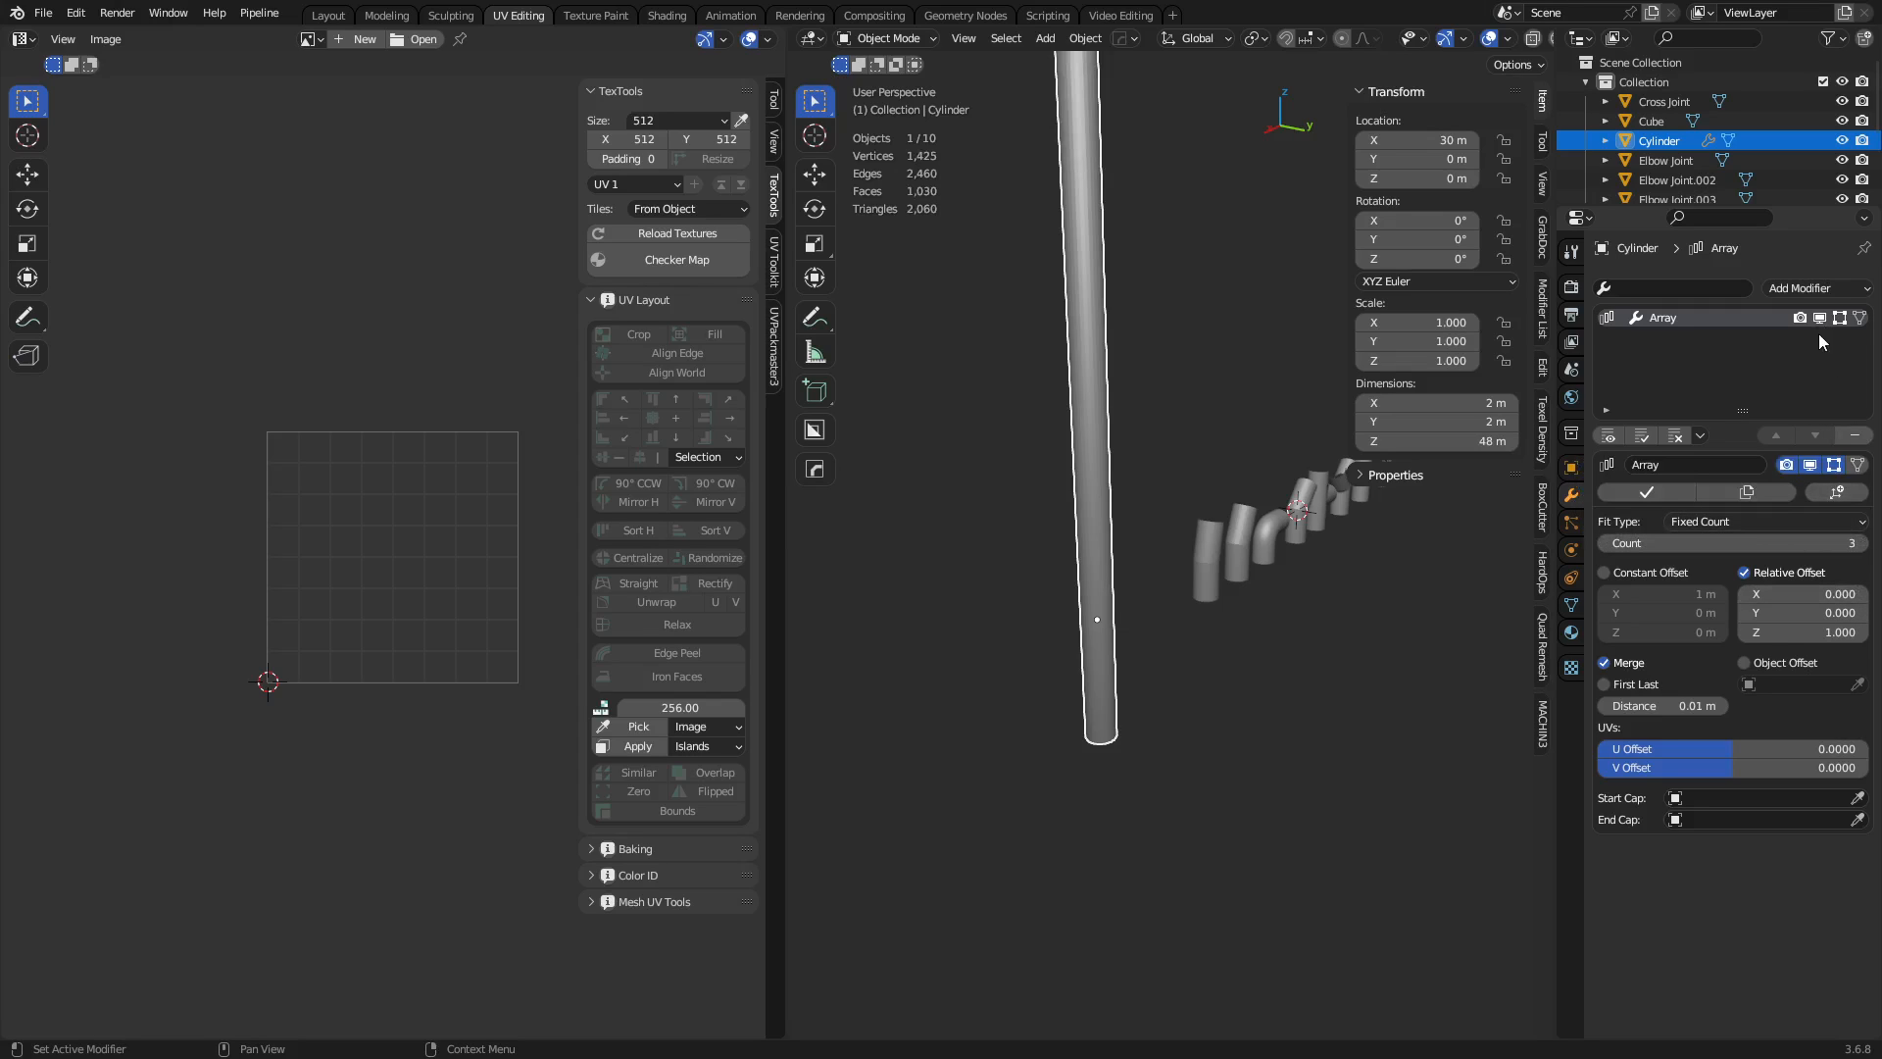
Give the cylinder a new material and assign a new image named Untitled as its Base Color image texture.
{"action": "left_click", "coordinate": [1569, 639]}
{"action": "left_click", "coordinate": [1689, 369]}
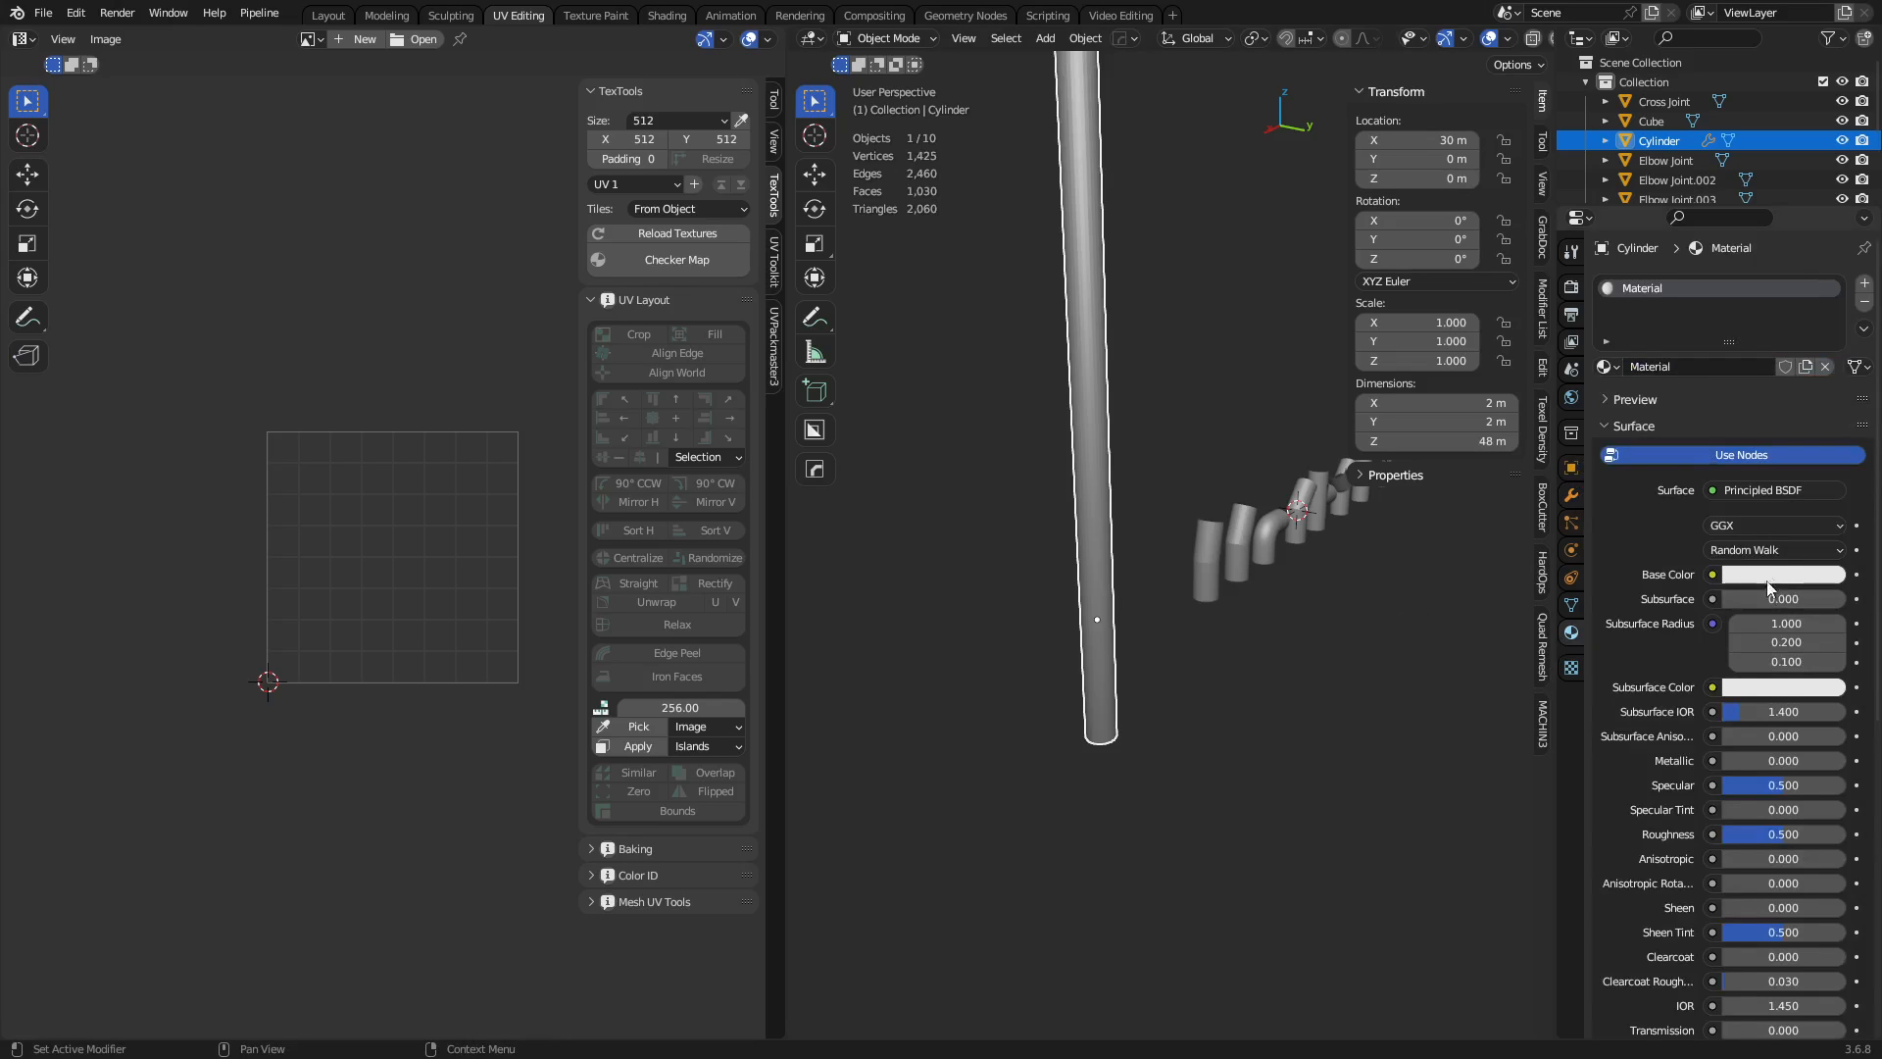
{"action": "left_click", "coordinate": [1713, 576]}
{"action": "left_click", "coordinate": [1296, 709]}
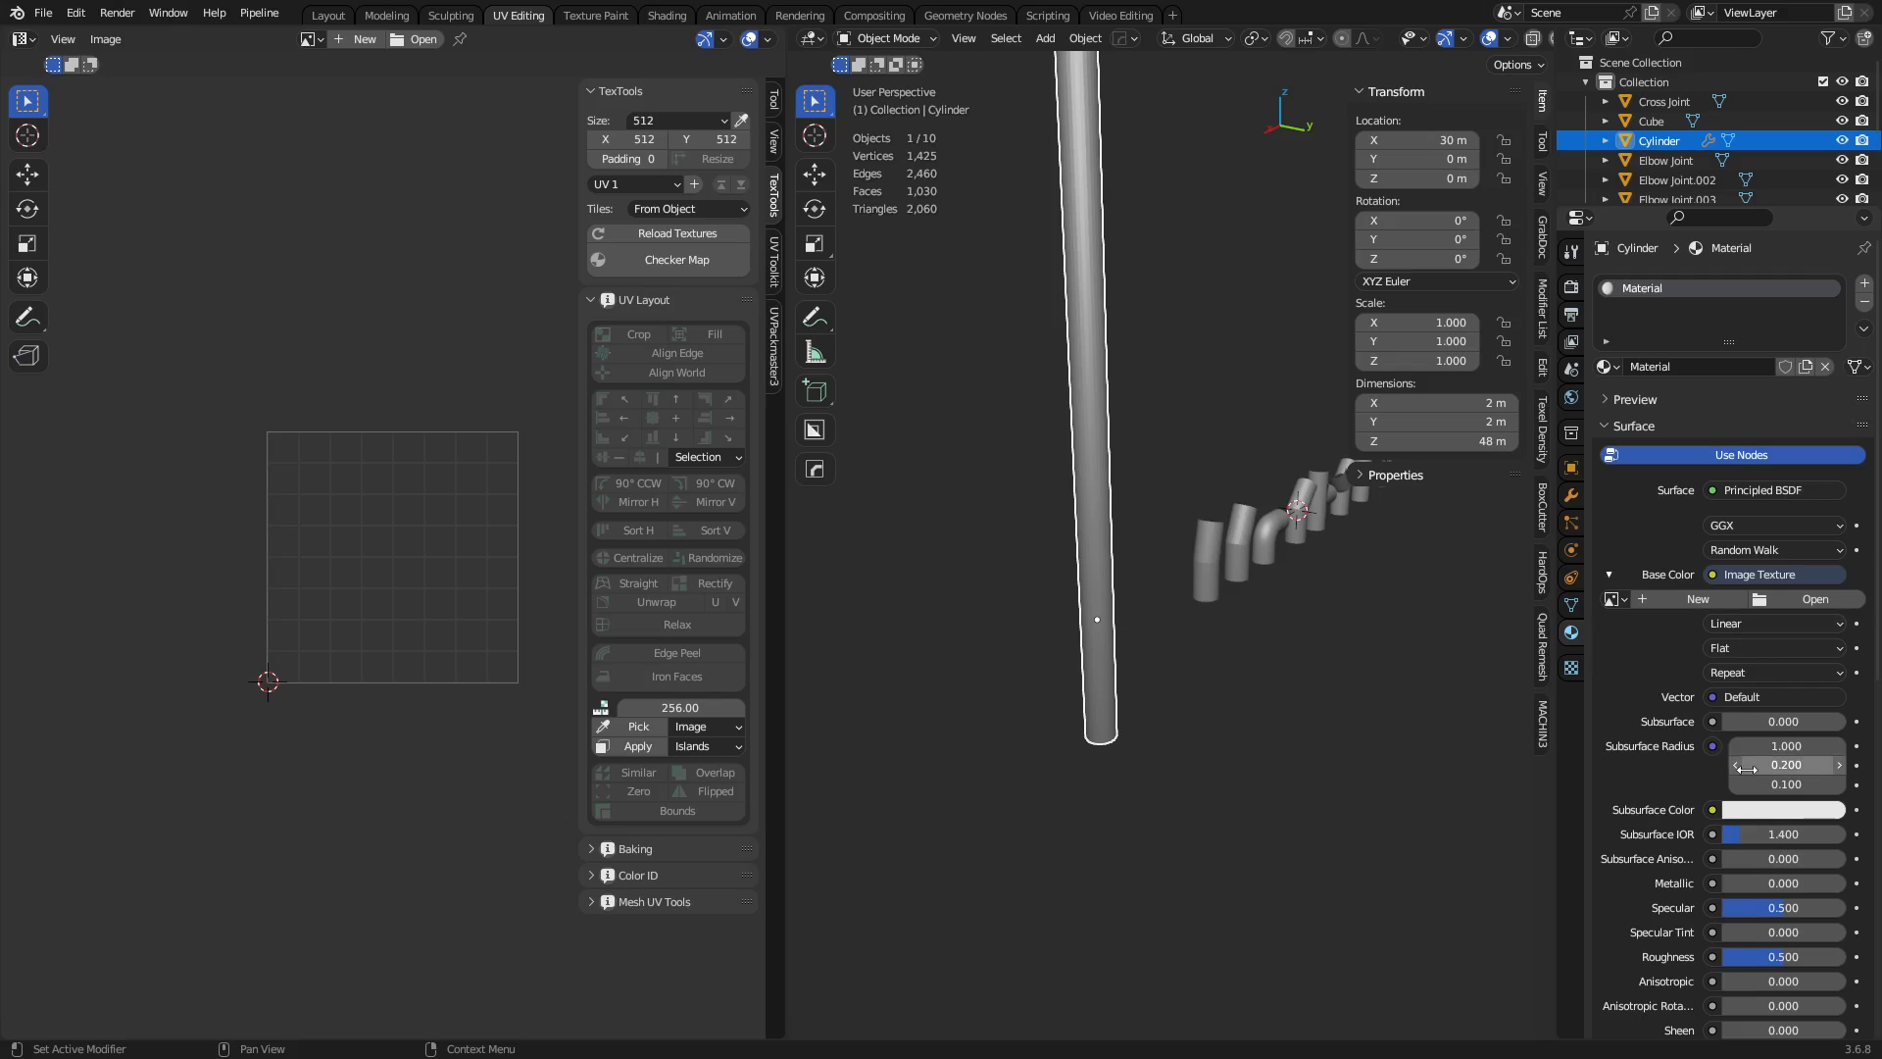
{"action": "left_click", "coordinate": [1693, 601]}
{"action": "left_click", "coordinate": [1691, 812]}
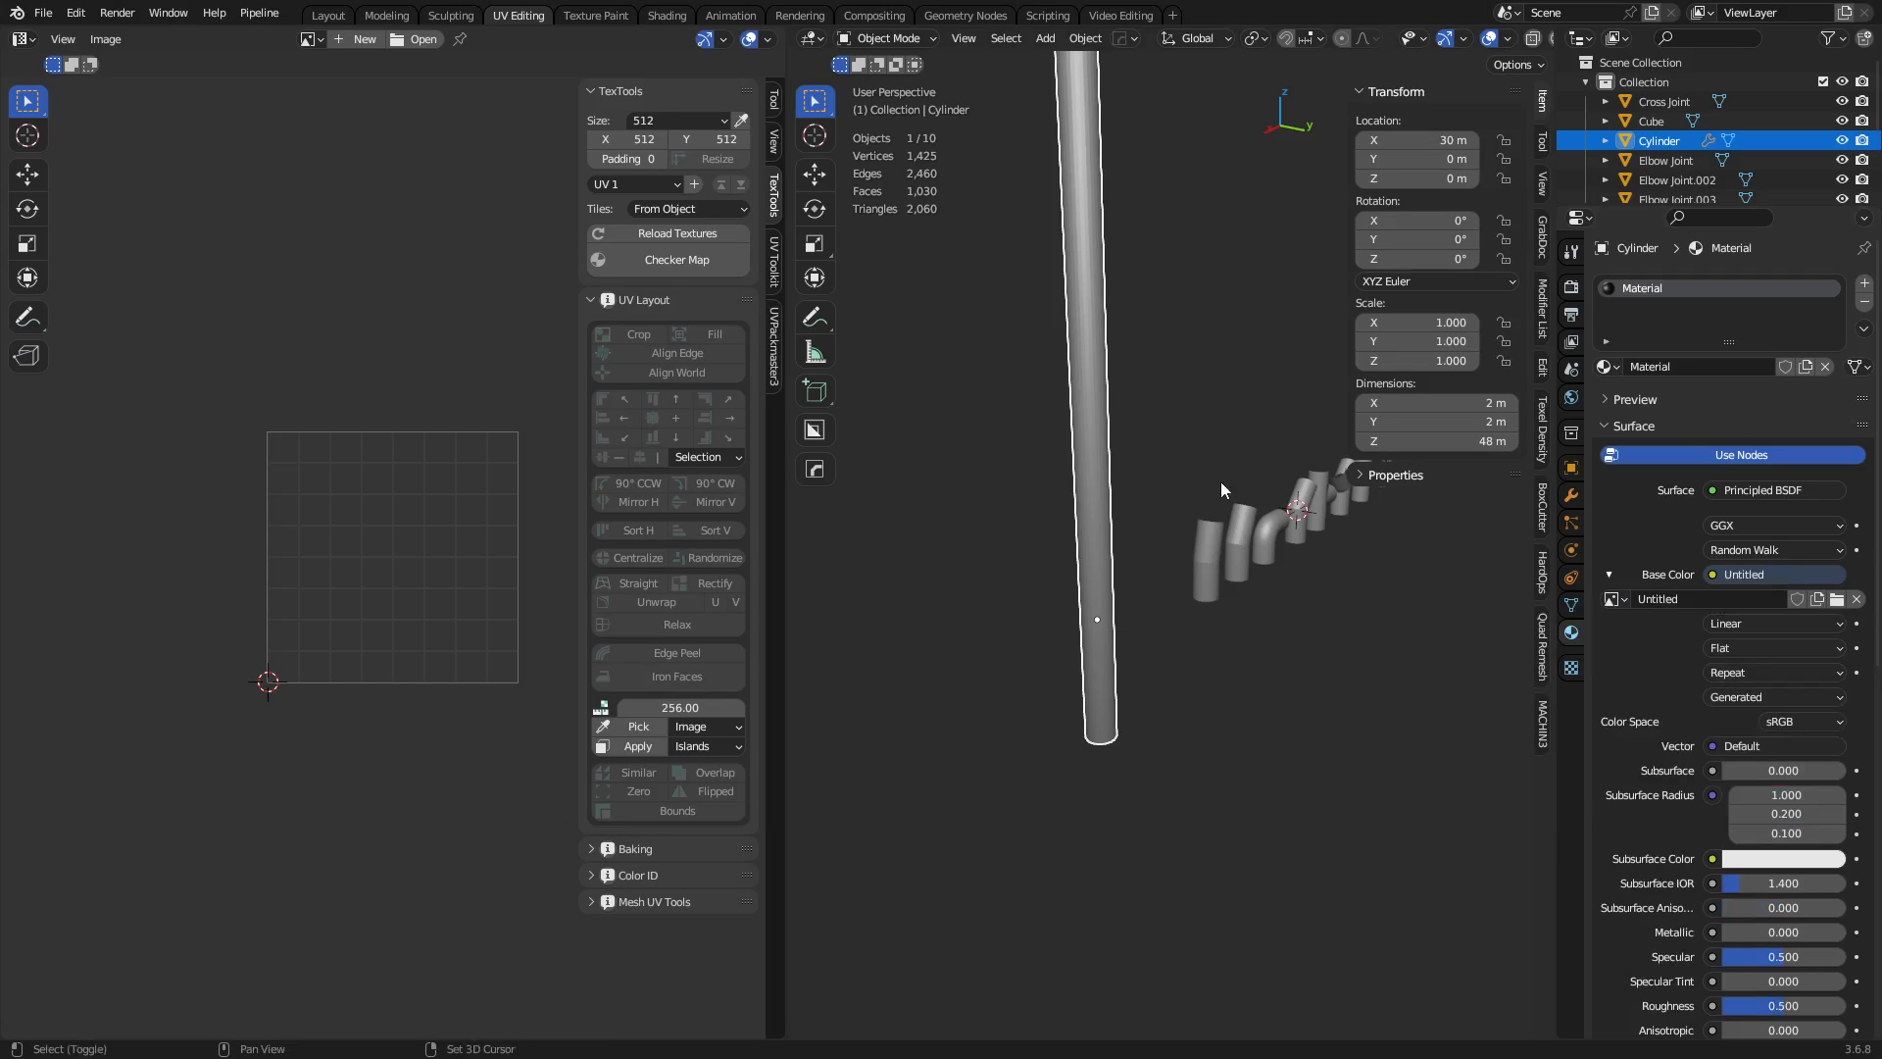
Enter Texture Paint mode on the arrayed cylinder and reduce the brush radius to 23 px.
{"action": "key", "text": "KP_Decimal"}
{"action": "key", "text": "ctrl+Tab"}
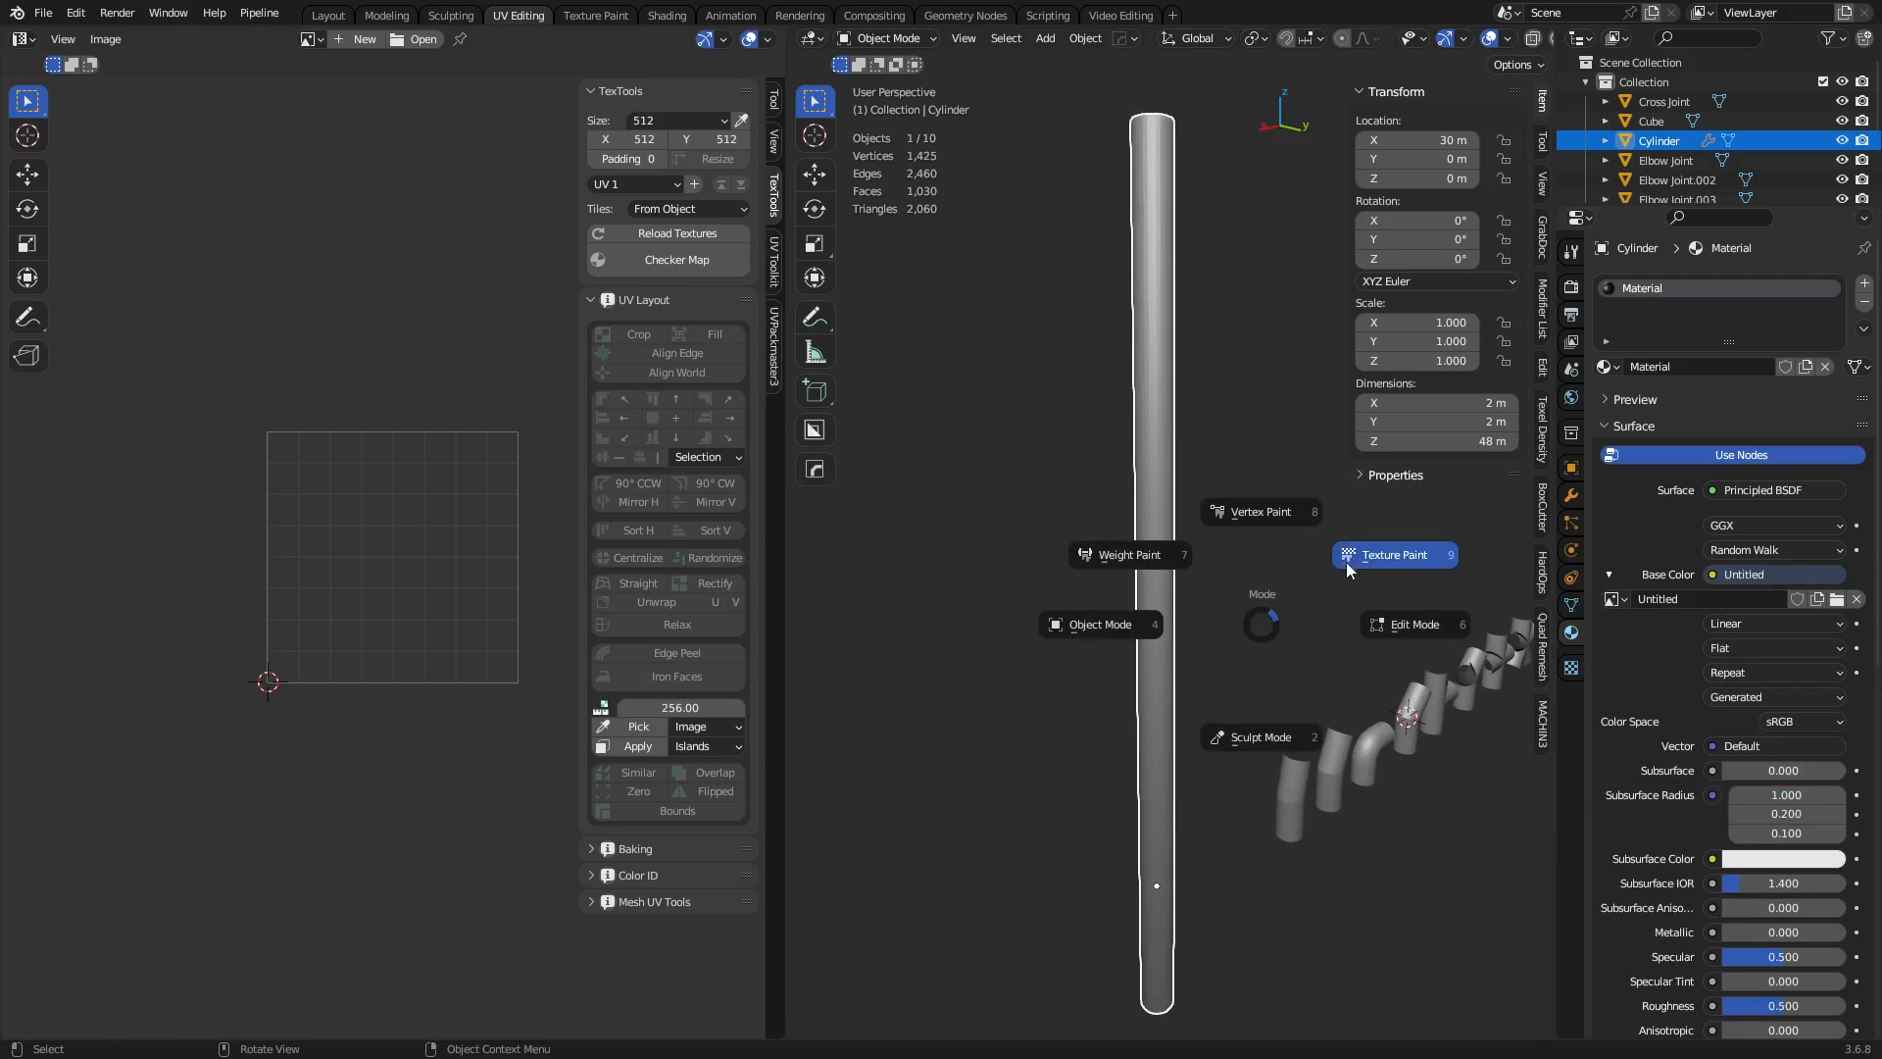
{"action": "left_click", "coordinate": [1345, 562]}
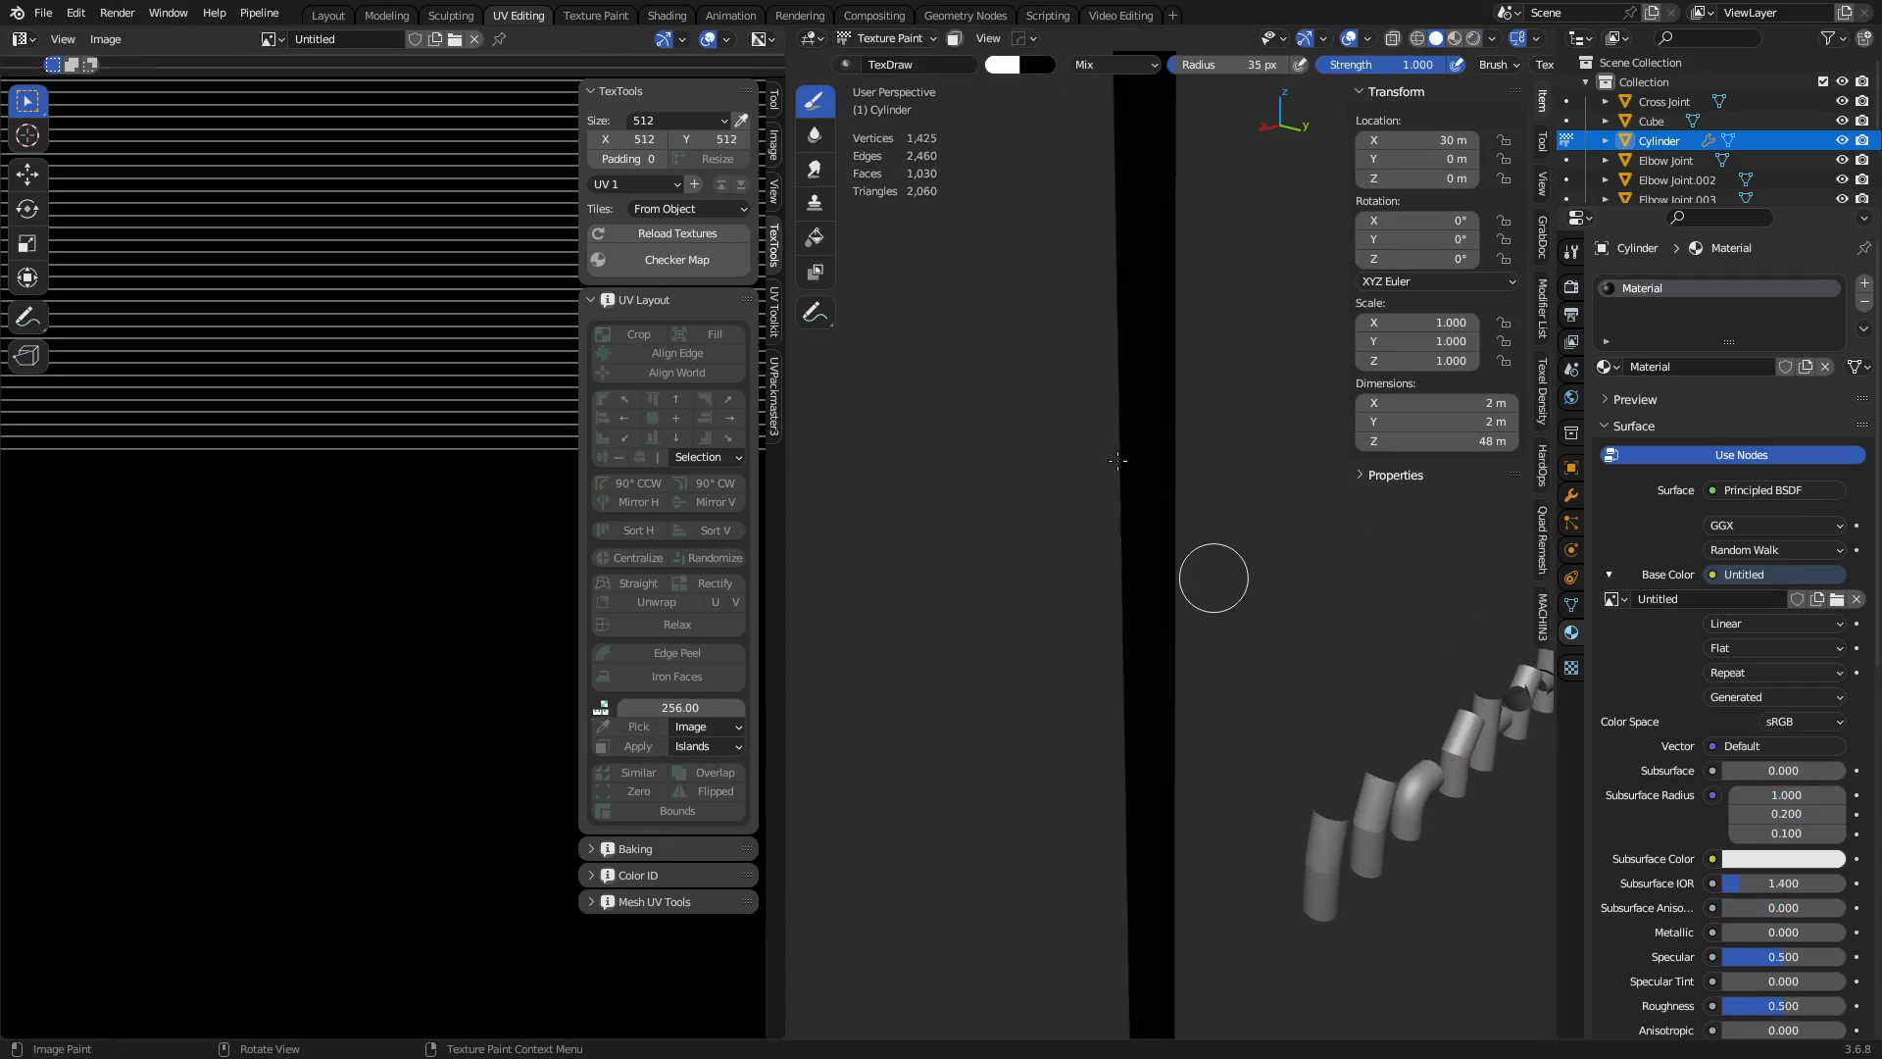
{"action": "key", "text": "f"}
{"action": "left_click", "coordinate": [1184, 513]}
Paint white strokes along several sides of the arrayed cylinder to cover most of the black texture.
{"action": "mouse_move", "coordinate": [1129, 505]}
{"action": "left_mouse_down"}
{"action": "mouse_move", "coordinate": [1134, 547]}
{"action": "mouse_move", "coordinate": [1142, 348]}
{"action": "mouse_move", "coordinate": [1134, 587]}
{"action": "left_mouse_up"}
{"action": "middle_click_drag", "start_coordinate": [1173, 547], "coordinate": [958, 559]}
{"action": "left_click_drag", "start_coordinate": [958, 559], "coordinate": [989, 799]}
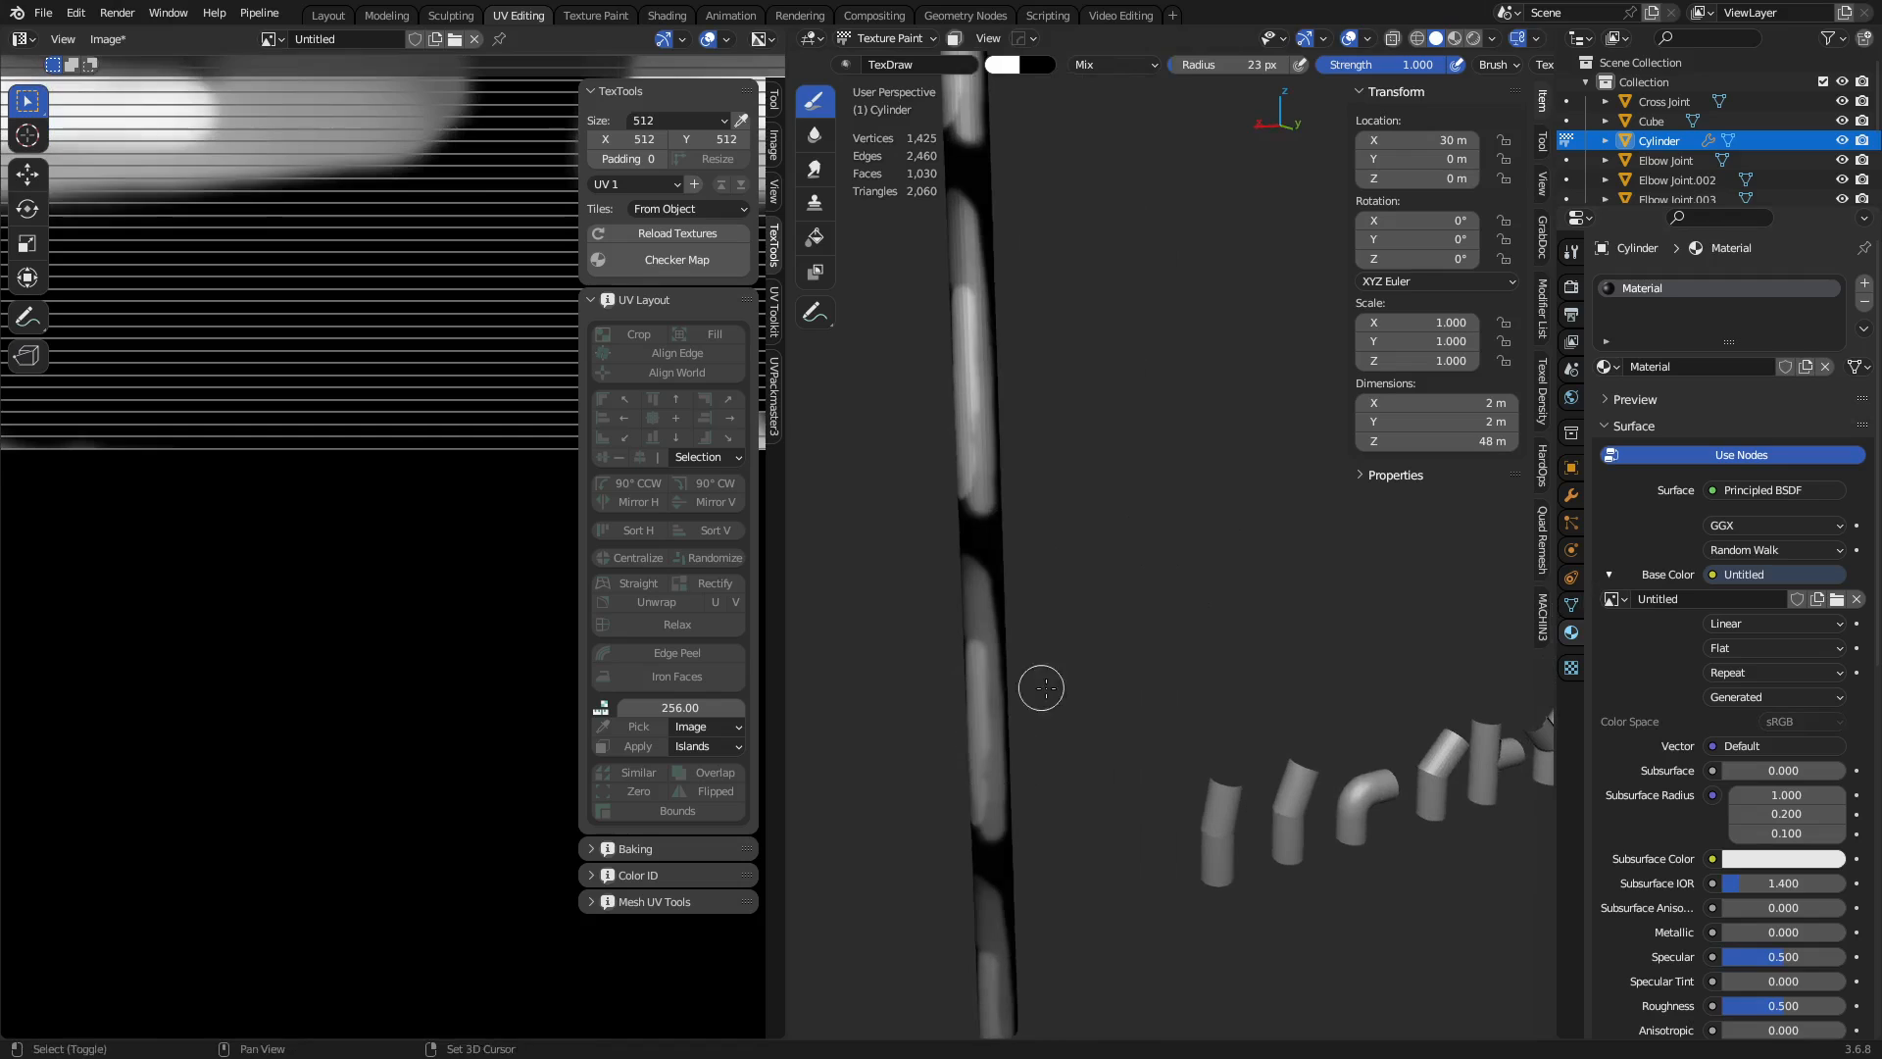
{"action": "middle_click_drag", "start_coordinate": [1042, 685], "coordinate": [1116, 688]}
{"action": "left_click_drag", "start_coordinate": [1033, 555], "coordinate": [1018, 655]}
{"action": "middle_click_drag", "start_coordinate": [1128, 545], "coordinate": [1174, 586], "text": "shift"}
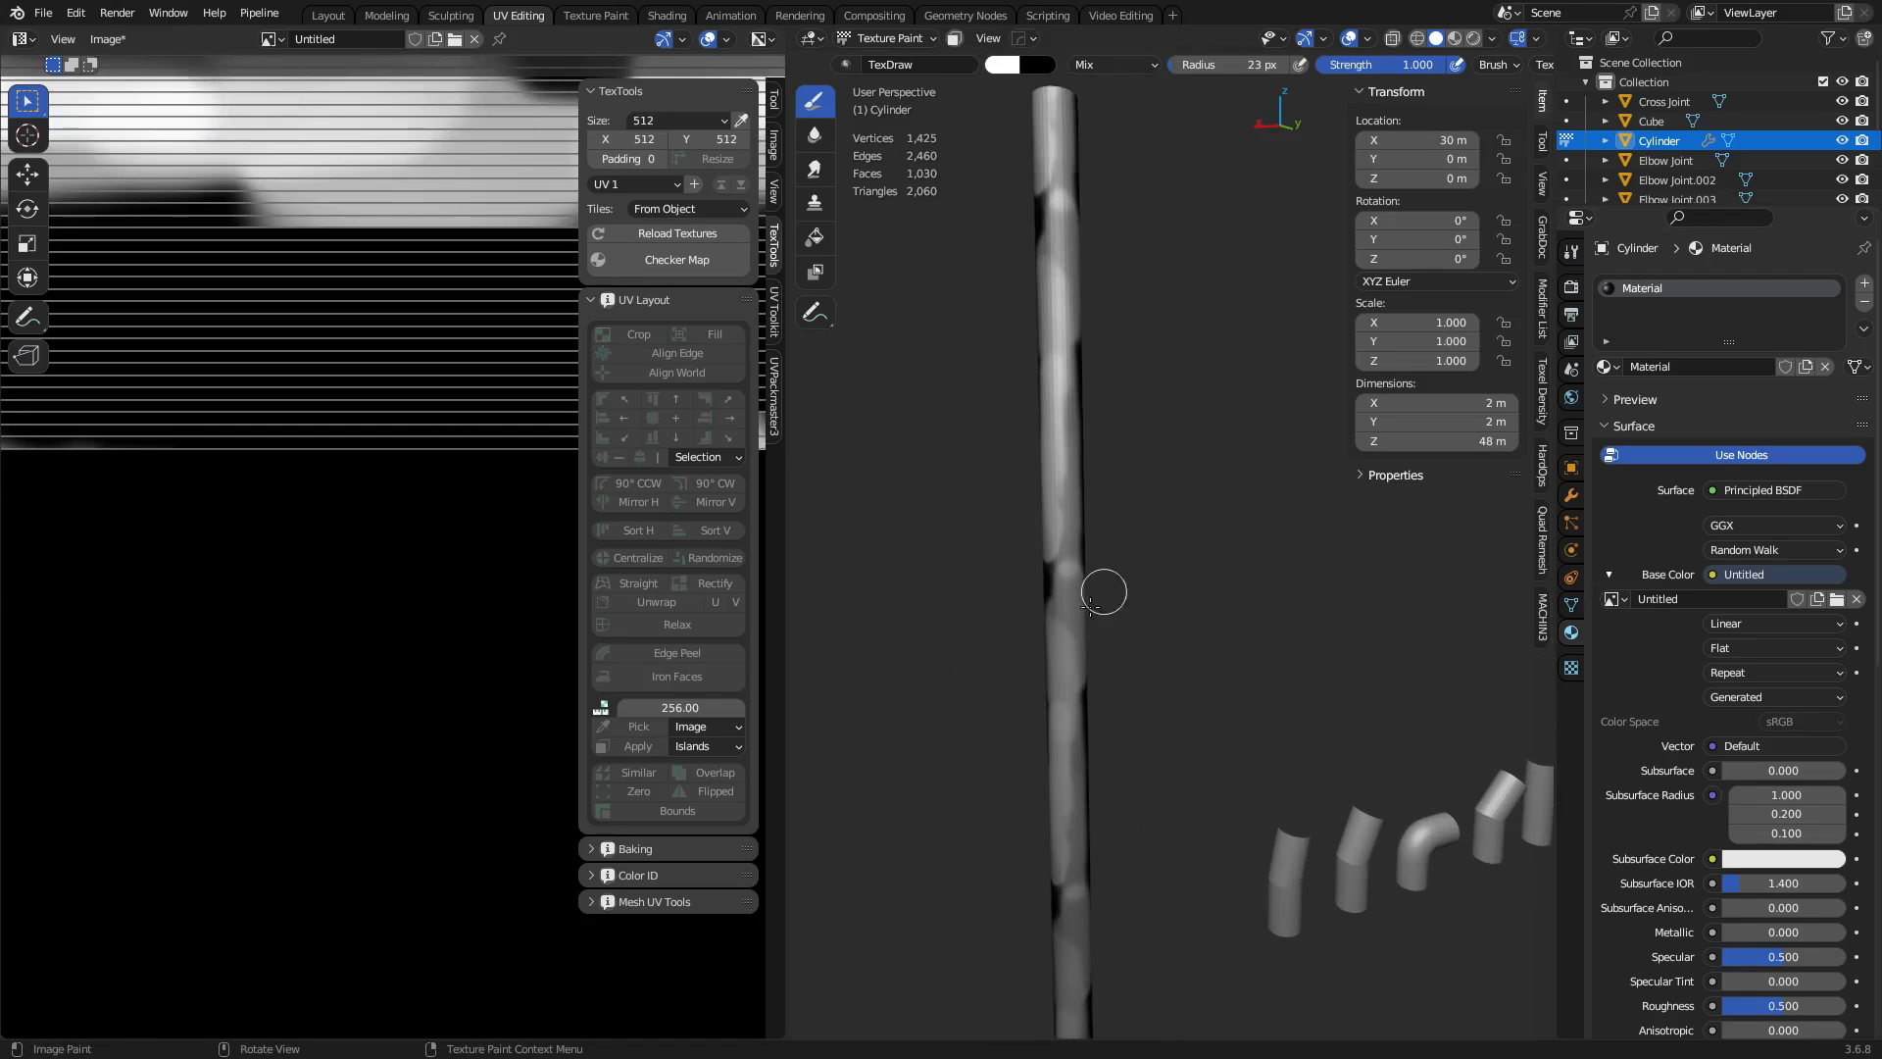
{"action": "left_click_drag", "start_coordinate": [1065, 578], "coordinate": [1065, 660]}
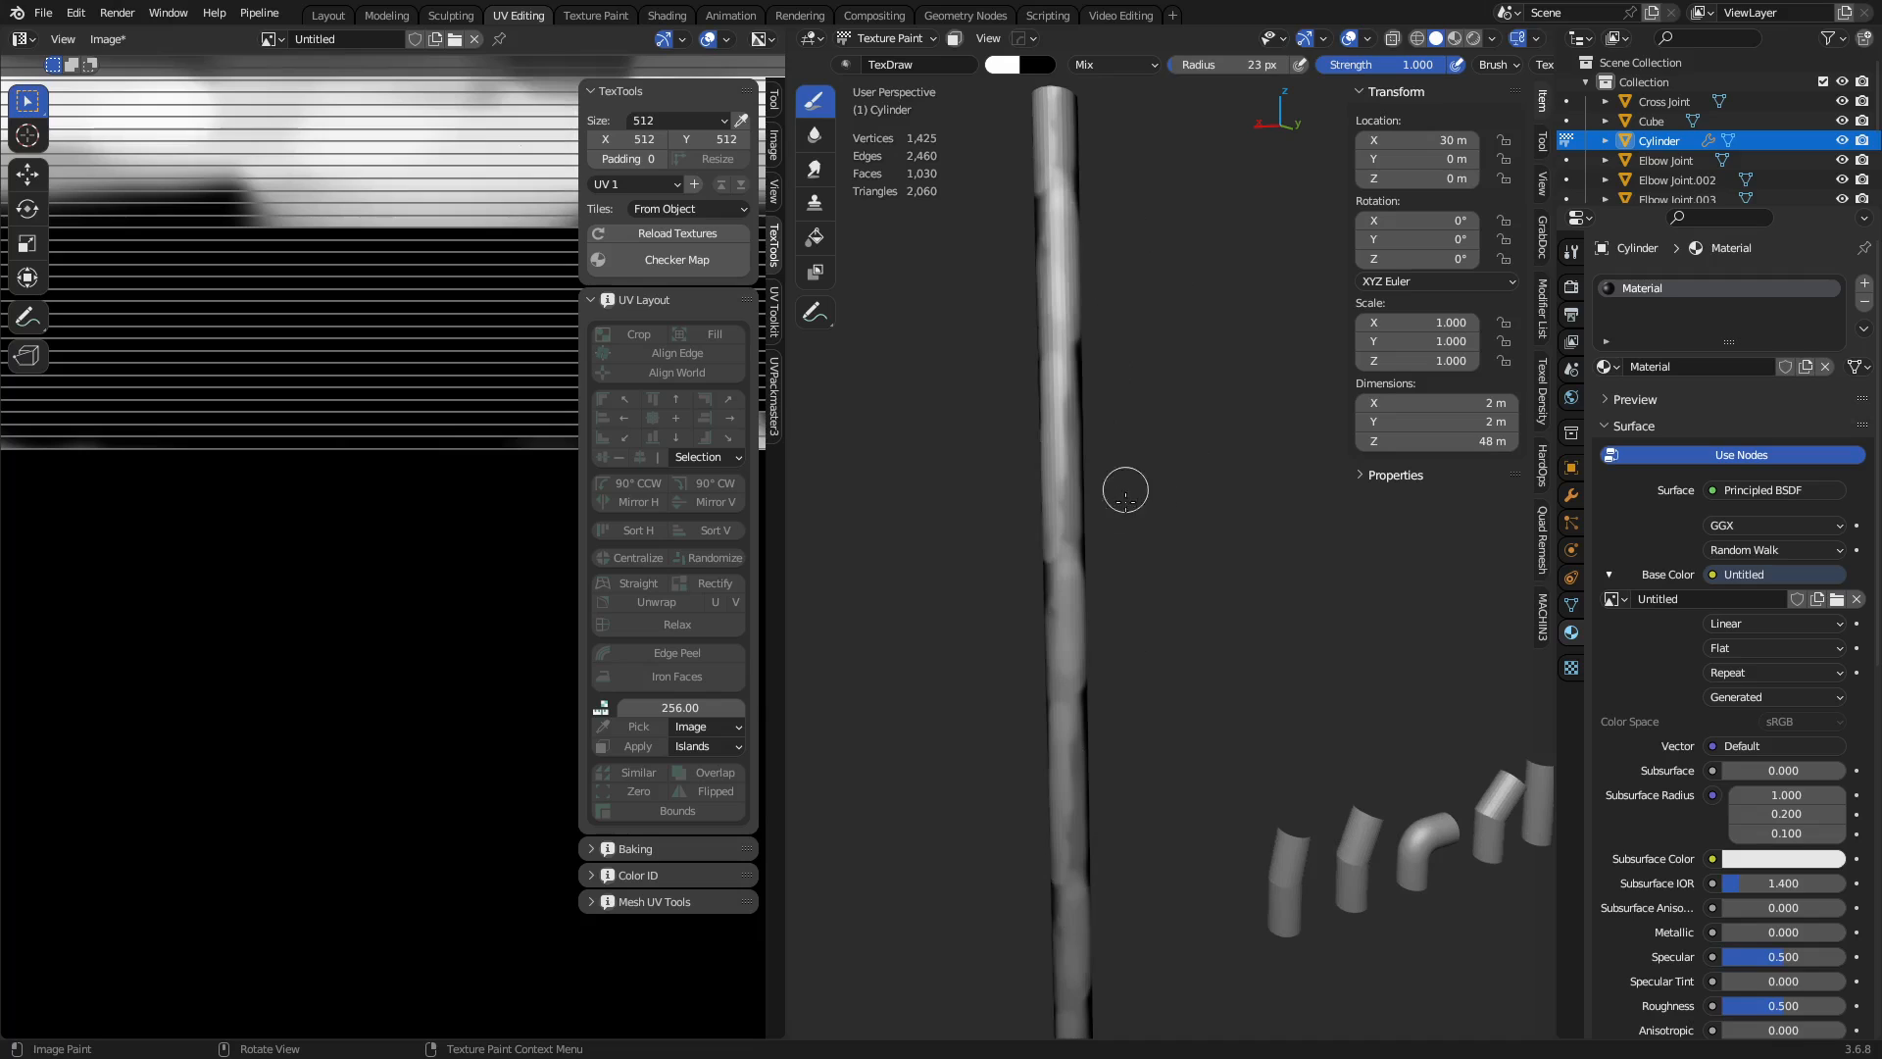
Return the cylinder to Object Mode and clear the selection.
{"action": "scroll", "coordinate": [1125, 490], "scroll_direction": "down", "scroll_amount": 4}
{"action": "key", "text": "ctrl+Tab"}
{"action": "left_click", "coordinate": [1041, 590]}
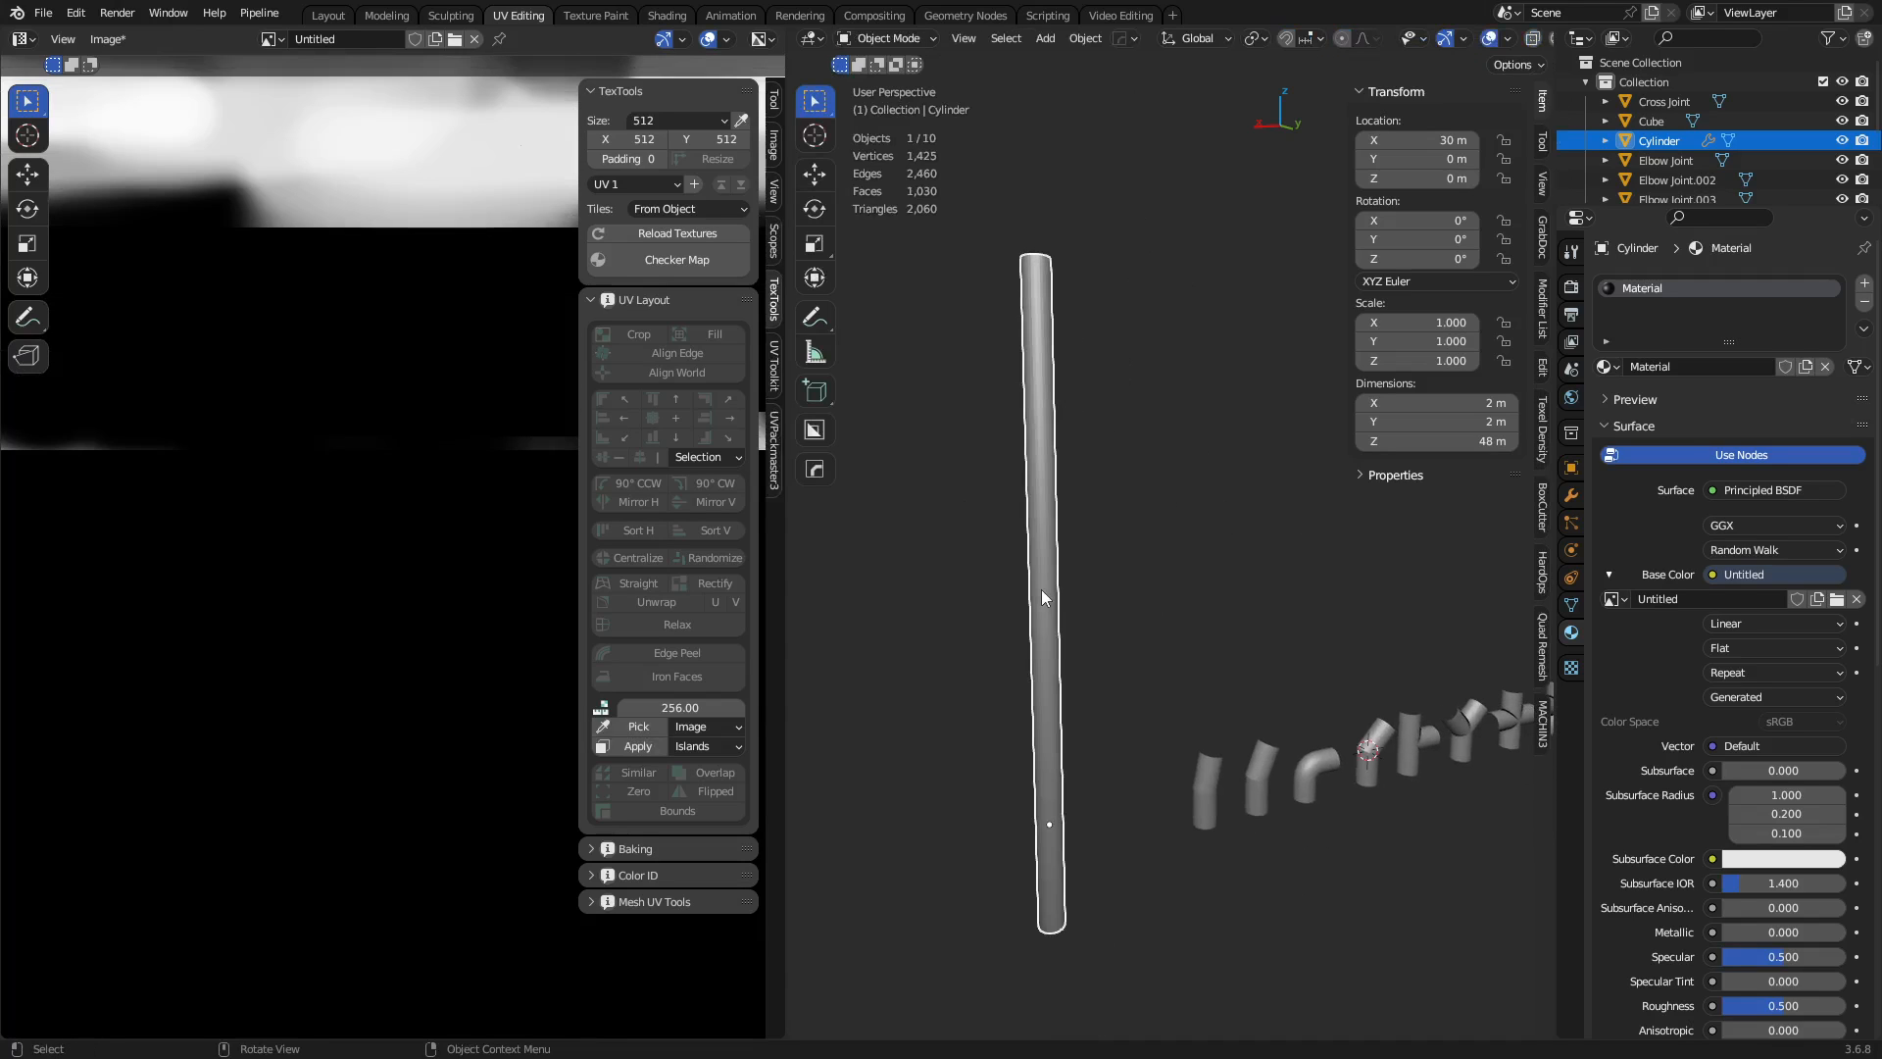
{"action": "left_click", "coordinate": [1262, 557]}
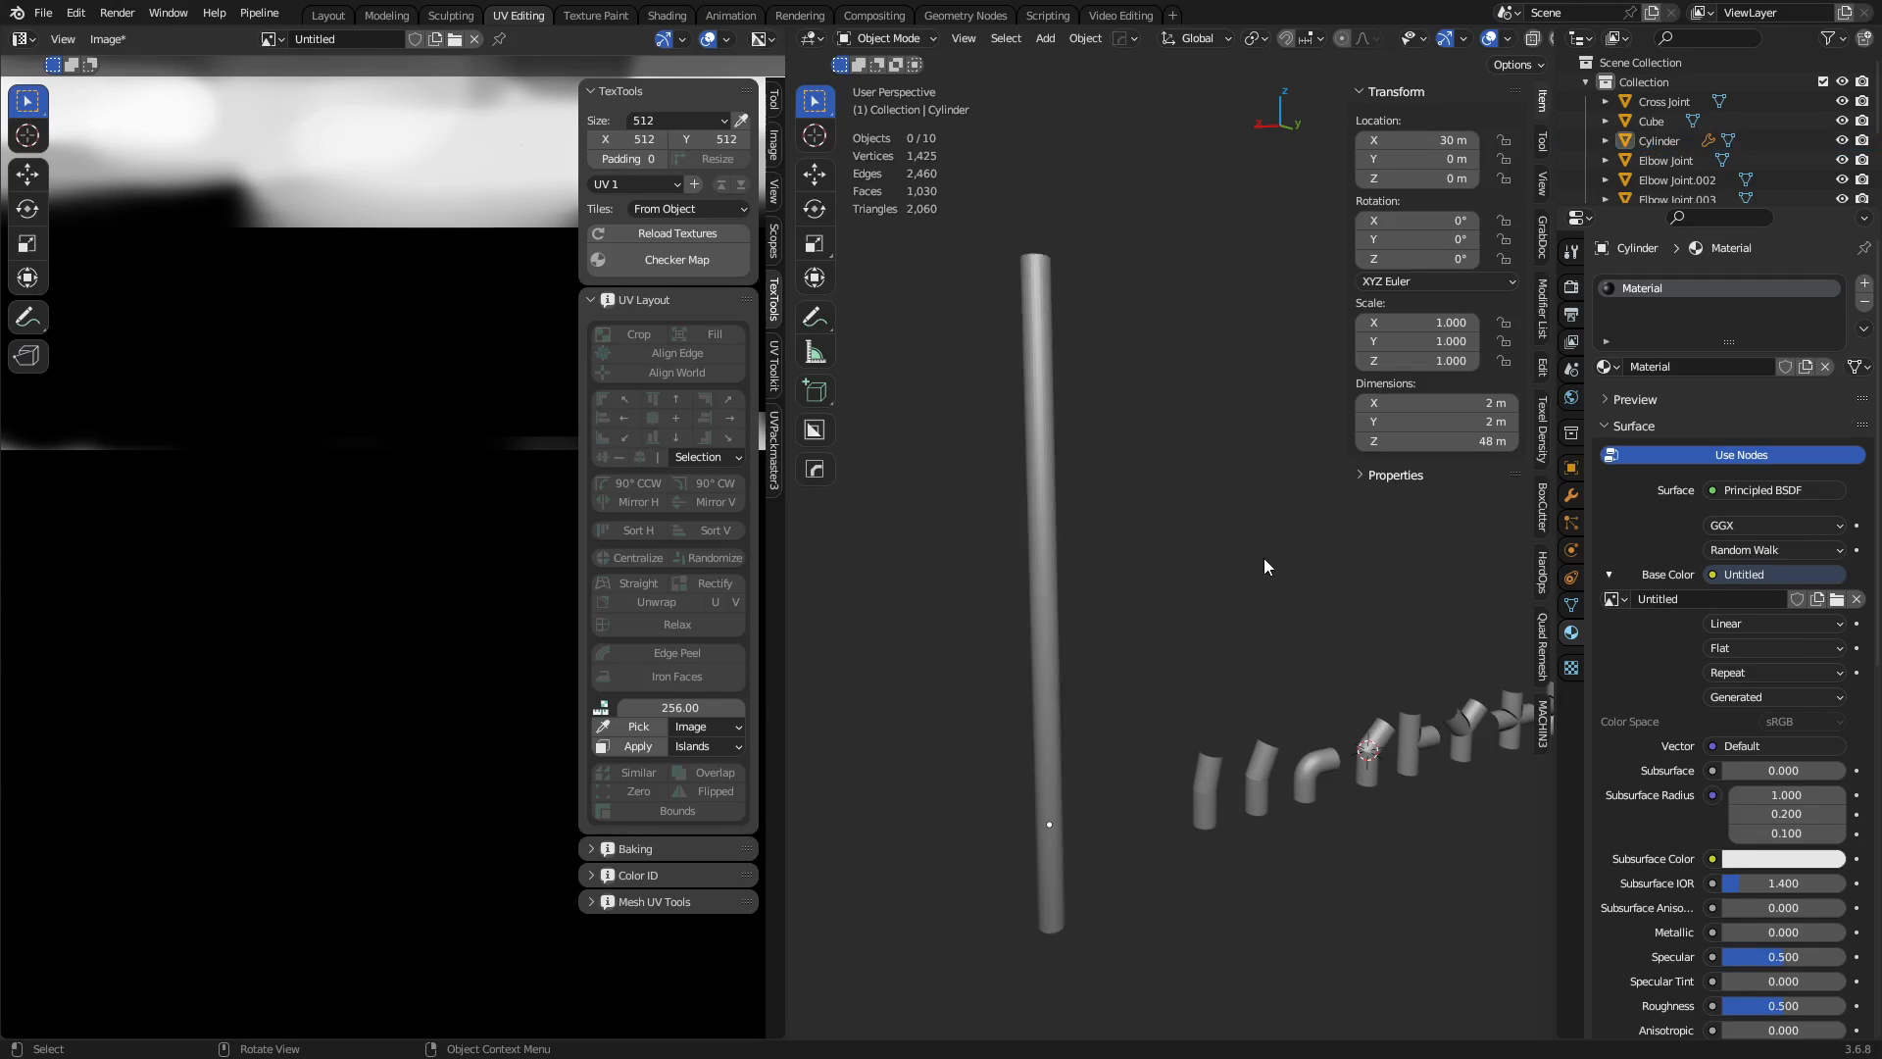
{"action": "left_click", "coordinate": [1031, 580]}
{"action": "middle_click_drag", "start_coordinate": [1182, 594], "coordinate": [1271, 647]}
{"action": "scroll", "coordinate": [1257, 641], "scroll_direction": "down", "scroll_amount": 6}
{"action": "key", "text": "g"}
{"action": "right_click", "coordinate": [1084, 586]}
{"action": "left_click", "coordinate": [1219, 586]}
Add a plane mesh in the maximized top view and place it near the large rectangular block.
{"action": "key", "text": "ctrl+alt+space"}
{"action": "key", "text": "shift+a"}
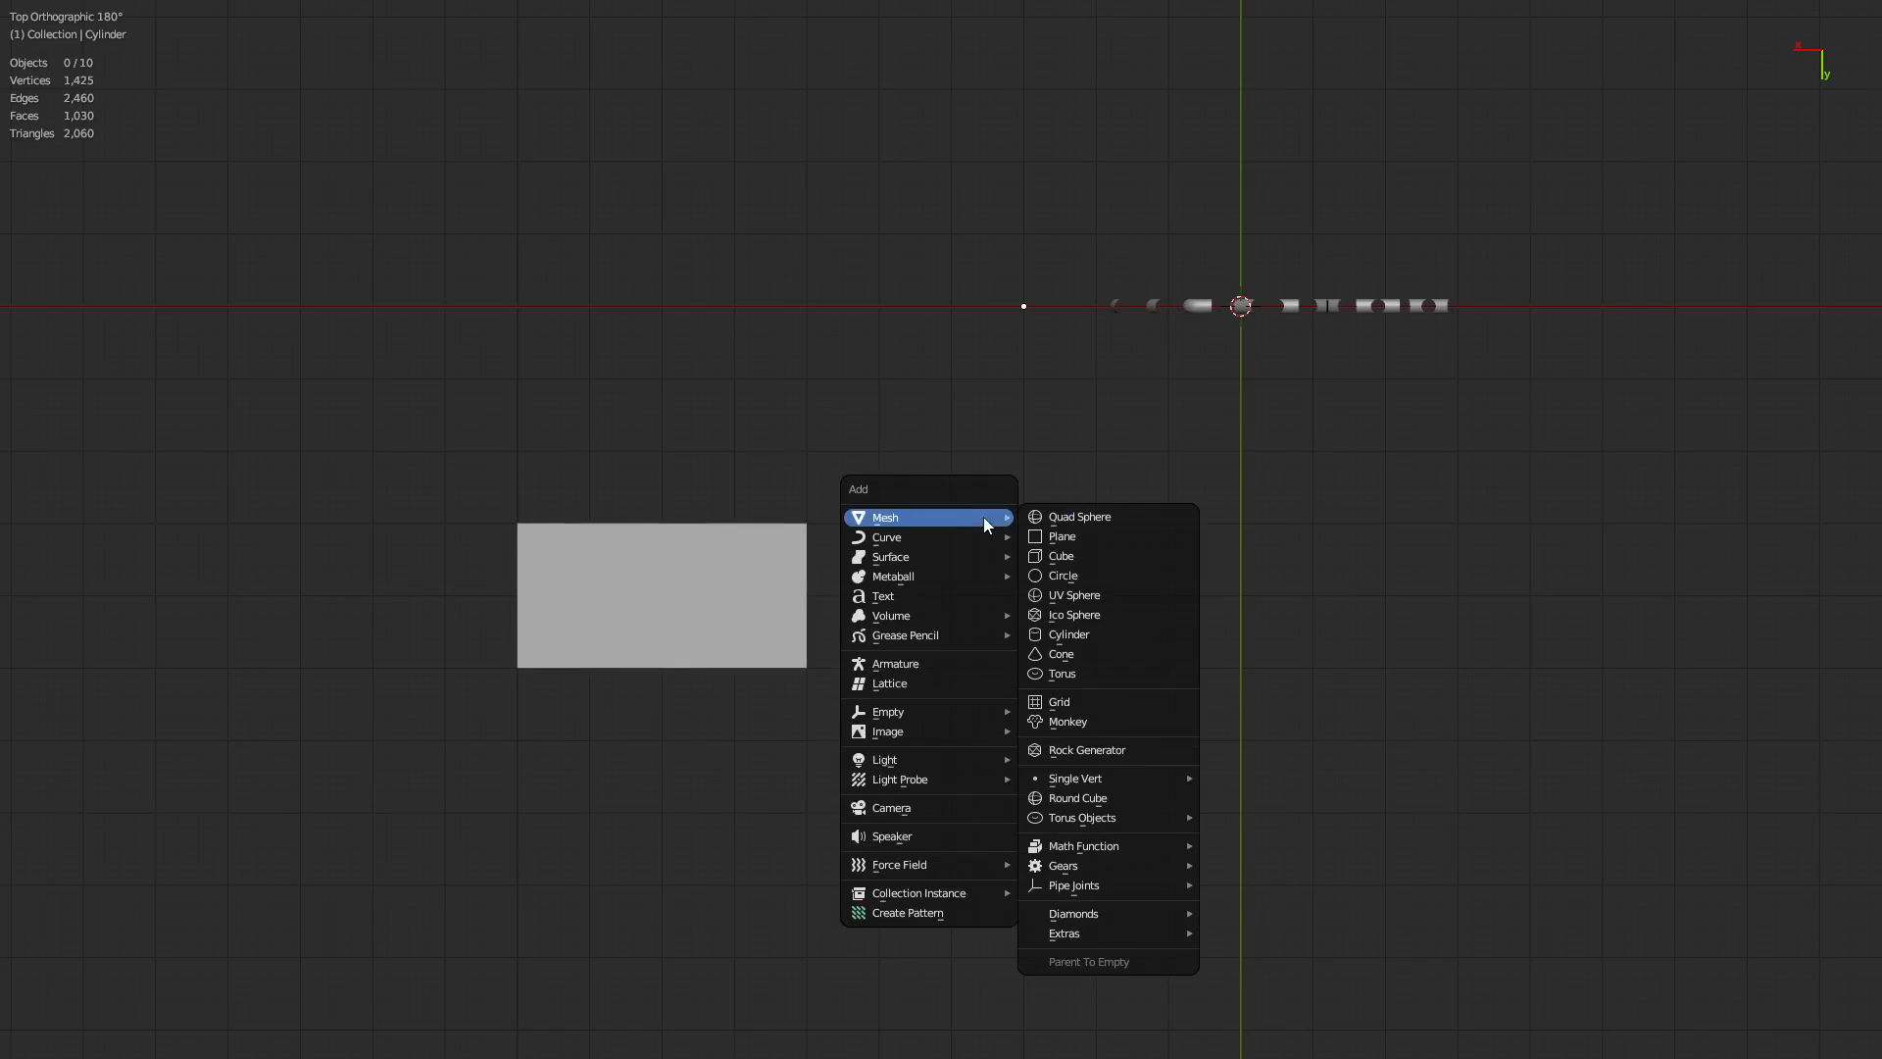
{"action": "left_click", "coordinate": [1108, 557]}
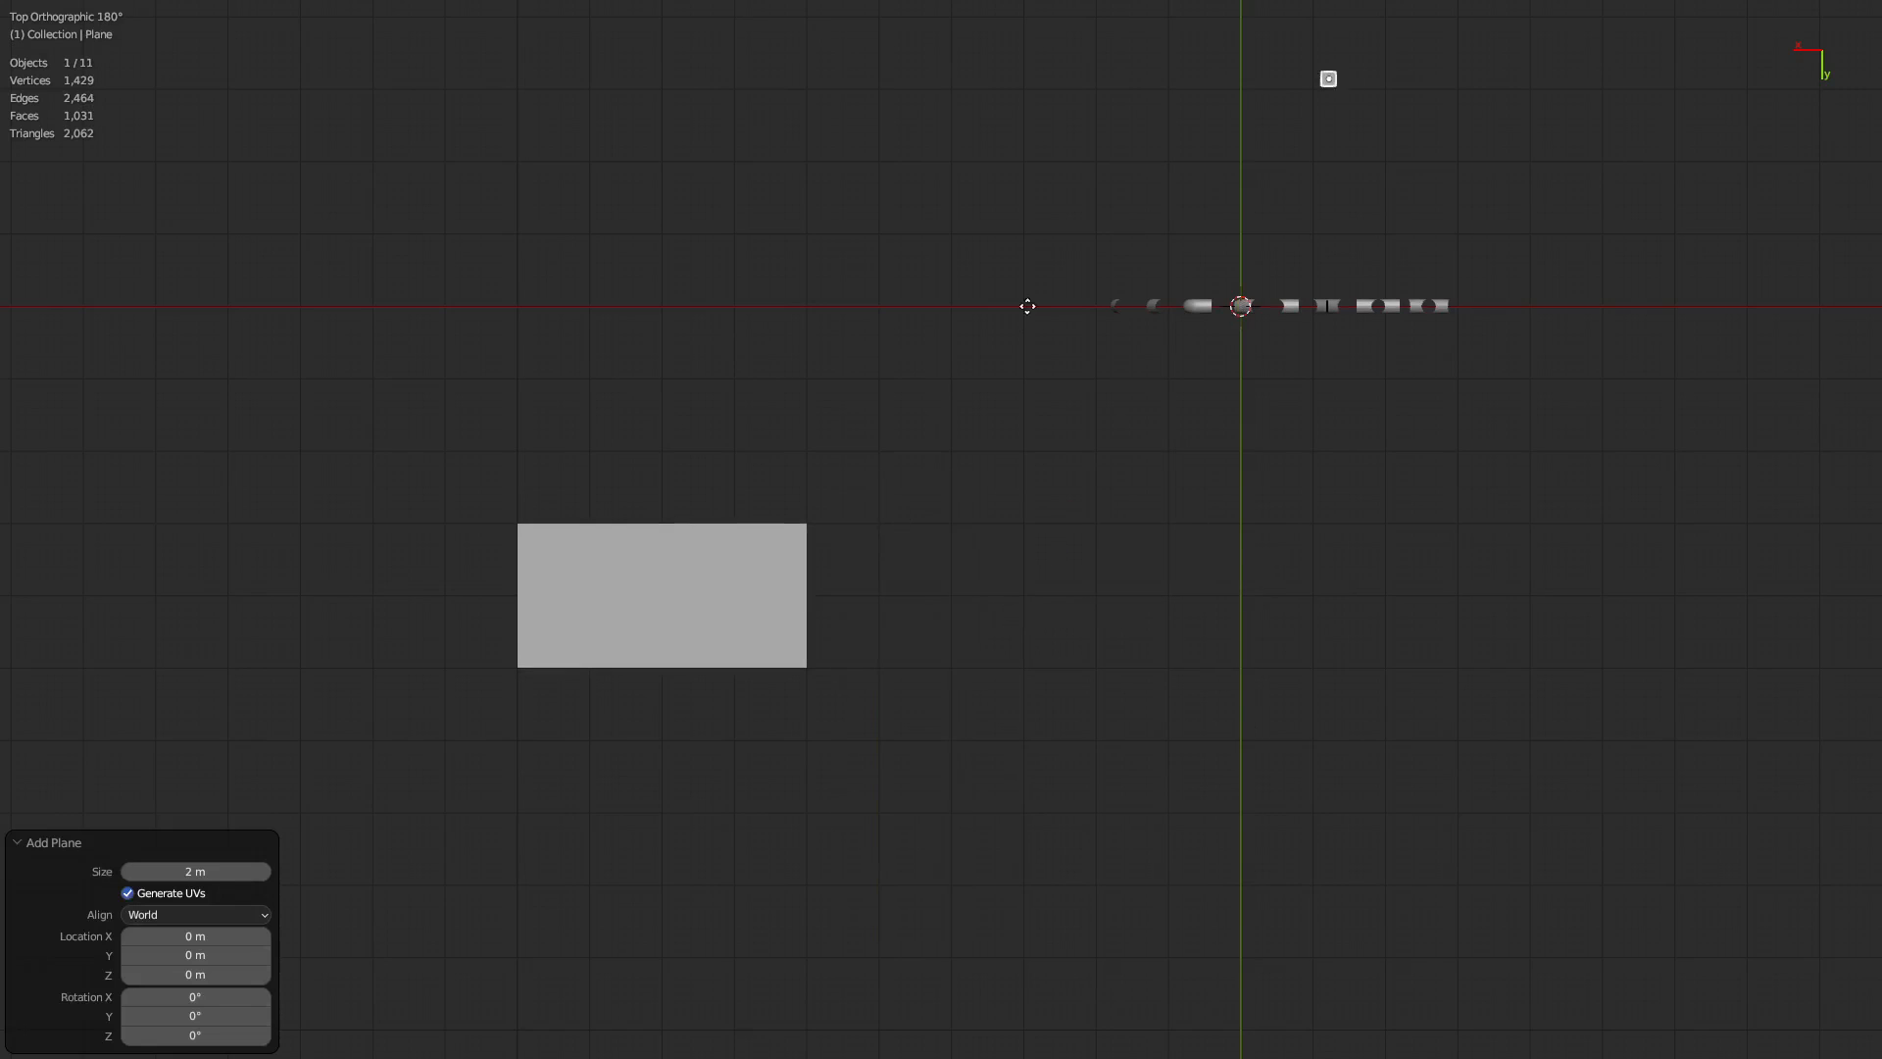
{"action": "left_click", "coordinate": [471, 669]}
In Edit Mode, merge all of the plane's vertices at center into a single vertex.
{"action": "key", "text": "ctrl+Tab"}
{"action": "left_click", "coordinate": [951, 515]}
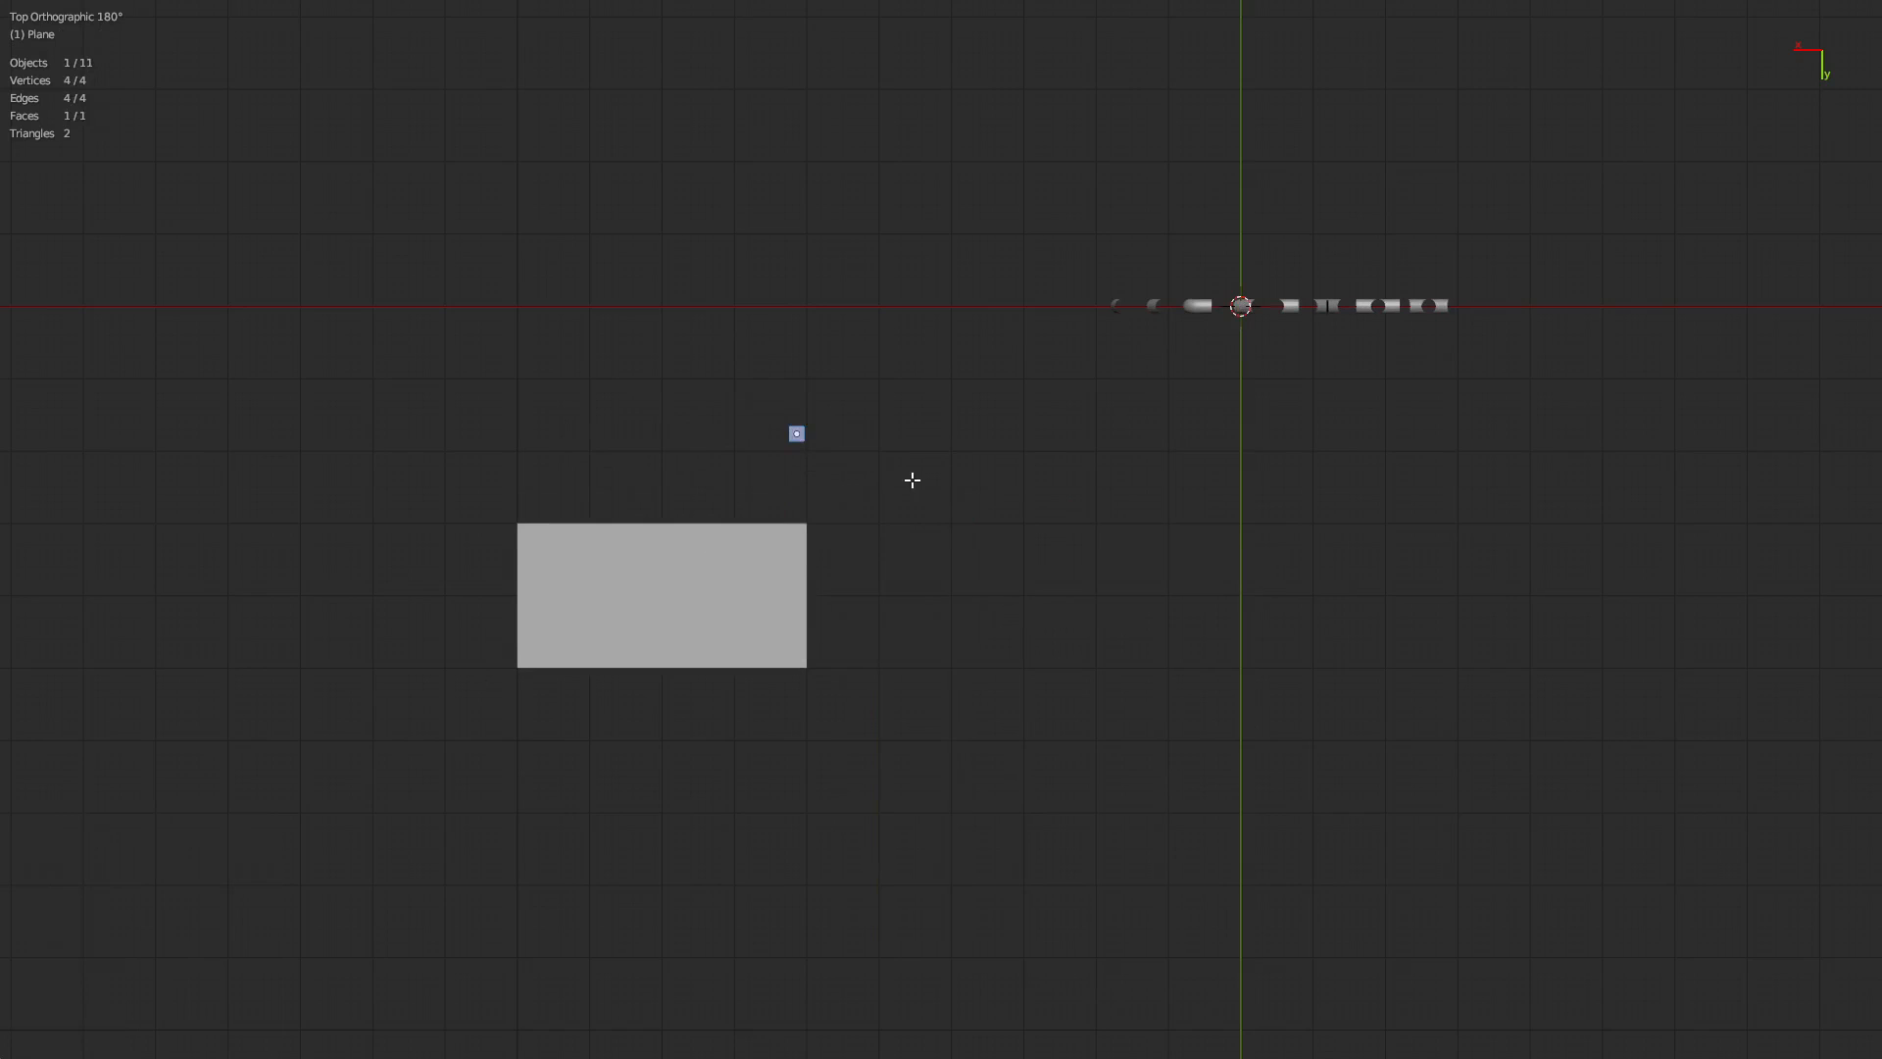
{"action": "key", "text": "alt+m"}
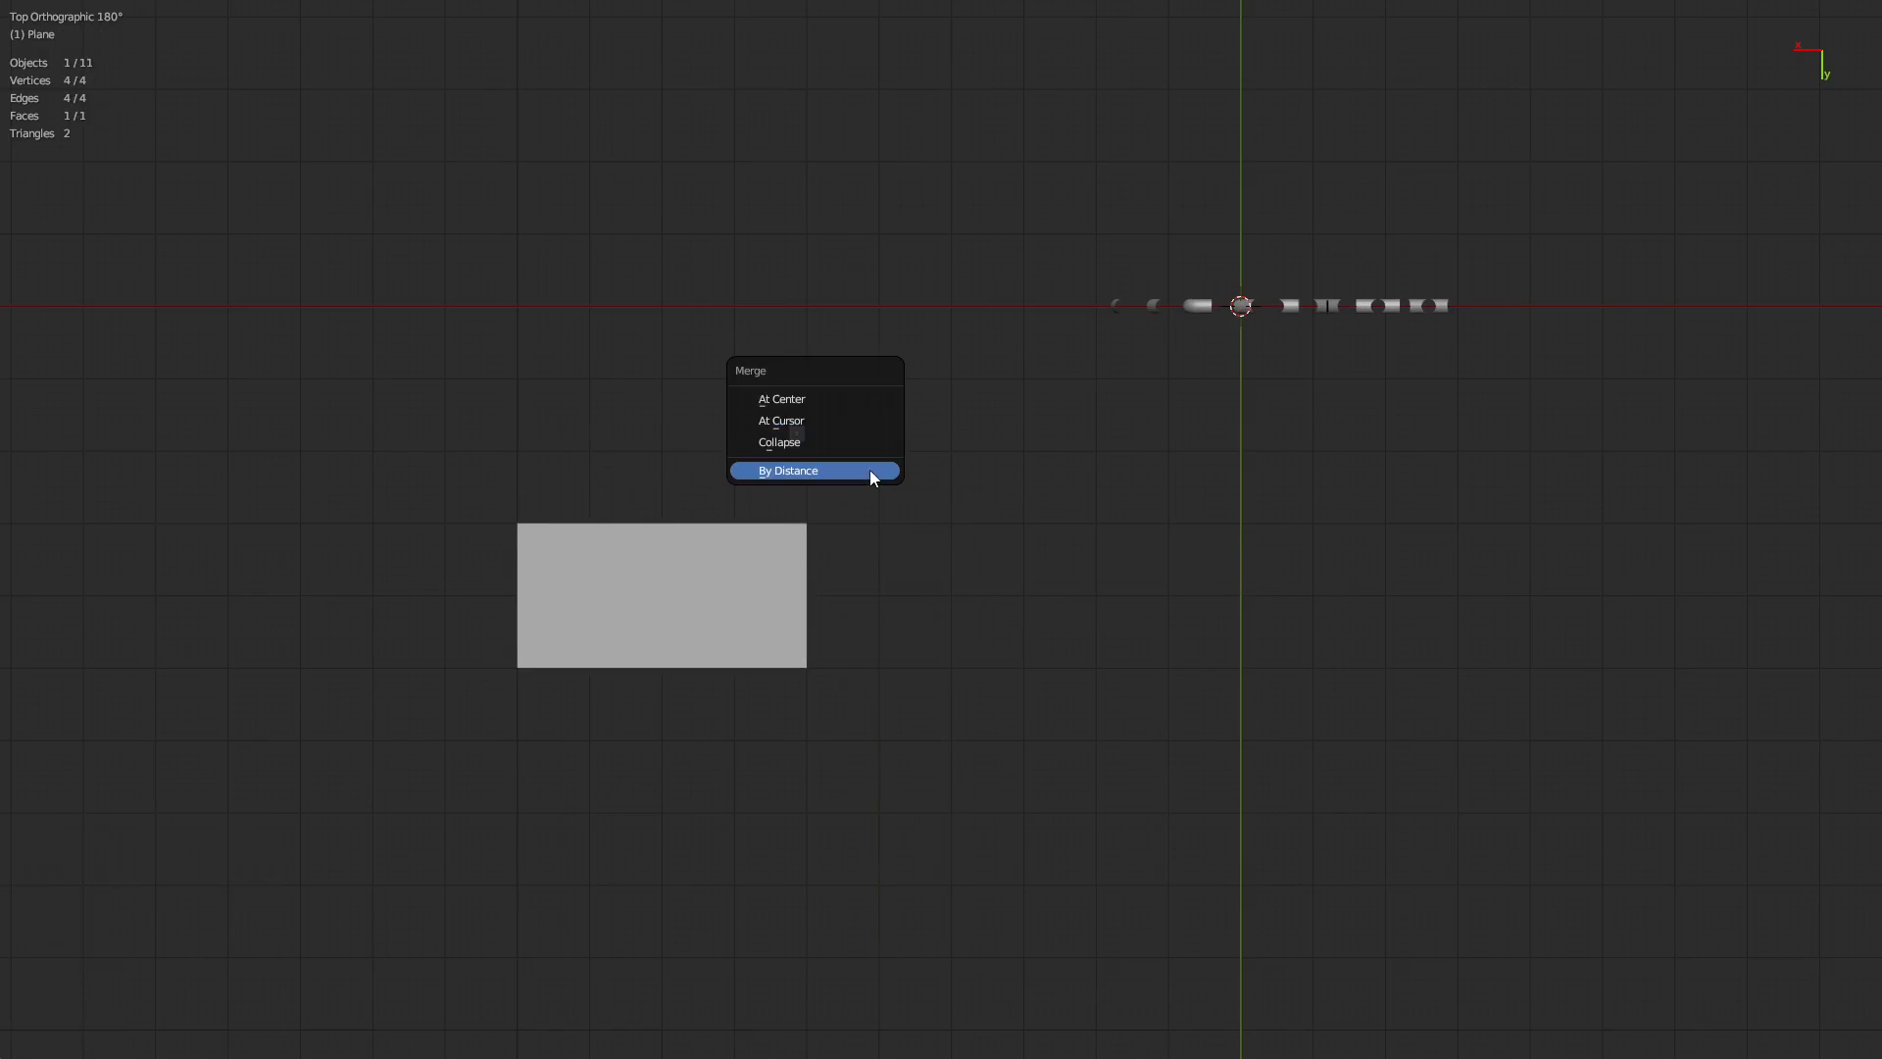
{"action": "left_click", "coordinate": [856, 396]}
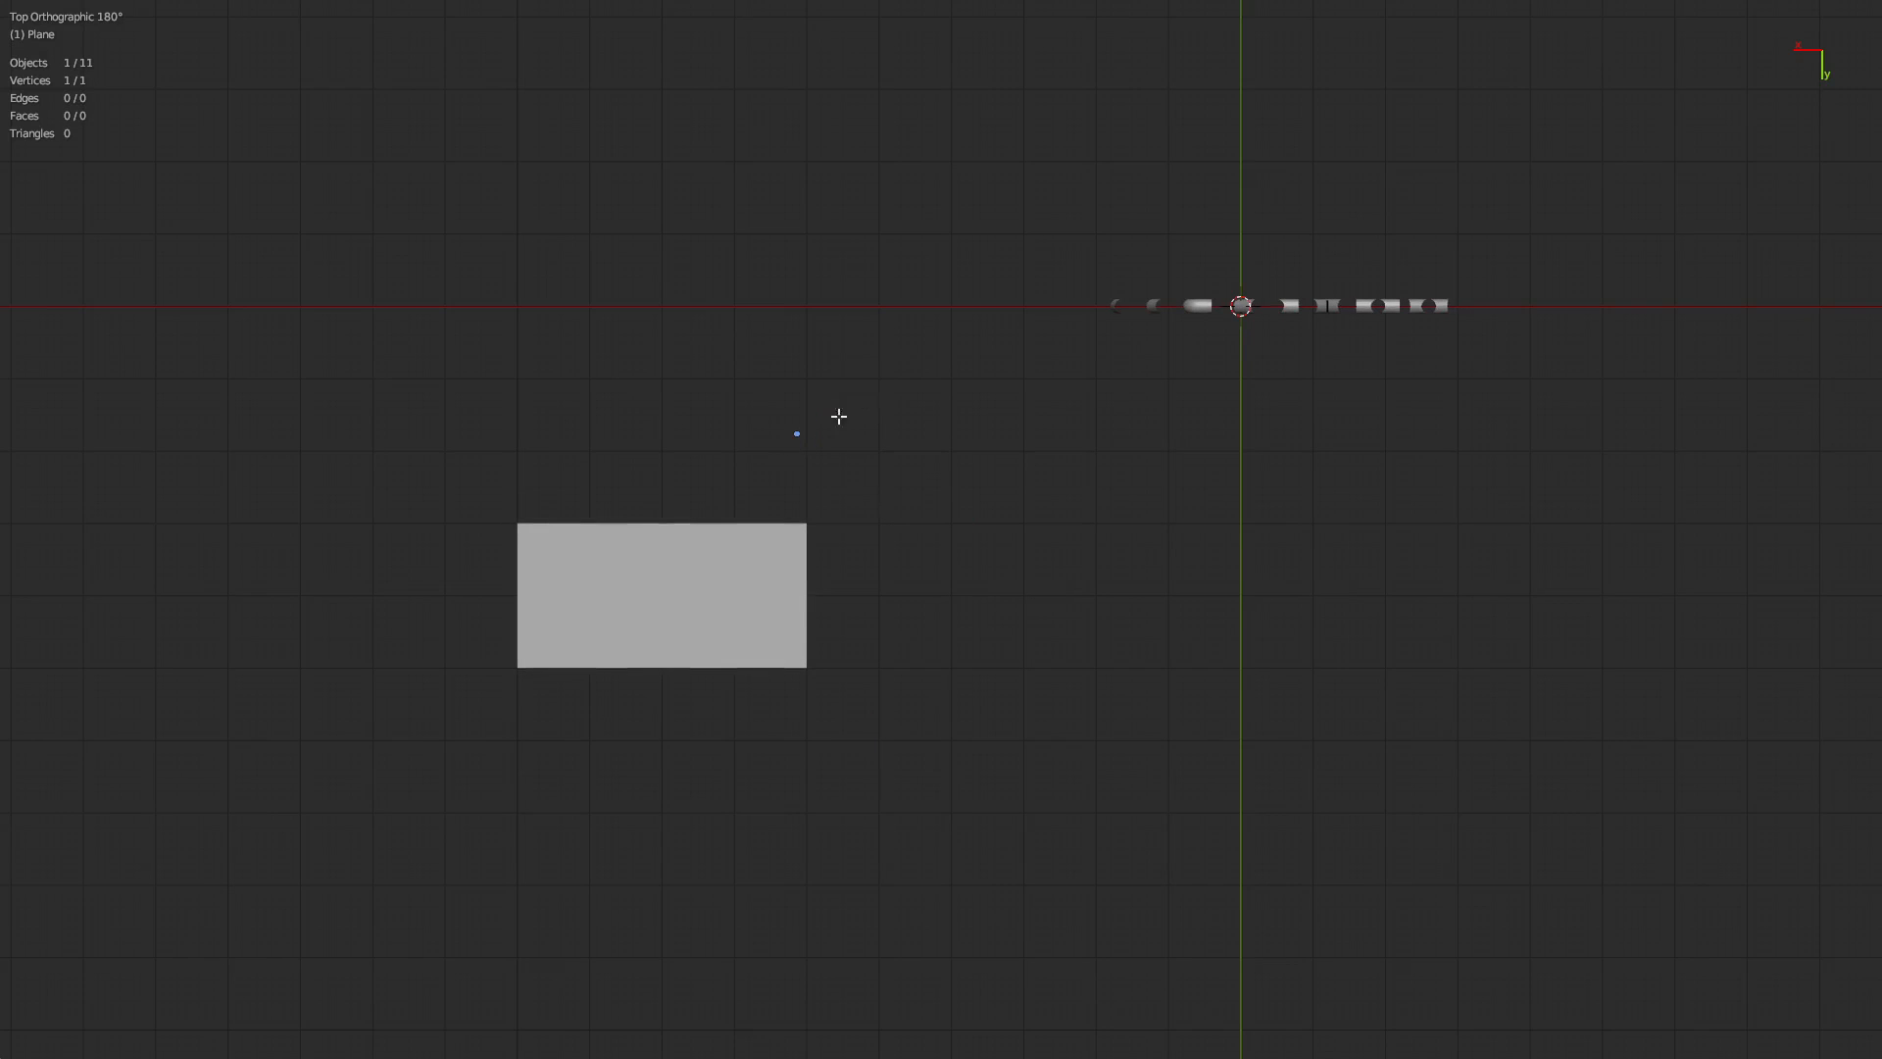
Switch to the Layout workspace in Object Mode and move the single-vertex plane about 12.6 m on X and 2.4 m on Y.
{"action": "key", "text": "ctrl+alt+space"}
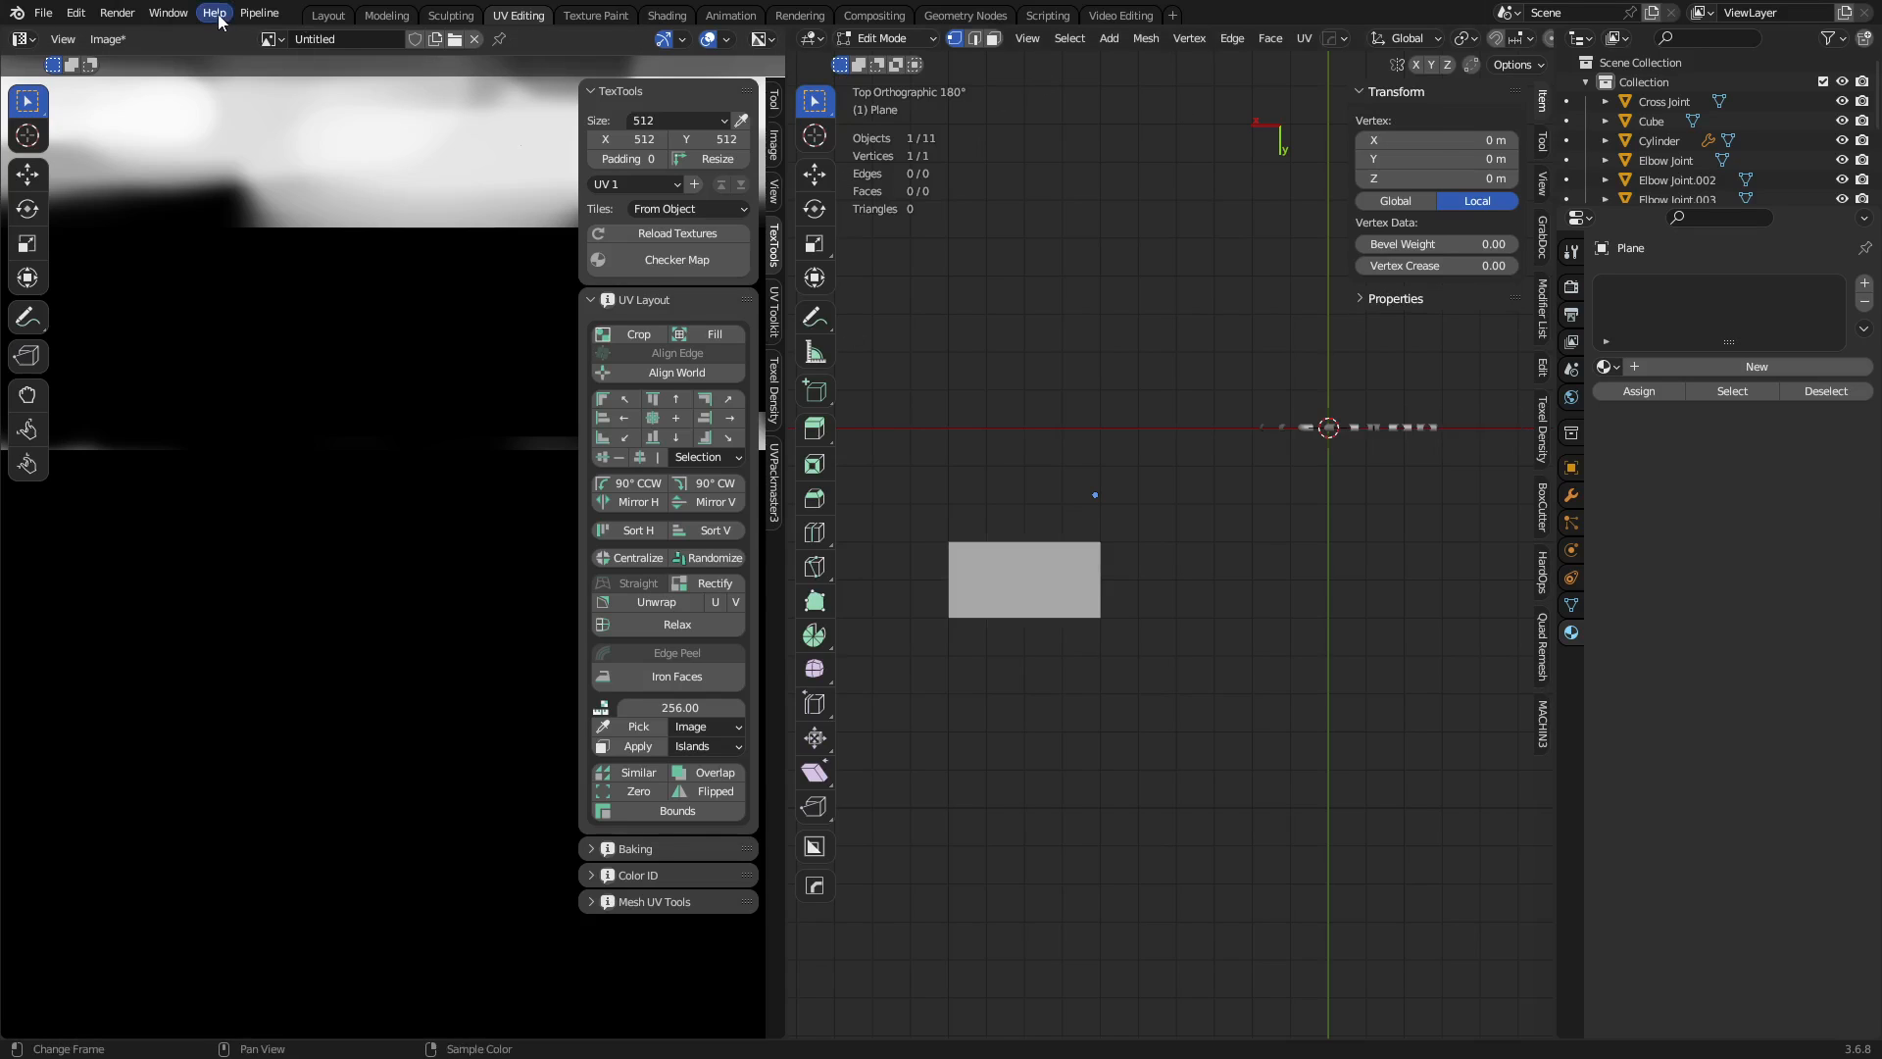
{"action": "left_click", "coordinate": [328, 16]}
{"action": "left_click", "coordinate": [805, 44]}
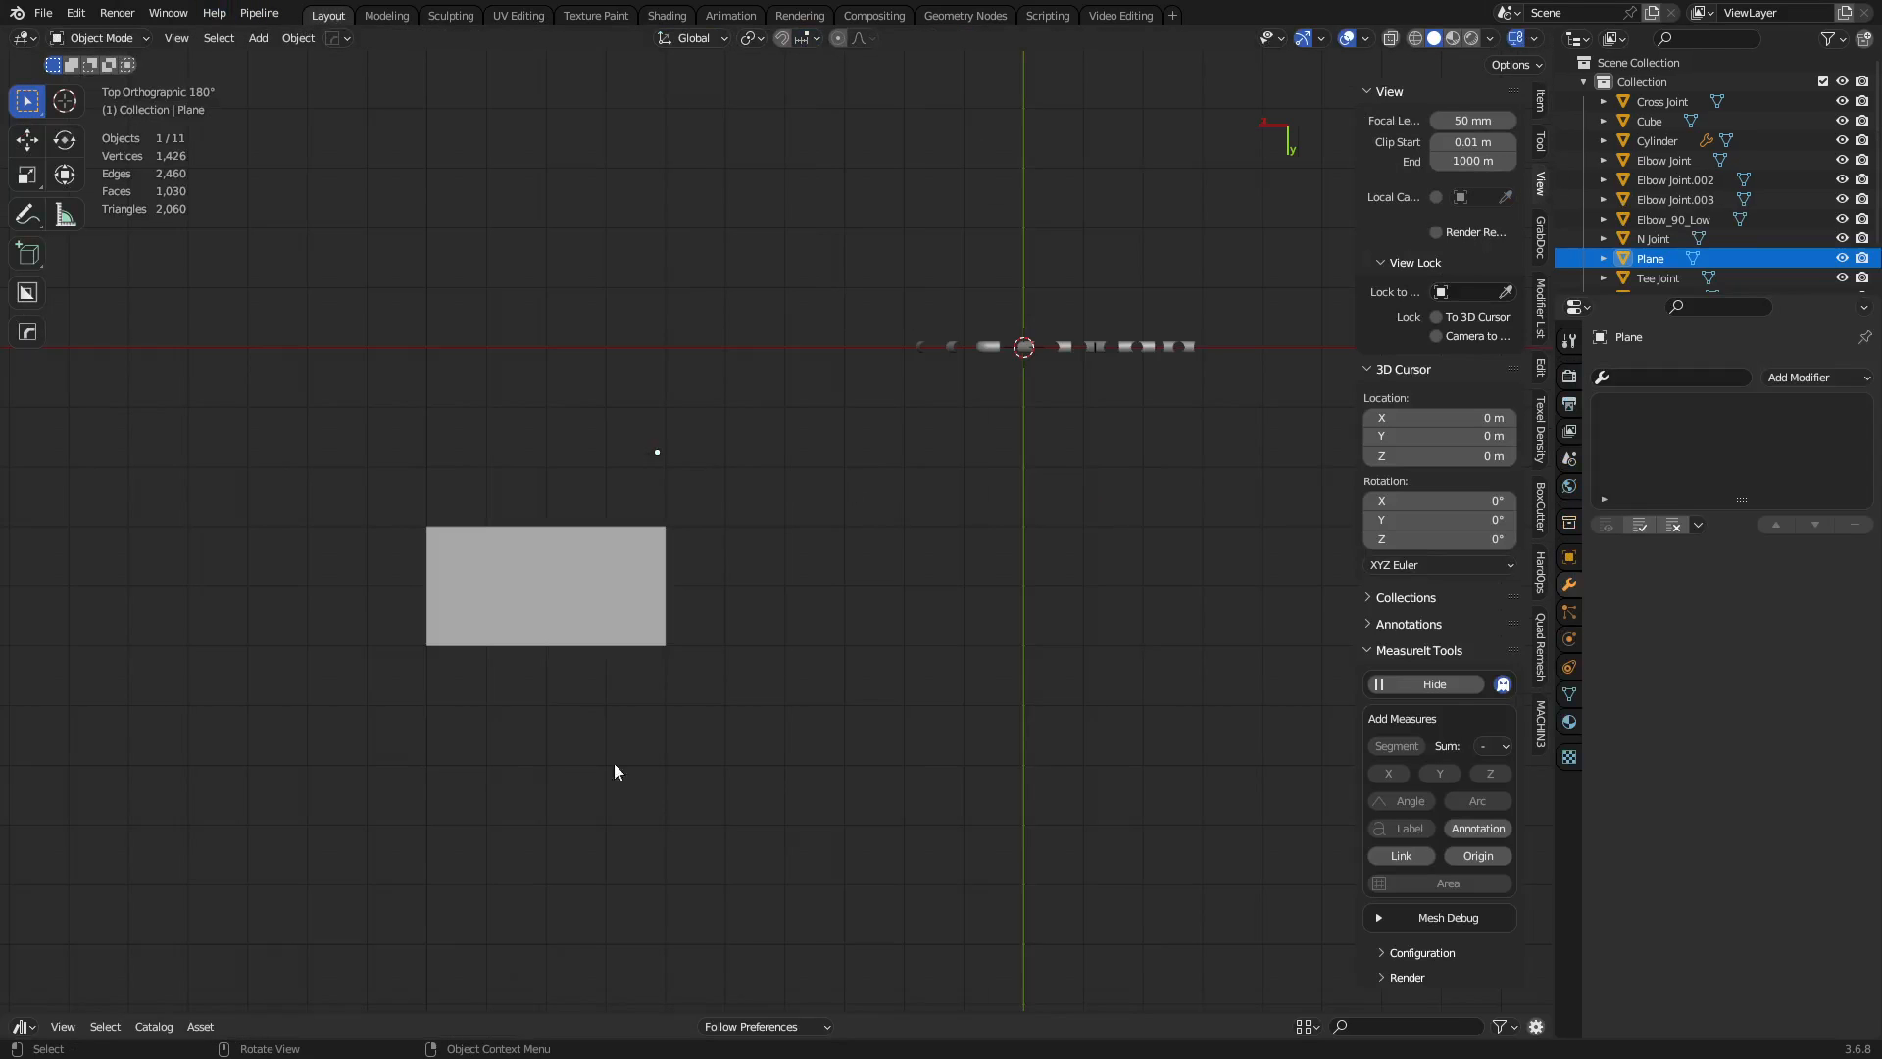
{"action": "scroll", "coordinate": [720, 565], "scroll_direction": "up", "scroll_amount": 3}
{"action": "scroll", "coordinate": [771, 533], "scroll_direction": "up", "scroll_amount": 2}
{"action": "key", "text": "g"}
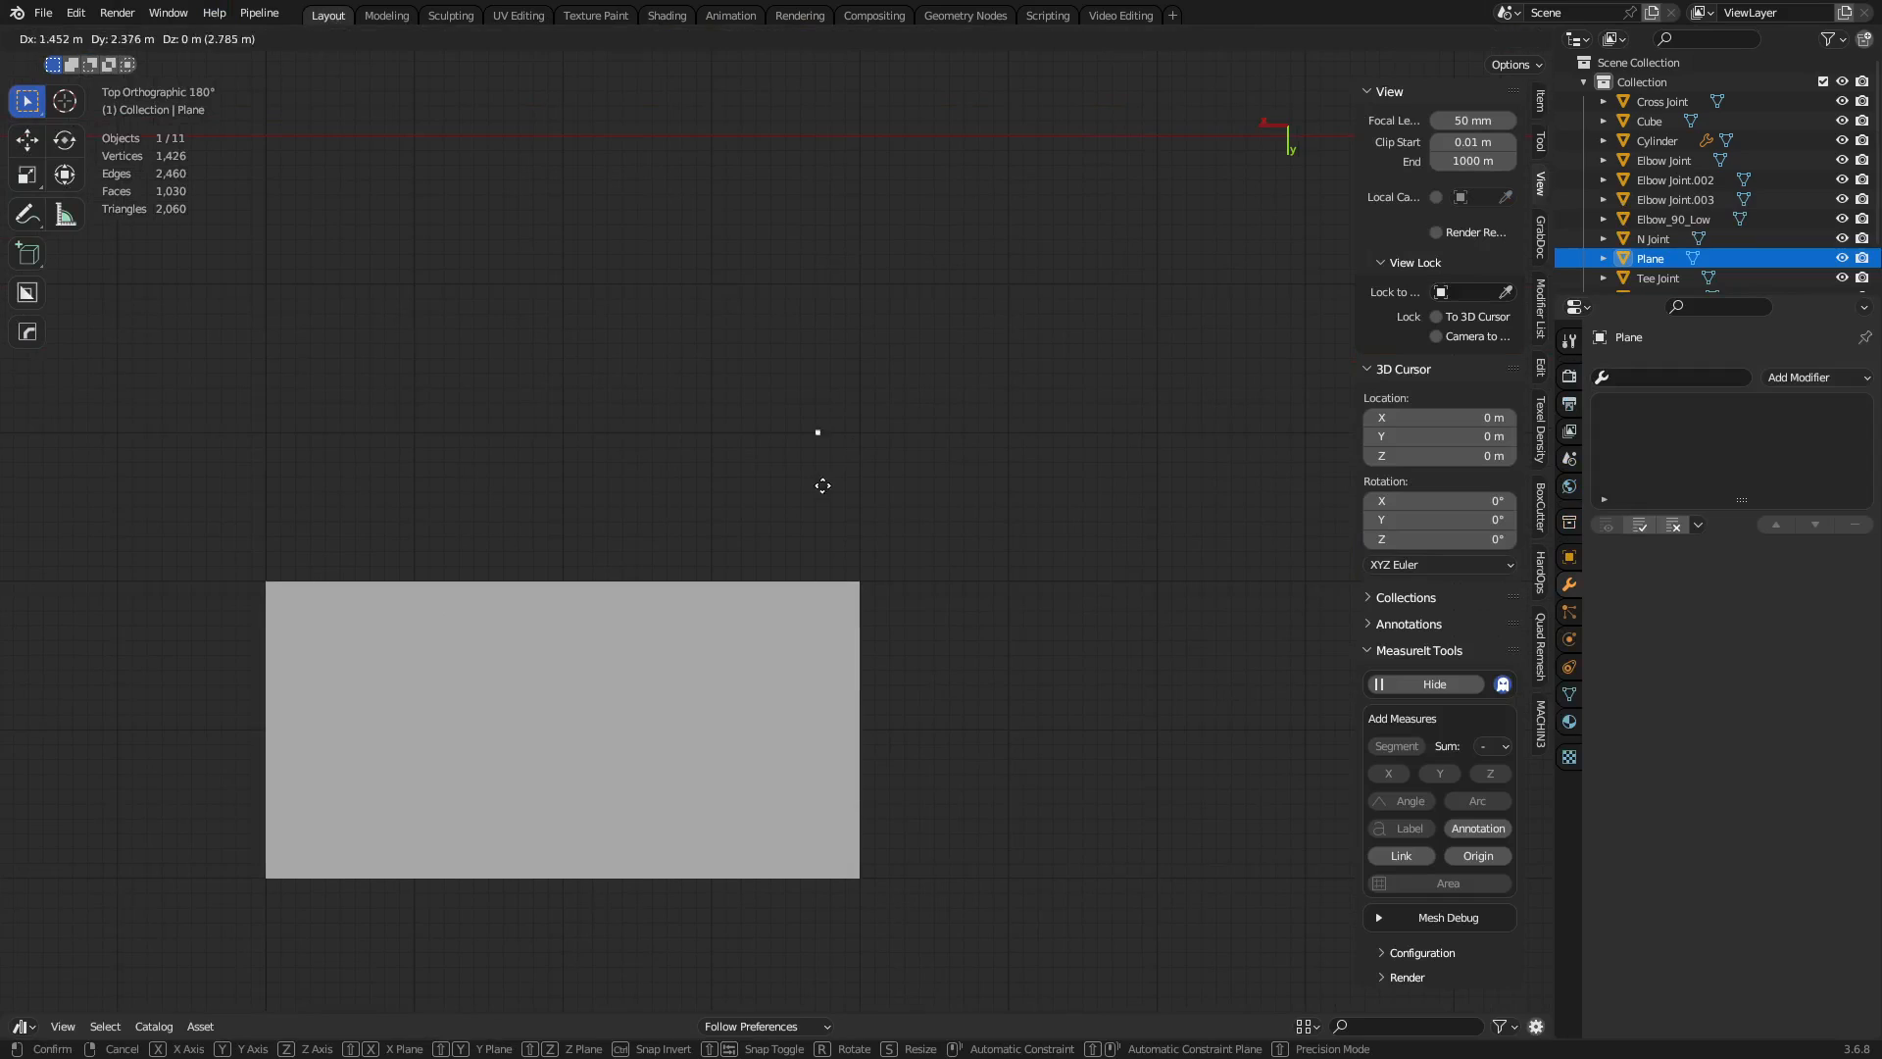
{"action": "left_click", "coordinate": [665, 488]}
Move the single-vertex plane 22 m on X and 10 m on Y with grid snapping, onto the block's long edge.
{"action": "middle_click_drag", "start_coordinate": [737, 458], "coordinate": [600, 498], "text": "shift"}
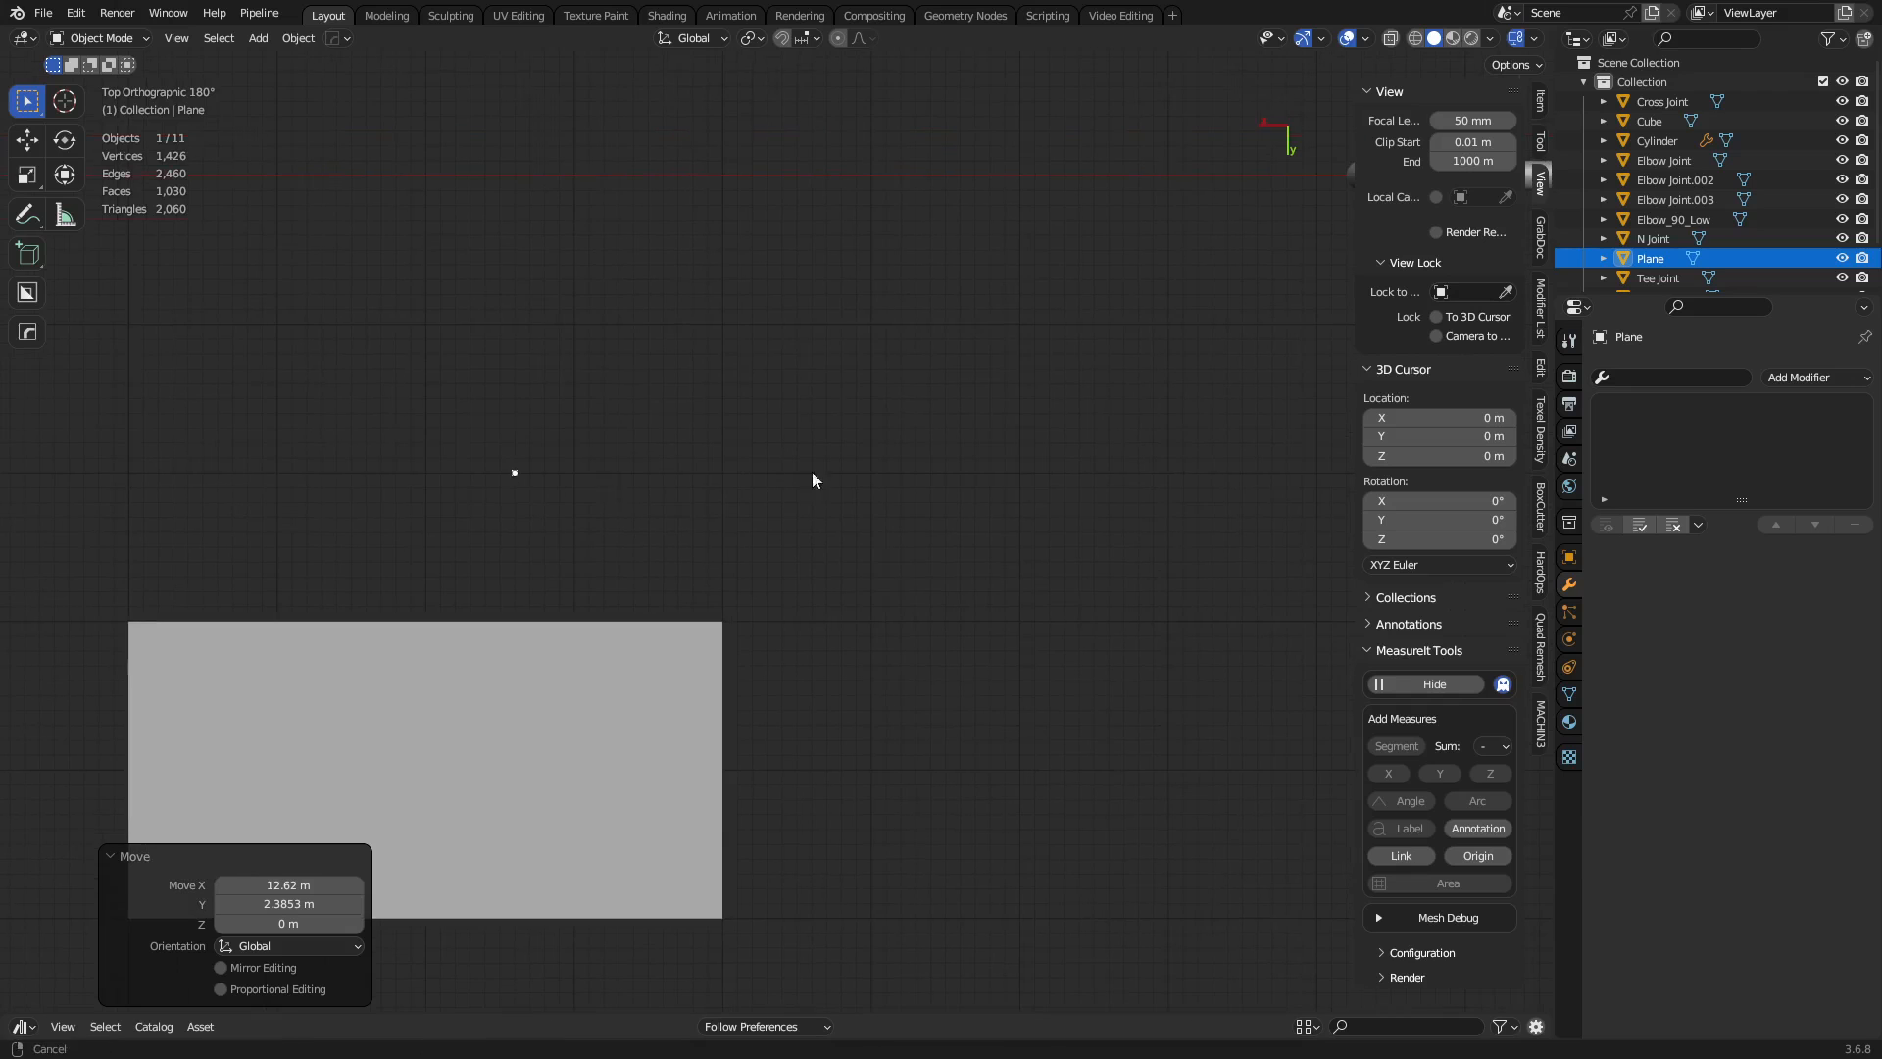
{"action": "middle_click_drag", "start_coordinate": [811, 472], "coordinate": [1112, 300], "text": "shift"}
{"action": "middle_click_drag", "start_coordinate": [179, 612], "coordinate": [923, 456], "text": "shift"}
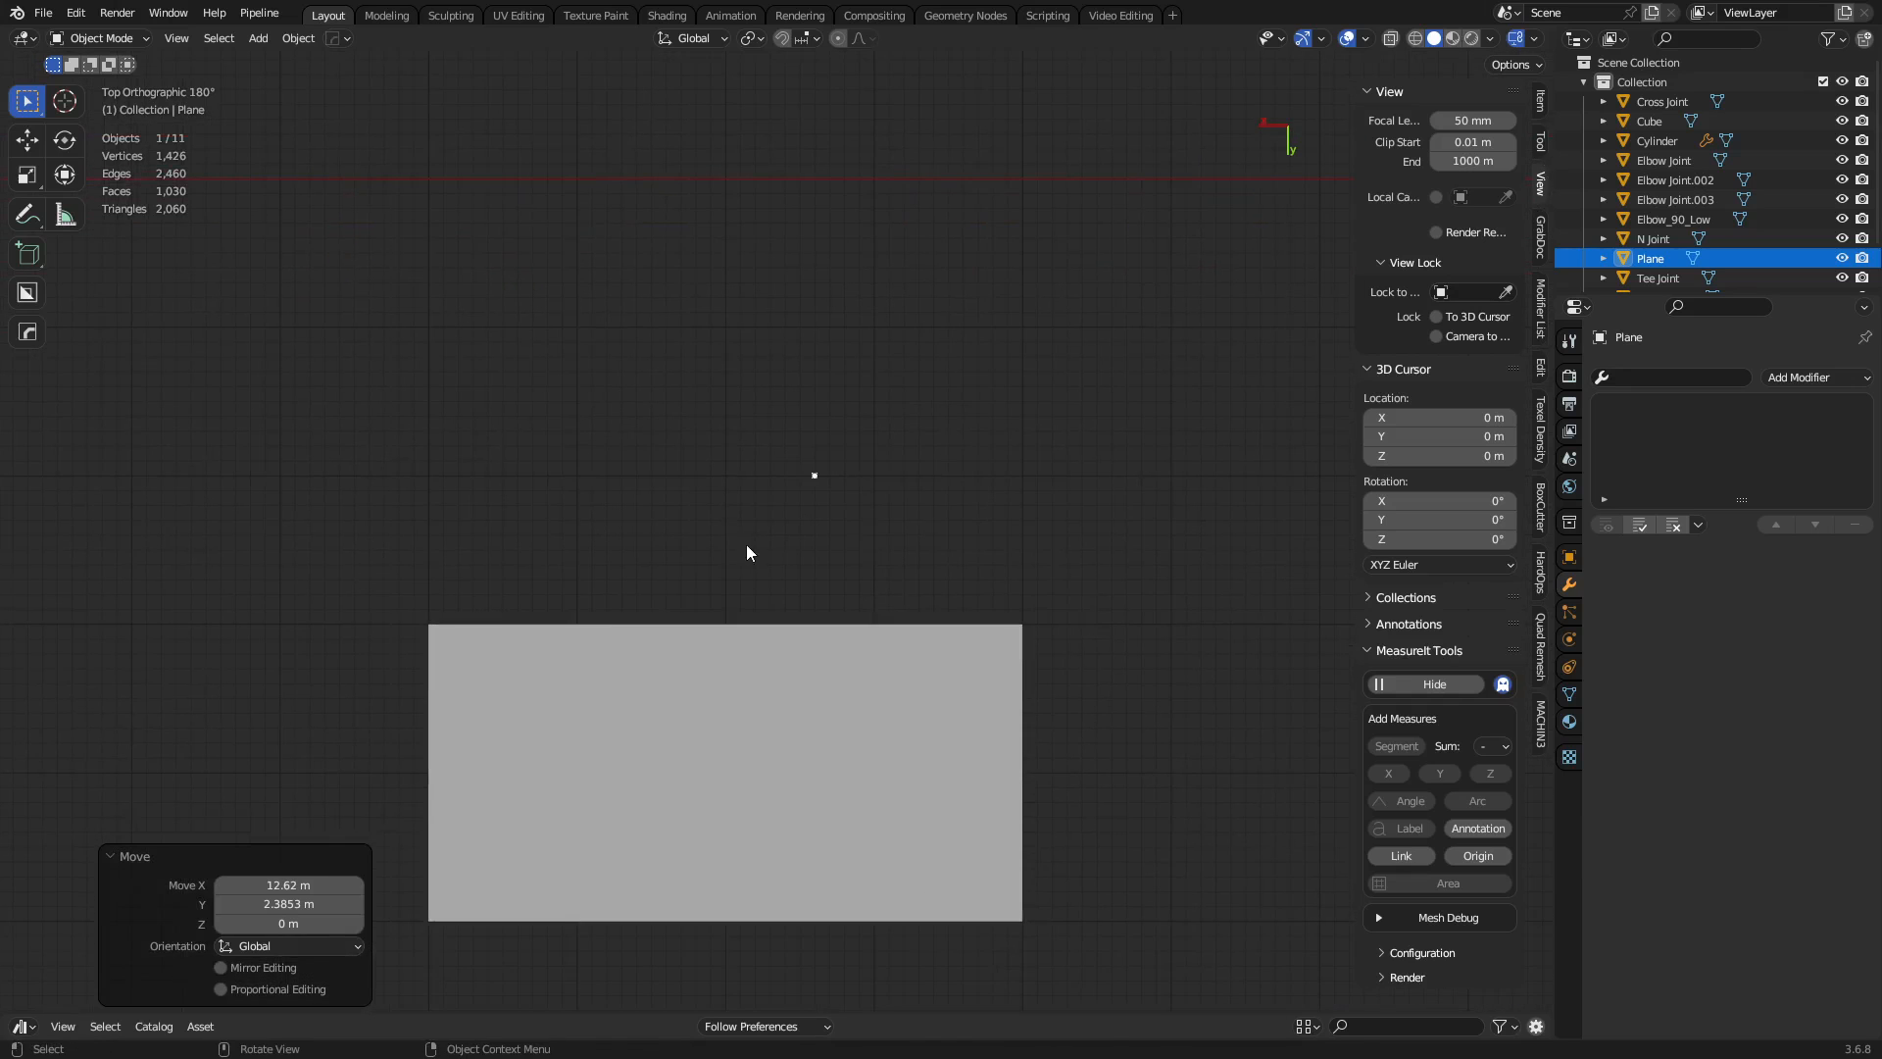
{"action": "key", "text": "g"}
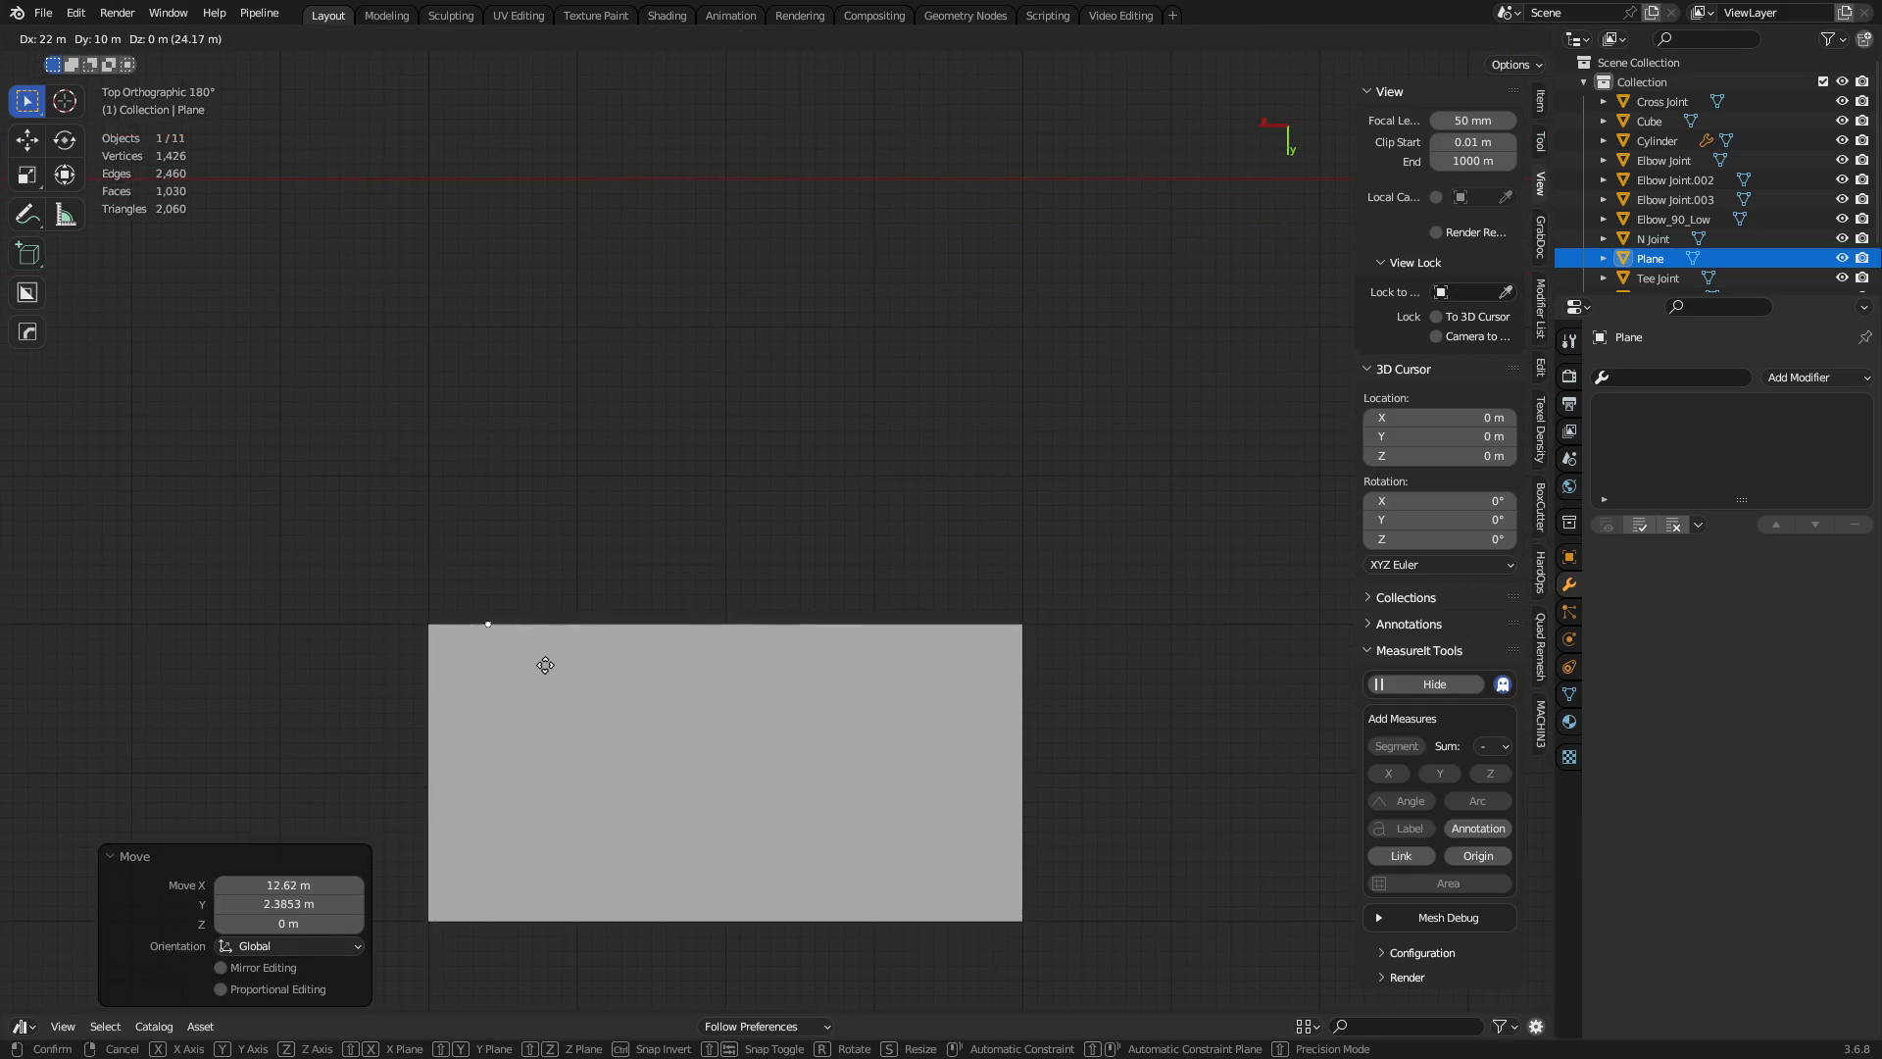
{"action": "left_click", "coordinate": [541, 667]}
{"action": "middle_click_drag", "start_coordinate": [542, 673], "coordinate": [768, 555], "text": "shift"}
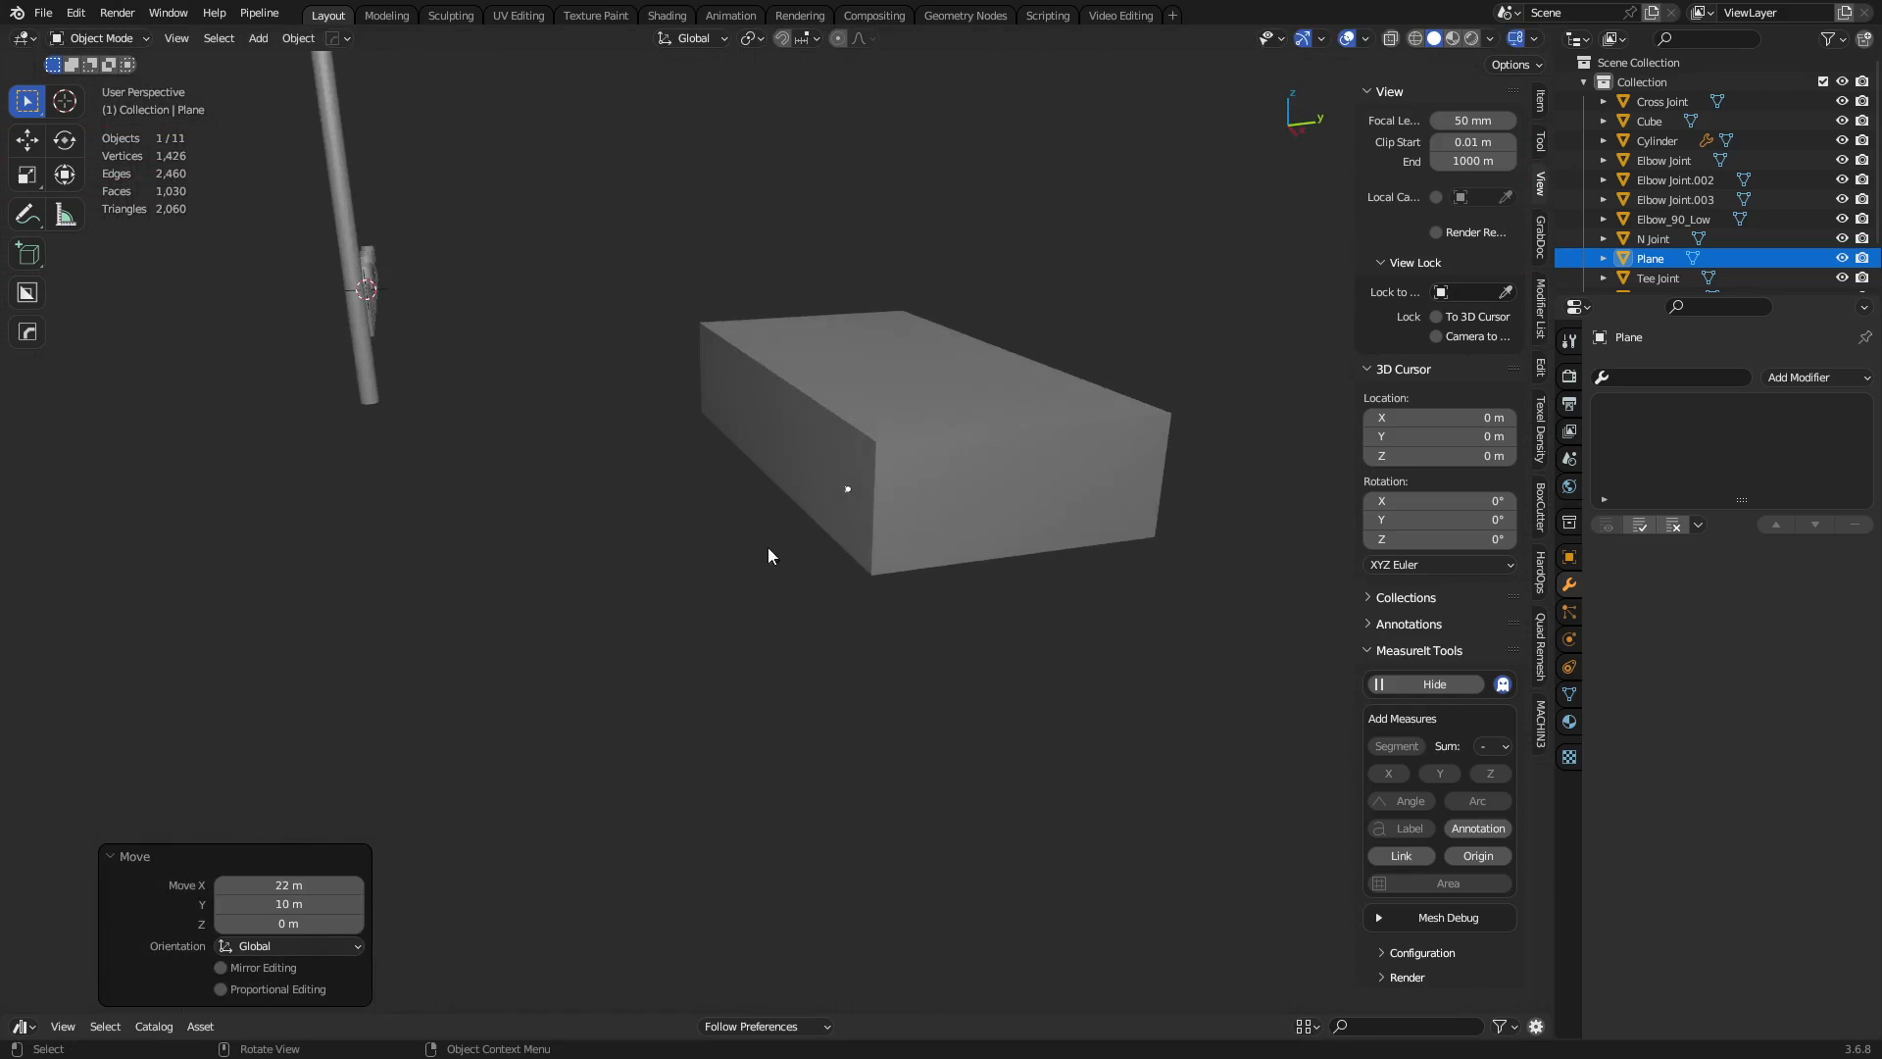
{"action": "middle_click_drag", "start_coordinate": [929, 379], "coordinate": [953, 661], "text": "alt"}
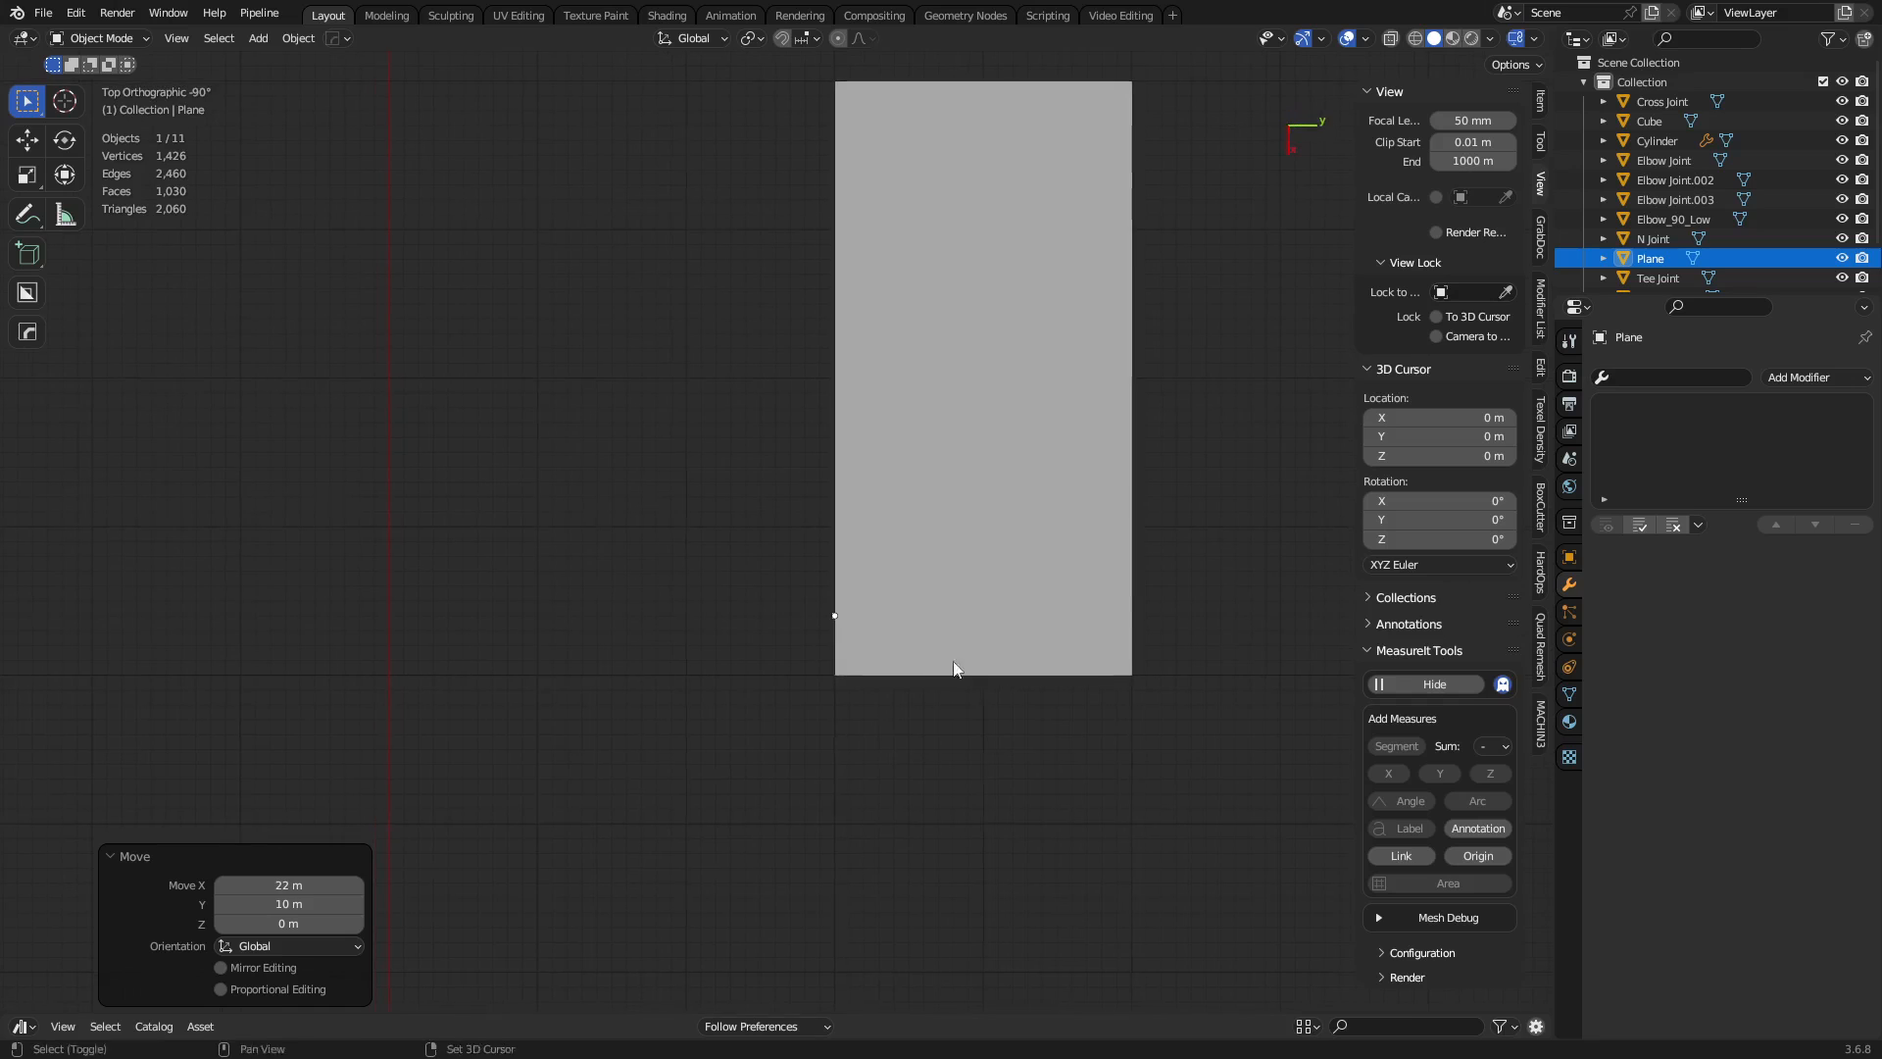
{"action": "key", "text": "a"}
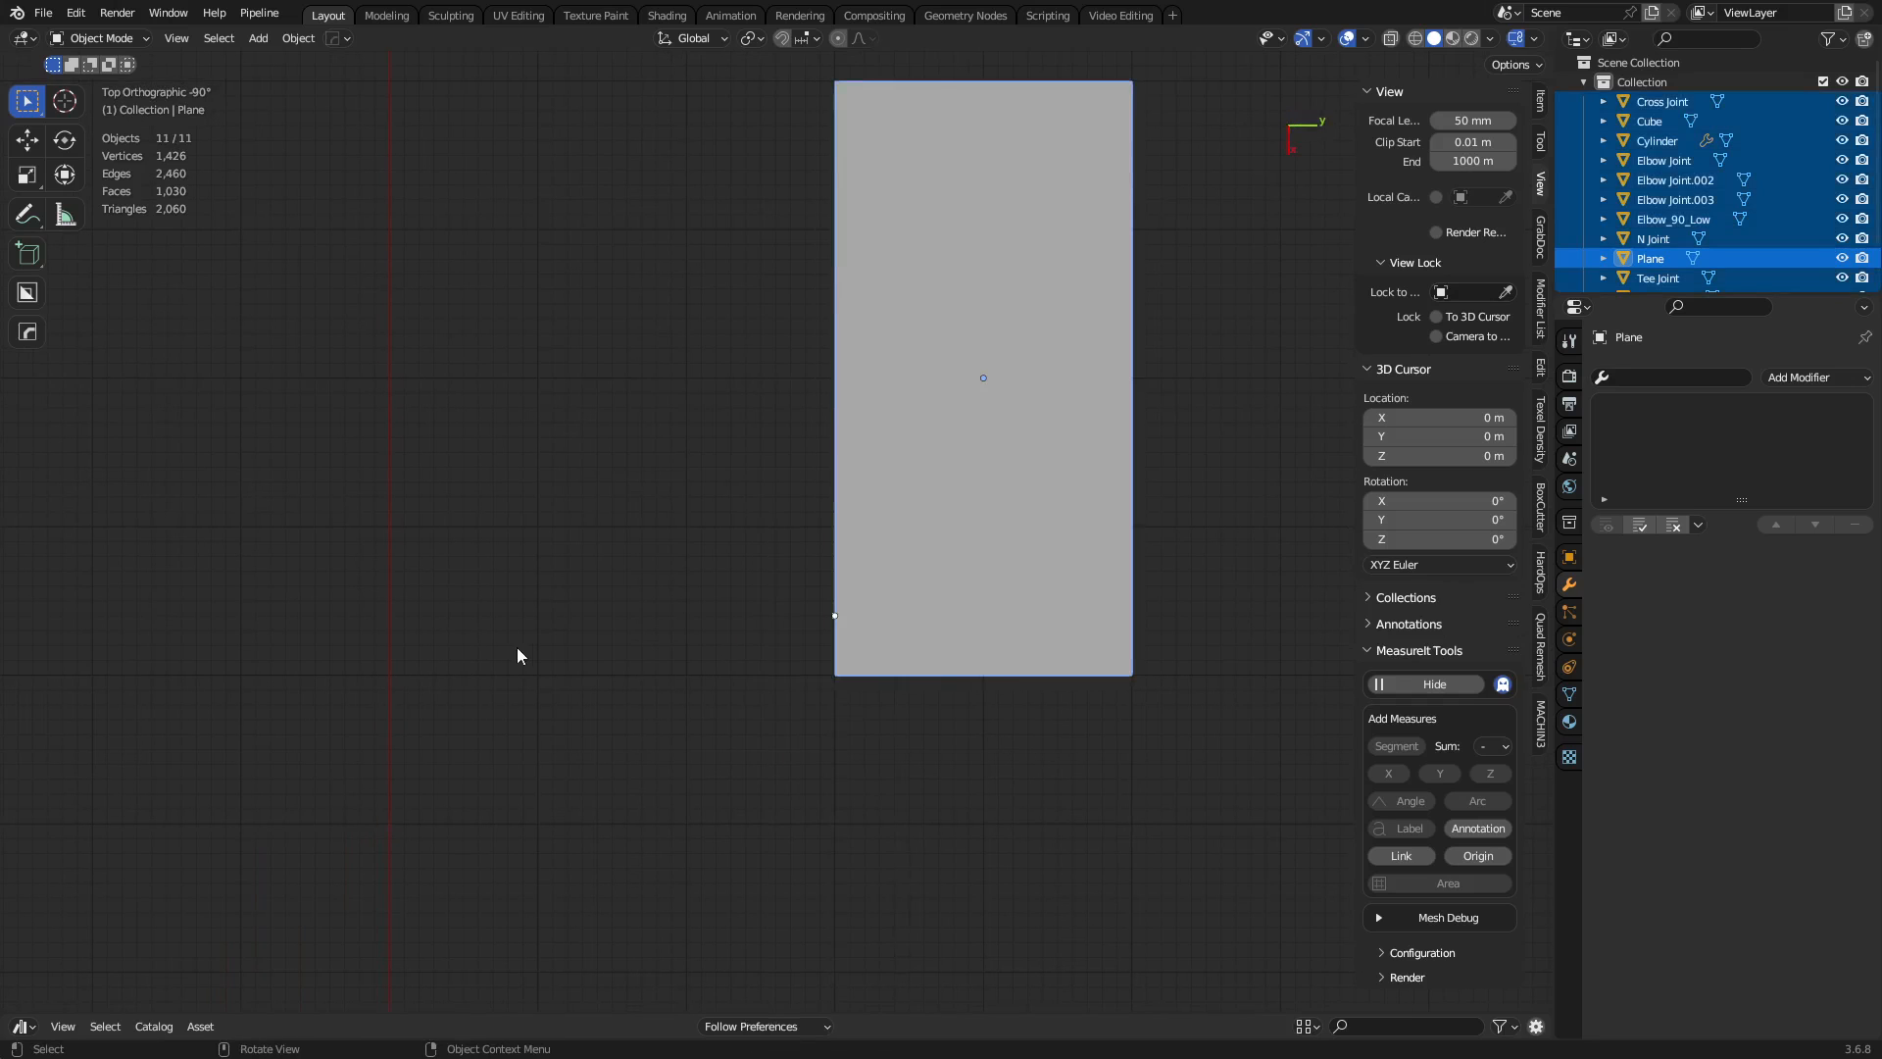
{"action": "key", "text": "ctrl+Tab"}
{"action": "left_click", "coordinate": [899, 617]}
{"action": "key", "text": "ctrl+Tab"}
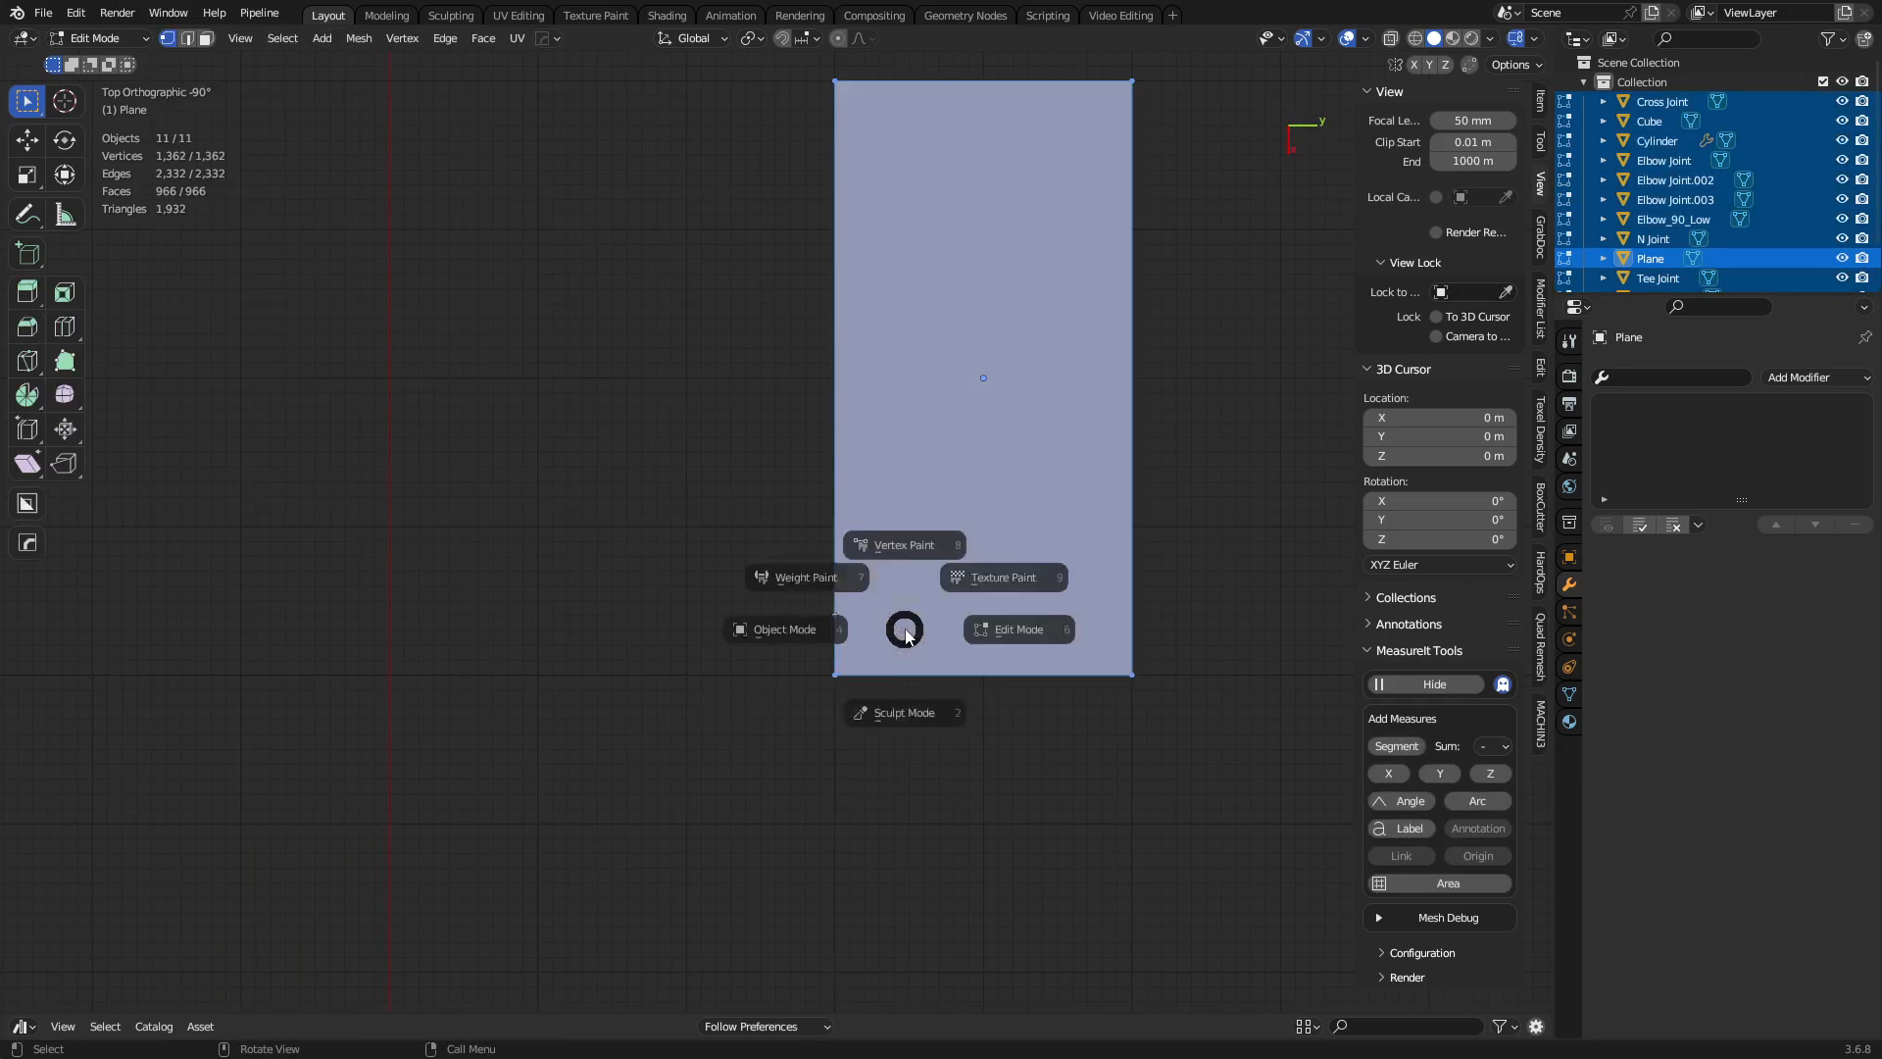
{"action": "left_click", "coordinate": [726, 672]}
{"action": "key", "text": "ctrl+z"}
{"action": "key", "text": "ctrl+z"}
{"action": "key", "text": "ctrl+z"}
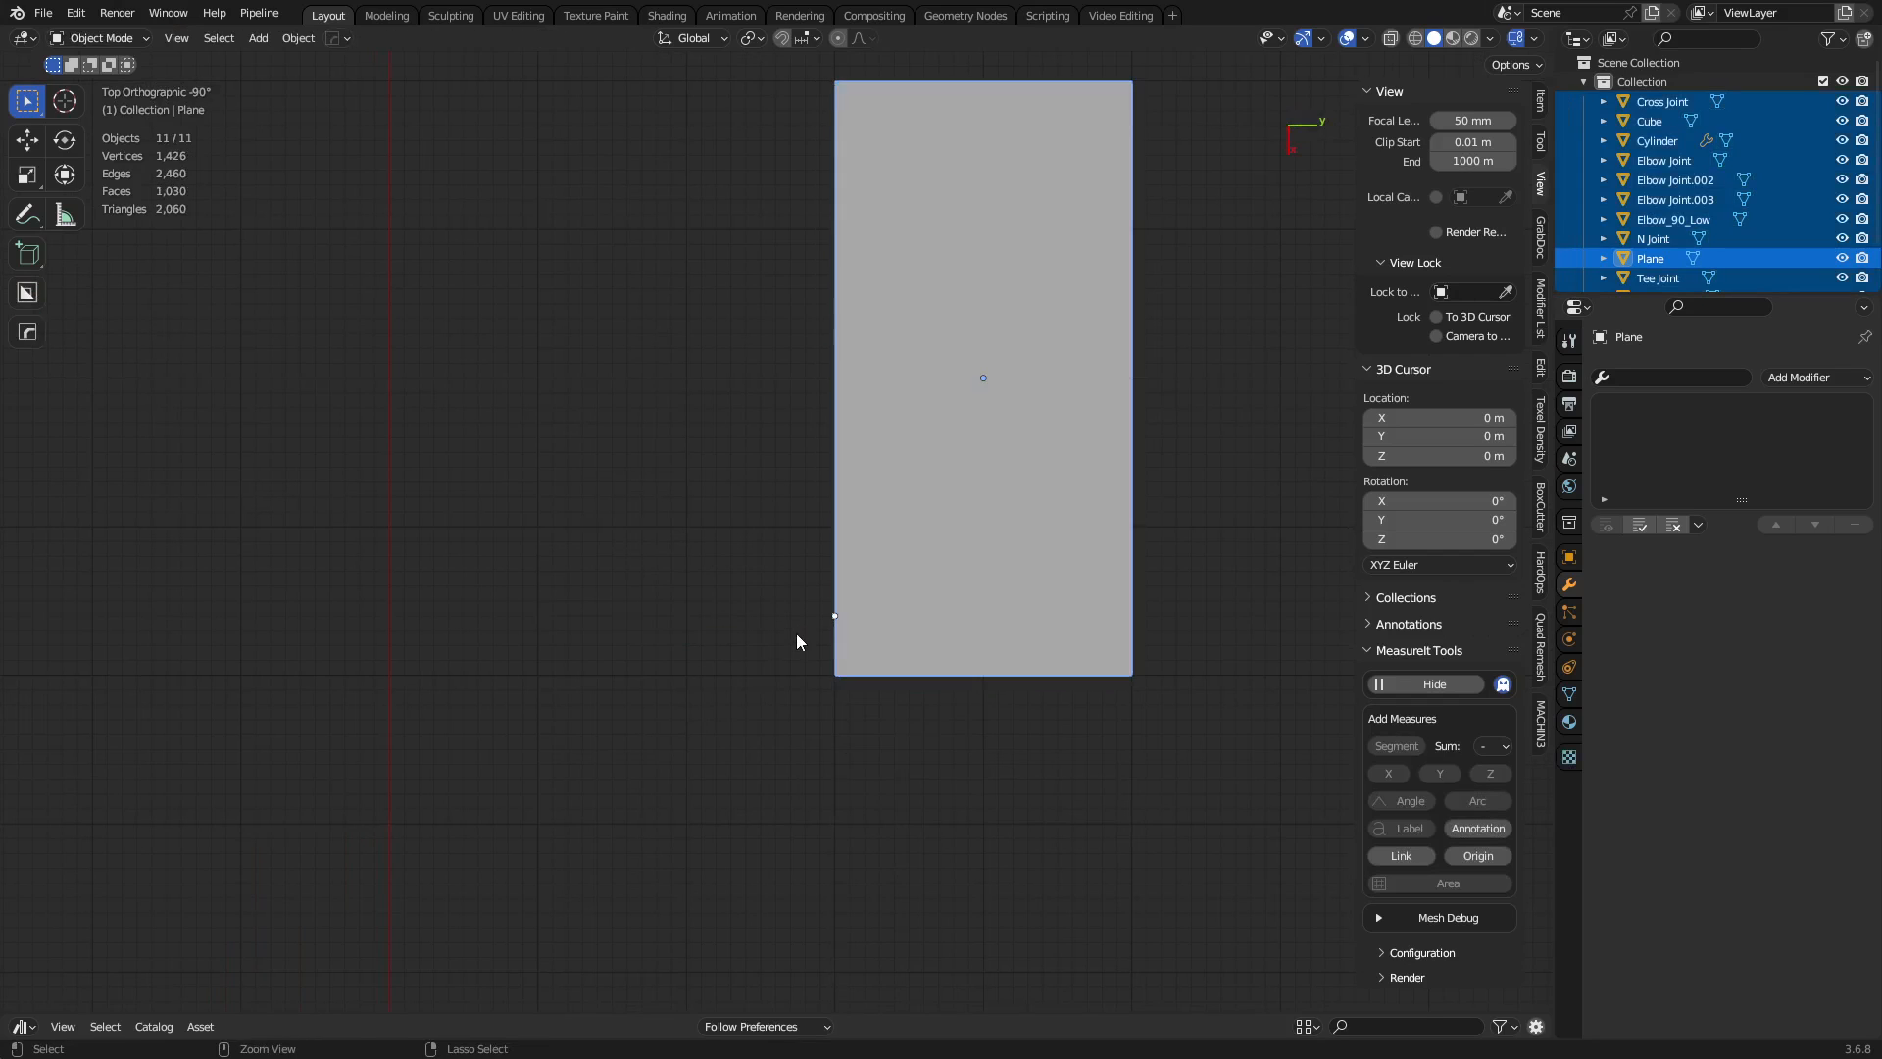
Enter Edit Mode on the single-vertex plane alone and extrude its vertex -10 m on Y, away from the block.
{"action": "key", "text": "g"}
{"action": "left_click", "coordinate": [823, 598]}
{"action": "key", "text": "ctrl+Tab"}
{"action": "left_click", "coordinate": [851, 622]}
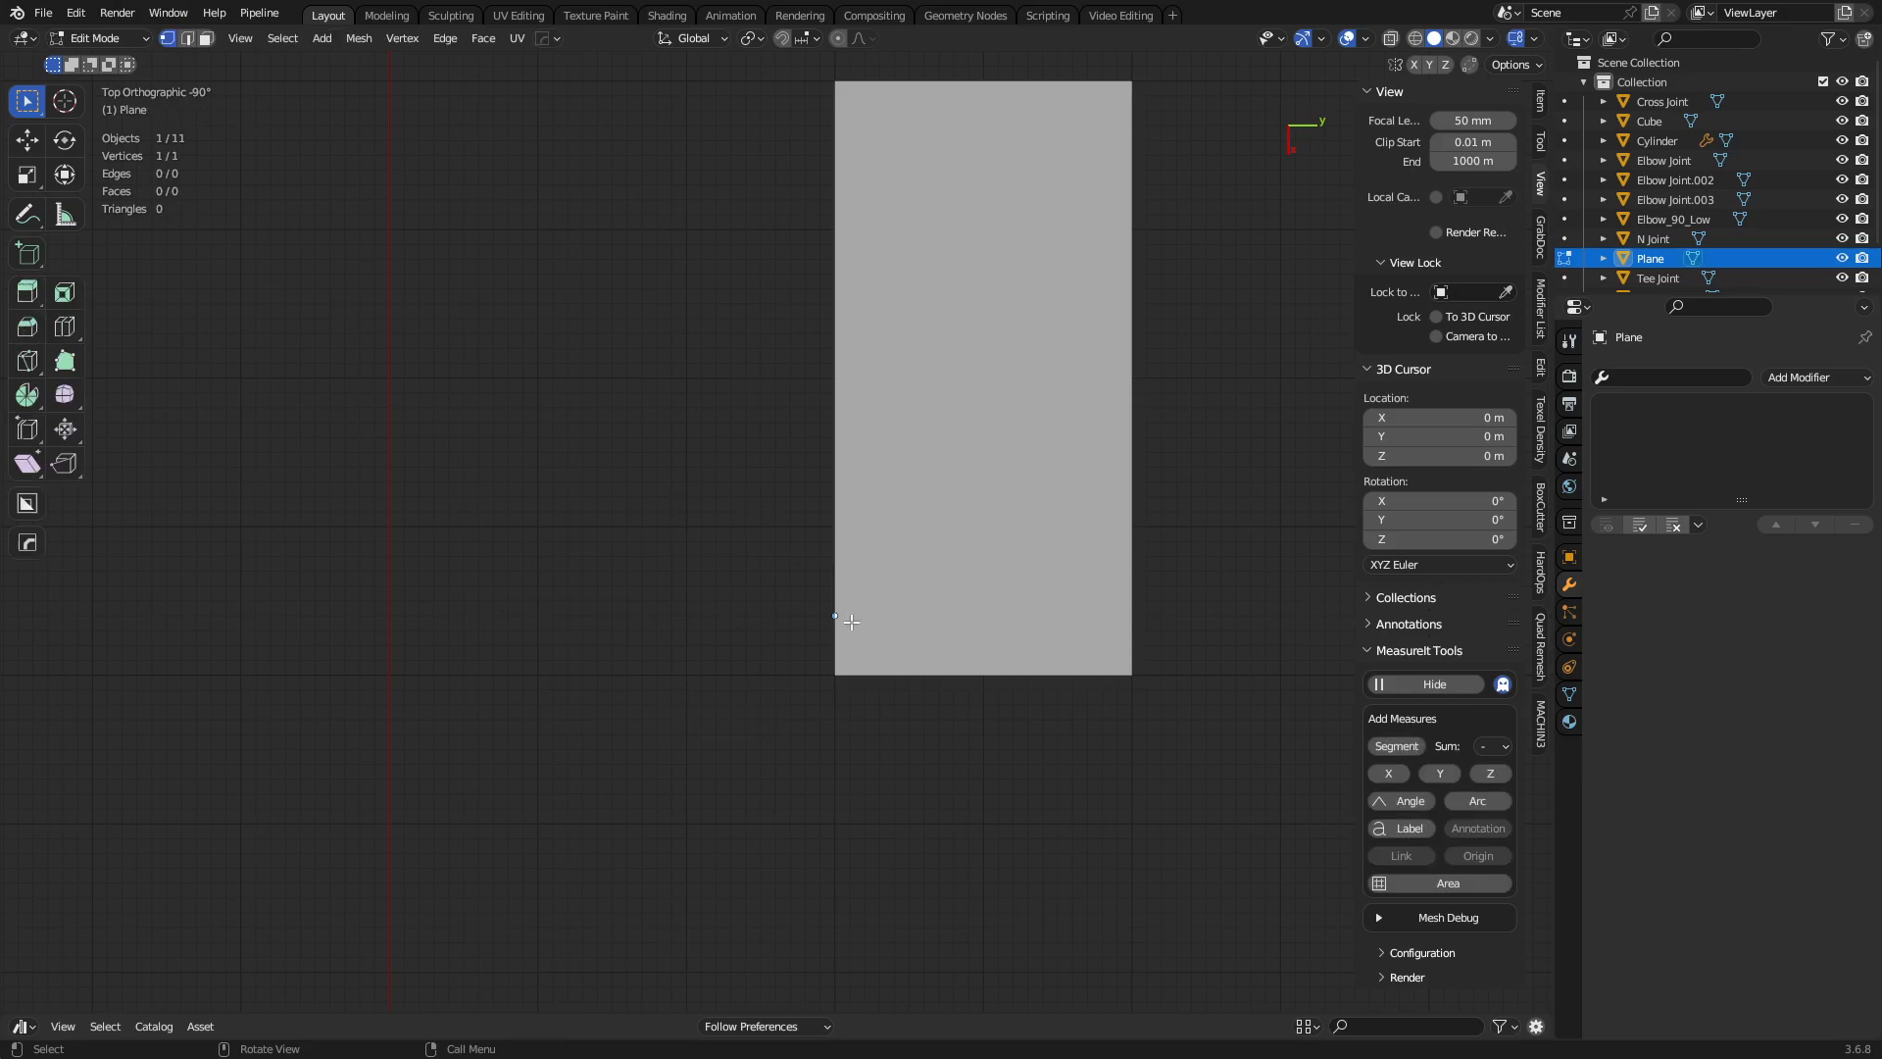
{"action": "key", "text": "g"}
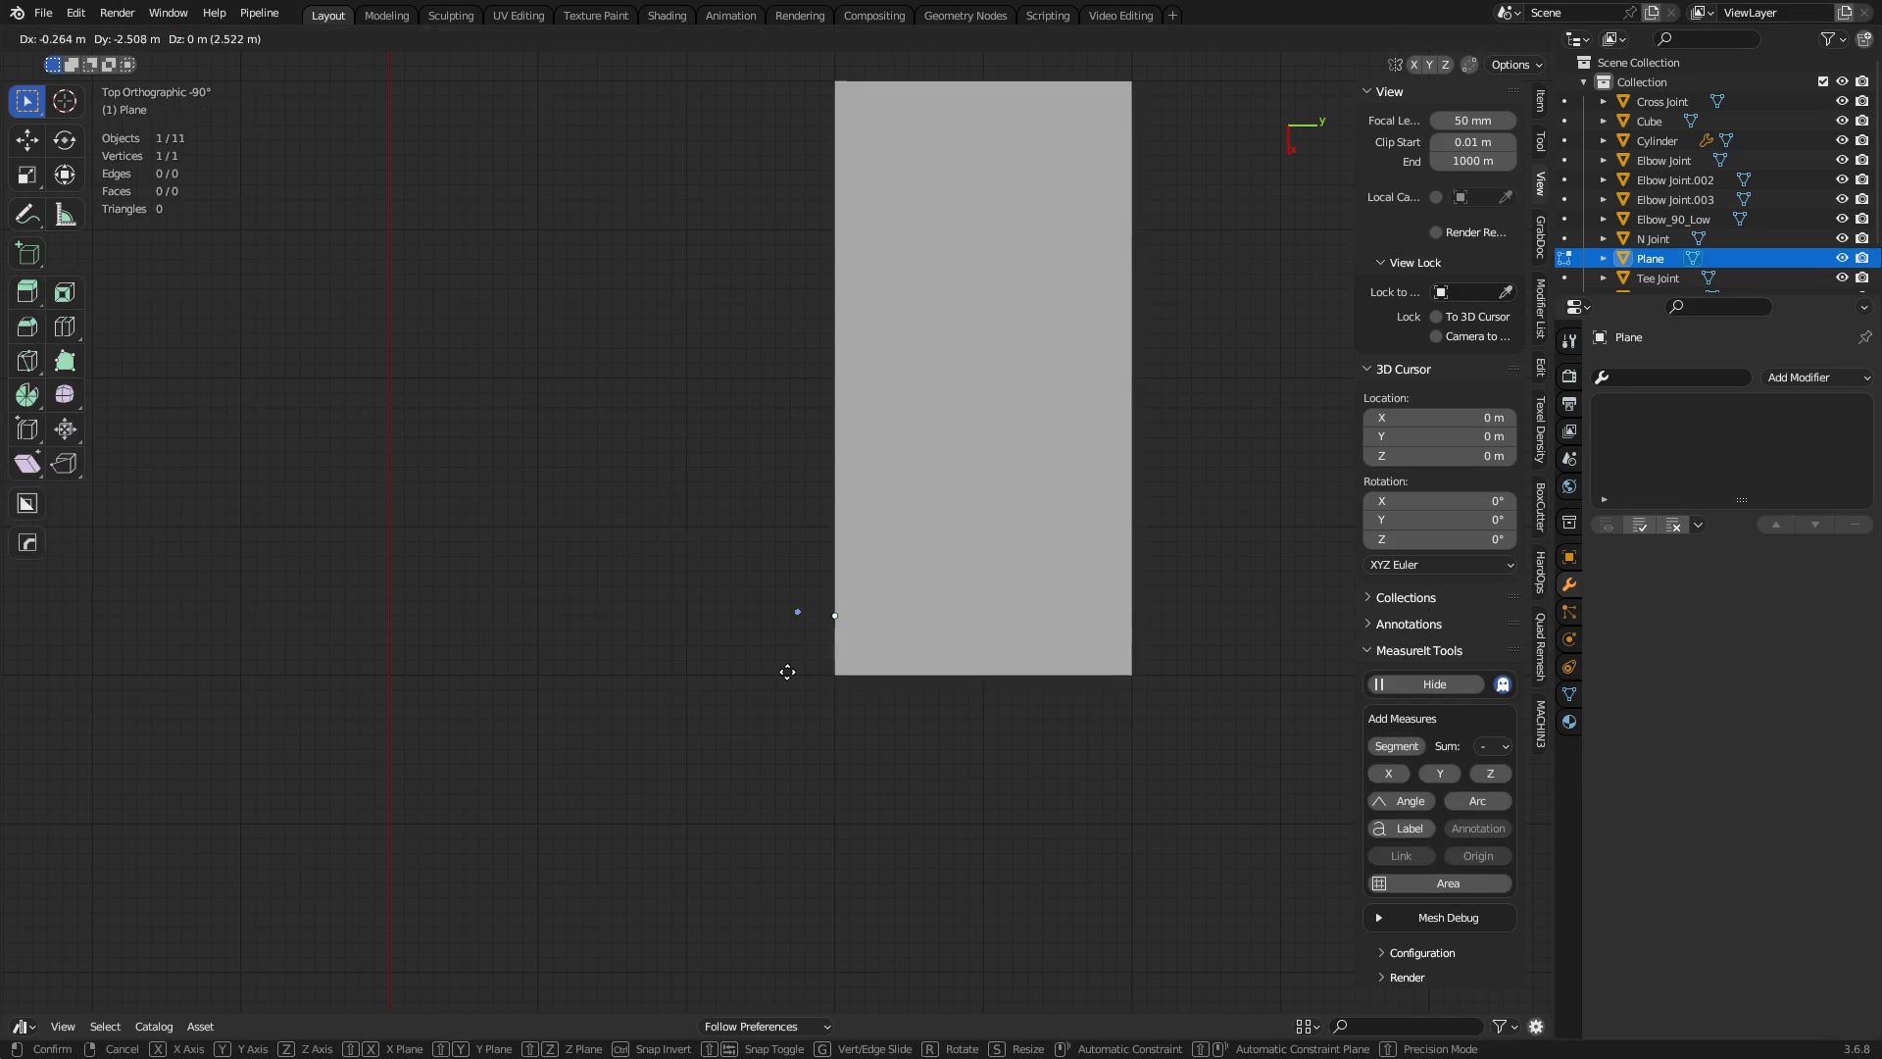
{"action": "right_click", "coordinate": [764, 679]}
{"action": "key", "text": "e"}
{"action": "left_click", "coordinate": [739, 666]}
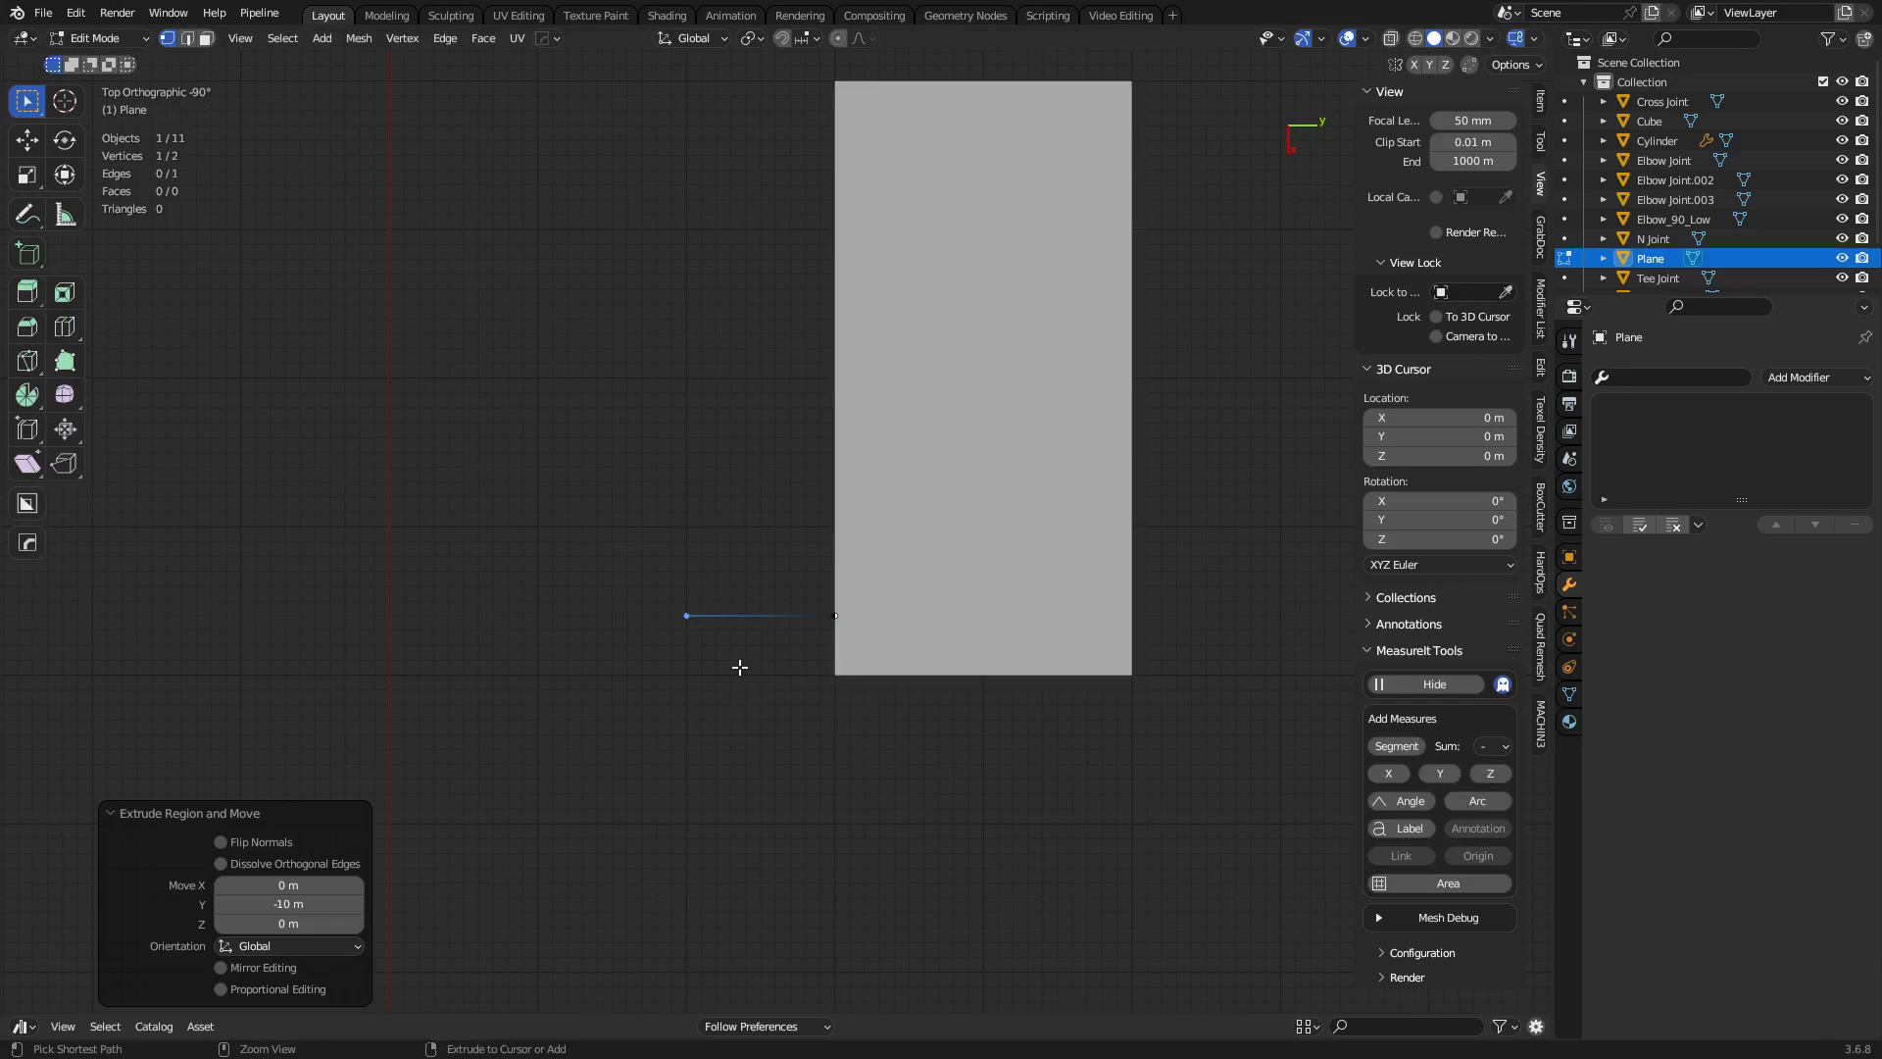
Extrude the path's end vertex straight along negative X, then diagonally by -10 m on X and -10 m on Y.
{"action": "middle_click_drag", "start_coordinate": [737, 654], "coordinate": [757, 741], "text": "shift"}
{"action": "key", "text": "e"}
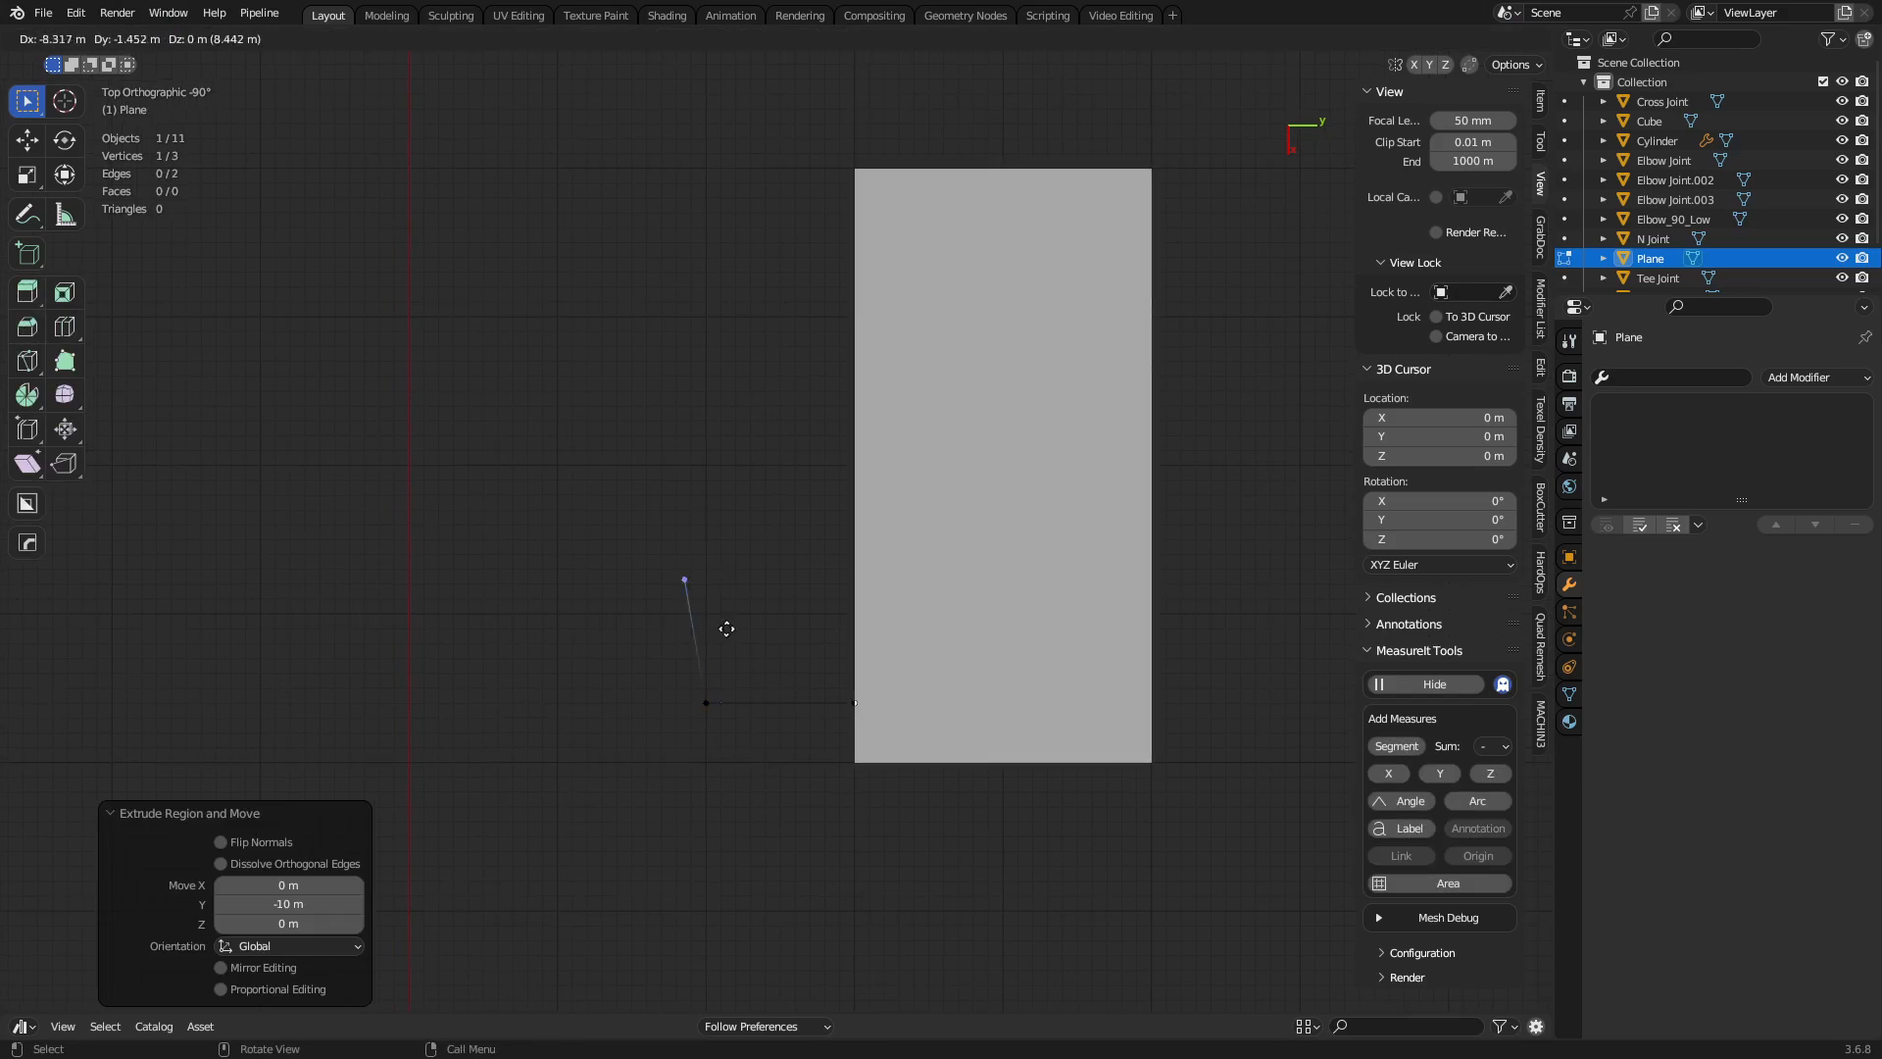
{"action": "left_click", "coordinate": [752, 549]}
{"action": "middle_click_drag", "start_coordinate": [753, 507], "coordinate": [771, 691], "text": "shift"}
{"action": "key", "text": "e"}
{"action": "left_click", "coordinate": [607, 530]}
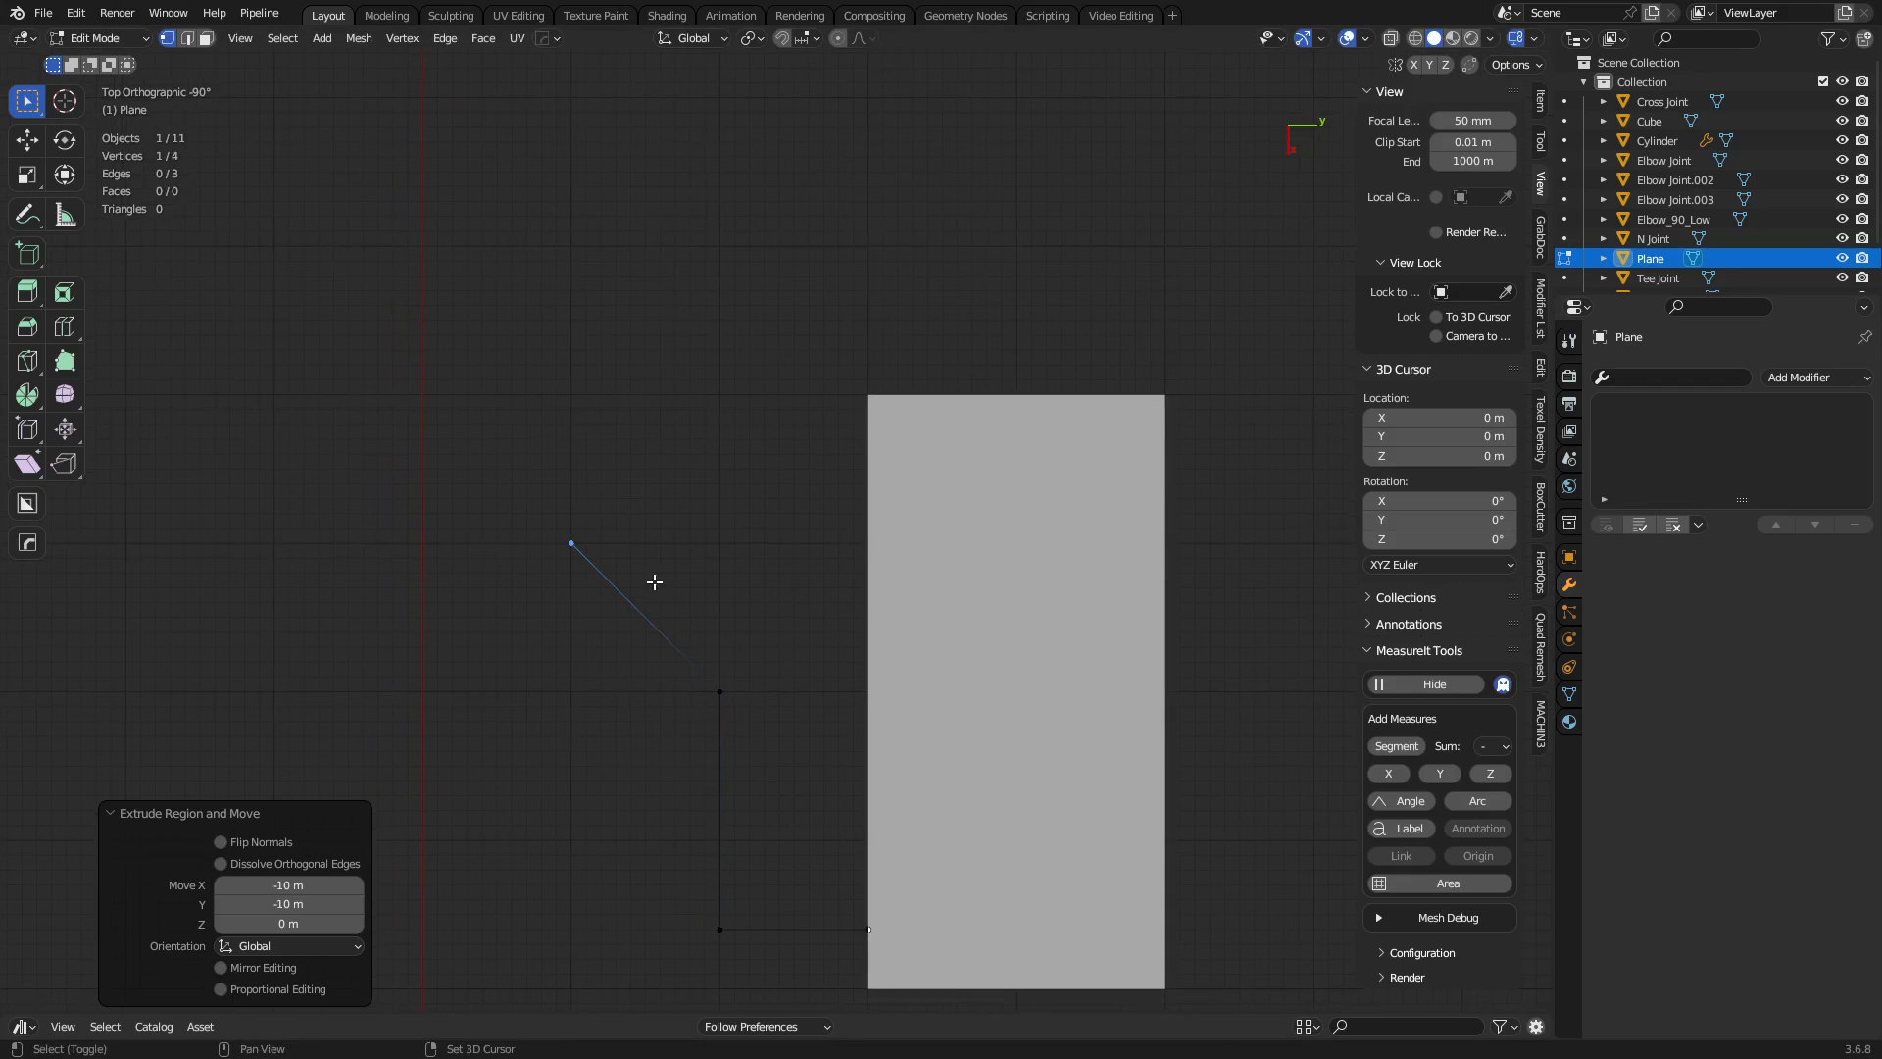
Extrude the path's end vertex -20 m on X, then 20 m on Y.
{"action": "middle_click_drag", "start_coordinate": [651, 580], "coordinate": [679, 680], "text": "shift"}
{"action": "key", "text": "e"}
{"action": "left_click", "coordinate": [674, 386]}
{"action": "middle_click_drag", "start_coordinate": [672, 429], "coordinate": [686, 526], "text": "shift"}
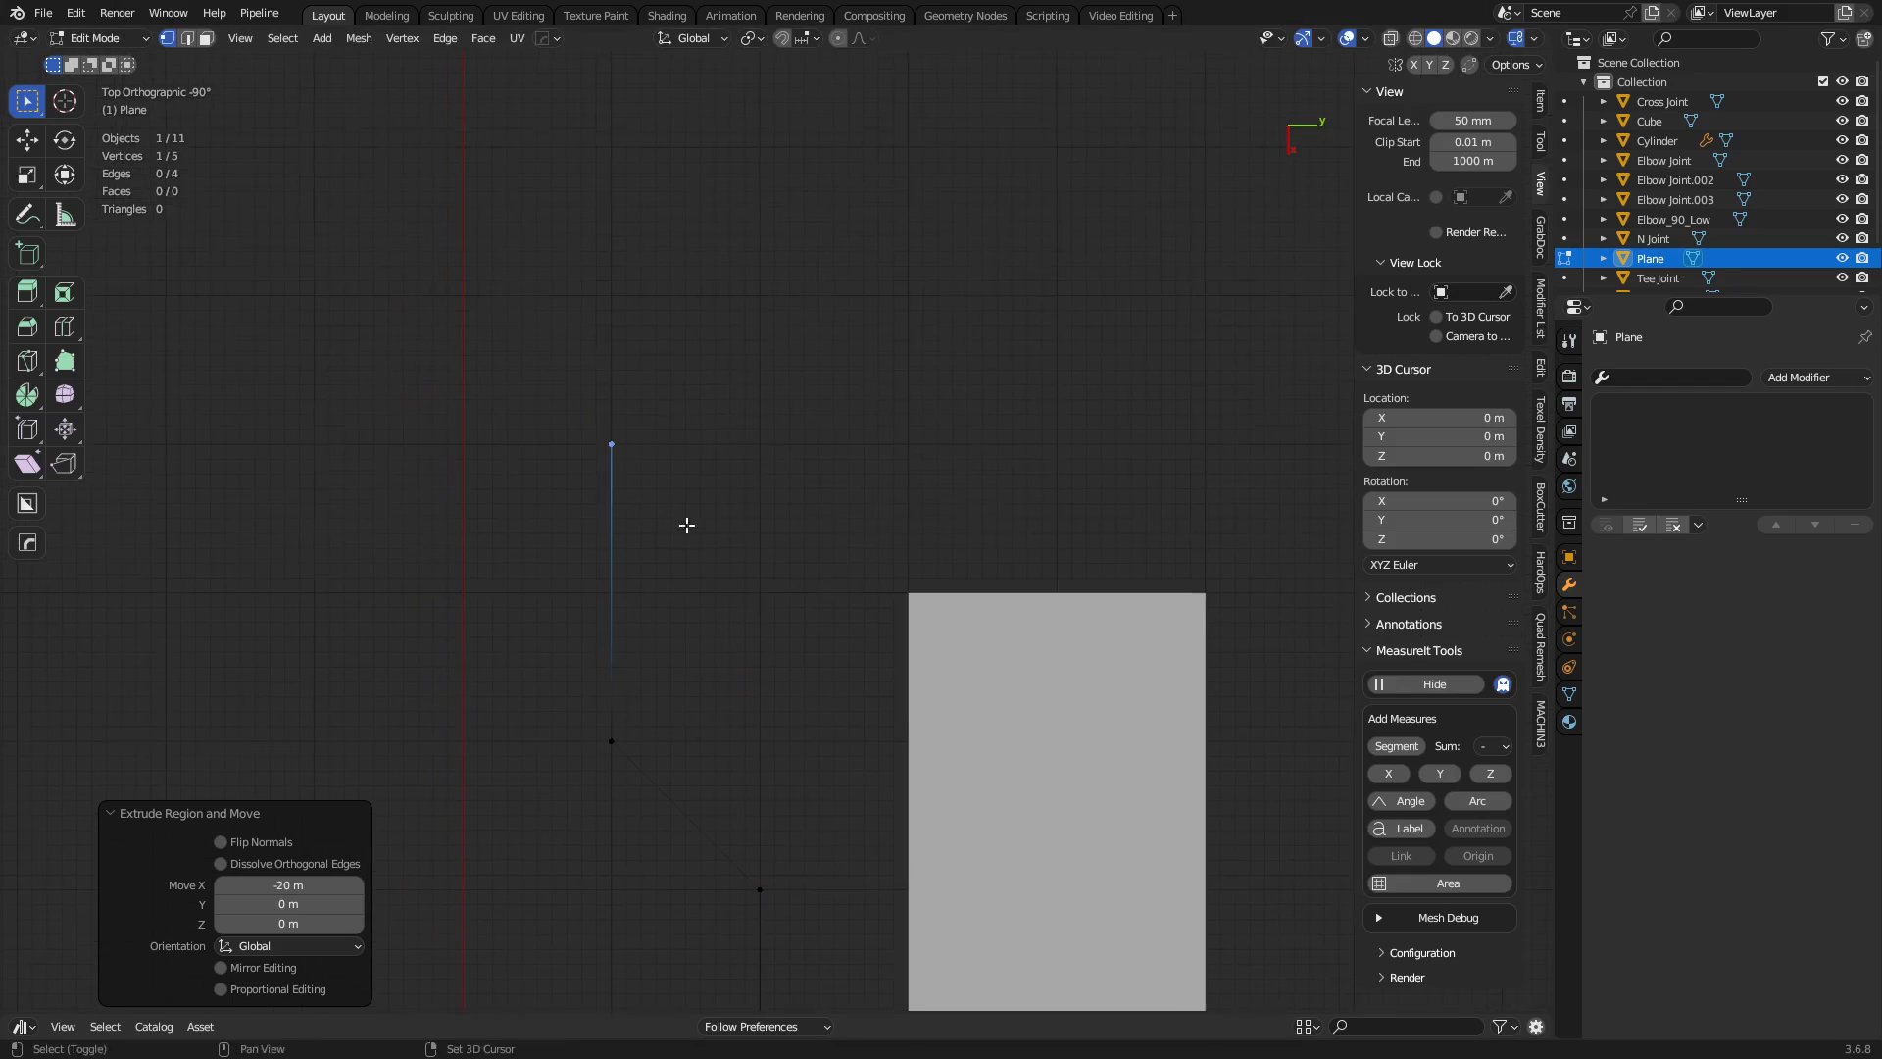
{"action": "key", "text": "e"}
{"action": "left_click", "coordinate": [956, 517]}
{"action": "middle_click_drag", "start_coordinate": [956, 517], "coordinate": [870, 702], "text": "shift"}
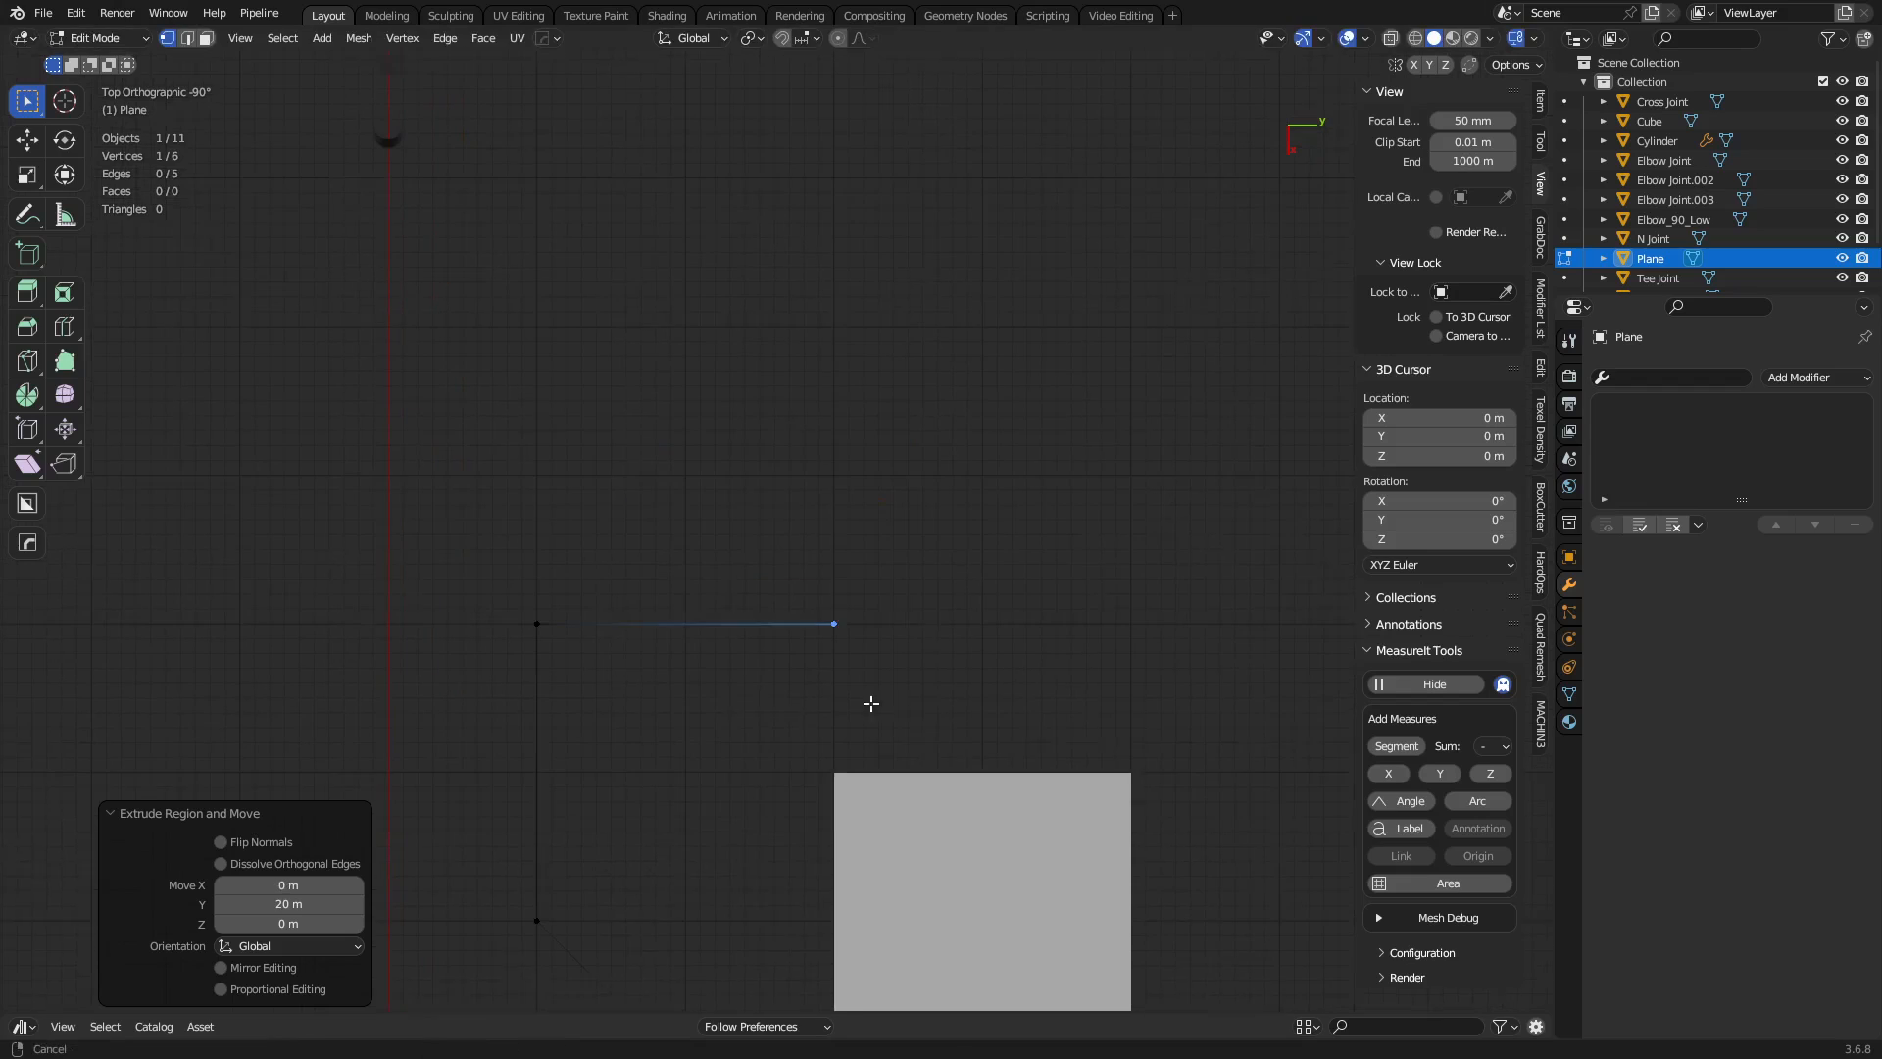
Extrude the path's end vertex -21 m on X and move it back 1 m on X.
{"action": "key", "text": "e"}
{"action": "left_click", "coordinate": [867, 417]}
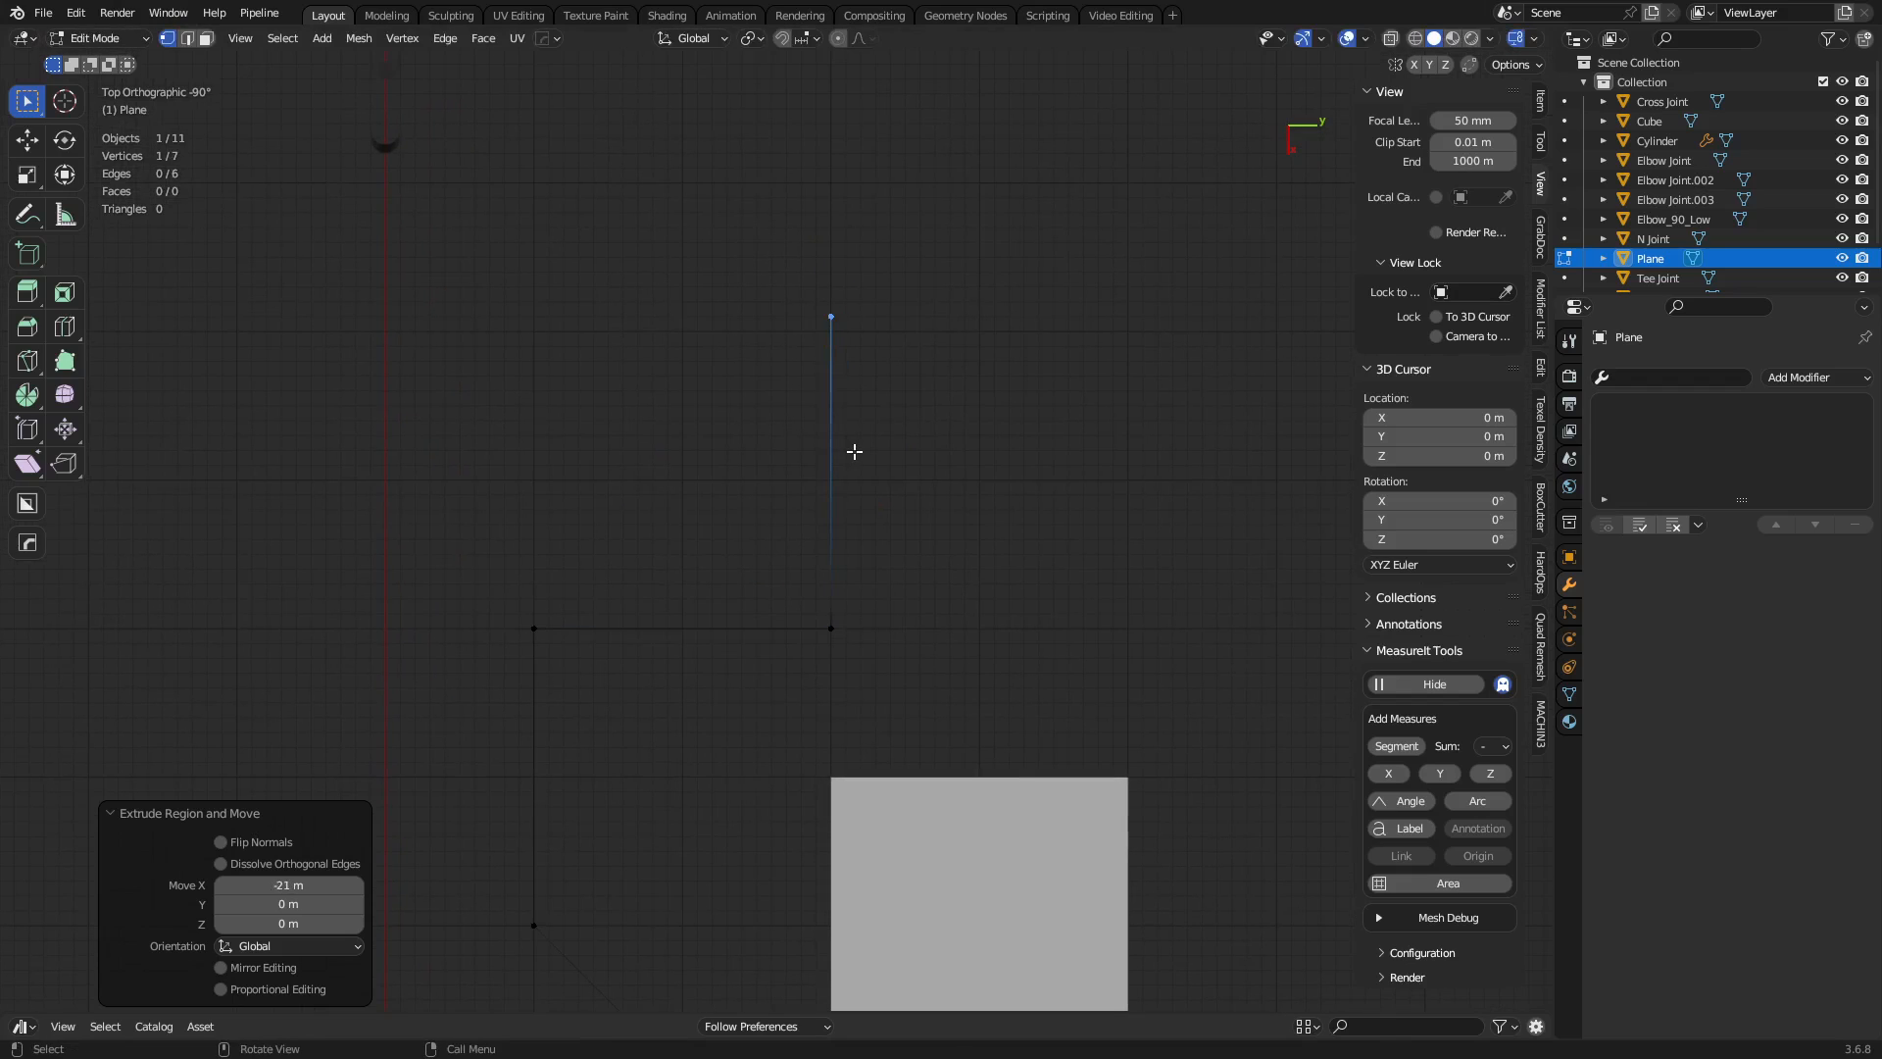
{"action": "key", "text": "g"}
{"action": "left_click", "coordinate": [844, 433]}
{"action": "middle_click_drag", "start_coordinate": [844, 432], "coordinate": [832, 592], "text": "shift"}
Extrude the path's end vertex diagonally by -20 m on X and Y, then straight along negative X.
{"action": "key", "text": "e"}
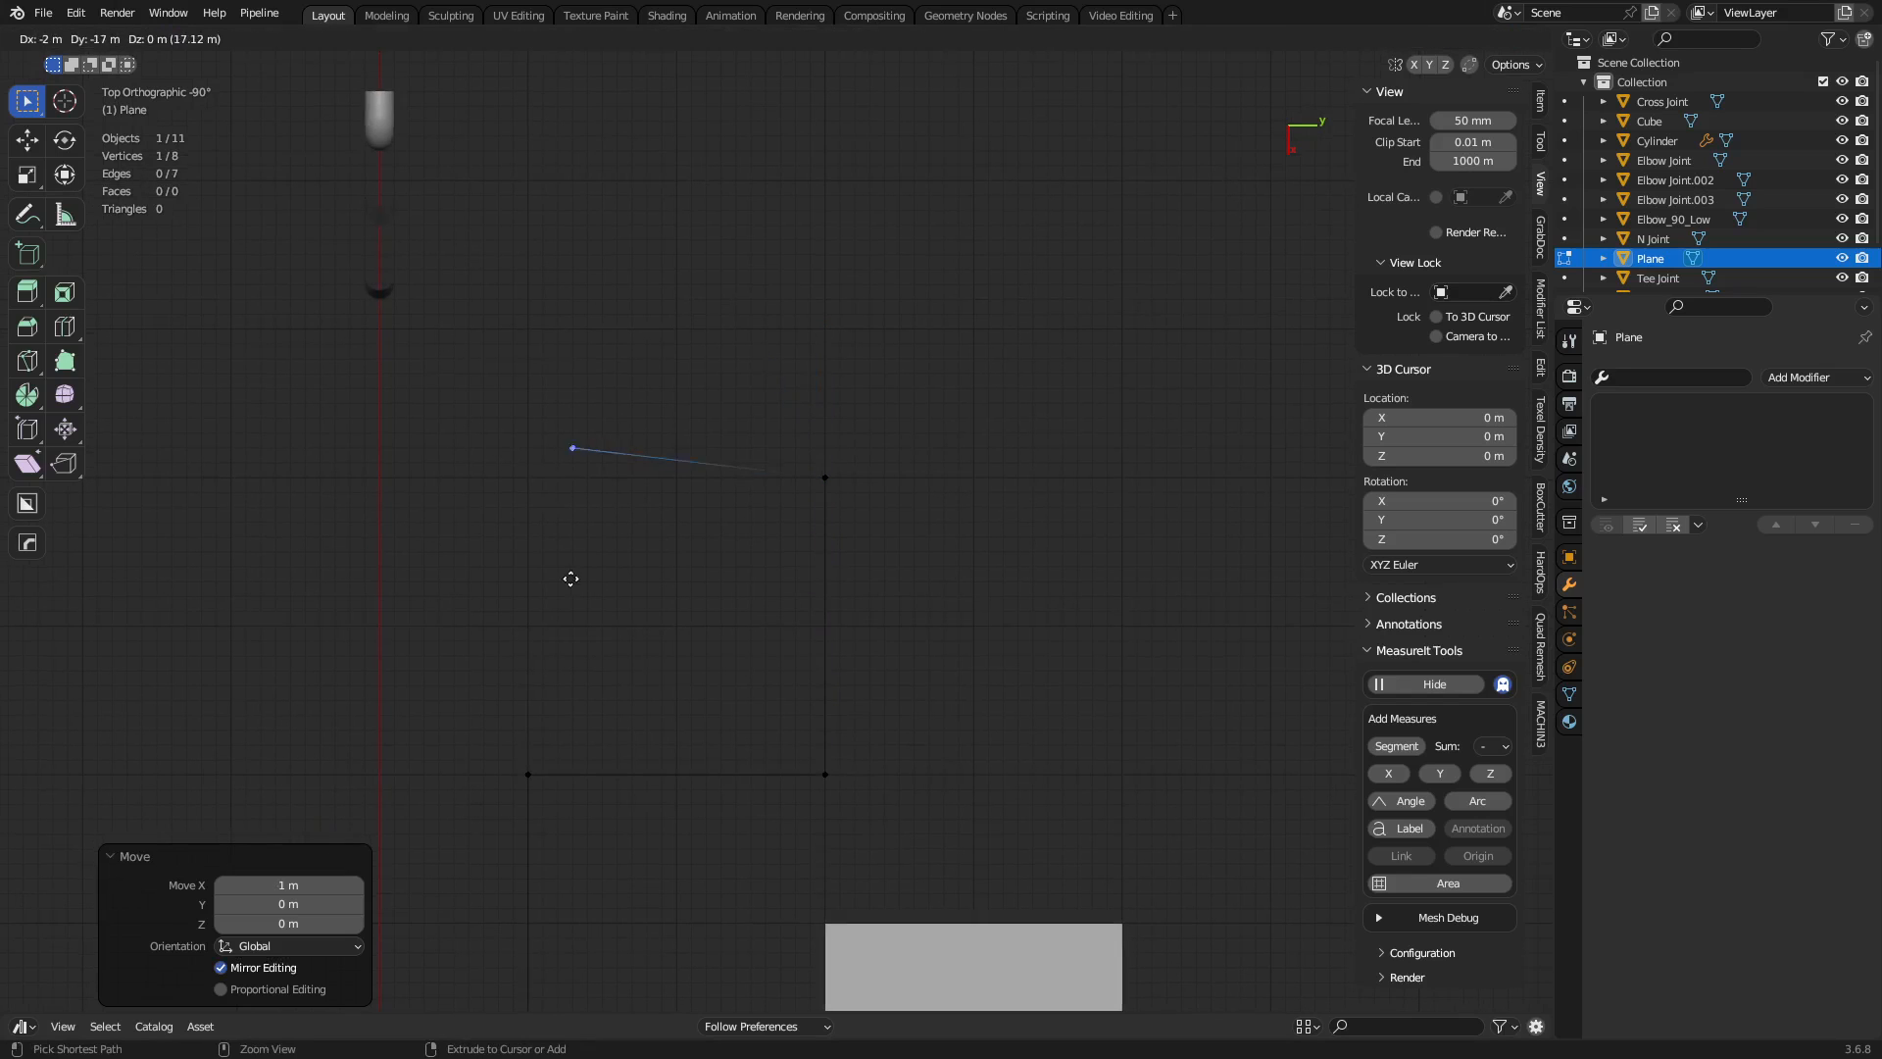
{"action": "left_click", "coordinate": [532, 303]}
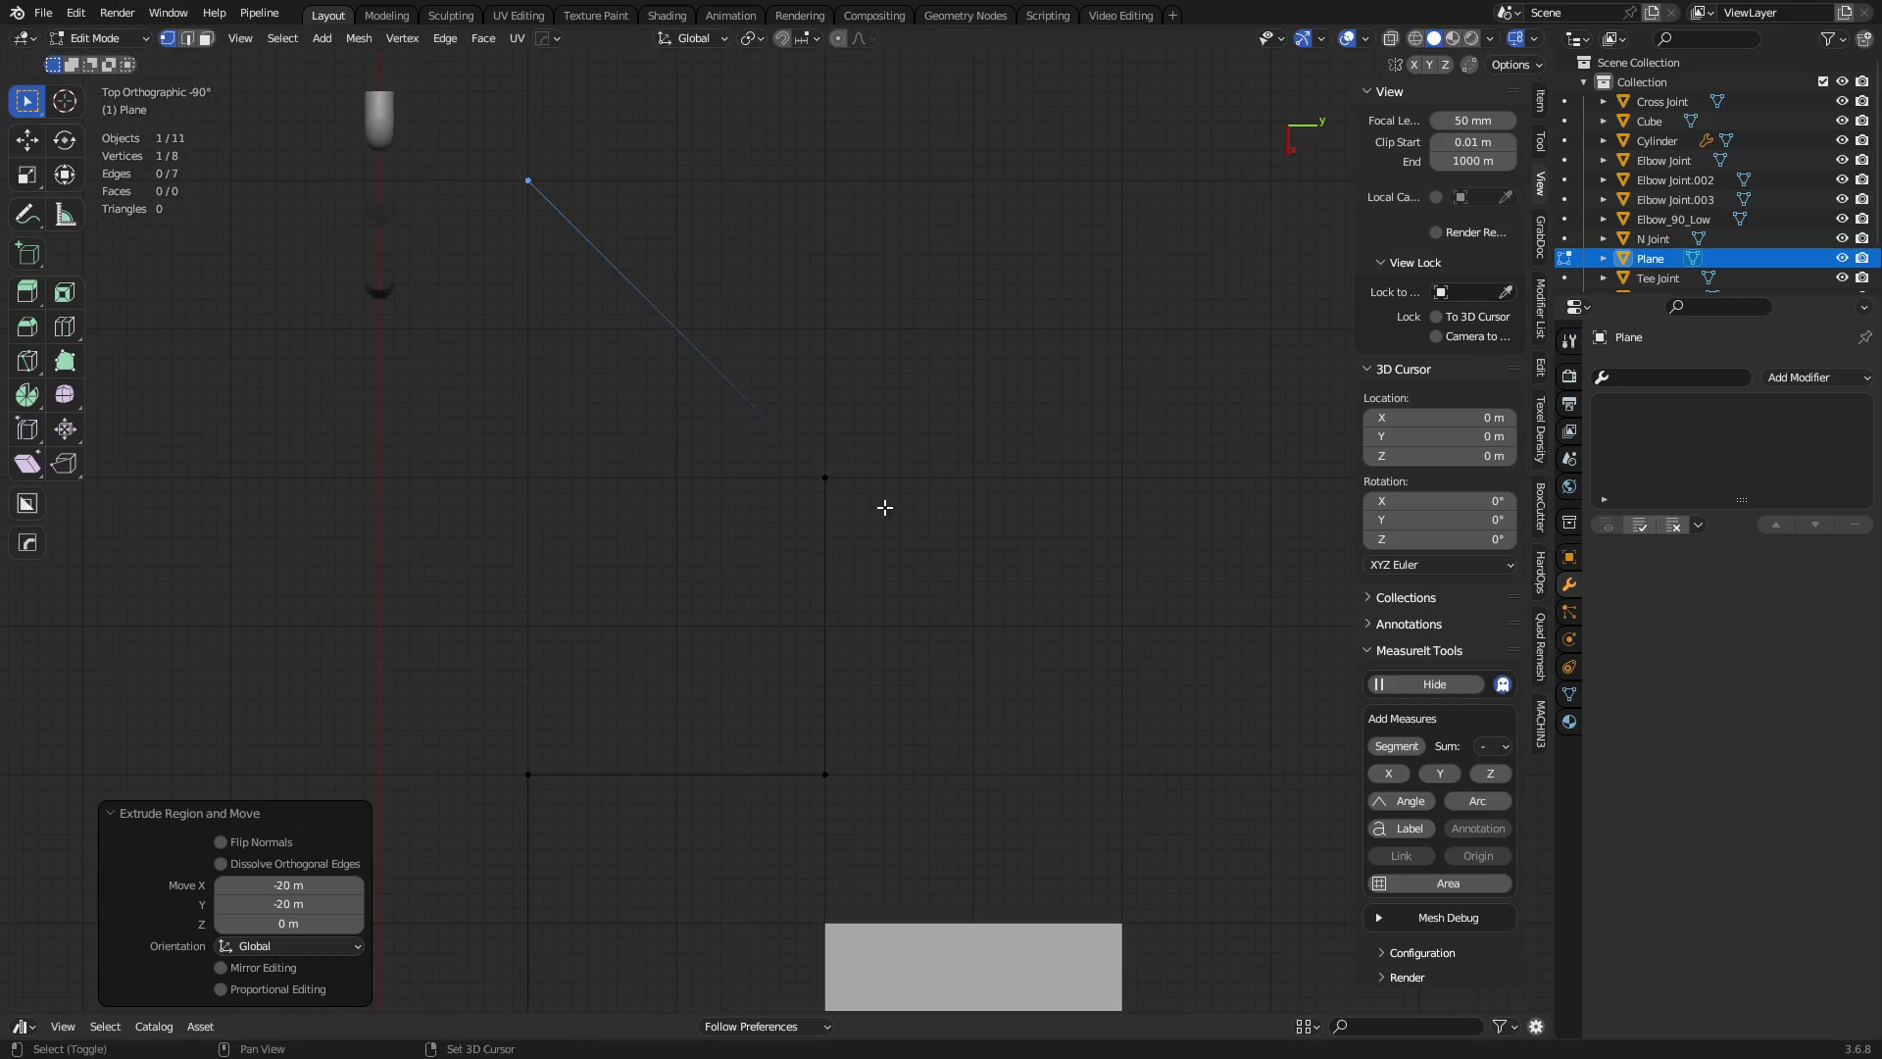
{"action": "middle_click_drag", "start_coordinate": [748, 526], "coordinate": [787, 664], "text": "shift"}
{"action": "key", "text": "e"}
{"action": "left_click", "coordinate": [777, 521]}
Select the path's six vertices from its far end to the second corner past the block and move them -10 m on Z.
{"action": "scroll", "coordinate": [778, 520], "scroll_direction": "down", "scroll_amount": 3}
{"action": "key", "text": "Tab"}
{"action": "middle_click_drag", "start_coordinate": [836, 775], "coordinate": [882, 715]}
{"action": "left_click", "coordinate": [745, 655]}
{"action": "middle_click_drag", "start_coordinate": [883, 715], "coordinate": [1006, 502], "text": "shift"}
{"action": "key", "text": "Tab"}
{"action": "left_click", "coordinate": [1062, 501]}
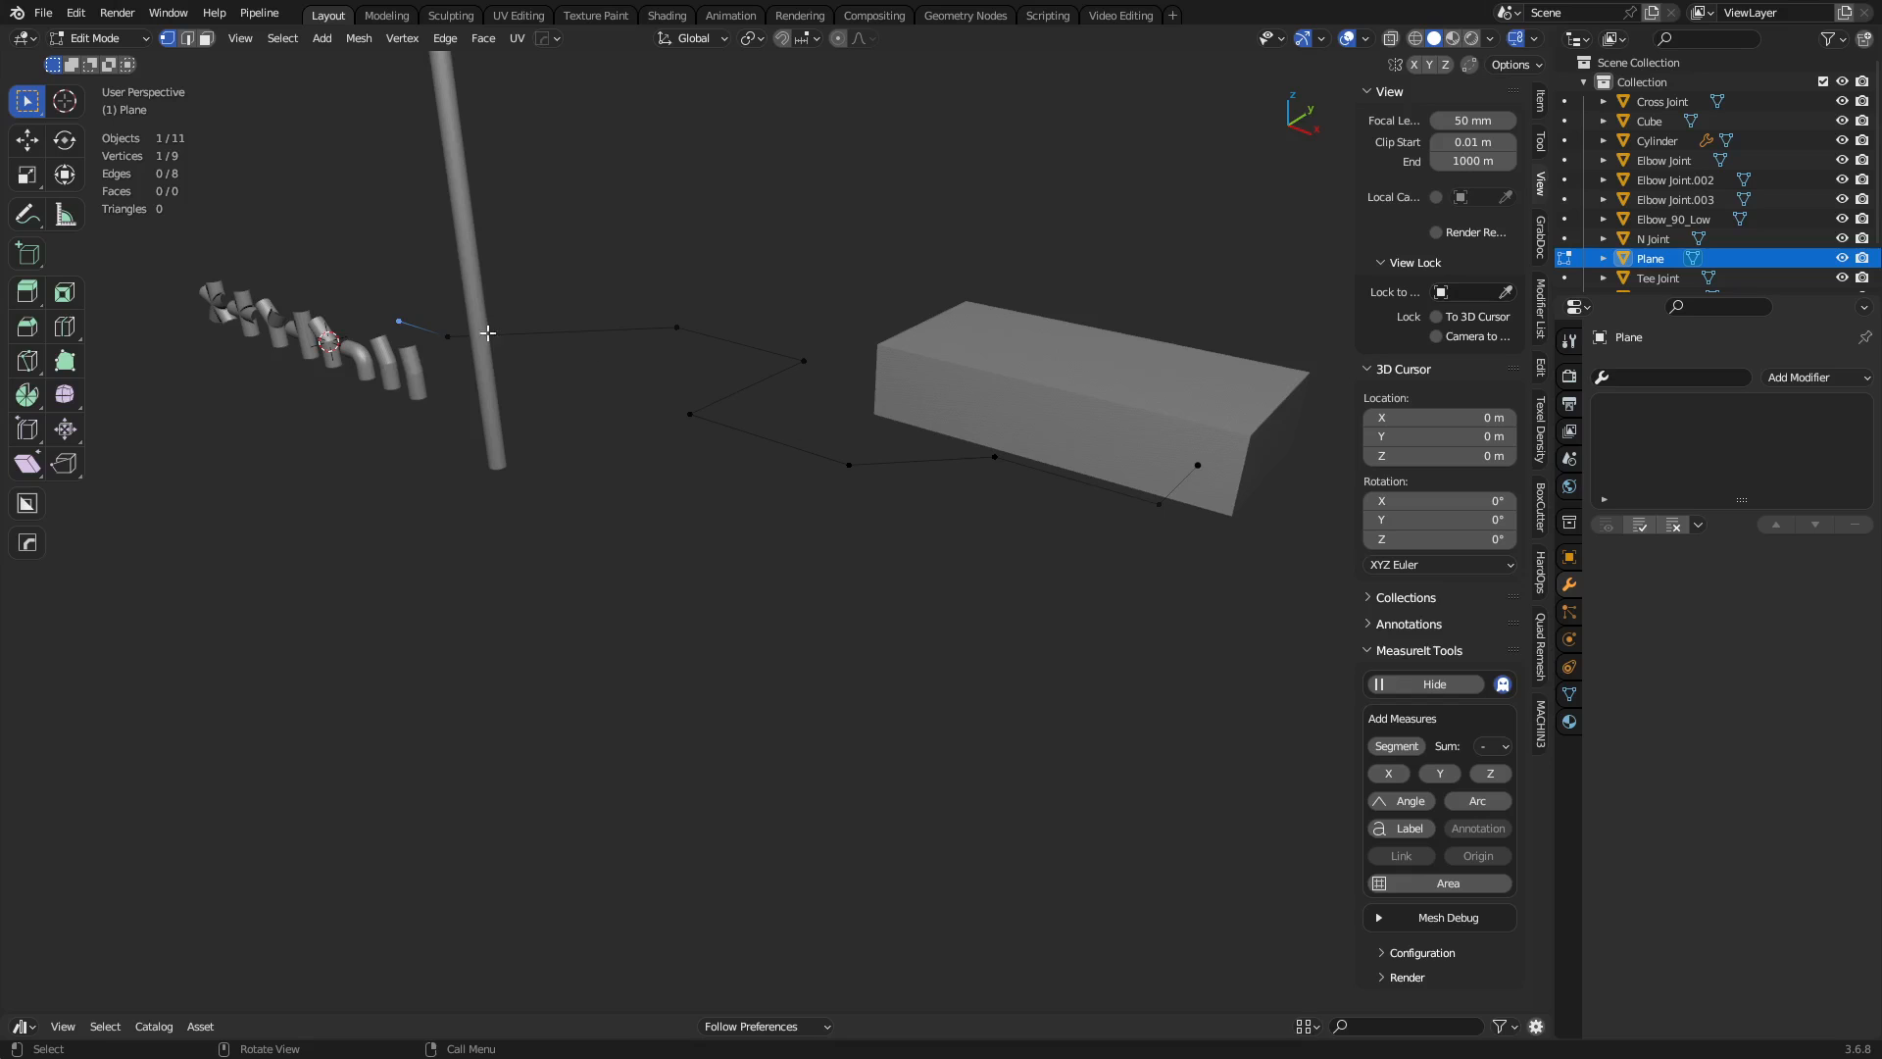
{"action": "left_click", "coordinate": [850, 466], "text": "ctrl"}
{"action": "type", "text": "gz-10"}
{"action": "key", "text": "Return"}
{"action": "middle_click_drag", "start_coordinate": [843, 609], "coordinate": [966, 515]}
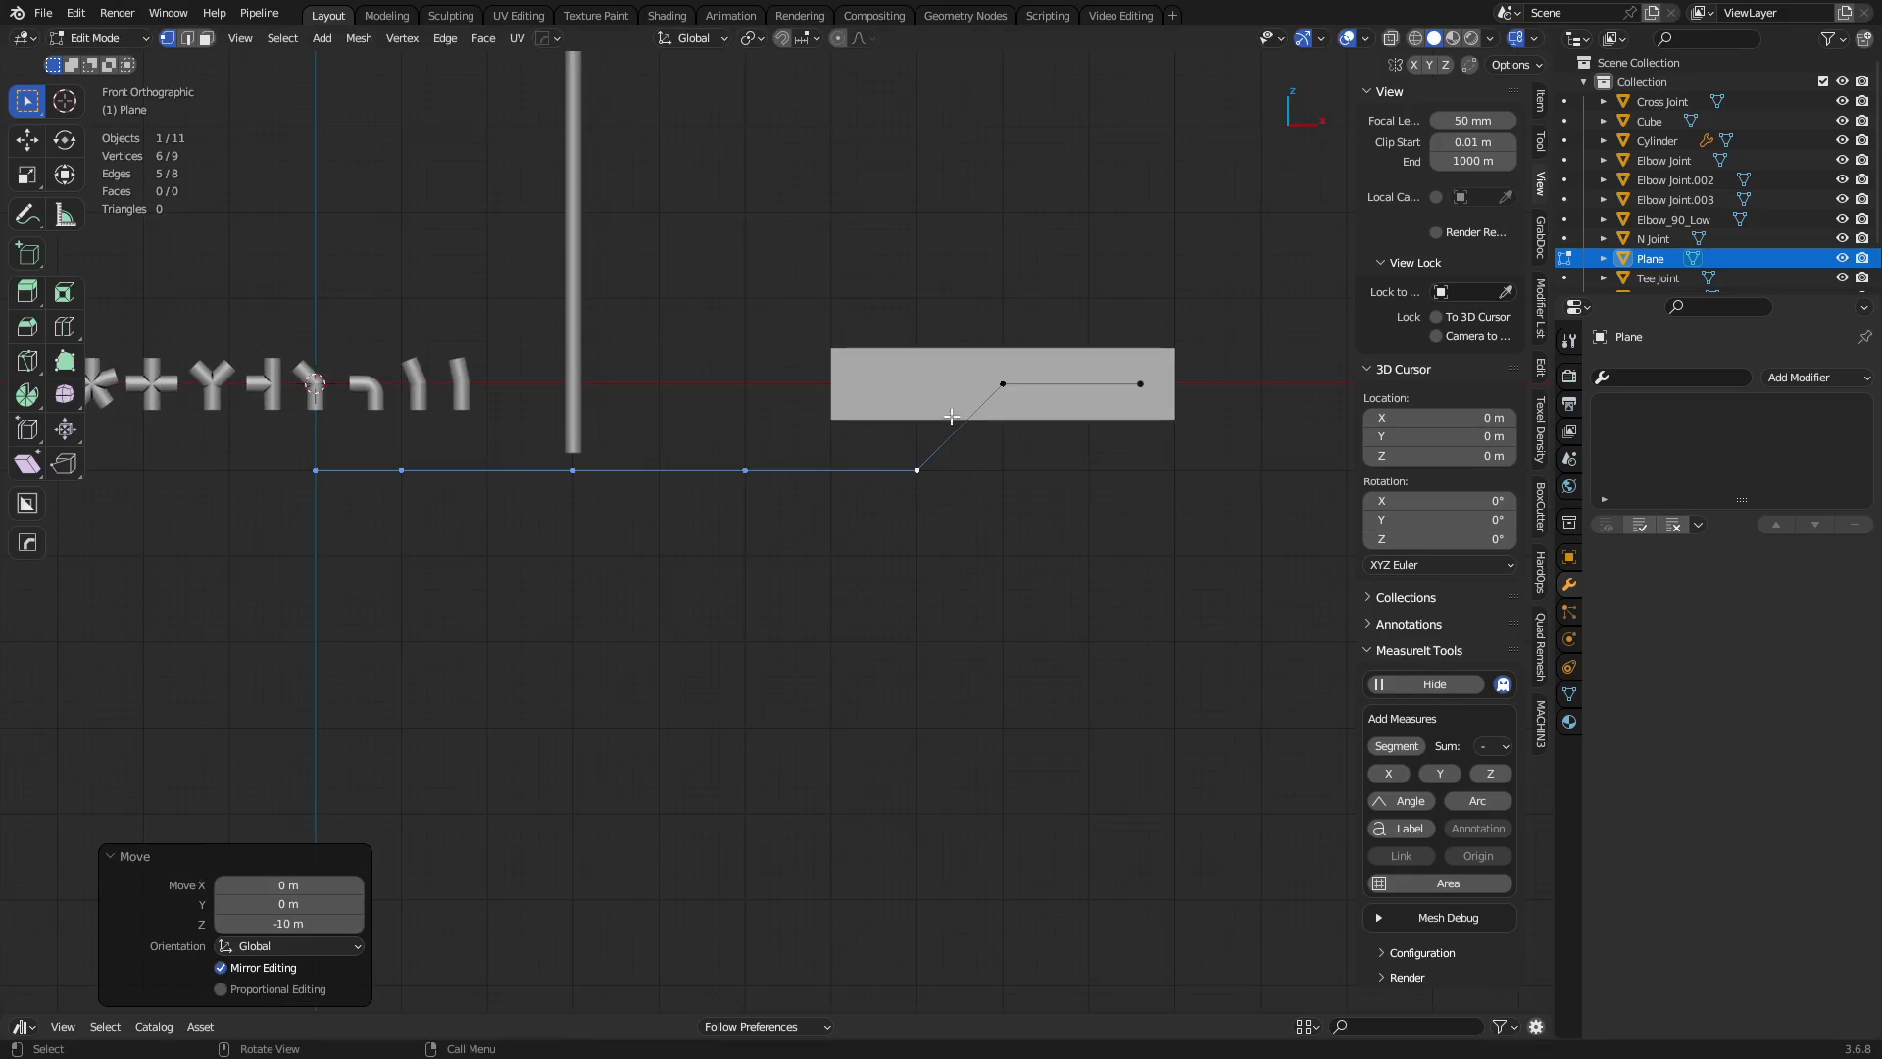
Undo the last Z move of the path's six vertices and return to Object Mode.
{"action": "middle_click_drag", "start_coordinate": [961, 417], "coordinate": [924, 903]}
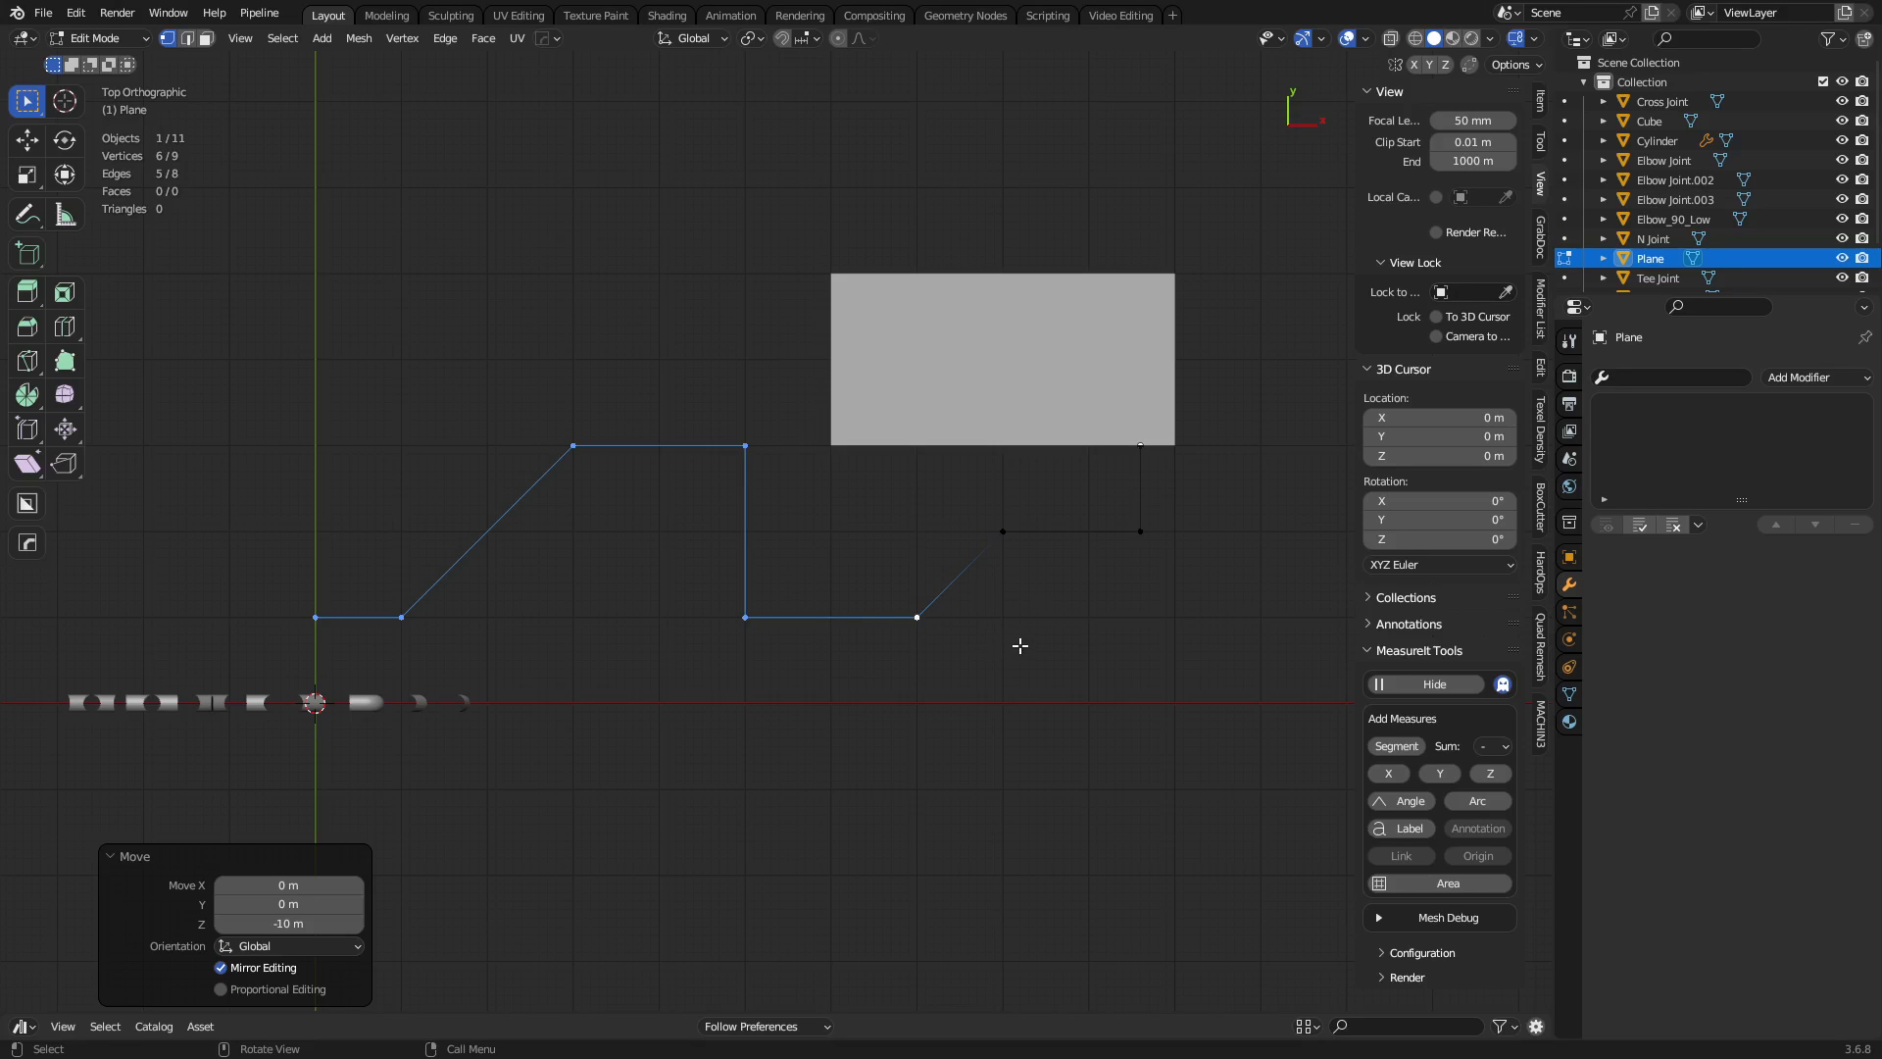
{"action": "middle_click_drag", "start_coordinate": [913, 675], "coordinate": [814, 420]}
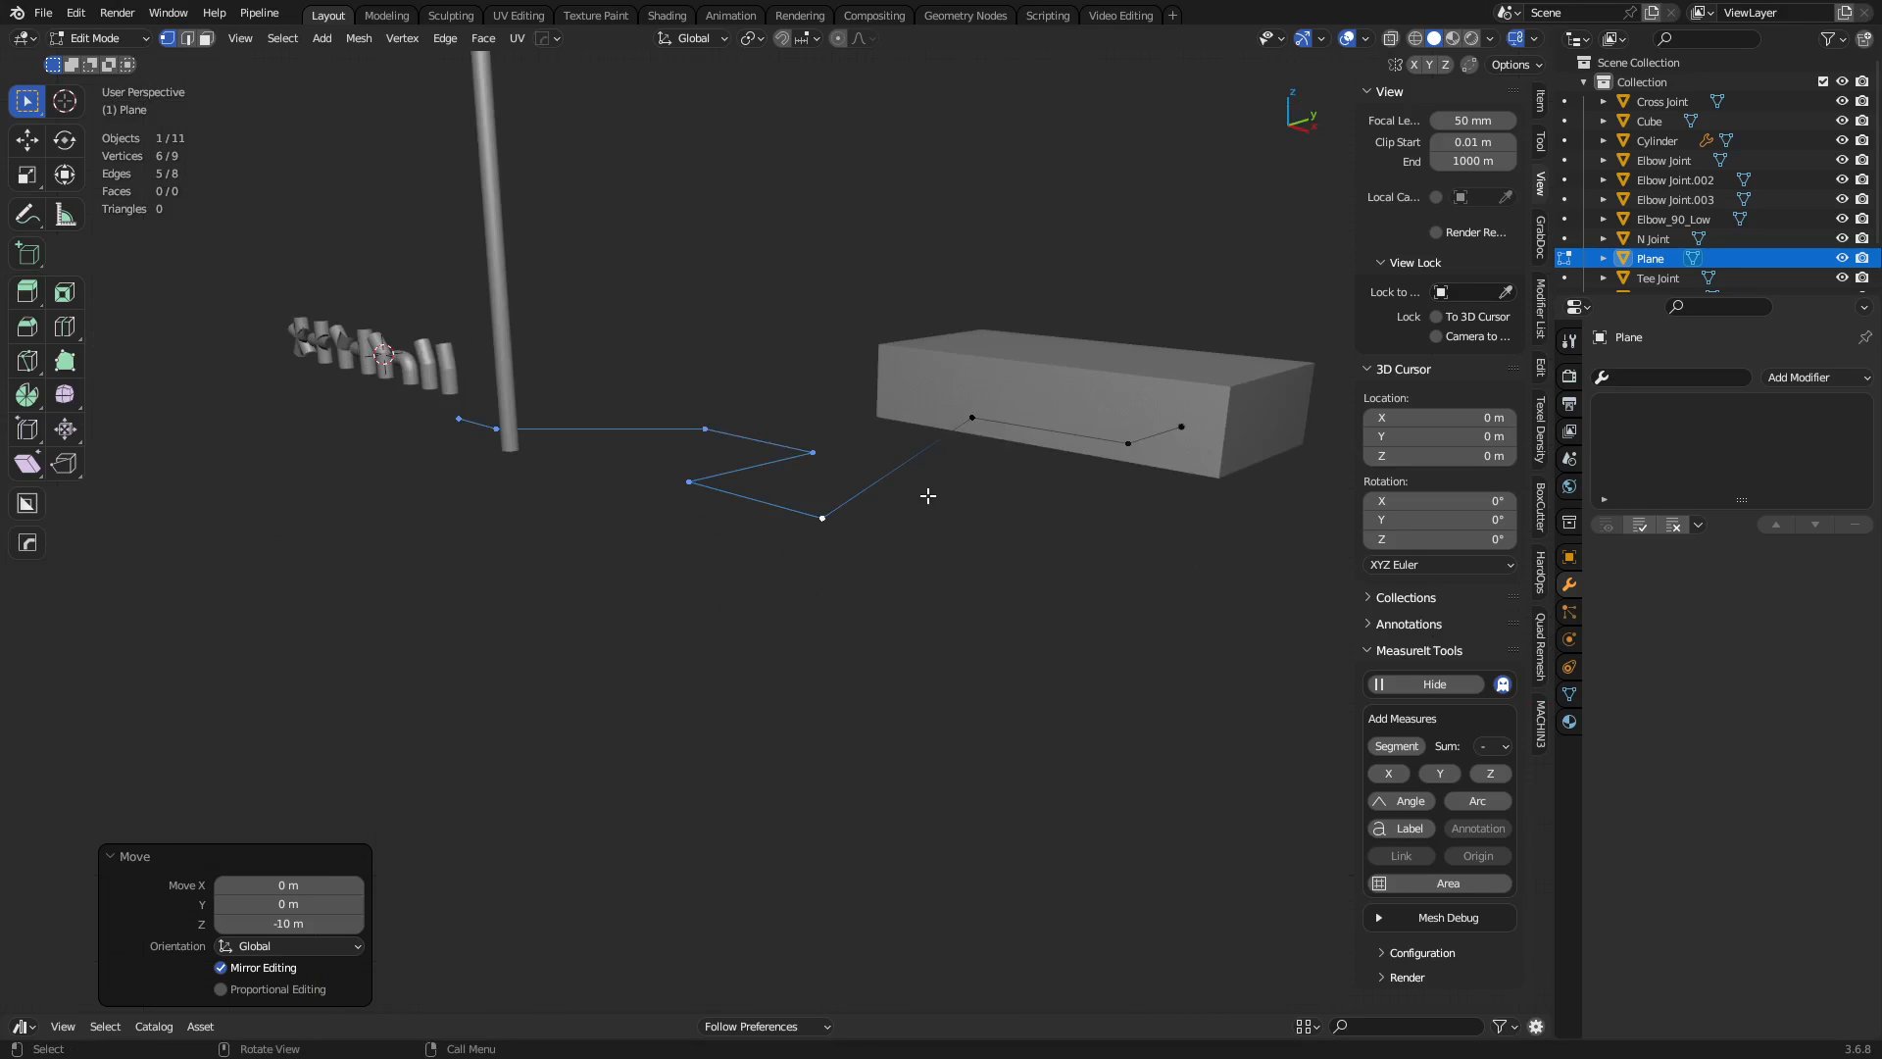
{"action": "key", "text": "ctrl+Tab"}
{"action": "left_click", "coordinate": [745, 522]}
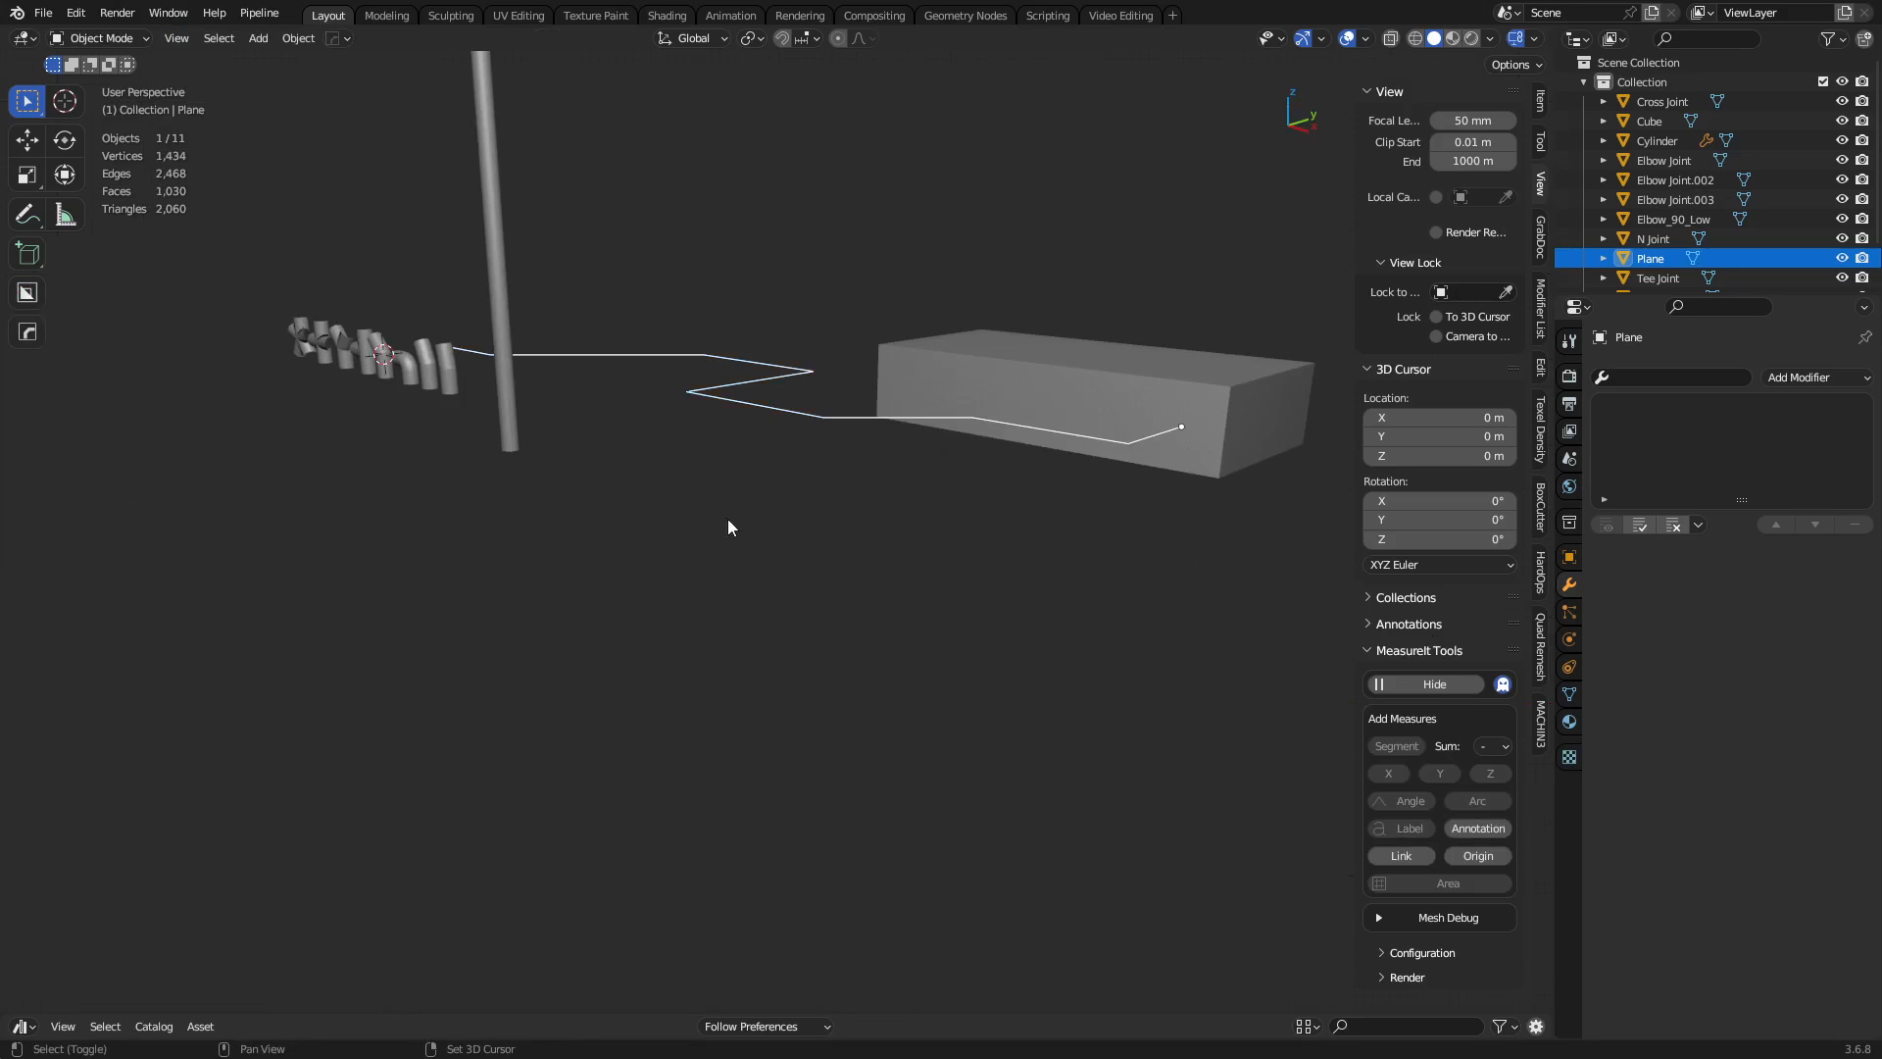
Select the slightest-angled elbow joint at the end of the joint row and set the transform orientation to Local.
{"action": "left_click", "coordinate": [480, 396]}
{"action": "left_click", "coordinate": [457, 380]}
{"action": "middle_click_drag", "start_coordinate": [457, 379], "coordinate": [990, 502], "text": "shift"}
{"action": "scroll", "coordinate": [692, 543], "scroll_direction": "up", "scroll_amount": 8}
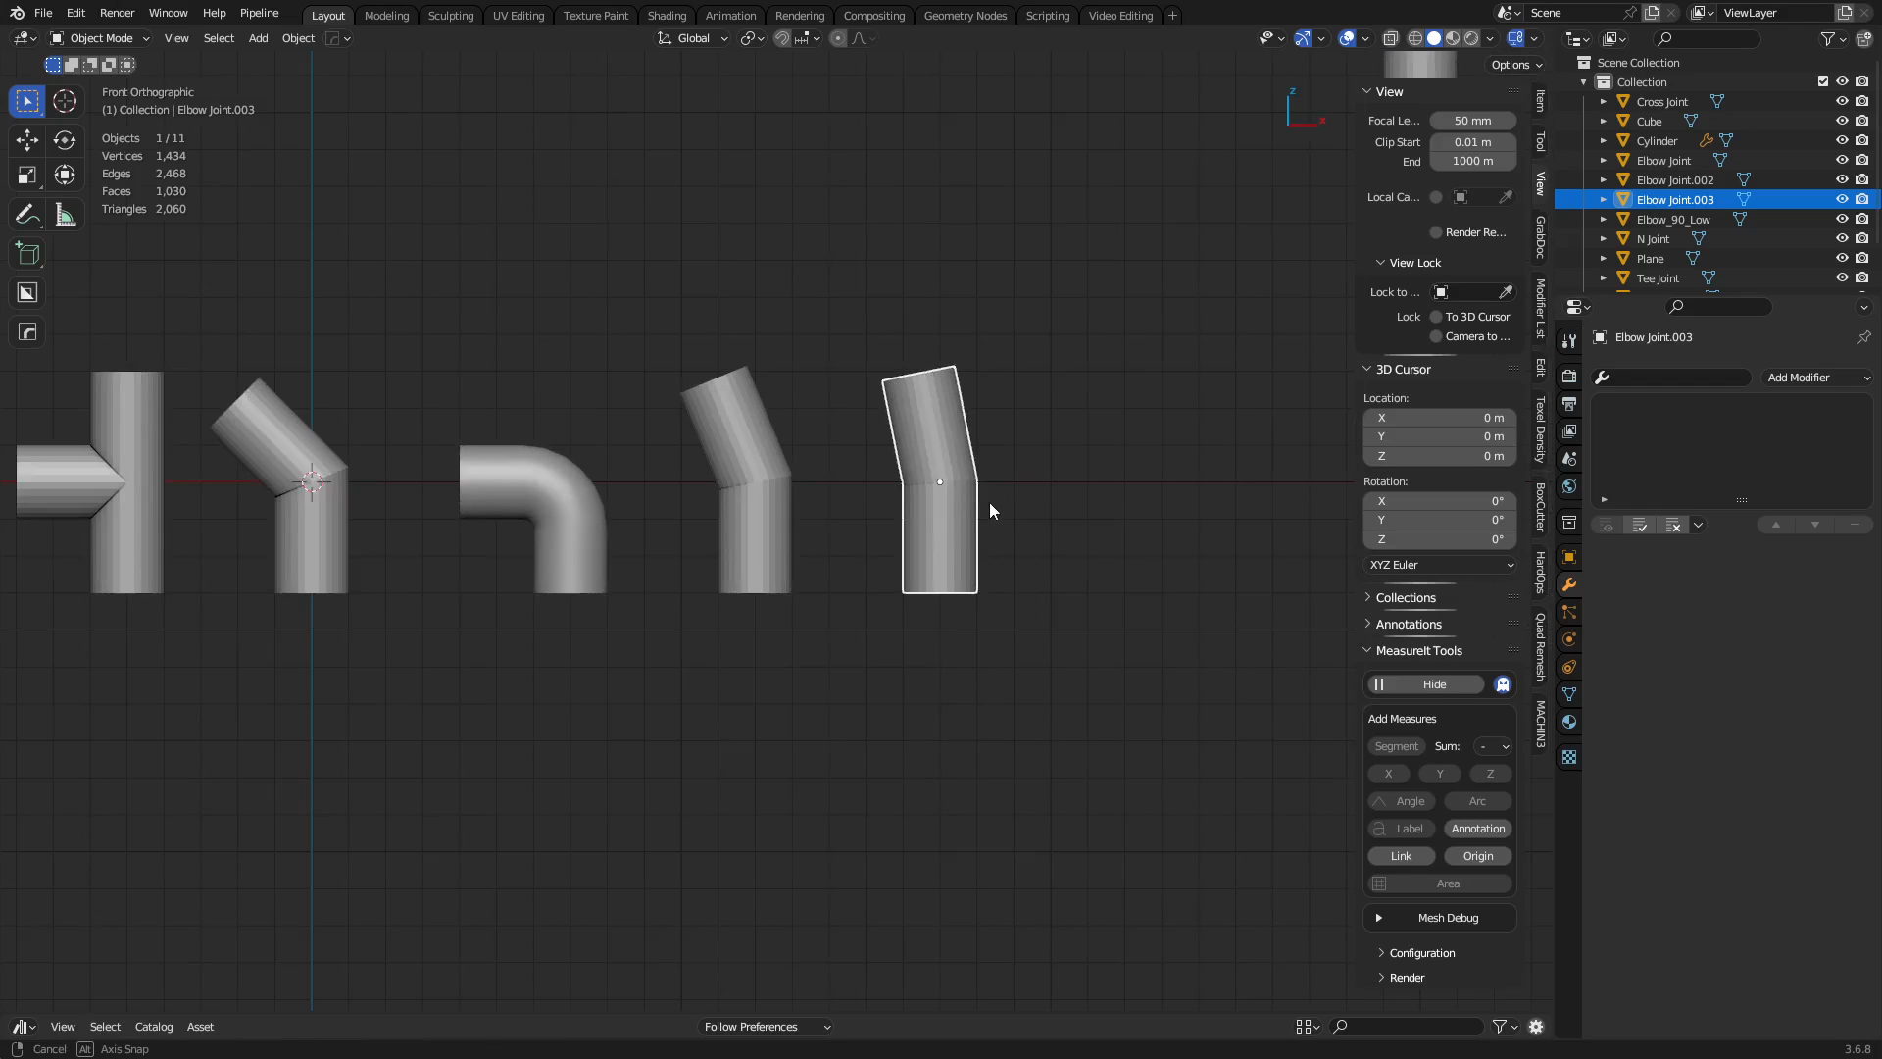
{"action": "middle_click_drag", "start_coordinate": [804, 199], "coordinate": [857, 217], "text": "shift"}
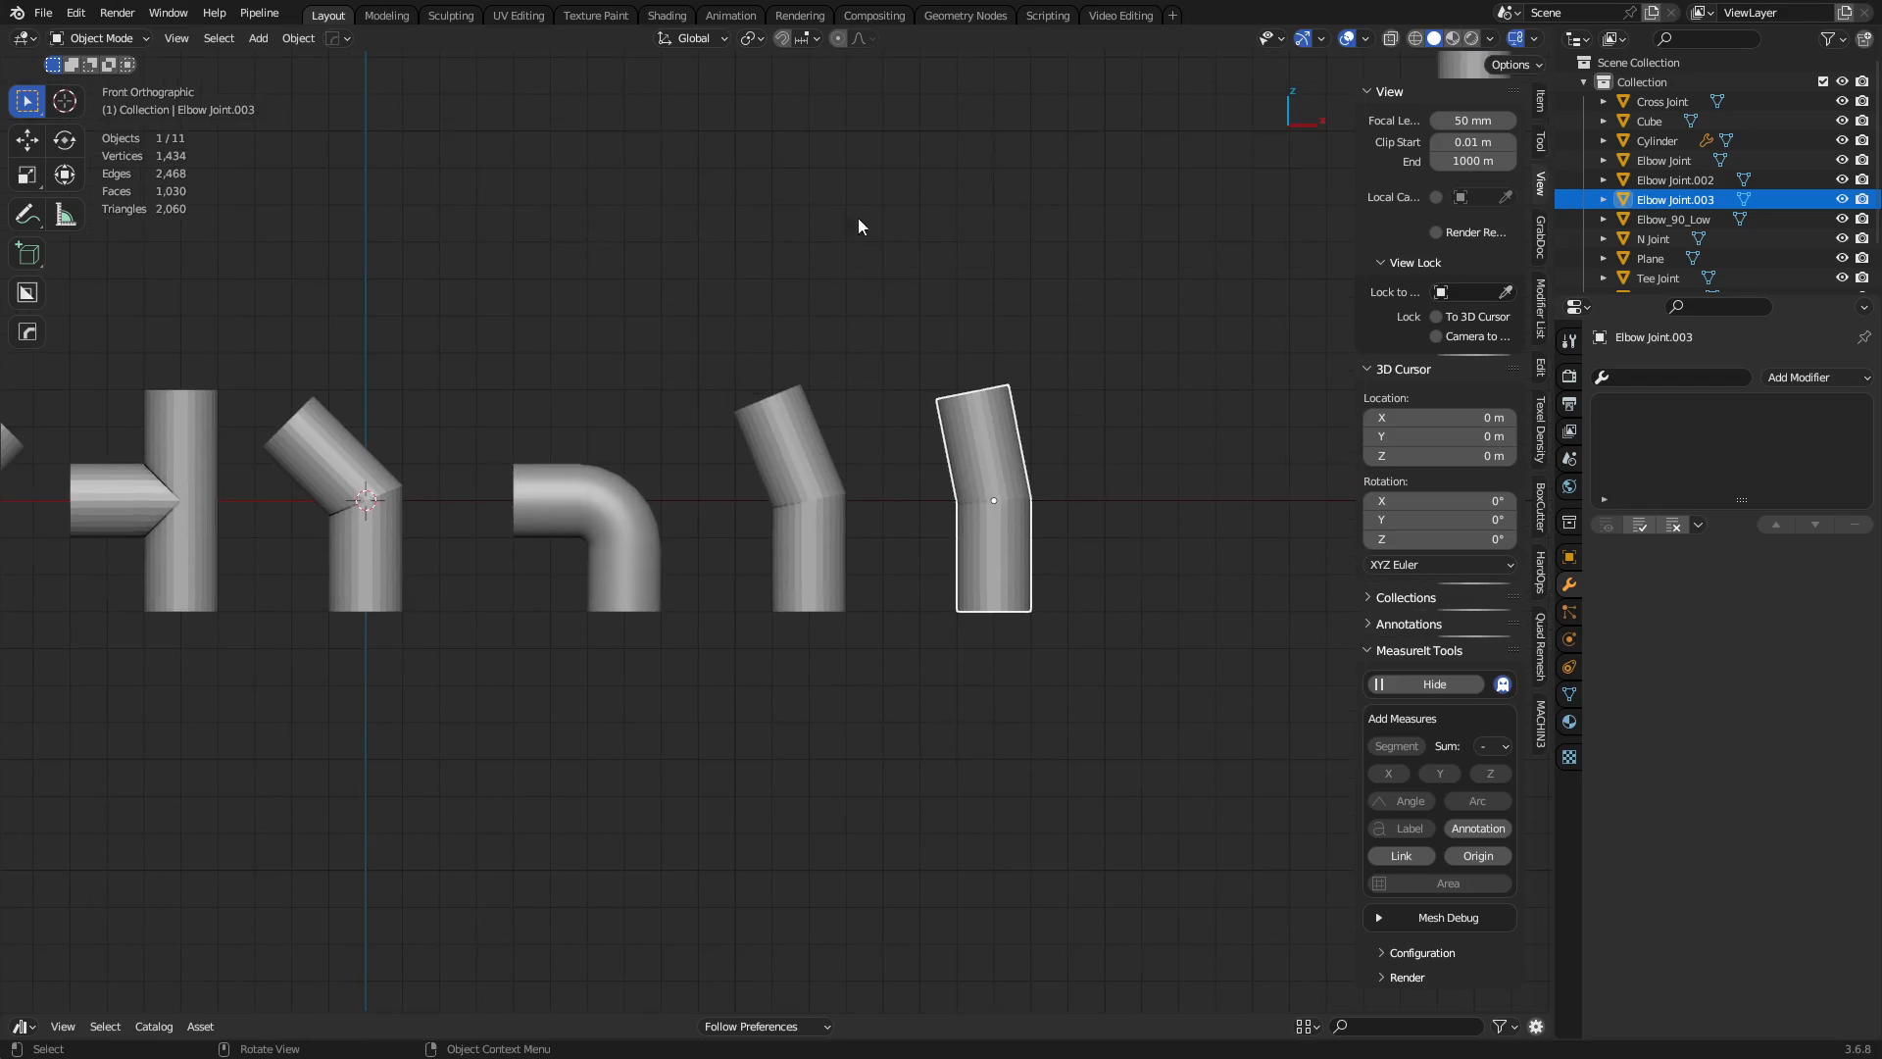
{"action": "left_click", "coordinate": [728, 37]}
{"action": "left_click", "coordinate": [659, 121]}
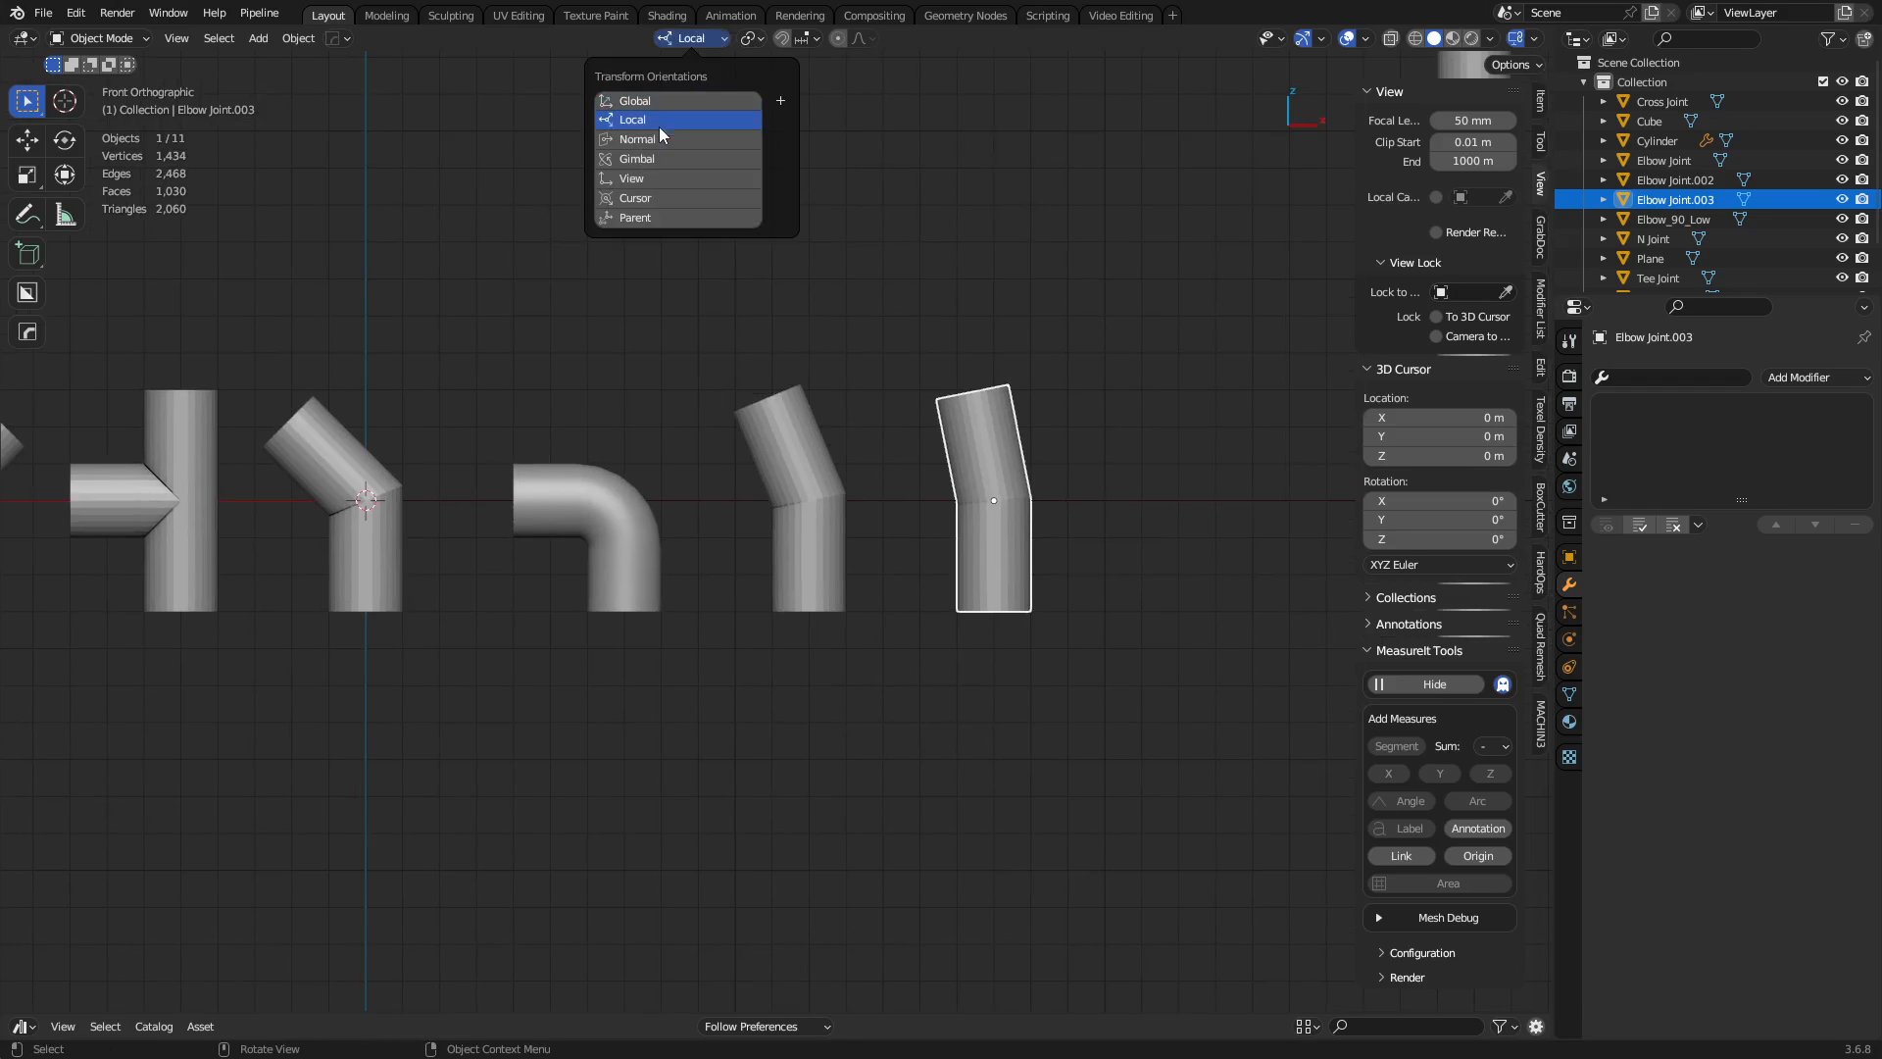
Try rotating the two slightly bent elbow joints, one after the other, about their local Z axes.
{"action": "left_click", "coordinate": [831, 566]}
{"action": "middle_click_drag", "start_coordinate": [832, 567], "coordinate": [935, 708]}
{"action": "key", "text": "r"}
{"action": "key", "text": "z"}
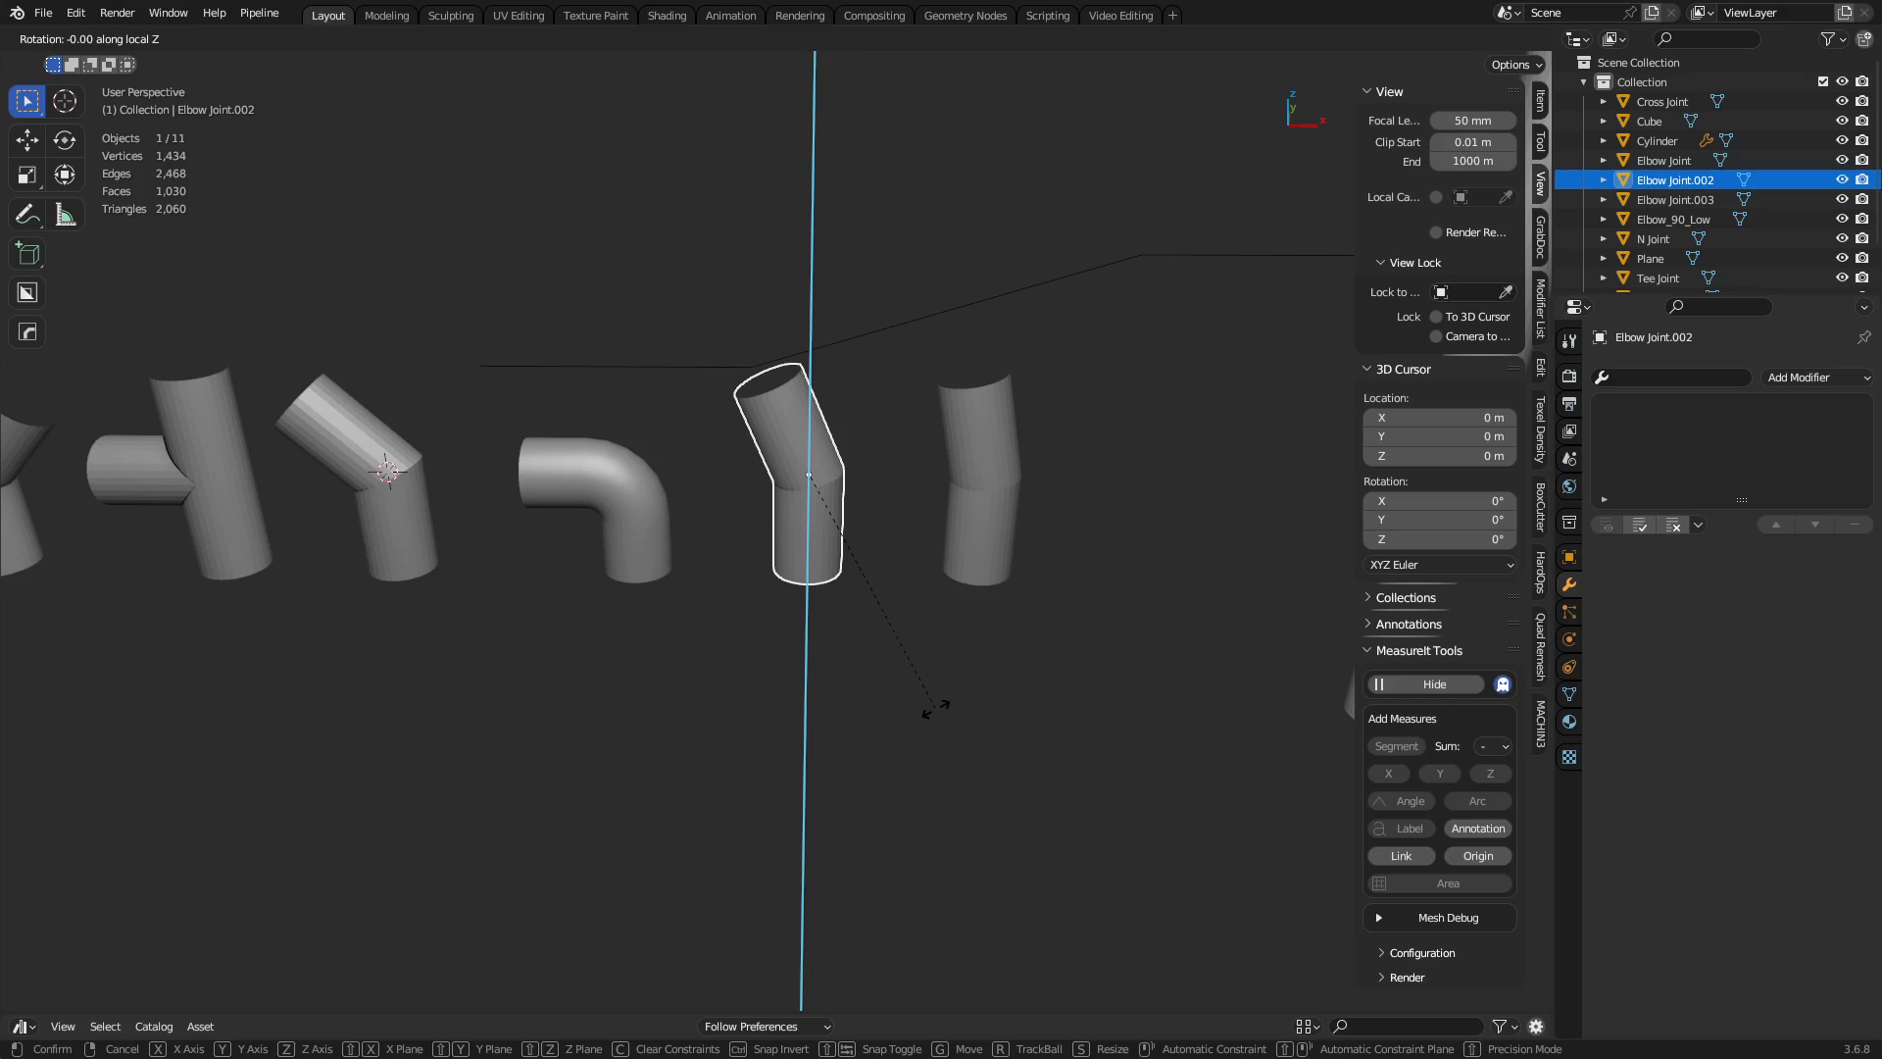
{"action": "right_click", "coordinate": [935, 707]}
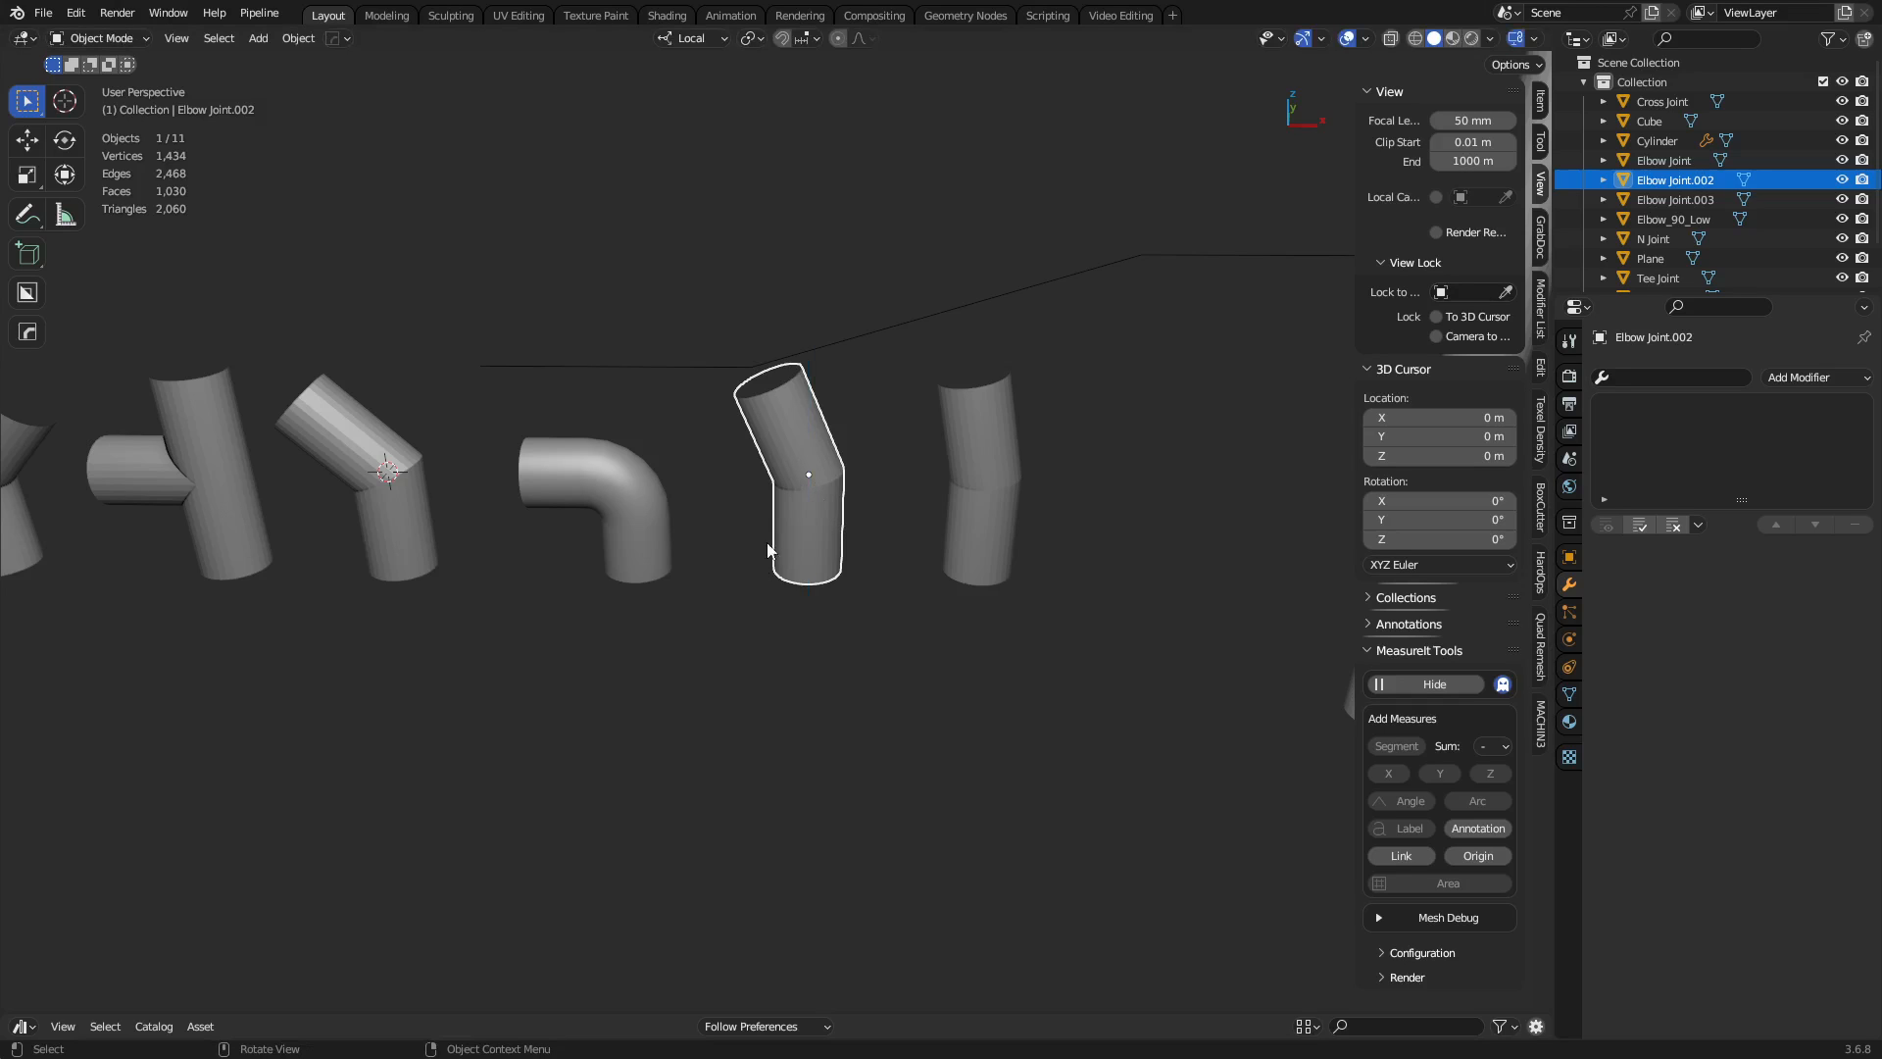
{"action": "left_click", "coordinate": [1008, 578]}
{"action": "key", "text": "r"}
{"action": "key", "text": "z"}
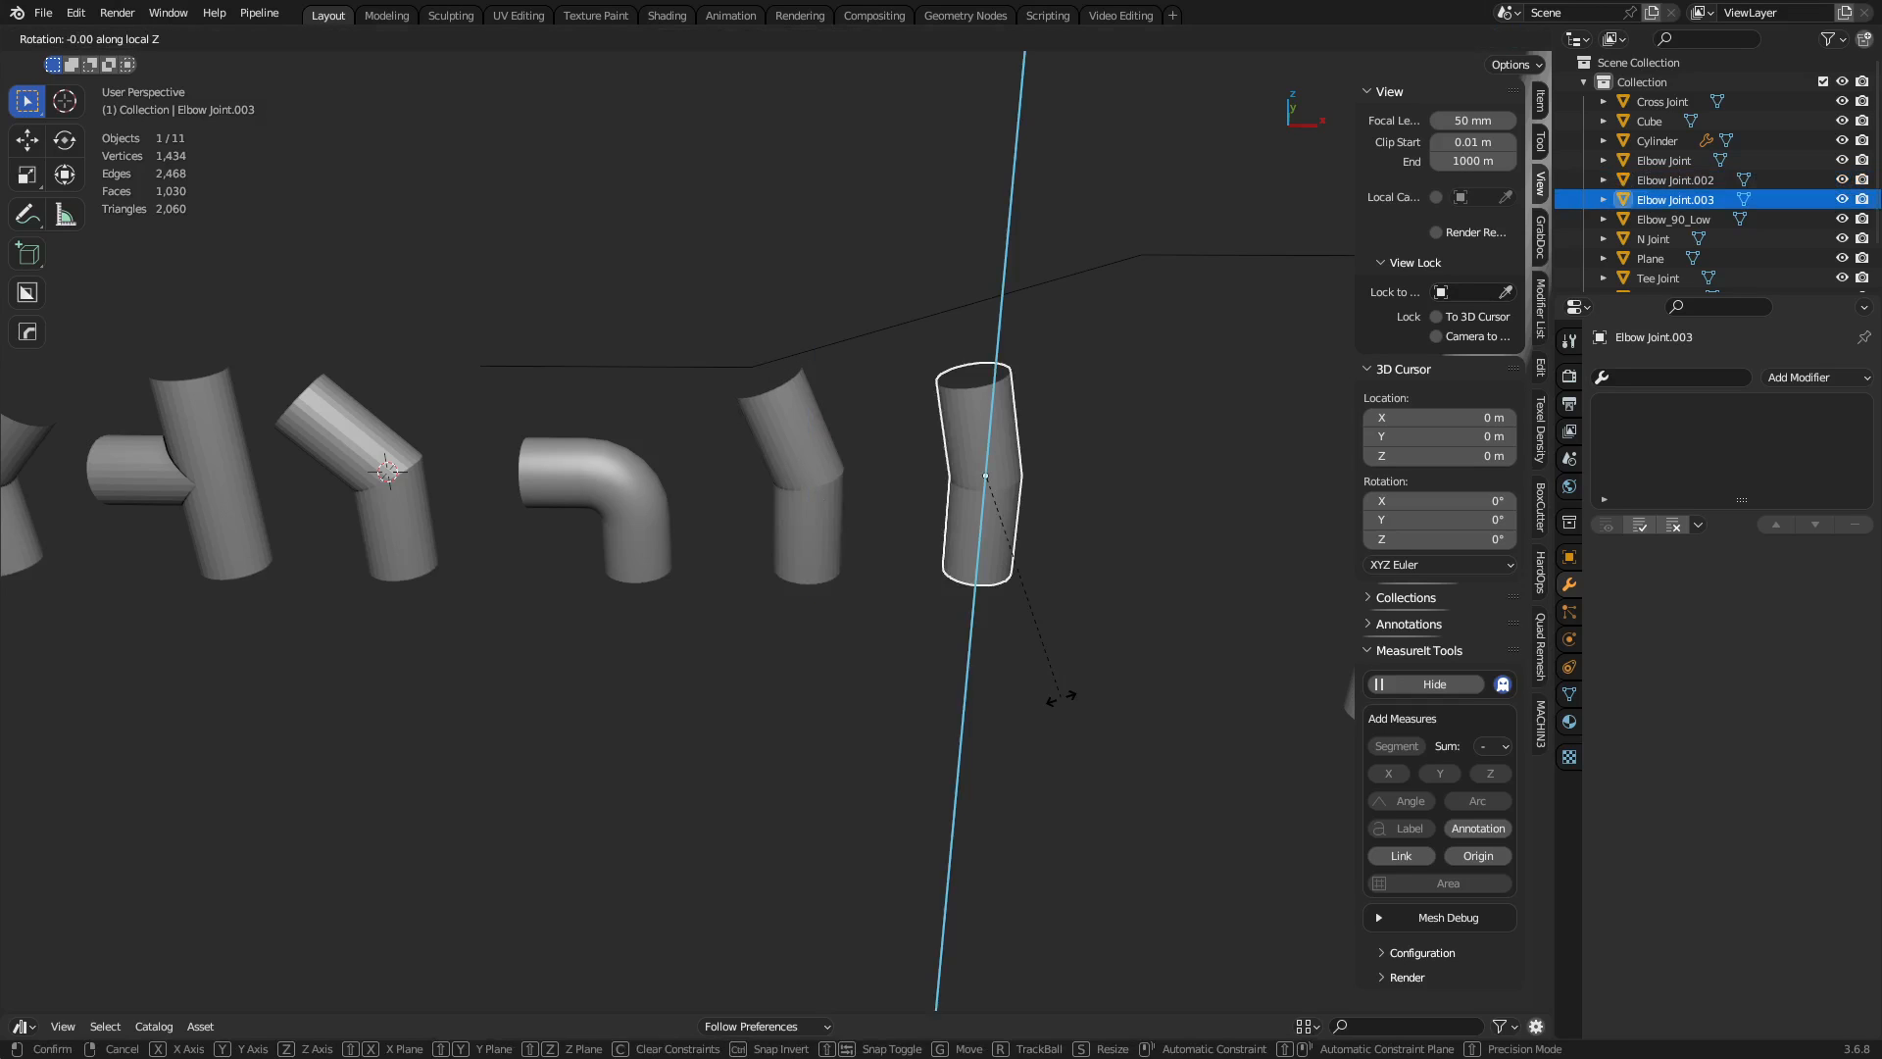
{"action": "right_click", "coordinate": [1060, 696]}
Try a local Z rotation on Elbow Joint.002 again, followed by one on the 90-degree elbow.
{"action": "left_click", "coordinate": [807, 480]}
{"action": "key", "text": "r"}
{"action": "key", "text": "z"}
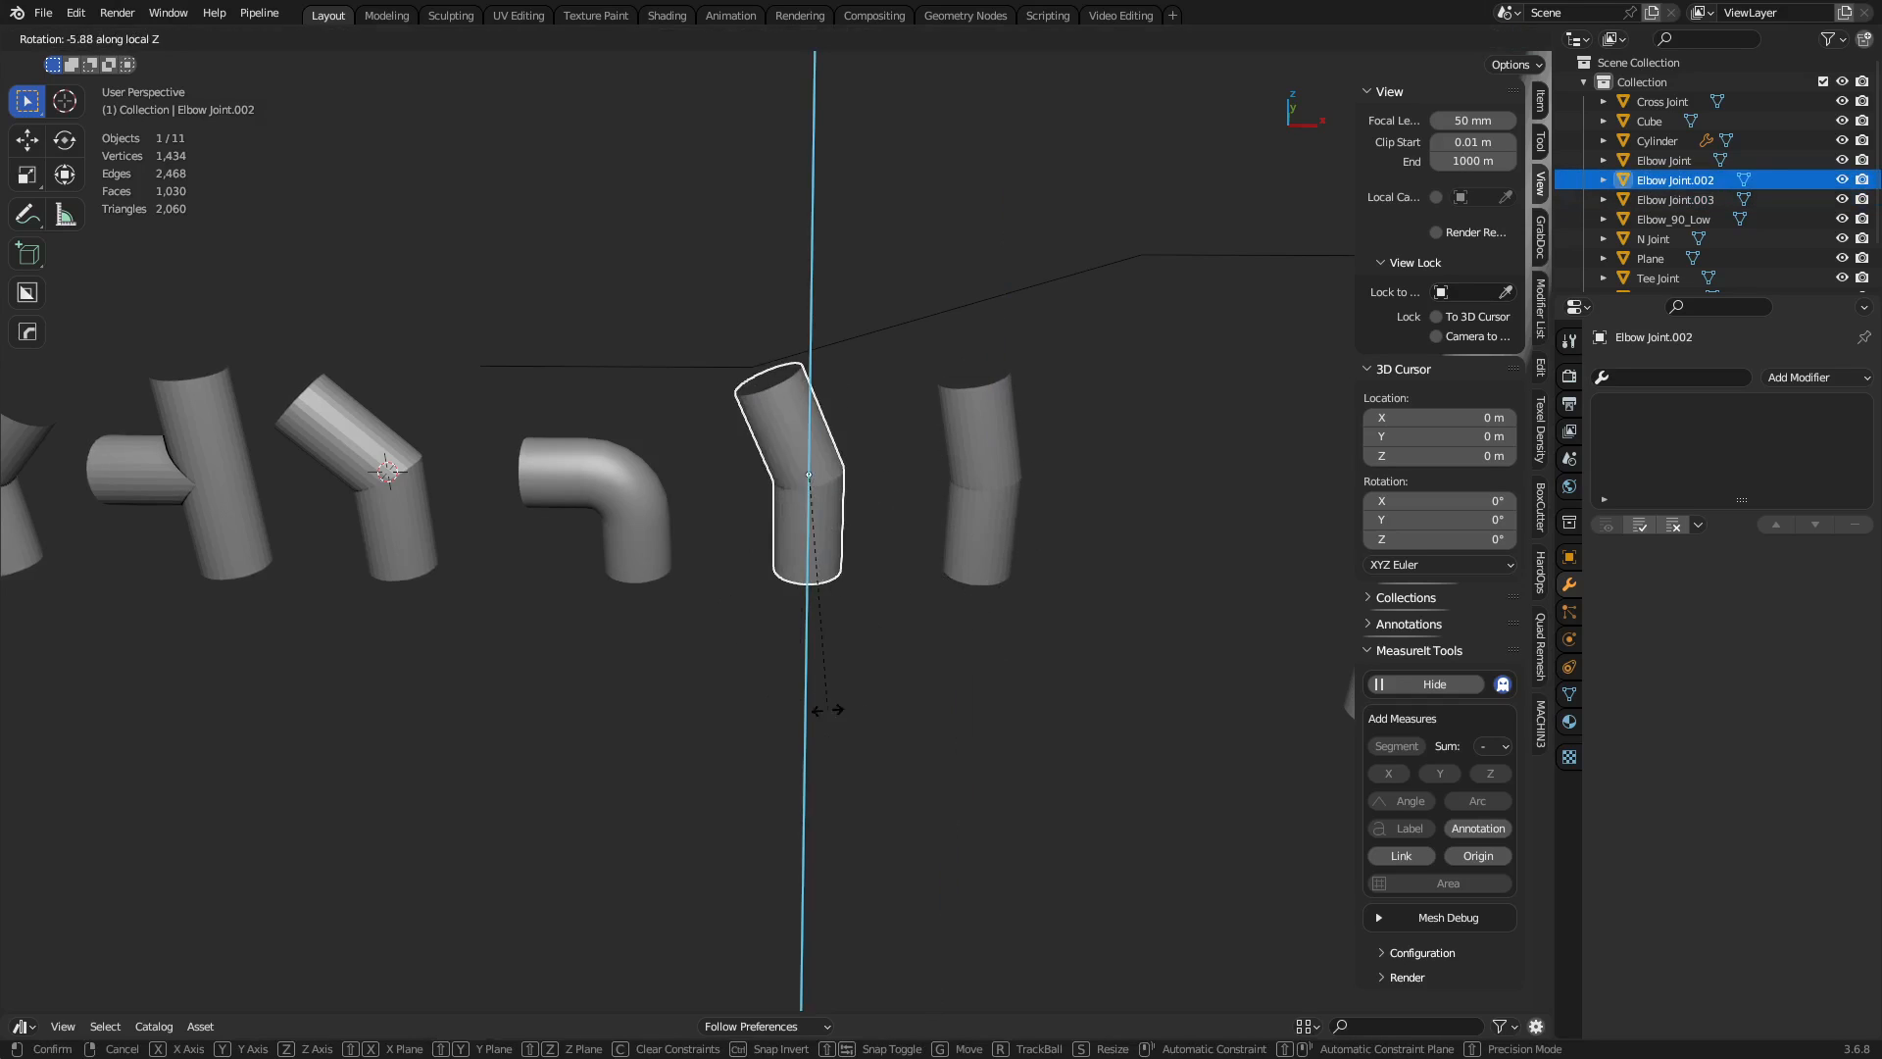
{"action": "right_click", "coordinate": [829, 703]}
{"action": "left_click", "coordinate": [642, 547]}
{"action": "key", "text": "r"}
{"action": "key", "text": "z"}
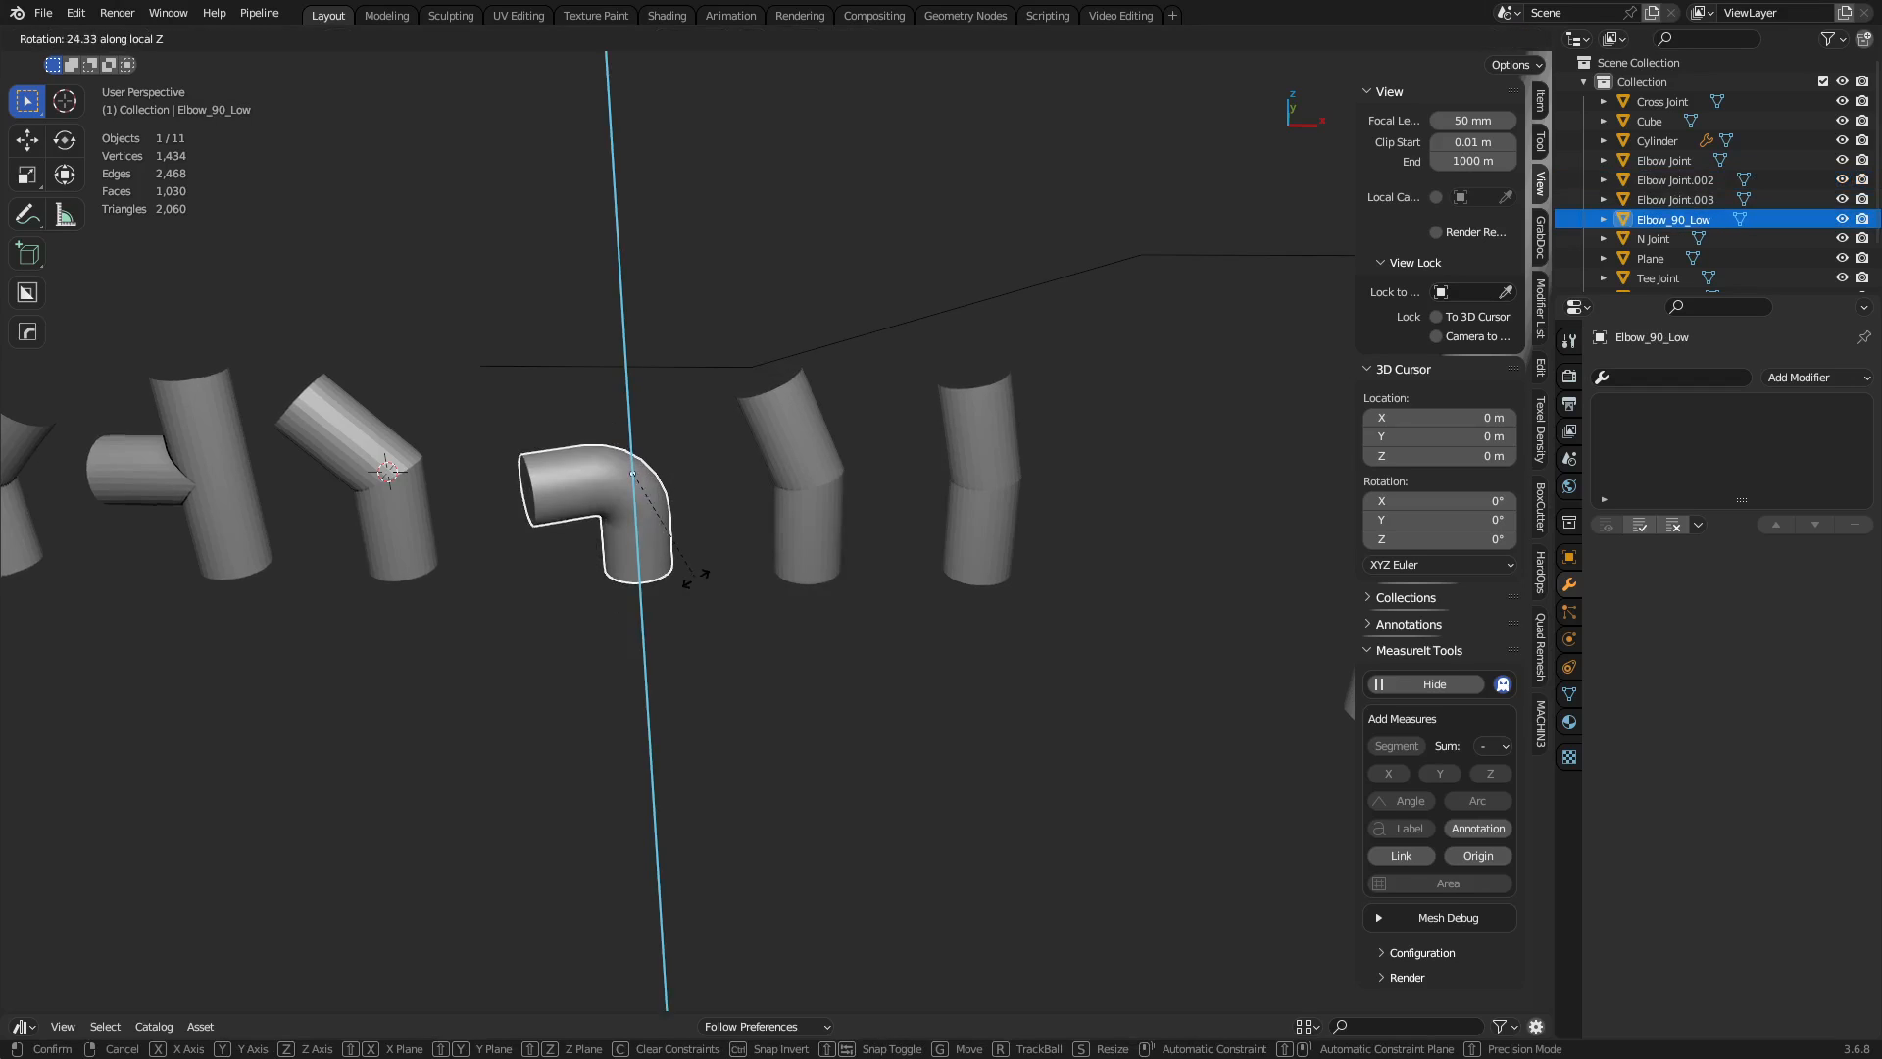
{"action": "right_click", "coordinate": [633, 571]}
Place a linked duplicate of Elbow_90_Low at the path's first corner, moved 89 m on X and 20 m on Y, and turn on X-ray.
{"action": "left_click", "coordinate": [1078, 656]}
{"action": "middle_click_drag", "start_coordinate": [1079, 656], "coordinate": [364, 801]}
{"action": "left_click", "coordinate": [300, 708]}
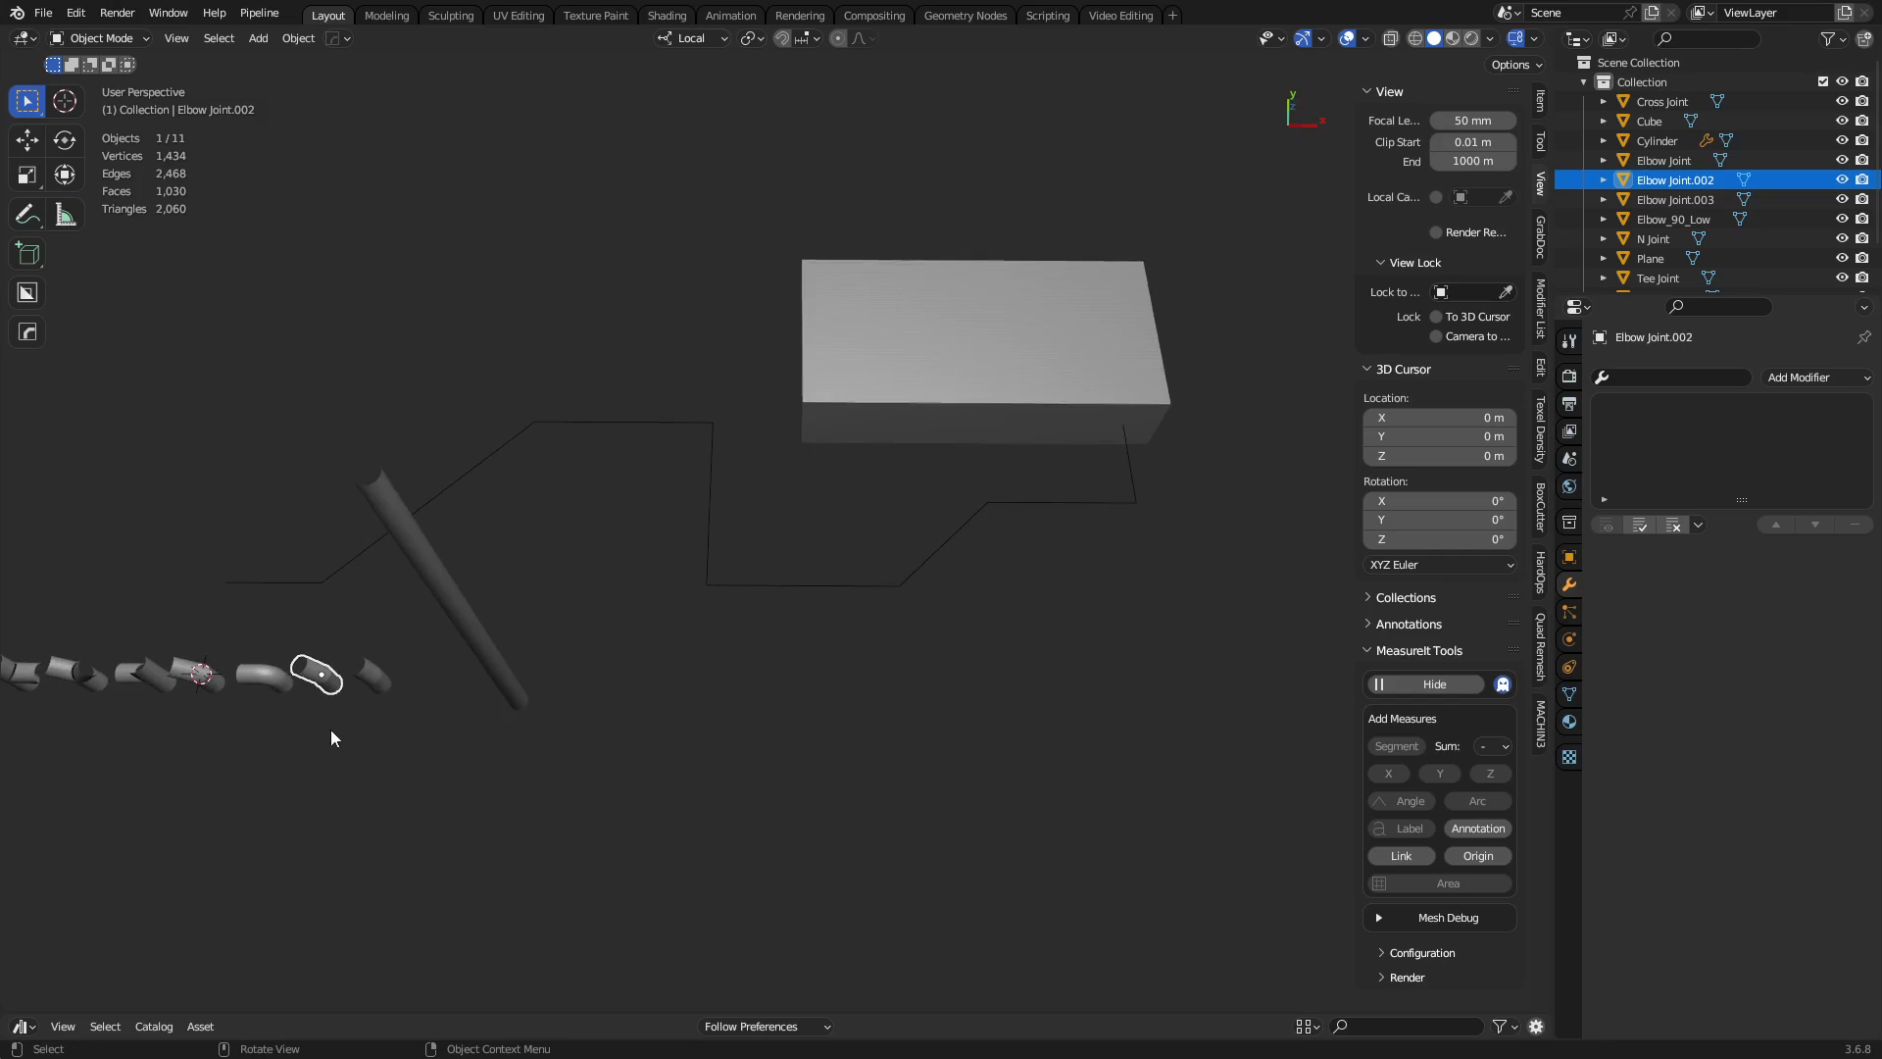
{"action": "left_click", "coordinate": [241, 676]}
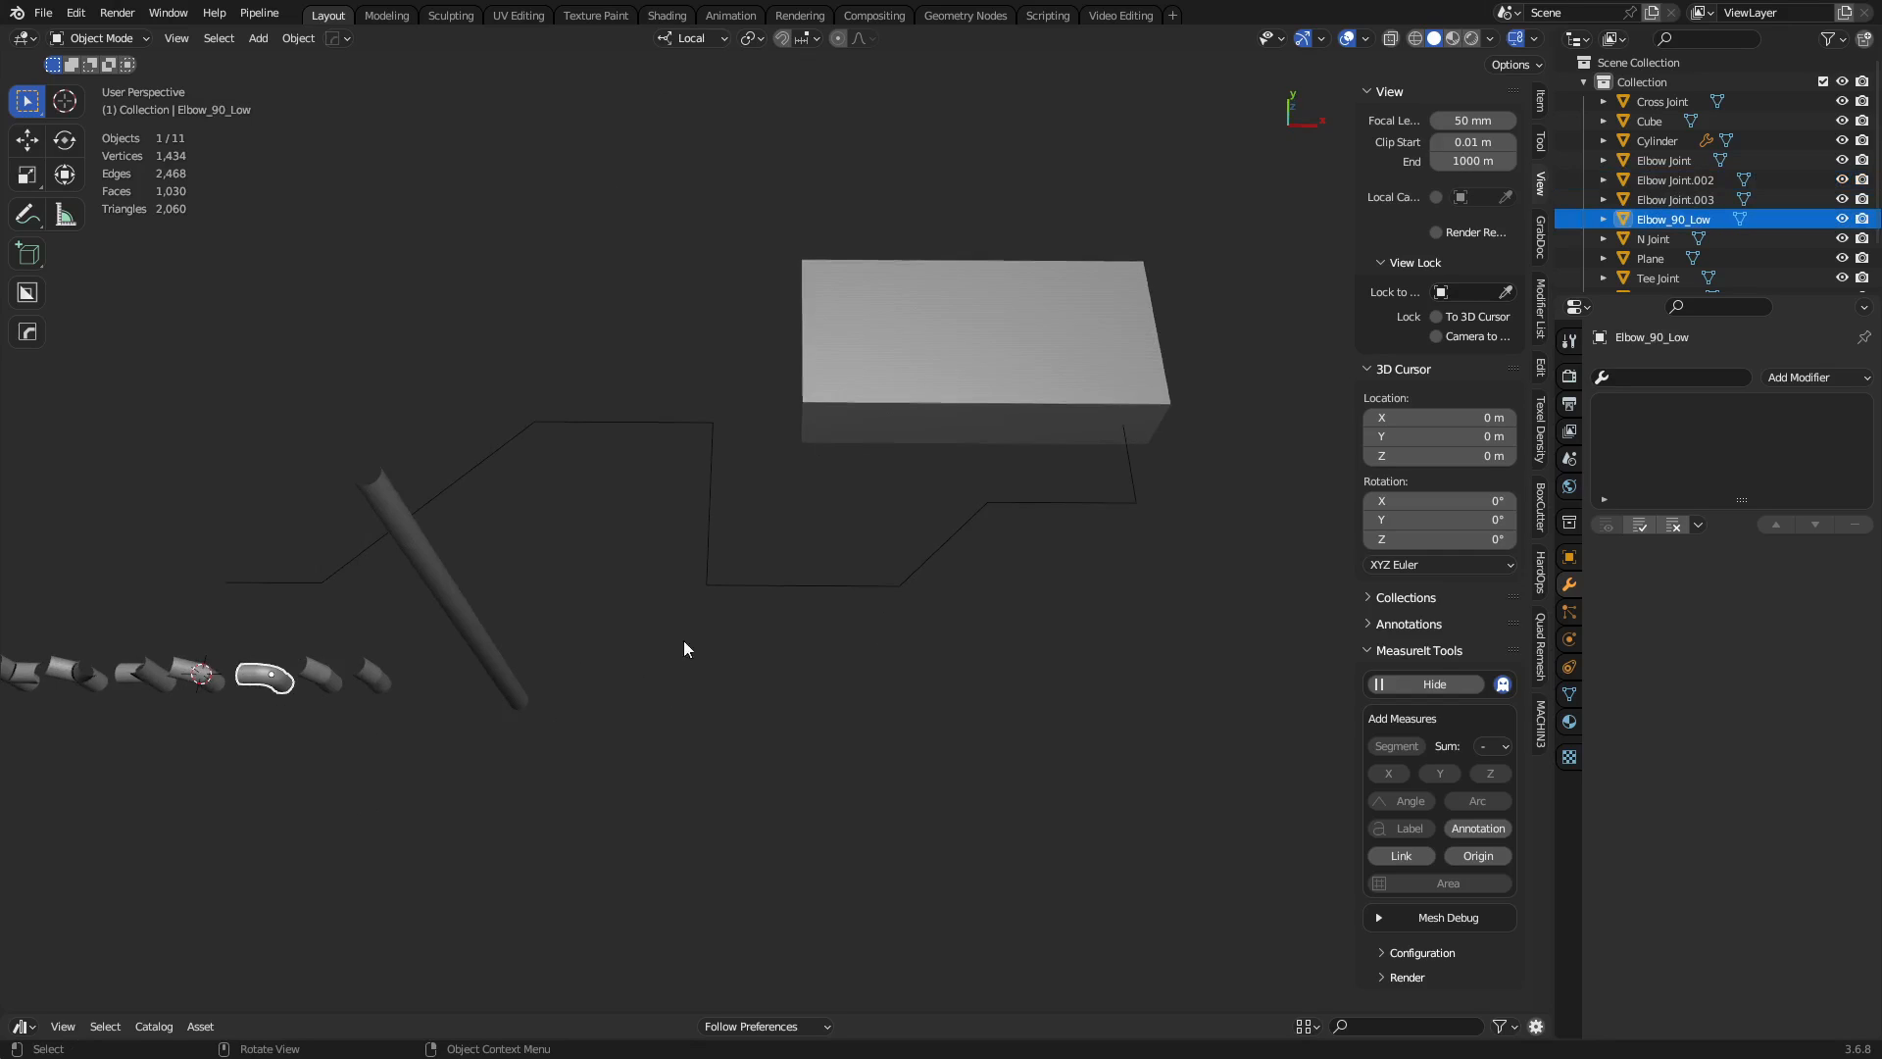
{"action": "middle_click_drag", "start_coordinate": [643, 592], "coordinate": [378, 773]}
{"action": "key", "text": "alt+d"}
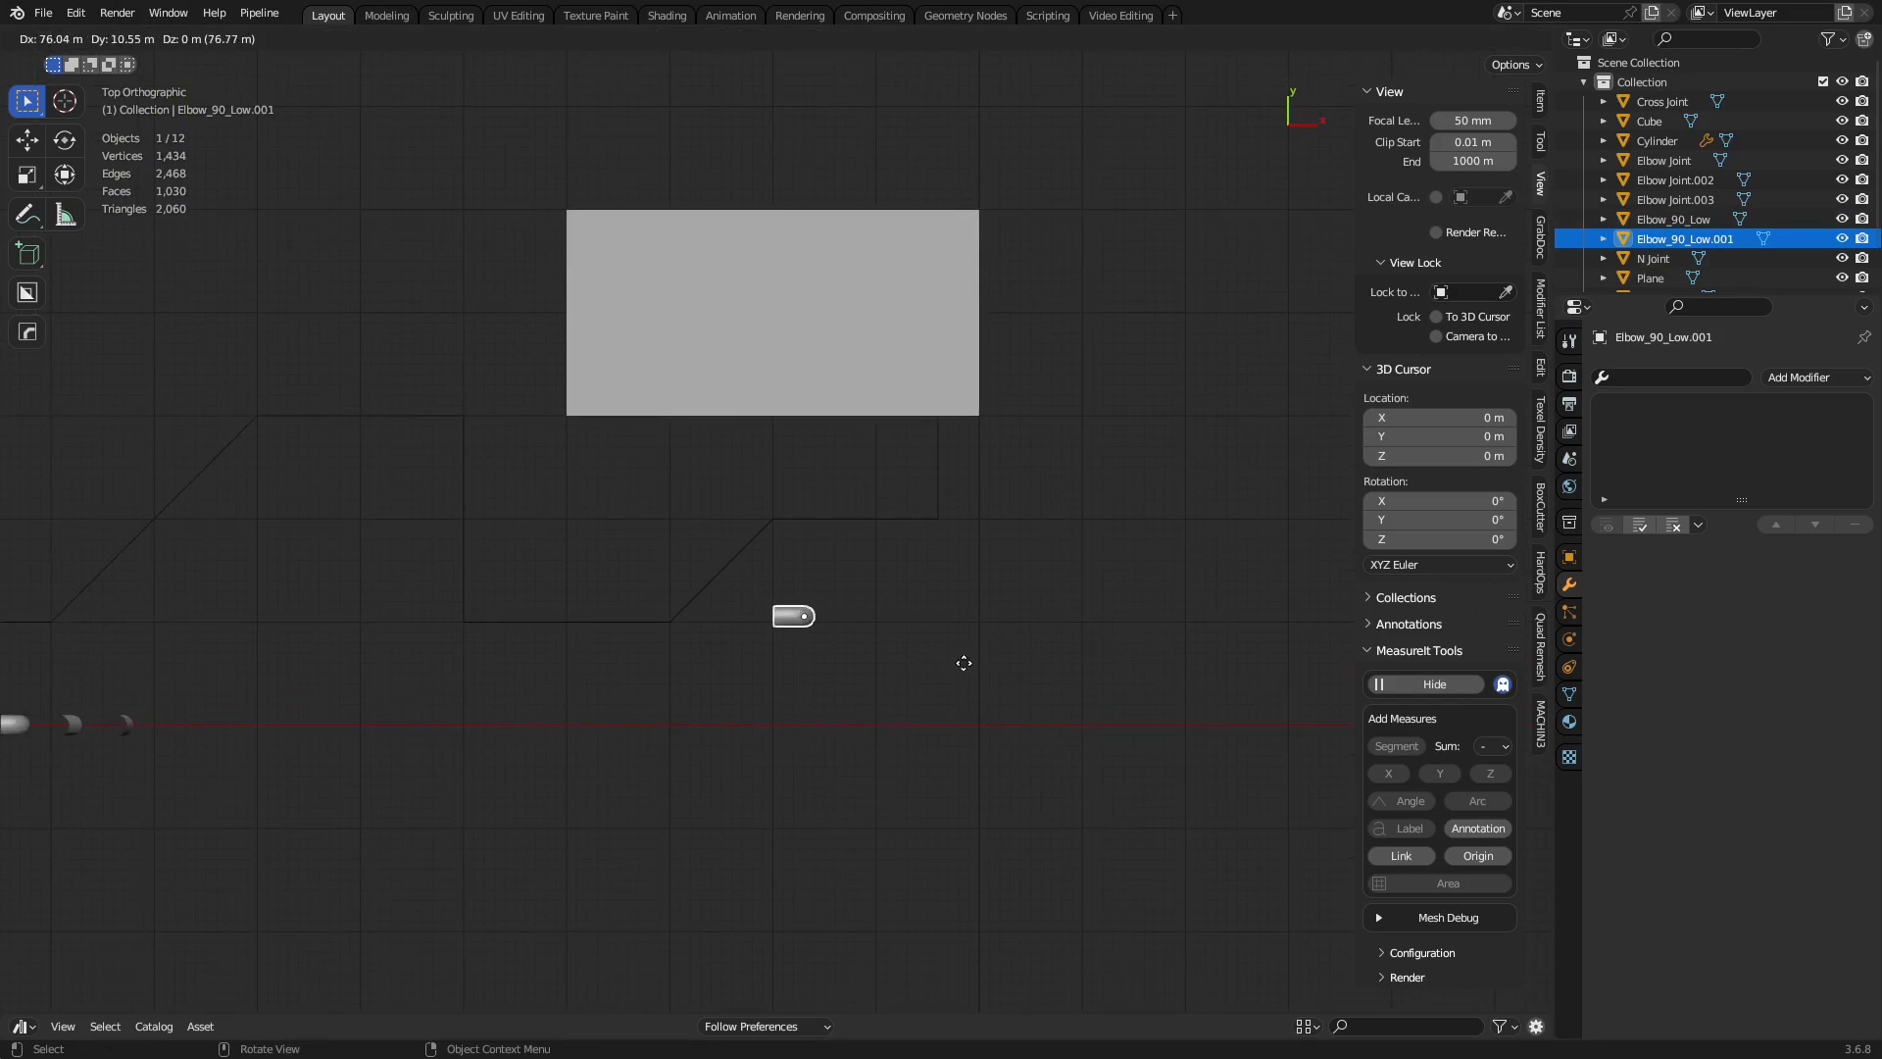
{"action": "left_click", "coordinate": [1087, 562]}
{"action": "middle_click_drag", "start_coordinate": [1086, 562], "coordinate": [874, 417]}
{"action": "middle_click_drag", "start_coordinate": [887, 483], "coordinate": [949, 513]}
{"action": "key", "text": "alt+z"}
{"action": "middle_click_drag", "start_coordinate": [861, 278], "coordinate": [827, 772], "text": "alt"}
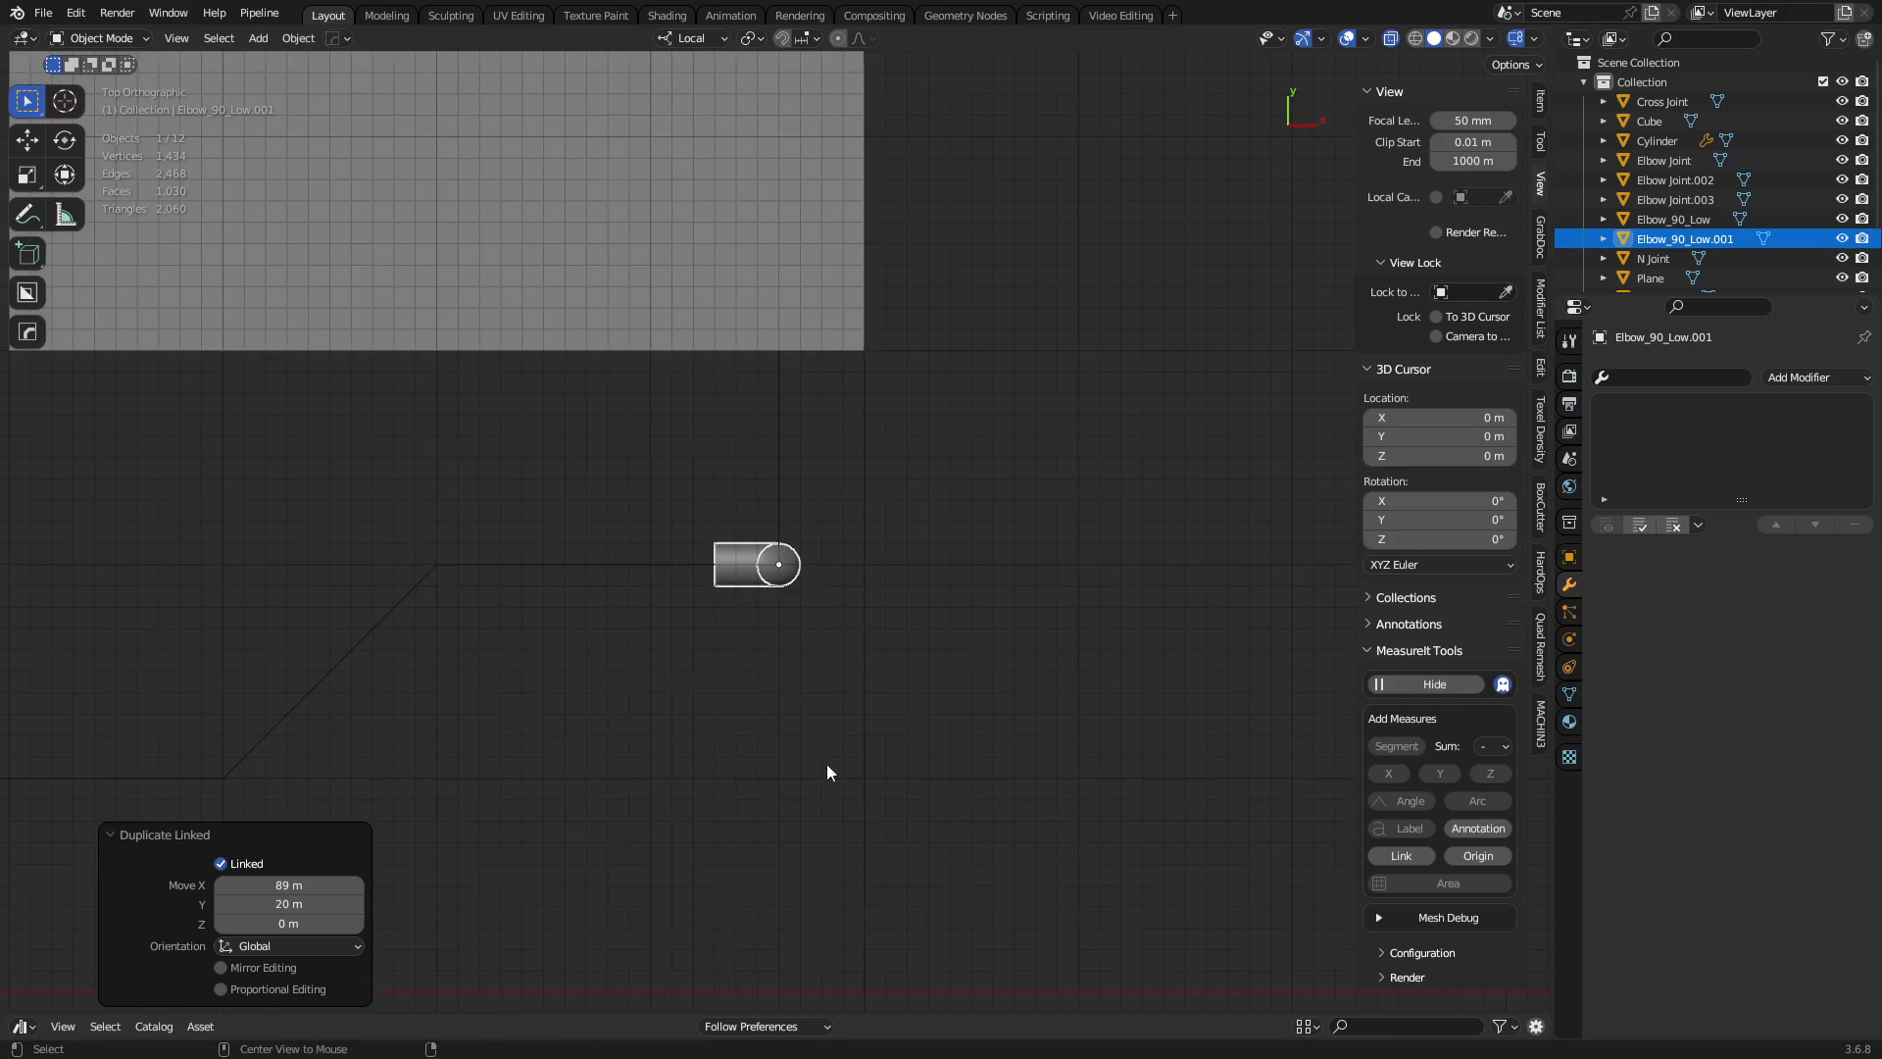
Rotate the duplicated 90-degree elbow by -90° in the right orthographic view.
{"action": "middle_click_drag", "start_coordinate": [1087, 620], "coordinate": [844, 603]}
{"action": "key", "text": "r"}
{"action": "left_click", "coordinate": [996, 286]}
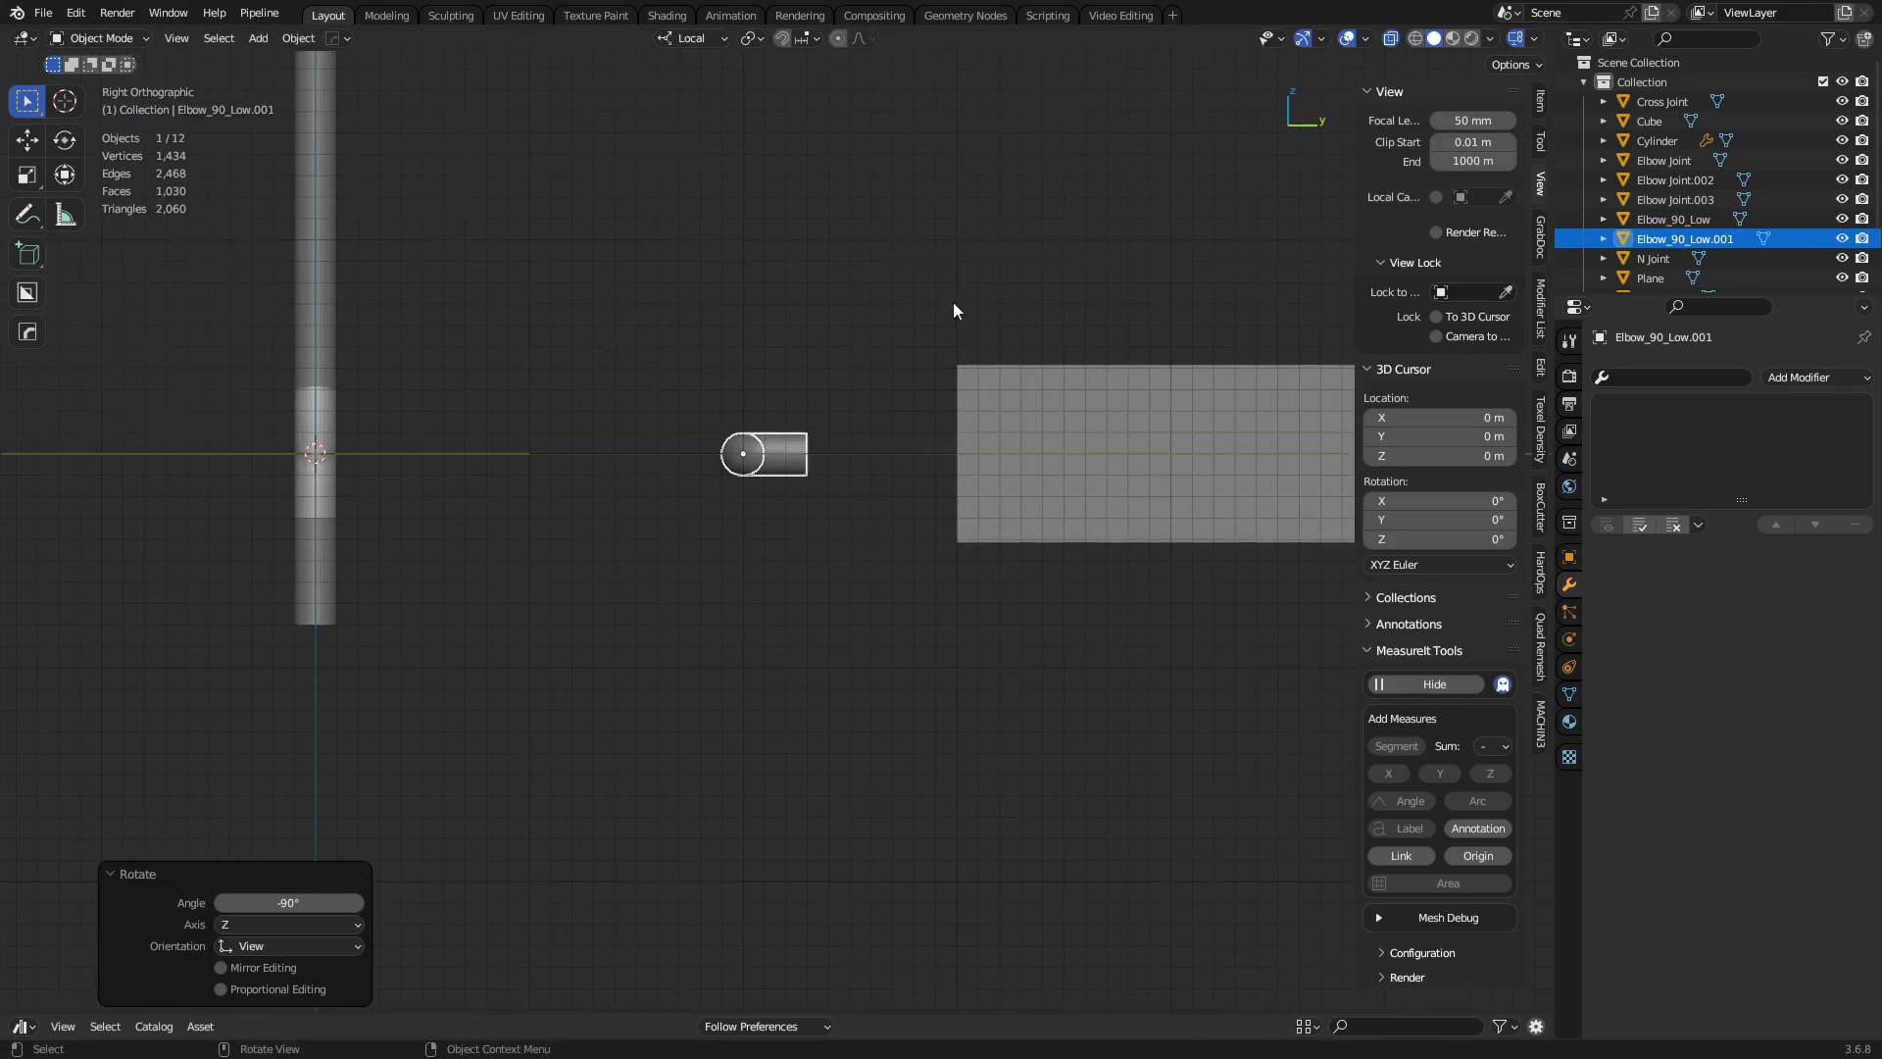
Make a linked duplicate of the placed elbow at the next right-angle corner, moved -46 m on X and -10 m on Y, and rotate it 90°.
{"action": "middle_click_drag", "start_coordinate": [953, 302], "coordinate": [798, 819], "text": "alt"}
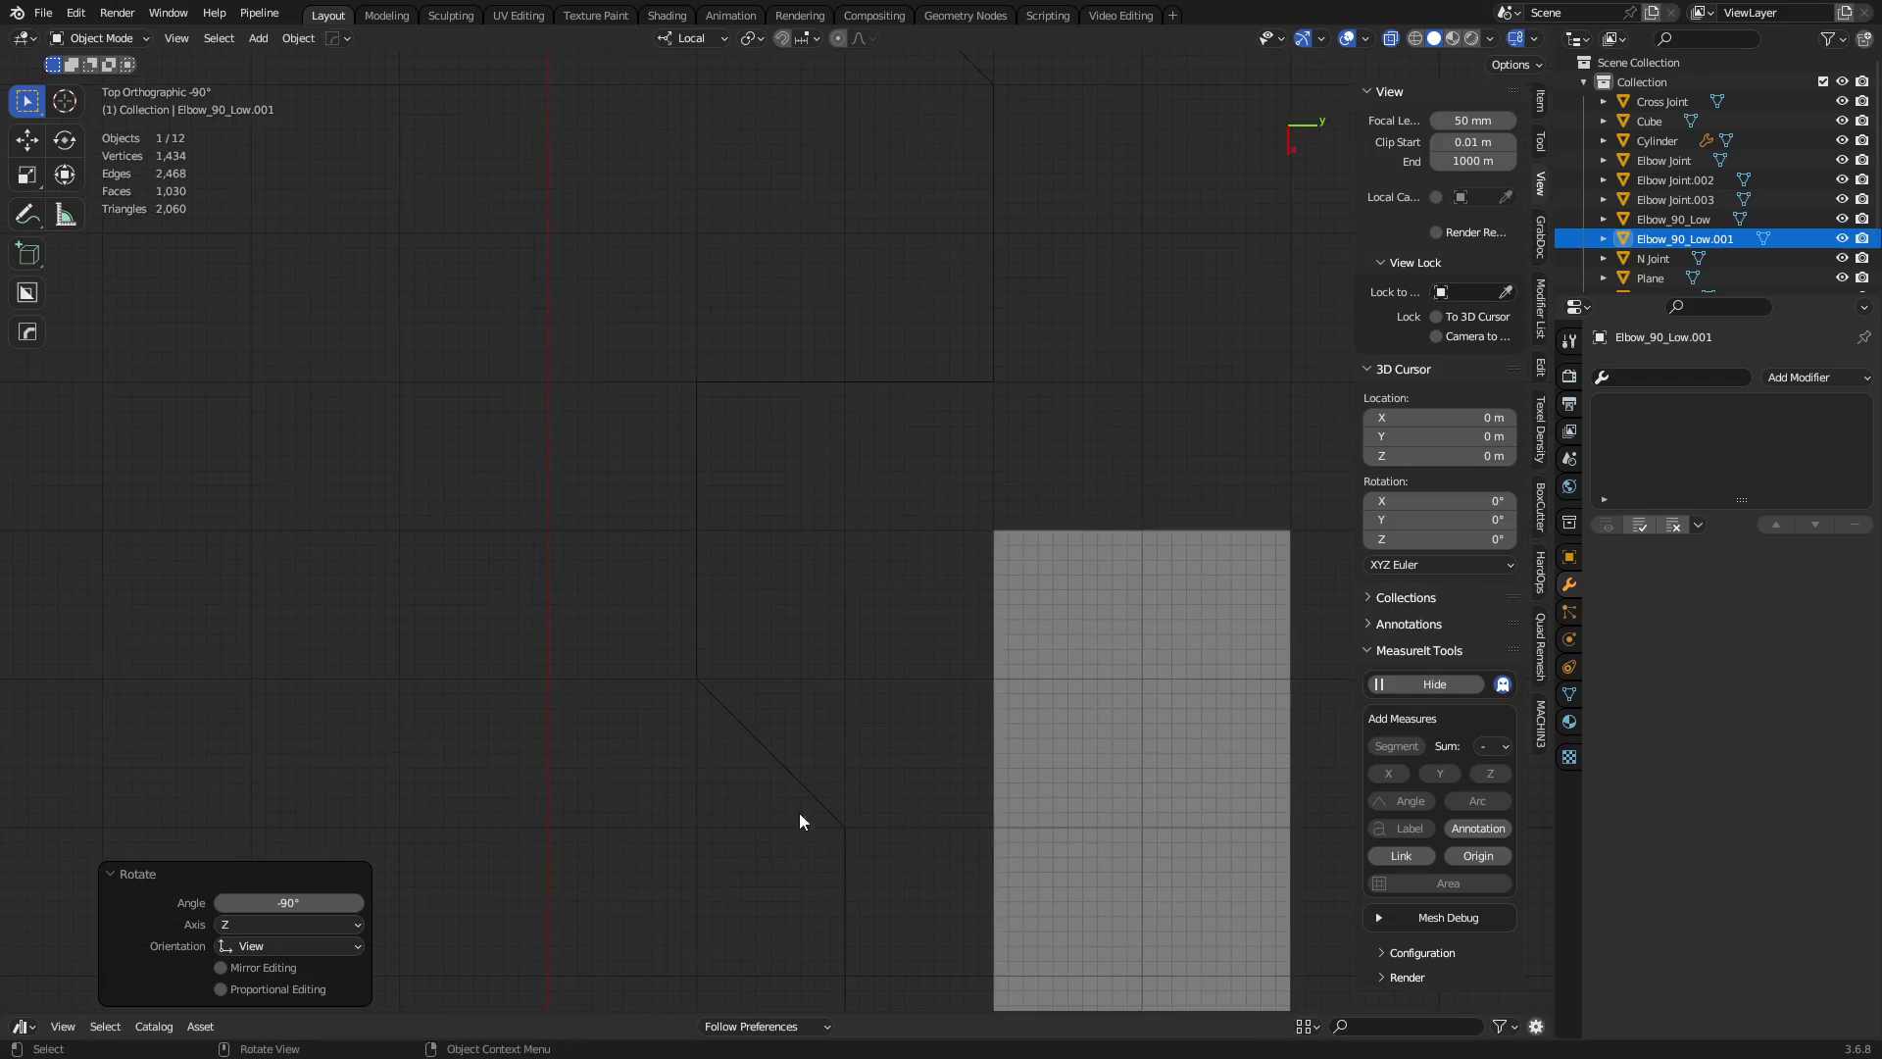
{"action": "key", "text": "shift+d"}
{"action": "left_click", "coordinate": [795, 249]}
{"action": "key", "text": "r"}
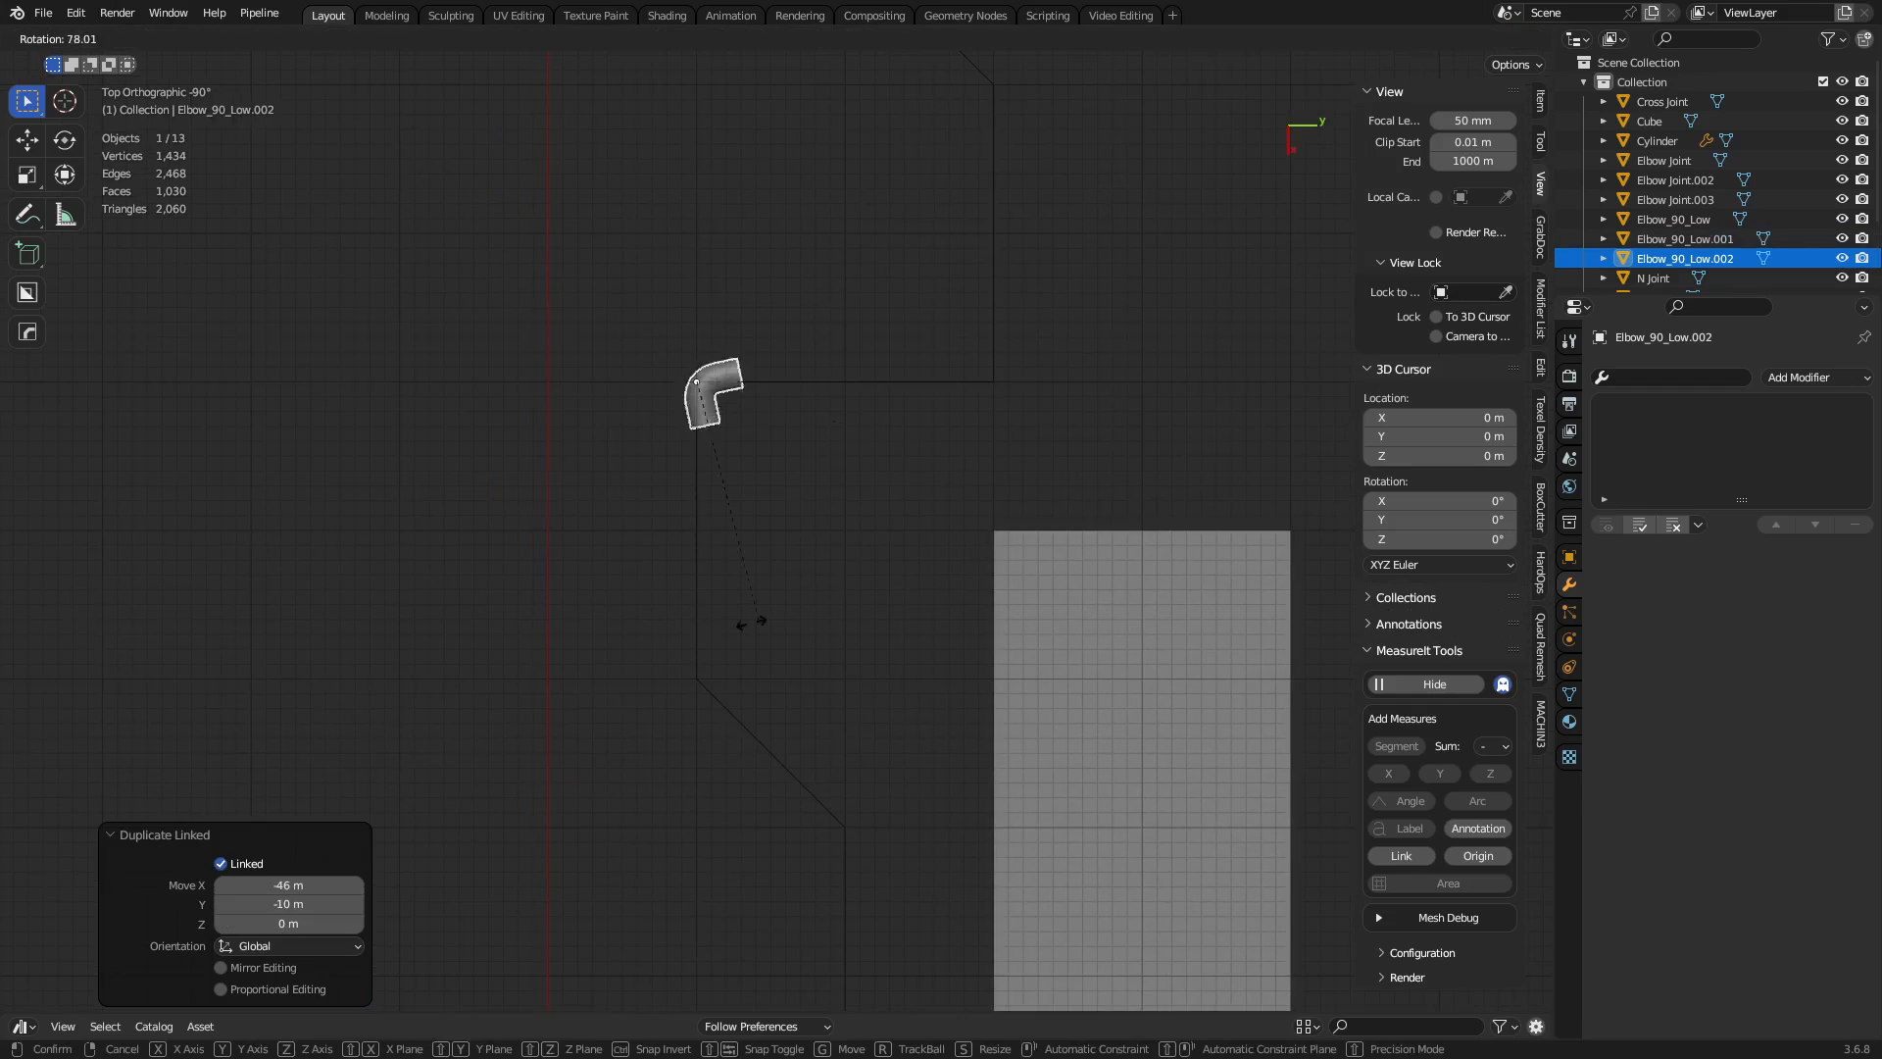
{"action": "left_click", "coordinate": [715, 601]}
Make a linked duplicate of this elbow 20 m along Y at the following corner and rotate it -180° in top view.
{"action": "middle_click_drag", "start_coordinate": [849, 503], "coordinate": [713, 650], "text": "shift"}
{"action": "key", "text": "alt+d"}
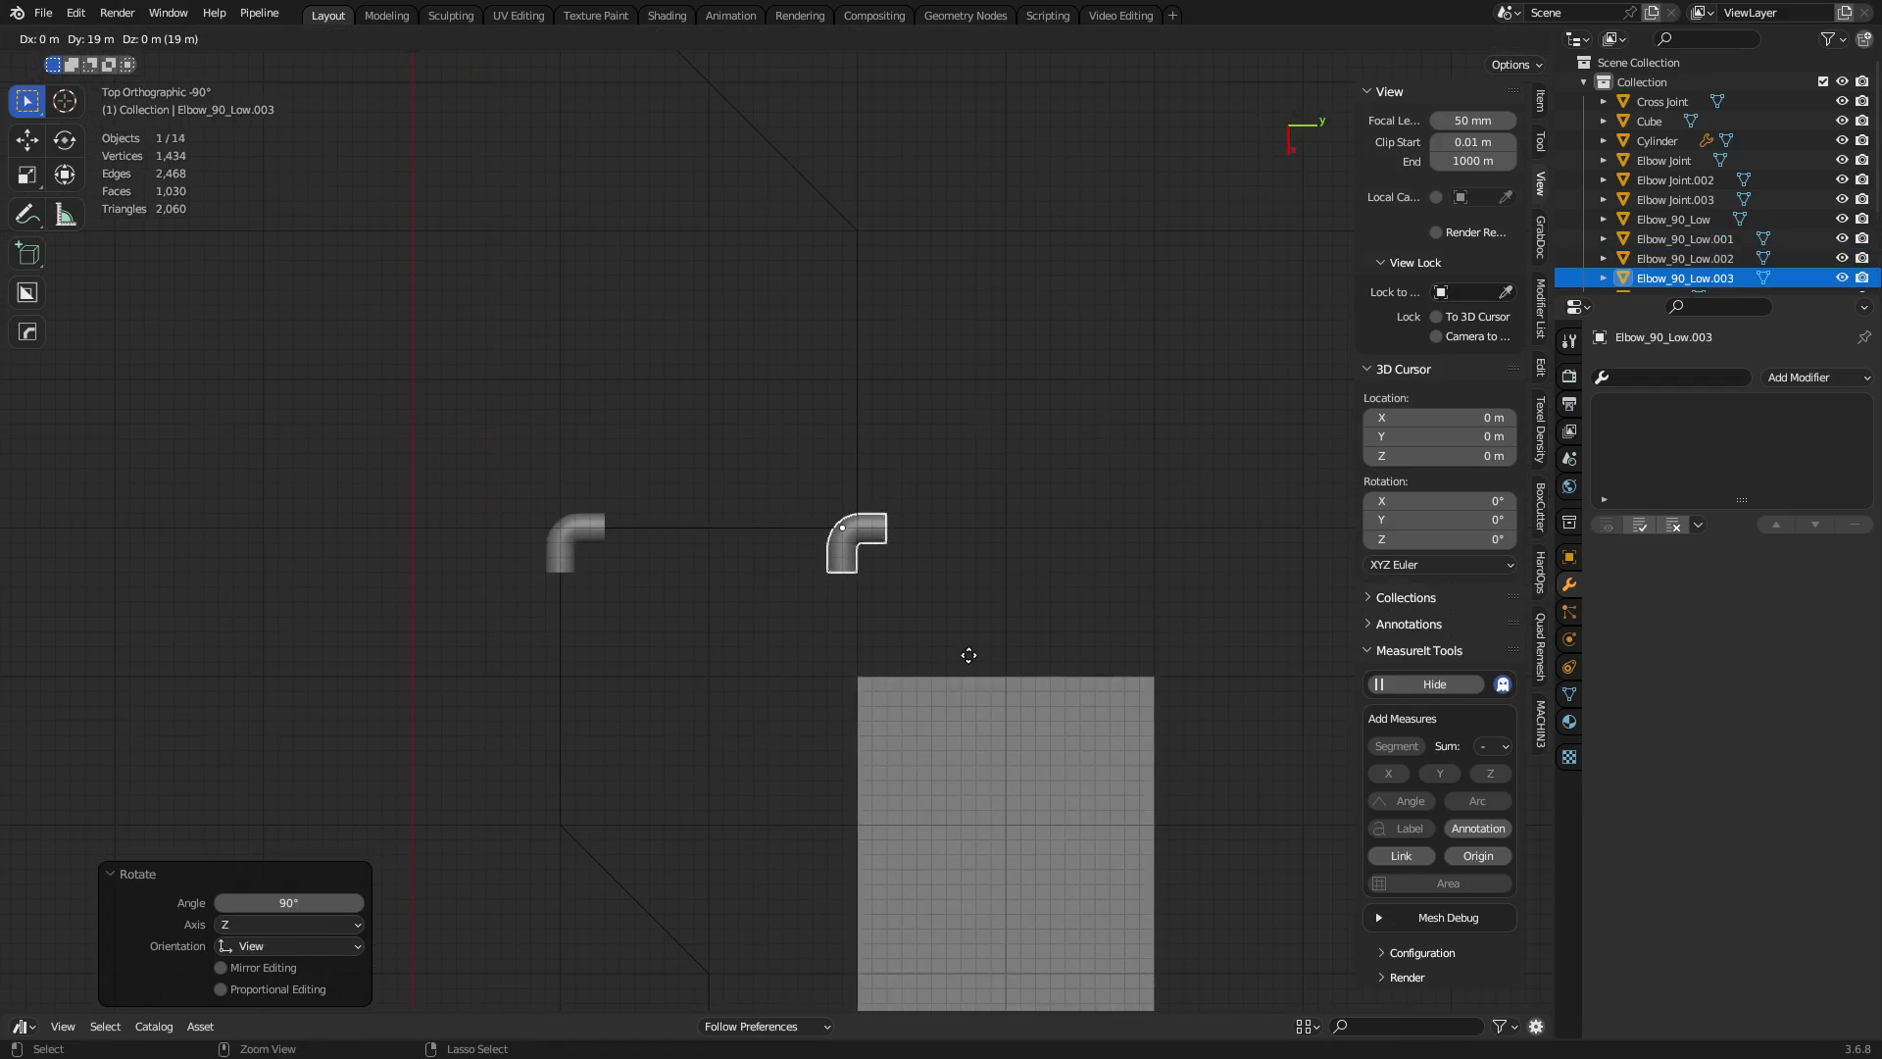
{"action": "left_click", "coordinate": [973, 658]}
{"action": "key", "text": "r"}
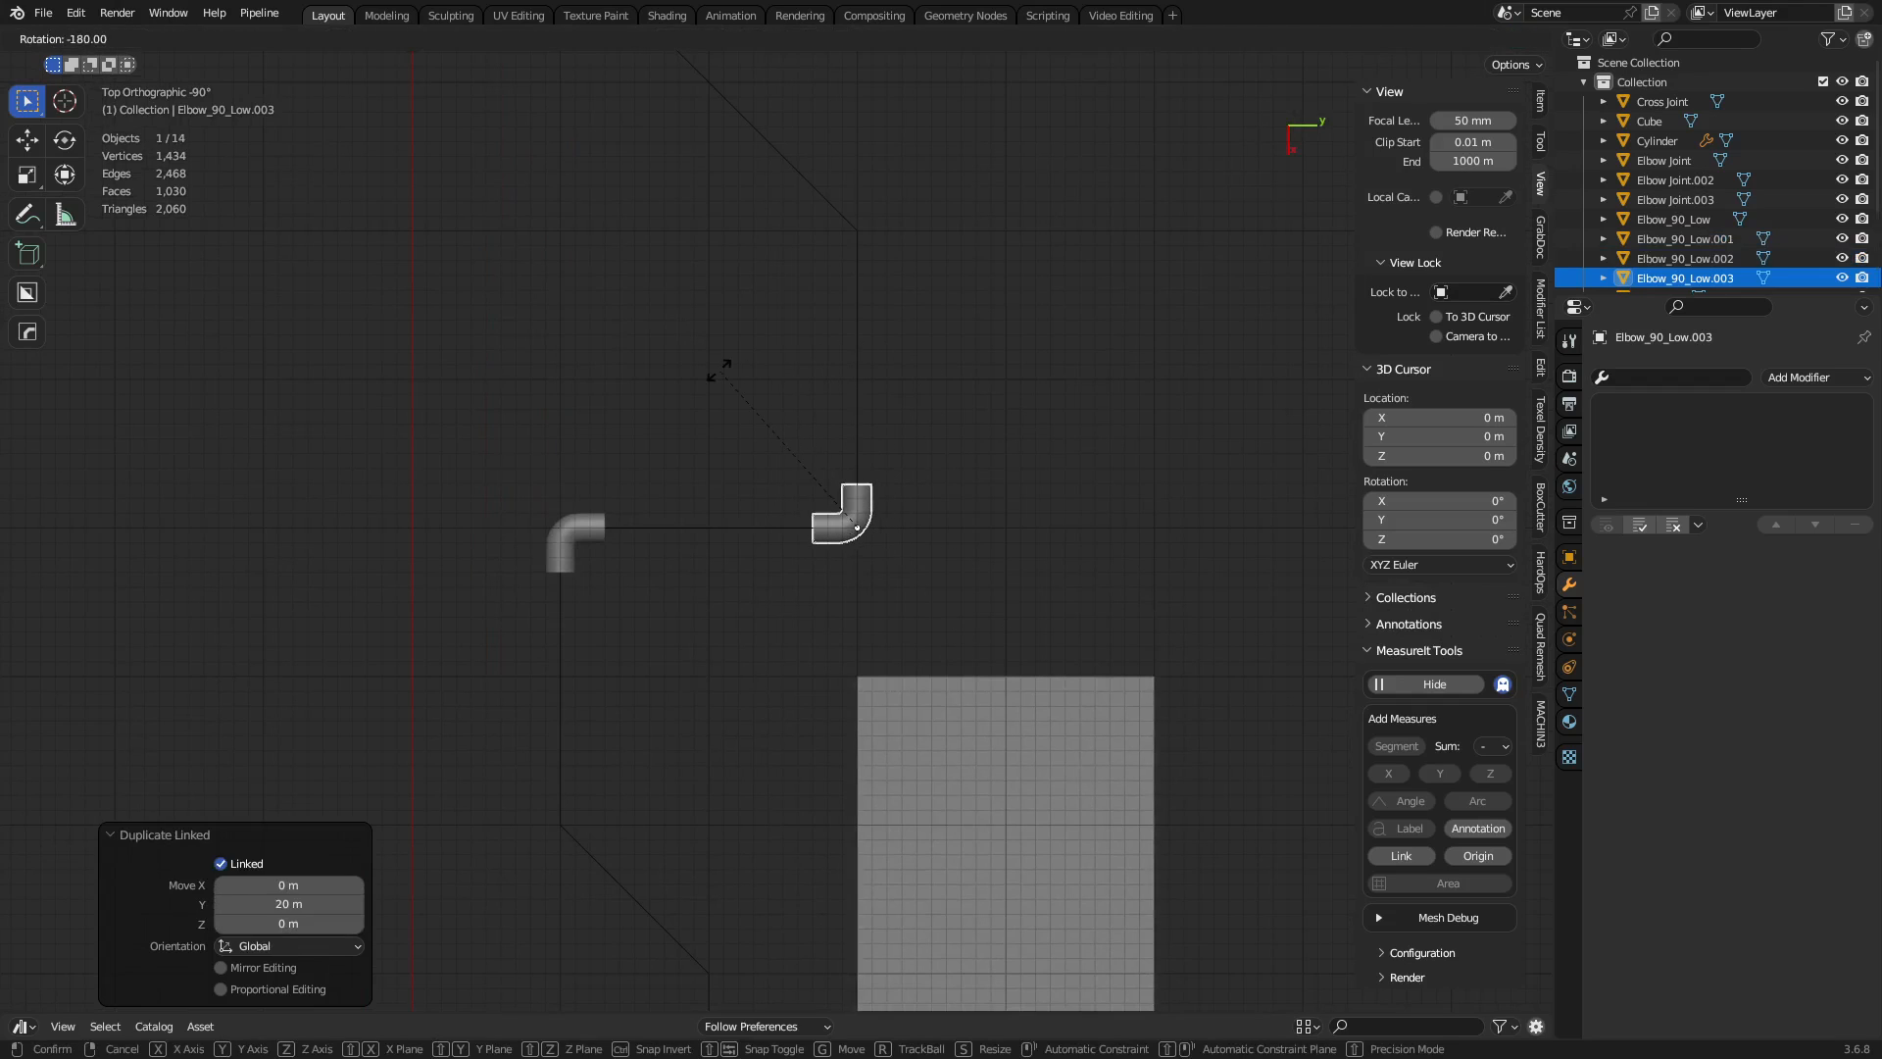
{"action": "left_click", "coordinate": [720, 371]}
{"action": "middle_click_drag", "start_coordinate": [728, 375], "coordinate": [961, 822], "text": "shift"}
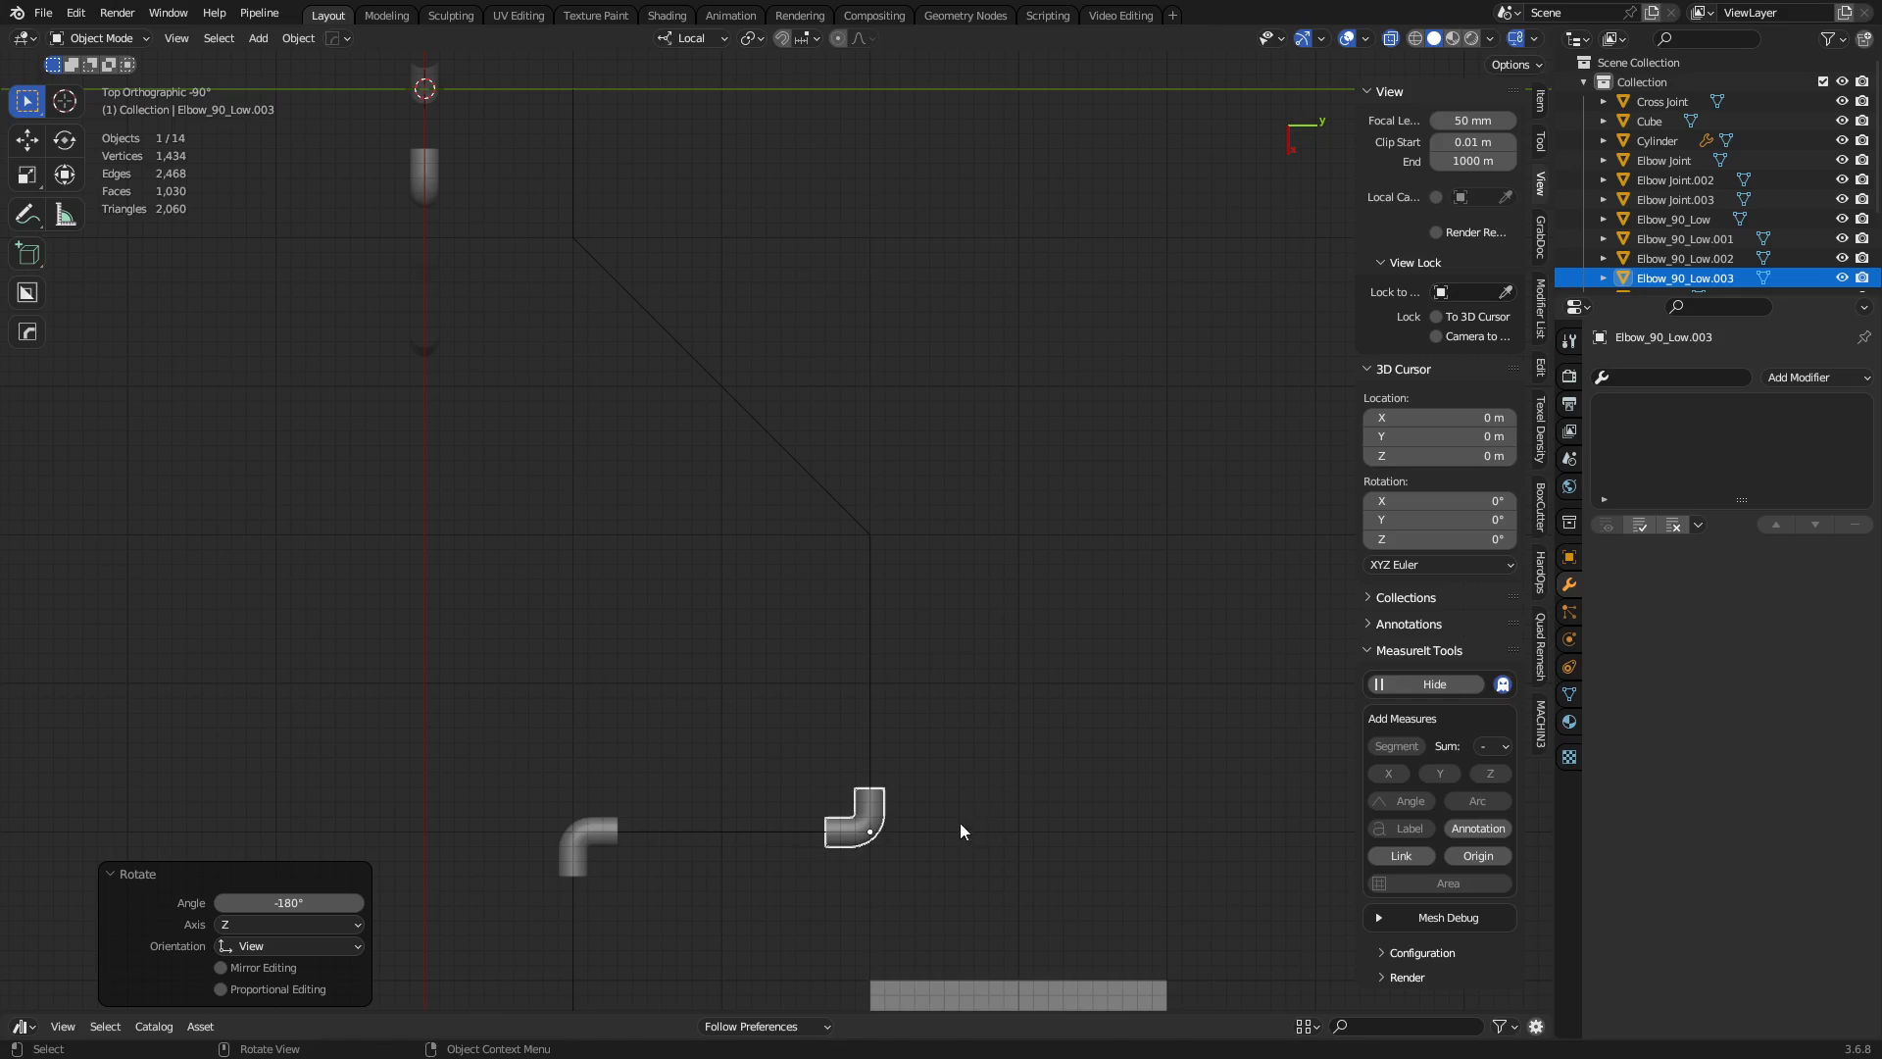
{"action": "key", "text": "g"}
{"action": "key", "text": "Escape"}
{"action": "key", "text": "shift+d"}
{"action": "left_click", "coordinate": [715, 220]}
{"action": "key", "text": "x"}
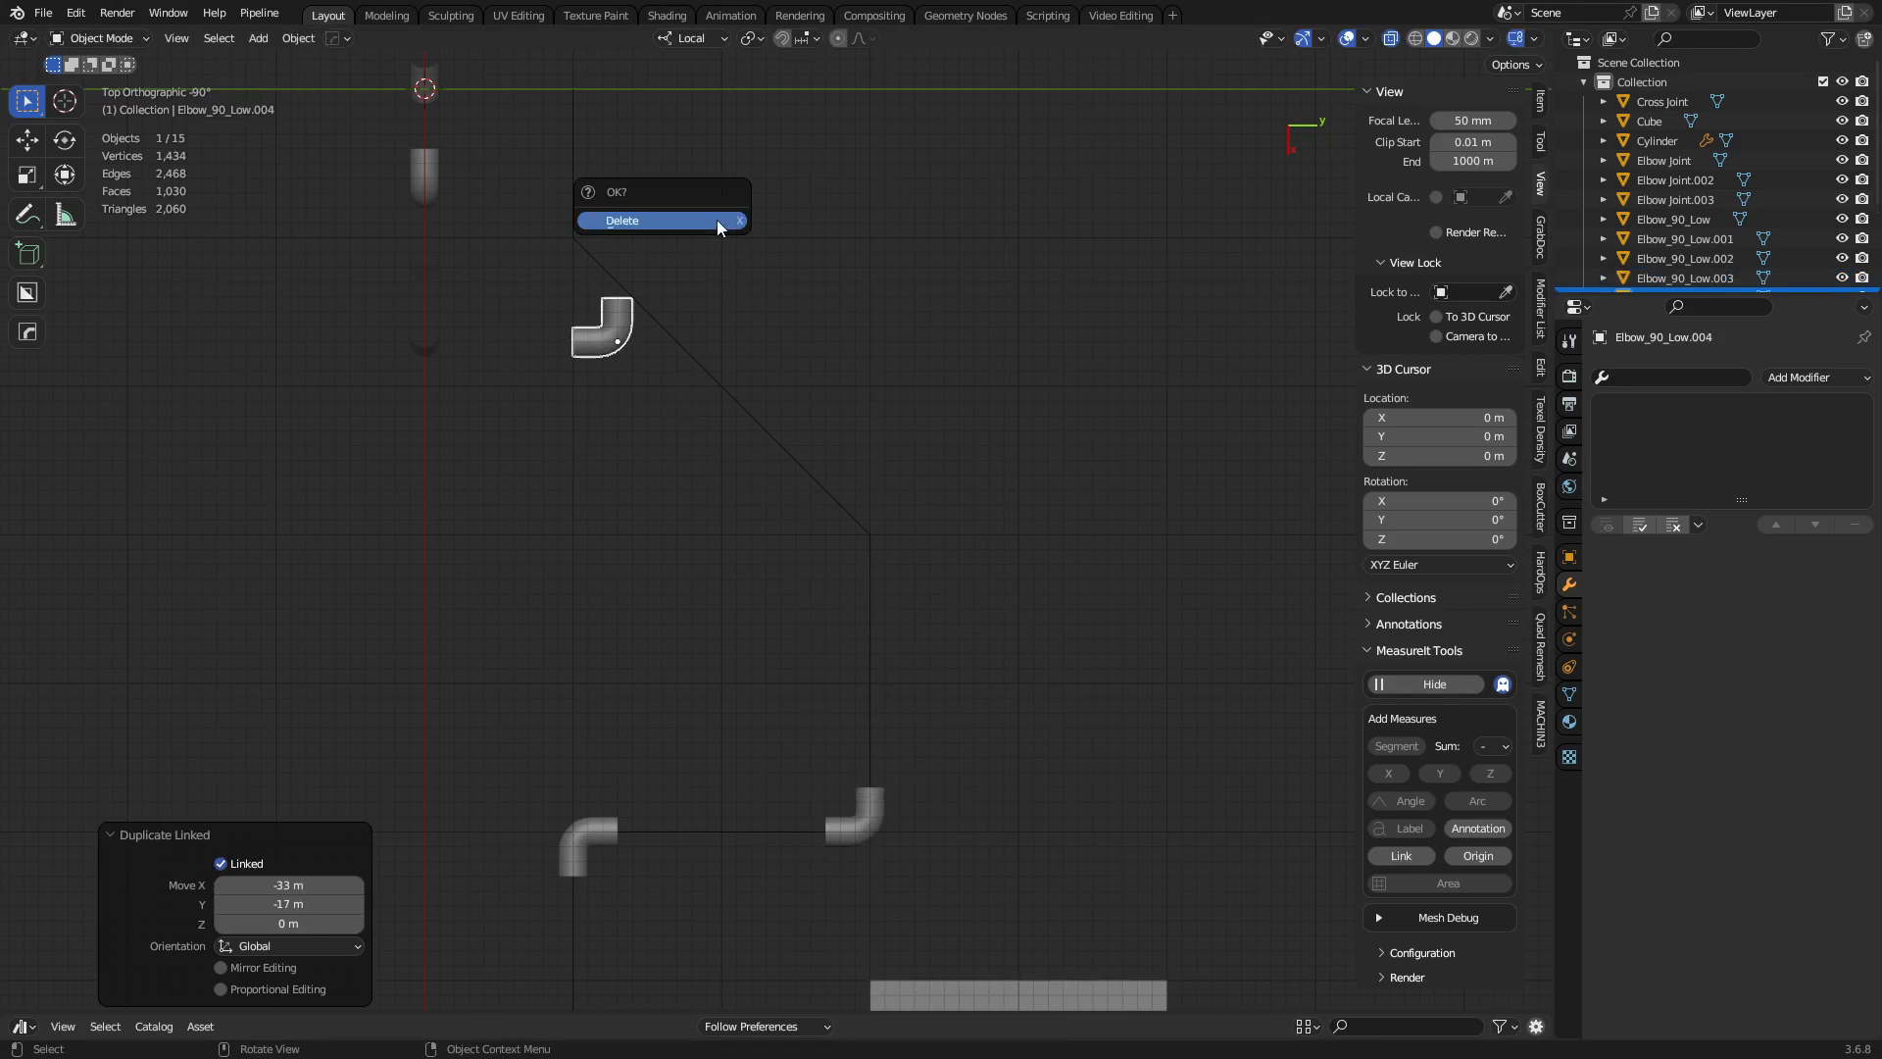
{"action": "left_click", "coordinate": [716, 219]}
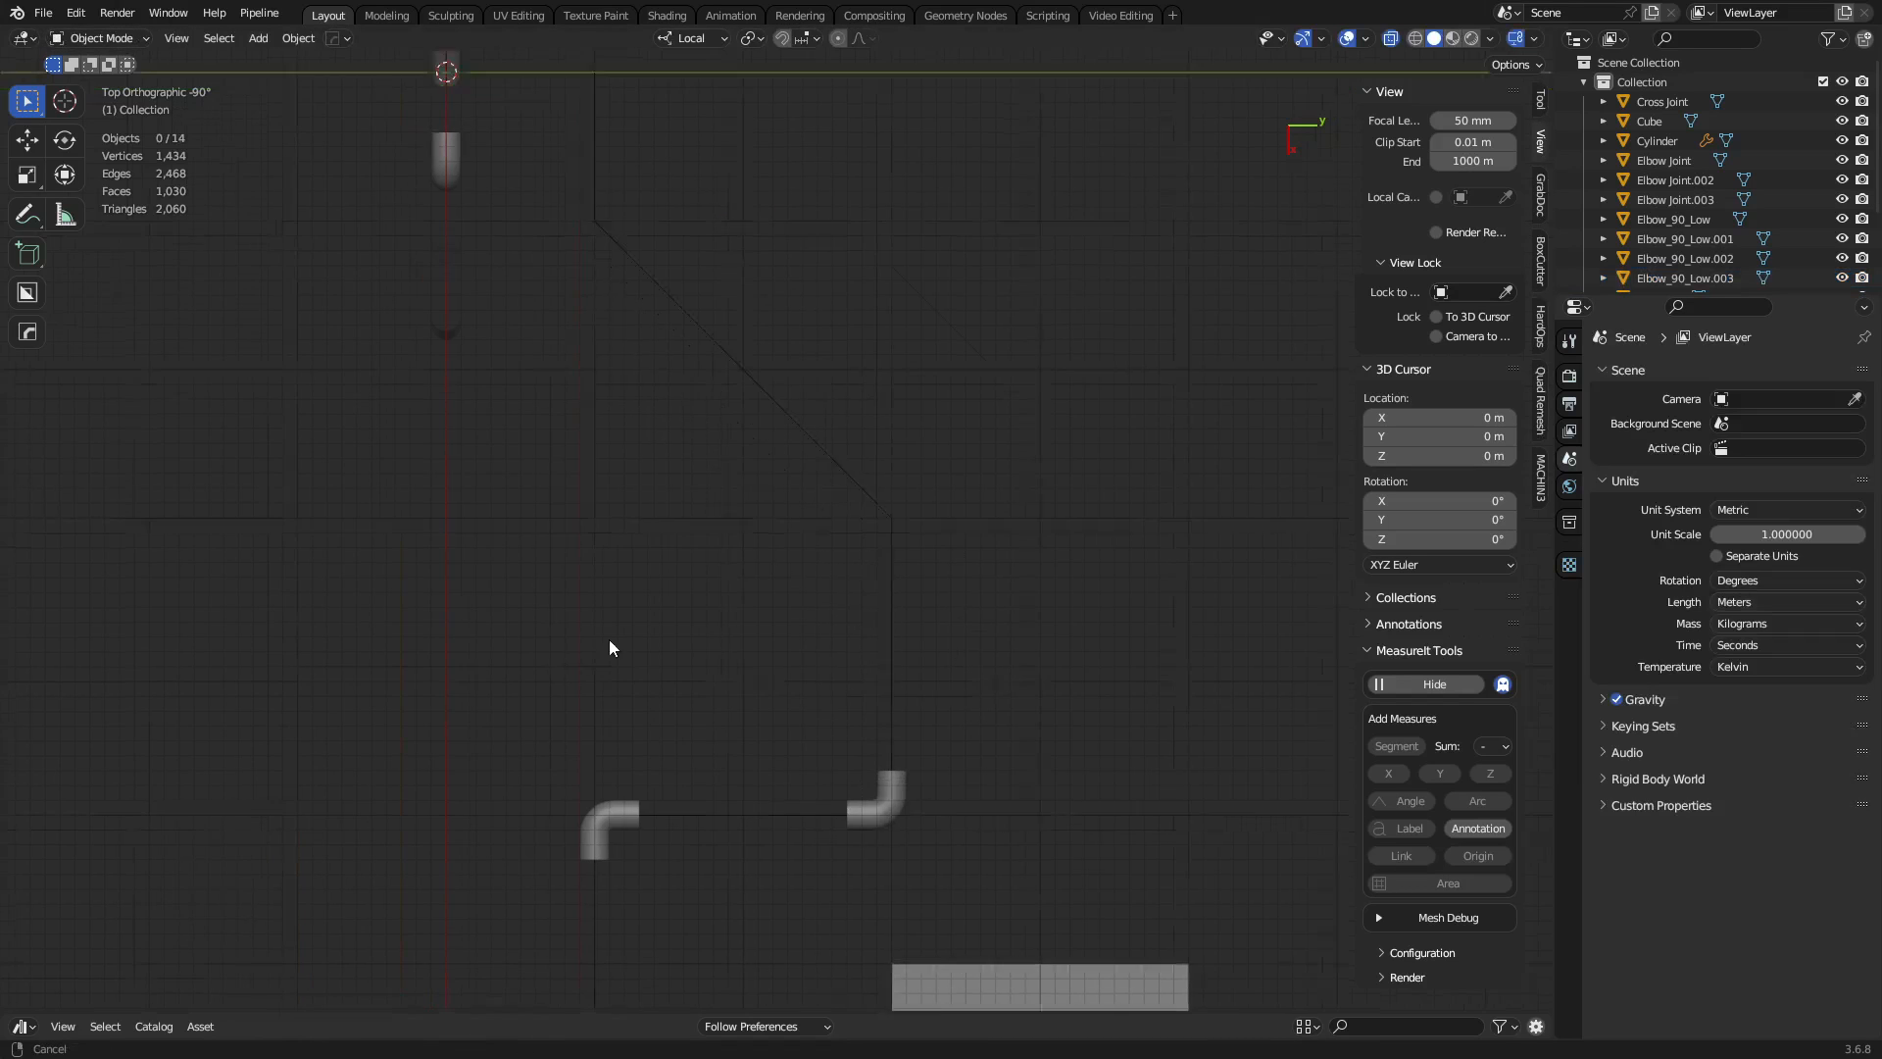
Place a linked duplicate of the angled elbow joint near the diagonal path bend beside the box, moved 81 m in X and 20 m in Y.
{"action": "middle_click_drag", "start_coordinate": [609, 640], "coordinate": [983, 308], "text": "shift"}
{"action": "scroll", "coordinate": [749, 674], "scroll_direction": "down", "scroll_amount": 4}
{"action": "middle_click_drag", "start_coordinate": [755, 623], "coordinate": [674, 817], "text": "shift"}
{"action": "middle_click_drag", "start_coordinate": [793, 516], "coordinate": [602, 355]}
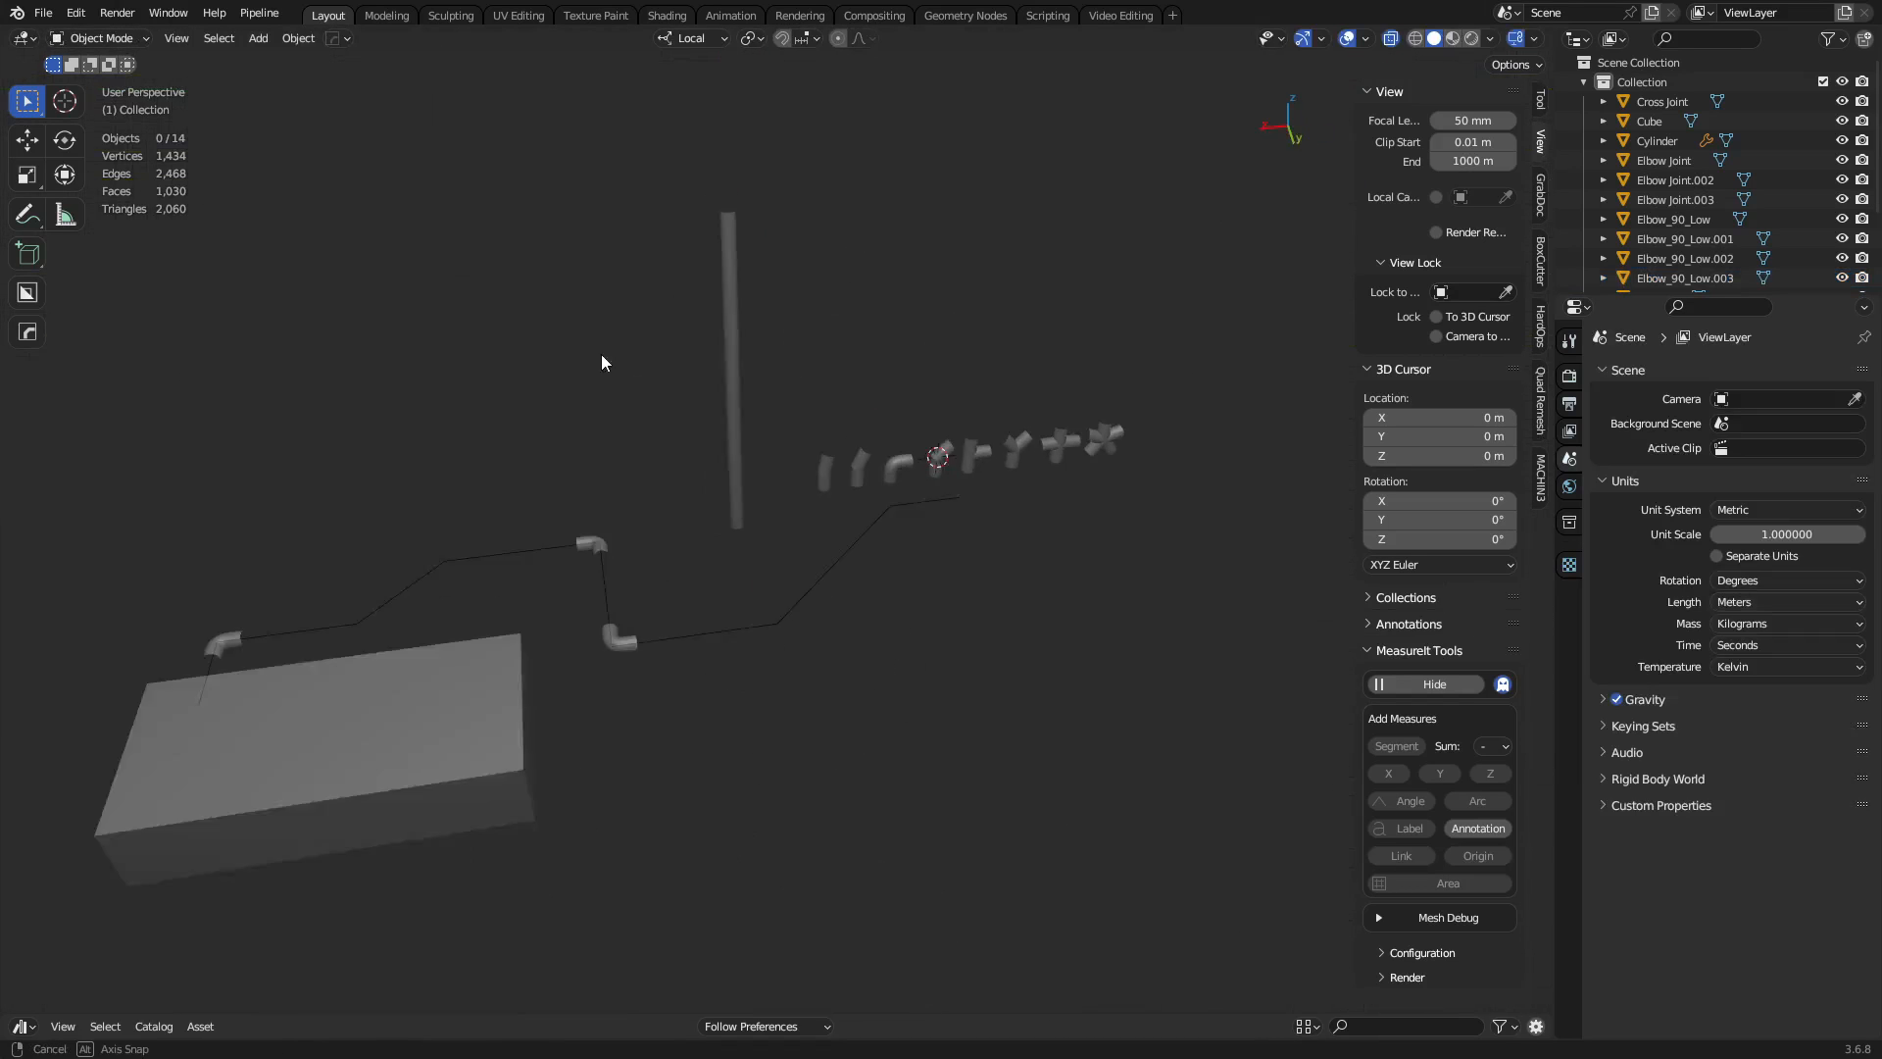
{"action": "scroll", "coordinate": [1047, 562], "scroll_direction": "up", "scroll_amount": 3}
{"action": "middle_click_drag", "start_coordinate": [1047, 573], "coordinate": [962, 504]}
{"action": "left_click", "coordinate": [1005, 440]}
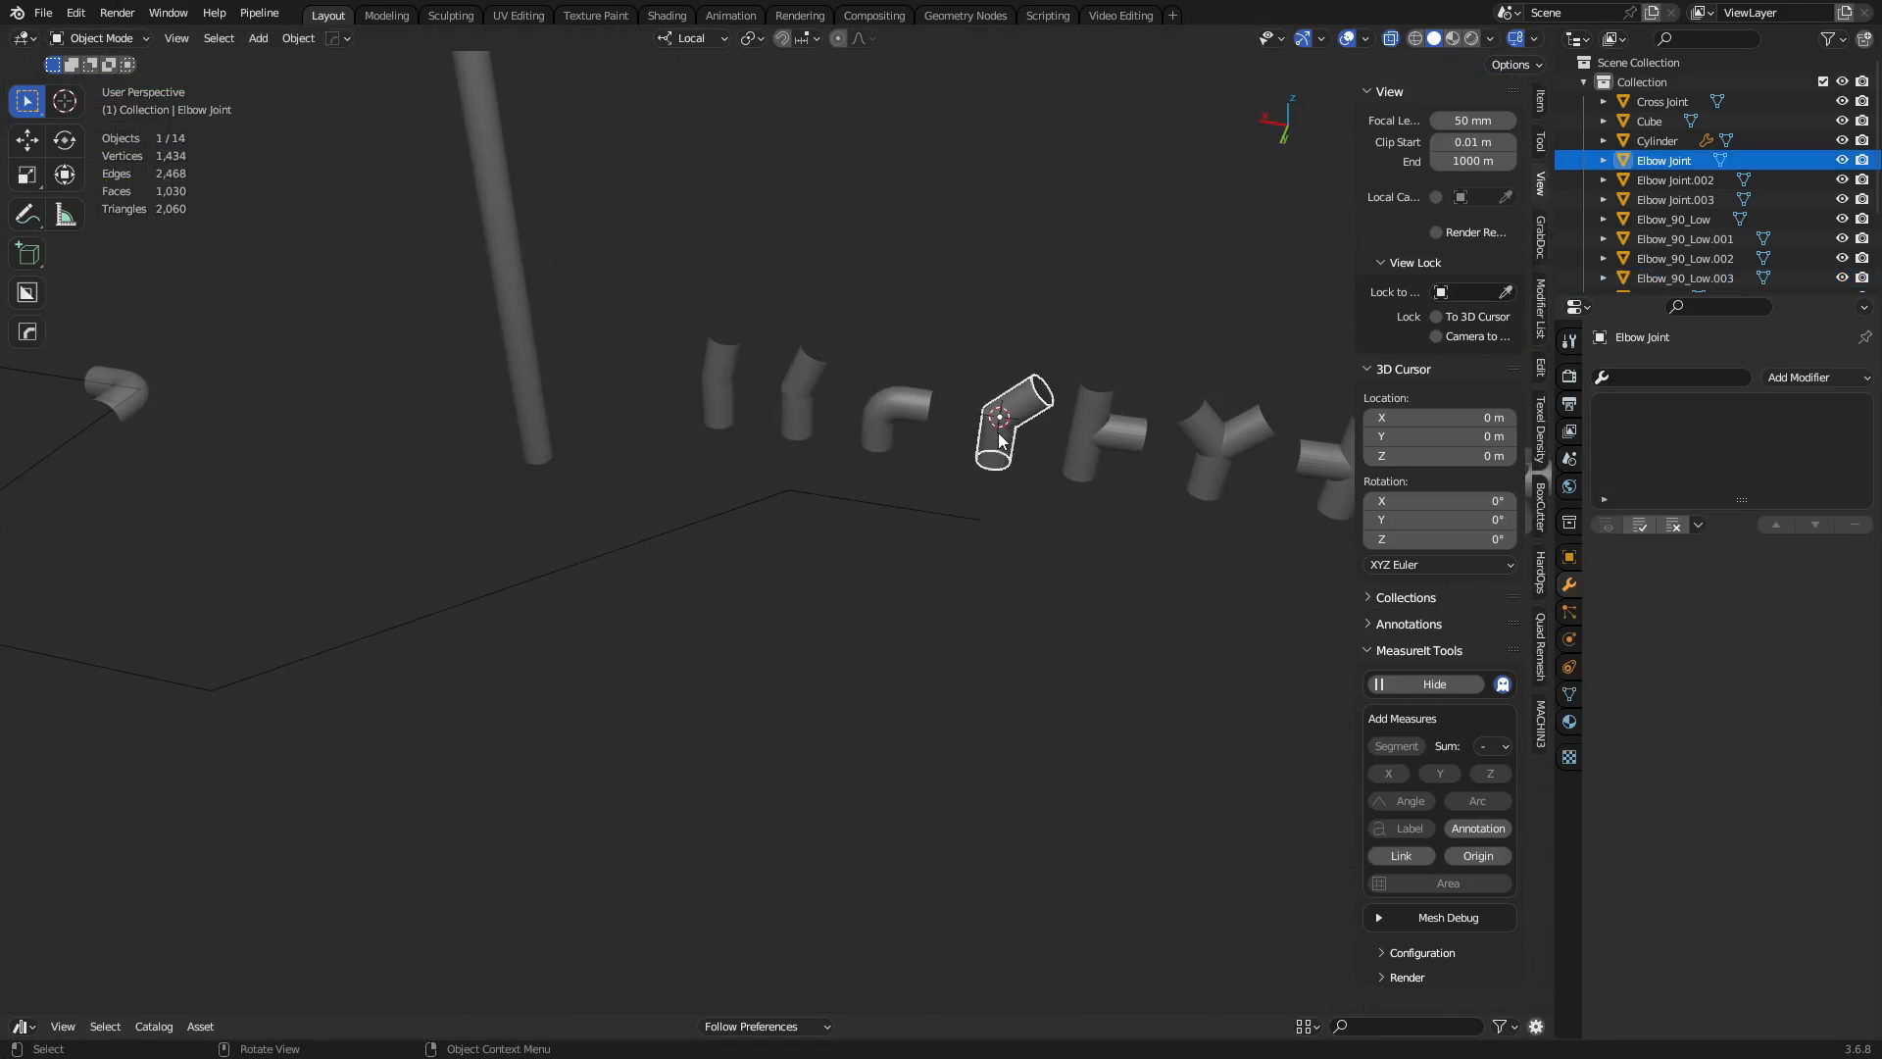
{"action": "middle_click_drag", "start_coordinate": [1005, 439], "coordinate": [846, 218]}
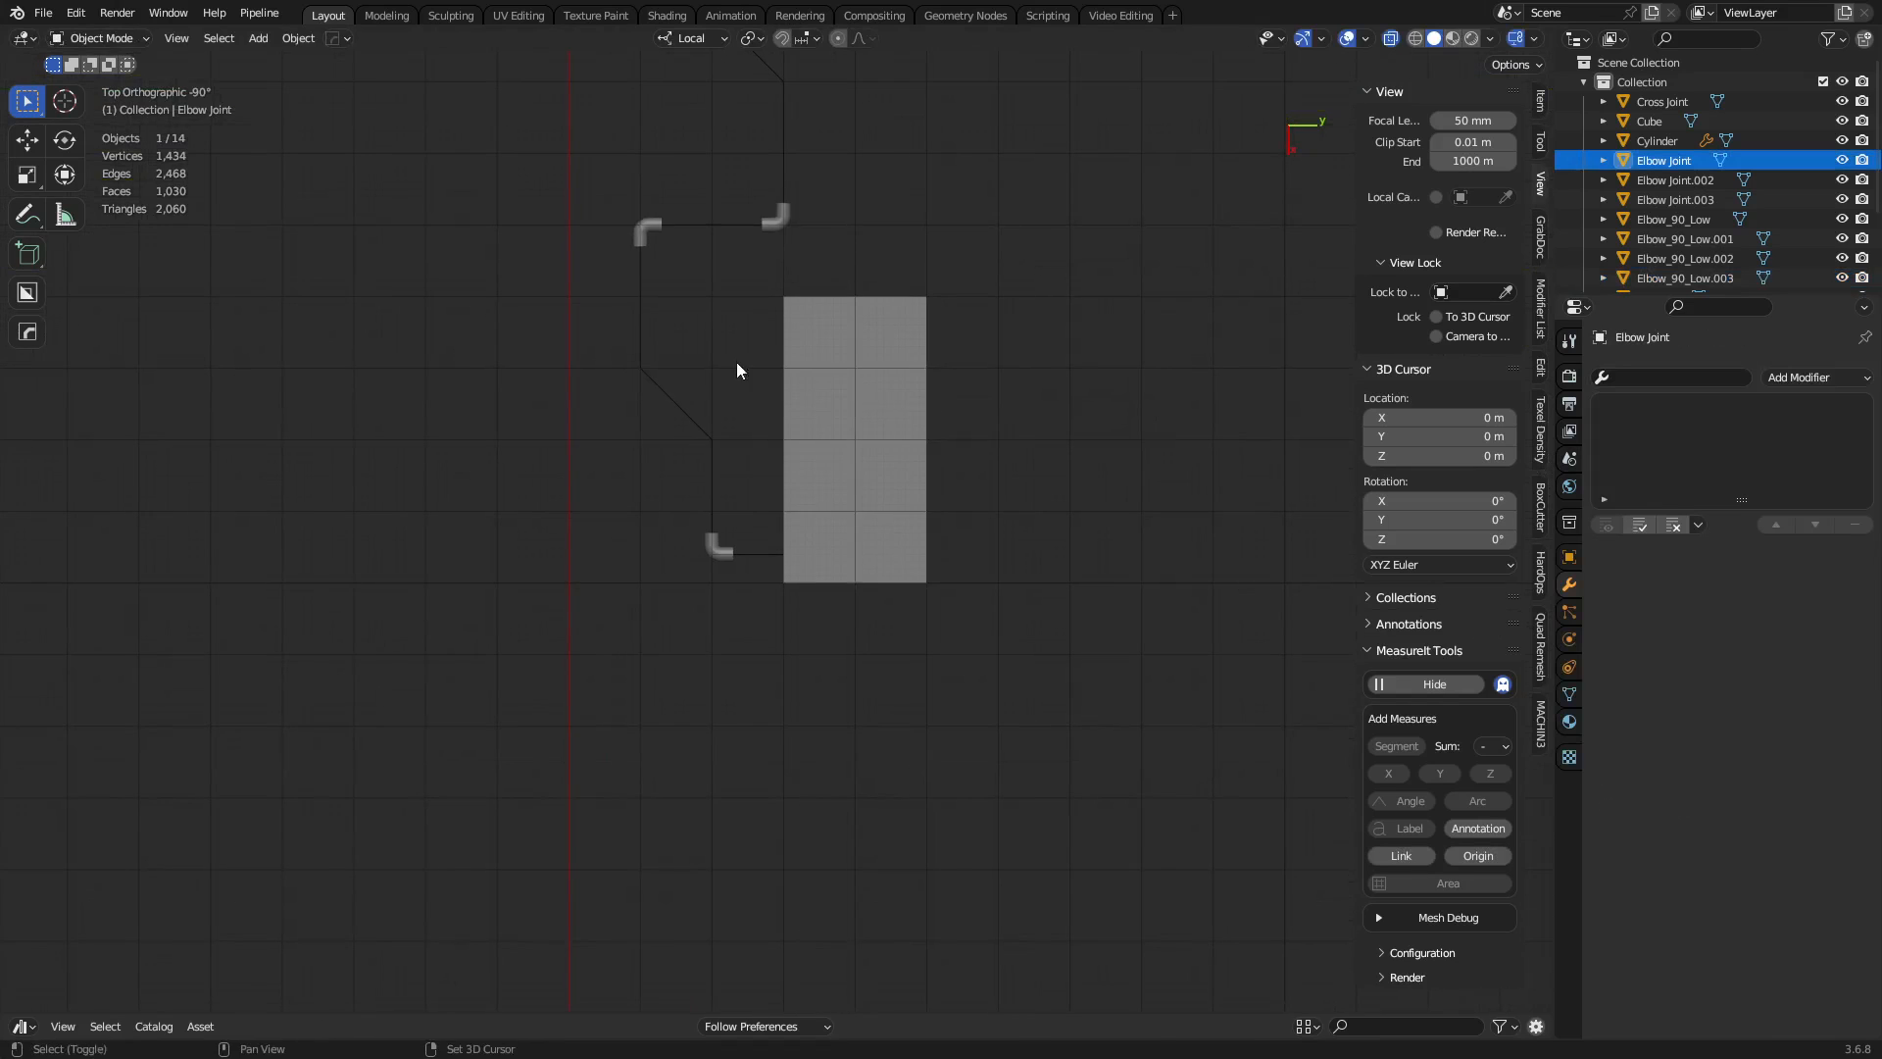
{"action": "key", "text": "alt+d"}
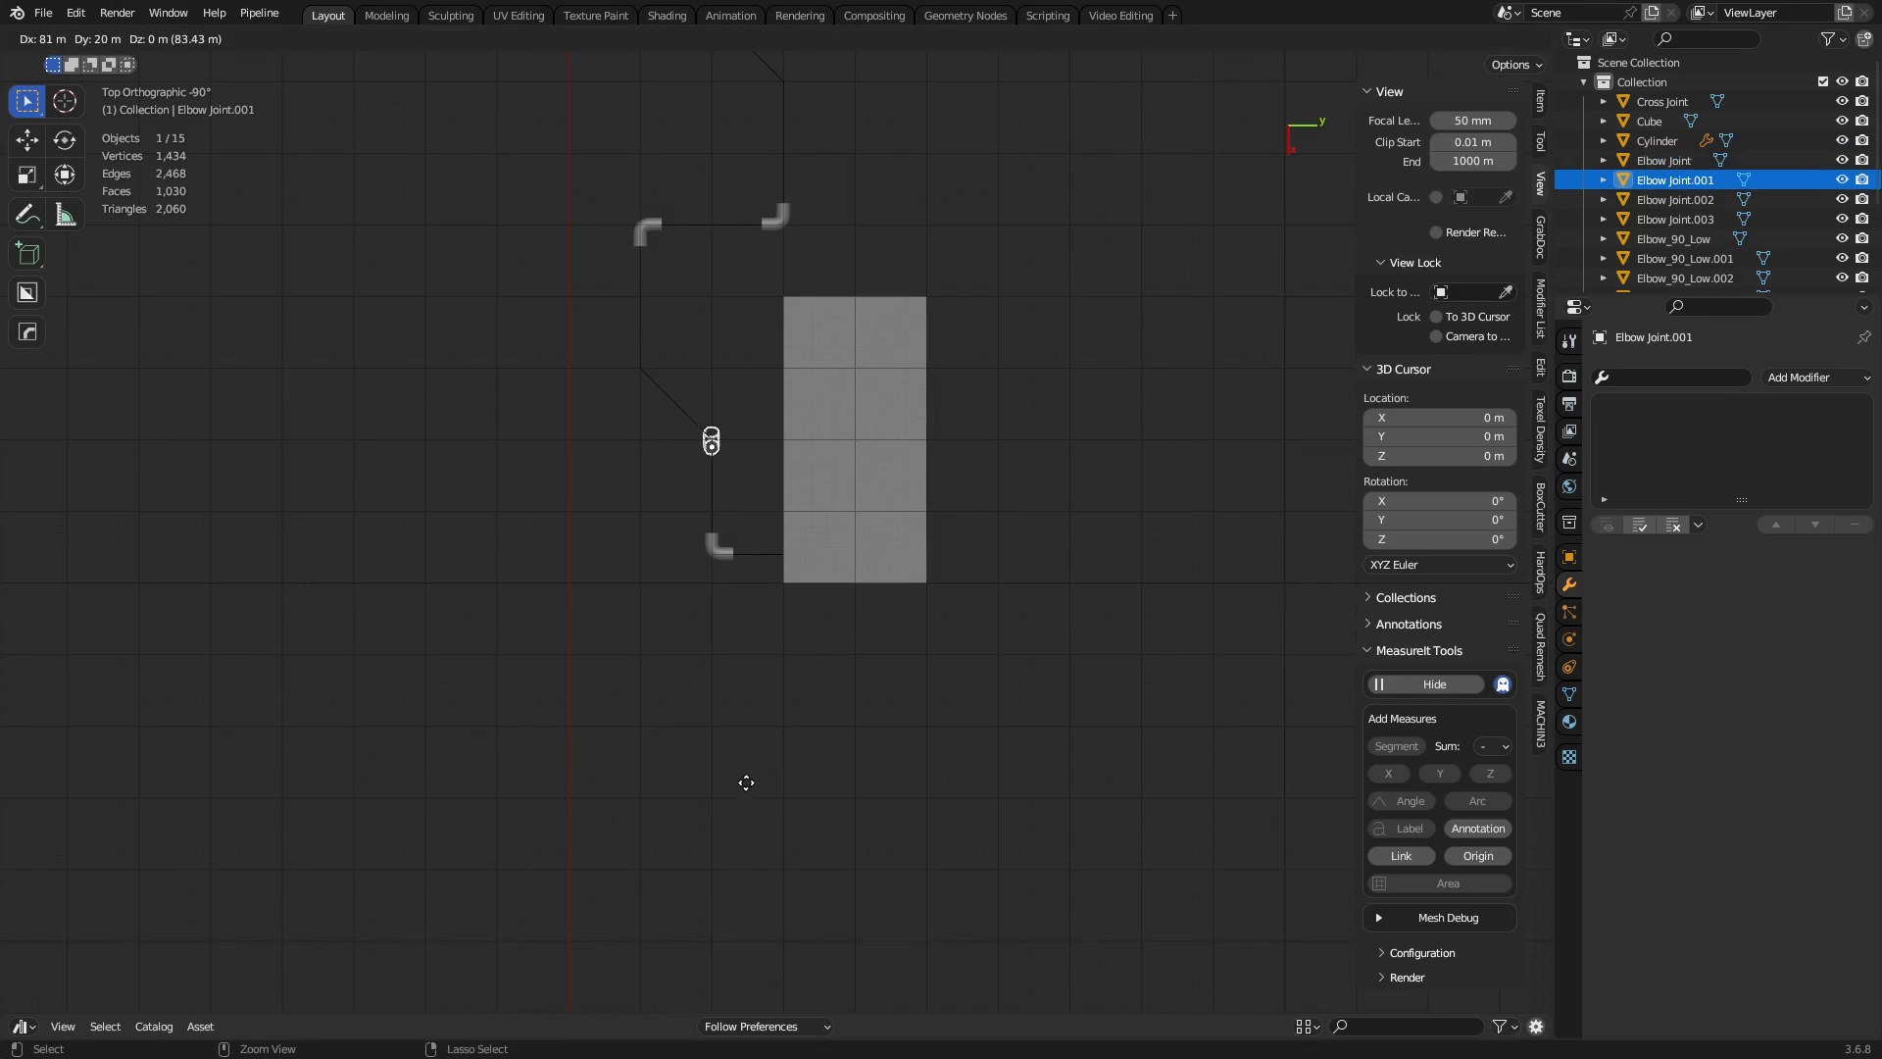
{"action": "left_click", "coordinate": [746, 782]}
In front view, move the duplicated elbow joint -1 m in X onto the bend and rotate it -90°.
{"action": "middle_click_drag", "start_coordinate": [686, 658], "coordinate": [1062, 484]}
{"action": "key", "text": "g"}
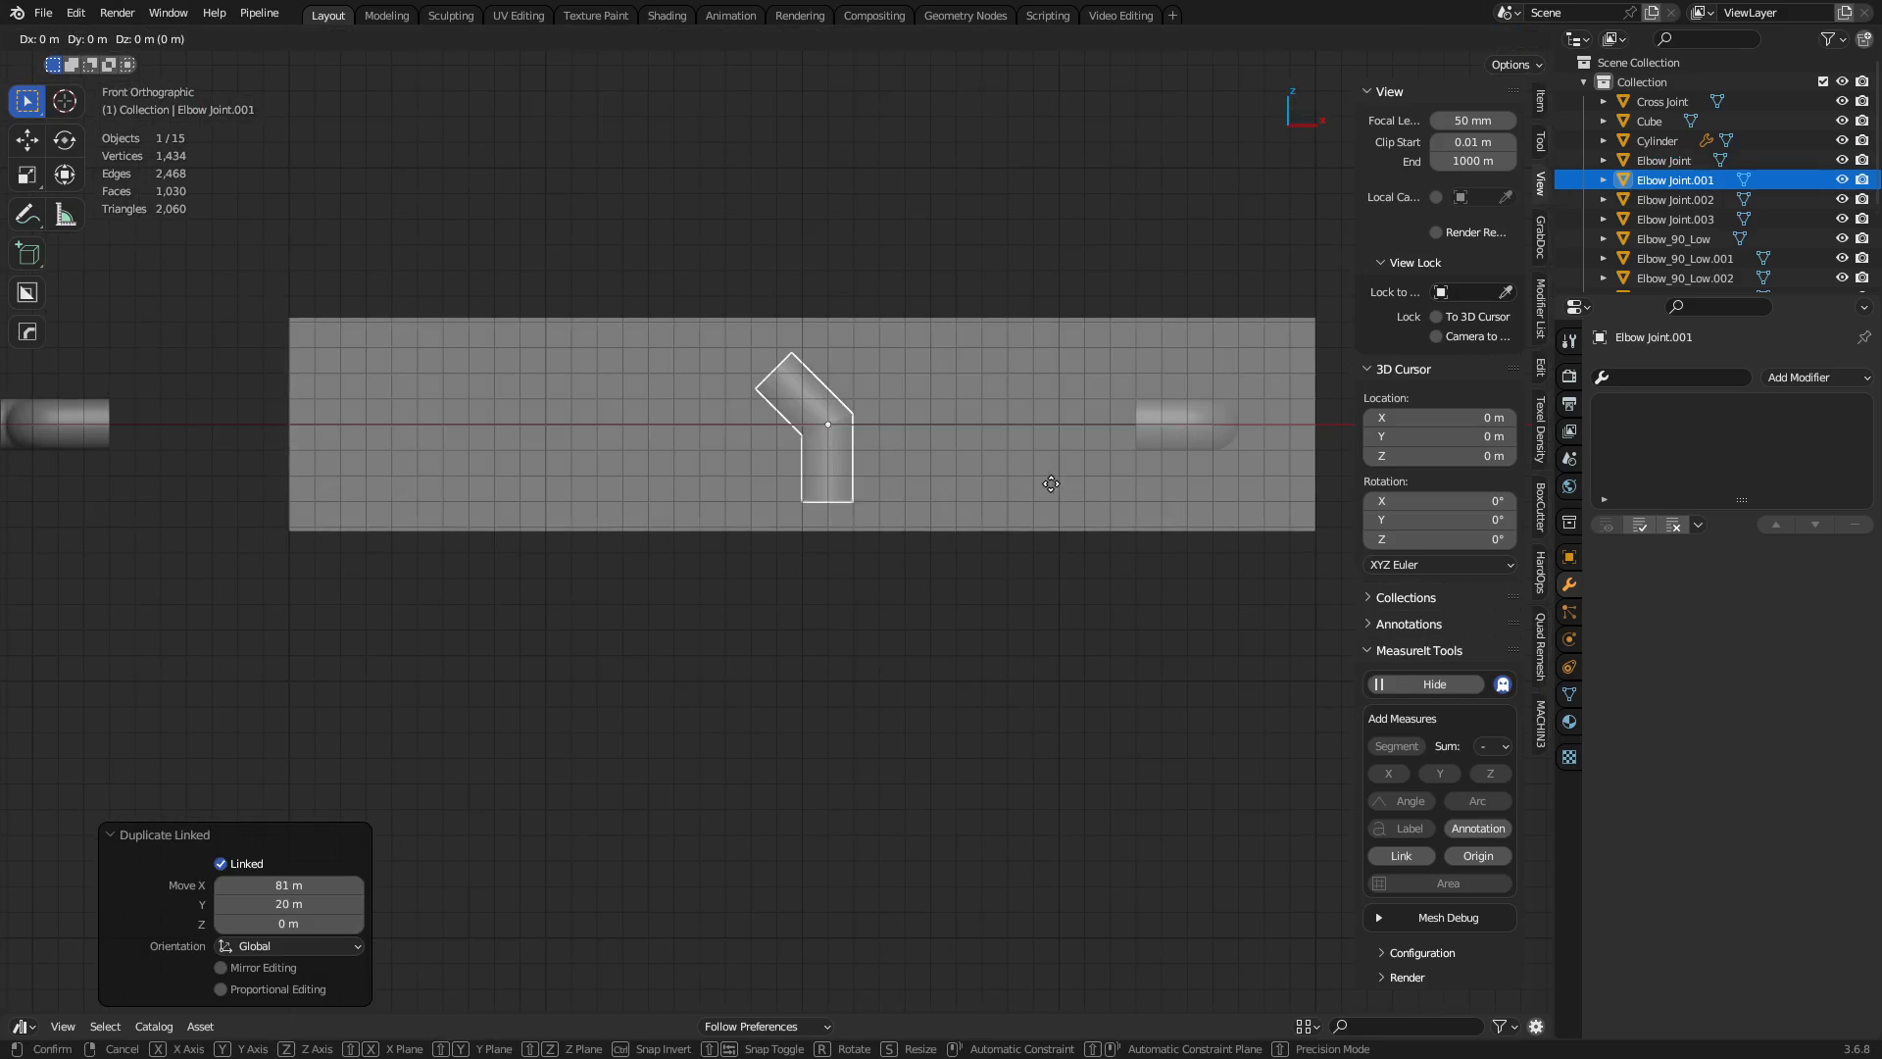
{"action": "left_click", "coordinate": [1018, 479]}
{"action": "key", "text": "r"}
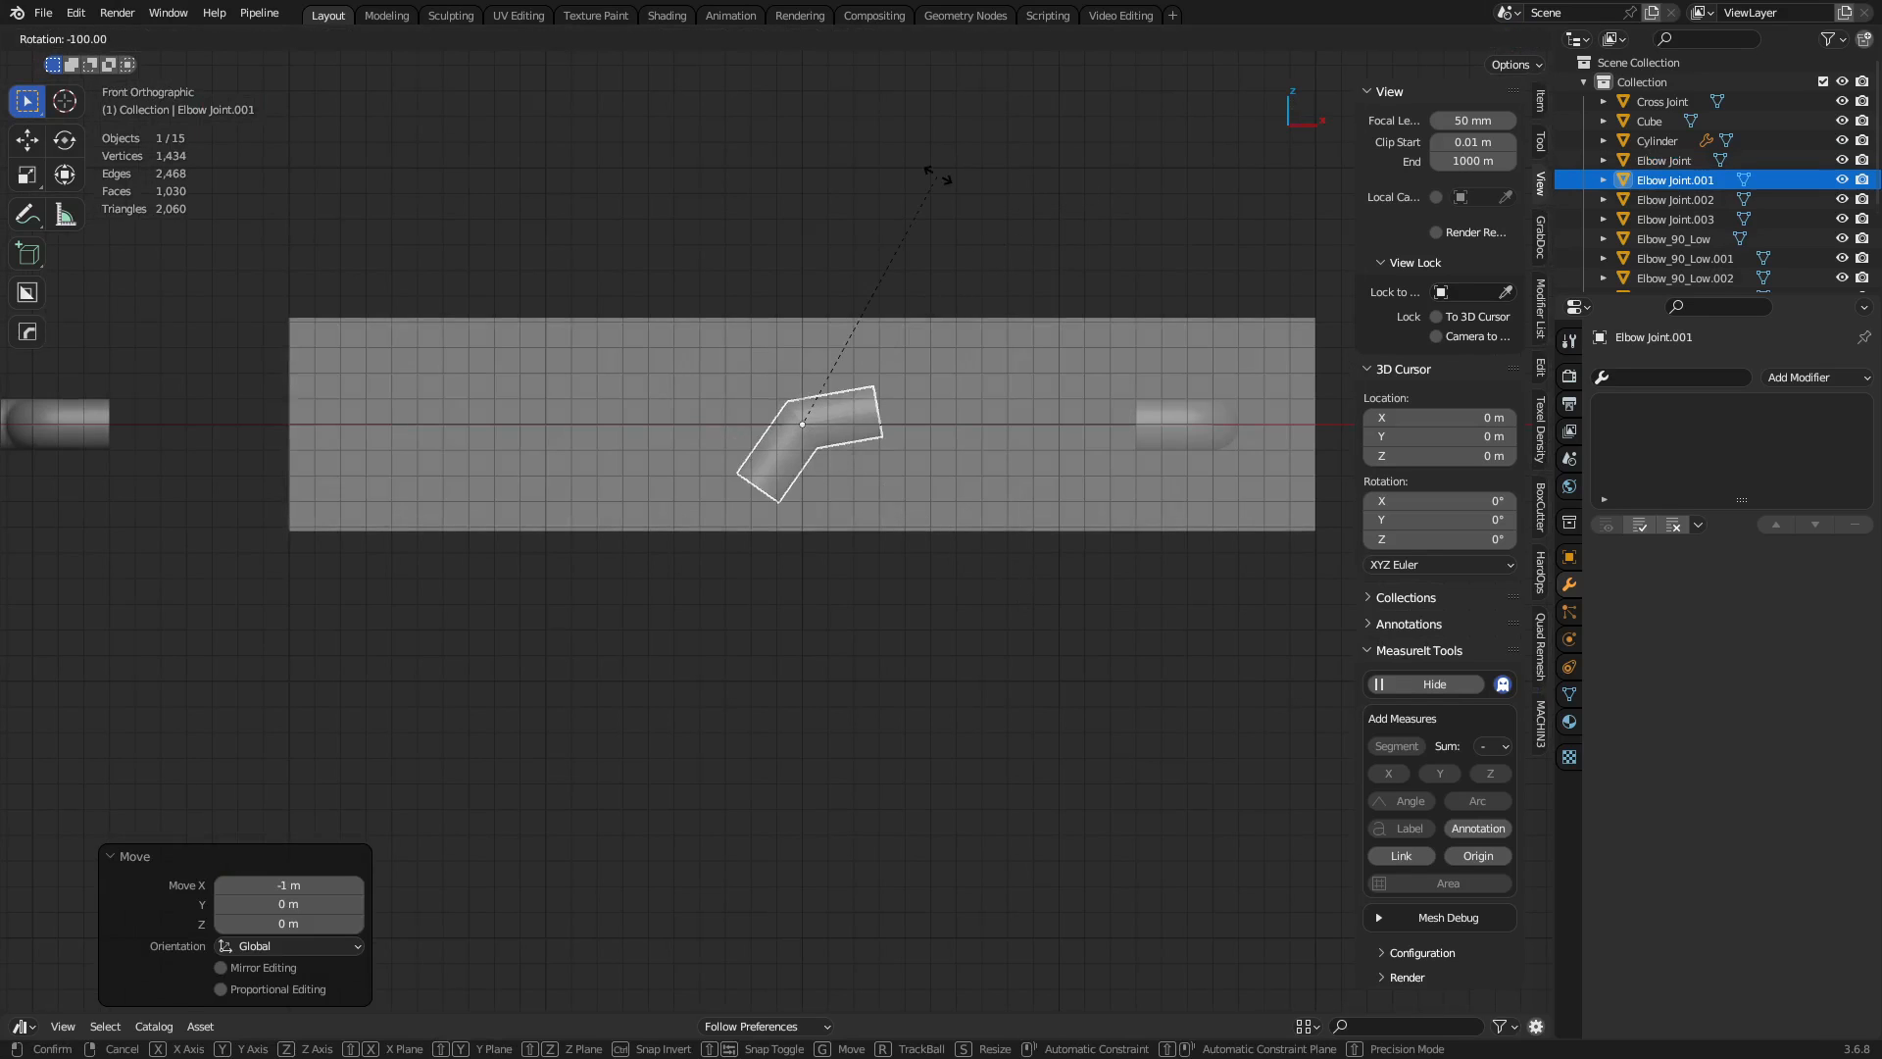
{"action": "left_click", "coordinate": [970, 191]}
{"action": "middle_click_drag", "start_coordinate": [795, 632], "coordinate": [503, 292]}
{"action": "key", "text": "r"}
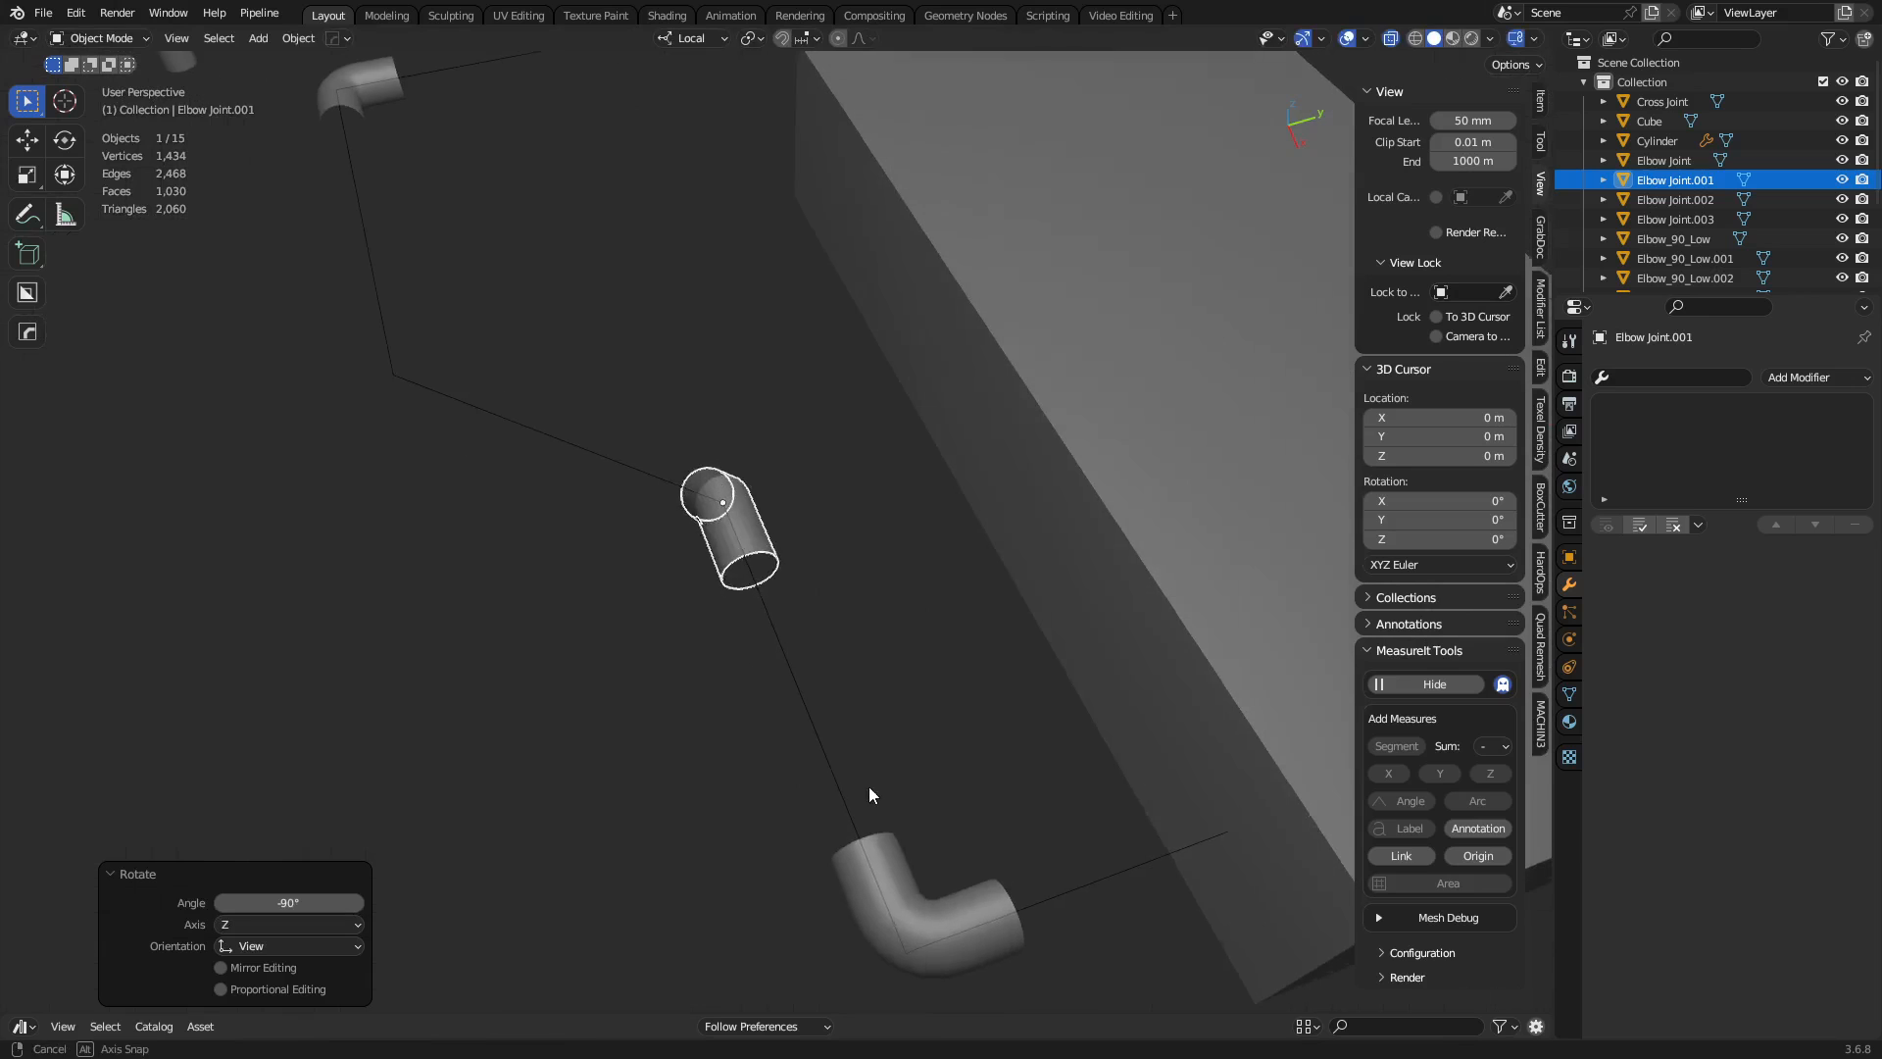
{"action": "key", "text": "z"}
{"action": "key", "text": "z"}
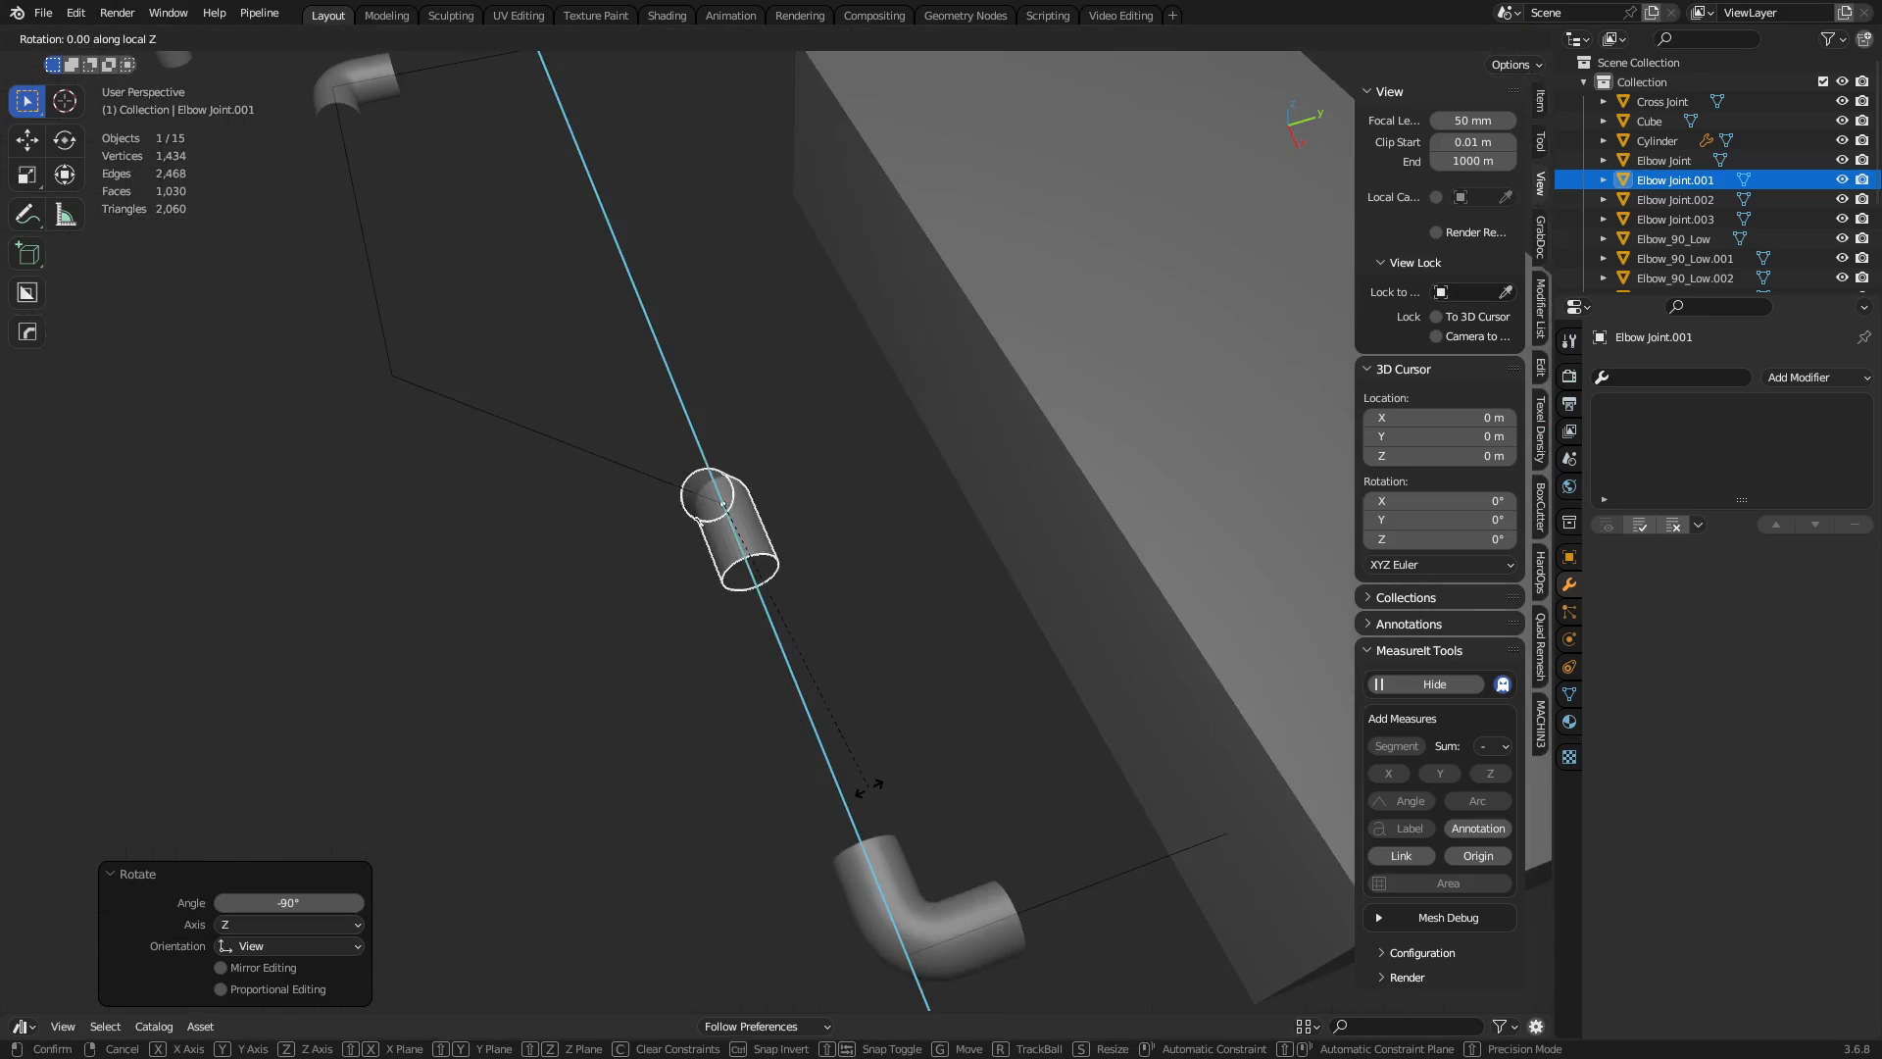
{"action": "right_click", "coordinate": [475, 324]}
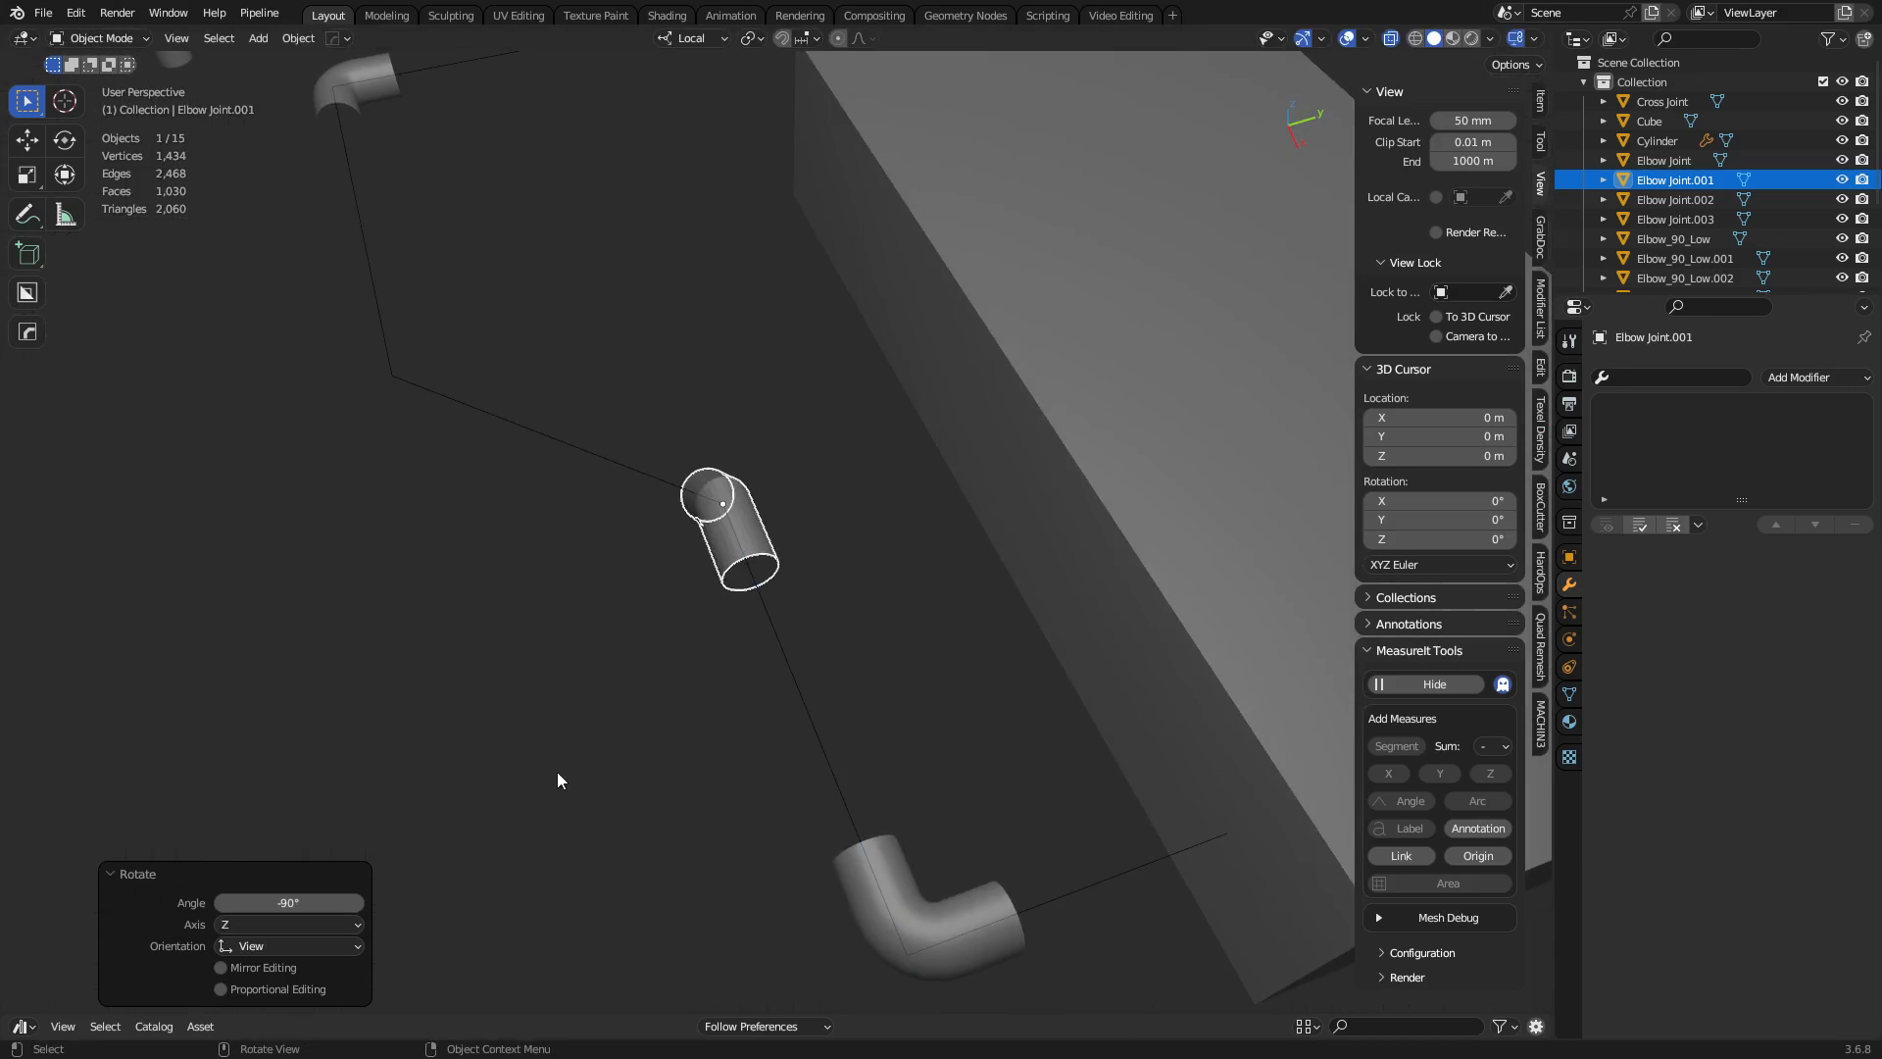
{"action": "middle_click_drag", "start_coordinate": [556, 773], "coordinate": [1272, 538]}
{"action": "key", "text": "r"}
{"action": "key", "text": "z"}
{"action": "key", "text": "z"}
{"action": "right_click", "coordinate": [1271, 538]}
Rotate the duplicated elbow joint 90° around its local Z axis so it follows the diagonal path segment.
{"action": "middle_click_drag", "start_coordinate": [587, 692], "coordinate": [840, 830]}
{"action": "key", "text": "r"}
{"action": "key", "text": "z"}
{"action": "key", "text": "z"}
{"action": "left_click", "coordinate": [1025, 490]}
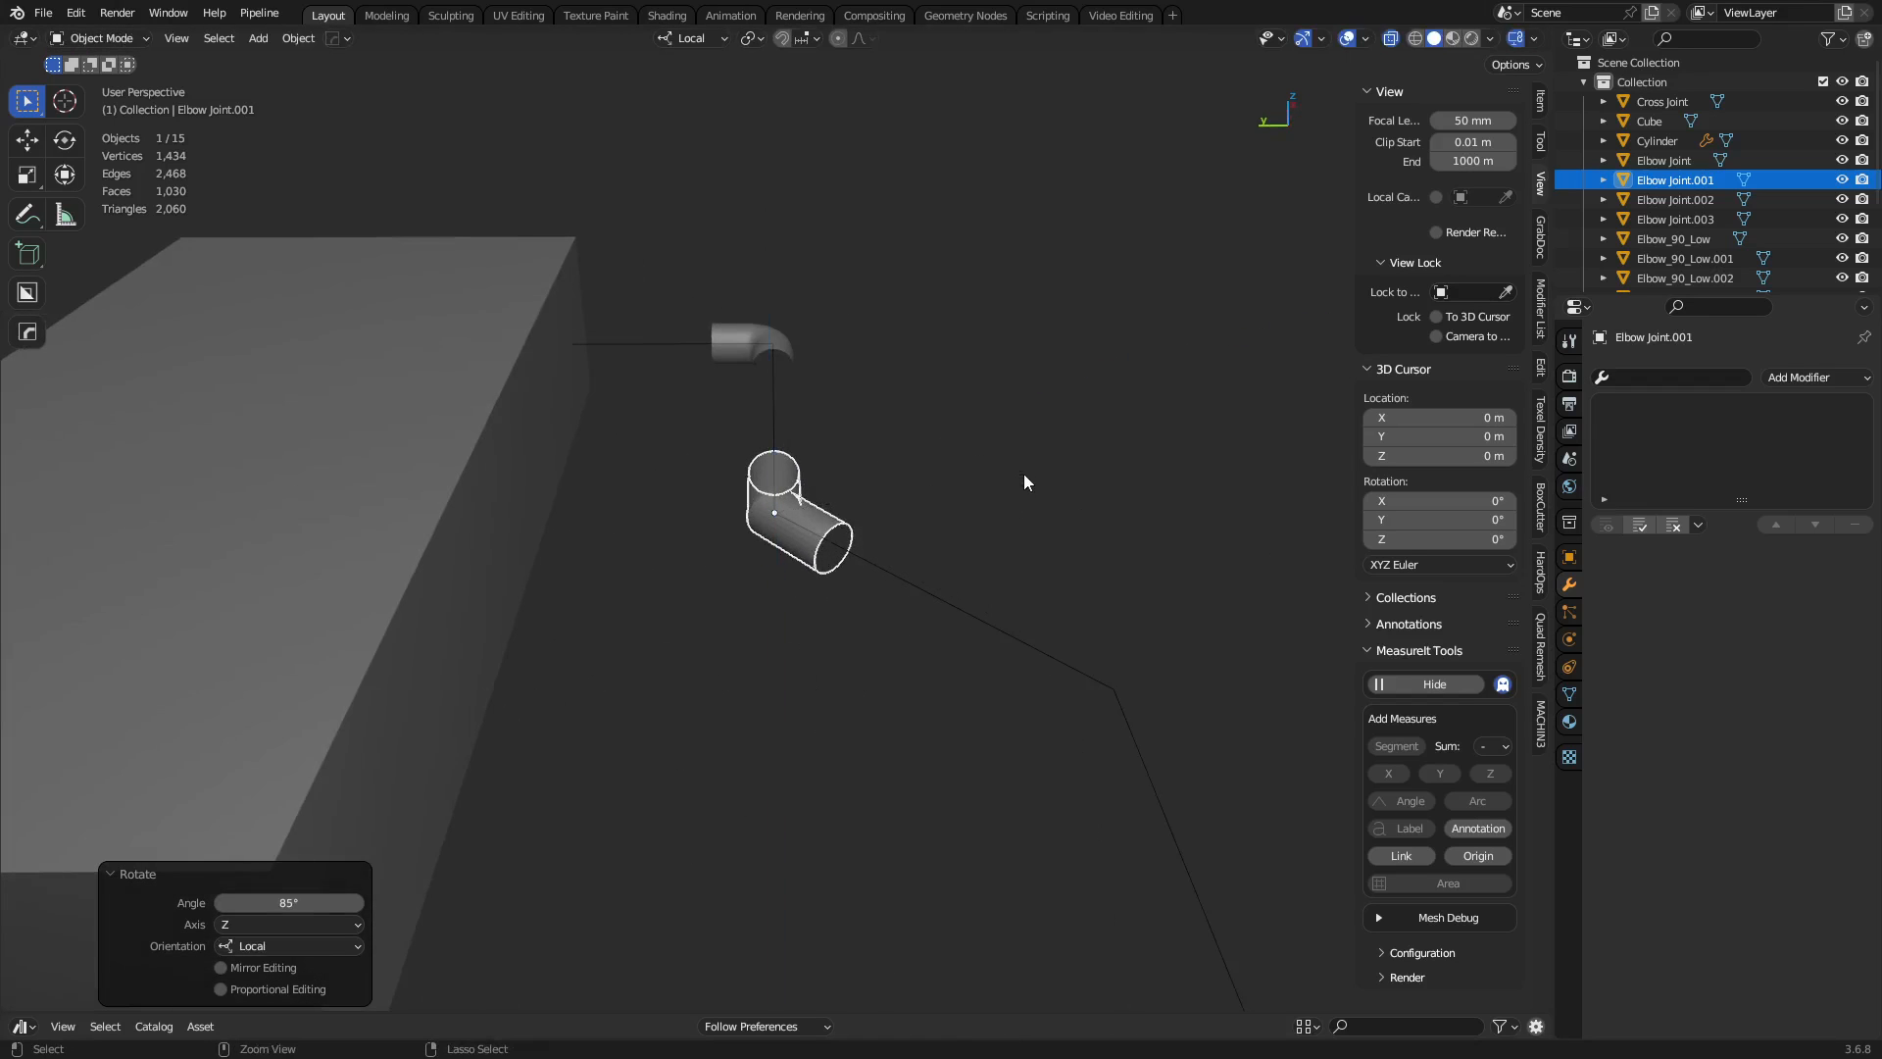
{"action": "left_click", "coordinate": [303, 902]}
{"action": "type", "text": "9"}
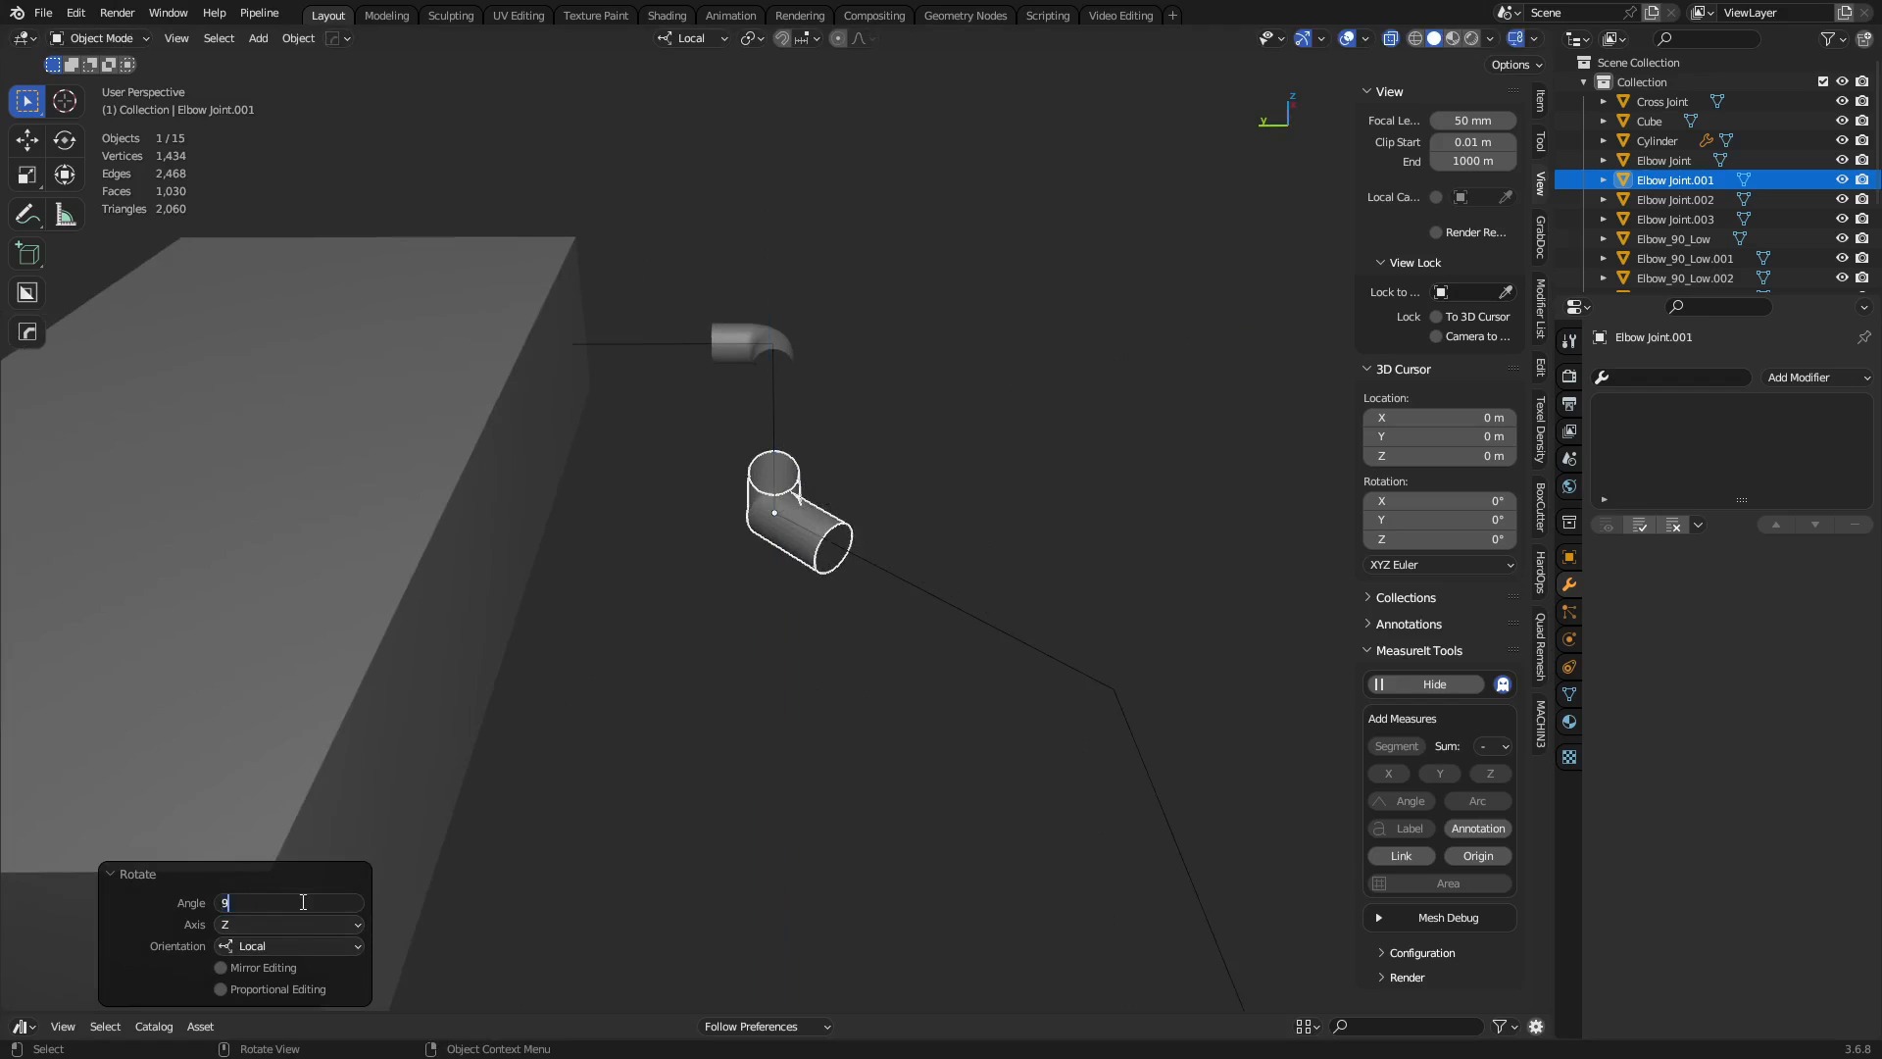
{"action": "type", "text": "0"}
{"action": "key", "text": "Return"}
Place a linked duplicate of the elbow on the diagonal's other end, moved -10 m in X and -10 m in Y, and rotate it 180°.
{"action": "middle_click_drag", "start_coordinate": [1015, 752], "coordinate": [1034, 504]}
{"action": "key", "text": "alt+d"}
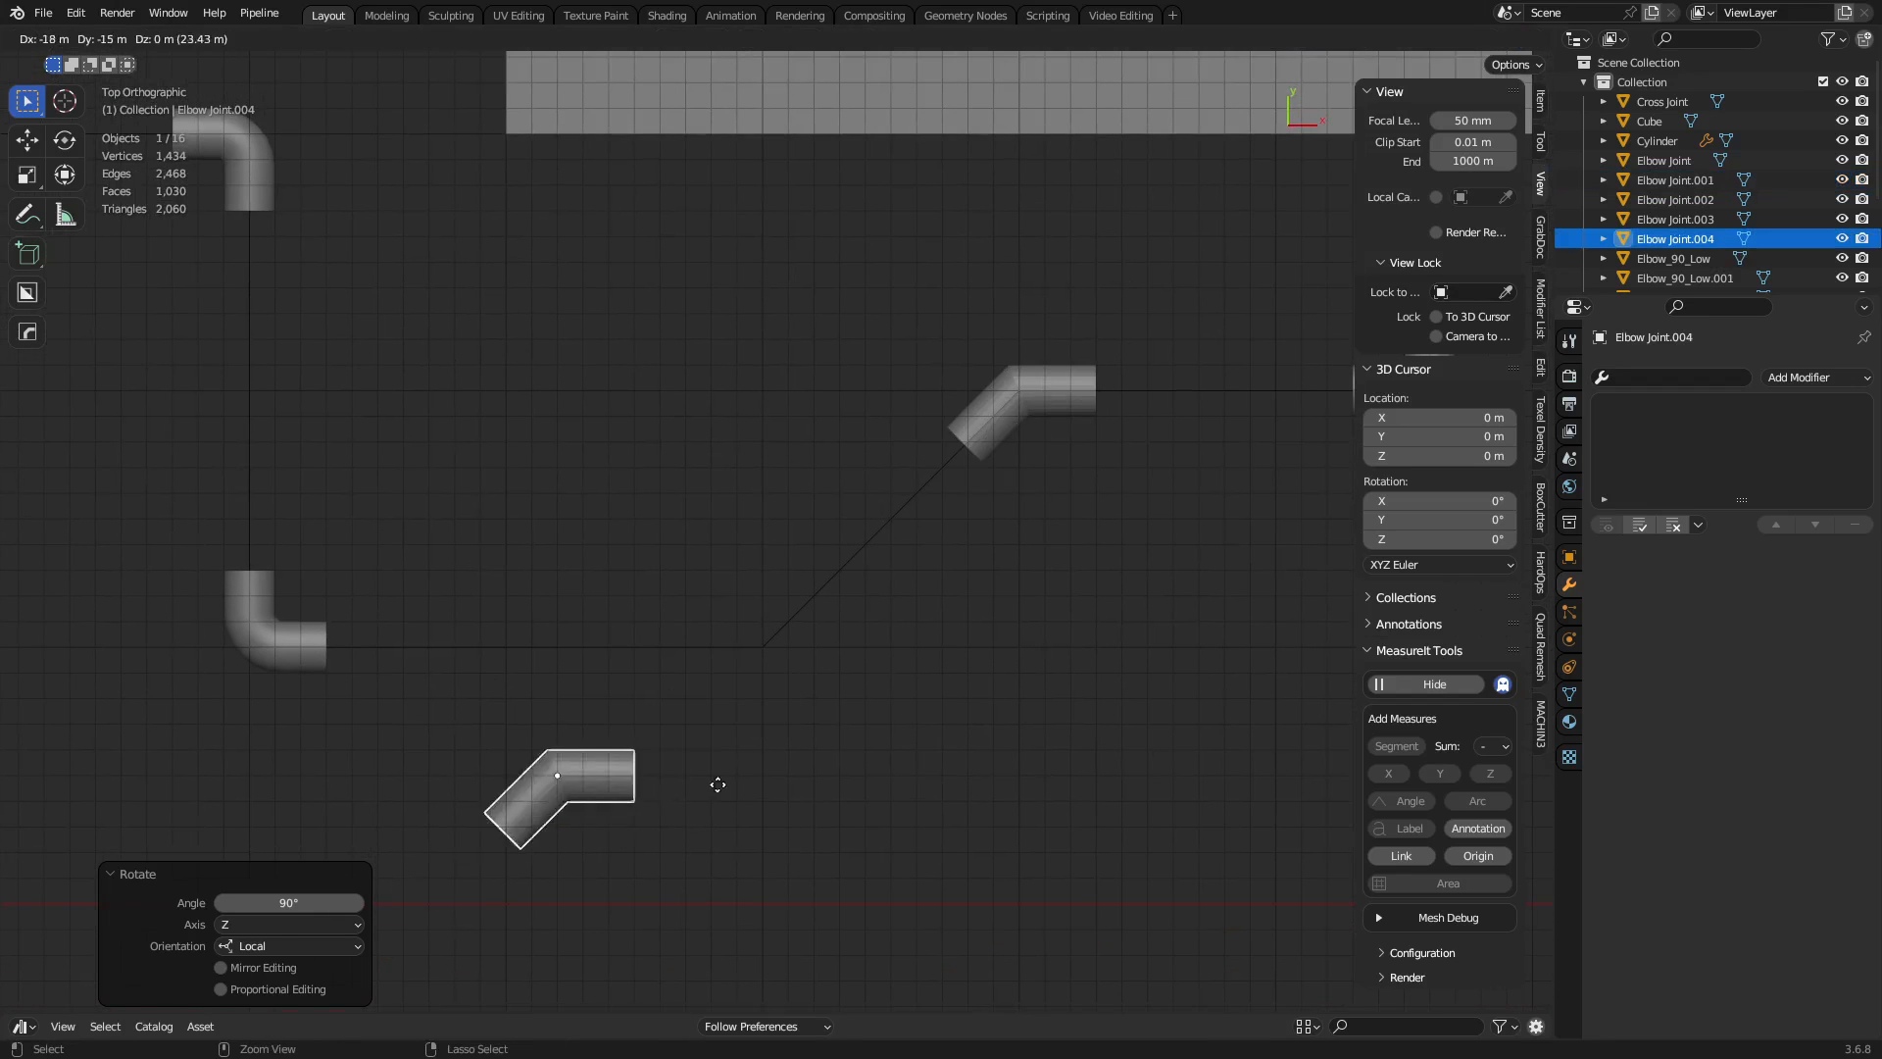
{"action": "left_click", "coordinate": [909, 677]}
{"action": "key", "text": "r"}
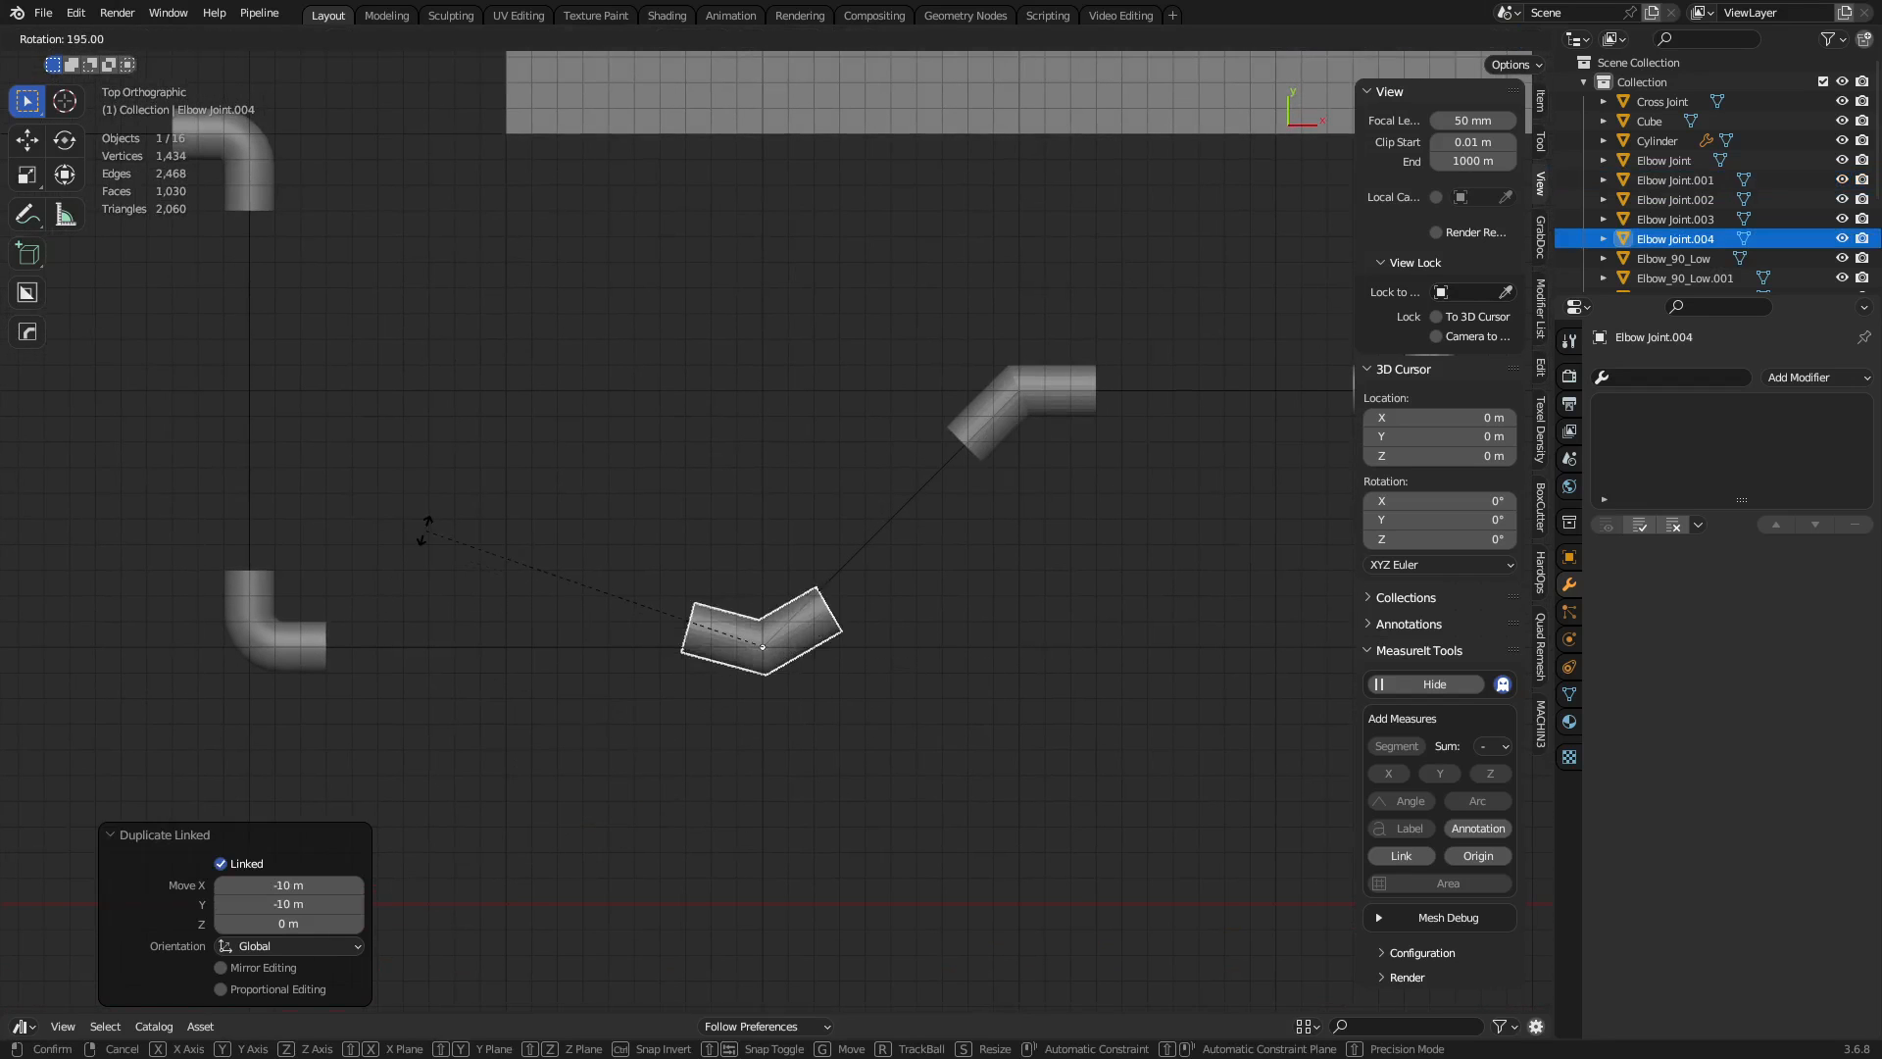
{"action": "left_click", "coordinate": [419, 631]}
Place another linked duplicate of the elbow on the next diagonal bend, moved -40 m in X and 20 m in Y.
{"action": "middle_click_drag", "start_coordinate": [784, 719], "coordinate": [967, 780], "text": "shift"}
{"action": "key", "text": "alt+d"}
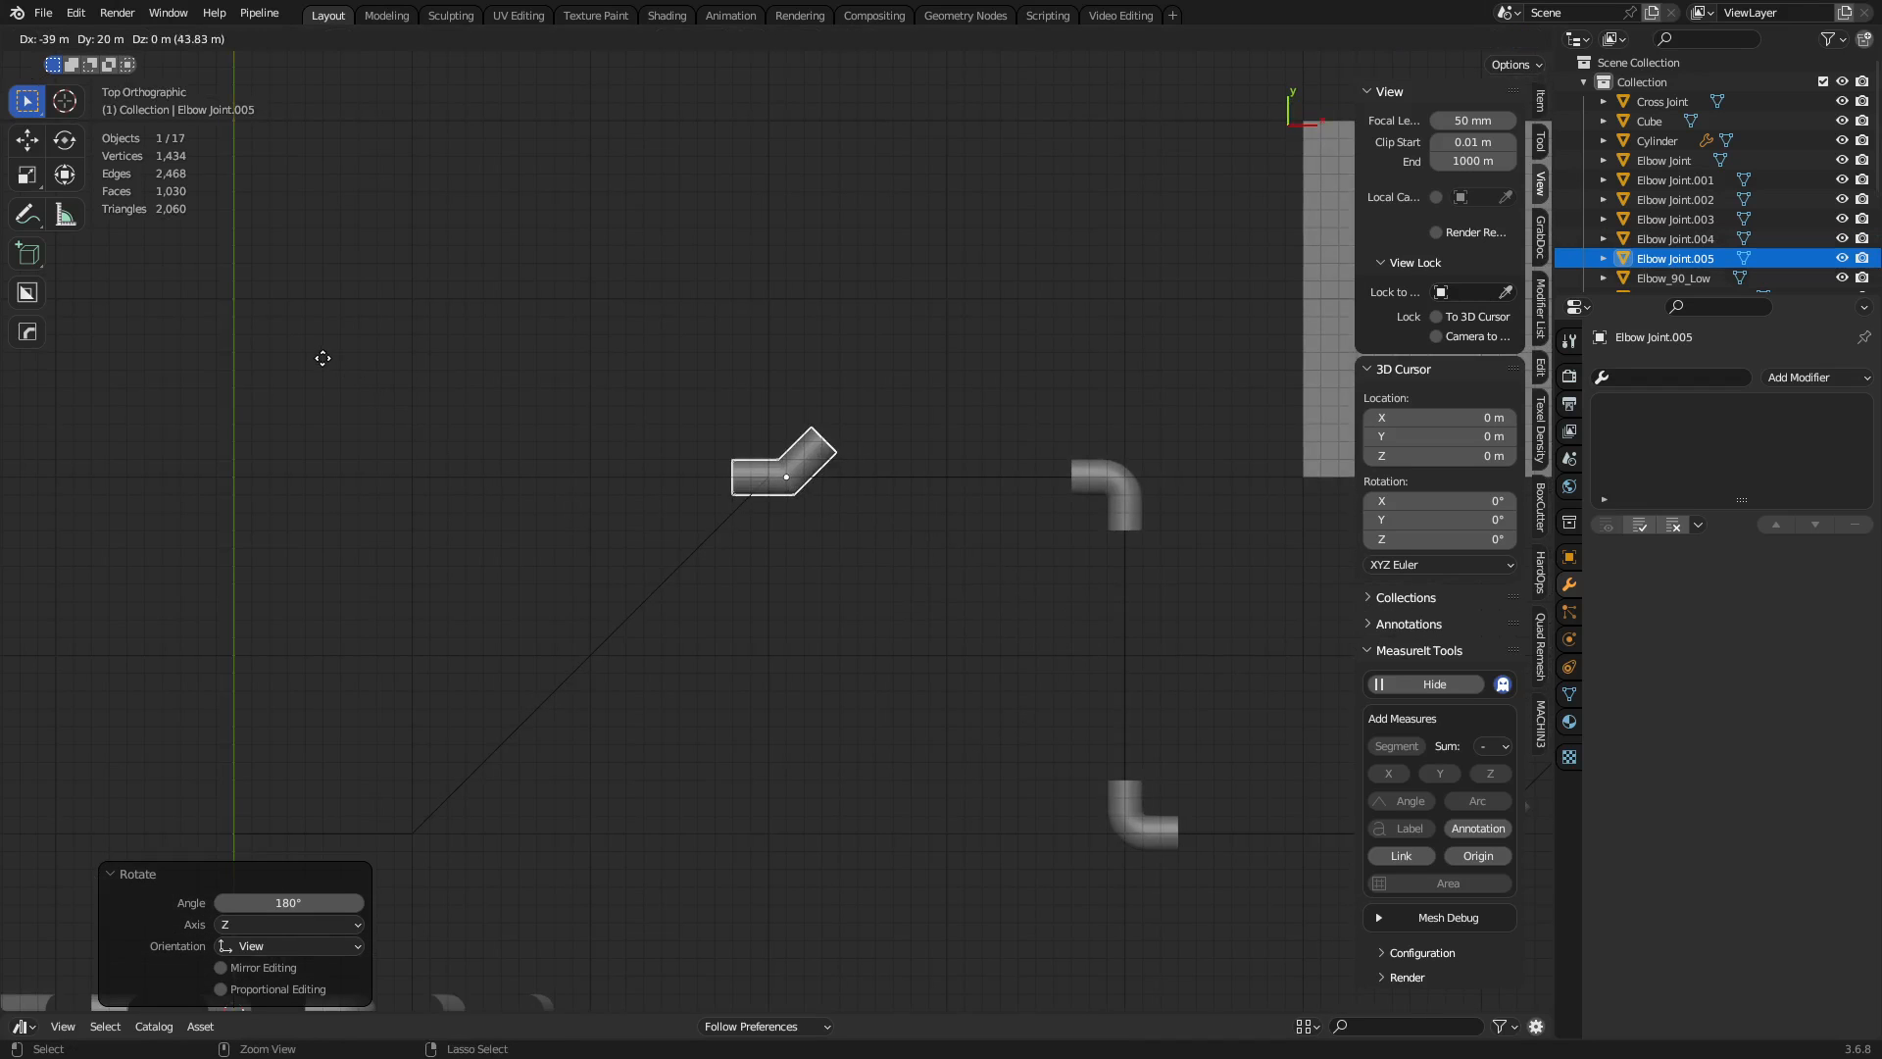
{"action": "left_click", "coordinate": [304, 355]}
{"action": "middle_click_drag", "start_coordinate": [883, 559], "coordinate": [930, 617], "text": "shift"}
{"action": "scroll", "coordinate": [932, 627], "scroll_direction": "up", "scroll_amount": 5}
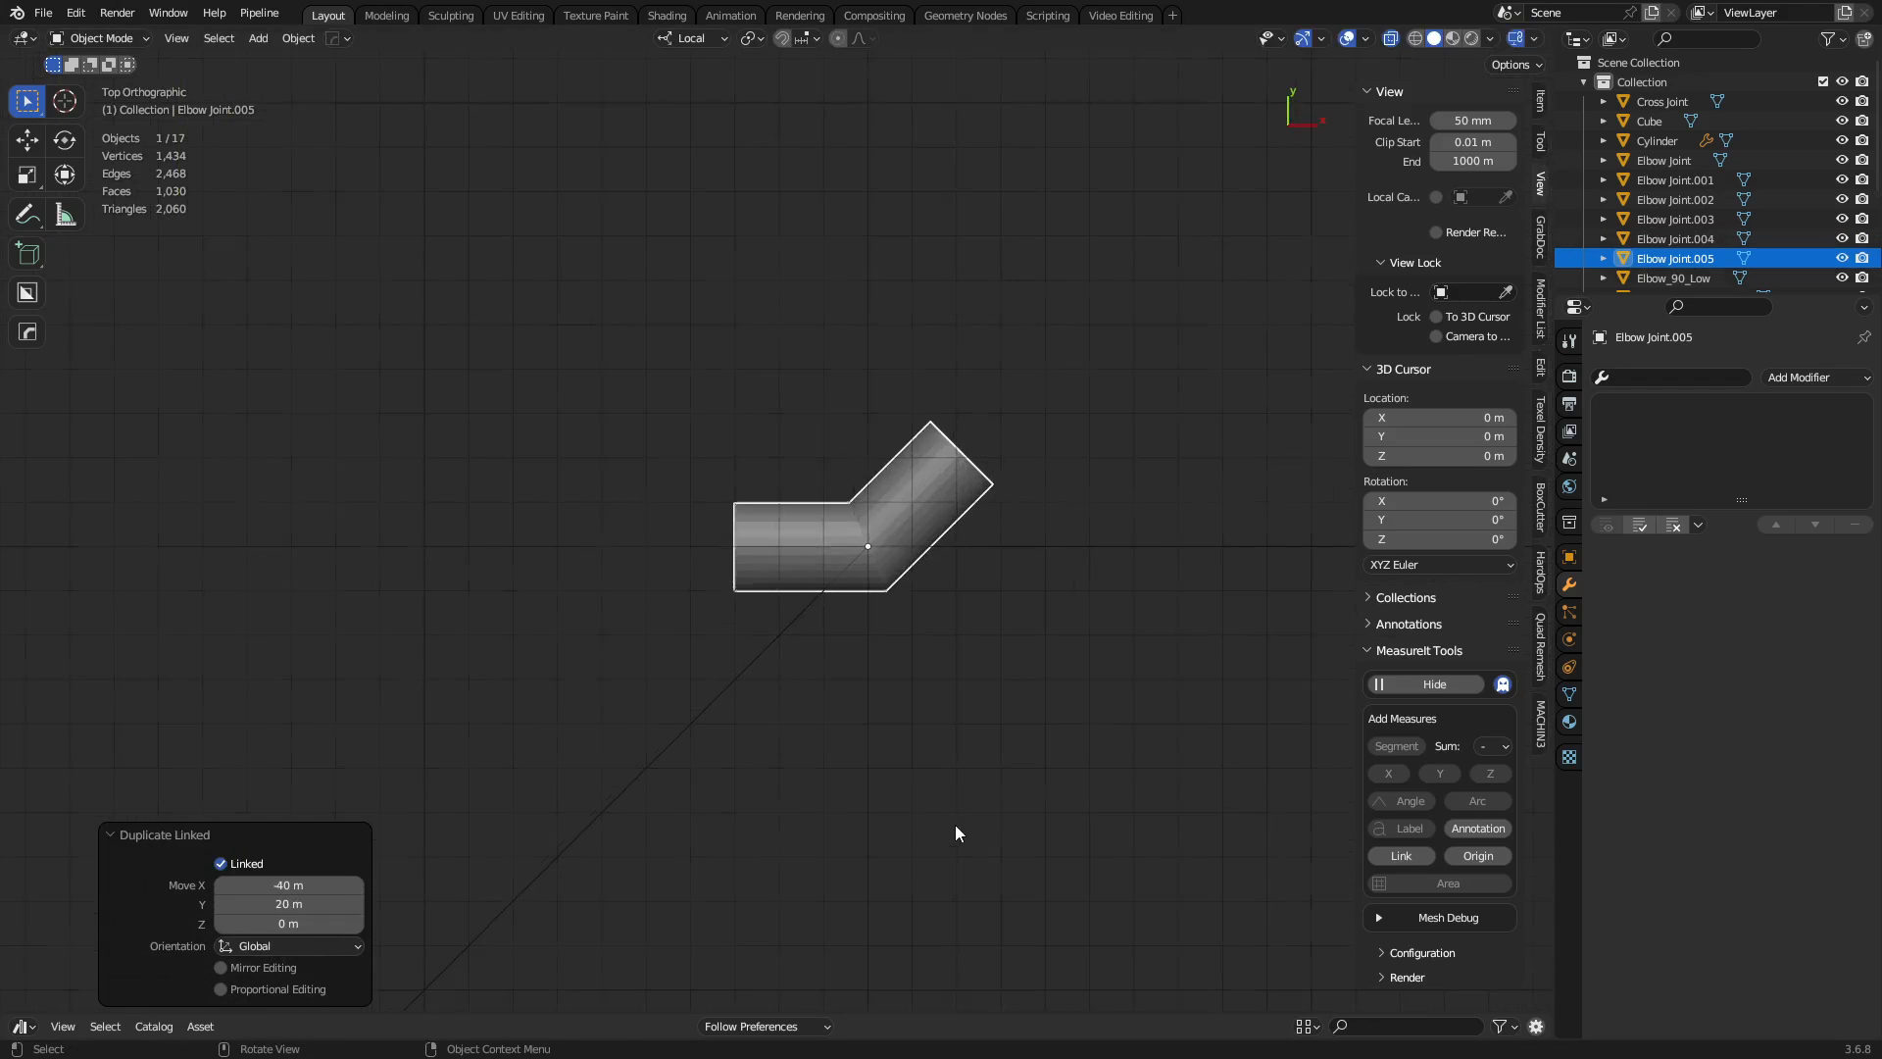
Align the new elbow with the path by rotating it -180° in right view and -45° in top view.
{"action": "middle_click_drag", "start_coordinate": [953, 825], "coordinate": [425, 390]}
{"action": "key", "text": "r"}
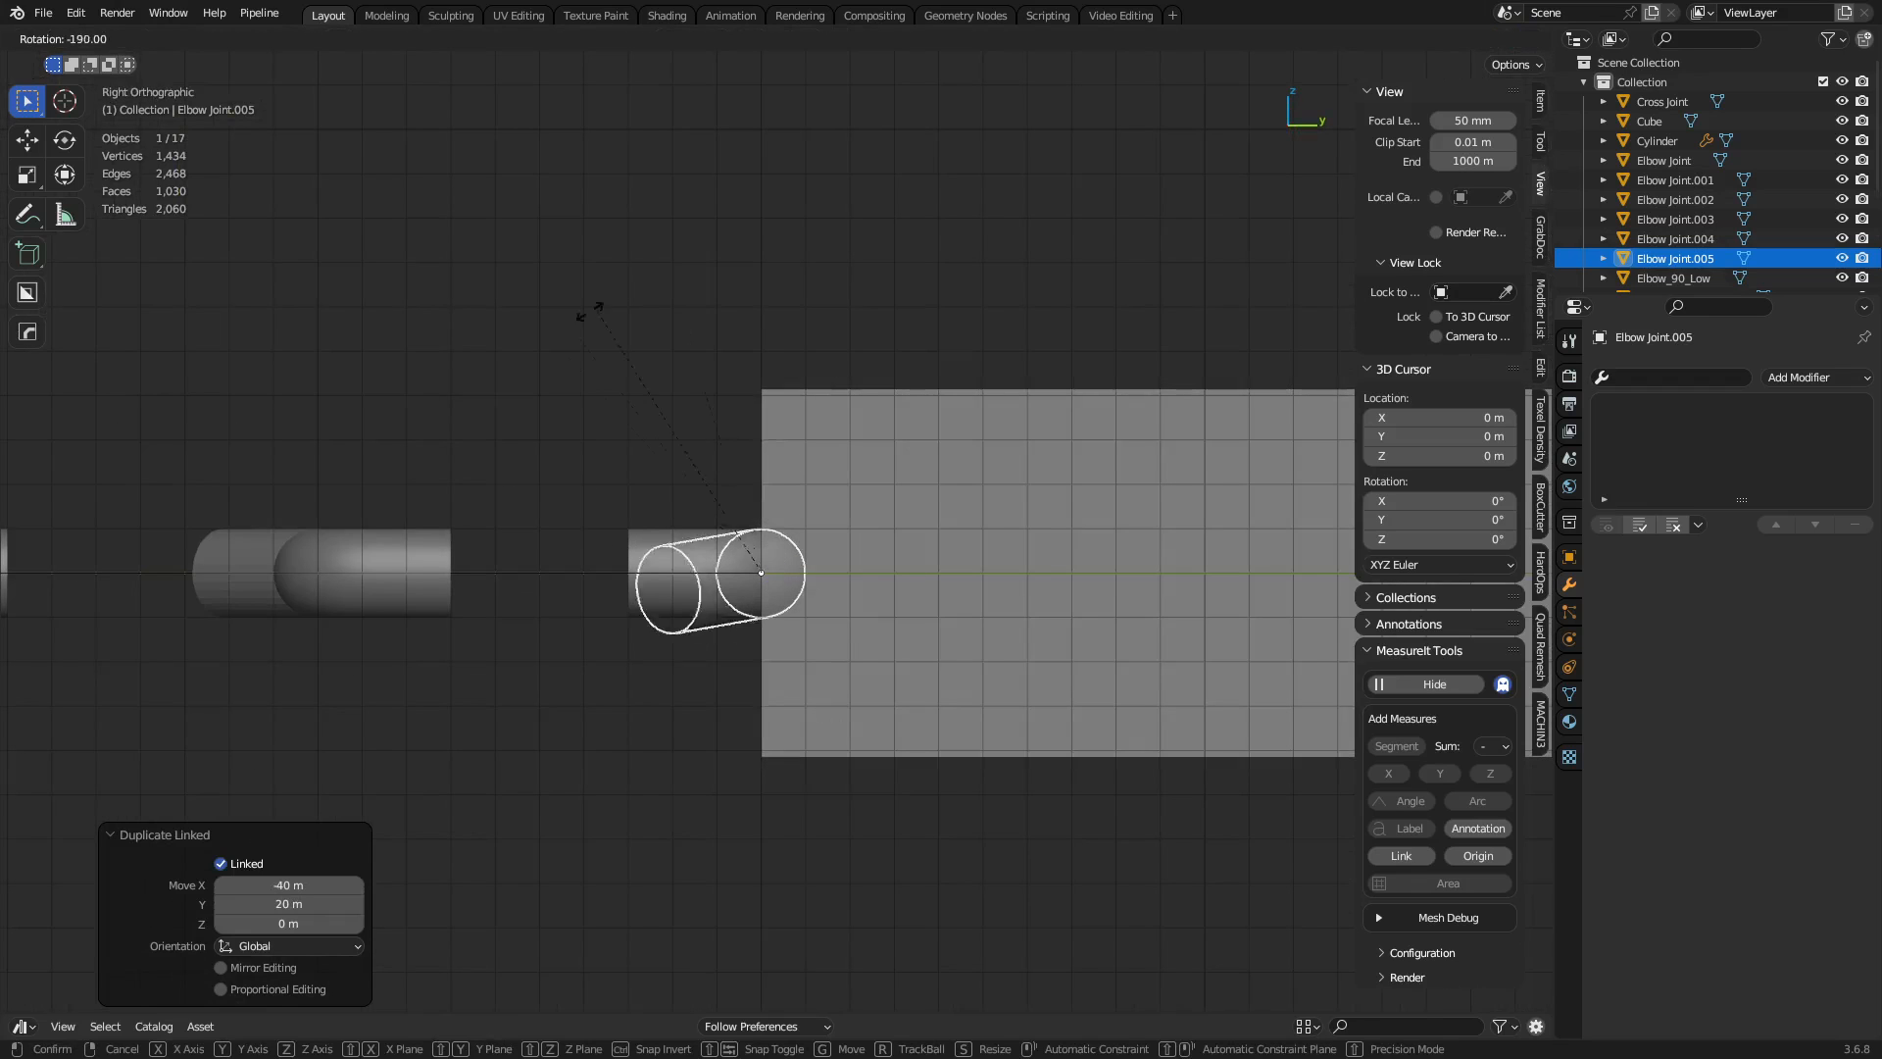
{"action": "left_click", "coordinate": [683, 381]}
{"action": "middle_click_drag", "start_coordinate": [683, 381], "coordinate": [739, 808], "text": "alt"}
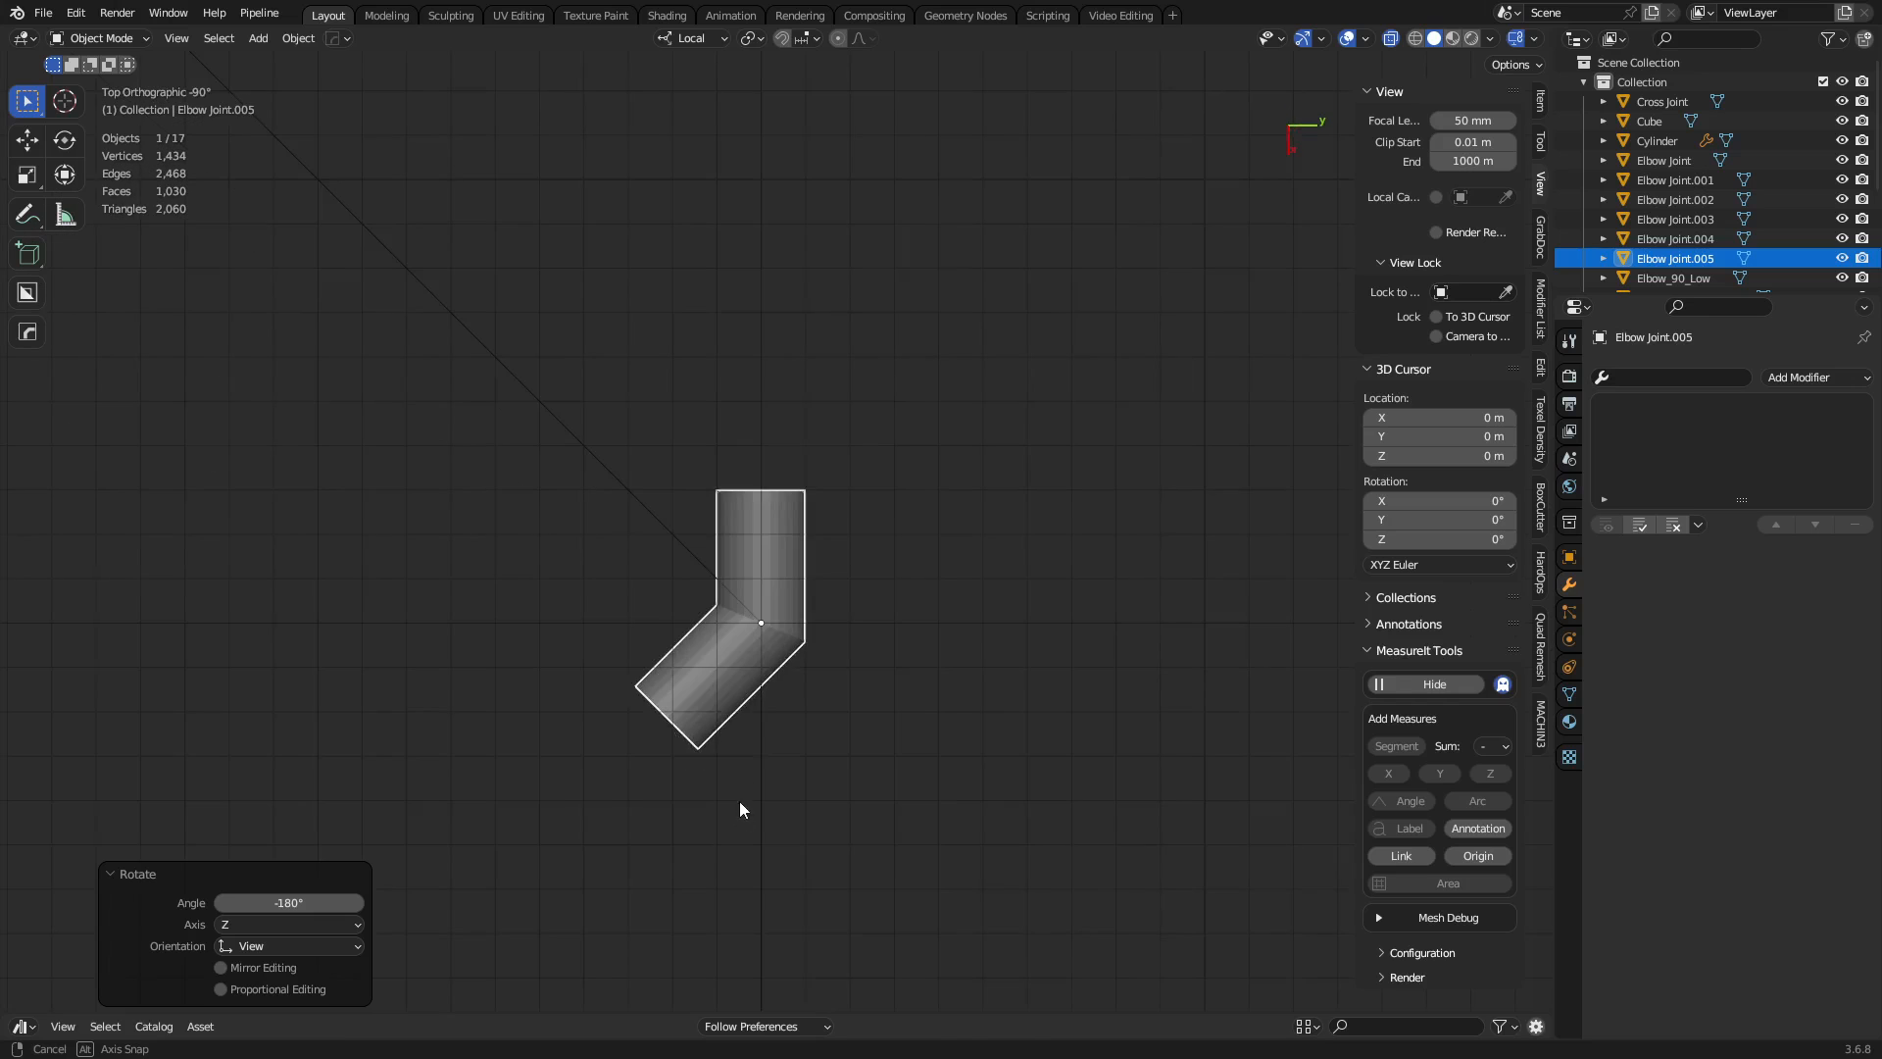
{"action": "key", "text": "r"}
{"action": "left_click", "coordinate": [897, 713], "text": "ctrl"}
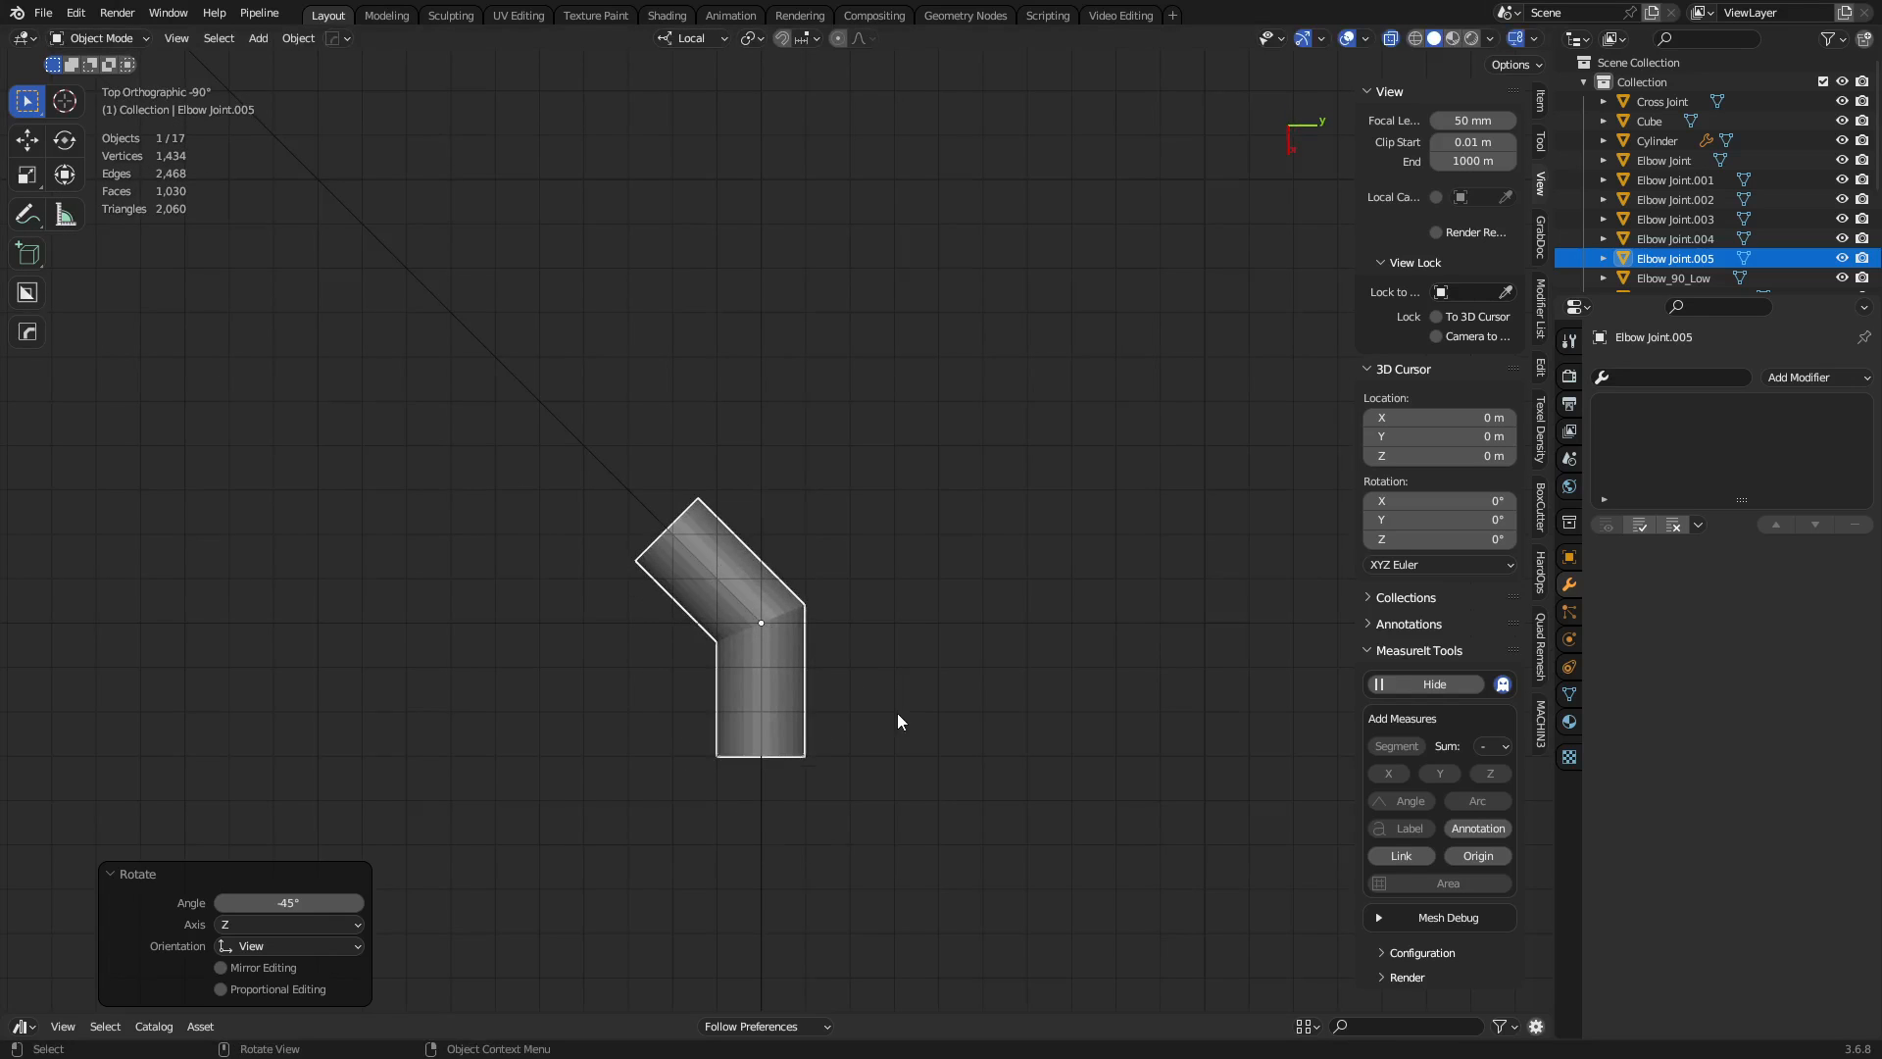
Place a linked duplicate of the elbow at the last path bend, moved -20 m in X and -20 m in Y, and rotate it to match the path.
{"action": "scroll", "coordinate": [892, 710], "scroll_direction": "down", "scroll_amount": 3}
{"action": "middle_click_drag", "start_coordinate": [787, 626], "coordinate": [1028, 954], "text": "shift"}
{"action": "key", "text": "alt+d"}
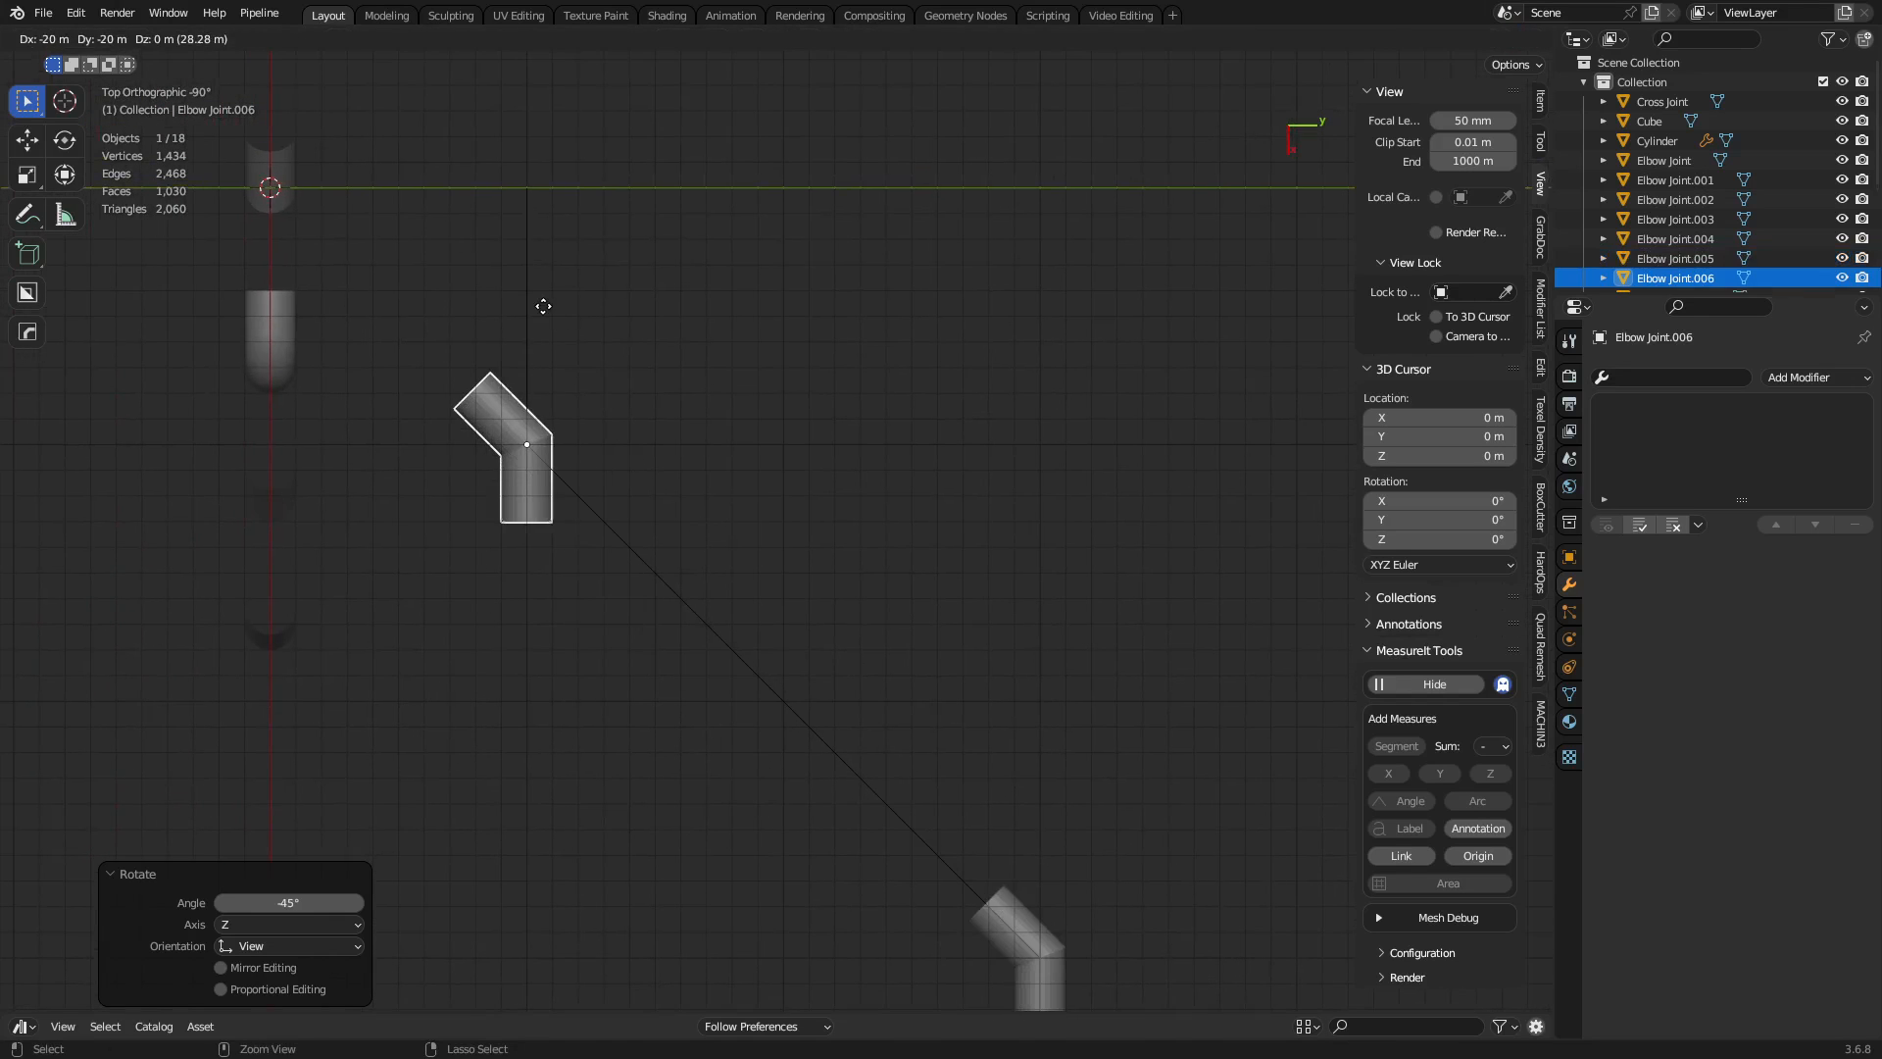
{"action": "left_click", "coordinate": [542, 303], "text": "ctrl"}
{"action": "key", "text": "r"}
{"action": "left_click", "coordinate": [408, 298], "text": "ctrl"}
Select the path line object that runs through all the elbow joints.
{"action": "middle_click_drag", "start_coordinate": [864, 652], "coordinate": [731, 730], "text": "shift"}
{"action": "left_click", "coordinate": [925, 642]}
{"action": "scroll", "coordinate": [925, 641], "scroll_direction": "down", "scroll_amount": 3}
{"action": "middle_click_drag", "start_coordinate": [731, 730], "coordinate": [686, 686], "text": "shift"}
{"action": "left_click", "coordinate": [718, 623]}
{"action": "key", "text": "ctrl+Tab"}
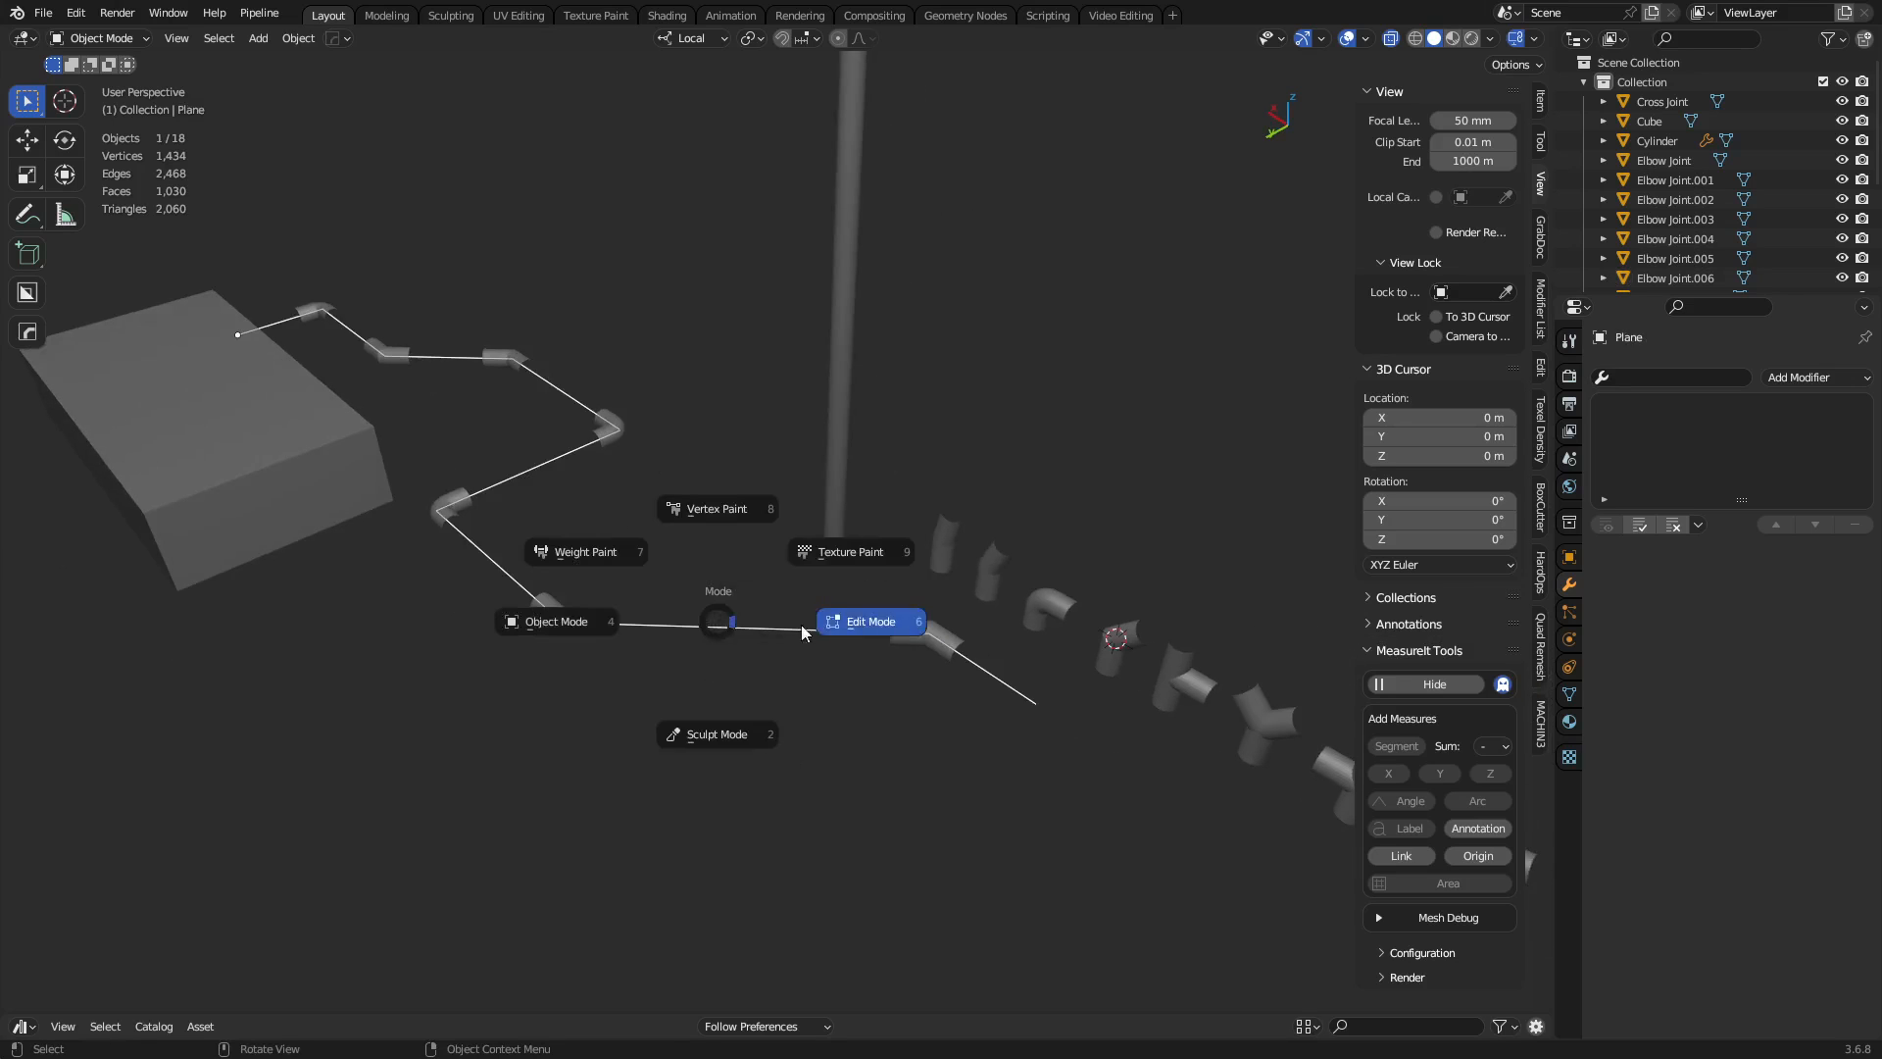
{"action": "left_click", "coordinate": [806, 631]}
{"action": "middle_click_drag", "start_coordinate": [567, 612], "coordinate": [798, 693]}
{"action": "key", "text": "Tab"}
Convert the path line from a mesh to a curve.
{"action": "scroll", "coordinate": [809, 605], "scroll_direction": "up", "scroll_amount": 3}
{"action": "right_click", "coordinate": [809, 600]}
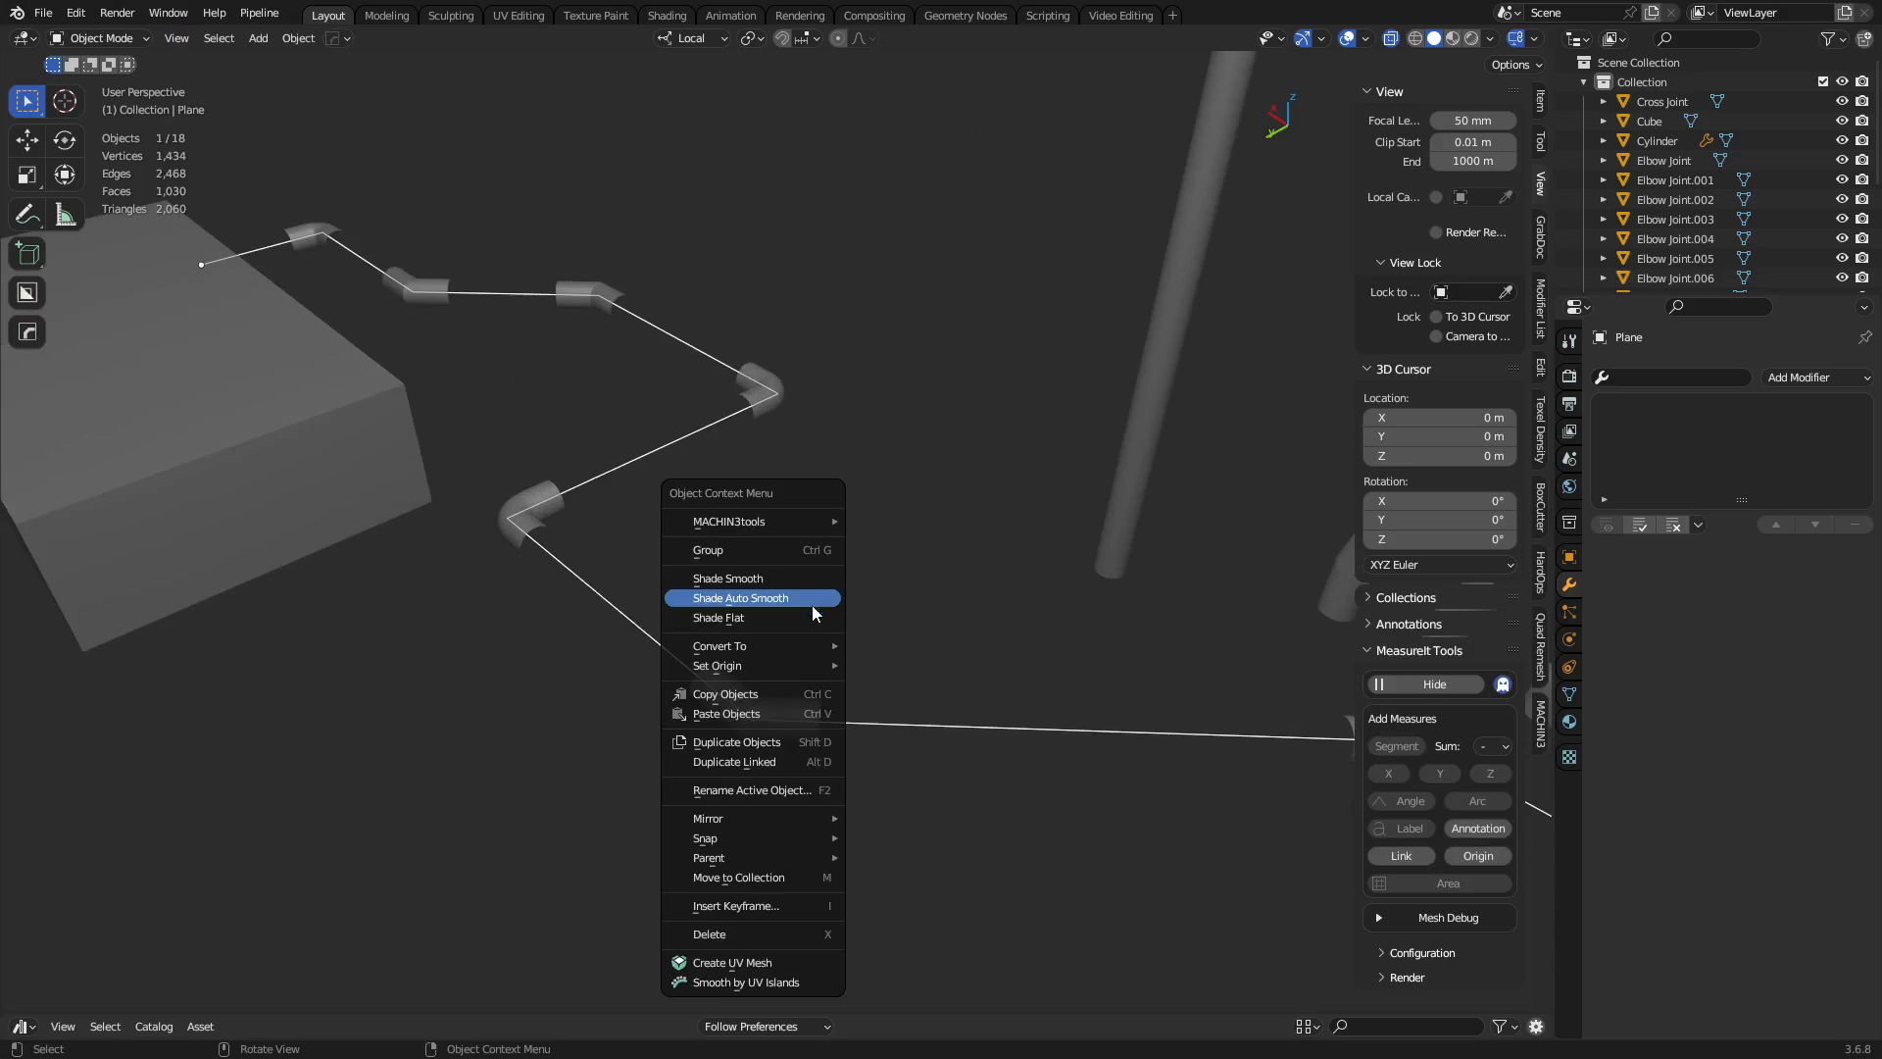
{"action": "mouse_move", "coordinate": [803, 647]}
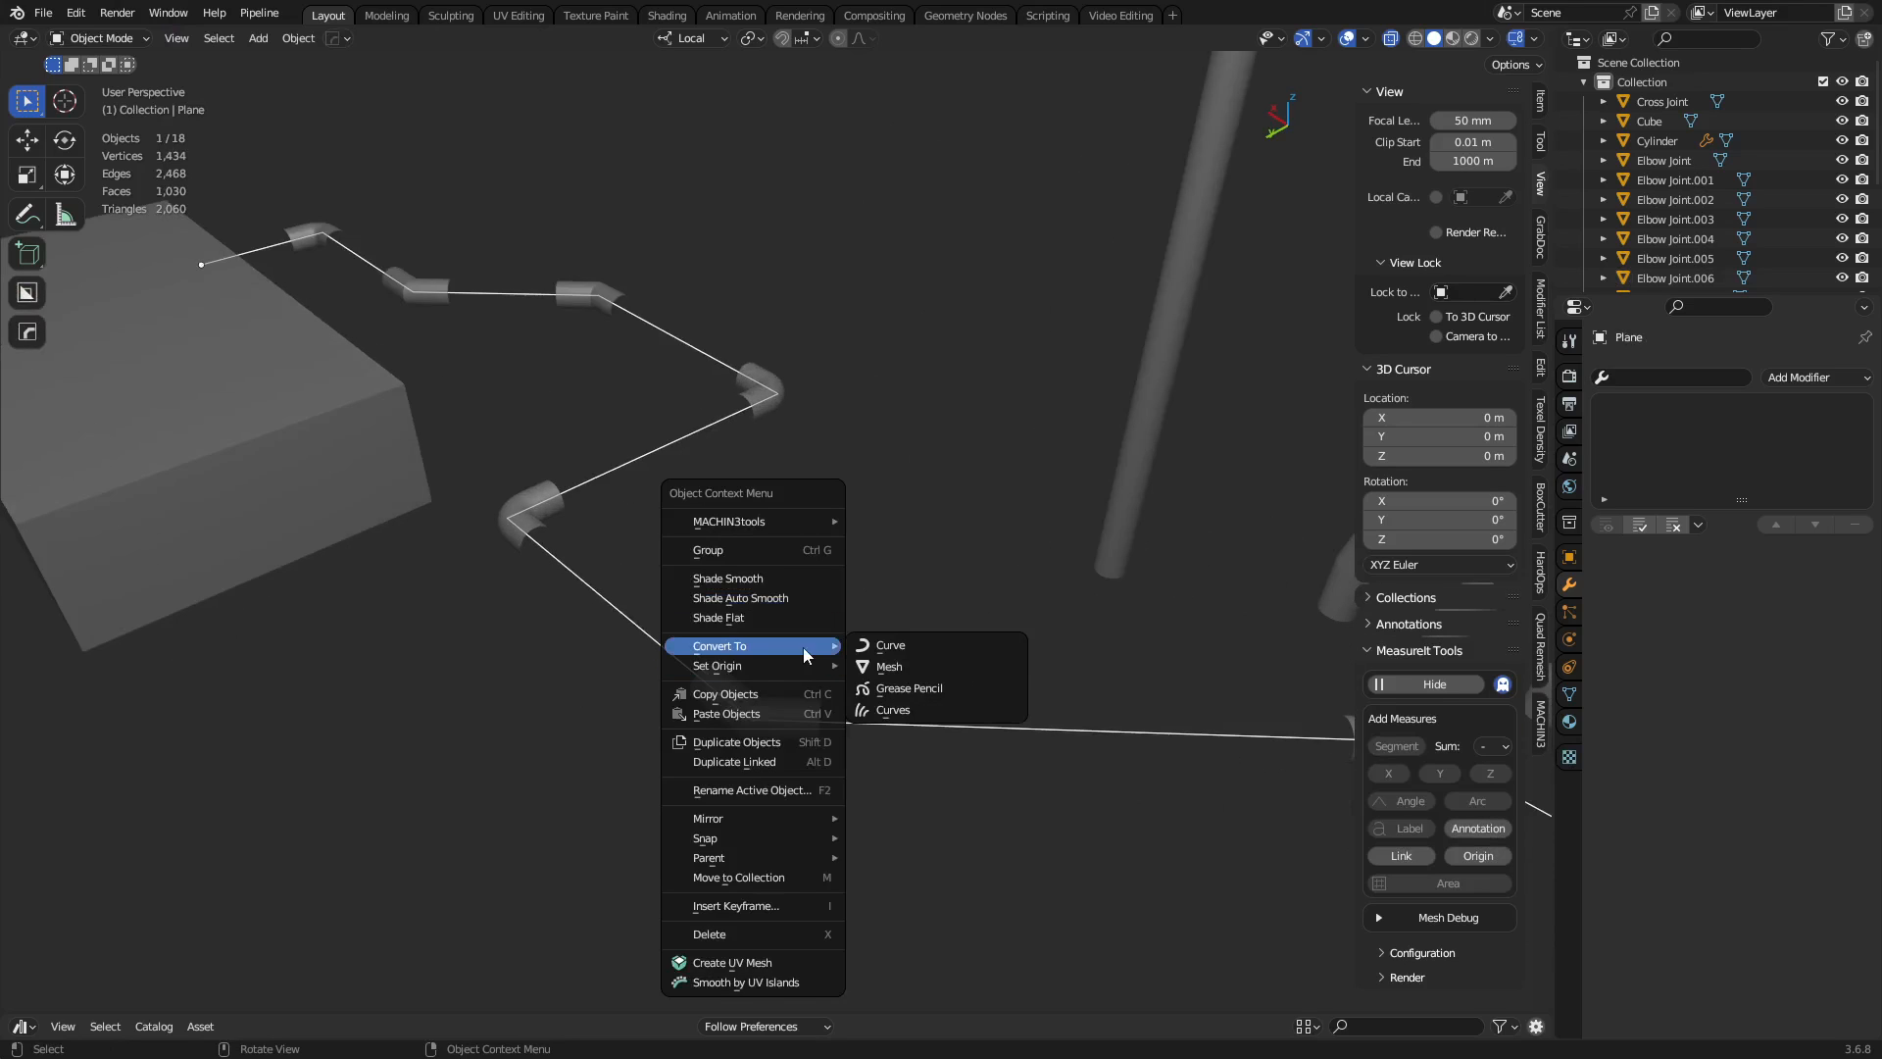
{"action": "left_click", "coordinate": [947, 645]}
Give the path curve a round bevel with a depth of 0.789 m to form the pipe.
{"action": "left_click", "coordinate": [1572, 667]}
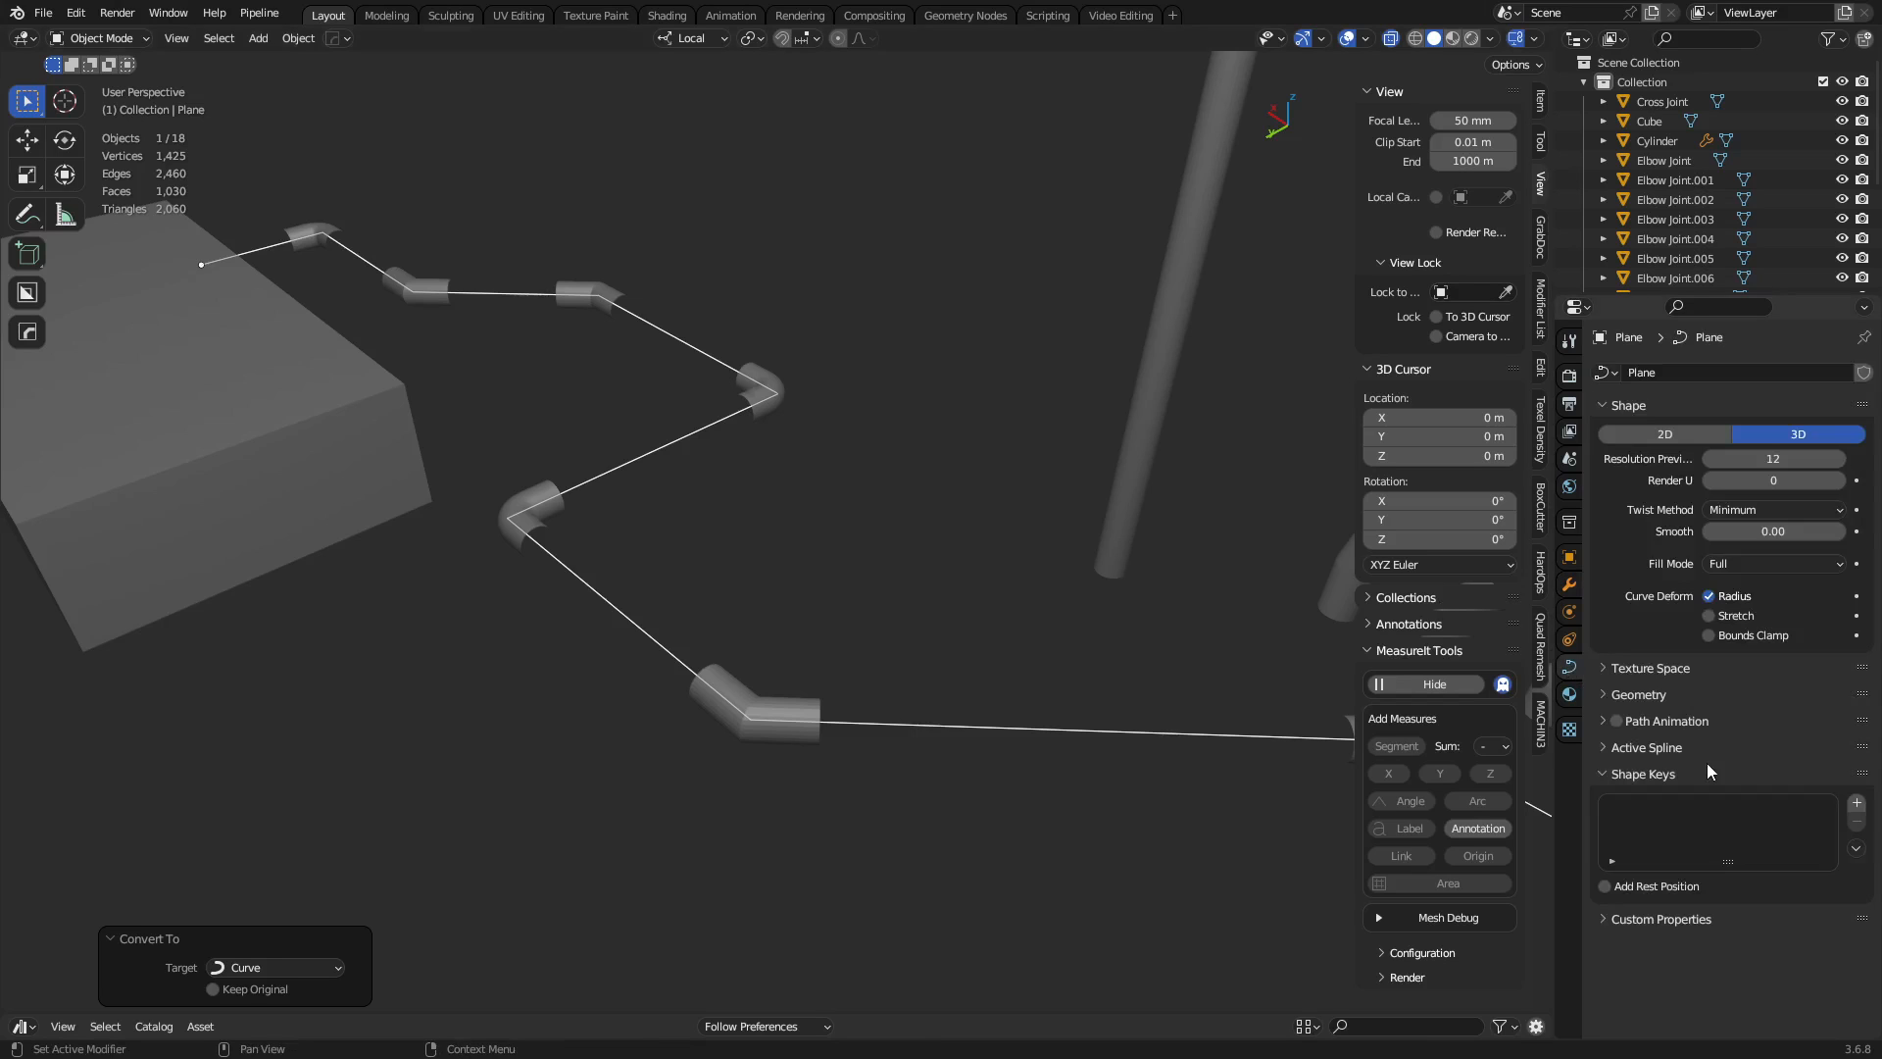
{"action": "left_click", "coordinate": [1643, 696]}
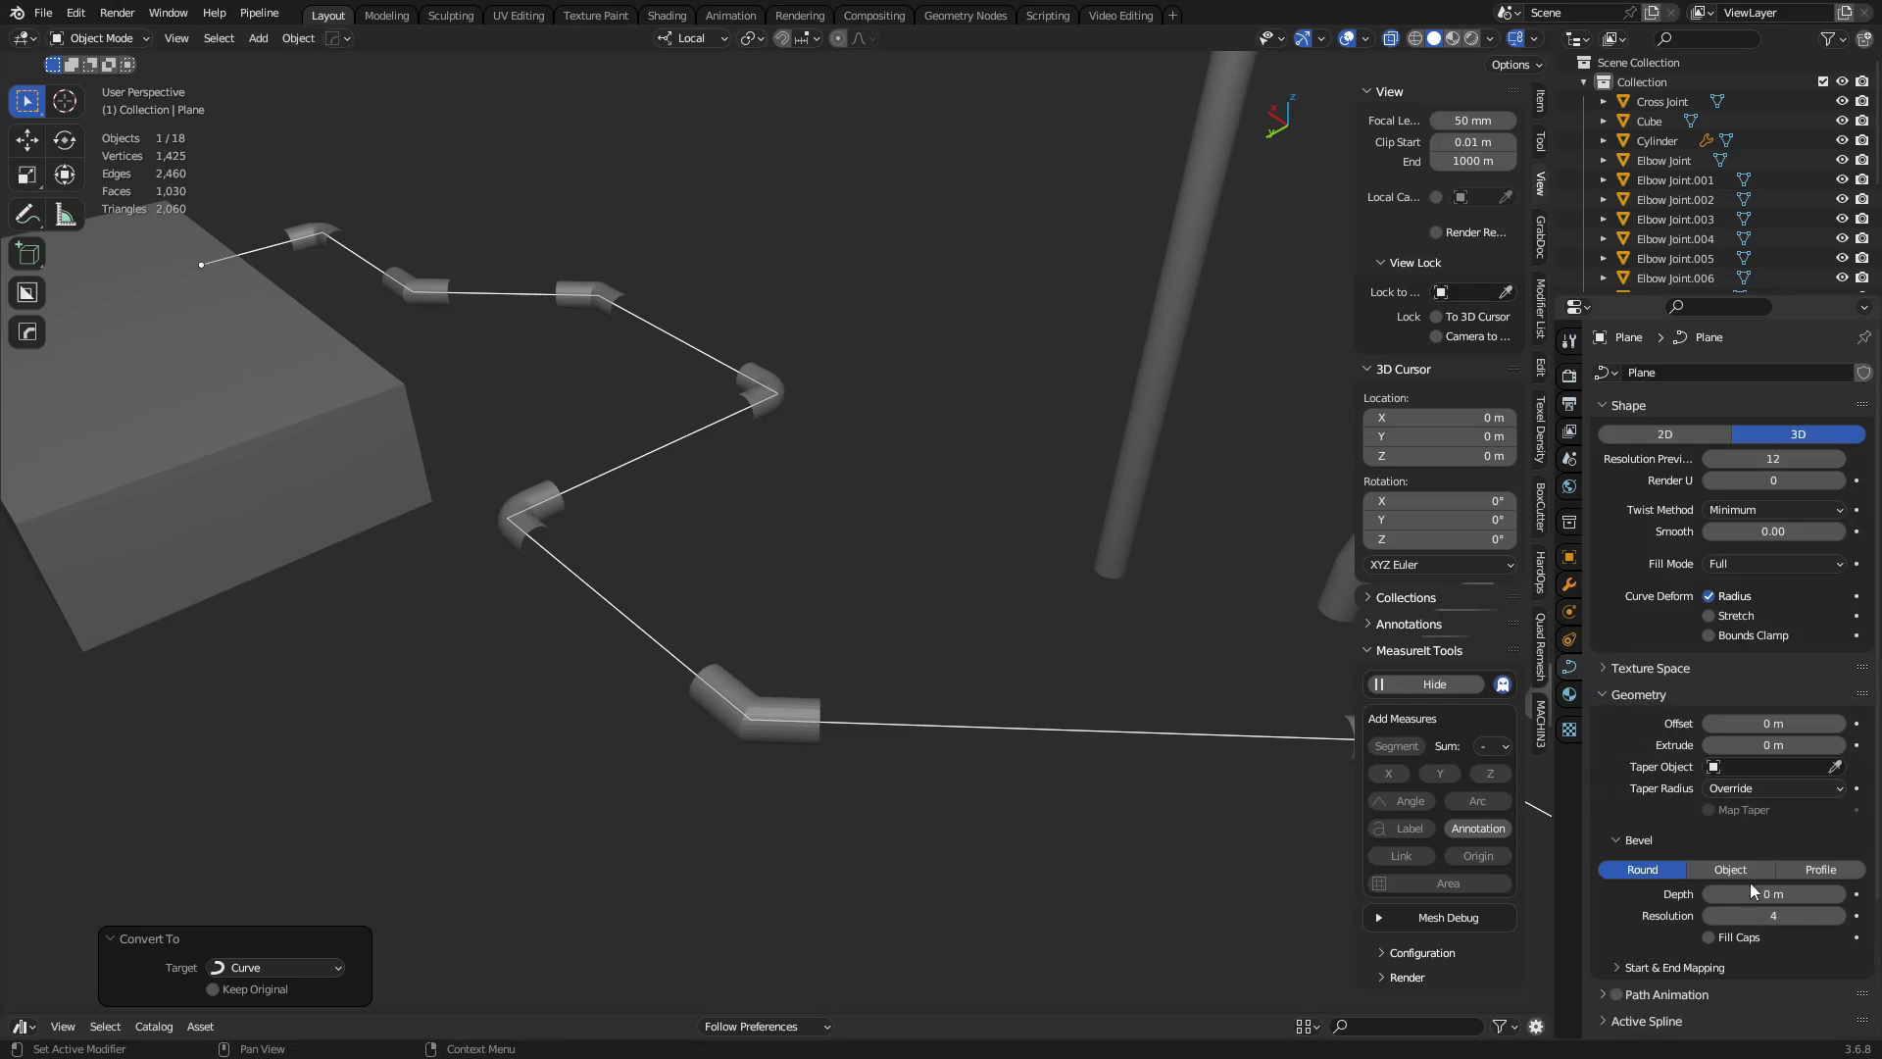
{"action": "left_click_drag", "start_coordinate": [1774, 894], "coordinate": [1814, 894]}
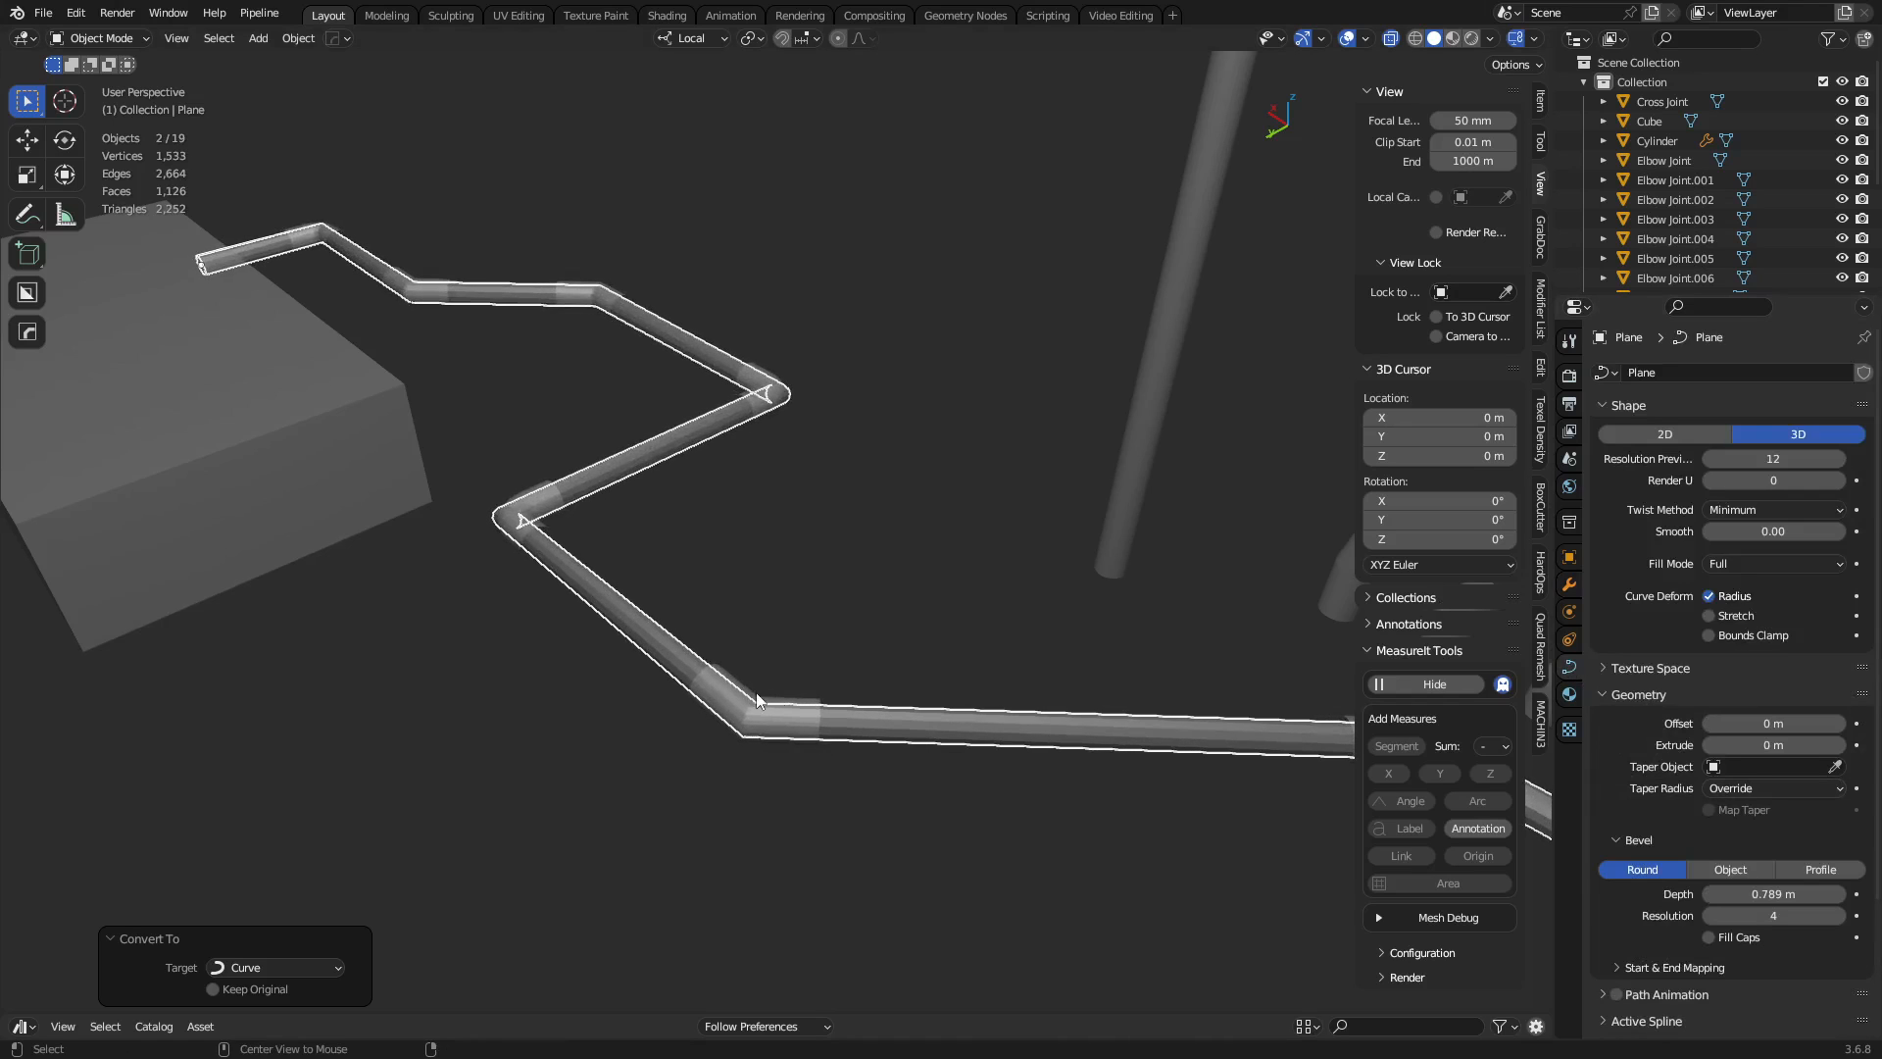
Examine from above how the beveled pipe fits inside the elbow joints at the bends, and toggle X-ray display.
{"action": "scroll", "coordinate": [756, 692], "scroll_direction": "up", "scroll_amount": 8}
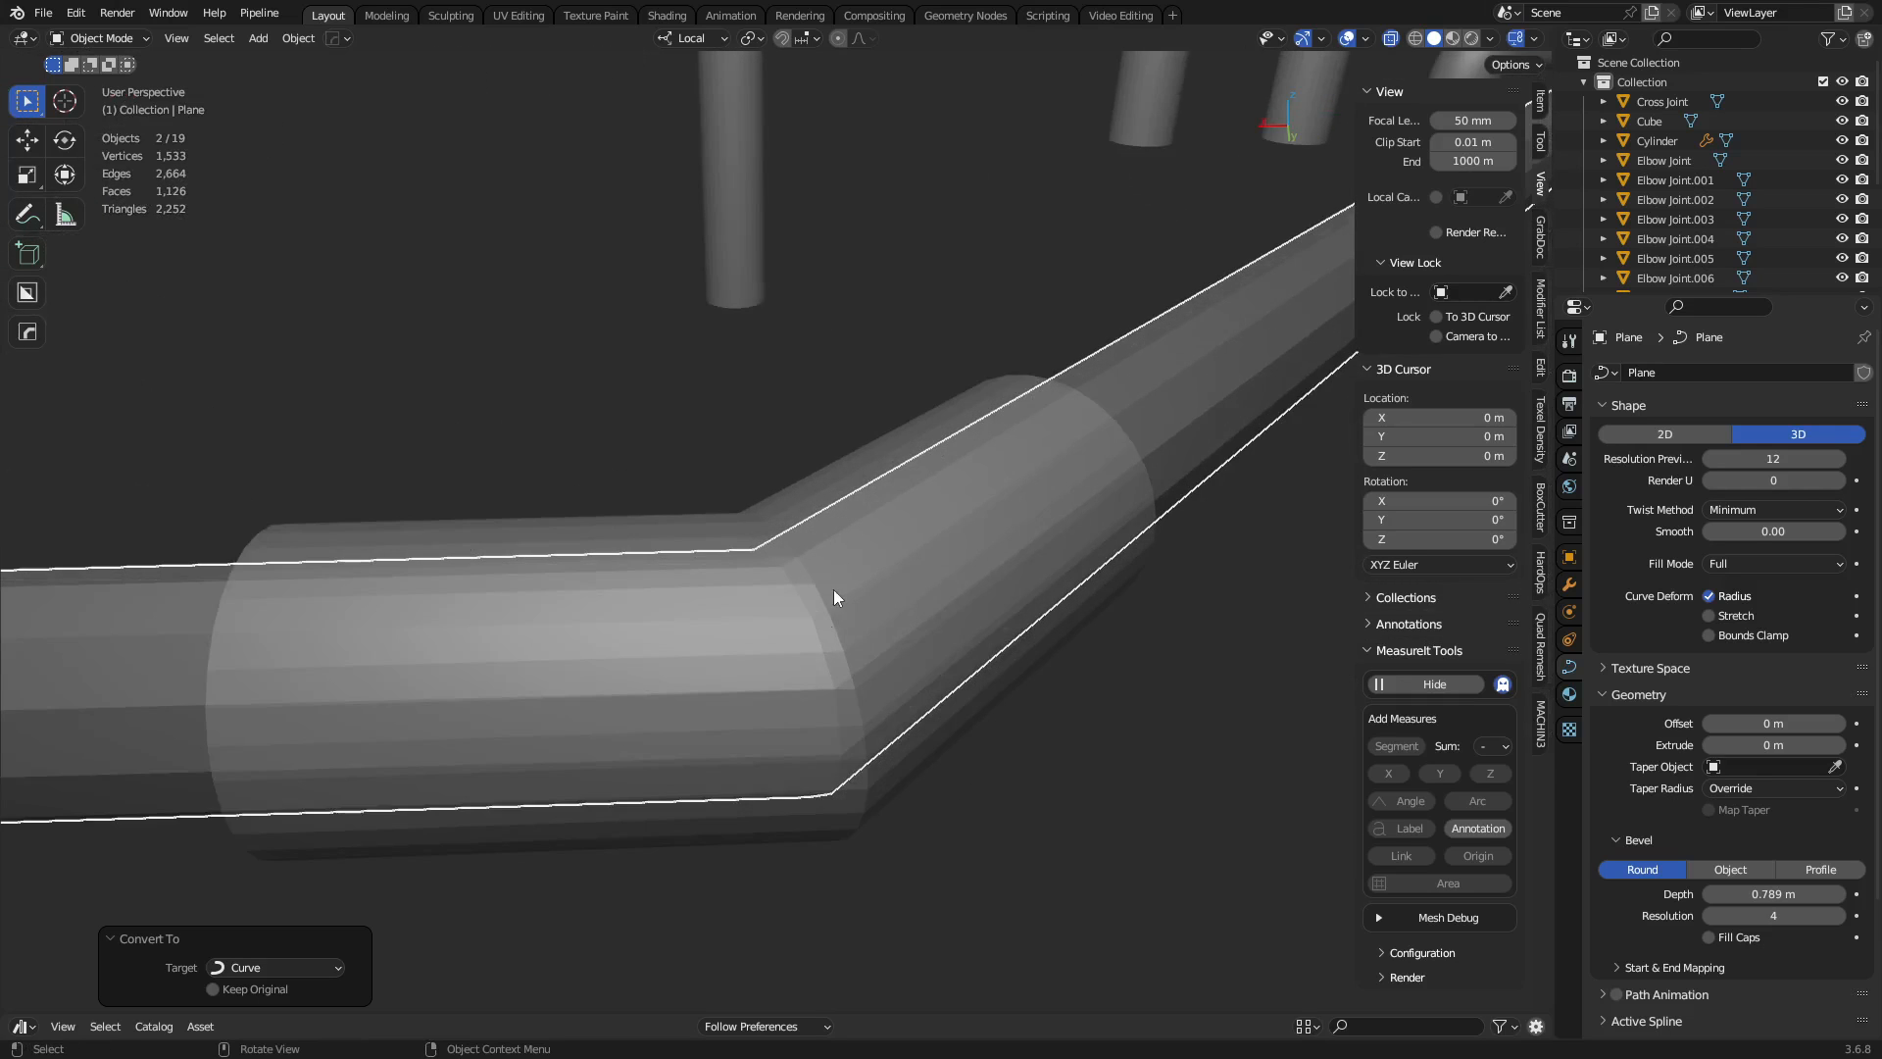
{"action": "middle_click_drag", "start_coordinate": [833, 591], "coordinate": [798, 920]}
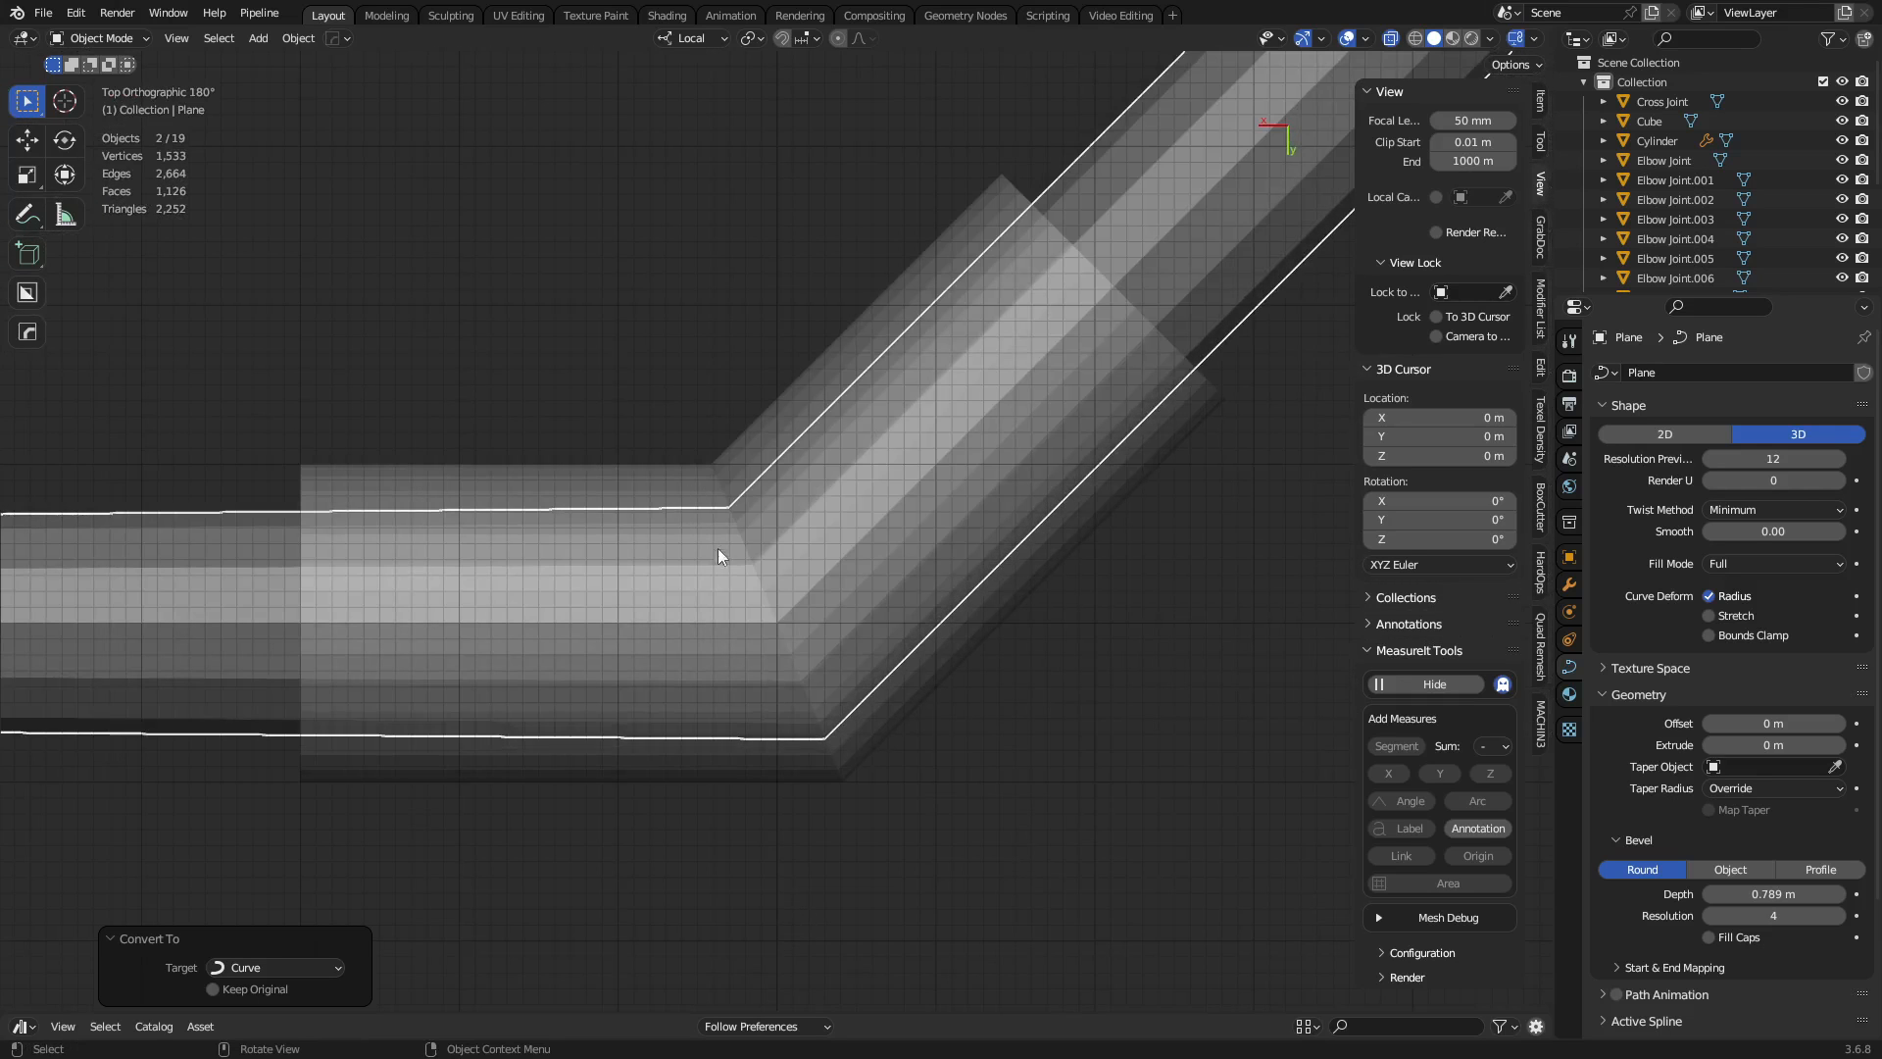
{"action": "scroll", "coordinate": [564, 546], "scroll_direction": "down", "scroll_amount": 5}
{"action": "middle_click_drag", "start_coordinate": [402, 498], "coordinate": [980, 510], "text": "shift"}
{"action": "middle_click_drag", "start_coordinate": [323, 495], "coordinate": [825, 498], "text": "shift"}
{"action": "middle_click_drag", "start_coordinate": [562, 551], "coordinate": [761, 581], "text": "shift"}
{"action": "scroll", "coordinate": [774, 559], "scroll_direction": "down", "scroll_amount": 3}
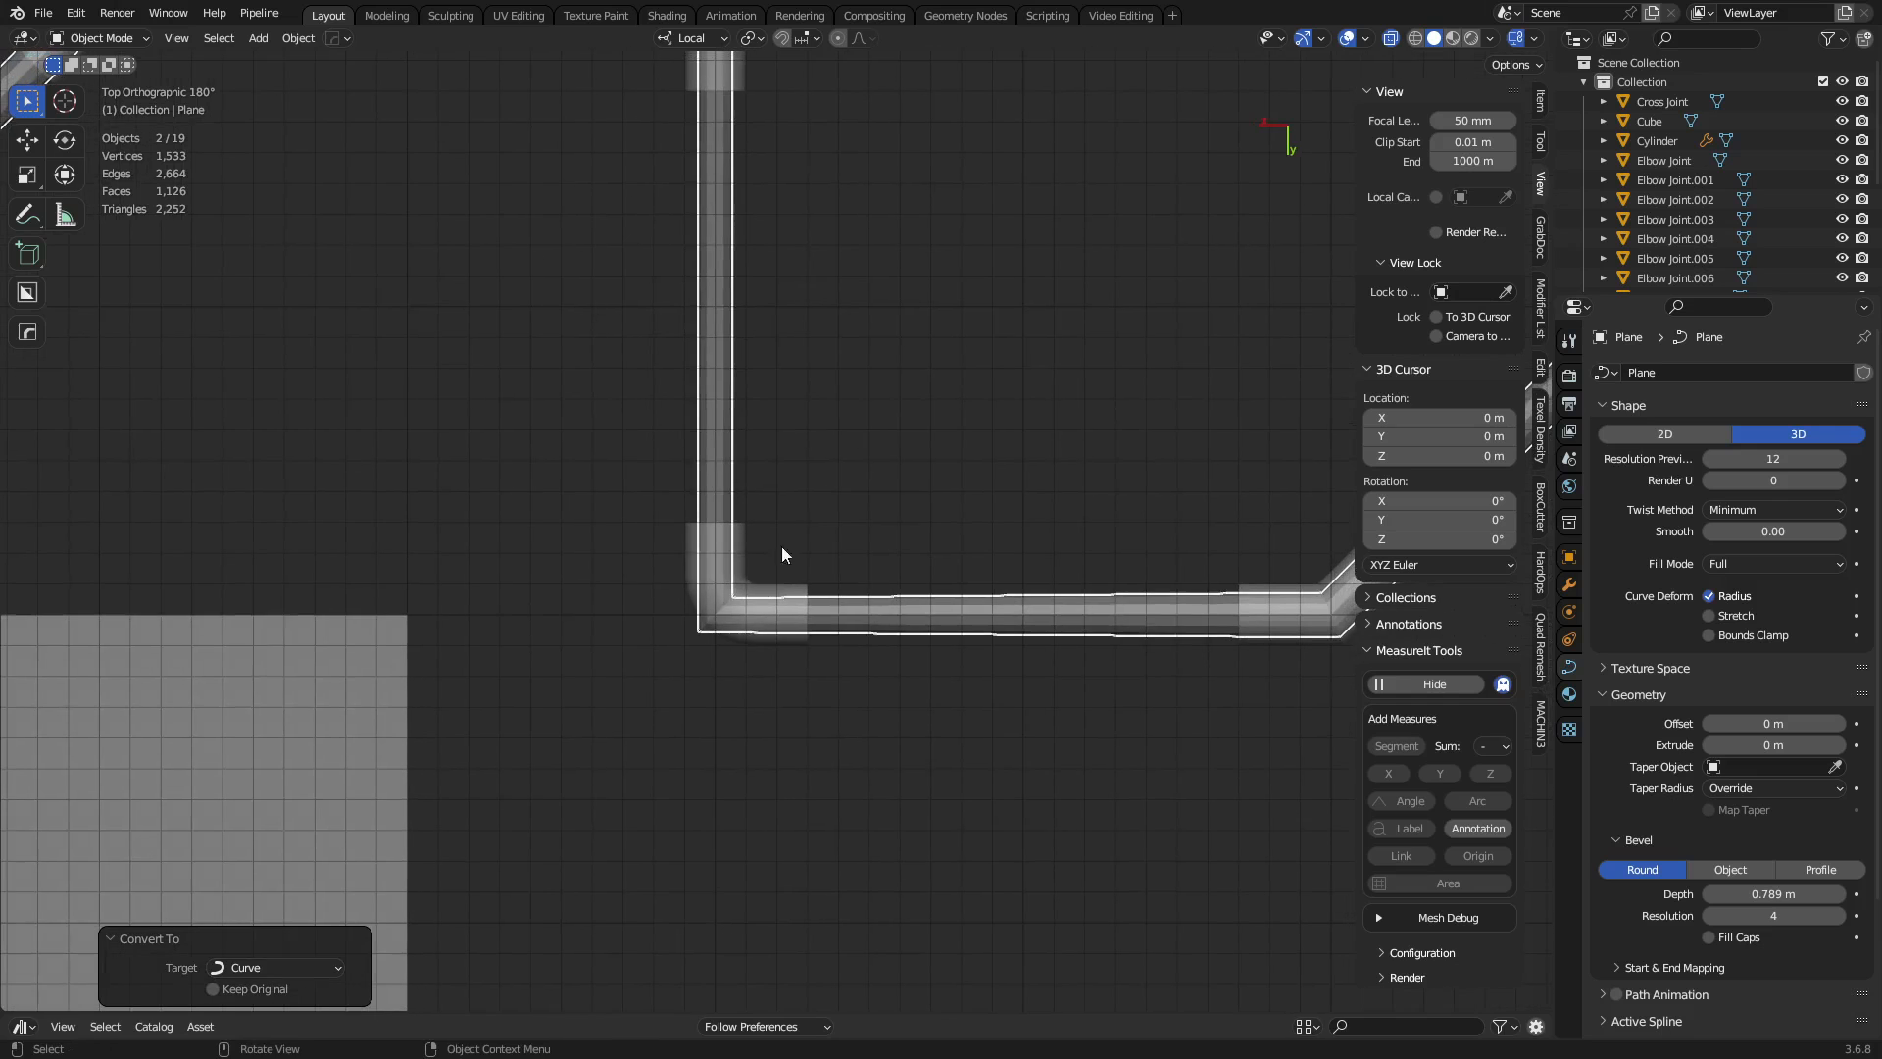
{"action": "scroll", "coordinate": [739, 649], "scroll_direction": "up", "scroll_amount": 4}
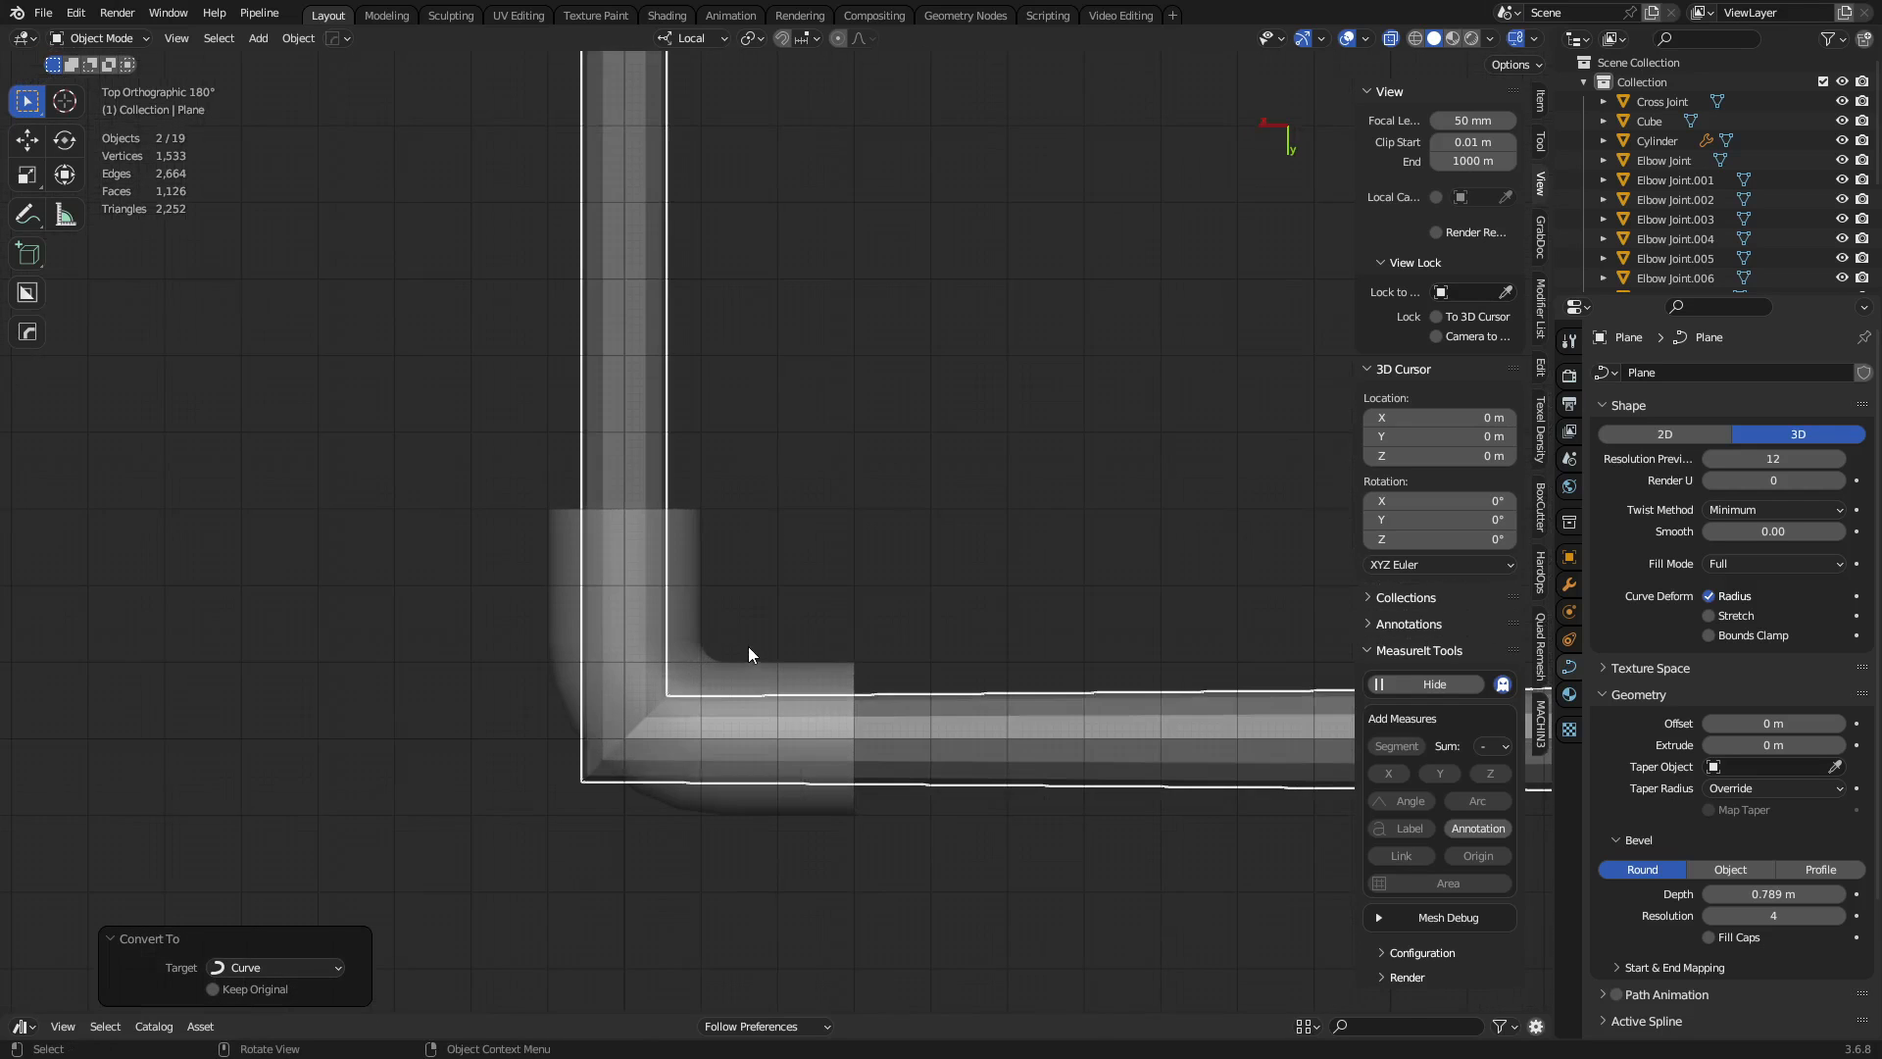
{"action": "scroll", "coordinate": [749, 645], "scroll_direction": "down", "scroll_amount": 3}
{"action": "key", "text": "alt+z"}
{"action": "scroll", "coordinate": [810, 646], "scroll_direction": "down", "scroll_amount": 4}
{"action": "middle_click_drag", "start_coordinate": [756, 539], "coordinate": [732, 475]}
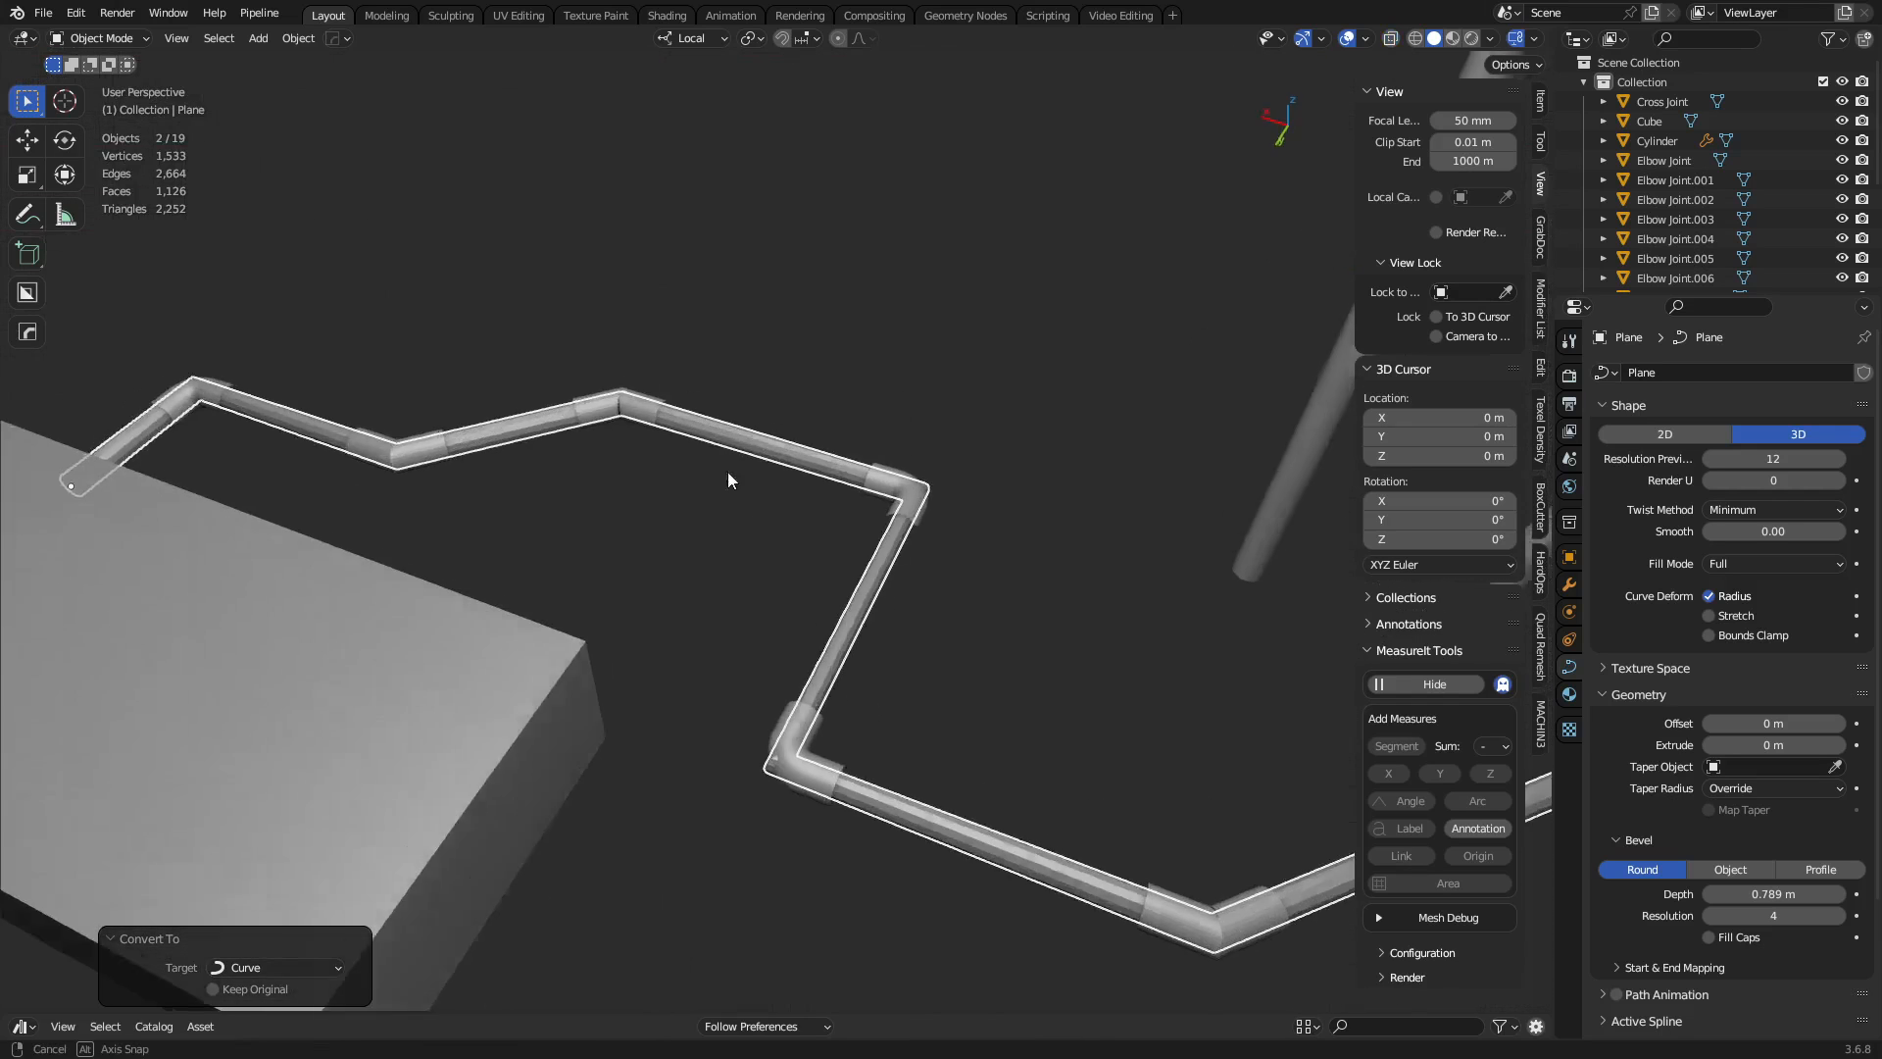
In Edit Mode, duplicate in place the curve segments between the first and second bends and between the third and fourth bends.
{"action": "key", "text": "ctrl+Tab"}
{"action": "left_click", "coordinate": [761, 546]}
{"action": "middle_click_drag", "start_coordinate": [473, 460], "coordinate": [546, 489], "text": "shift"}
{"action": "left_click", "coordinate": [319, 398]}
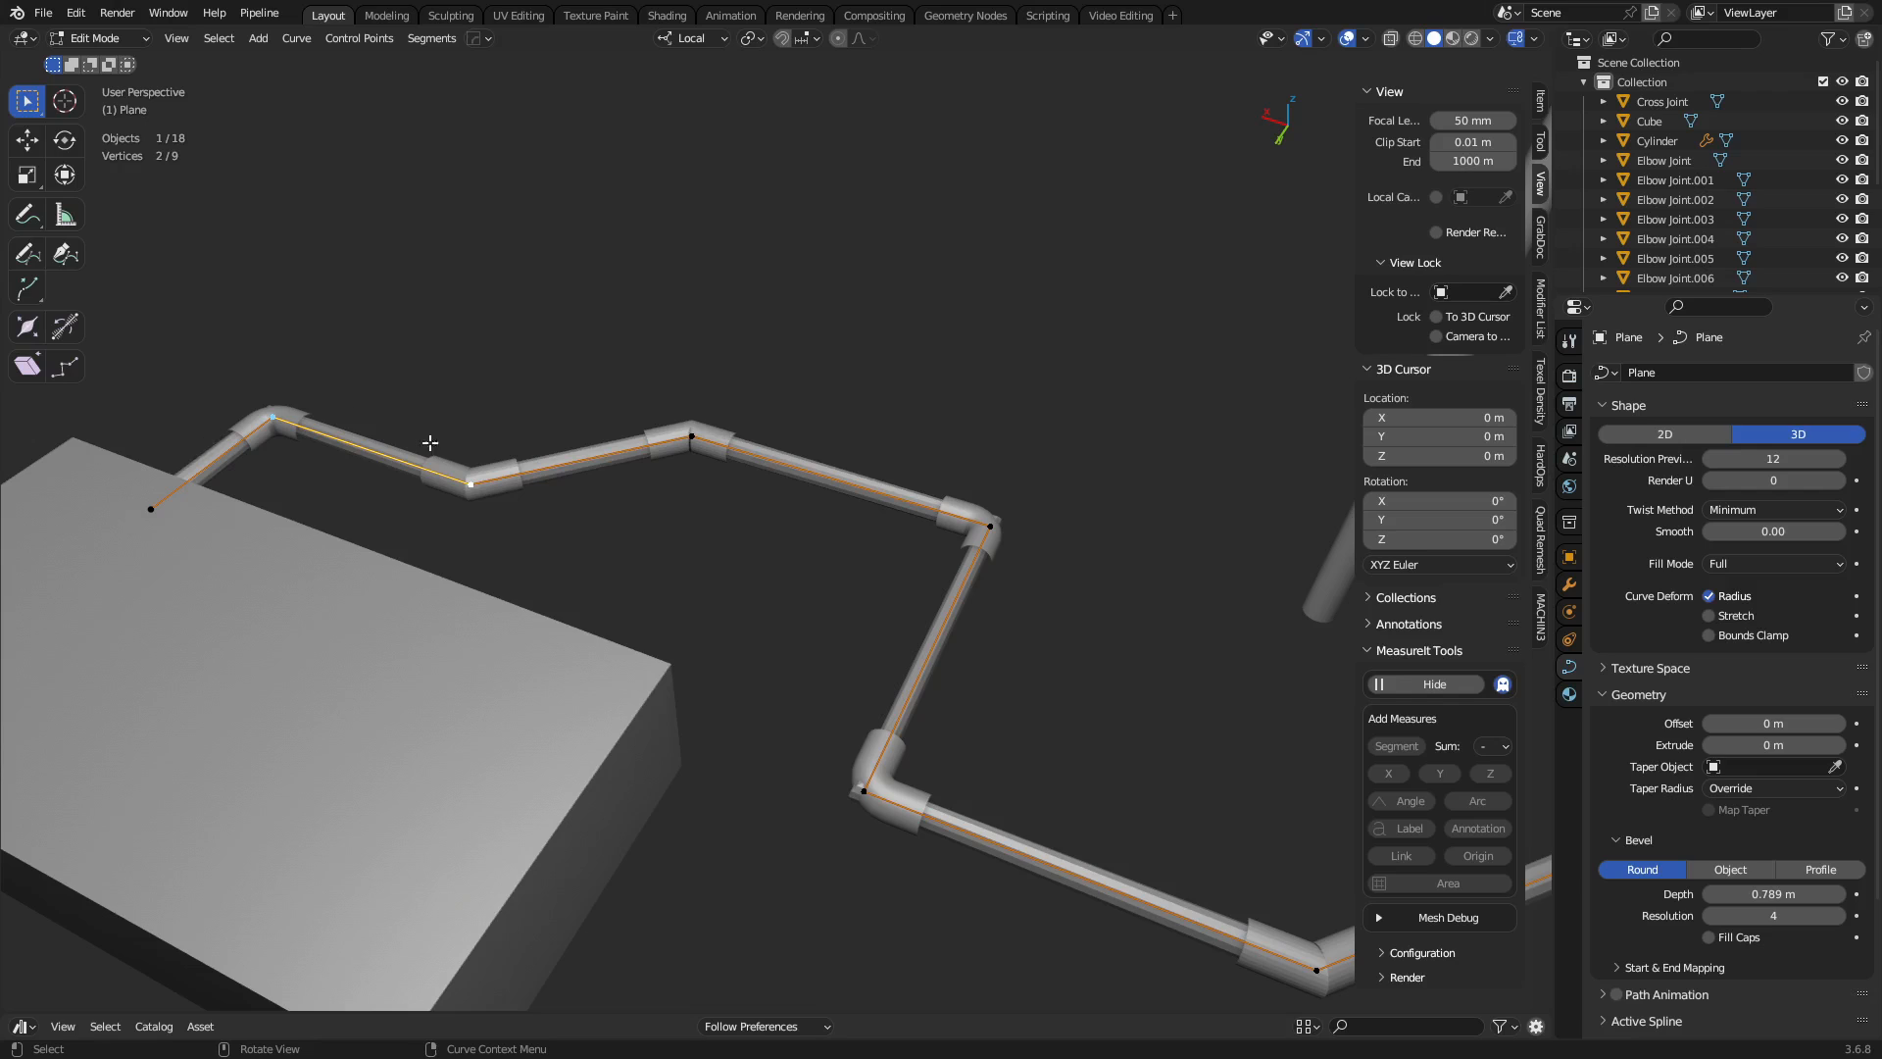
{"action": "key", "text": "shift+d"}
{"action": "right_click", "coordinate": [727, 591]}
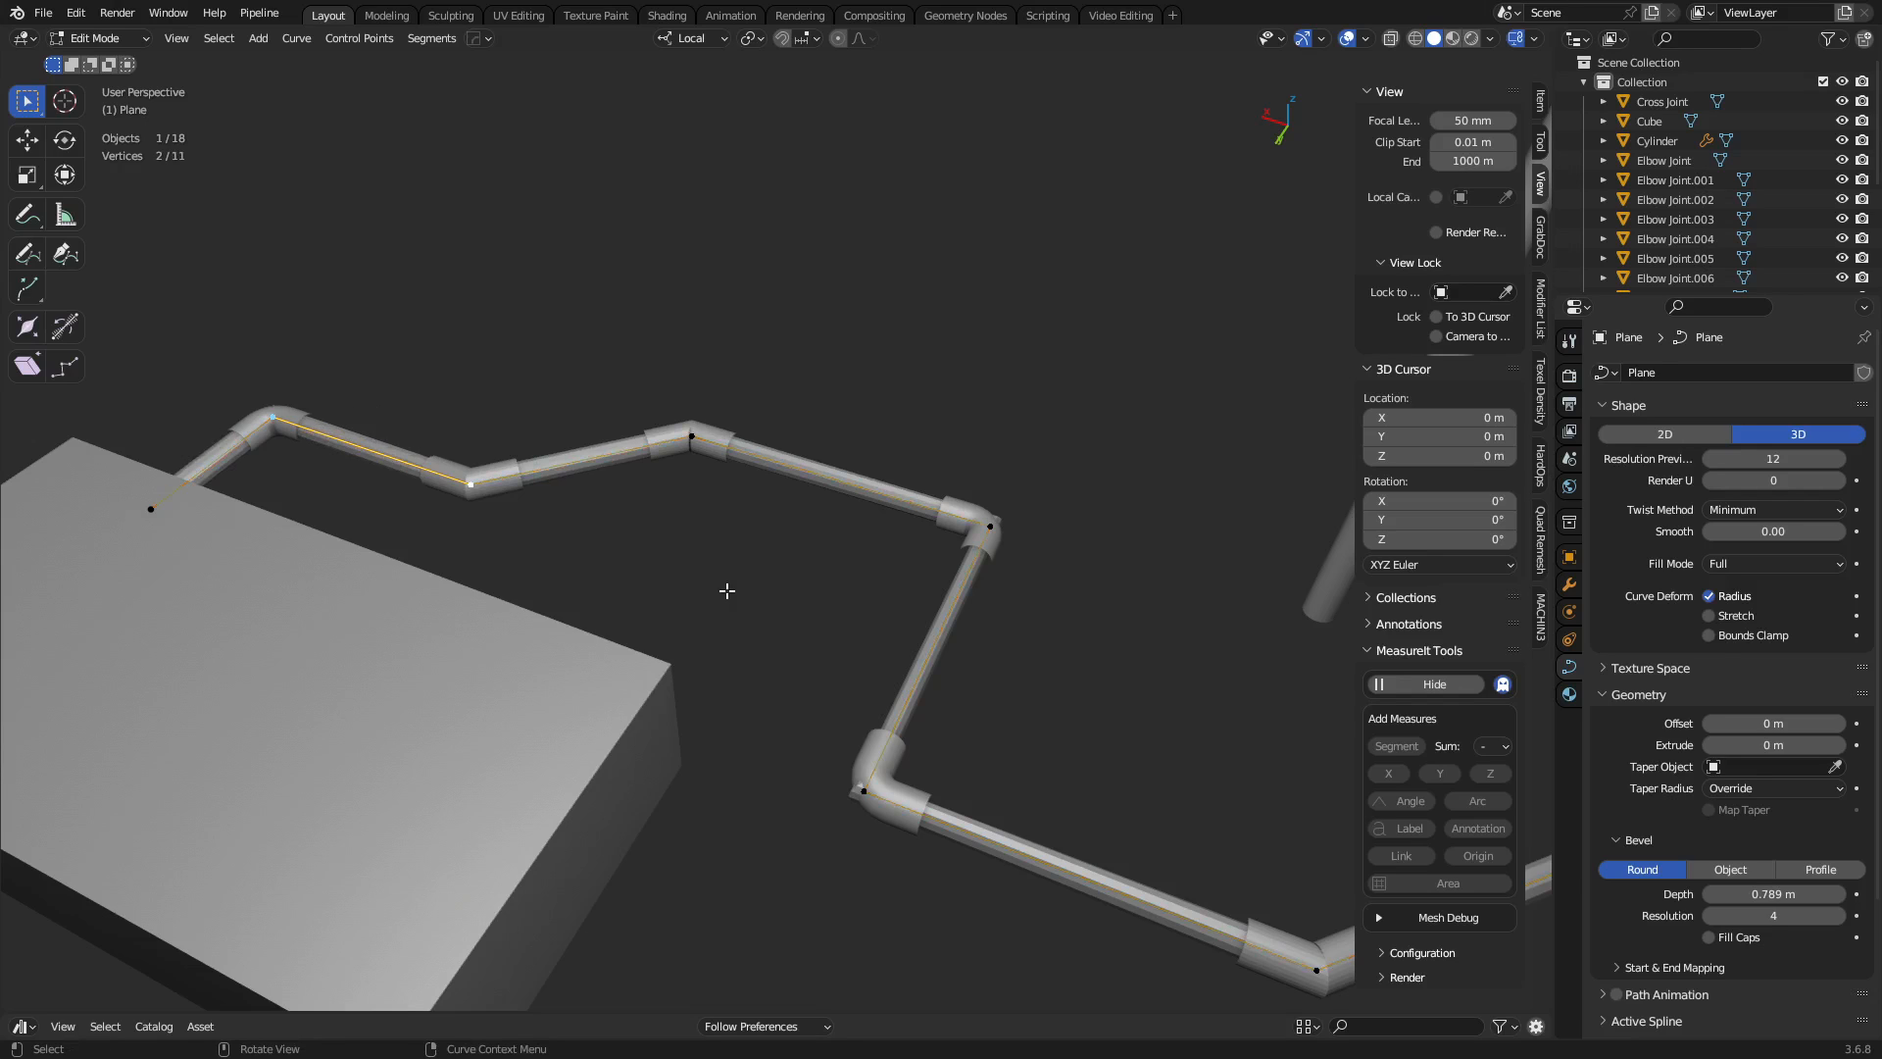
{"action": "left_click", "coordinate": [716, 431]}
{"action": "key", "text": "shift+d"}
{"action": "right_click", "coordinate": [1023, 543]}
Duplicate in place the curve segment between the fifth and sixth bends and the final segment at the open end.
{"action": "scroll", "coordinate": [1039, 585], "scroll_direction": "down", "scroll_amount": 3}
{"action": "middle_click_drag", "start_coordinate": [1068, 647], "coordinate": [836, 495], "text": "shift"}
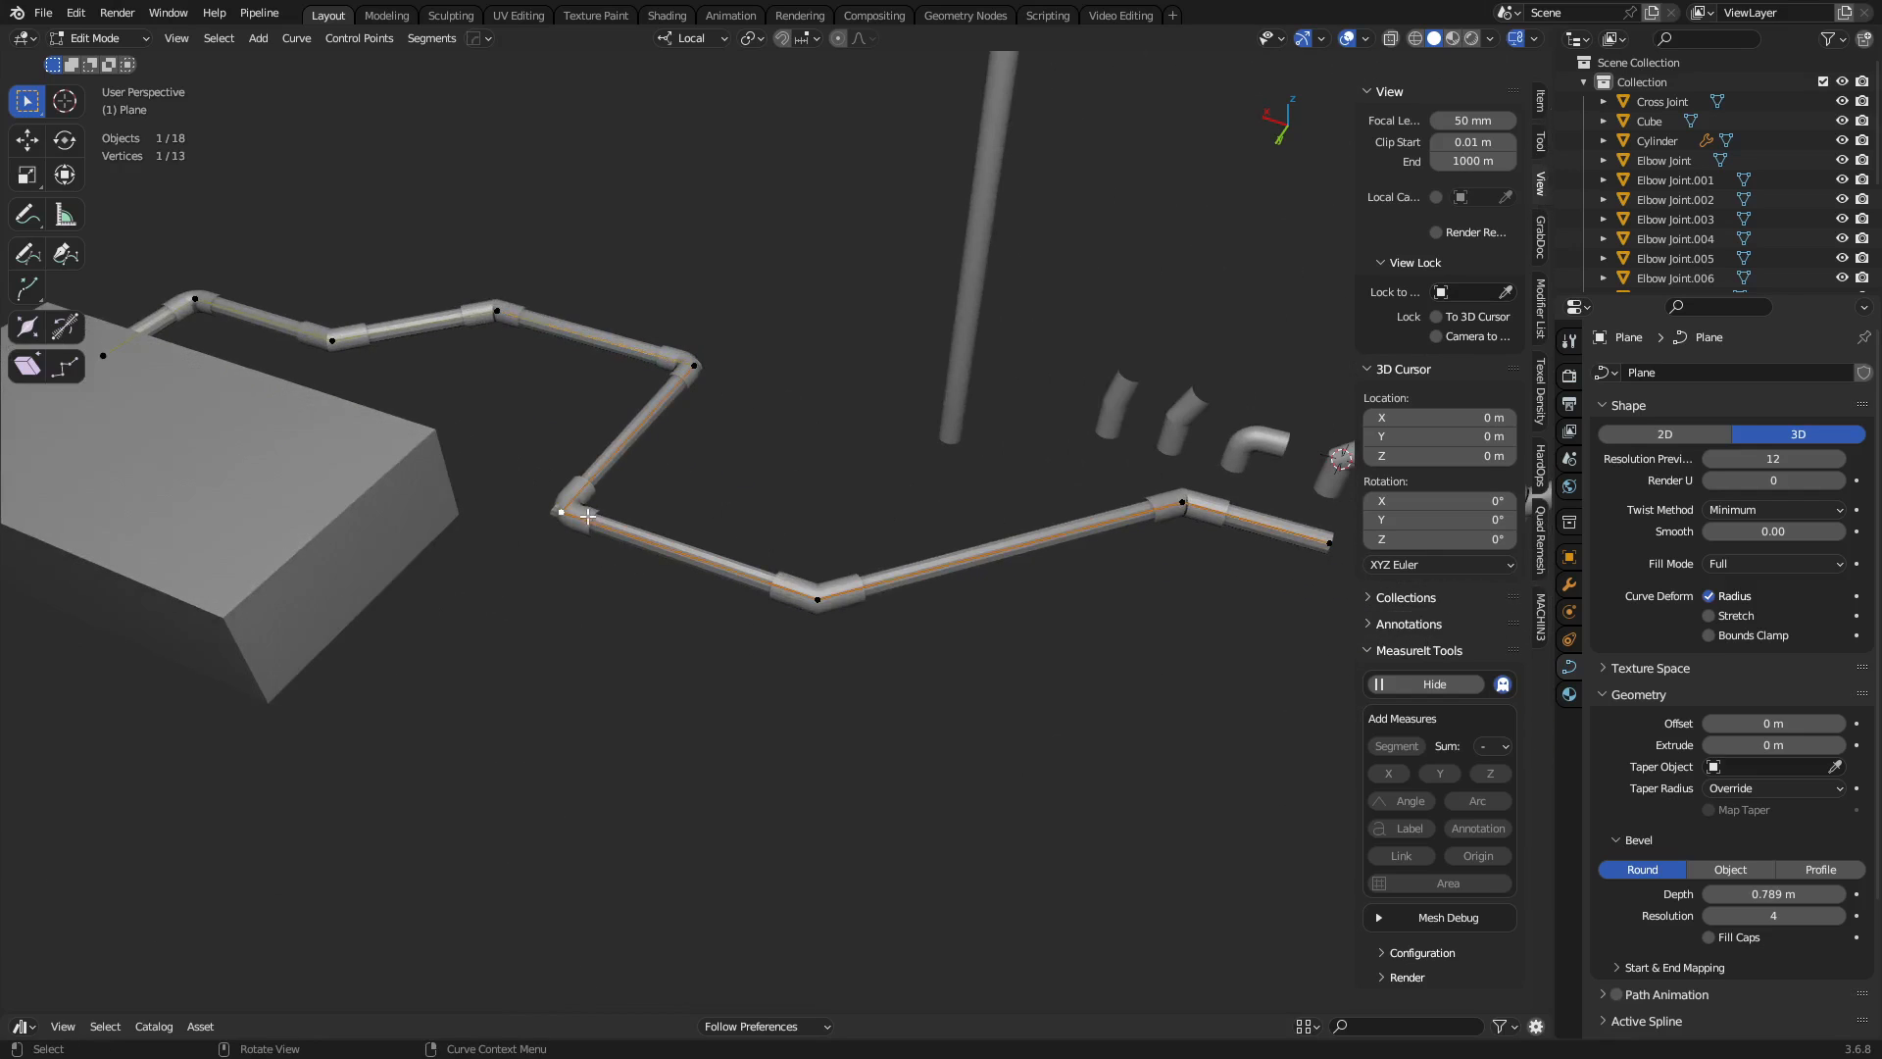
{"action": "key", "text": "shift+d"}
{"action": "right_click", "coordinate": [1079, 550]}
{"action": "middle_click_drag", "start_coordinate": [1078, 550], "coordinate": [925, 462], "text": "shift"}
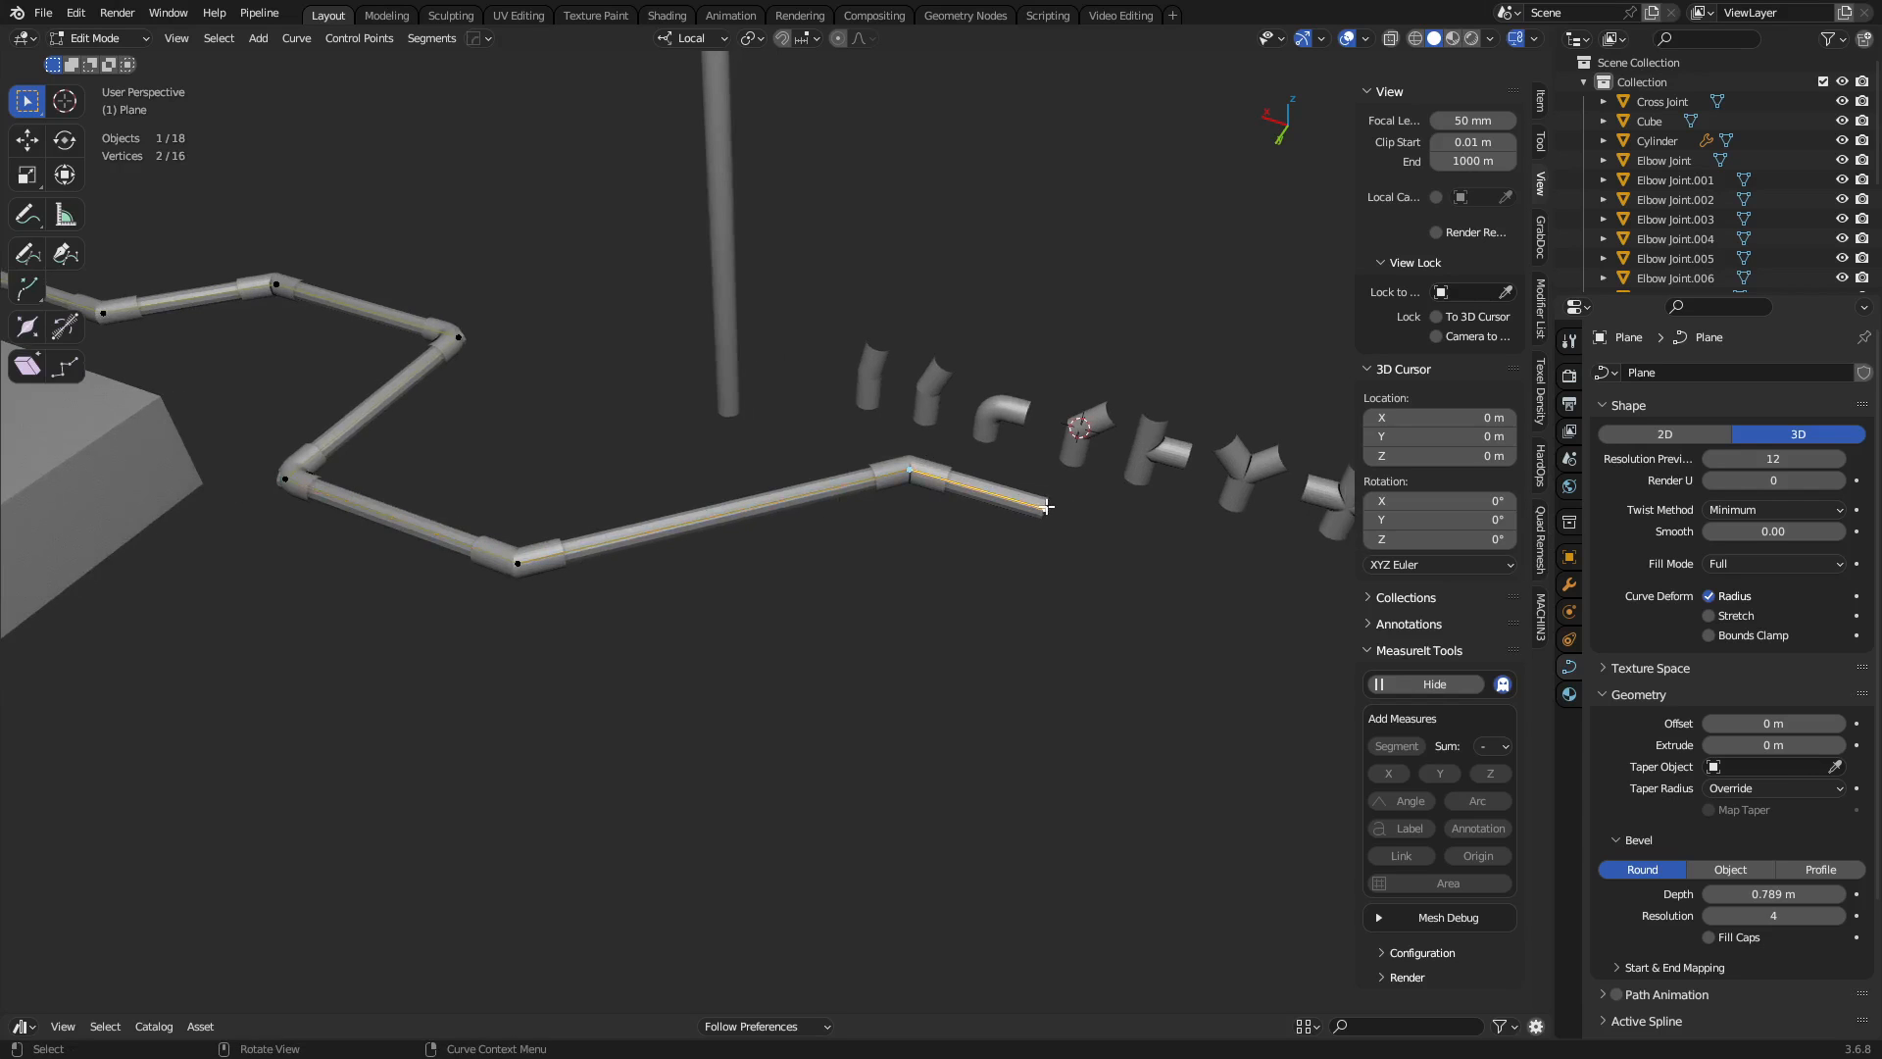
Examine closely how the pipe segments meet inside the sixth bend's elbow joint.
{"action": "middle_click", "coordinate": [571, 564], "text": "alt"}
{"action": "scroll", "coordinate": [571, 564], "scroll_direction": "up", "scroll_amount": 10}
{"action": "middle_click", "coordinate": [533, 515], "text": "alt"}
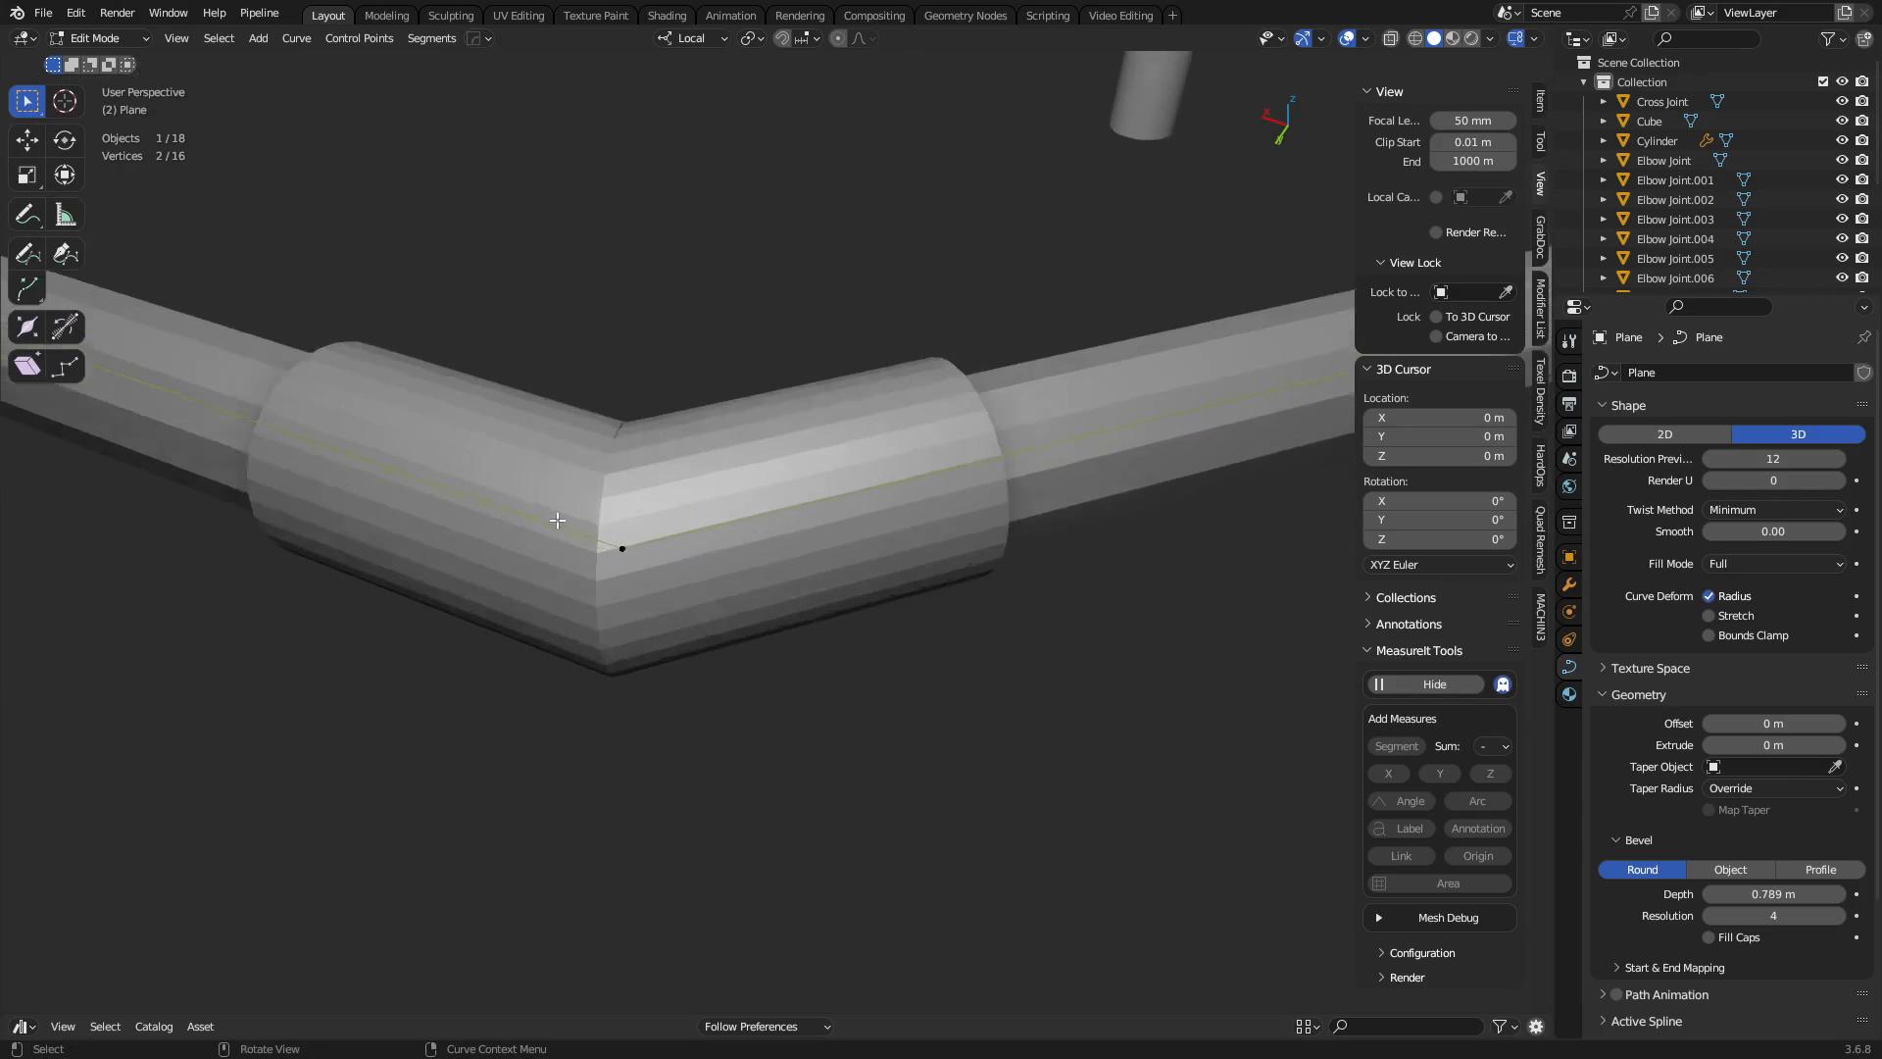
Leave Edit Mode, toggle X-ray display, and examine where the pipe ends poke through the smooth 90-degree elbow joint.
{"action": "scroll", "coordinate": [559, 521], "scroll_direction": "up", "scroll_amount": 4}
{"action": "middle_click_drag", "start_coordinate": [667, 551], "coordinate": [770, 623], "text": "shift"}
{"action": "middle_click_drag", "start_coordinate": [770, 622], "coordinate": [797, 644]}
{"action": "key", "text": "Tab"}
{"action": "scroll", "coordinate": [463, 639], "scroll_direction": "down", "scroll_amount": 4}
{"action": "middle_click_drag", "start_coordinate": [463, 639], "coordinate": [762, 616]}
{"action": "key", "text": "a"}
{"action": "key", "text": "a"}
{"action": "key", "text": "alt+z"}
{"action": "key", "text": "alt+z"}
{"action": "middle_click_drag", "start_coordinate": [927, 533], "coordinate": [782, 599]}
{"action": "middle_click_drag", "start_coordinate": [669, 728], "coordinate": [779, 543], "text": "shift"}
{"action": "scroll", "coordinate": [780, 544], "scroll_direction": "up", "scroll_amount": 3}
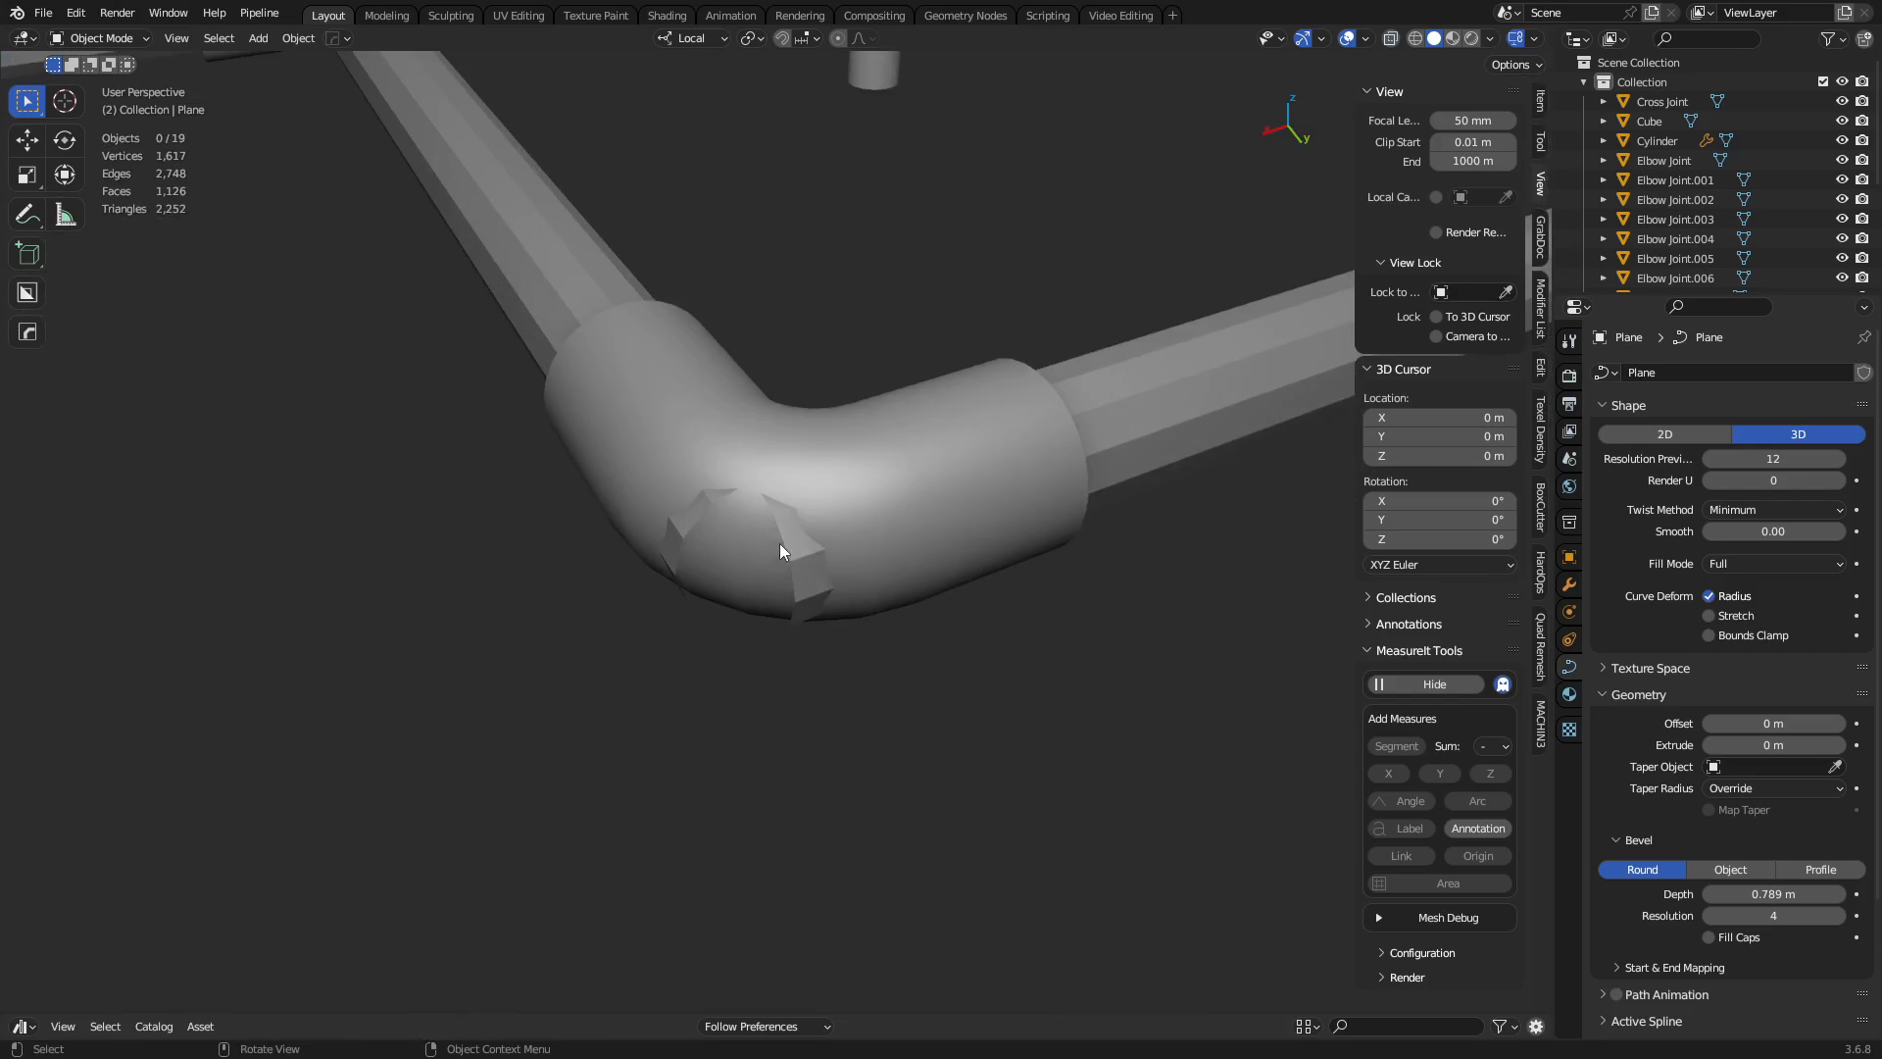
Pull both pipe segments' endpoints back inside the 90-degree elbow: about -1.1 m along local Y and about -1.65 m along local X.
{"action": "left_click", "coordinate": [826, 562]}
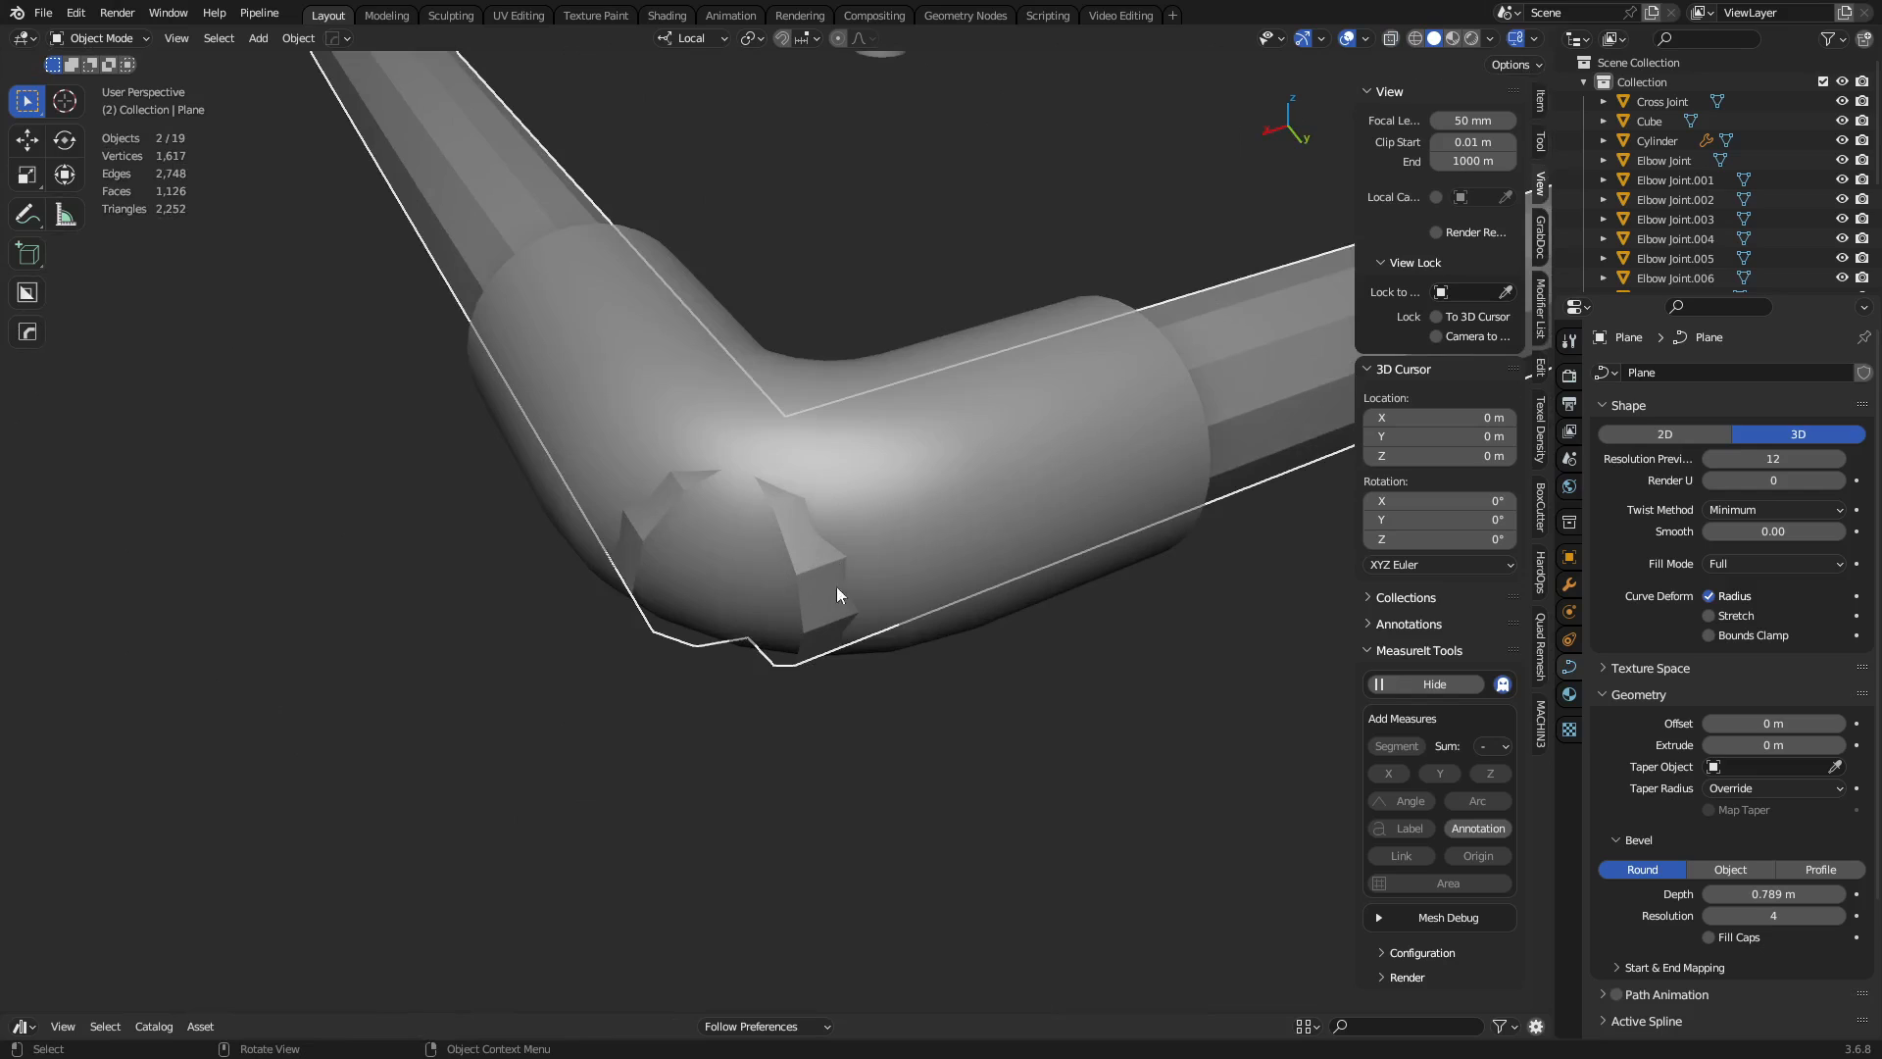
{"action": "key", "text": "Tab"}
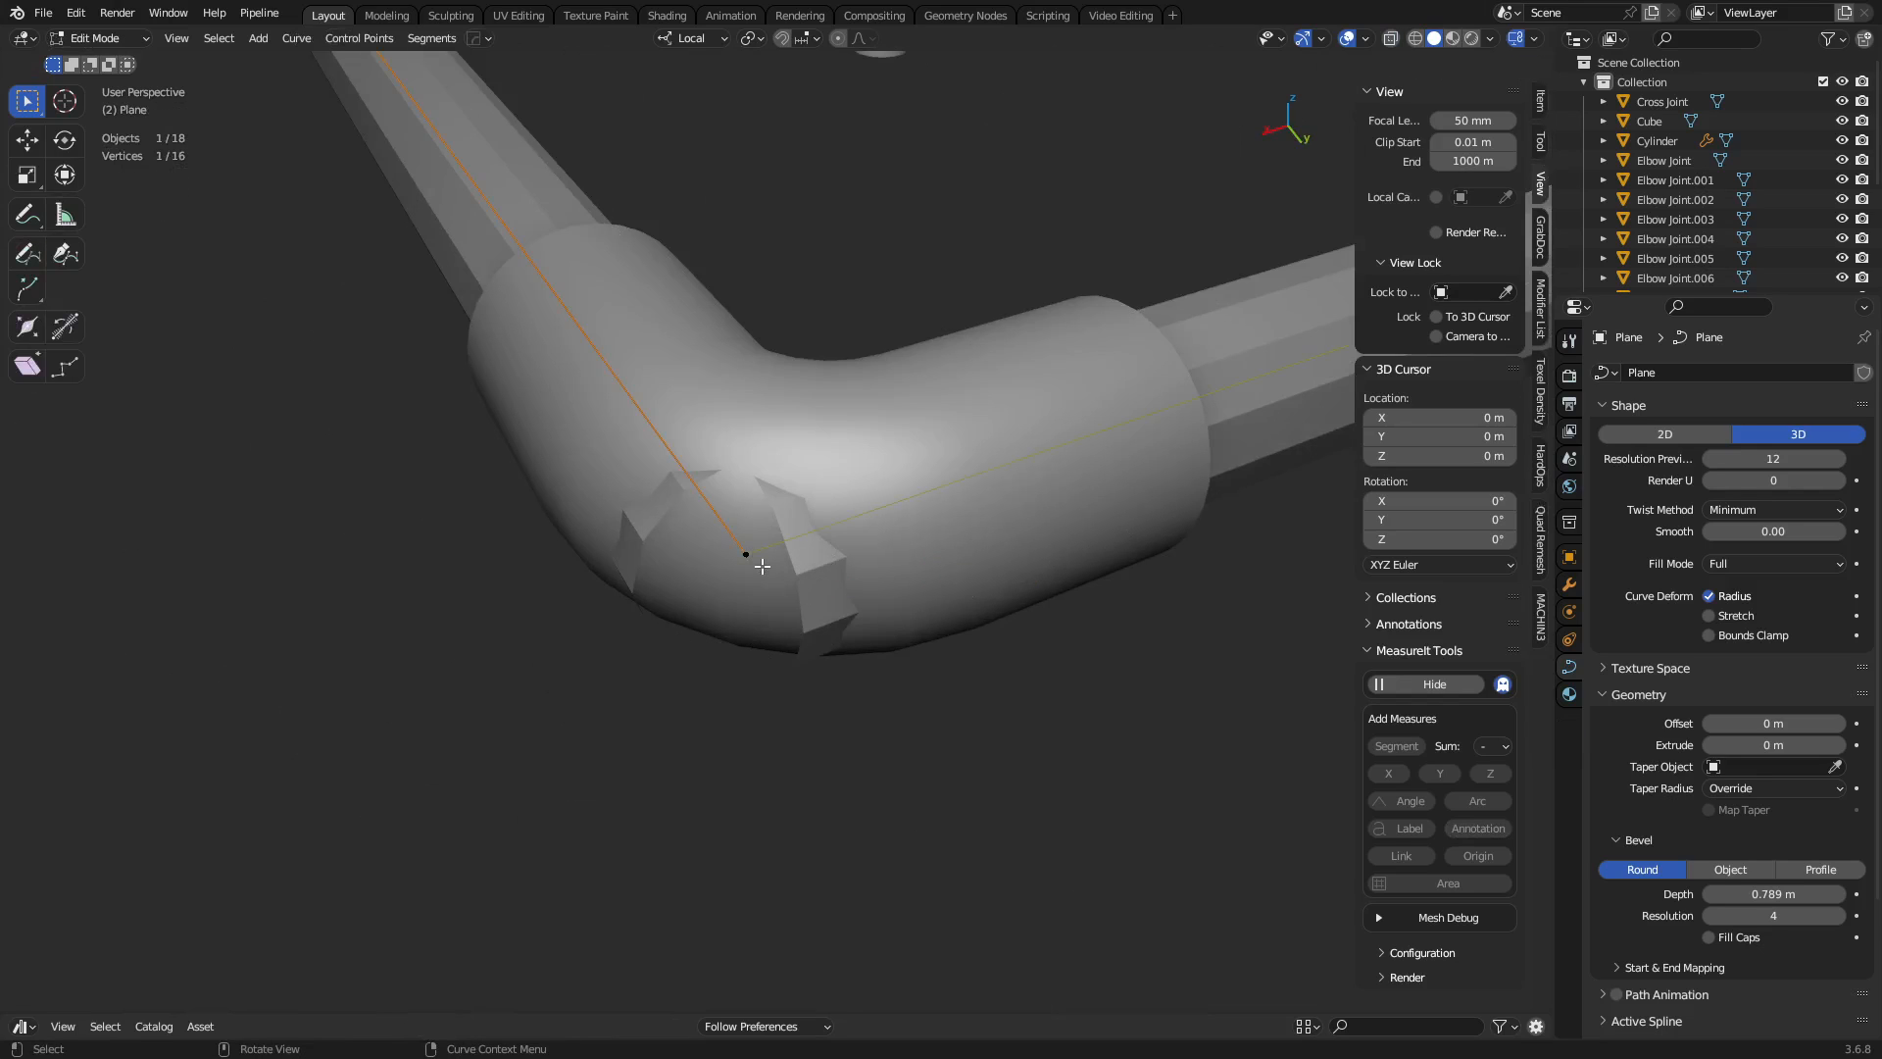
{"action": "key", "text": "g"}
{"action": "key", "text": "x"}
{"action": "key", "text": "y"}
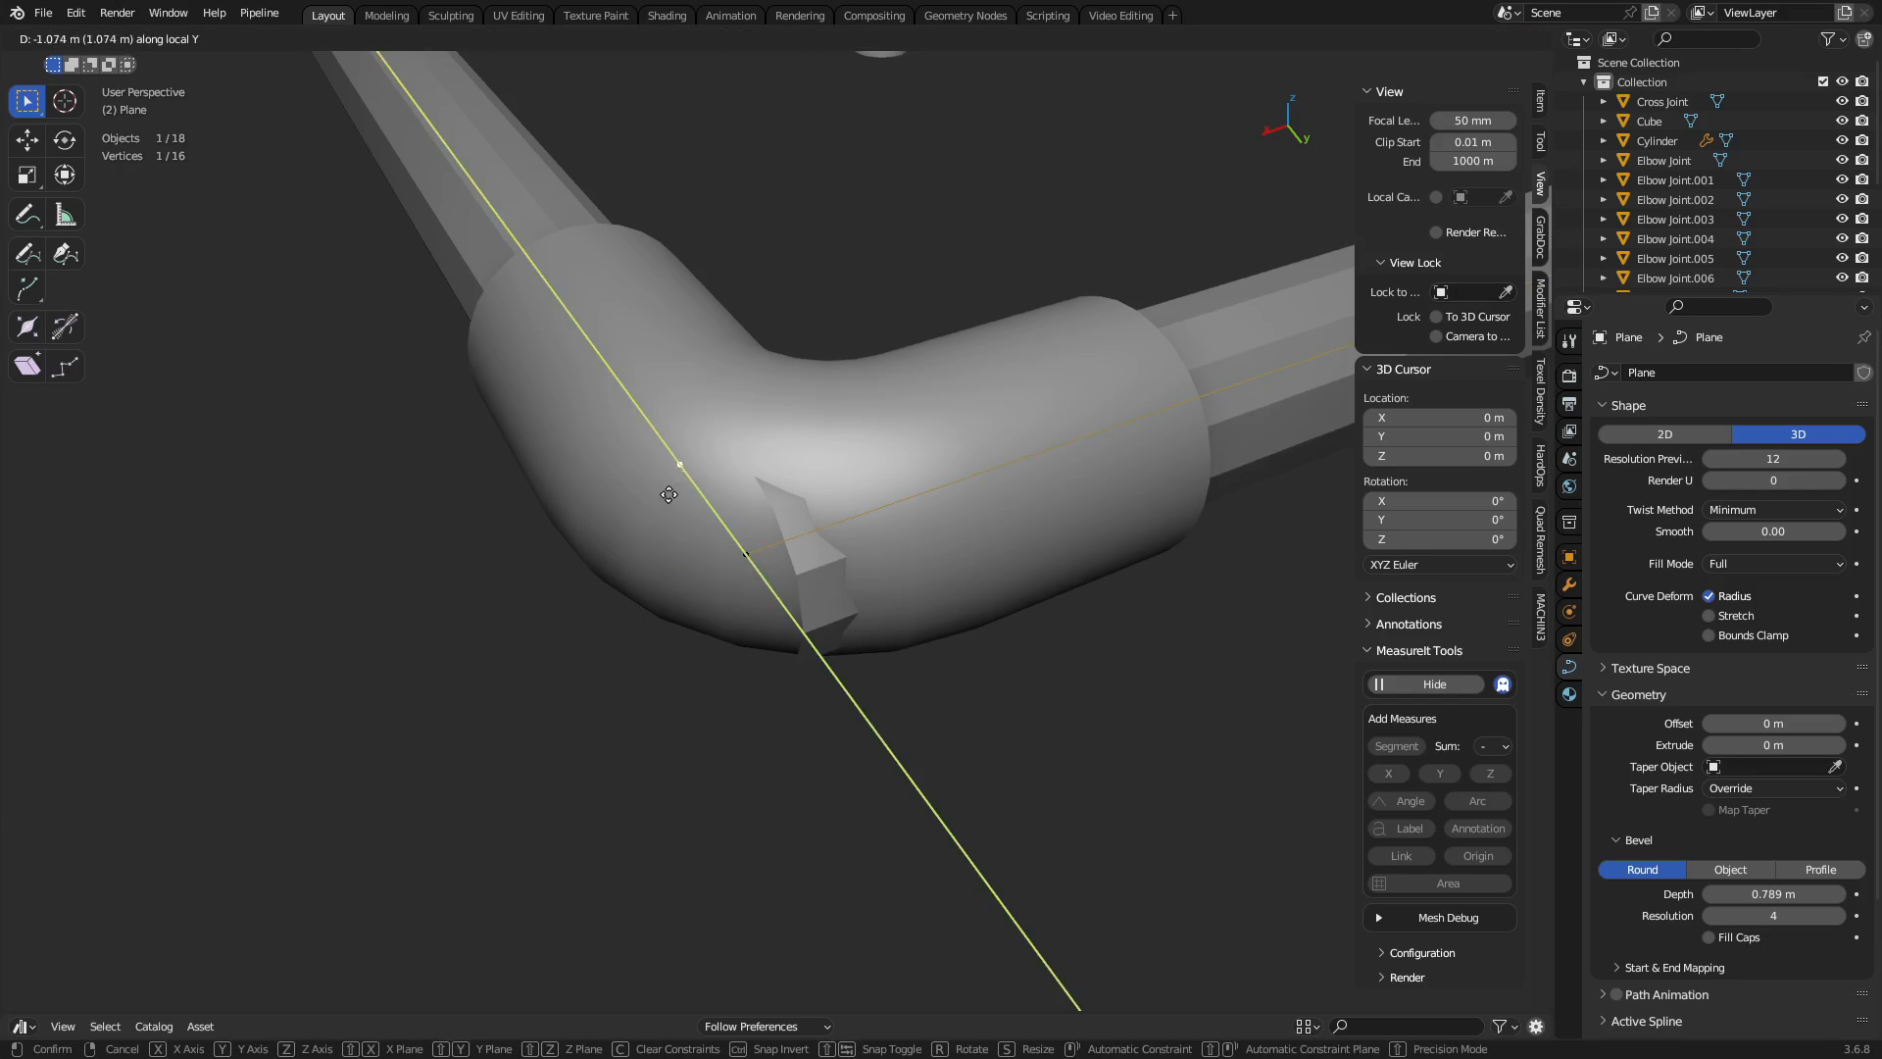
{"action": "left_click", "coordinate": [759, 558]}
{"action": "left_click", "coordinate": [747, 554]}
{"action": "key", "text": "g"}
{"action": "key", "text": "x"}
{"action": "left_click", "coordinate": [959, 498]}
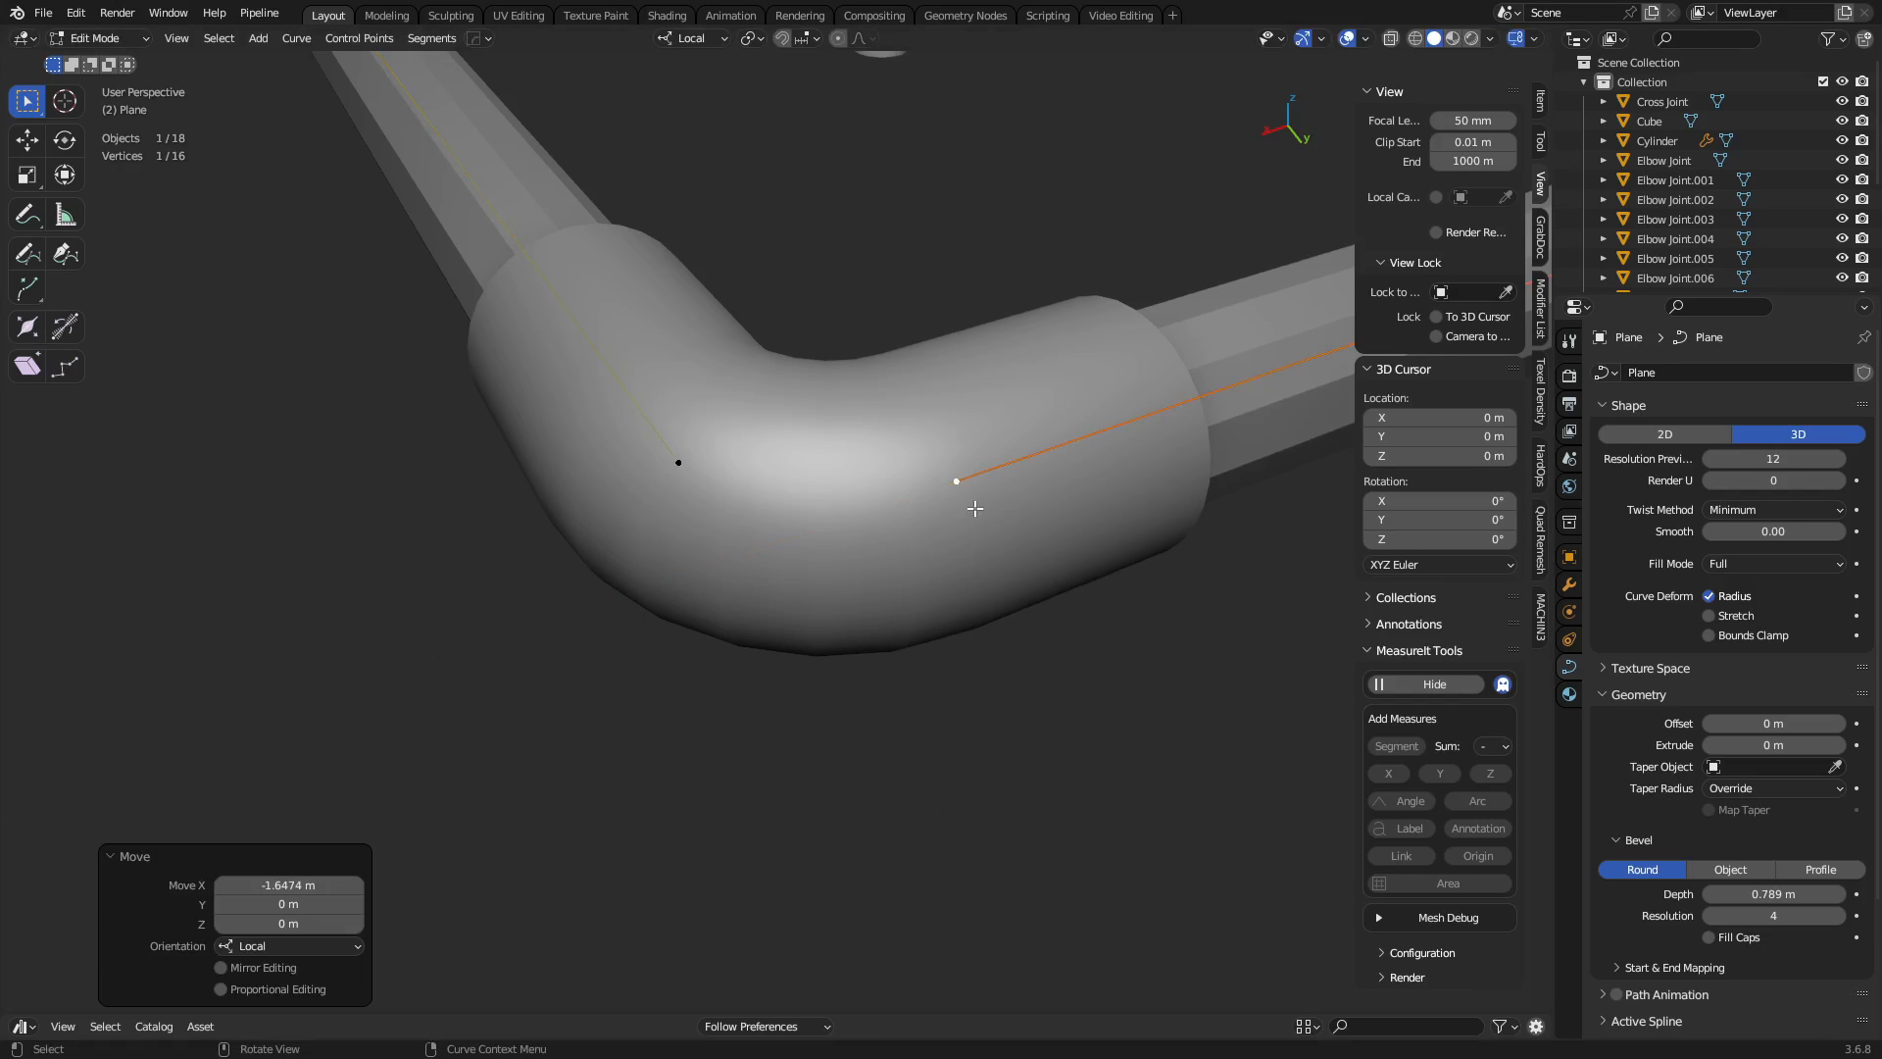
Return to Object Mode and examine how the pipe segments fit the other elbow joints along the run.
{"action": "key", "text": "Tab"}
{"action": "scroll", "coordinate": [801, 540], "scroll_direction": "down", "scroll_amount": 5}
{"action": "middle_click_drag", "start_coordinate": [643, 491], "coordinate": [1029, 574], "text": "shift"}
{"action": "middle_click_drag", "start_coordinate": [526, 500], "coordinate": [942, 545], "text": "shift"}
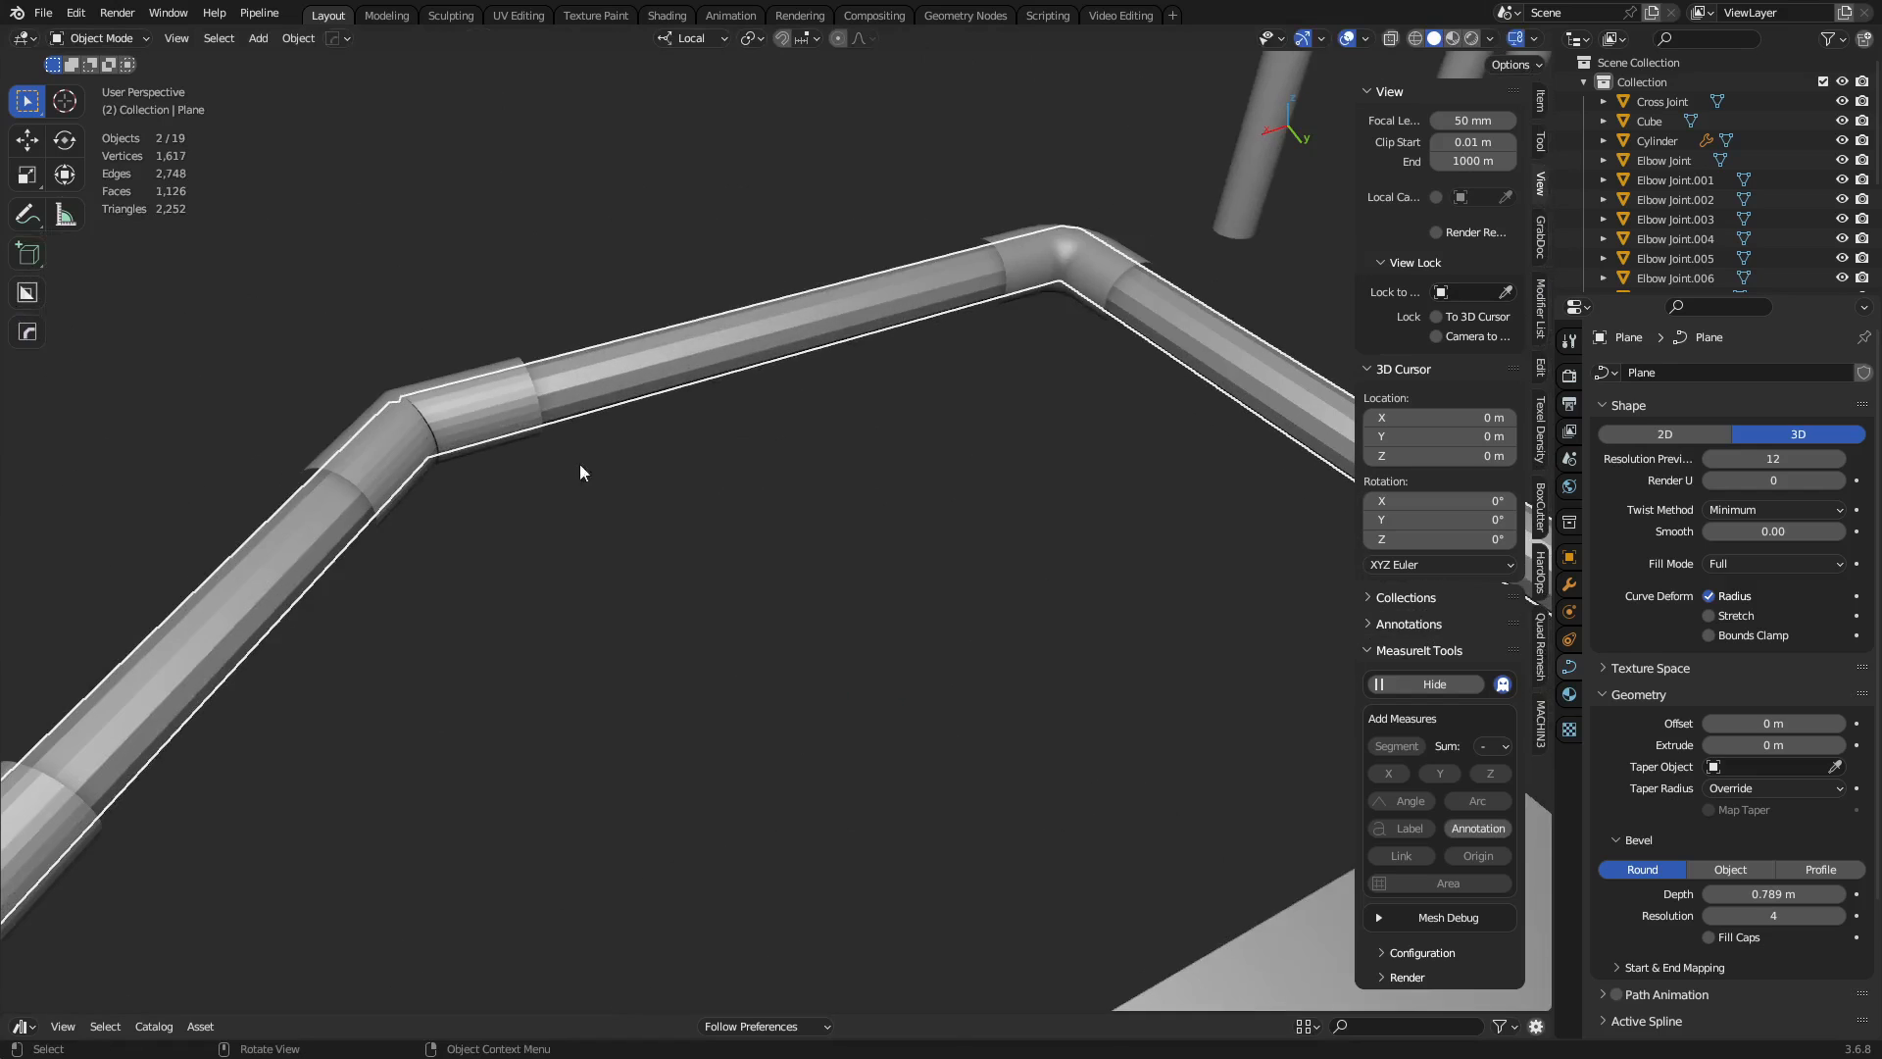
{"action": "left_click", "coordinate": [445, 433]}
{"action": "middle_click_drag", "start_coordinate": [568, 495], "coordinate": [741, 600], "text": "shift"}
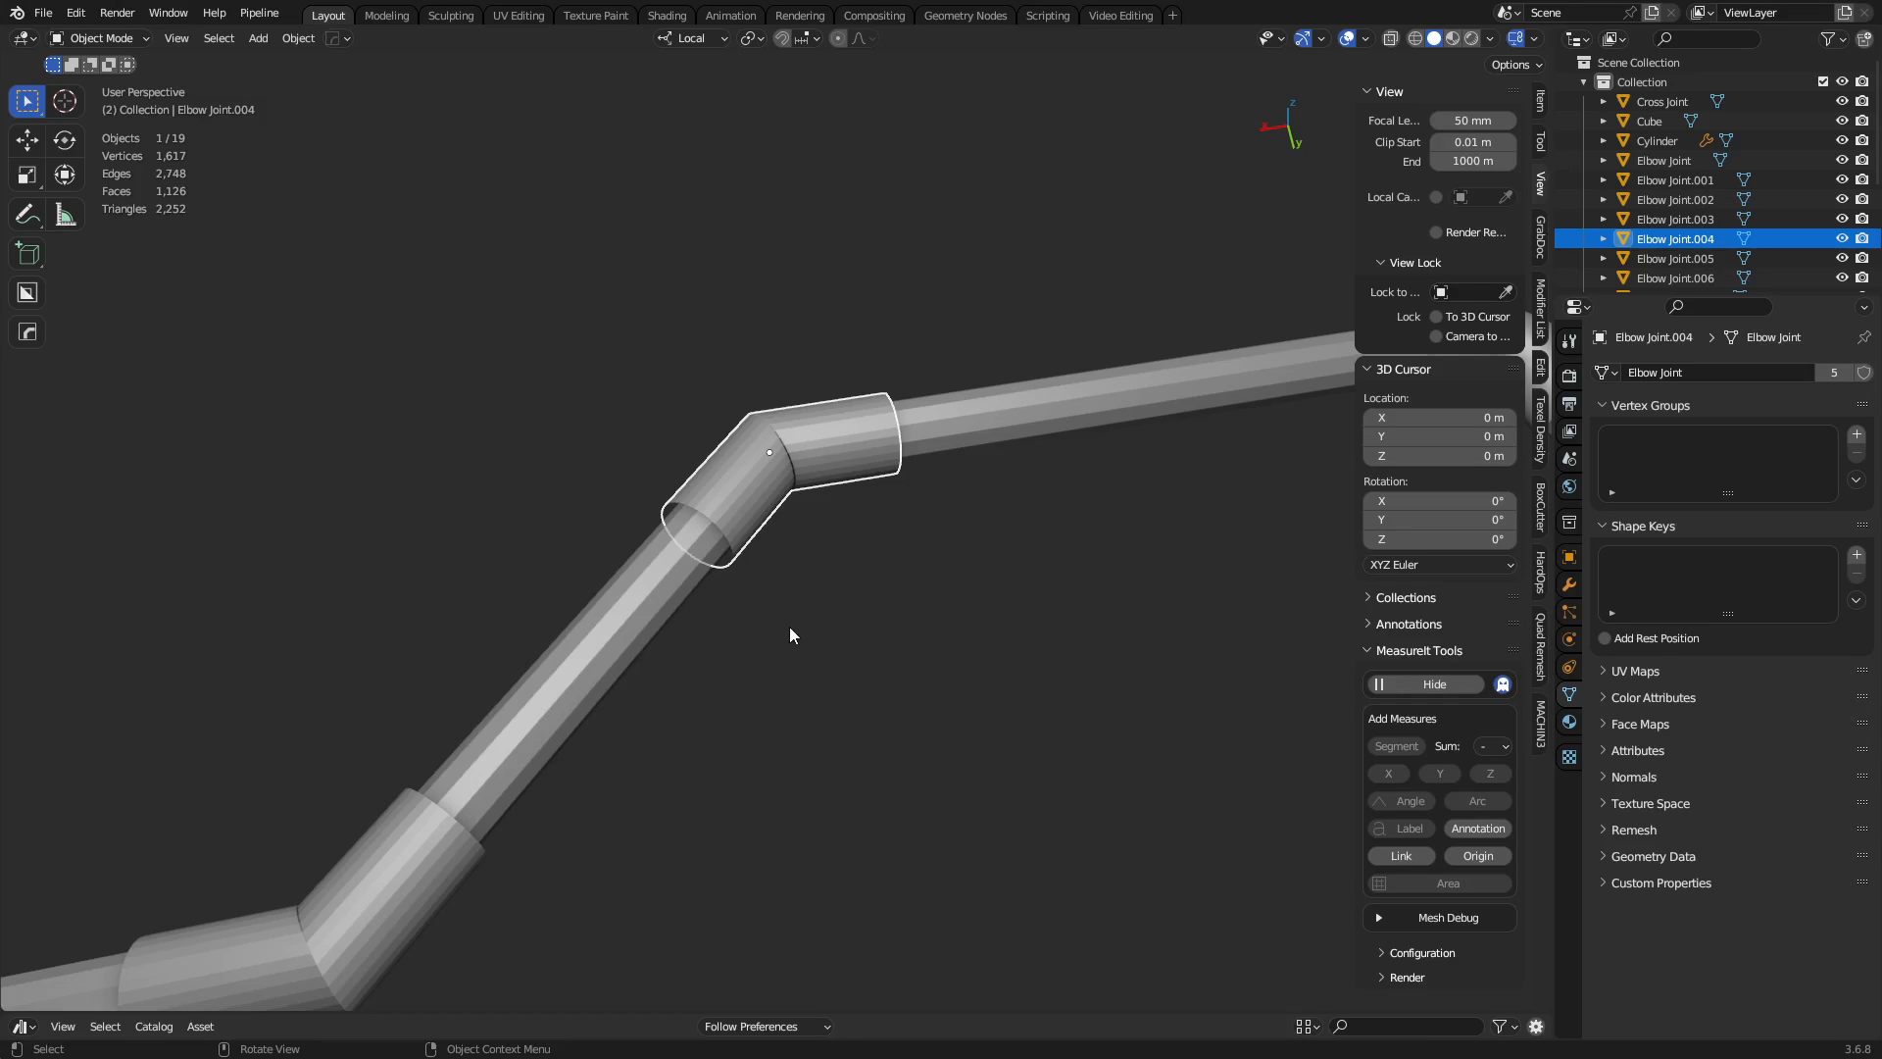
{"action": "middle_click_drag", "start_coordinate": [862, 626], "coordinate": [625, 635]}
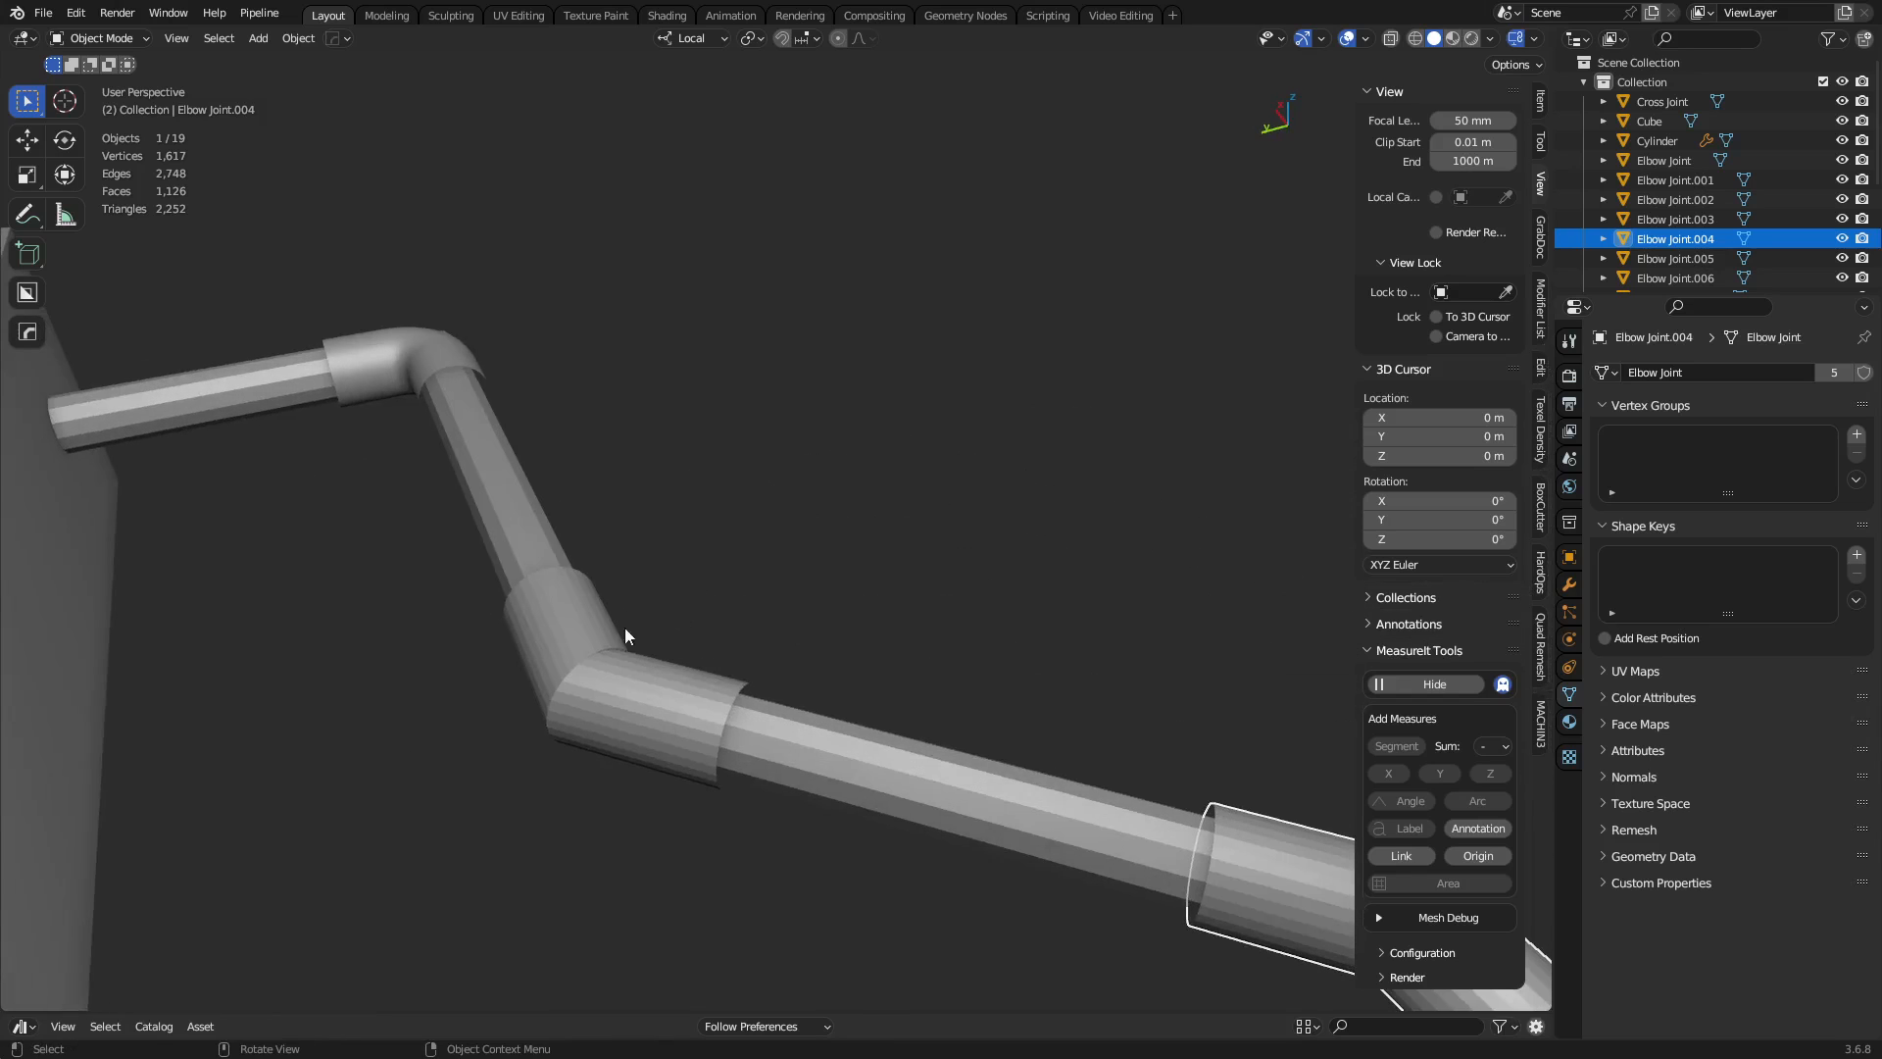
In the pipe curve's Edit Mode, duplicate a curve point into empty space and extrude two new segments from it.
{"action": "left_click", "coordinate": [700, 706]}
{"action": "left_click", "coordinate": [811, 737], "text": "shift"}
{"action": "key", "text": "ctrl+Tab"}
{"action": "left_click", "coordinate": [875, 752]}
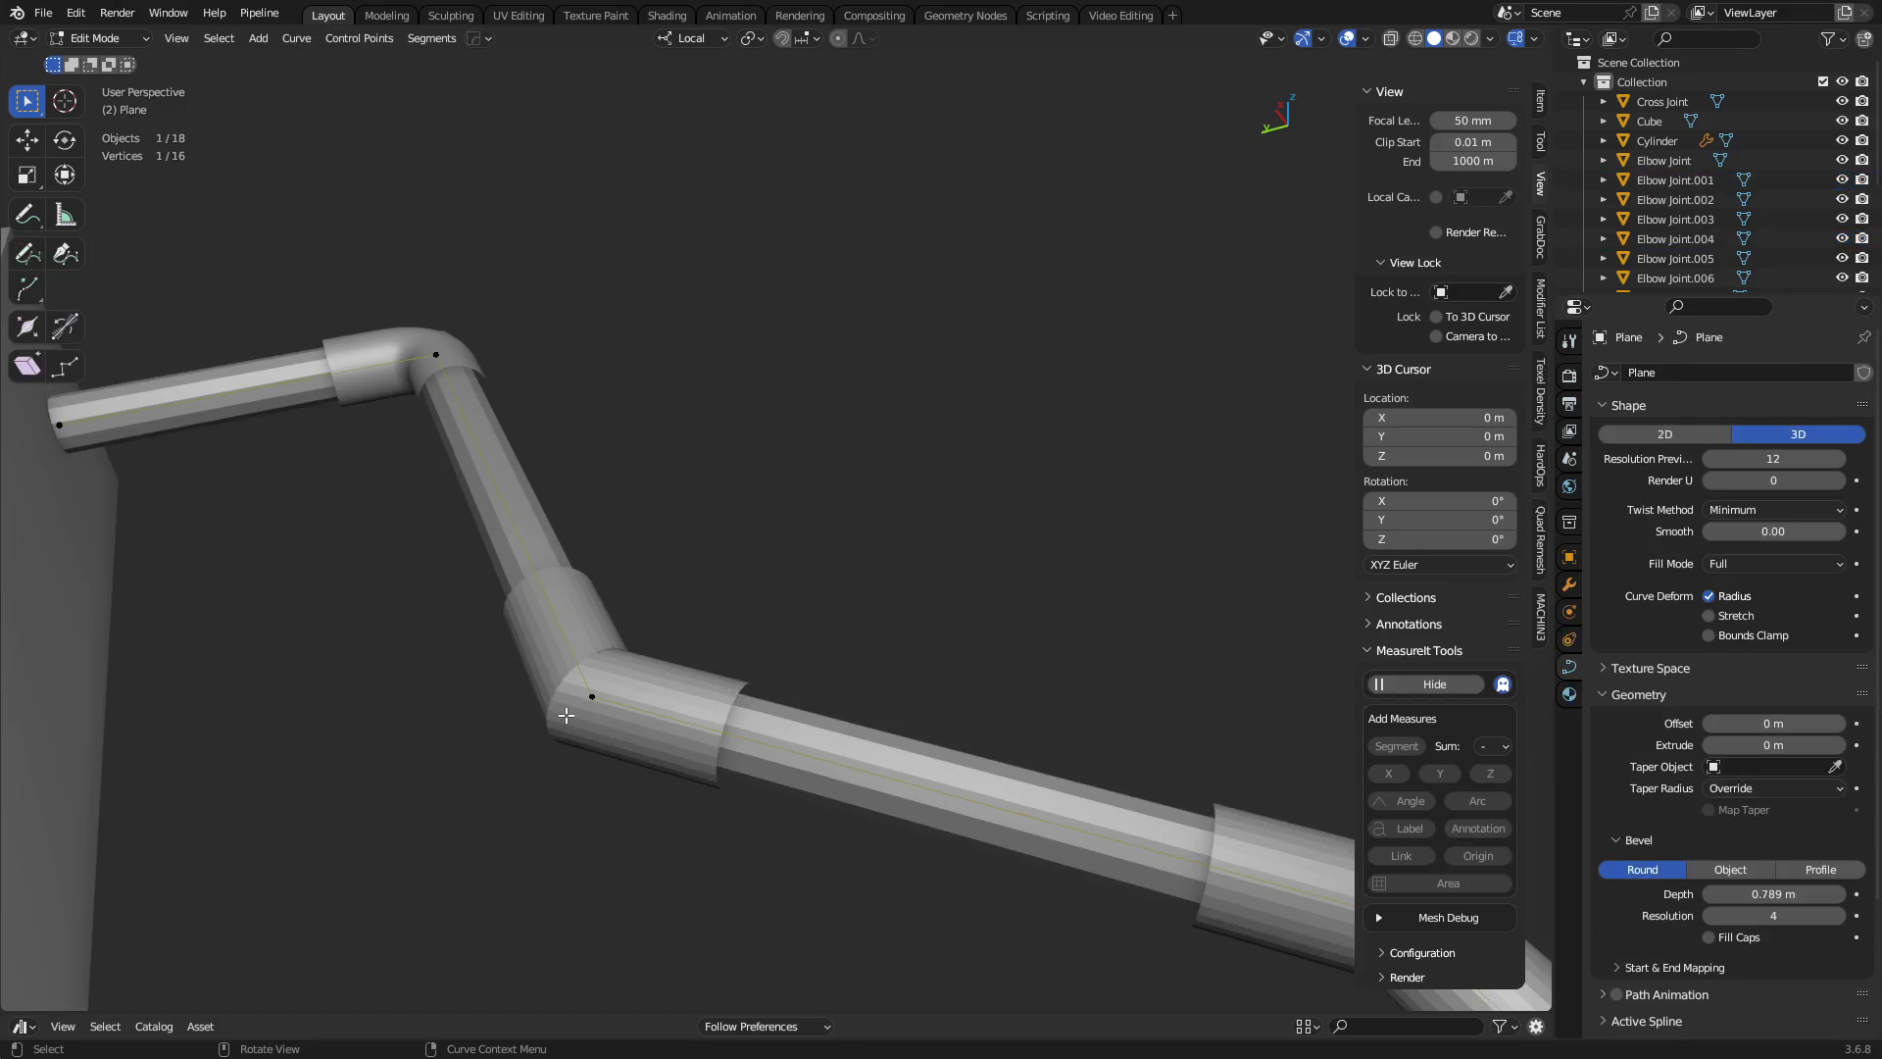
{"action": "key", "text": "shift+d"}
{"action": "left_click", "coordinate": [784, 415]}
{"action": "middle_click_drag", "start_coordinate": [785, 417], "coordinate": [520, 514], "text": "shift"}
{"action": "key", "text": "e"}
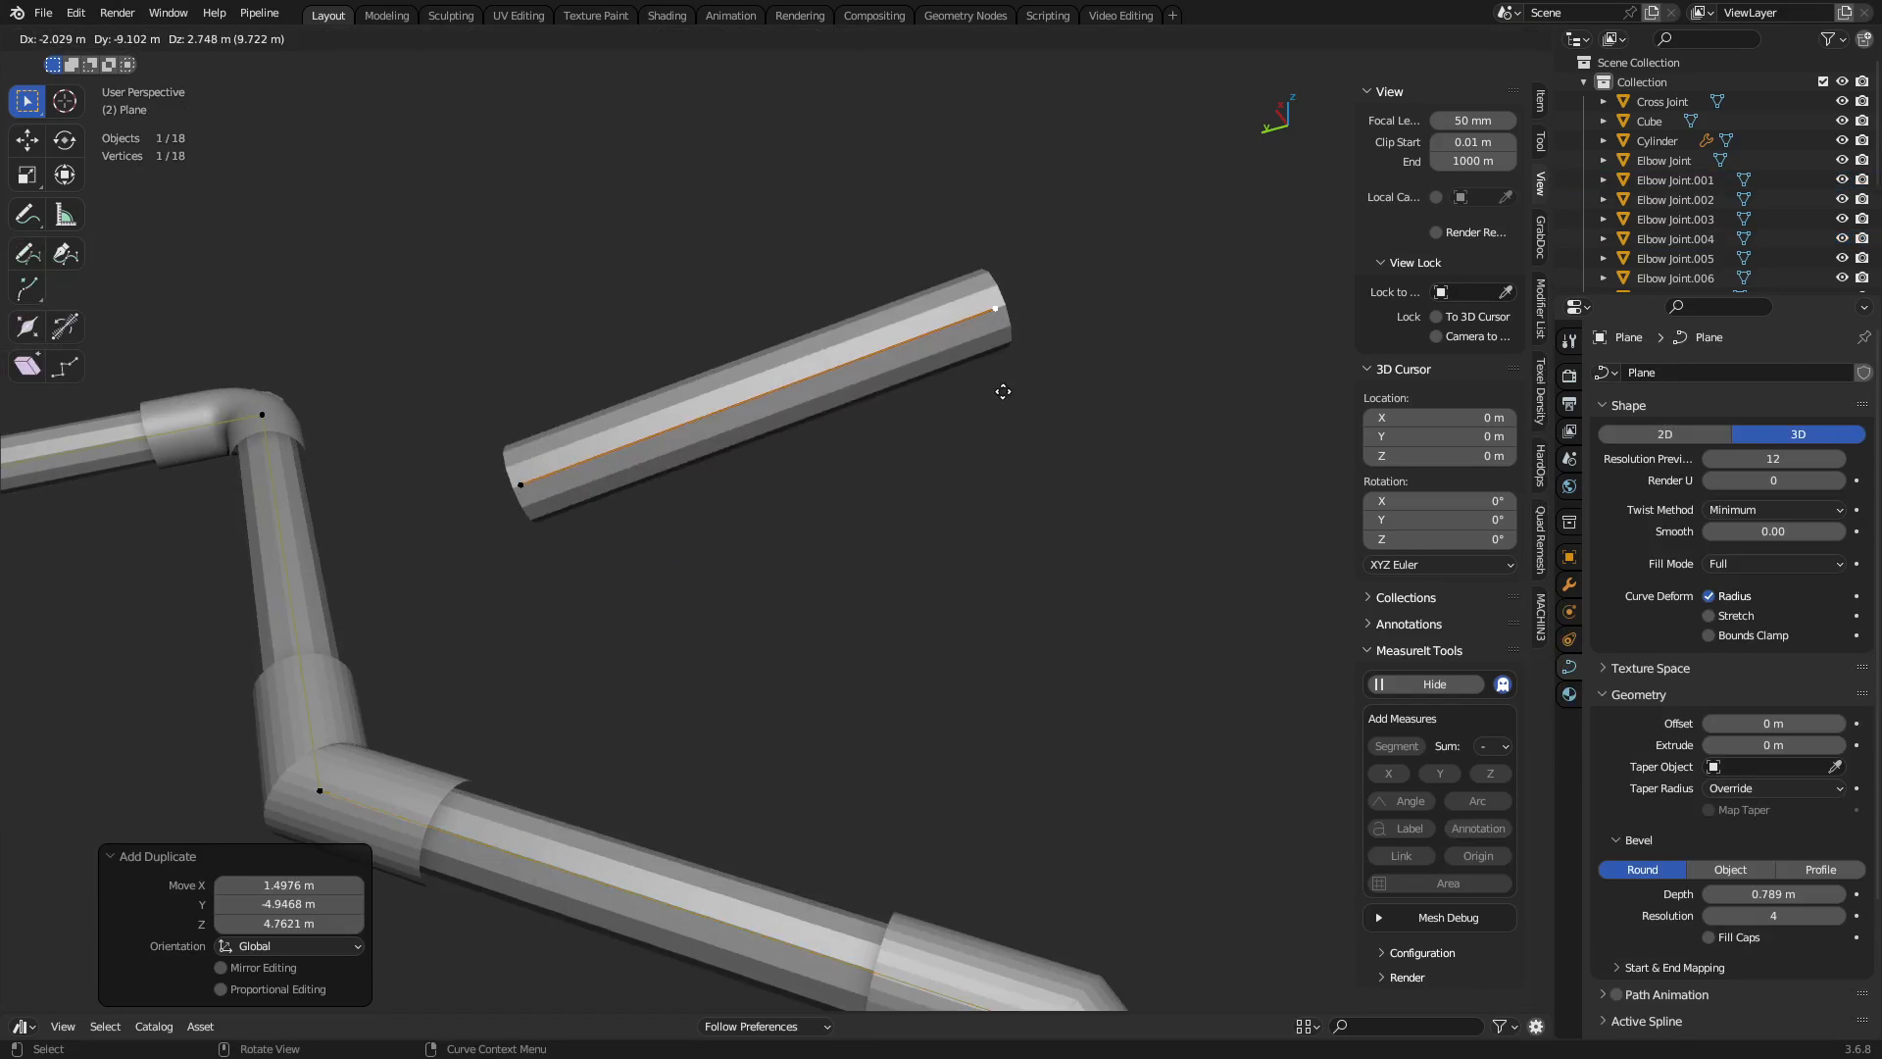
{"action": "left_click", "coordinate": [1034, 381]}
{"action": "middle_click_drag", "start_coordinate": [1055, 441], "coordinate": [669, 468], "text": "shift"}
{"action": "key", "text": "e"}
{"action": "left_click", "coordinate": [1318, 723]}
Try sliding the test curve's end point, and round its corner with Blendulate at amount 5.40 and 3 segments.
{"action": "scroll", "coordinate": [1212, 696], "scroll_direction": "down", "scroll_amount": 3}
{"action": "middle_click_drag", "start_coordinate": [1036, 671], "coordinate": [912, 651]}
{"action": "key", "text": "shift+v"}
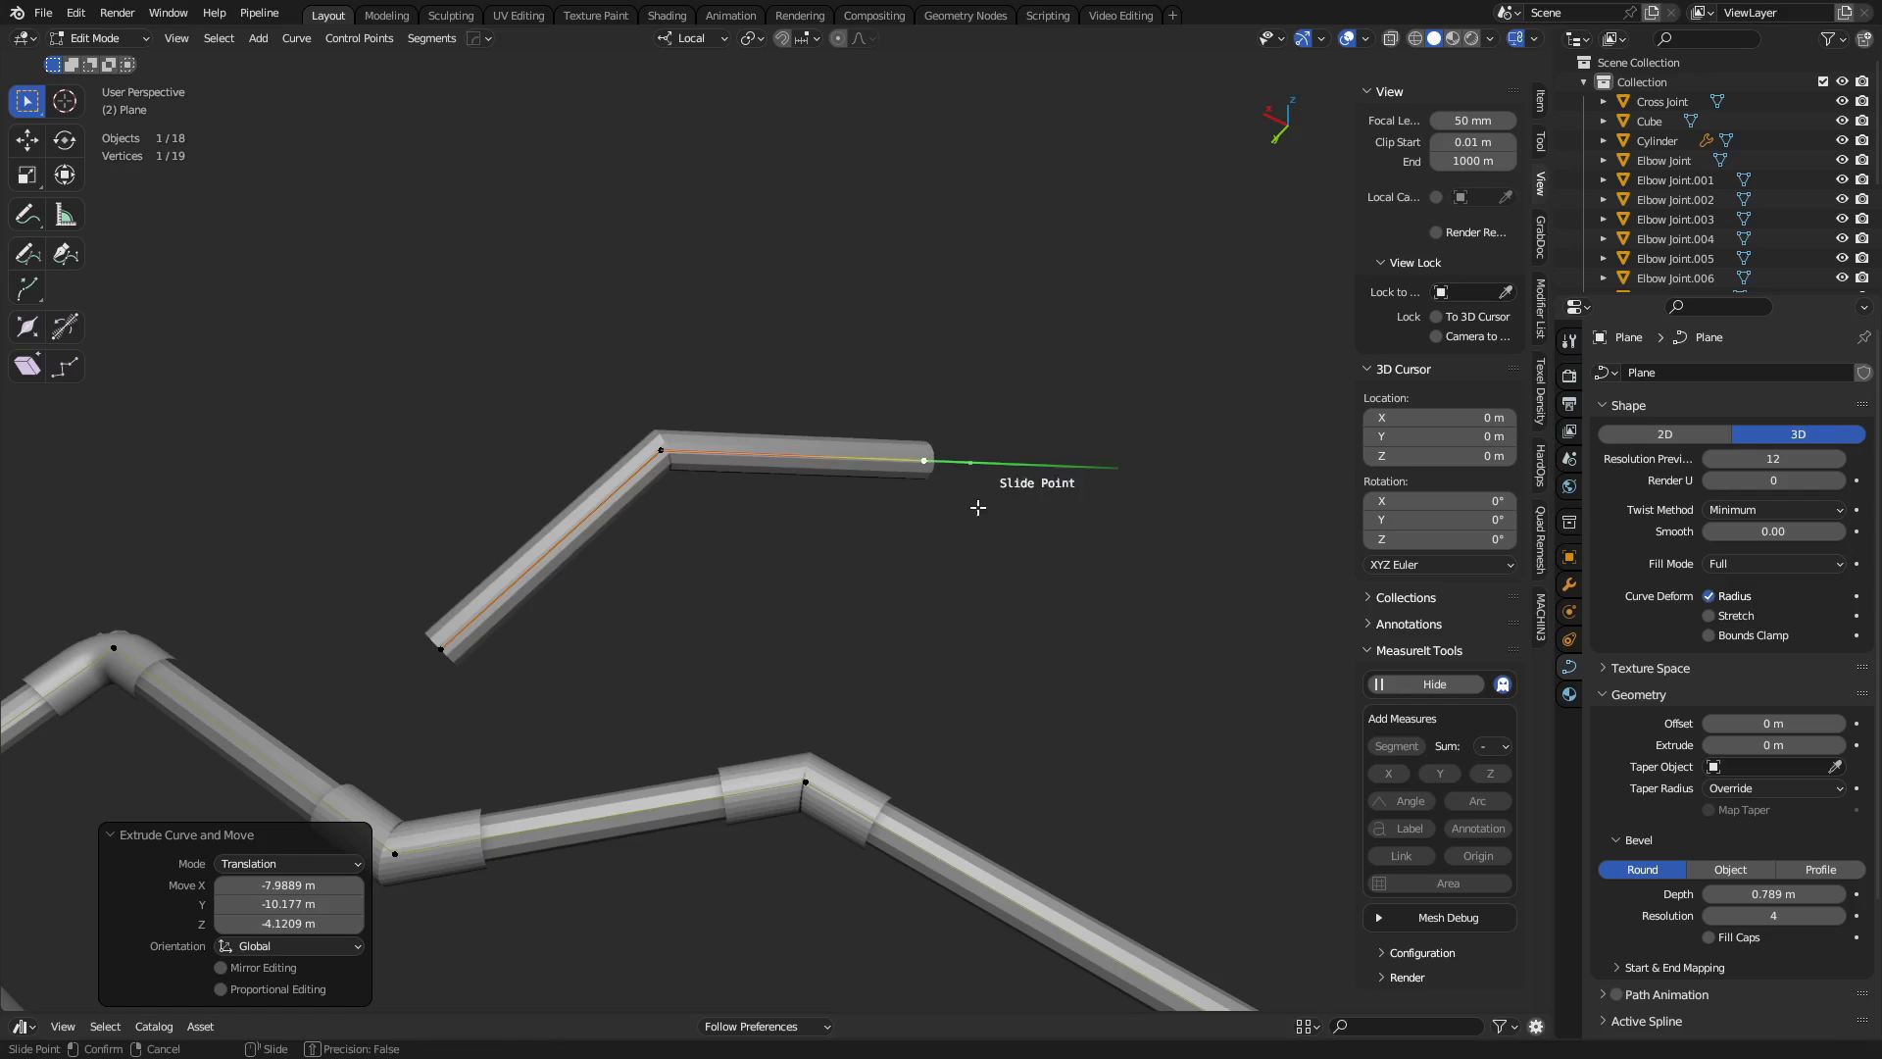
{"action": "right_click", "coordinate": [907, 531]}
{"action": "left_click", "coordinate": [637, 448]}
{"action": "key", "text": "ctrl+b"}
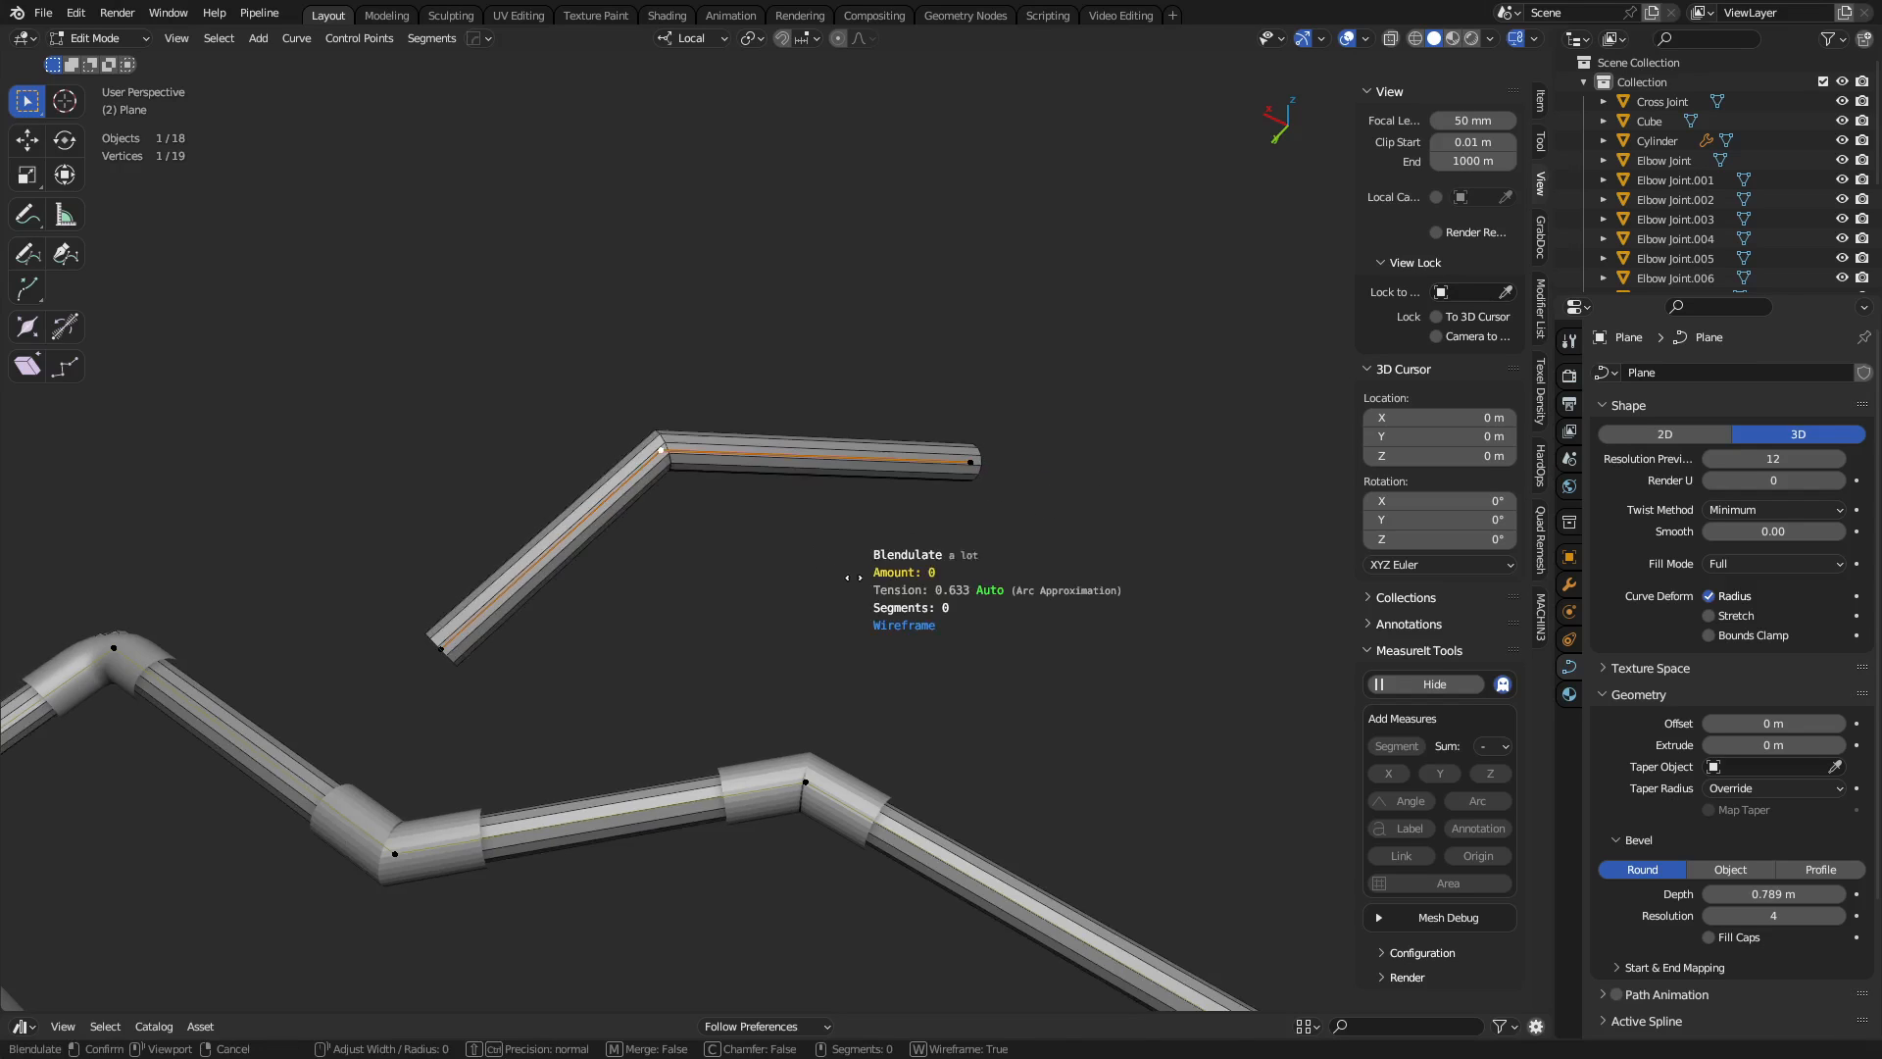
{"action": "scroll", "coordinate": [1028, 643], "scroll_direction": "up", "scroll_amount": 2}
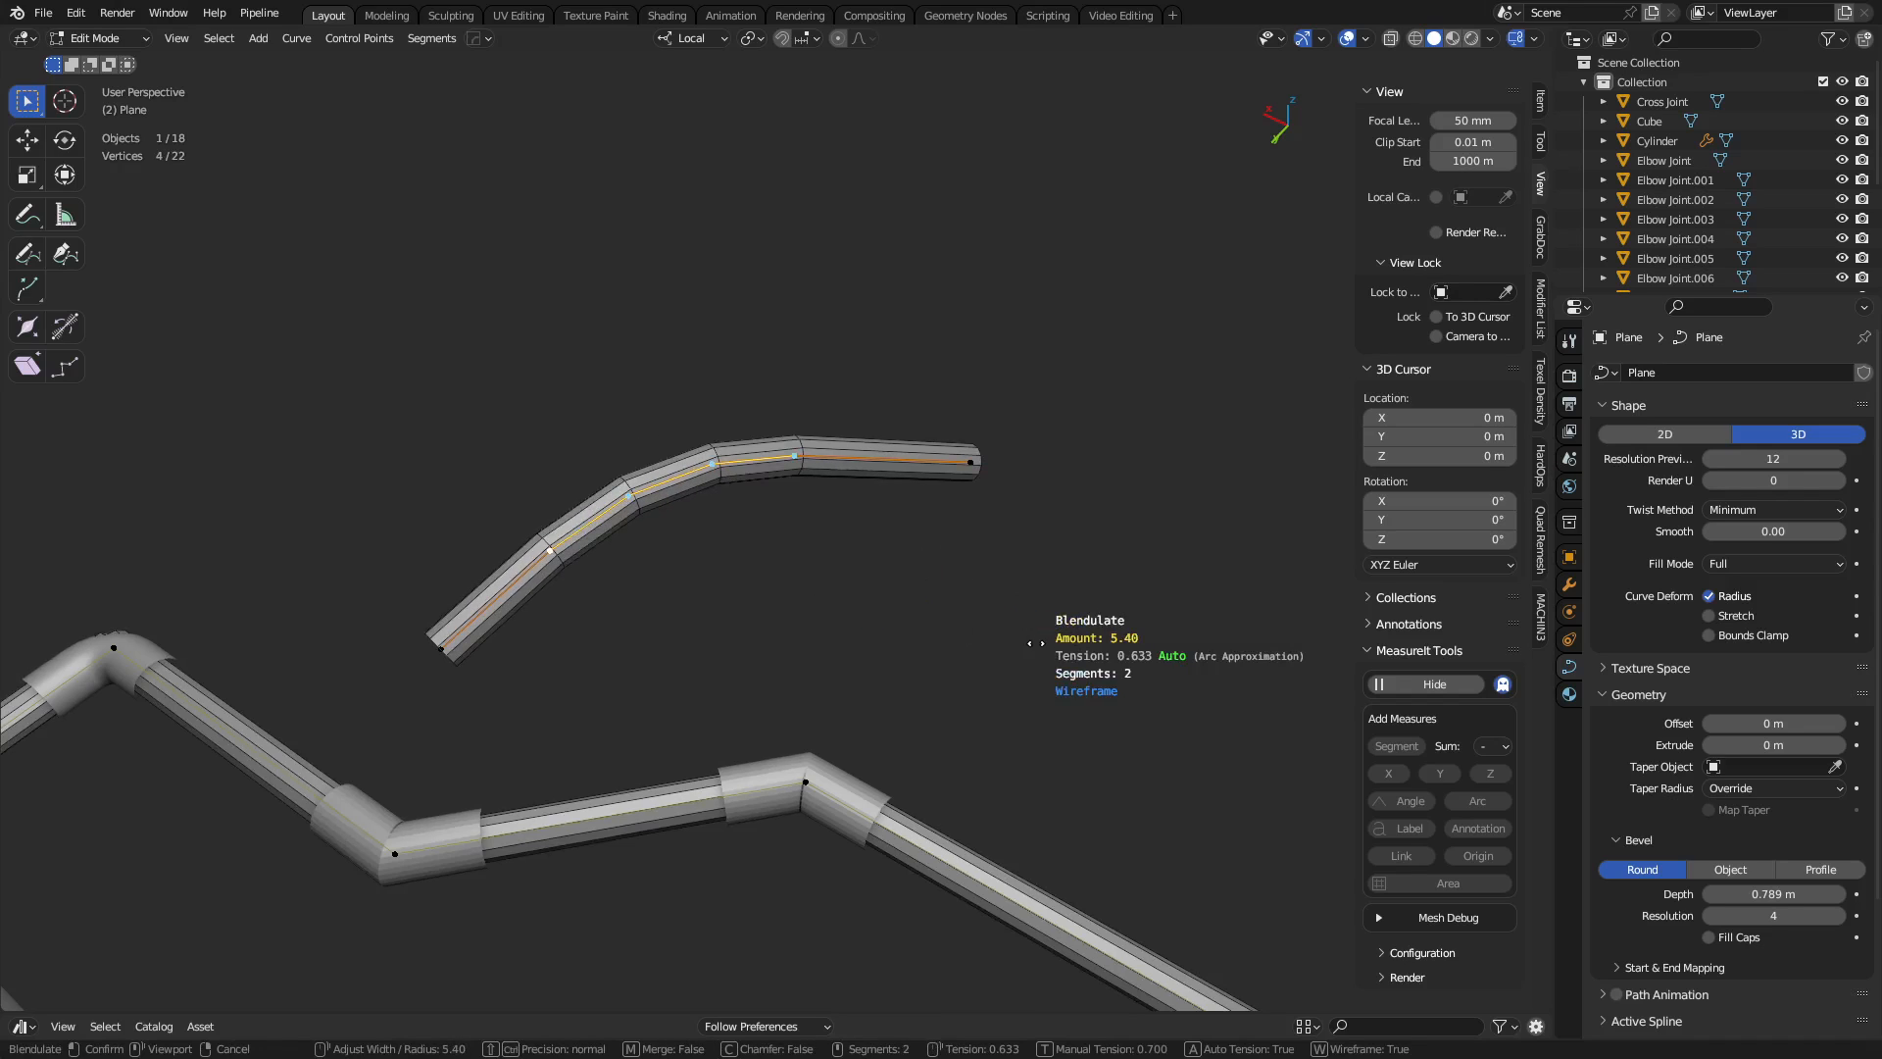
{"action": "scroll", "coordinate": [1037, 643], "scroll_direction": "up", "scroll_amount": 1}
{"action": "left_click", "coordinate": [1036, 643]}
{"action": "right_click", "coordinate": [1037, 645]}
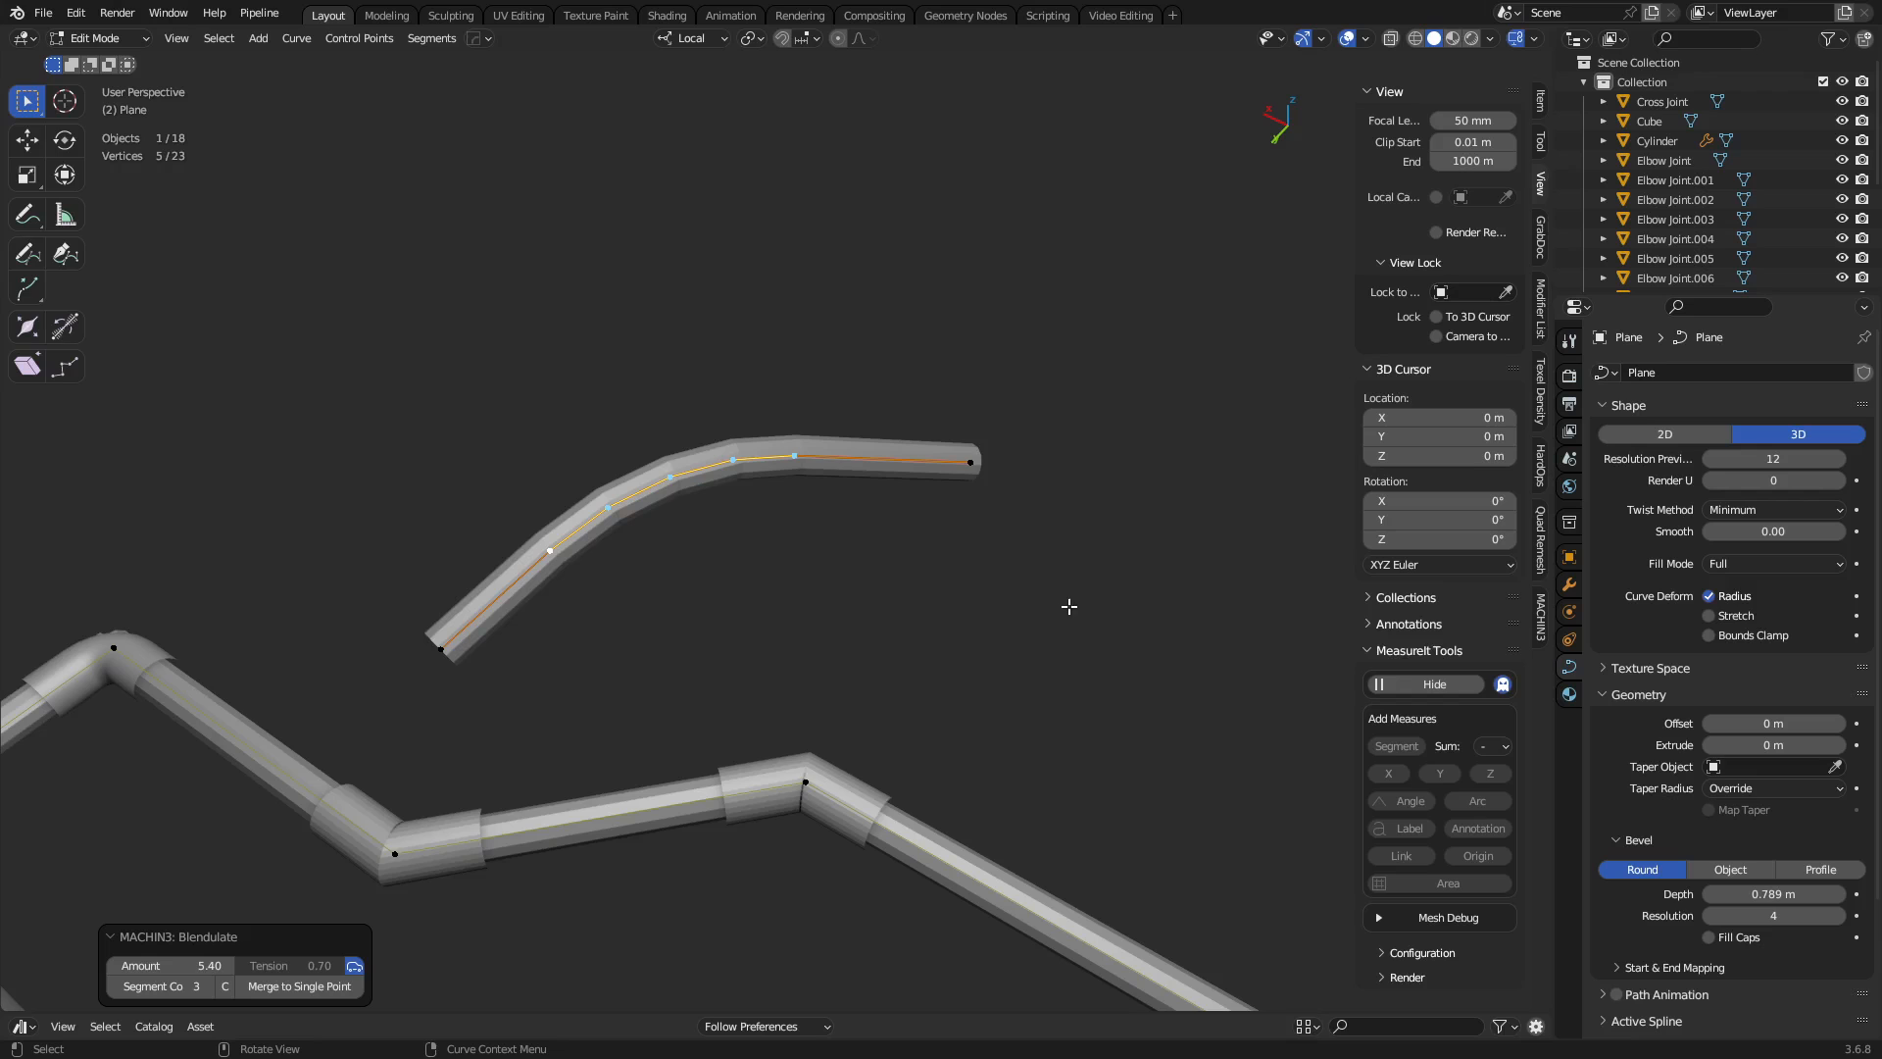
Delete the rounded test curve and return to Object Mode.
{"action": "key", "text": "ctrl+Tab"}
{"action": "left_click", "coordinate": [453, 624]}
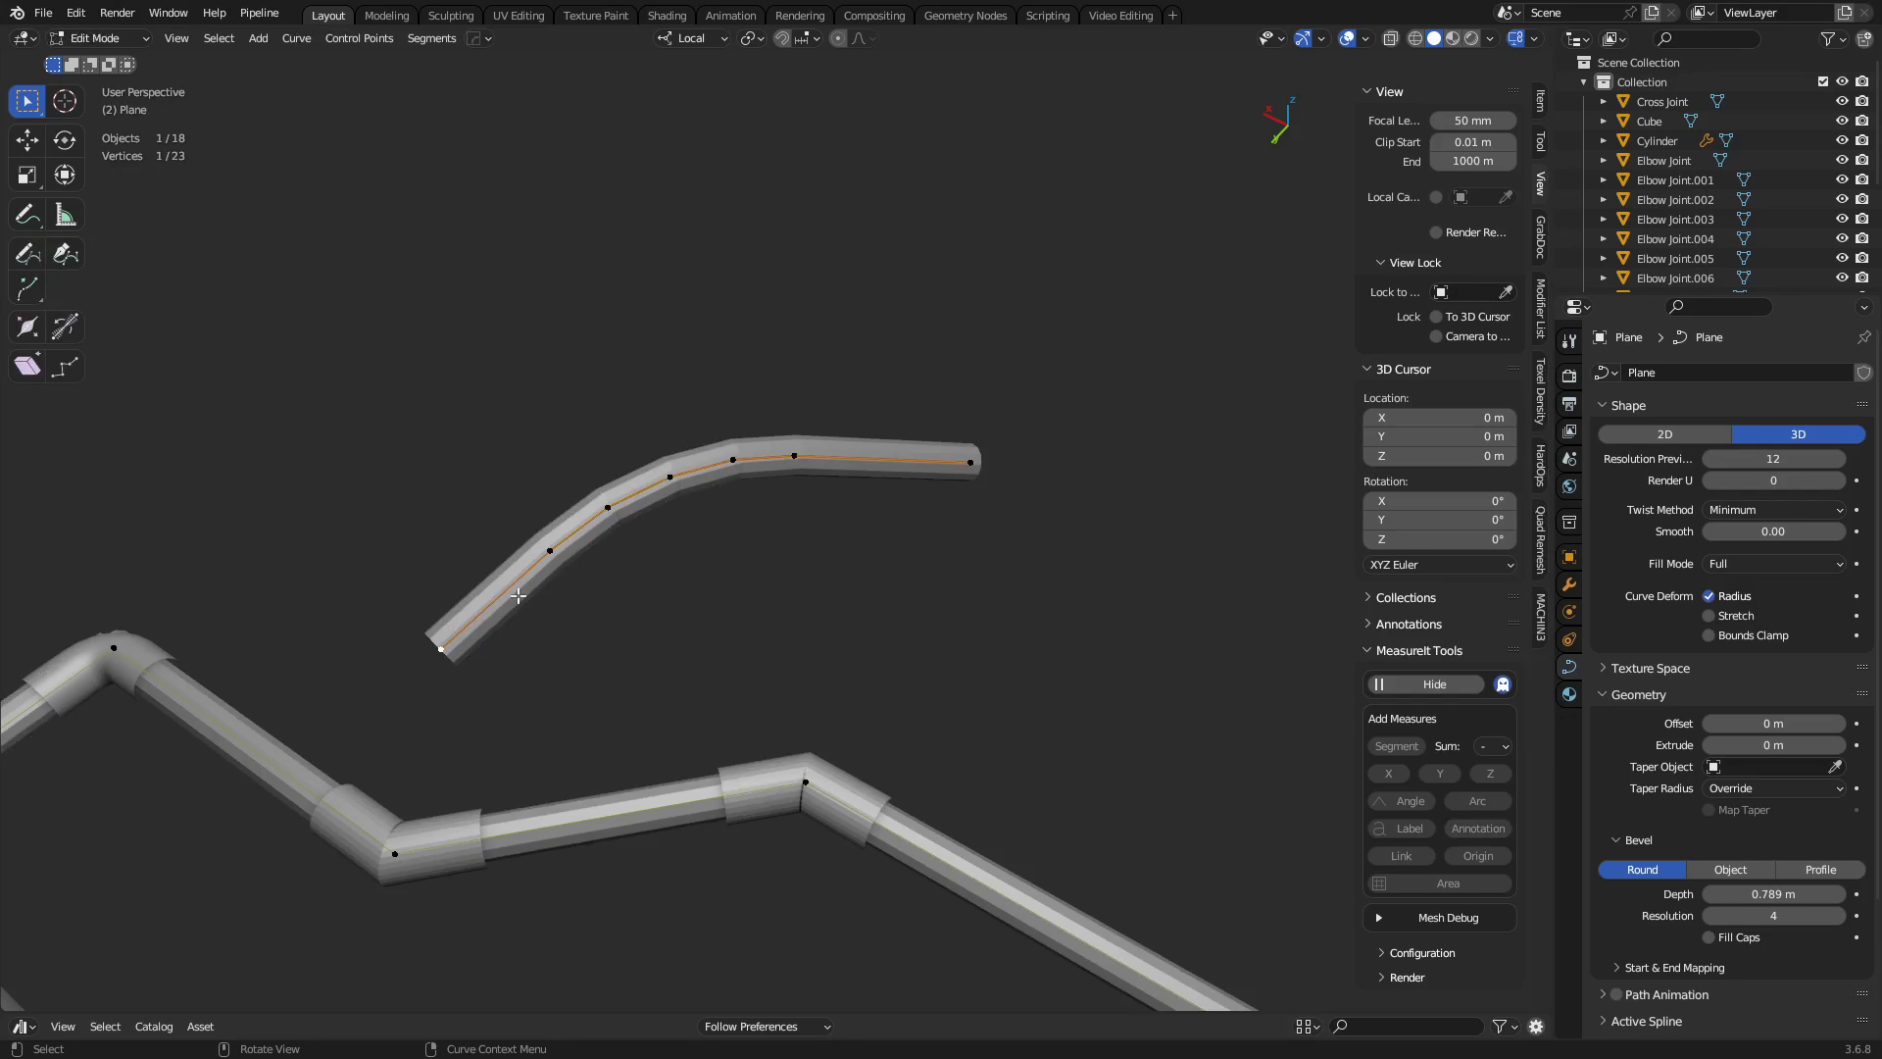
{"action": "key", "text": "x"}
{"action": "left_click", "coordinate": [982, 465]}
{"action": "key", "text": "Tab"}
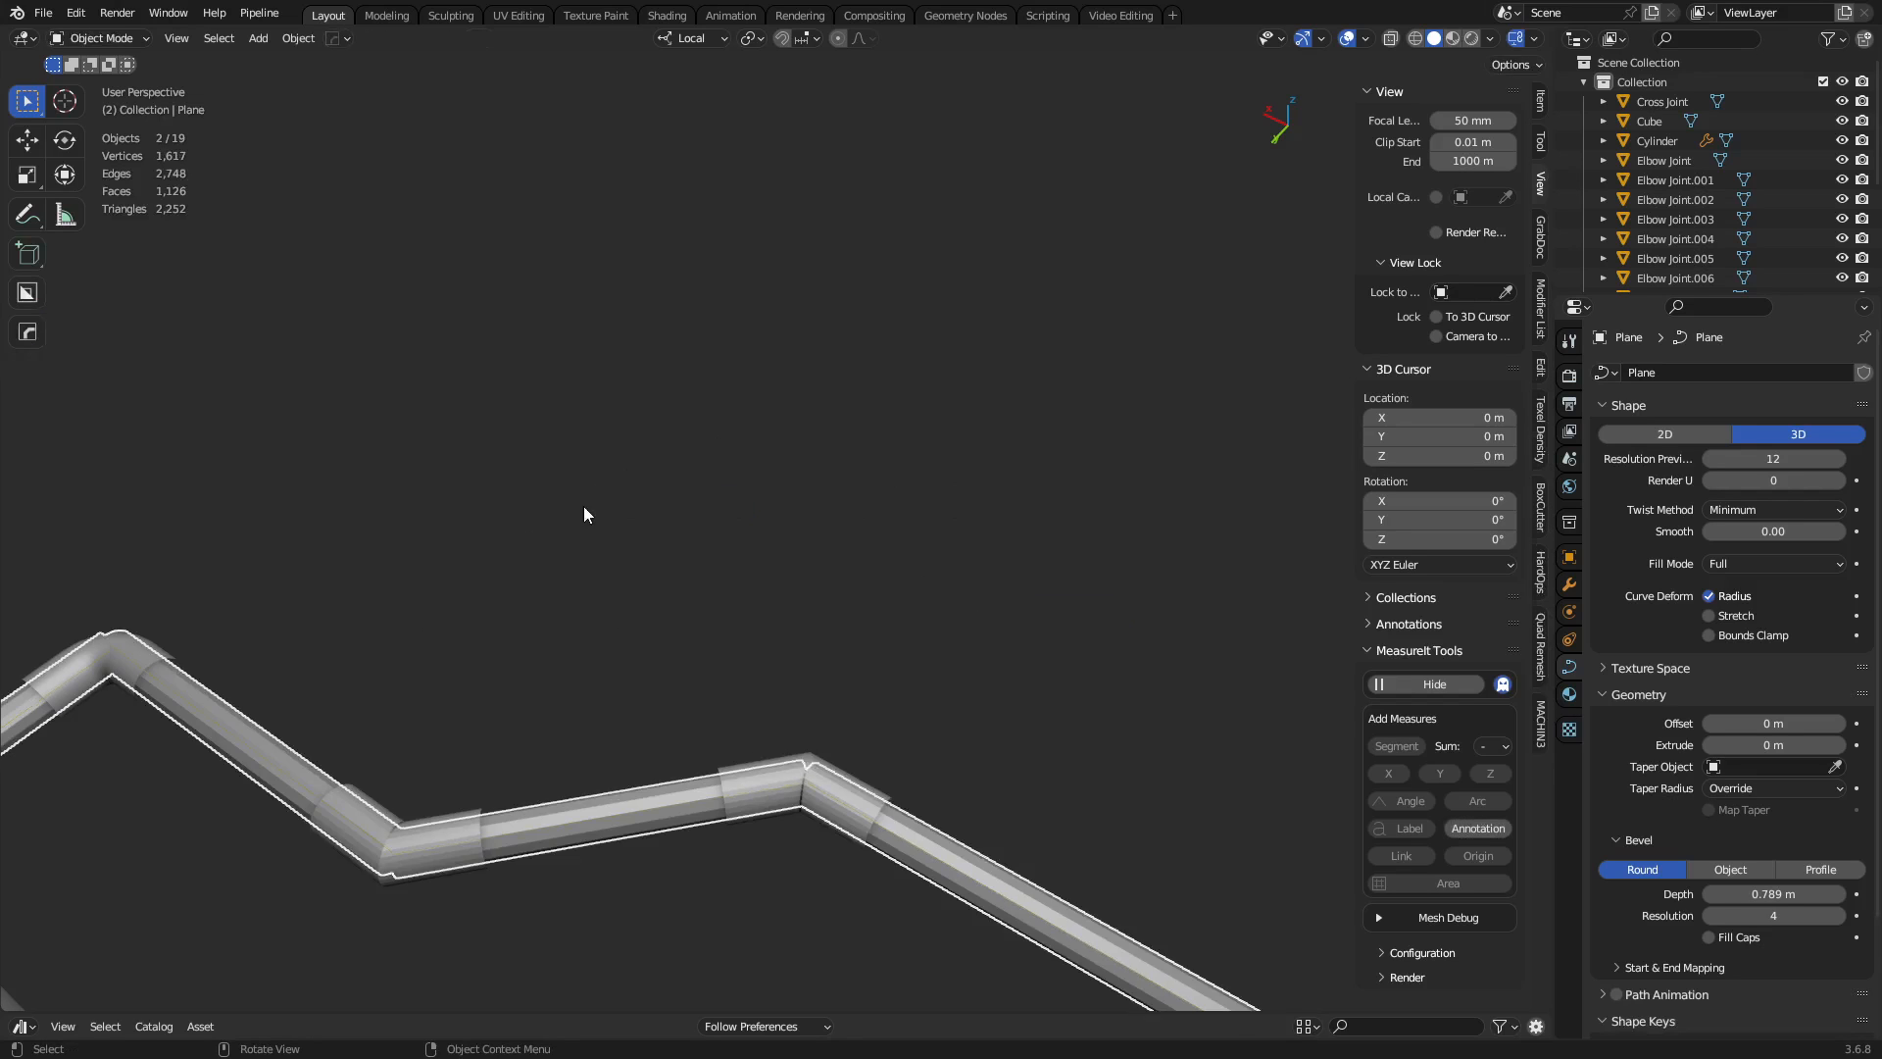
In top view, add a 2 m mesh plane and move it about 78.66 m in X and -5.81 m in Y, clear of the pipes.
{"action": "middle_click_drag", "start_coordinate": [586, 510], "coordinate": [845, 604], "text": "alt"}
{"action": "key", "text": "shift+a"}
{"action": "mouse_move", "coordinate": [750, 461]}
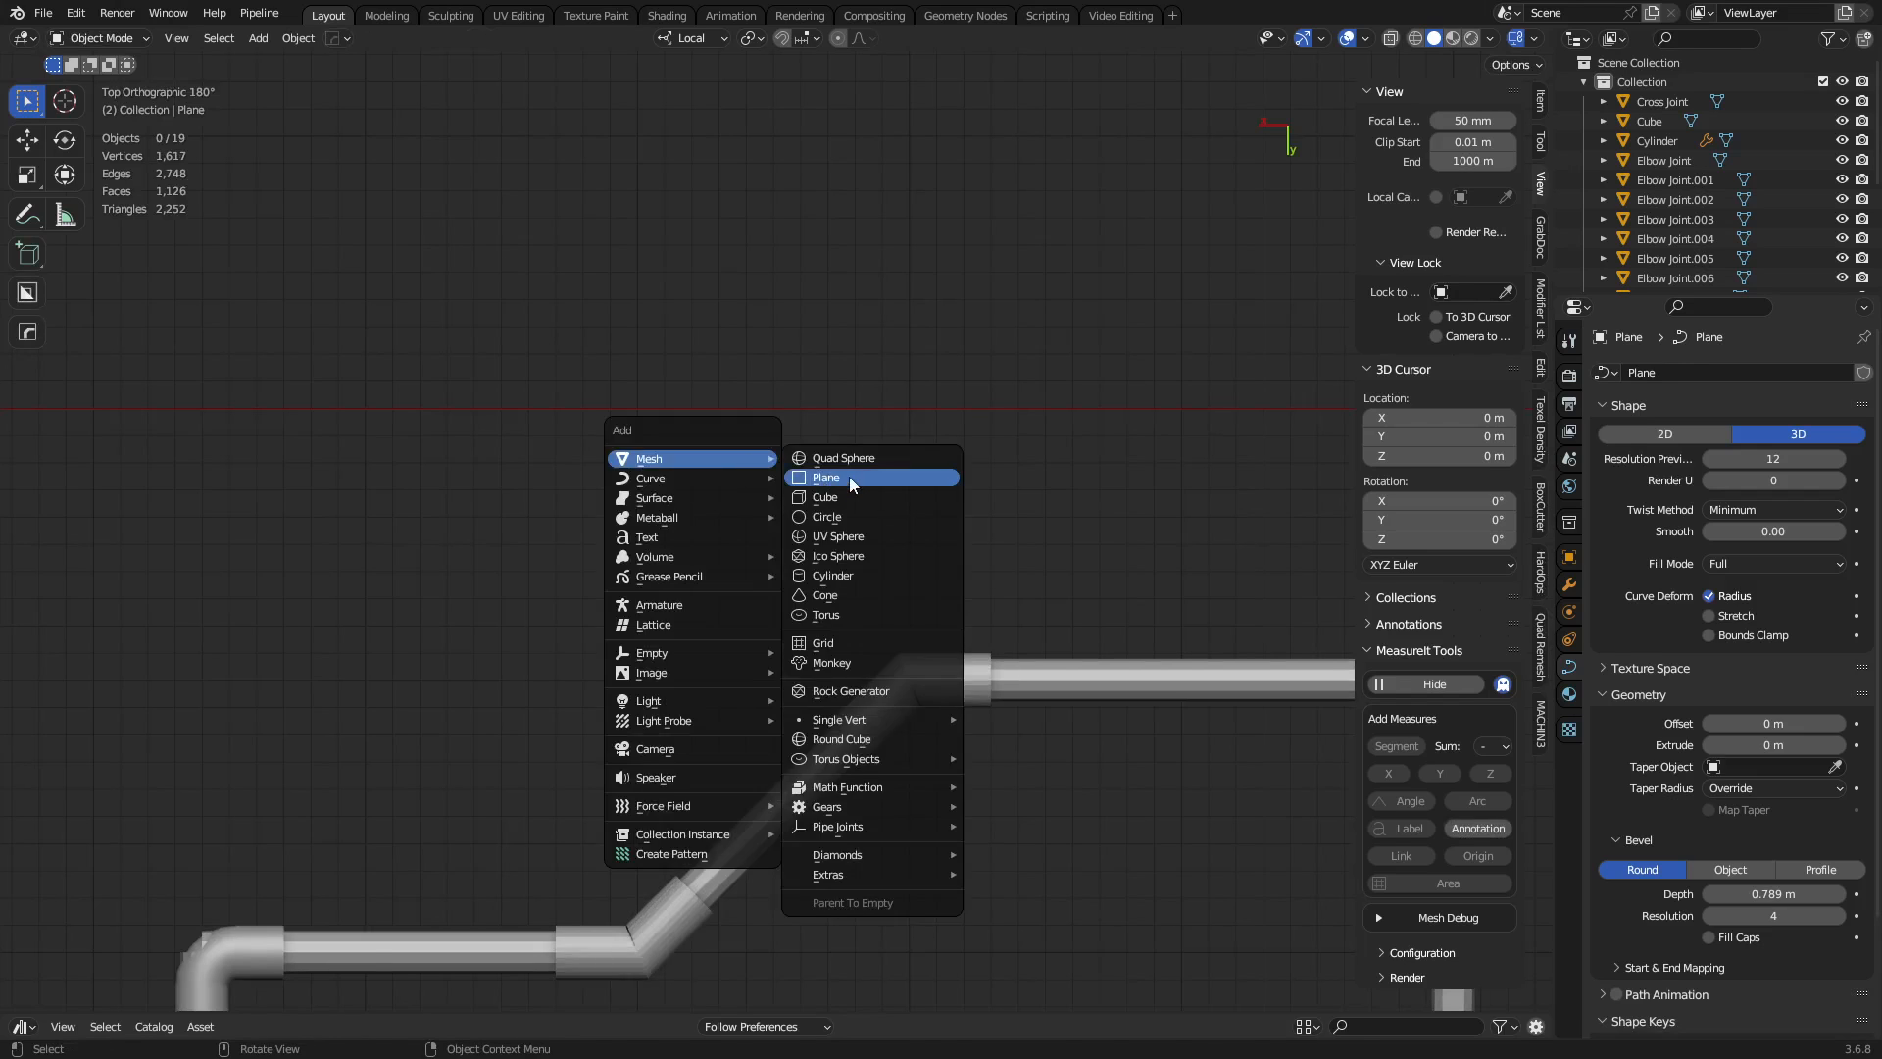
{"action": "left_click", "coordinate": [849, 478]}
{"action": "key", "text": "g"}
{"action": "right_click", "coordinate": [1098, 511]}
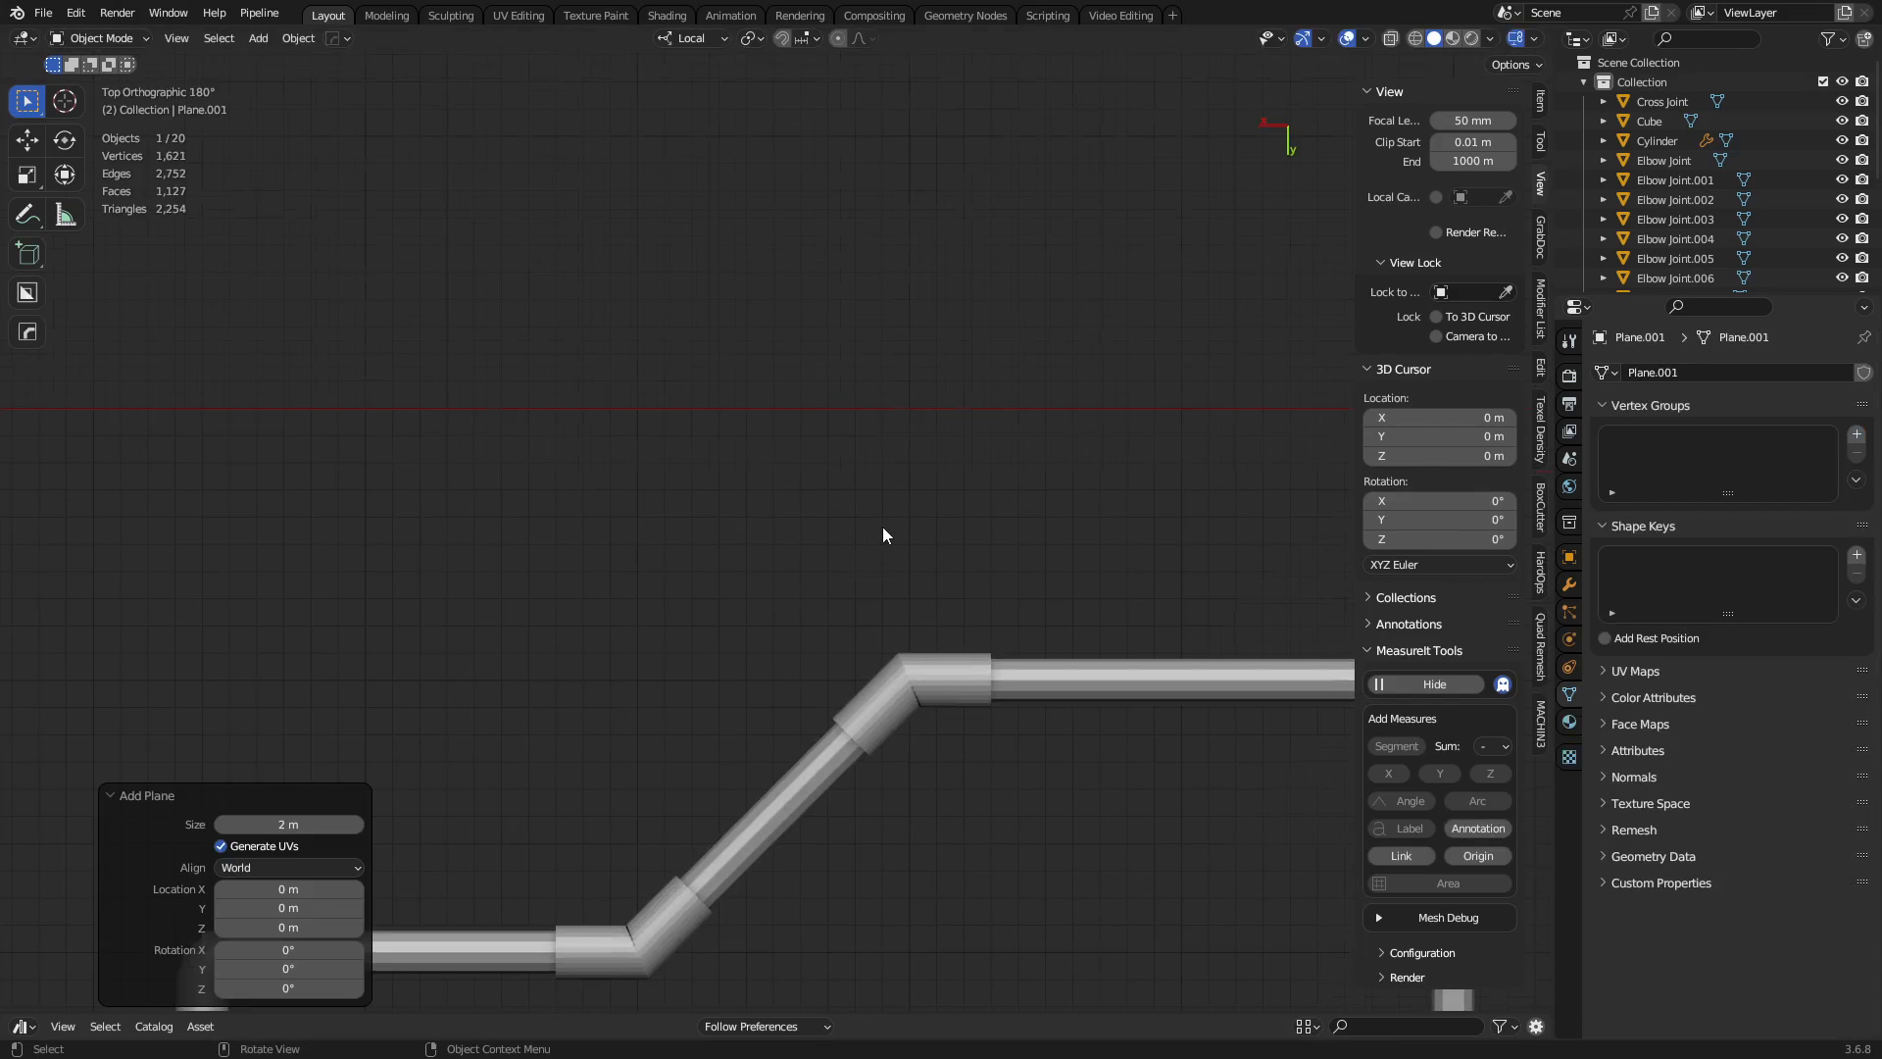
{"action": "scroll", "coordinate": [882, 527], "scroll_direction": "down", "scroll_amount": 6}
{"action": "key", "text": "g"}
{"action": "left_click", "coordinate": [321, 561]}
{"action": "scroll", "coordinate": [778, 432], "scroll_direction": "up", "scroll_amount": 5}
{"action": "scroll", "coordinate": [725, 434], "scroll_direction": "up", "scroll_amount": 2}
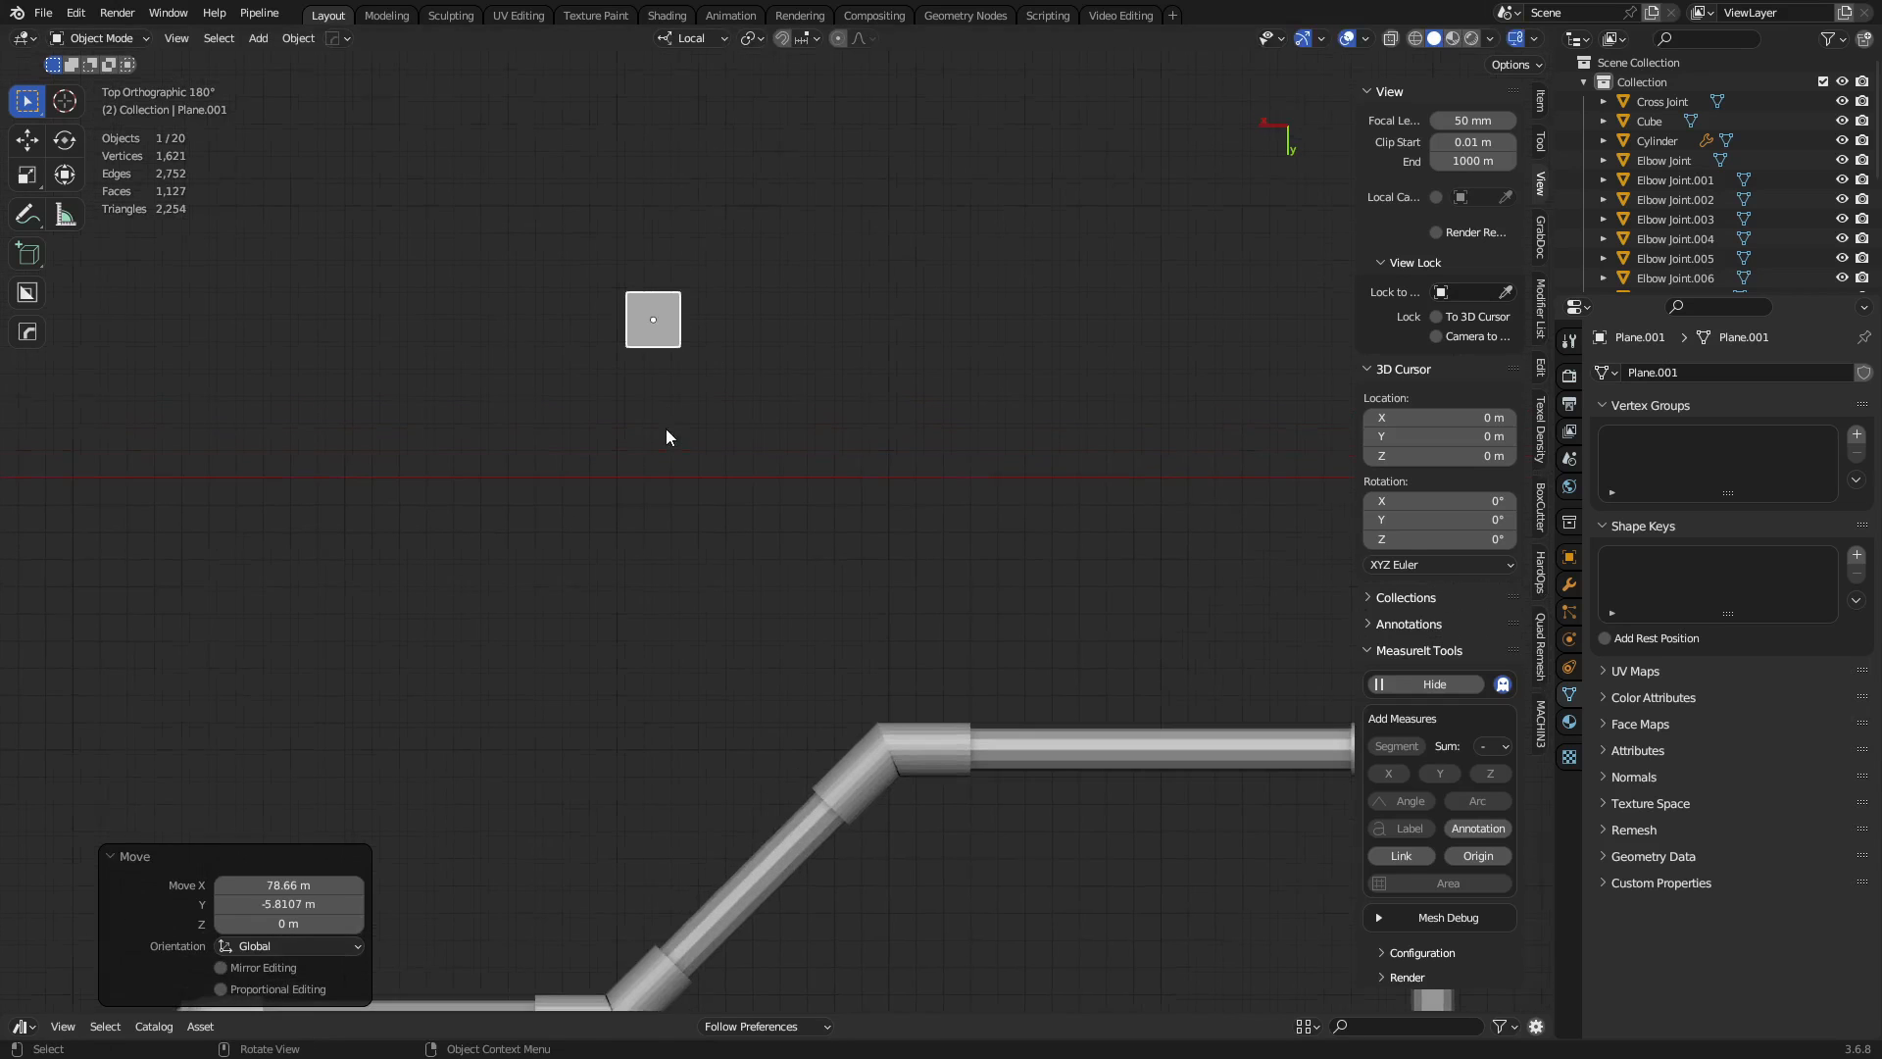
Merge the plane's vertices at center and extrude the resulting vertex twice into an angled two-edge path.
{"action": "key", "text": "Tab"}
{"action": "key", "text": "m"}
{"action": "left_click", "coordinate": [788, 422]}
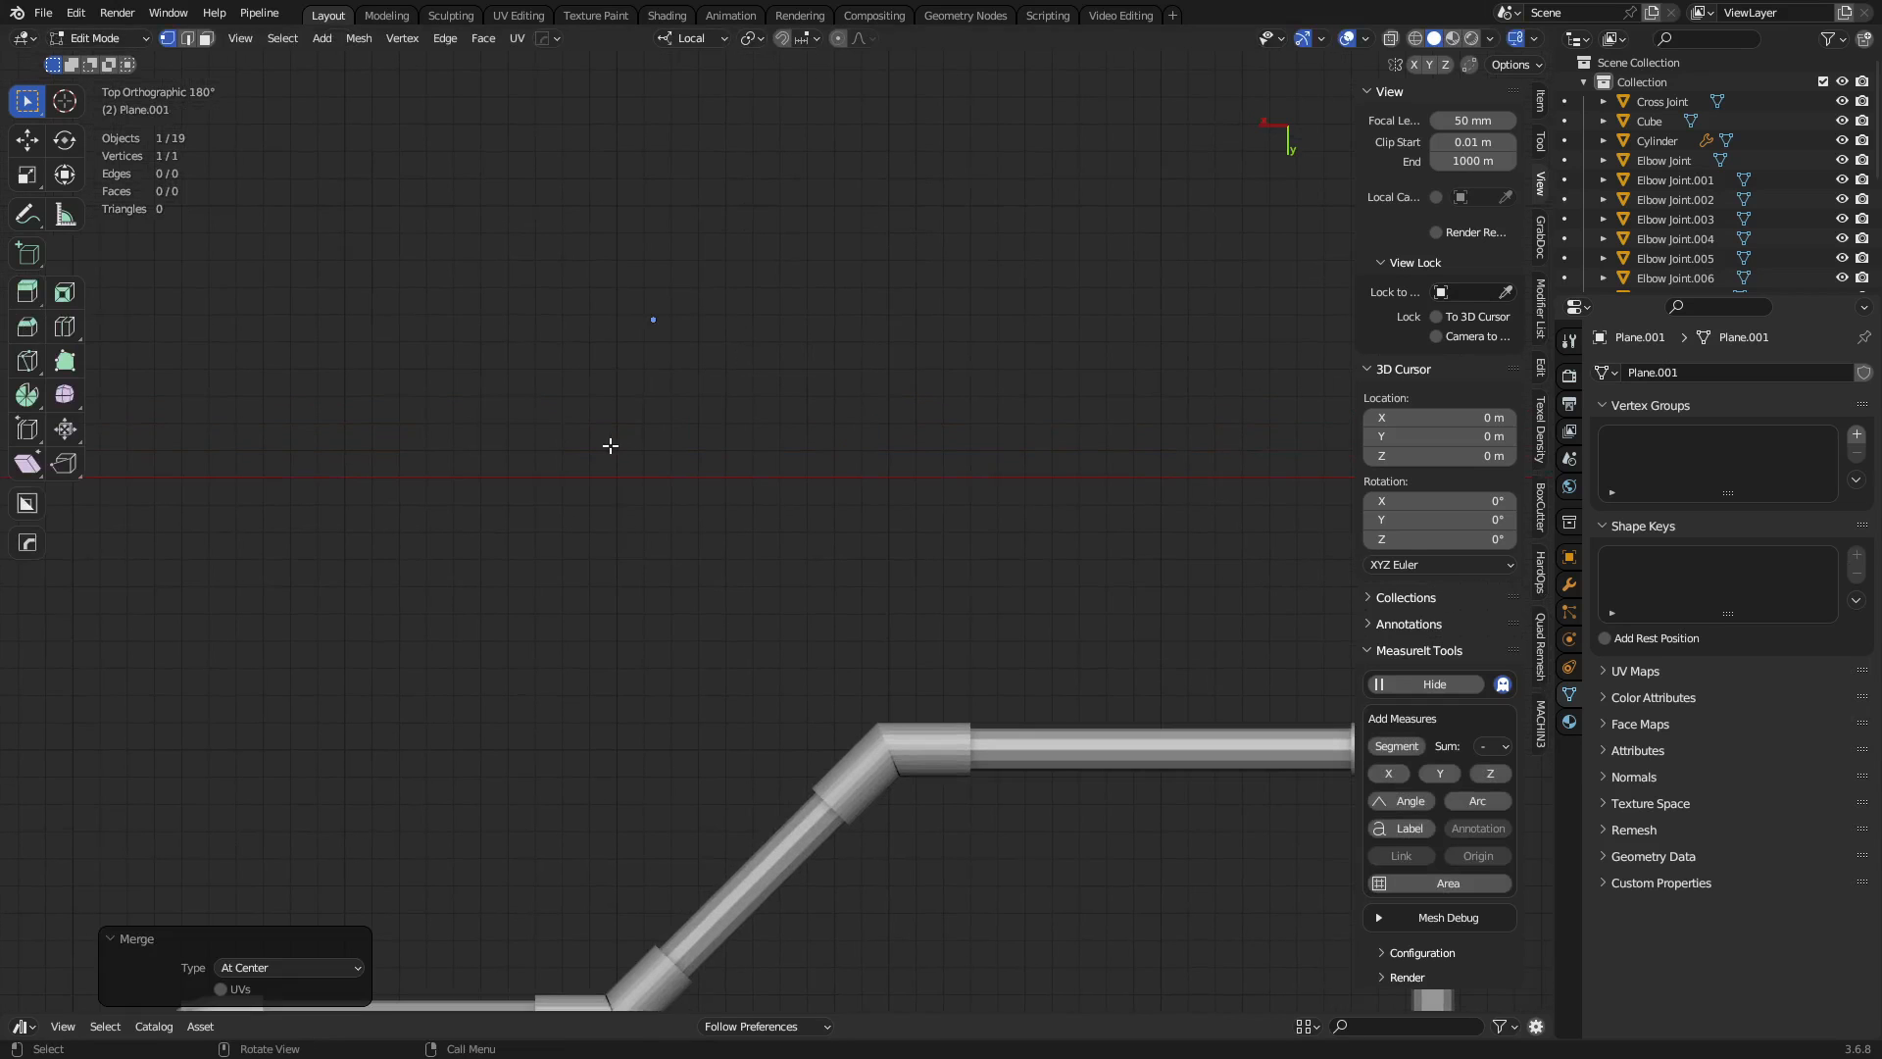
{"action": "key", "text": "e"}
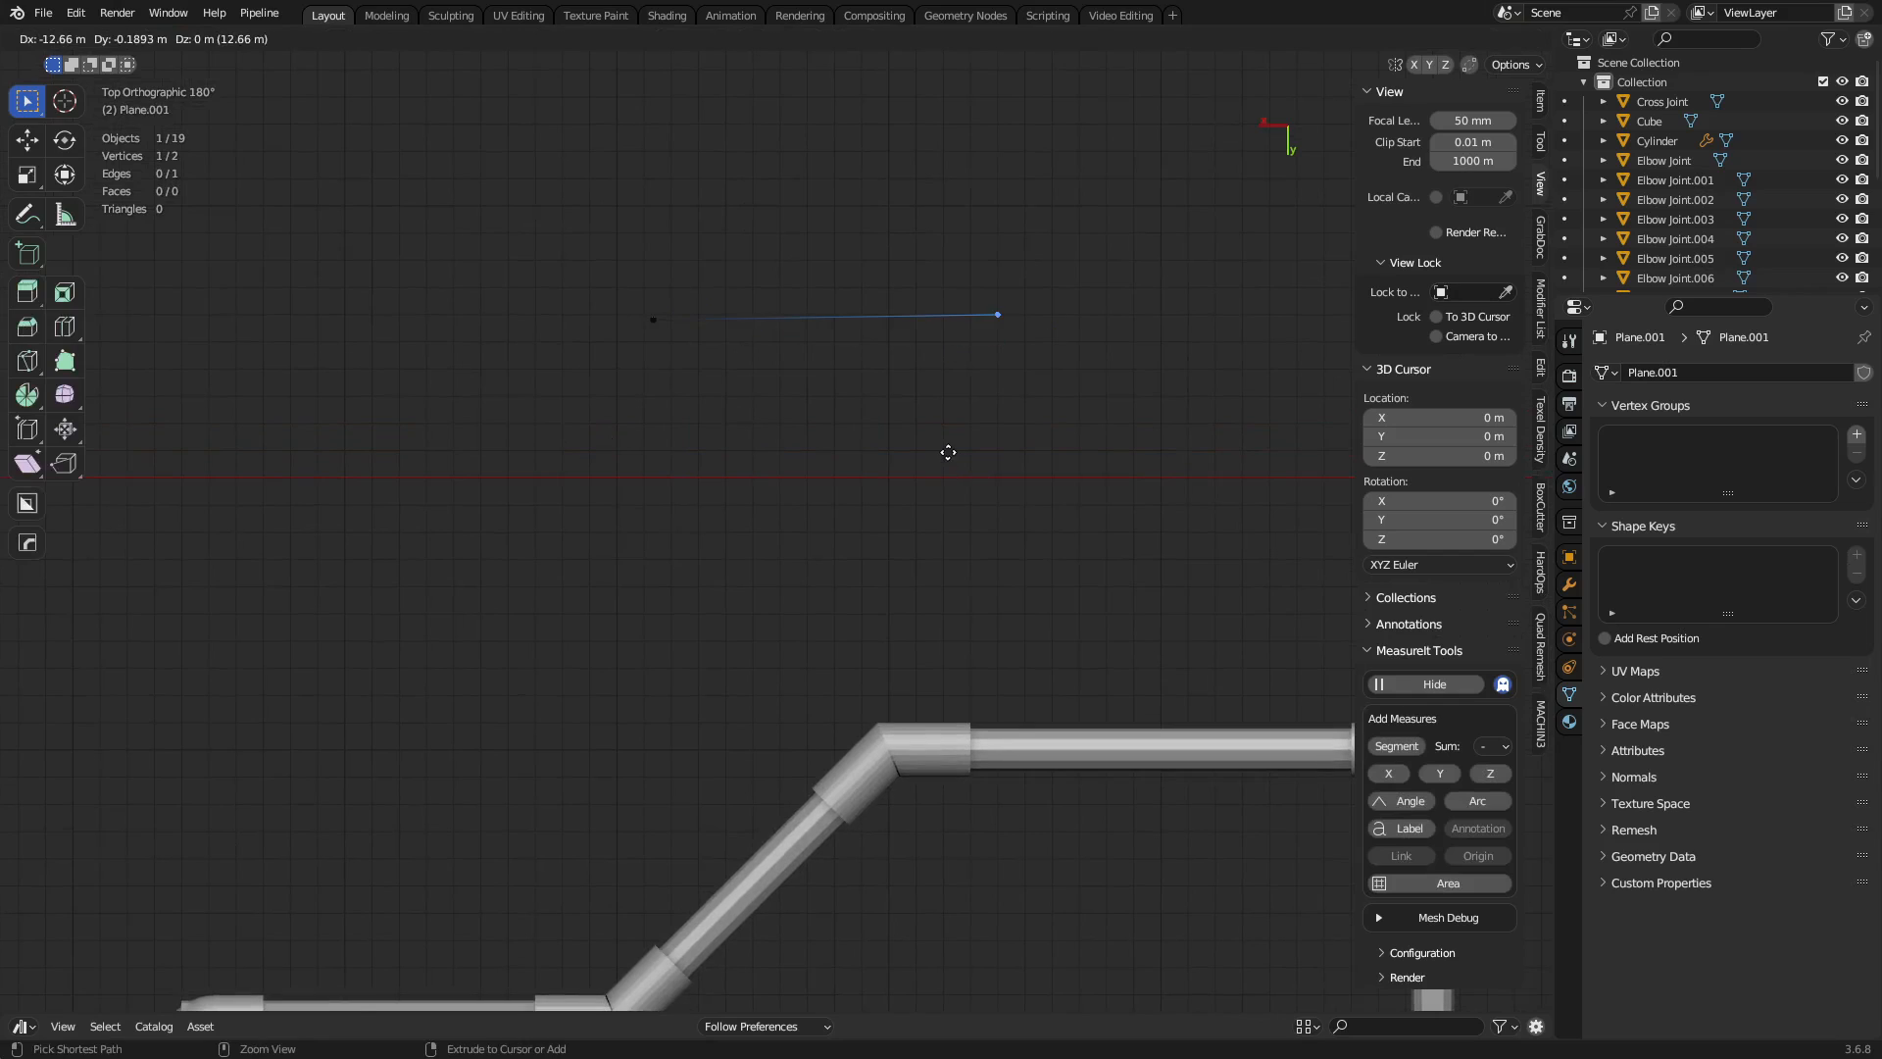
{"action": "left_click", "coordinate": [1001, 450]}
{"action": "key", "text": "e"}
{"action": "left_click", "coordinate": [830, 629]}
Bevel the path's corner vertex with a width of 6.61 m and 6 segments, and leave Edit Mode.
{"action": "left_click", "coordinate": [1003, 324]}
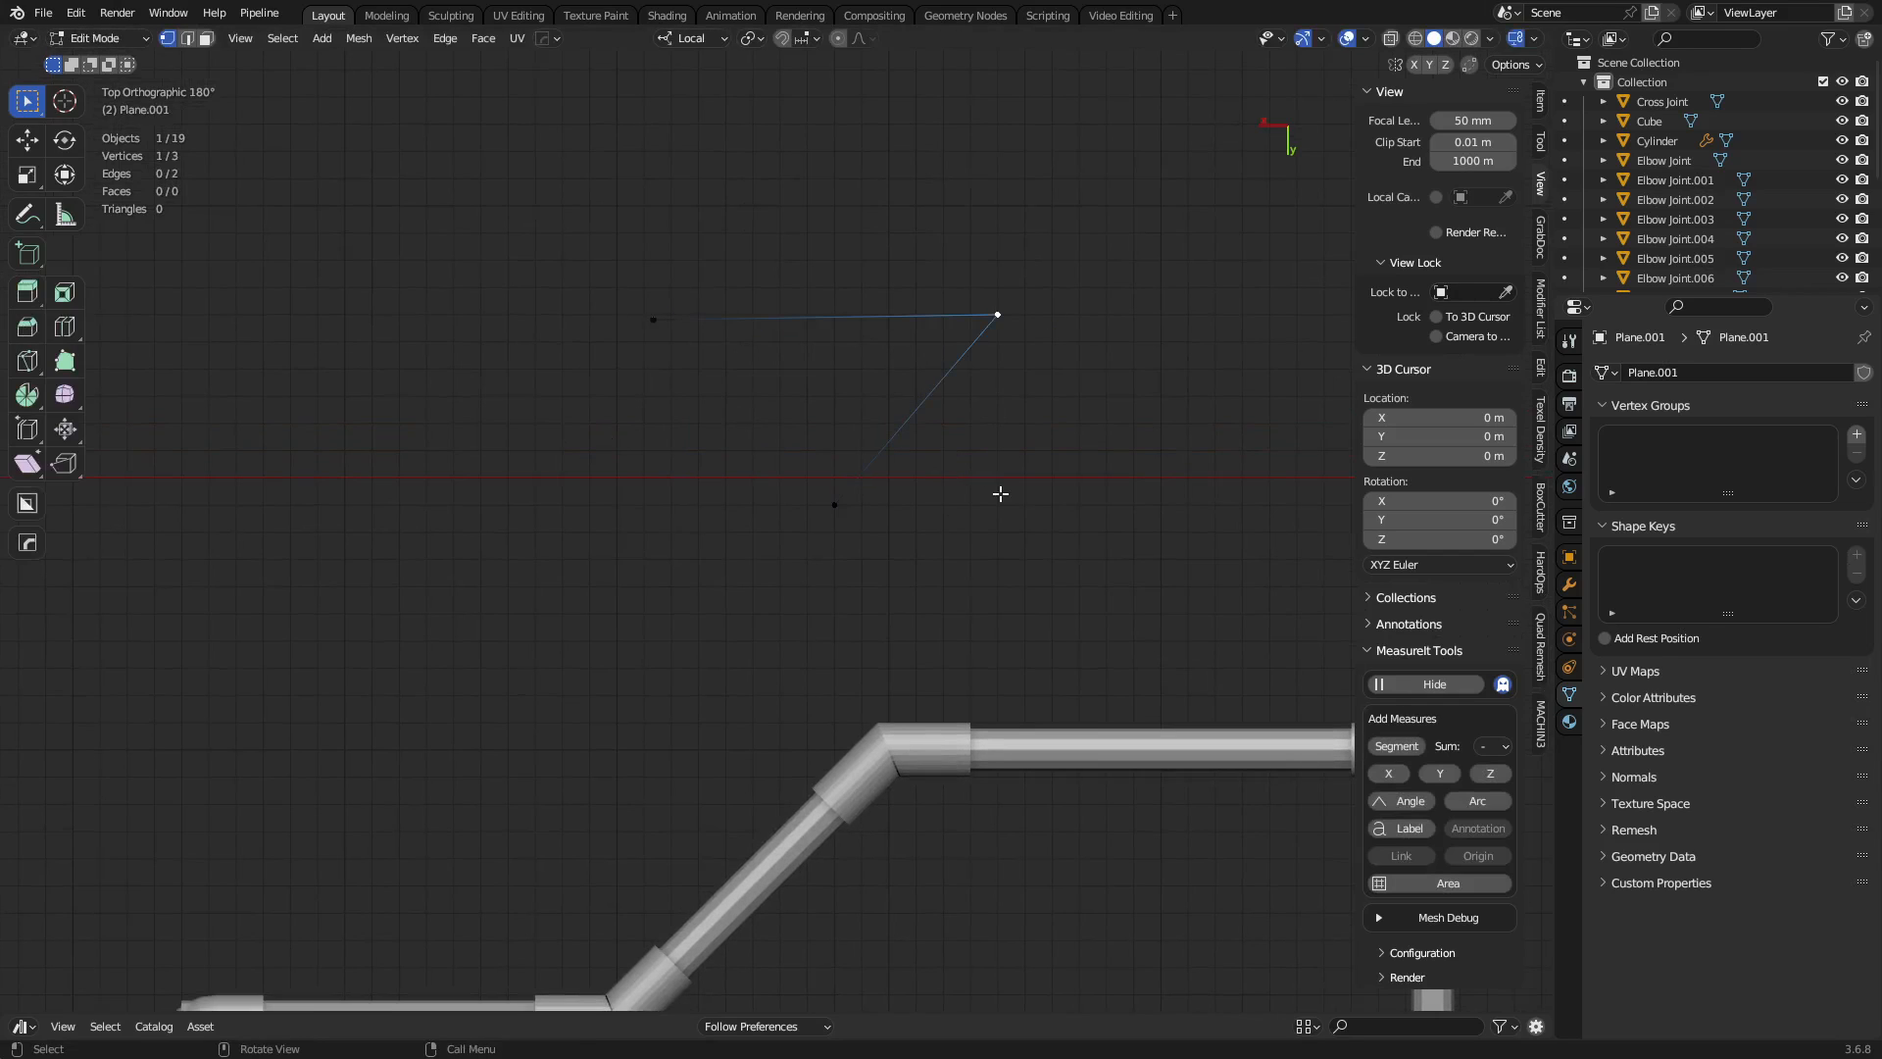
{"action": "key", "text": "ctrl+shift+b"}
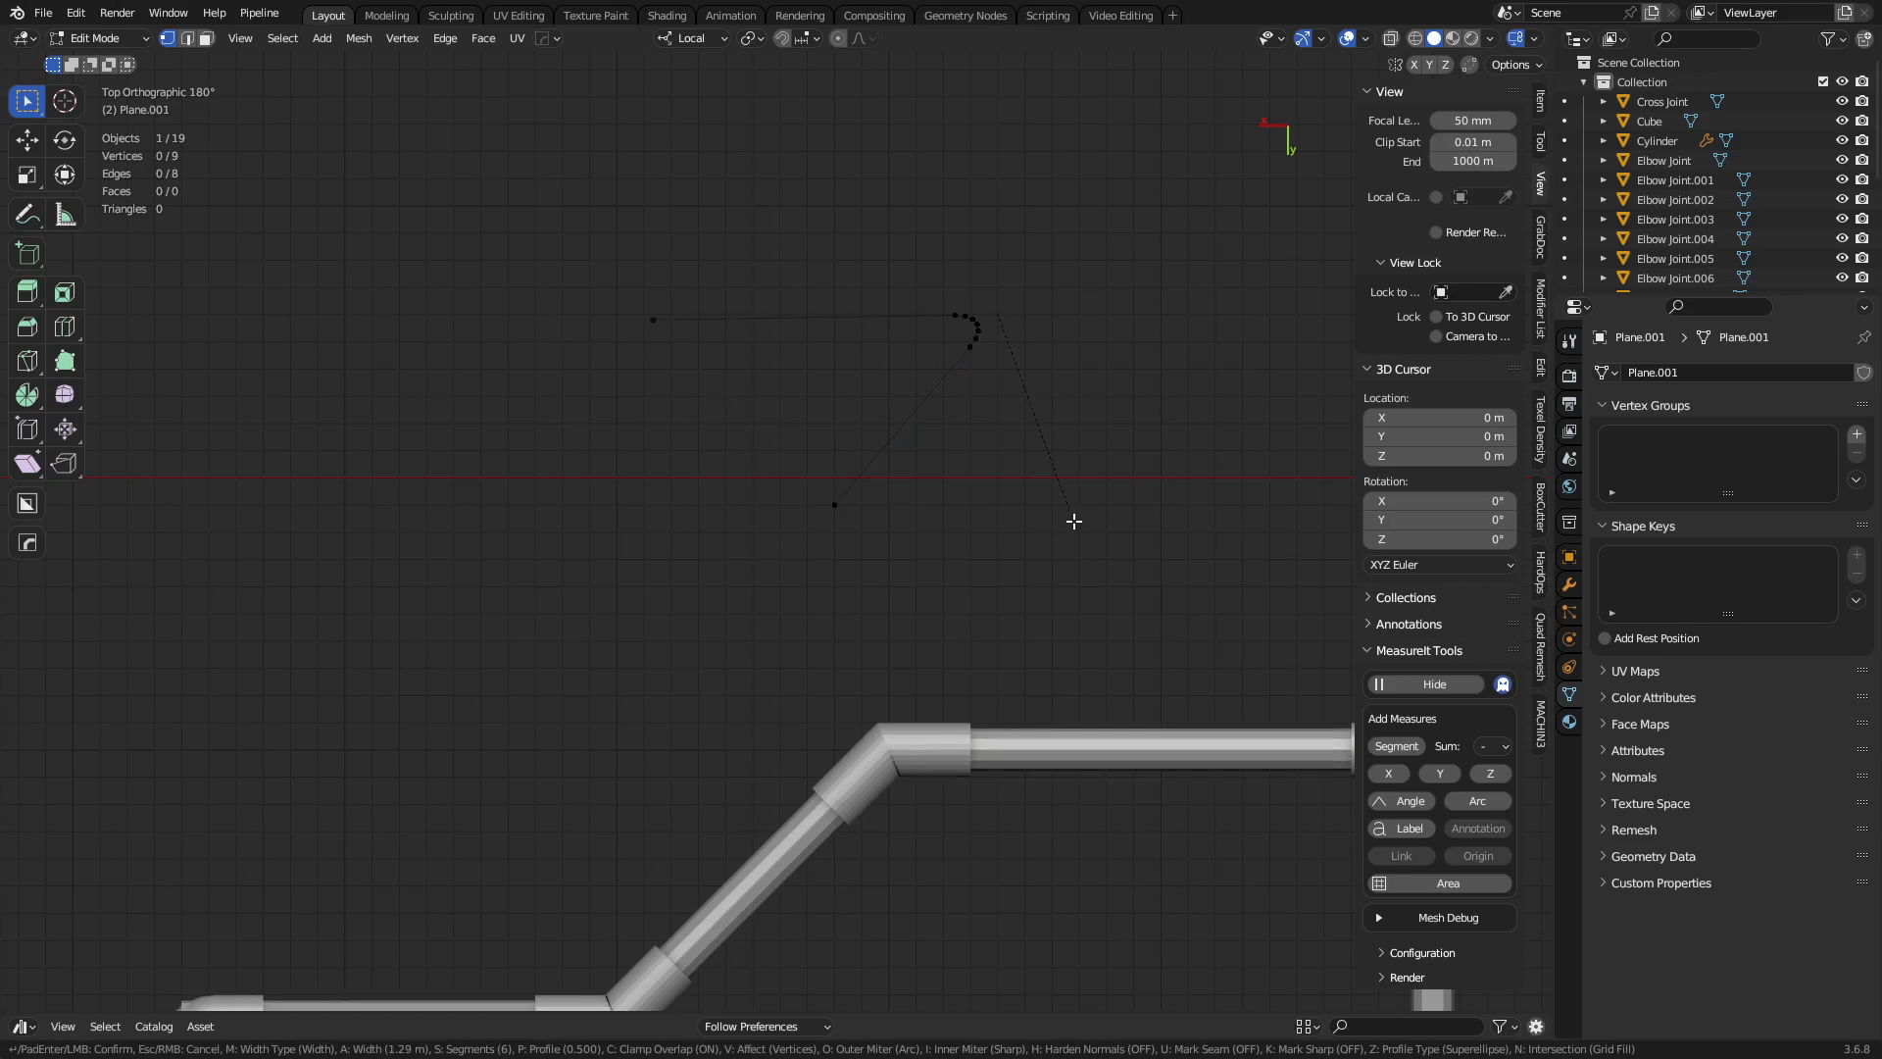
{"action": "left_click", "coordinate": [1213, 608]}
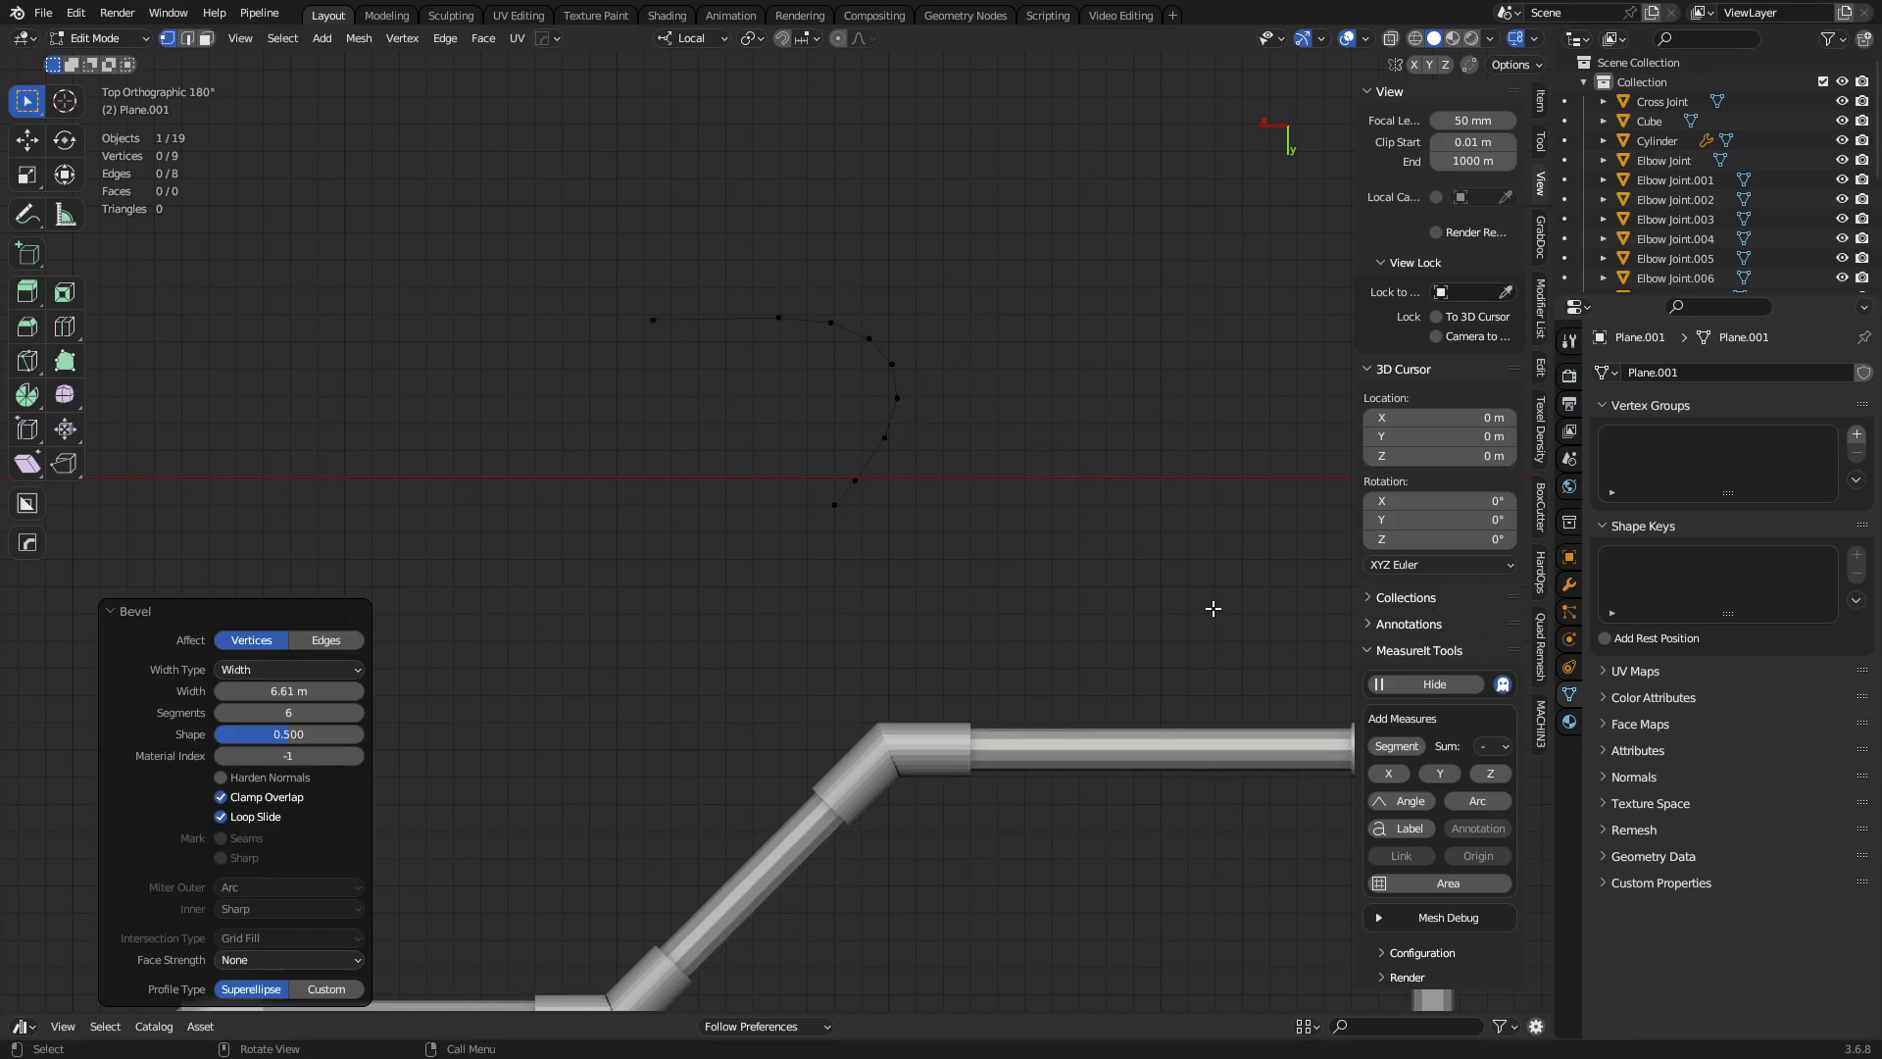
{"action": "key", "text": "Tab"}
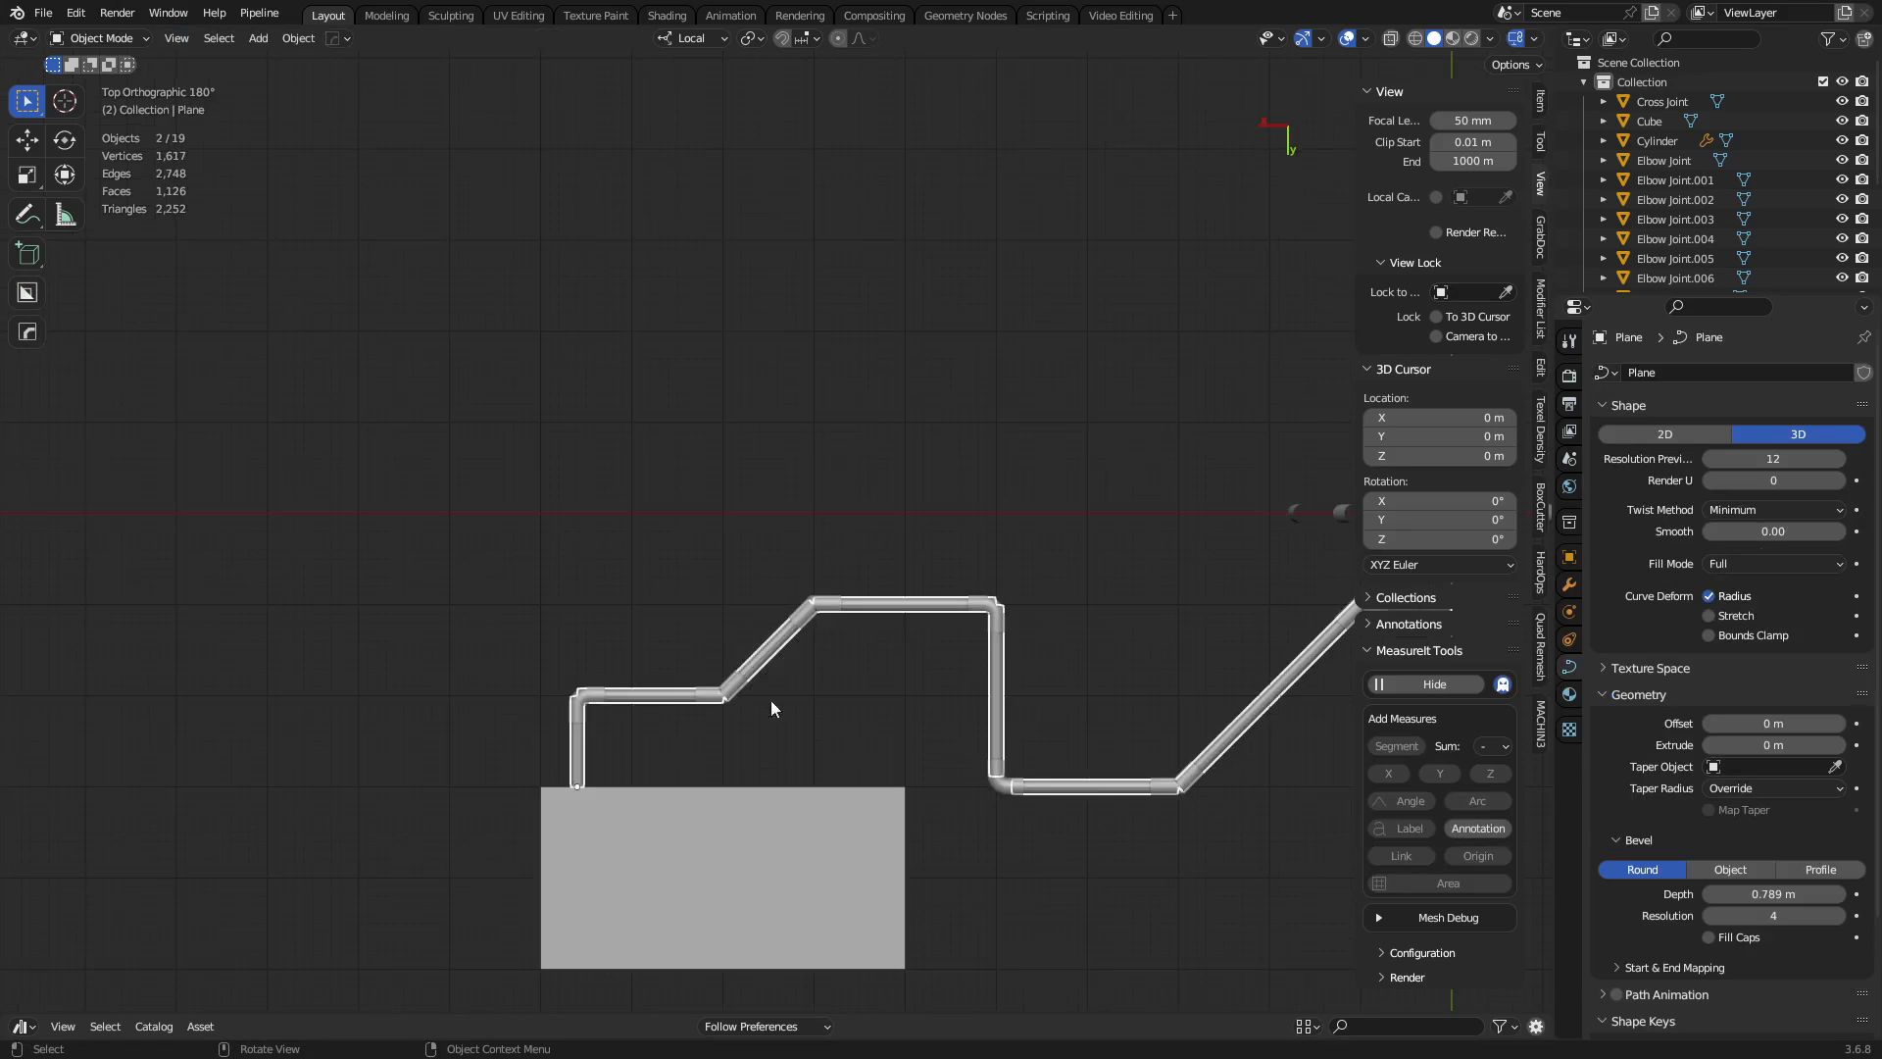
Examine the pipe run's free end and its nearest elbow joints from above and in perspective.
{"action": "middle_click_drag", "start_coordinate": [770, 700], "coordinate": [882, 826]}
{"action": "middle_click_drag", "start_coordinate": [886, 376], "coordinate": [928, 970], "text": "shift"}
{"action": "scroll", "coordinate": [900, 545], "scroll_direction": "up", "scroll_amount": 7}
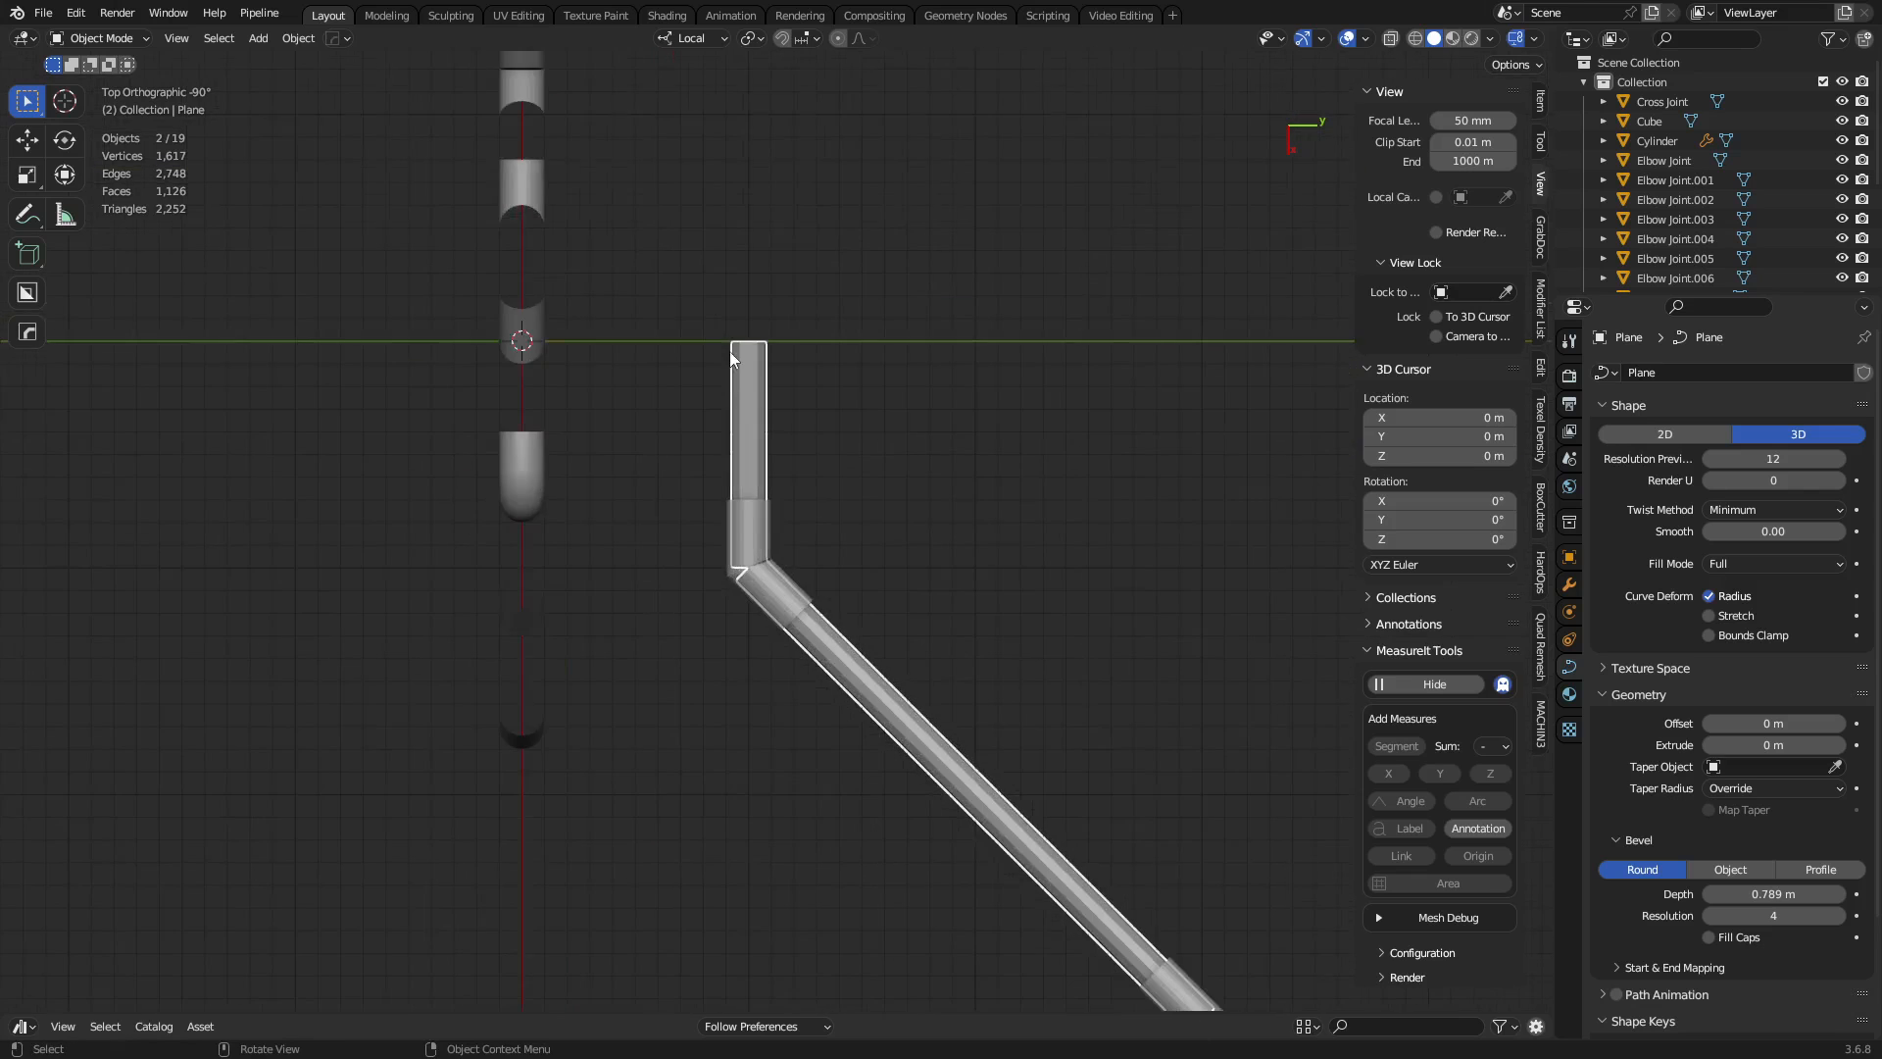
{"action": "middle_click_drag", "start_coordinate": [775, 279], "coordinate": [798, 555], "text": "shift"}
{"action": "scroll", "coordinate": [763, 631], "scroll_direction": "up", "scroll_amount": 6}
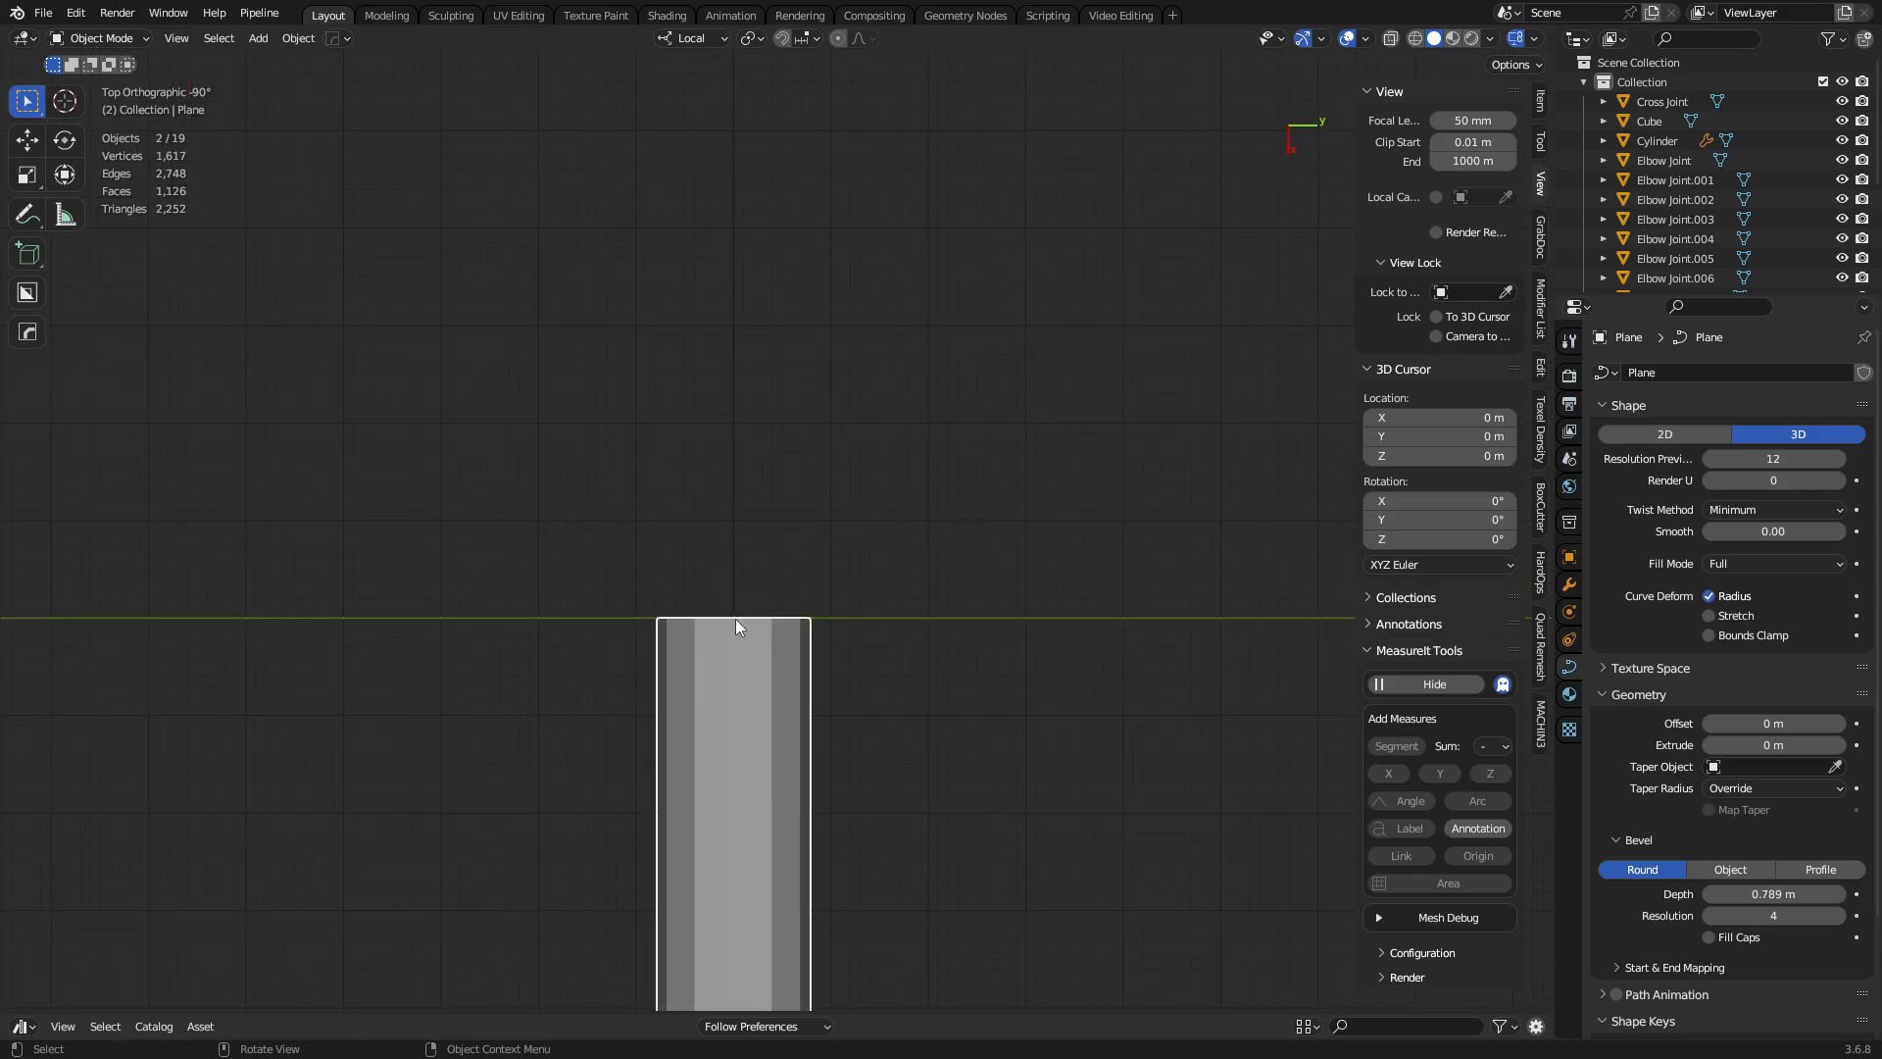
{"action": "scroll", "coordinate": [735, 618], "scroll_direction": "down", "scroll_amount": 10}
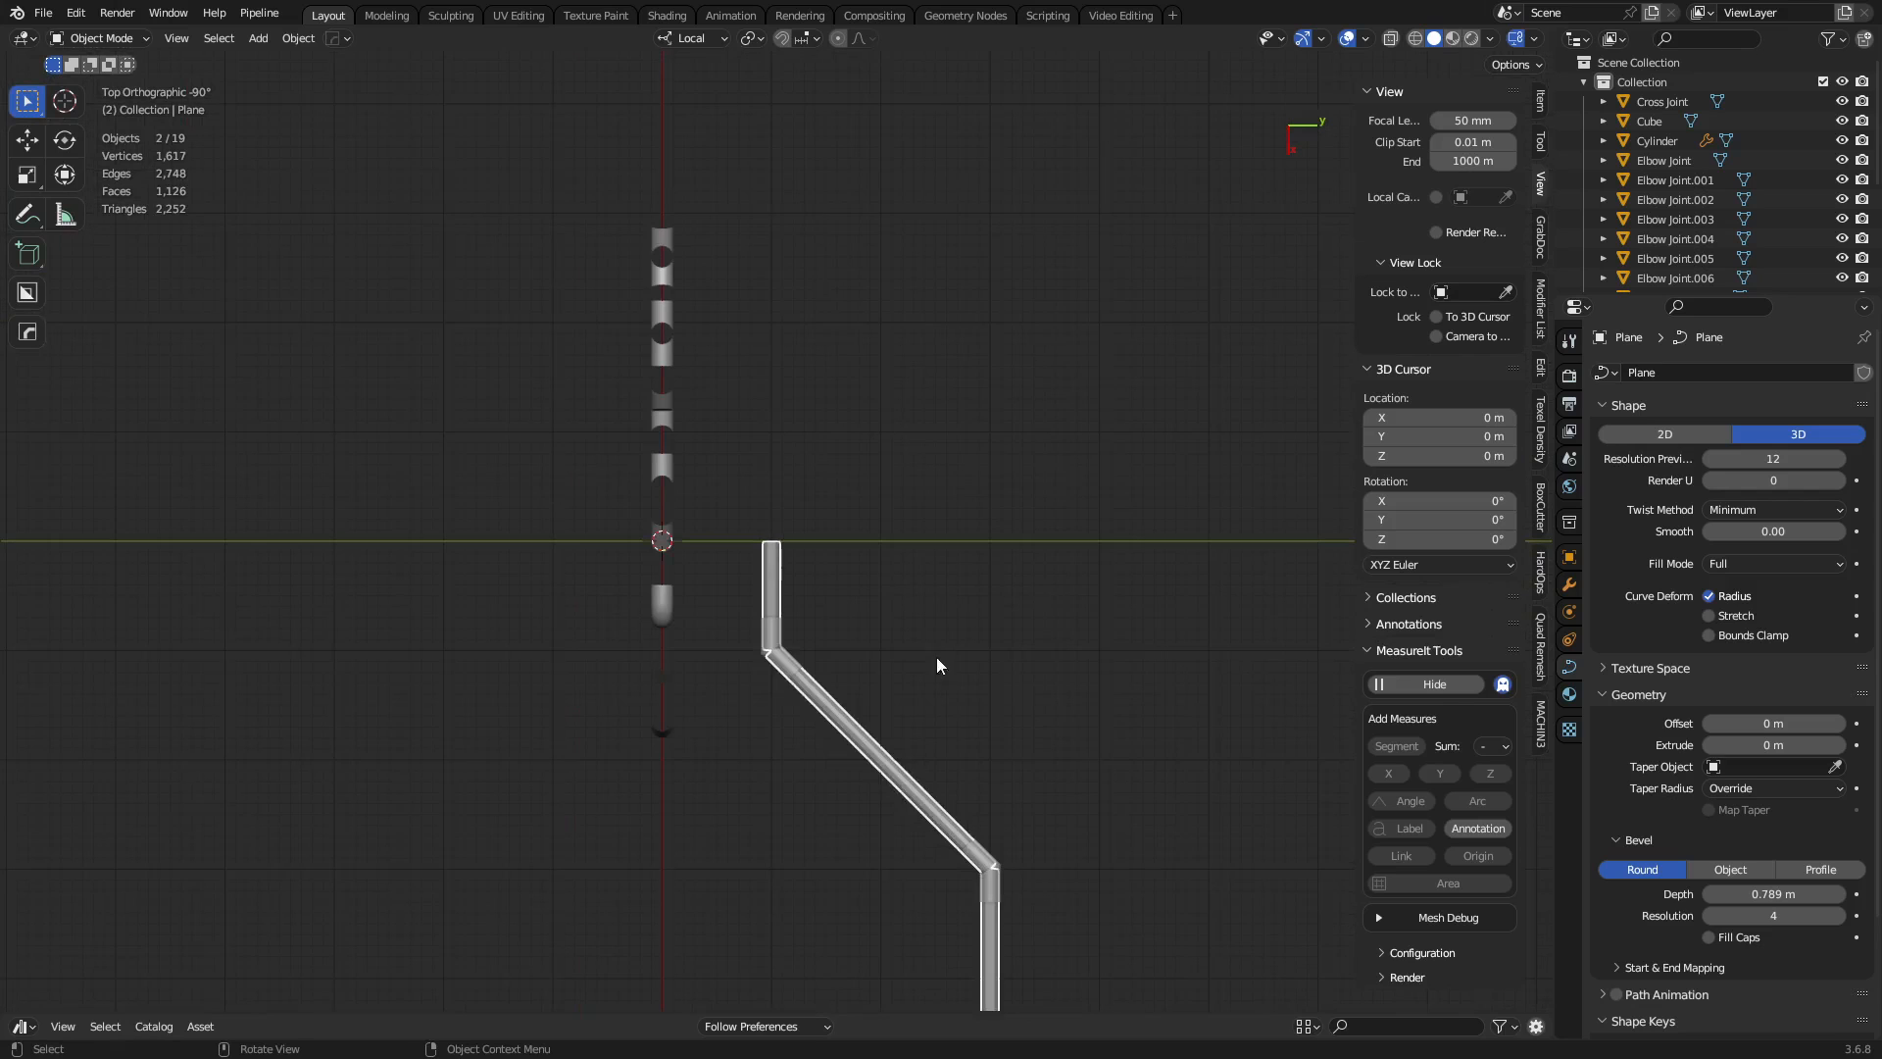
{"action": "middle_click_drag", "start_coordinate": [749, 643], "coordinate": [963, 493]}
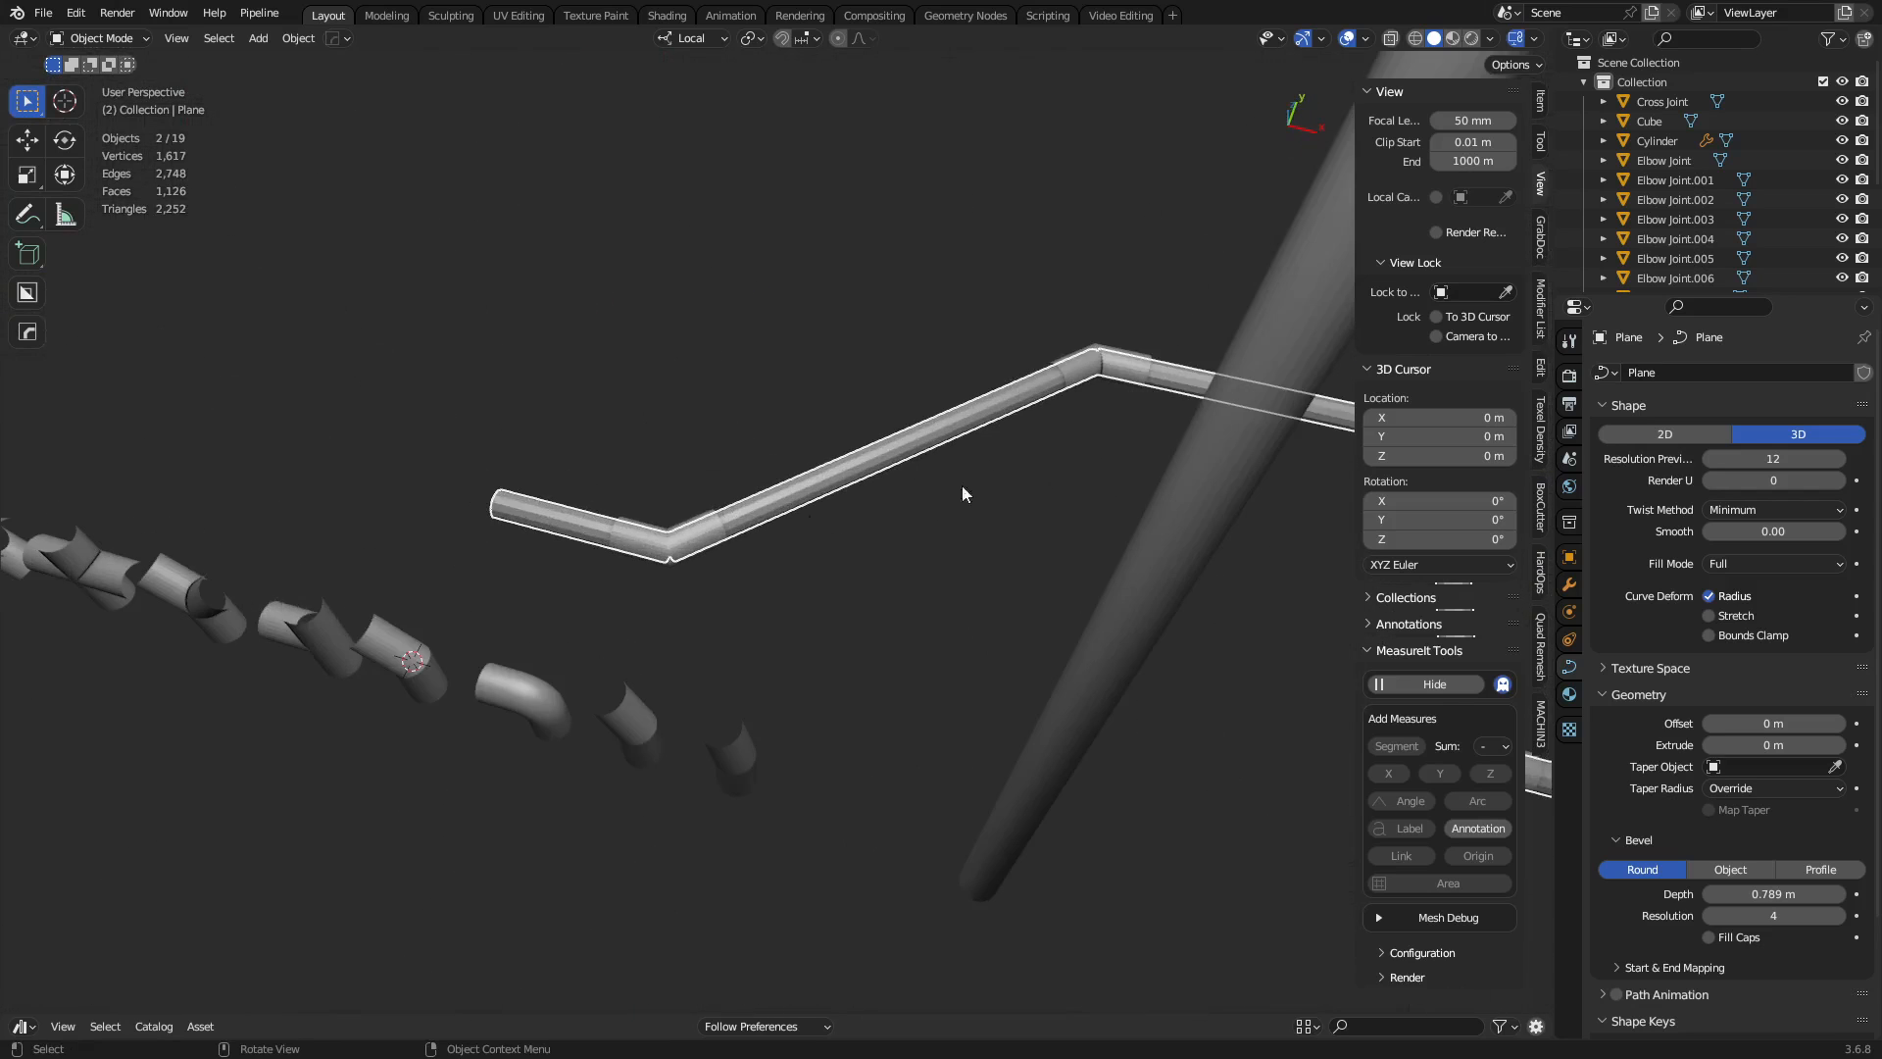
In Edit Mode, slide both segments' endpoints back from the bend nearest the free end, keeping them inside the elbow joint.
{"action": "key", "text": "Tab"}
{"action": "left_click", "coordinate": [903, 516]}
{"action": "middle_click_drag", "start_coordinate": [724, 555], "coordinate": [875, 533]}
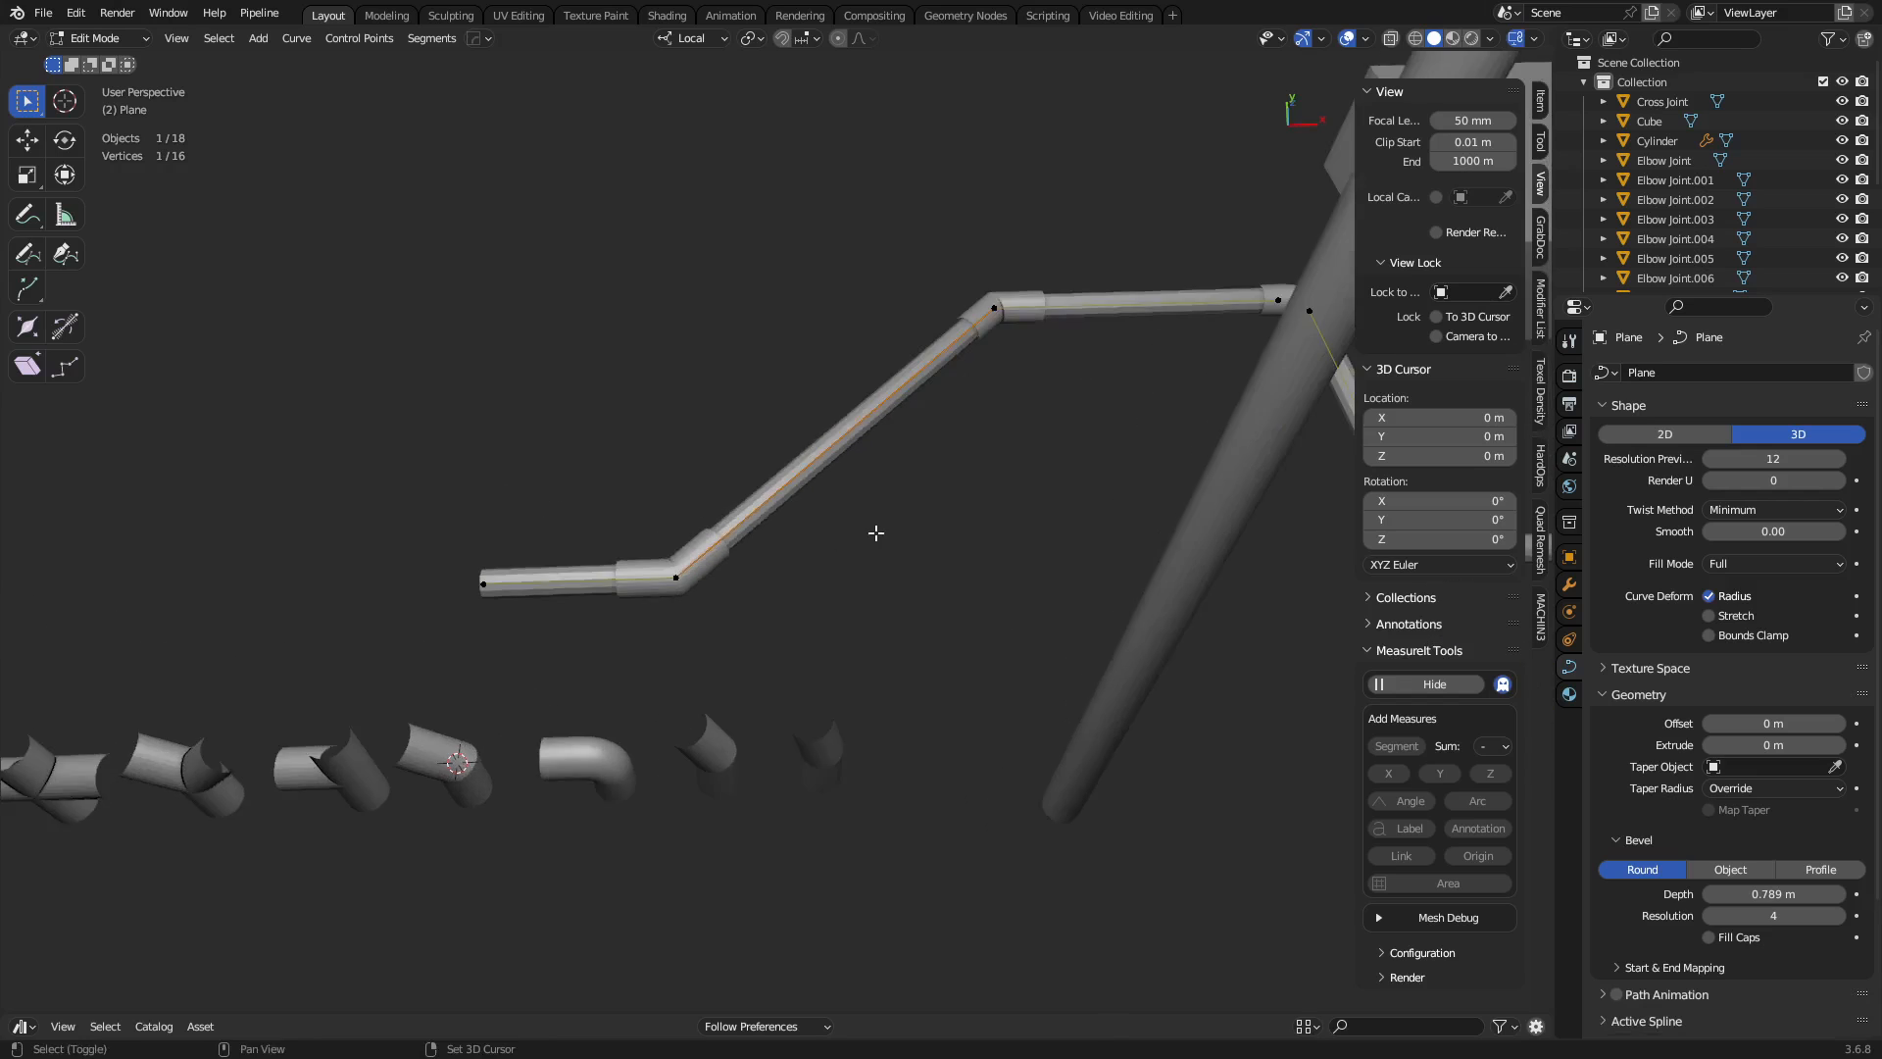
{"action": "scroll", "coordinate": [855, 532], "scroll_direction": "up", "scroll_amount": 1}
{"action": "left_click", "coordinate": [654, 585]}
{"action": "key", "text": "g"}
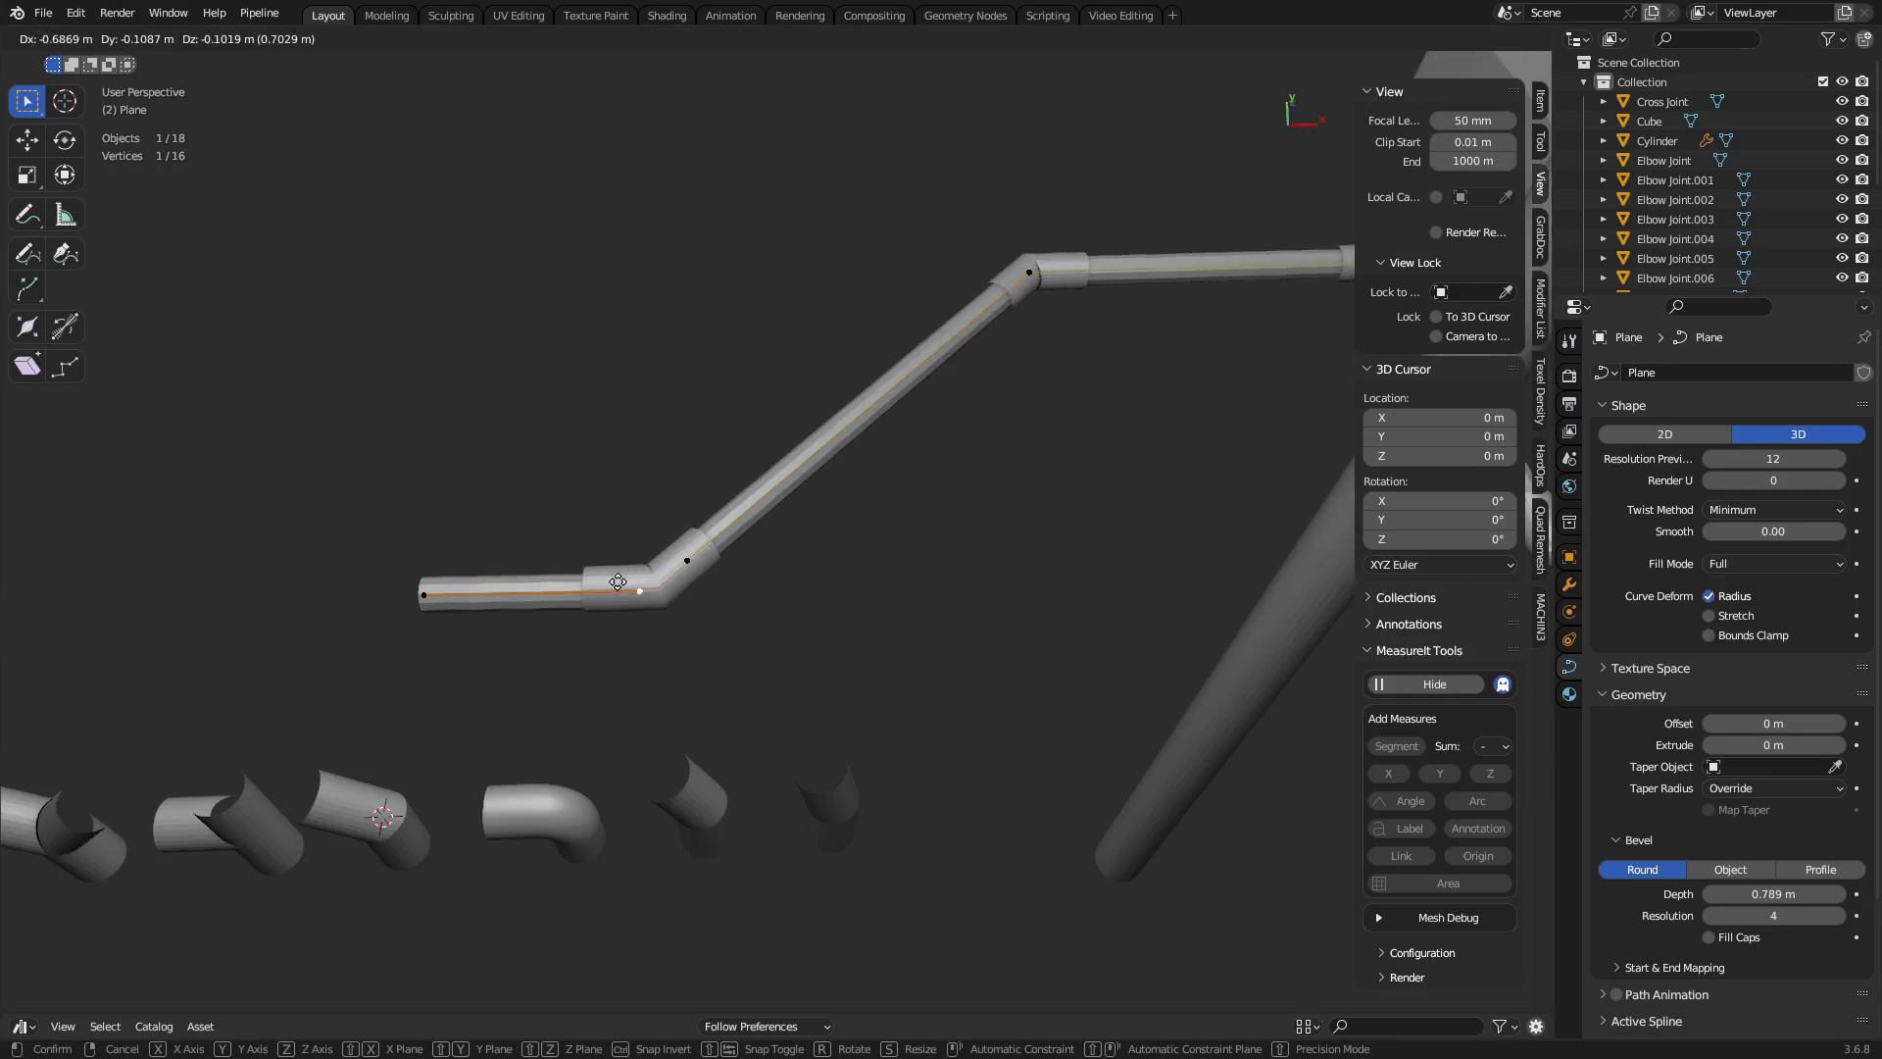
{"action": "right_click", "coordinate": [627, 580]}
{"action": "key", "text": "shift+v"}
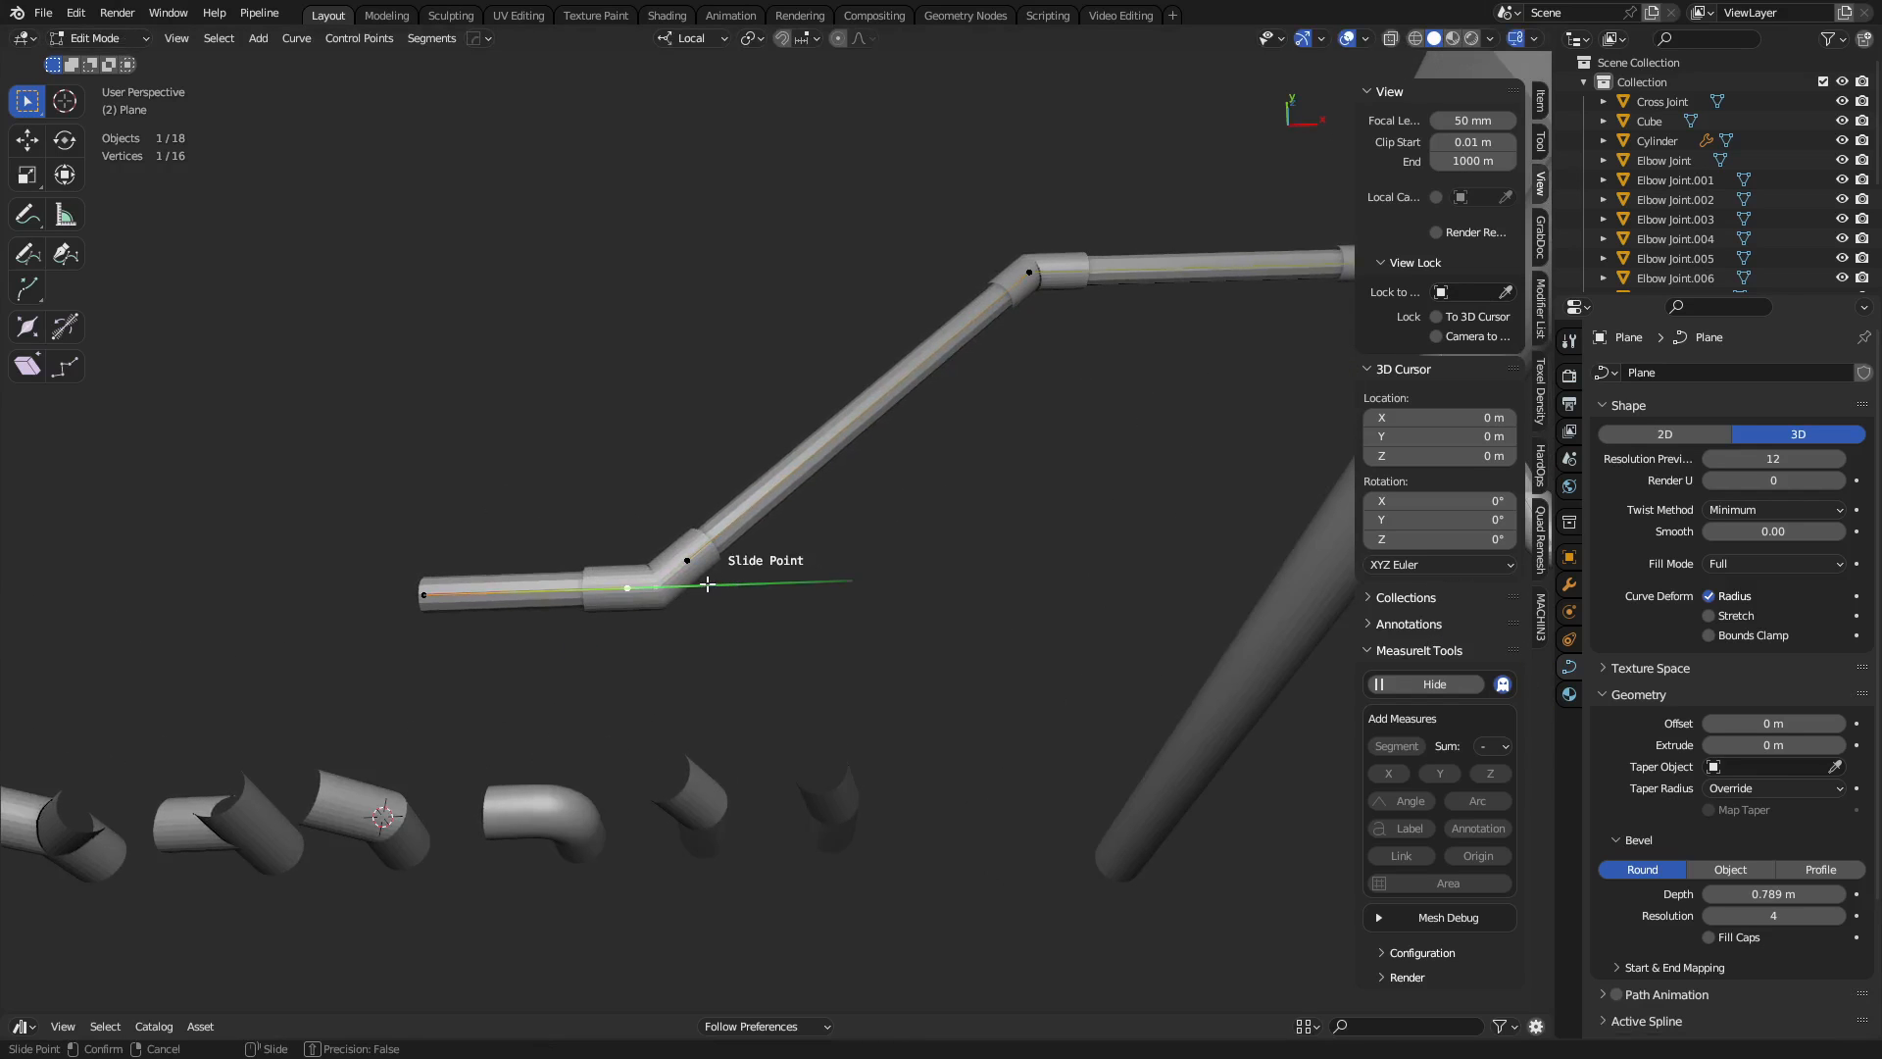
{"action": "left_click", "coordinate": [688, 585]}
Slide both pipe segments' endpoints back along their segments at the second bend from the free end, inside the elbow joint.
{"action": "middle_click_drag", "start_coordinate": [944, 397], "coordinate": [782, 439], "text": "shift"}
{"action": "left_click", "coordinate": [781, 438]}
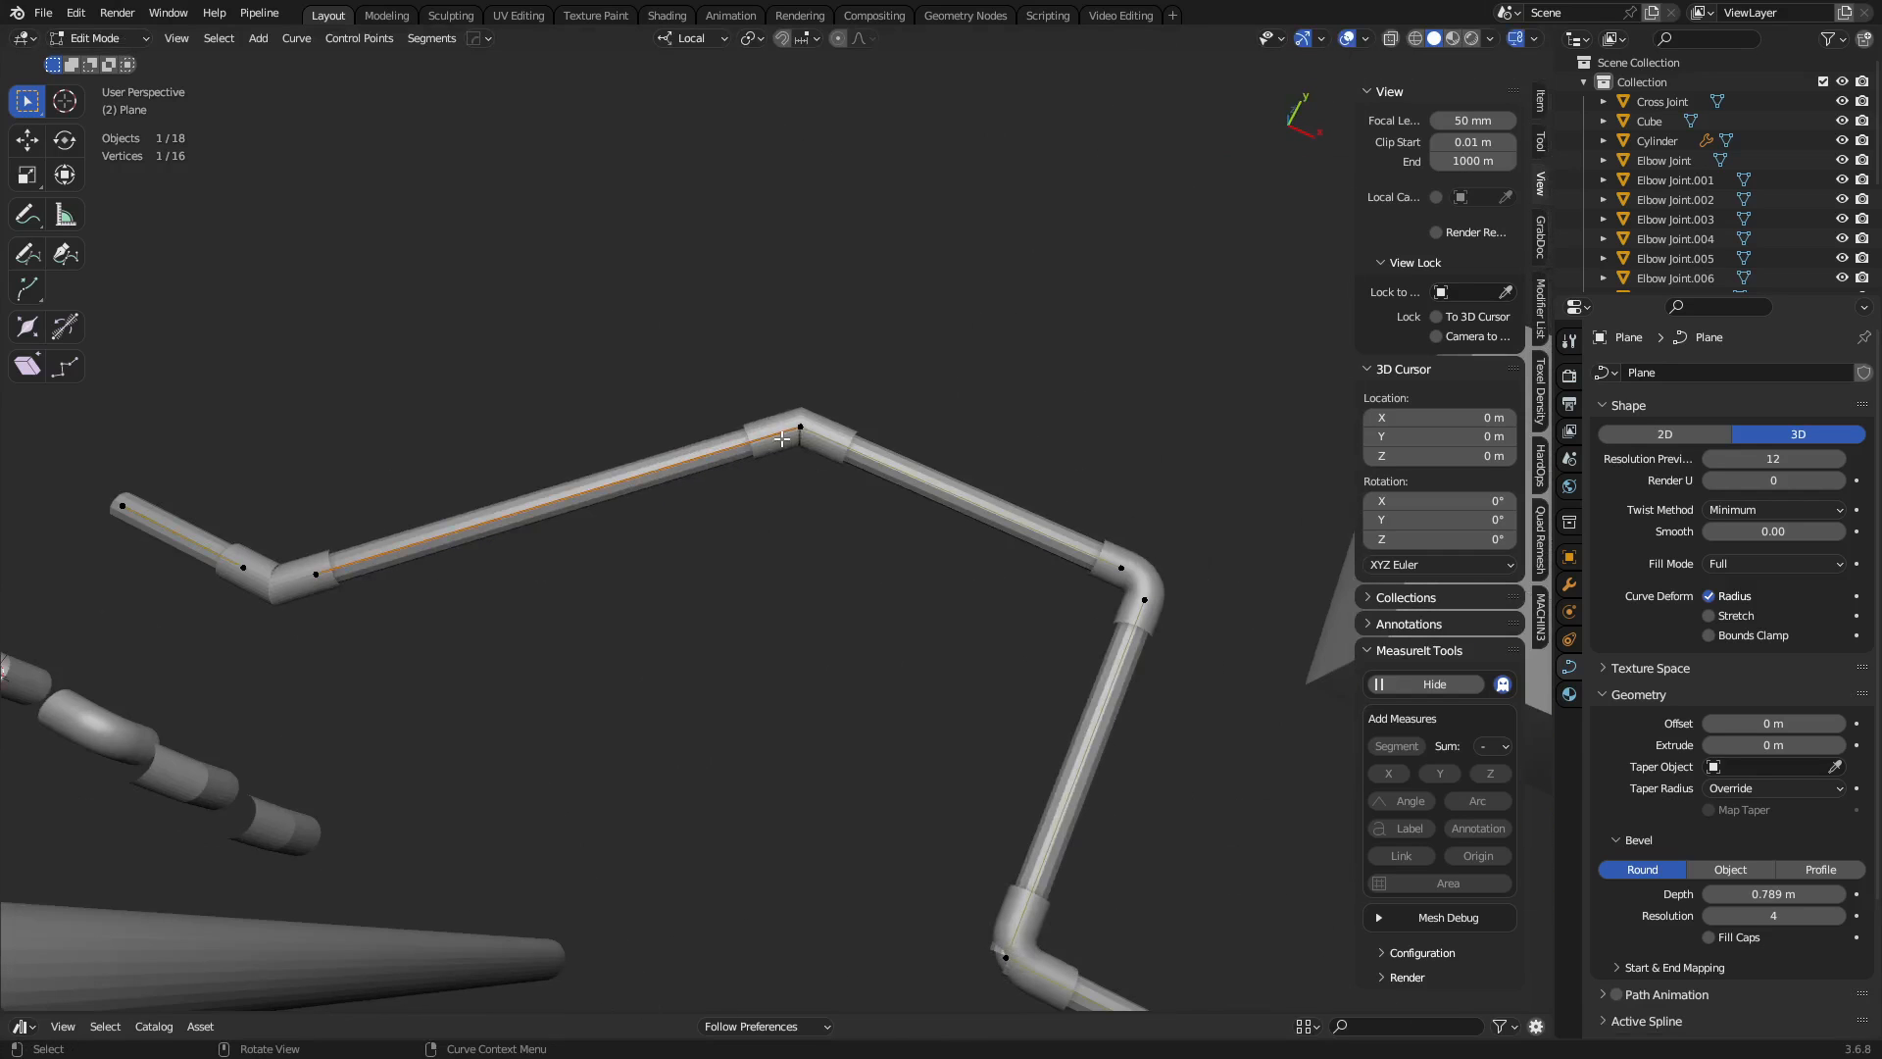
{"action": "key", "text": "shift+v"}
{"action": "left_click", "coordinate": [831, 515]}
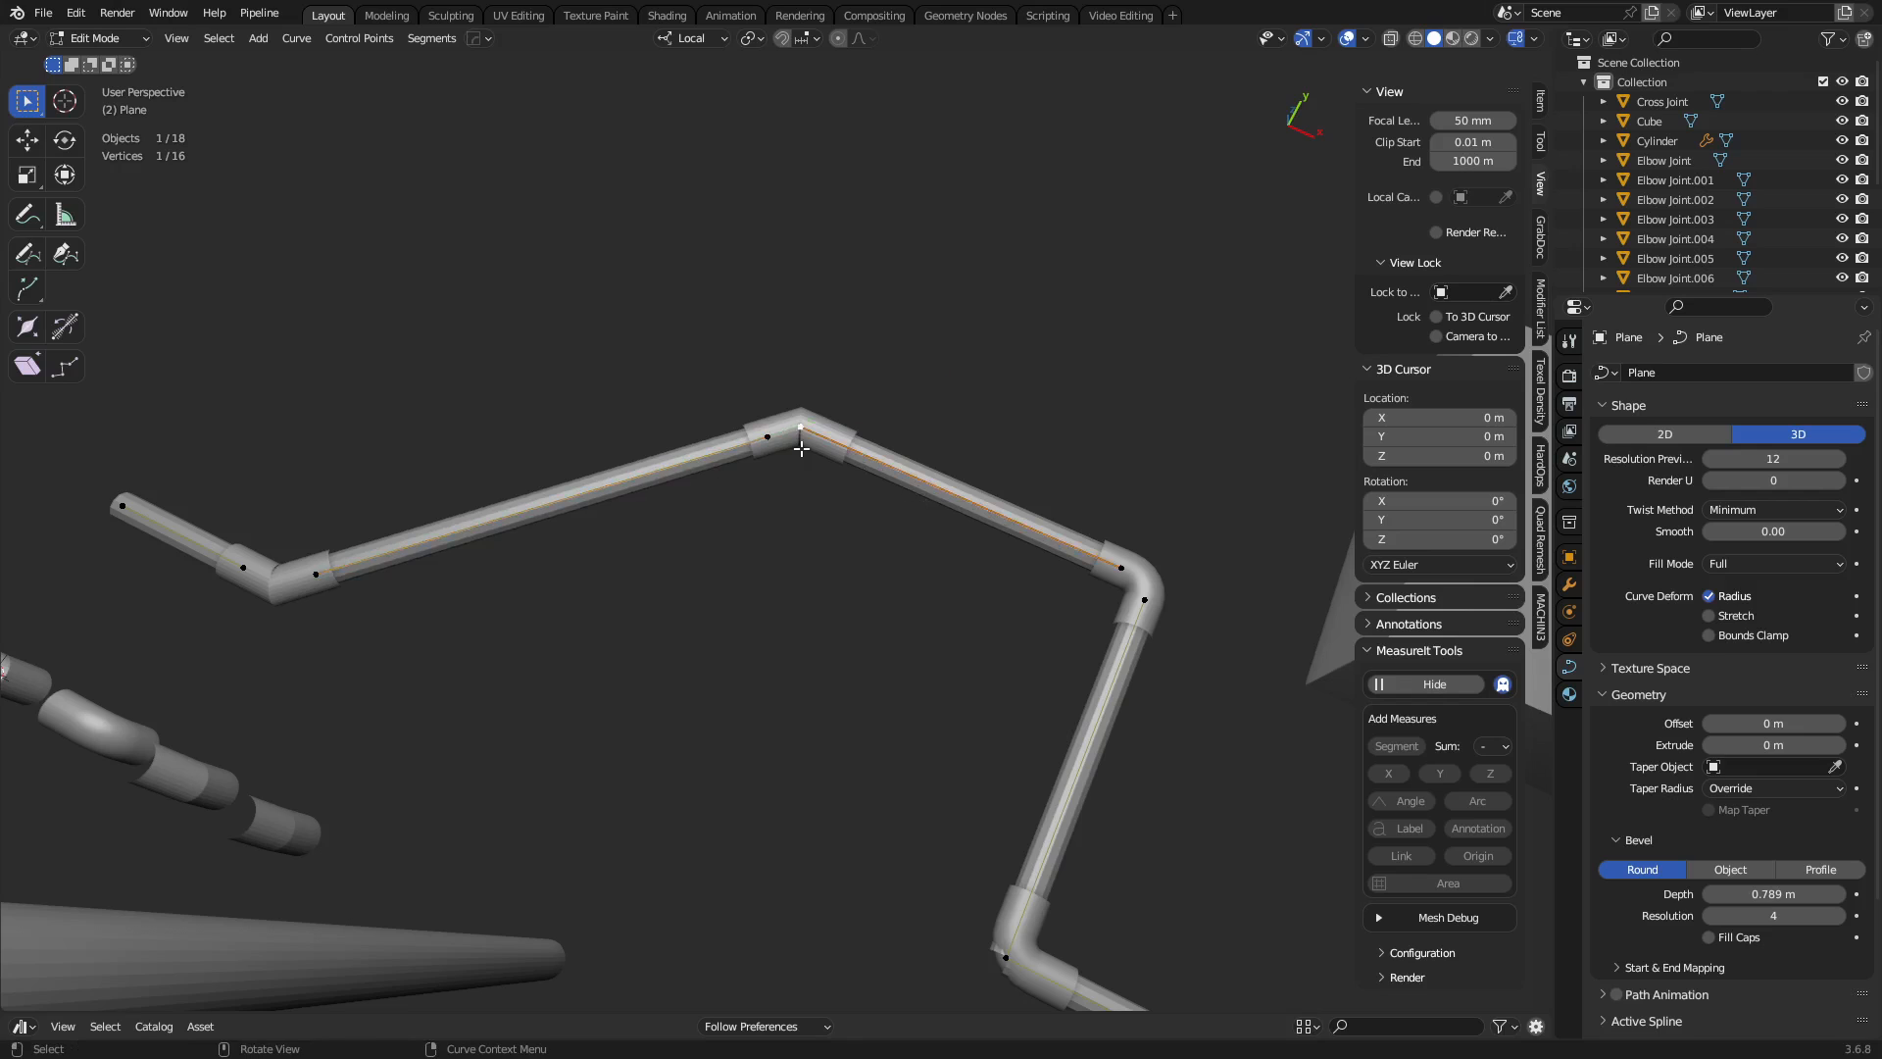
{"action": "key", "text": "shift+v"}
{"action": "left_click", "coordinate": [832, 468]}
{"action": "middle_click_drag", "start_coordinate": [1127, 695], "coordinate": [914, 555], "text": "shift"}
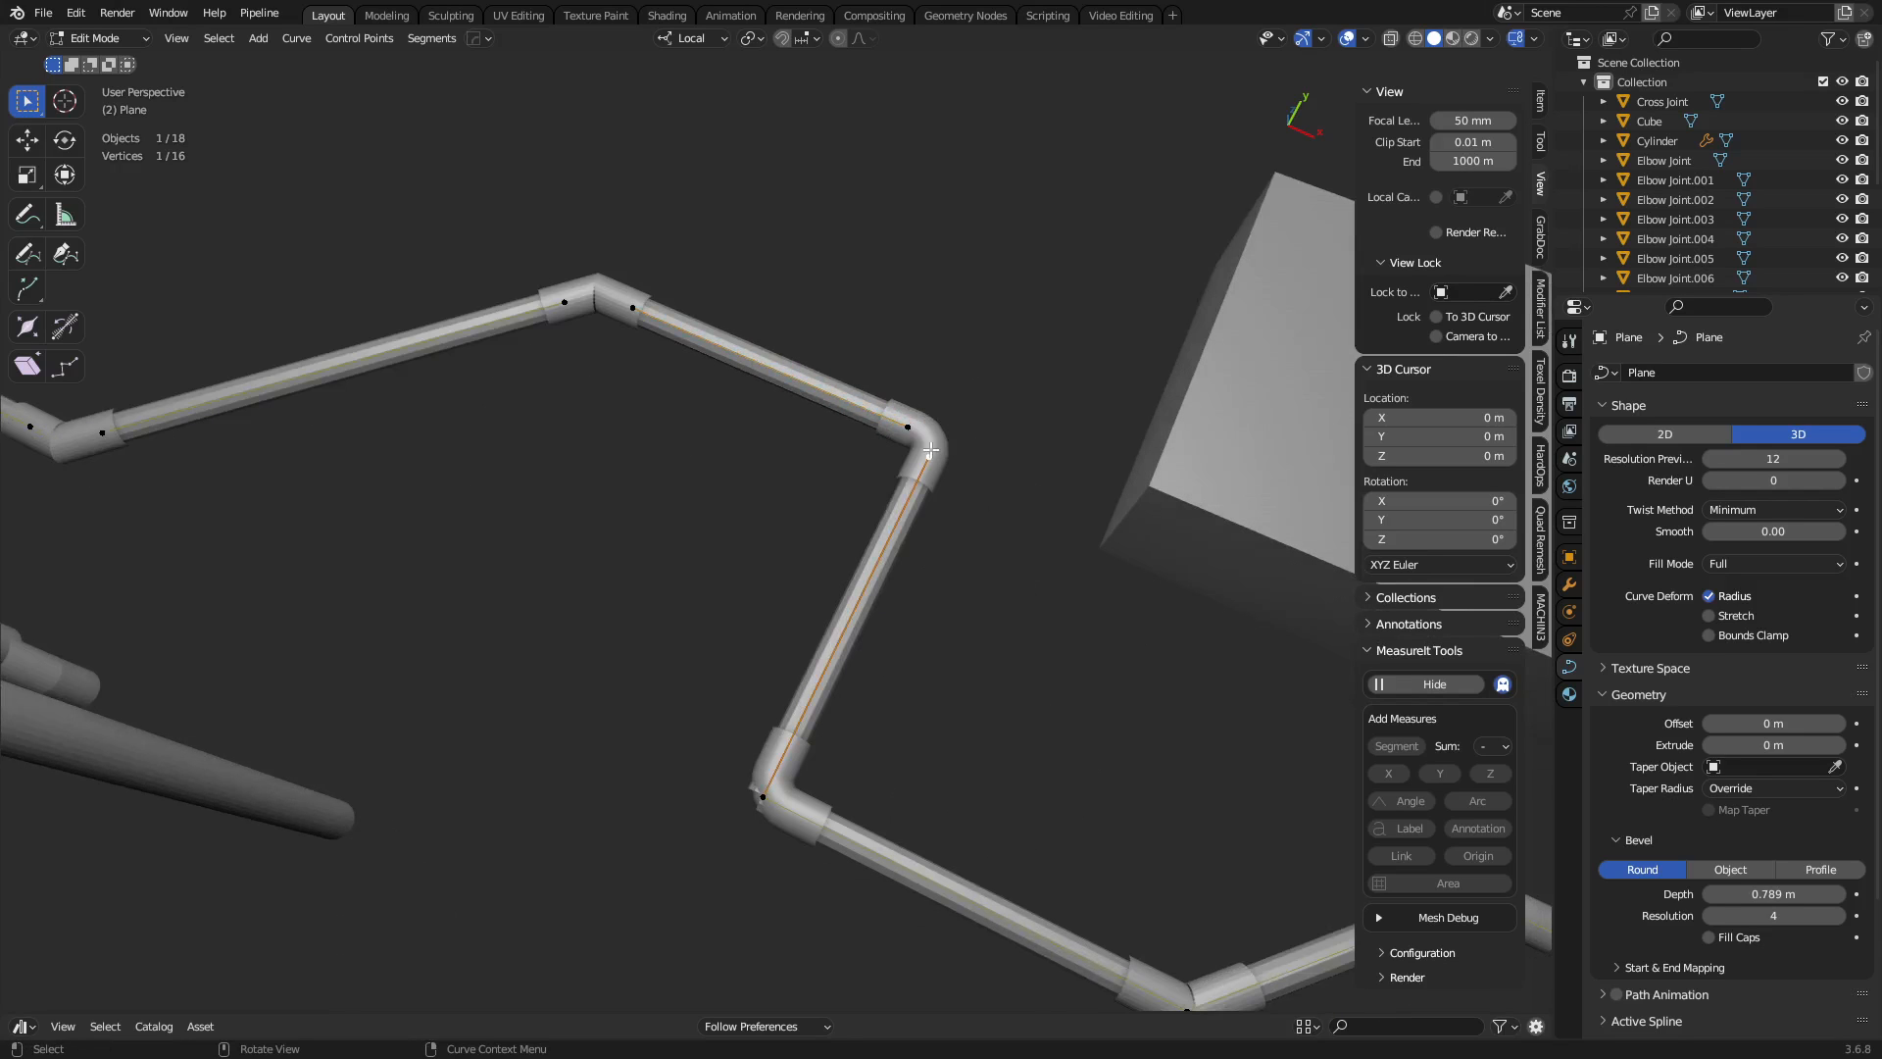
Slide both pipe segments' endpoints back along their segments at the third bend from the free end, inside the elbow joint.
{"action": "key", "text": "shift+v"}
{"action": "left_click", "coordinate": [897, 414]}
{"action": "left_click", "coordinate": [931, 469]}
{"action": "key", "text": "shift+v"}
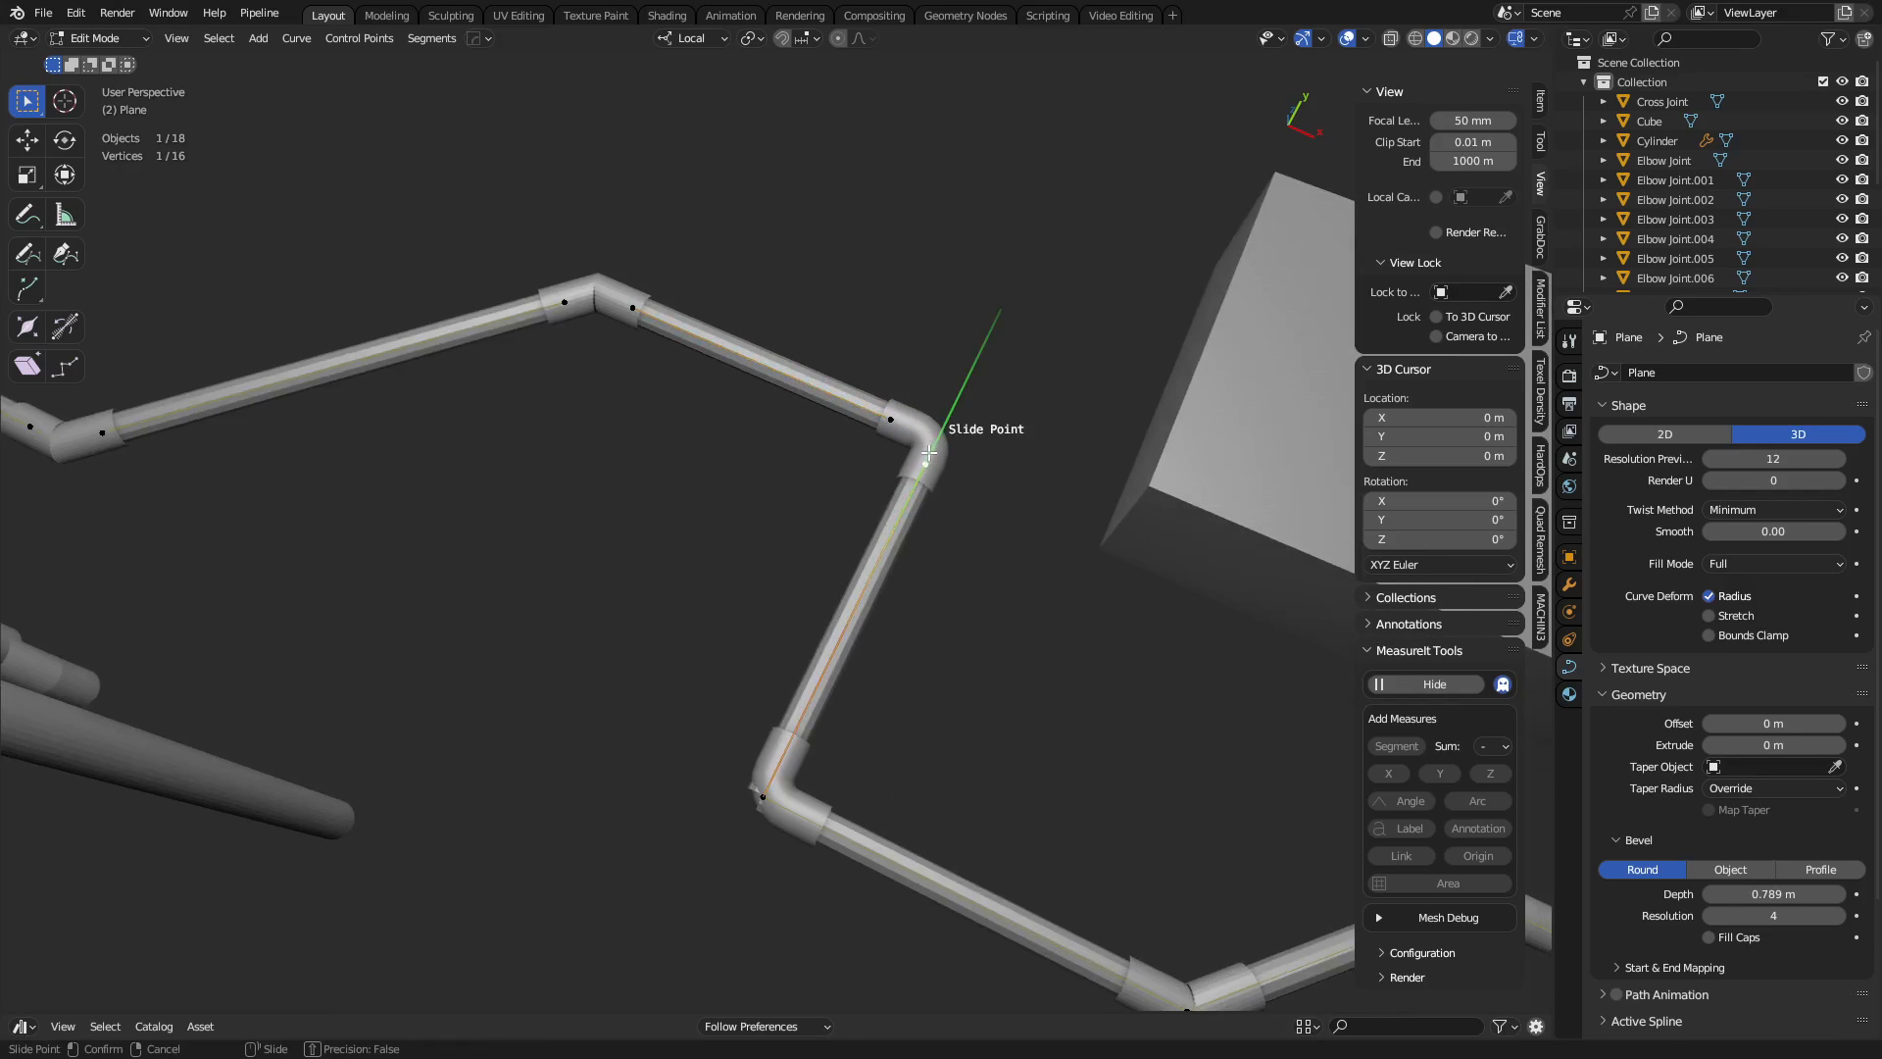
{"action": "left_click", "coordinate": [925, 484]}
Slide both segments' endpoints back at the fourth bend from the free end so they stay inside its elbow joint.
{"action": "middle_click_drag", "start_coordinate": [803, 769], "coordinate": [797, 666], "text": "shift"}
{"action": "left_click", "coordinate": [758, 691]}
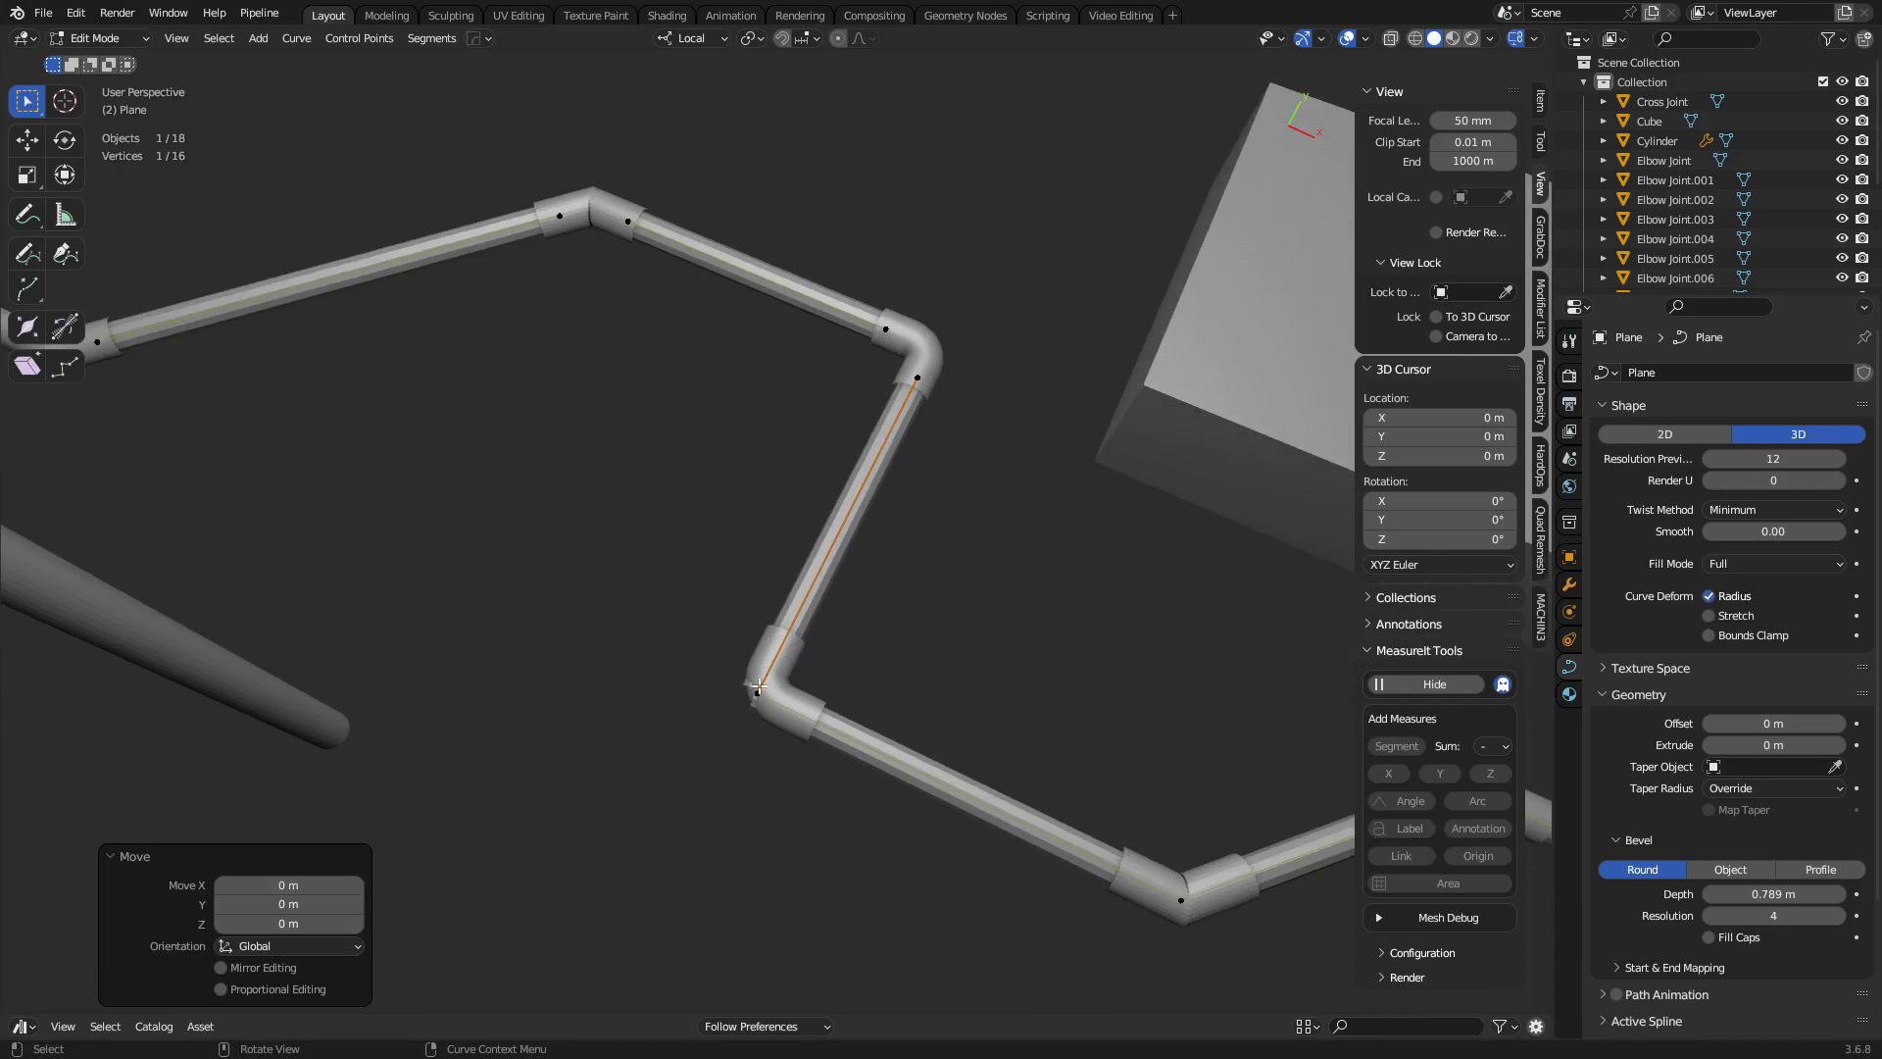
{"action": "key", "text": "shift+v"}
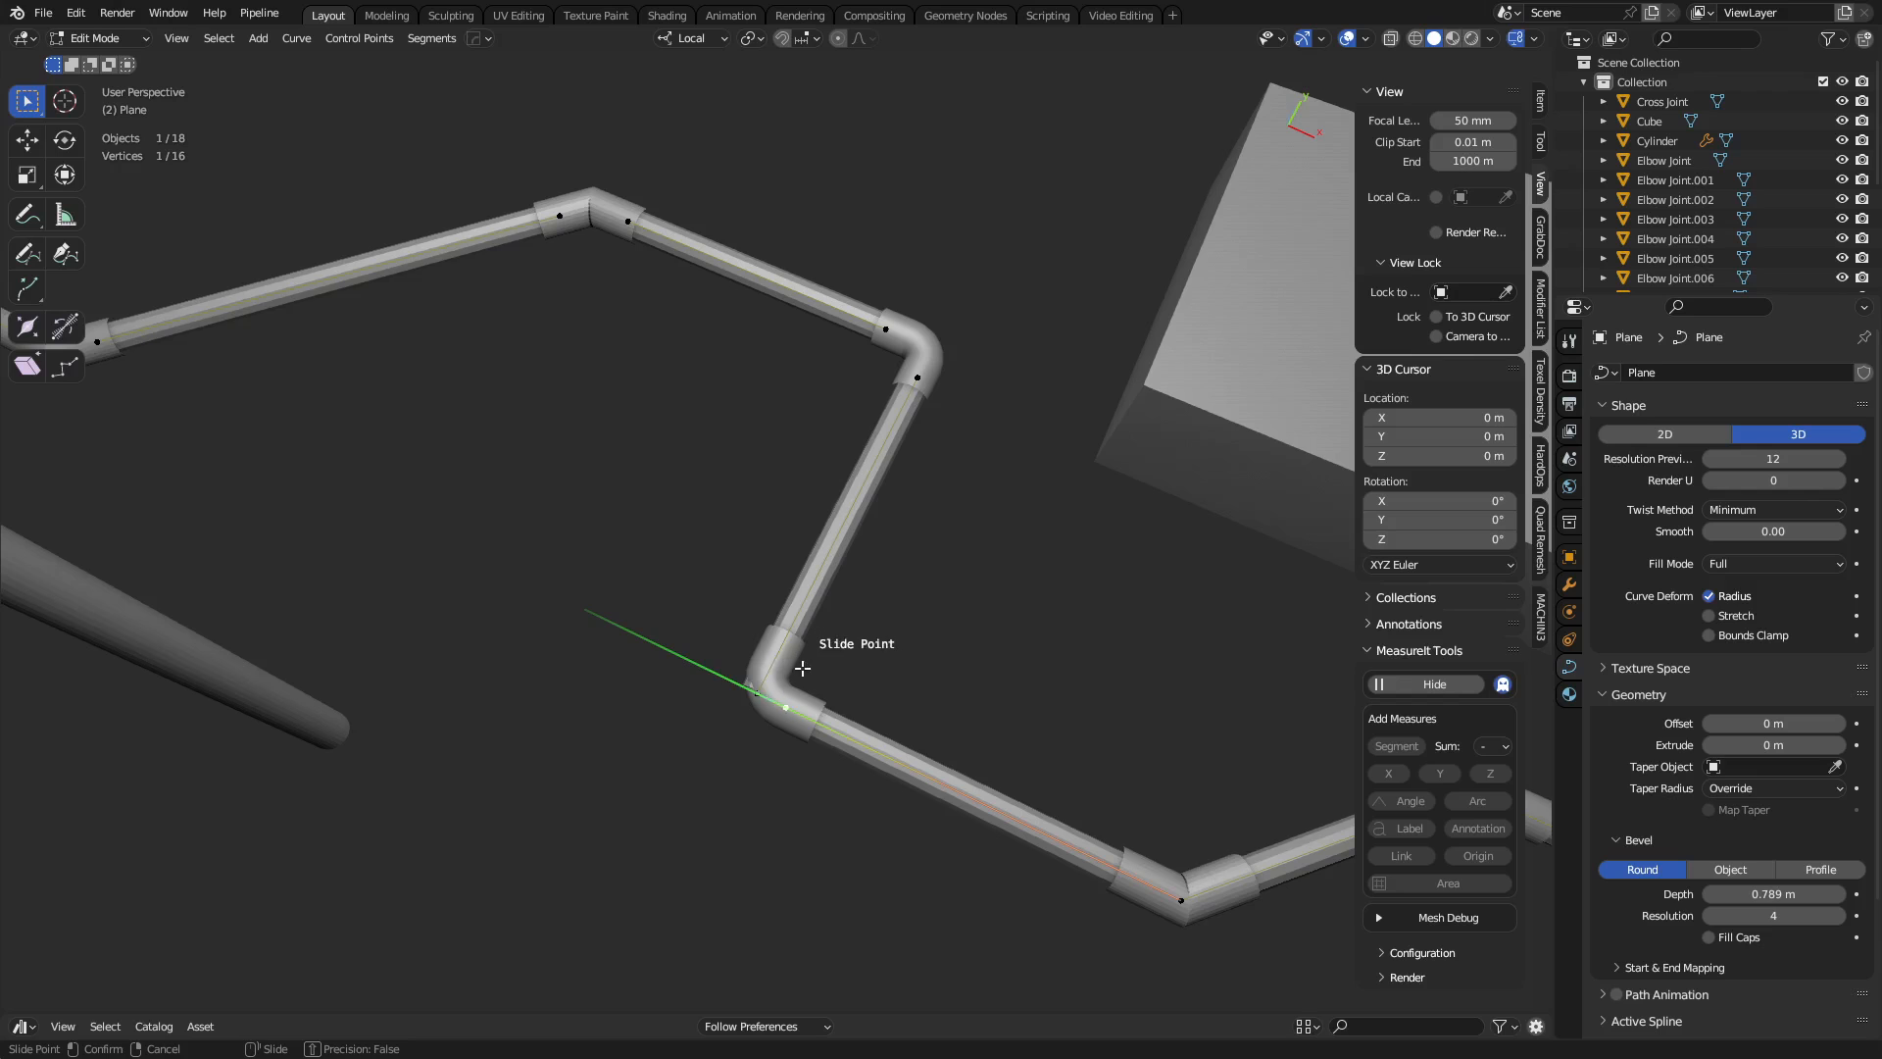
{"action": "left_click", "coordinate": [810, 676]}
{"action": "key", "text": "shift+v"}
{"action": "left_click", "coordinate": [804, 620]}
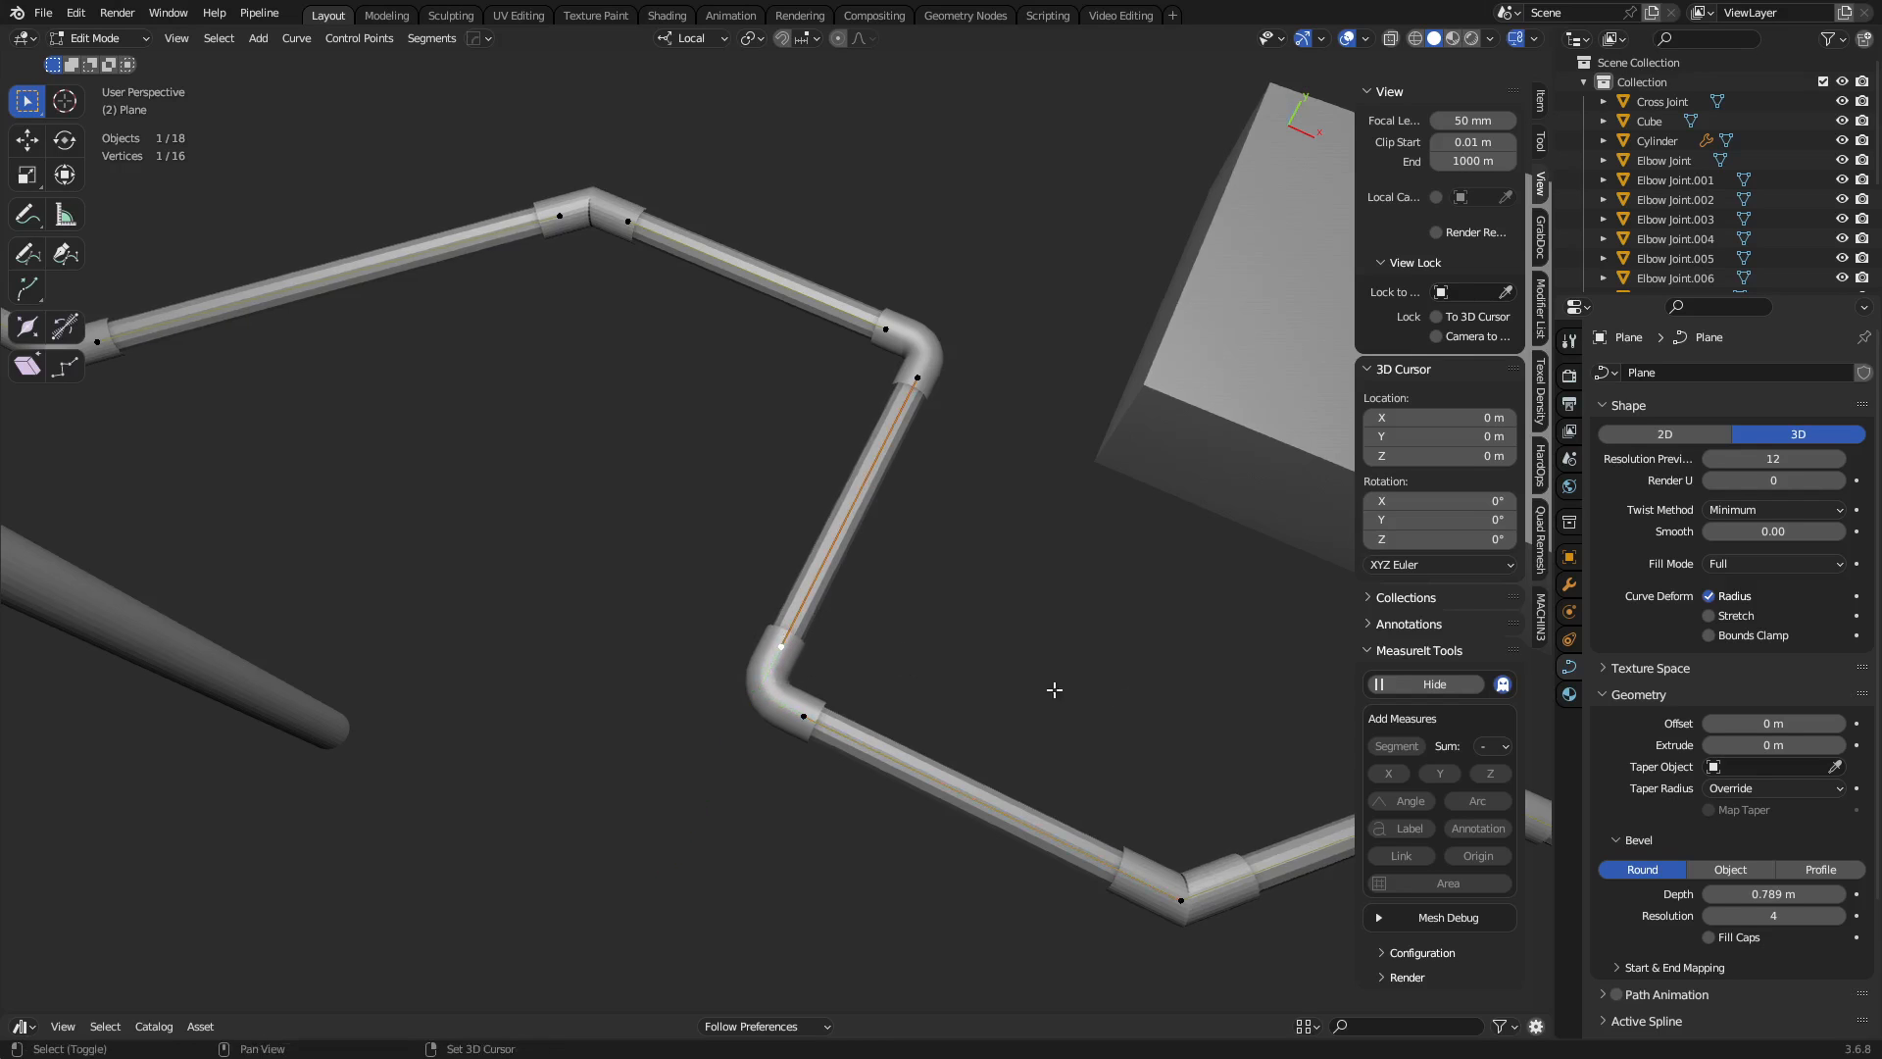
At the fifth bend from the free end, slide both adjoining segments' endpoints back along their segments, within the elbow joint.
{"action": "middle_click_drag", "start_coordinate": [1127, 781], "coordinate": [625, 529], "text": "shift"}
{"action": "middle_click_drag", "start_coordinate": [594, 595], "coordinate": [639, 597], "text": "shift"}
{"action": "key", "text": "g"}
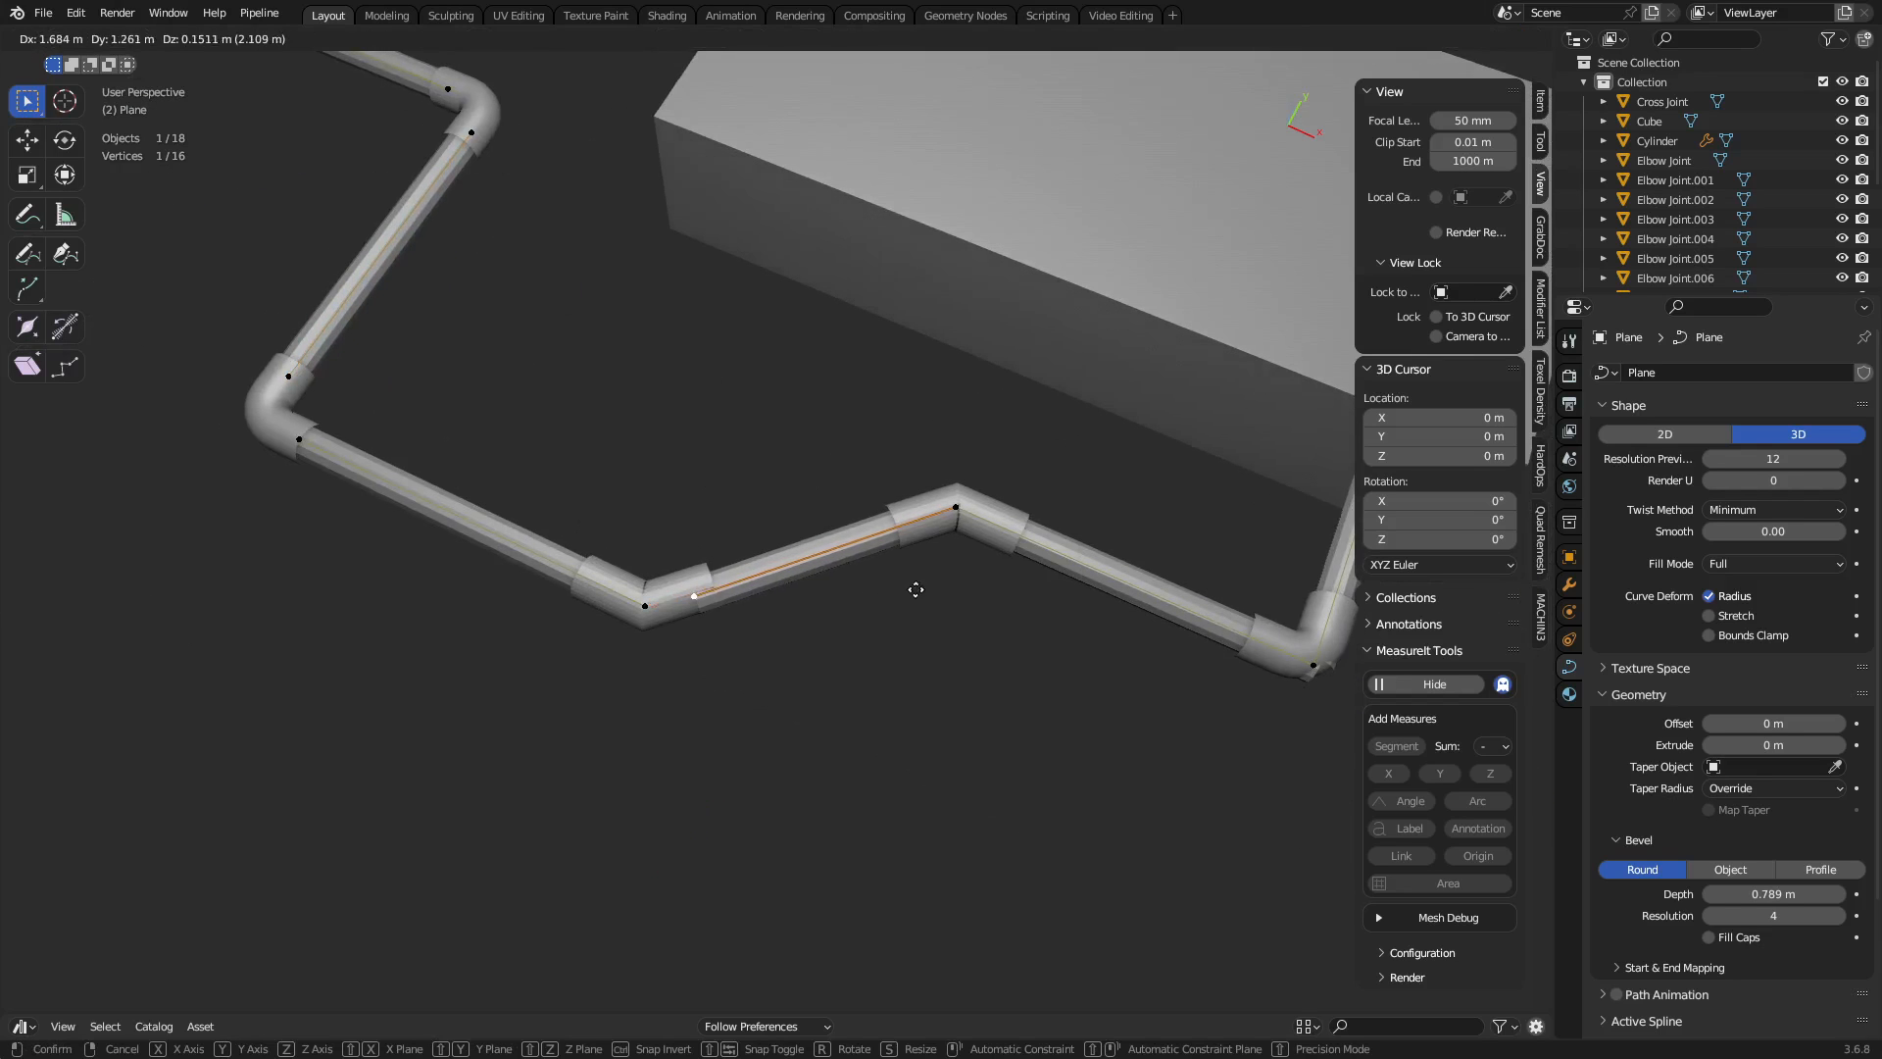
{"action": "right_click", "coordinate": [904, 586]}
{"action": "key", "text": "shift+v"}
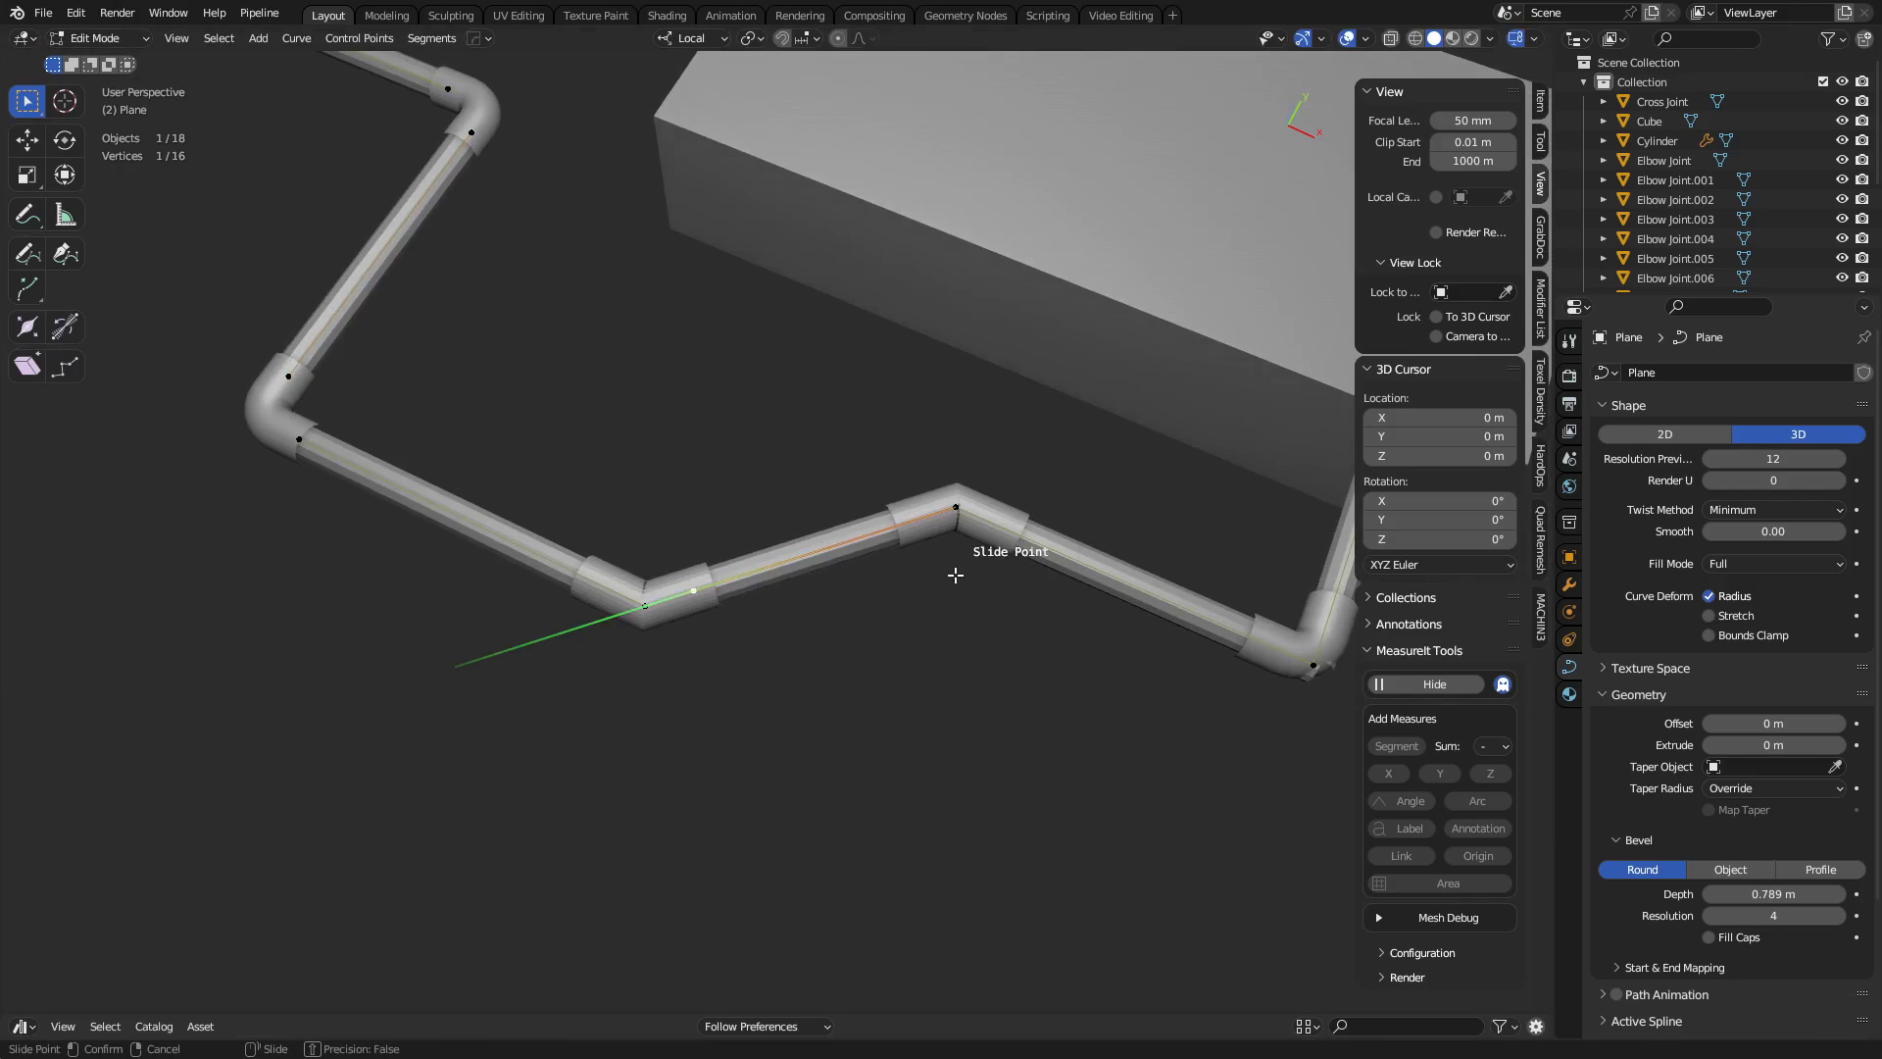
{"action": "left_click", "coordinate": [956, 575]}
{"action": "key", "text": "shift+v"}
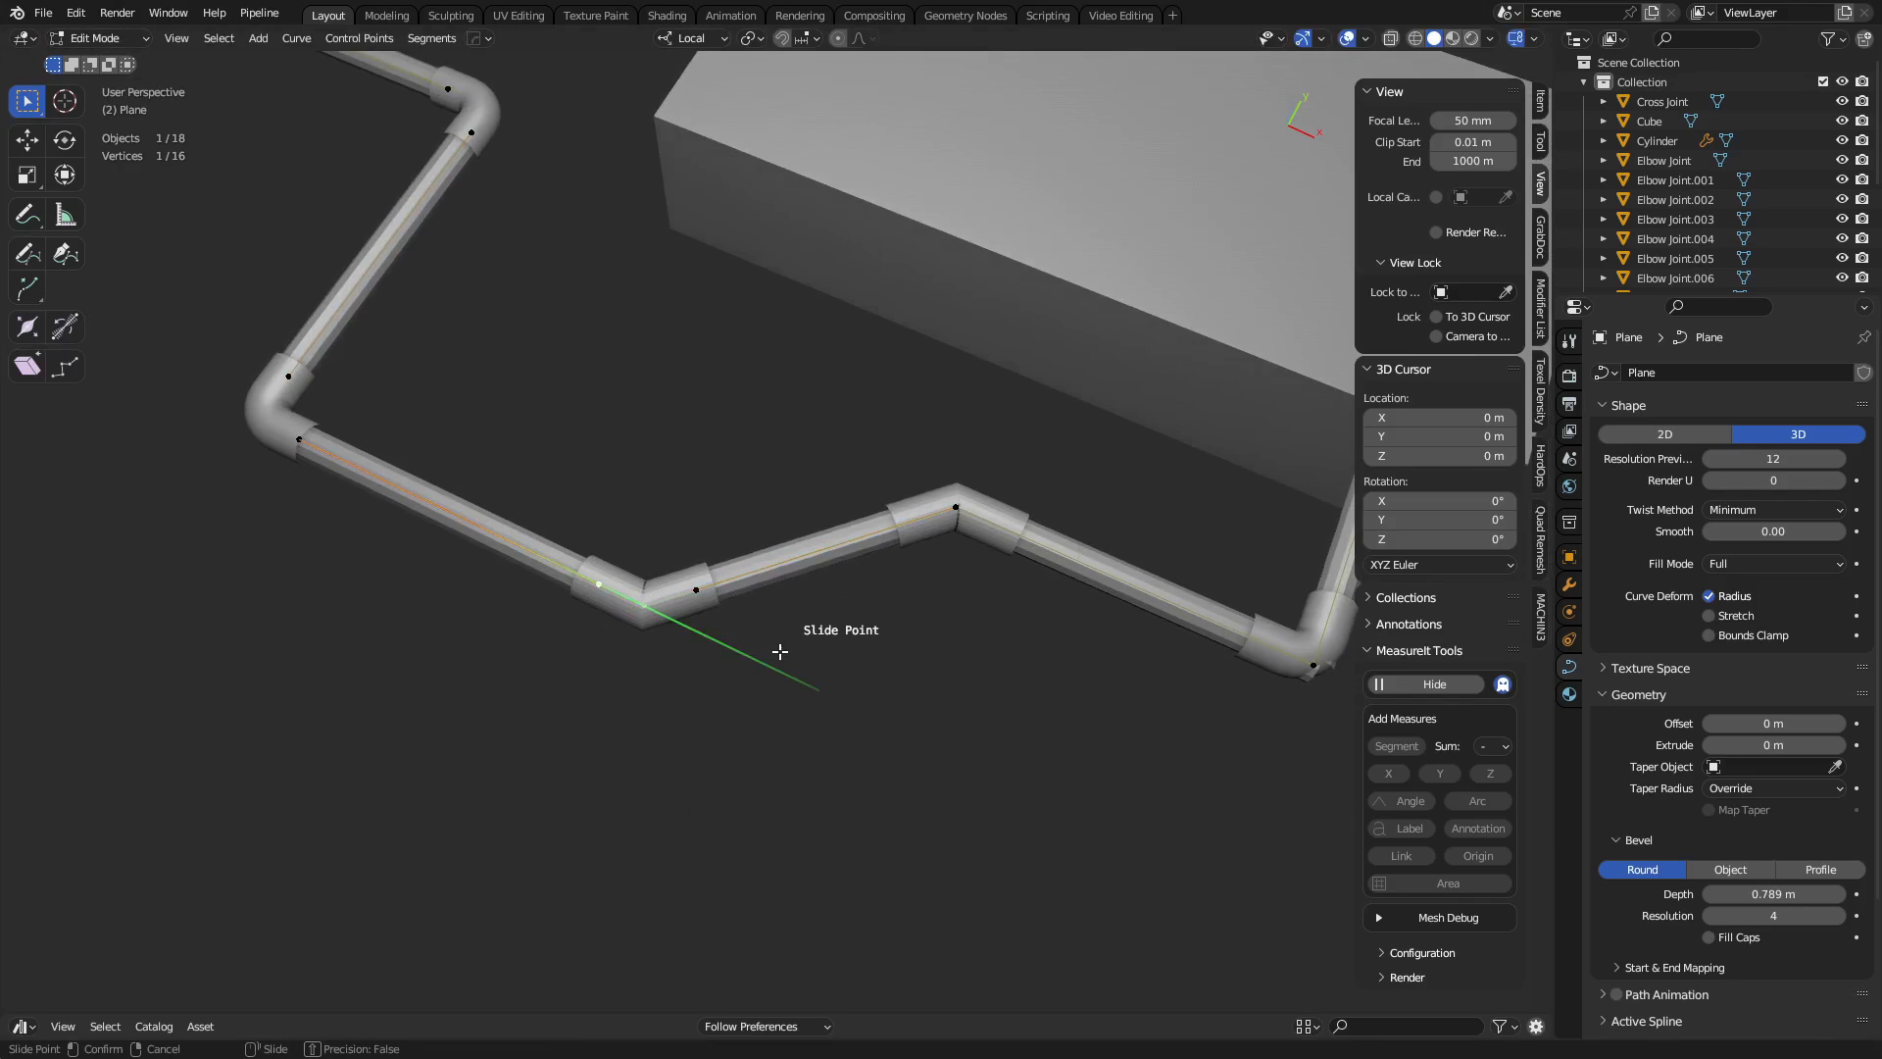
{"action": "left_click", "coordinate": [774, 647]}
Pull both segments' endpoints back at the sixth bend from the free end by sliding them along their segments.
{"action": "middle_click_drag", "start_coordinate": [938, 601], "coordinate": [795, 599], "text": "shift"}
{"action": "key", "text": "shift+v"}
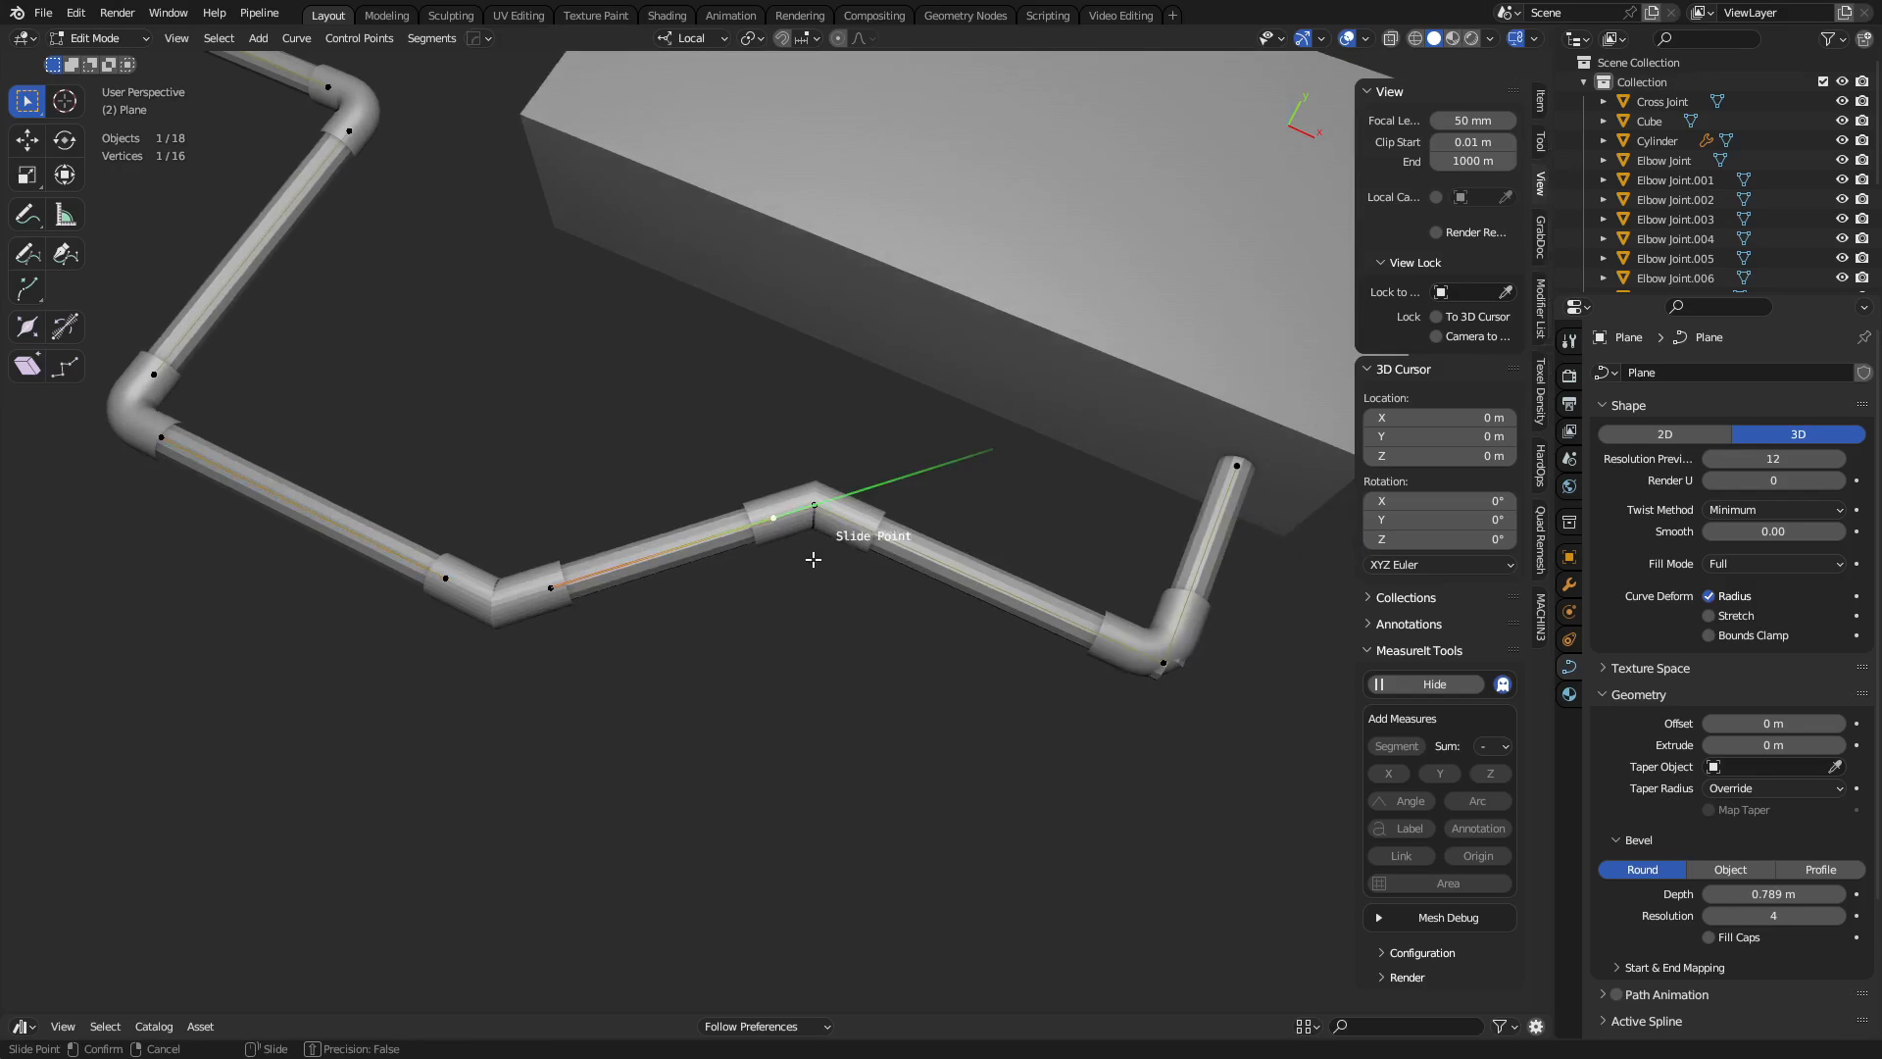
{"action": "left_click", "coordinate": [811, 560]}
{"action": "left_click", "coordinate": [816, 518]}
{"action": "key", "text": "shift+v"}
{"action": "left_click", "coordinate": [864, 534]}
Slide both segments' endpoints back inside the elbow joint at the last bend beside the box, and leave Edit Mode.
{"action": "middle_click_drag", "start_coordinate": [990, 588], "coordinate": [855, 572], "text": "shift"}
{"action": "left_click", "coordinate": [1010, 645]}
{"action": "key", "text": "shift+v"}
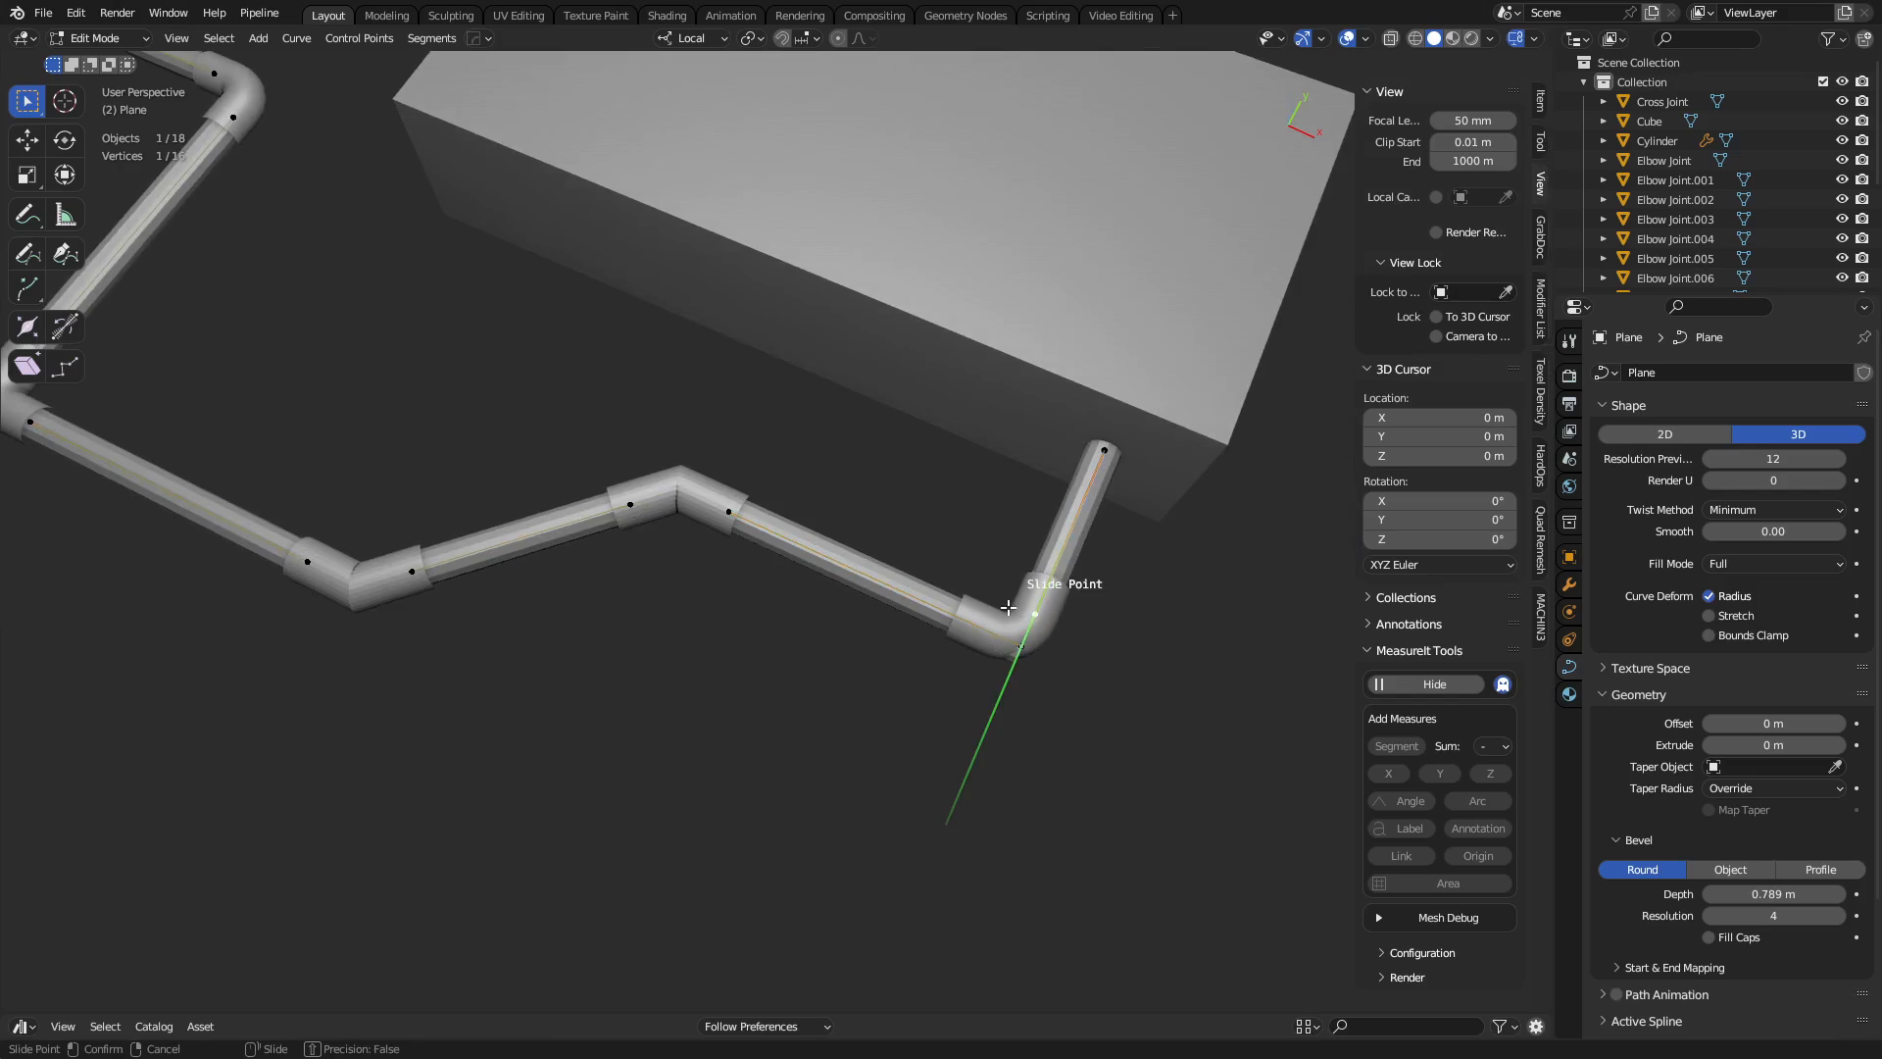
{"action": "left_click", "coordinate": [1022, 592]}
{"action": "key", "text": "shift+v"}
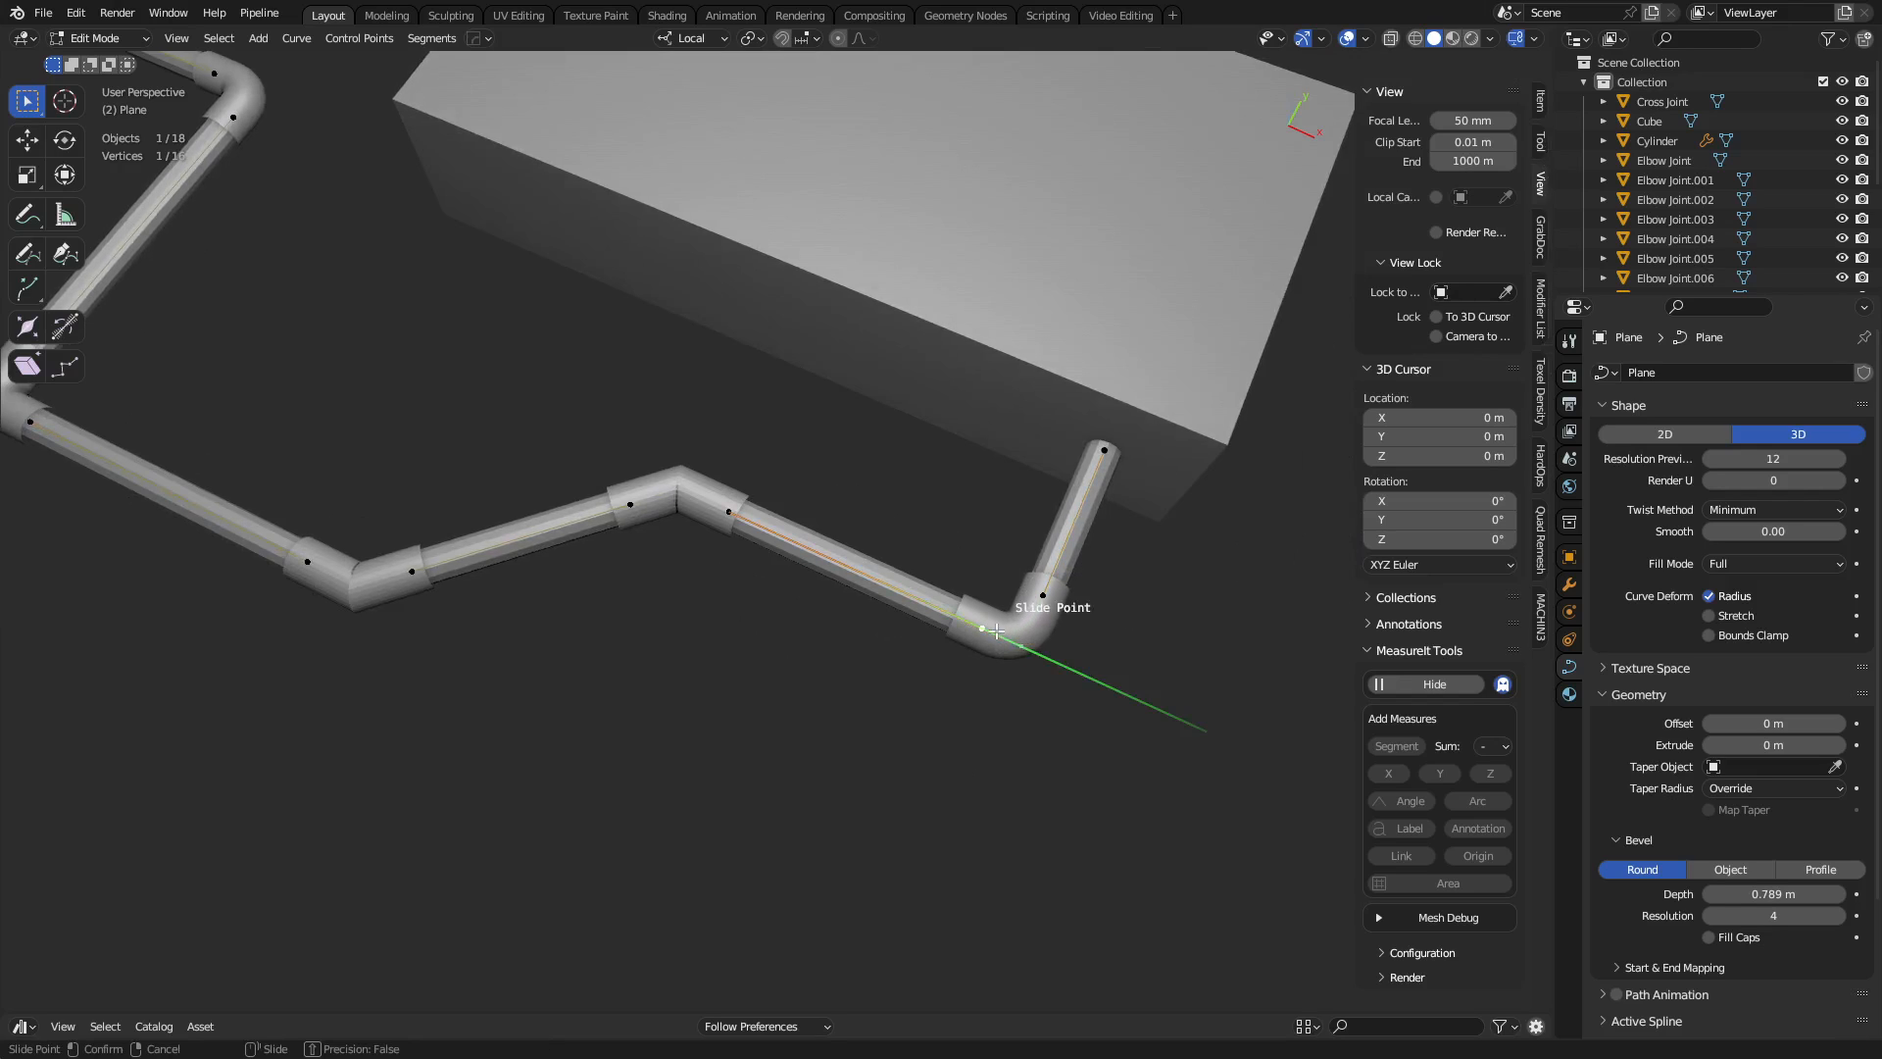
{"action": "left_click", "coordinate": [993, 628]}
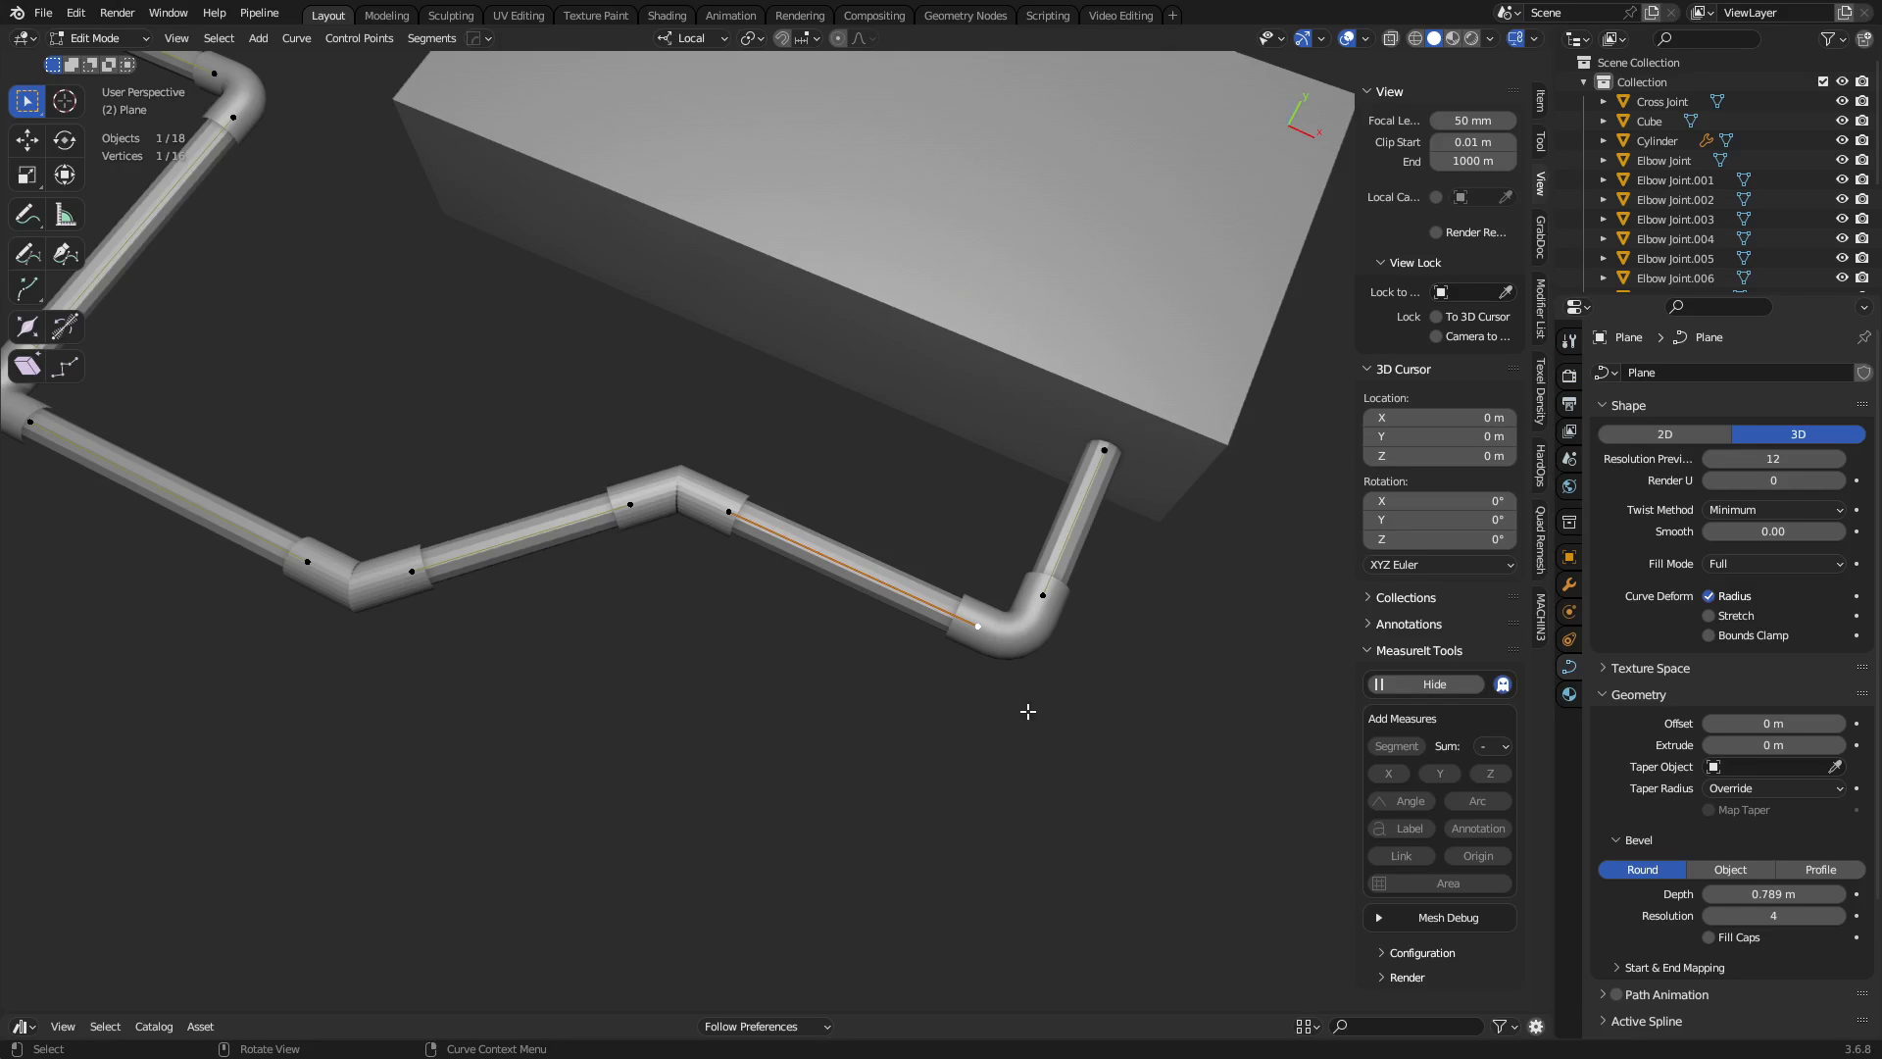
{"action": "key", "text": "Tab"}
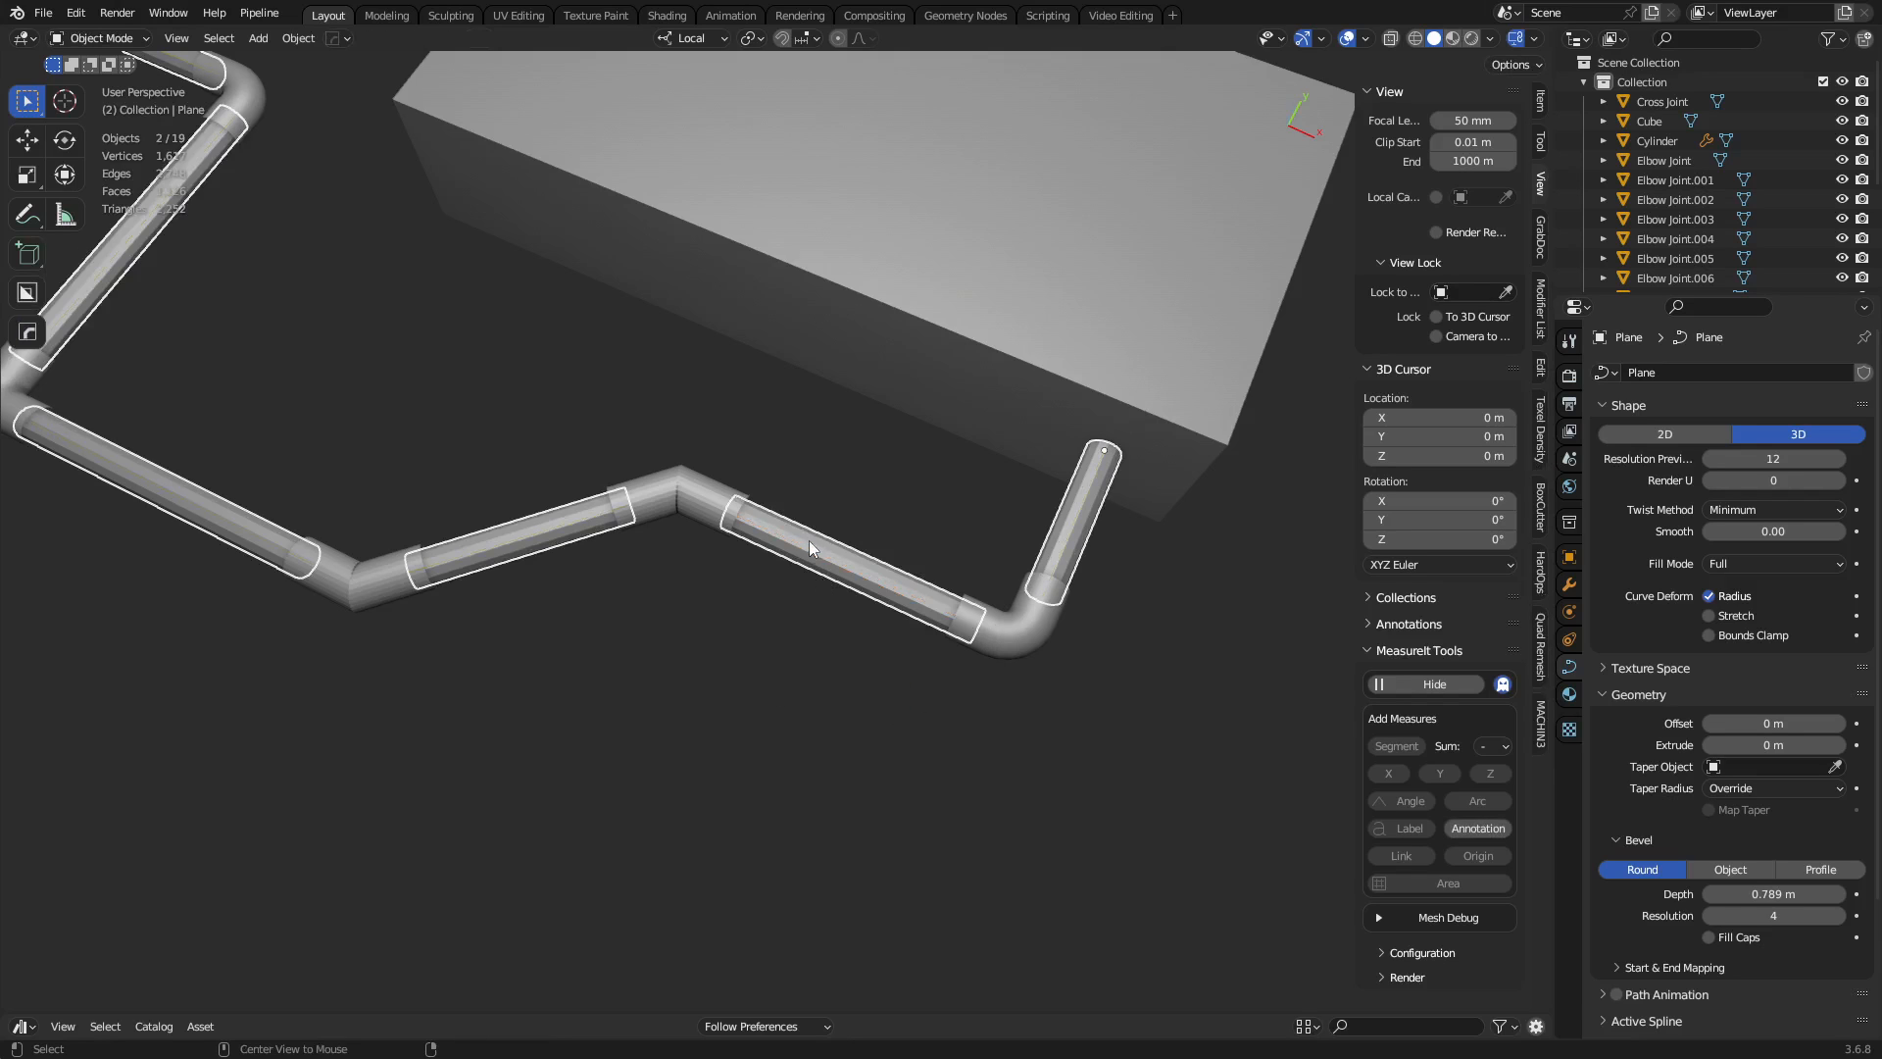
Examine the finished pipe run's segment ends and elbow joints from the side, from below and from the top.
{"action": "left_click_drag", "start_coordinate": [811, 549], "coordinate": [756, 340], "text": "alt"}
{"action": "key", "text": "Tab"}
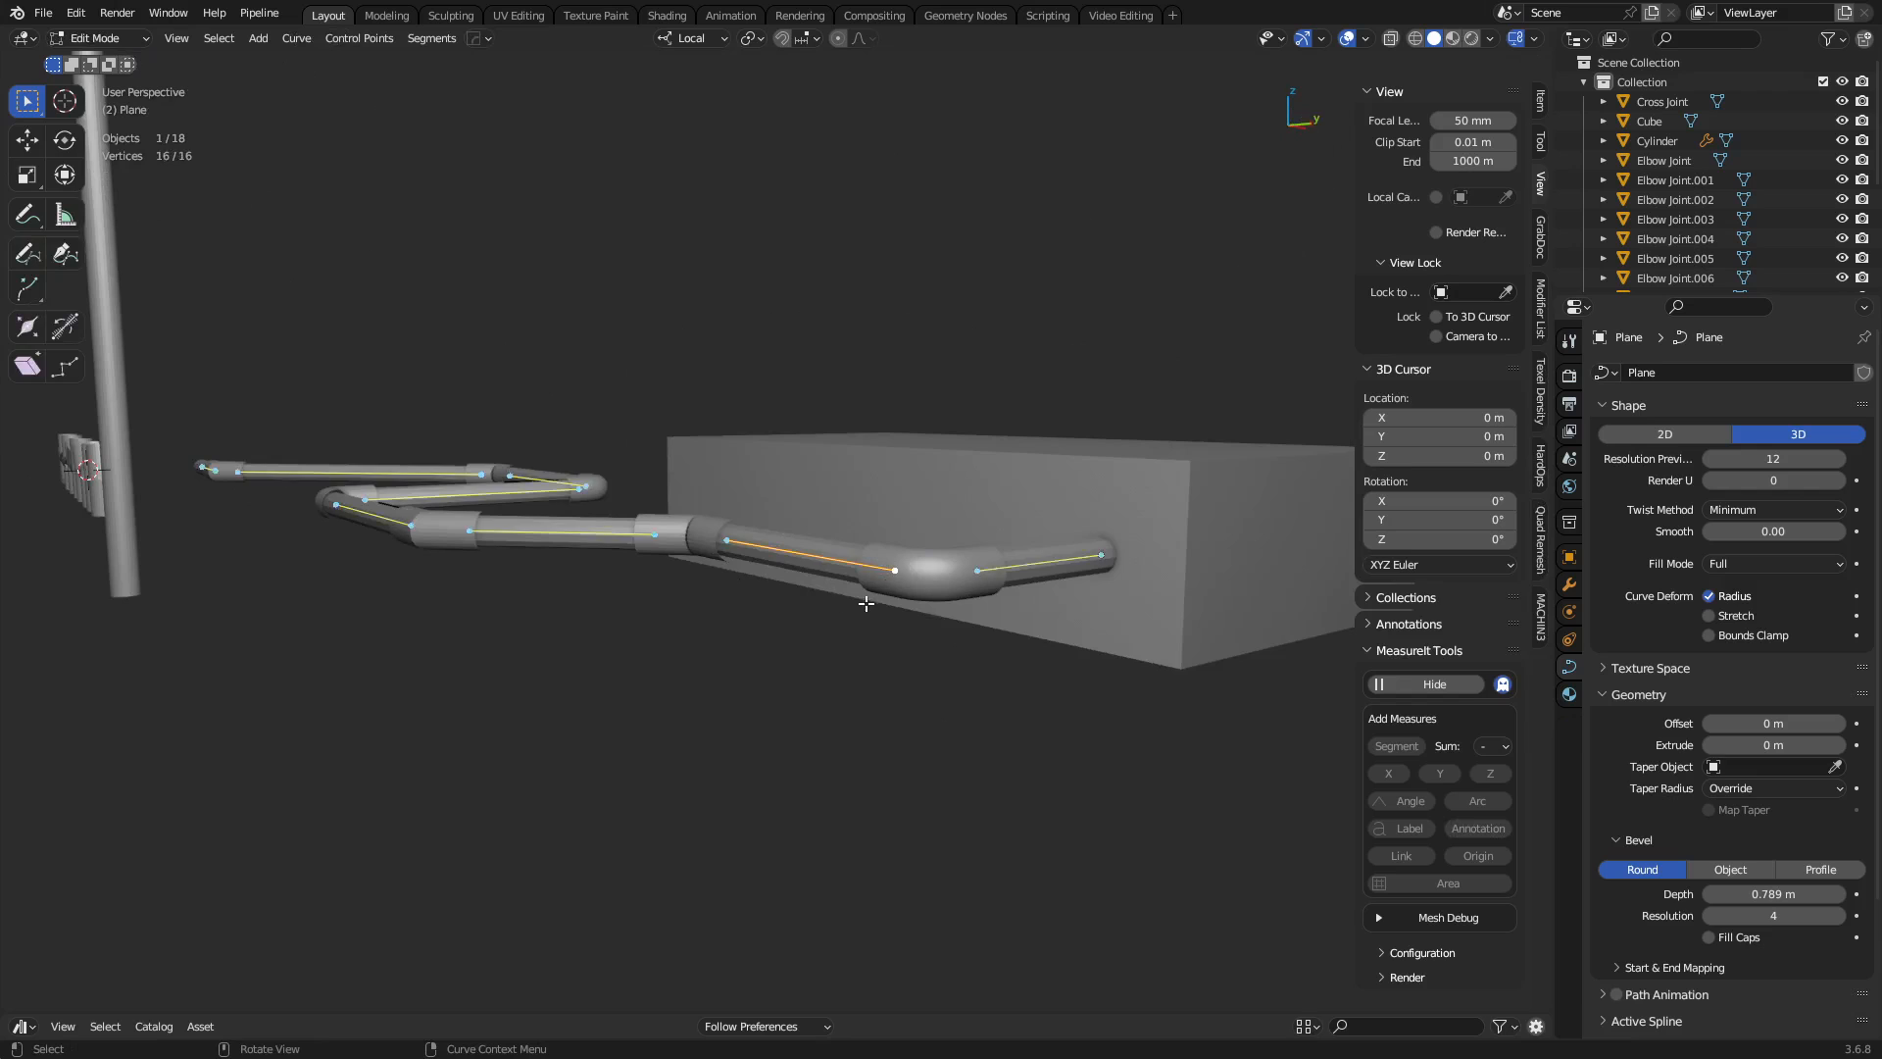
{"action": "key", "text": "alt+a"}
{"action": "middle_click_drag", "start_coordinate": [866, 604], "coordinate": [884, 543]}
{"action": "scroll", "coordinate": [909, 585], "scroll_direction": "up", "scroll_amount": 3}
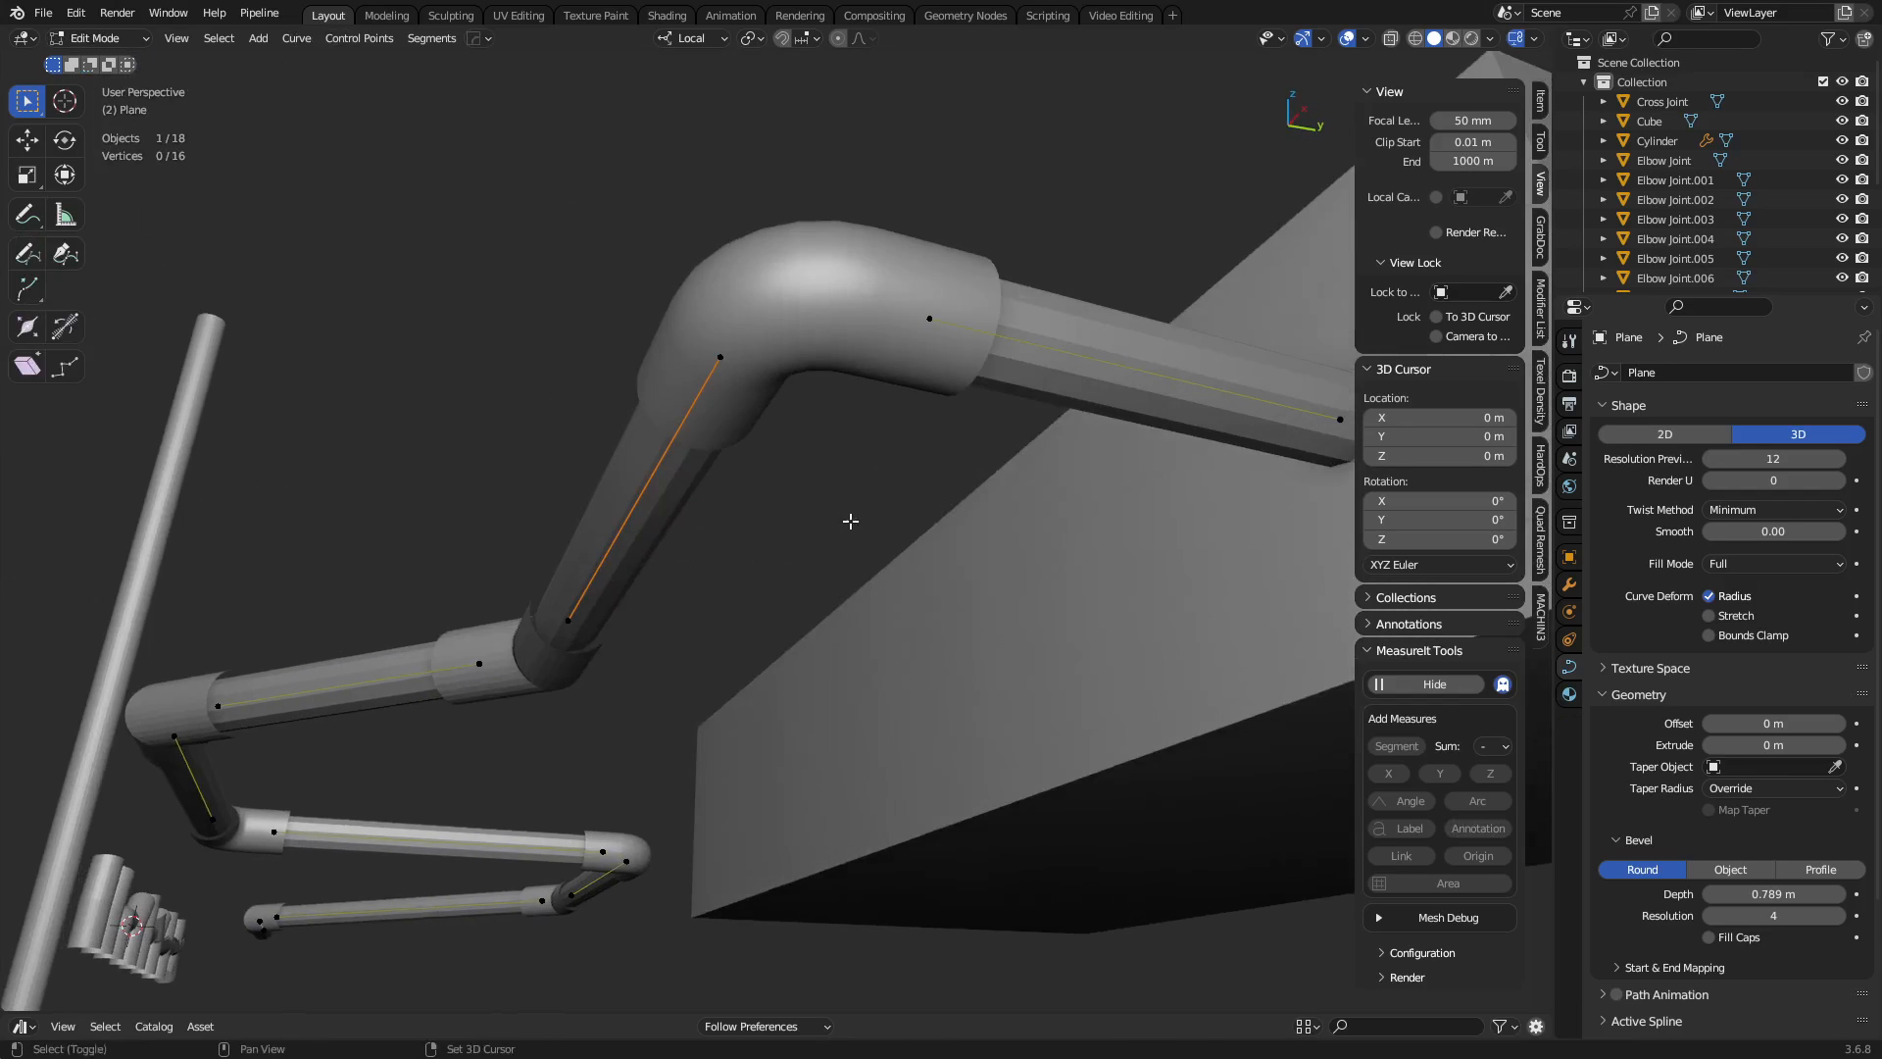
{"action": "key", "text": "Tab"}
{"action": "key", "text": "alt+a"}
{"action": "middle_click_drag", "start_coordinate": [751, 578], "coordinate": [788, 686]}
{"action": "middle_click_drag", "start_coordinate": [716, 592], "coordinate": [741, 579], "text": "alt"}
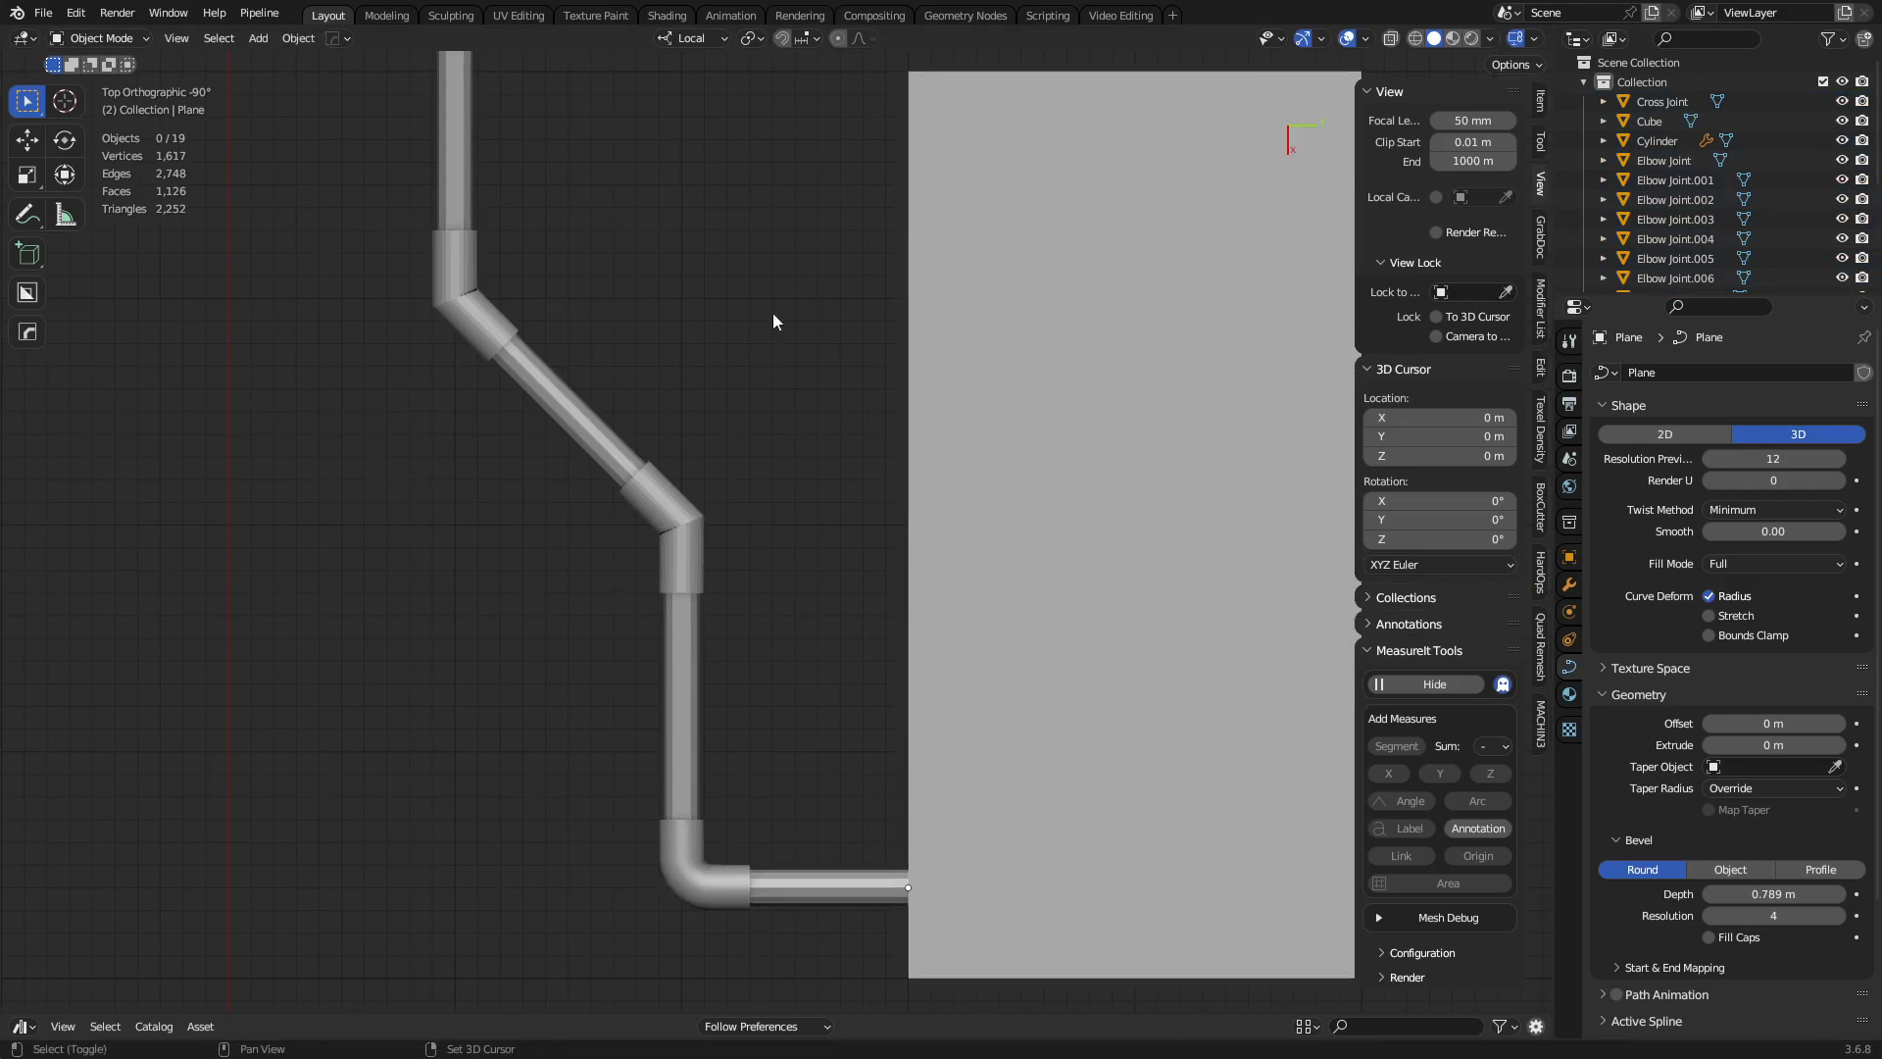
{"action": "scroll", "coordinate": [772, 314], "scroll_direction": "down", "scroll_amount": 1}
{"action": "middle_click_drag", "start_coordinate": [774, 294], "coordinate": [821, 486], "text": "shift"}
{"action": "scroll", "coordinate": [803, 471], "scroll_direction": "down", "scroll_amount": 1}
{"action": "middle_click_drag", "start_coordinate": [796, 422], "coordinate": [782, 689], "text": "shift"}
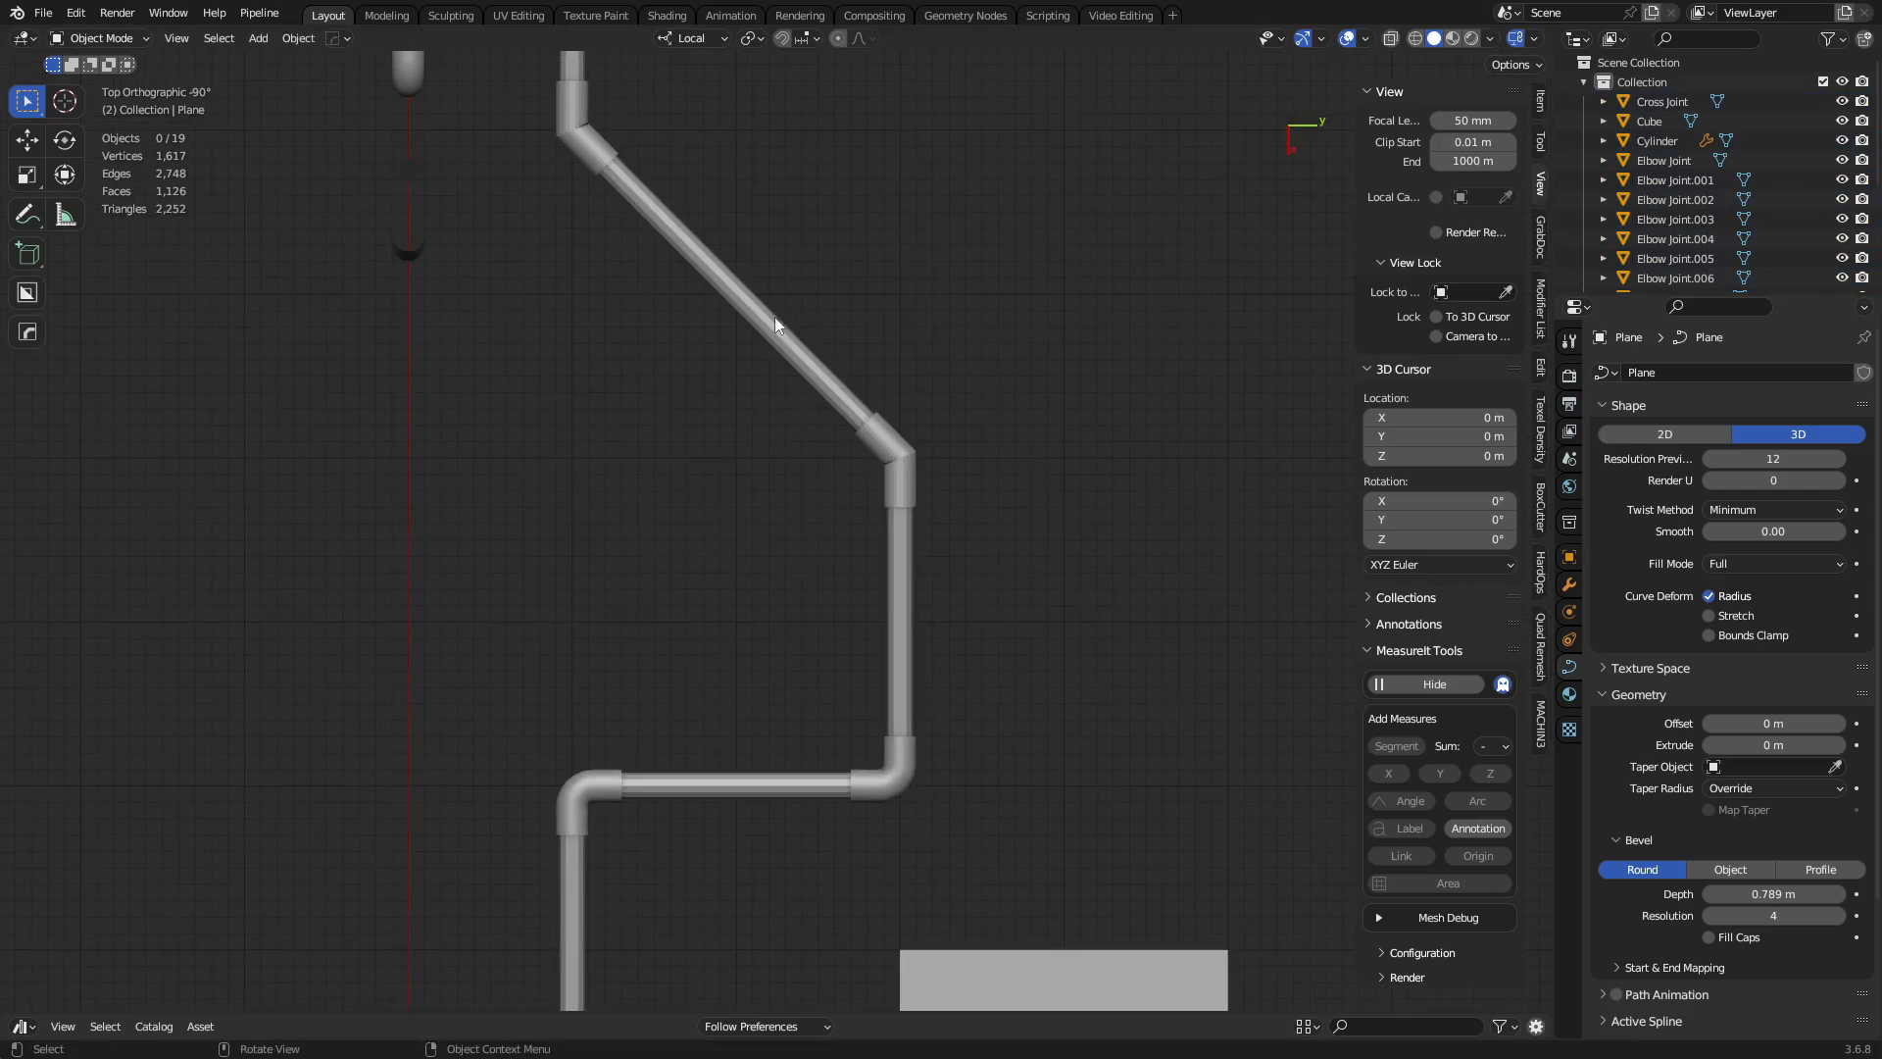
{"action": "middle_click_drag", "start_coordinate": [770, 306], "coordinate": [768, 573], "text": "shift"}
Duplicate the straight curve pipe segments in place and convert the copy to a mesh.
{"action": "left_click", "coordinate": [768, 573]}
{"action": "middle_click_drag", "start_coordinate": [929, 725], "coordinate": [475, 525]}
{"action": "key", "text": "shift+d"}
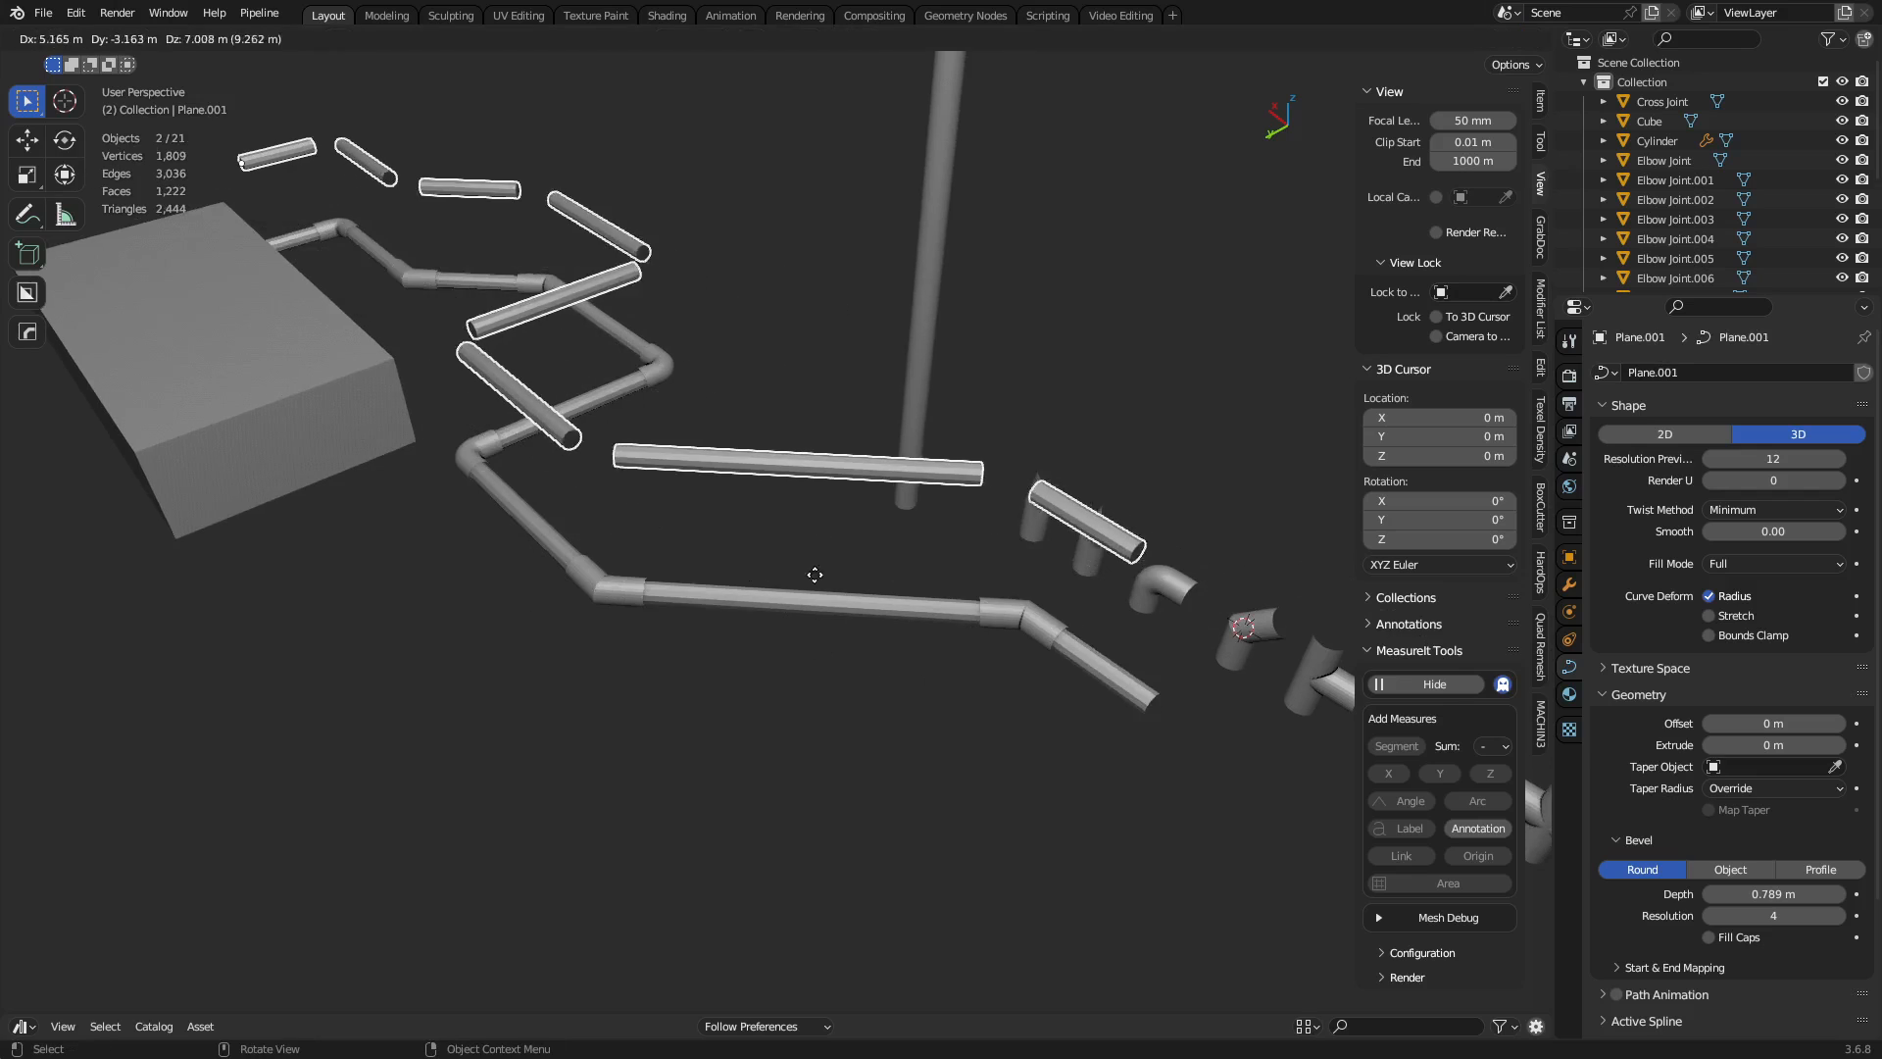
{"action": "key", "text": "Escape"}
{"action": "right_click", "coordinate": [818, 585]}
{"action": "mouse_move", "coordinate": [813, 568]}
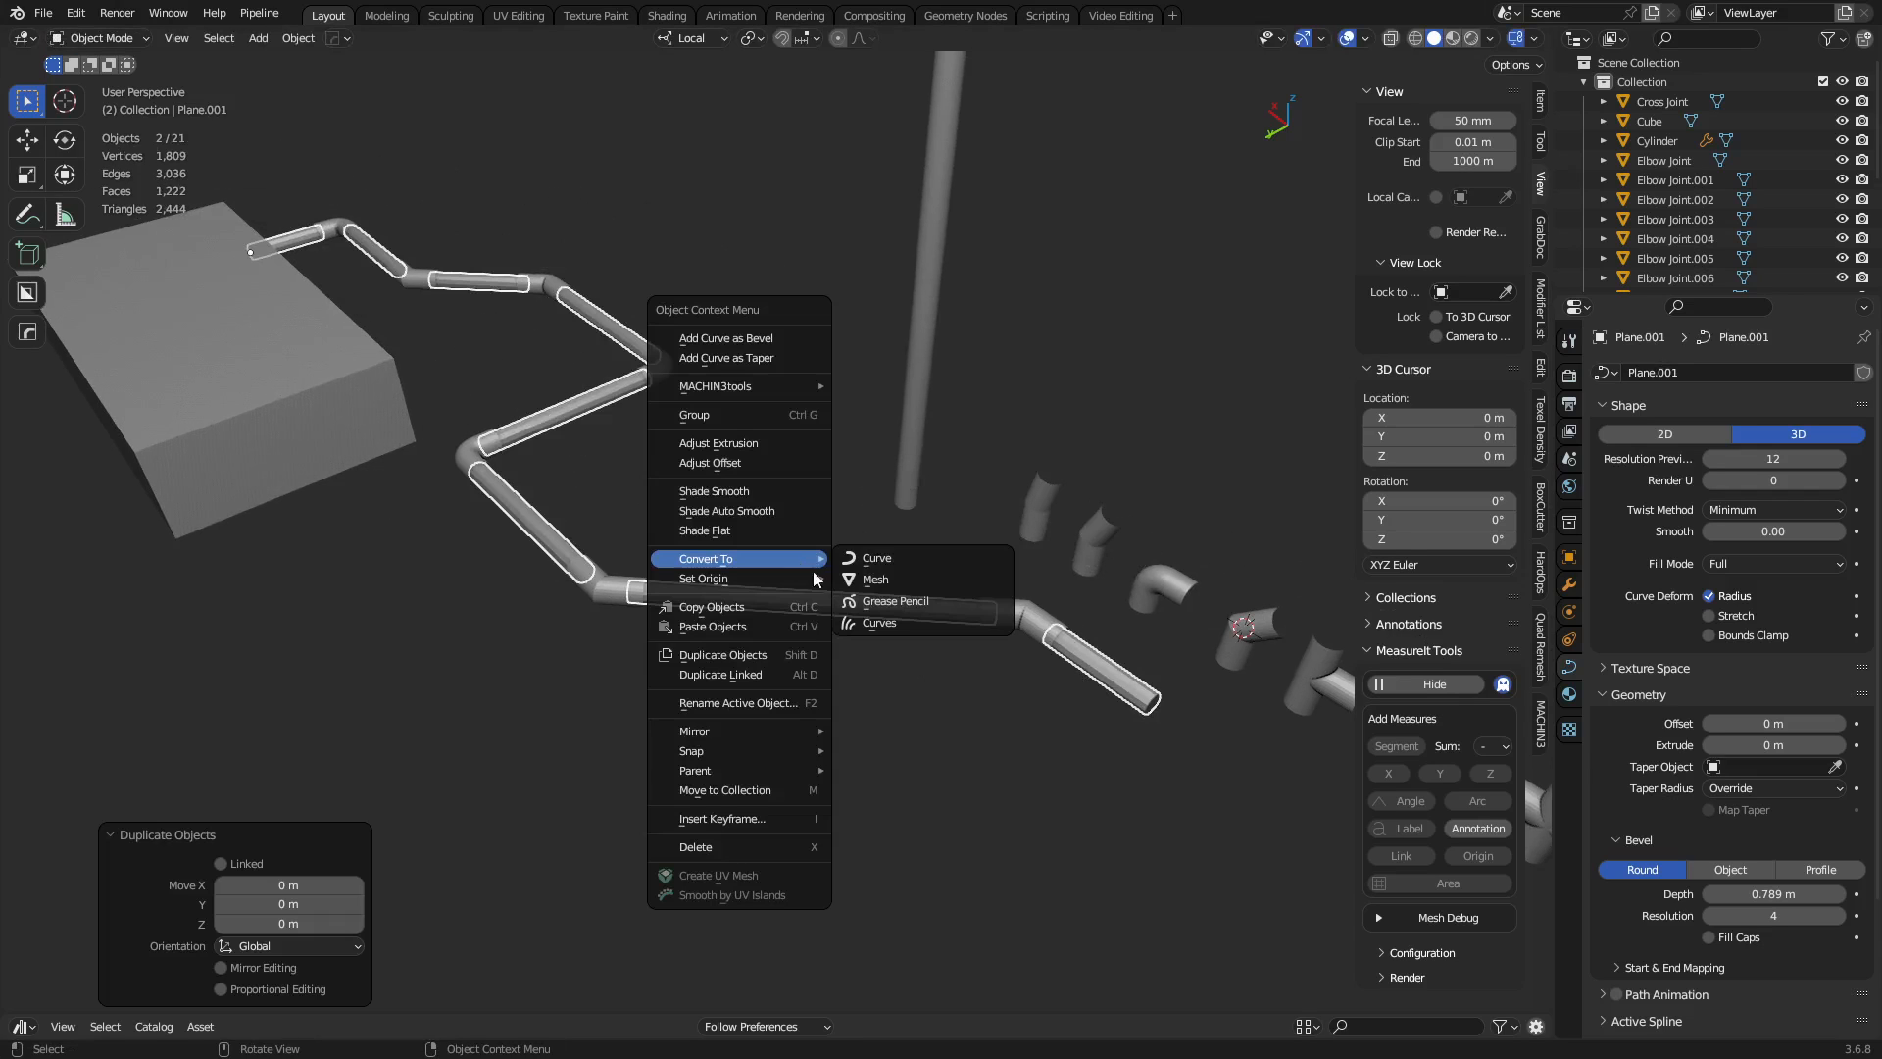
{"action": "left_click", "coordinate": [886, 581]}
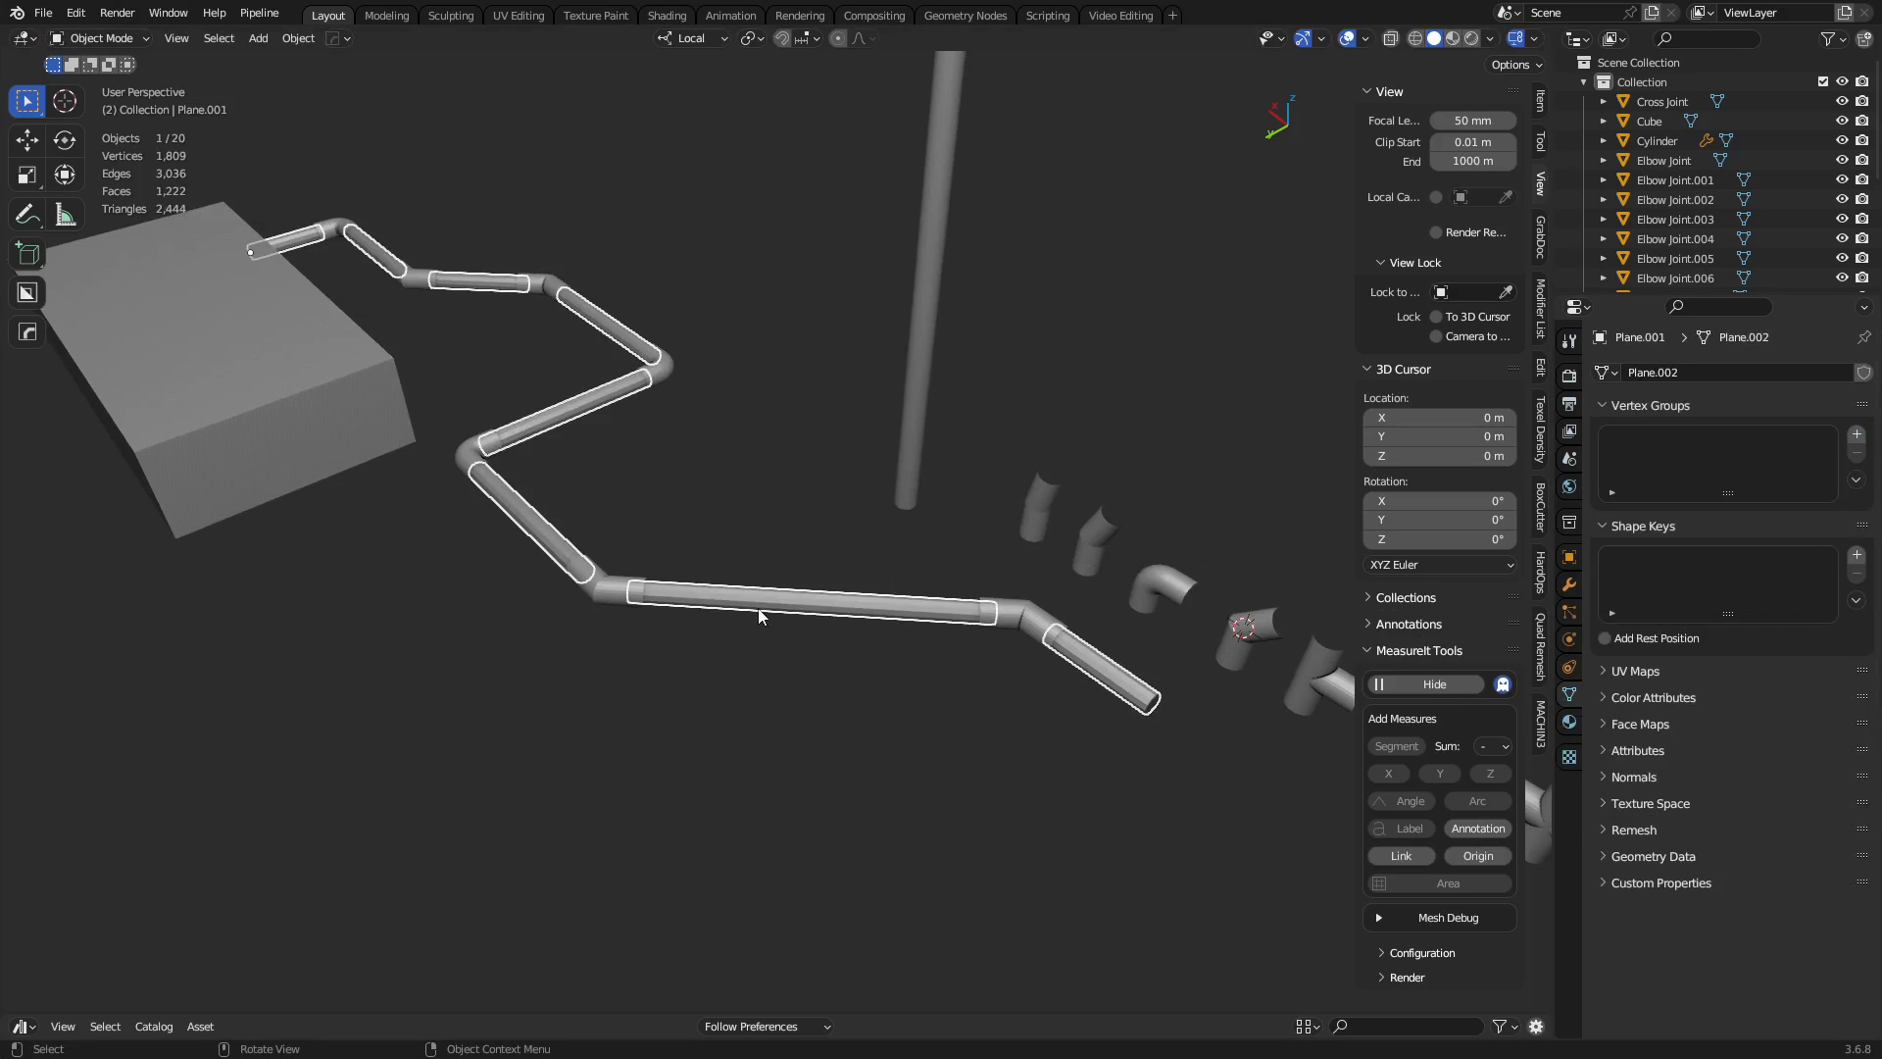
Hide the original curve segments and open the mesh copy in Edit Mode with all its geometry selected.
{"action": "left_click", "coordinate": [759, 616], "text": "shift"}
{"action": "key", "text": "h"}
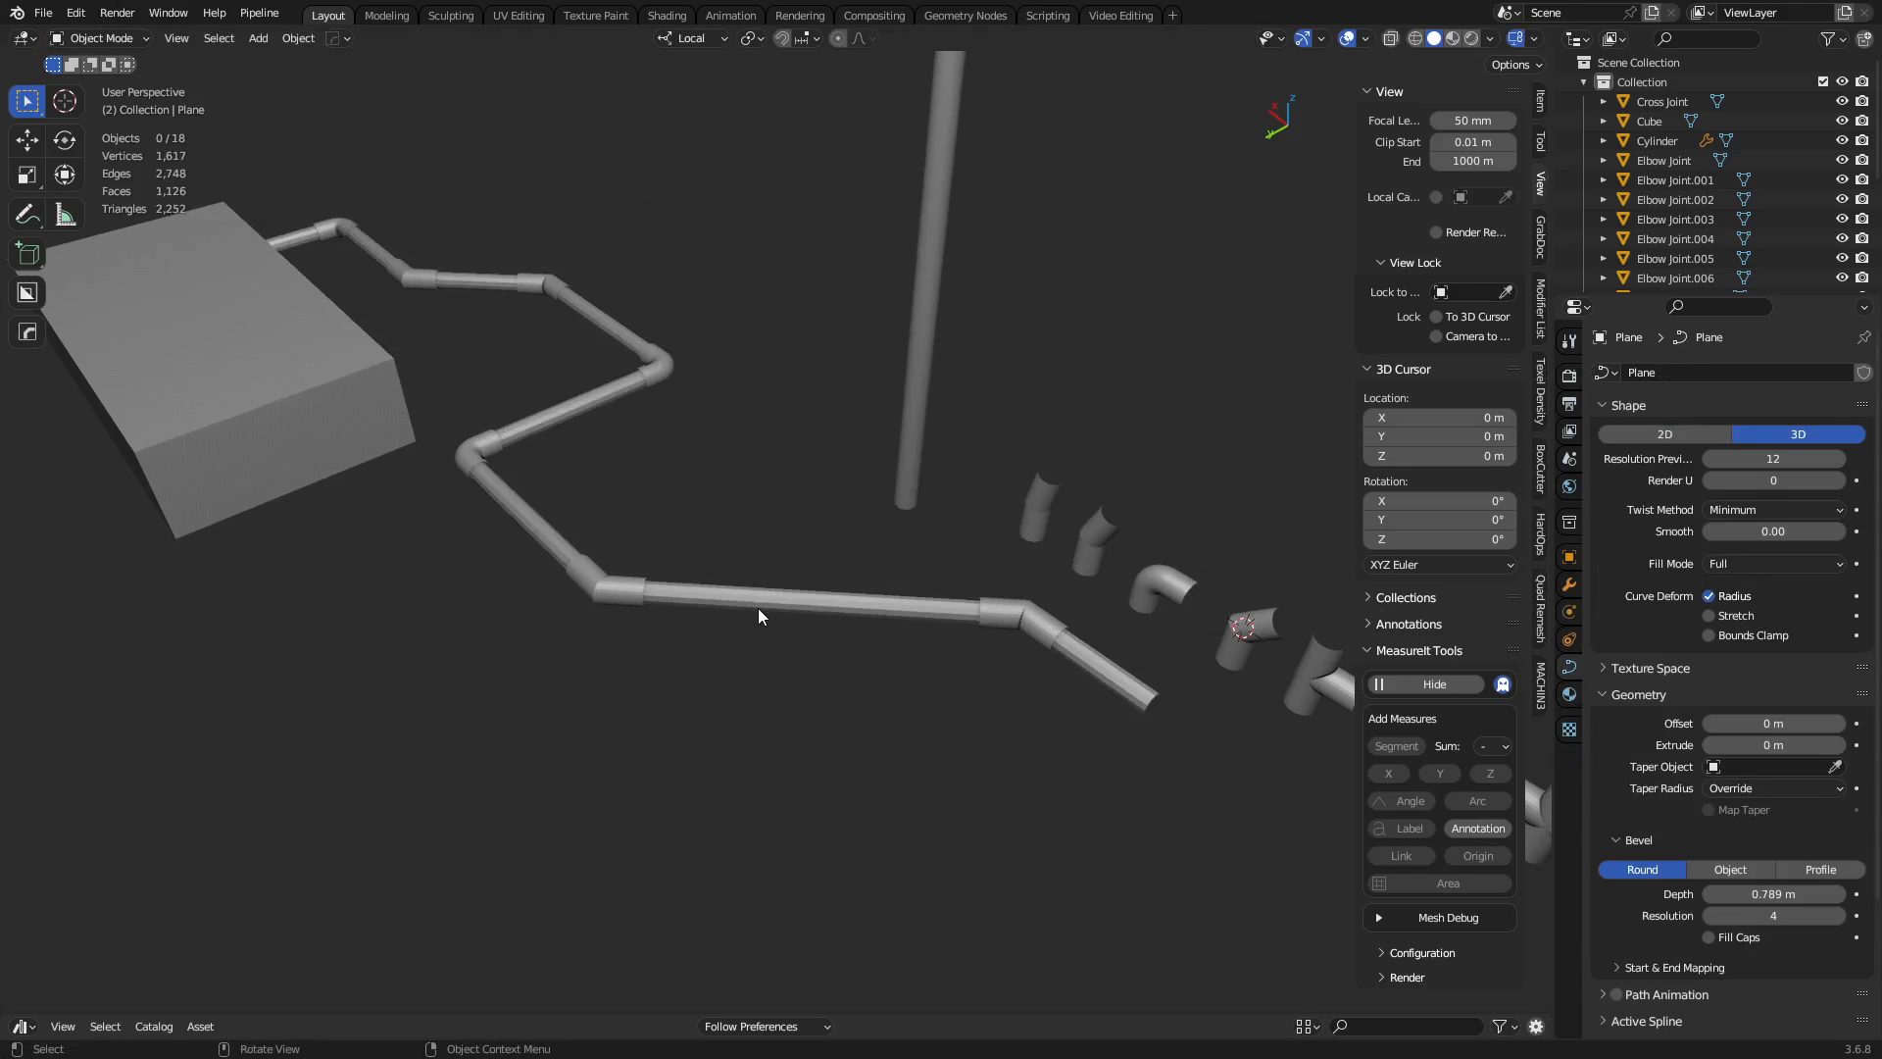
{"action": "left_click", "coordinate": [759, 613]}
{"action": "key", "text": "ctrl+Tab"}
{"action": "left_click", "coordinate": [992, 630]}
{"action": "key", "text": "a"}
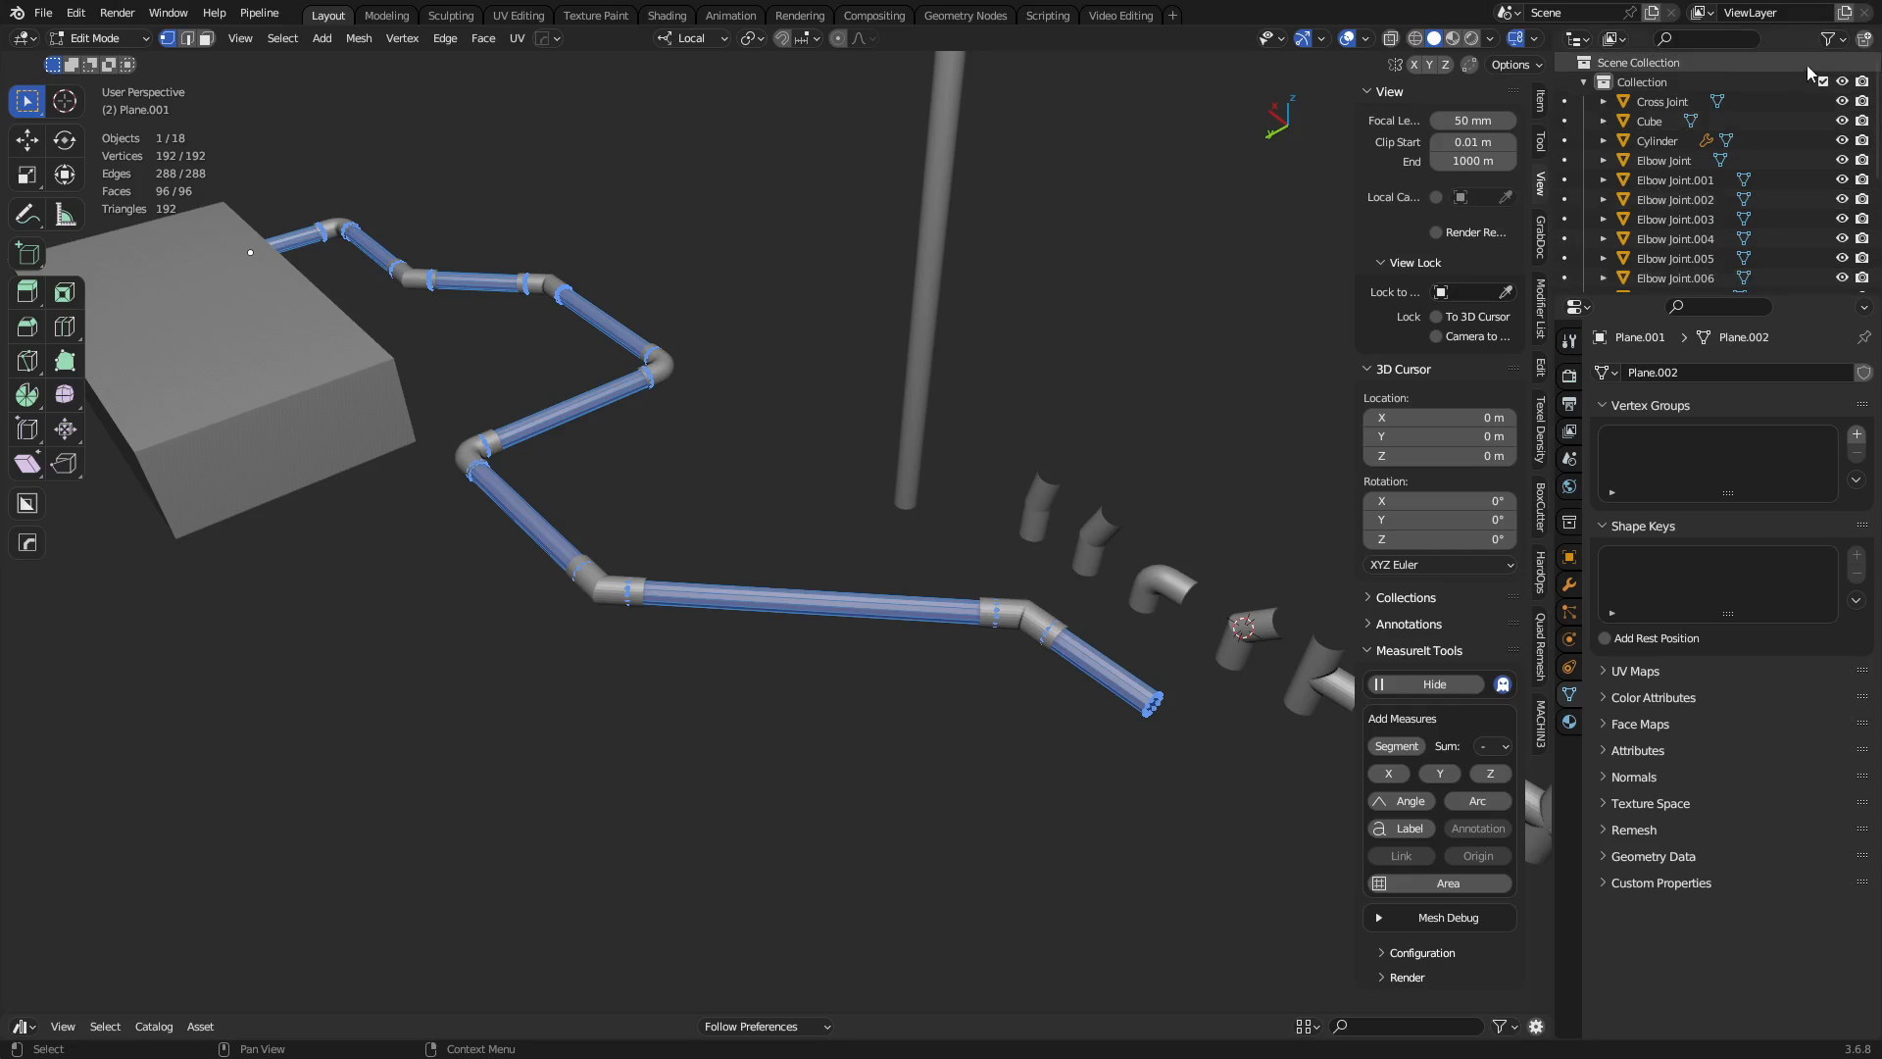
Turn on X-ray display and edge selection for the mesh segments, viewing their ends inside the joints up close.
{"action": "scroll", "coordinate": [598, 546], "scroll_direction": "up", "scroll_amount": 5}
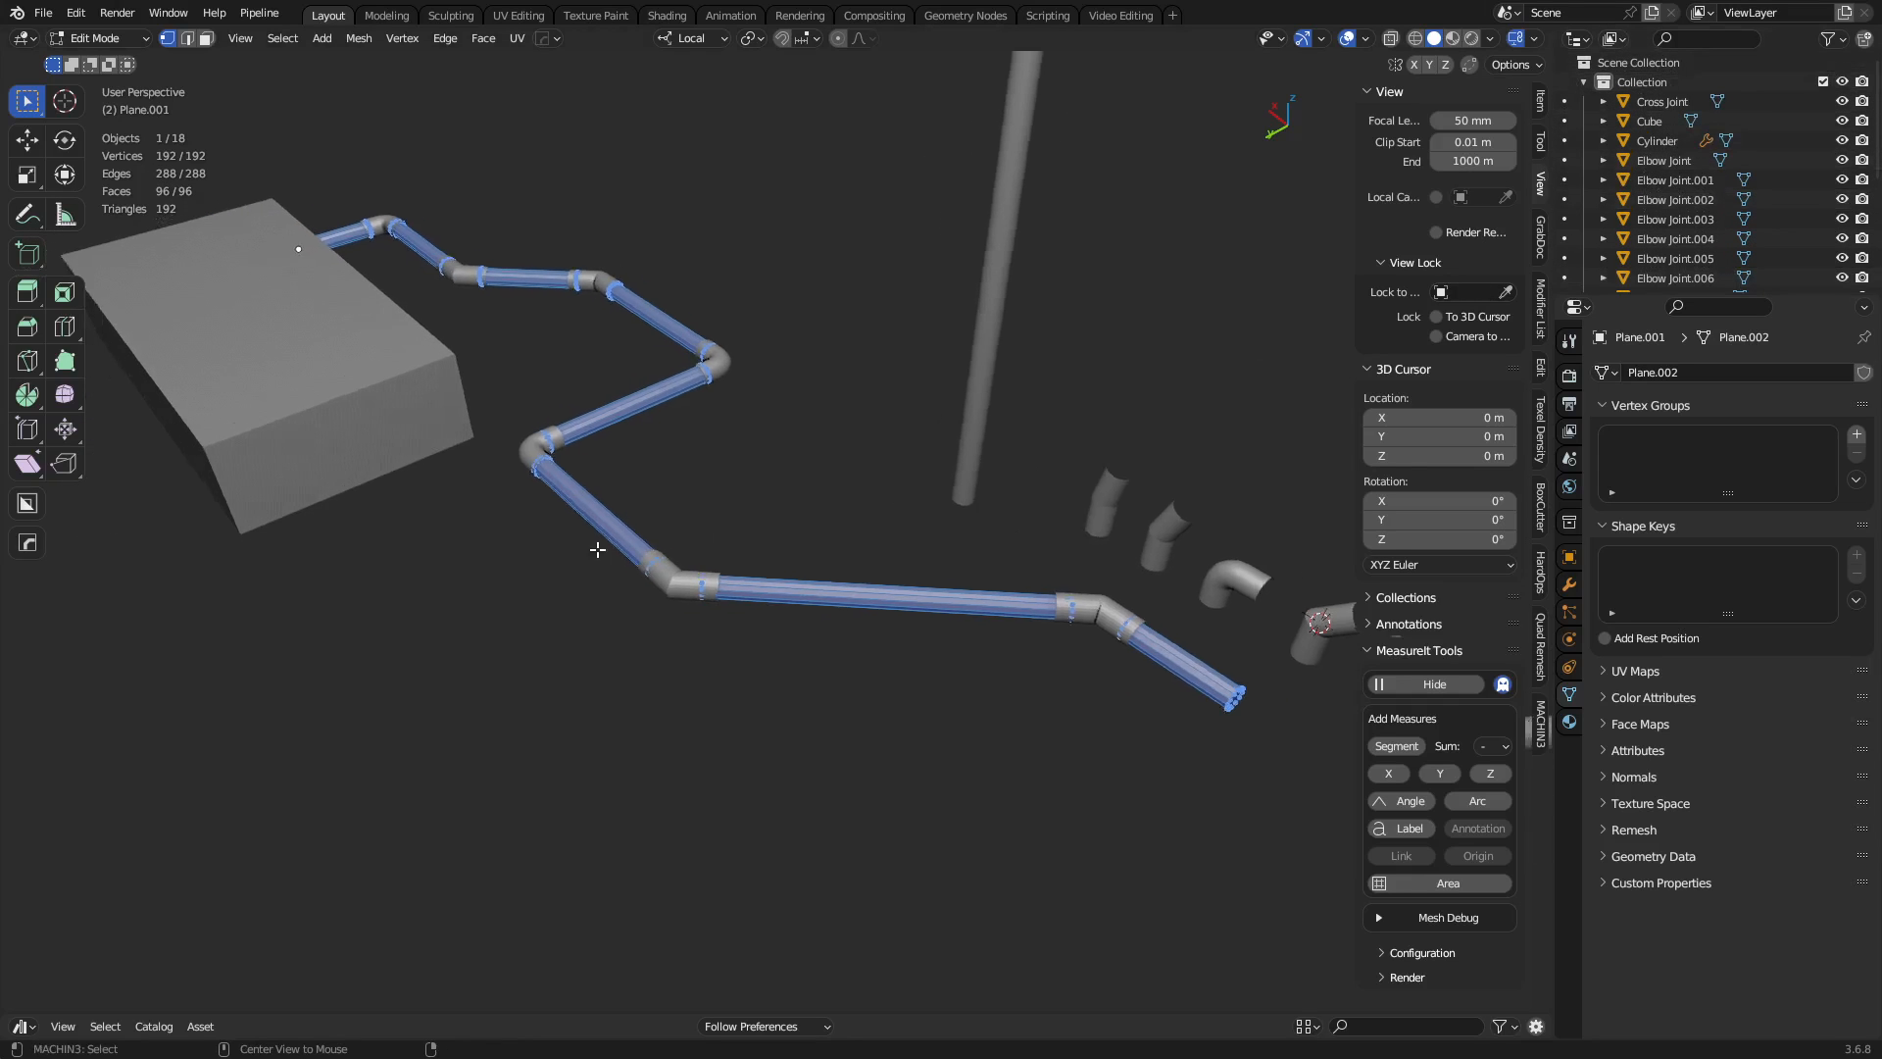
{"action": "middle_click_drag", "start_coordinate": [536, 522], "coordinate": [719, 537]}
{"action": "scroll", "coordinate": [715, 655], "scroll_direction": "up", "scroll_amount": 4}
{"action": "key", "text": "alt+z"}
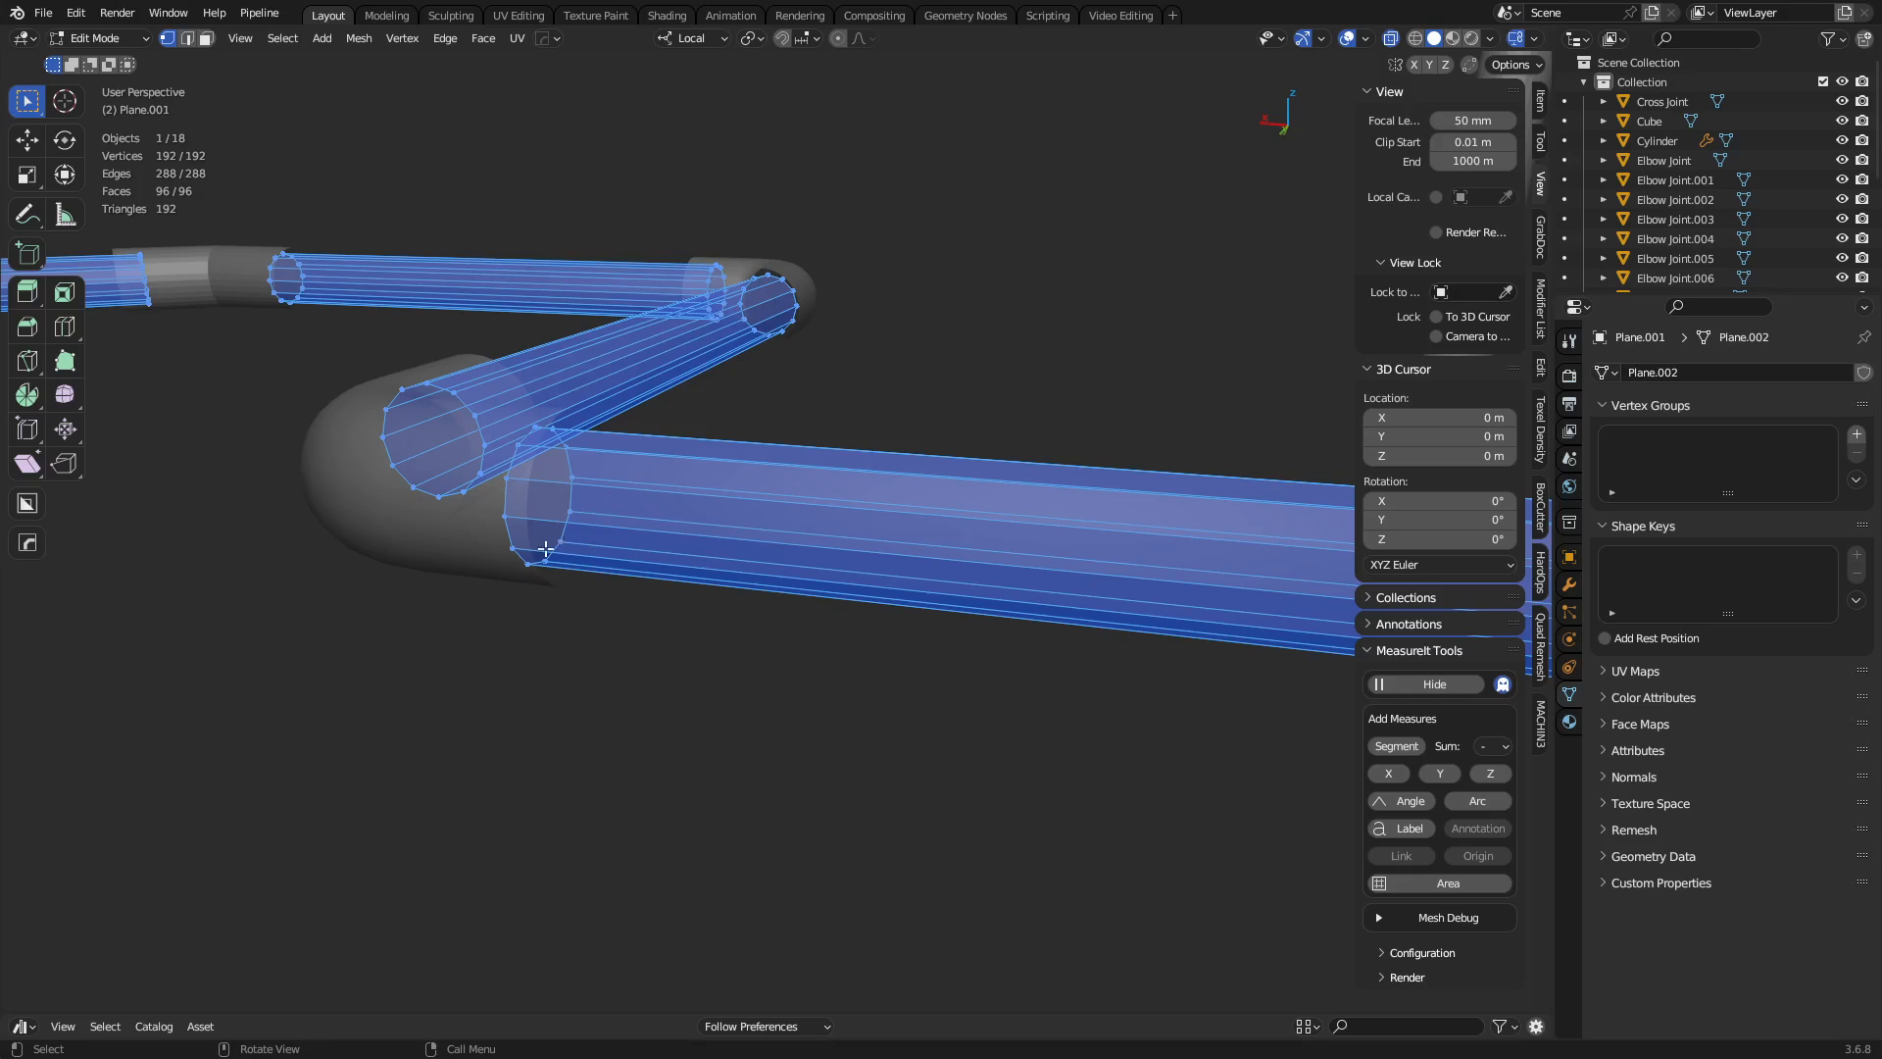
{"action": "middle_click_drag", "start_coordinate": [546, 550], "coordinate": [726, 567]}
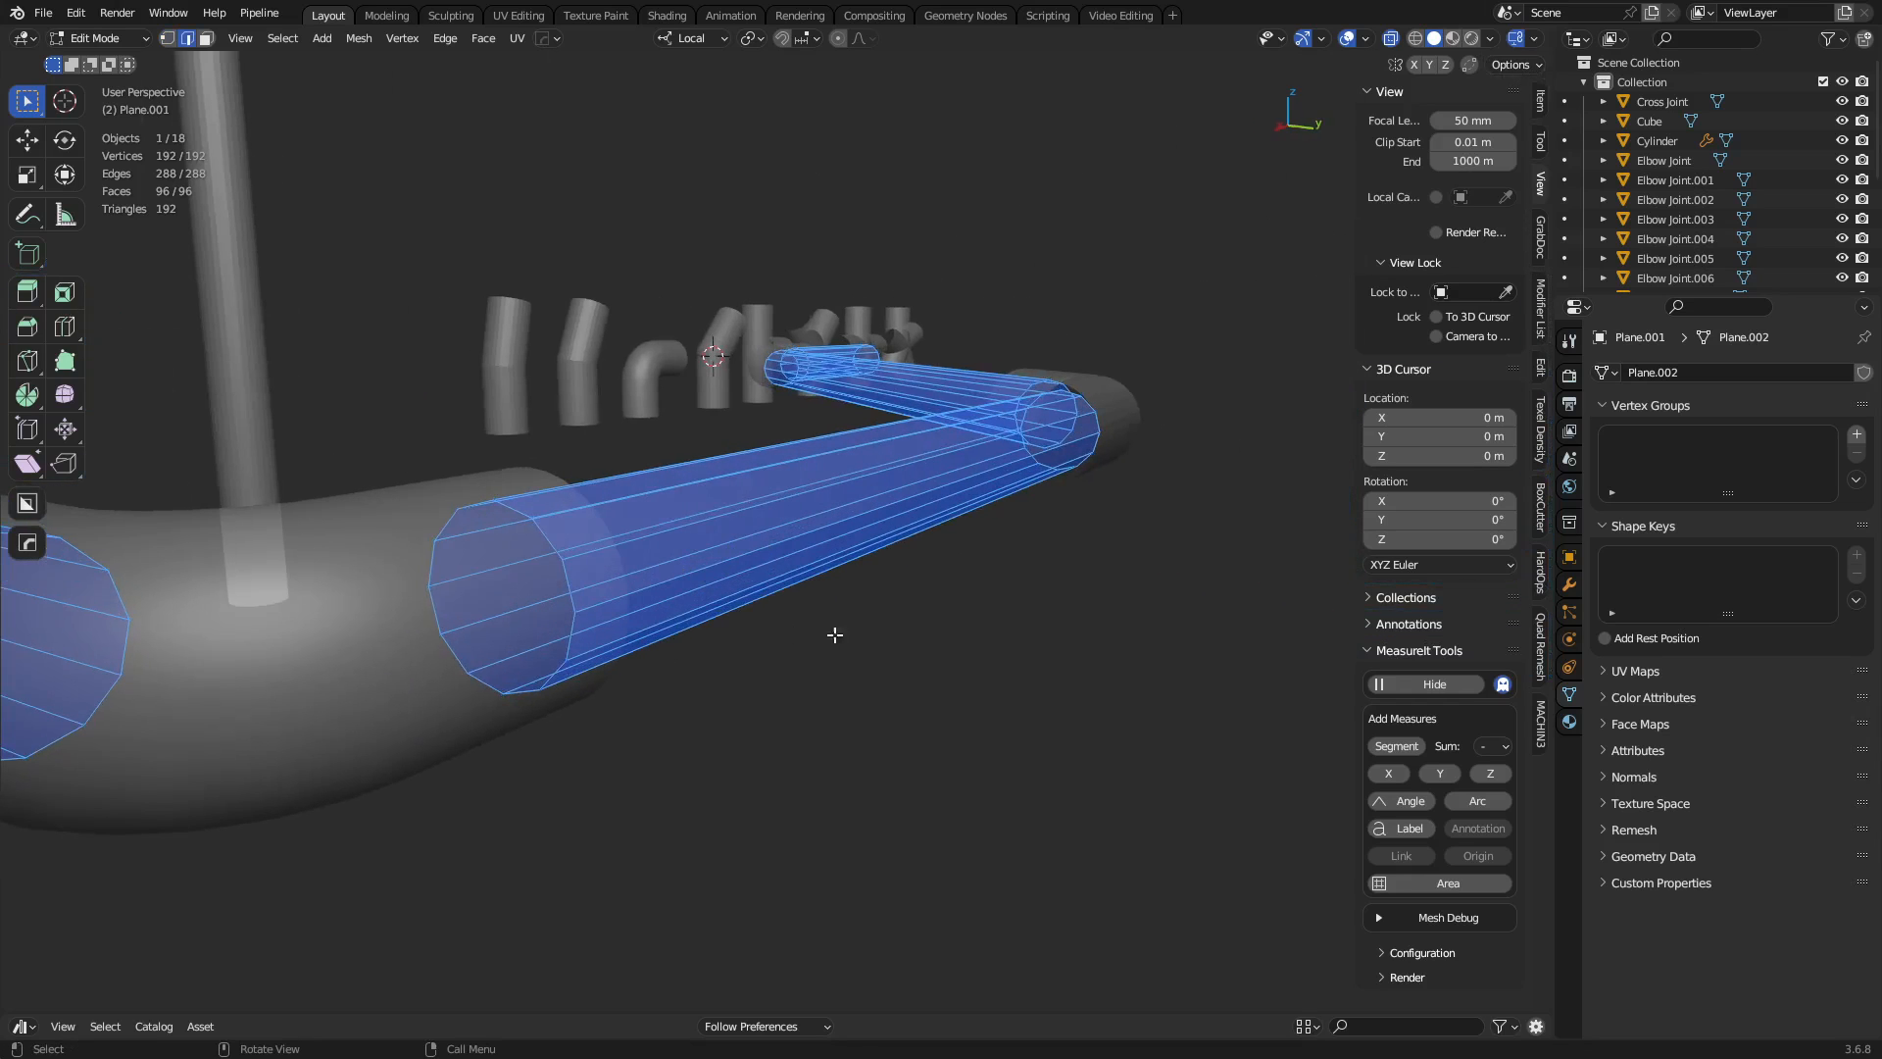
{"action": "middle_click_drag", "start_coordinate": [834, 636], "coordinate": [390, 831]}
Try to mark single lengthwise edges on two neighbouring pipe segments as seams by hand.
{"action": "left_click", "coordinate": [703, 618]}
{"action": "key", "text": "ctrl+z"}
{"action": "left_click", "coordinate": [429, 833], "text": "shift"}
{"action": "key", "text": "u"}
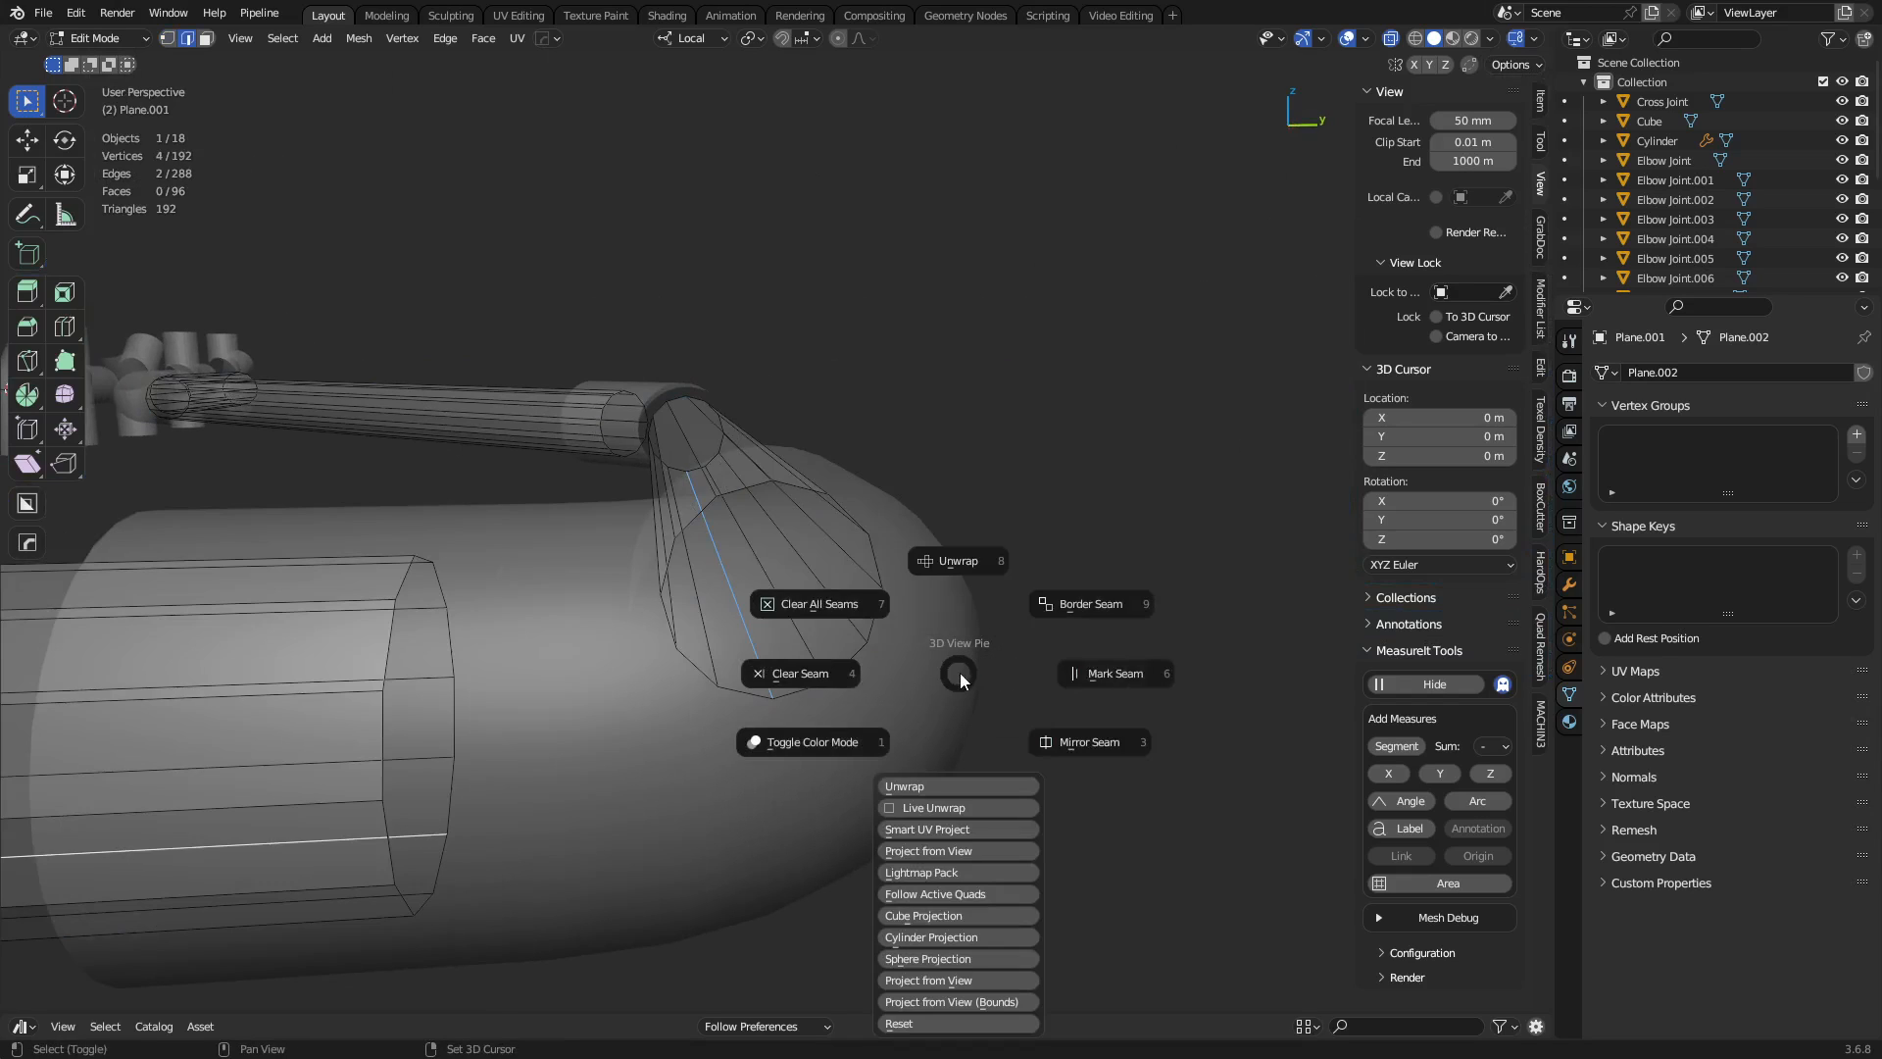
{"action": "left_click", "coordinate": [1011, 664]}
{"action": "key", "text": "ctrl+z"}
{"action": "middle_click_drag", "start_coordinate": [1047, 545], "coordinate": [826, 589]}
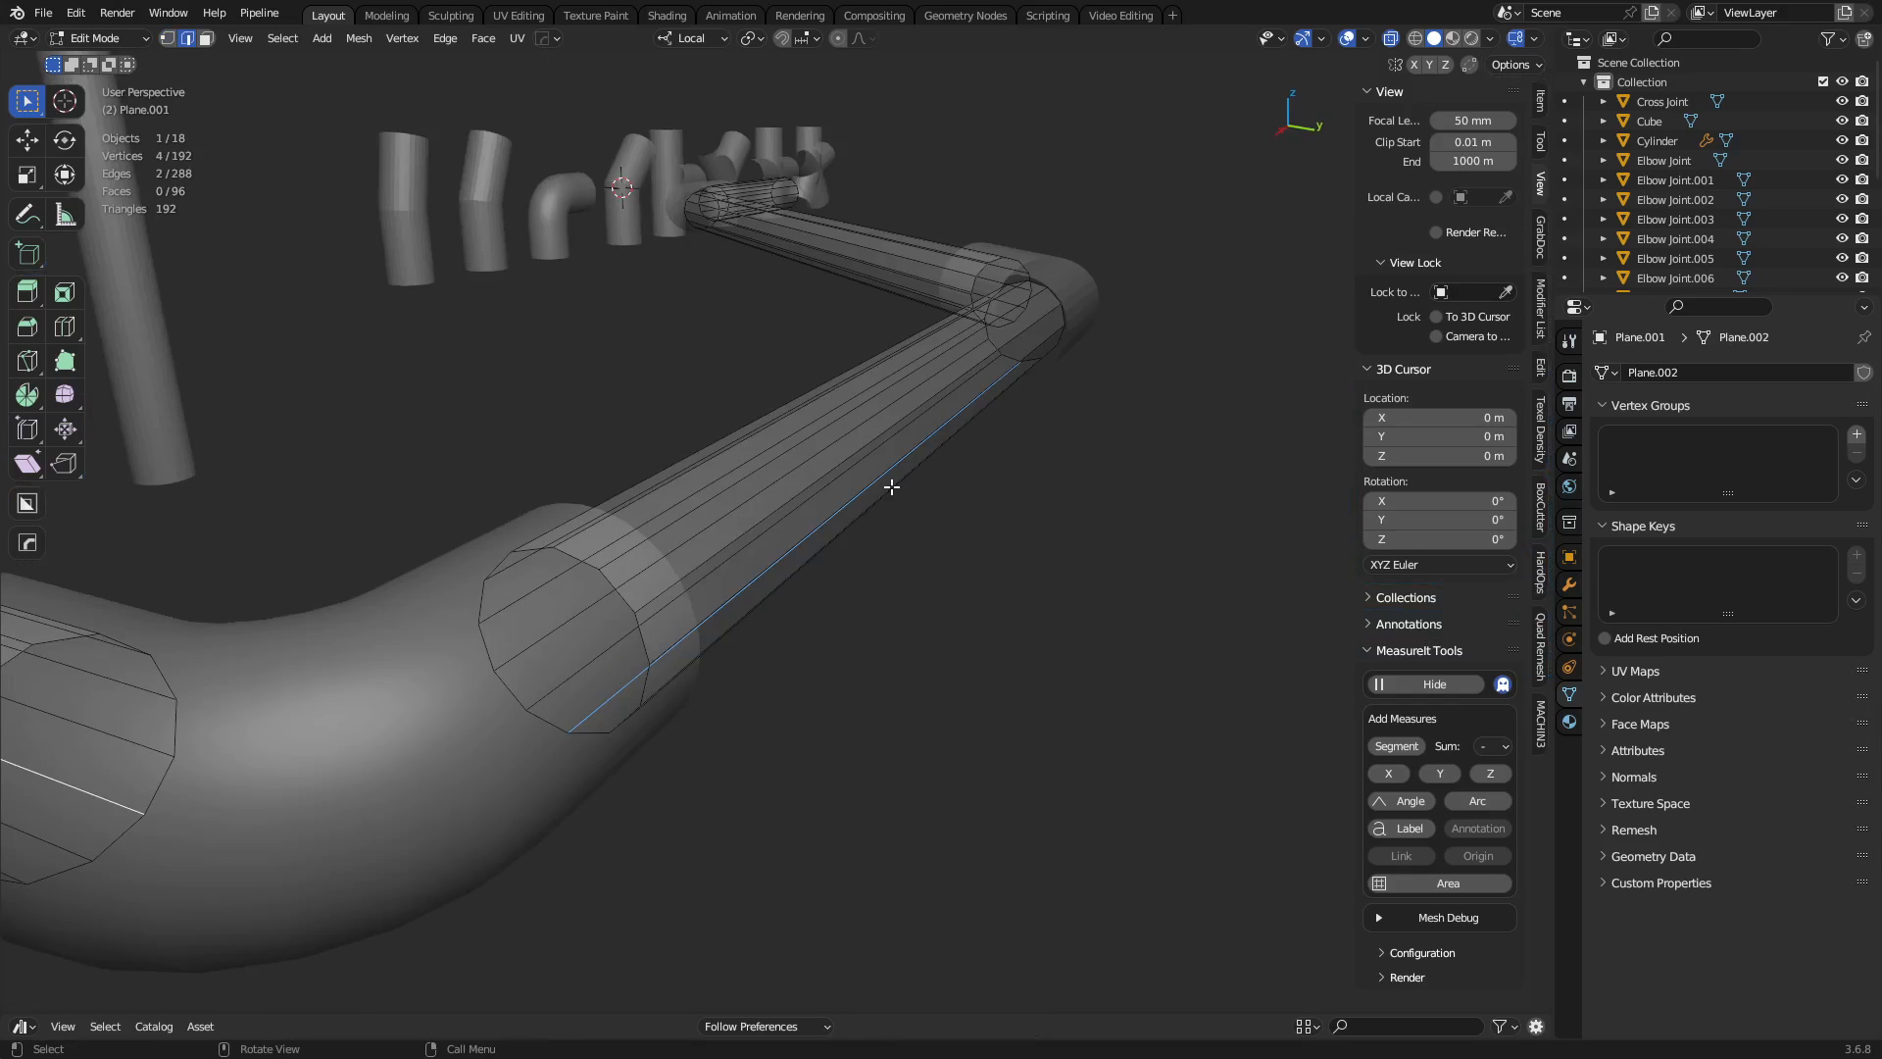
{"action": "scroll", "coordinate": [929, 360], "scroll_direction": "up", "scroll_amount": 4}
{"action": "middle_click_drag", "start_coordinate": [979, 373], "coordinate": [933, 483]}
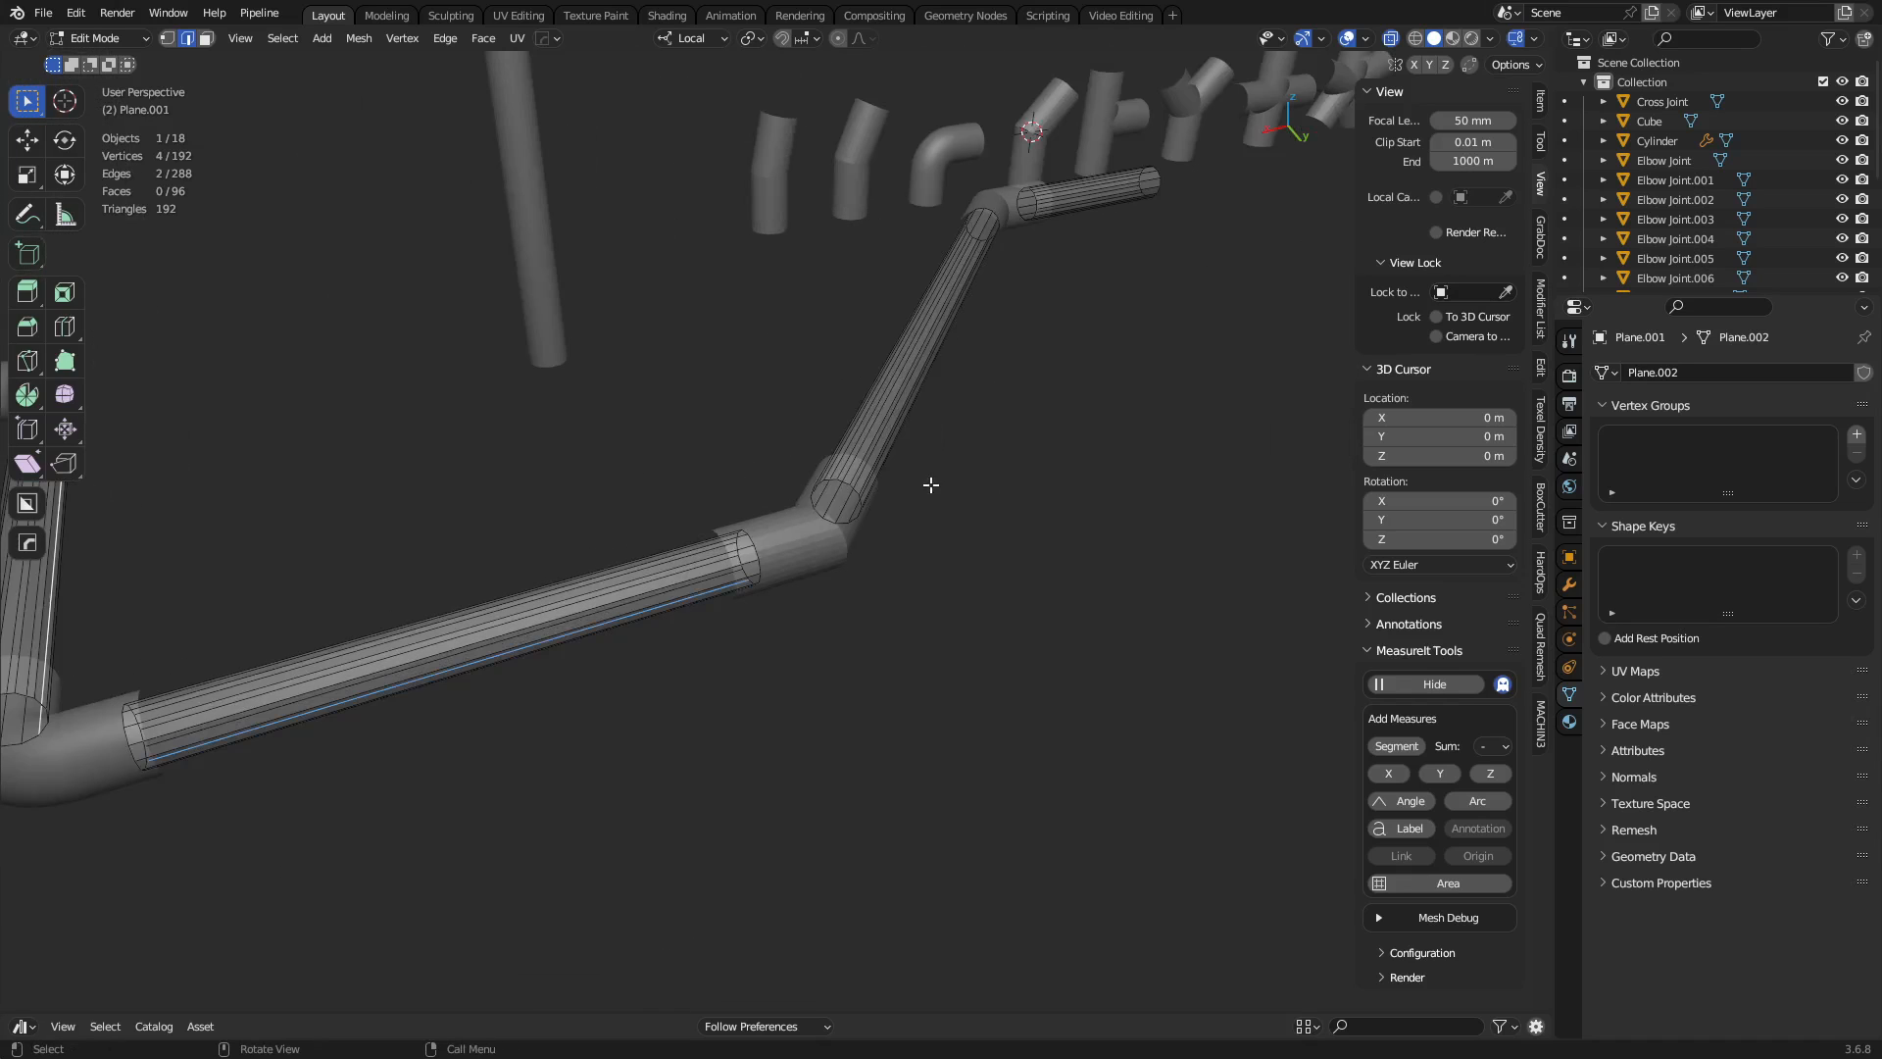
{"action": "key", "text": "a"}
{"action": "middle_click_drag", "start_coordinate": [796, 551], "coordinate": [807, 287]}
{"action": "left_click", "coordinate": [721, 664]}
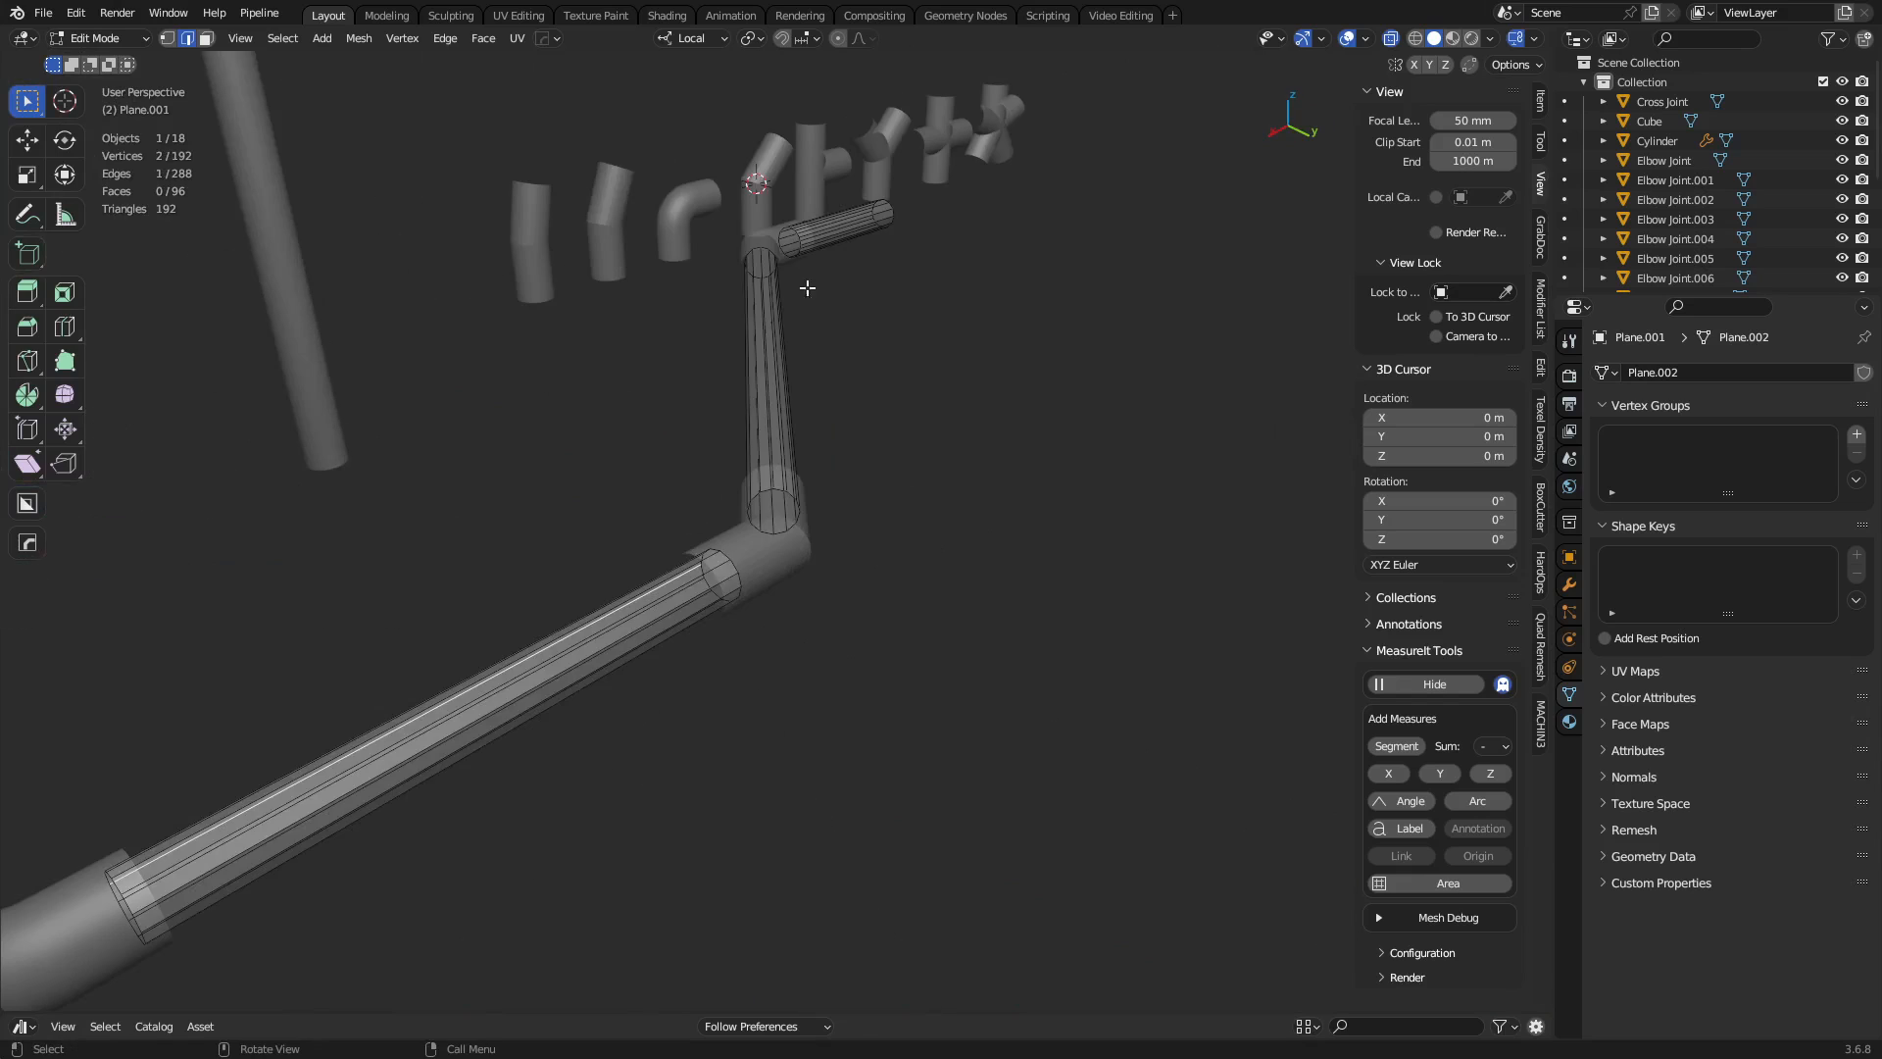
Select the whole pipe mesh and generate its seams from the existing UV islands in the UV Editing workspace.
{"action": "key", "text": "a"}
{"action": "scroll", "coordinate": [769, 514], "scroll_direction": "down", "scroll_amount": 6}
{"action": "middle_click_drag", "start_coordinate": [571, 560], "coordinate": [703, 521], "text": "shift"}
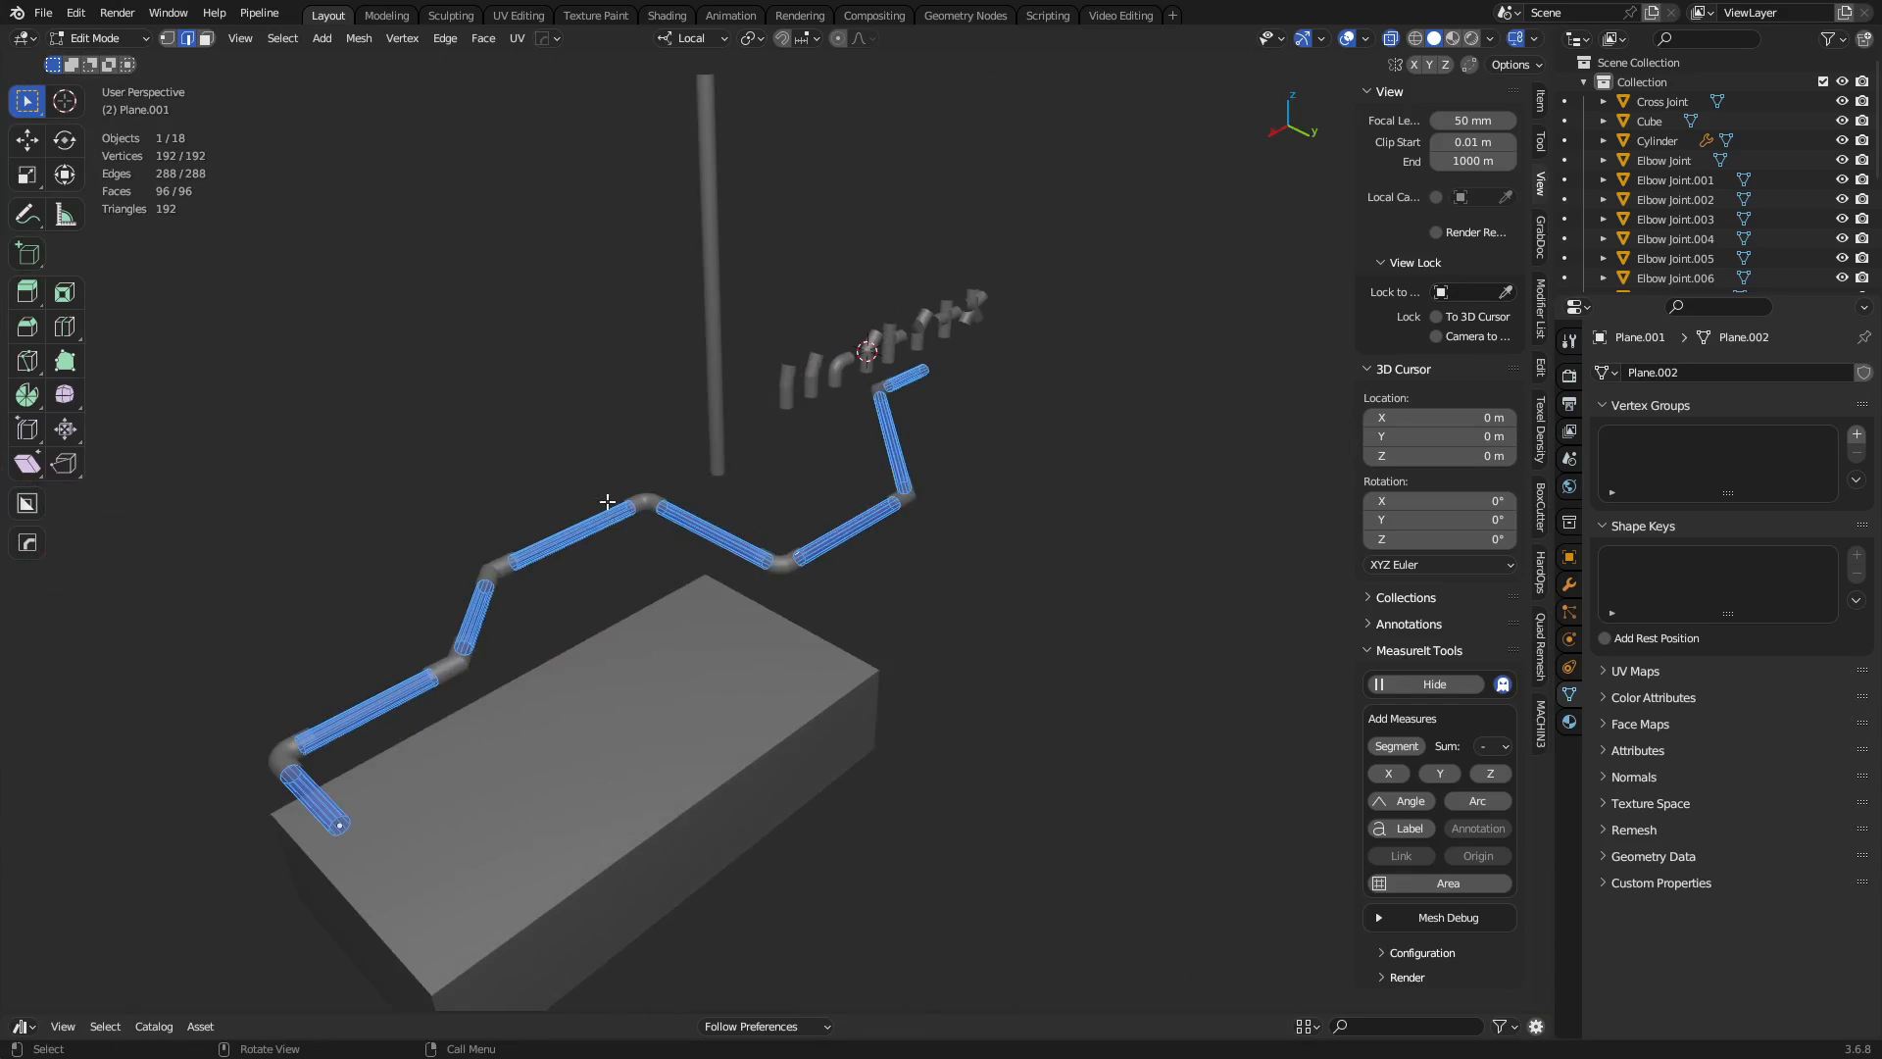
{"action": "left_click", "coordinate": [518, 15]}
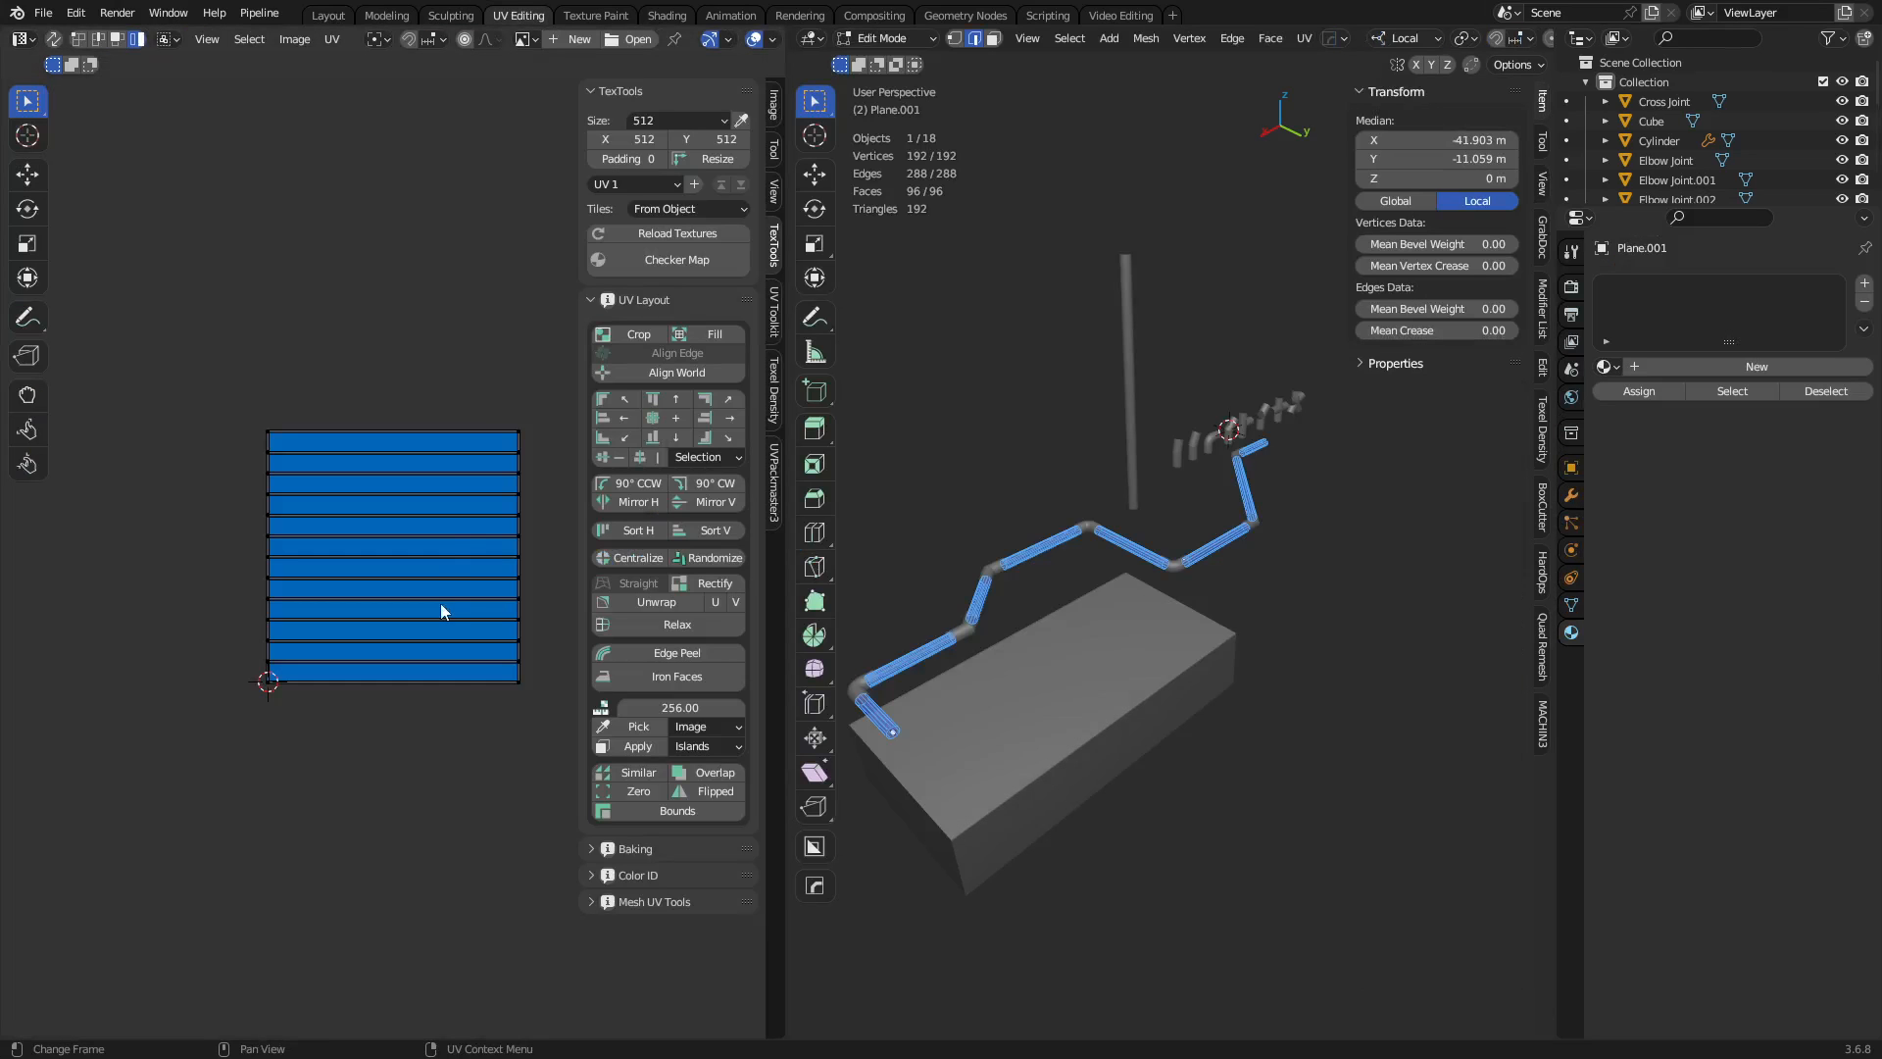
{"action": "left_click", "coordinate": [332, 41]}
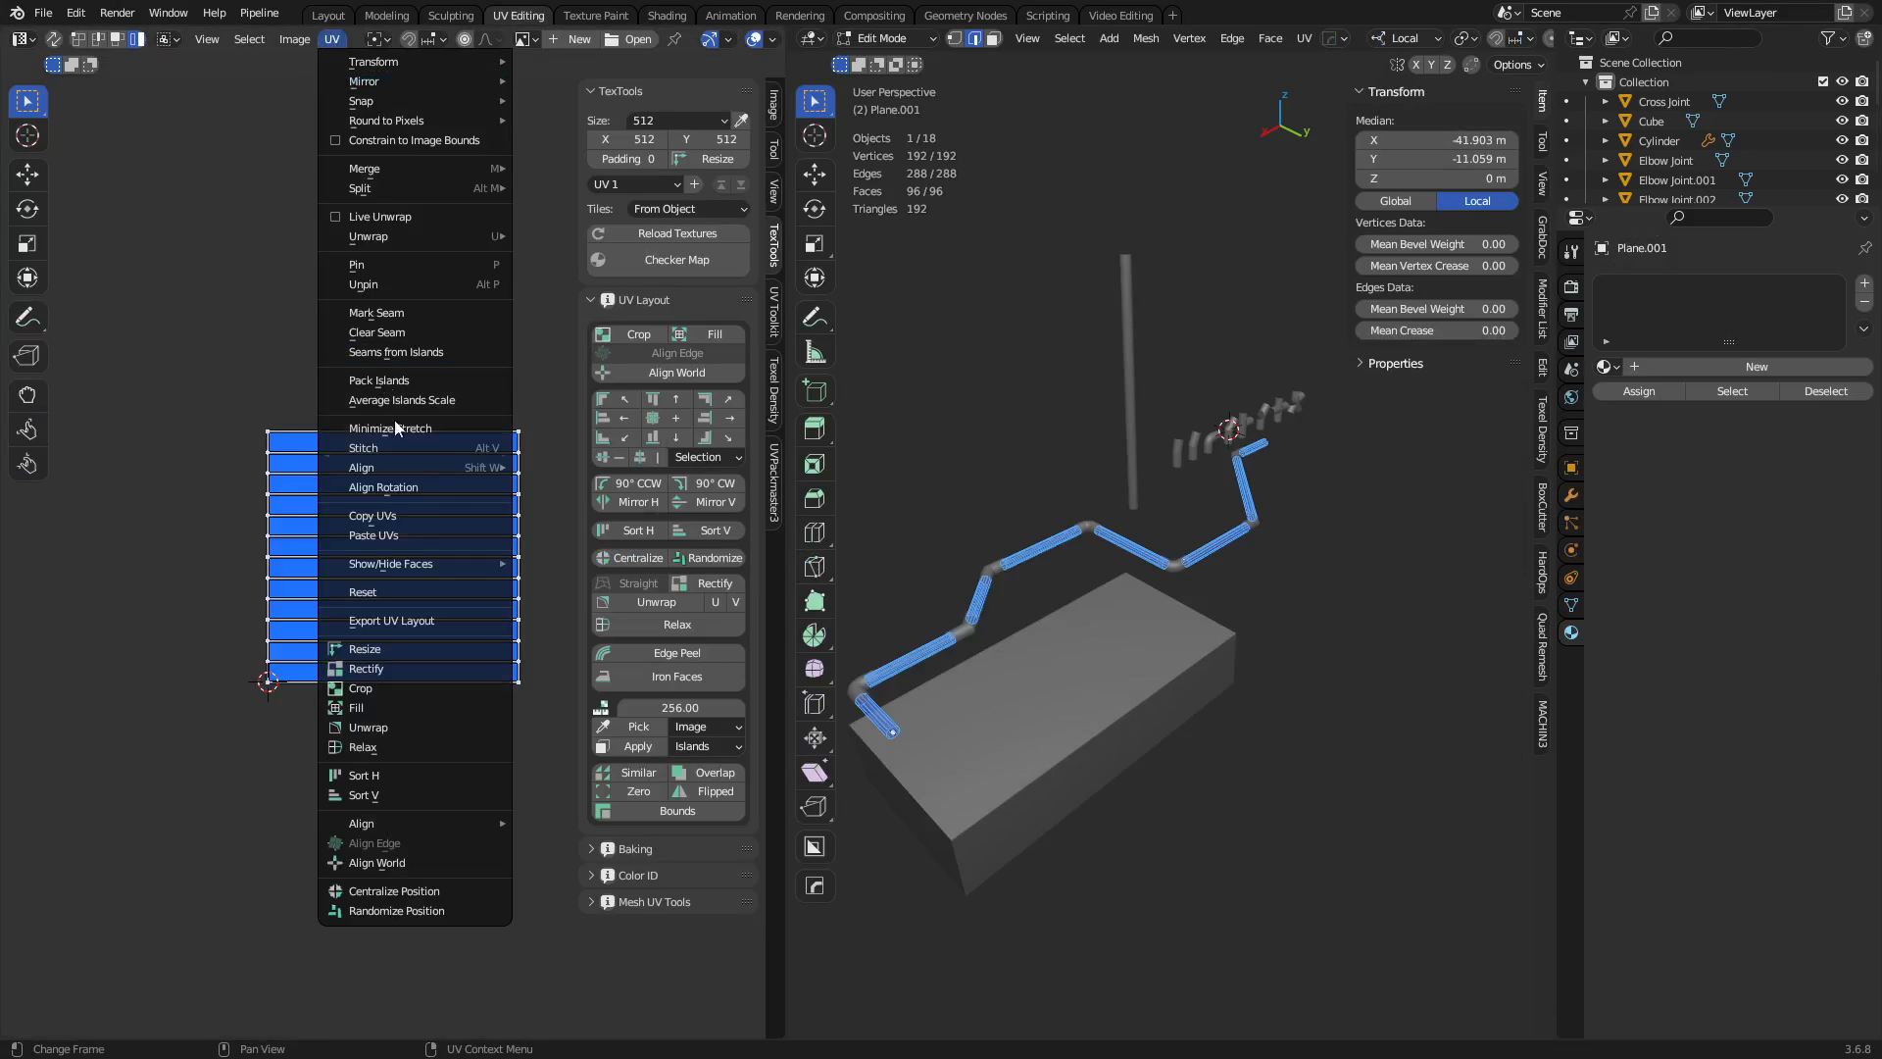
{"action": "left_click", "coordinate": [450, 350]}
Unwrap the whole pipe mesh along its lengthwise seams and select one segment's island in the UV layout.
{"action": "scroll", "coordinate": [955, 601], "scroll_direction": "up", "scroll_amount": 5}
{"action": "middle_click_drag", "start_coordinate": [955, 601], "coordinate": [1121, 569]}
{"action": "scroll", "coordinate": [1267, 689], "scroll_direction": "down", "scroll_amount": 4}
{"action": "middle_click", "coordinate": [1127, 586], "text": "alt"}
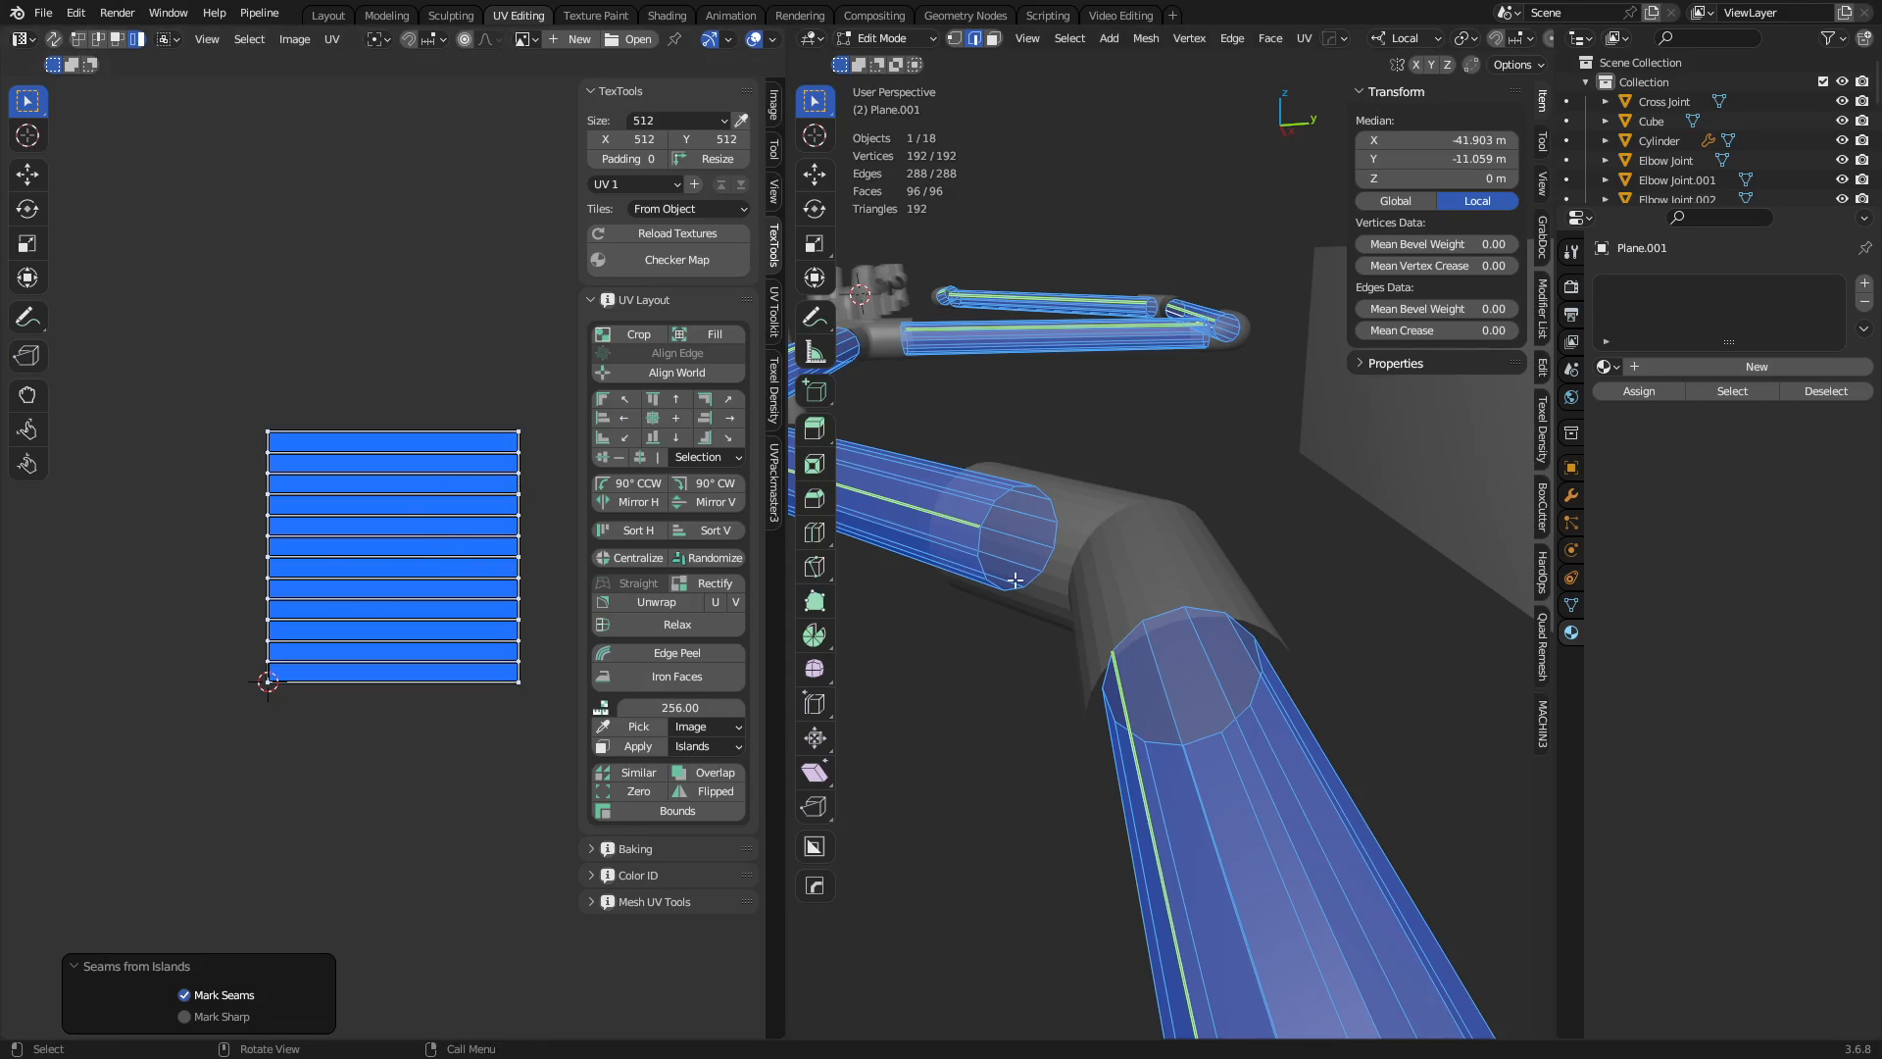
{"action": "scroll", "coordinate": [1015, 580], "scroll_direction": "down", "scroll_amount": 2}
{"action": "scroll", "coordinate": [1057, 556], "scroll_direction": "down", "scroll_amount": 2}
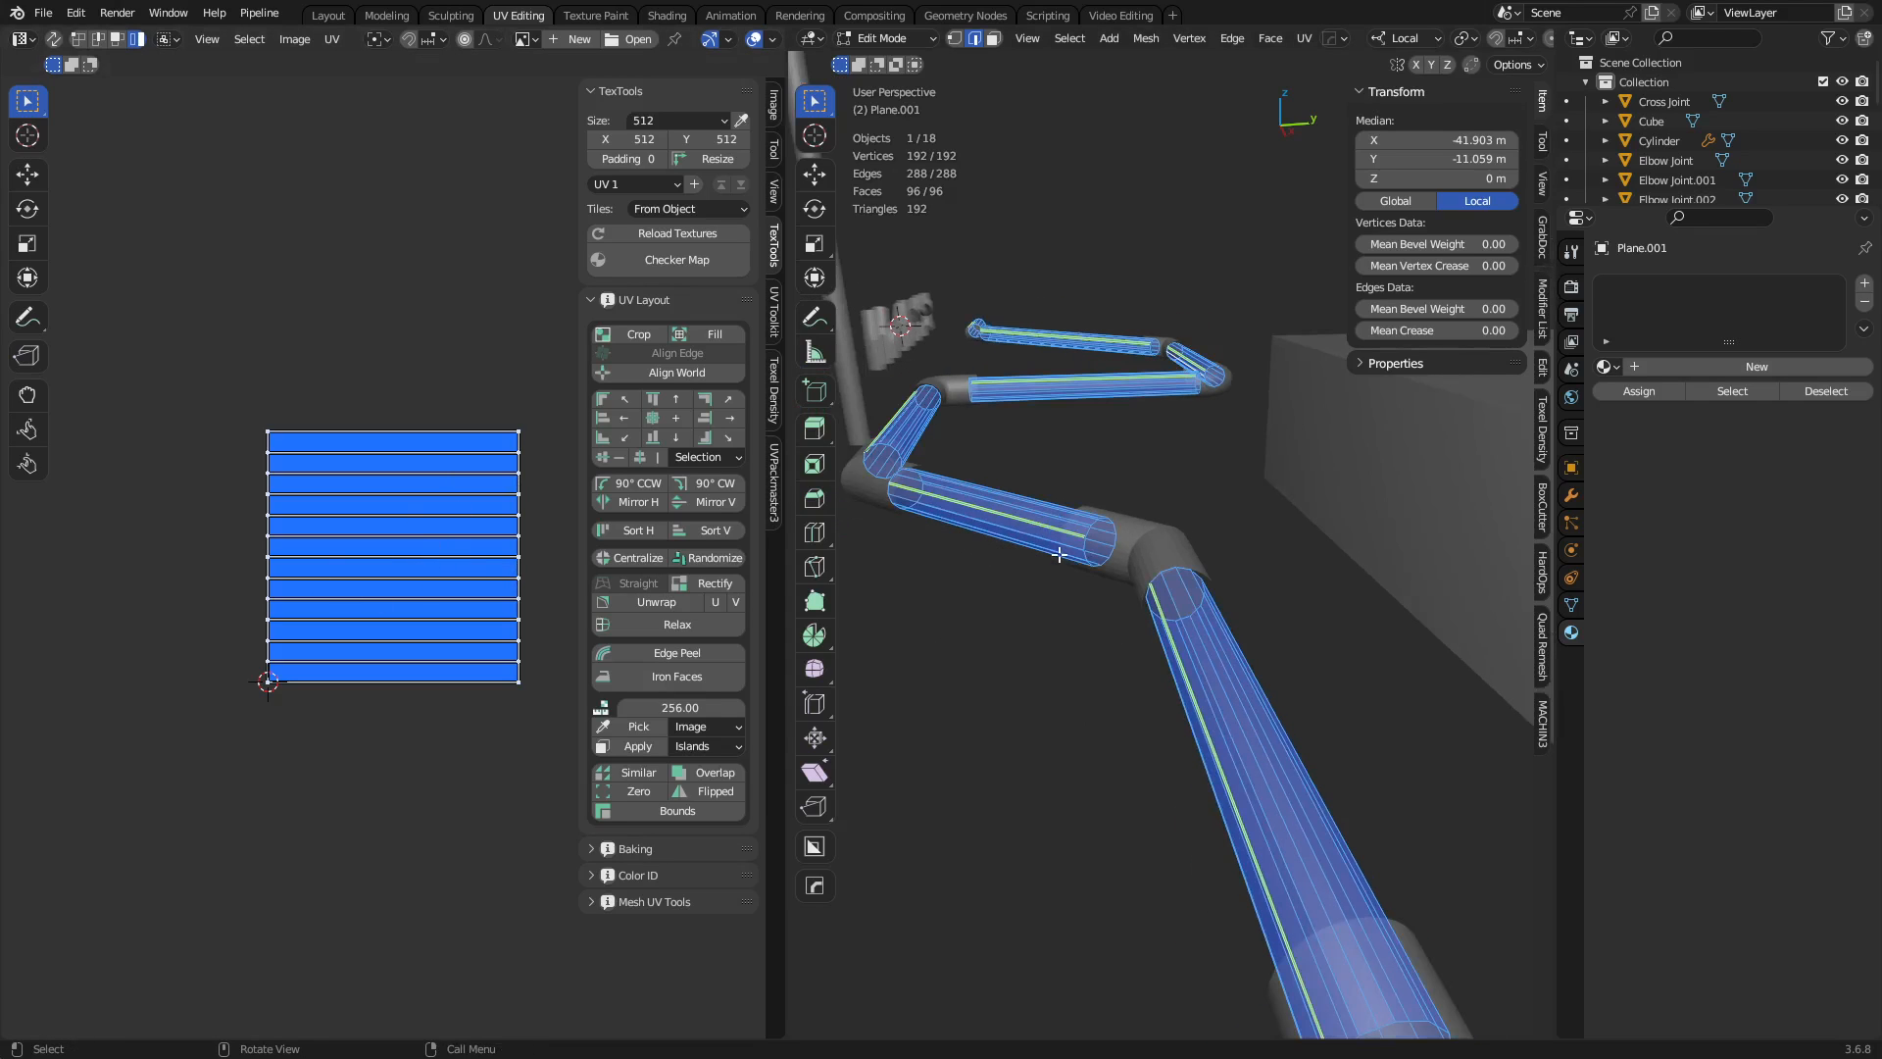
{"action": "key", "text": "u"}
{"action": "left_click", "coordinate": [1081, 530]}
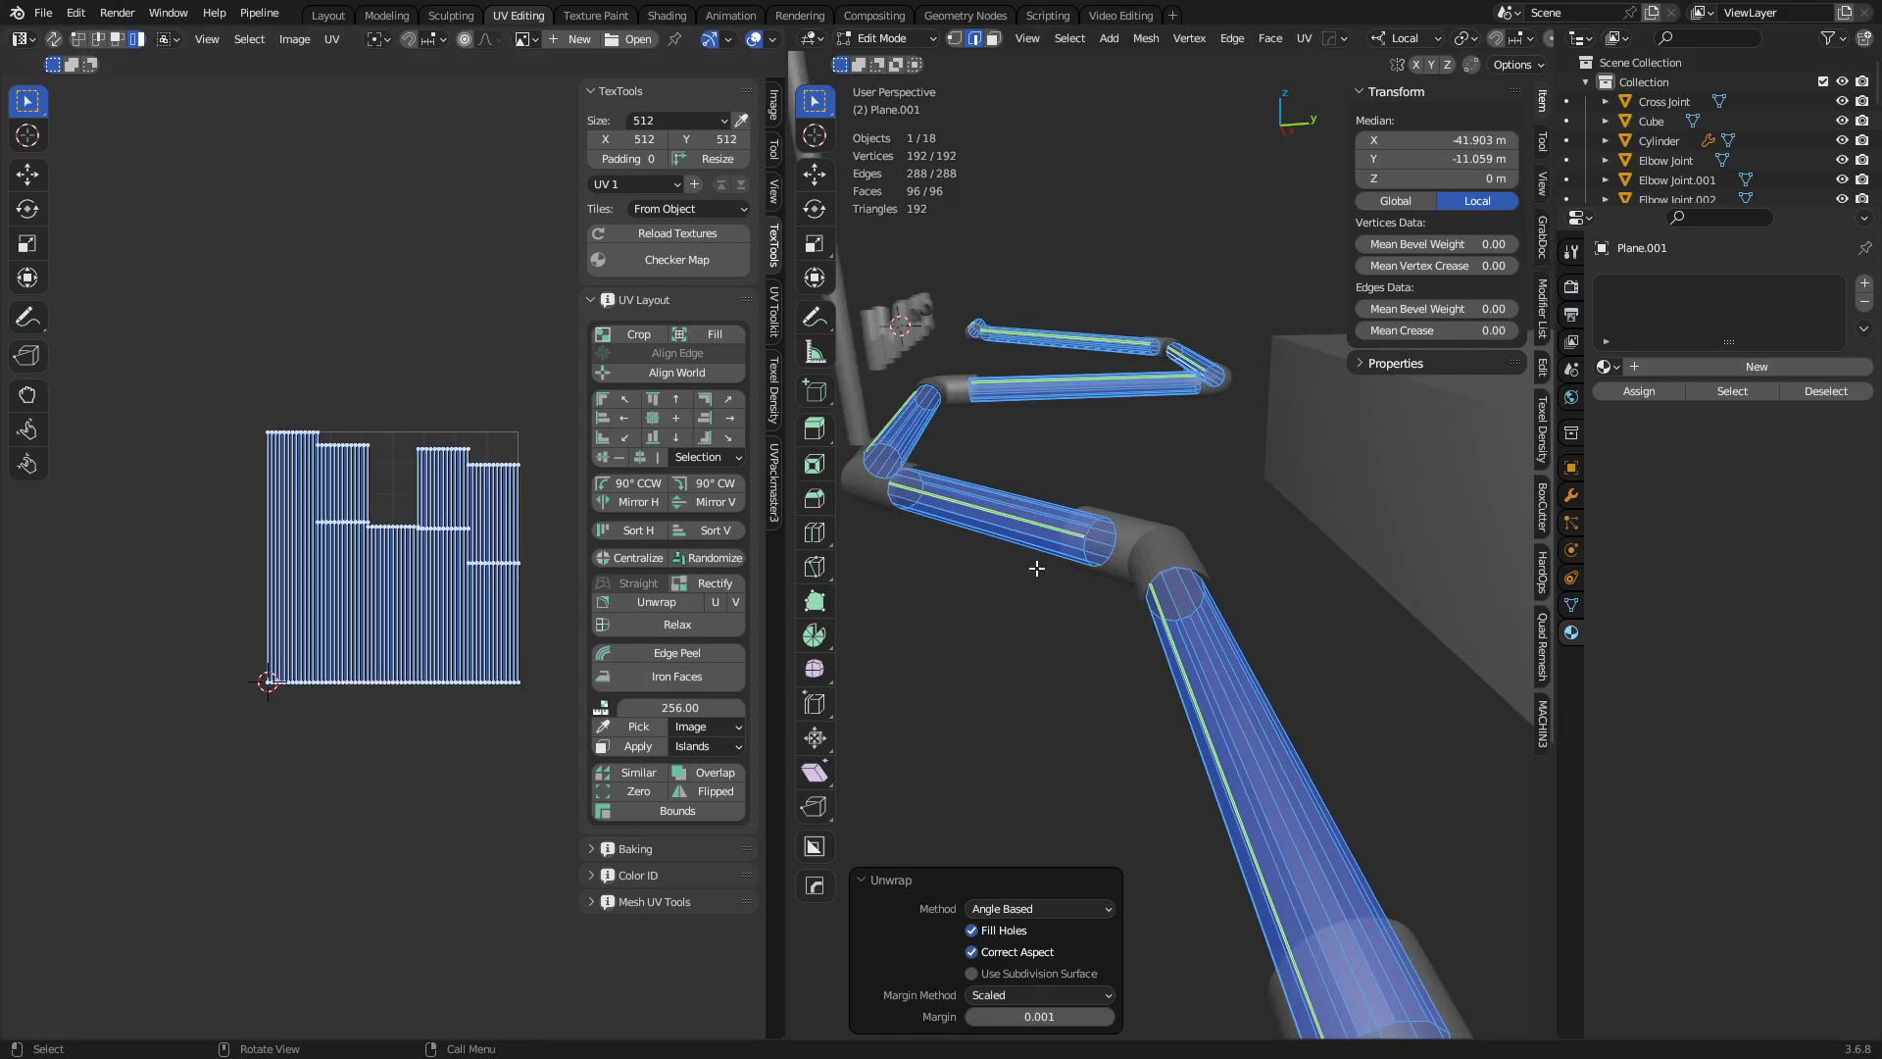
{"action": "left_click", "coordinate": [442, 606]}
{"action": "scroll", "coordinate": [339, 645], "scroll_direction": "up", "scroll_amount": 1}
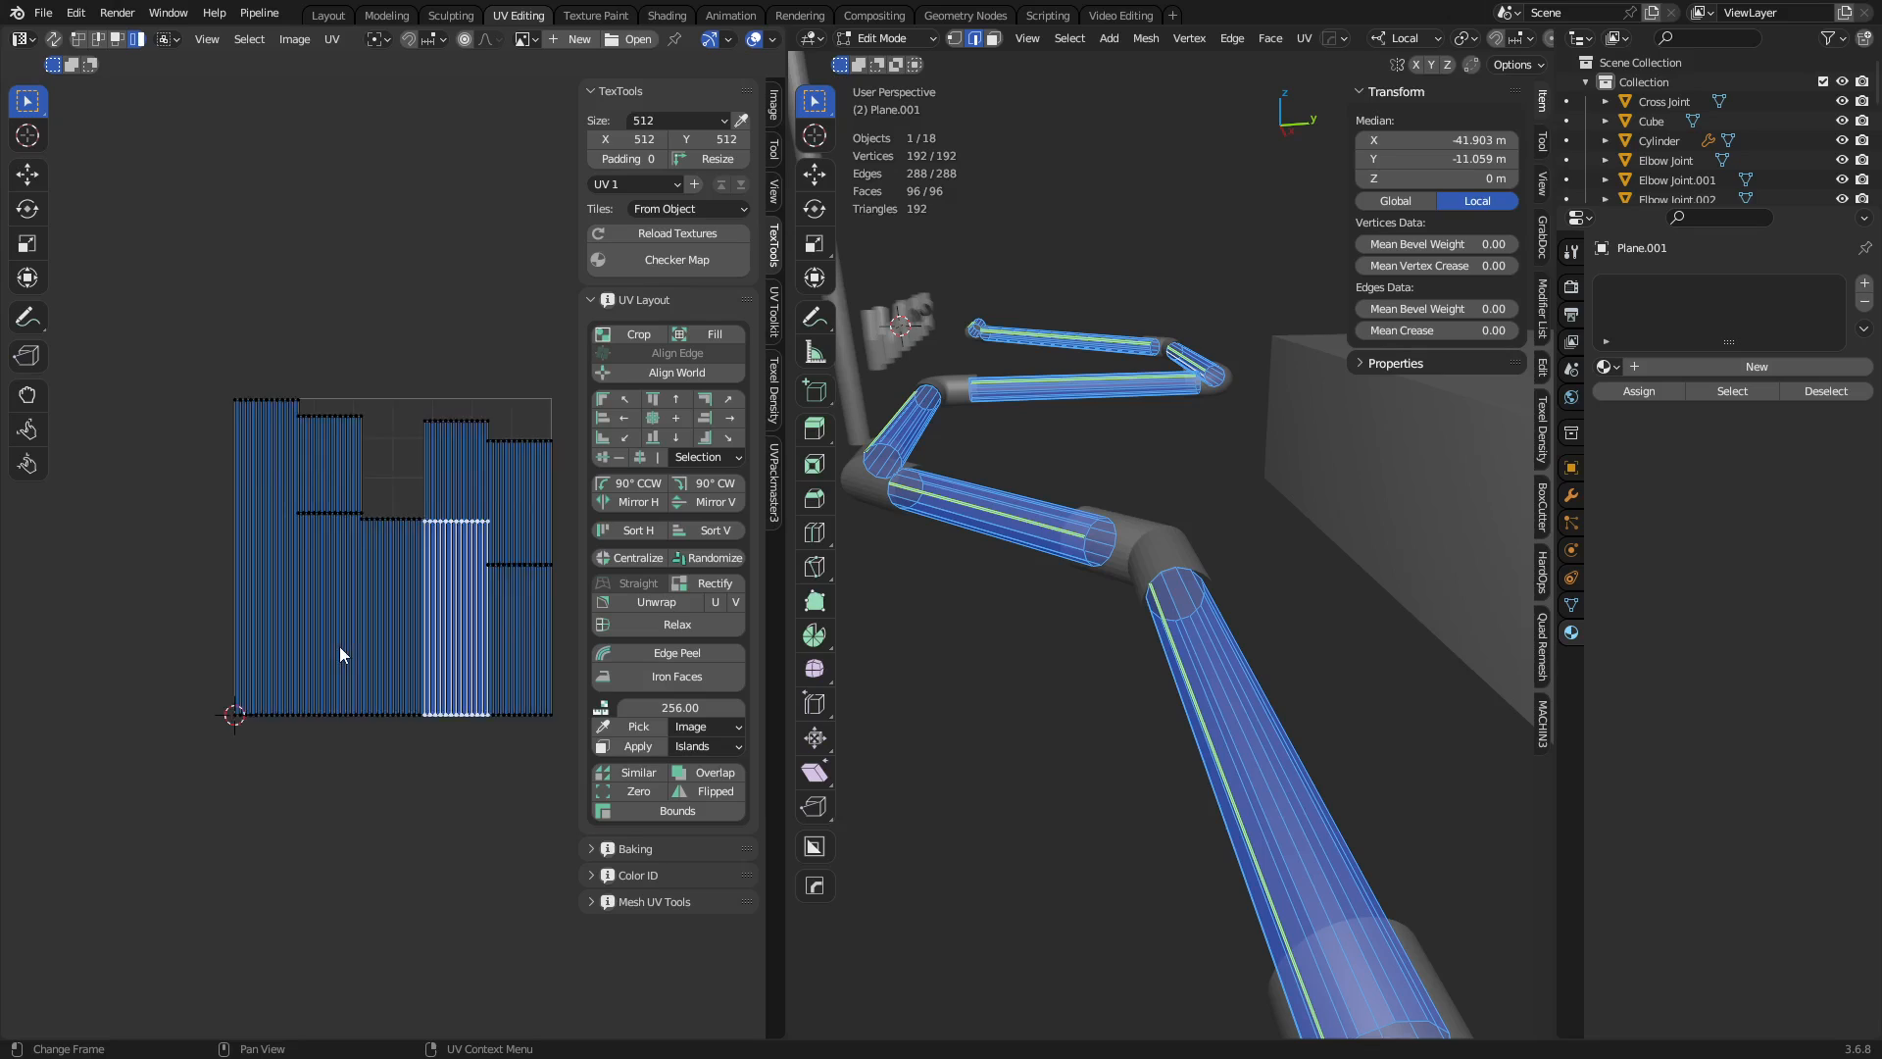
Select all the pipe segment islands in the UV layout and stack them on top of each other with the TexTools centre alignment.
{"action": "scroll", "coordinate": [400, 616], "scroll_direction": "up", "scroll_amount": 1}
{"action": "left_click", "coordinate": [402, 618]}
{"action": "left_click", "coordinate": [316, 610], "text": "shift"}
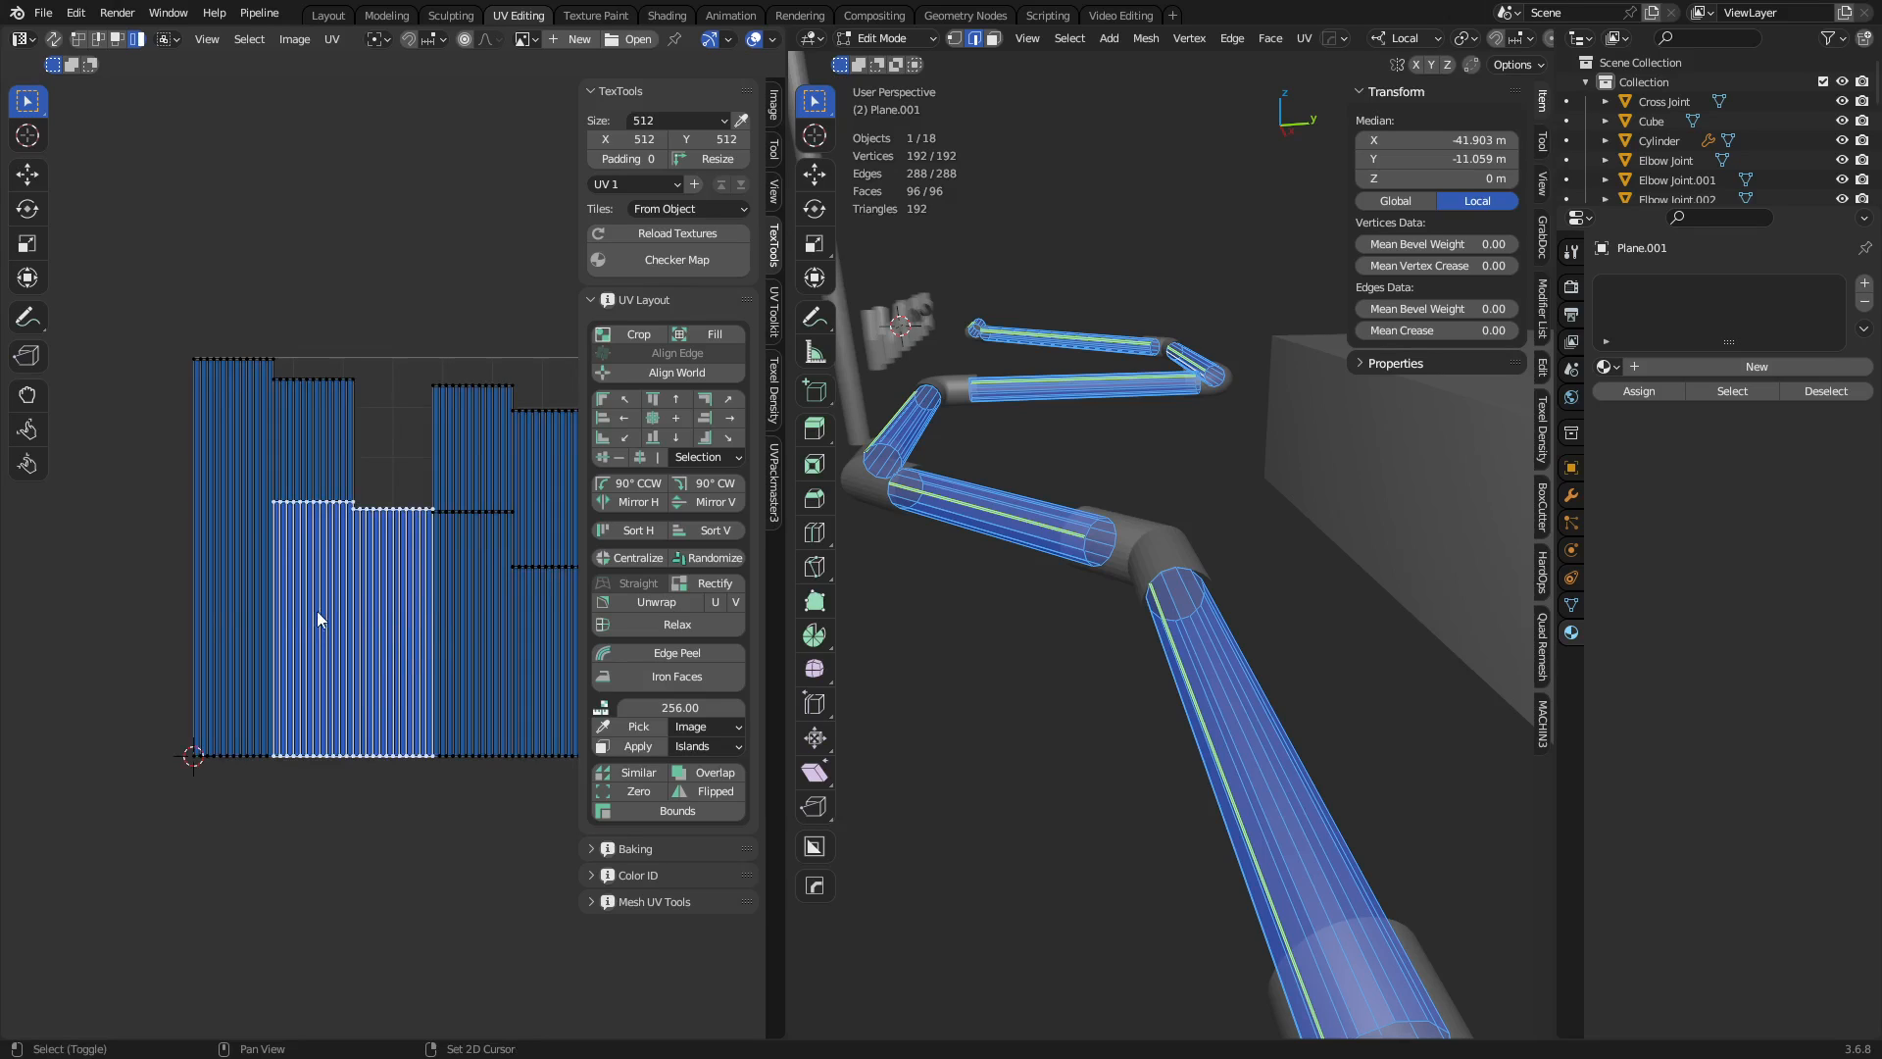
{"action": "left_click", "coordinate": [214, 592], "text": "shift"}
{"action": "left_click", "coordinate": [484, 633], "text": "shift"}
{"action": "left_click", "coordinate": [530, 635], "text": "shift"}
{"action": "left_click", "coordinate": [522, 520], "text": "shift"}
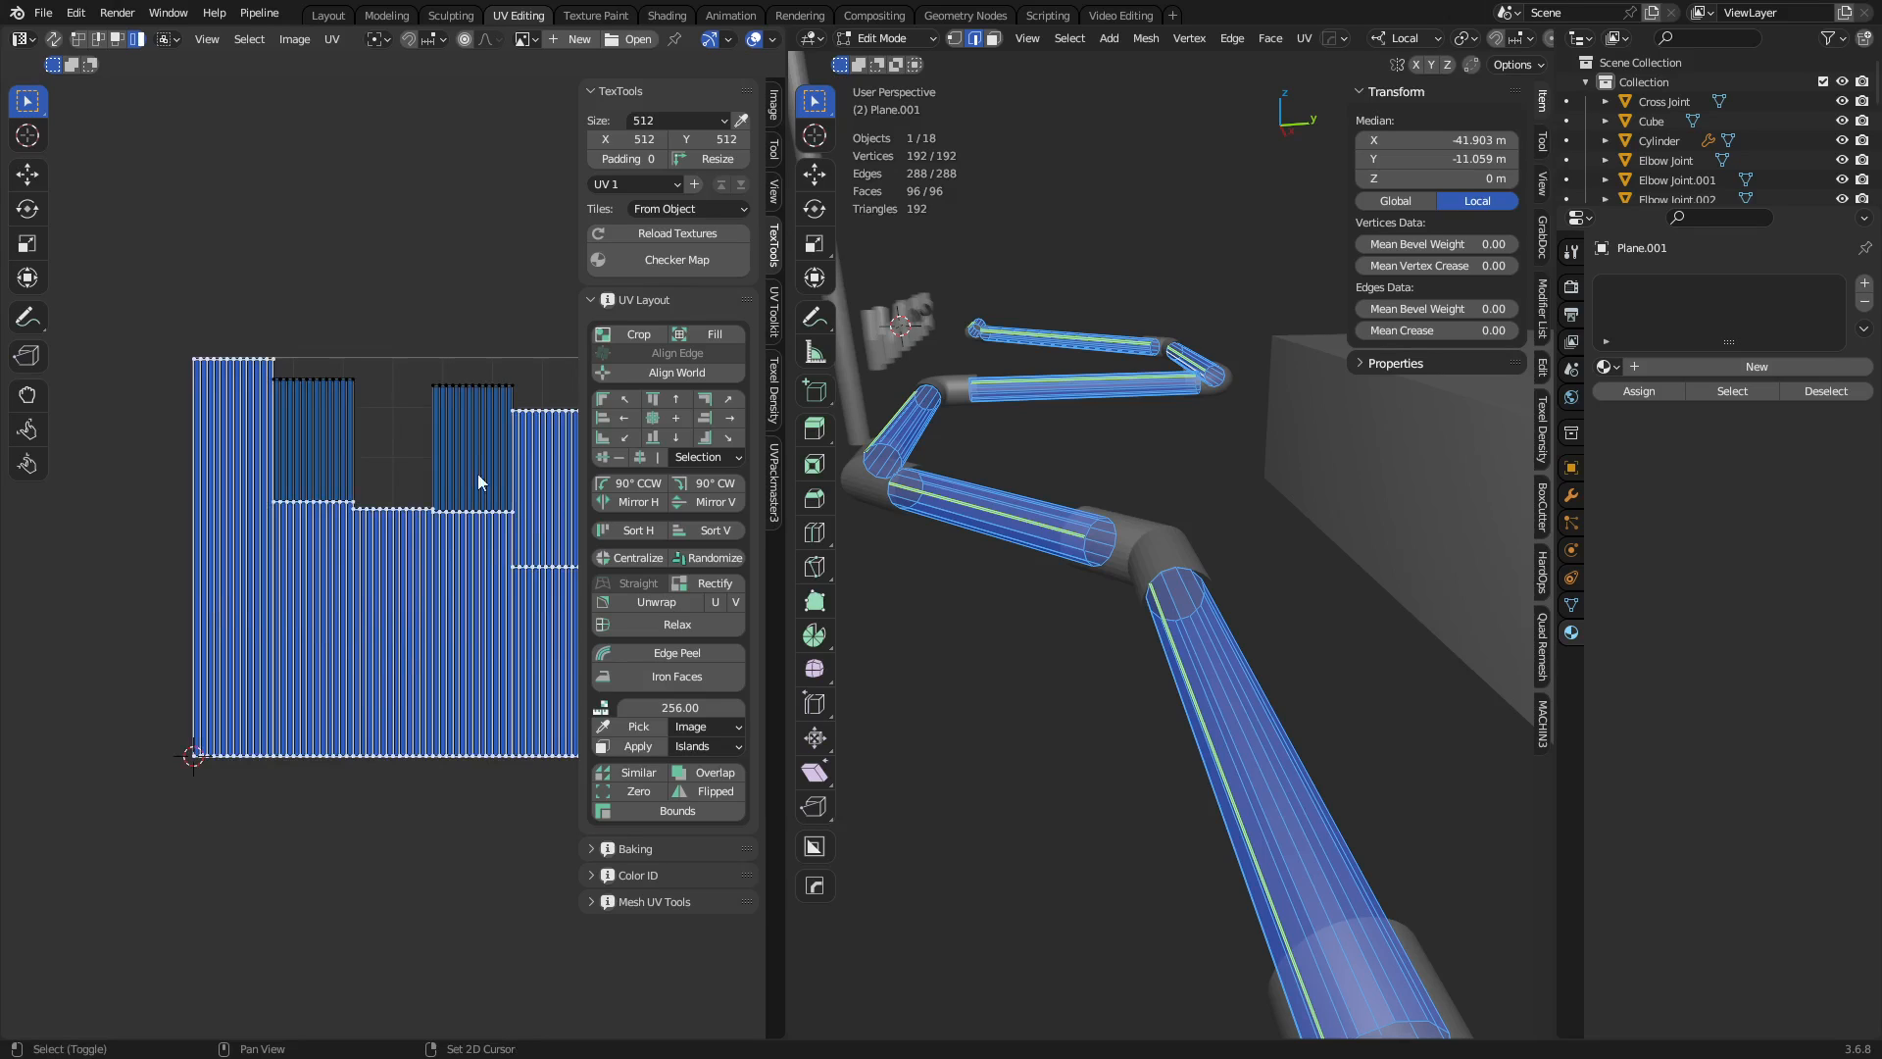
{"action": "left_click", "coordinate": [478, 475], "text": "shift"}
{"action": "left_click", "coordinate": [276, 462], "text": "shift"}
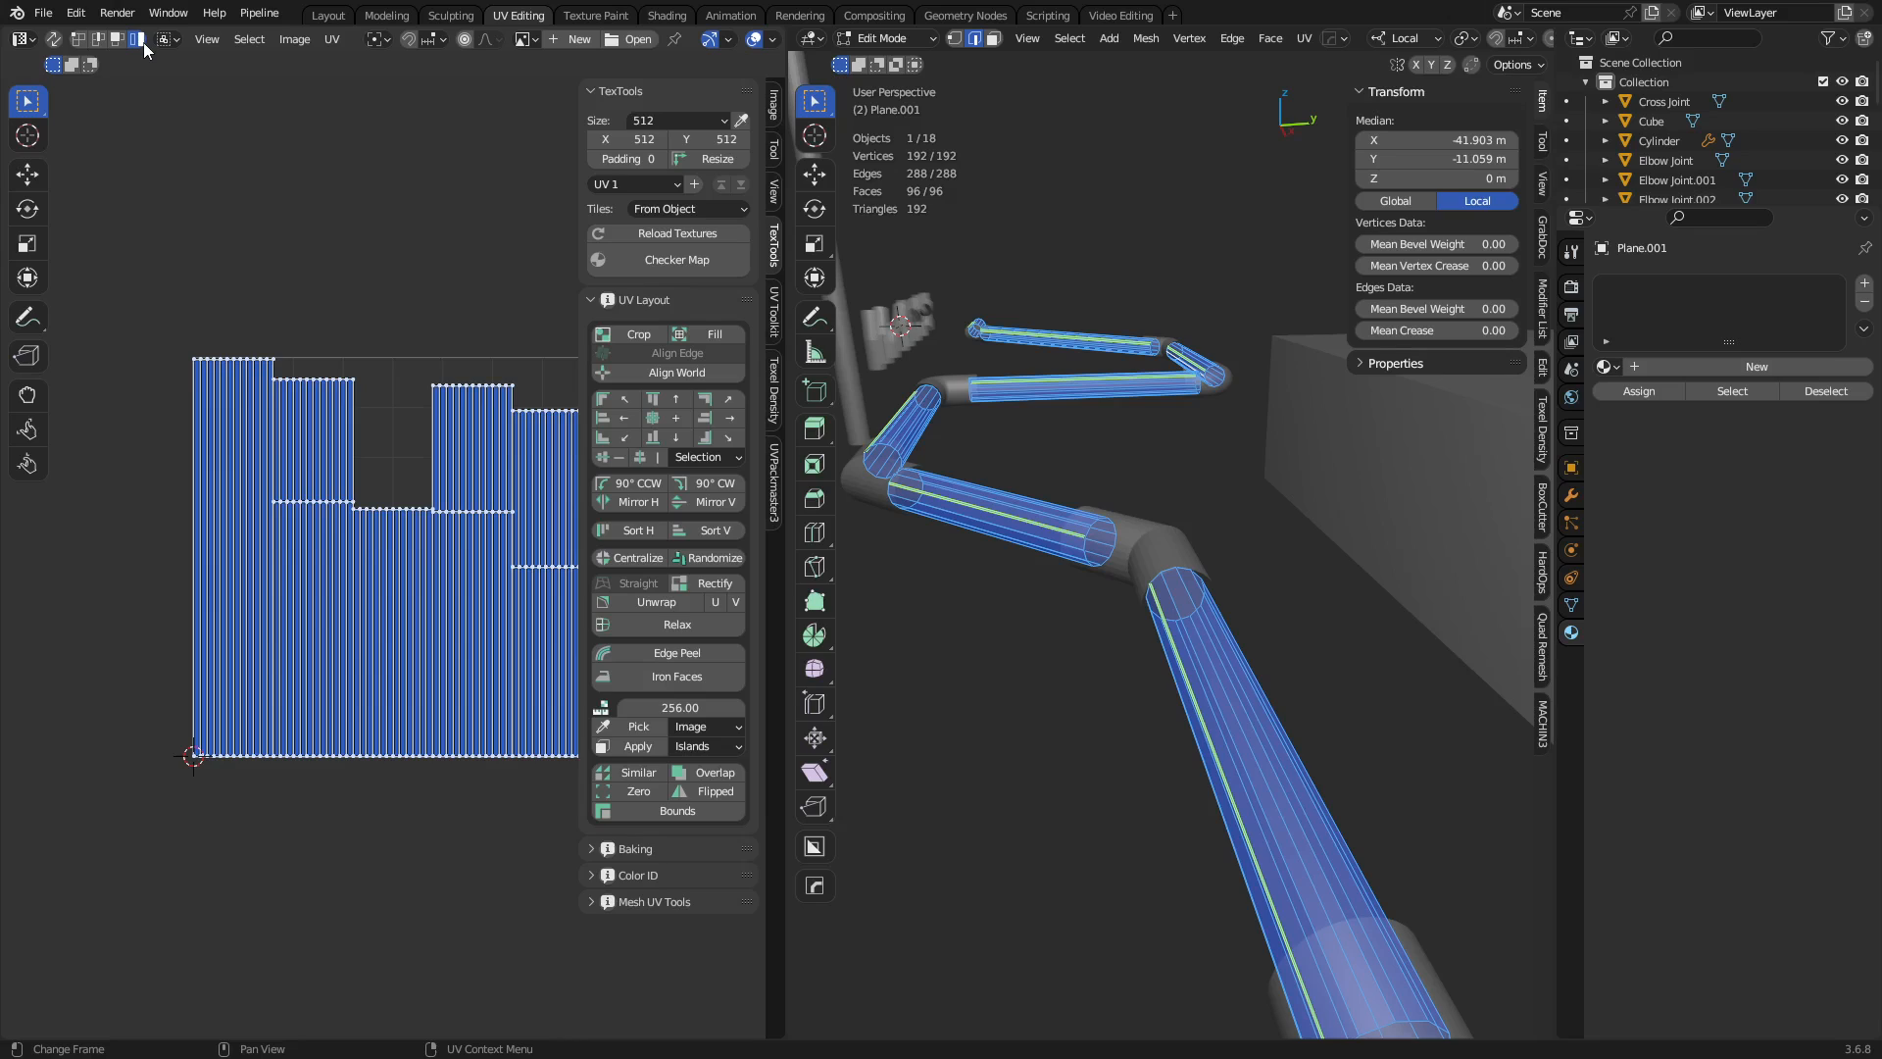
{"action": "left_click", "coordinate": [676, 418]}
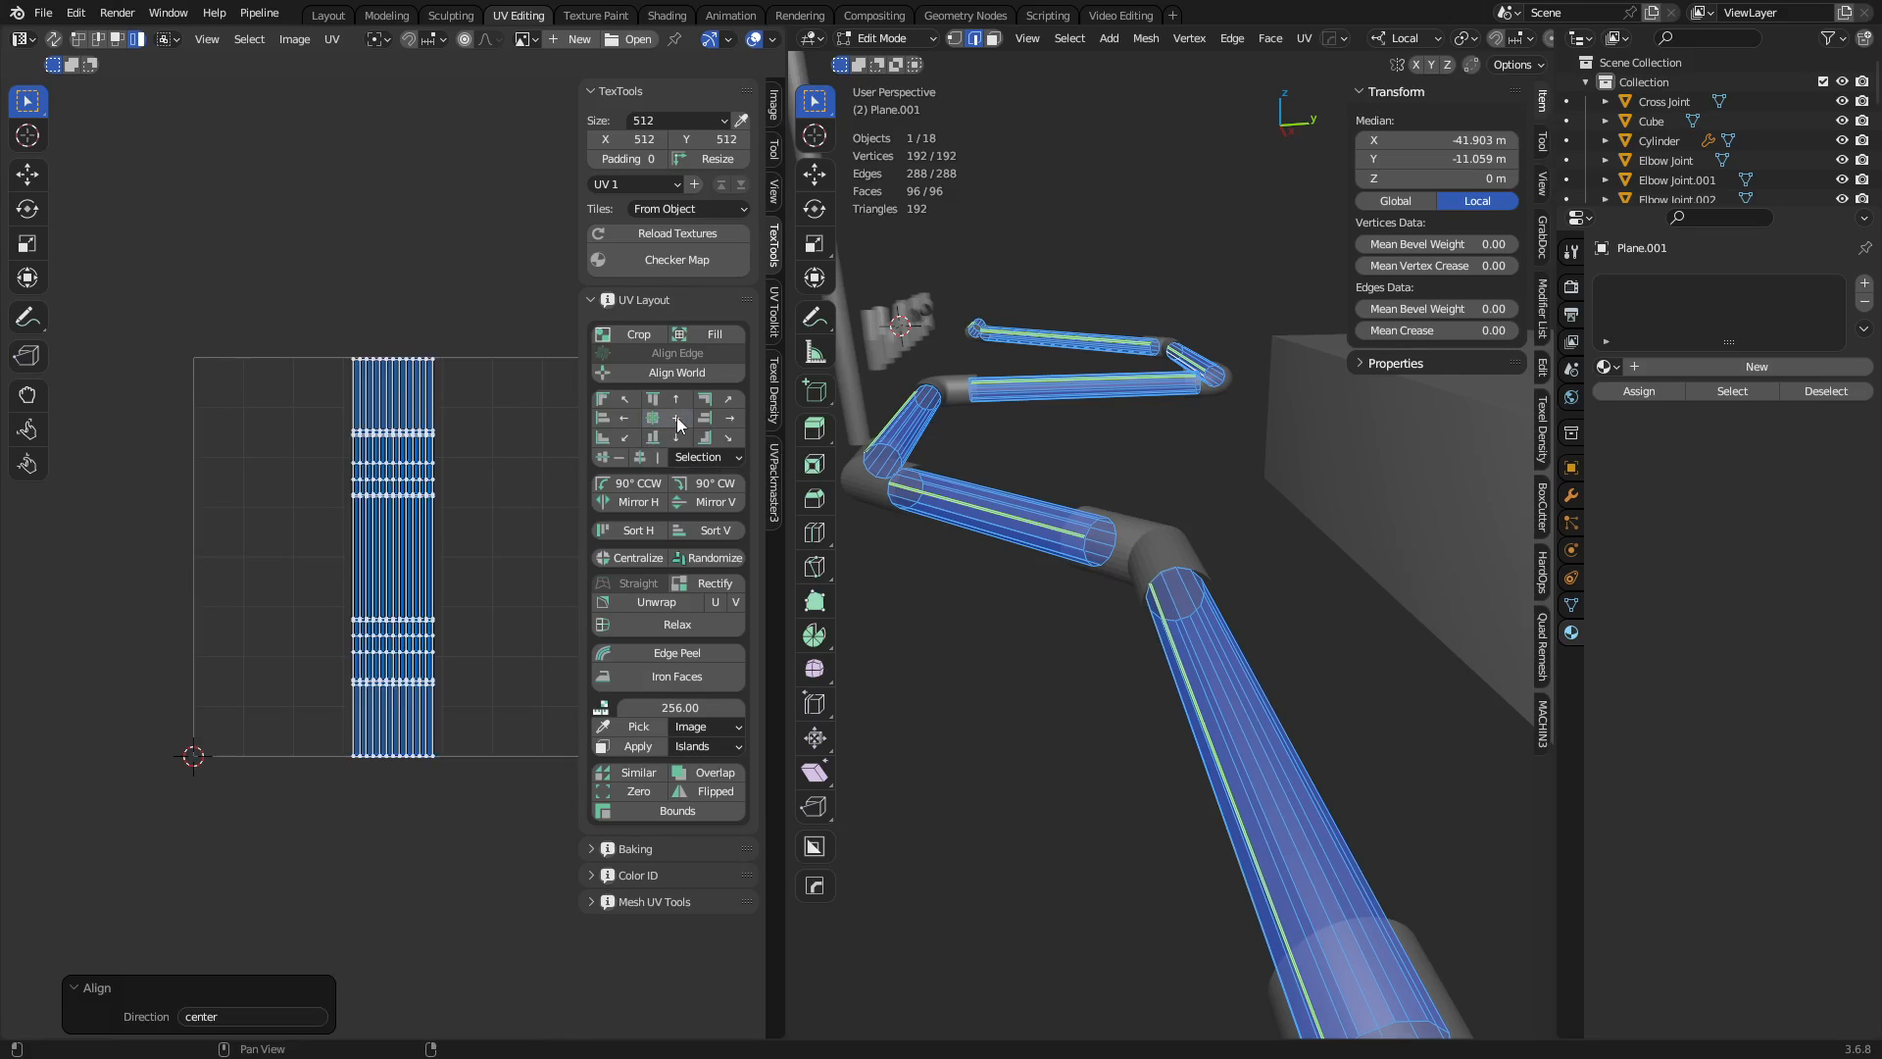
{"action": "scroll", "coordinate": [483, 533], "scroll_direction": "up", "scroll_amount": 6}
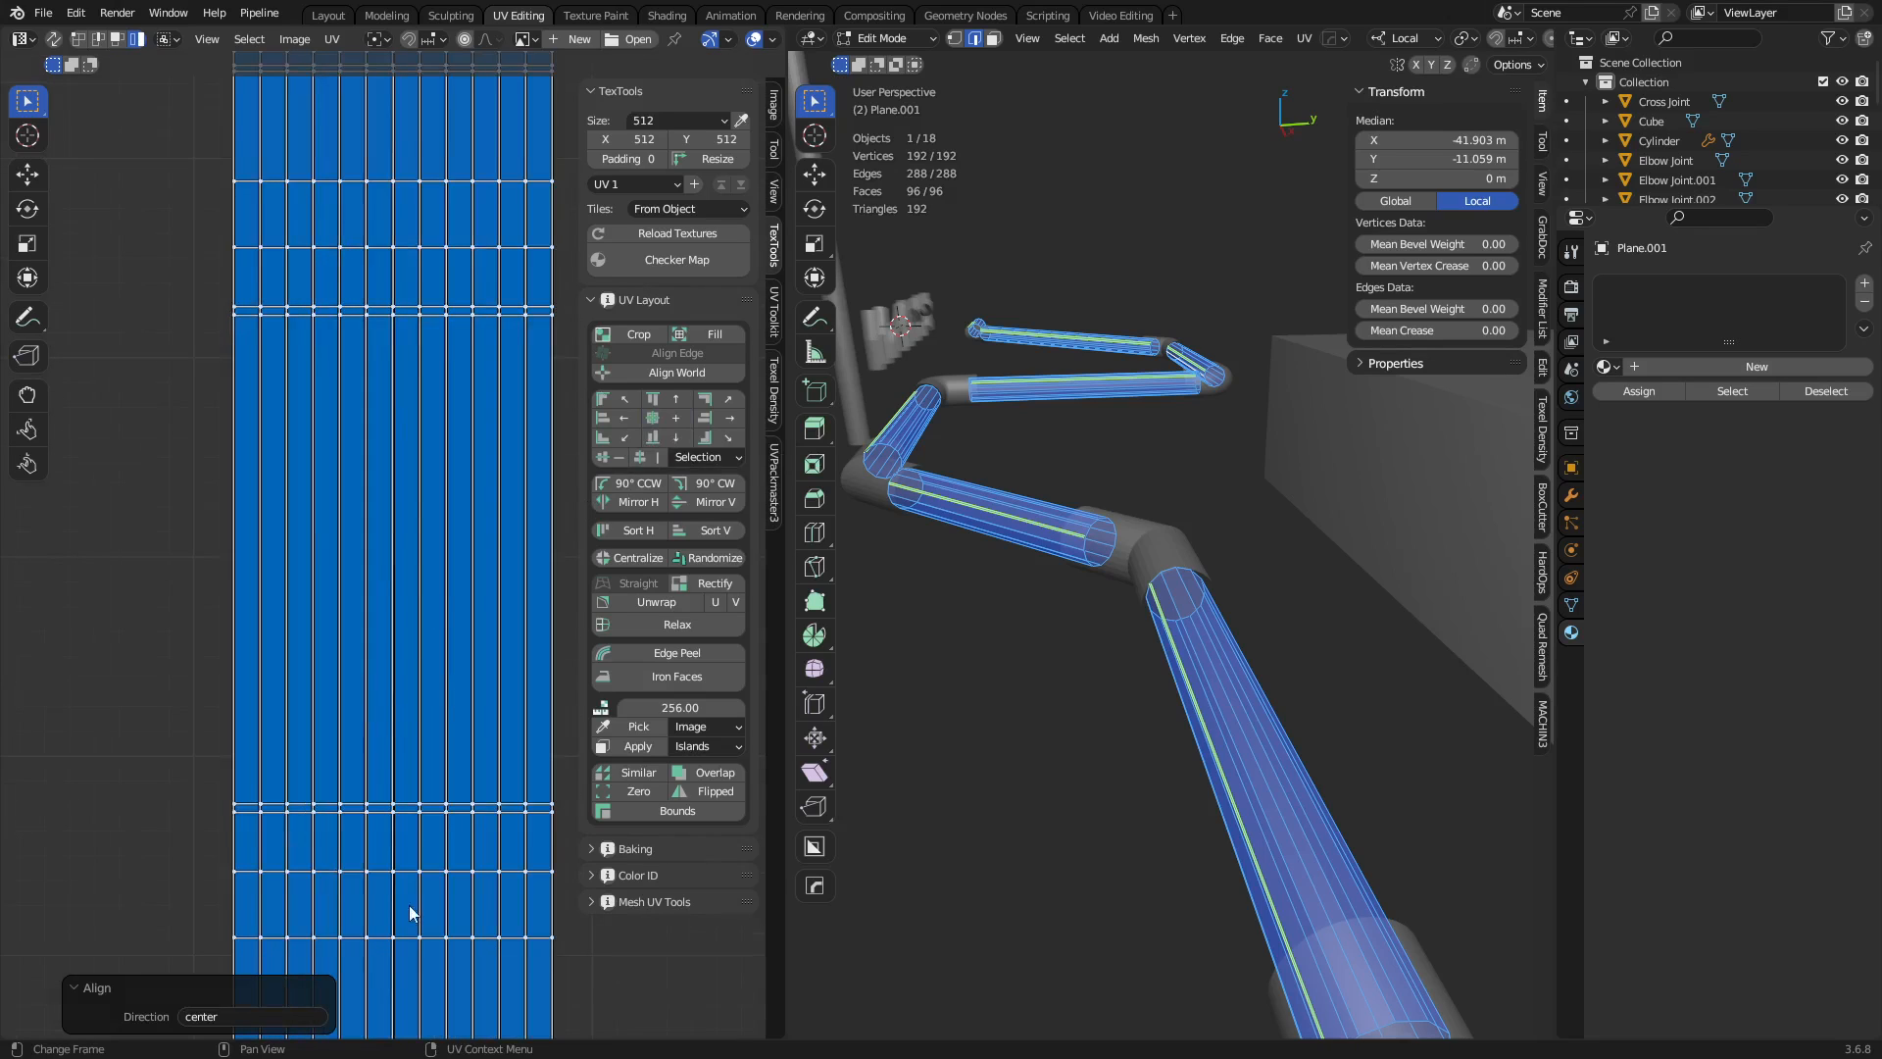
{"action": "scroll", "coordinate": [390, 567], "scroll_direction": "down", "scroll_amount": 7}
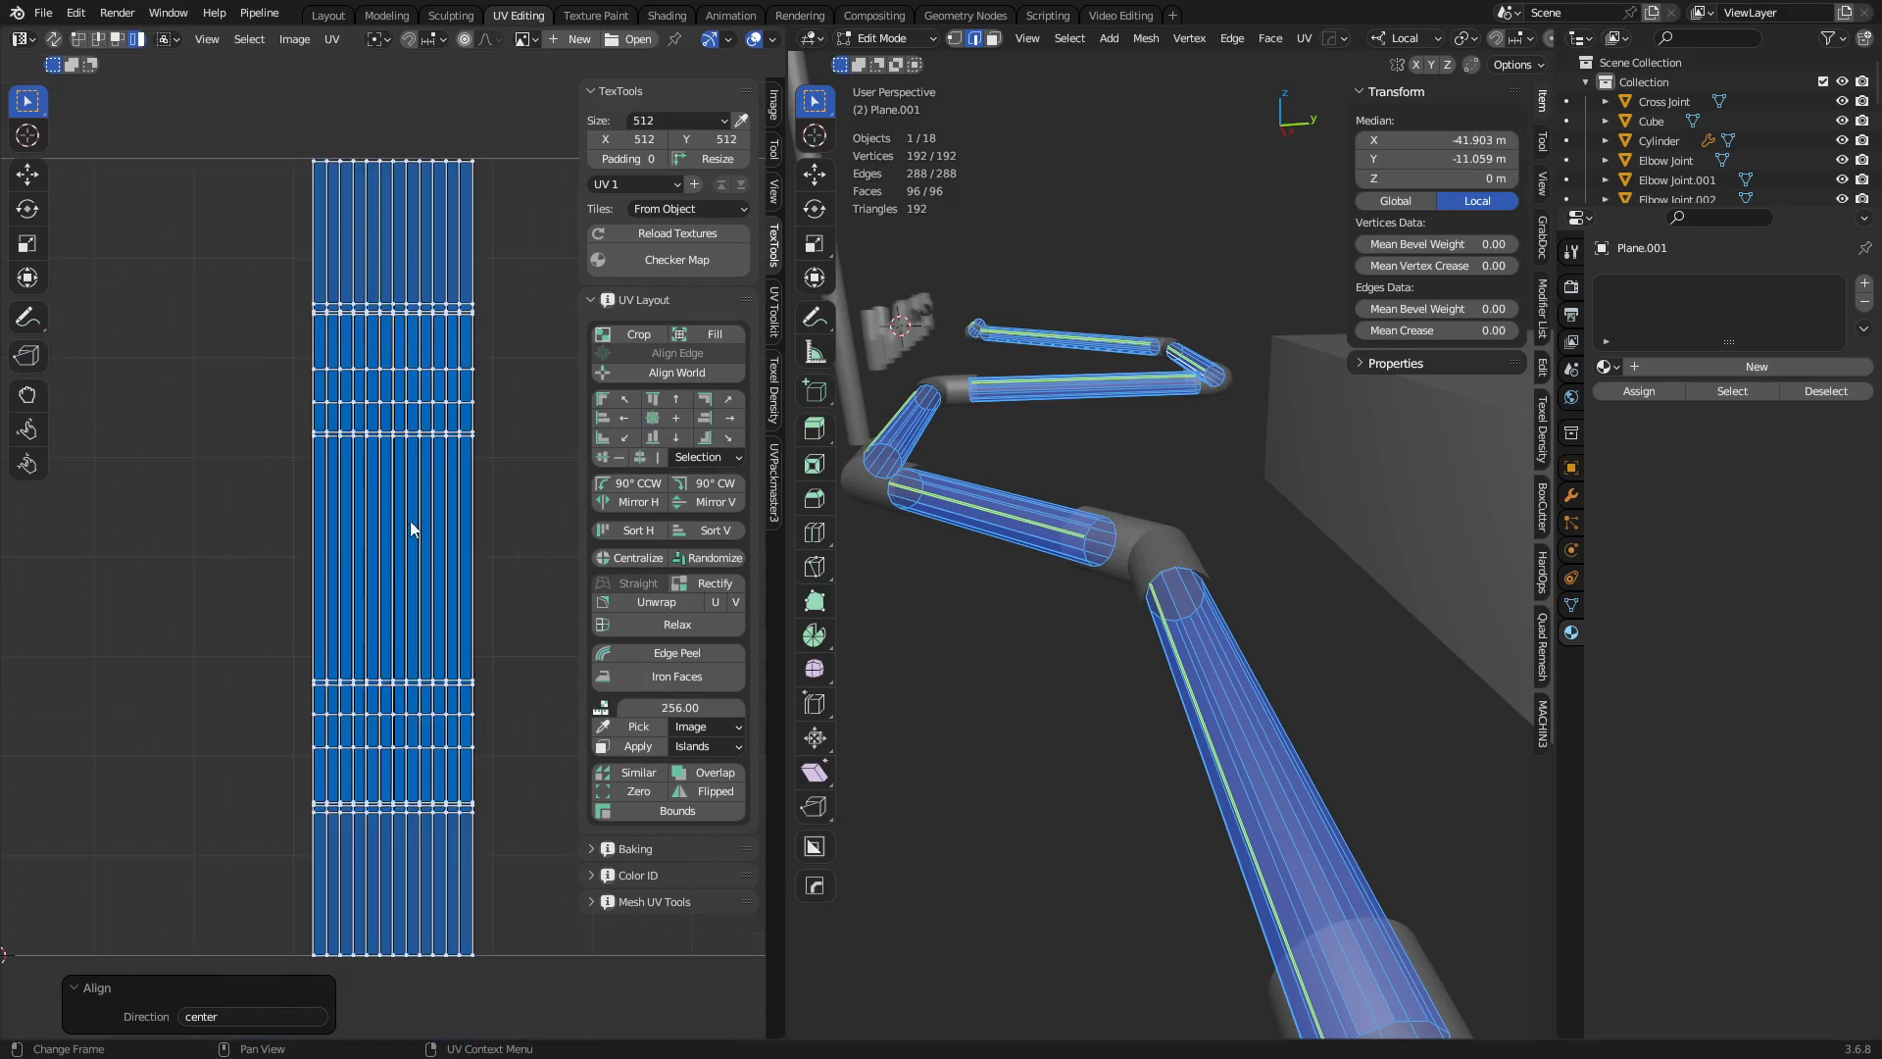
Rotate the stacked UV islands 90° and move them up 0.375 m to the upper edge of the UV square.
{"action": "key", "text": "r"}
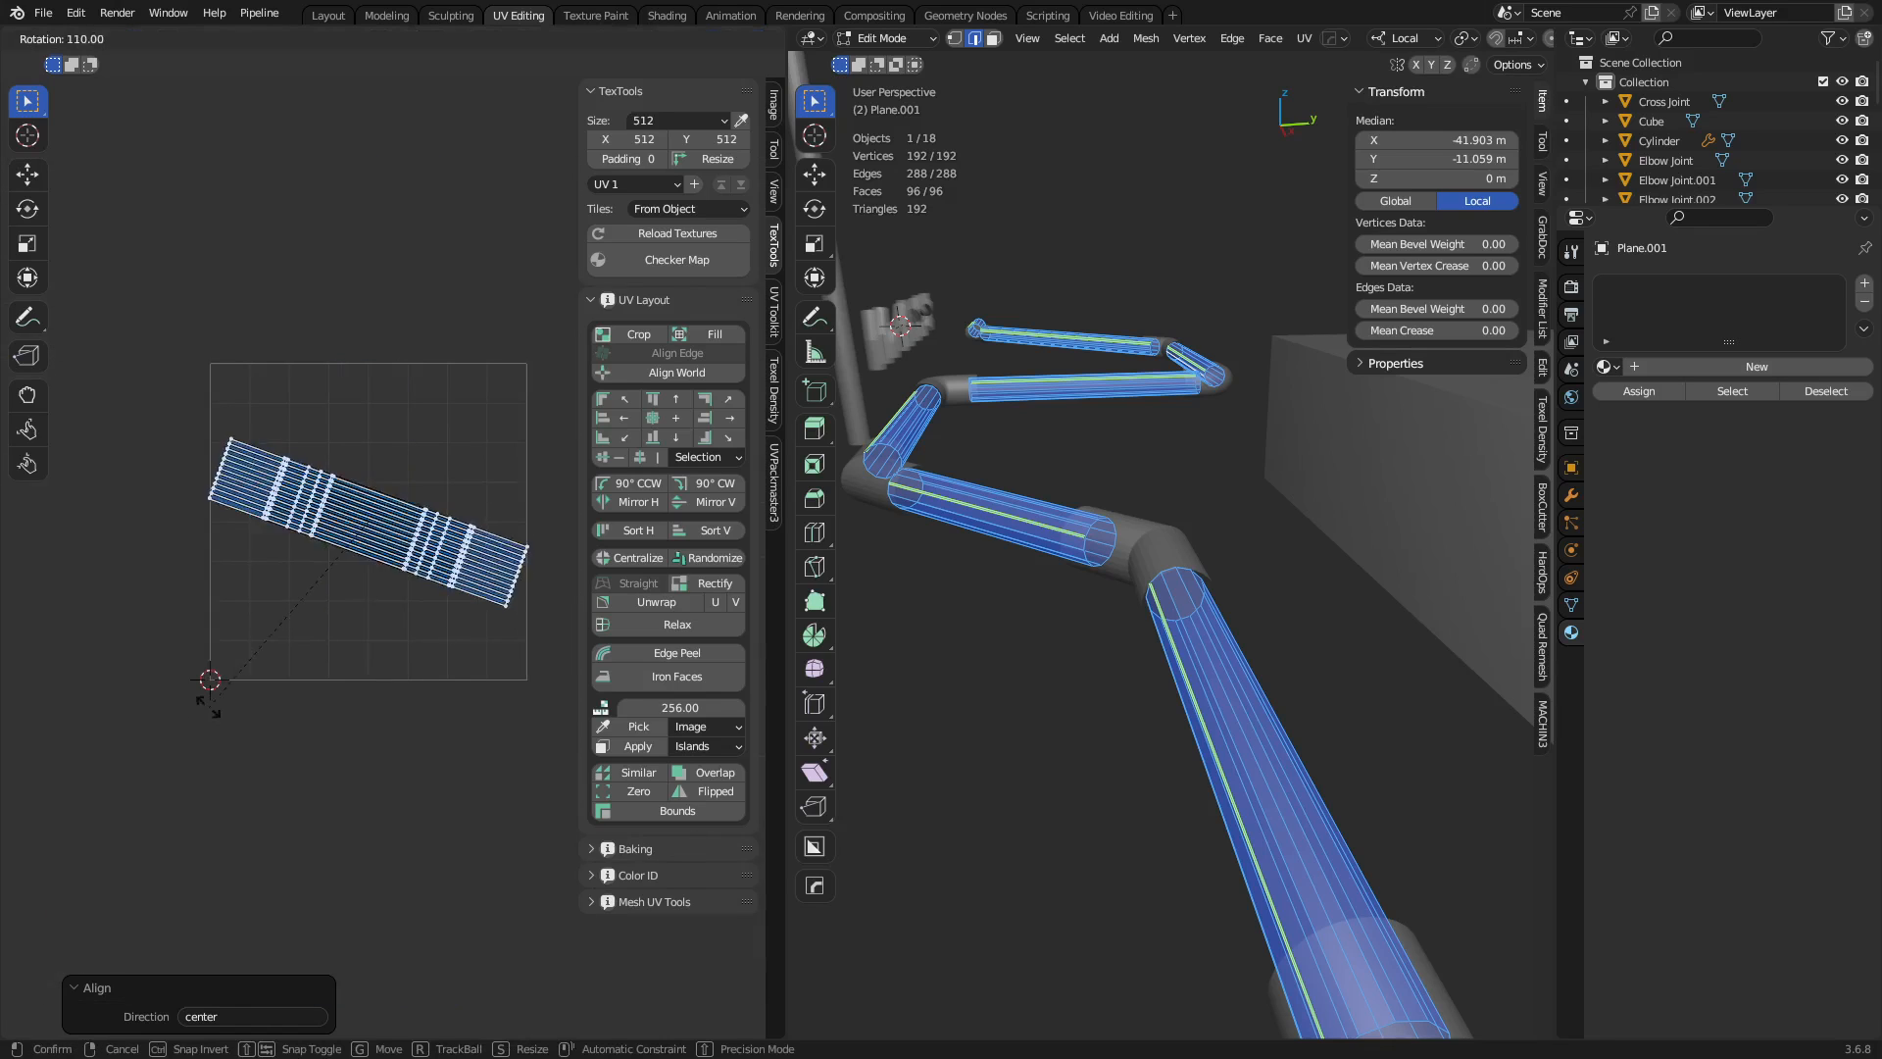
{"action": "left_click", "coordinate": [286, 694]}
{"action": "key", "text": "g"}
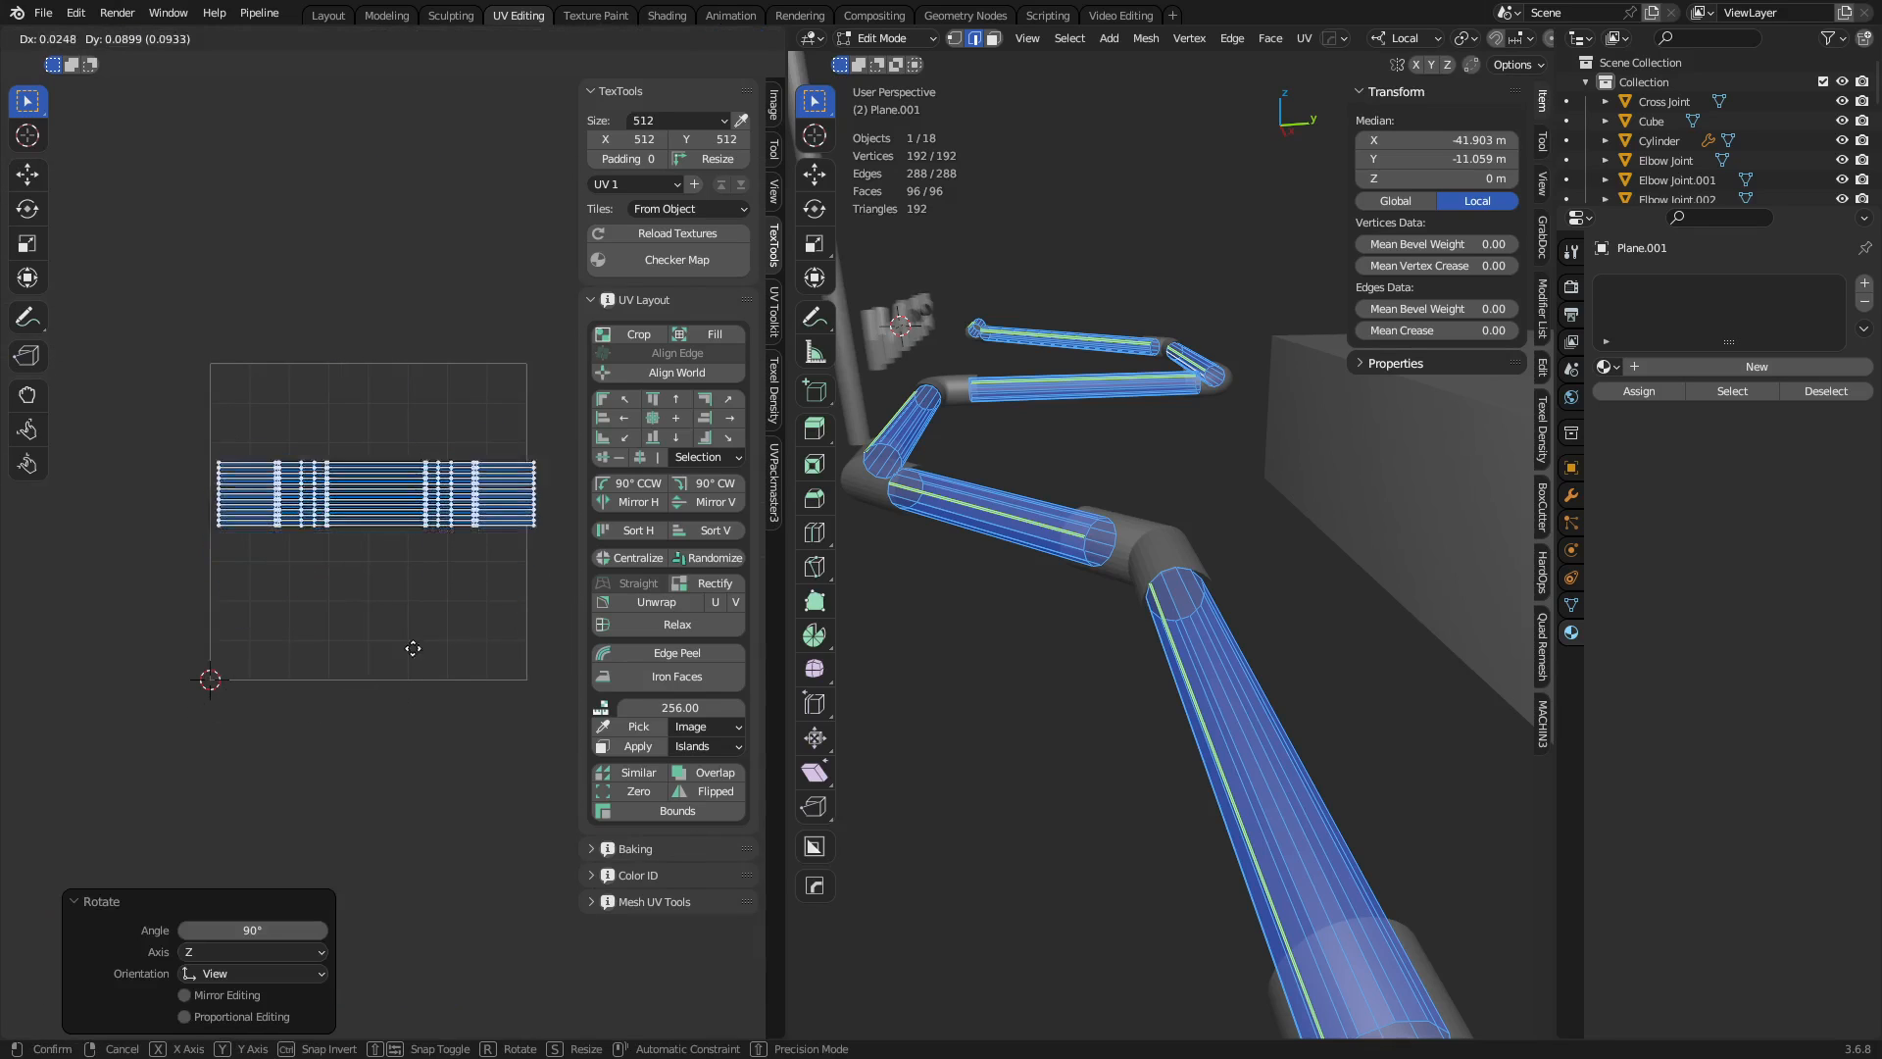
{"action": "left_click", "coordinate": [391, 579]}
Scale the stacked islands up about 1.3 times, shift them -0.0625 m in X, and scale them again by 1.010.
{"action": "key", "text": "s"}
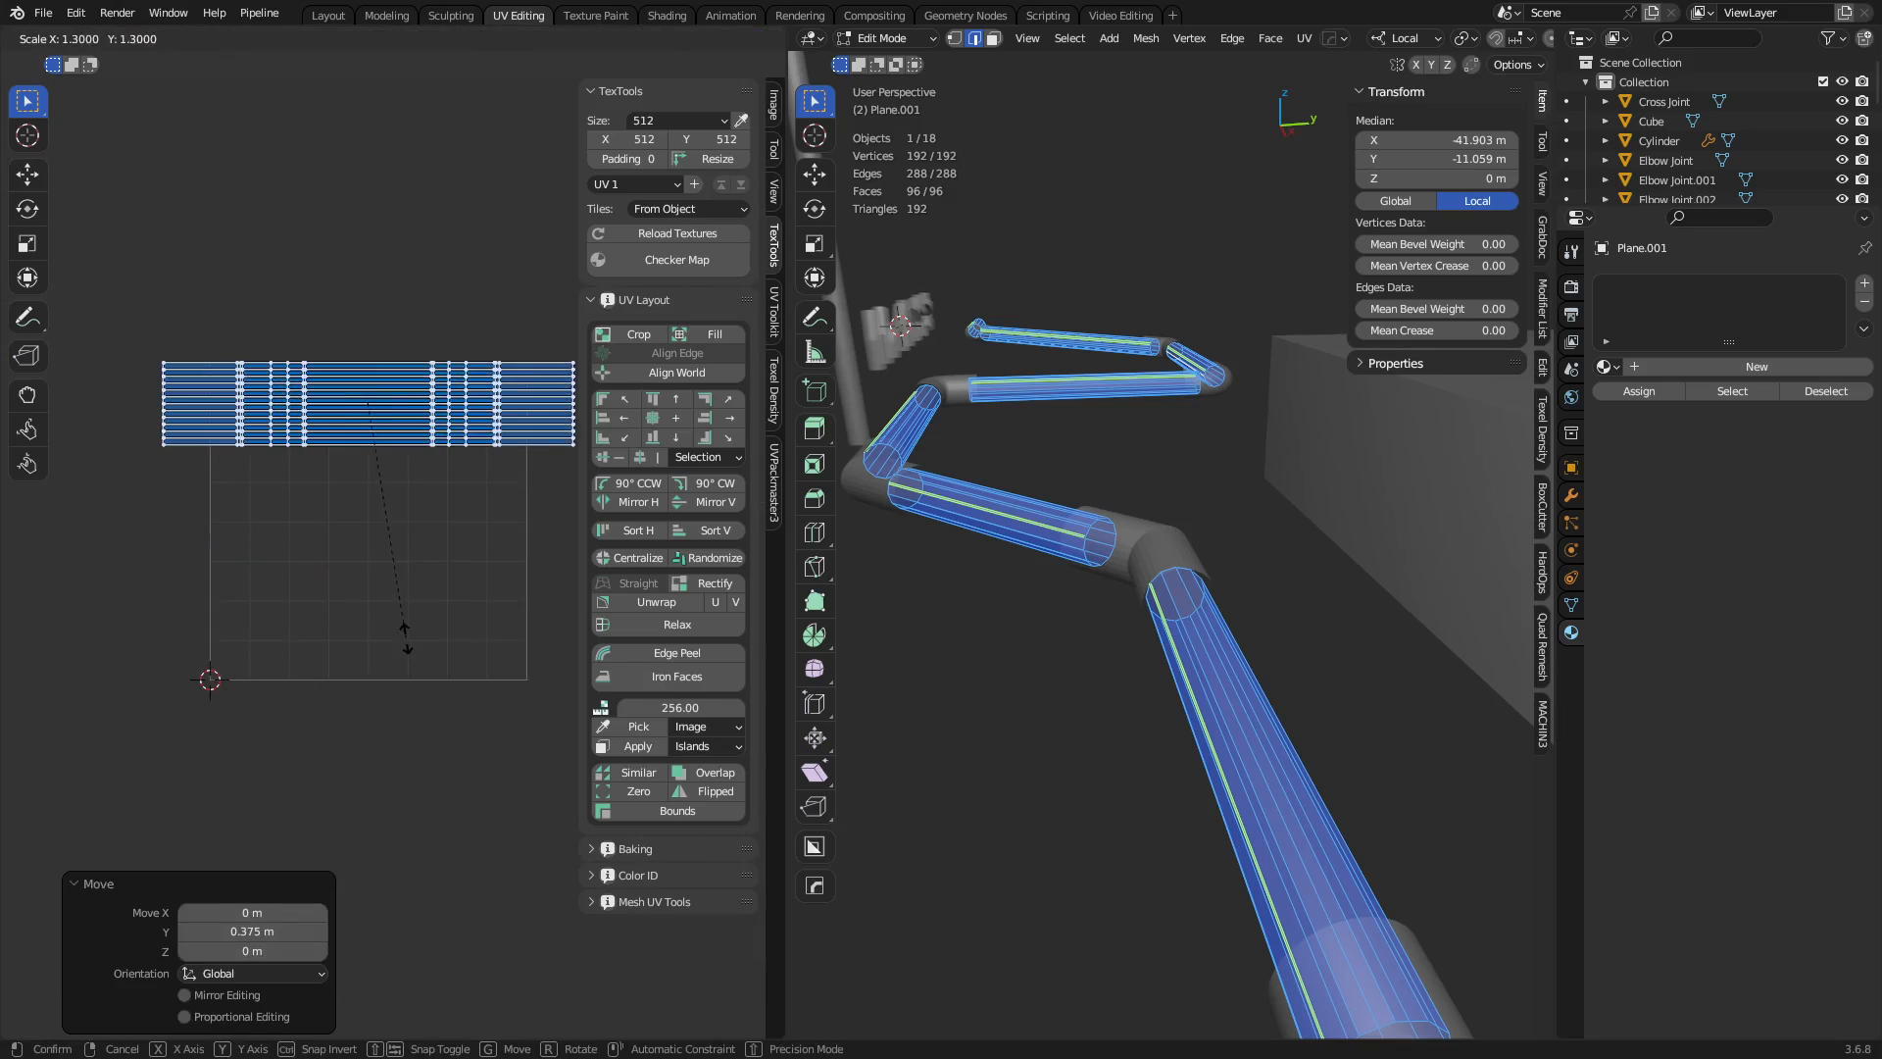
{"action": "left_click", "coordinate": [404, 645]}
{"action": "scroll", "coordinate": [422, 546], "scroll_direction": "up", "scroll_amount": 3}
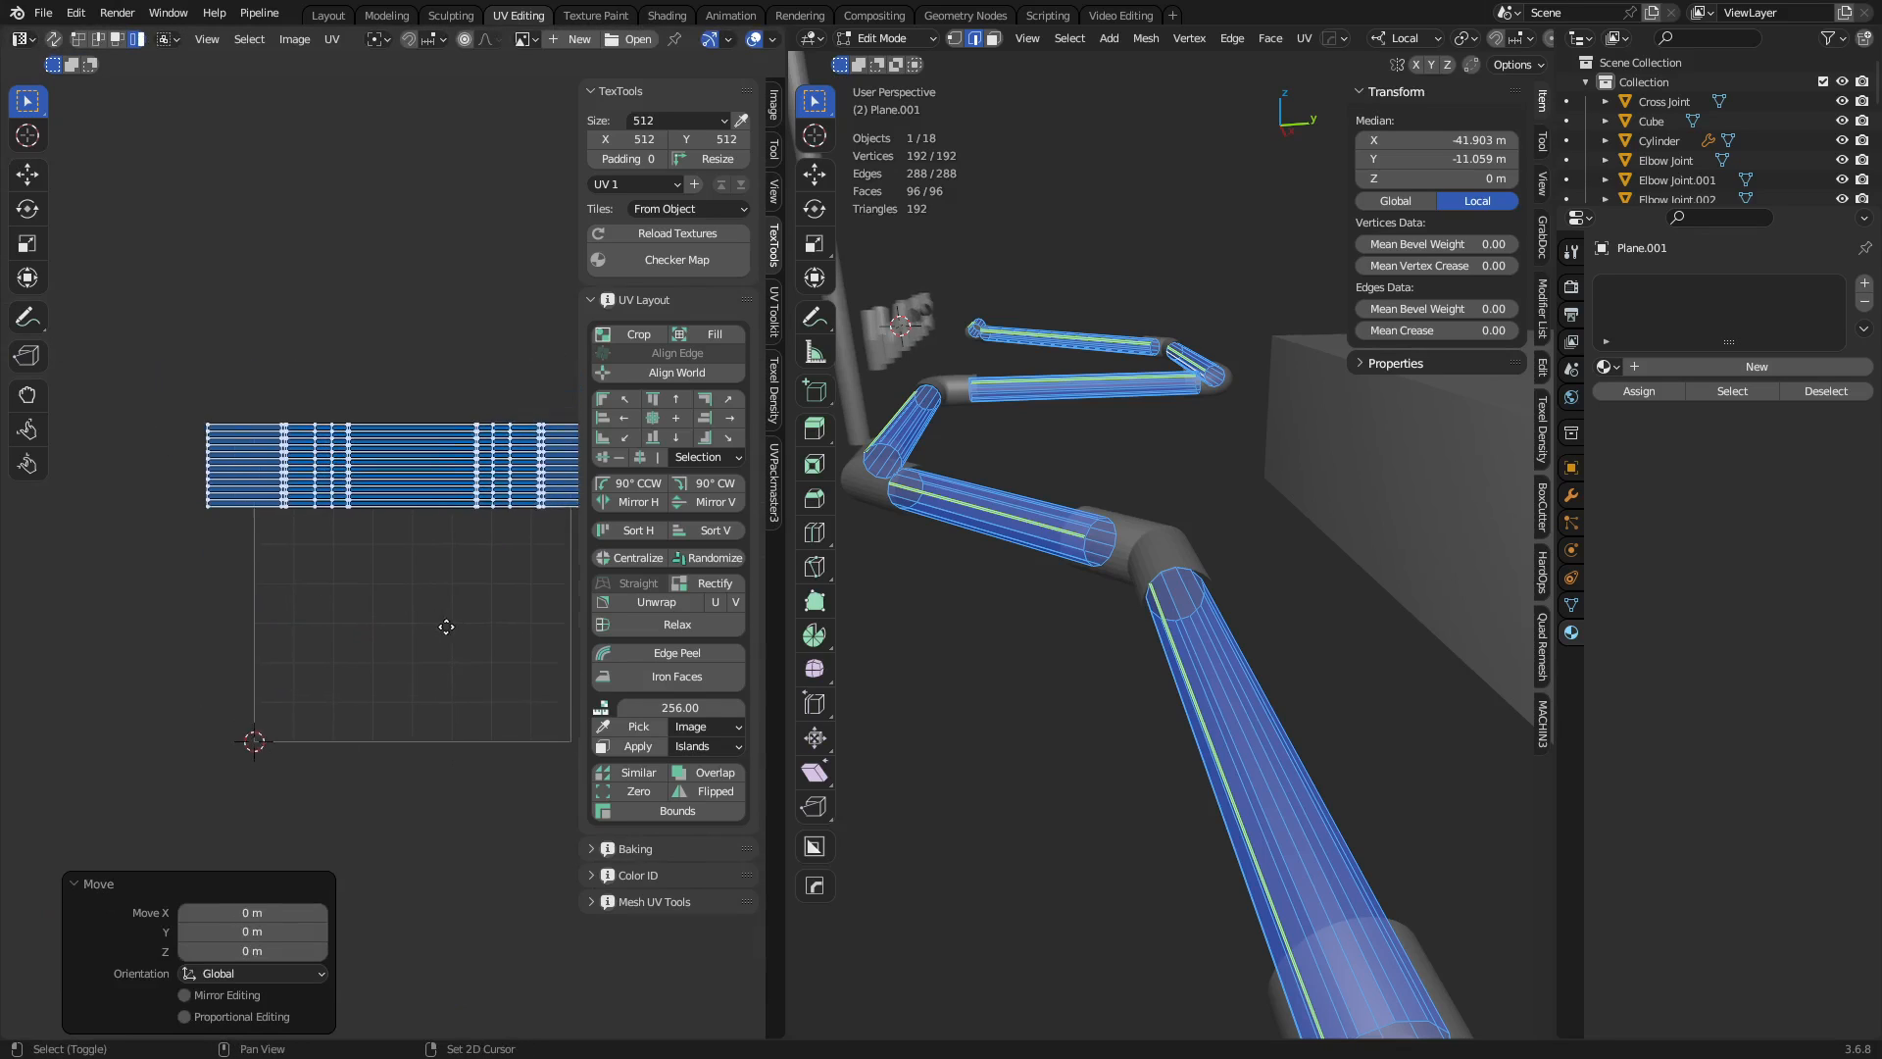
{"action": "key", "text": "g"}
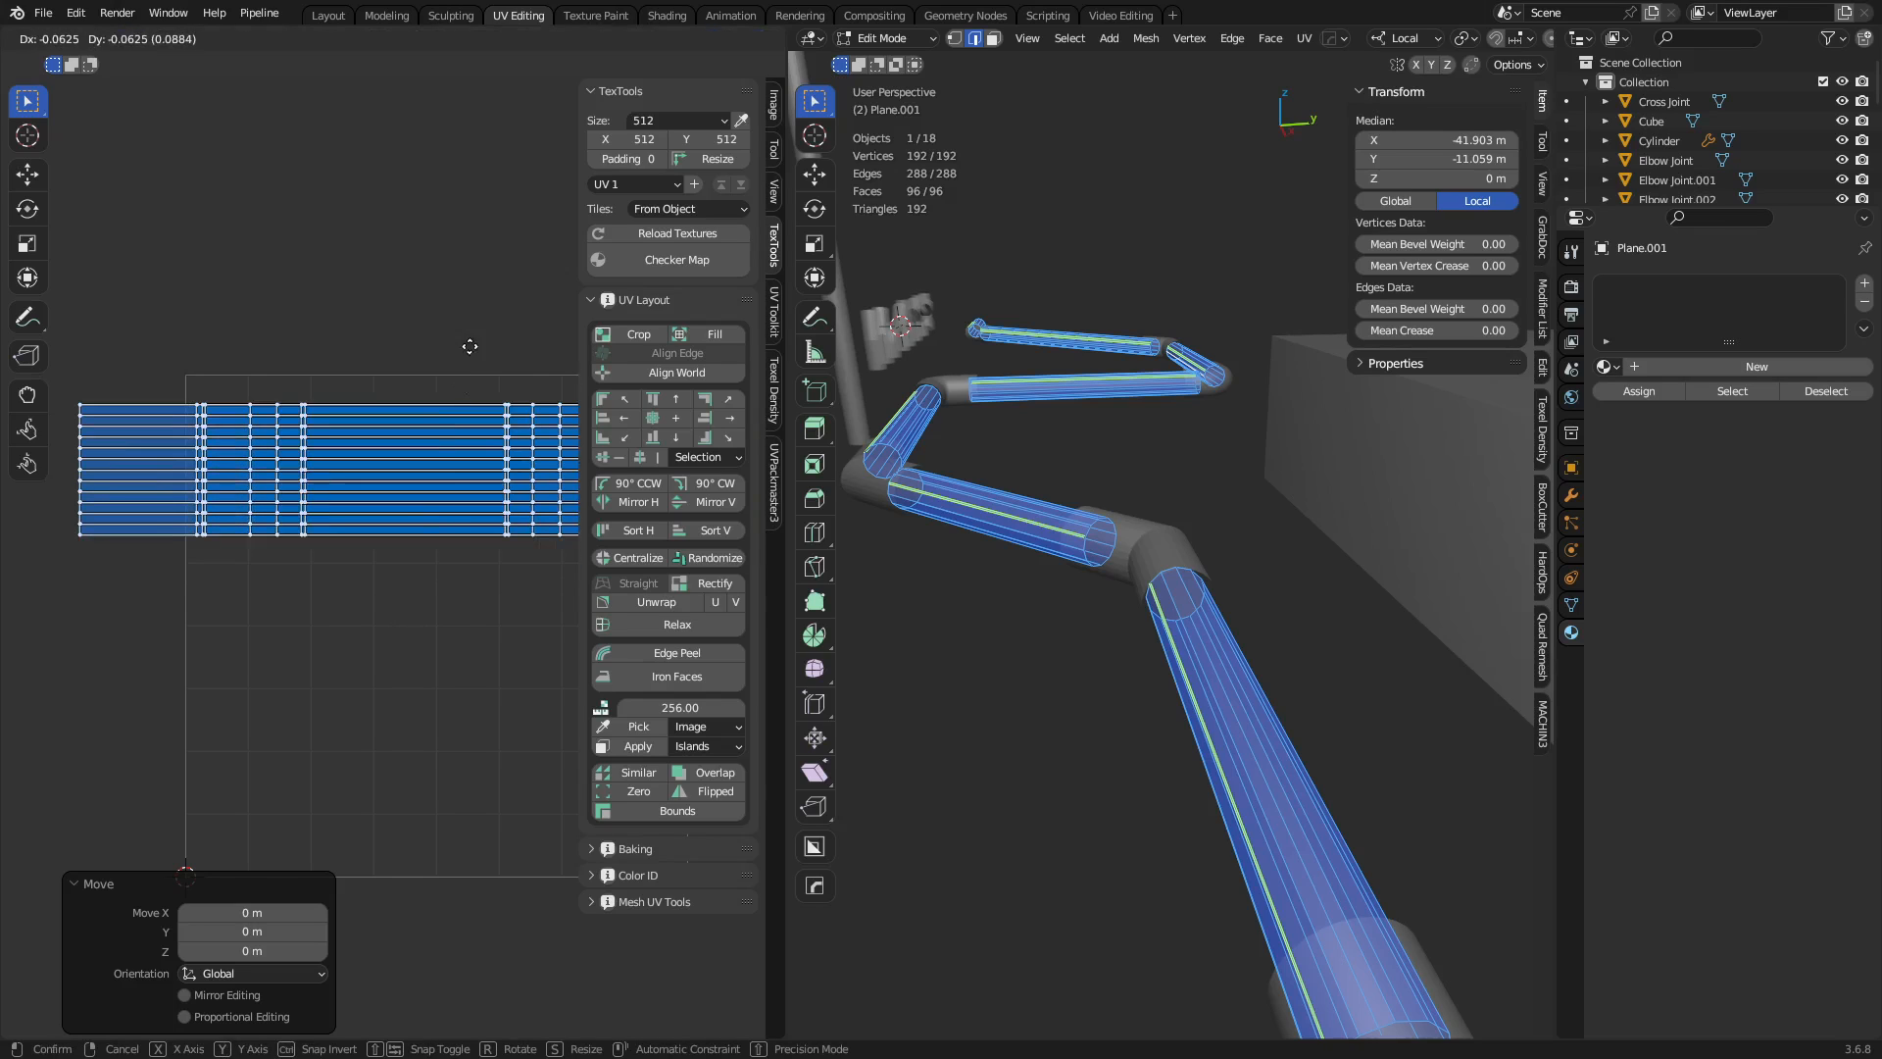
{"action": "left_click", "coordinate": [437, 338]}
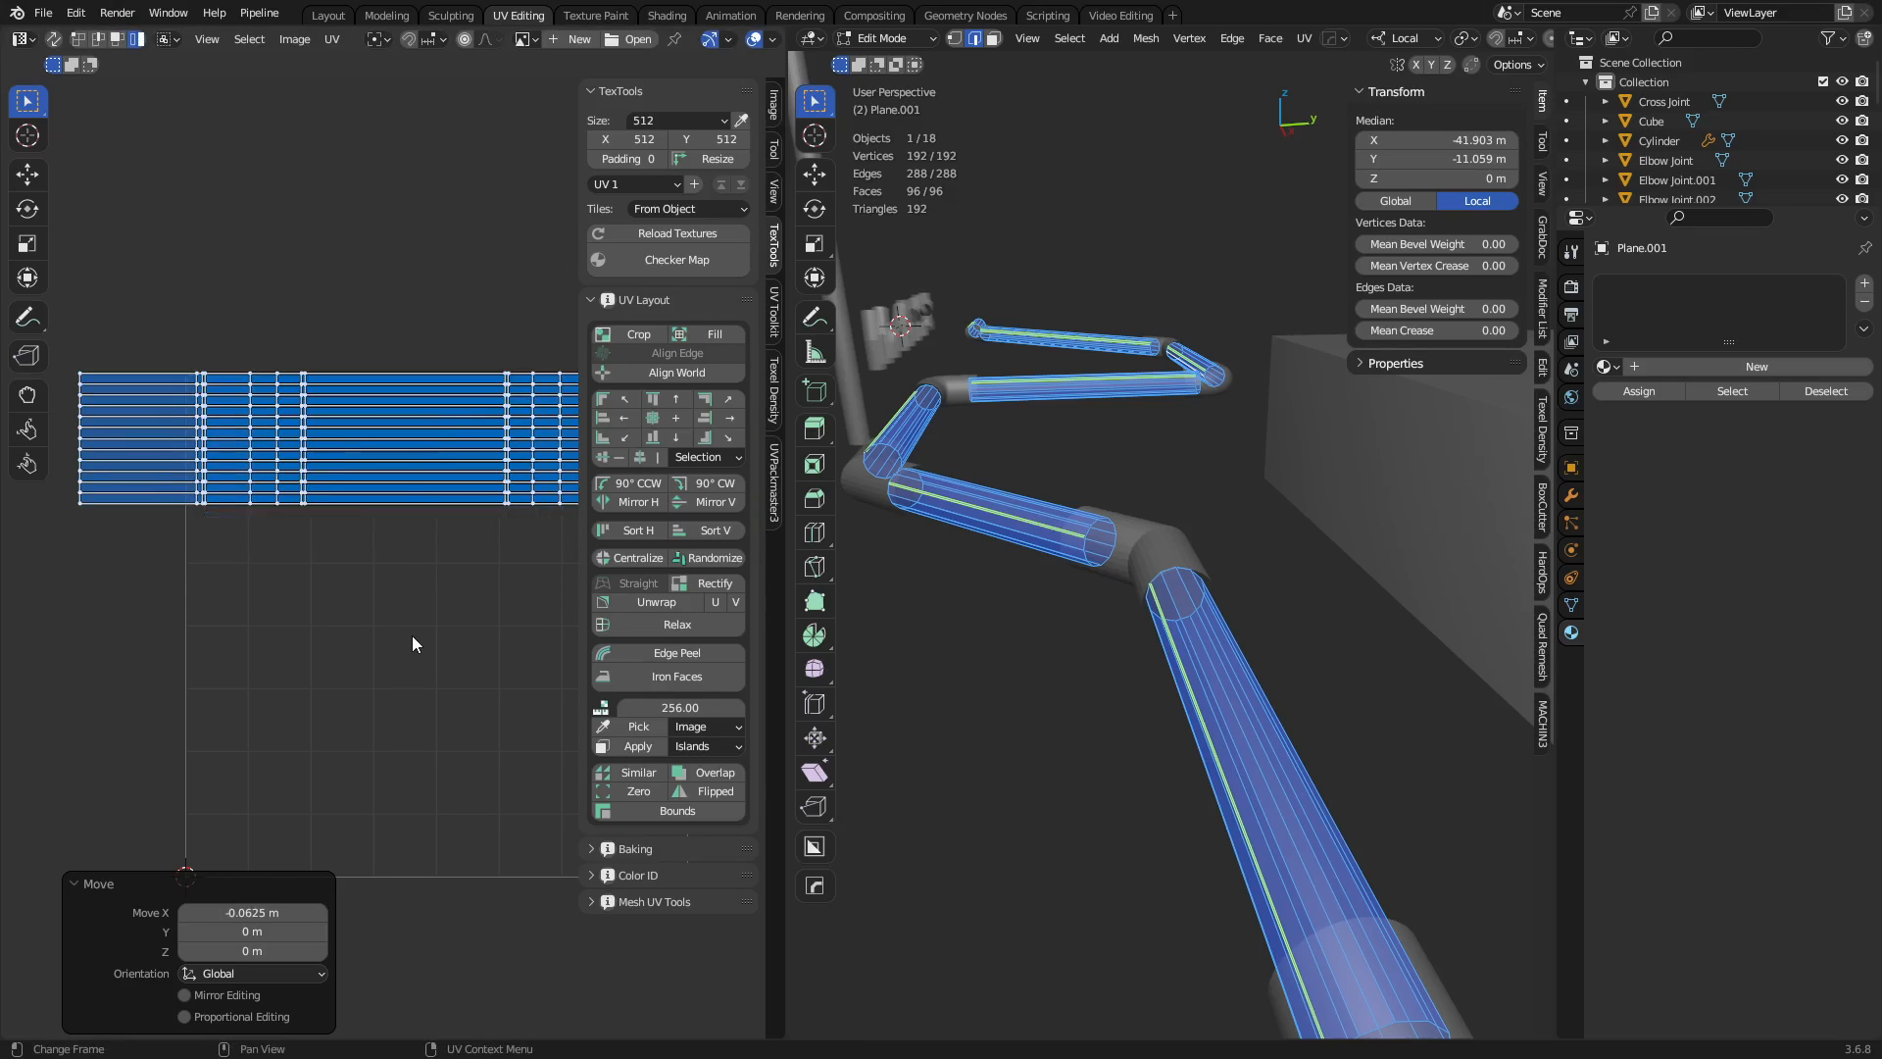
{"action": "key", "text": "s"}
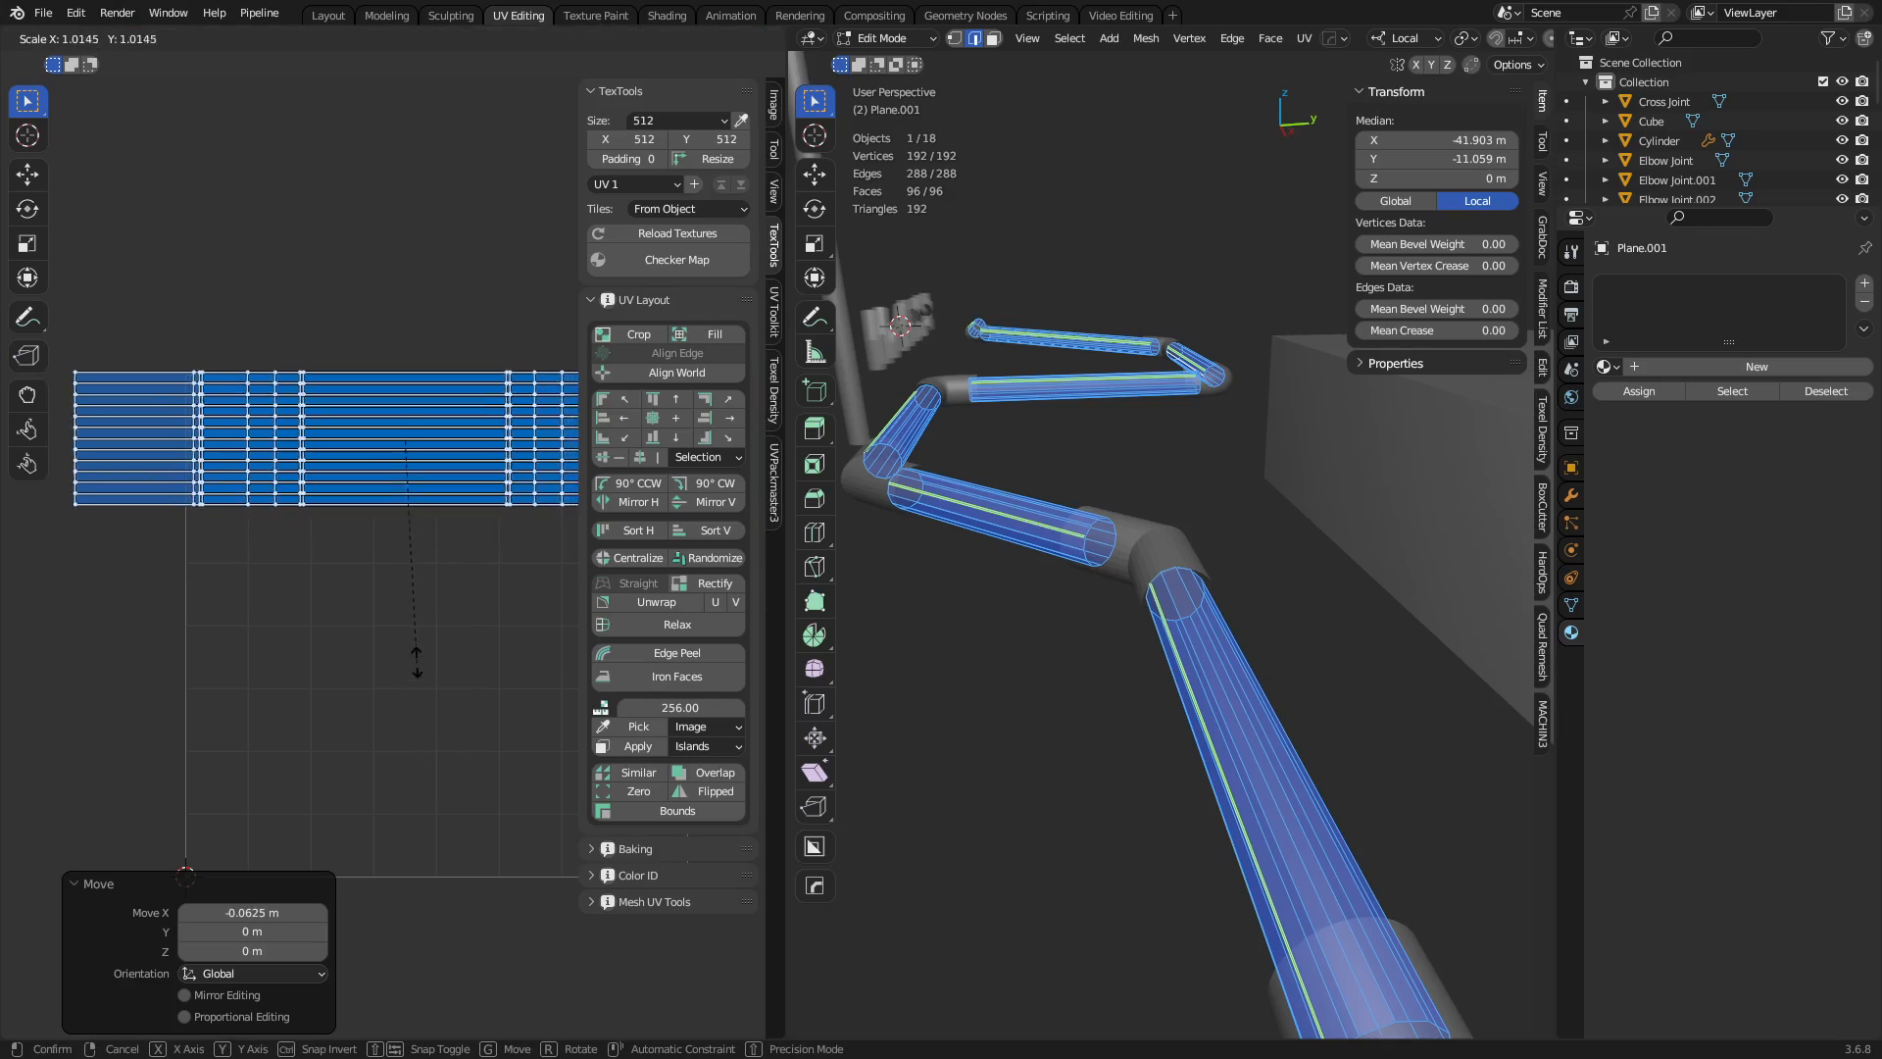
{"action": "left_click", "coordinate": [417, 662]}
{"action": "scroll", "coordinate": [321, 557], "scroll_direction": "down", "scroll_amount": 4}
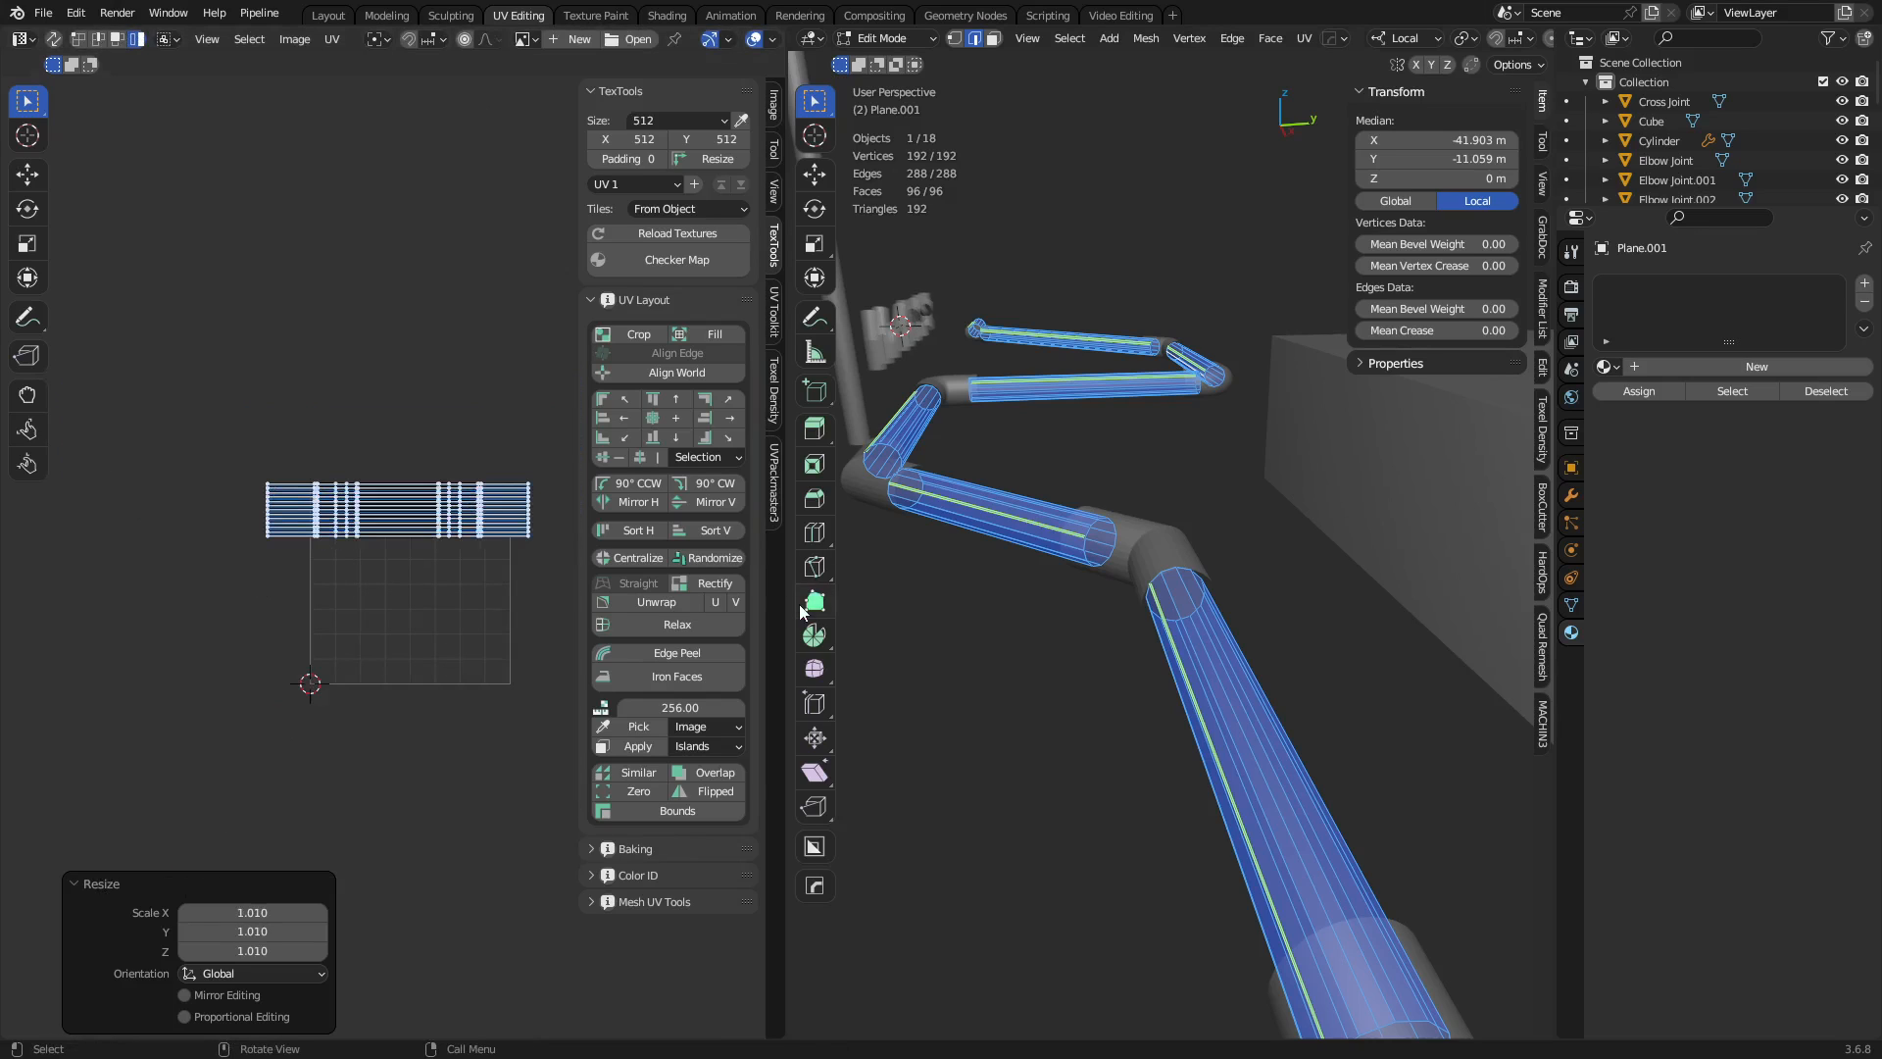
Leave mesh editing, select the tall upright cylinder and switch it to Texture Paint mode.
{"action": "key", "text": "ctrl+Tab"}
{"action": "left_click", "coordinate": [1117, 581]}
{"action": "scroll", "coordinate": [1075, 549], "scroll_direction": "down", "scroll_amount": 4}
{"action": "middle_click_drag", "start_coordinate": [1075, 547], "coordinate": [1272, 407]}
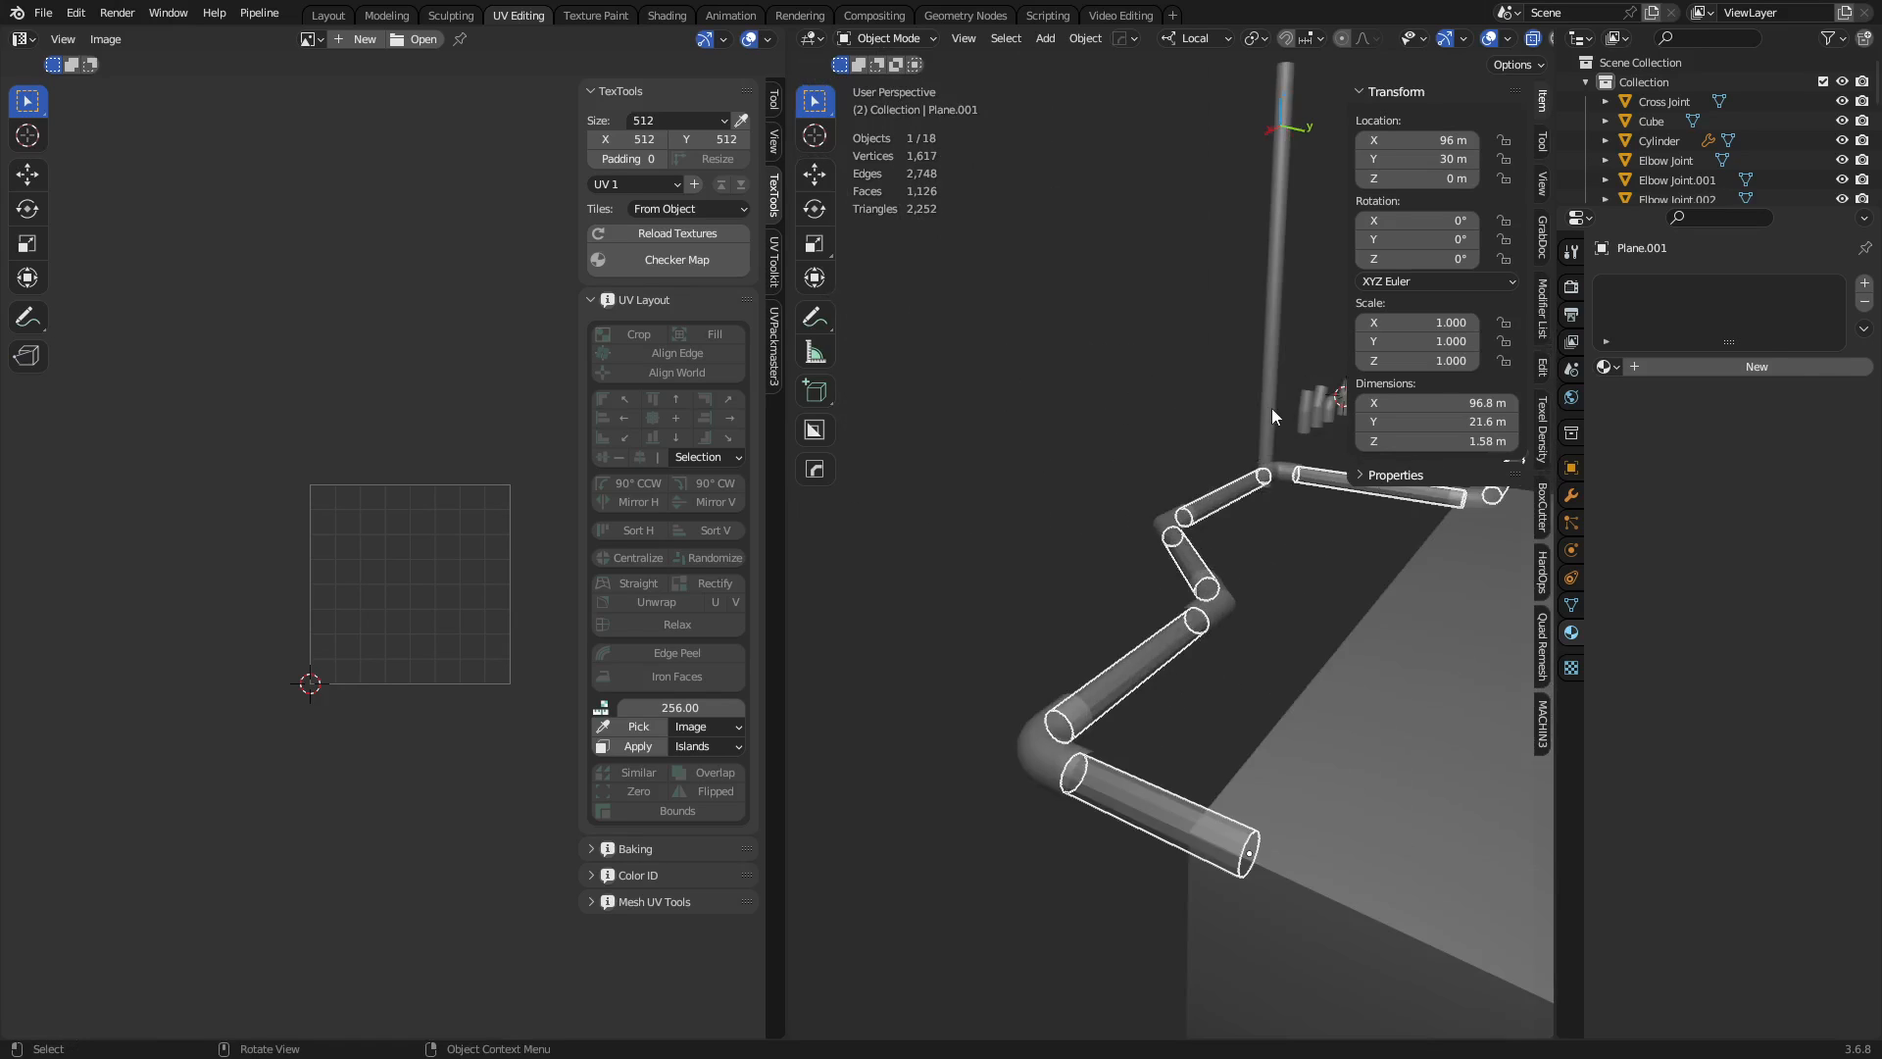
{"action": "left_click", "coordinate": [1273, 410]}
{"action": "key", "text": "ctrl+Tab"}
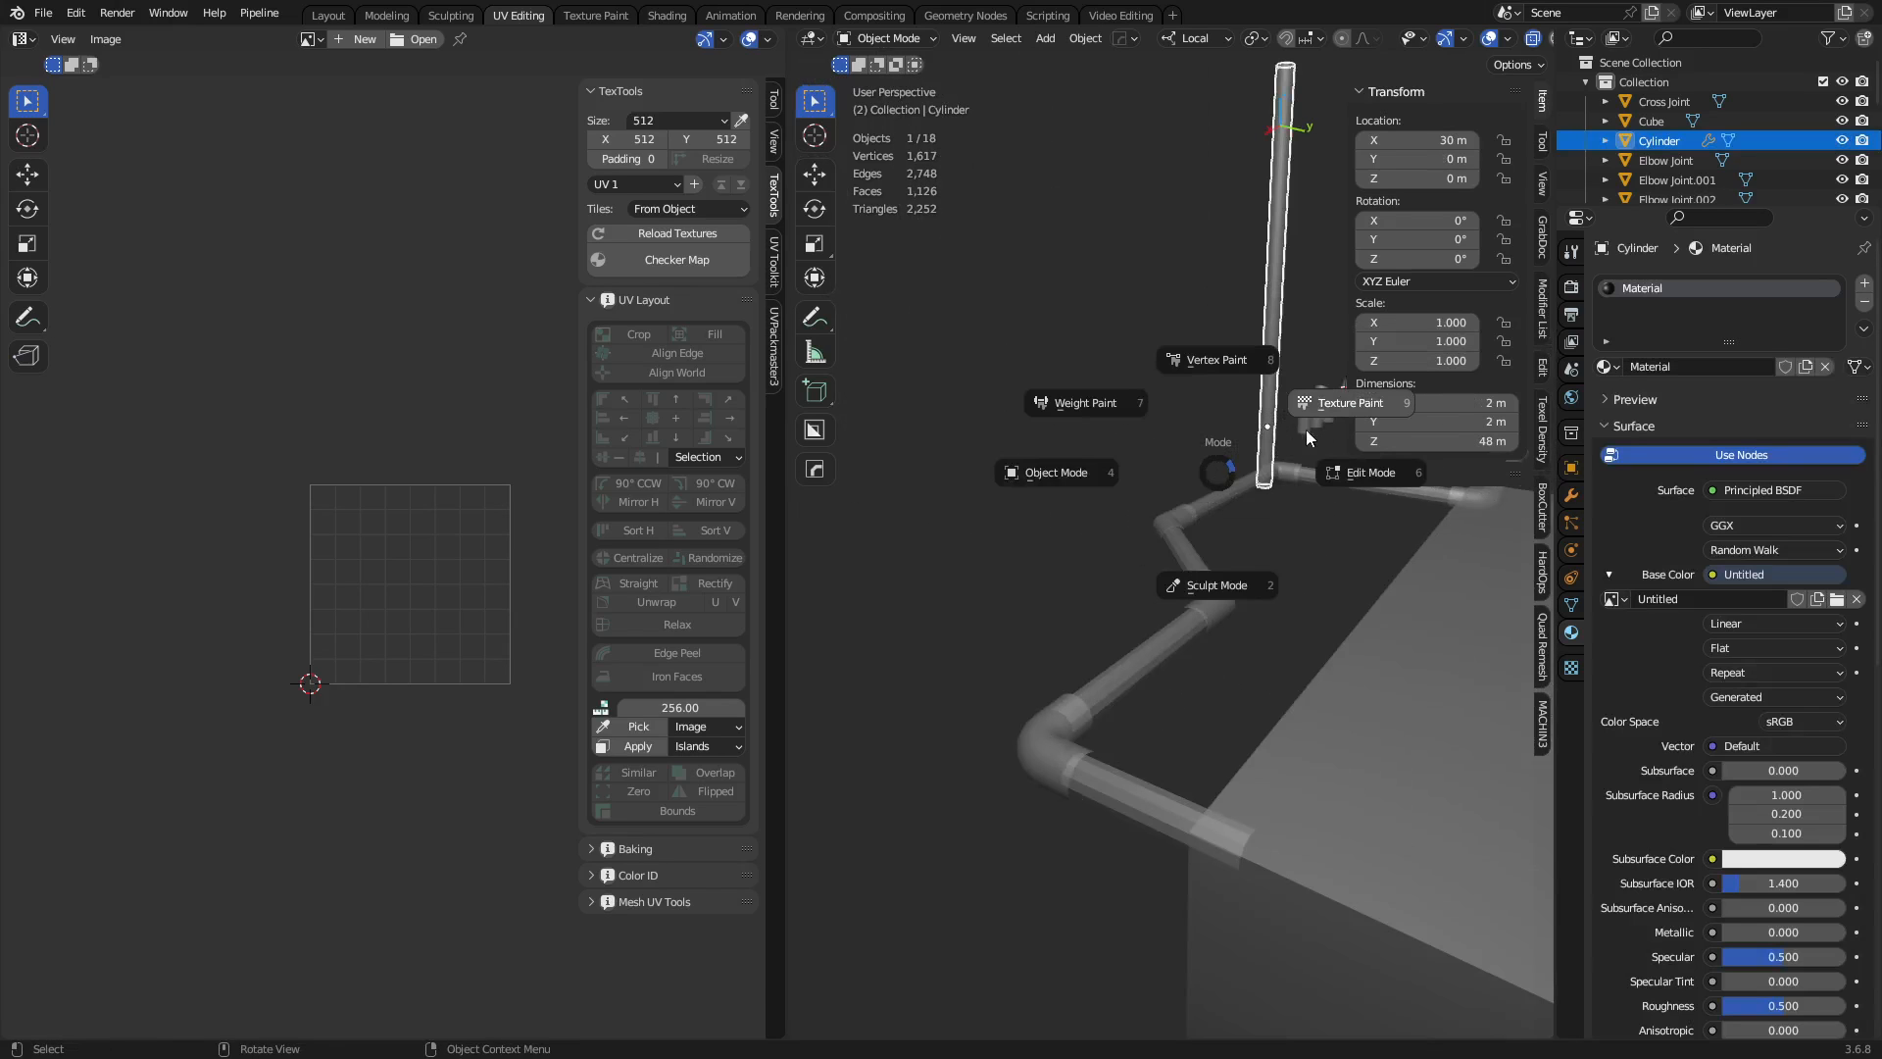
{"action": "left_click", "coordinate": [1306, 430]}
{"action": "mouse_move", "coordinate": [1231, 369]}
{"action": "middle_mouse_down"}
{"action": "mouse_move", "coordinate": [1061, 644]}
{"action": "mouse_move", "coordinate": [1088, 627]}
{"action": "middle_mouse_up"}
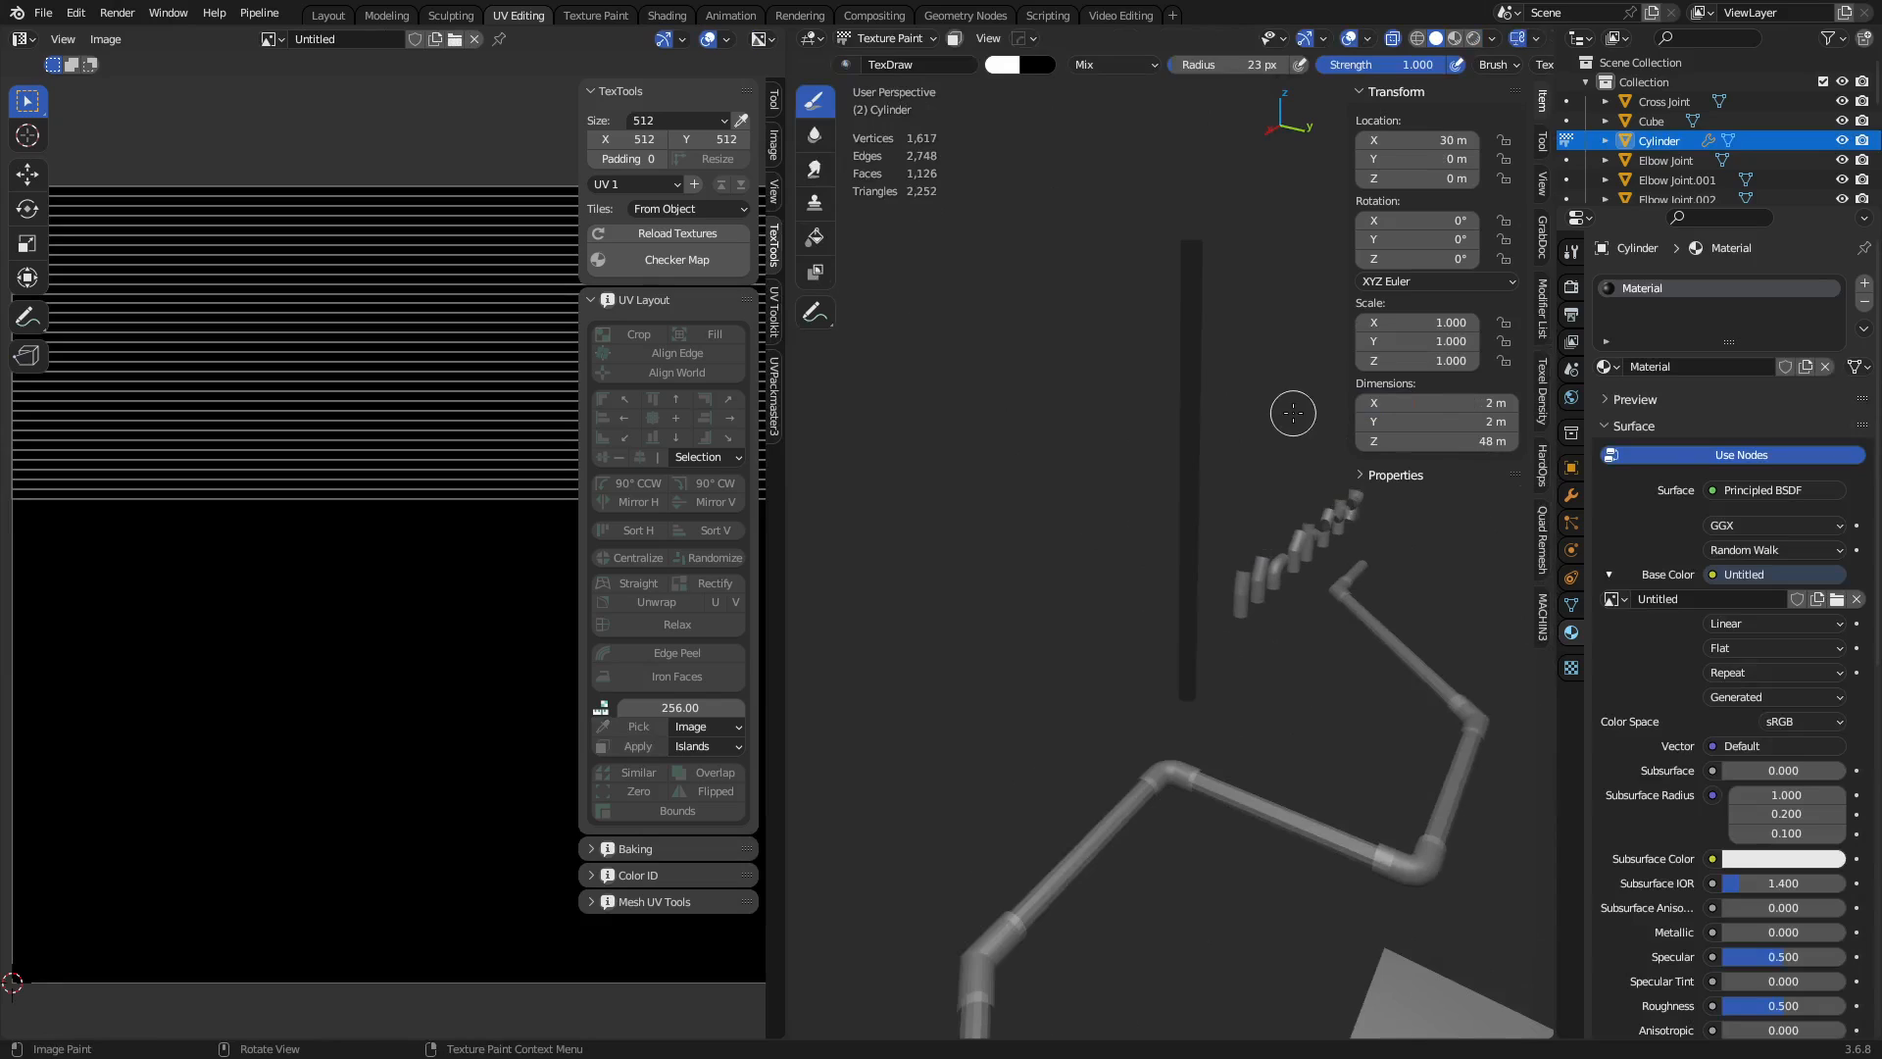
Choose a muted beige brush colour, paint the whole cylinder from all sides and return to Object Mode.
{"action": "left_click", "coordinate": [1012, 65]}
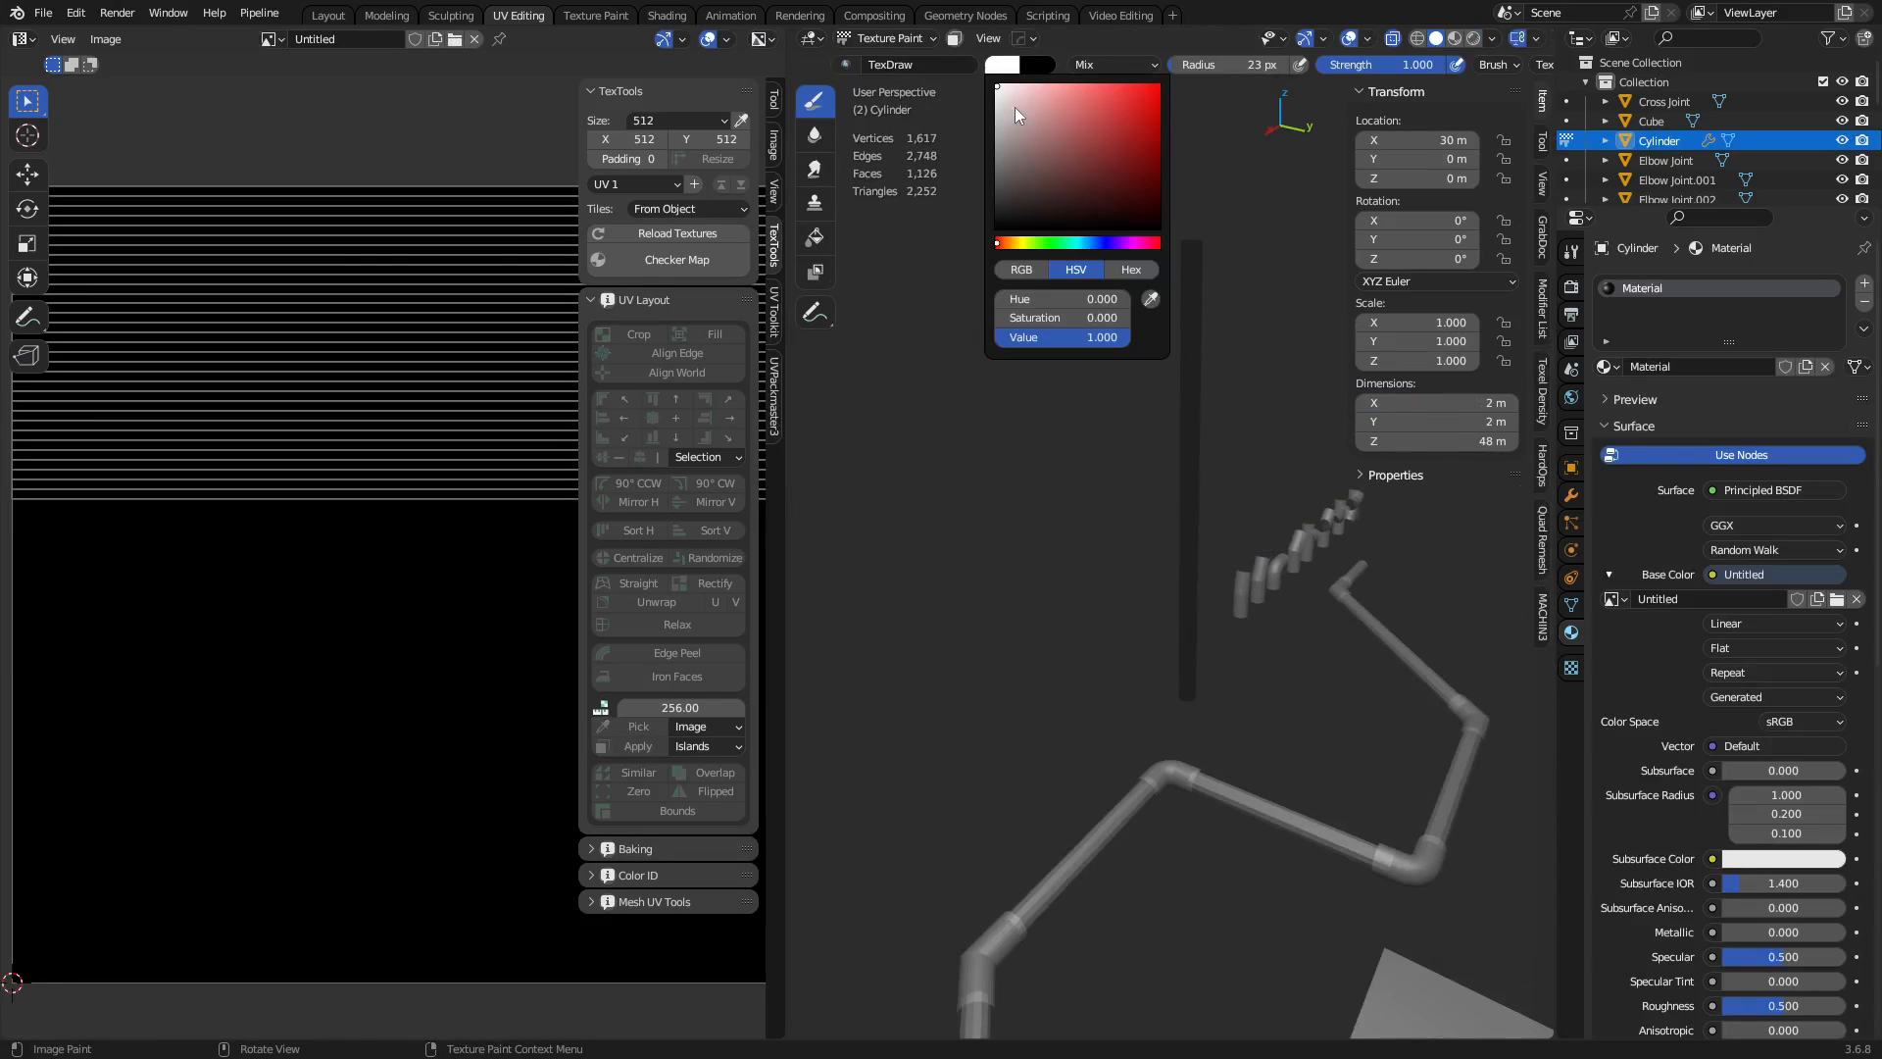
{"action": "left_click_drag", "start_coordinate": [1024, 243], "coordinate": [1010, 244]}
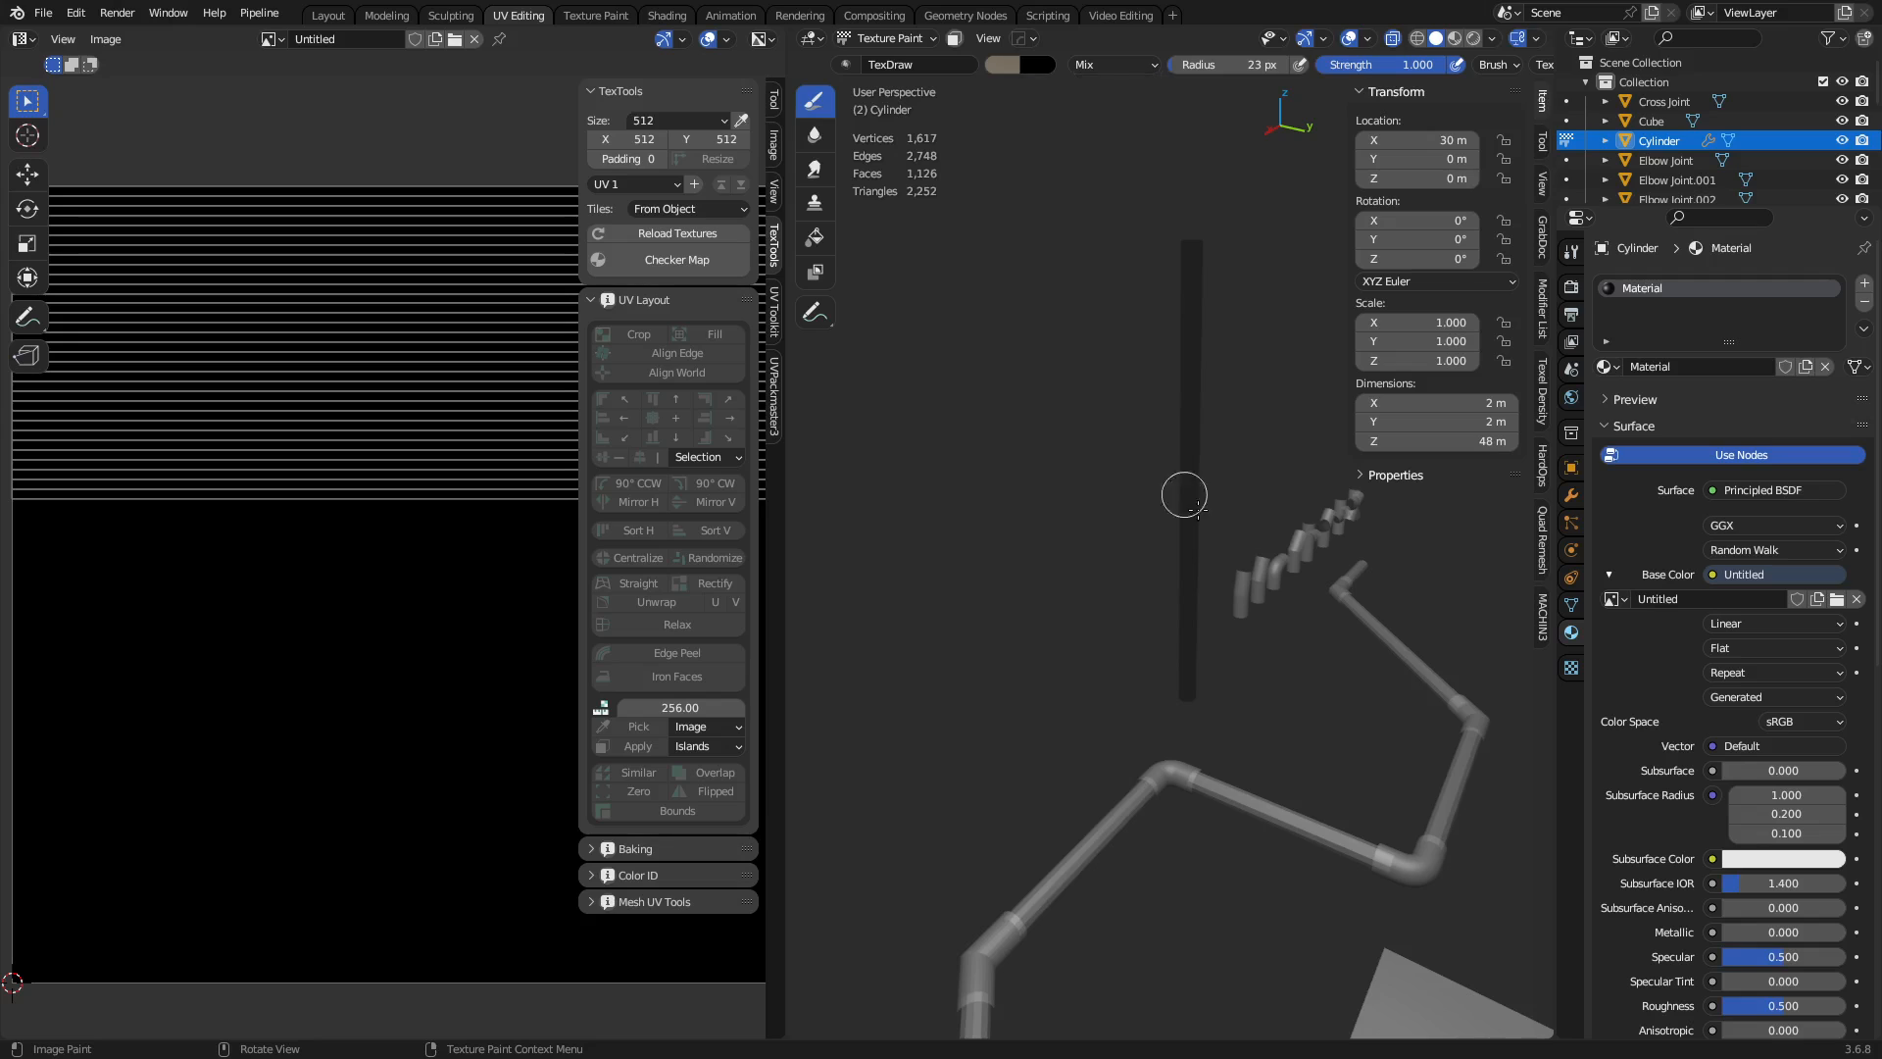
{"action": "left_click", "coordinate": [1205, 642]}
{"action": "mouse_move", "coordinate": [1205, 643]}
{"action": "middle_mouse_down"}
{"action": "mouse_move", "coordinate": [936, 554]}
{"action": "mouse_move", "coordinate": [1215, 504]}
{"action": "mouse_move", "coordinate": [1230, 542]}
{"action": "mouse_move", "coordinate": [941, 588]}
{"action": "mouse_move", "coordinate": [1215, 748]}
{"action": "mouse_move", "coordinate": [1323, 626]}
{"action": "mouse_move", "coordinate": [1136, 534]}
{"action": "middle_mouse_up"}
{"action": "left_click_drag", "start_coordinate": [1134, 535], "coordinate": [1197, 690]}
{"action": "left_click_drag", "start_coordinate": [1203, 460], "coordinate": [1200, 928]}
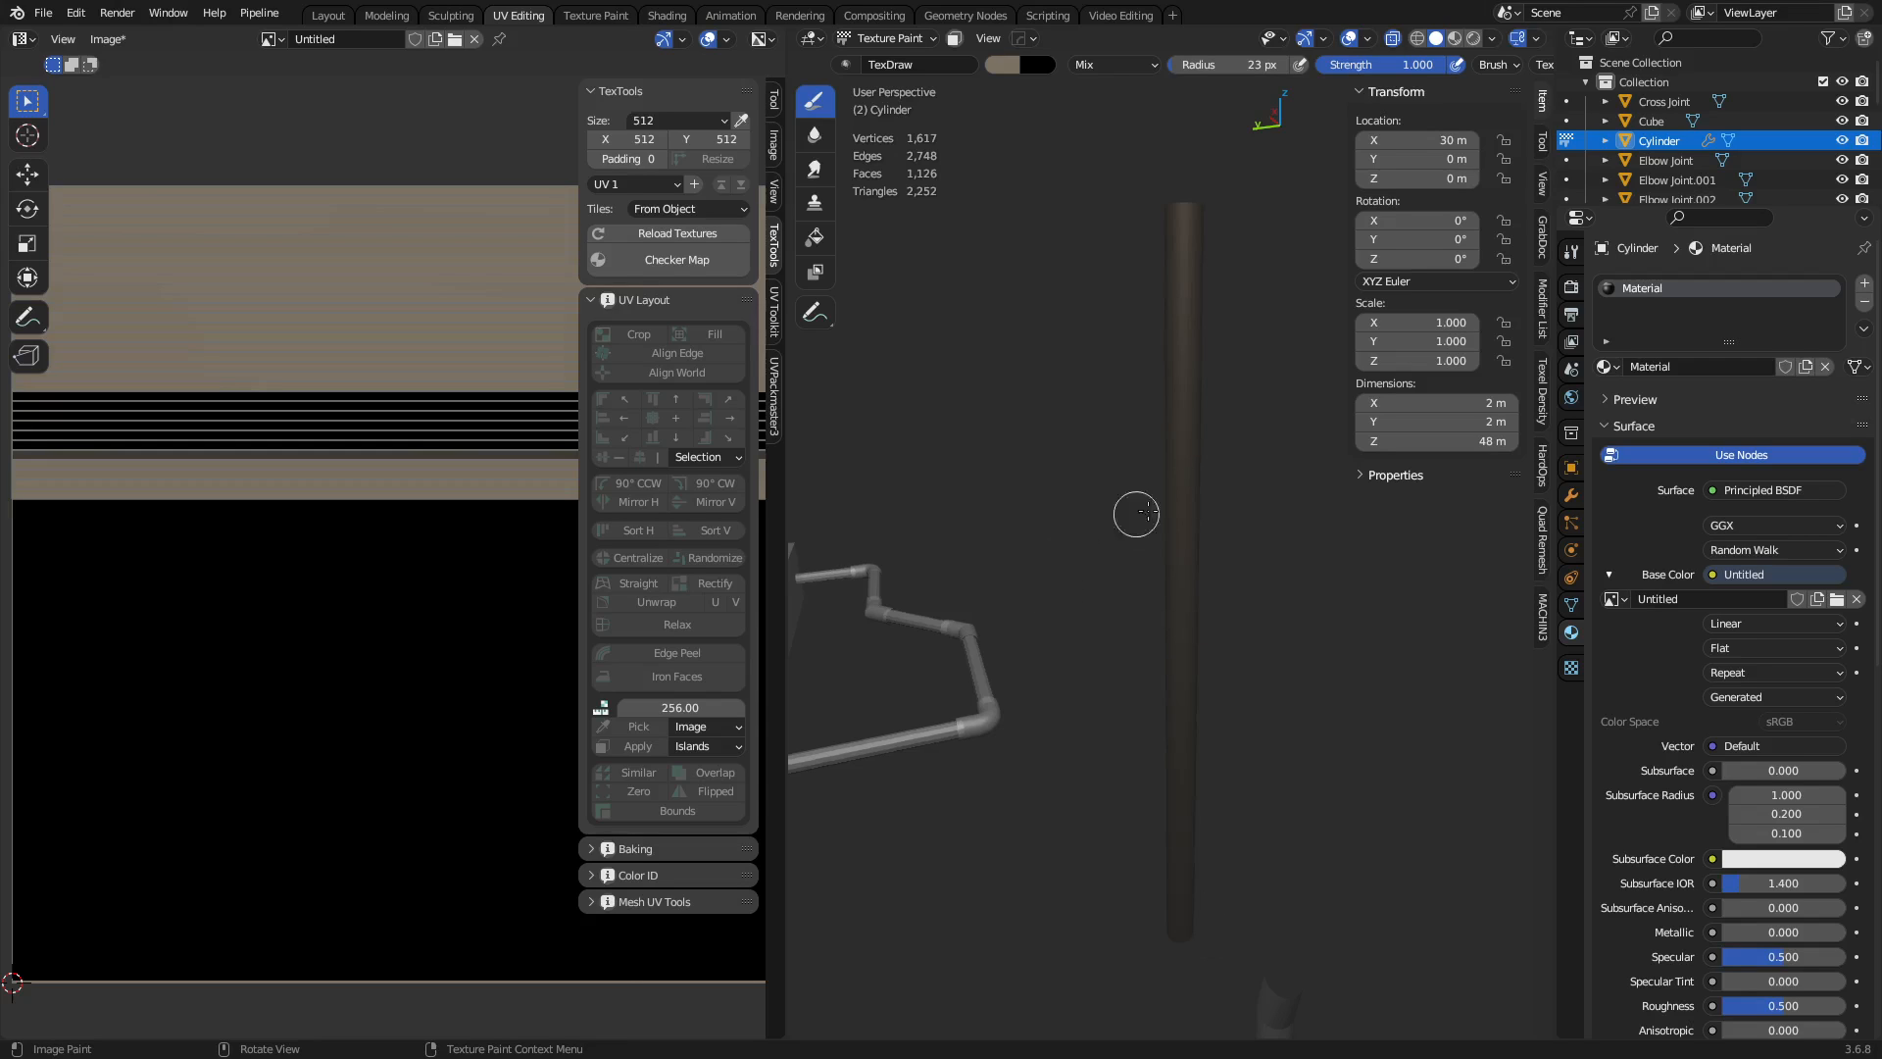
{"action": "mouse_move", "coordinate": [1185, 903]}
{"action": "middle_mouse_down"}
{"action": "mouse_move", "coordinate": [1080, 702]}
{"action": "mouse_move", "coordinate": [1085, 314]}
{"action": "middle_mouse_up"}
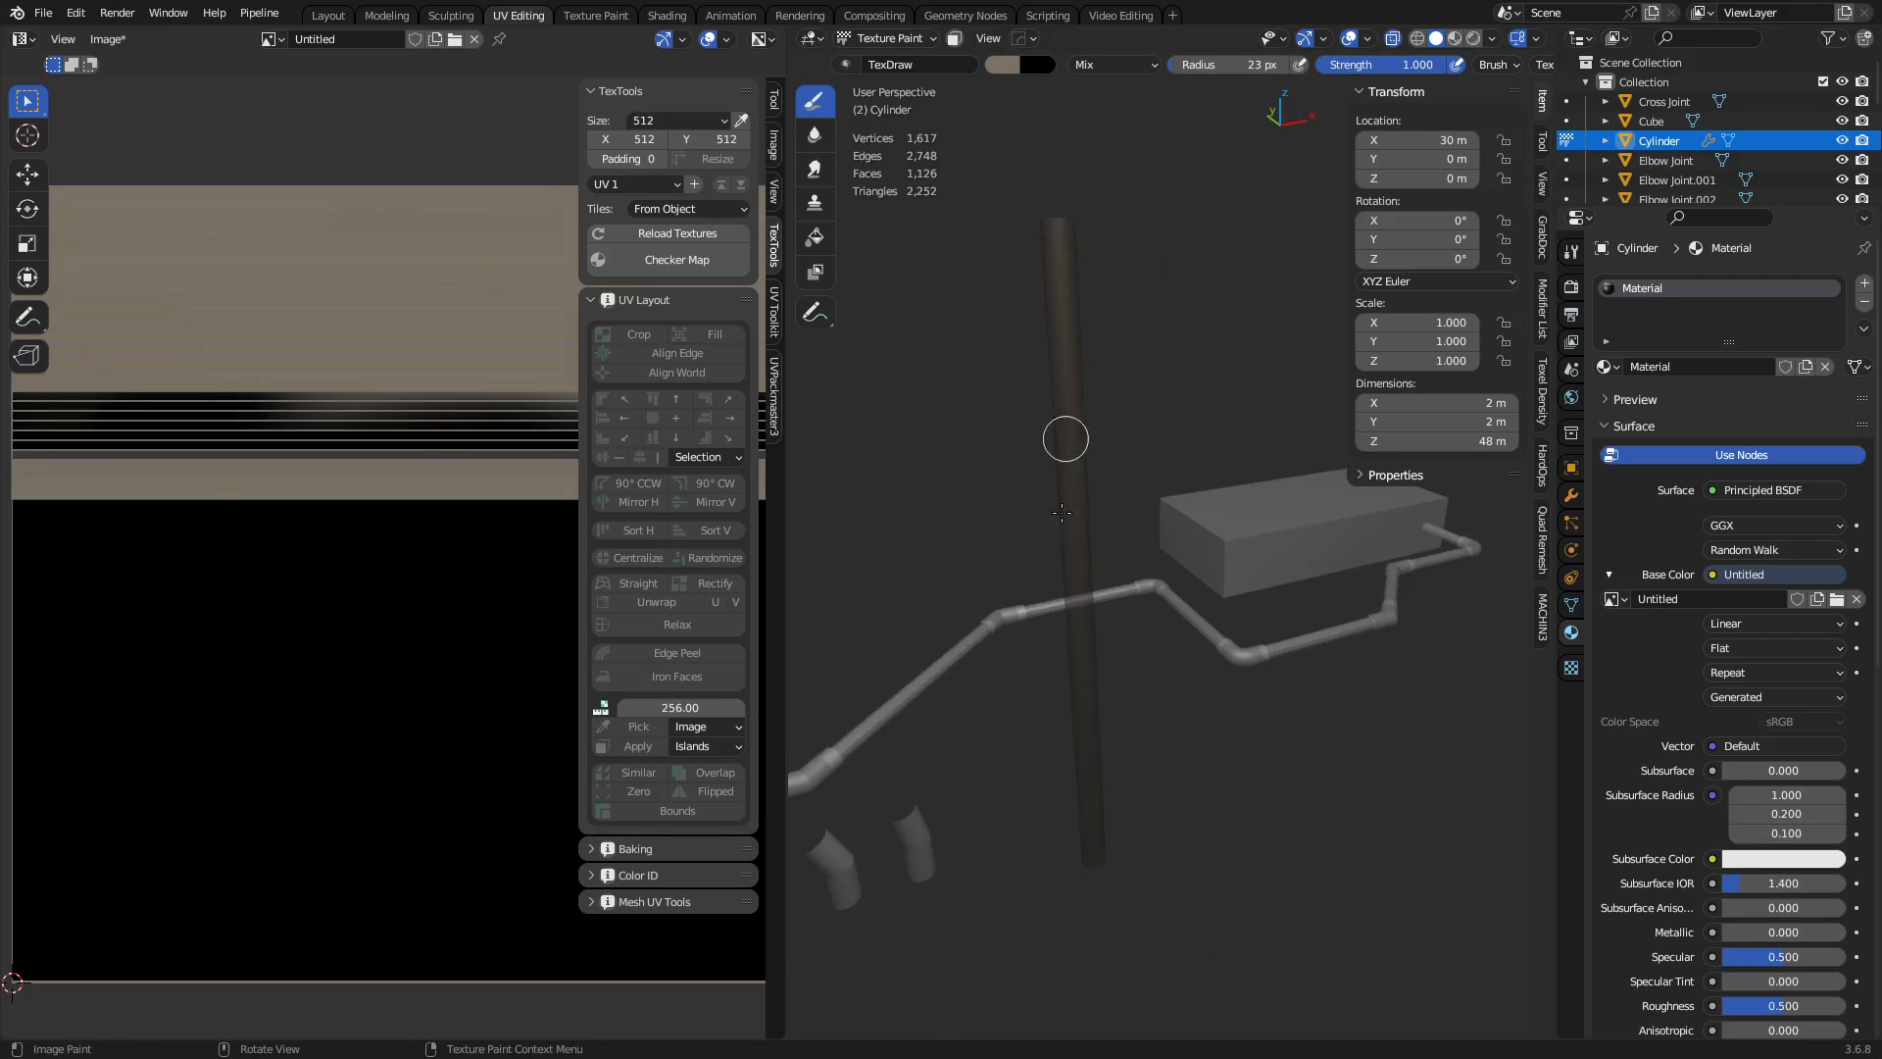
{"action": "middle_click_drag", "start_coordinate": [1061, 512], "coordinate": [888, 511]}
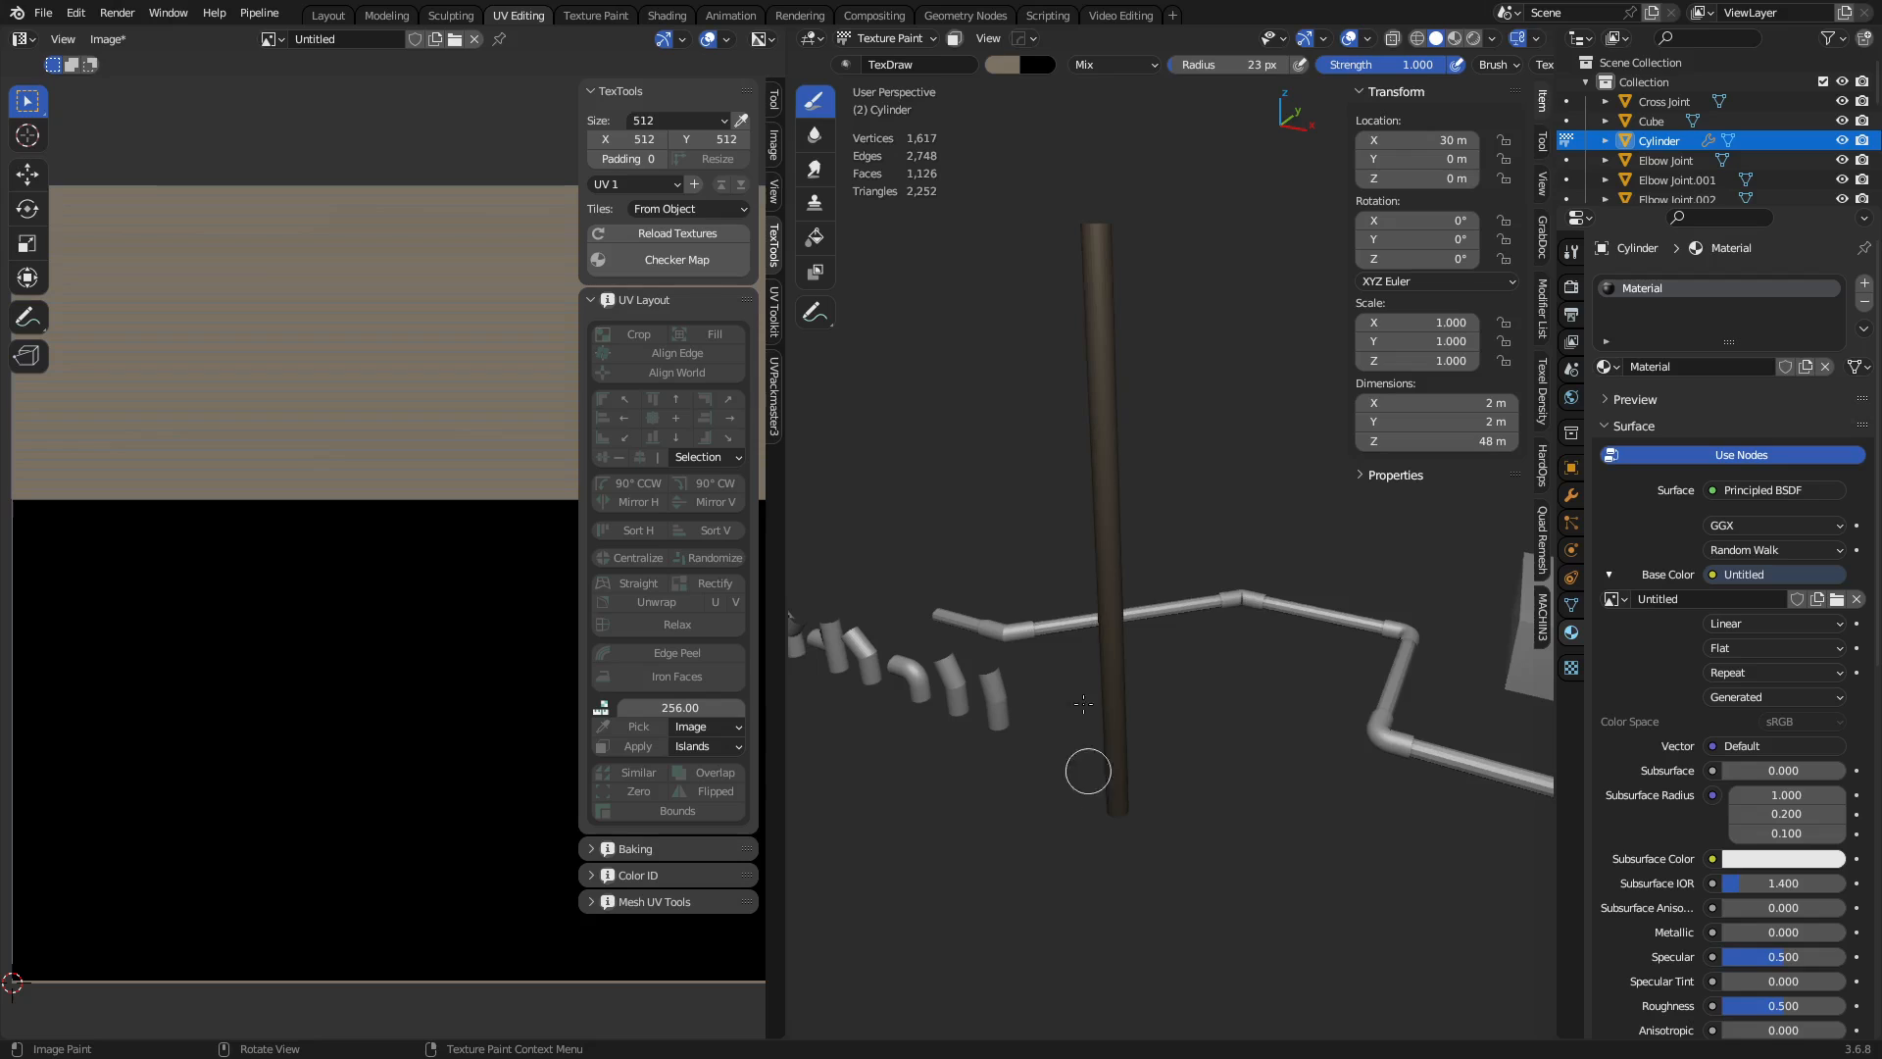
{"action": "key", "text": "ctrl+Tab"}
{"action": "left_click", "coordinate": [1043, 525]}
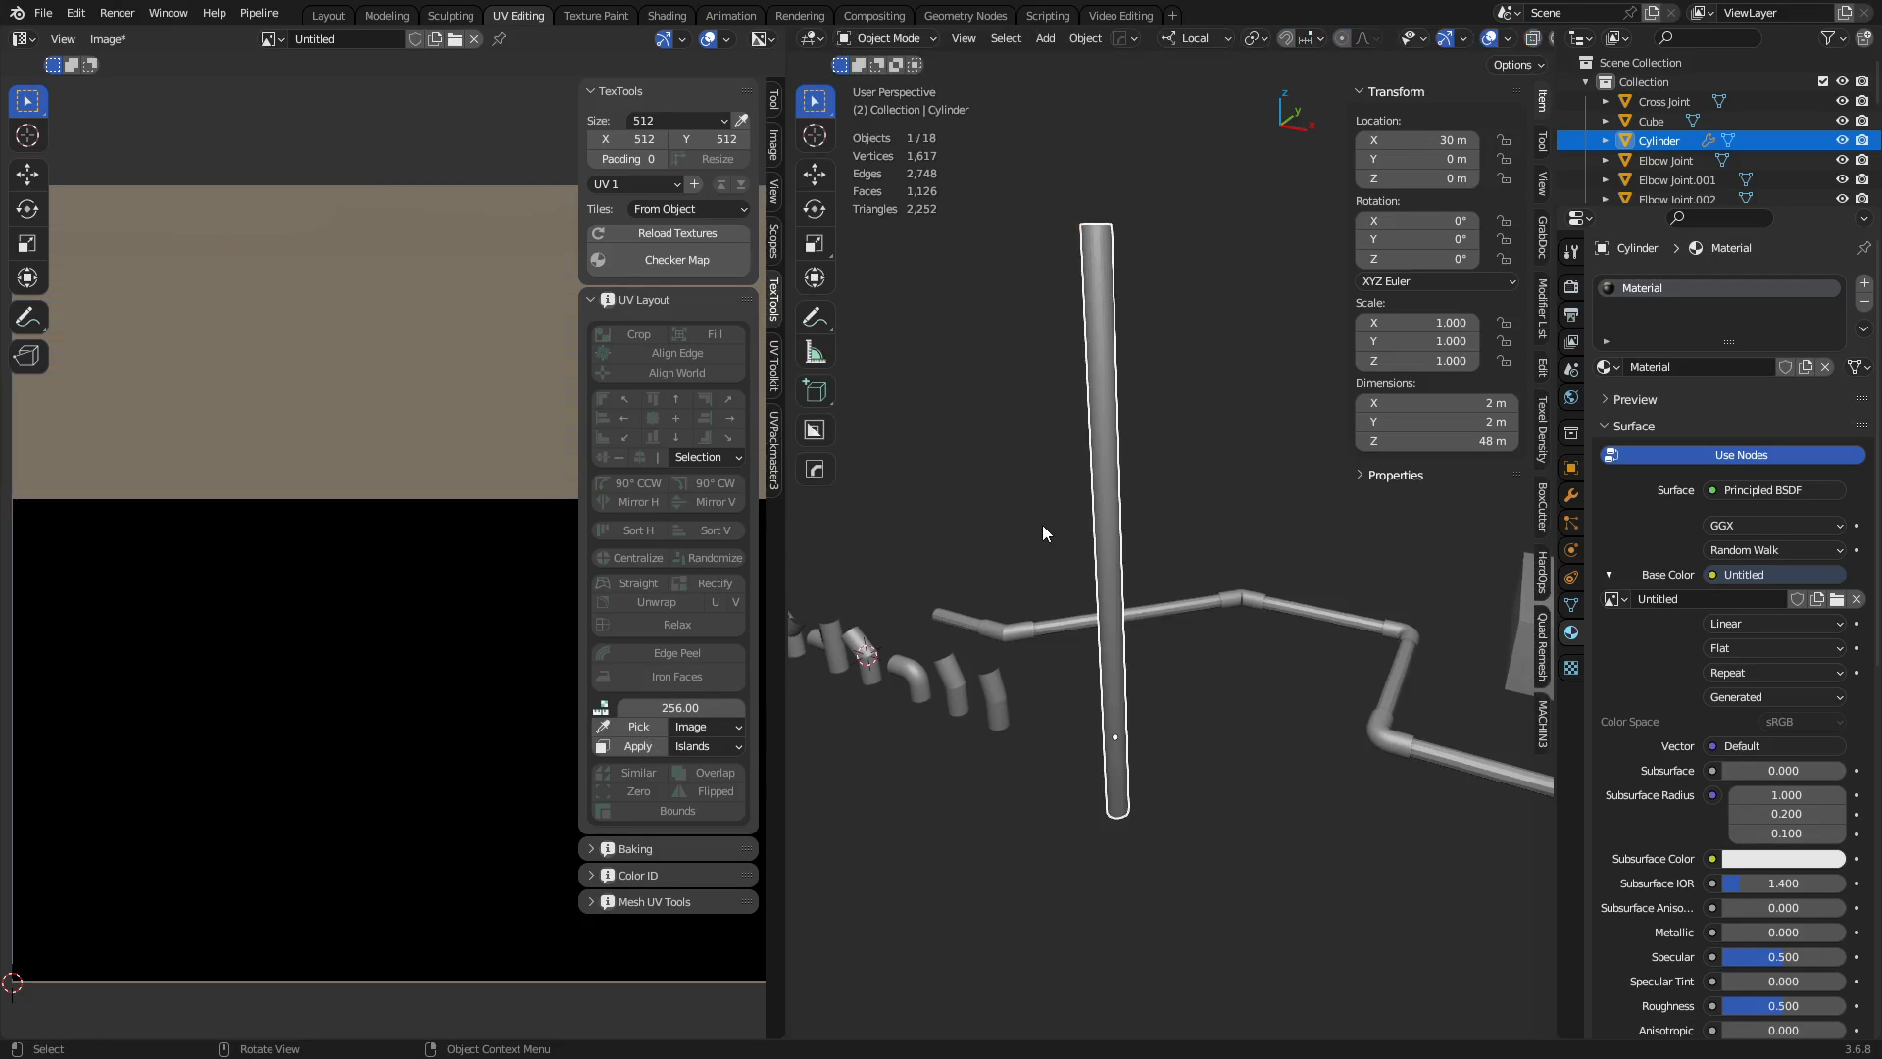
{"action": "left_click", "coordinate": [113, 40]}
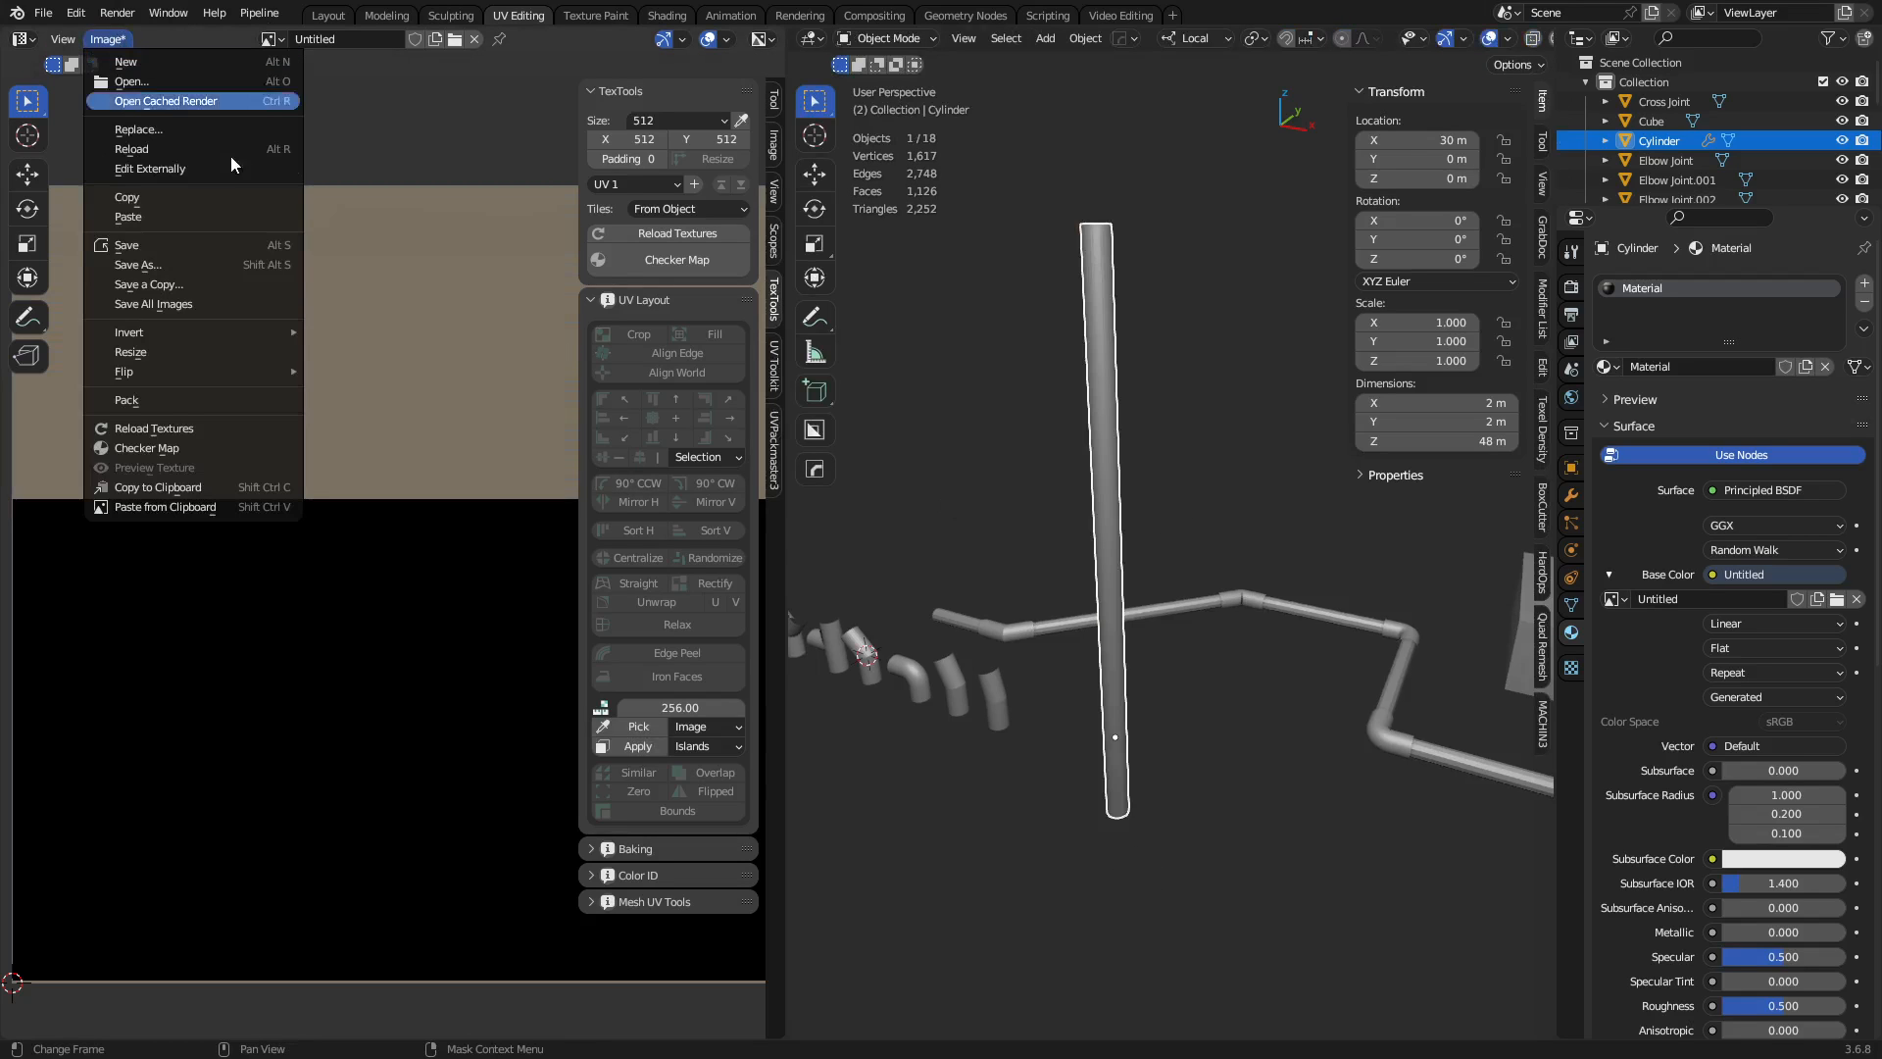
{"action": "left_click", "coordinate": [219, 245]}
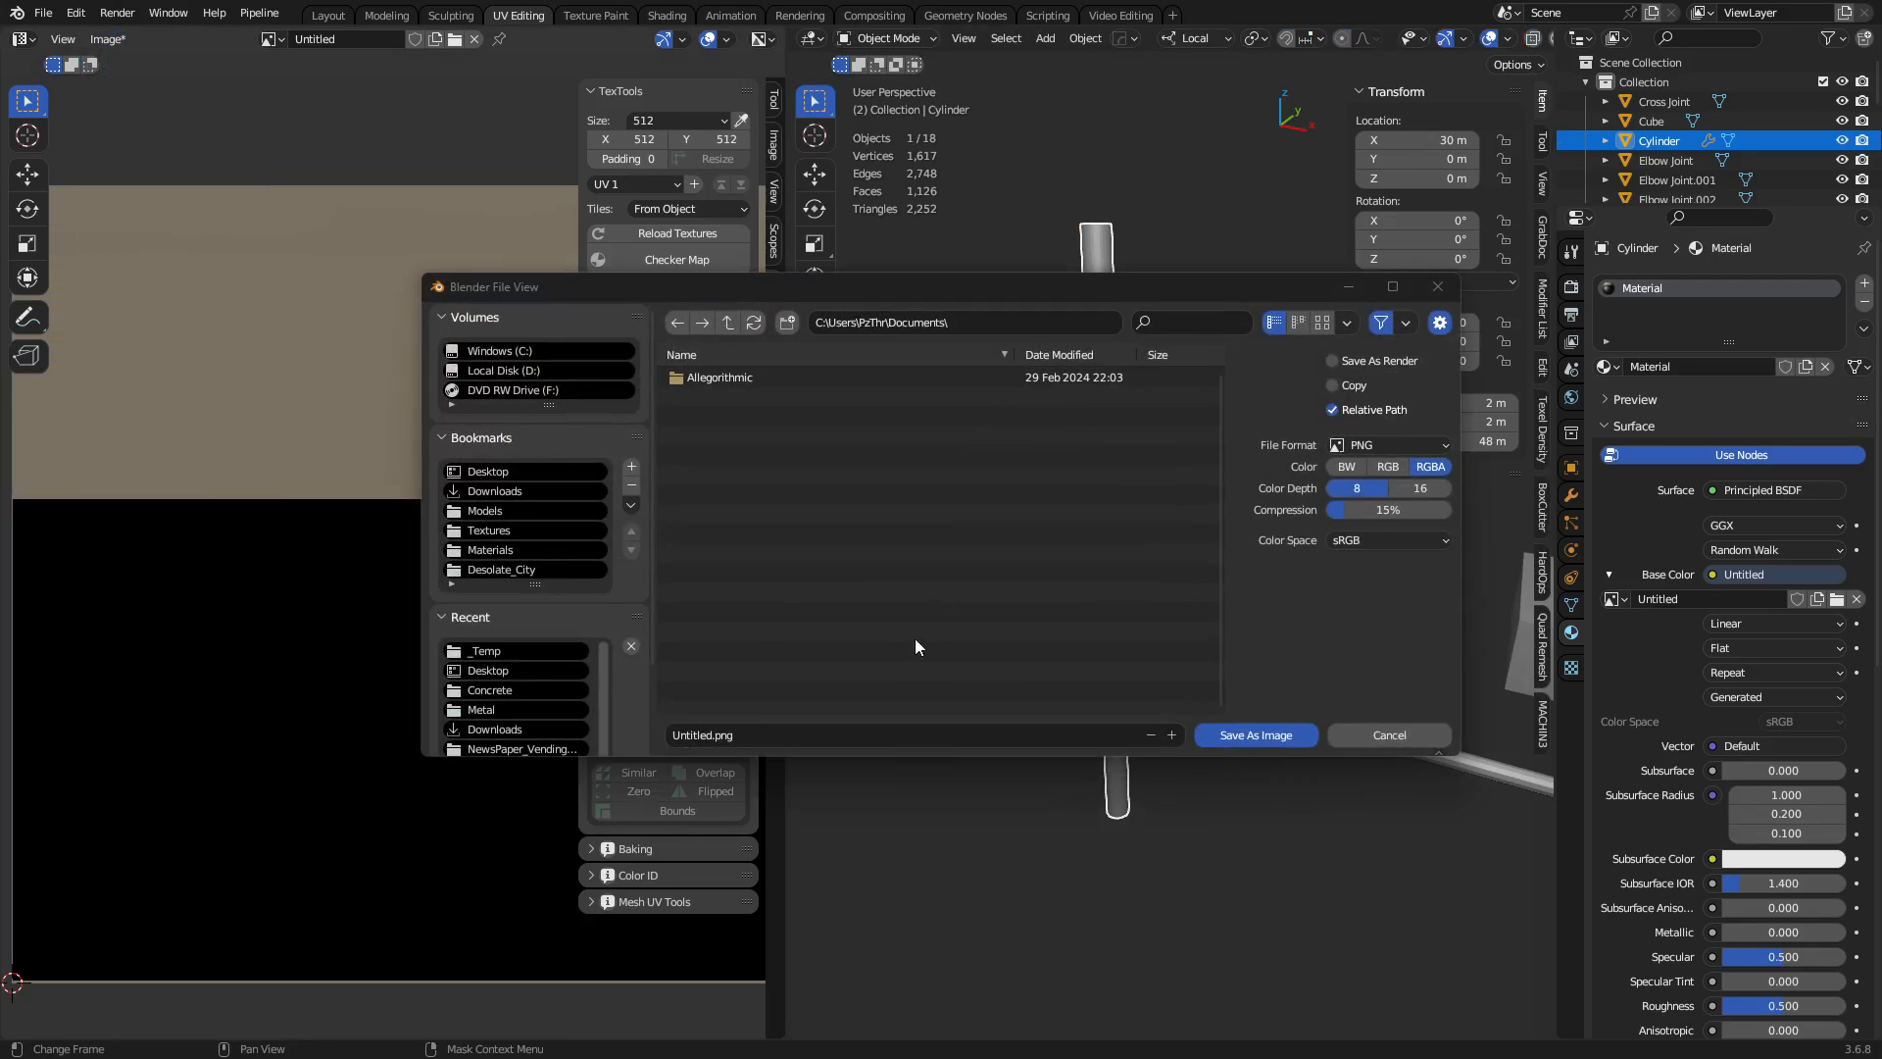
{"action": "left_click", "coordinate": [1369, 734]}
Pack the painted Untitled image into the file.
{"action": "left_click", "coordinate": [98, 39]}
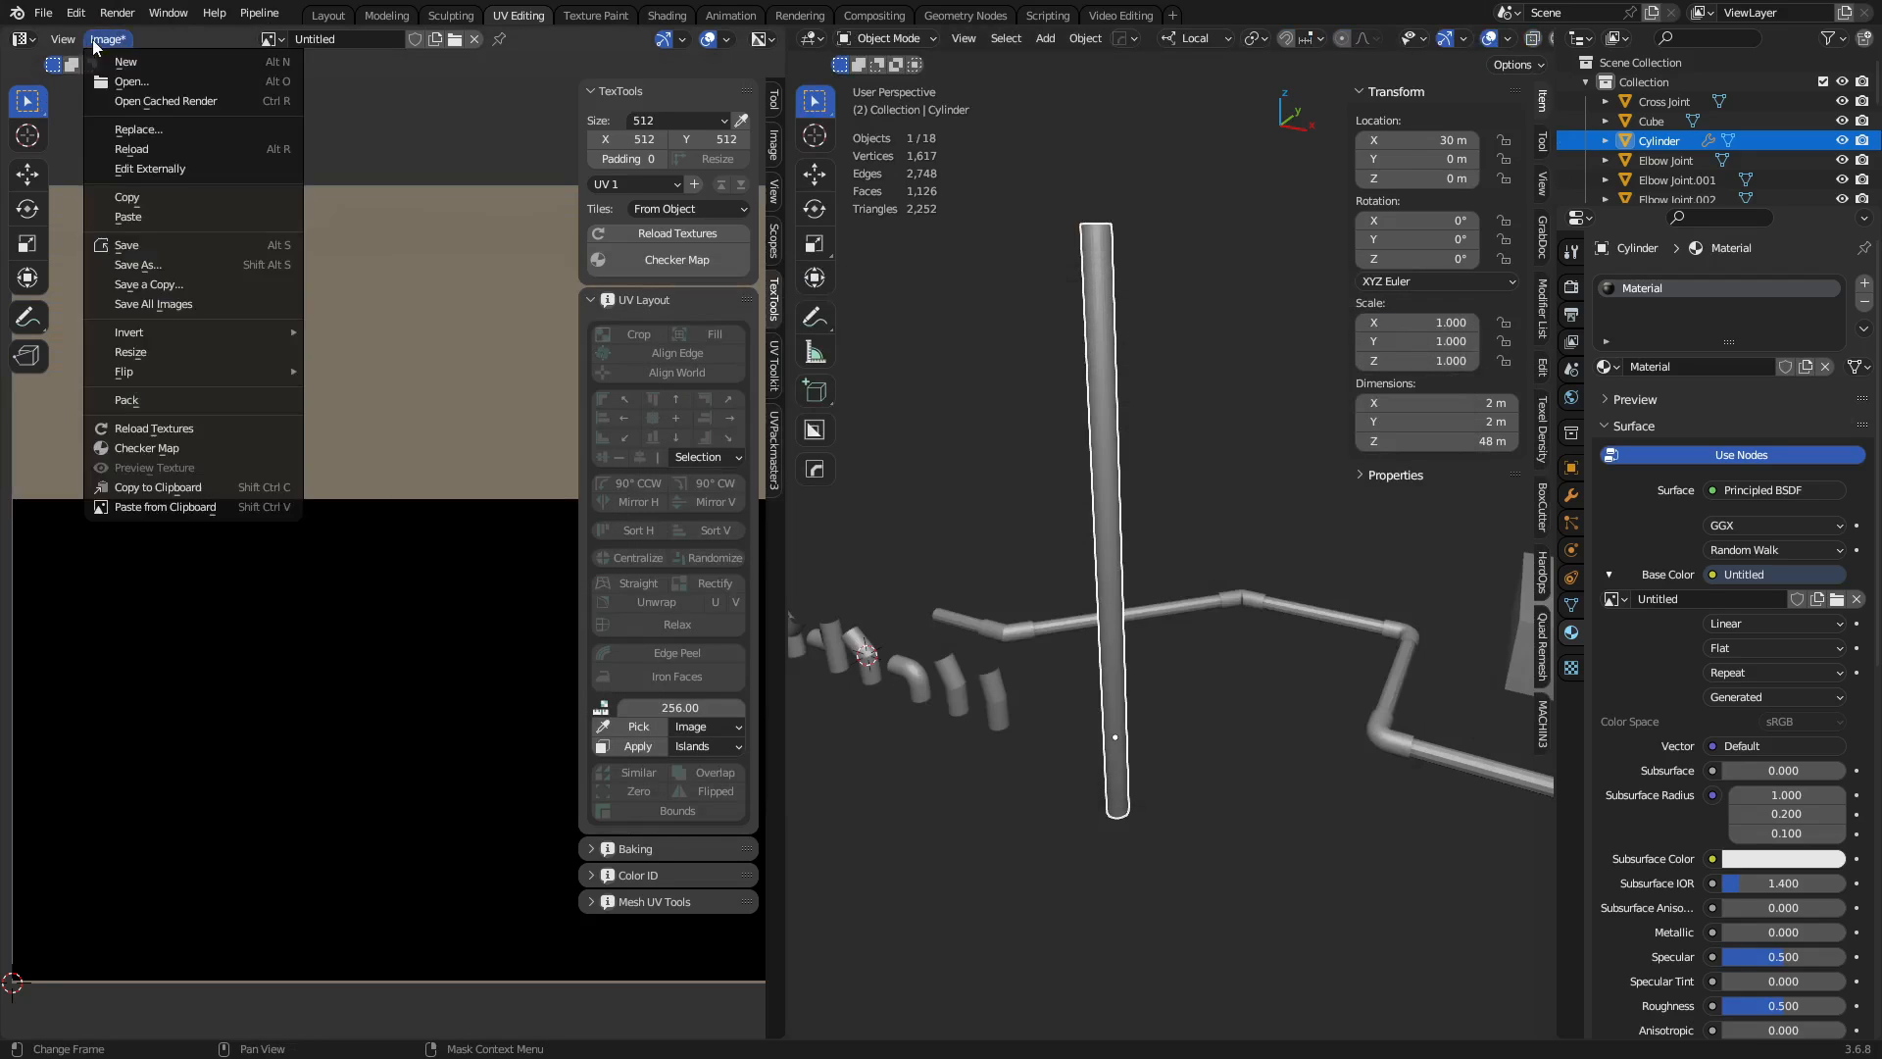
{"action": "left_click", "coordinate": [193, 401]}
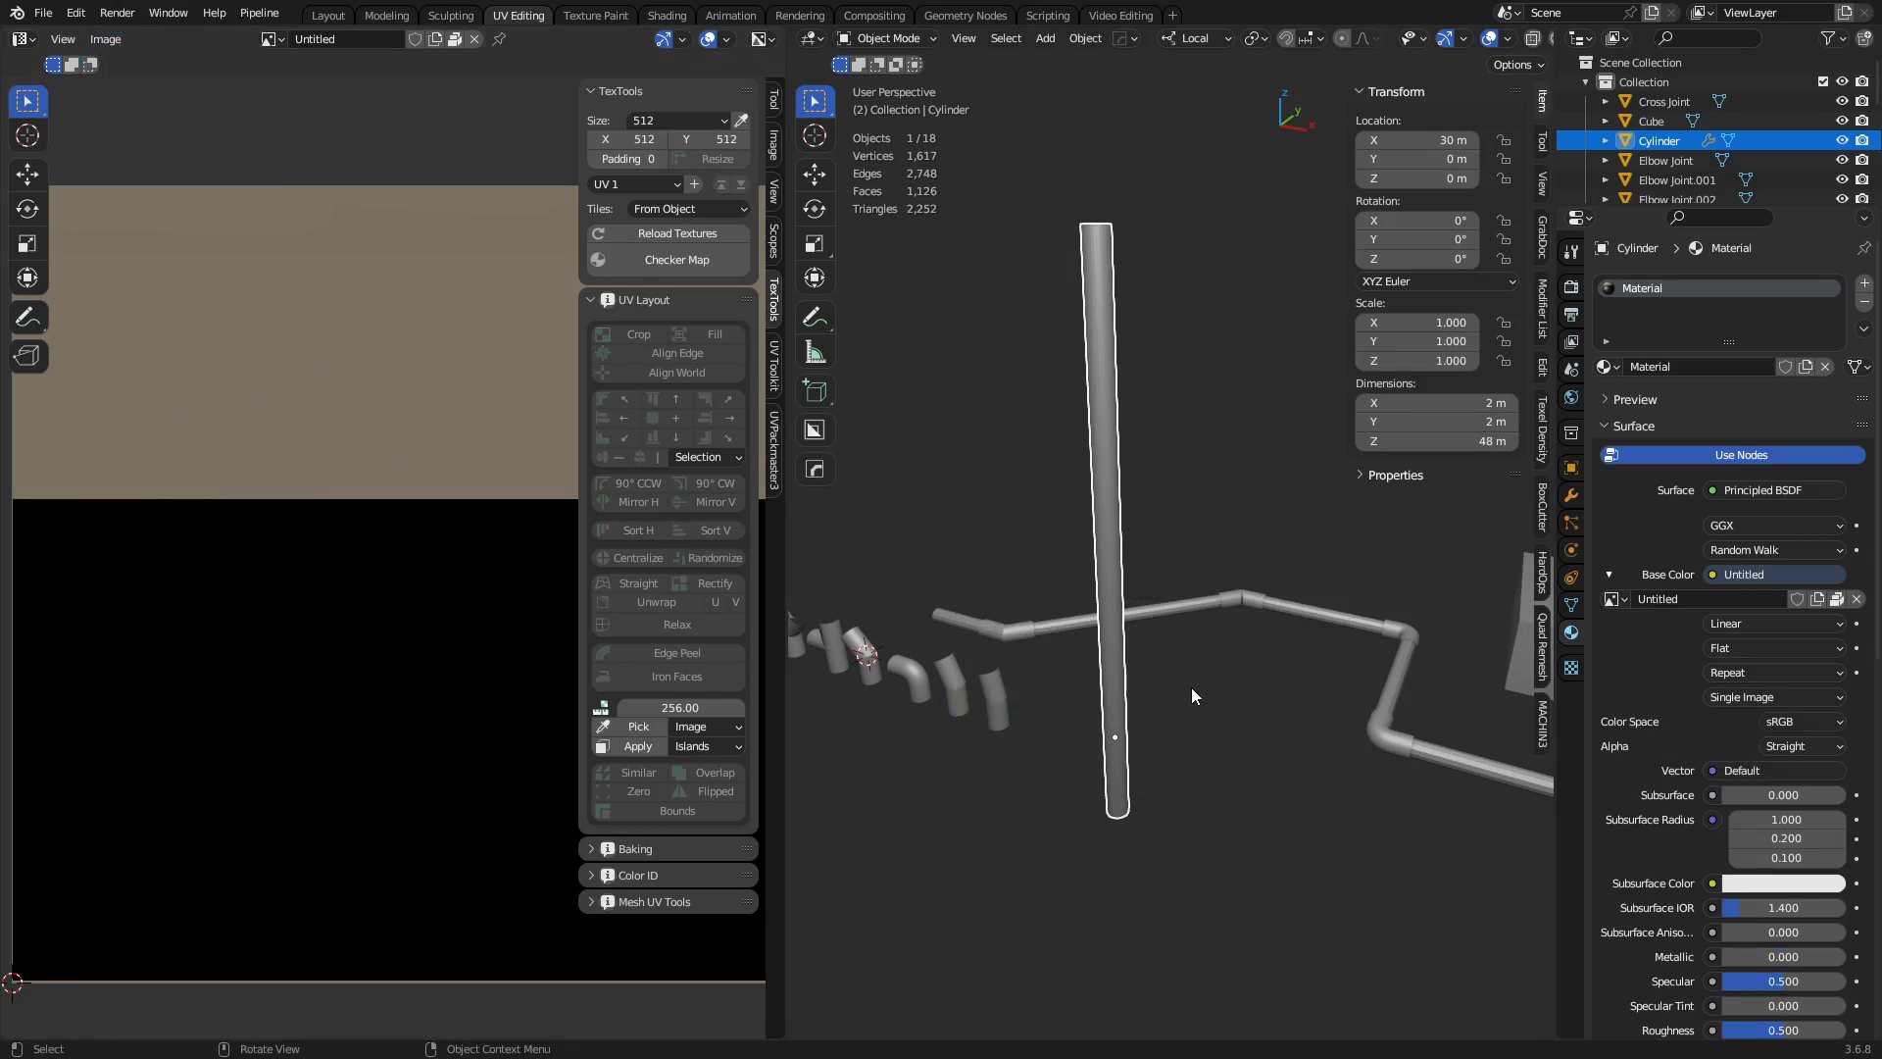
Select the mesh of straight pipe segments and assign it the cylinder's existing material named Material.
{"action": "key", "text": "a"}
{"action": "key", "text": "a"}
{"action": "middle_click_drag", "start_coordinate": [949, 765], "coordinate": [1100, 686], "text": "shift"}
{"action": "middle_click_drag", "start_coordinate": [1423, 637], "coordinate": [1441, 615], "text": "shift"}
{"action": "left_click", "coordinate": [1449, 592]}
{"action": "left_click", "coordinate": [1492, 592]}
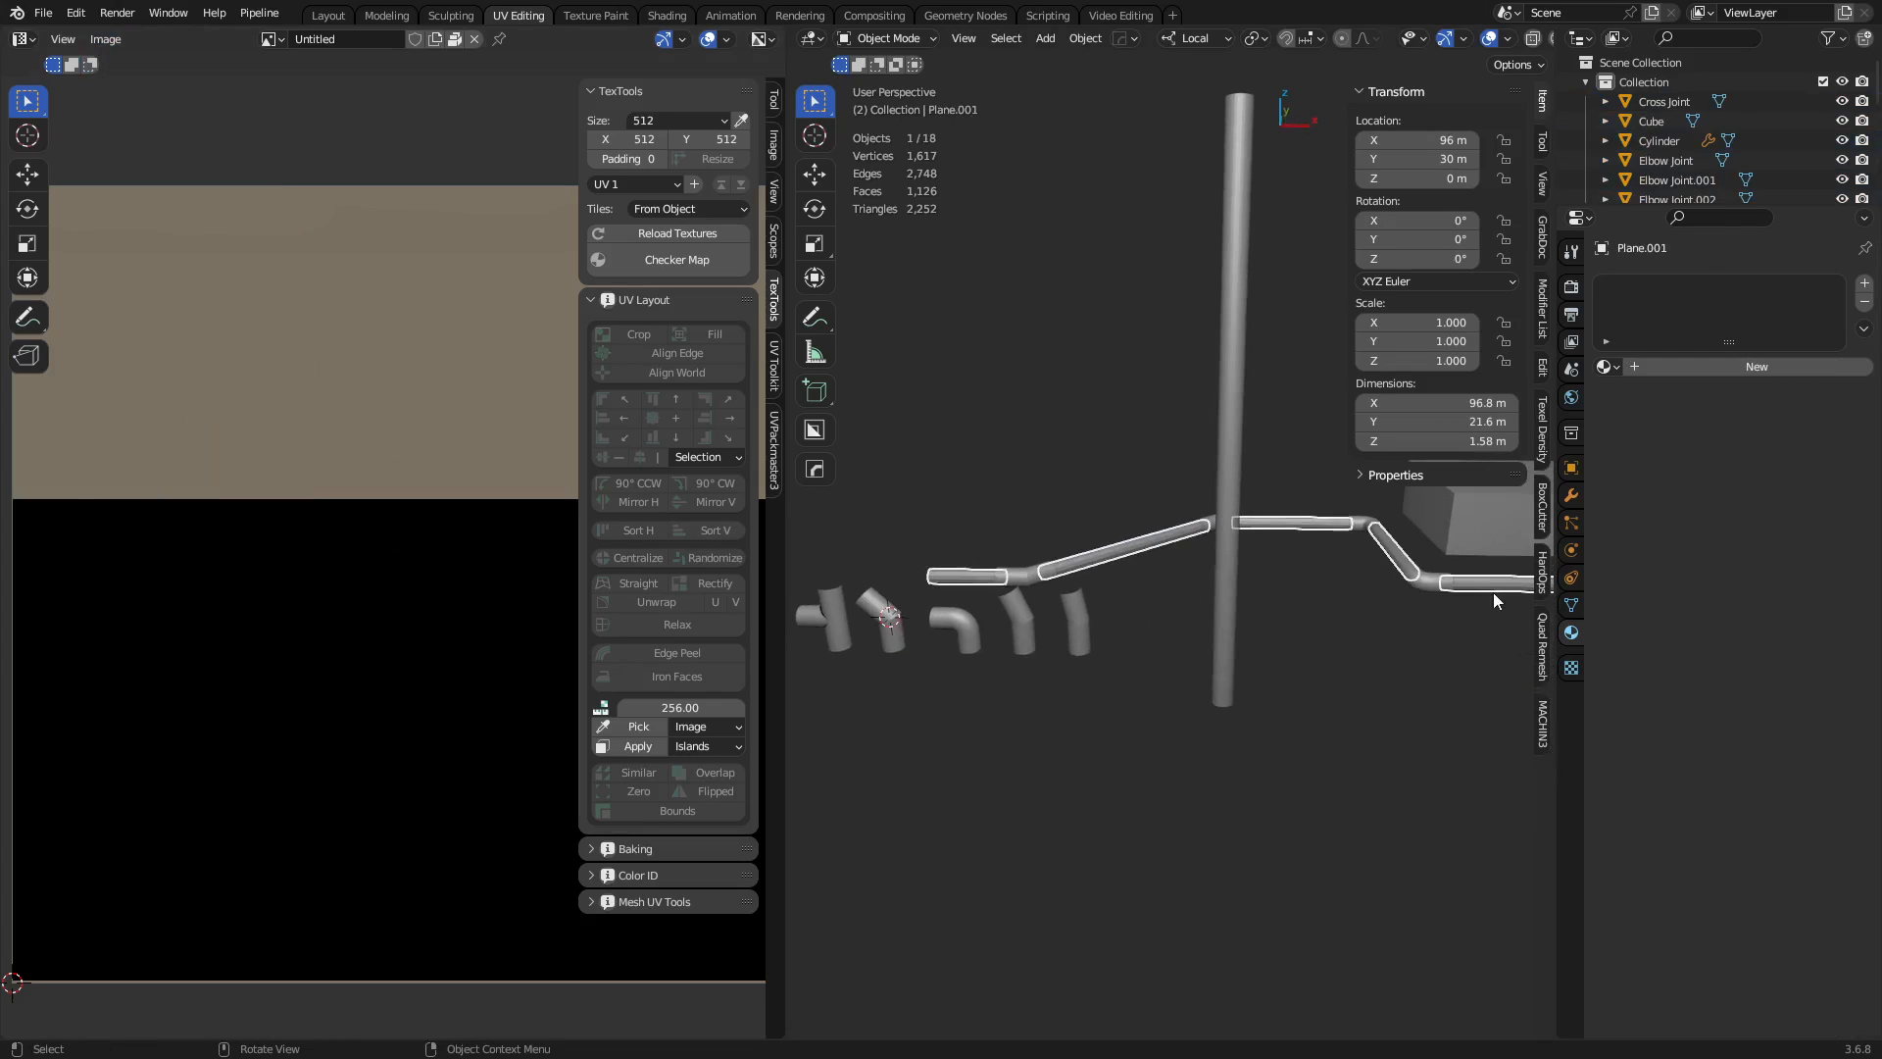
{"action": "left_click", "coordinate": [1608, 367]}
{"action": "left_click", "coordinate": [1667, 388]}
In Edit Mode, scale the stacked pipe UV islands by 1.576 and move them -0.0039 m in X and -0.0762 m in Y.
{"action": "key", "text": "Tab"}
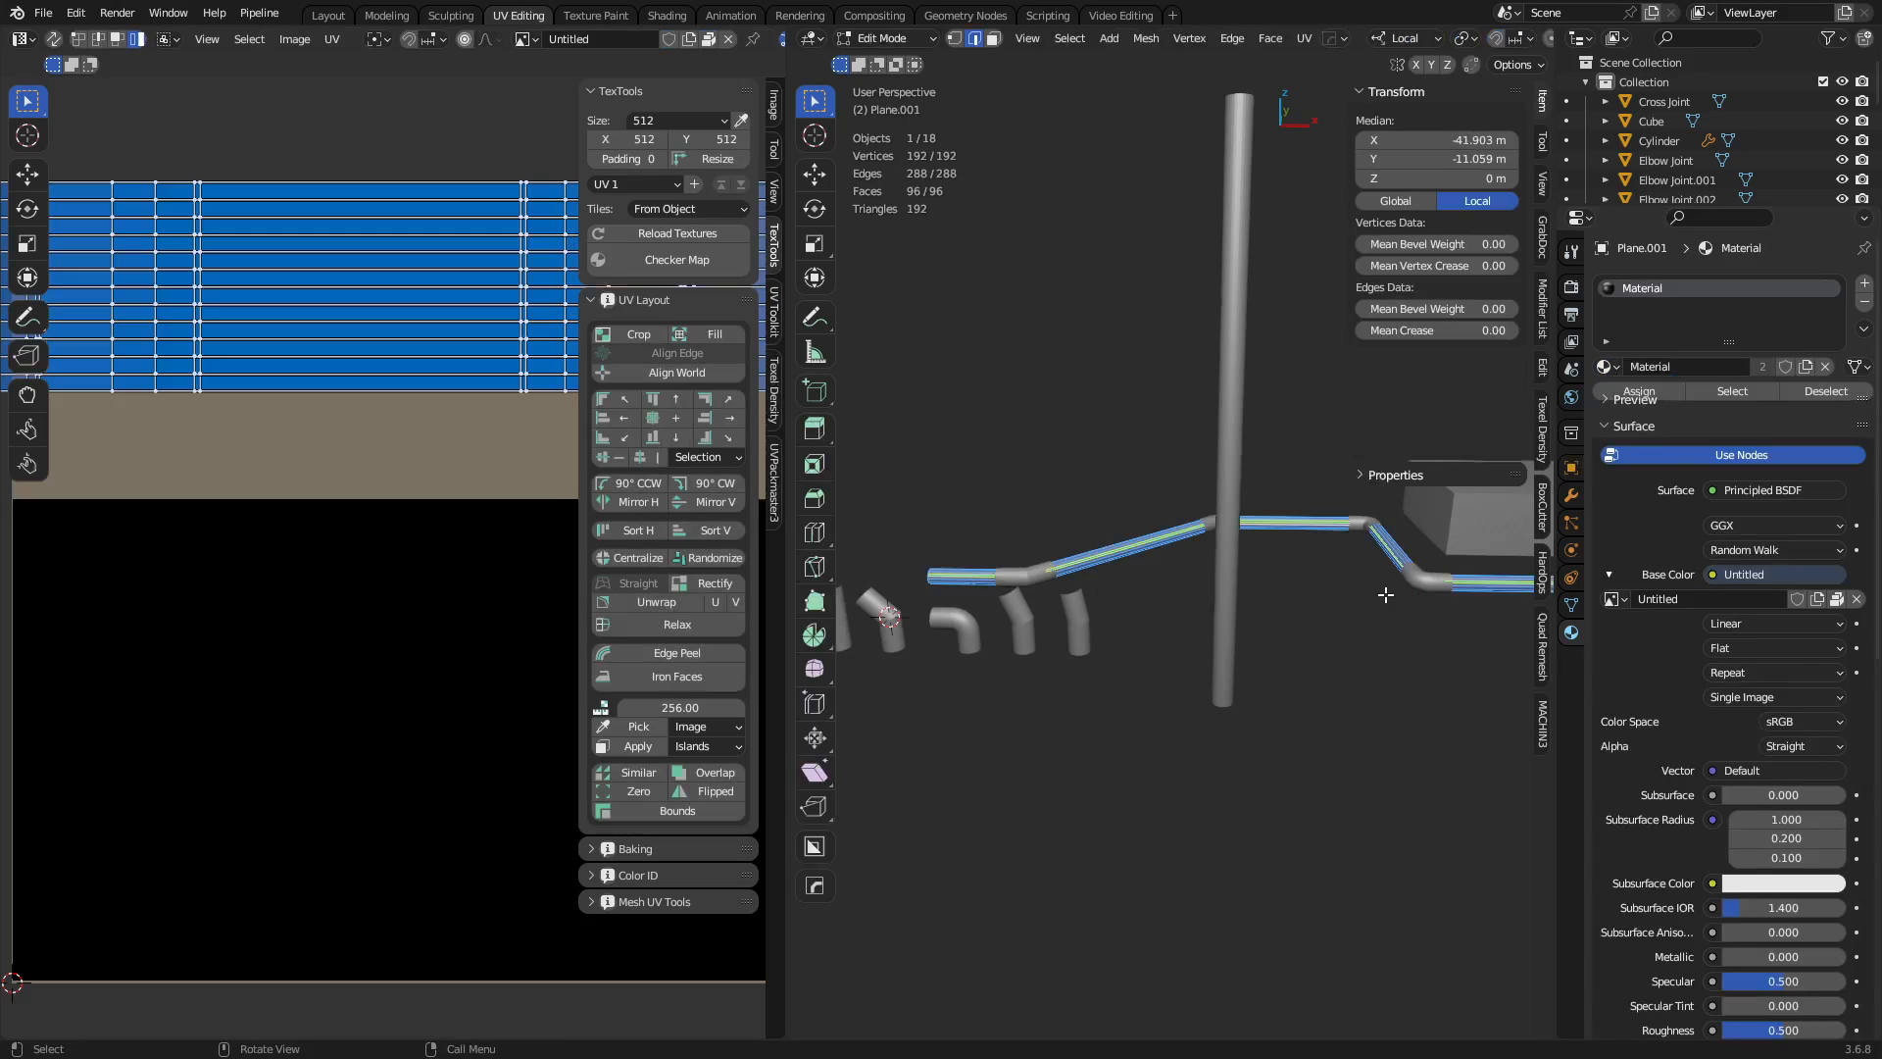
{"action": "scroll", "coordinate": [344, 480], "scroll_direction": "down", "scroll_amount": 4}
{"action": "scroll", "coordinate": [415, 537], "scroll_direction": "up", "scroll_amount": 2}
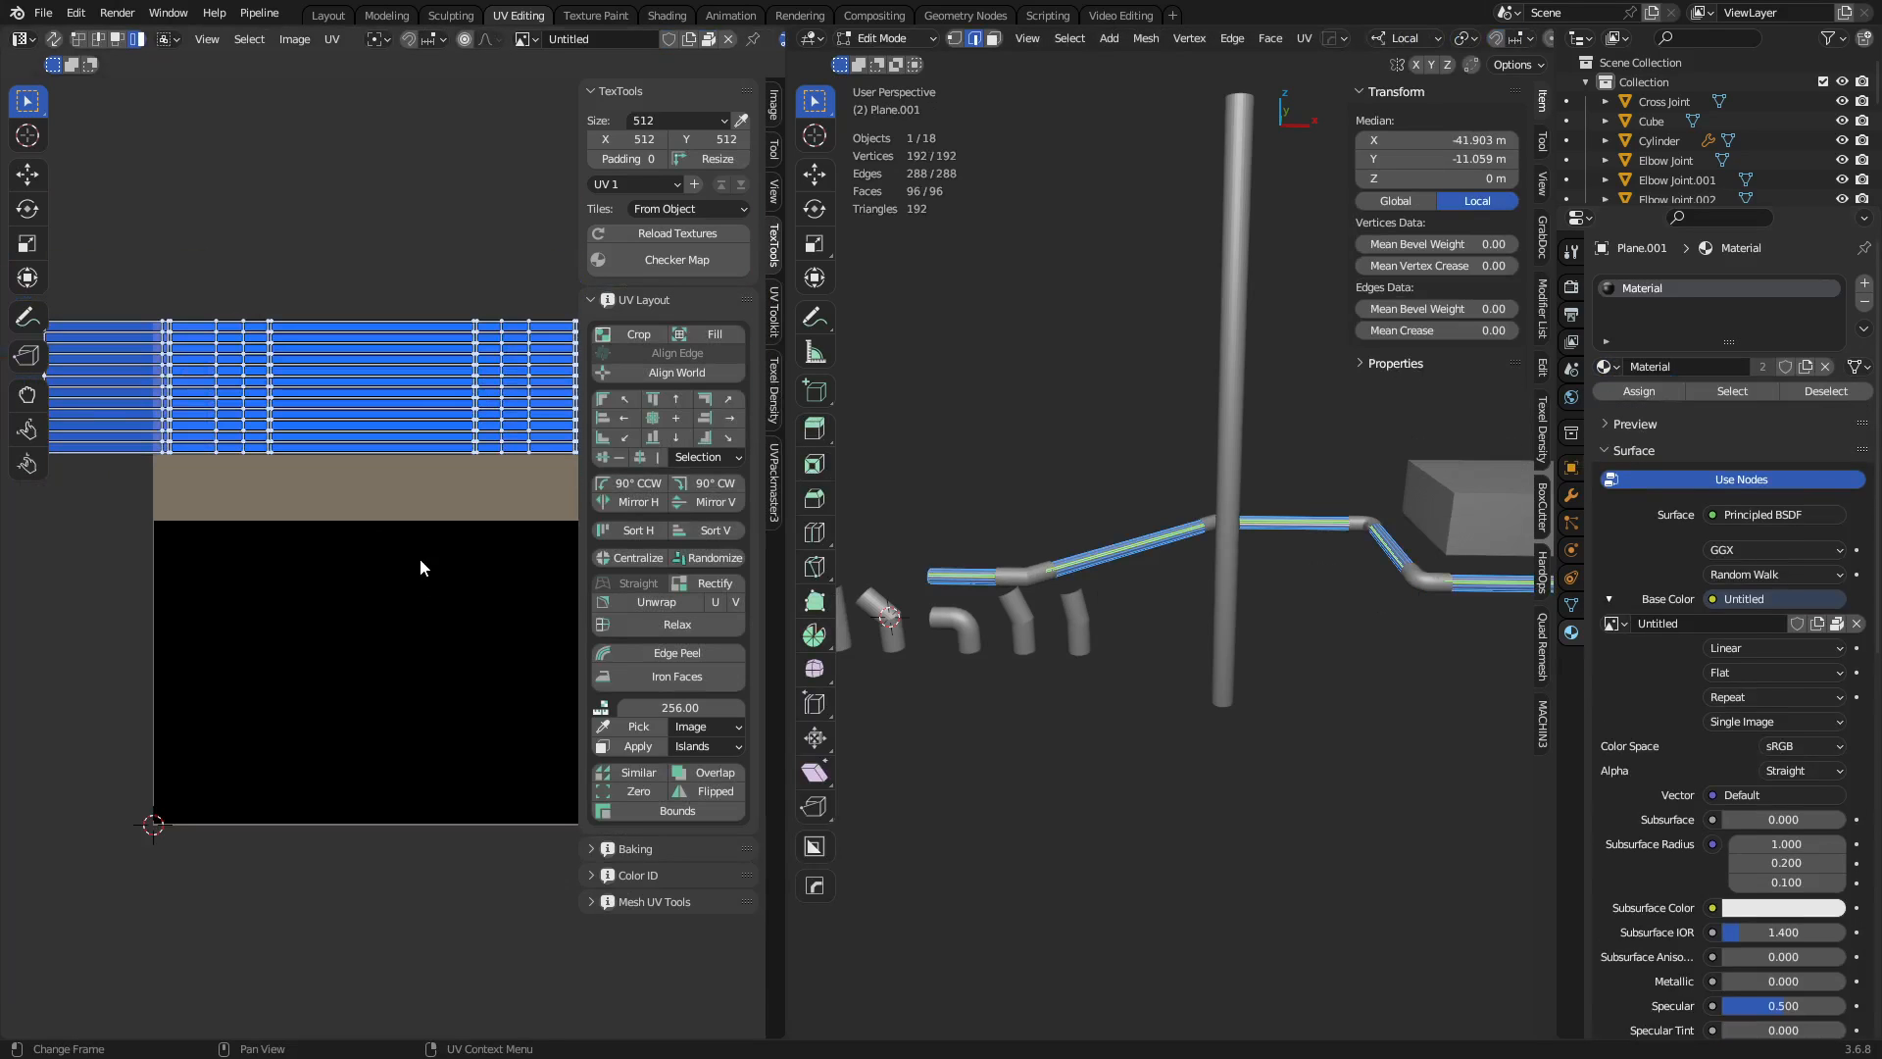
{"action": "key", "text": "s"}
{"action": "left_click", "coordinate": [430, 461]}
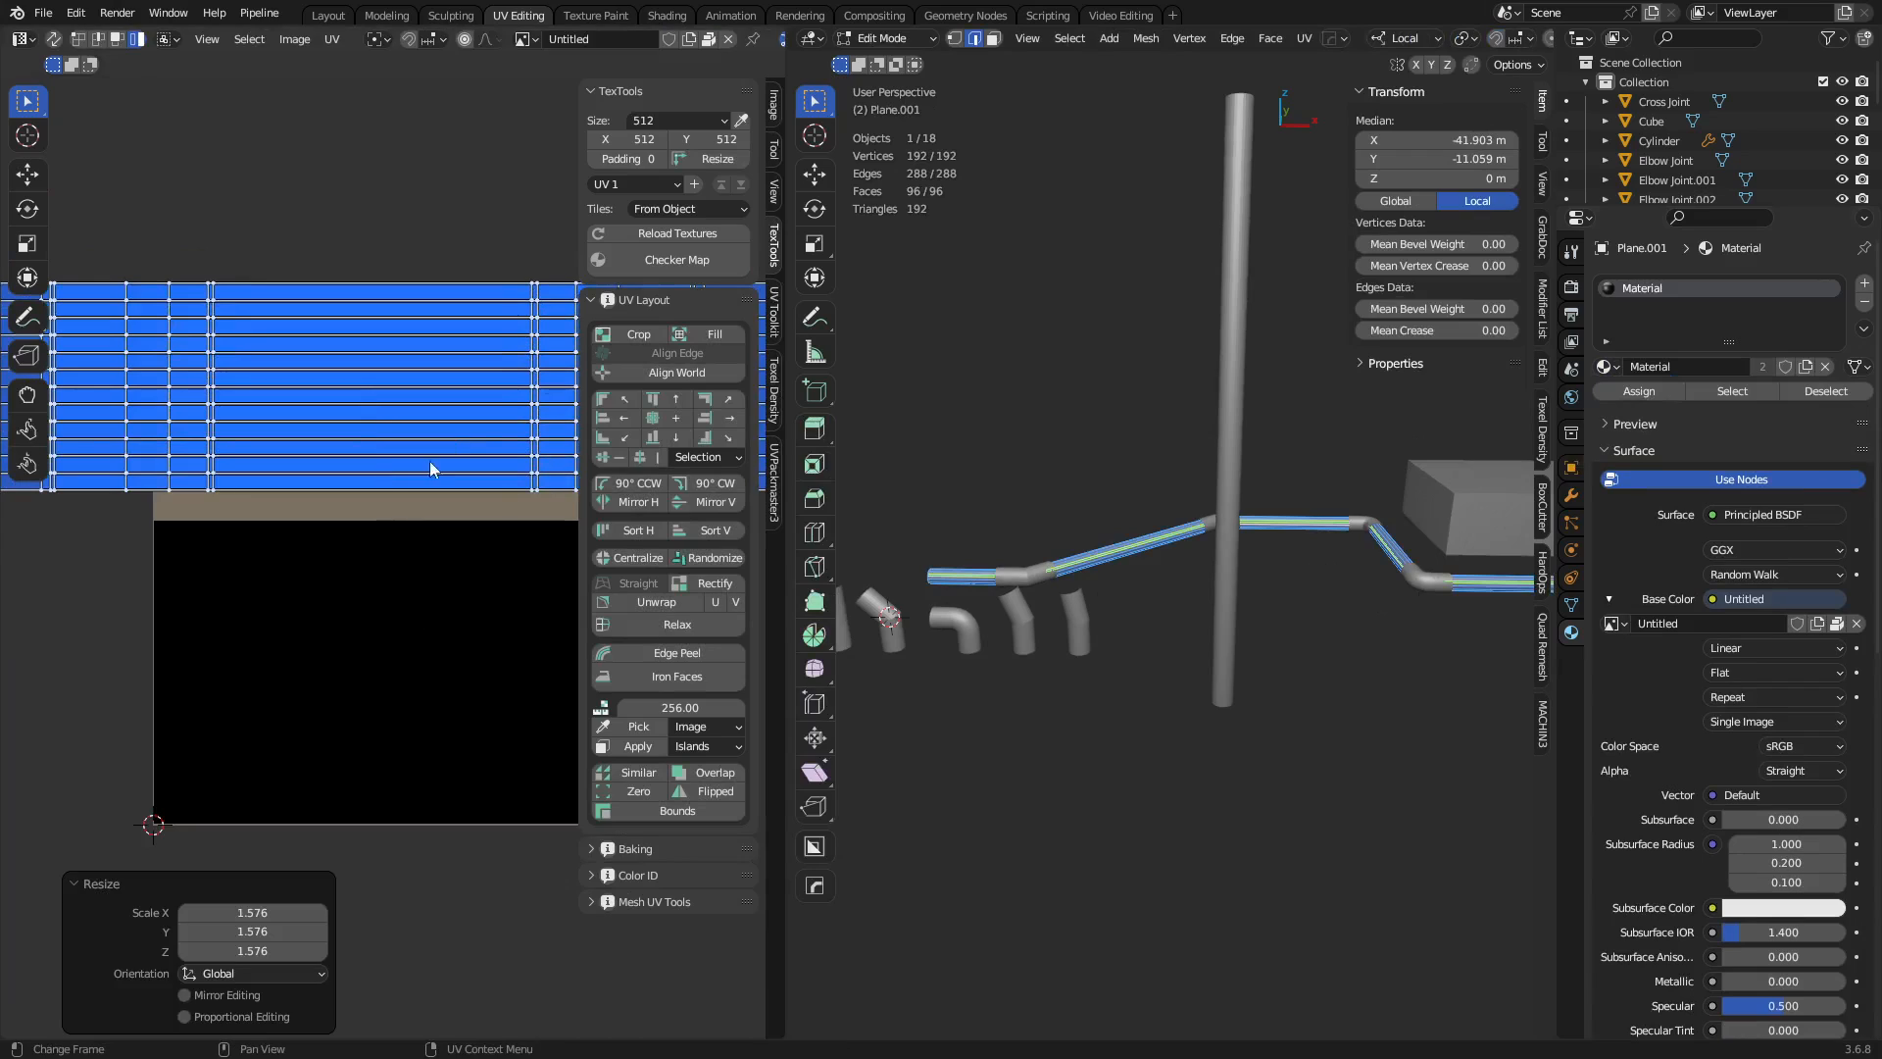
{"action": "key", "text": "g"}
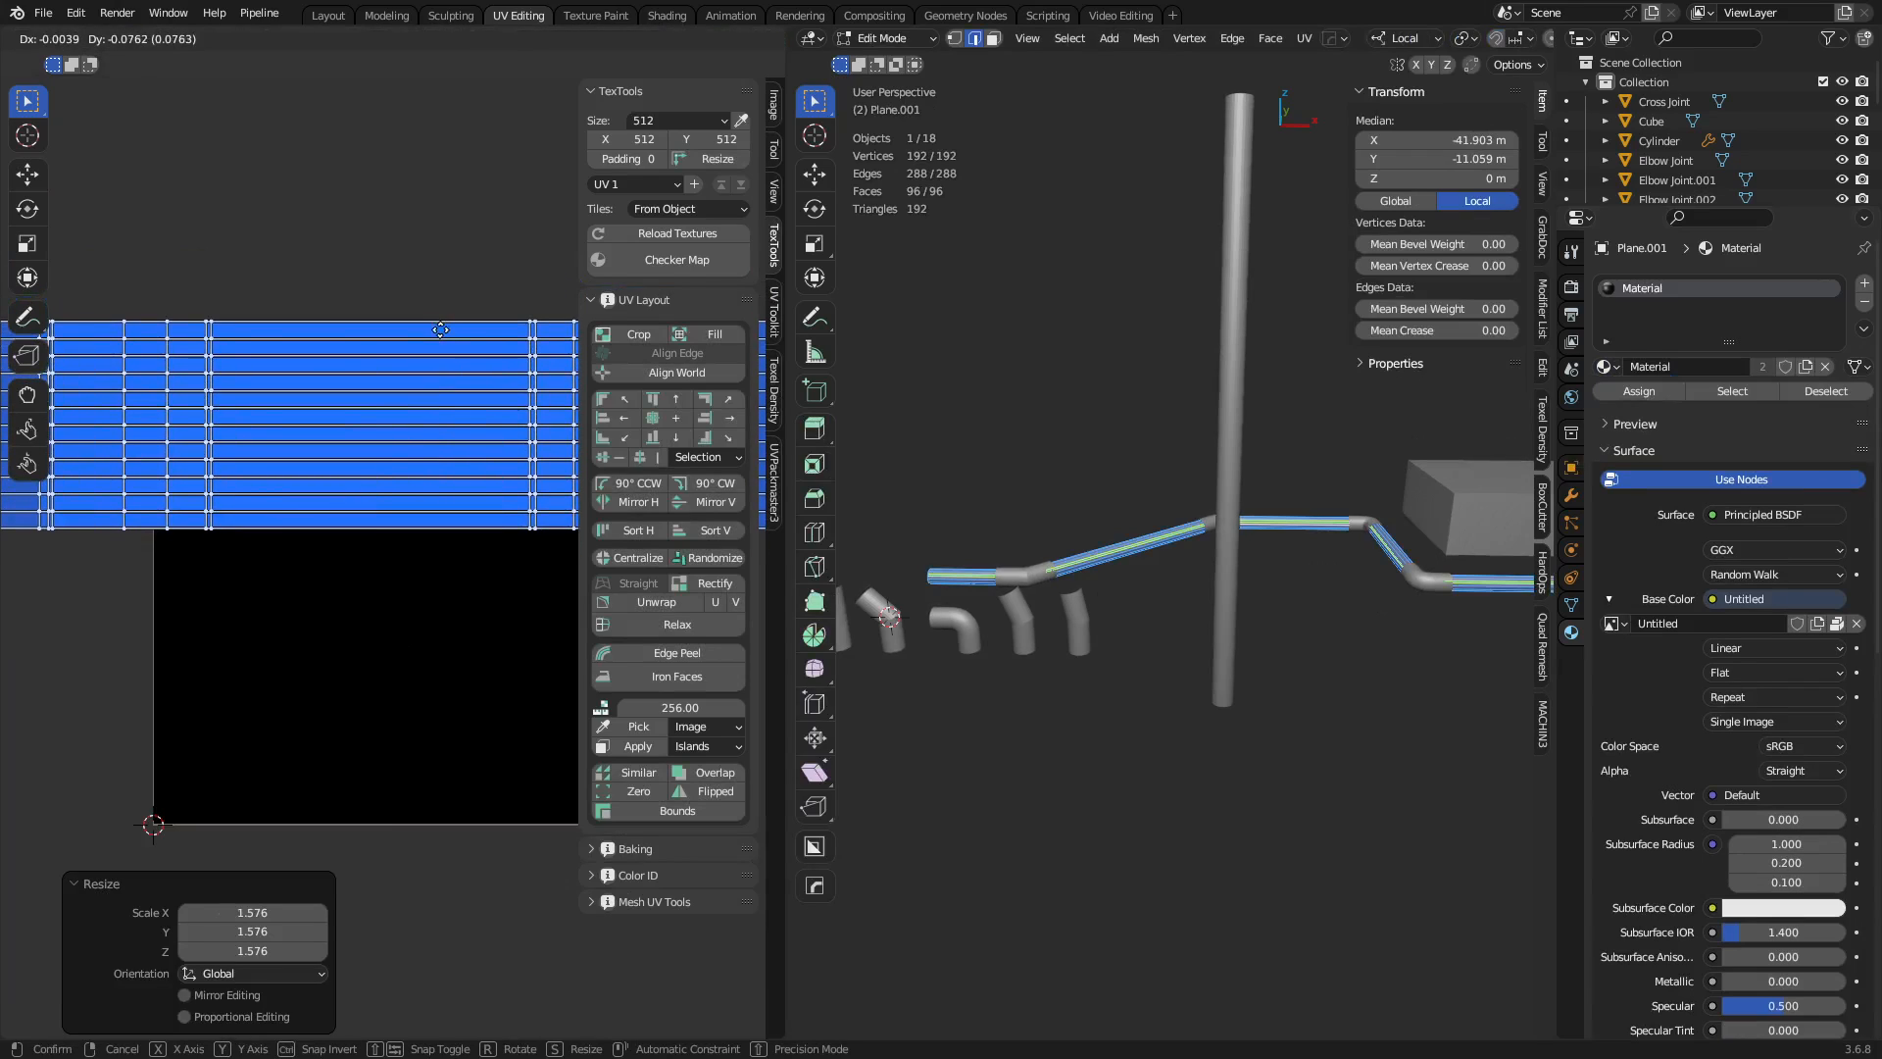
{"action": "left_click", "coordinate": [521, 556]}
In a maximized UV editor, move the stacked islands about -0.0088 m in X and -0.0024 m in Y to meet the painted band's lower edge.
{"action": "key", "text": "ctrl+alt+space"}
{"action": "key", "text": "n"}
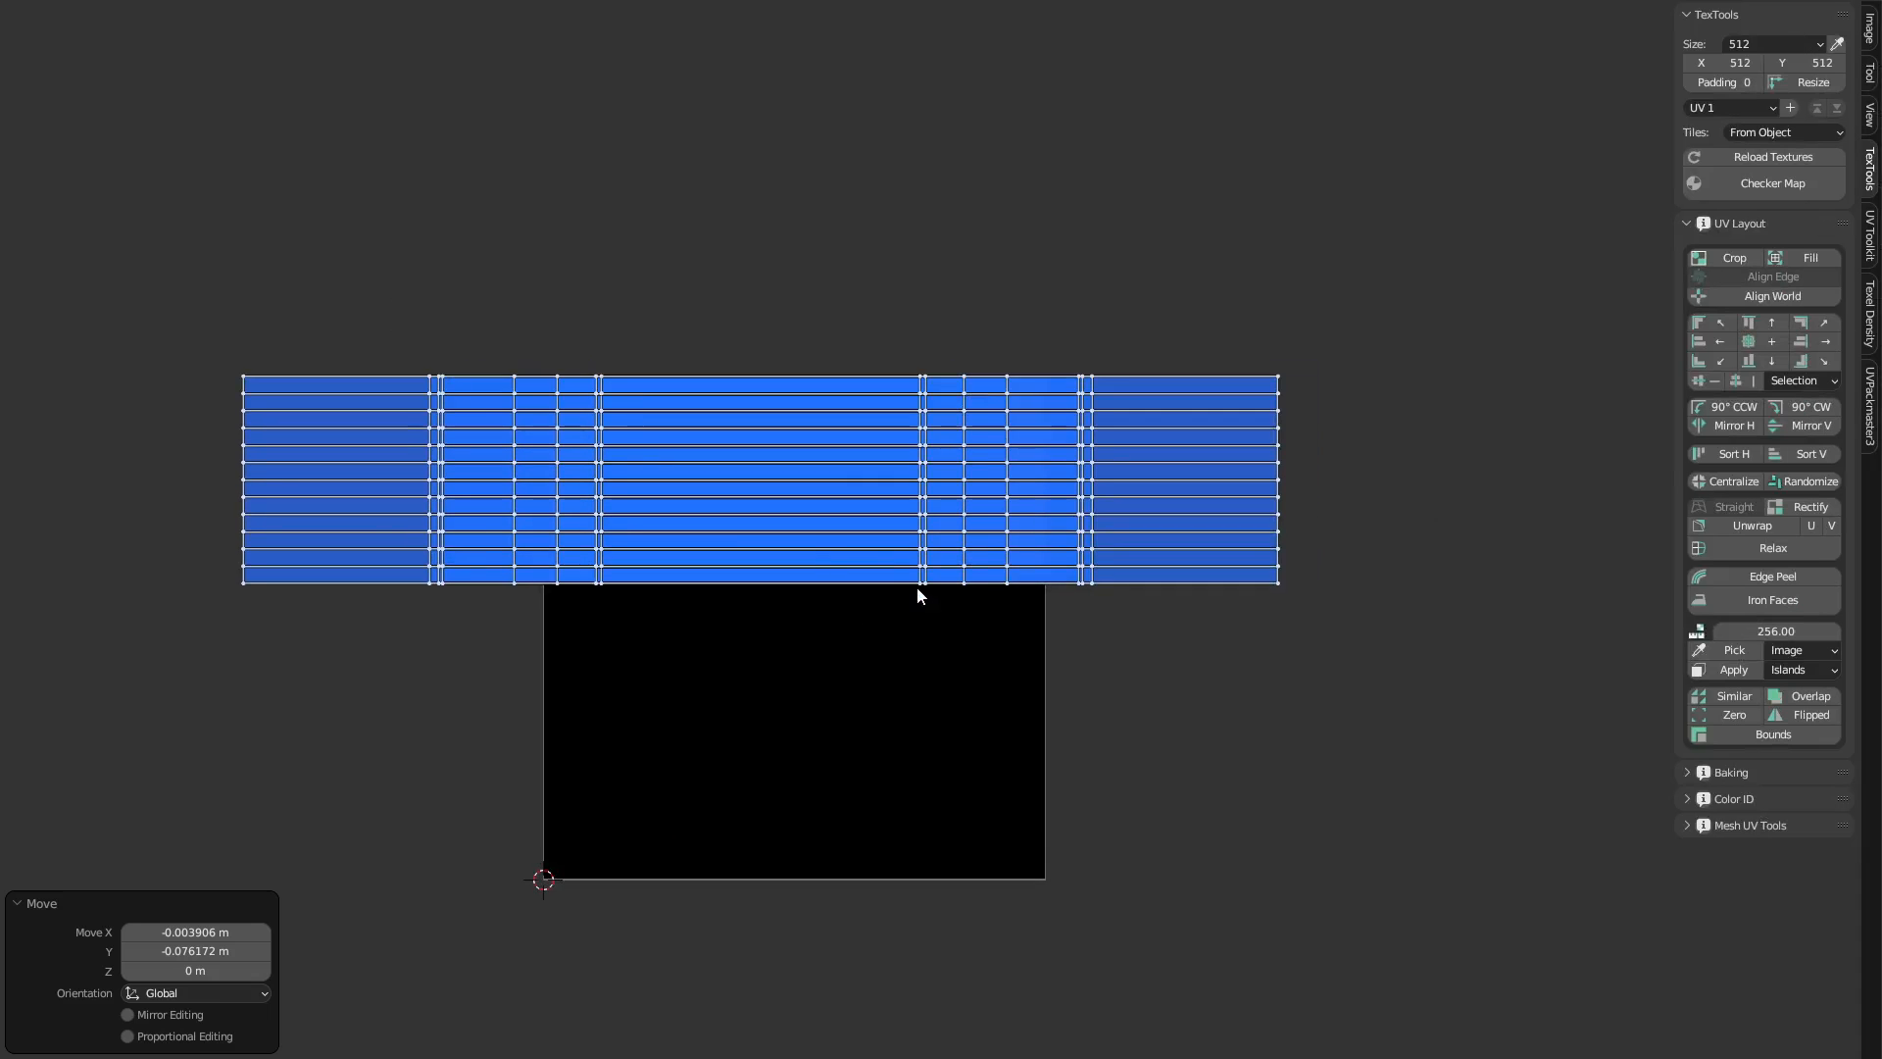
{"action": "scroll", "coordinate": [920, 516], "scroll_direction": "up", "scroll_amount": 2}
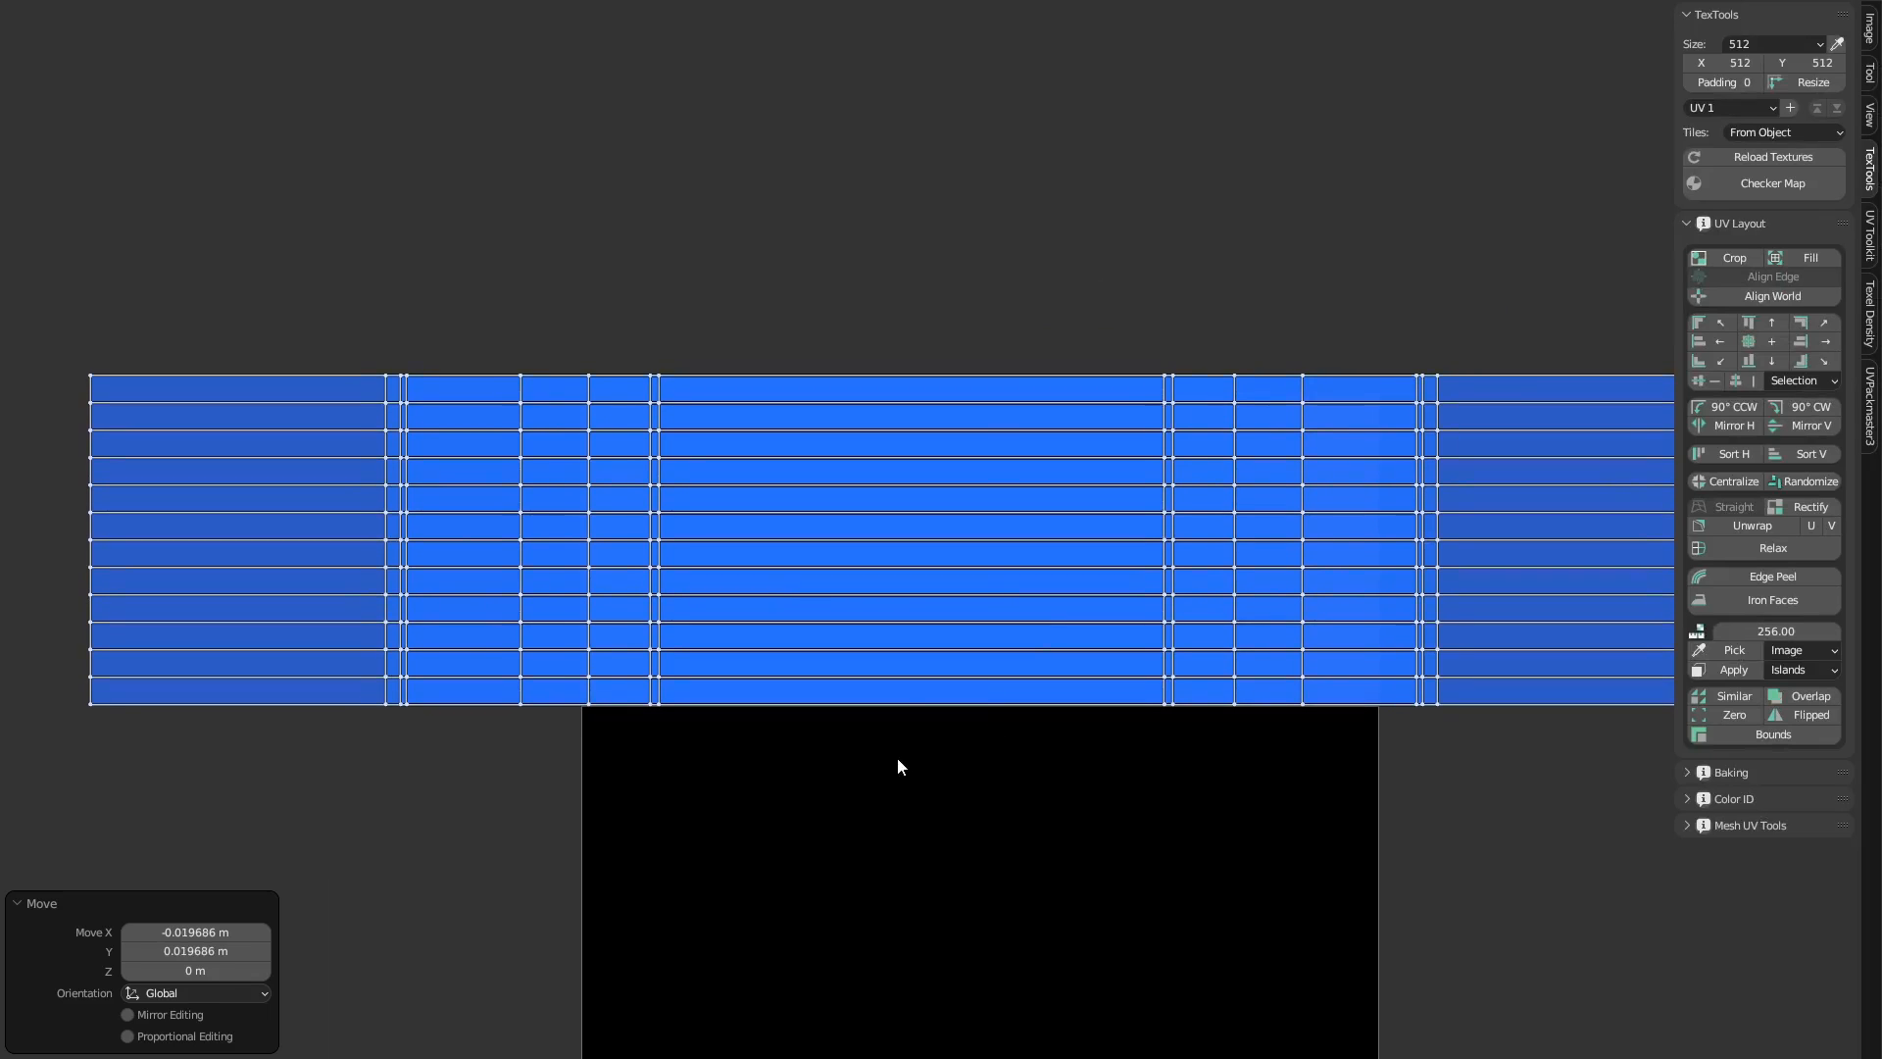
{"action": "middle_click_drag", "start_coordinate": [898, 760], "coordinate": [900, 721]}
{"action": "scroll", "coordinate": [900, 721], "scroll_direction": "up", "scroll_amount": 2}
{"action": "middle_click_drag", "start_coordinate": [779, 608], "coordinate": [688, 654]}
{"action": "scroll", "coordinate": [688, 654], "scroll_direction": "up", "scroll_amount": 2}
{"action": "middle_click_drag", "start_coordinate": [438, 706], "coordinate": [664, 595]}
{"action": "key", "text": "g"}
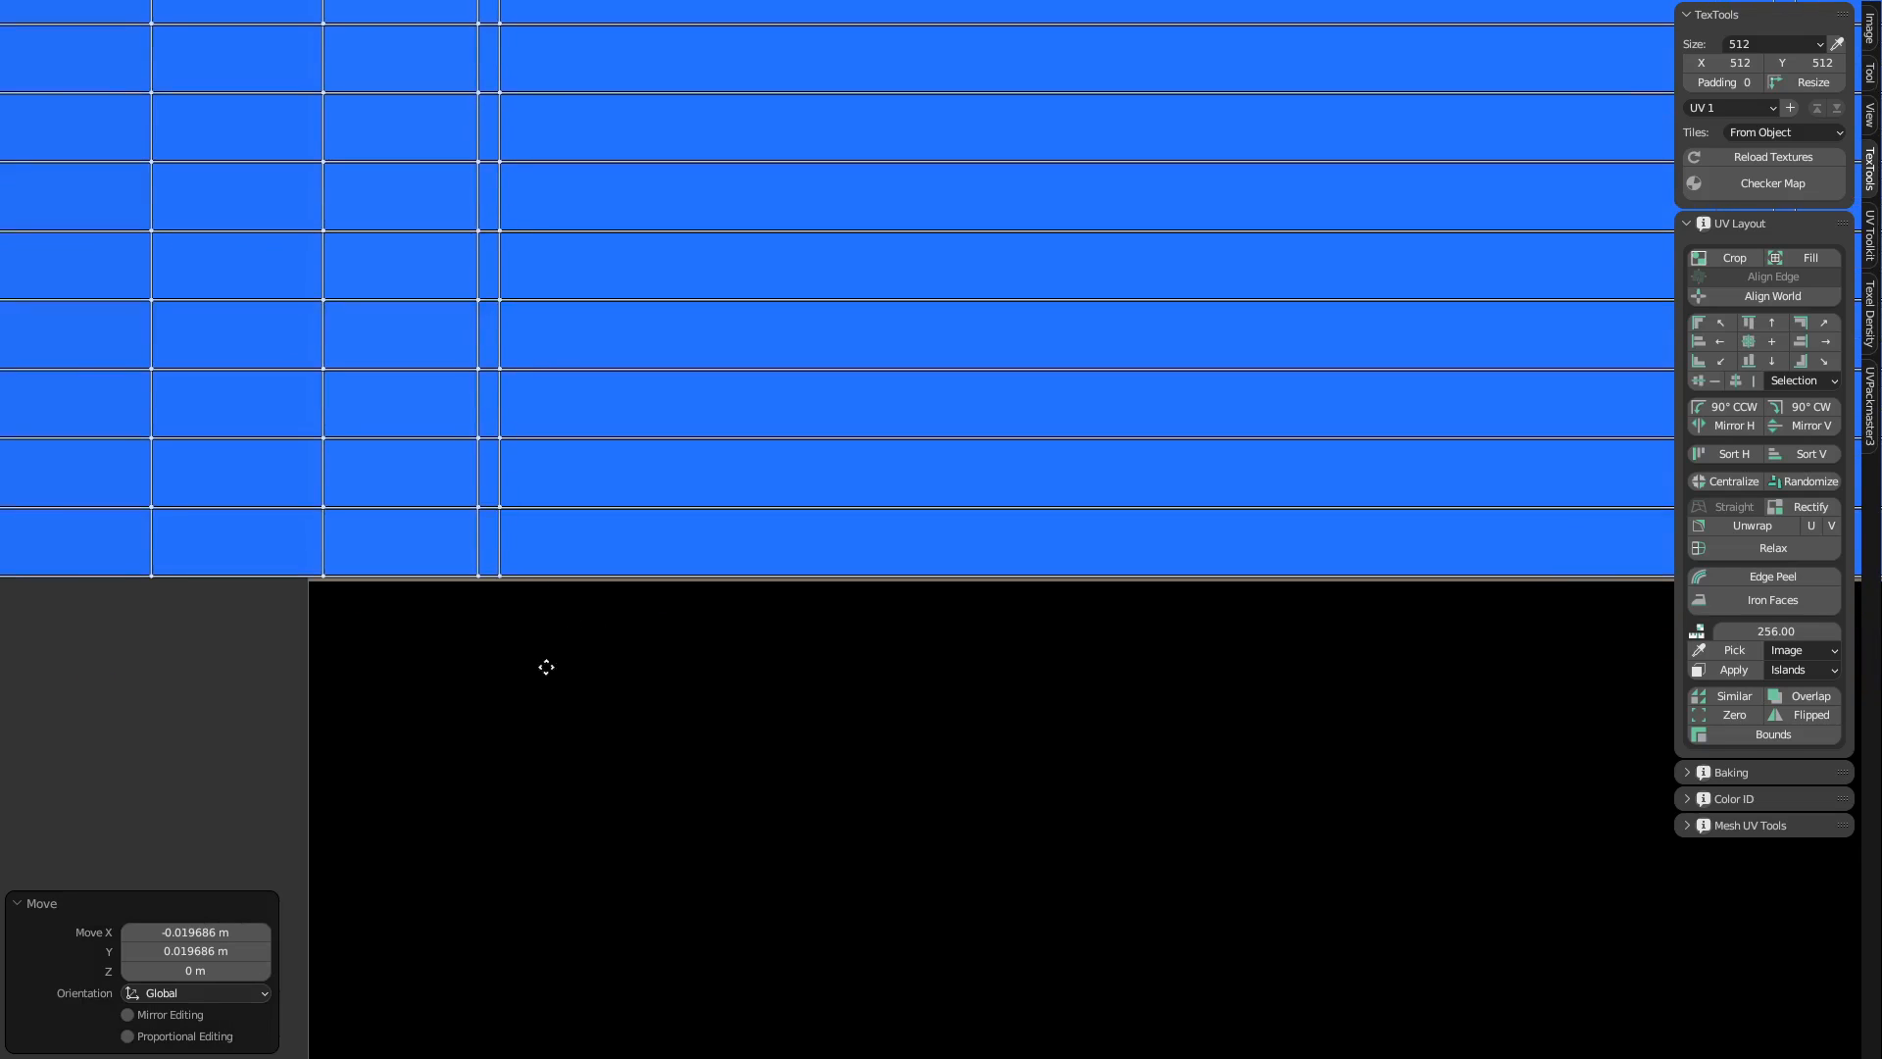
{"action": "left_click", "coordinate": [400, 686]}
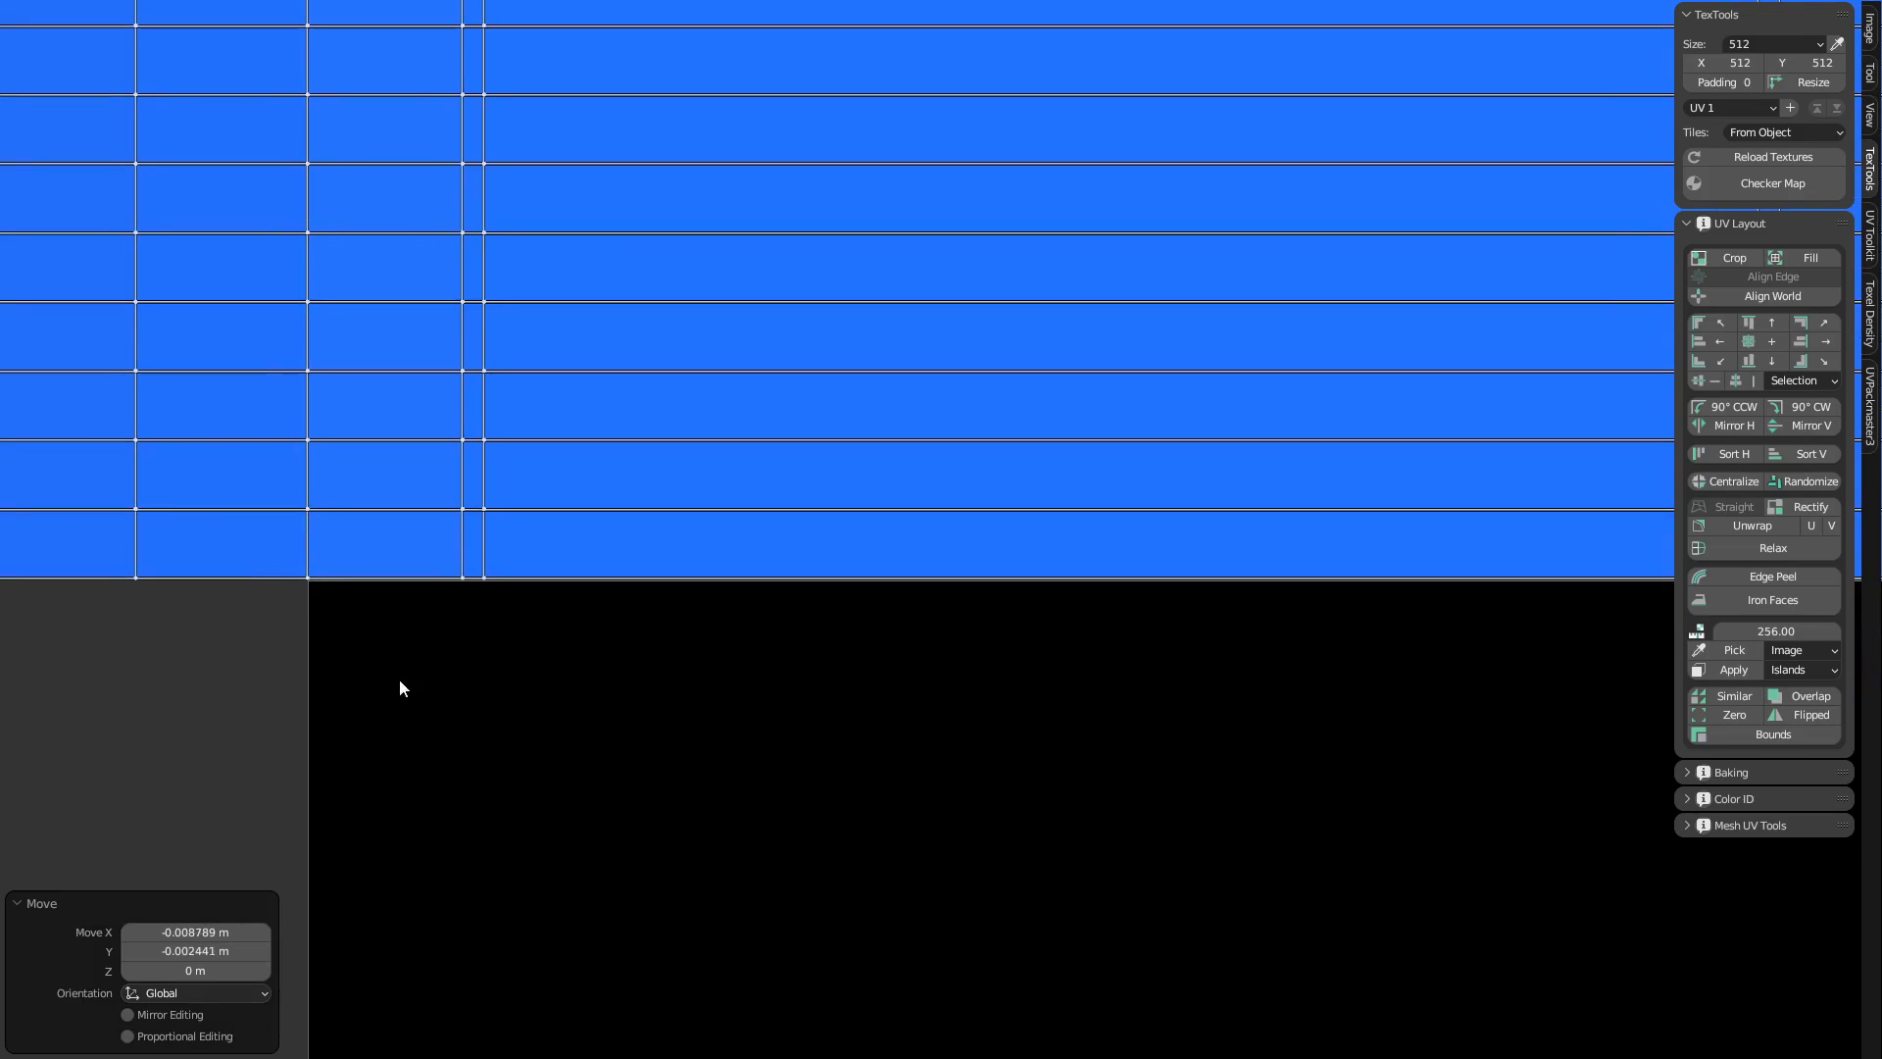
Scale the stacked pipe UV islands by 0.885 to bring their height within the painted band.
{"action": "middle_click_drag", "start_coordinate": [707, 266], "coordinate": [650, 620]}
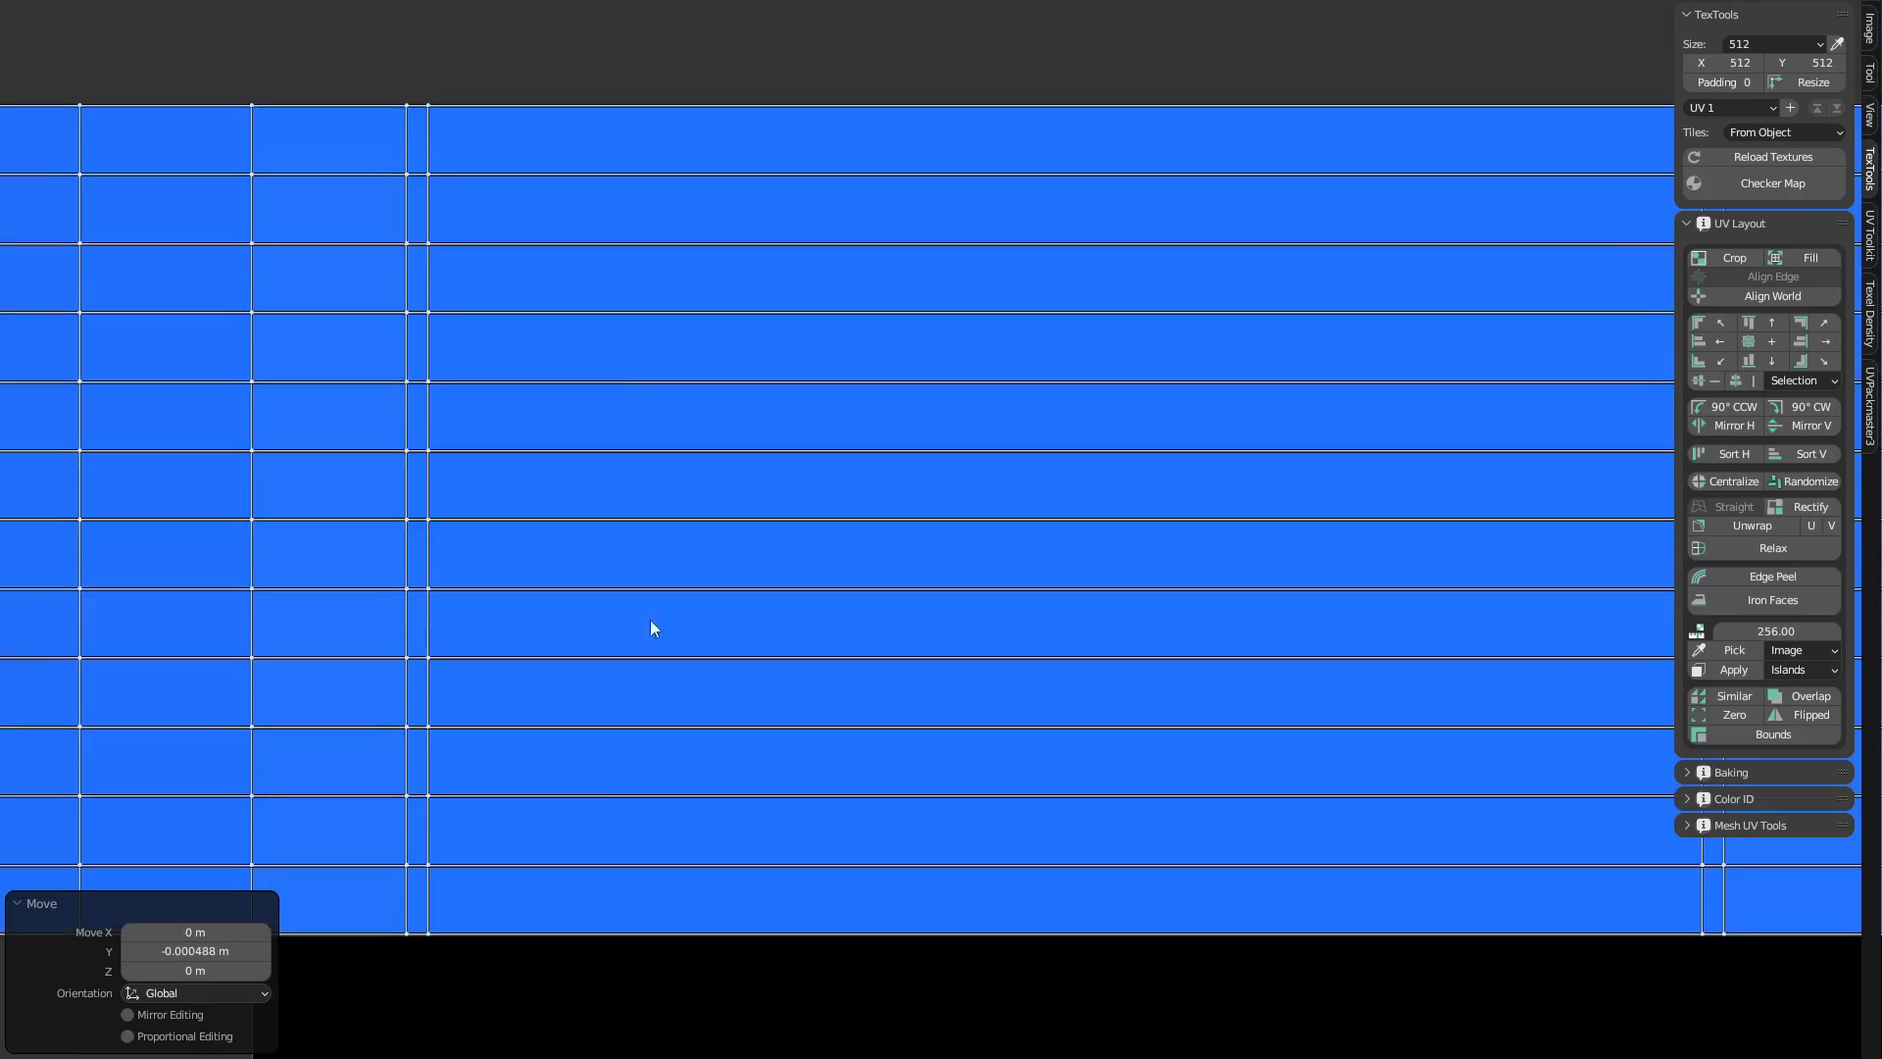
{"action": "middle_click_drag", "start_coordinate": [621, 427], "coordinate": [621, 677]}
{"action": "key", "text": "s"}
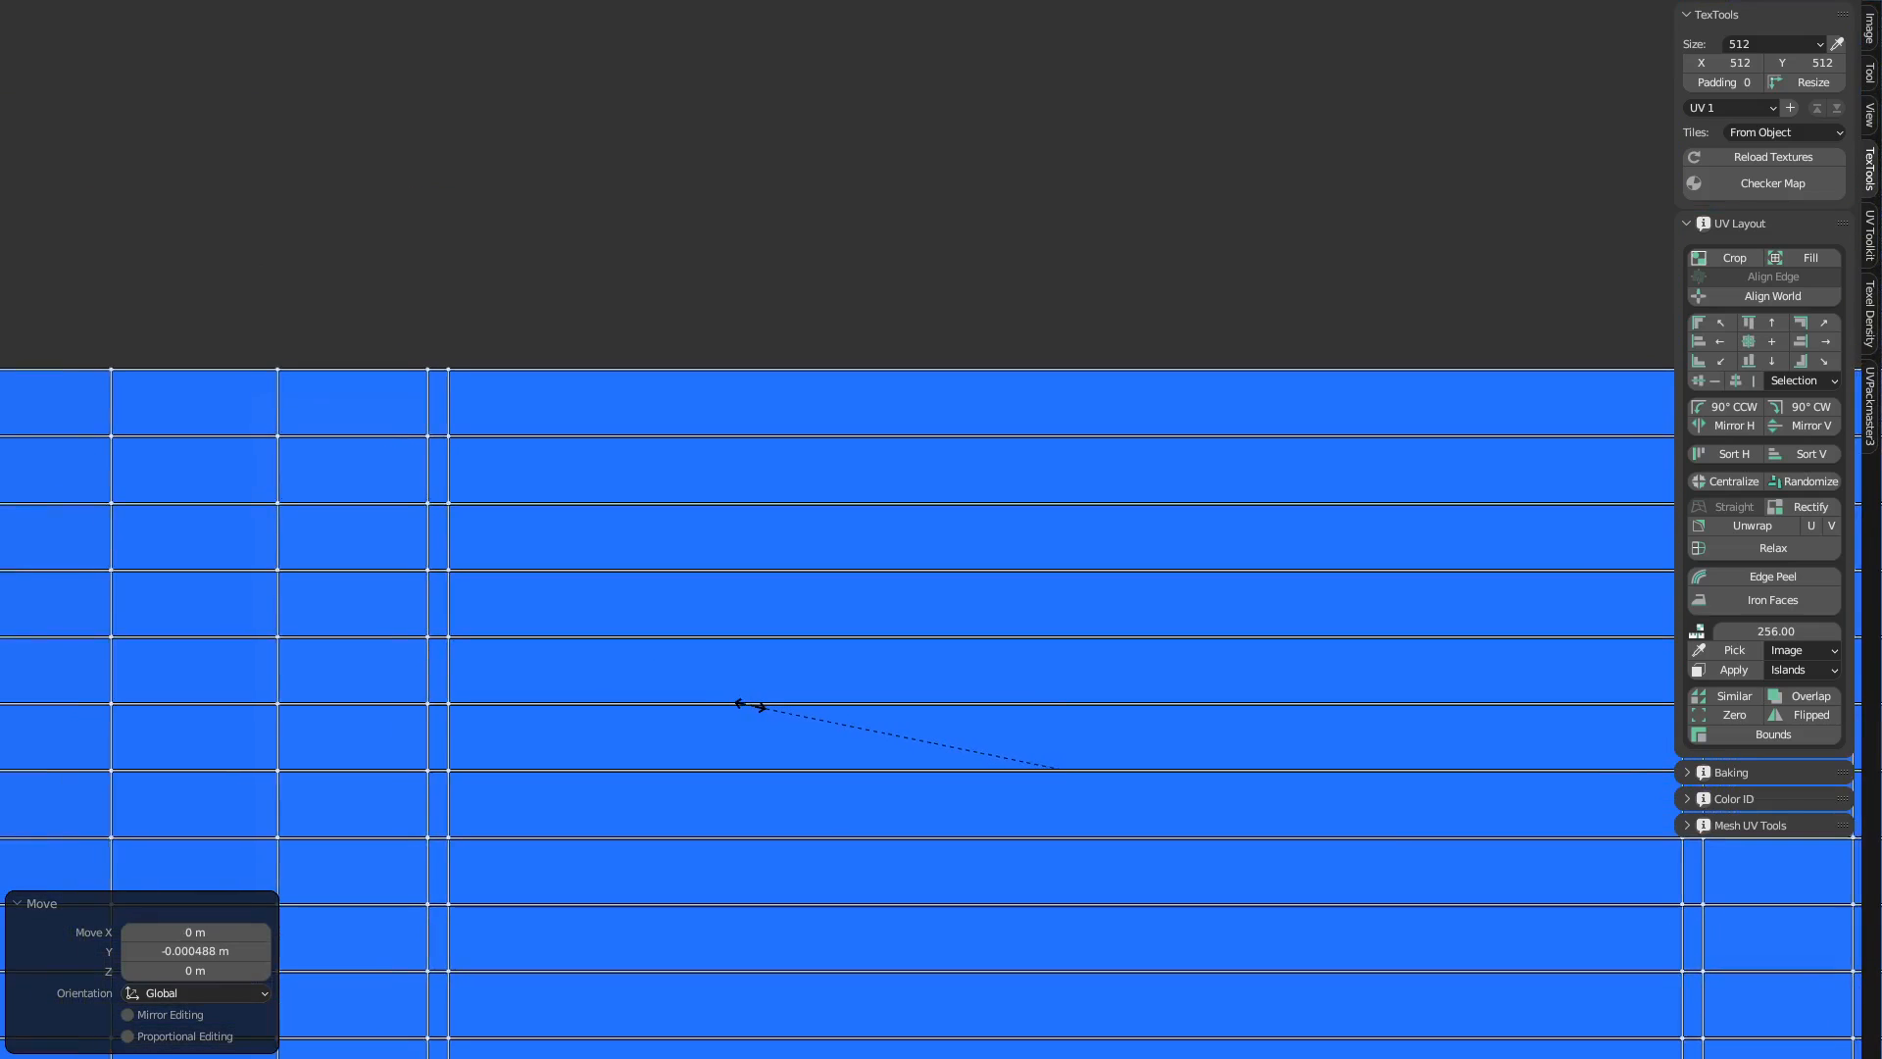
{"action": "left_click", "coordinate": [1022, 759]}
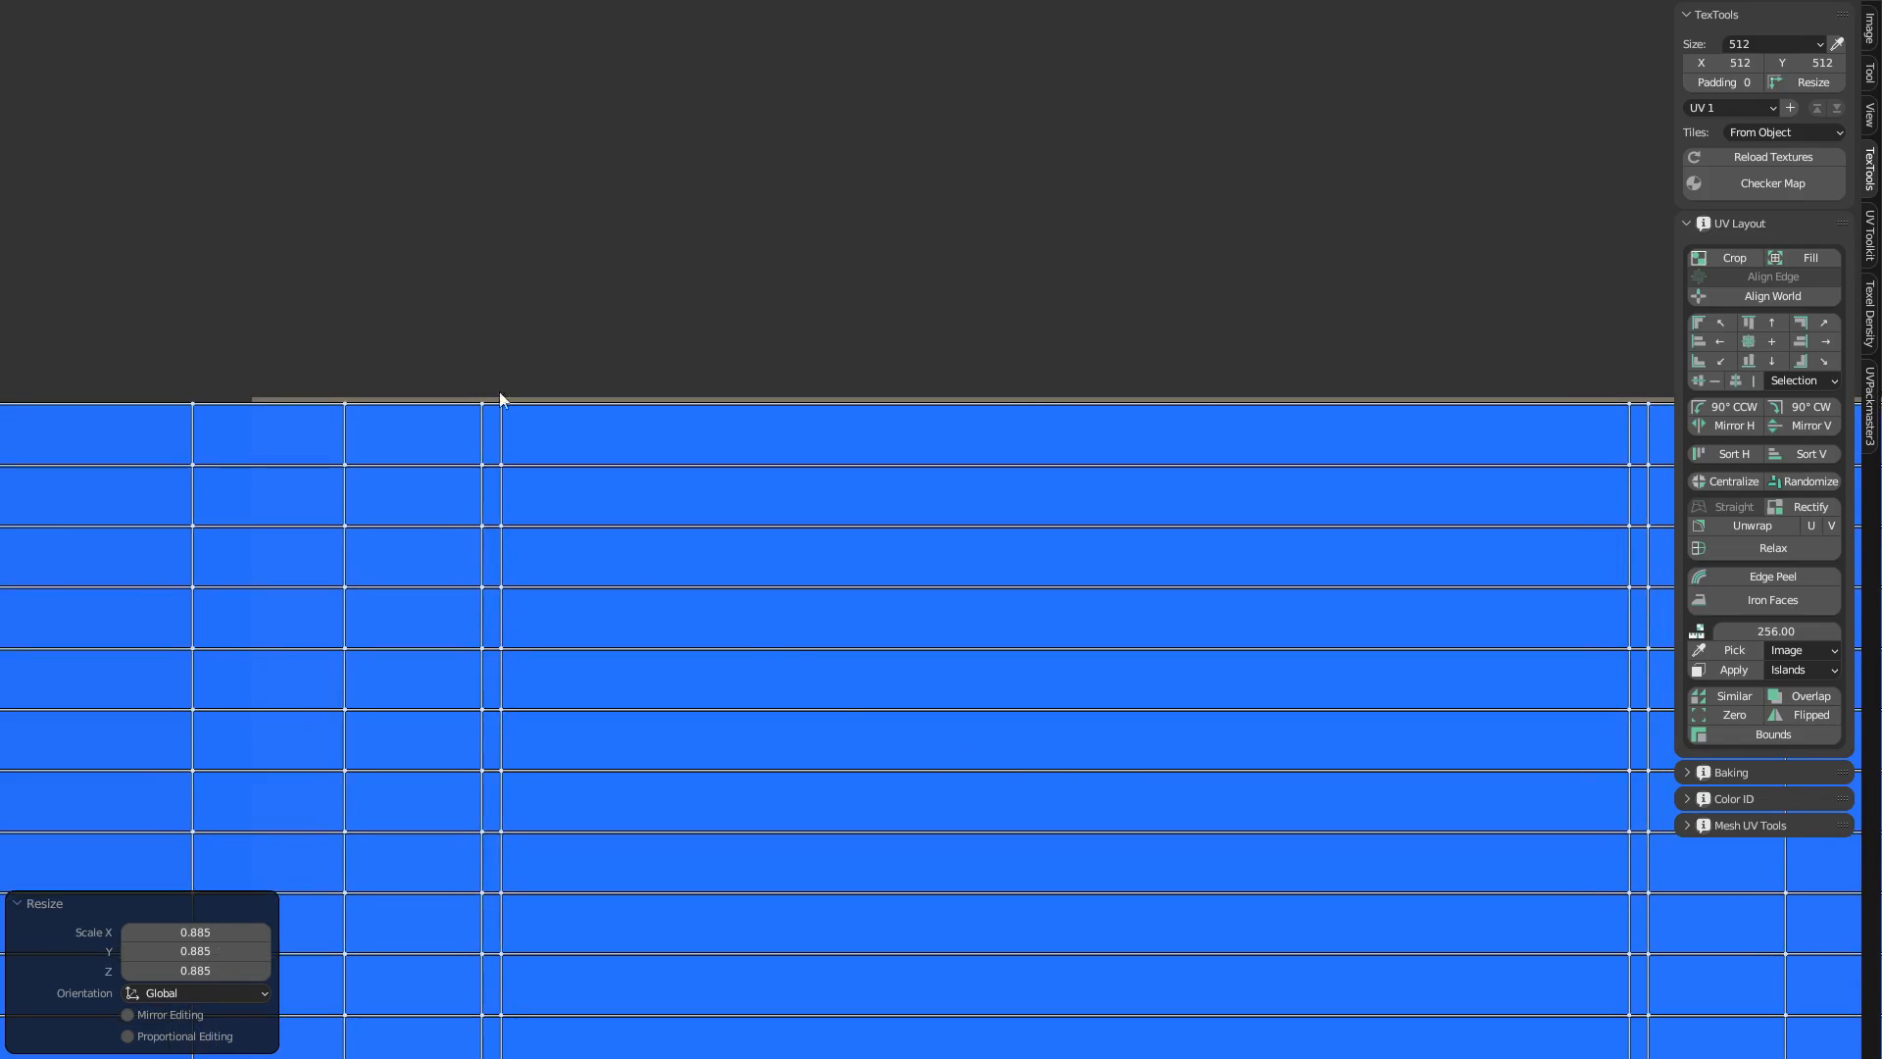
Rescale the pipe UV islands slightly and move them -0.000977 m in X and -0.008301 m in Y.
{"action": "middle_click_drag", "start_coordinate": [851, 522], "coordinate": [1010, 96]}
{"action": "key", "text": "s"}
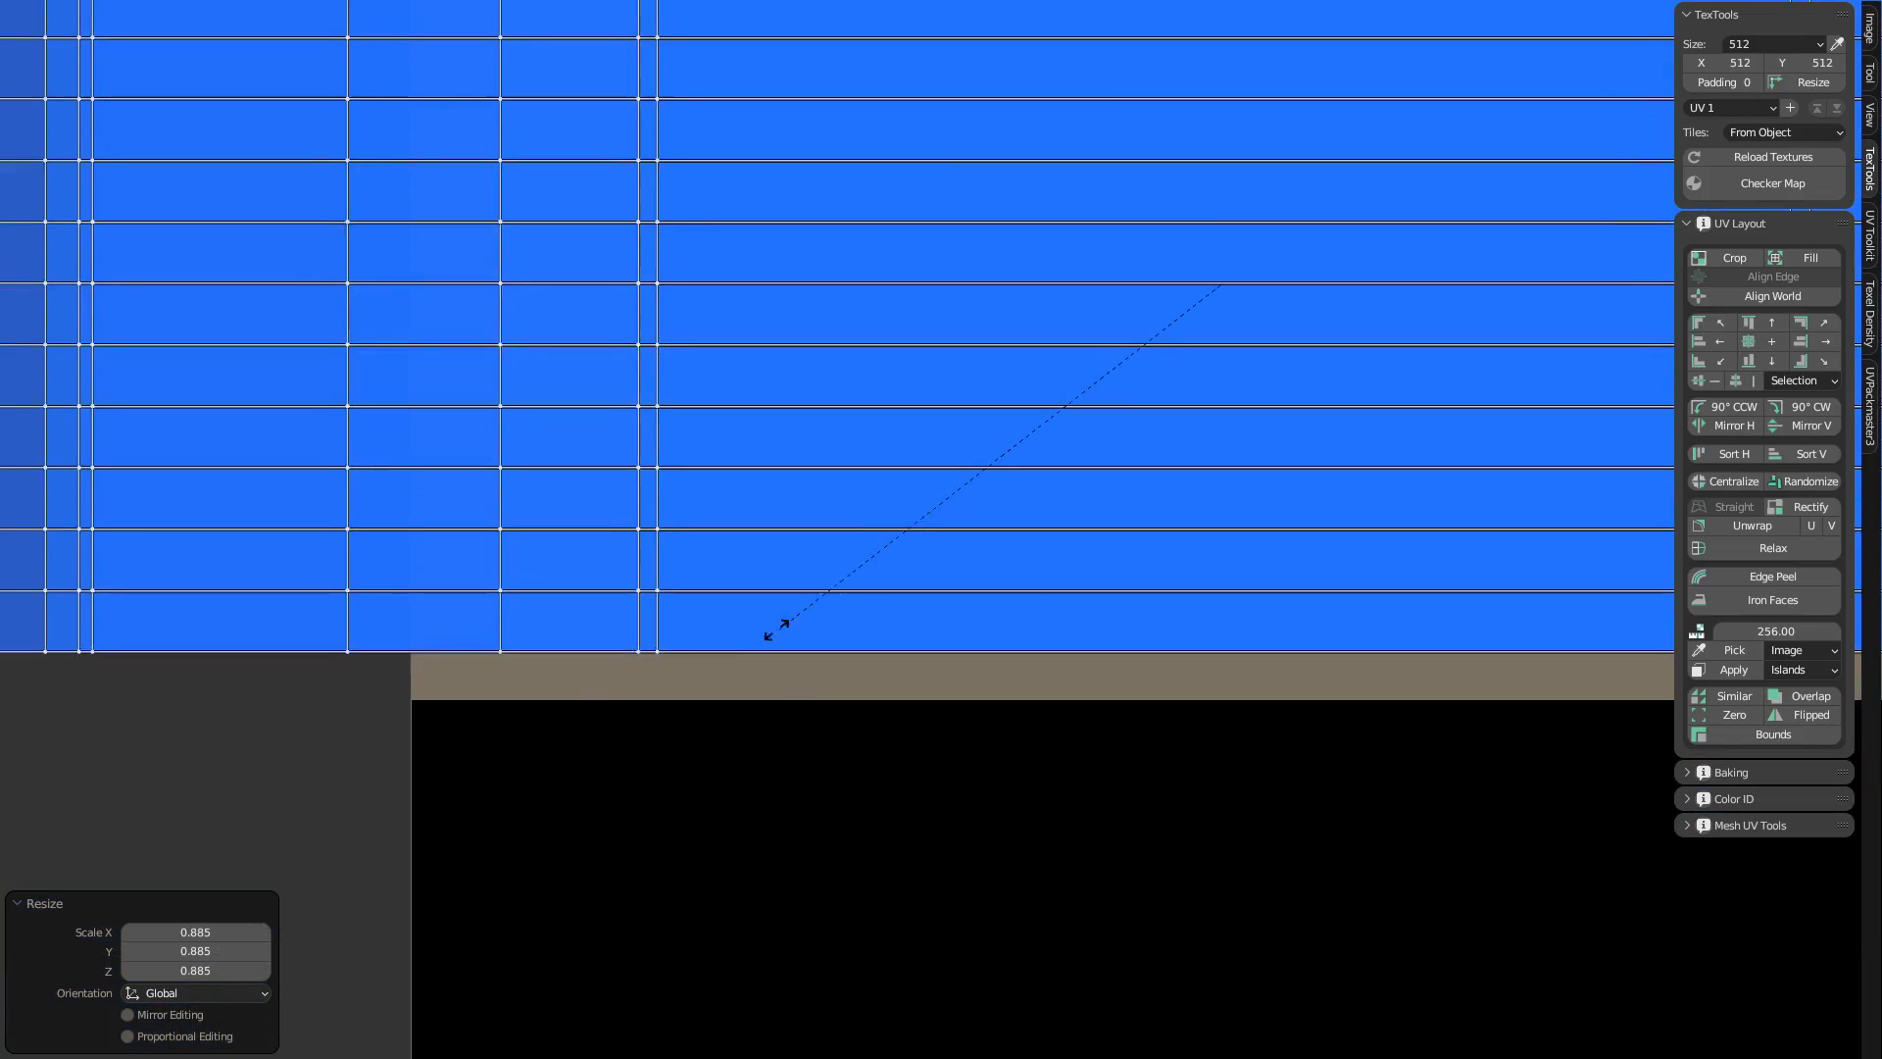
{"action": "left_click", "coordinate": [510, 719]}
{"action": "key", "text": "g"}
{"action": "left_click", "coordinate": [749, 618]}
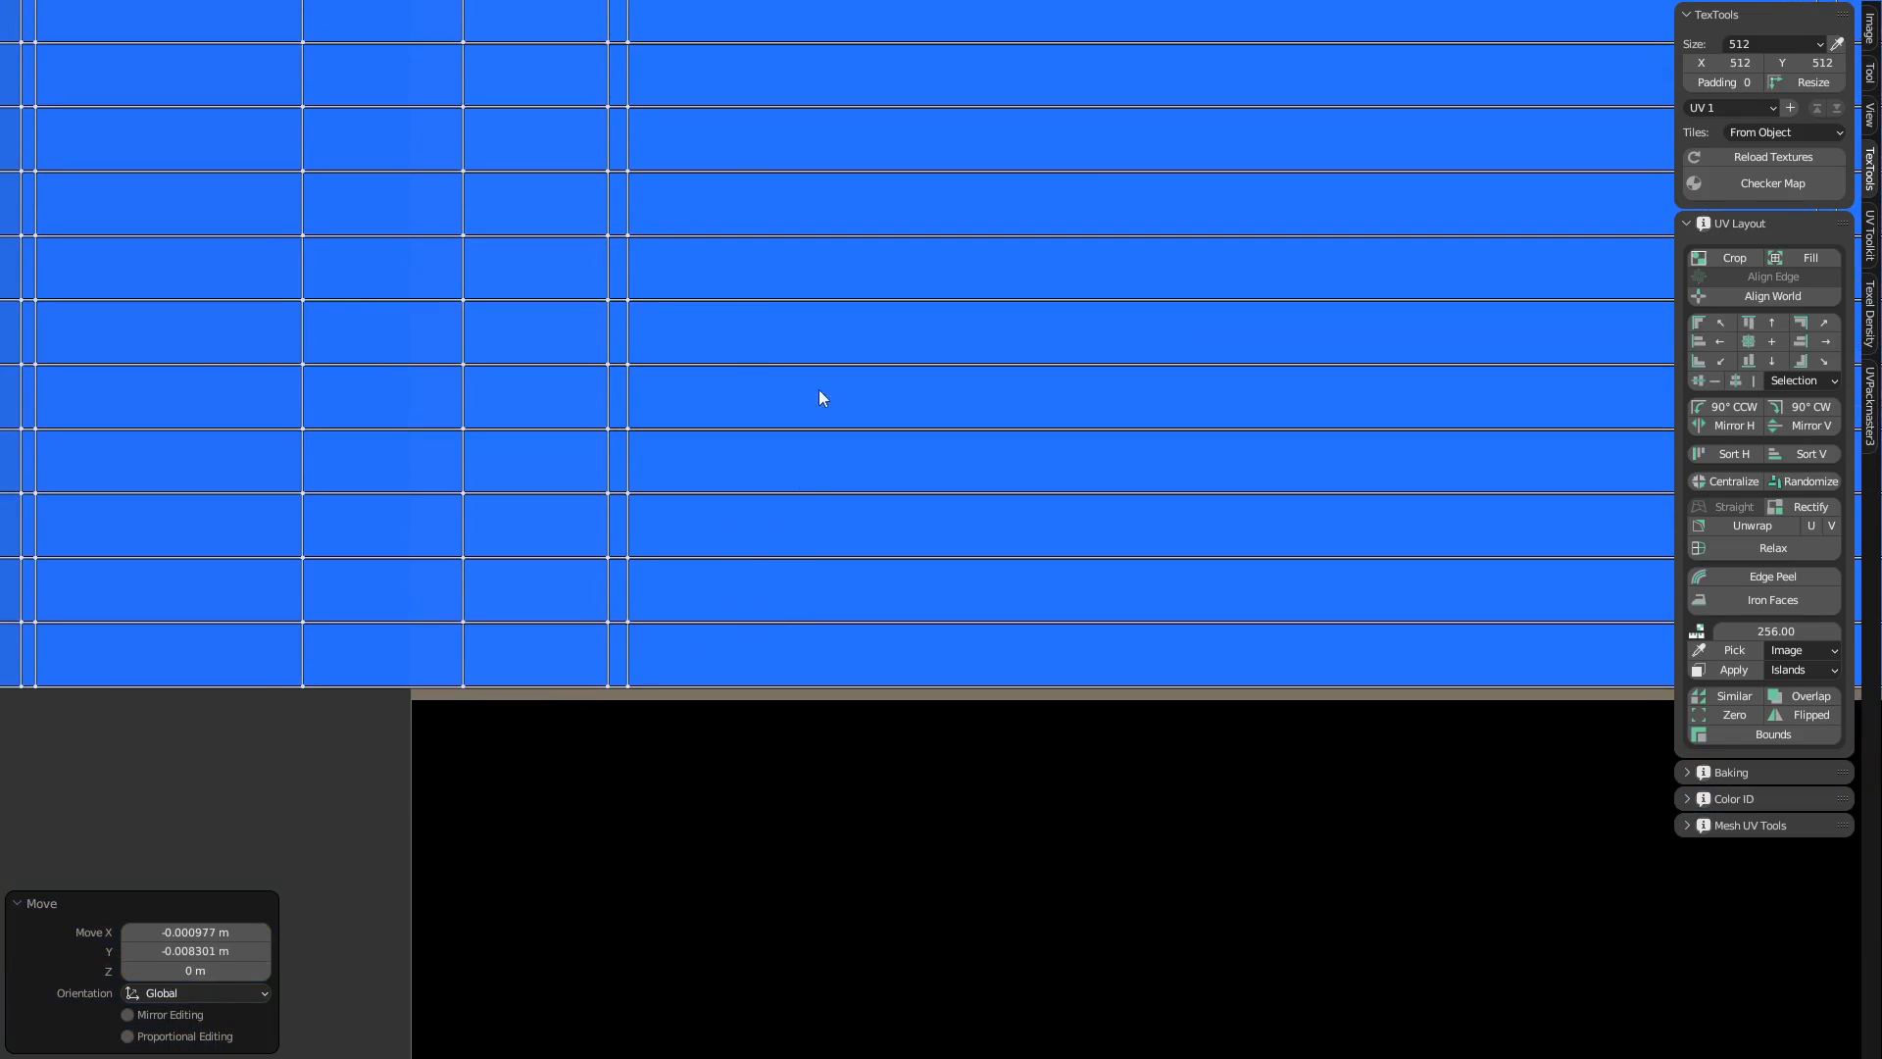
Move the UV islands -0.001953 m in Y, scale them up to fill the painted band's height, and leave Edit Mode.
{"action": "middle_click_drag", "start_coordinate": [821, 525], "coordinate": [817, 670]}
{"action": "key", "text": "g"}
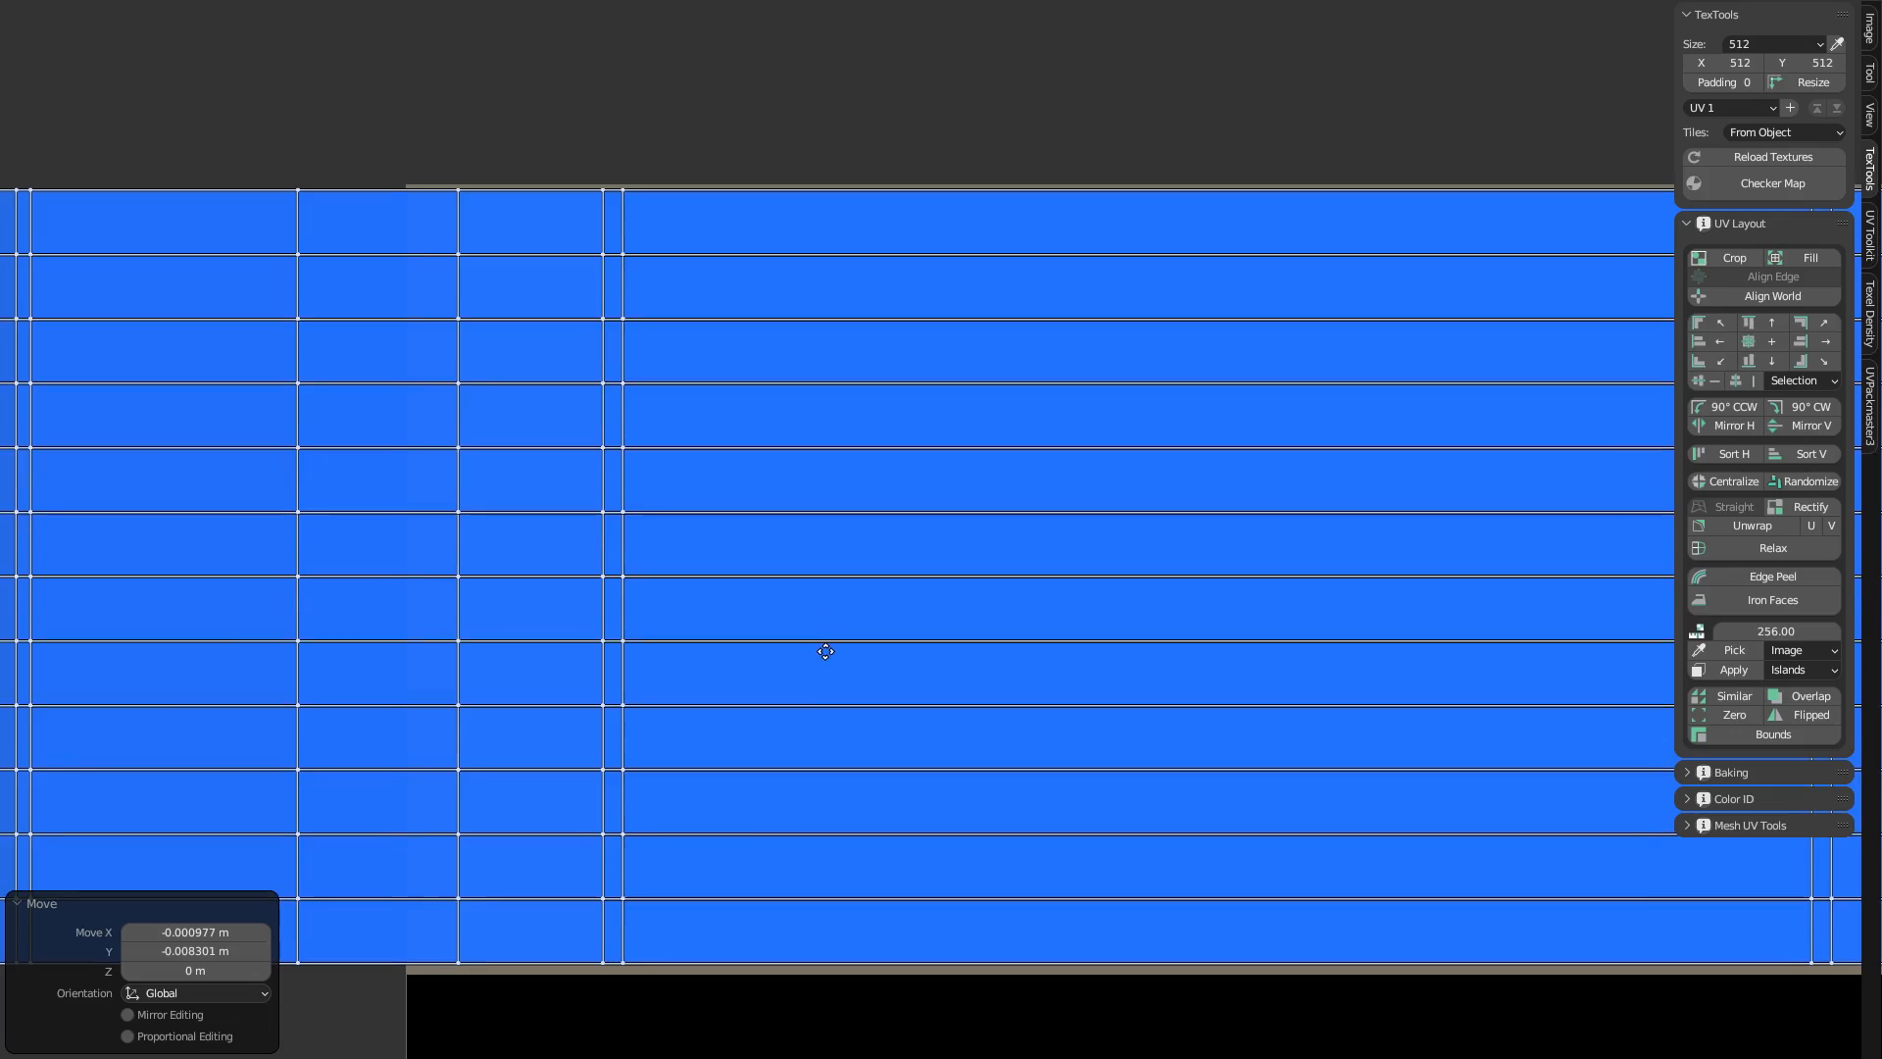
{"action": "left_click", "coordinate": [826, 663]}
{"action": "key", "text": "s"}
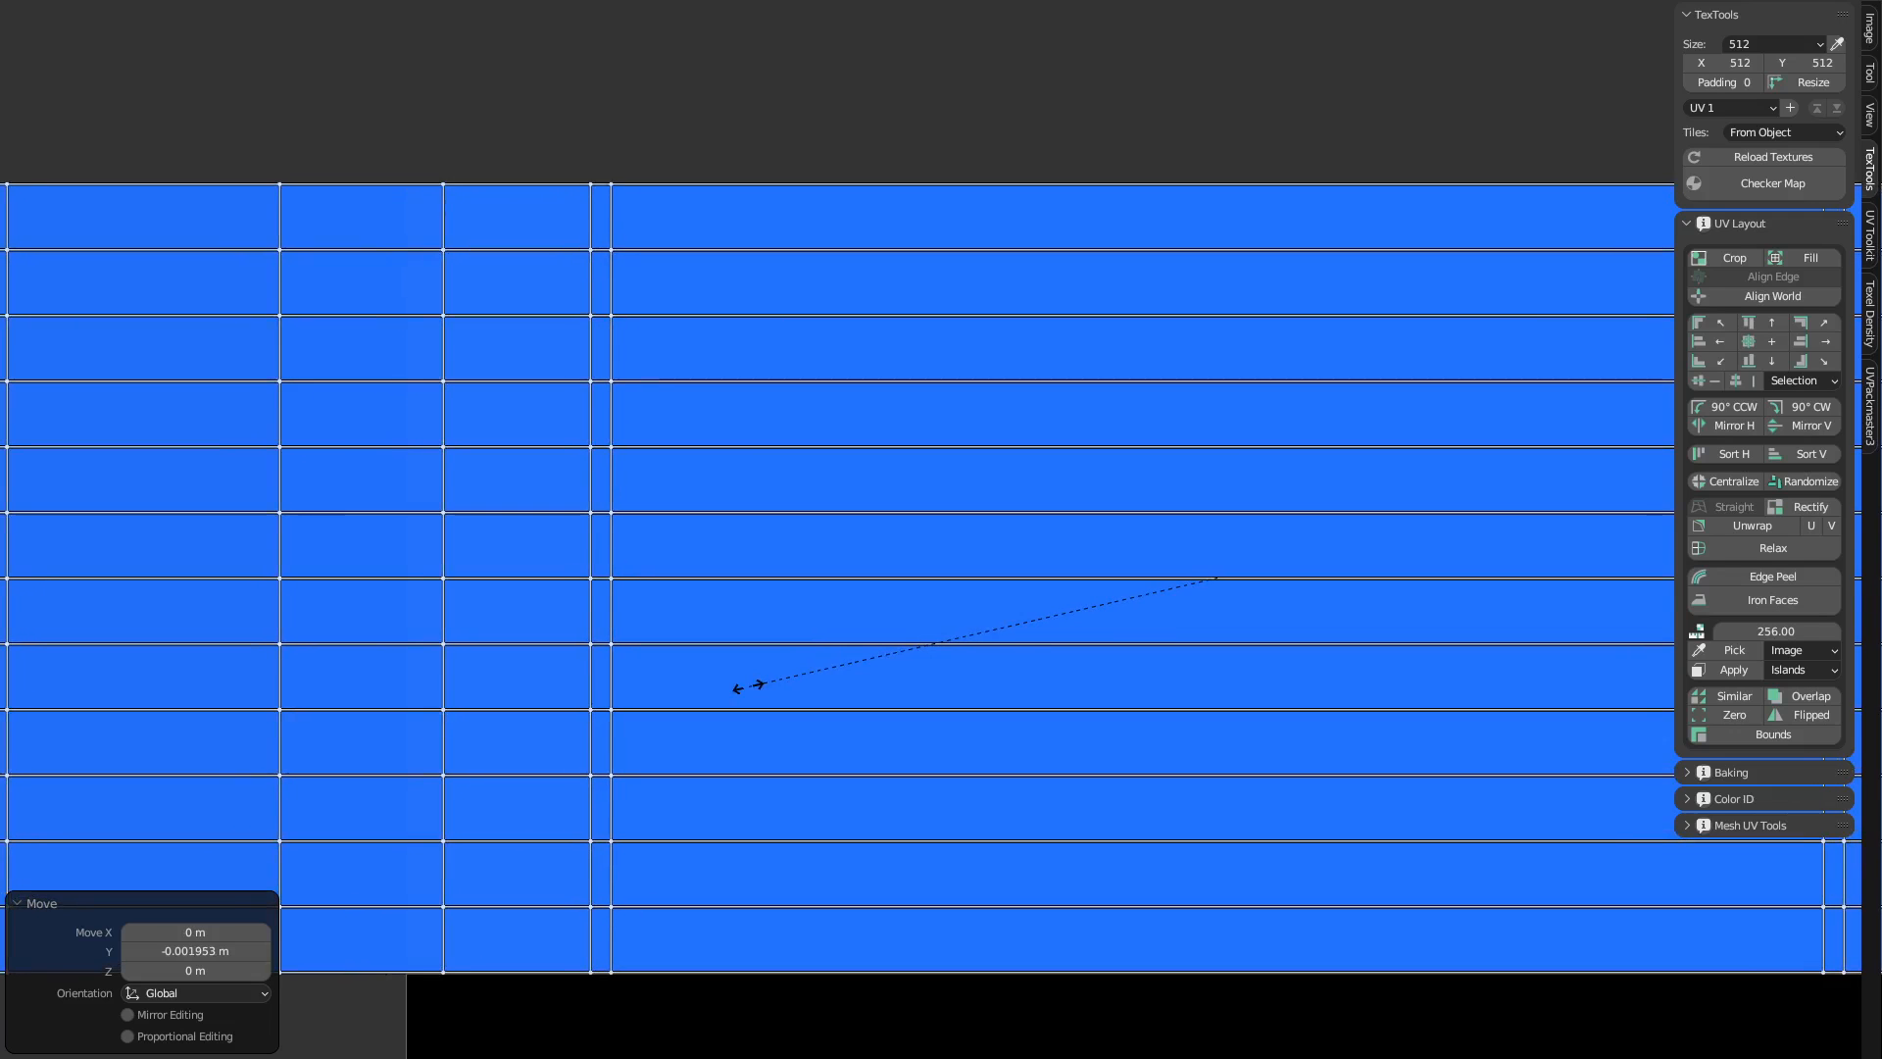
{"action": "left_click", "coordinate": [755, 698]}
{"action": "key", "text": "Tab"}
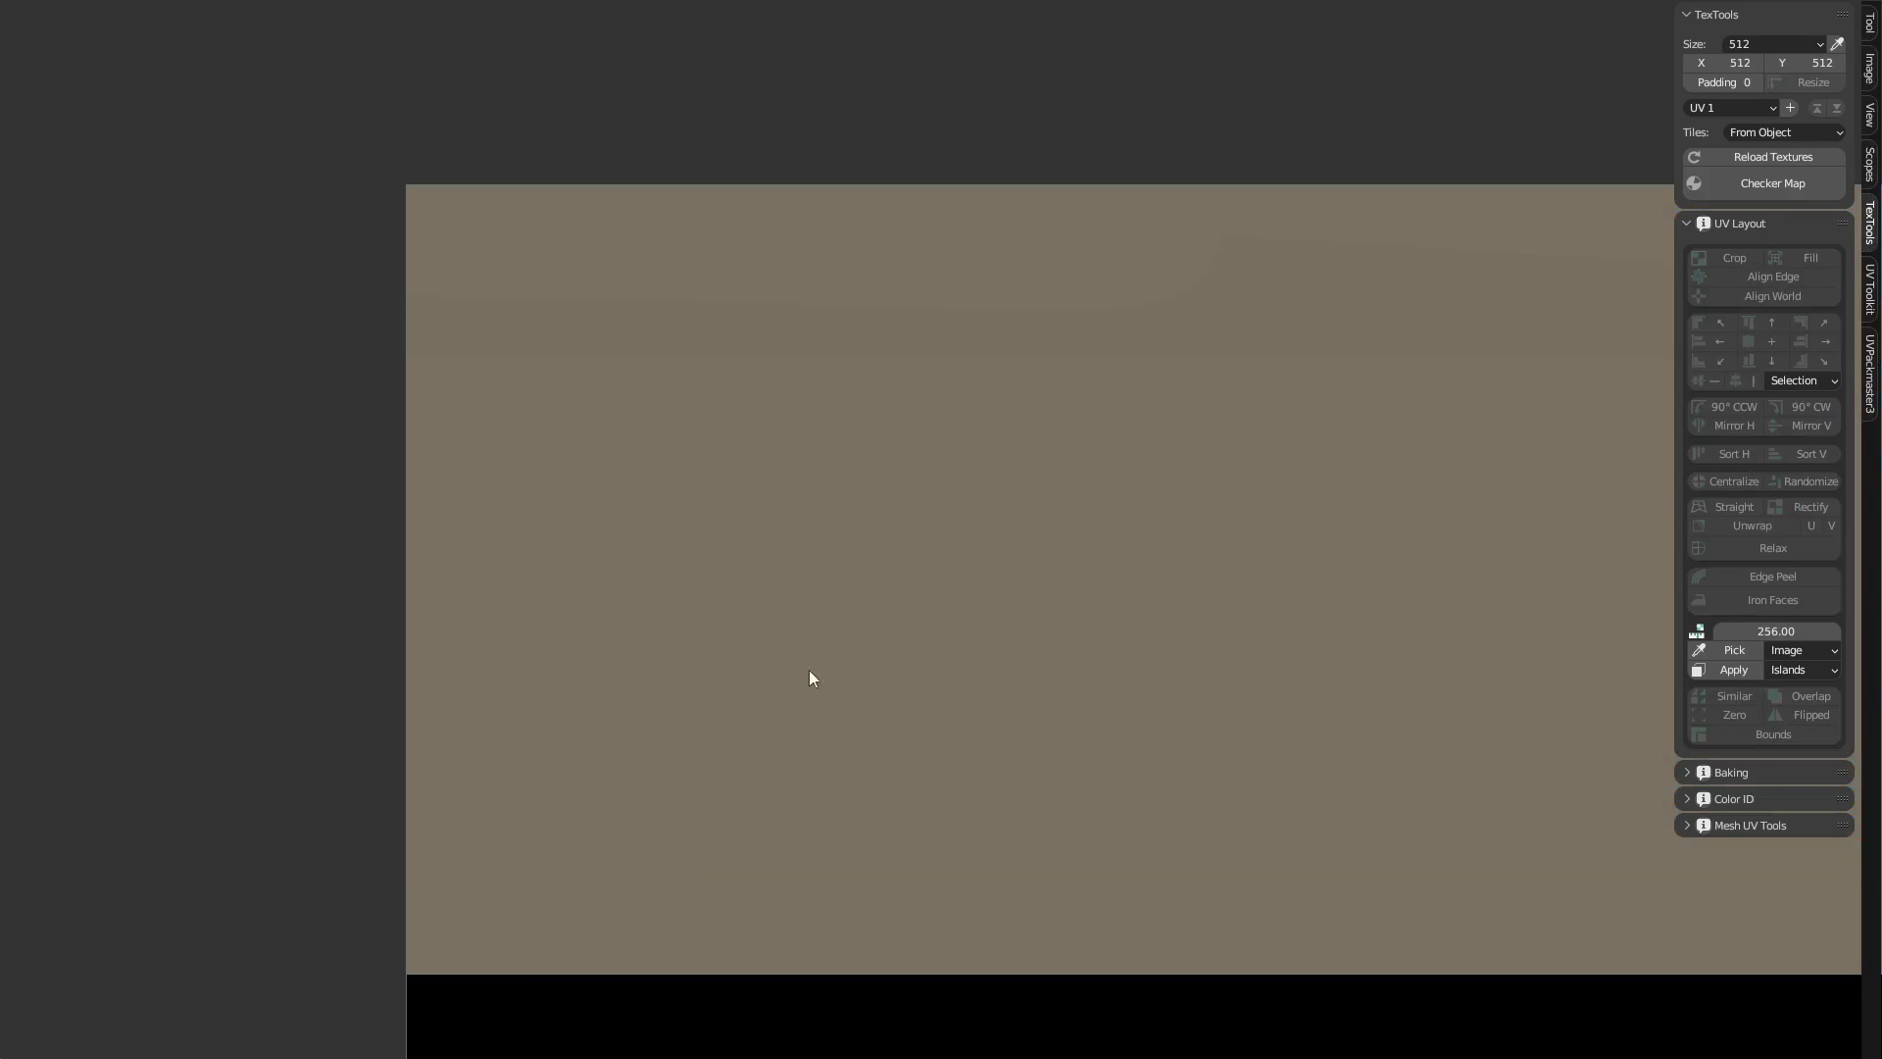
Restore the split workspace, clear the selection and show the textured pipe run in Material Preview shading.
{"action": "scroll", "coordinate": [849, 681], "scroll_direction": "down", "scroll_amount": 1}
{"action": "key", "text": "ctrl+alt+space"}
{"action": "left_click", "coordinate": [1221, 747]}
{"action": "mouse_move", "coordinate": [1147, 753]}
{"action": "middle_mouse_down"}
{"action": "mouse_move", "coordinate": [1221, 747]}
{"action": "mouse_move", "coordinate": [1206, 638]}
{"action": "mouse_move", "coordinate": [1167, 622]}
{"action": "mouse_move", "coordinate": [1206, 655]}
{"action": "mouse_move", "coordinate": [1280, 655]}
{"action": "mouse_move", "coordinate": [1130, 615]}
{"action": "mouse_move", "coordinate": [1333, 656]}
{"action": "middle_mouse_up"}
{"action": "key", "text": "z"}
{"action": "key", "text": "z"}
{"action": "left_click", "coordinate": [1243, 794]}
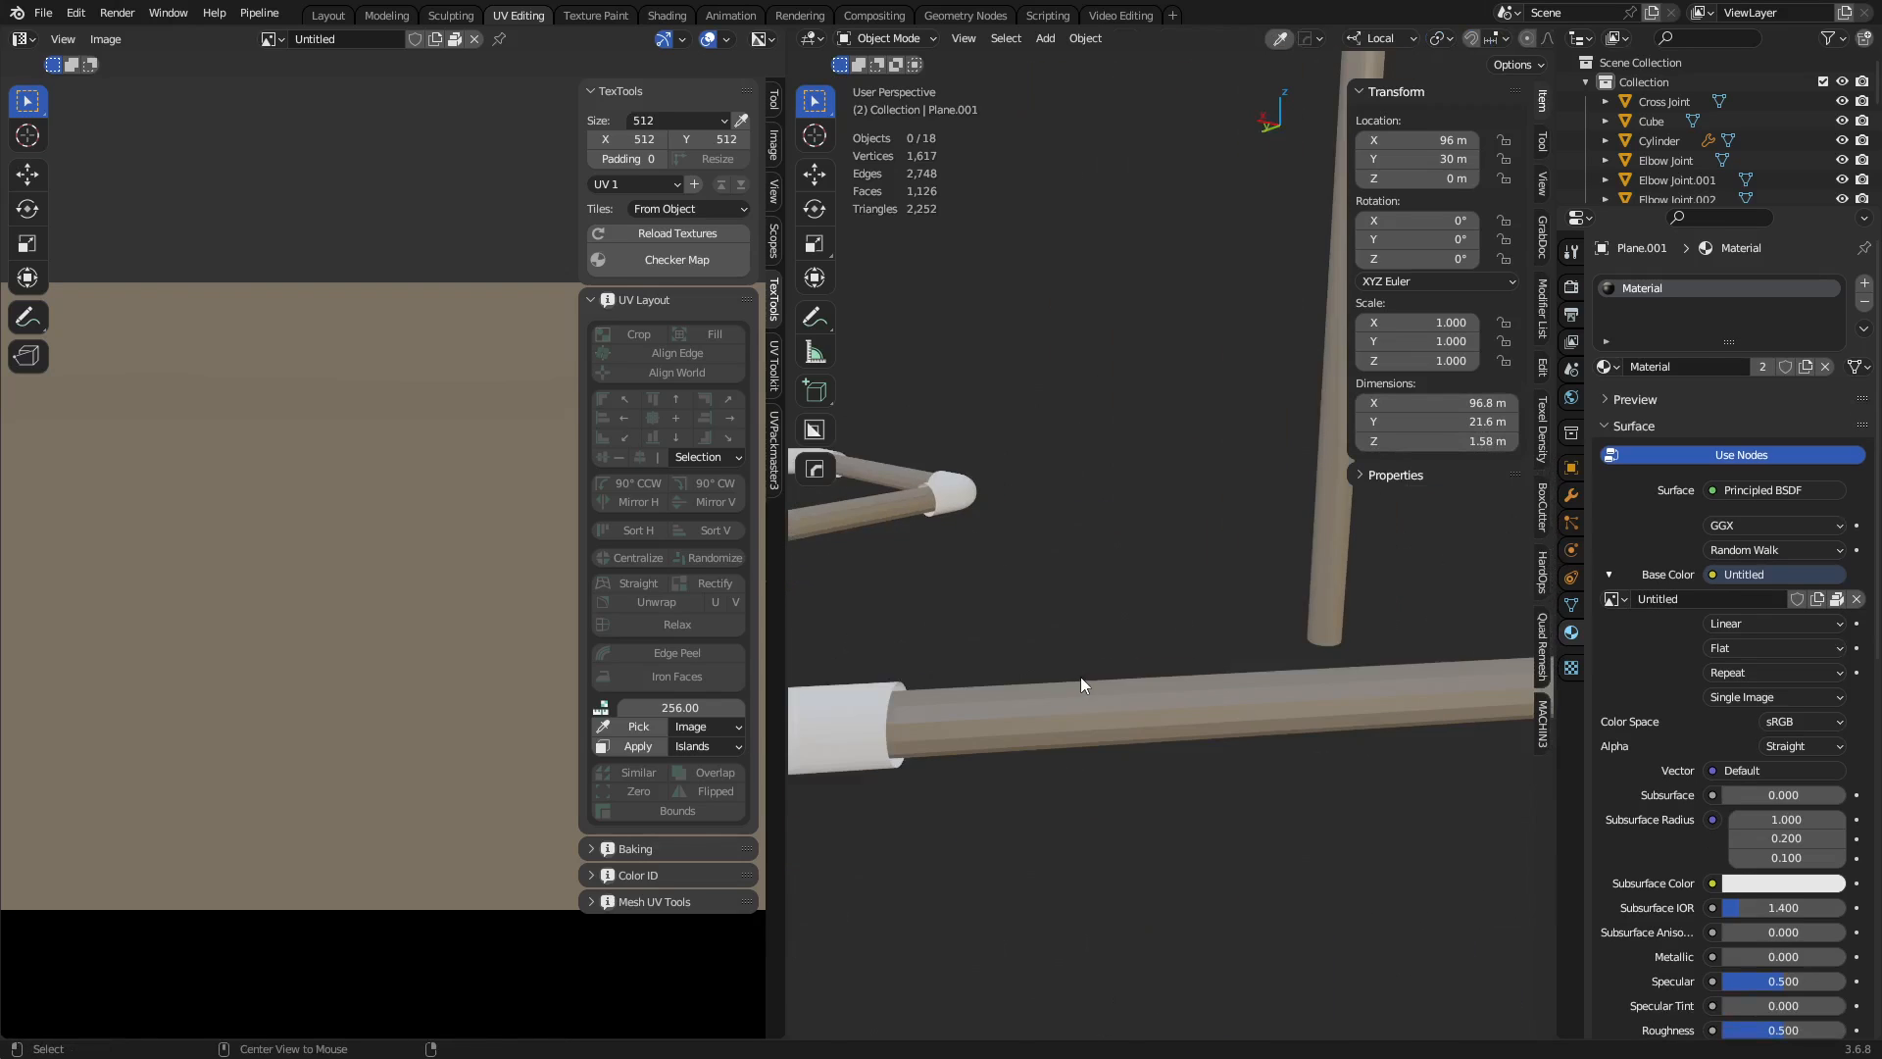
{"action": "middle_click_drag", "start_coordinate": [1081, 677], "coordinate": [1326, 459]}
Select the standalone 90-degree elbow Elbow_90_Low and assign it the existing material named Material.
{"action": "left_click", "coordinate": [1189, 496]}
{"action": "right_click", "coordinate": [1190, 497]}
{"action": "left_click", "coordinate": [1184, 450]}
{"action": "left_click", "coordinate": [1243, 465]}
{"action": "left_click", "coordinate": [1326, 459]}
{"action": "left_click", "coordinate": [1609, 365]}
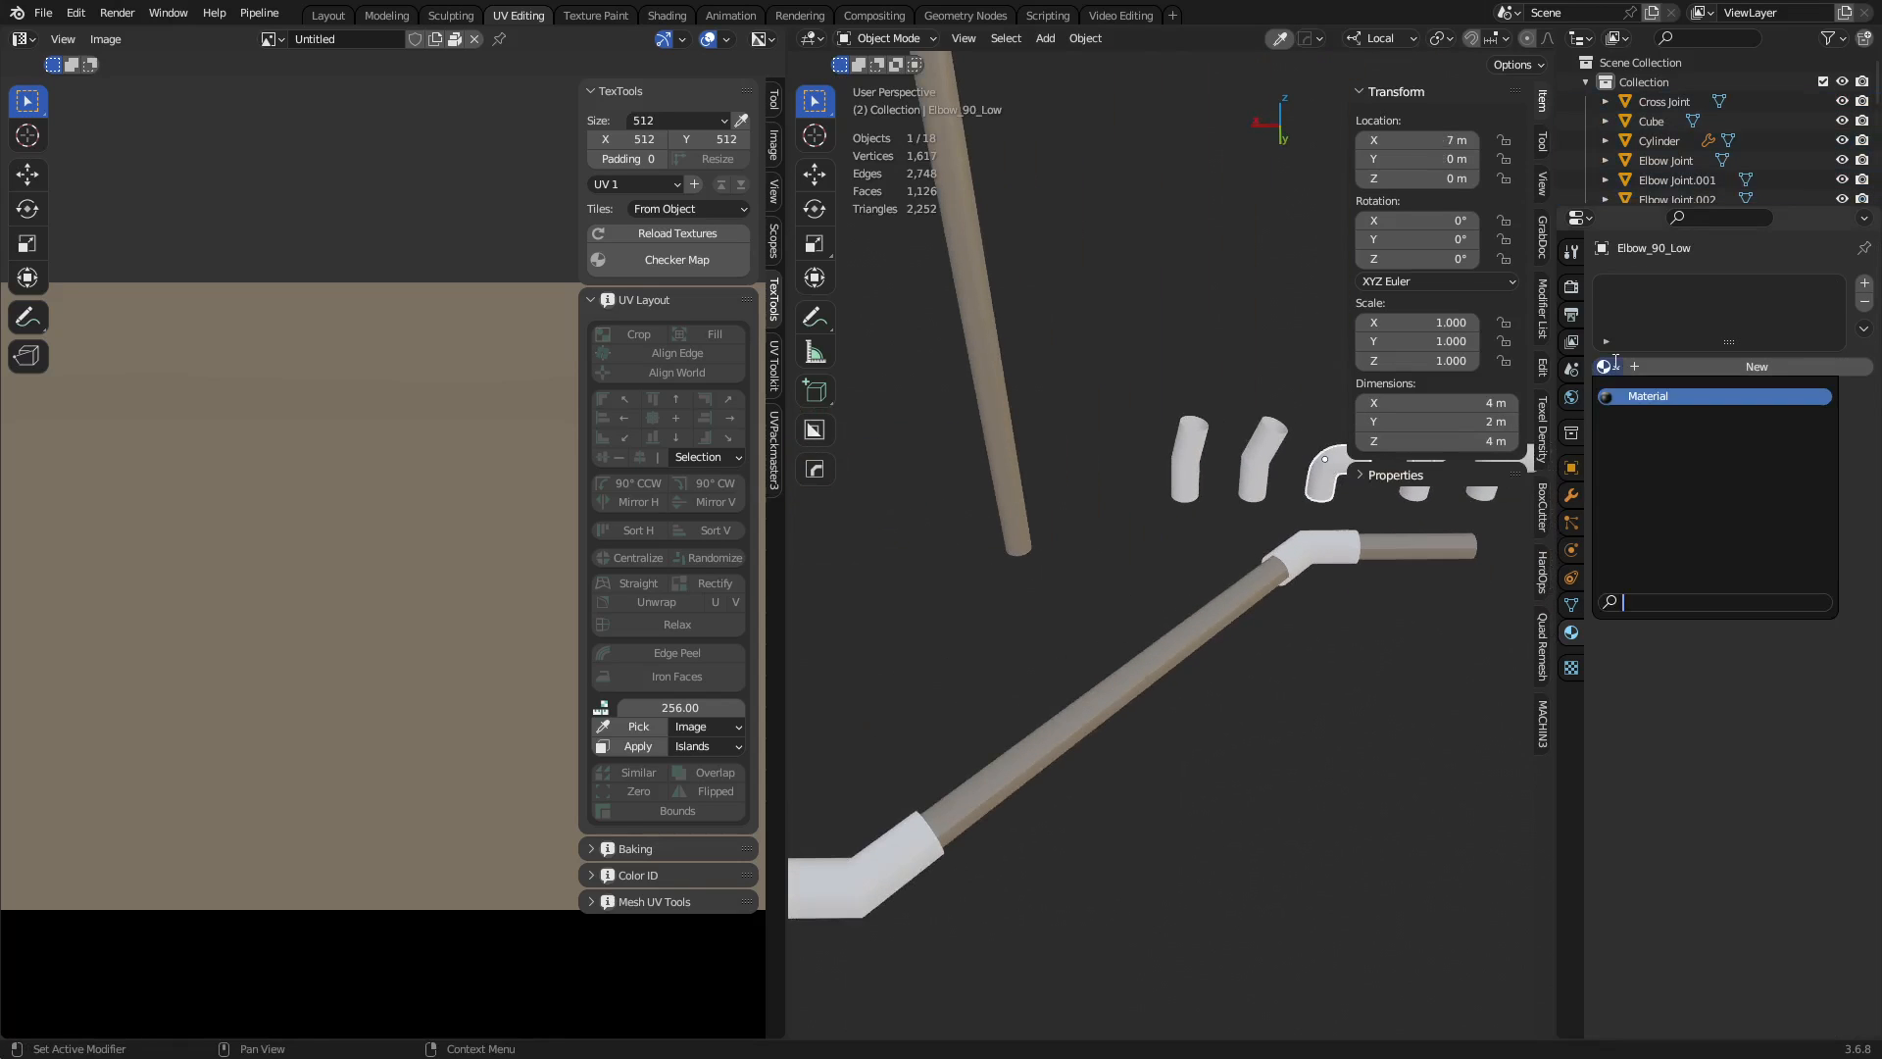
{"action": "left_click", "coordinate": [1647, 397]}
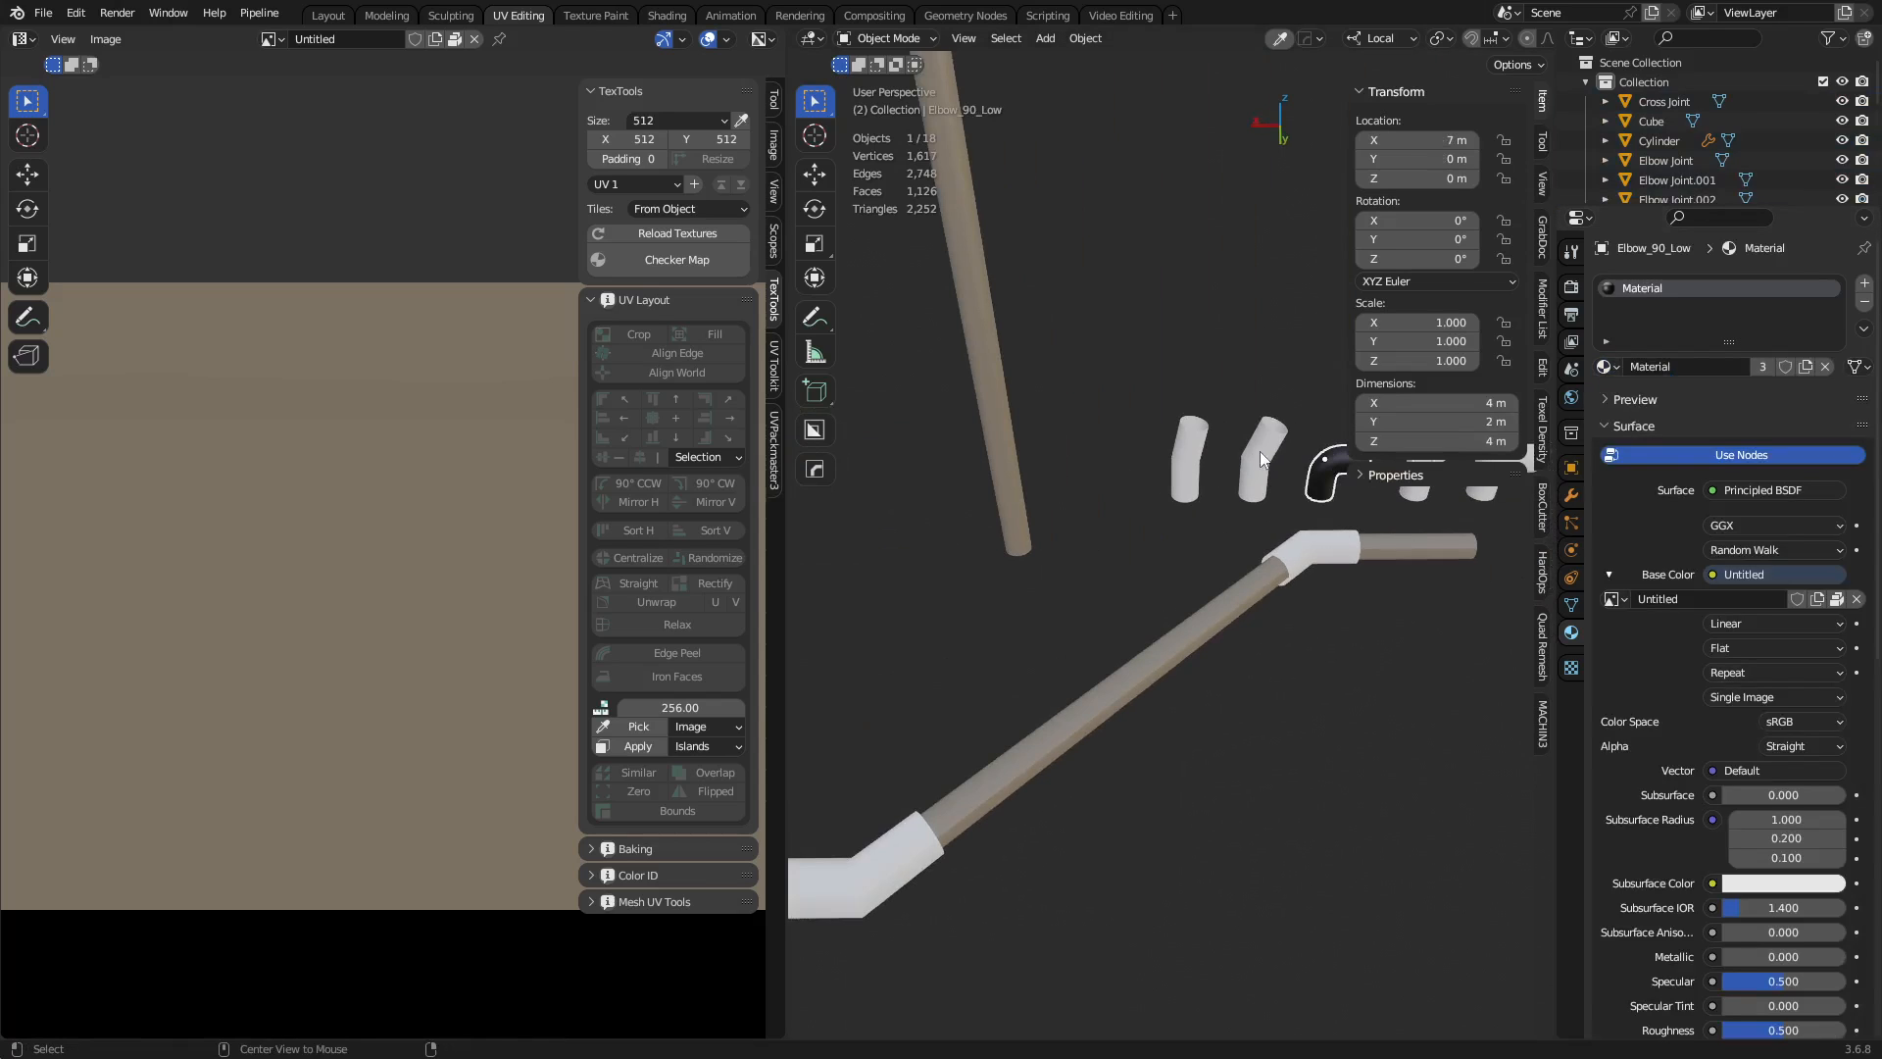
Display the elbow's UV island over the texture in Edit Mode and inspect the linked elbows in the pipe run.
{"action": "key", "text": "ctrl+Tab"}
{"action": "left_click", "coordinate": [1229, 477]}
{"action": "scroll", "coordinate": [329, 870], "scroll_direction": "down", "scroll_amount": 3}
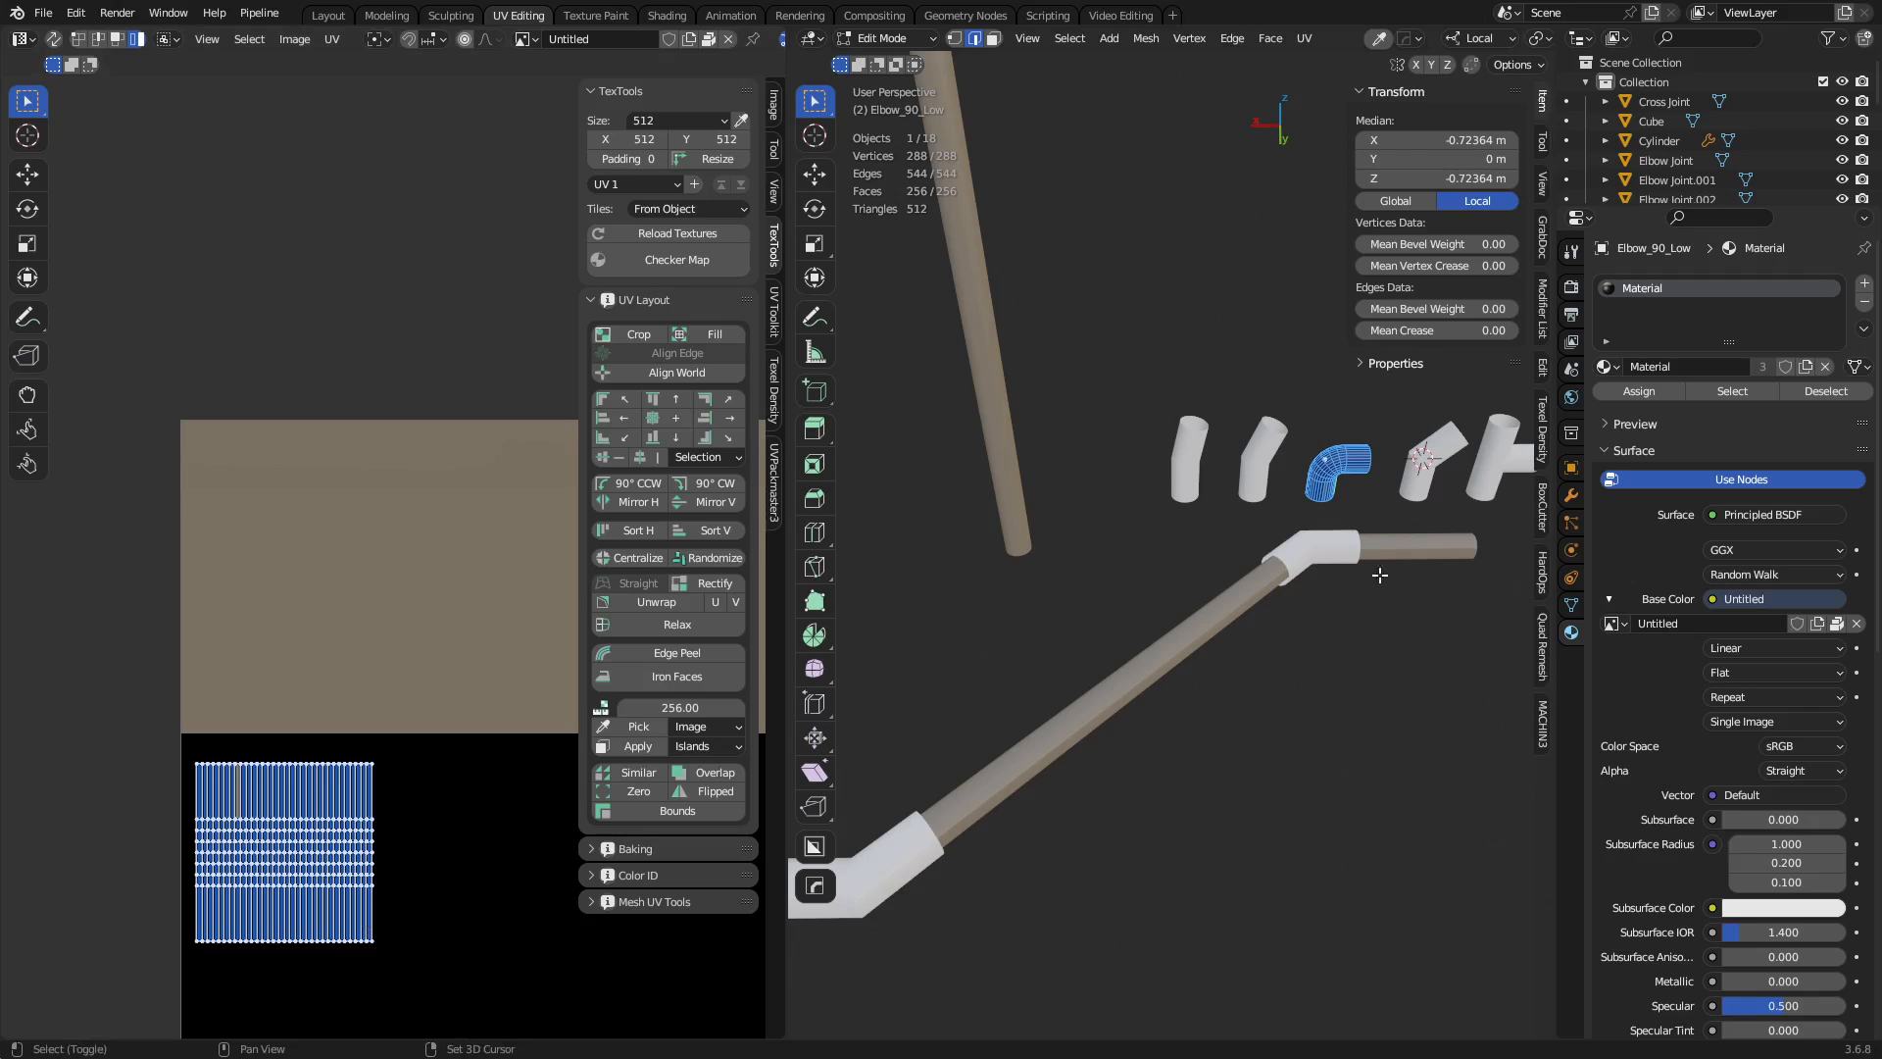
{"action": "middle_click_drag", "start_coordinate": [1380, 575], "coordinate": [1530, 490], "text": "shift"}
{"action": "middle_click_drag", "start_coordinate": [564, 567], "coordinate": [659, 562], "text": "shift"}
{"action": "middle_click_drag", "start_coordinate": [1047, 624], "coordinate": [1212, 622], "text": "shift"}
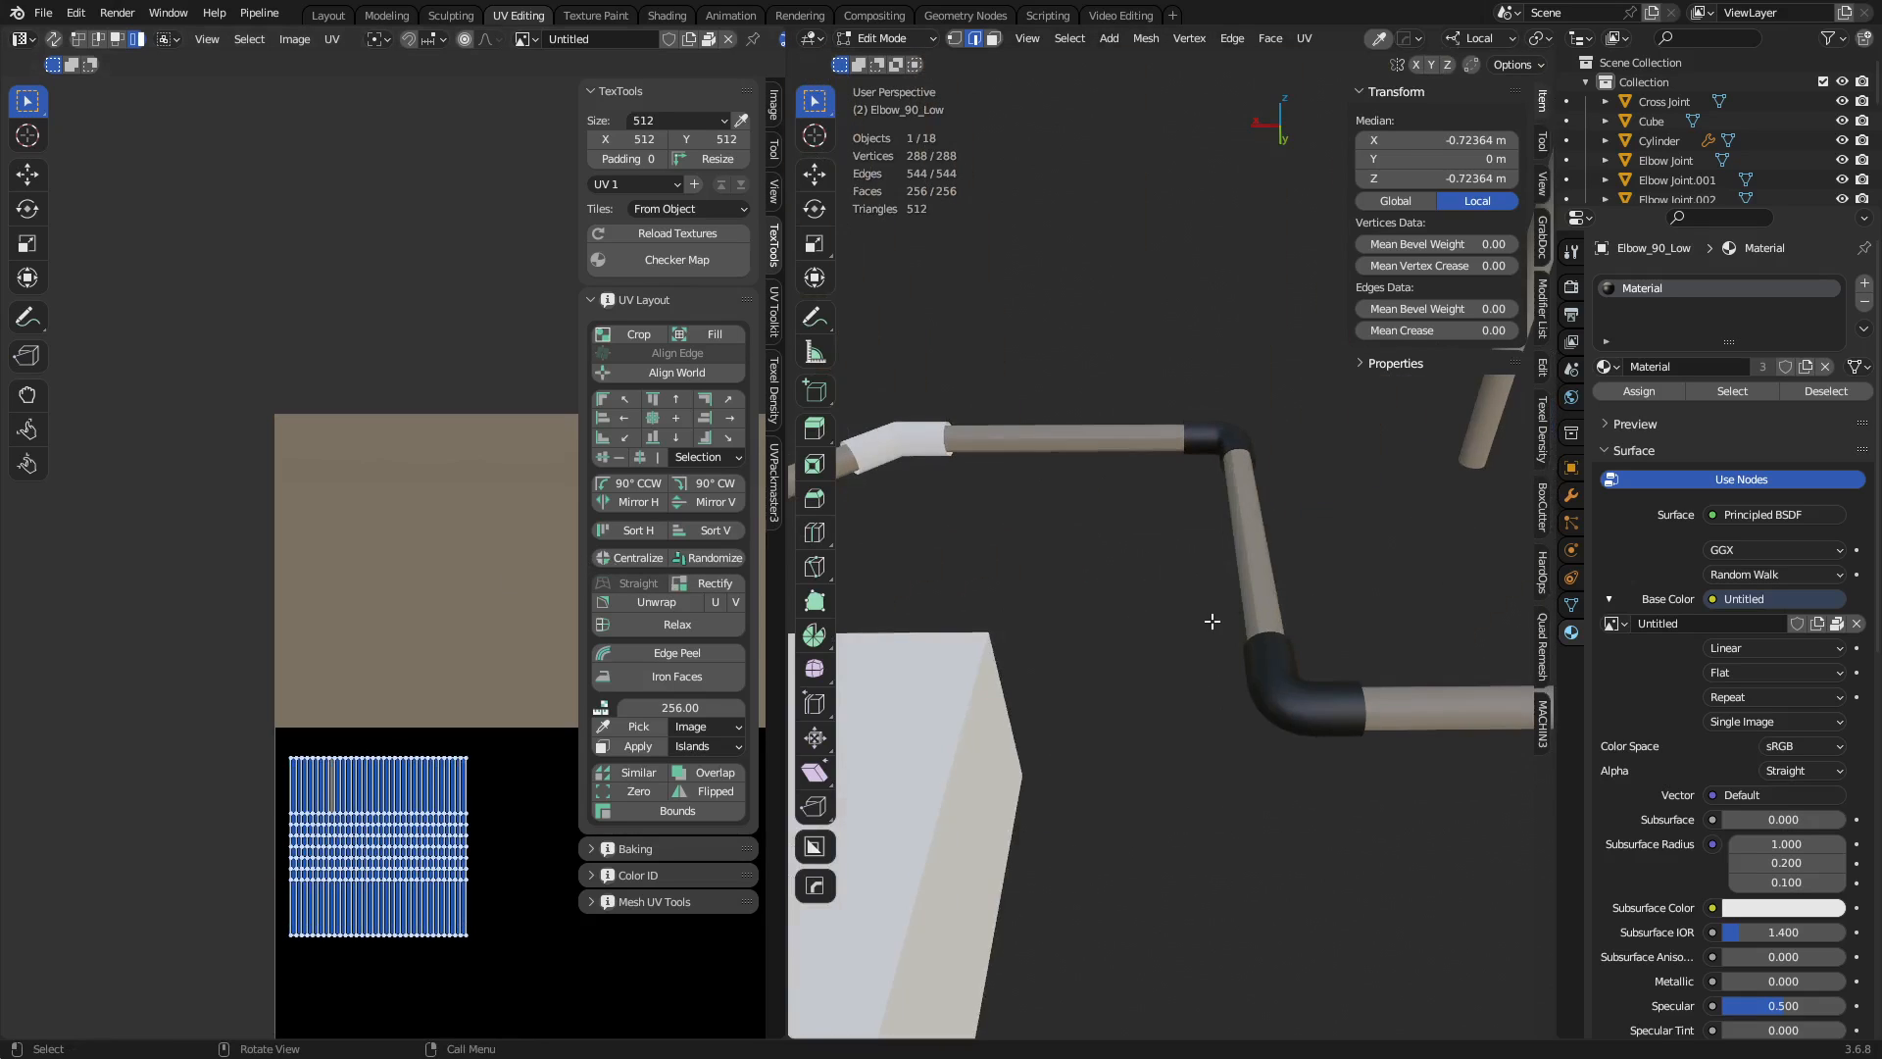
{"action": "scroll", "coordinate": [1213, 621], "scroll_direction": "up", "scroll_amount": 2}
Select the linked elbow Elbow_90_Low.003 in the run, switch it to Texture Paint mode and paint a beige stroke on its bend.
{"action": "key", "text": "ctrl+Tab"}
{"action": "middle_click_drag", "start_coordinate": [1359, 581], "coordinate": [1217, 773]}
{"action": "middle_click_drag", "start_coordinate": [1353, 761], "coordinate": [1235, 677], "text": "shift"}
{"action": "key", "text": "ctrl+Tab"}
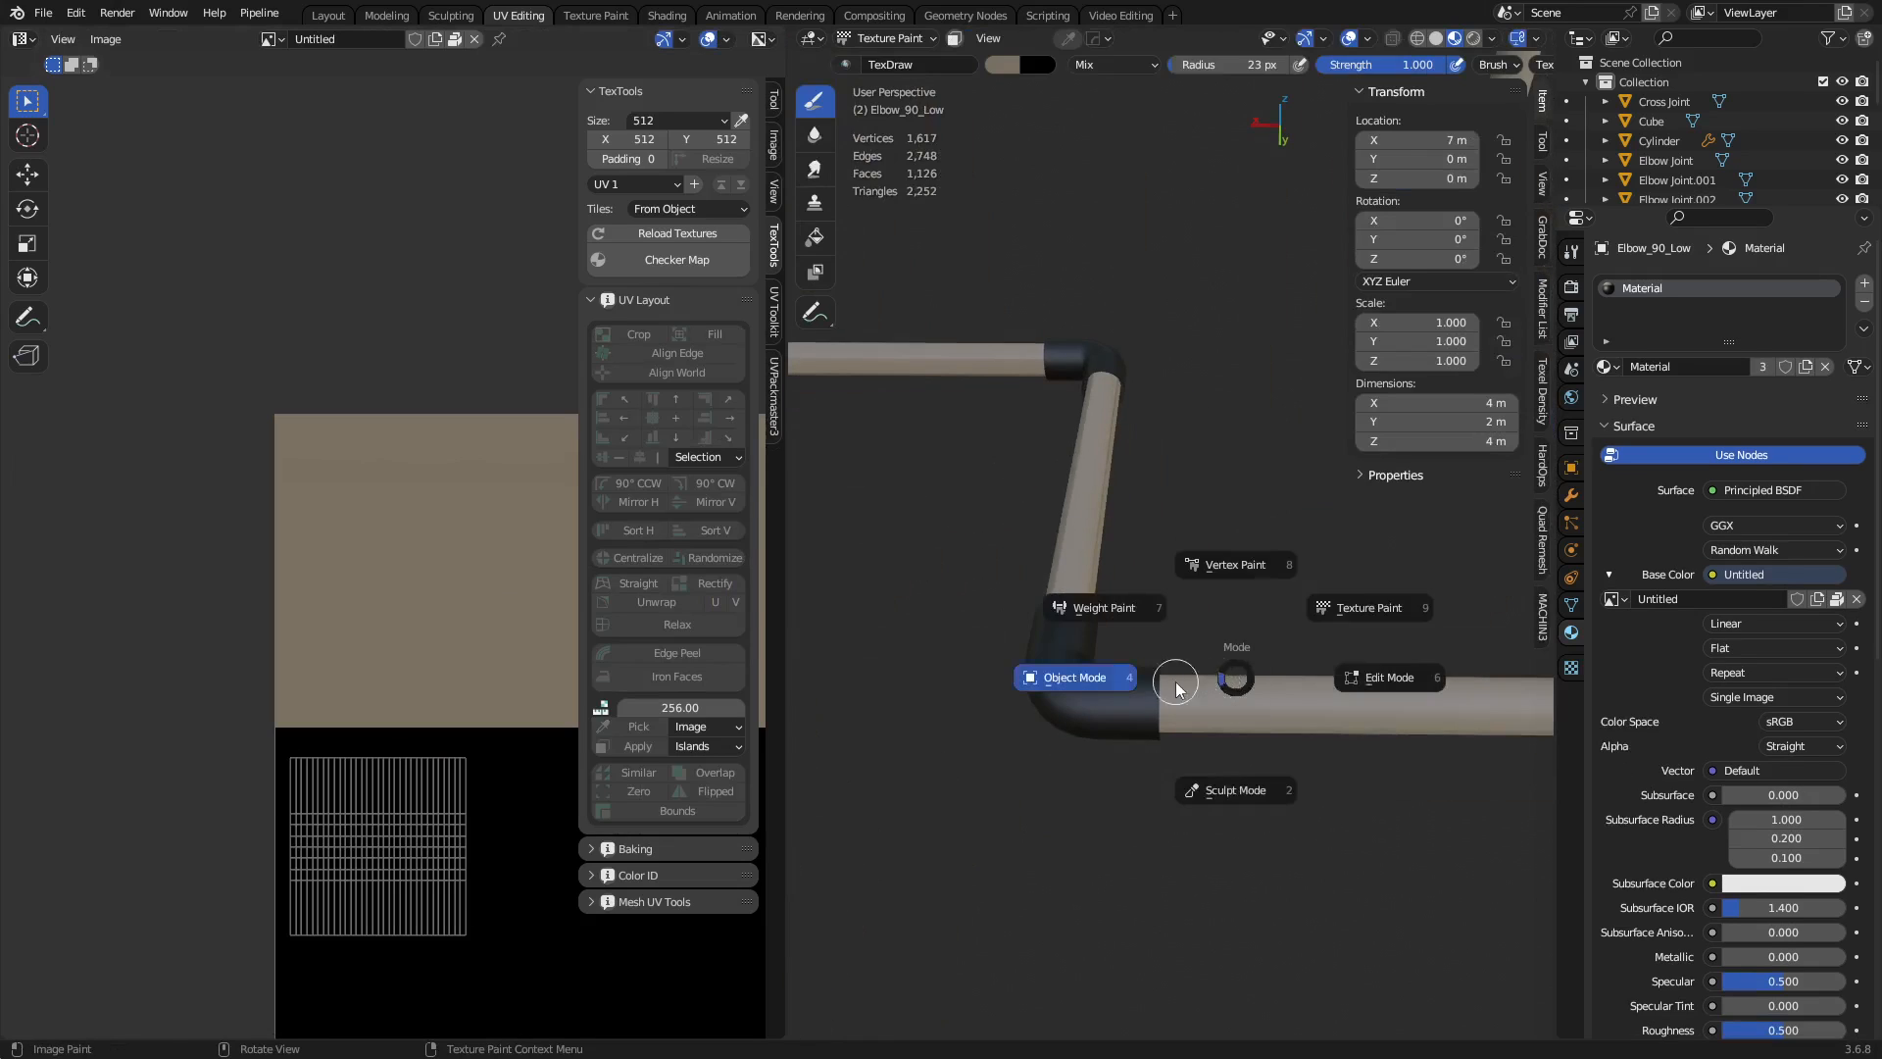
{"action": "left_click", "coordinate": [1176, 687]}
{"action": "left_click", "coordinate": [1091, 692]}
{"action": "key", "text": "ctrl+Tab"}
{"action": "left_click", "coordinate": [1154, 651]}
{"action": "left_click_drag", "start_coordinate": [1063, 696], "coordinate": [1096, 686]}
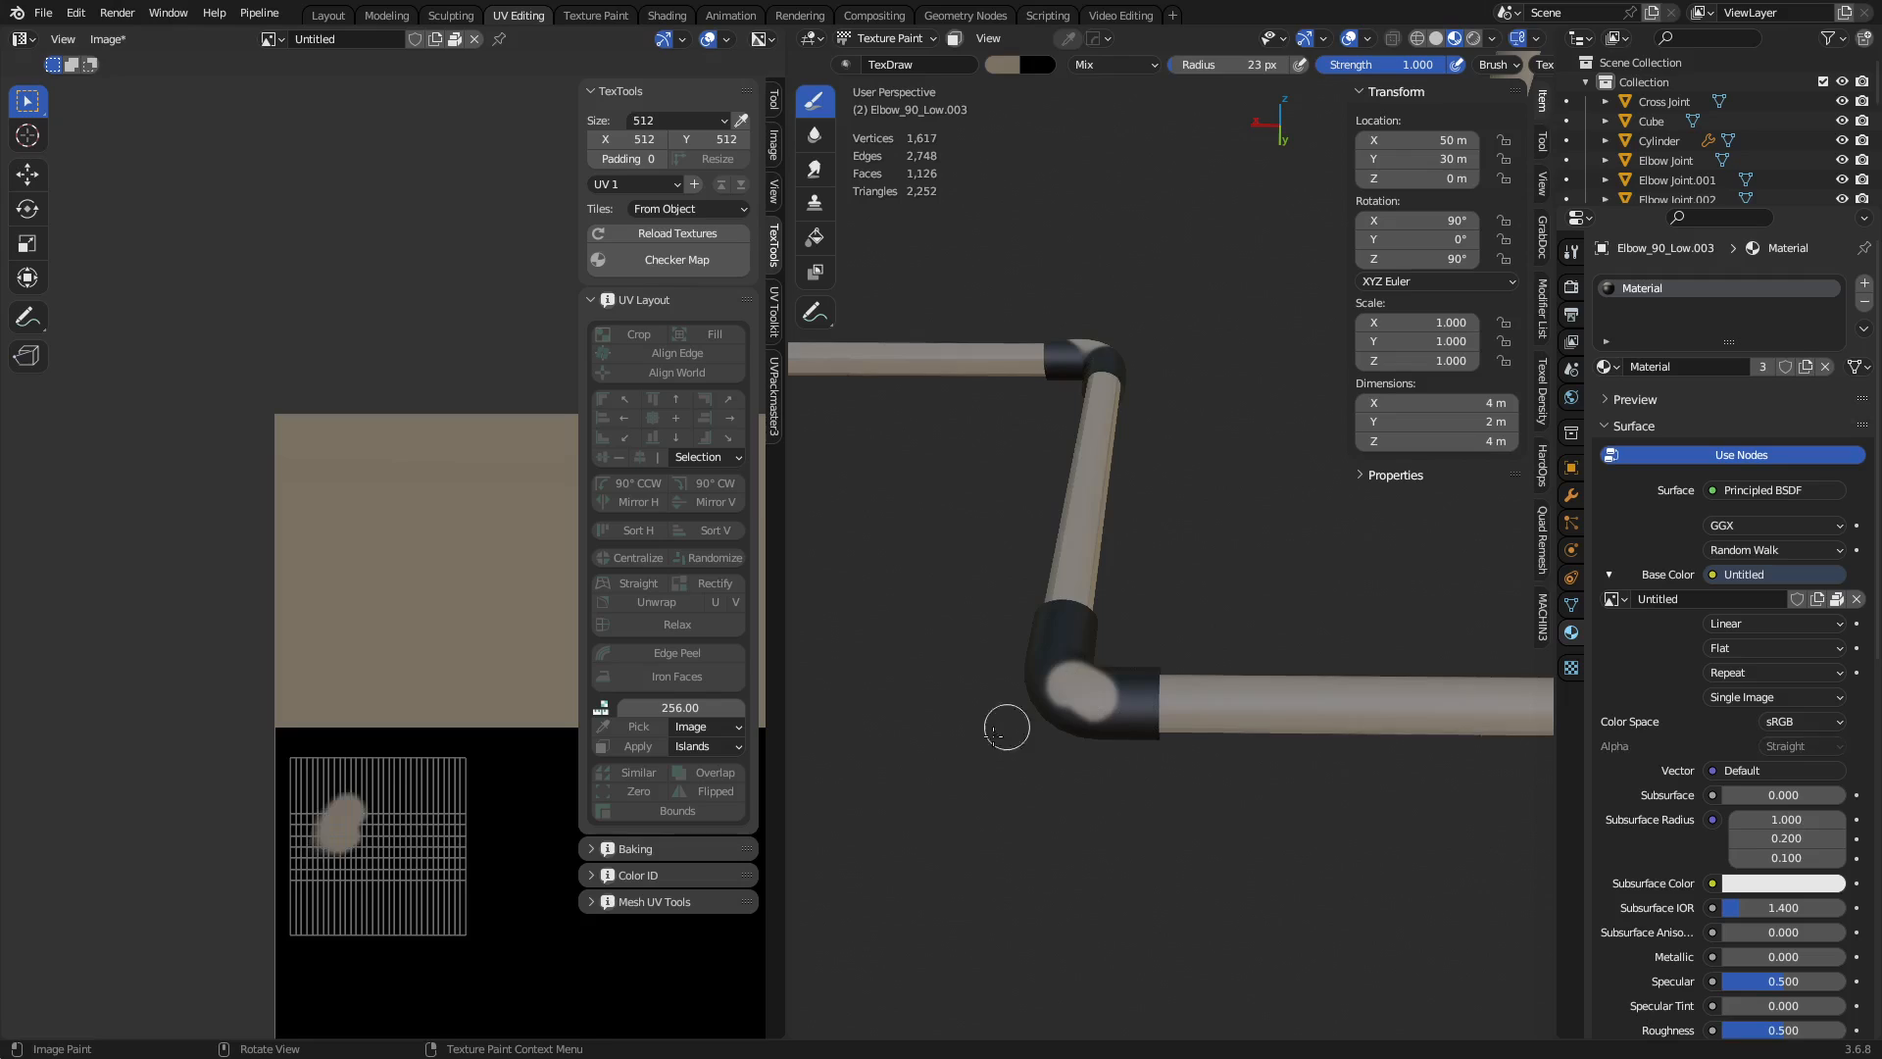
Set the brush to a brown colour and paint over the elbow's bend from several sides.
{"action": "middle_click_drag", "start_coordinate": [1028, 733], "coordinate": [1229, 728]}
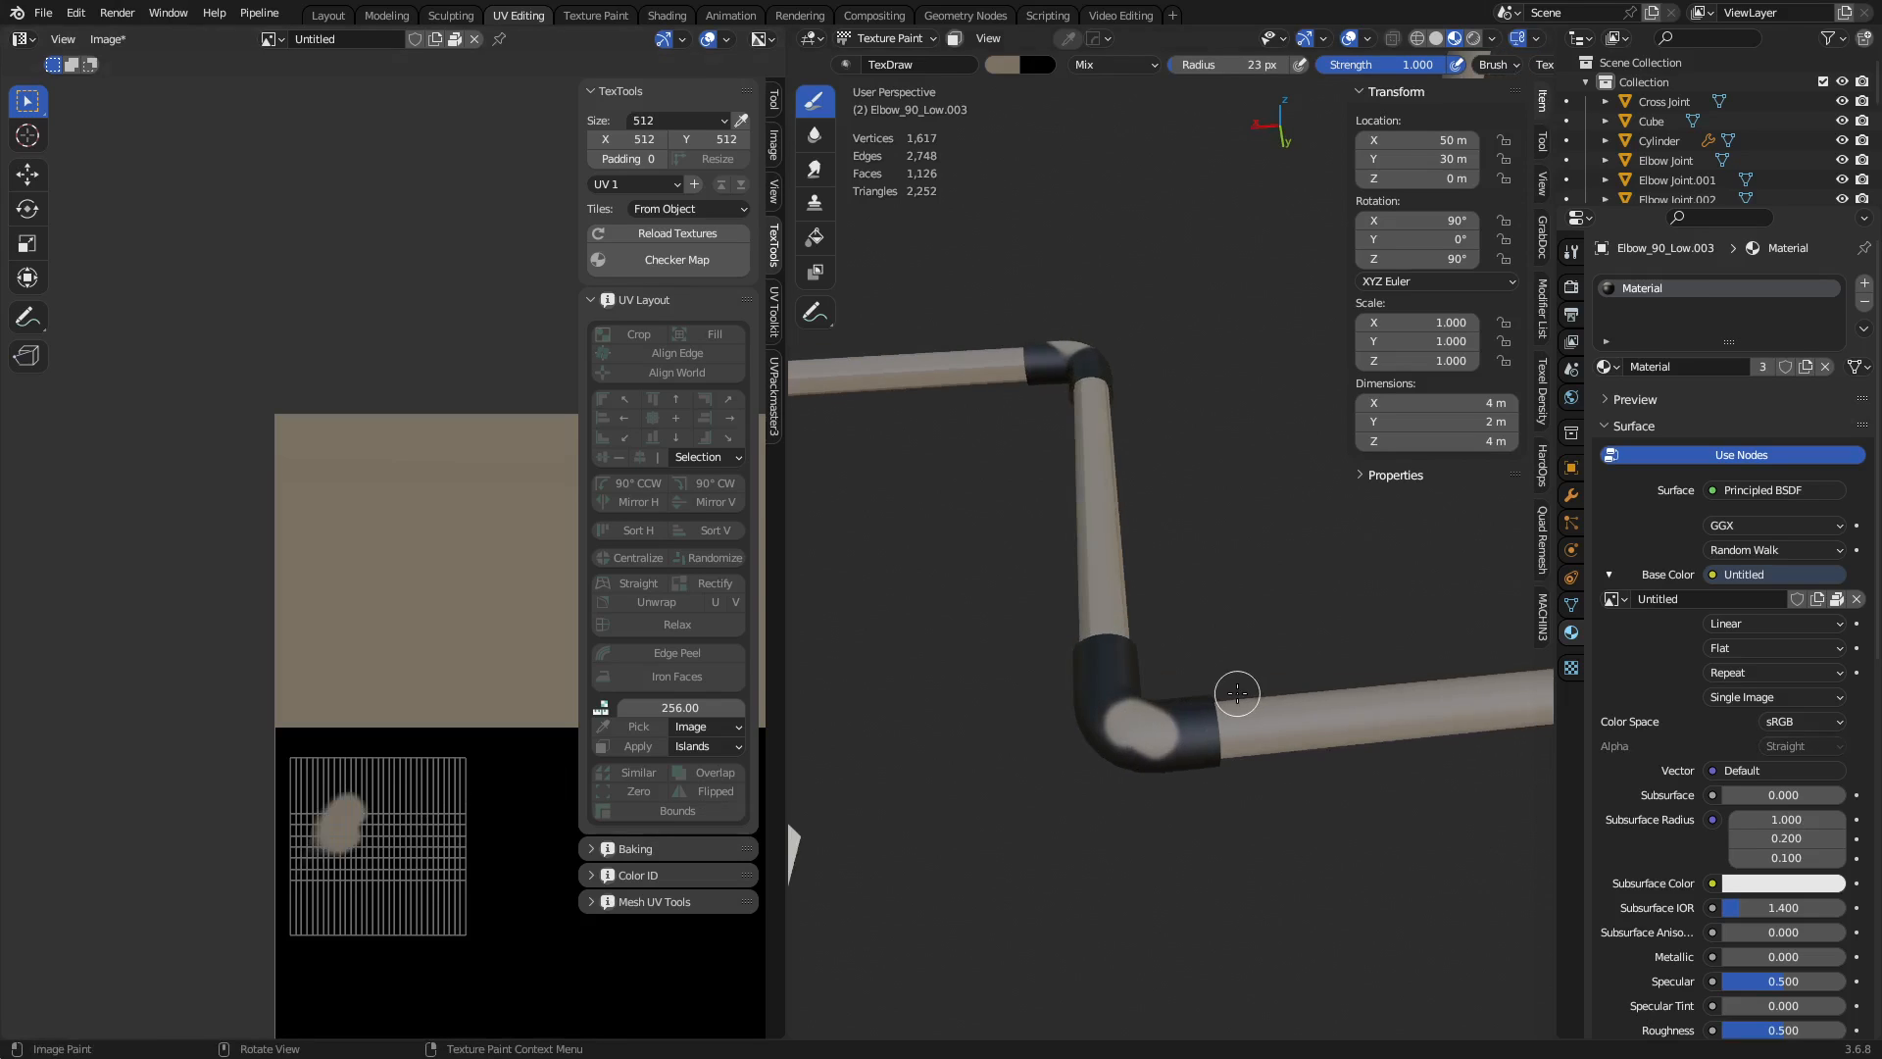
{"action": "left_click", "coordinate": [1000, 63]}
{"action": "mouse_move", "coordinate": [1099, 727]}
{"action": "left_mouse_down"}
{"action": "mouse_move", "coordinate": [1122, 763]}
{"action": "mouse_move", "coordinate": [1167, 750]}
{"action": "left_mouse_up"}
{"action": "middle_click_drag", "start_coordinate": [1167, 750], "coordinate": [1183, 688]}
{"action": "left_click_drag", "start_coordinate": [1184, 688], "coordinate": [1123, 814]}
{"action": "mouse_move", "coordinate": [1123, 814]}
{"action": "middle_mouse_down"}
{"action": "mouse_move", "coordinate": [1127, 849]}
{"action": "mouse_move", "coordinate": [1186, 722]}
{"action": "mouse_move", "coordinate": [1189, 626]}
{"action": "mouse_move", "coordinate": [1157, 589]}
{"action": "middle_mouse_up"}
{"action": "scroll", "coordinate": [1173, 620], "scroll_direction": "up", "scroll_amount": 6}
{"action": "mouse_move", "coordinate": [1095, 650]}
{"action": "left_mouse_down"}
{"action": "mouse_move", "coordinate": [1127, 525]}
{"action": "mouse_move", "coordinate": [1102, 598]}
{"action": "left_mouse_up"}
Set the brush radius to 132 px and paint more of the elbow's dark areas brown.
{"action": "key", "text": "f"}
{"action": "left_click", "coordinate": [1247, 590]}
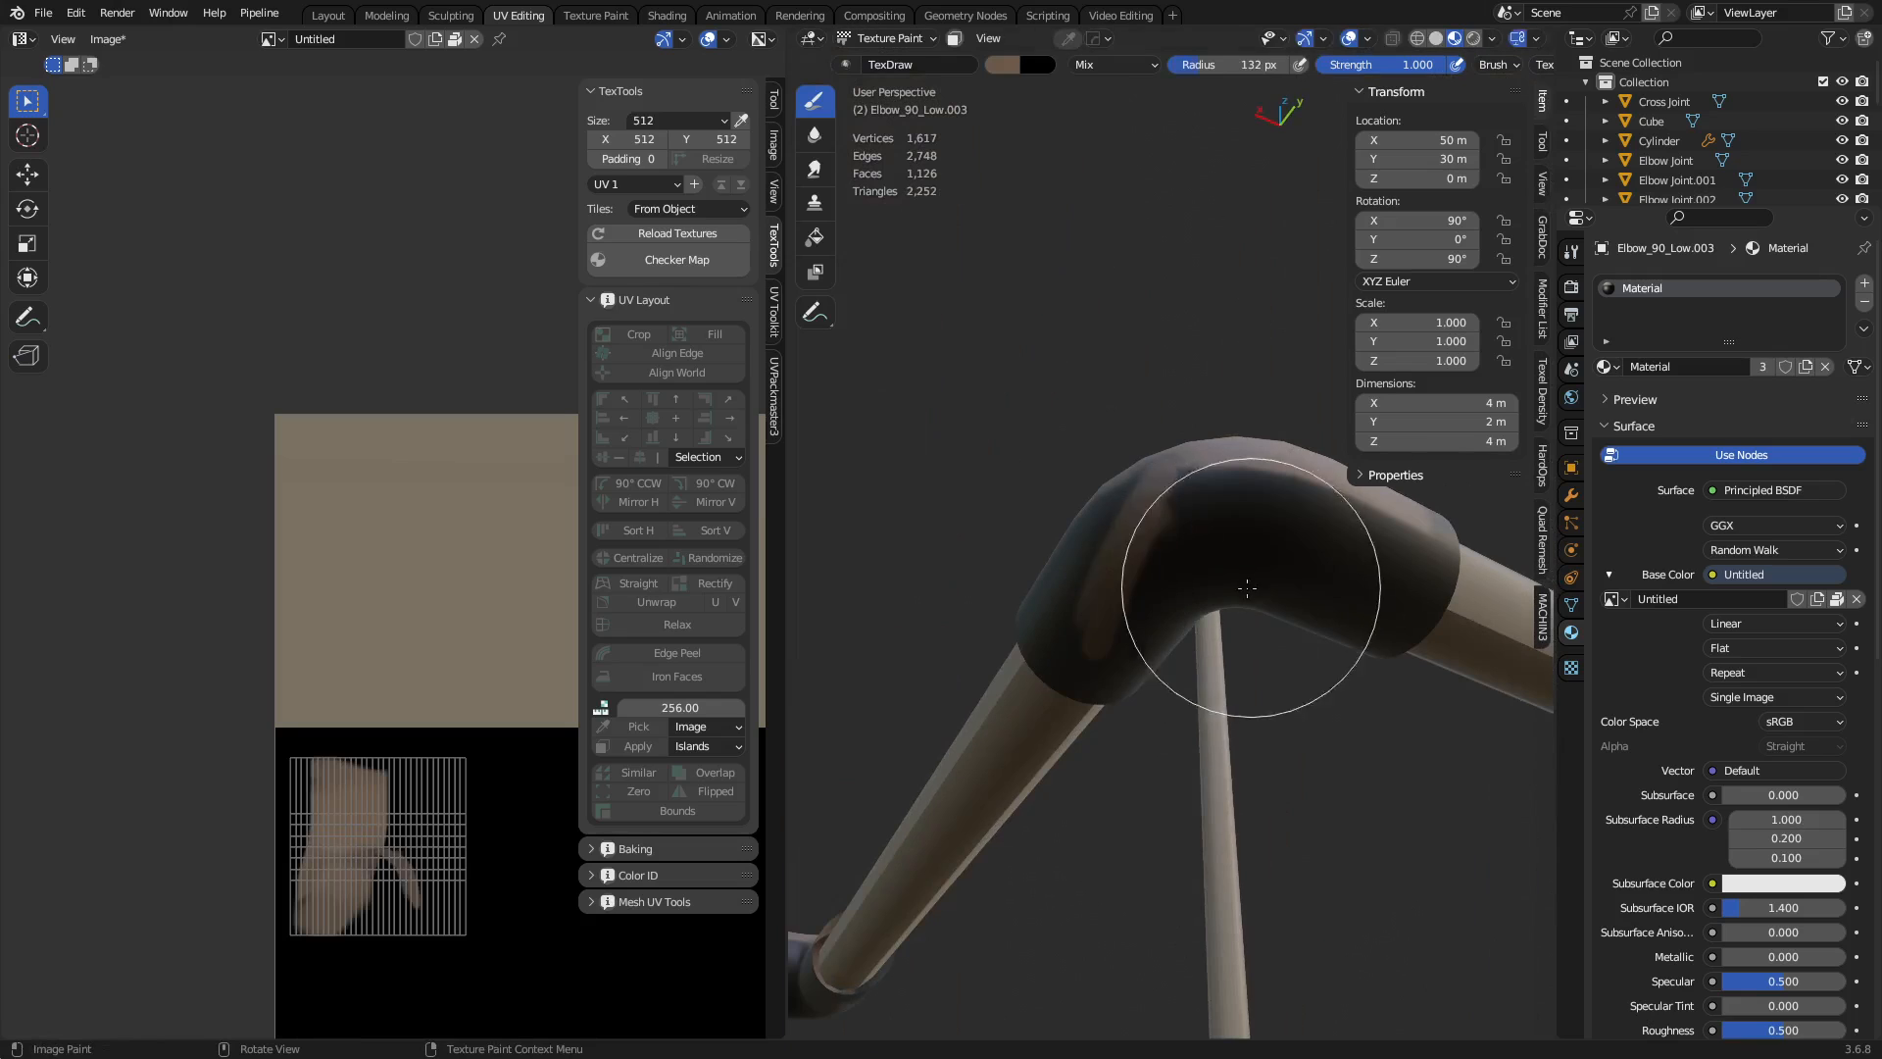
{"action": "mouse_move", "coordinate": [1155, 541]}
{"action": "left_mouse_down"}
{"action": "mouse_move", "coordinate": [1276, 502]}
{"action": "mouse_move", "coordinate": [1261, 569]}
{"action": "mouse_move", "coordinate": [1123, 576]}
{"action": "left_mouse_up"}
{"action": "middle_click_drag", "start_coordinate": [1082, 534], "coordinate": [1219, 421]}
{"action": "middle_click_drag", "start_coordinate": [1189, 612], "coordinate": [1247, 657]}
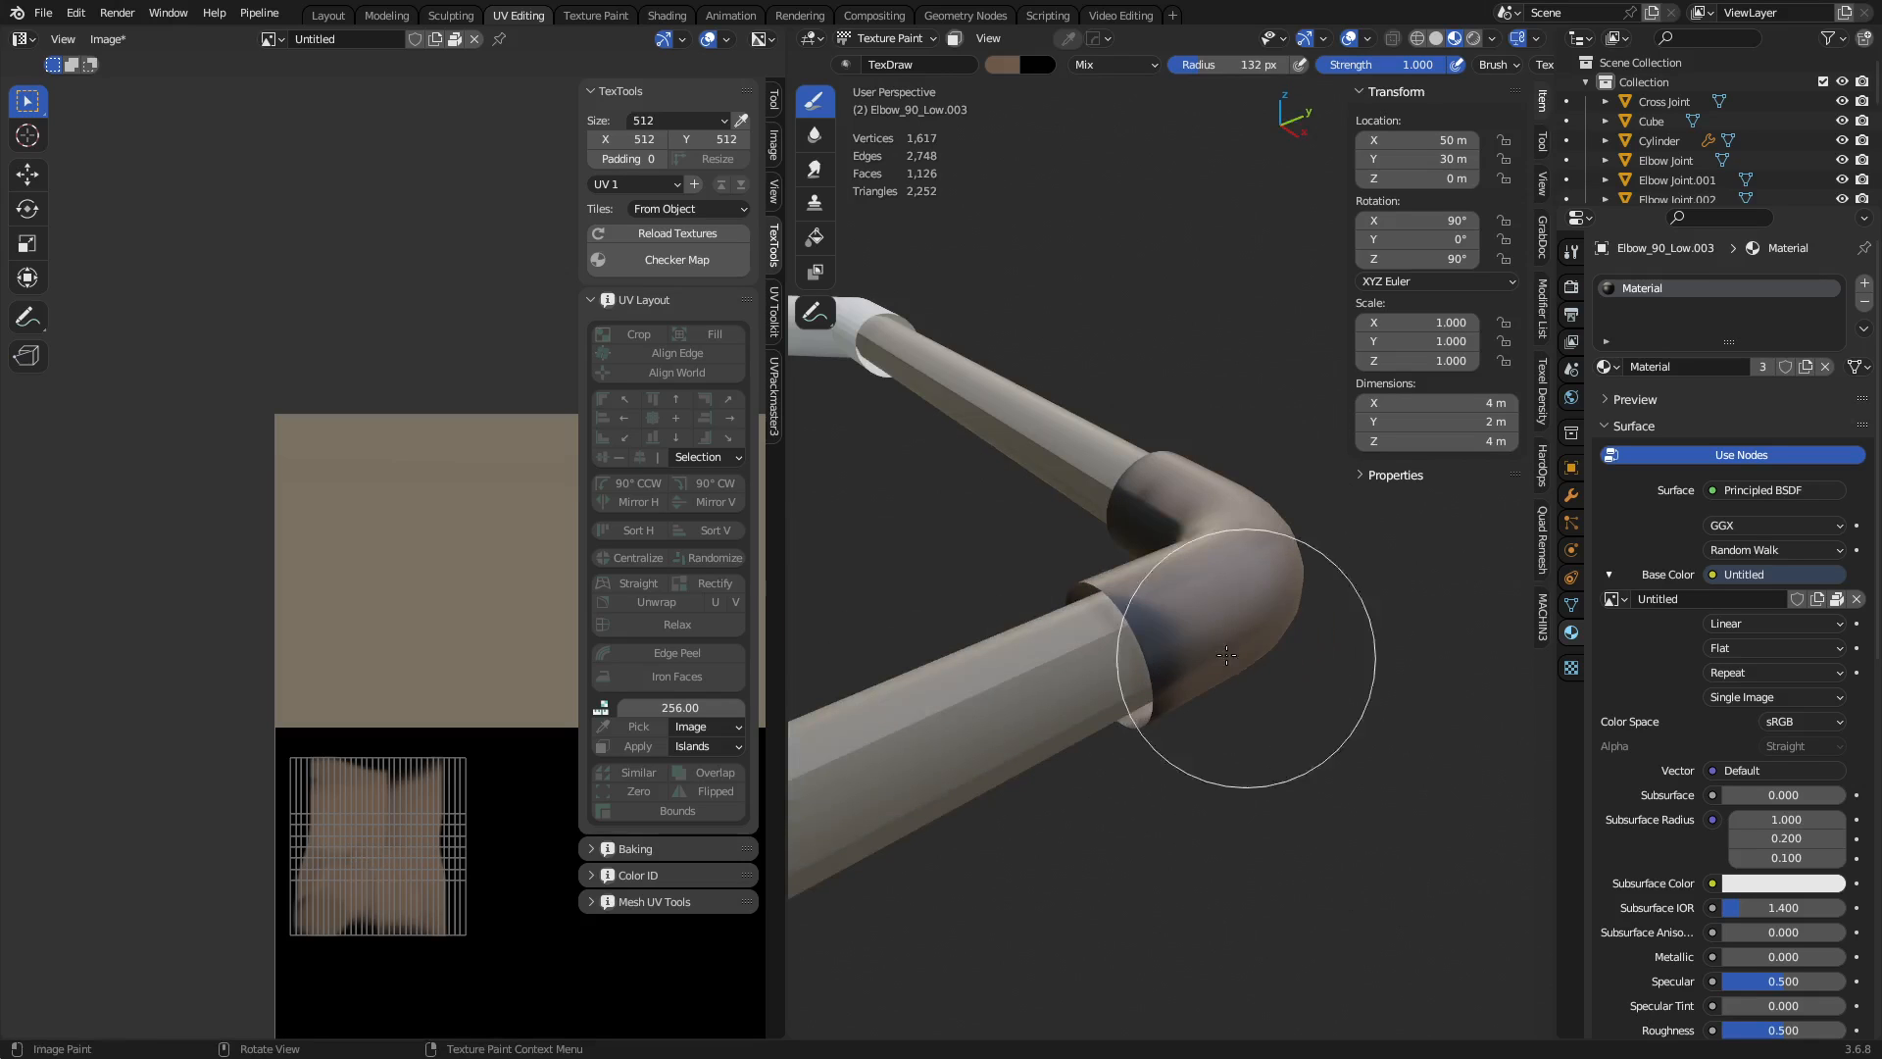
Adjust the brush radius, paint the elbow's remaining dark areas brown from other angles and return to Object Mode.
{"action": "key", "text": "f"}
{"action": "left_click", "coordinate": [1286, 655]}
{"action": "mouse_move", "coordinate": [1151, 656]}
{"action": "left_mouse_down"}
{"action": "mouse_move", "coordinate": [1200, 592]}
{"action": "mouse_move", "coordinate": [1238, 657]}
{"action": "left_mouse_up"}
{"action": "mouse_move", "coordinate": [1247, 689]}
{"action": "middle_mouse_down"}
{"action": "mouse_move", "coordinate": [1246, 755]}
{"action": "mouse_move", "coordinate": [1282, 496]}
{"action": "mouse_move", "coordinate": [1042, 589]}
{"action": "middle_mouse_up"}
{"action": "mouse_move", "coordinate": [1053, 651]}
{"action": "left_mouse_down"}
{"action": "mouse_move", "coordinate": [1134, 588]}
{"action": "mouse_move", "coordinate": [1177, 768]}
{"action": "left_mouse_up"}
{"action": "middle_click_drag", "start_coordinate": [1177, 769], "coordinate": [1219, 861]}
{"action": "key", "text": "ctrl+Tab"}
{"action": "left_click", "coordinate": [1276, 692]}
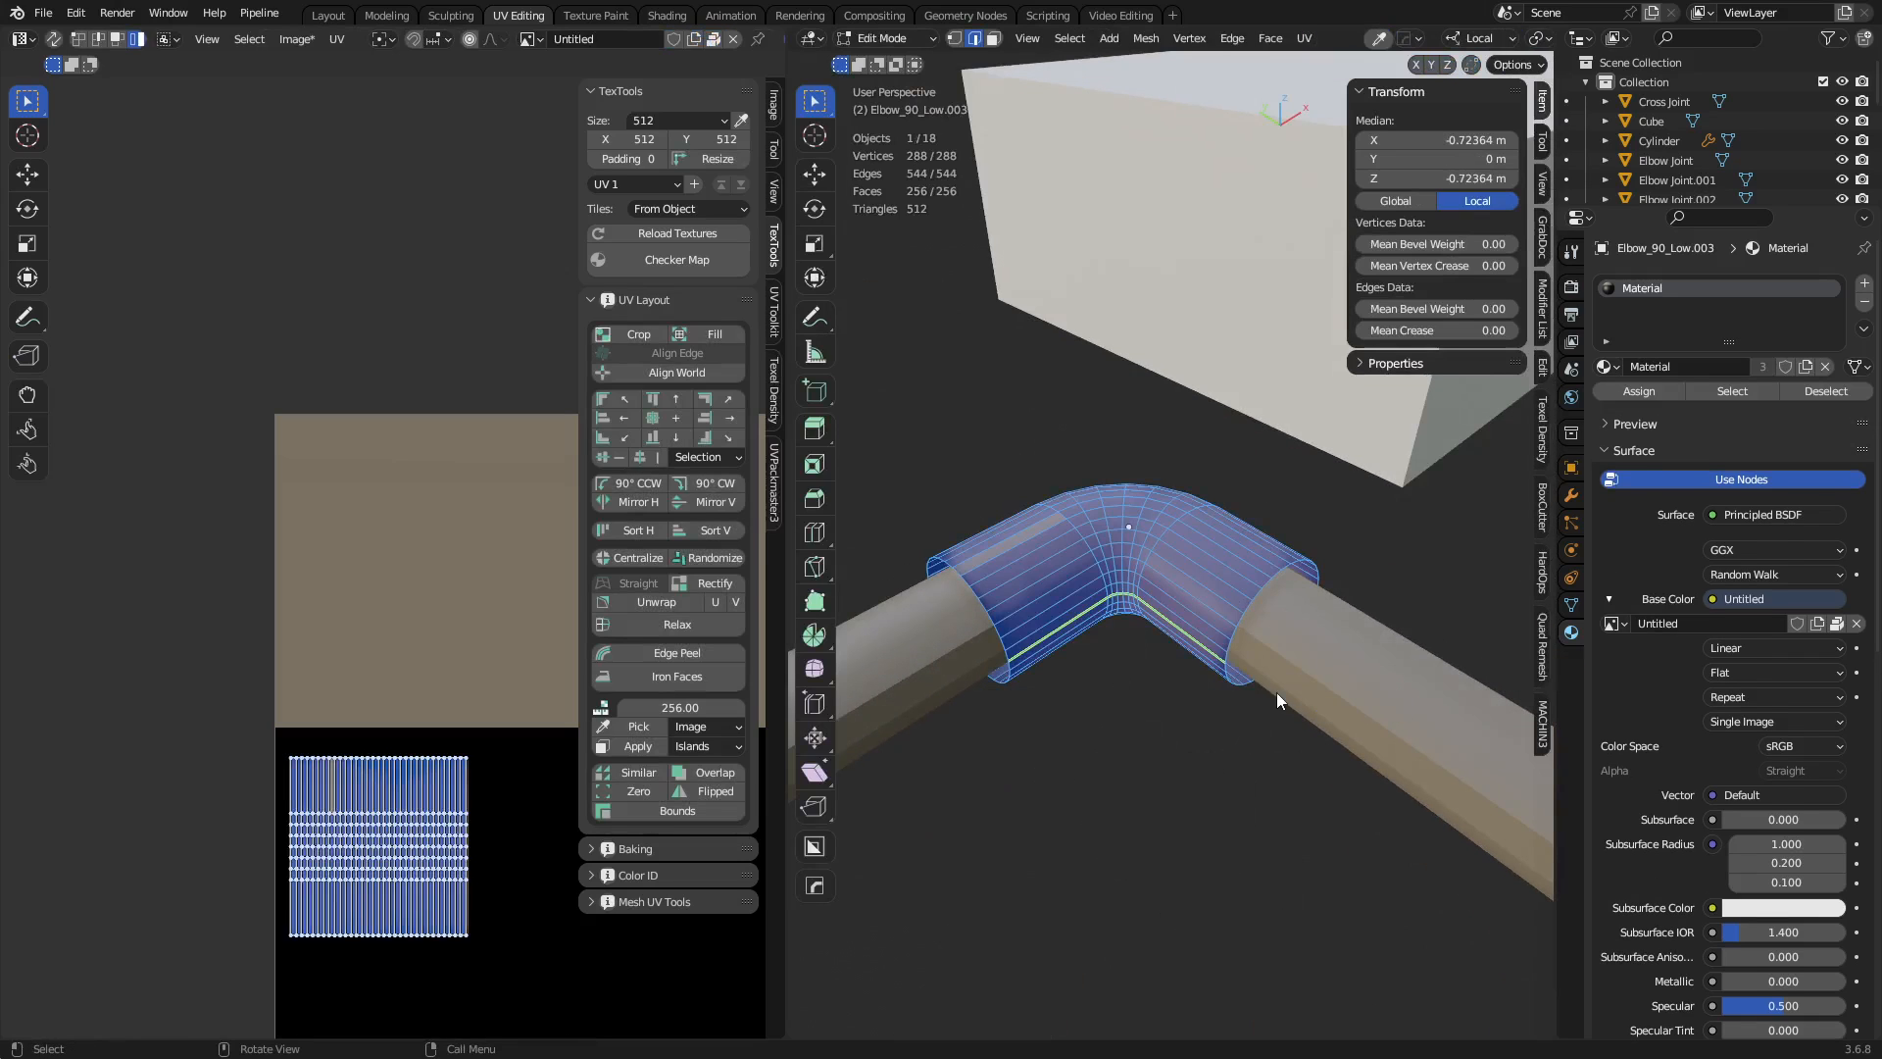
{"action": "key", "text": "ctrl+Tab"}
{"action": "left_click", "coordinate": [1161, 684]}
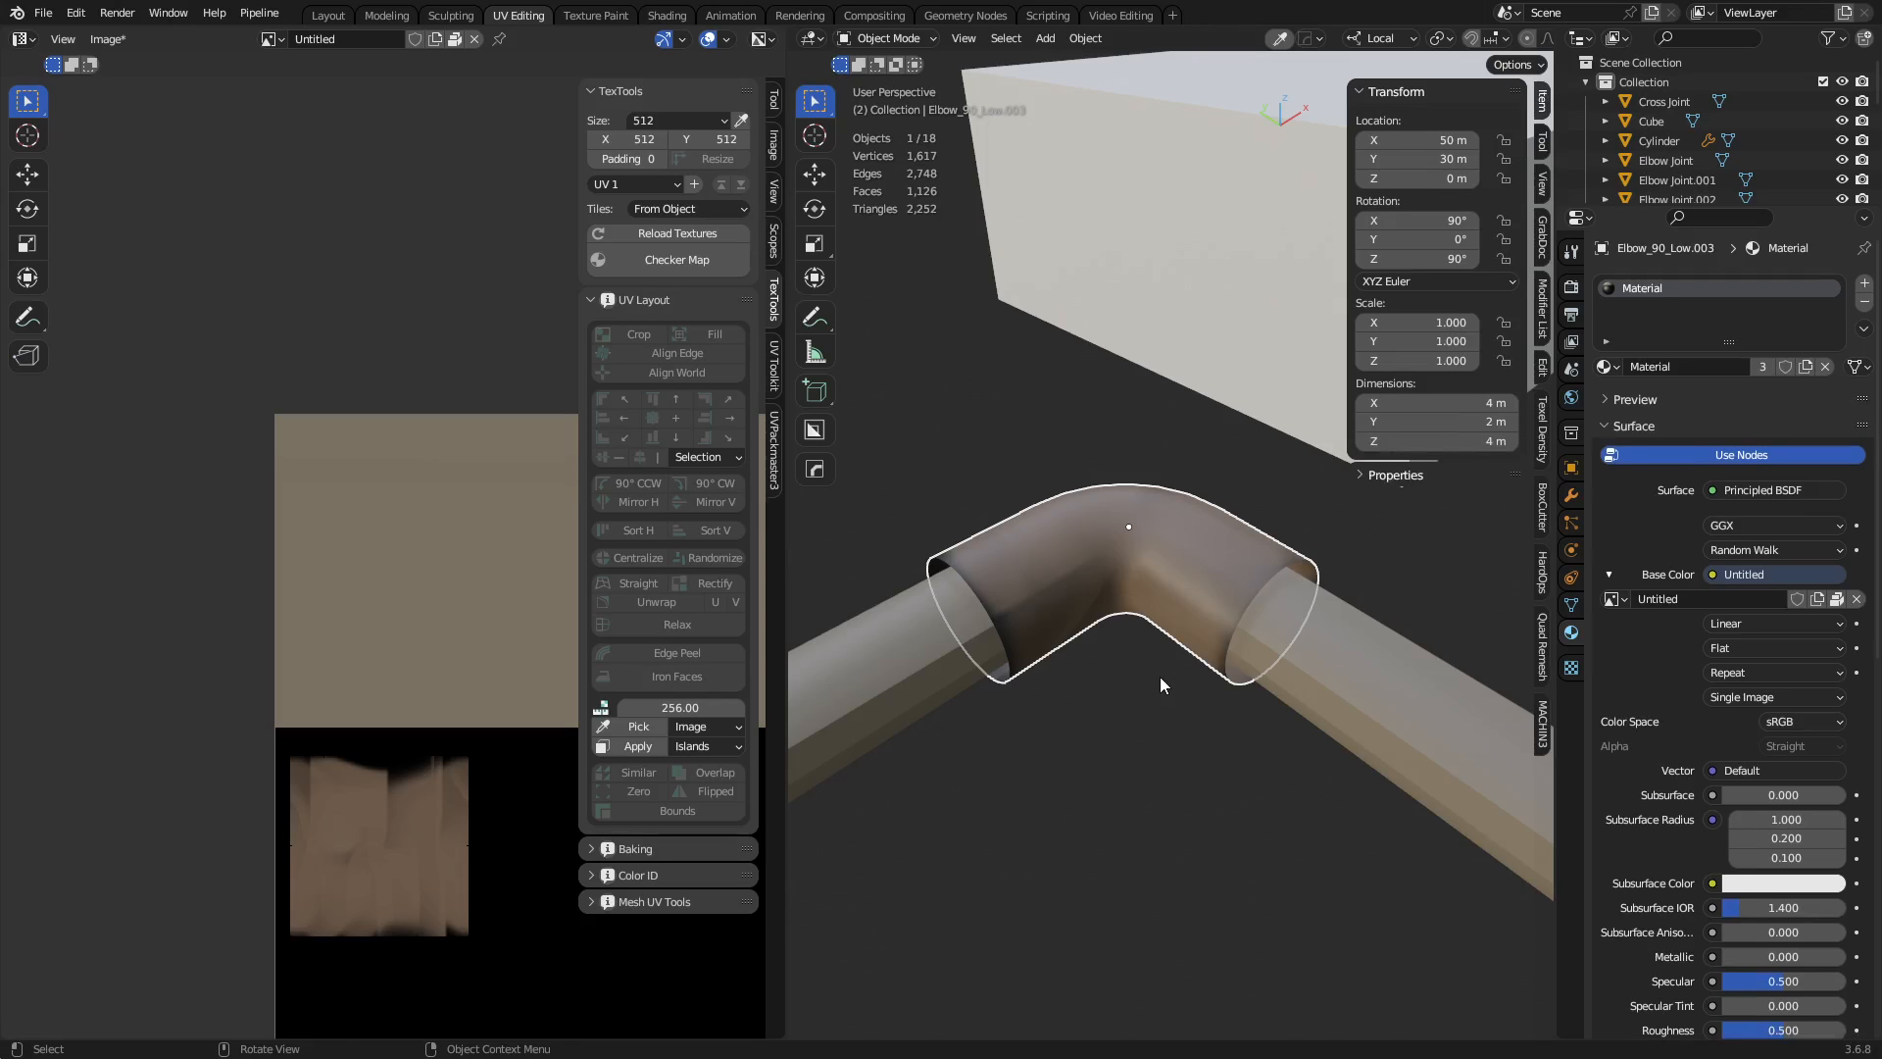
Open the standalone 90-degree elbow in Edit Mode and add an edge loop close to its downward-facing open end.
{"action": "scroll", "coordinate": [1161, 677], "scroll_direction": "down", "scroll_amount": 5}
{"action": "scroll", "coordinate": [1231, 569], "scroll_direction": "down", "scroll_amount": 5}
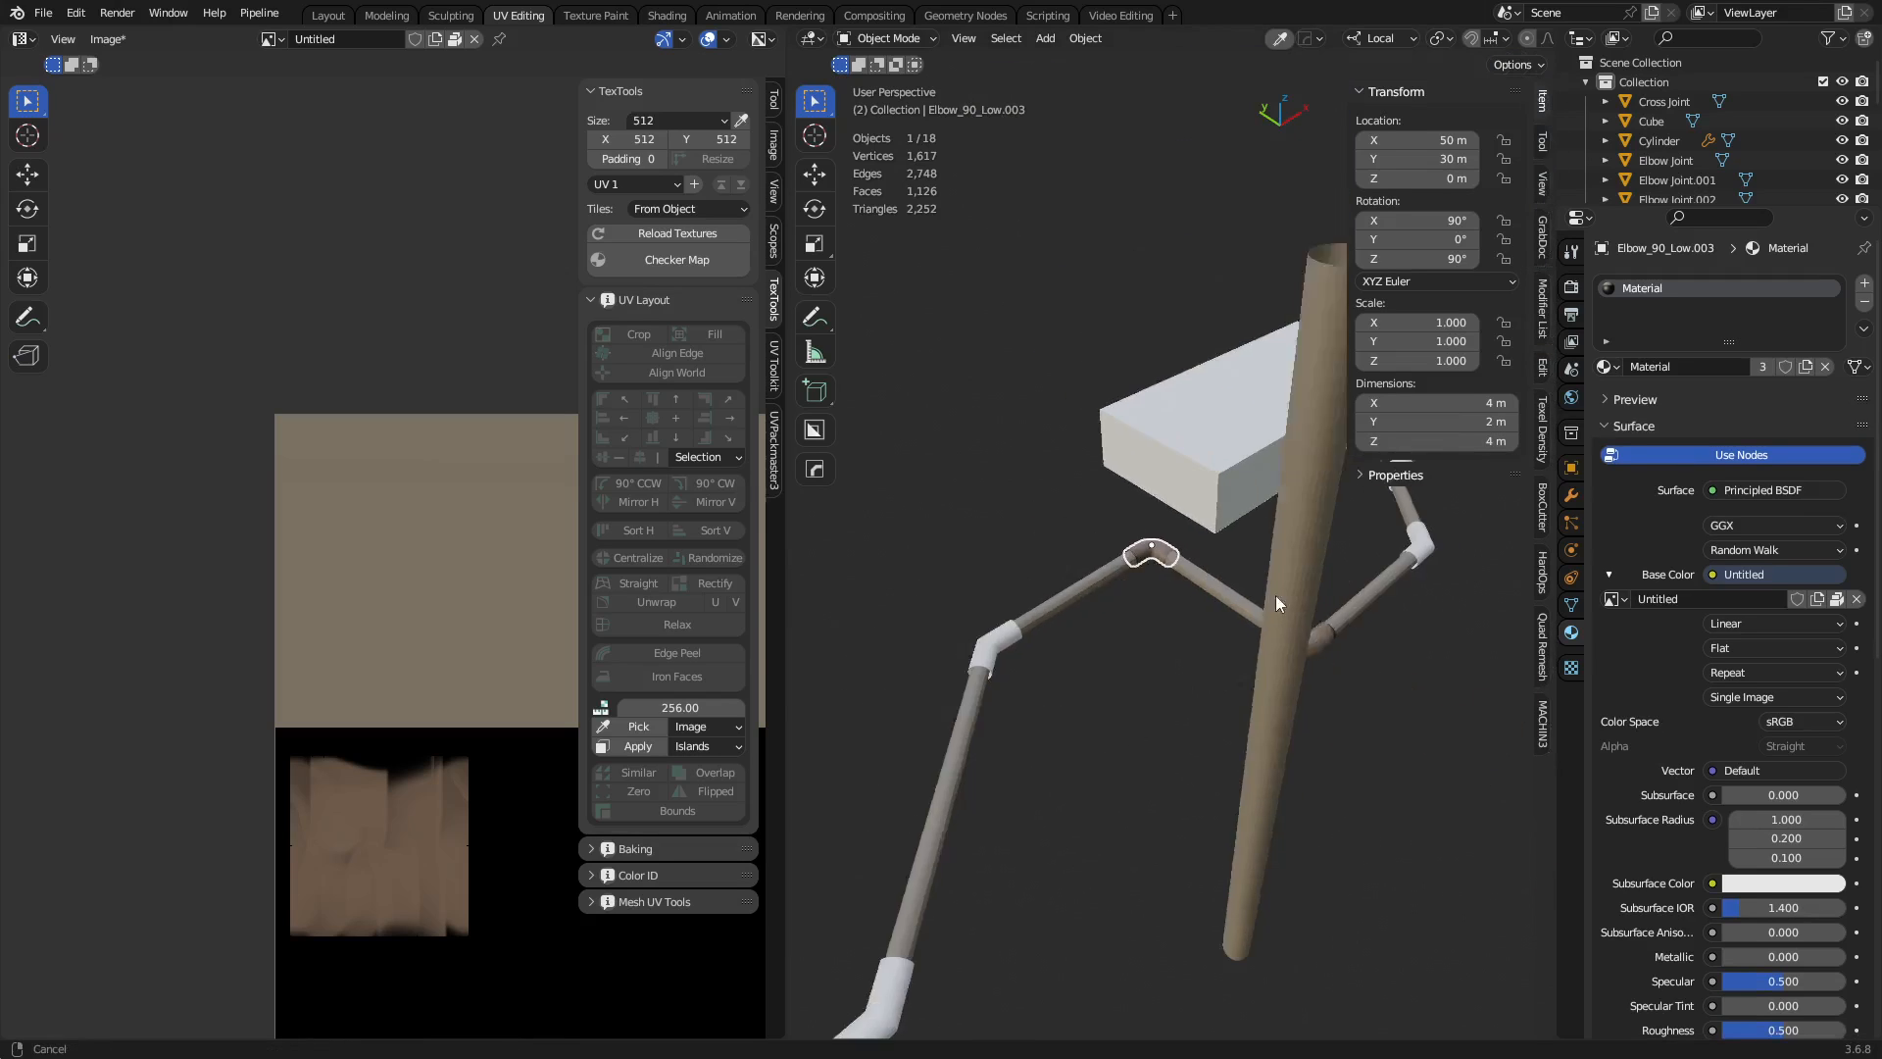
{"action": "middle_click_drag", "start_coordinate": [1274, 596], "coordinate": [1188, 631]}
{"action": "scroll", "coordinate": [1234, 538], "scroll_direction": "up", "scroll_amount": 4}
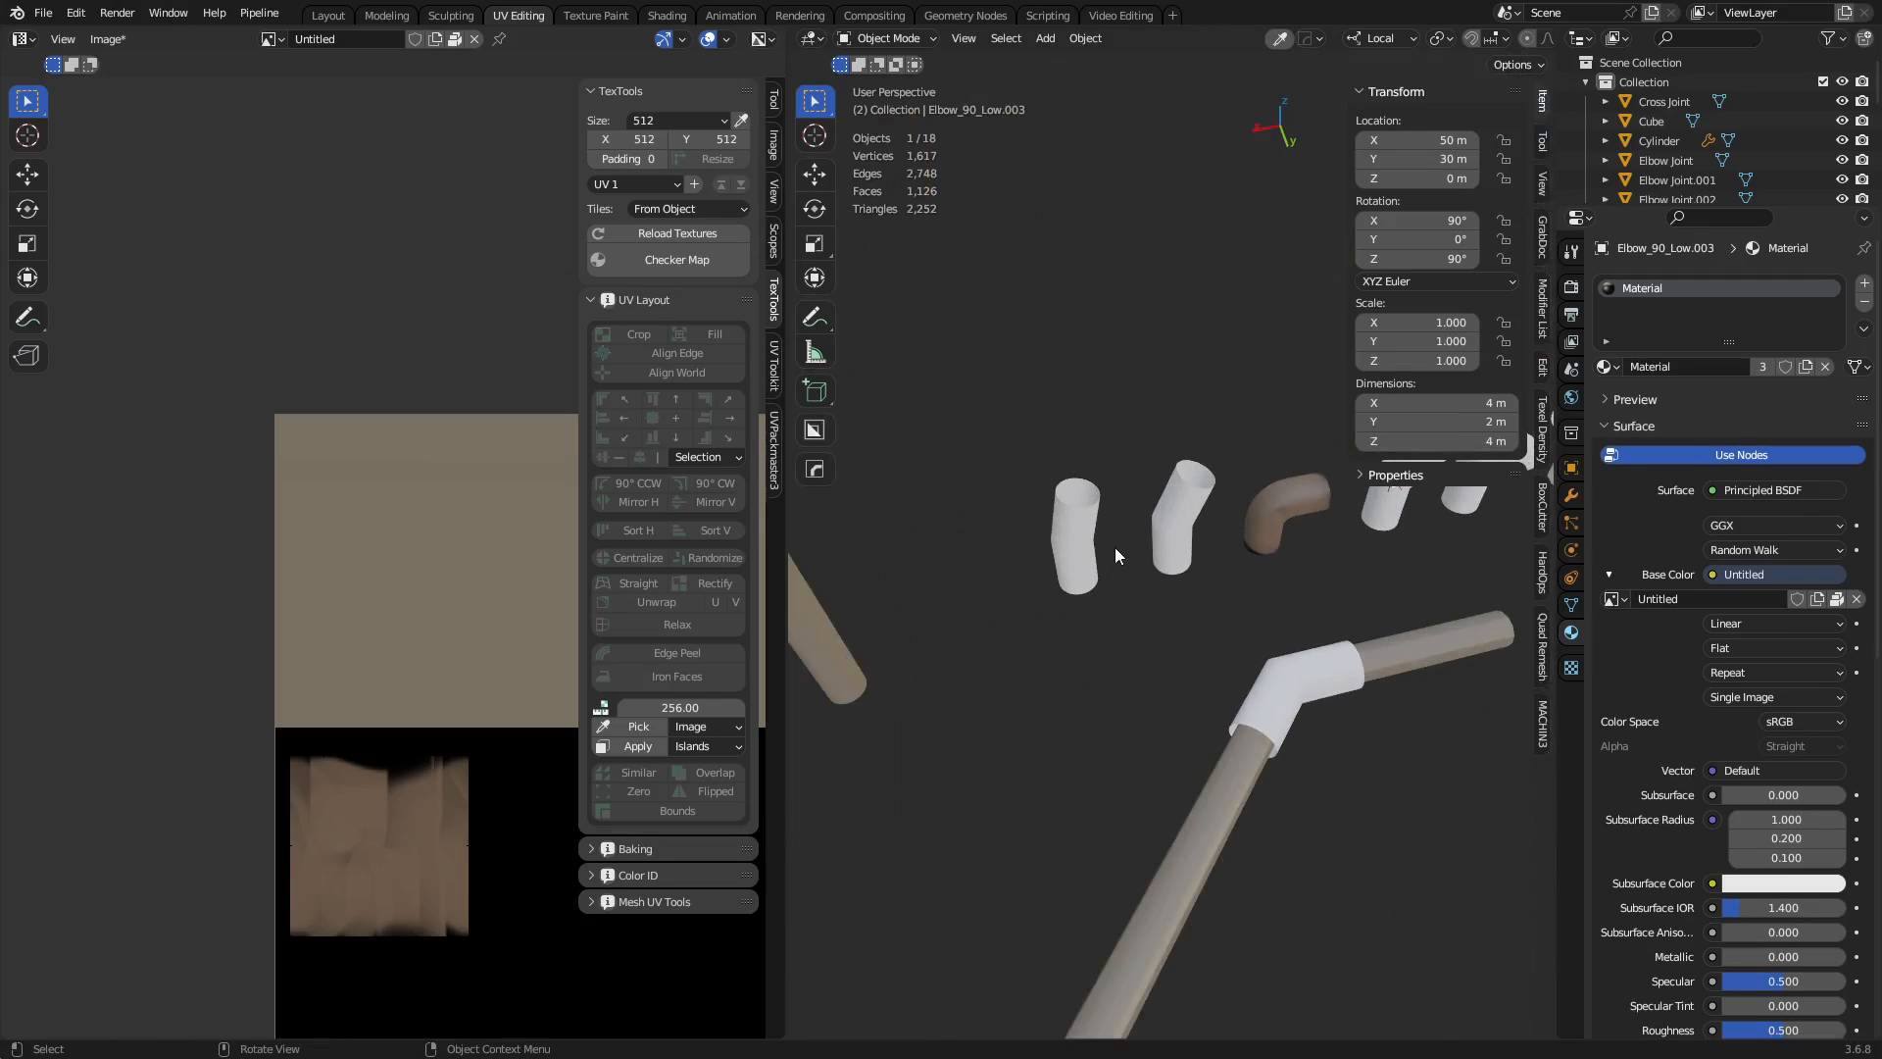
{"action": "middle_click", "coordinate": [1264, 526], "text": "alt"}
{"action": "scroll", "coordinate": [1232, 553], "scroll_direction": "up", "scroll_amount": 8}
{"action": "key", "text": "Tab"}
{"action": "middle_click_drag", "start_coordinate": [1196, 588], "coordinate": [1233, 703]}
{"action": "middle_click_drag", "start_coordinate": [1167, 807], "coordinate": [1222, 580]}
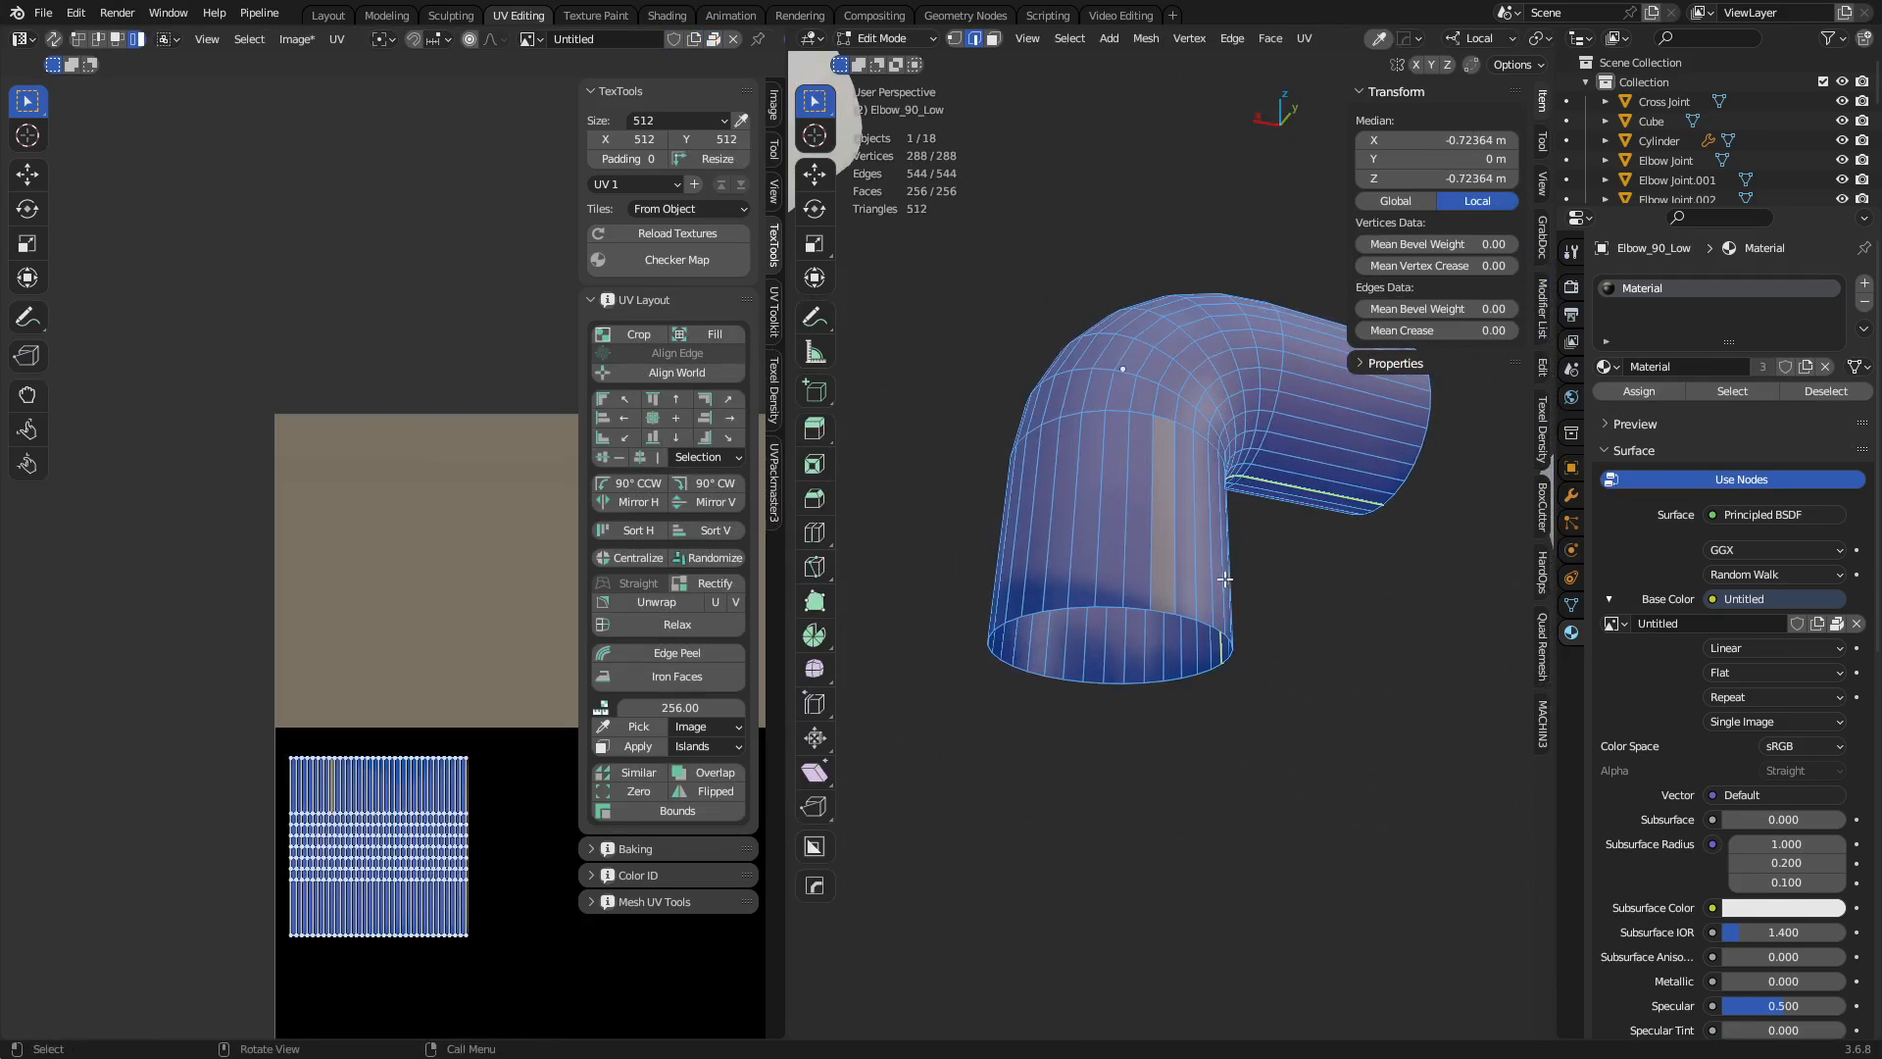
{"action": "key", "text": "ctrl+r"}
{"action": "left_click", "coordinate": [1188, 517]}
{"action": "left_click", "coordinate": [1190, 582]}
Select the face ring at the elbow's open end and inset it with 0 m thickness and about 0.074 m depth.
{"action": "key", "text": "3"}
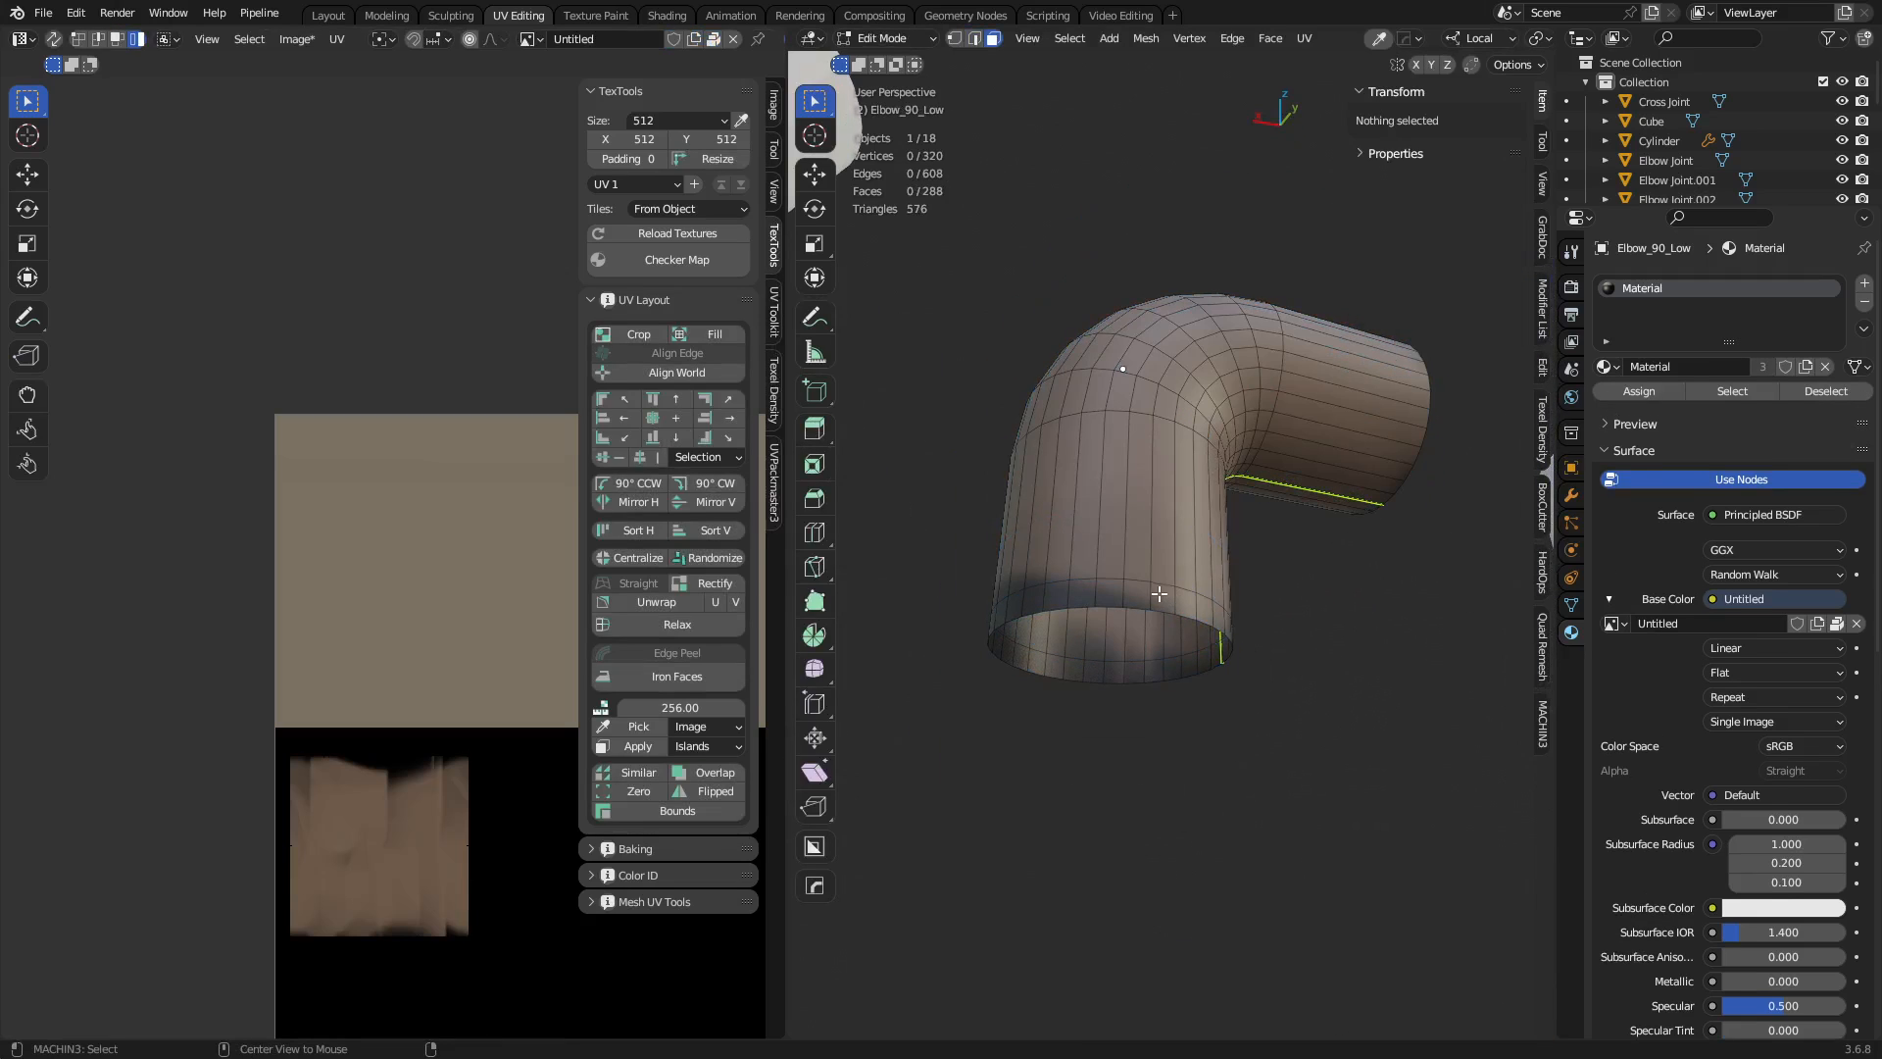
{"action": "left_click", "coordinate": [1174, 596], "text": "alt"}
{"action": "key", "text": "i"}
{"action": "key", "text": "ctrl"}
{"action": "left_click", "coordinate": [1294, 670]}
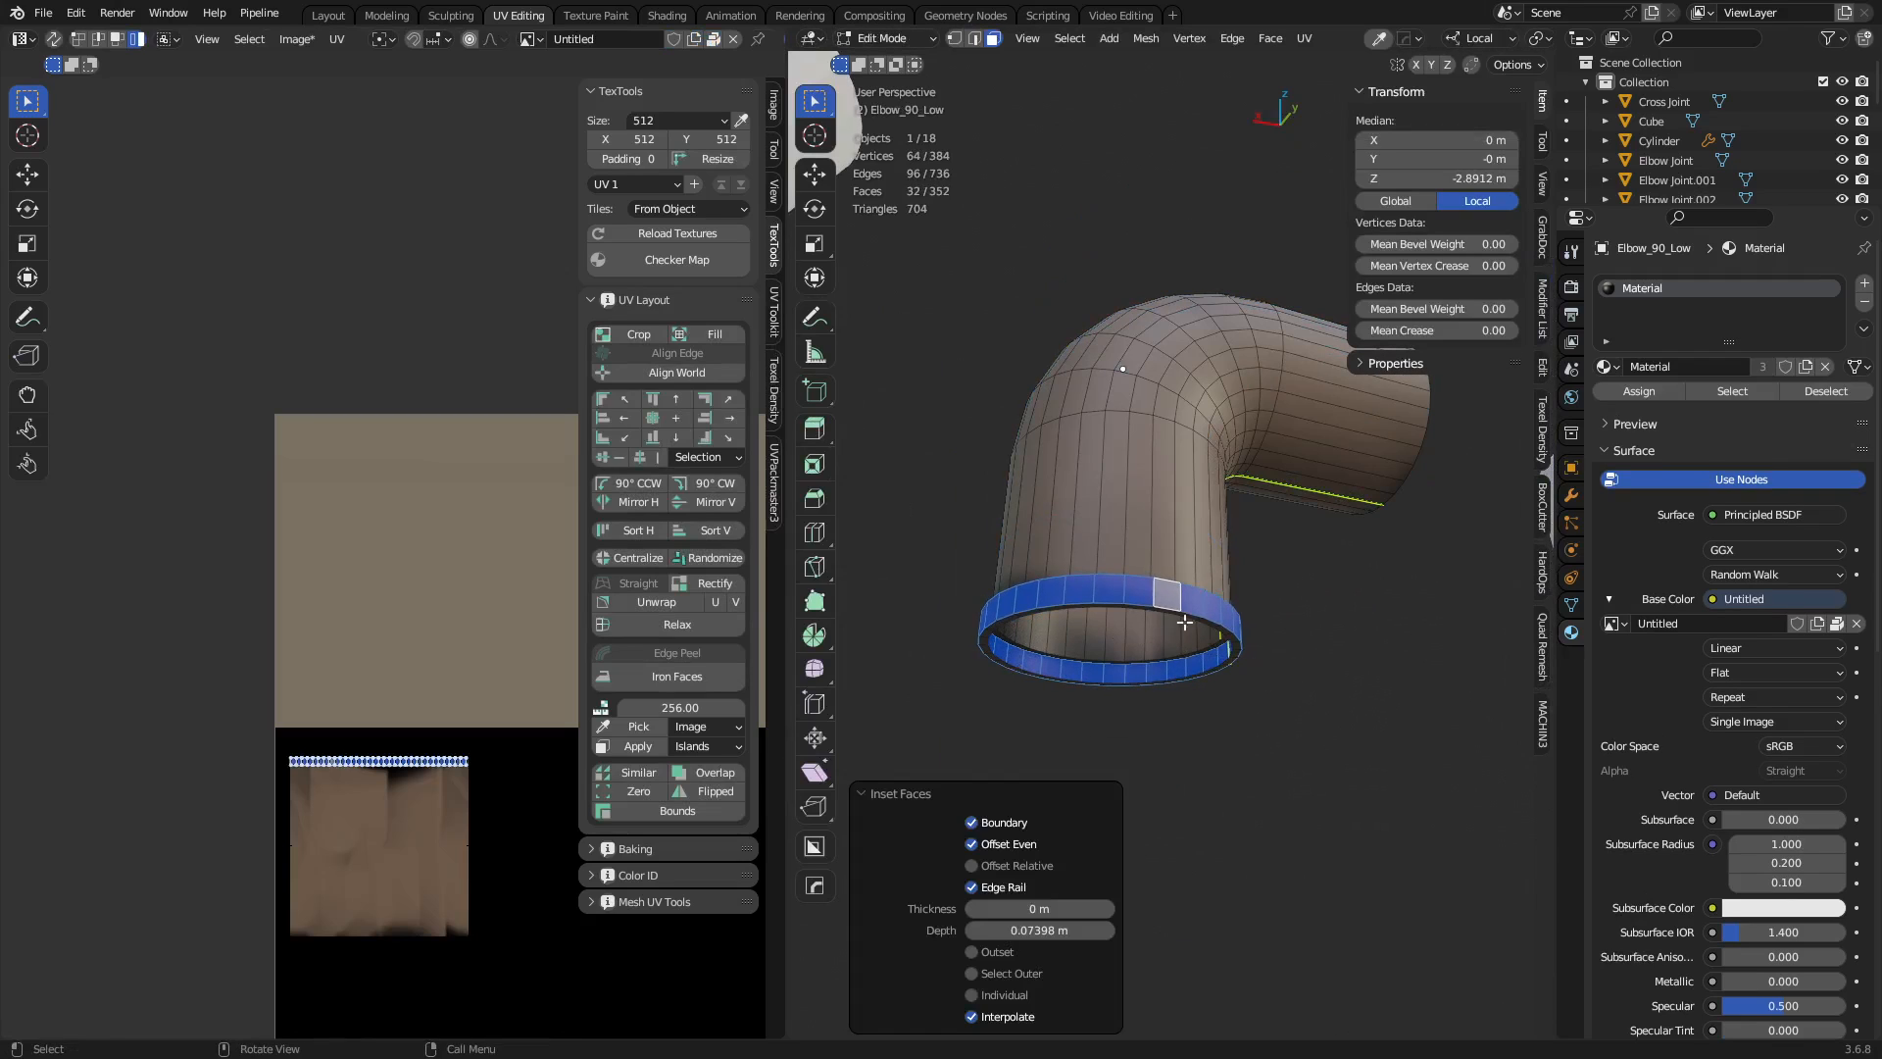
Select the edge loop along the upper rim of the elbow's collar and bevel it 0.4 m wide with one segment.
{"action": "middle_click", "coordinate": [1170, 600], "text": "alt"}
{"action": "scroll", "coordinate": [1183, 640], "scroll_direction": "up", "scroll_amount": 4}
{"action": "key", "text": "2"}
{"action": "left_click", "coordinate": [1147, 566], "text": "alt"}
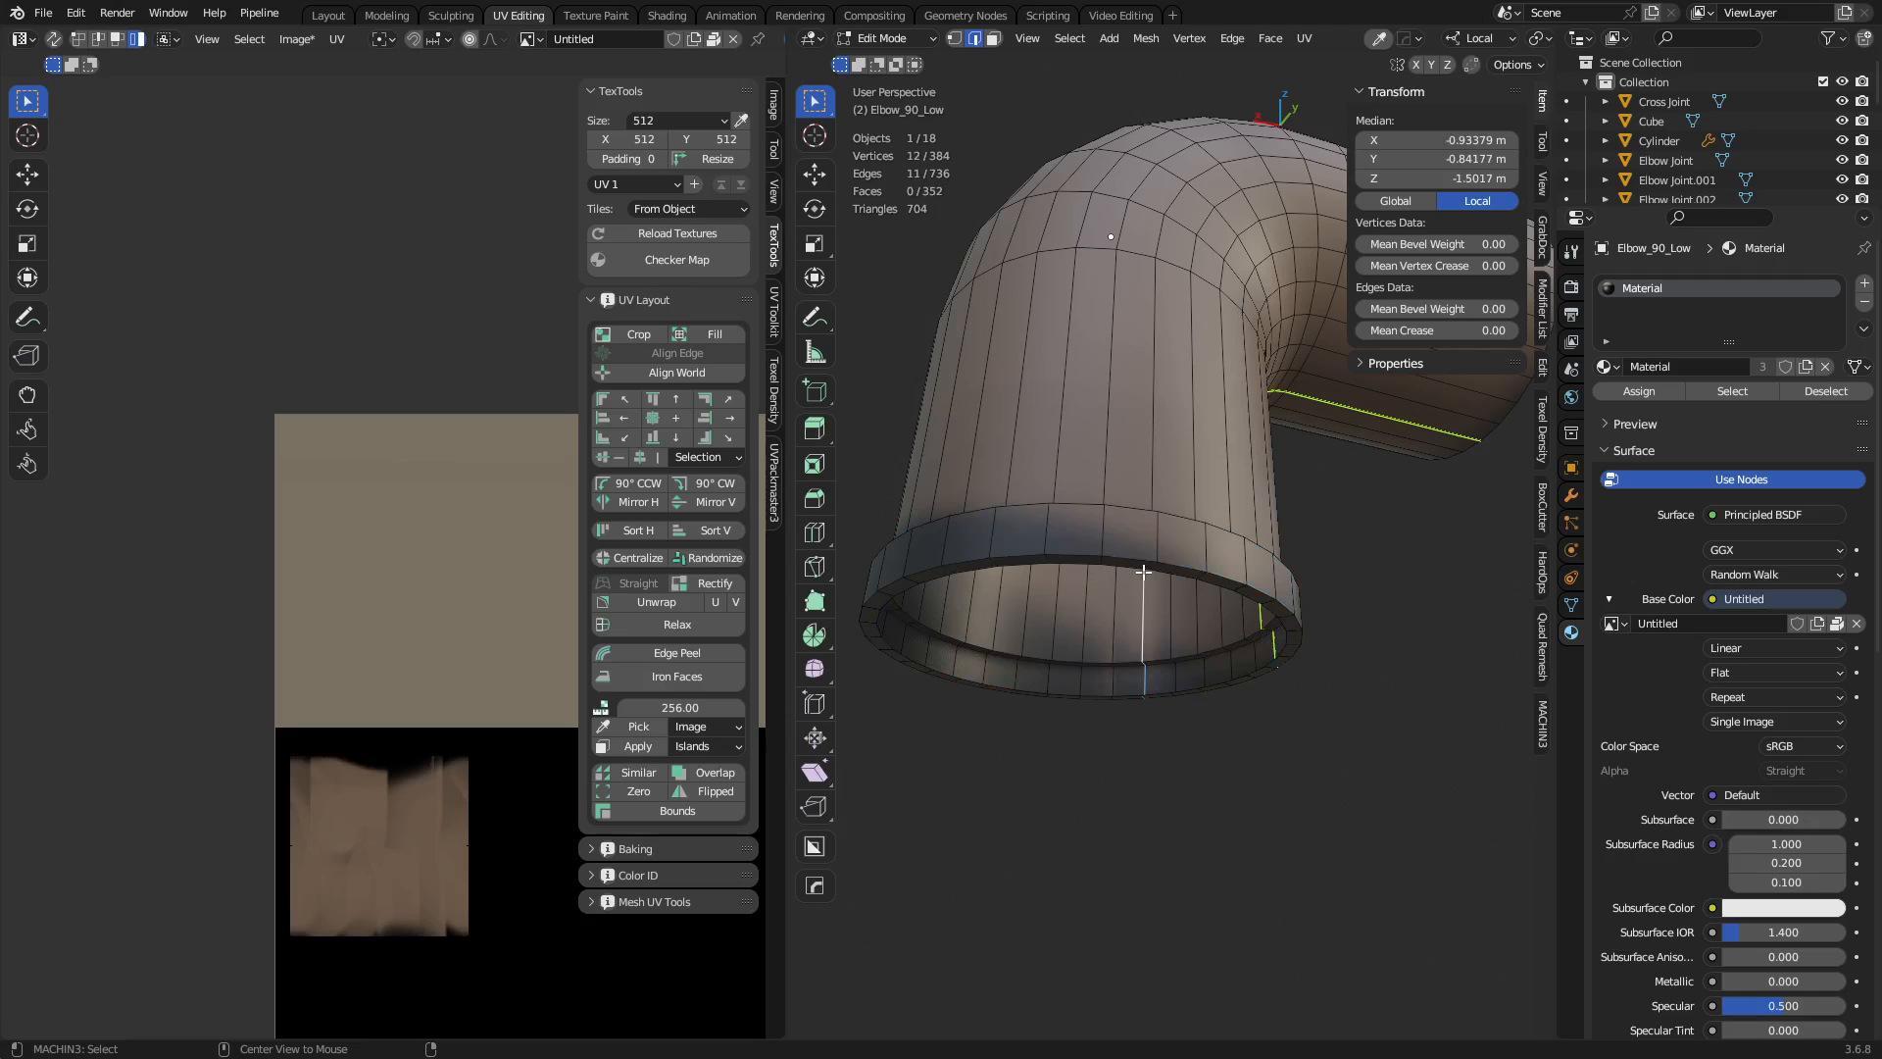
{"action": "key", "text": "ctrl+Tab"}
{"action": "key", "text": "Escape"}
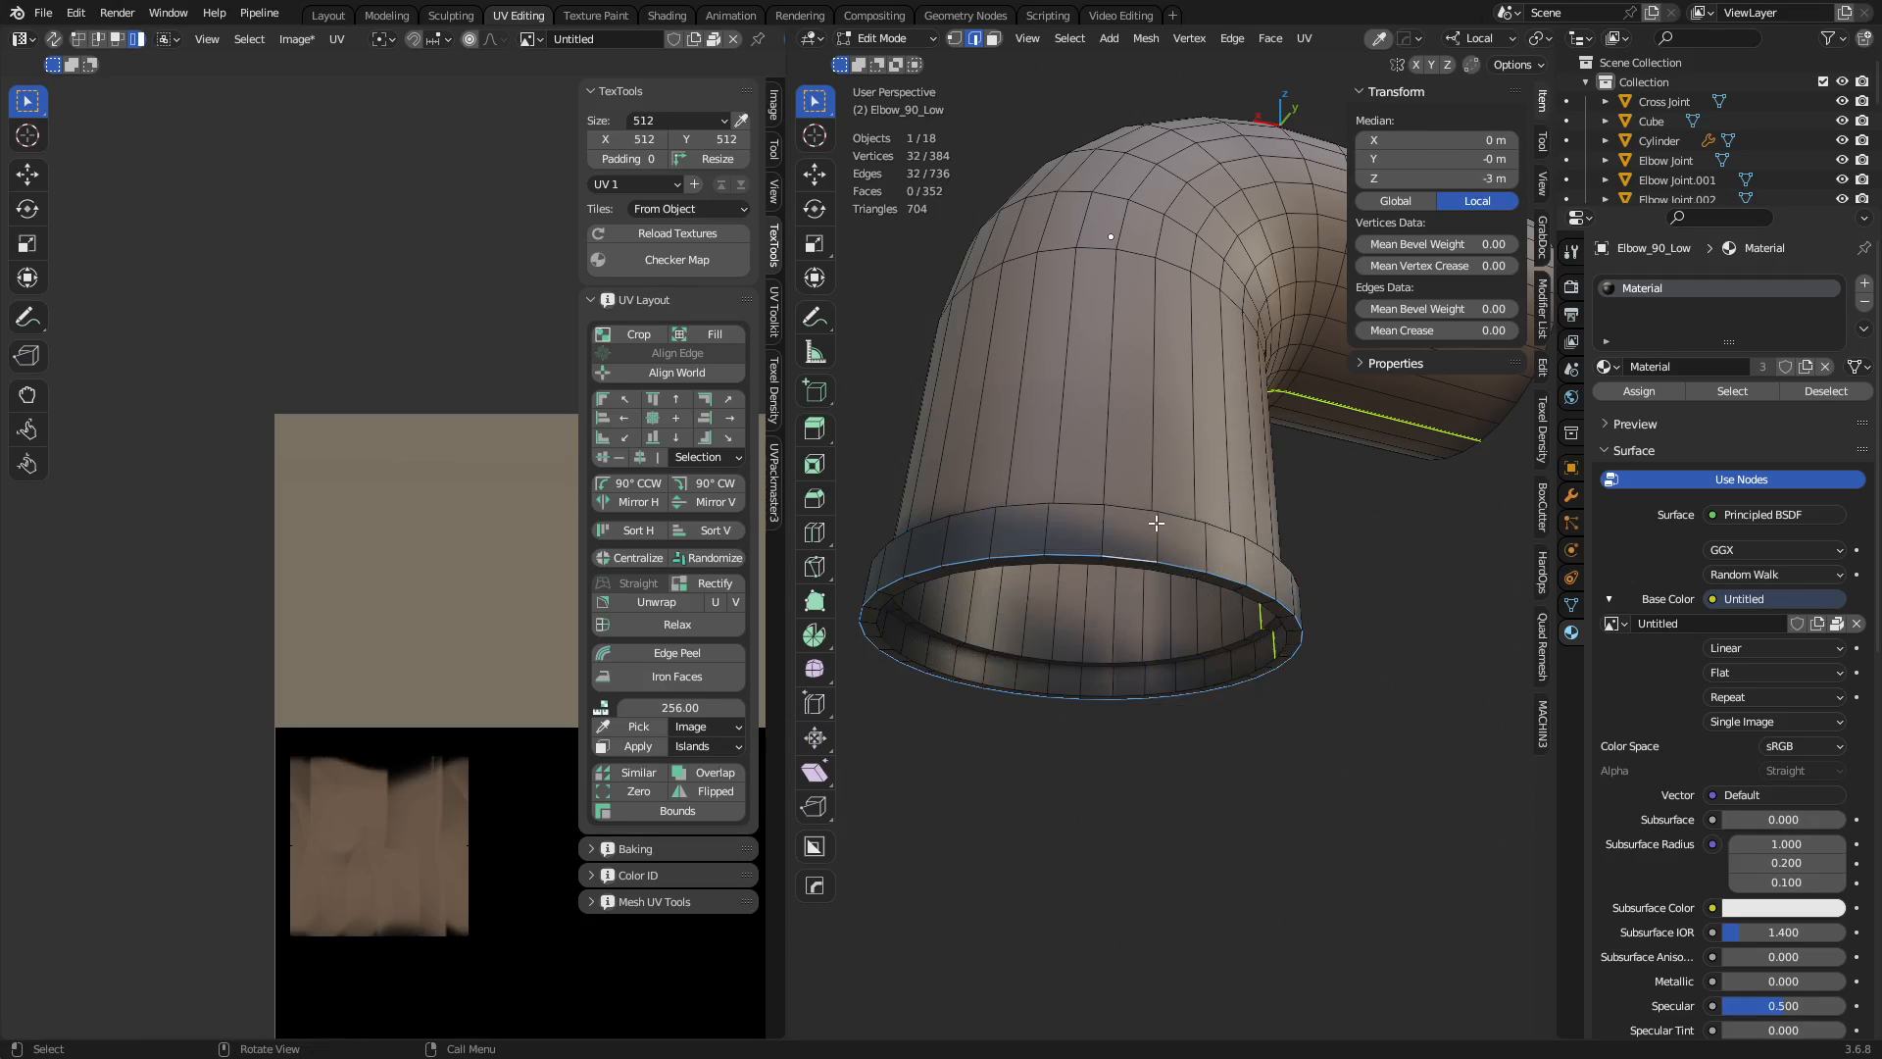
{"action": "left_click", "coordinate": [1138, 510], "text": "alt"}
{"action": "key", "text": "ctrl+shift+b"}
{"action": "key", "text": "v"}
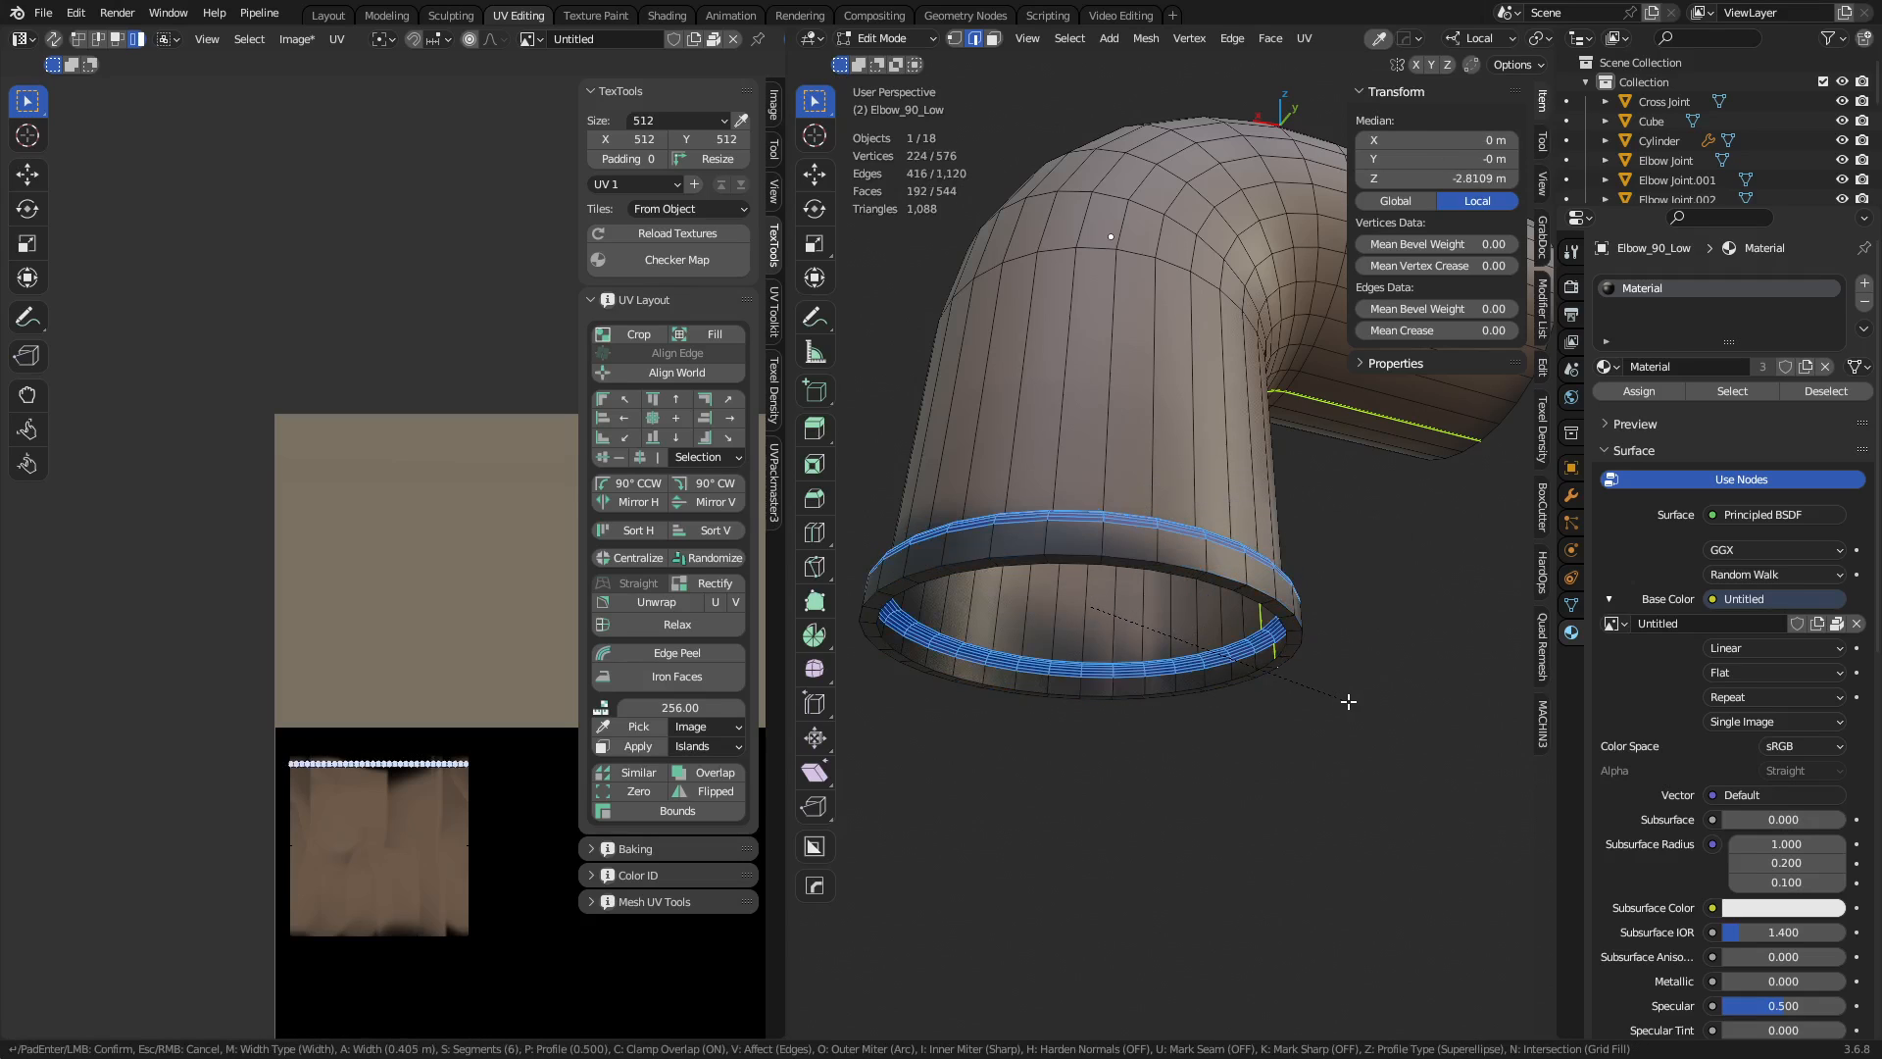
{"action": "left_click", "coordinate": [1341, 697]}
Return to Object Mode, clear the selection and review the collar on the linked elbows across the pipe run.
{"action": "middle_click_drag", "start_coordinate": [1340, 697], "coordinate": [1255, 487]}
{"action": "scroll", "coordinate": [1256, 488], "scroll_direction": "down", "scroll_amount": 1}
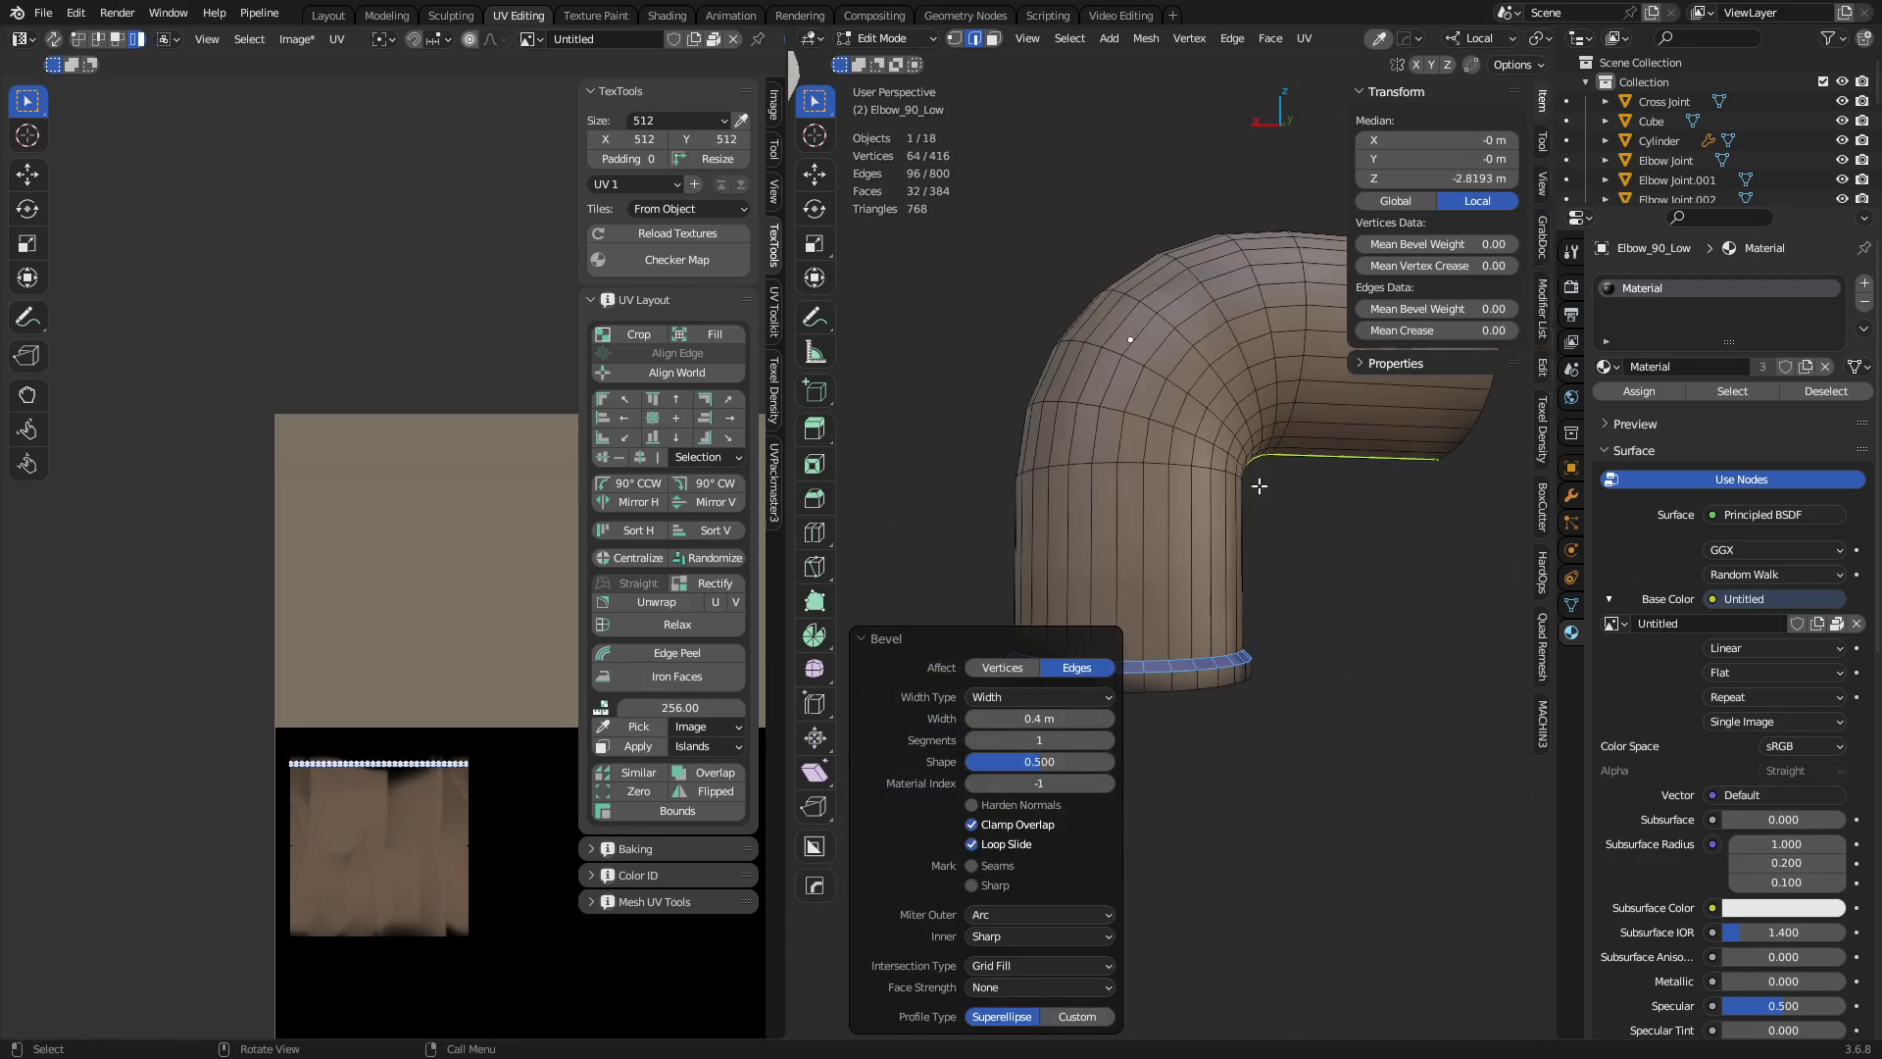
{"action": "key", "text": "ctrl+Tab"}
{"action": "left_click", "coordinate": [1157, 501]}
{"action": "key", "text": "a"}
{"action": "key", "text": "a"}
{"action": "scroll", "coordinate": [1214, 496], "scroll_direction": "down", "scroll_amount": 11}
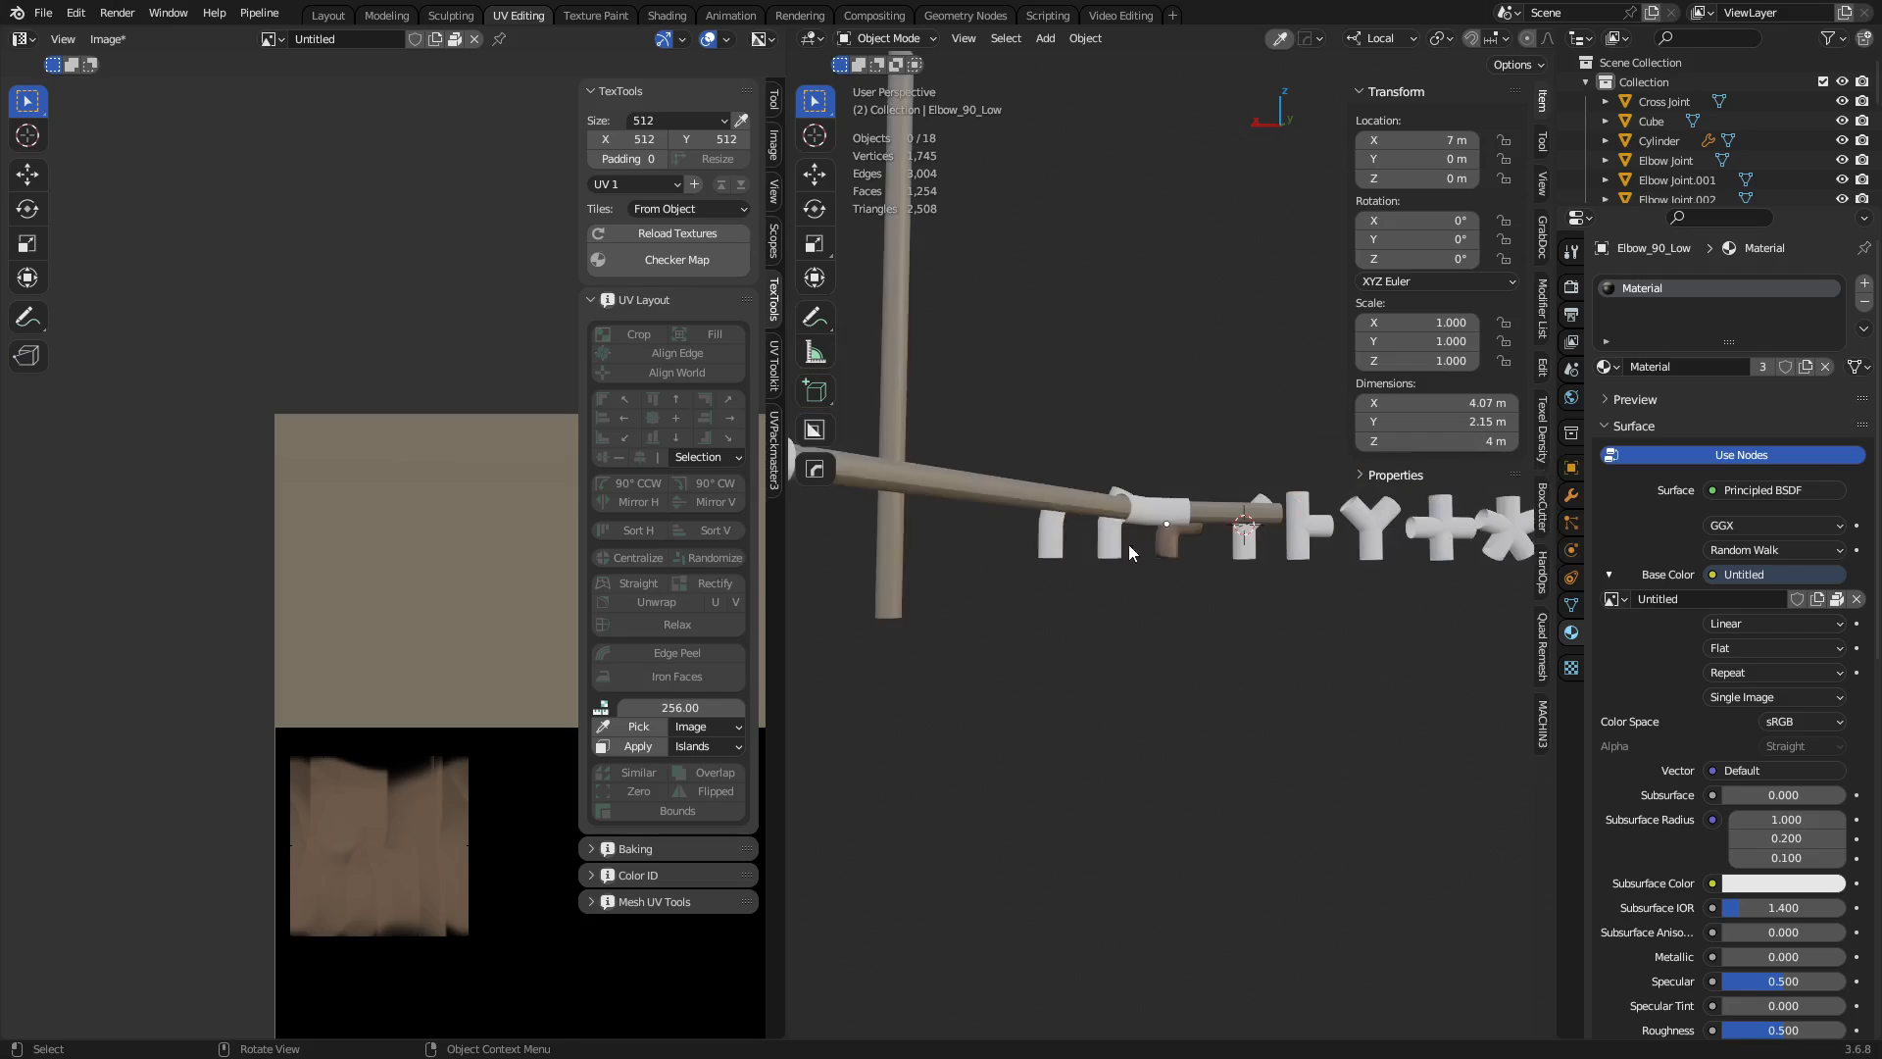
{"action": "middle_click_drag", "start_coordinate": [1128, 544], "coordinate": [1114, 648]}
{"action": "scroll", "coordinate": [996, 620], "scroll_direction": "down", "scroll_amount": 4}
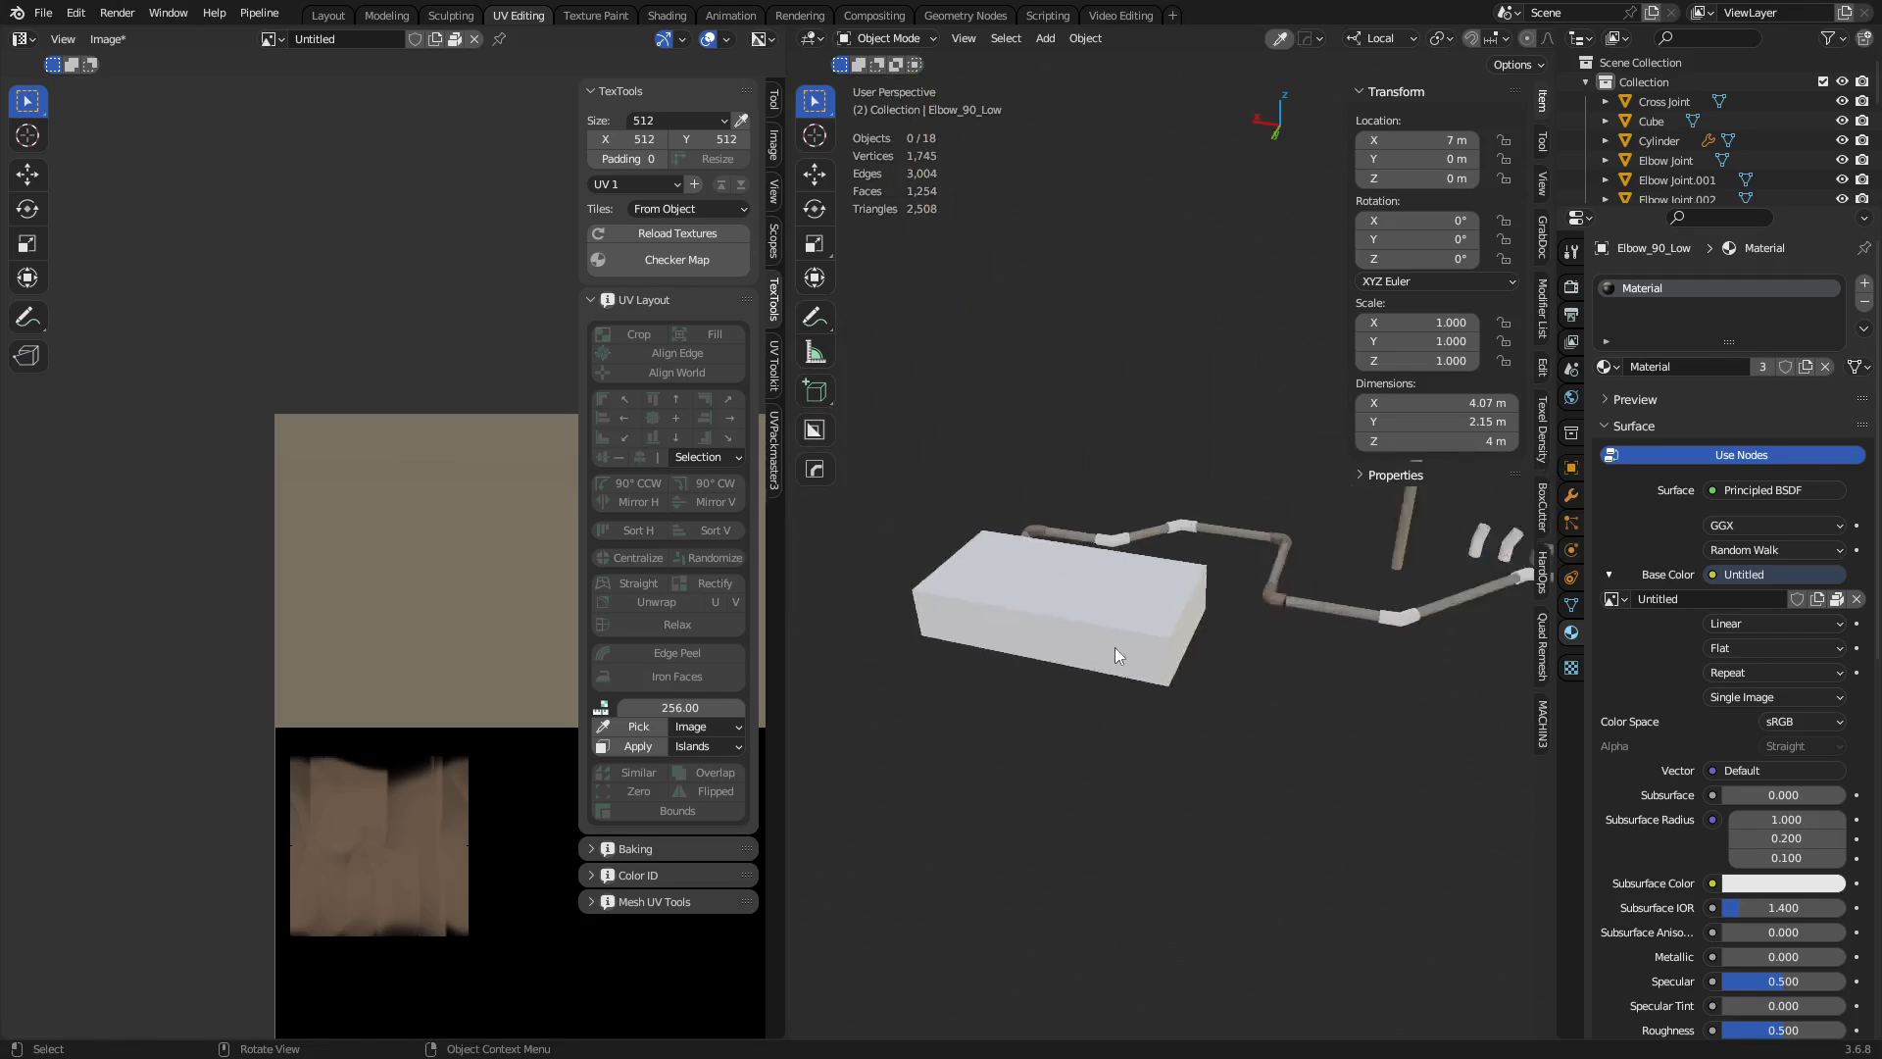
Examine the collars on the linked 90-degree elbows along the pipe run and how they meet the straight pipe sections.
{"action": "scroll", "coordinate": [1115, 647], "scroll_direction": "up", "scroll_amount": 5}
{"action": "middle_click_drag", "start_coordinate": [1405, 663], "coordinate": [1143, 629], "text": "shift"}
{"action": "scroll", "coordinate": [1304, 644], "scroll_direction": "up", "scroll_amount": 4}
{"action": "left_click", "coordinate": [1192, 563]}
{"action": "scroll", "coordinate": [1192, 563], "scroll_direction": "up", "scroll_amount": 5}
{"action": "scroll", "coordinate": [1192, 592], "scroll_direction": "down", "scroll_amount": 1}
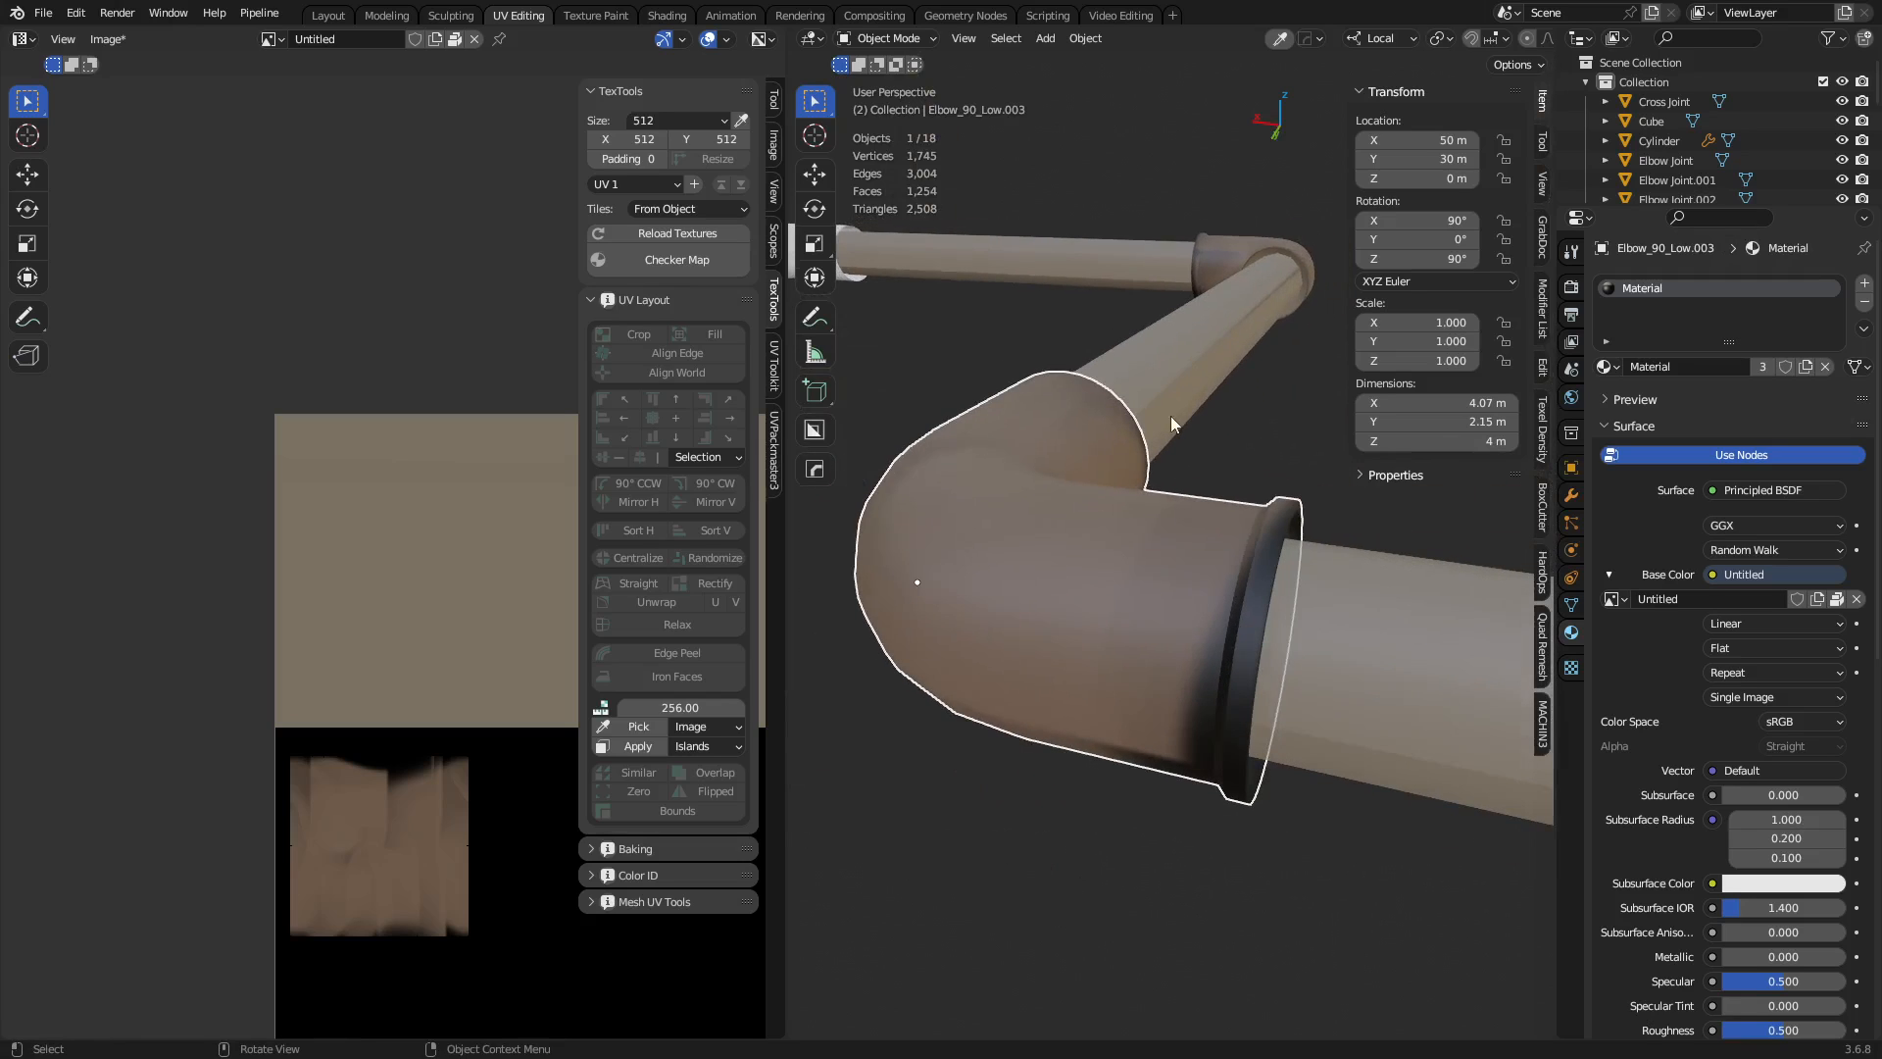
{"action": "middle_click", "coordinate": [1266, 260], "text": "alt"}
{"action": "middle_click_drag", "start_coordinate": [1266, 260], "coordinate": [1132, 751]}
{"action": "middle_click", "coordinate": [1030, 357], "text": "alt"}
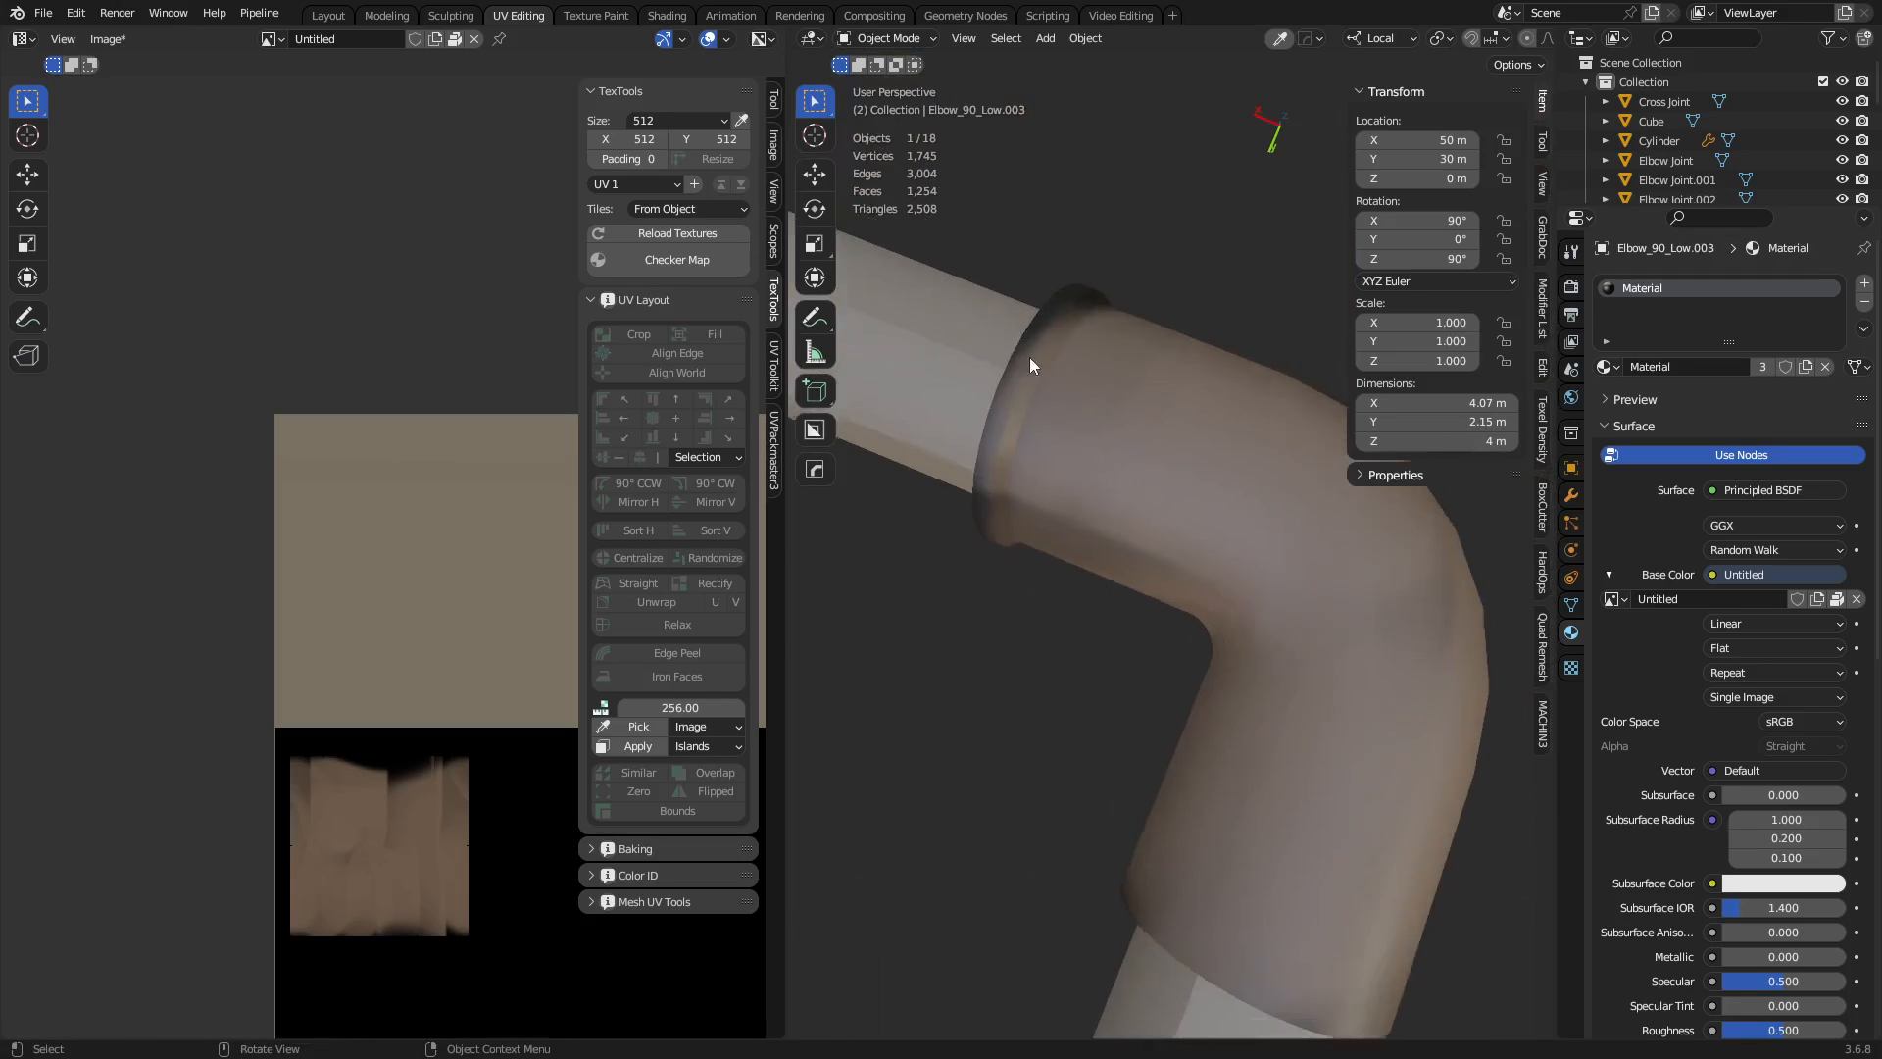
{"action": "scroll", "coordinate": [1029, 357], "scroll_direction": "down", "scroll_amount": 12}
{"action": "middle_click", "coordinate": [900, 538], "text": "alt"}
{"action": "middle_click", "coordinate": [1039, 504], "text": "alt"}
{"action": "scroll", "coordinate": [1088, 553], "scroll_direction": "up", "scroll_amount": 4}
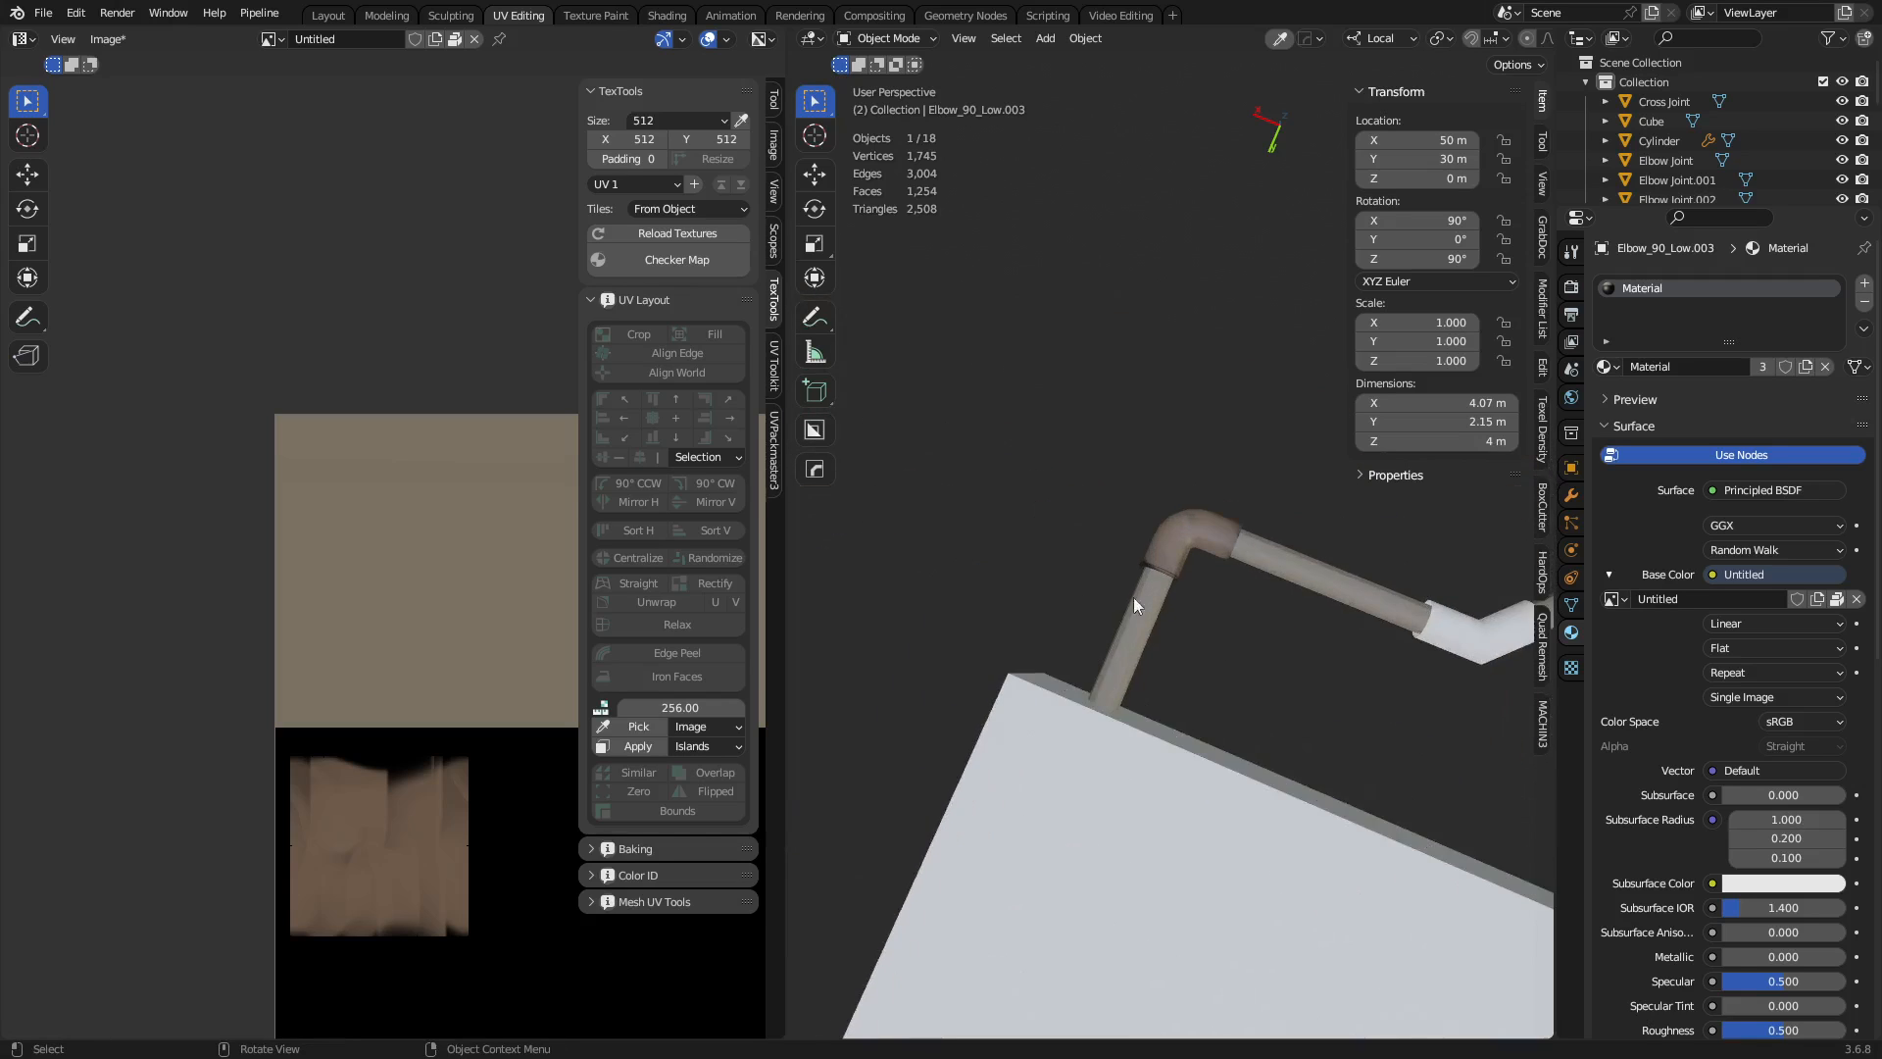
{"action": "middle_click_drag", "start_coordinate": [1133, 605], "coordinate": [1275, 627]}
Switch to the Layout workspace and select the block, the pipe path and two different elbows one at a time.
{"action": "left_click", "coordinate": [327, 15]}
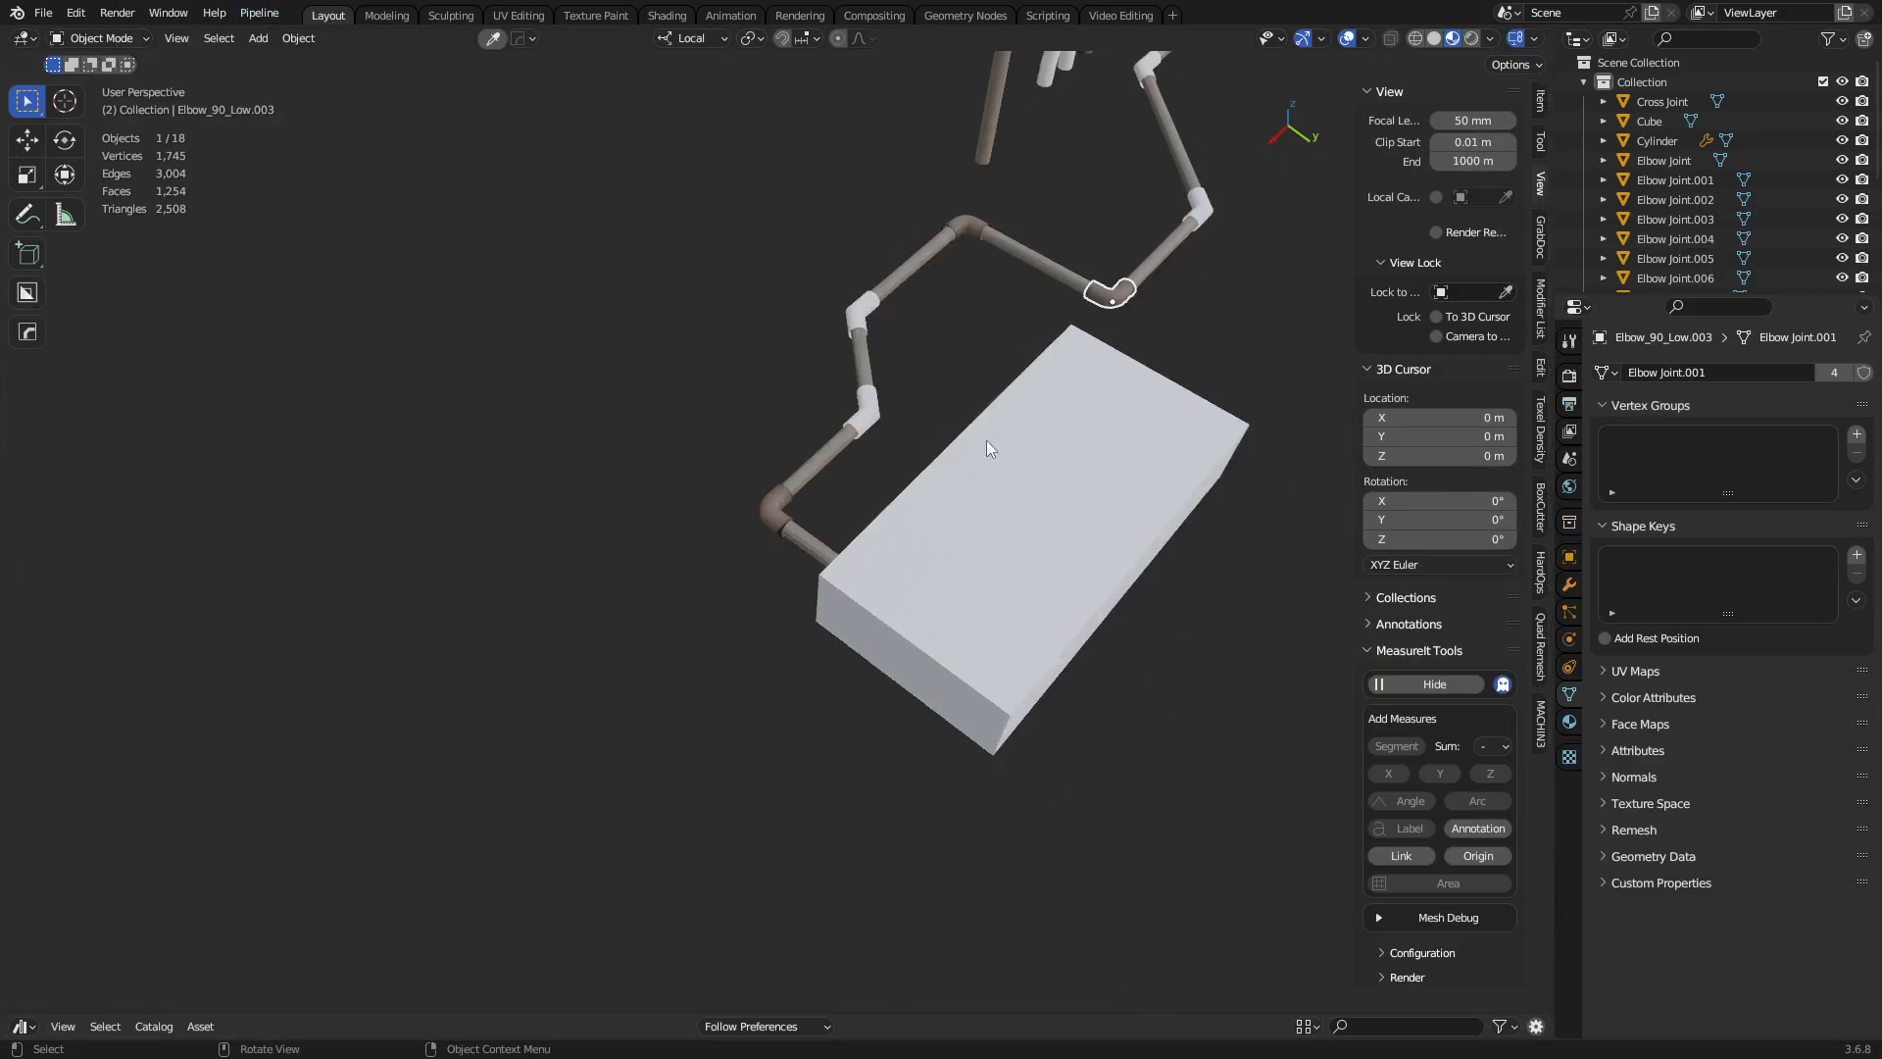
{"action": "middle_click_drag", "start_coordinate": [987, 440], "coordinate": [972, 486]}
{"action": "left_click", "coordinate": [973, 486]}
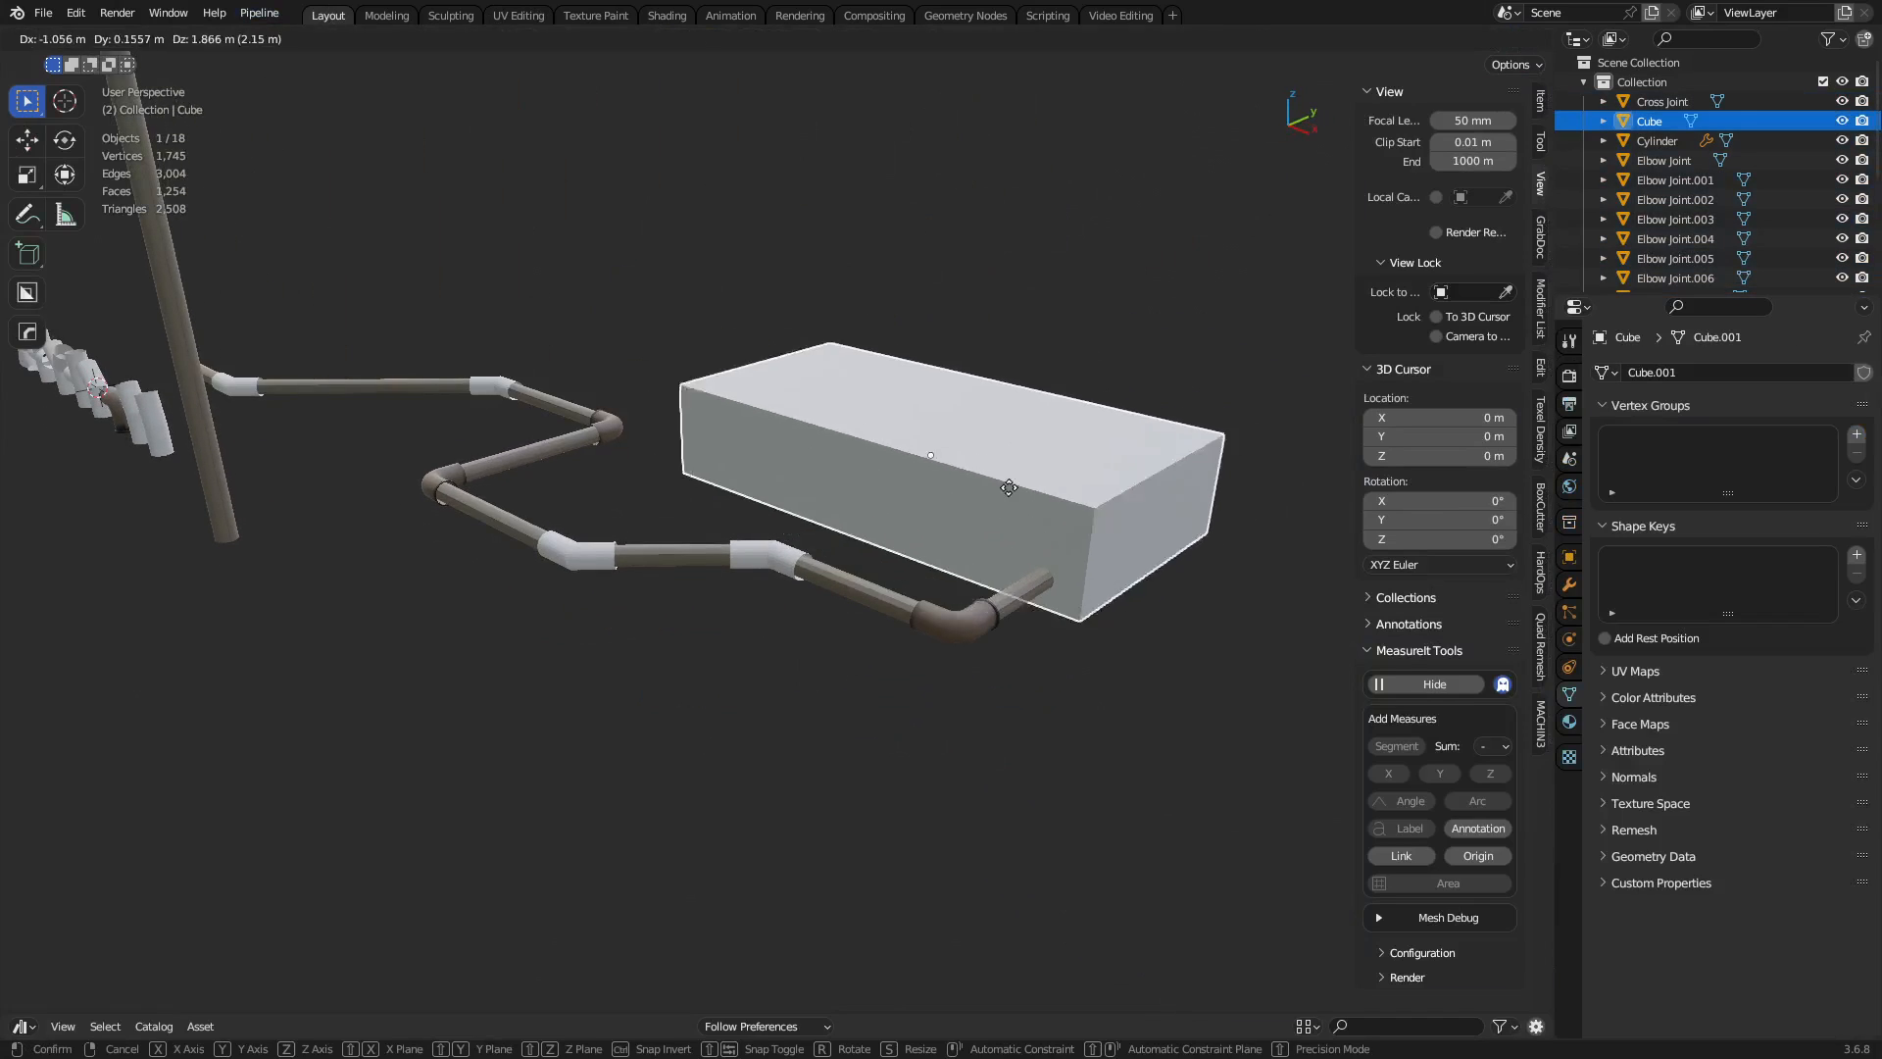
{"action": "left_click", "coordinate": [1016, 594]}
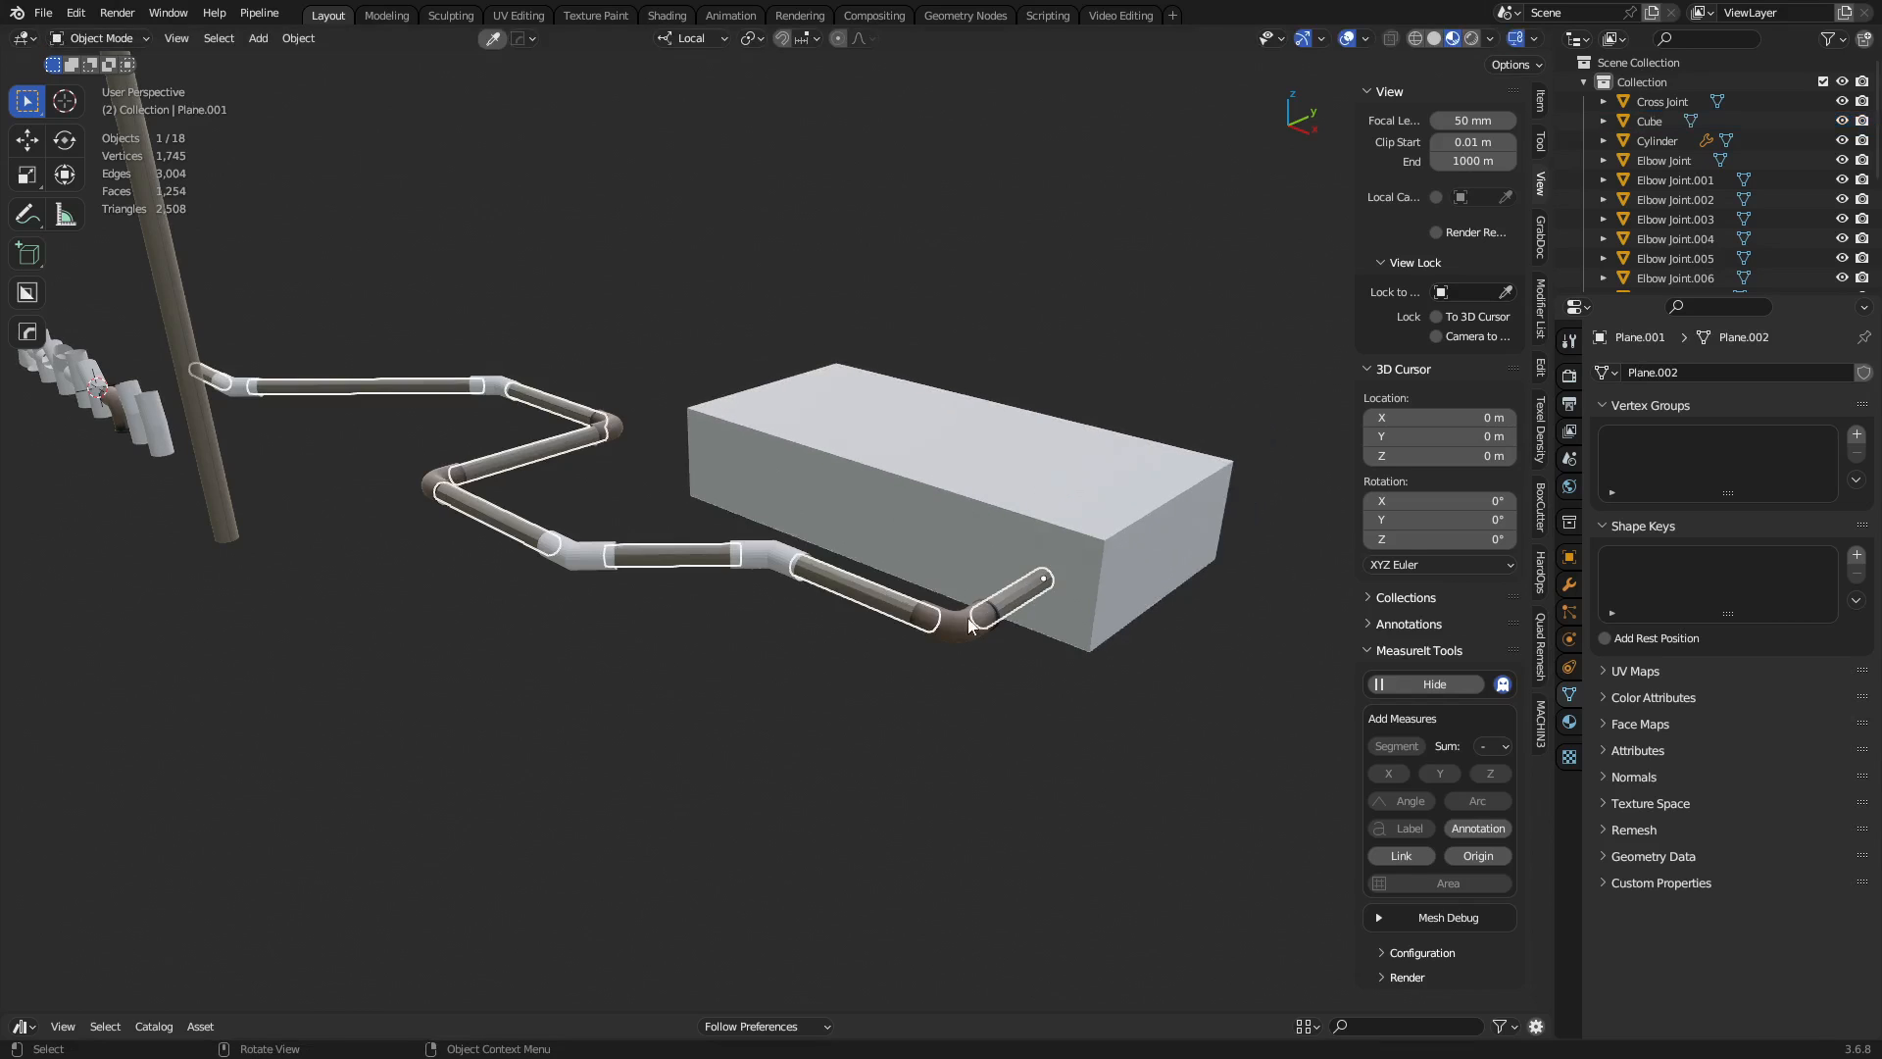
{"action": "left_click", "coordinate": [961, 625]}
{"action": "left_click", "coordinate": [770, 560]}
{"action": "middle_click_drag", "start_coordinate": [692, 431], "coordinate": [607, 393], "text": "shift"}
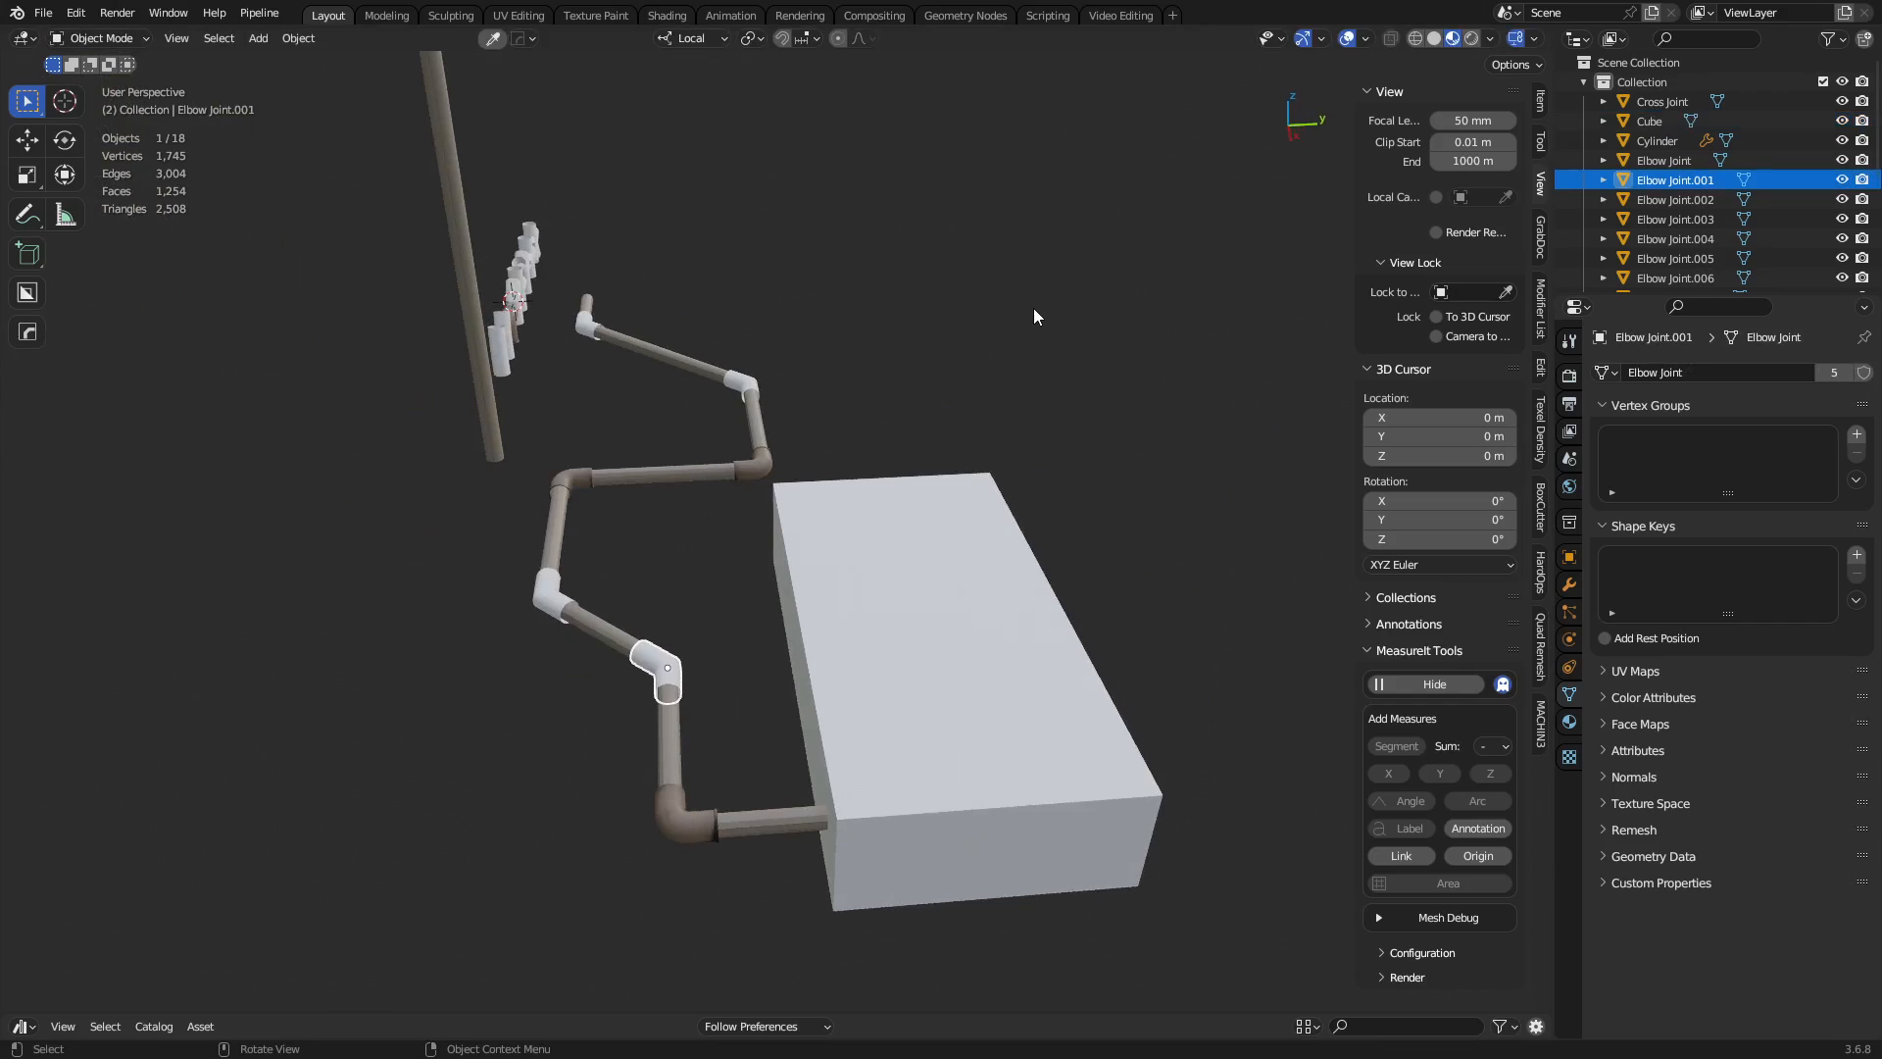
From the top view, try moving the block and the whole pipe run with its elbows together.
{"action": "middle_click_drag", "start_coordinate": [919, 284], "coordinate": [906, 522]}
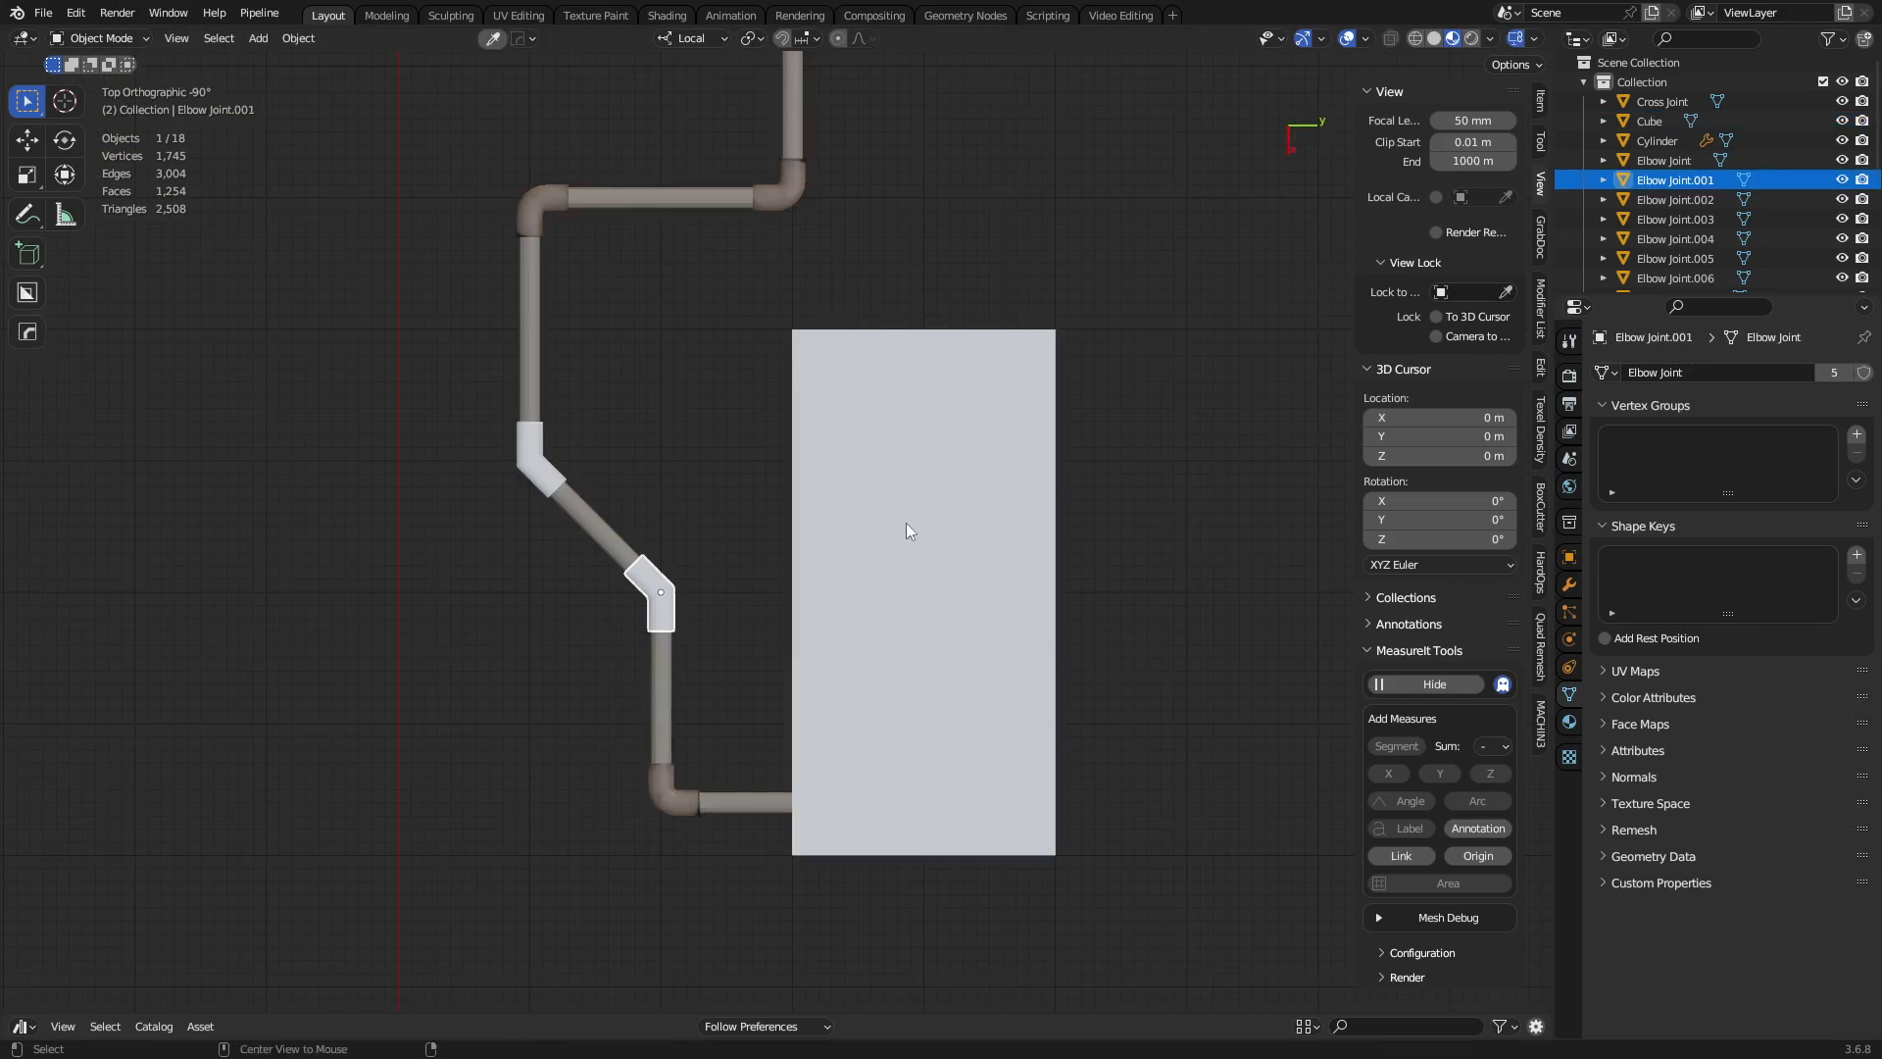
{"action": "scroll", "coordinate": [906, 521], "scroll_direction": "down", "scroll_amount": 6}
{"action": "middle_click_drag", "start_coordinate": [966, 275], "coordinate": [845, 491], "text": "shift"}
{"action": "left_click_drag", "start_coordinate": [956, 853], "coordinate": [673, 353]}
{"action": "left_click", "coordinate": [843, 706]}
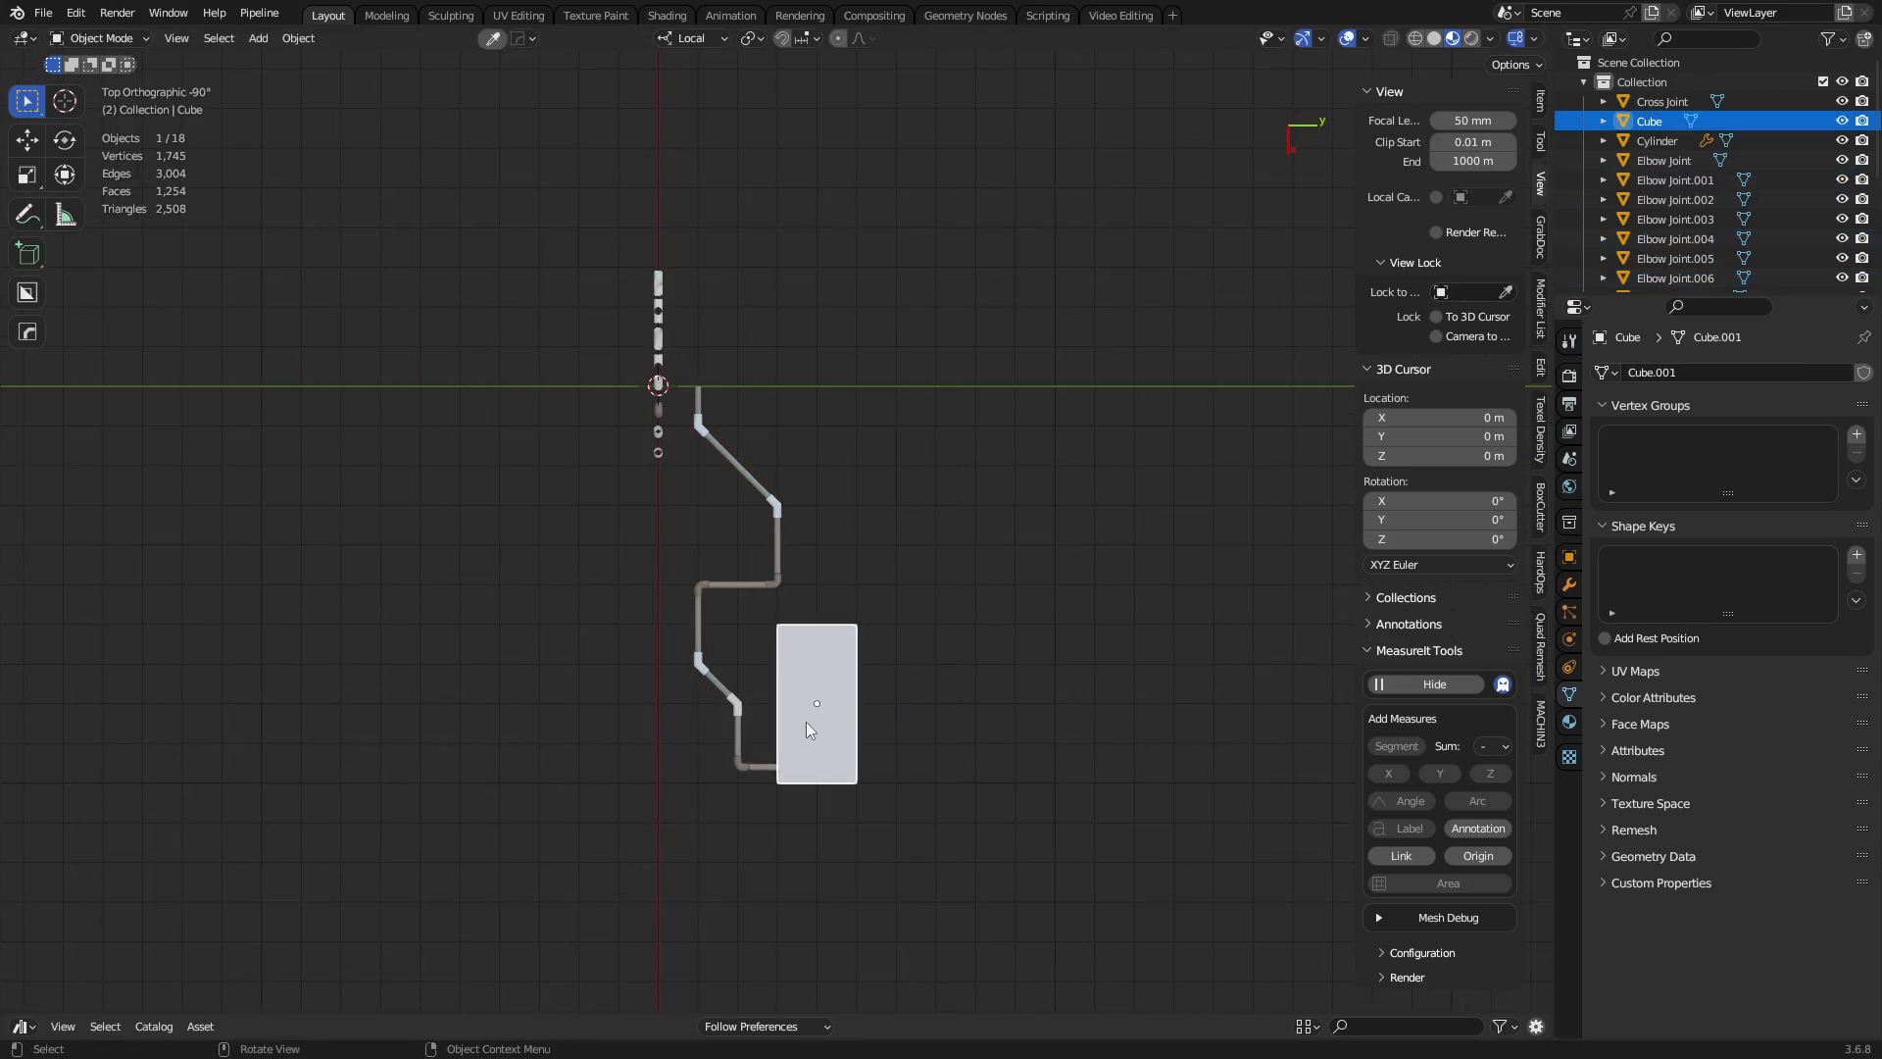
{"action": "key", "text": "g"}
{"action": "key", "text": "Escape"}
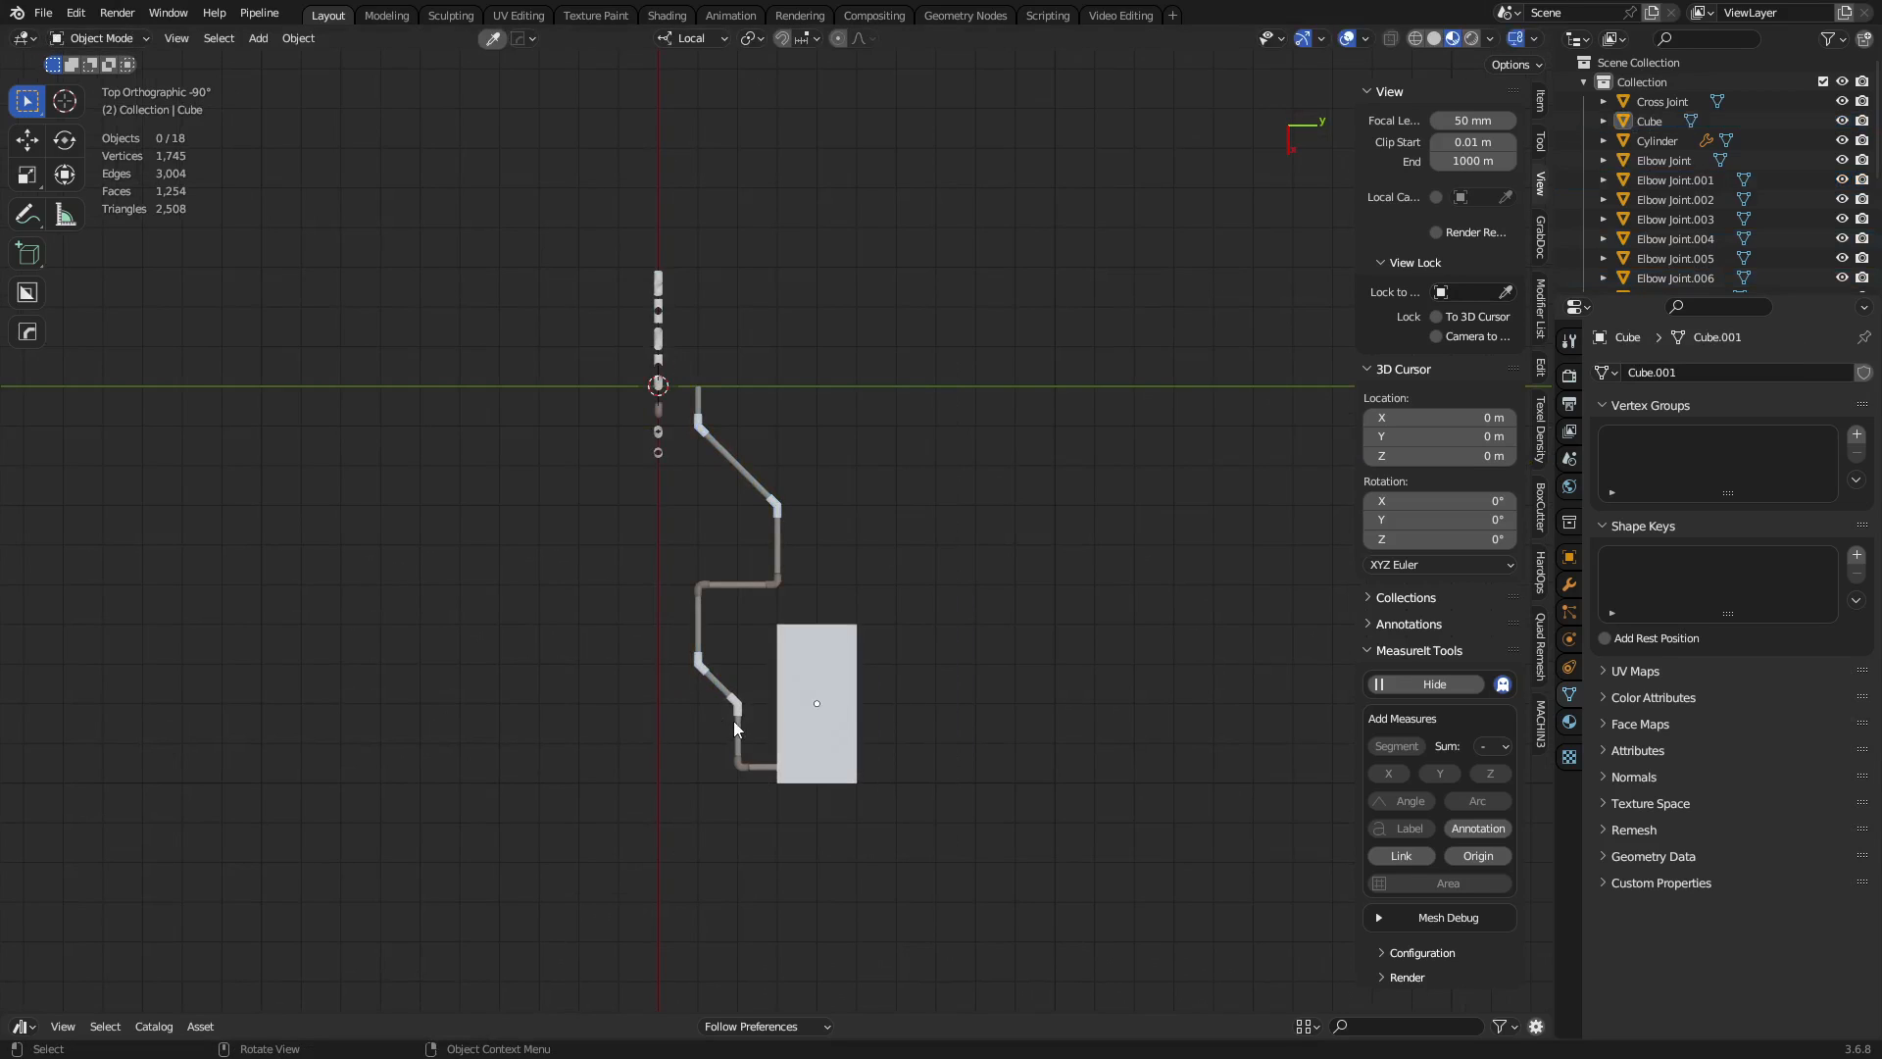
{"action": "left_click_drag", "start_coordinate": [915, 821], "coordinate": [673, 359]}
{"action": "key", "text": "g"}
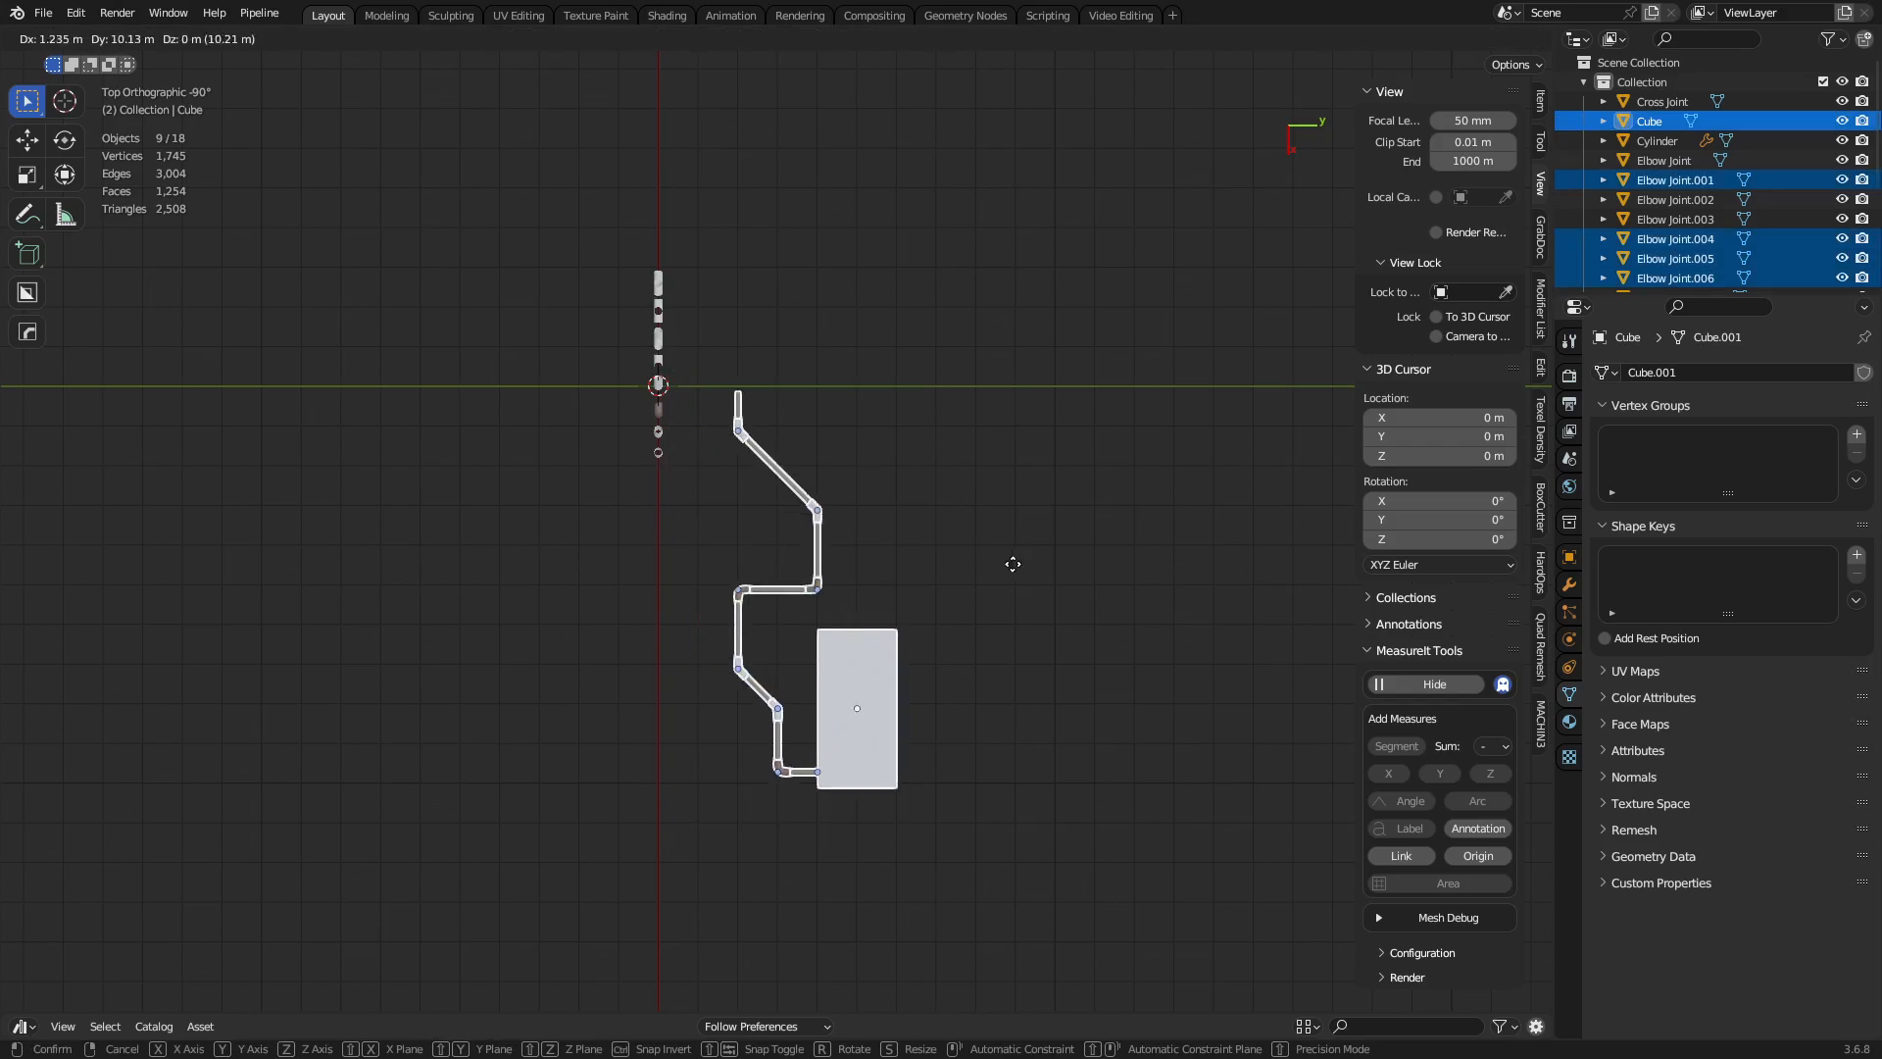
{"action": "key", "text": "Escape"}
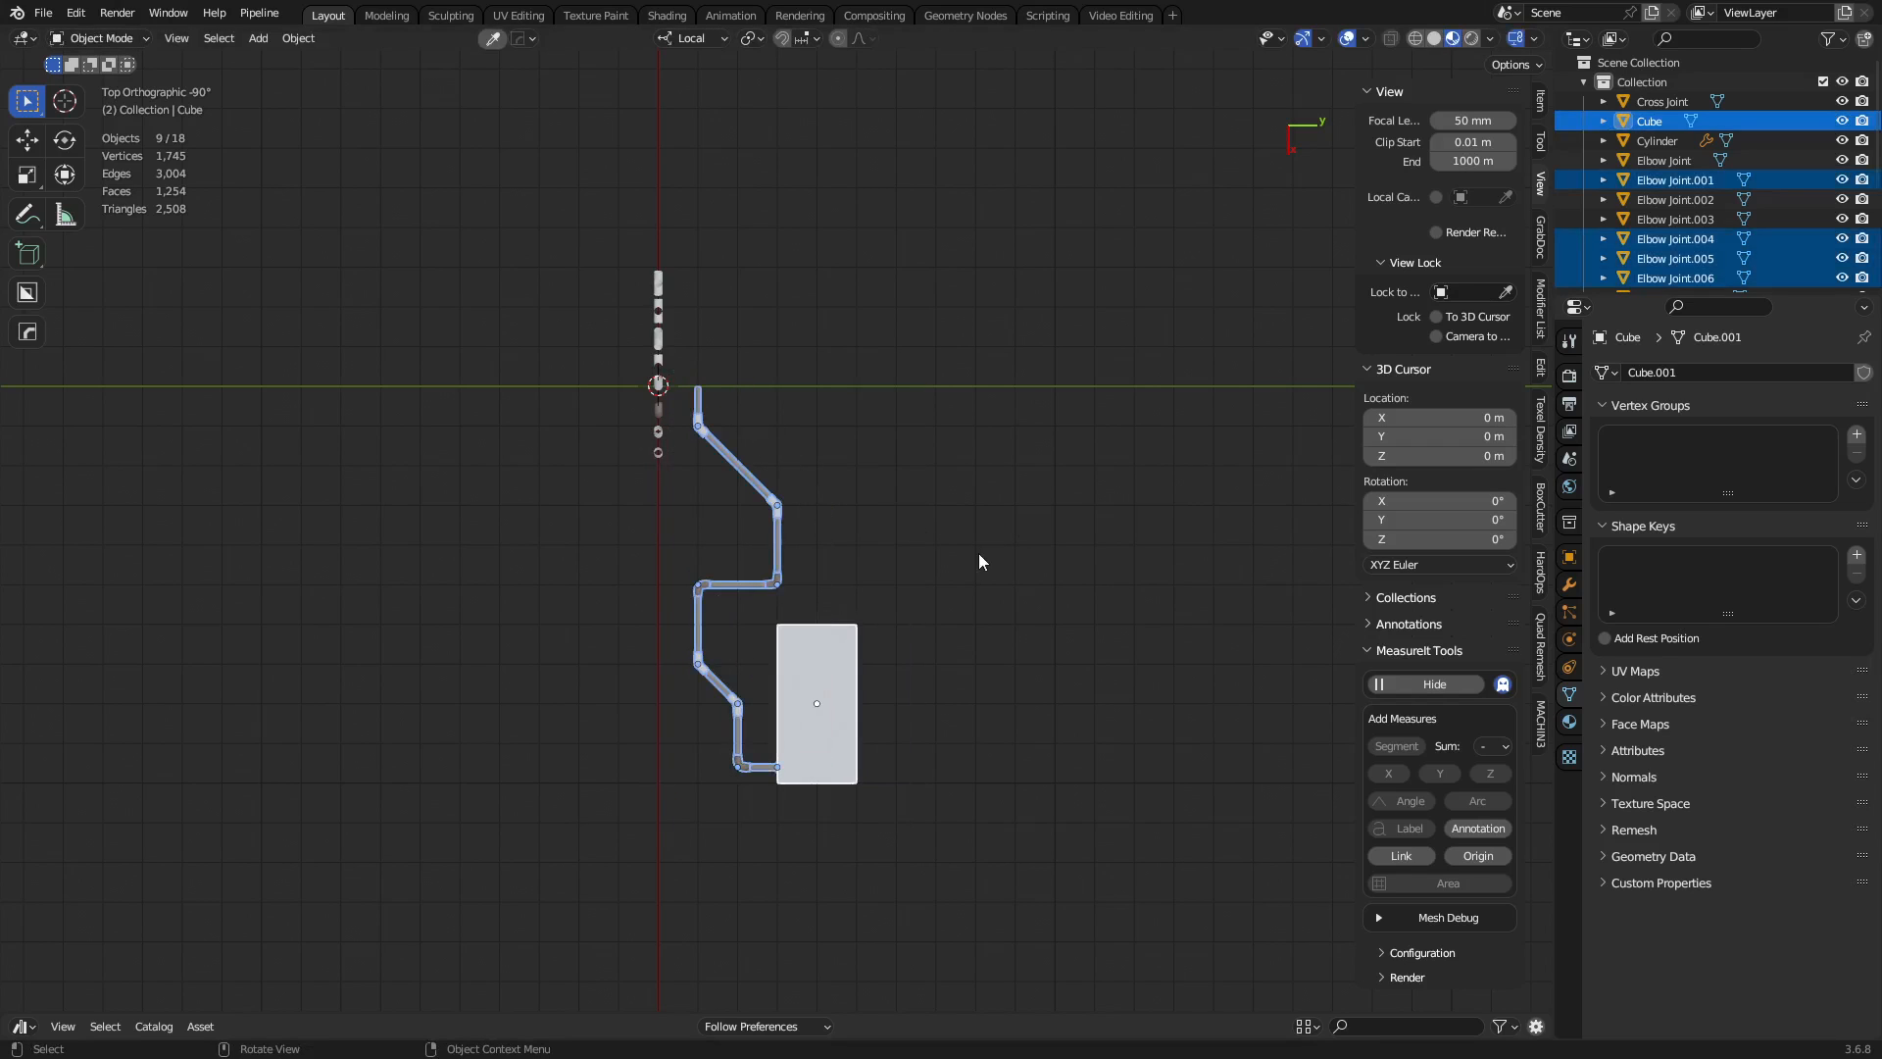
Place the 3D cursor on the grid at X 0 m, Y 40 m, Z 0 m, beside the pipe run.
{"action": "scroll", "coordinate": [880, 551], "scroll_direction": "up", "scroll_amount": 2}
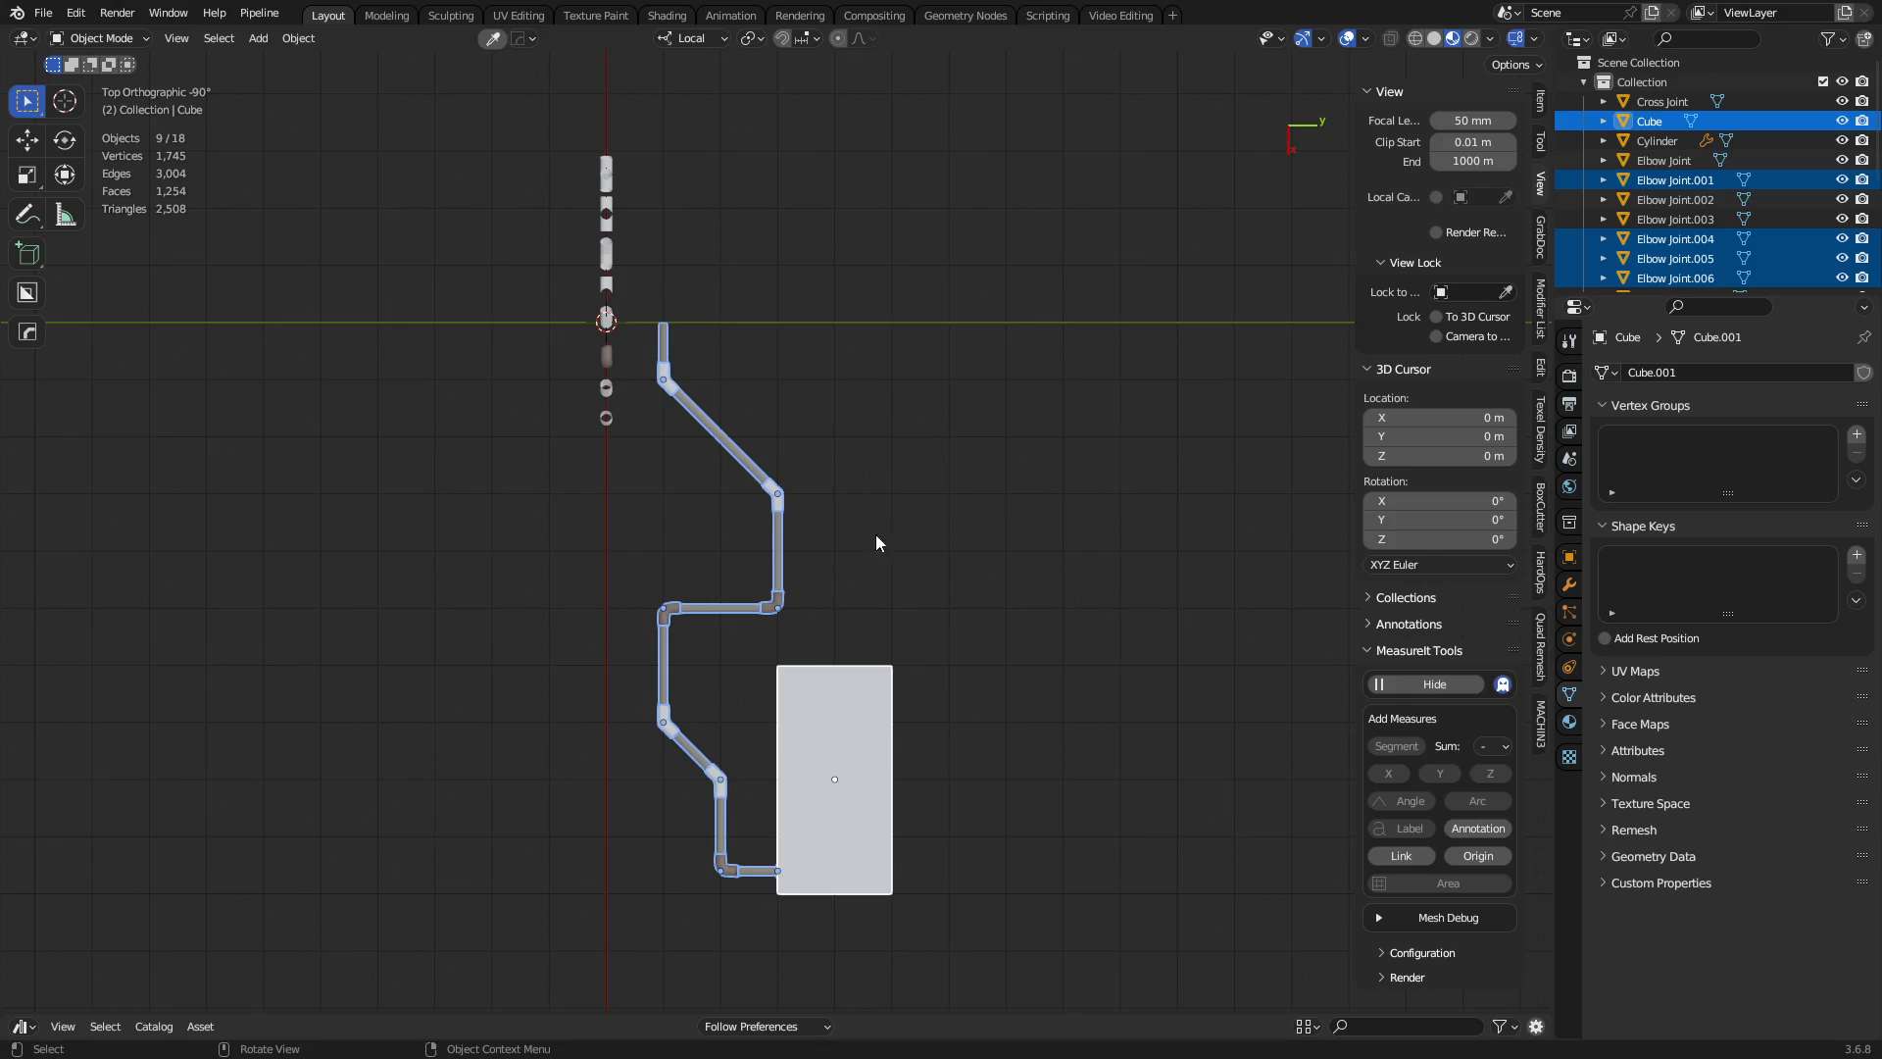
{"action": "right_click_drag", "start_coordinate": [863, 543], "coordinate": [907, 380], "text": "shift"}
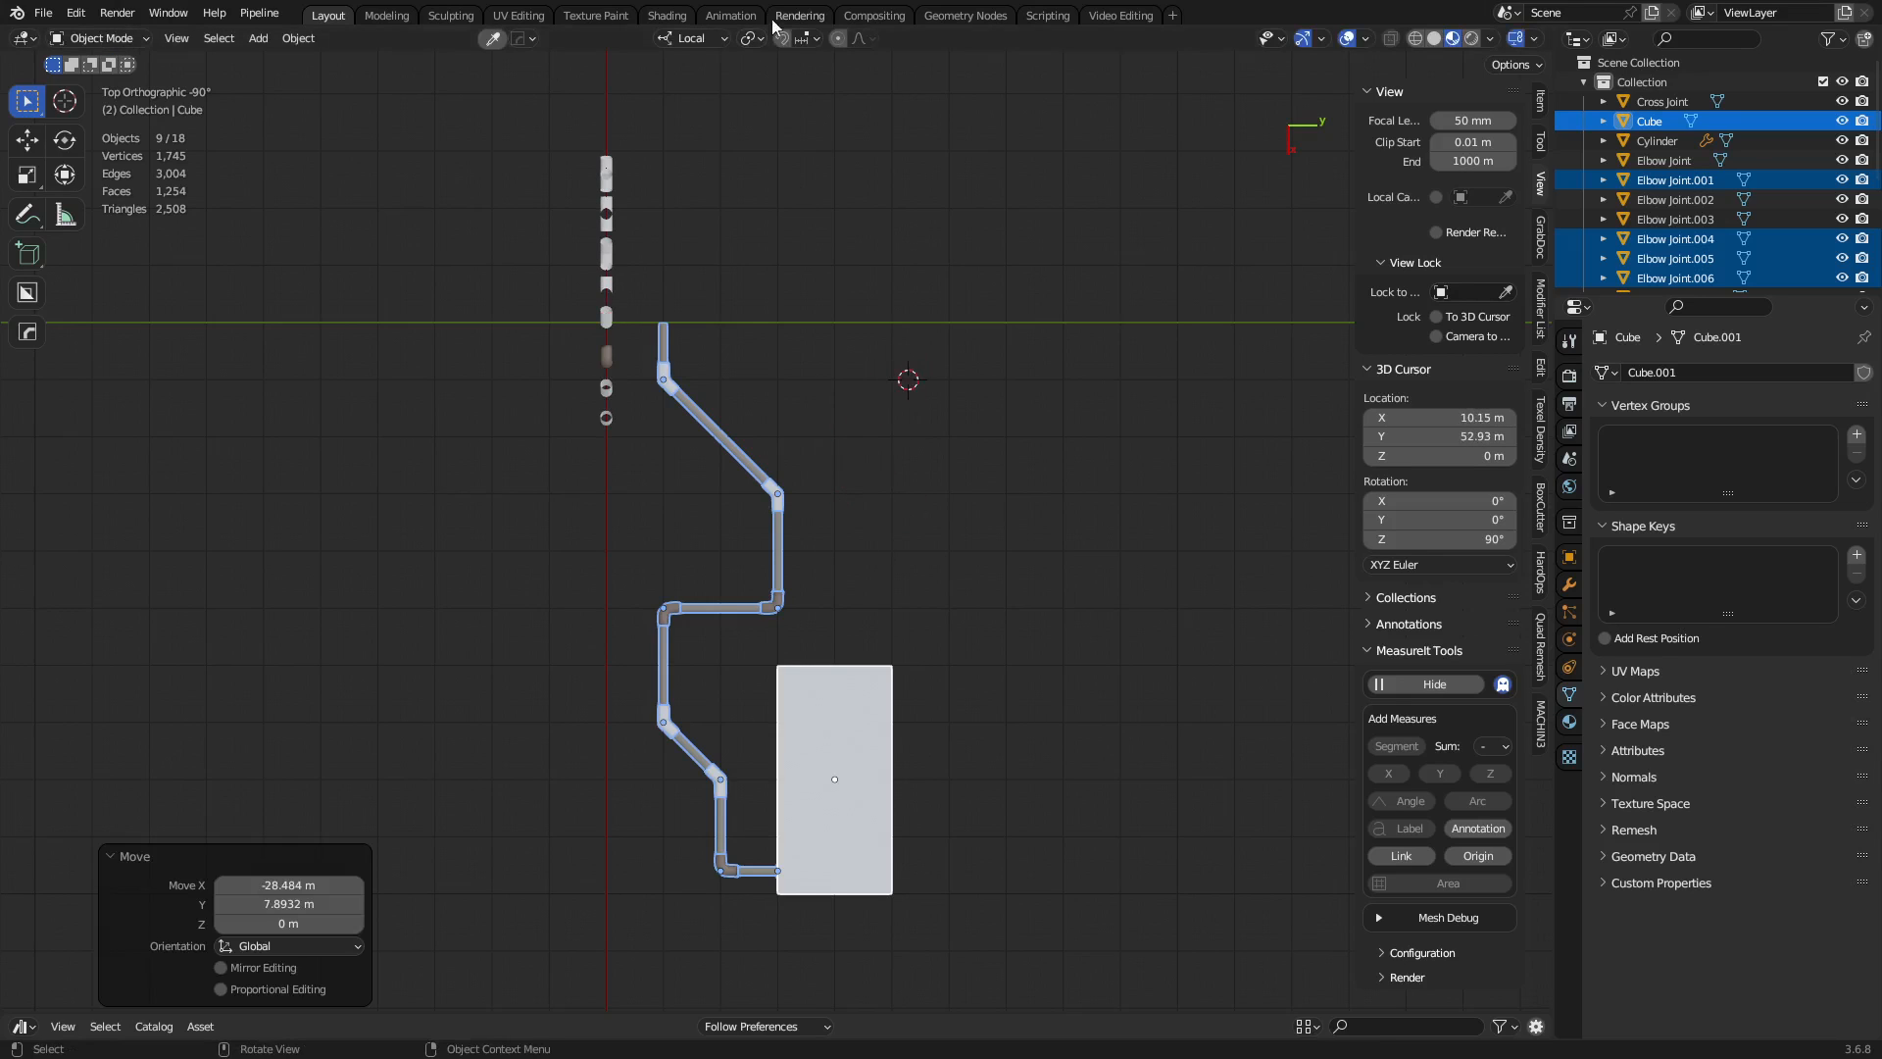
{"action": "left_click", "coordinate": [801, 39]}
{"action": "right_click_drag", "start_coordinate": [861, 440], "coordinate": [854, 435], "text": "shift"}
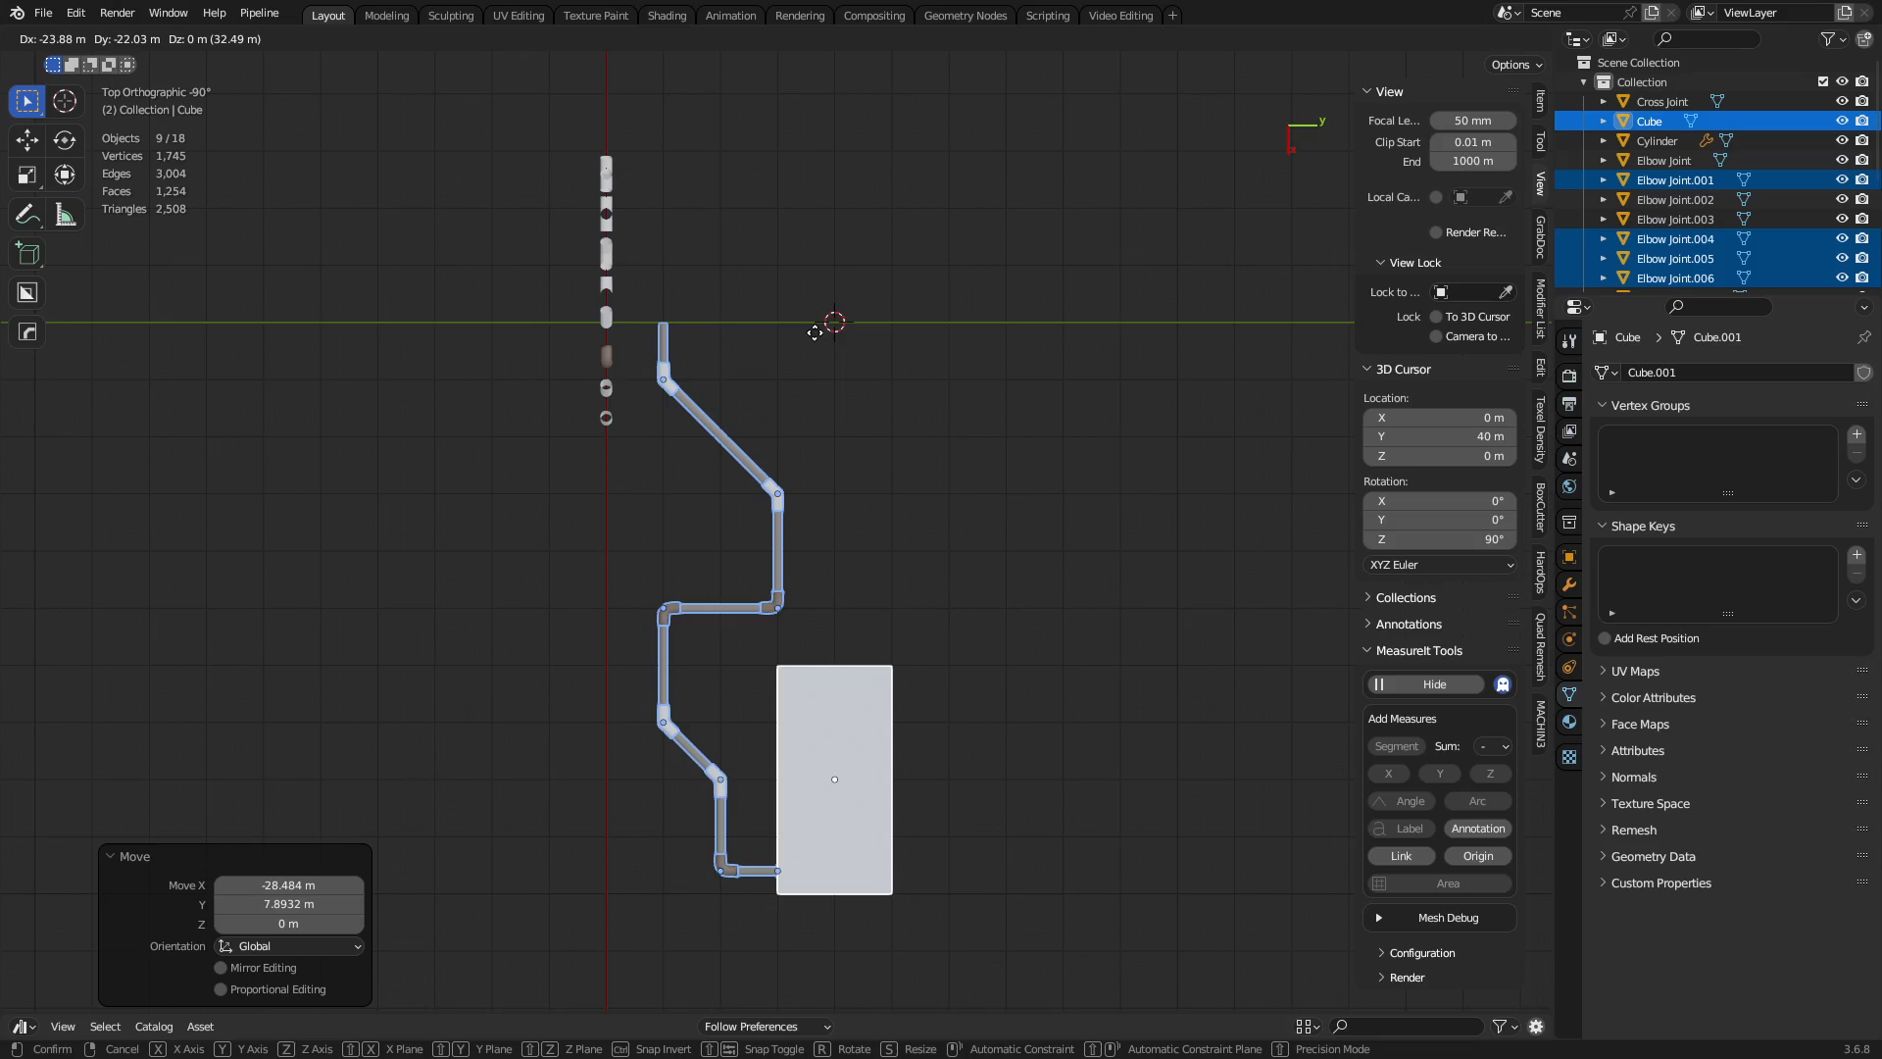
{"action": "right_click_drag", "start_coordinate": [816, 331], "coordinate": [817, 334], "text": "shift"}
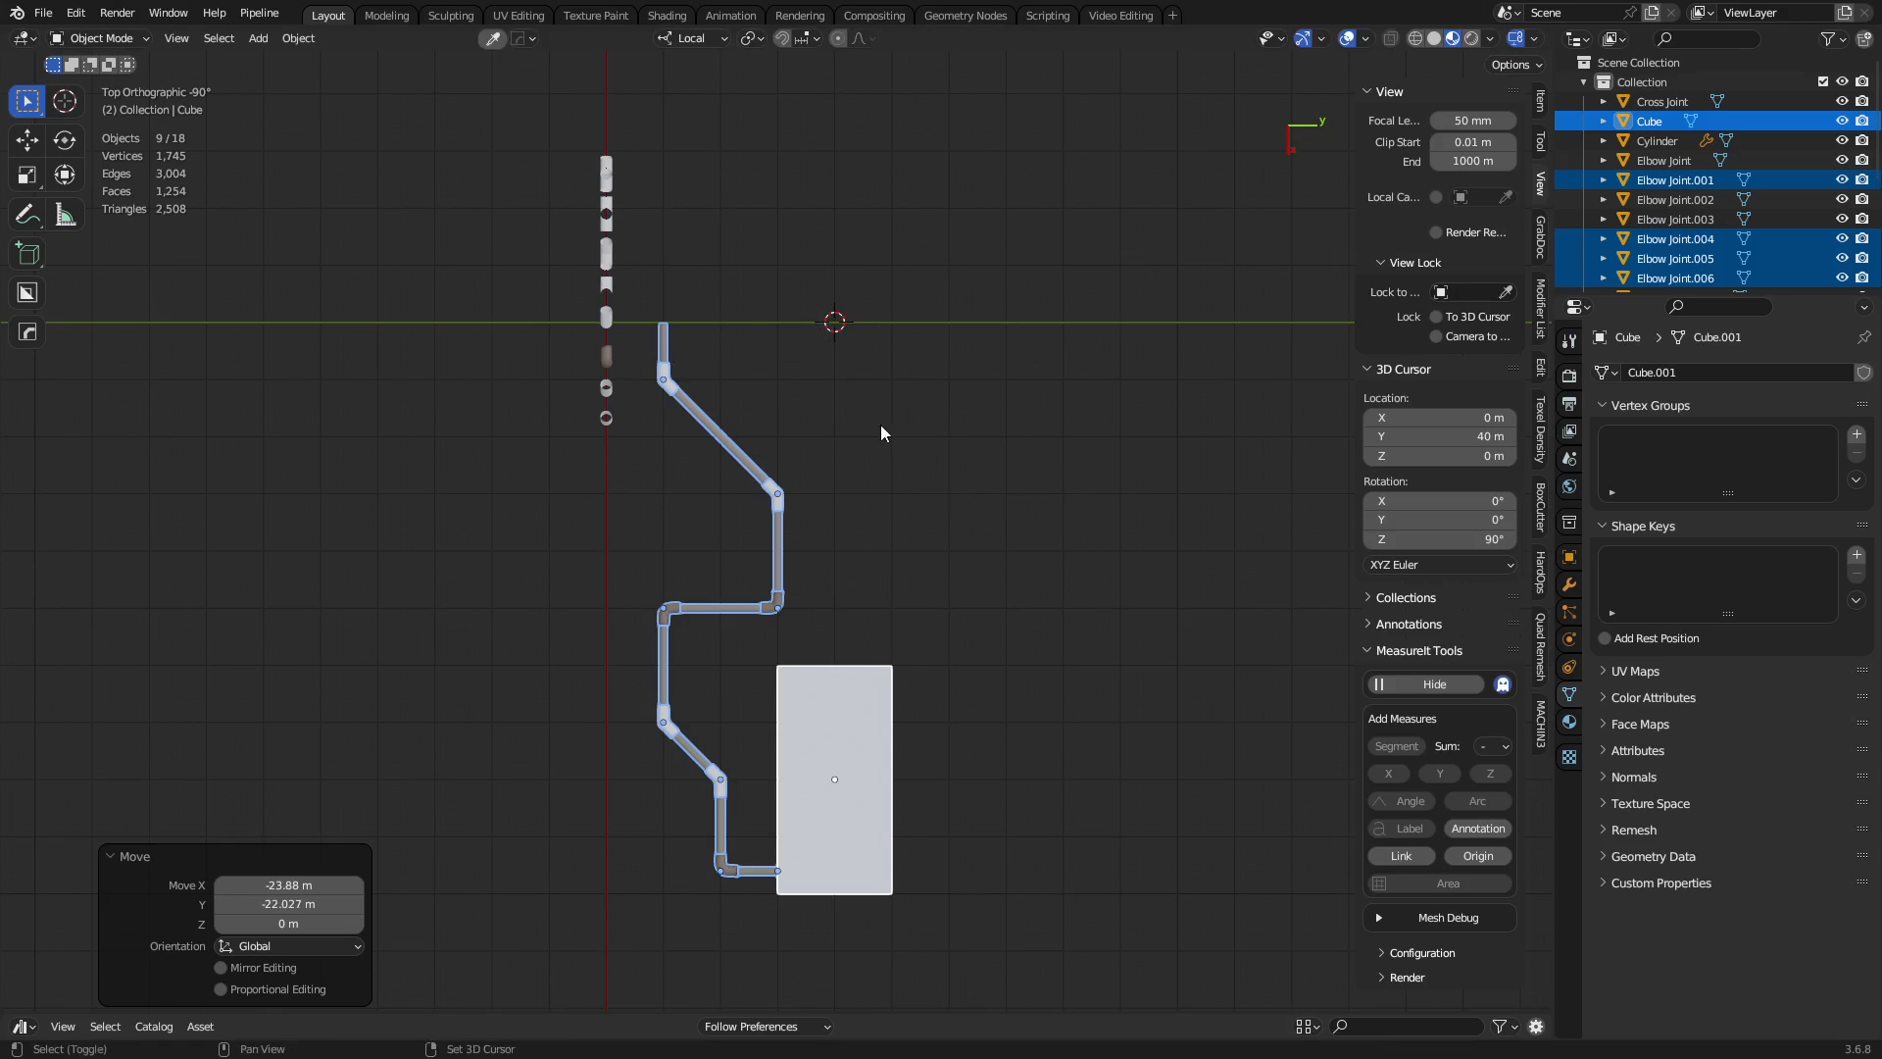
Review the pipe run, the block and the 3D cursor's placement from above and in perspective.
{"action": "middle_click_drag", "start_coordinate": [880, 433], "coordinate": [733, 307], "text": "shift"}
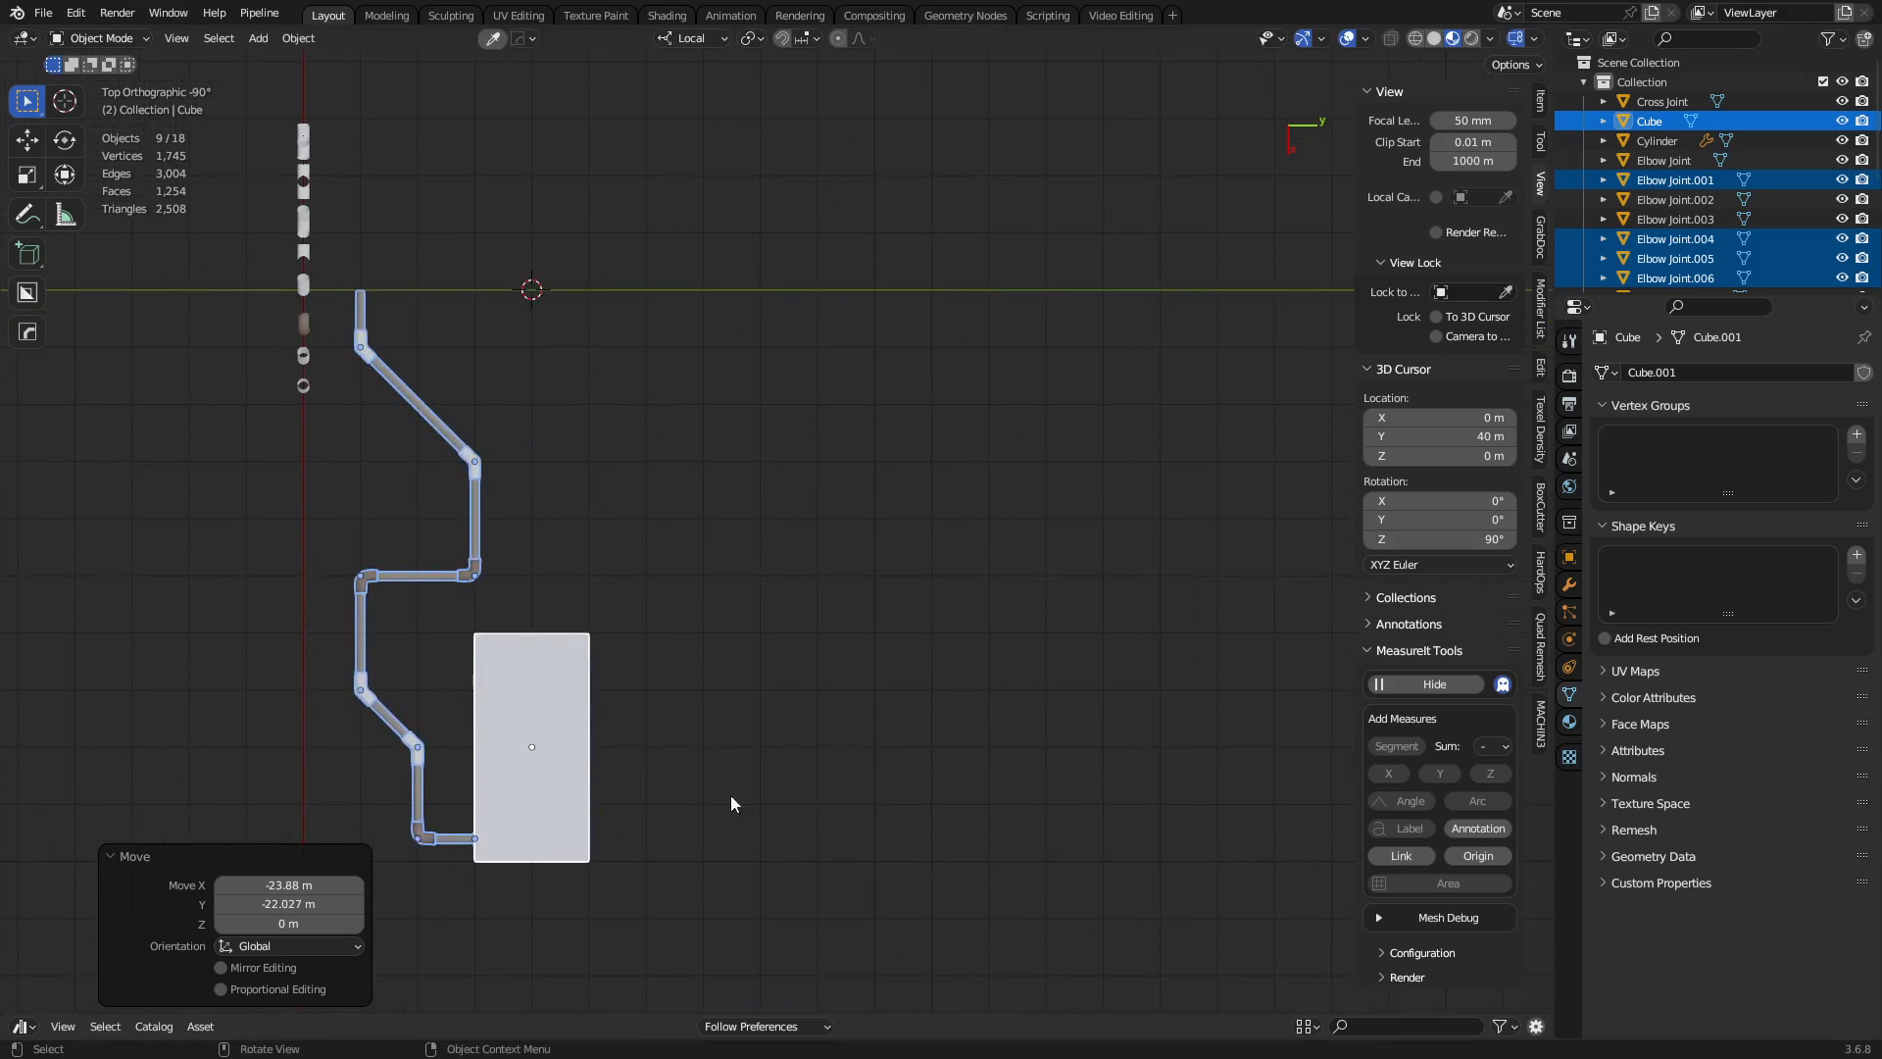
{"action": "middle_click_drag", "start_coordinate": [1004, 373], "coordinate": [832, 273], "text": "shift"}
{"action": "middle_click_drag", "start_coordinate": [929, 376], "coordinate": [1167, 714], "text": "shift"}
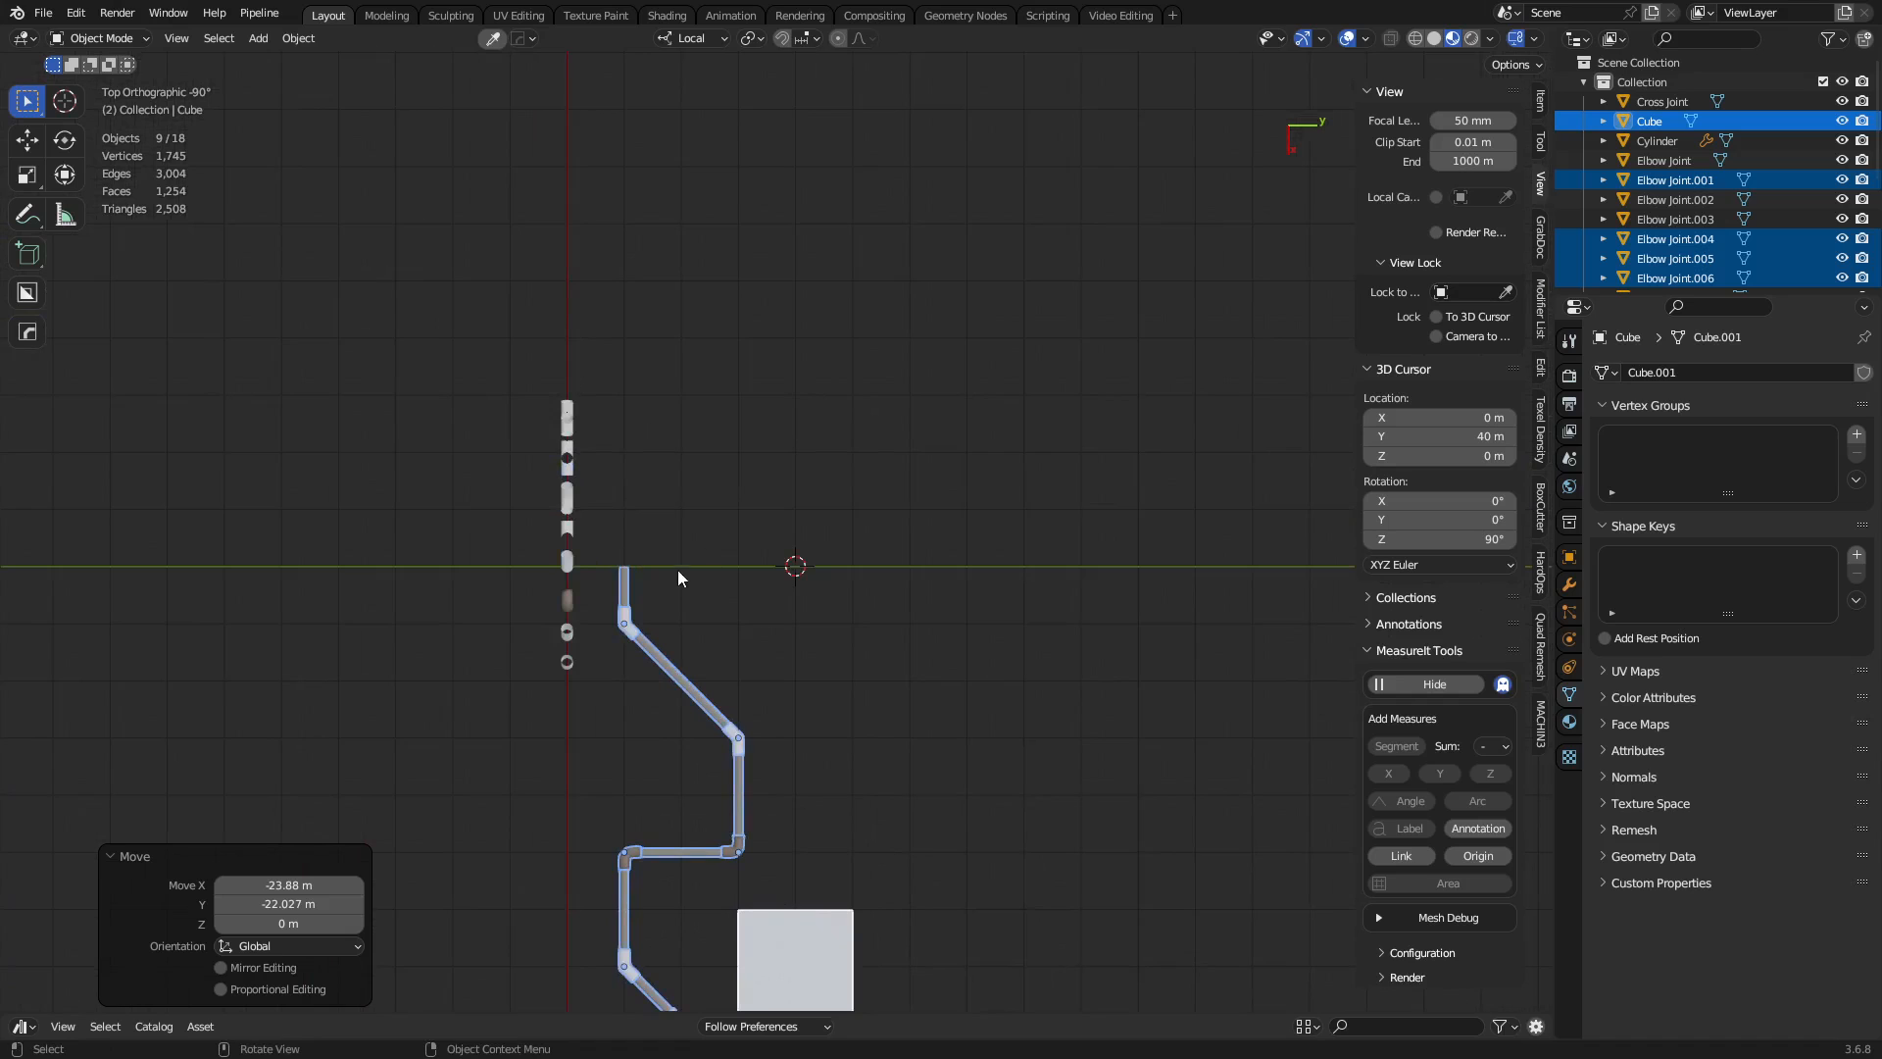
{"action": "middle_click_drag", "start_coordinate": [678, 577], "coordinate": [732, 626], "text": "shift"}
{"action": "middle_click_drag", "start_coordinate": [843, 704], "coordinate": [850, 162], "text": "shift"}
{"action": "middle_click_drag", "start_coordinate": [852, 555], "coordinate": [822, 333], "text": "shift"}
{"action": "middle_click_drag", "start_coordinate": [825, 671], "coordinate": [1015, 437]}
{"action": "middle_click_drag", "start_coordinate": [993, 624], "coordinate": [943, 496], "text": "shift"}
{"action": "scroll", "coordinate": [944, 496], "scroll_direction": "up", "scroll_amount": 3}
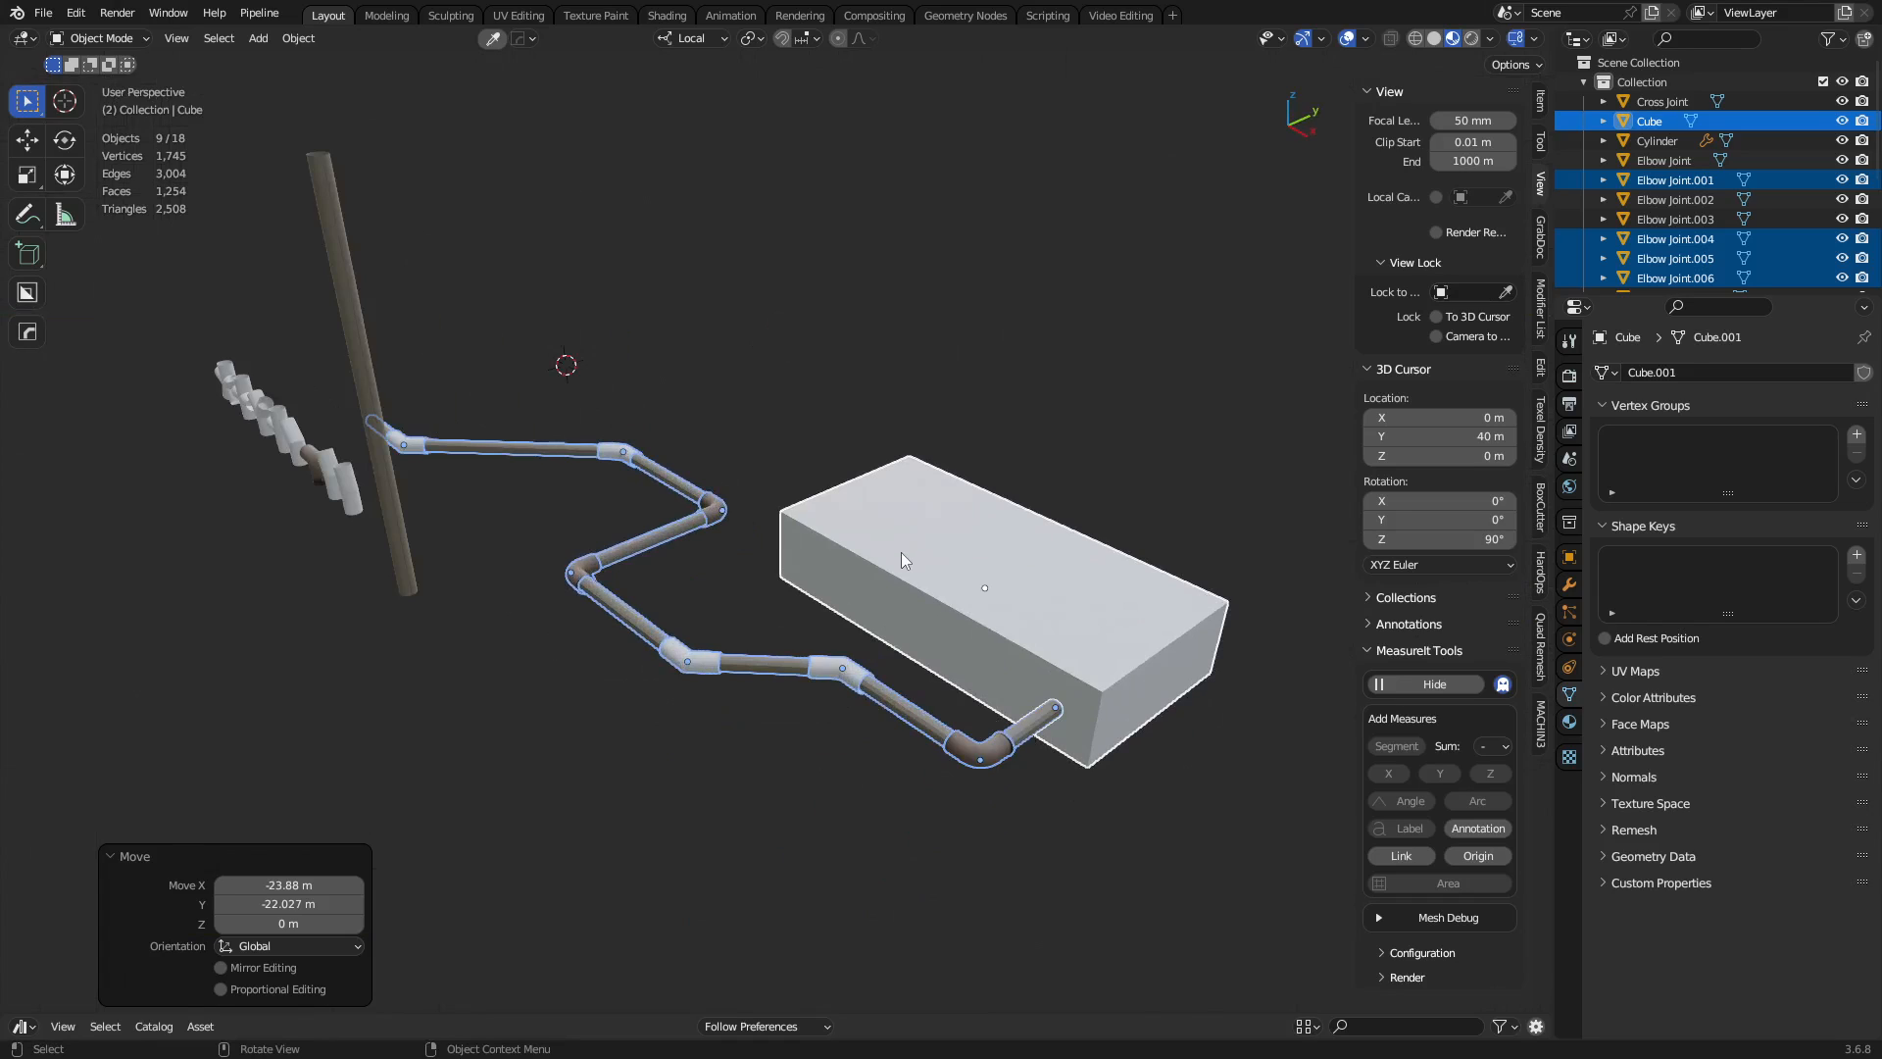
{"action": "middle_click_drag", "start_coordinate": [748, 266], "coordinate": [637, 545]}
{"action": "middle_click_drag", "start_coordinate": [863, 388], "coordinate": [756, 752], "text": "shift"}
Raise the 3D cursor to Z 10 m using the back view, keeping it at X 0 m and Y 40 m.
{"action": "right_click", "coordinate": [661, 522]}
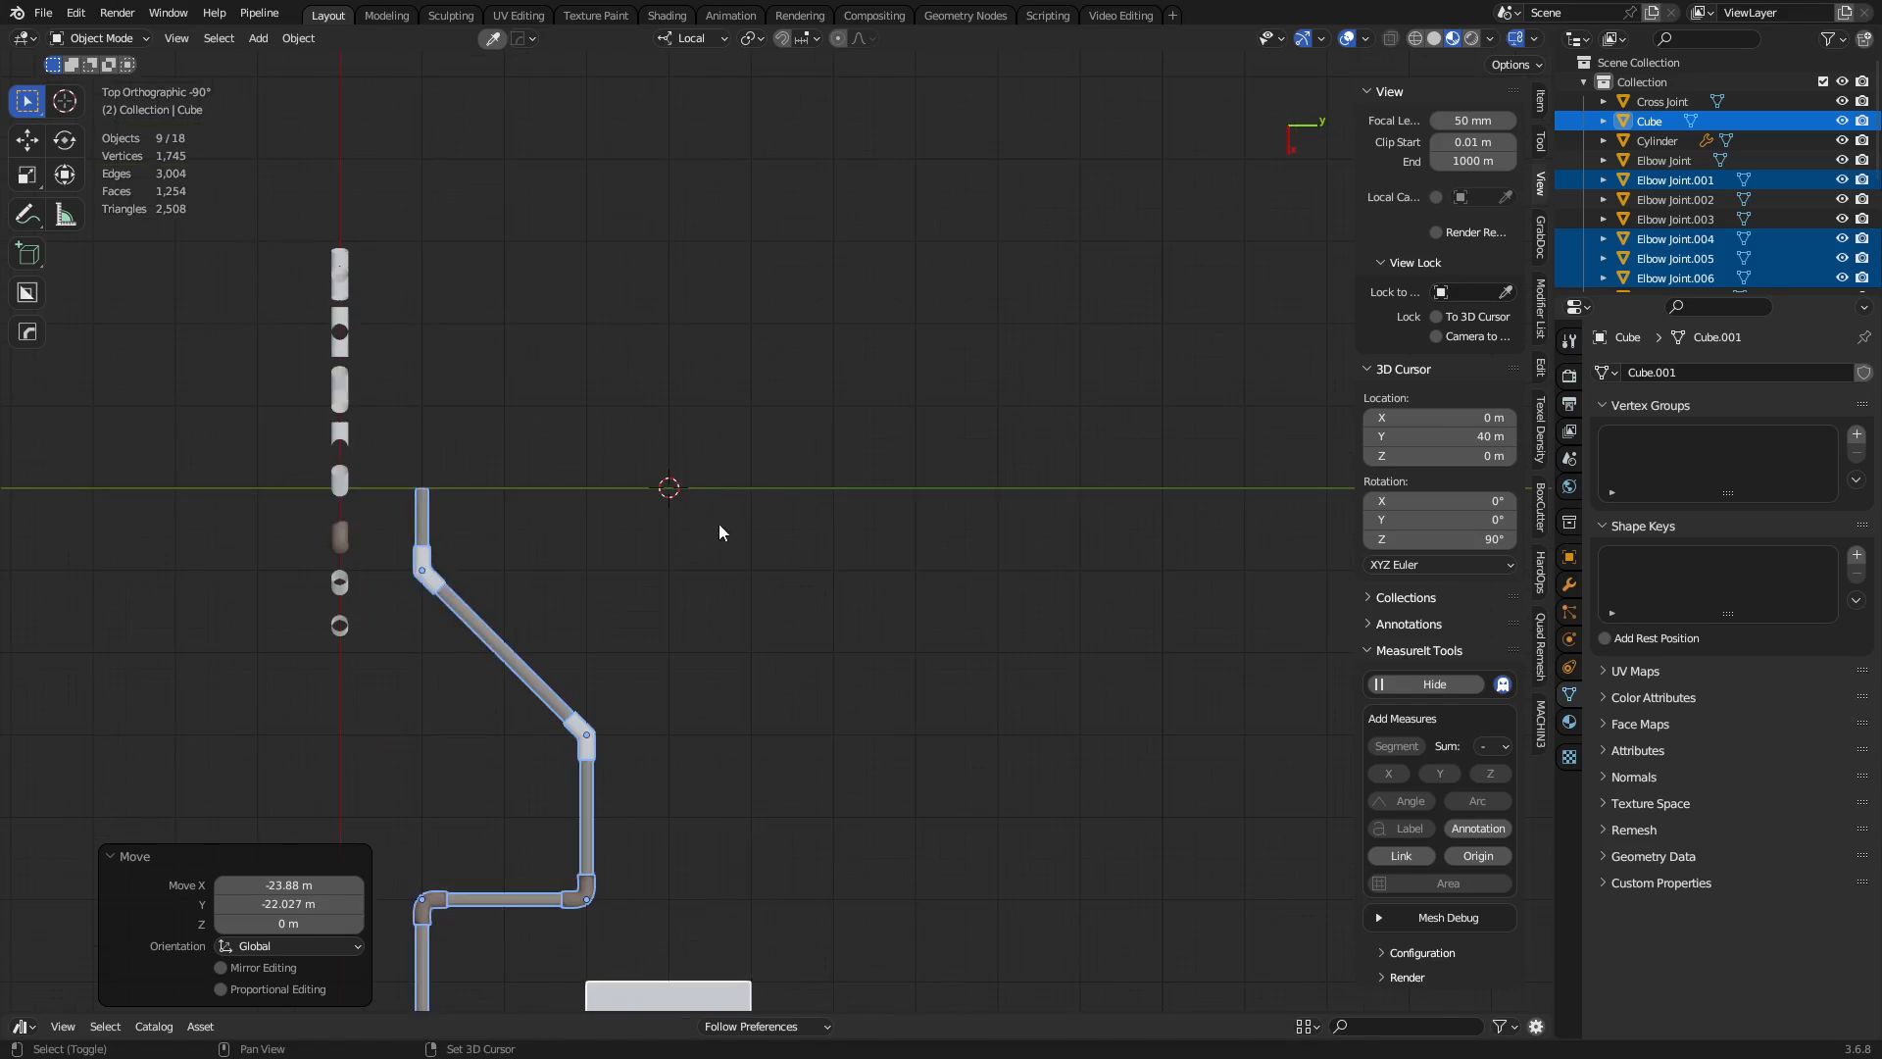
{"action": "right_click_drag", "start_coordinate": [720, 533], "coordinate": [671, 487], "text": "shift"}
{"action": "middle_click_drag", "start_coordinate": [735, 515], "coordinate": [586, 220]}
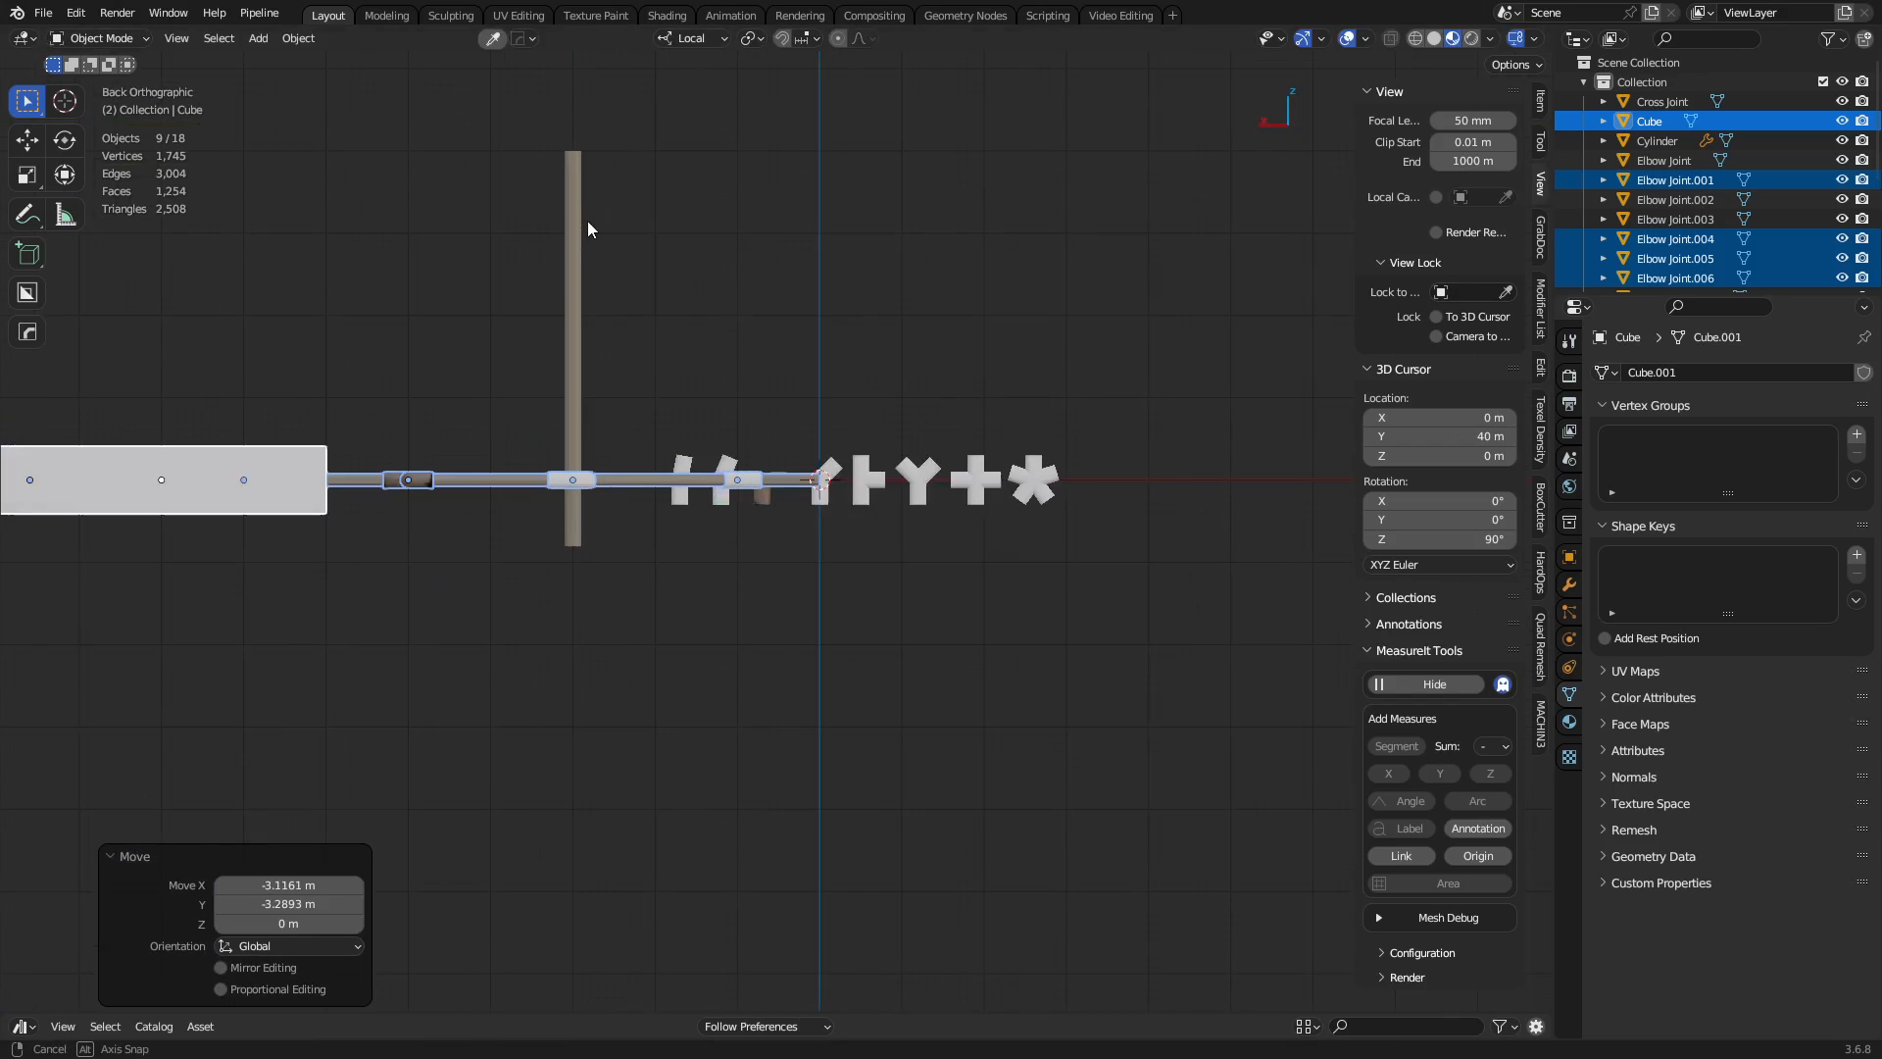
{"action": "right_click", "coordinate": [824, 490]}
{"action": "middle_click_drag", "start_coordinate": [883, 441], "coordinate": [847, 389]}
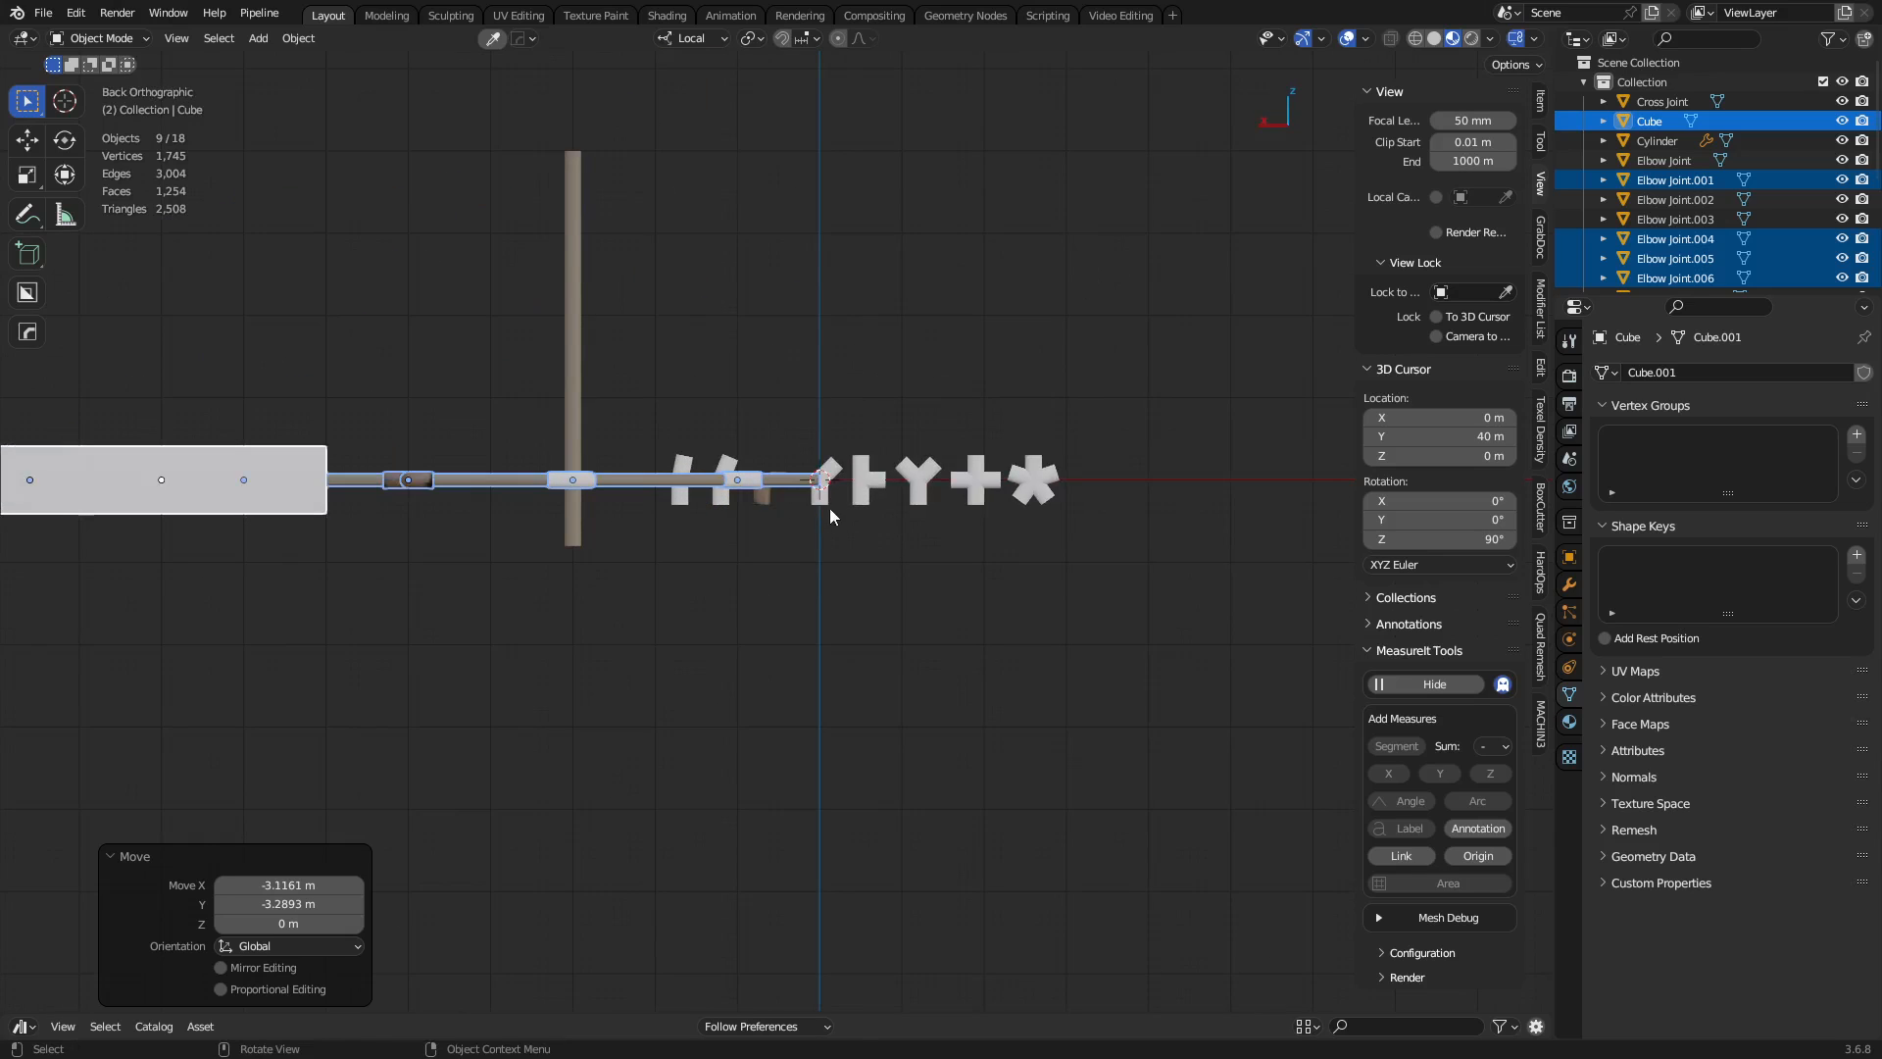
{"action": "right_click_drag", "start_coordinate": [823, 500], "coordinate": [820, 397], "text": "shift"}
Group the block, the pipe path and six of its elbows with MACHIN3 Group, setting the group location to Cursor.
{"action": "middle_click_drag", "start_coordinate": [1000, 370], "coordinate": [991, 510]}
{"action": "left_click", "coordinate": [488, 482]}
{"action": "left_click", "coordinate": [1083, 371]}
{"action": "left_click", "coordinate": [1035, 370], "text": "shift"}
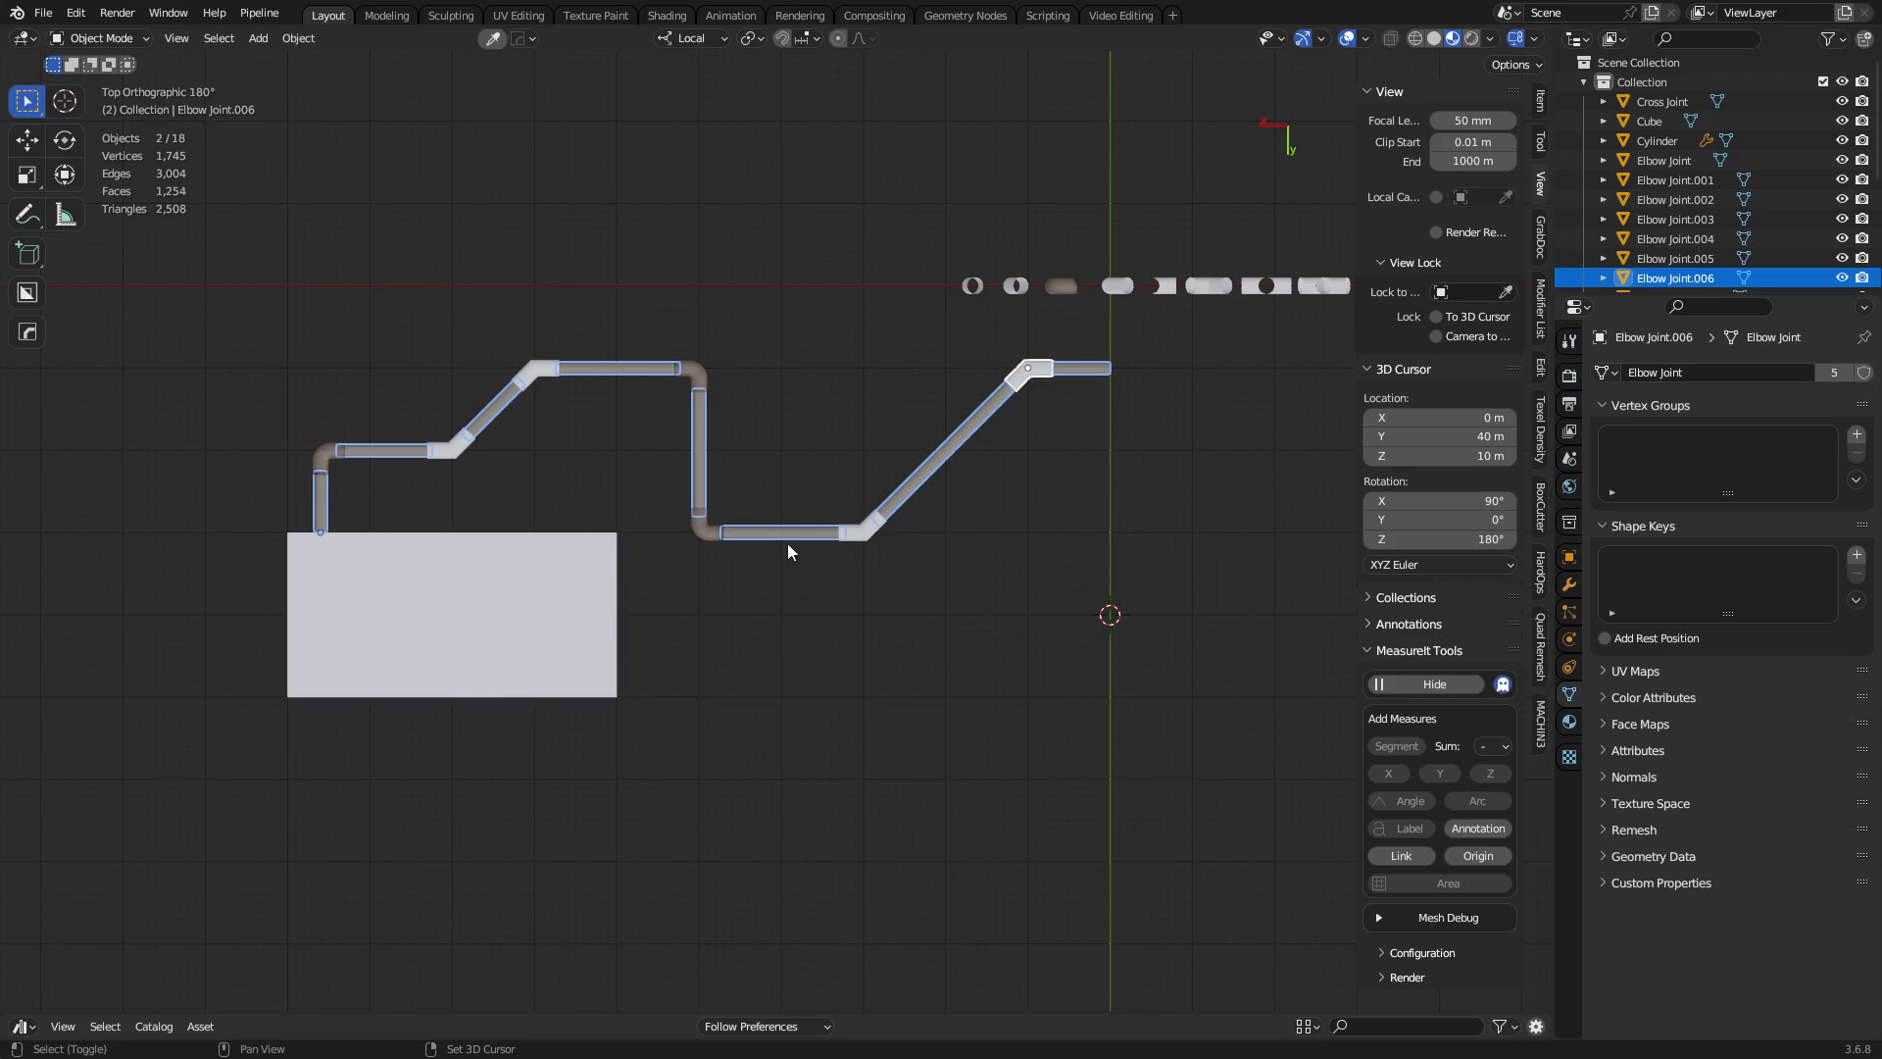
{"action": "left_click", "coordinate": [700, 533], "text": "shift"}
{"action": "left_click_drag", "start_coordinate": [158, 351], "coordinate": [618, 739], "text": "shift"}
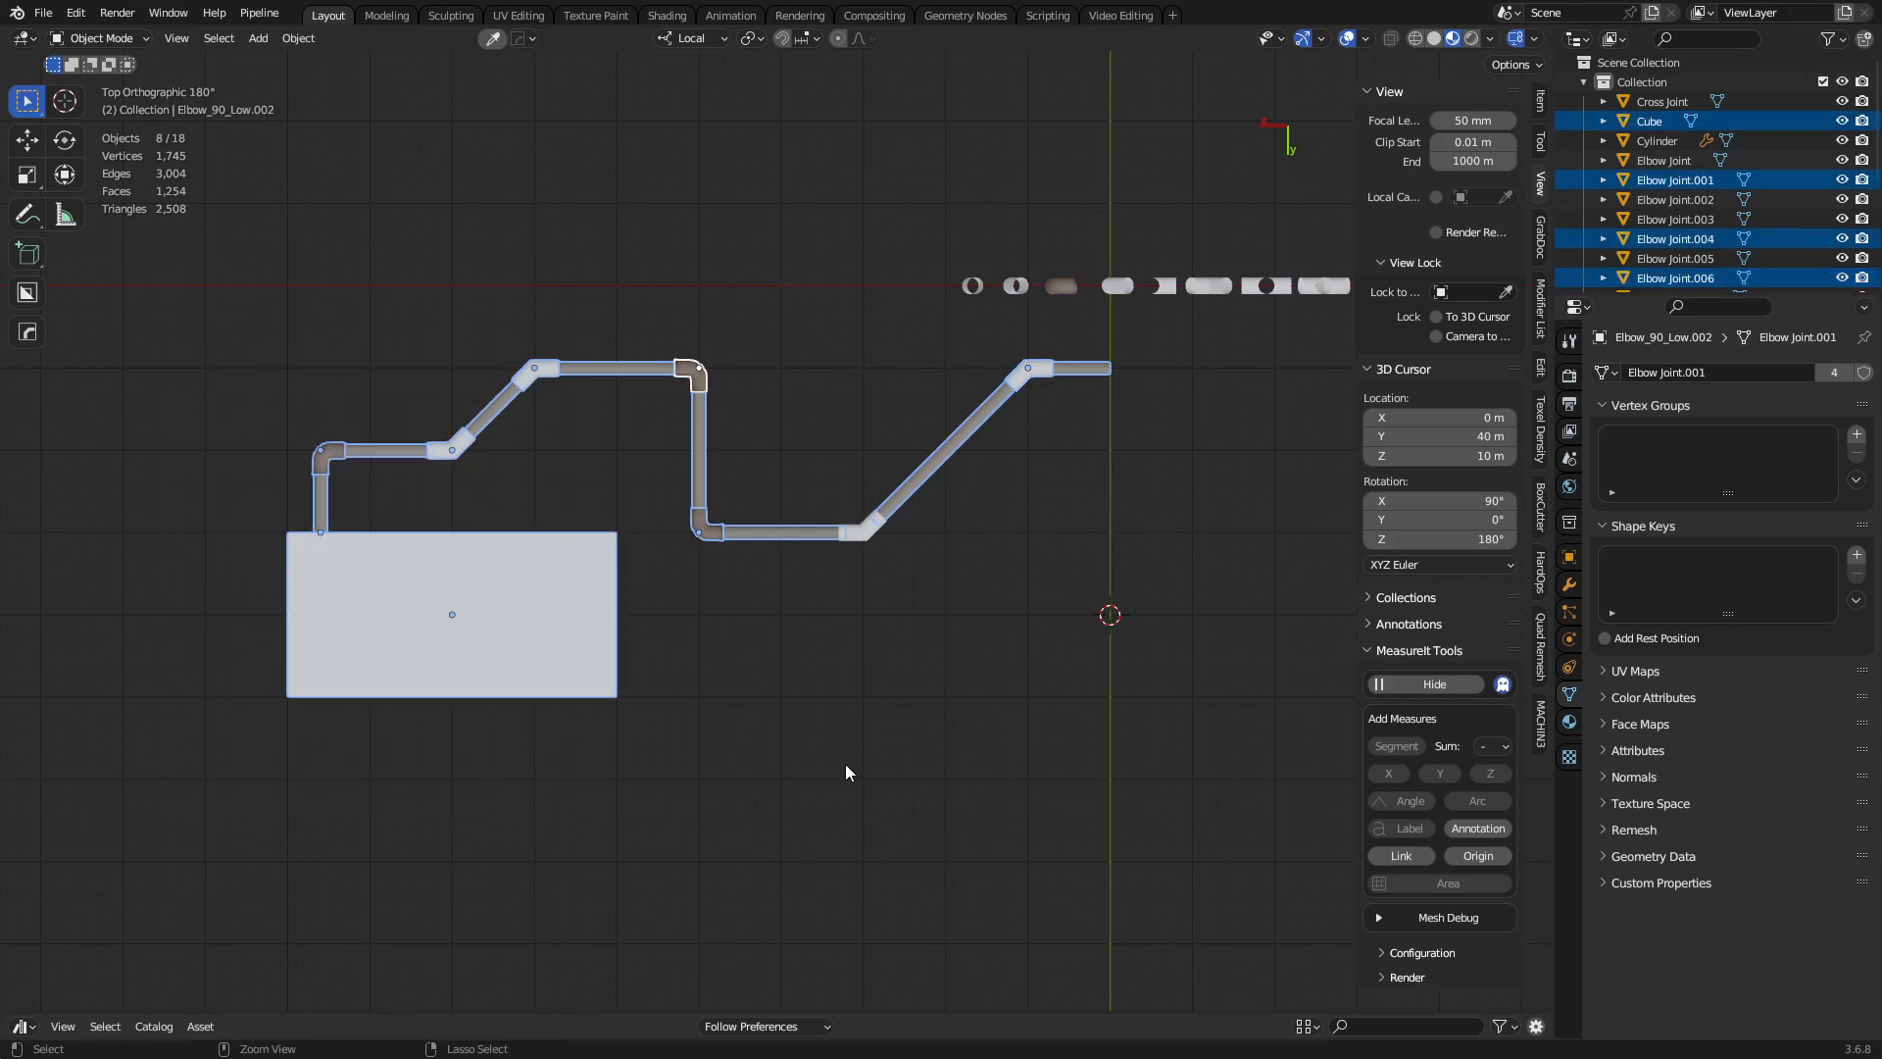
{"action": "key", "text": "ctrl+g"}
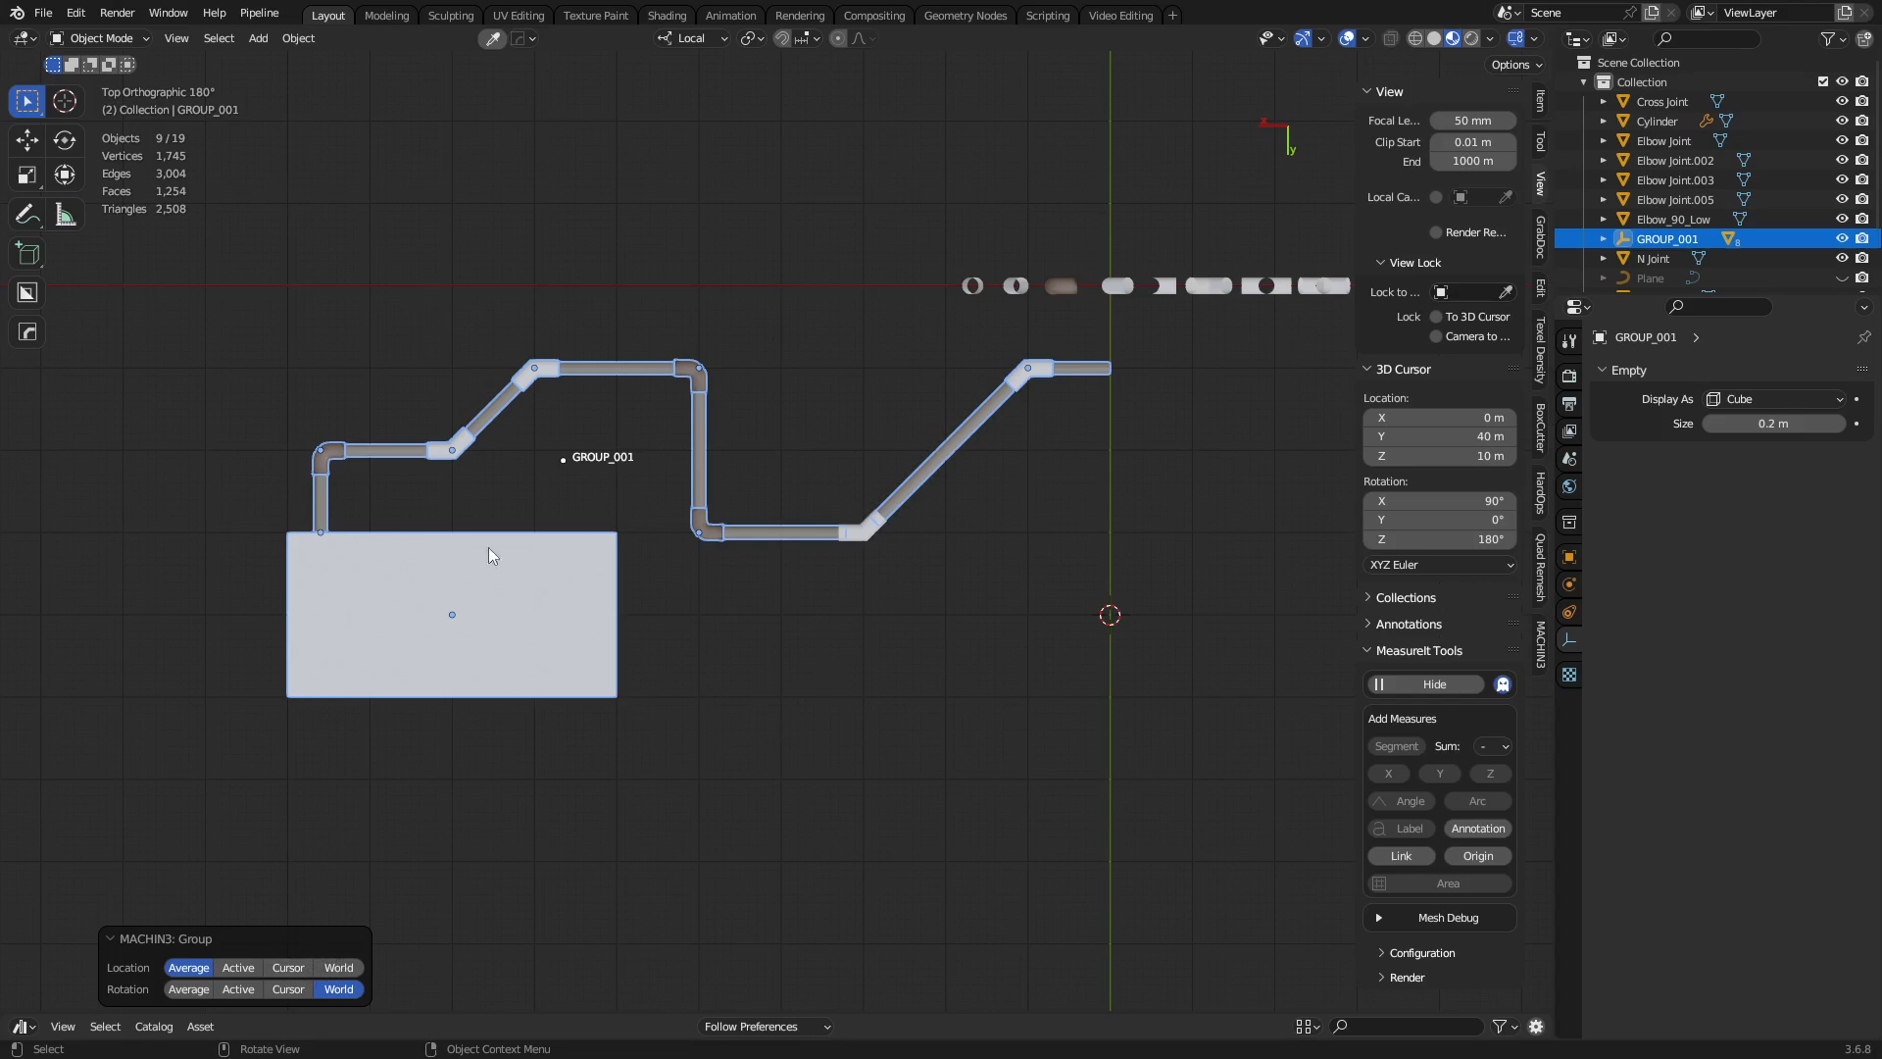
{"action": "left_click", "coordinate": [292, 968]}
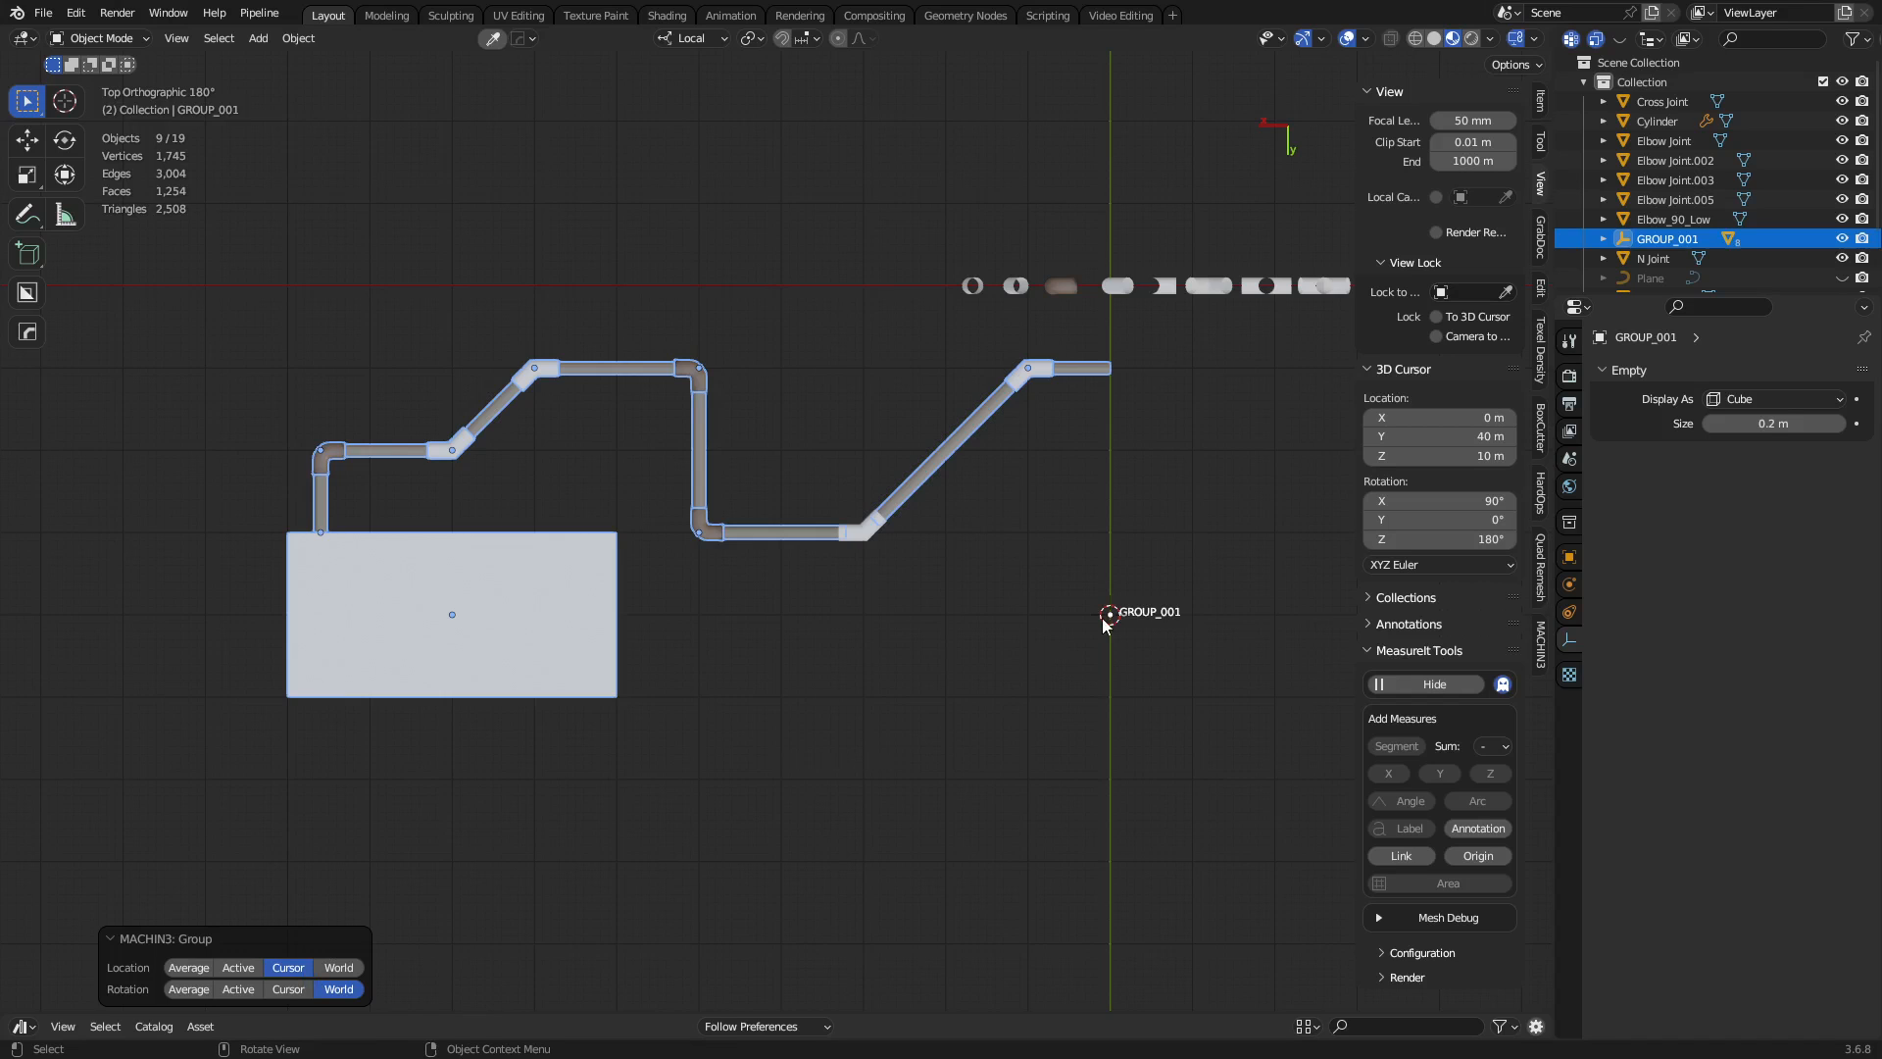
Reselect the whole group starting from its block and make a linked duplicate of it in place.
{"action": "left_click", "coordinate": [849, 761]}
{"action": "middle_click_drag", "start_coordinate": [853, 765], "coordinate": [783, 661]}
{"action": "left_click", "coordinate": [562, 739]}
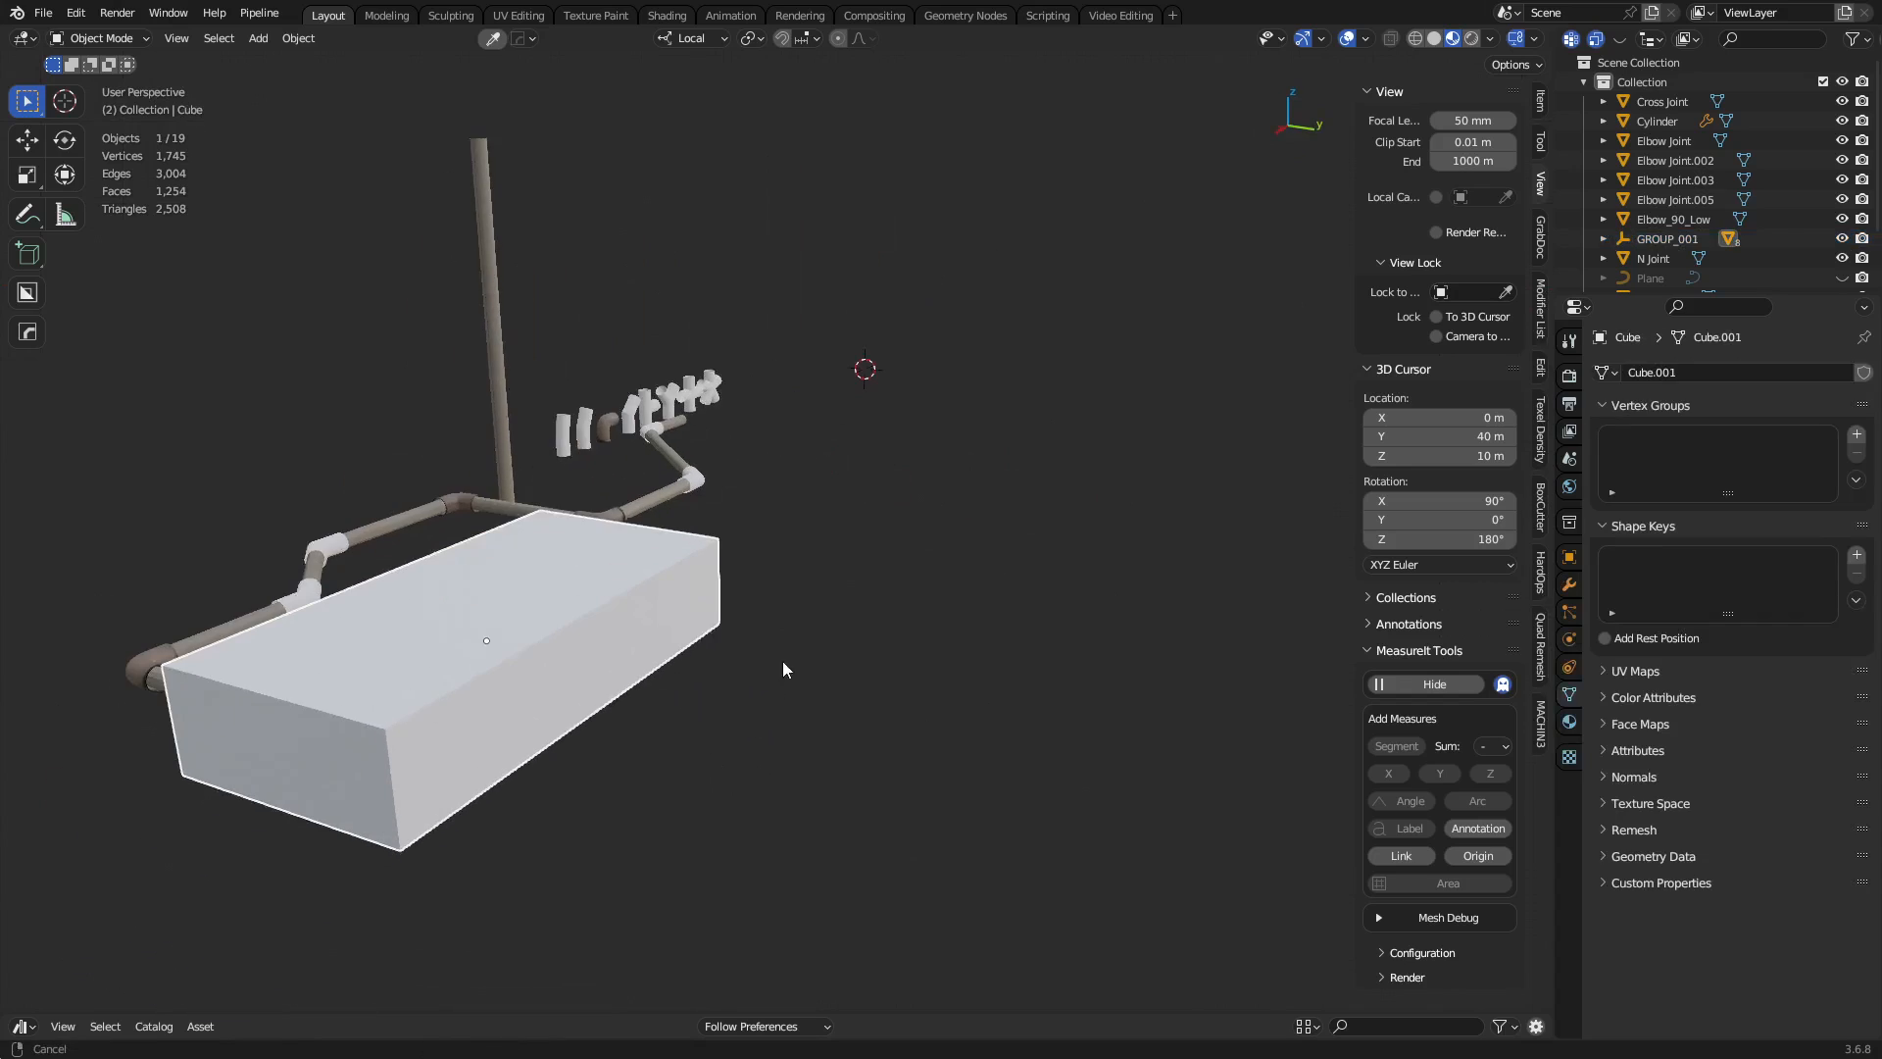
{"action": "double_click", "coordinate": [885, 655], "text": "shift"}
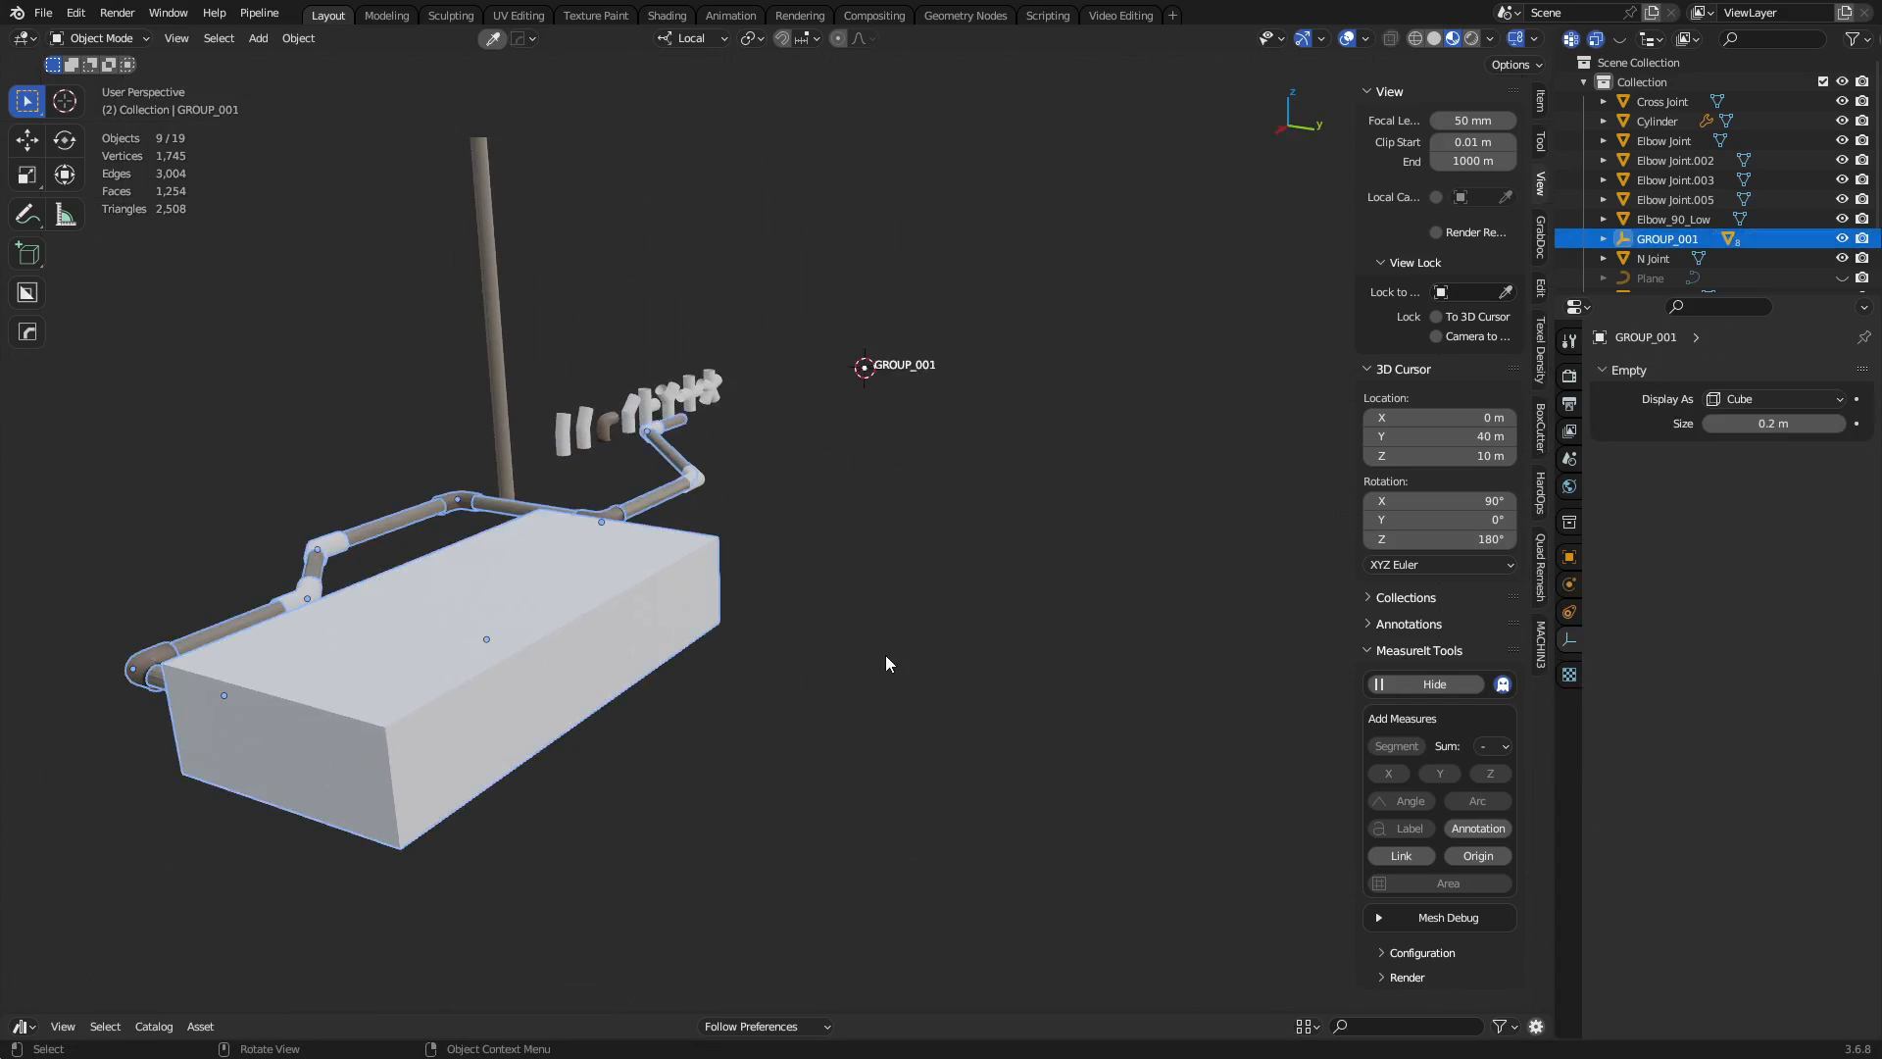
{"action": "middle_click_drag", "start_coordinate": [784, 614], "coordinate": [670, 815]}
{"action": "key", "text": "shift+d"}
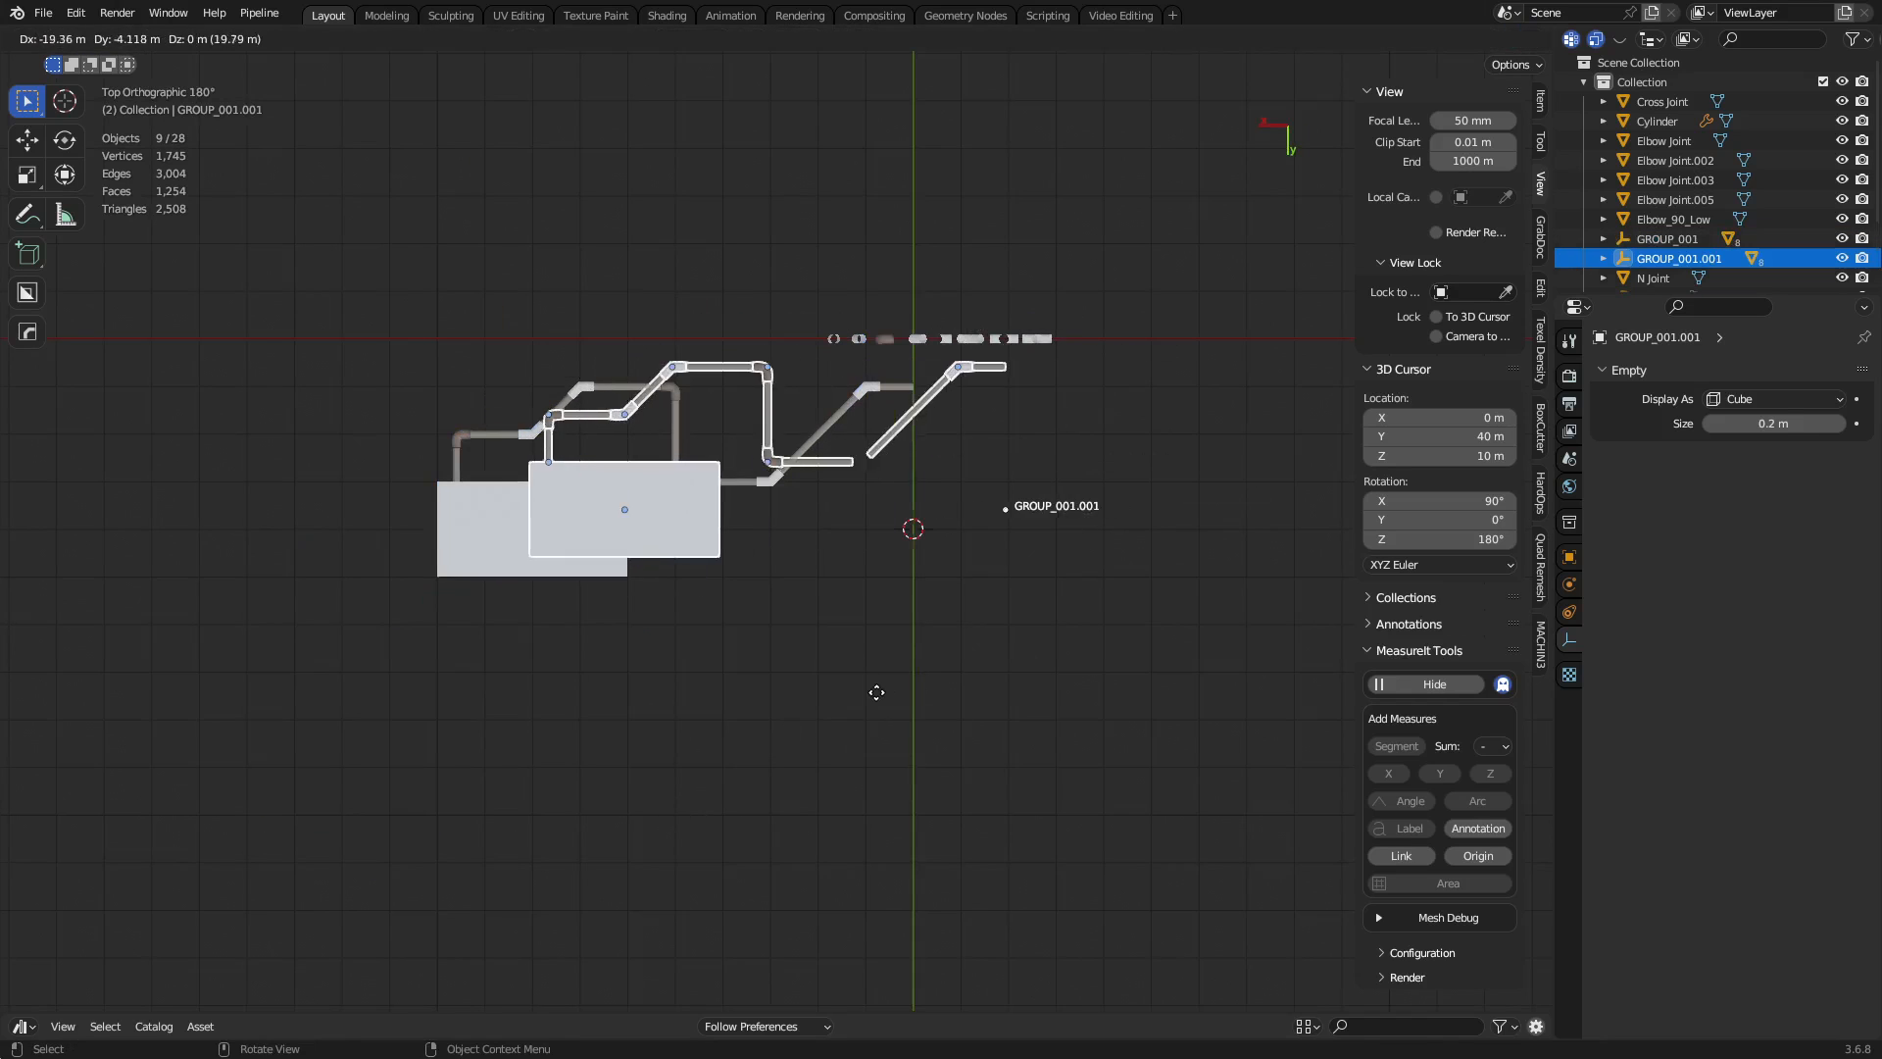
{"action": "right_click", "coordinate": [877, 692]}
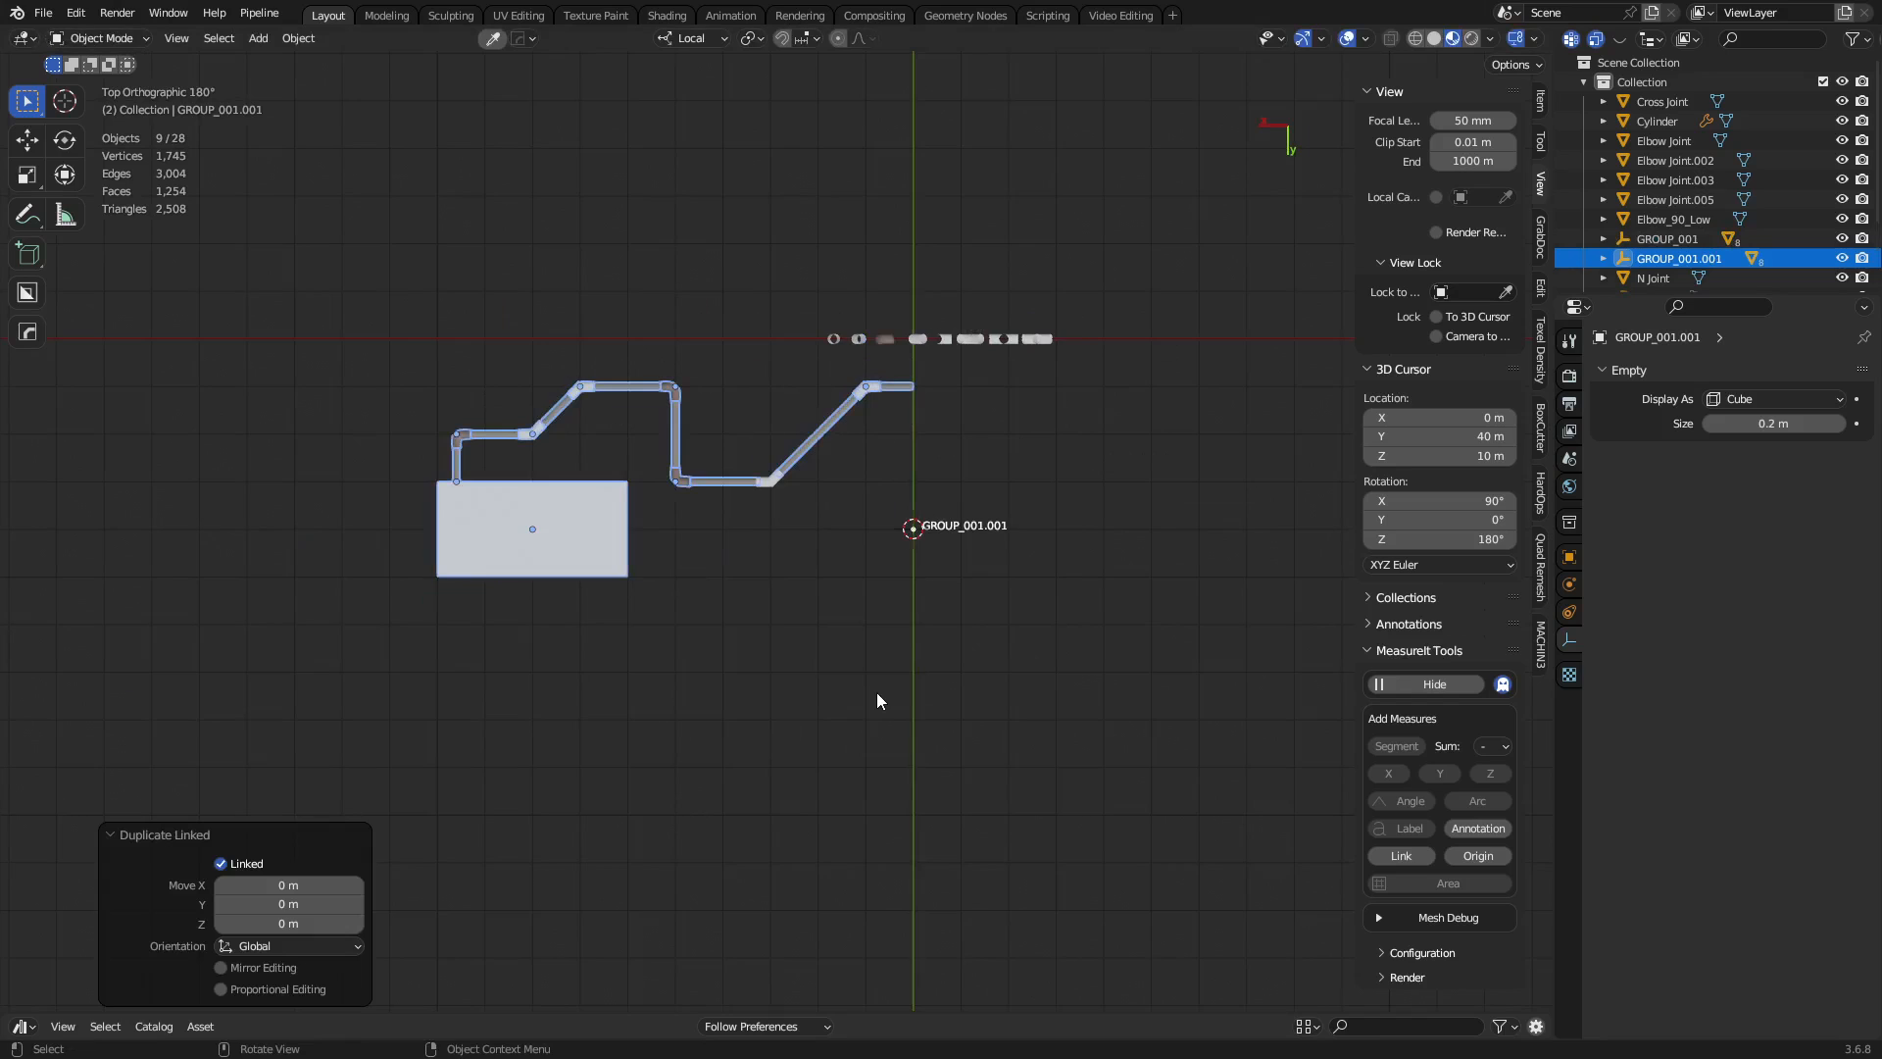
{"action": "middle_click_drag", "start_coordinate": [877, 692], "coordinate": [849, 498], "text": "shift"}
{"action": "key", "text": "g"}
{"action": "key", "text": "y"}
{"action": "key", "text": "y"}
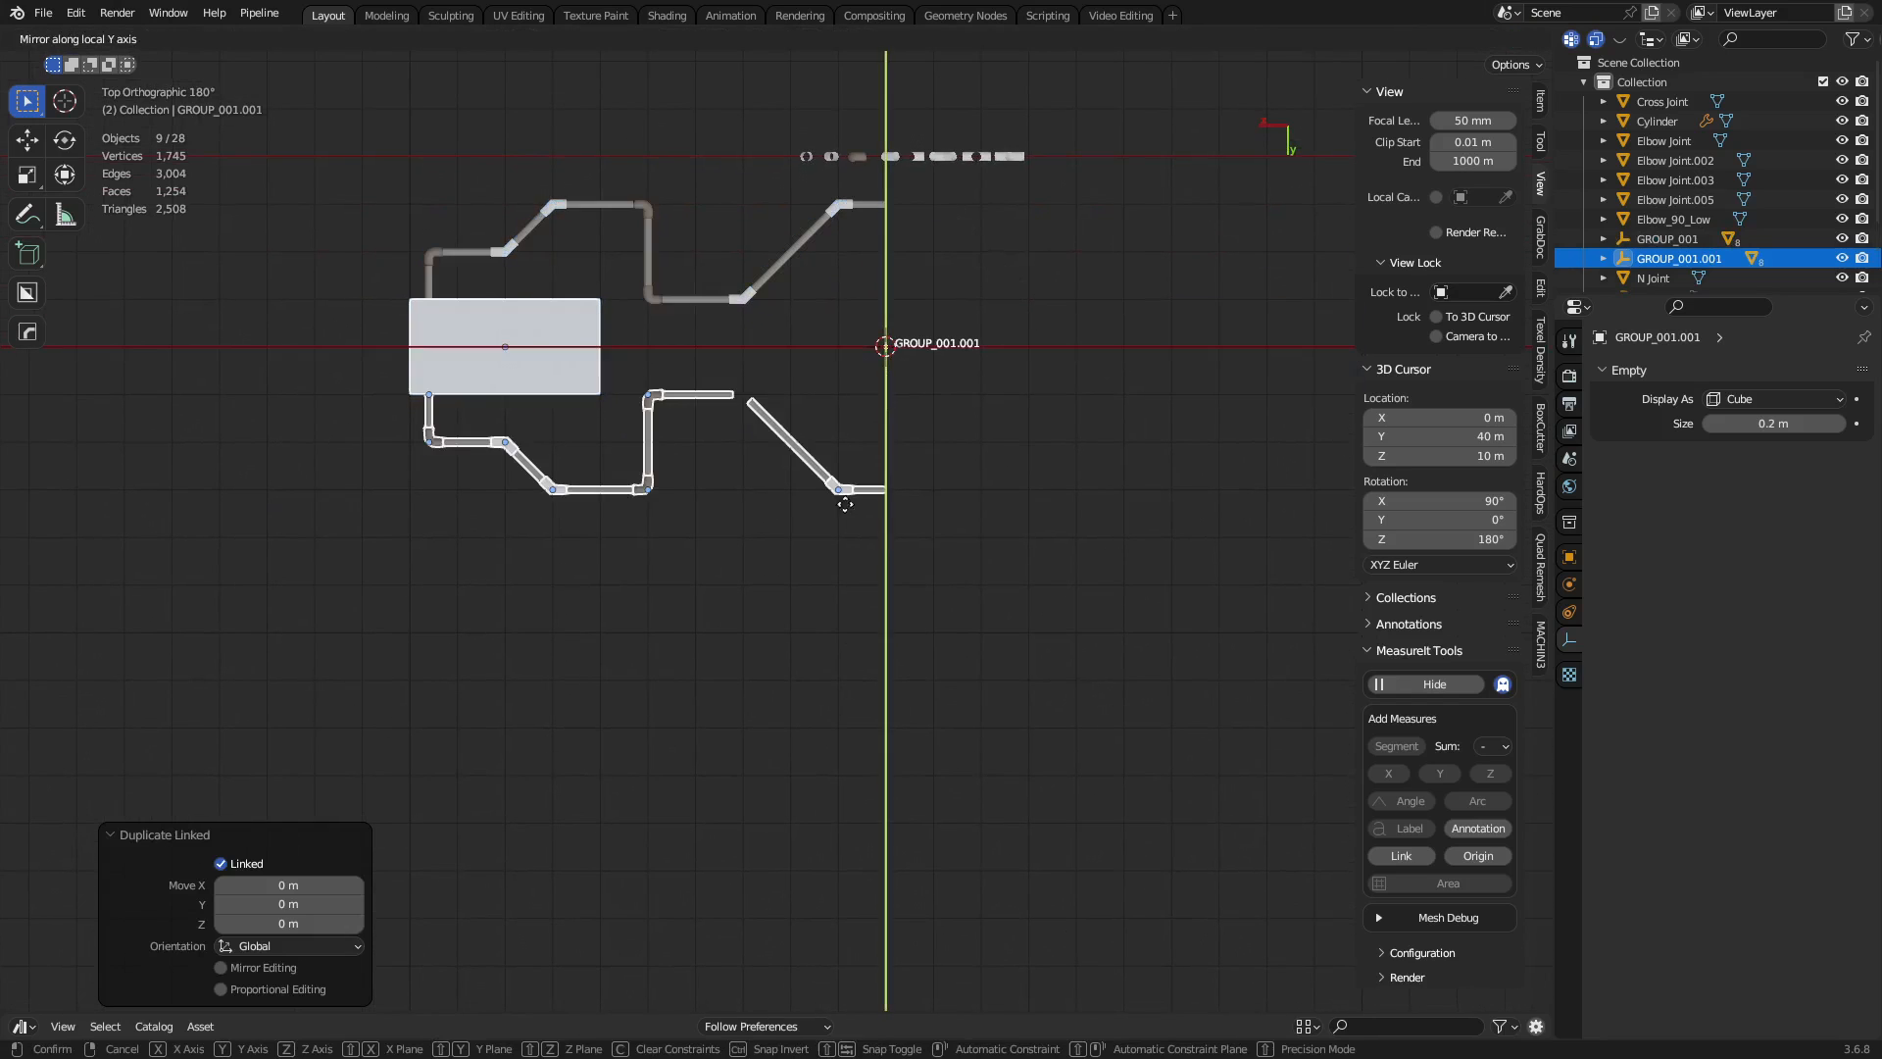
{"action": "right_click", "coordinate": [843, 686]}
{"action": "key", "text": "g"}
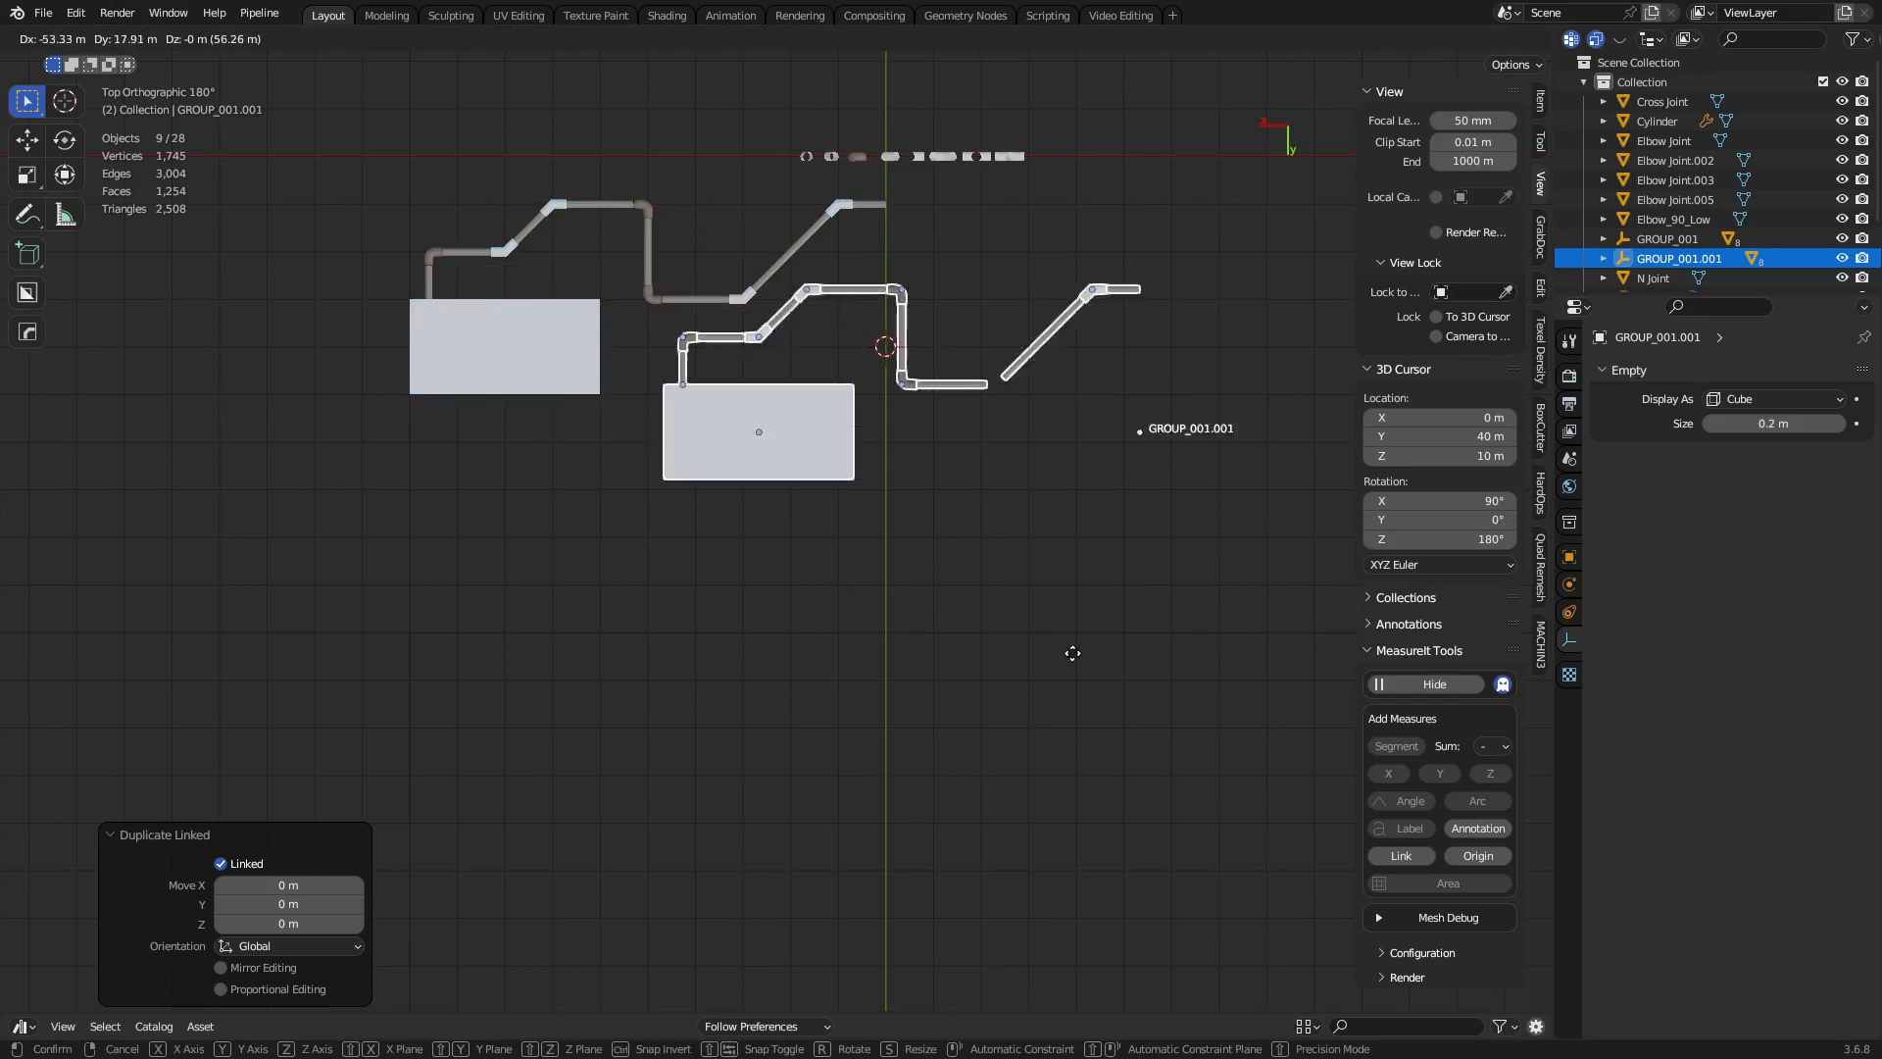
{"action": "right_click", "coordinate": [941, 598]}
Mirror the linked duplicate group along its local Y axis.
{"action": "key", "text": "ctrl+m"}
{"action": "key", "text": "y"}
{"action": "key", "text": "y"}
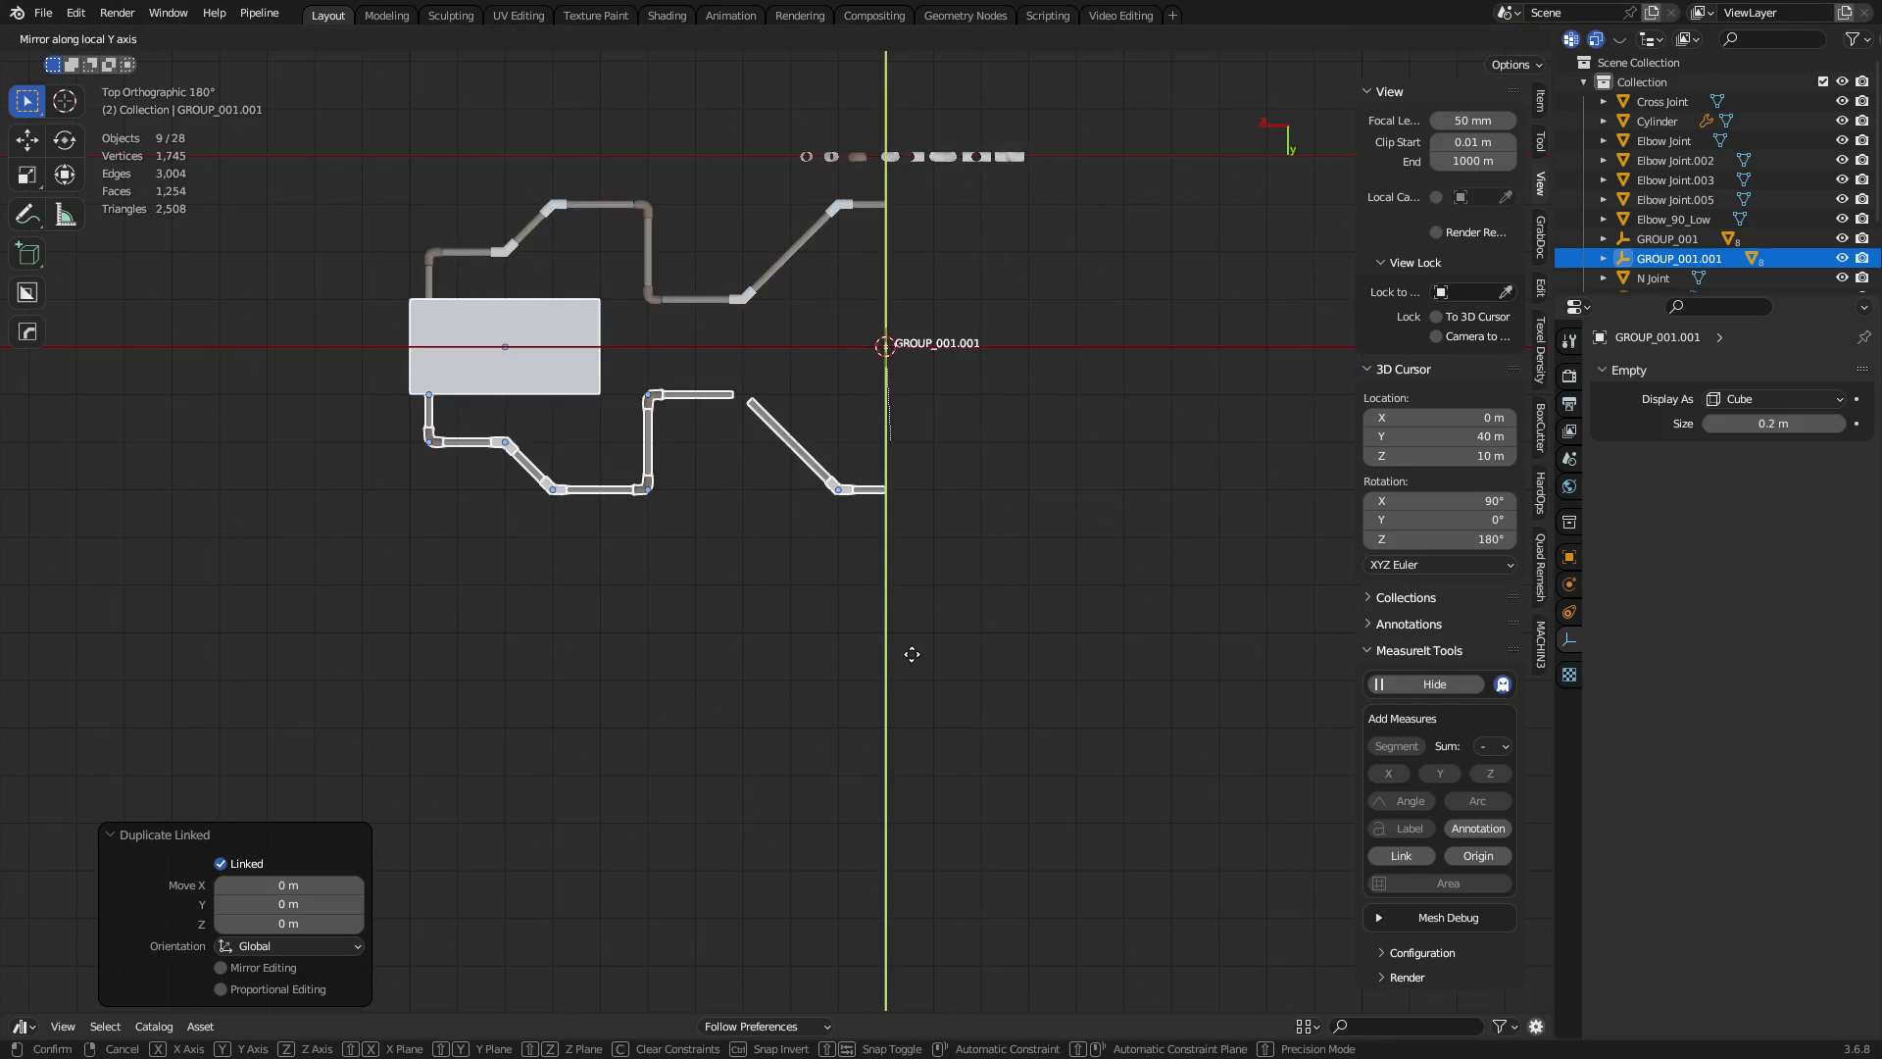
{"action": "left_click", "coordinate": [915, 664]}
Move the mirrored group -40 m along its local Y axis so it stands apart from the original, and view it from above.
{"action": "middle_click_drag", "start_coordinate": [832, 714], "coordinate": [713, 673]}
{"action": "key", "text": "g"}
{"action": "key", "text": "y"}
{"action": "key", "text": "x"}
{"action": "key", "text": "y"}
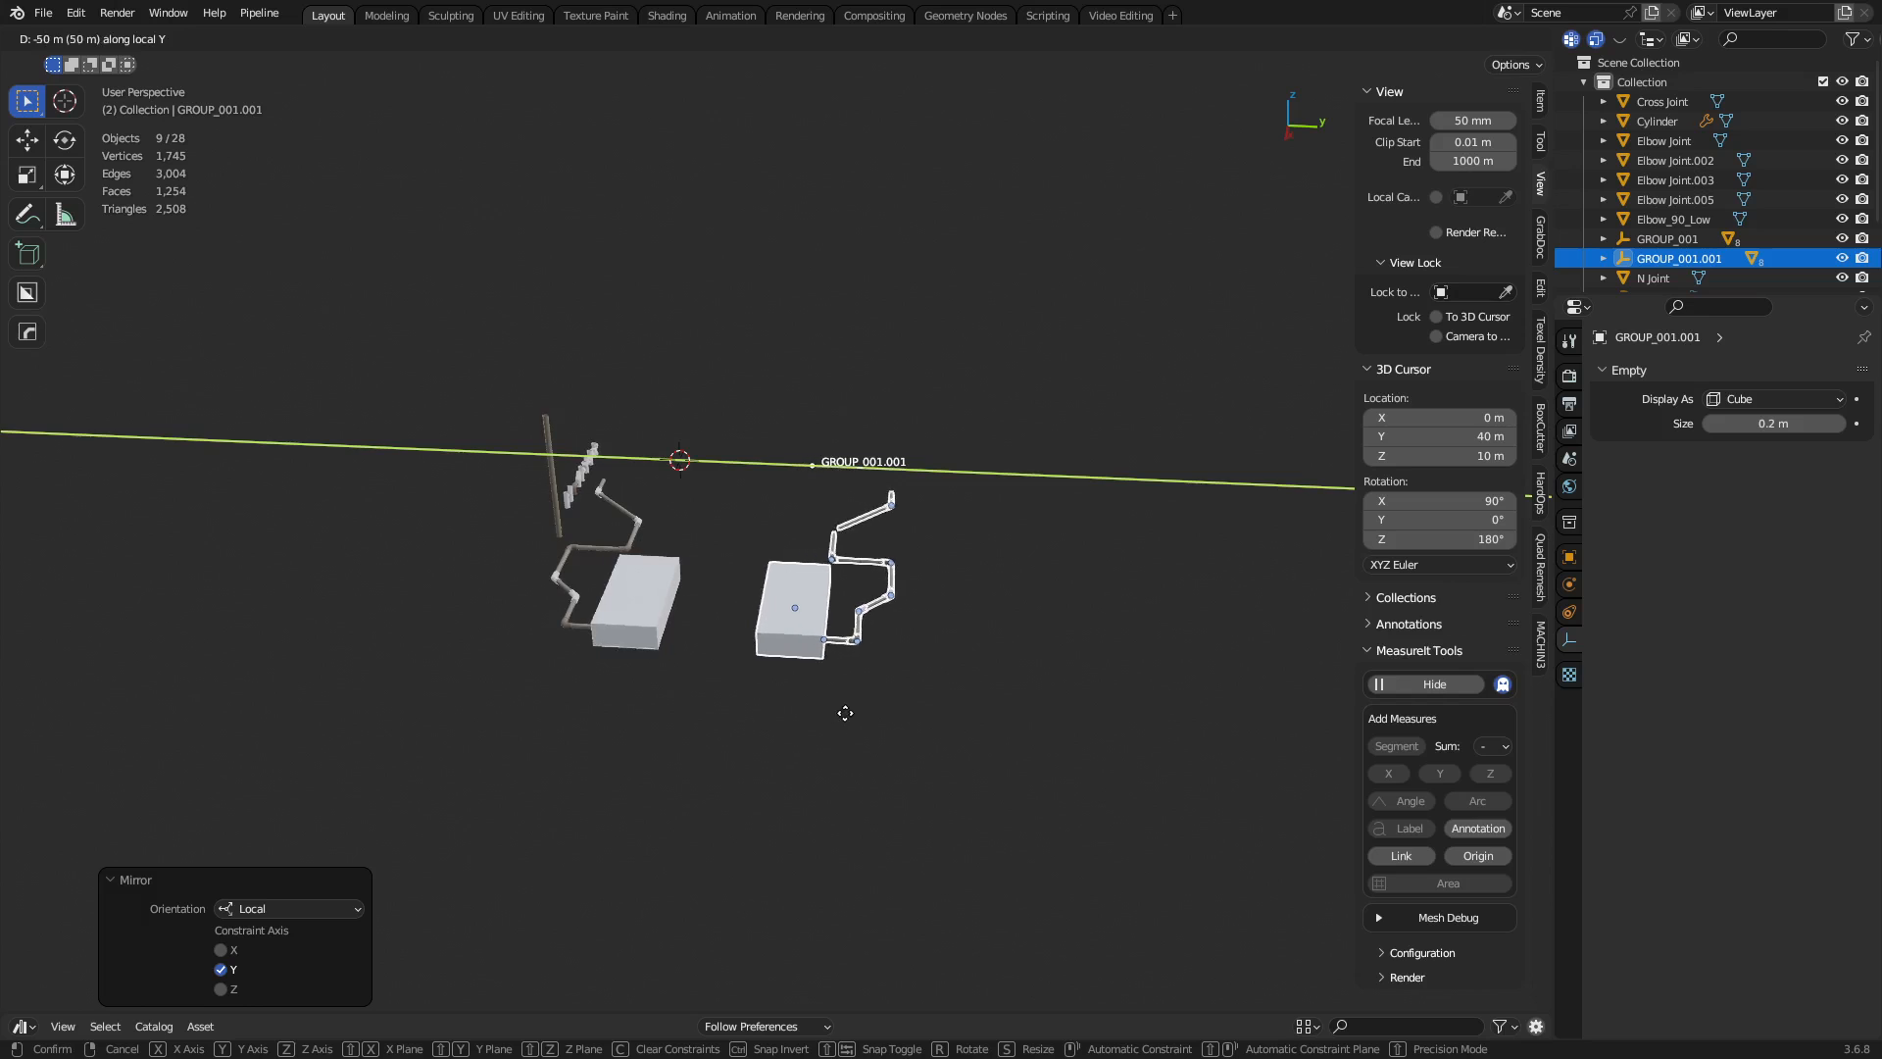
{"action": "left_click", "coordinate": [849, 556]}
{"action": "middle_click_drag", "start_coordinate": [845, 533], "coordinate": [849, 628], "text": "alt"}
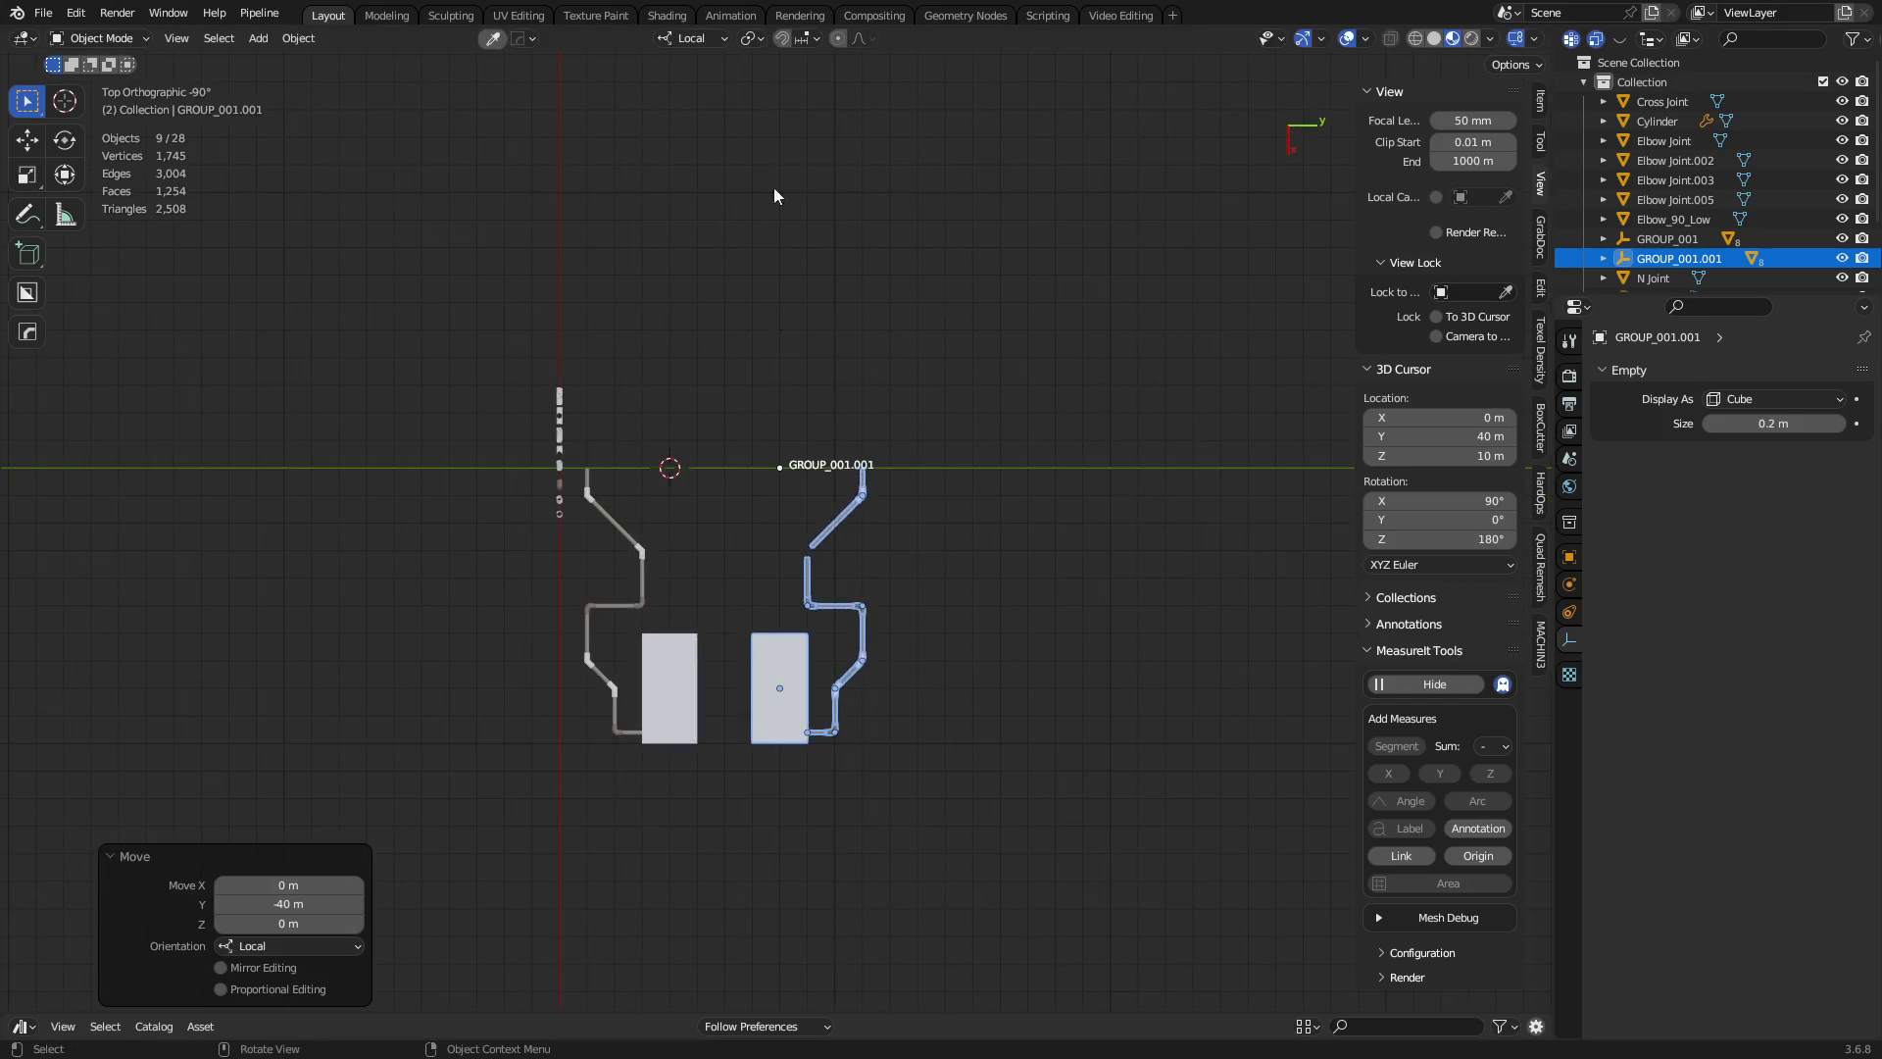
Examine the mirrored duplicate group from above and in perspective, comparing the joints along its pipe path with the original.
{"action": "left_click", "coordinate": [806, 41]}
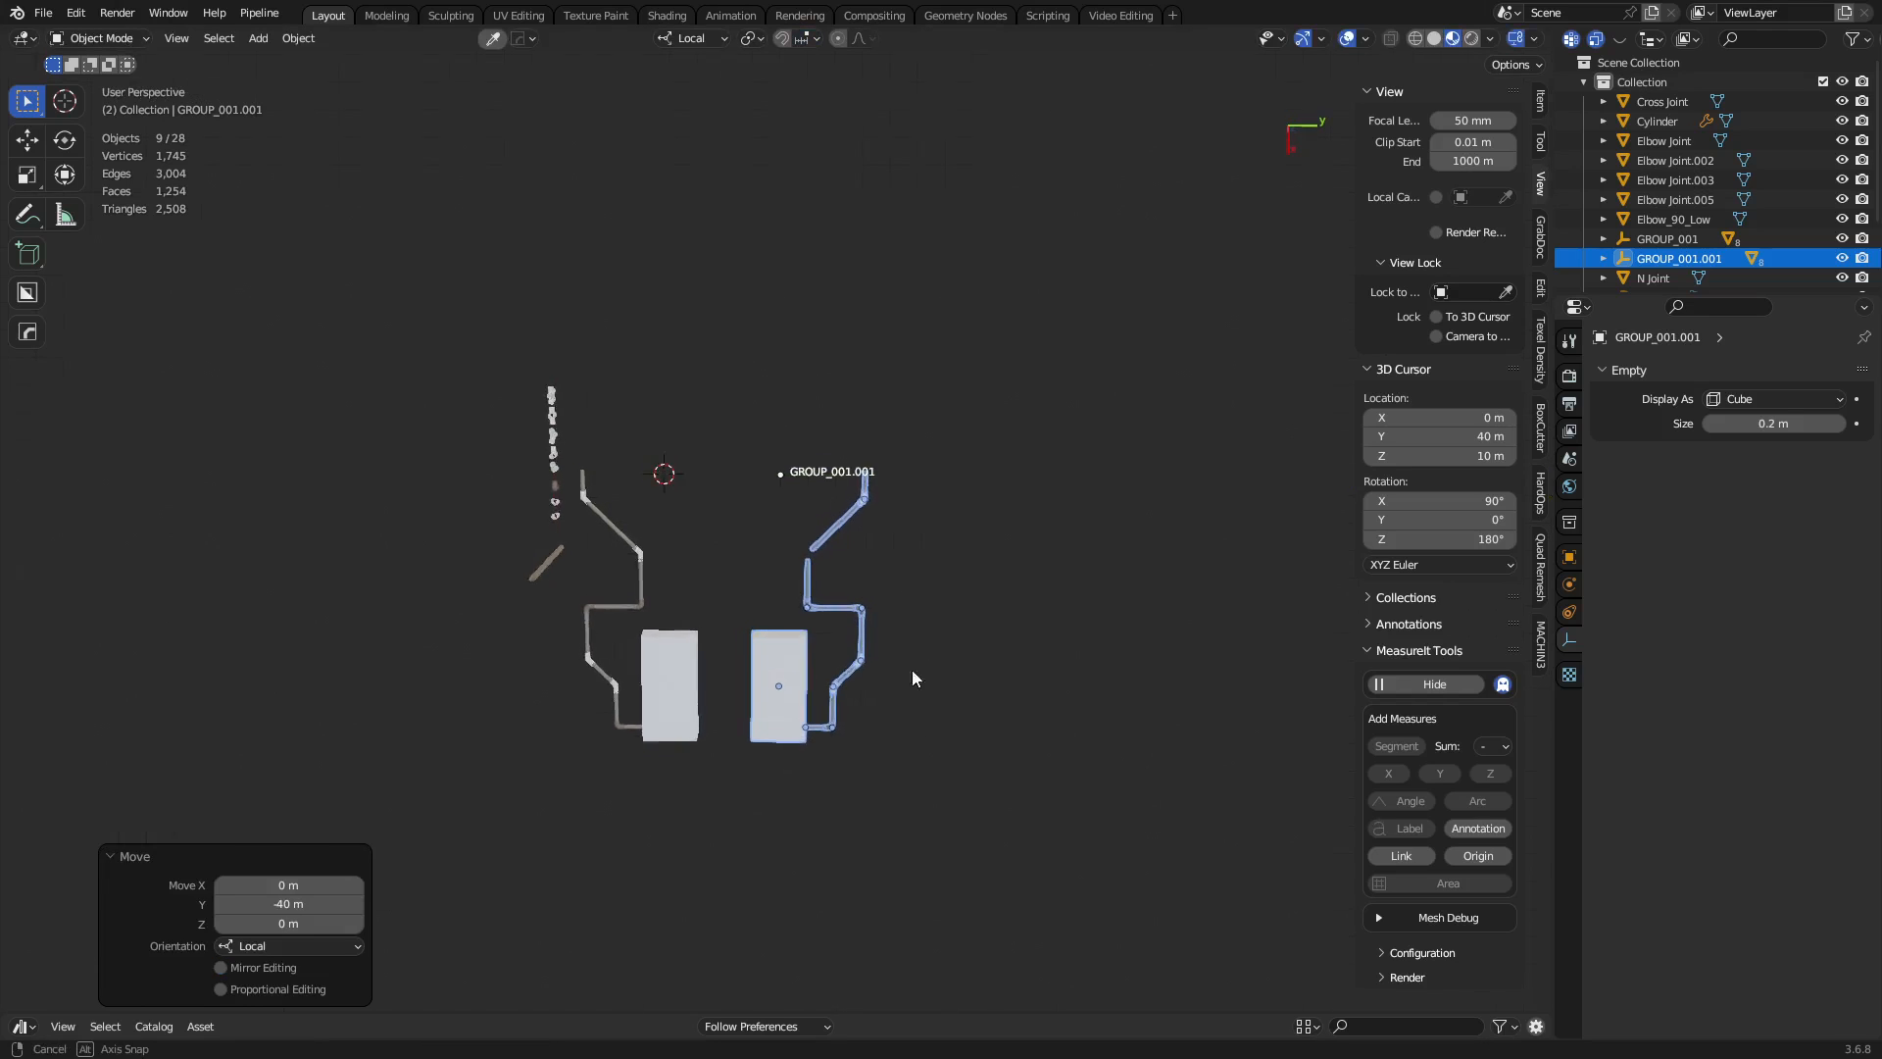
{"action": "key", "text": "KP_7"}
{"action": "key", "text": "g"}
{"action": "key", "text": "Escape"}
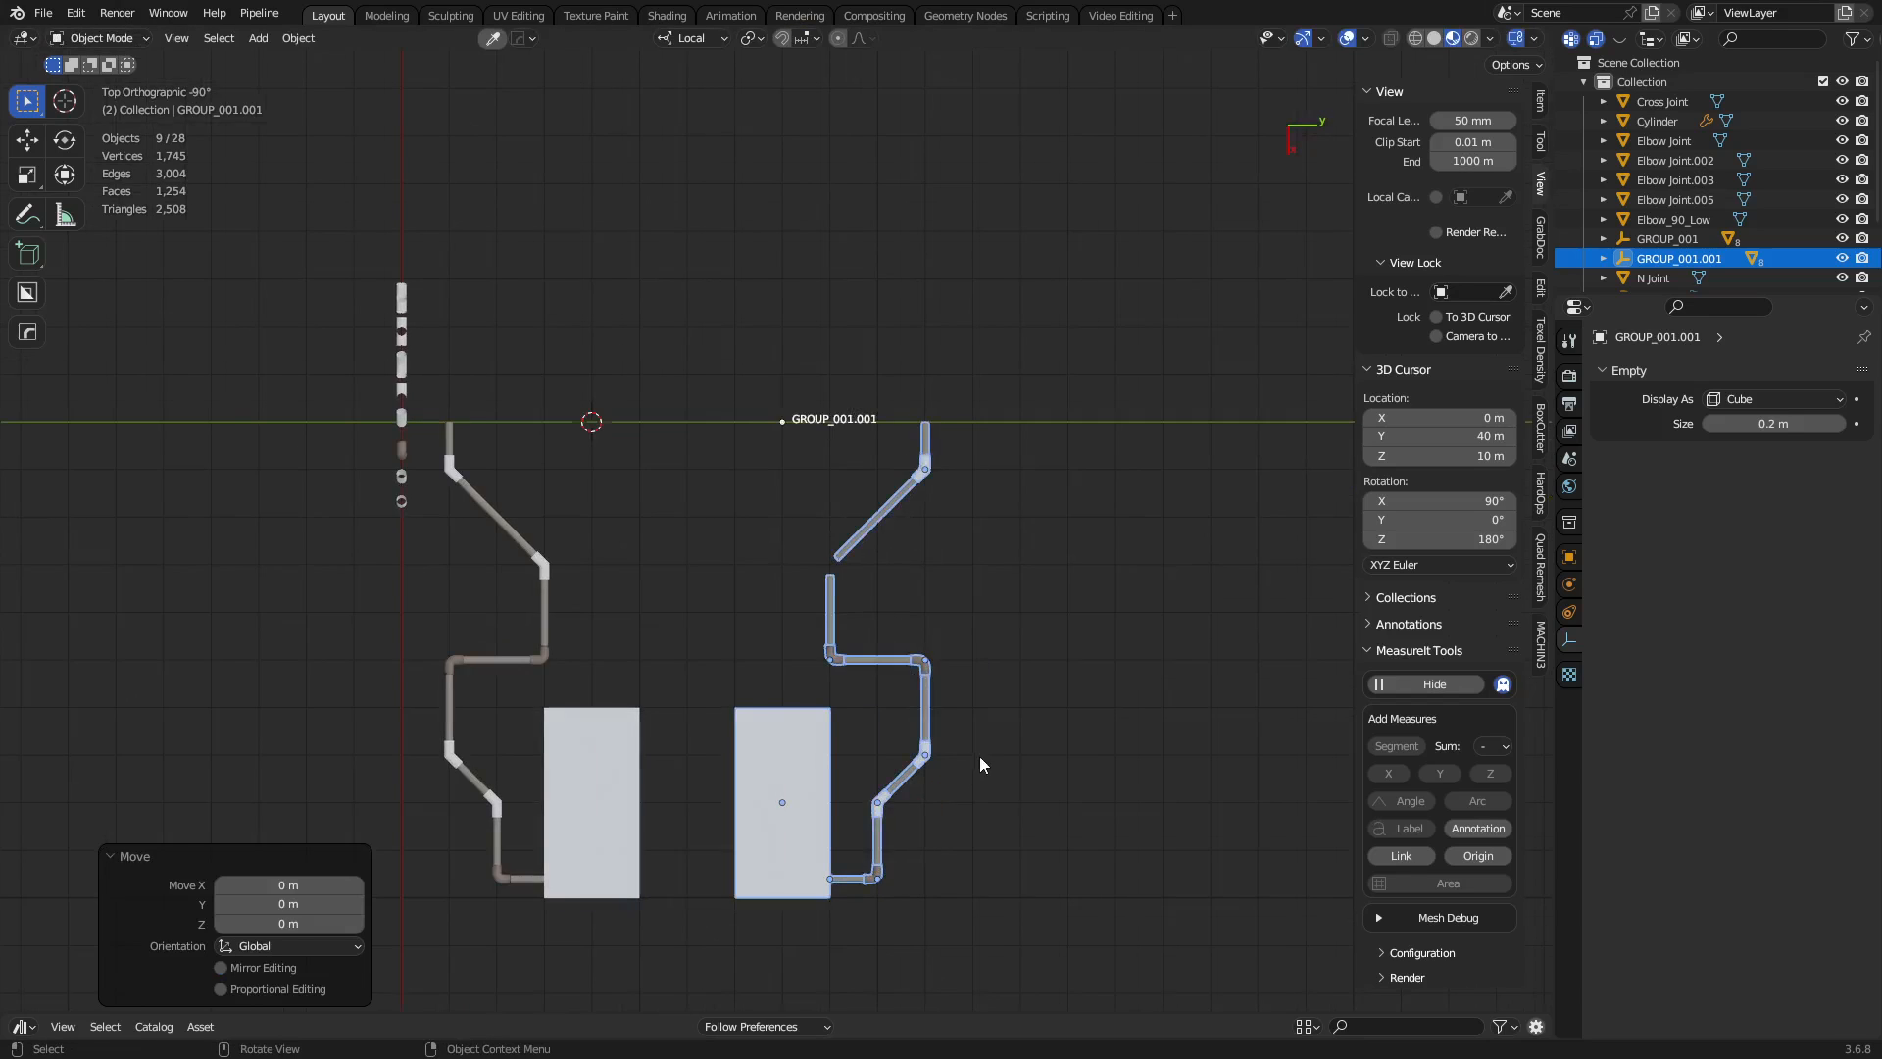
{"action": "middle_click_drag", "start_coordinate": [979, 756], "coordinate": [974, 853]}
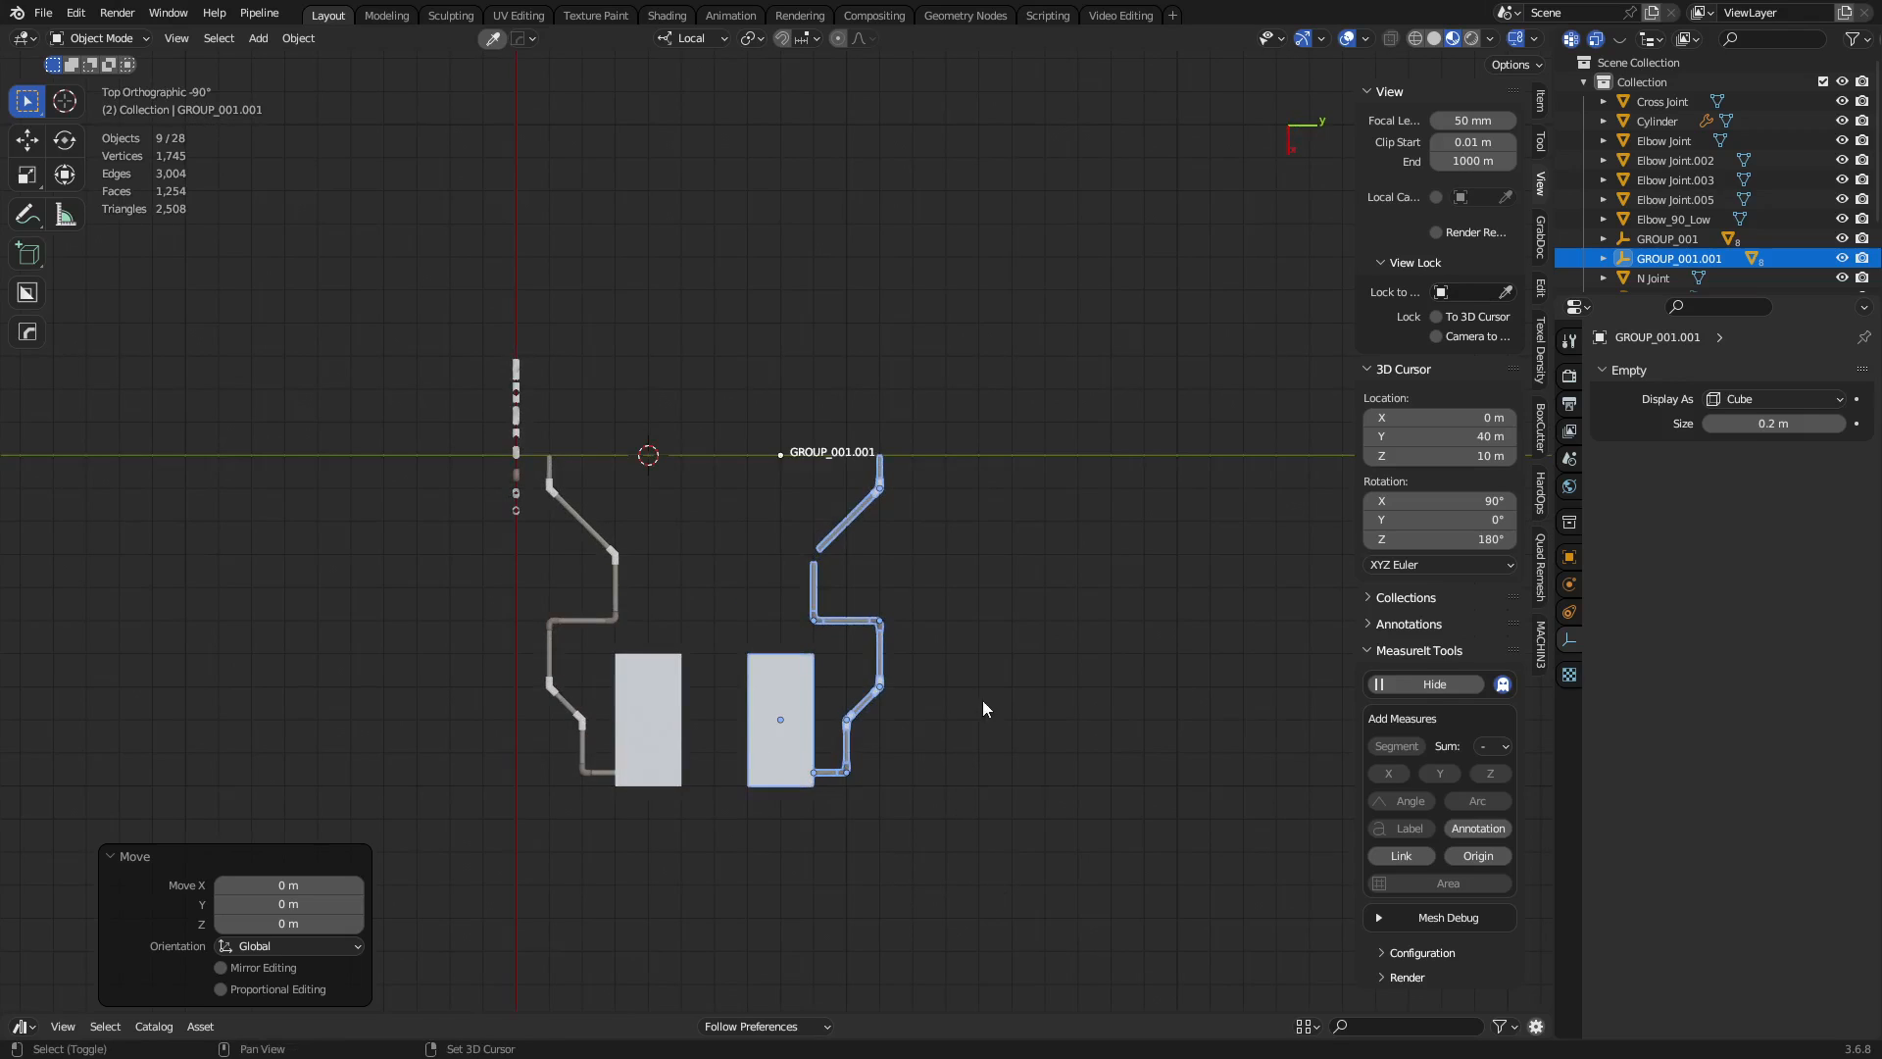
{"action": "left_click", "coordinate": [1021, 657]}
{"action": "left_click", "coordinate": [841, 771]}
{"action": "left_click", "coordinate": [1031, 726]}
{"action": "double_click", "coordinate": [827, 773]}
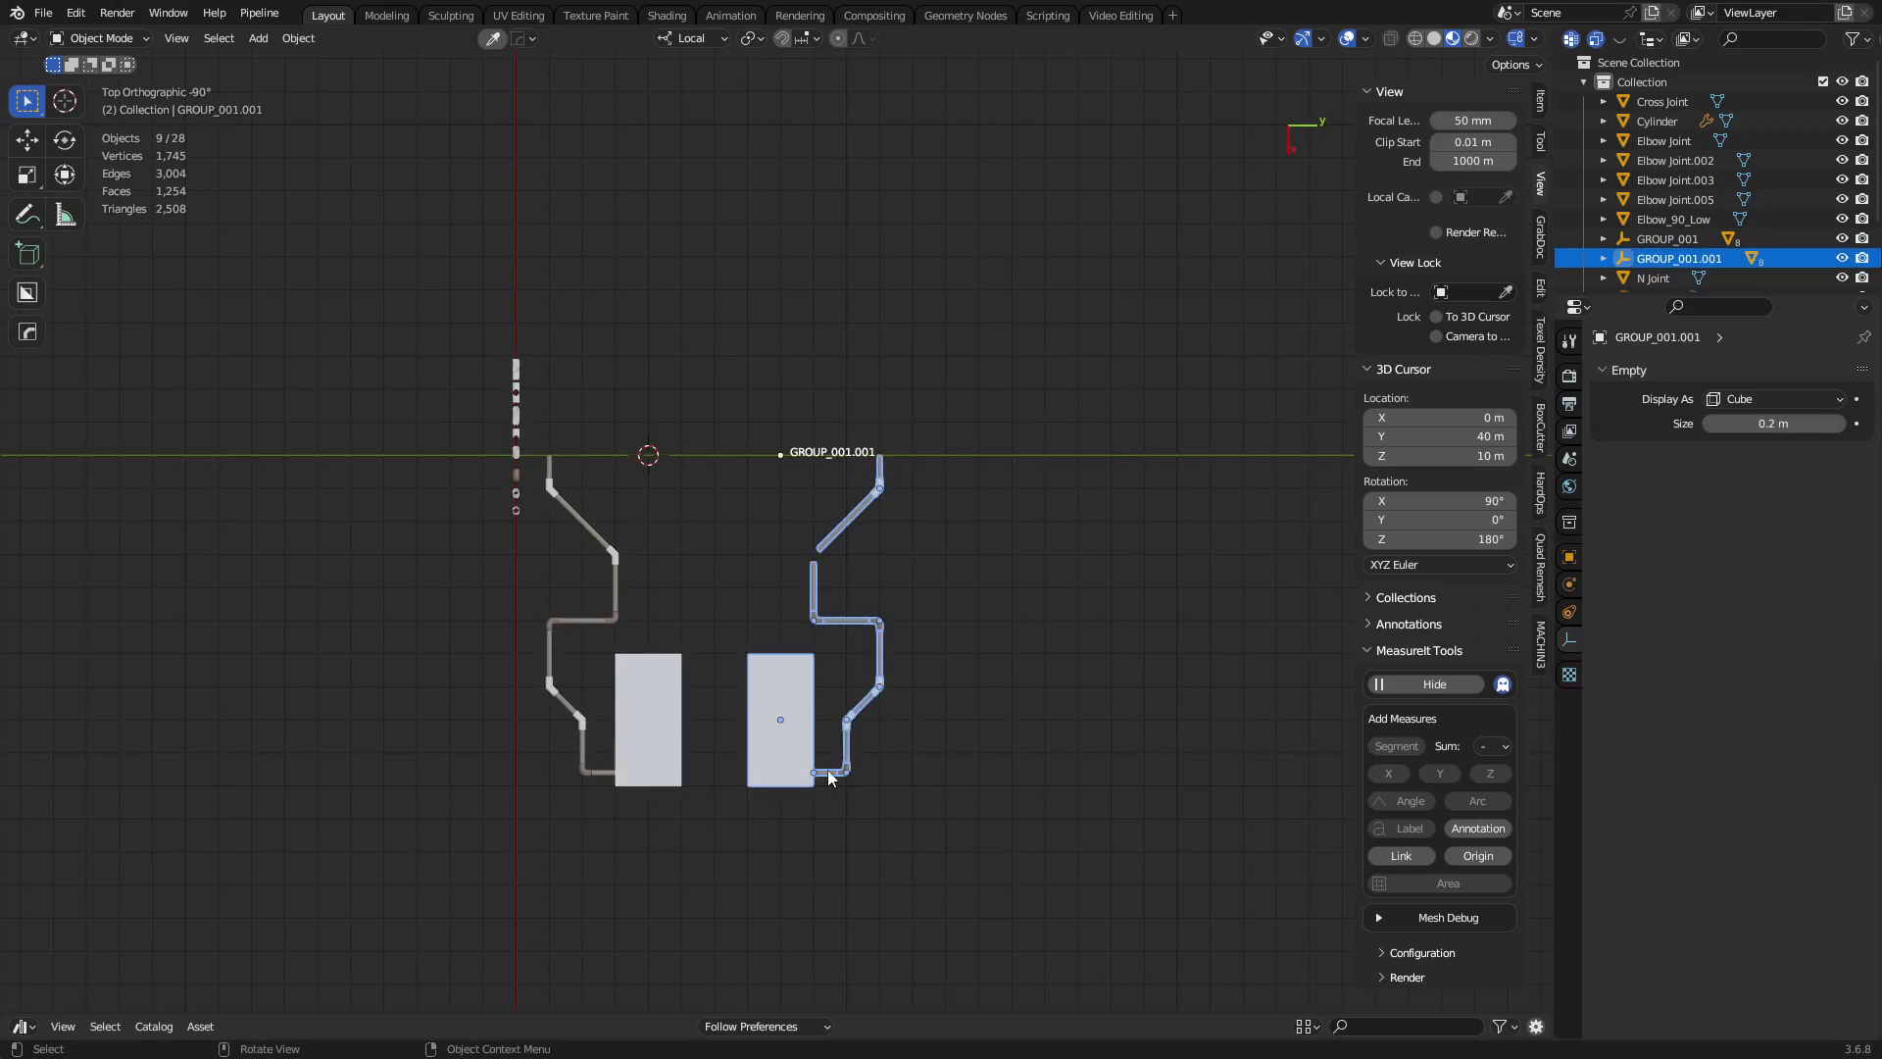
{"action": "key", "text": "g"}
{"action": "right_click", "coordinate": [897, 703]}
{"action": "middle_click_drag", "start_coordinate": [955, 649], "coordinate": [624, 819]}
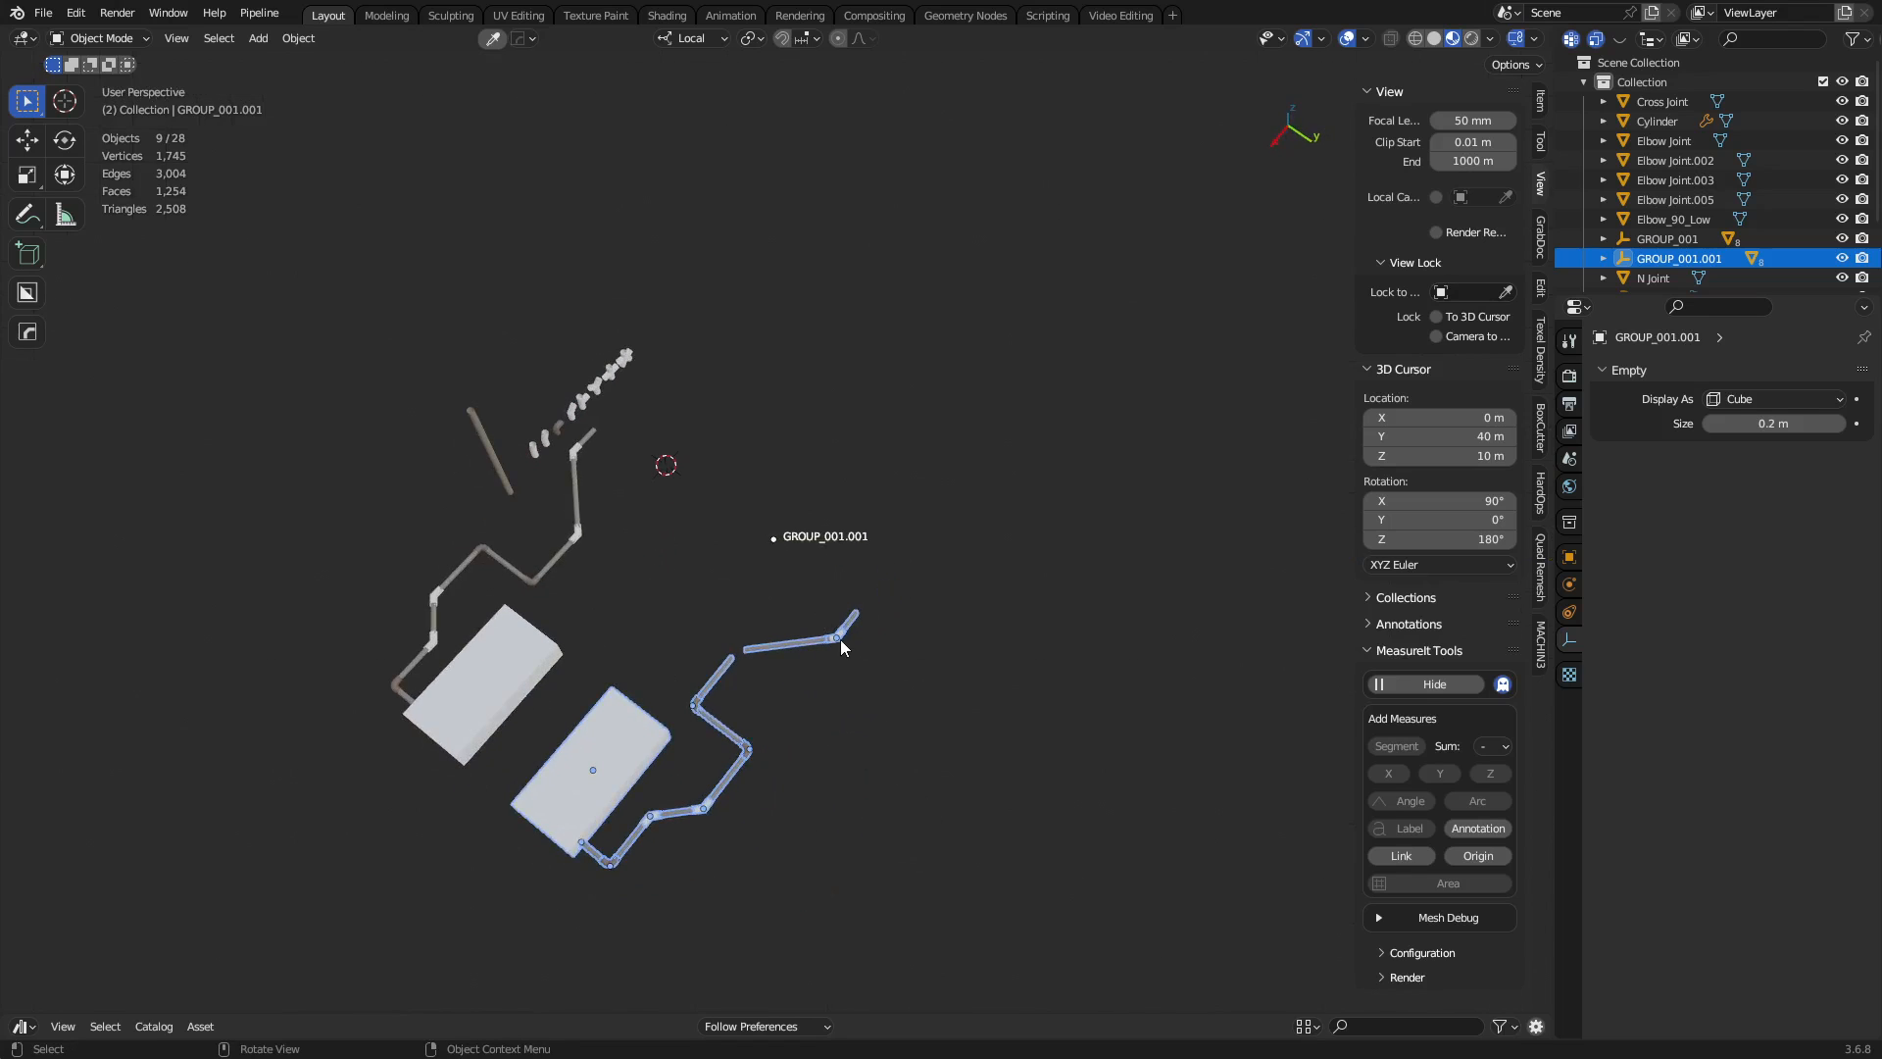
{"action": "middle_click_drag", "start_coordinate": [855, 674], "coordinate": [632, 744], "text": "alt"}
{"action": "middle_click_drag", "start_coordinate": [752, 612], "coordinate": [702, 649], "text": "shift"}
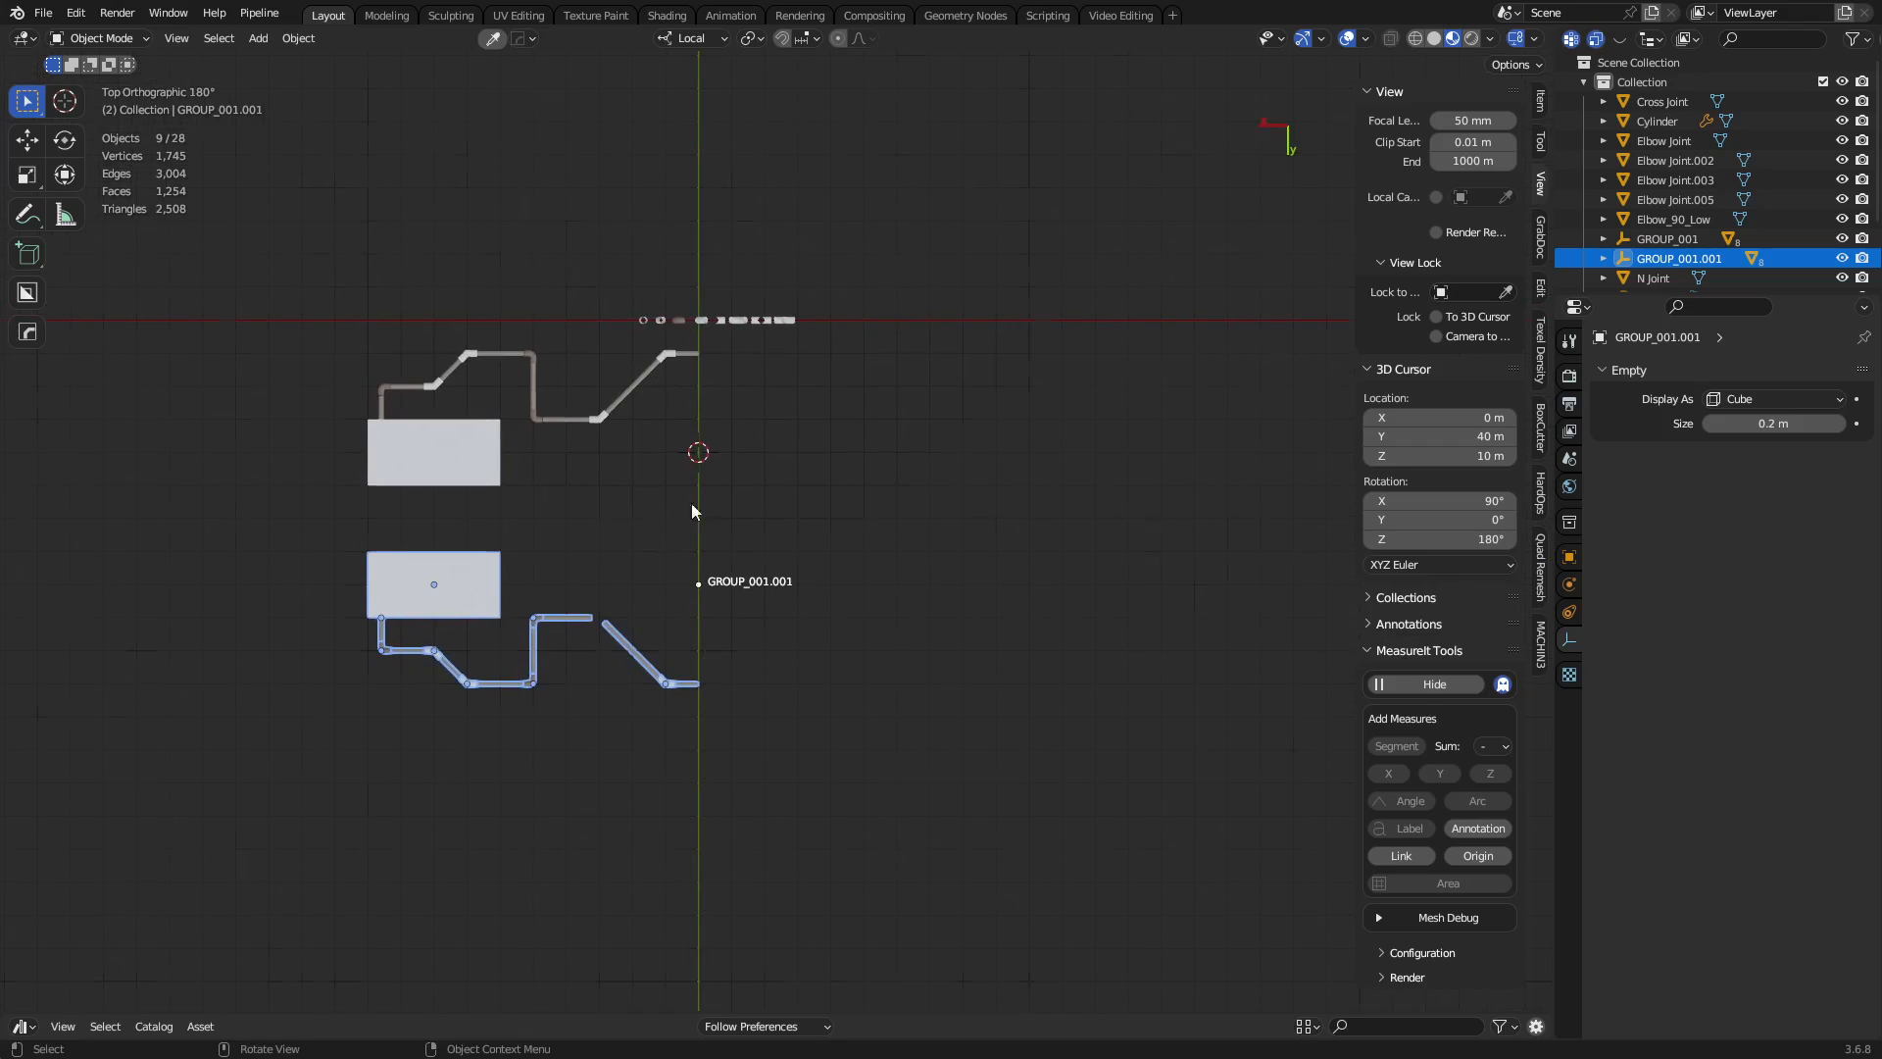
{"action": "mouse_move", "coordinate": [691, 510]}
{"action": "middle_mouse_down"}
{"action": "mouse_move", "coordinate": [703, 371]}
{"action": "mouse_move", "coordinate": [781, 557]}
{"action": "mouse_move", "coordinate": [712, 508]}
{"action": "middle_mouse_up"}
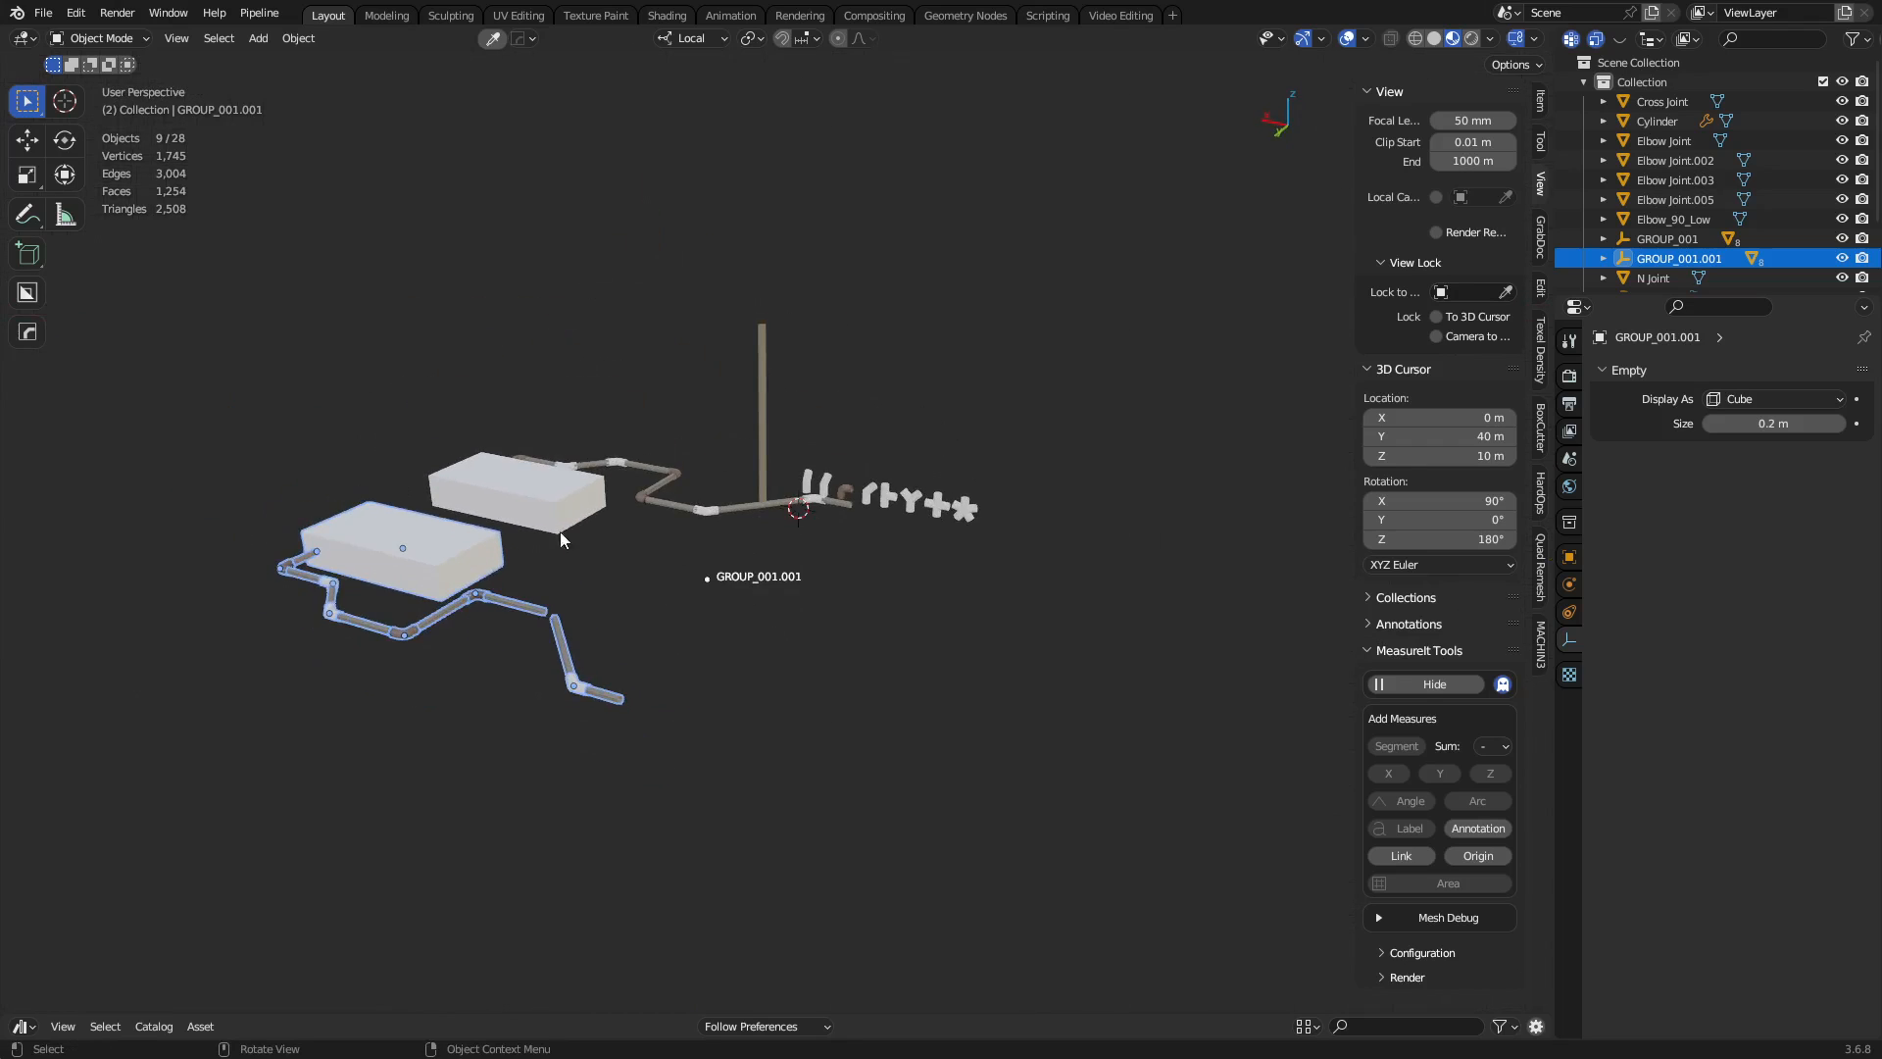
{"action": "middle_click_drag", "start_coordinate": [594, 572], "coordinate": [762, 713], "text": "alt"}
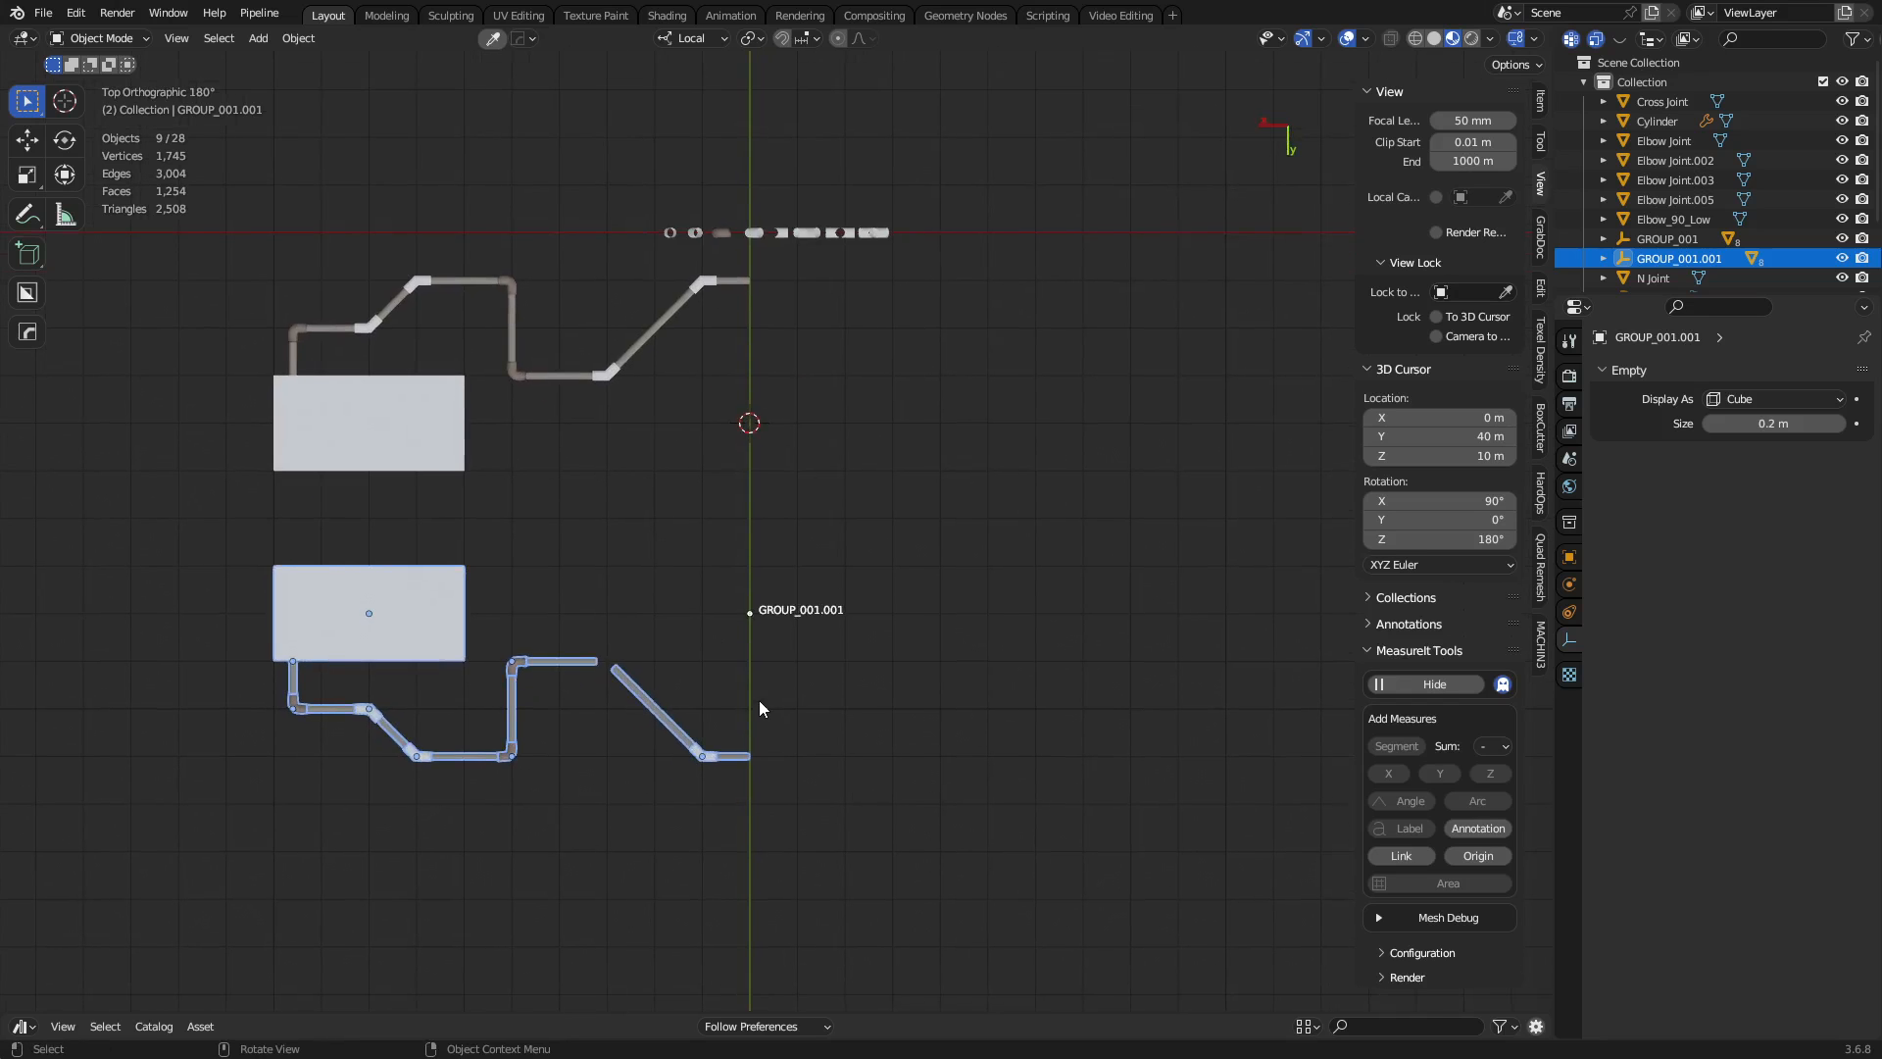
Delete the mirrored duplicate group and select the original group through its block.
{"action": "key", "text": "x"}
{"action": "left_click", "coordinate": [586, 677]}
{"action": "left_click", "coordinate": [443, 451]}
{"action": "key", "text": "shift+g"}
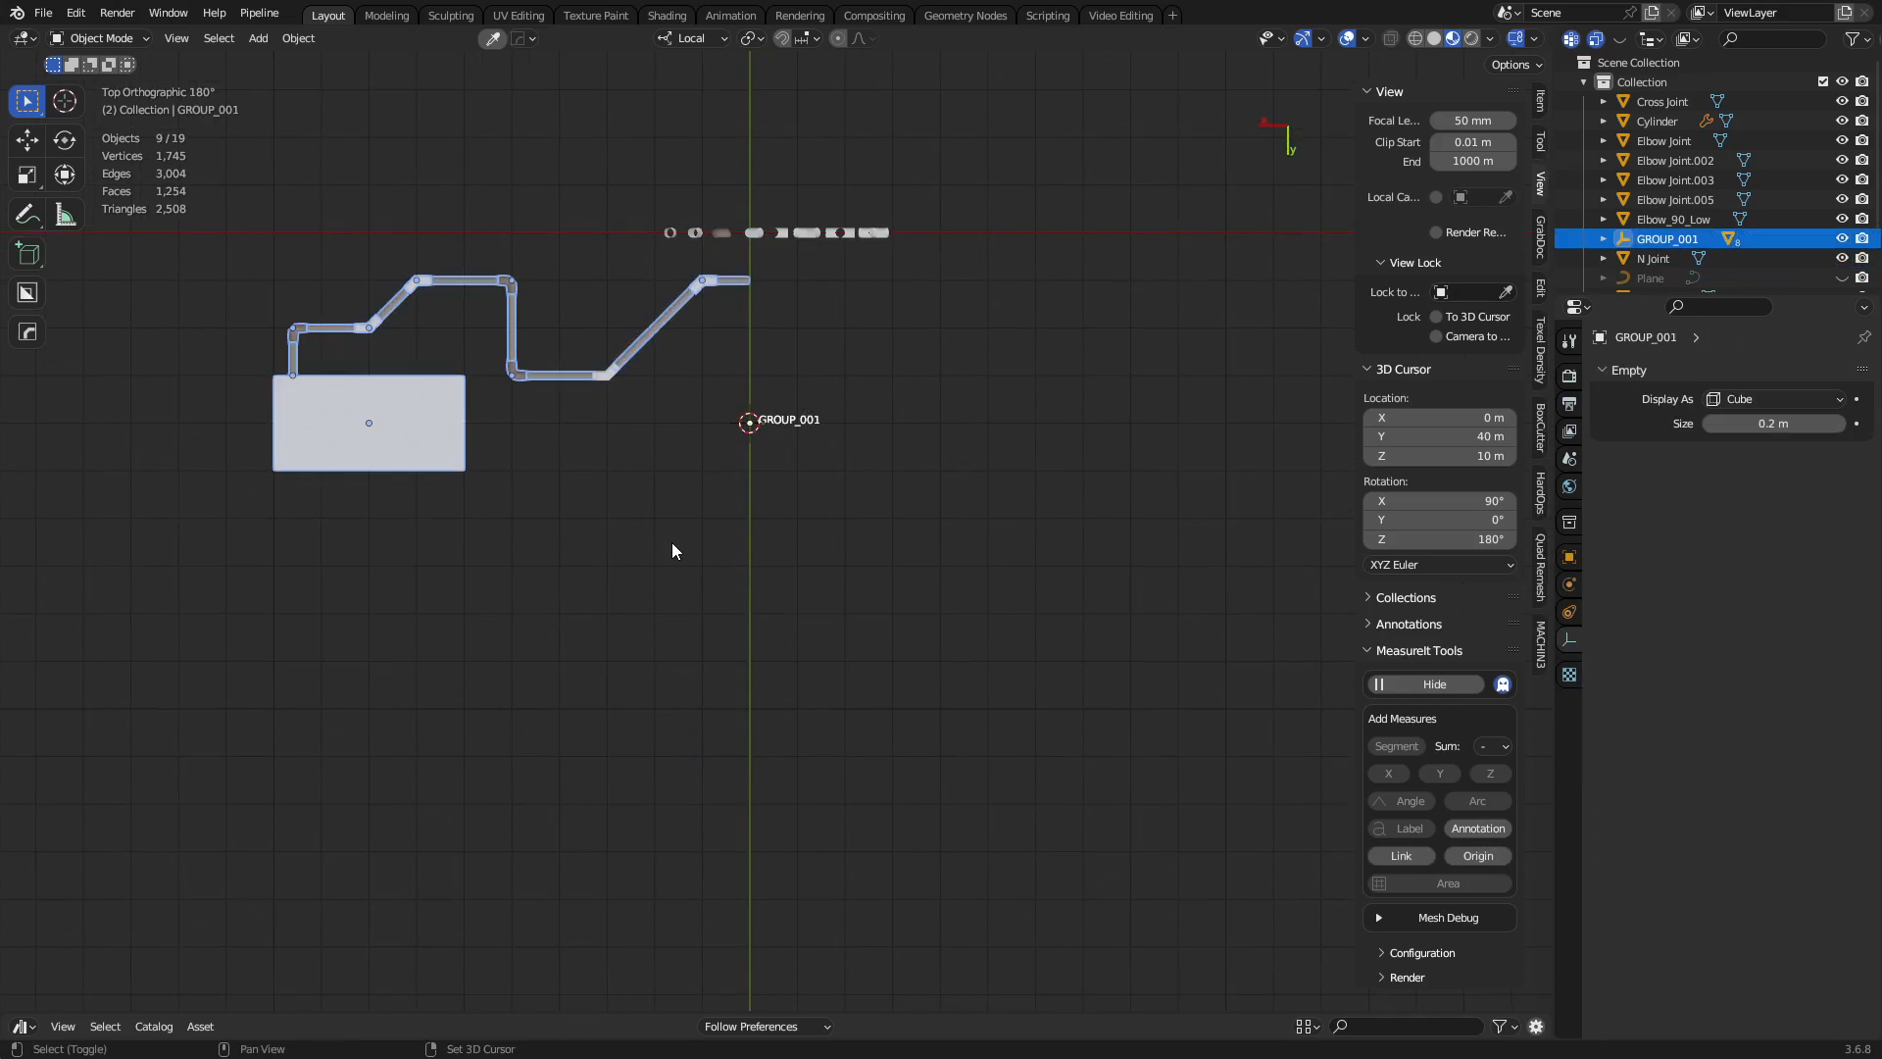
{"action": "key", "text": "g"}
{"action": "left_click", "coordinate": [693, 540]}
{"action": "left_click", "coordinate": [610, 379]}
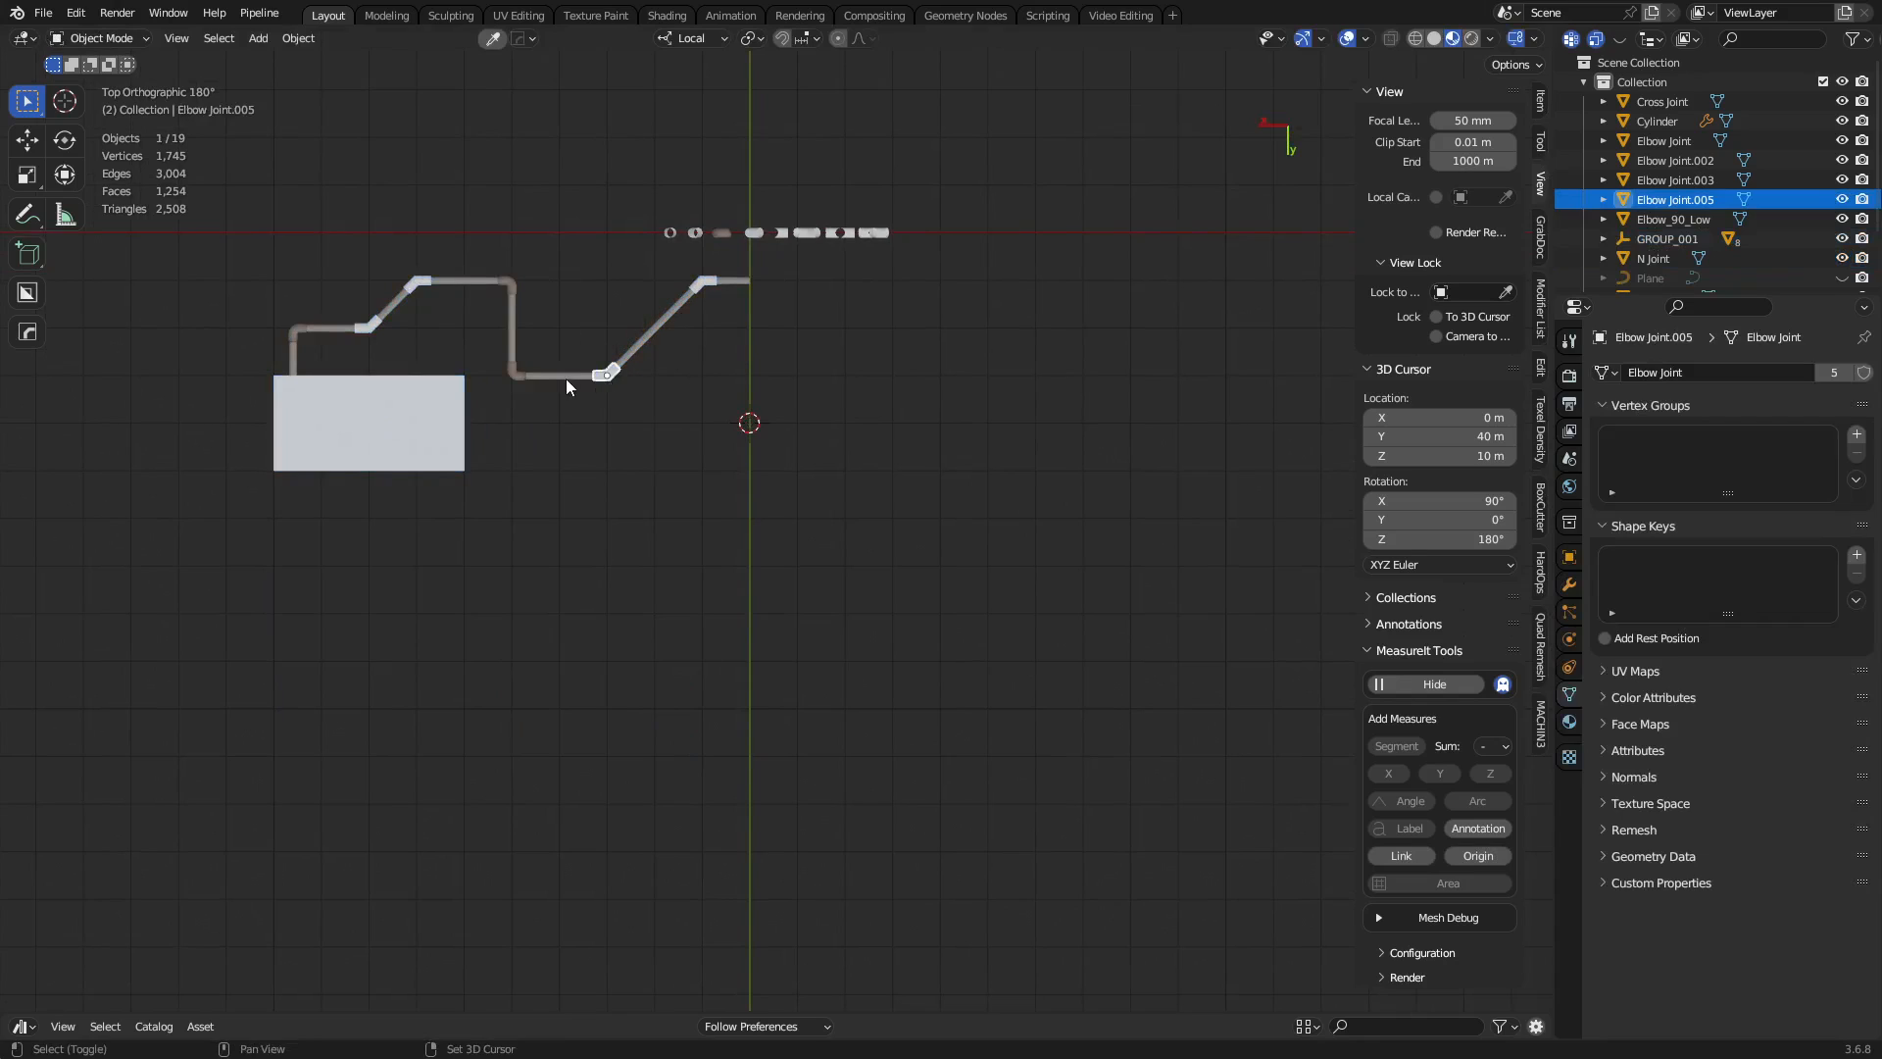
{"action": "left_click", "coordinate": [538, 379], "text": "shift"}
{"action": "left_click", "coordinate": [606, 376]}
{"action": "left_click", "coordinate": [749, 423], "text": "shift"}
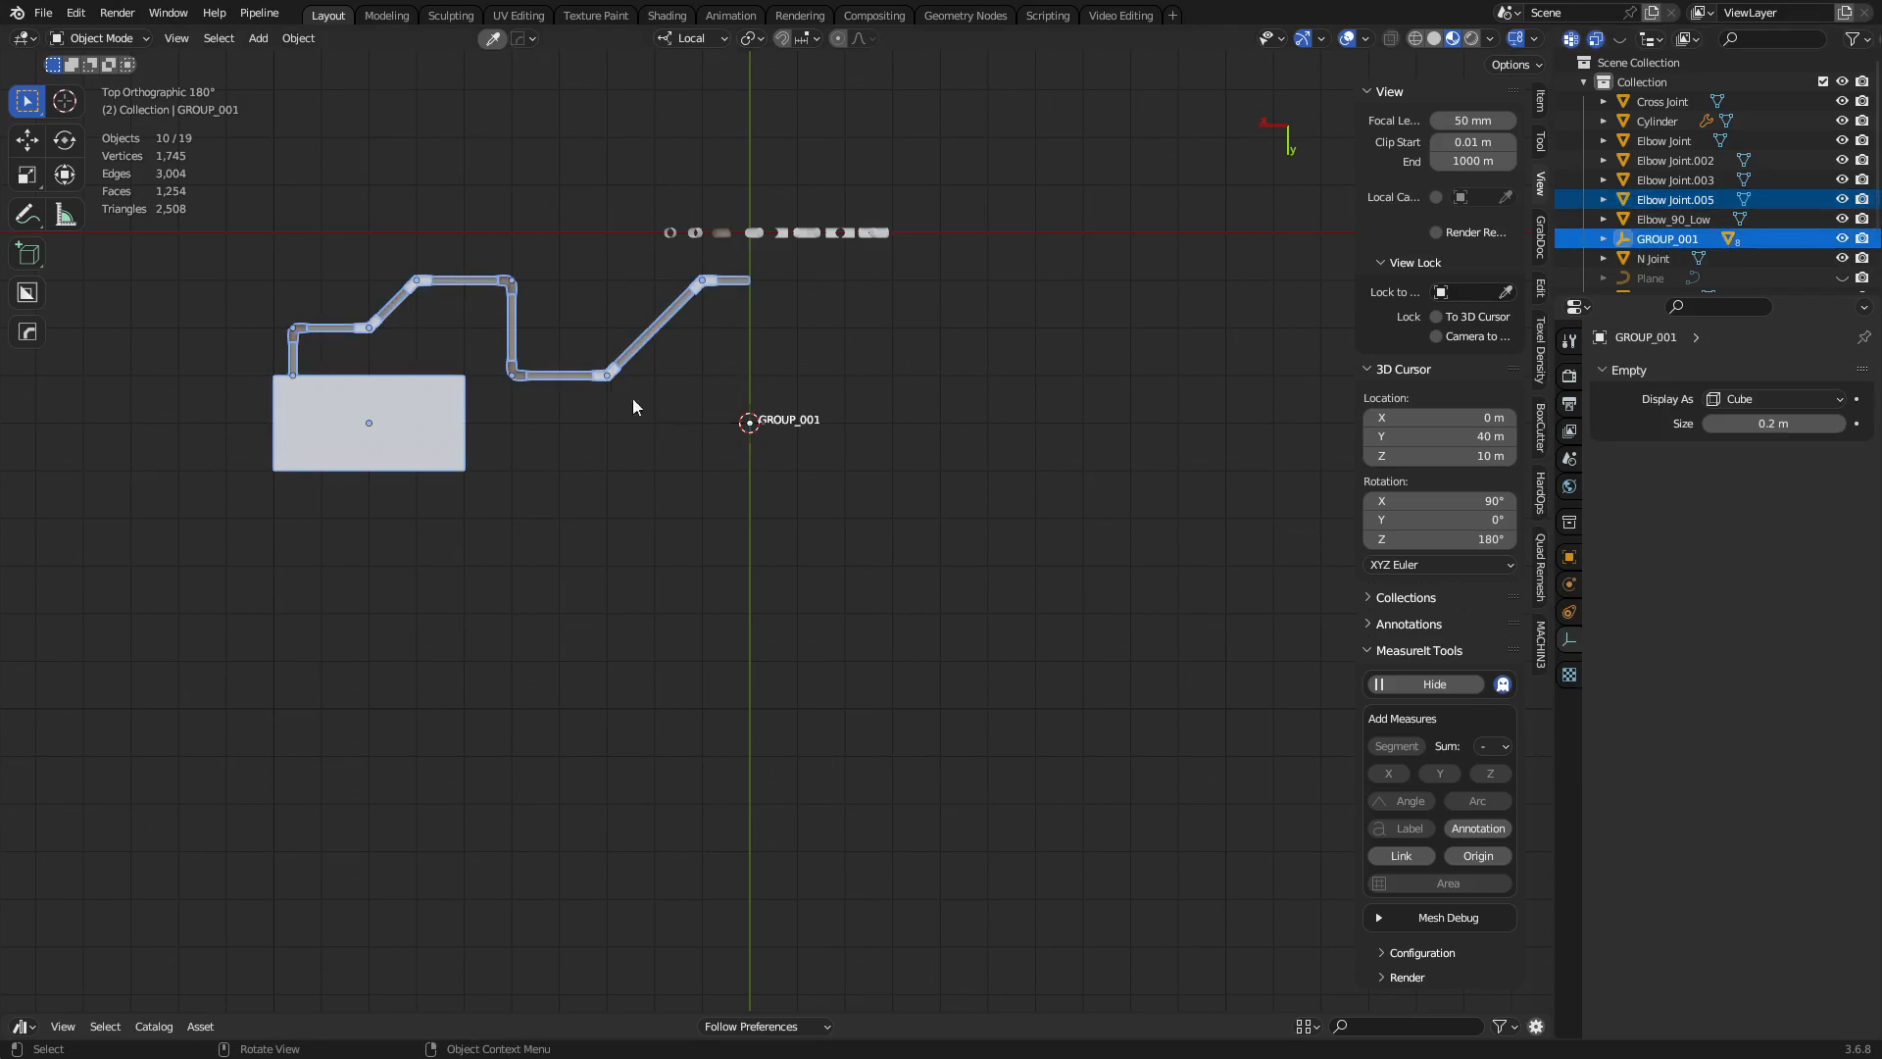
Add the ungrouped elbow at the lower end of the long diagonal pipe to GROUP_001 with Add to Group.
{"action": "left_click", "coordinate": [609, 376]}
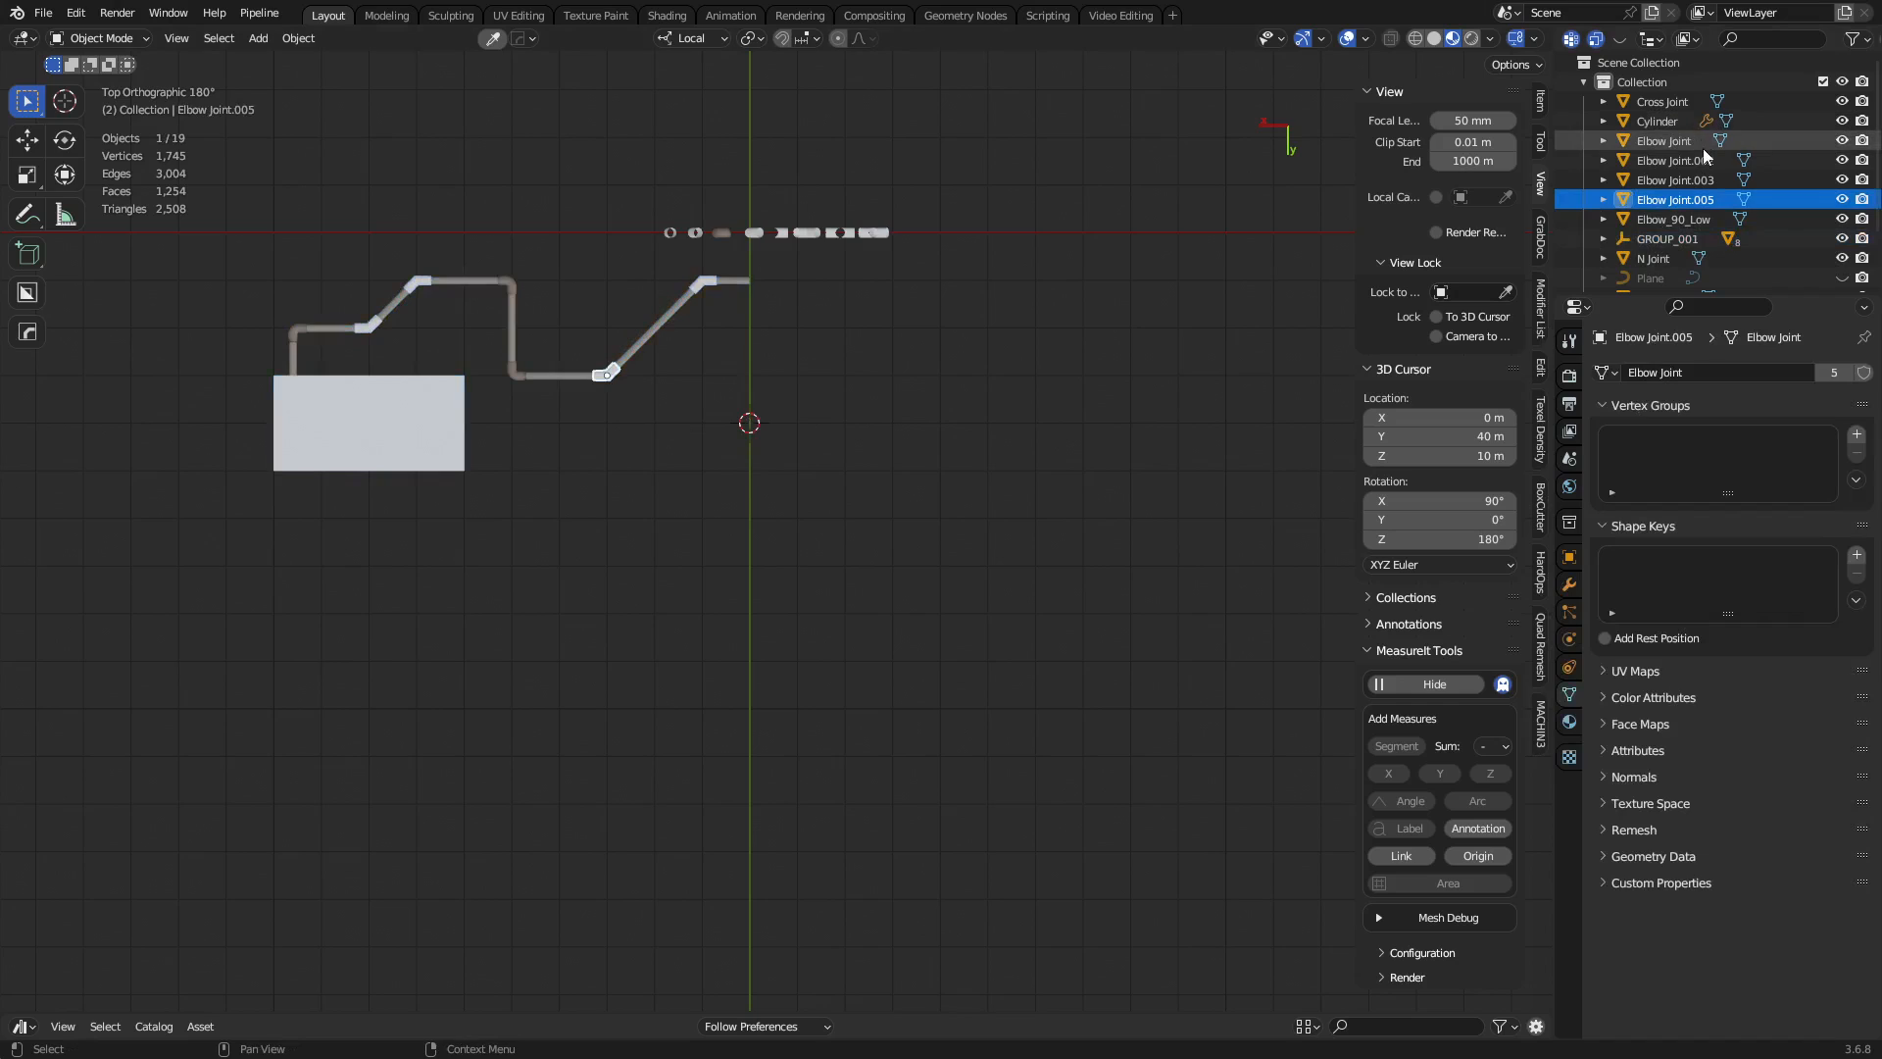
{"action": "scroll", "coordinate": [1706, 186], "scroll_direction": "down", "scroll_amount": 3}
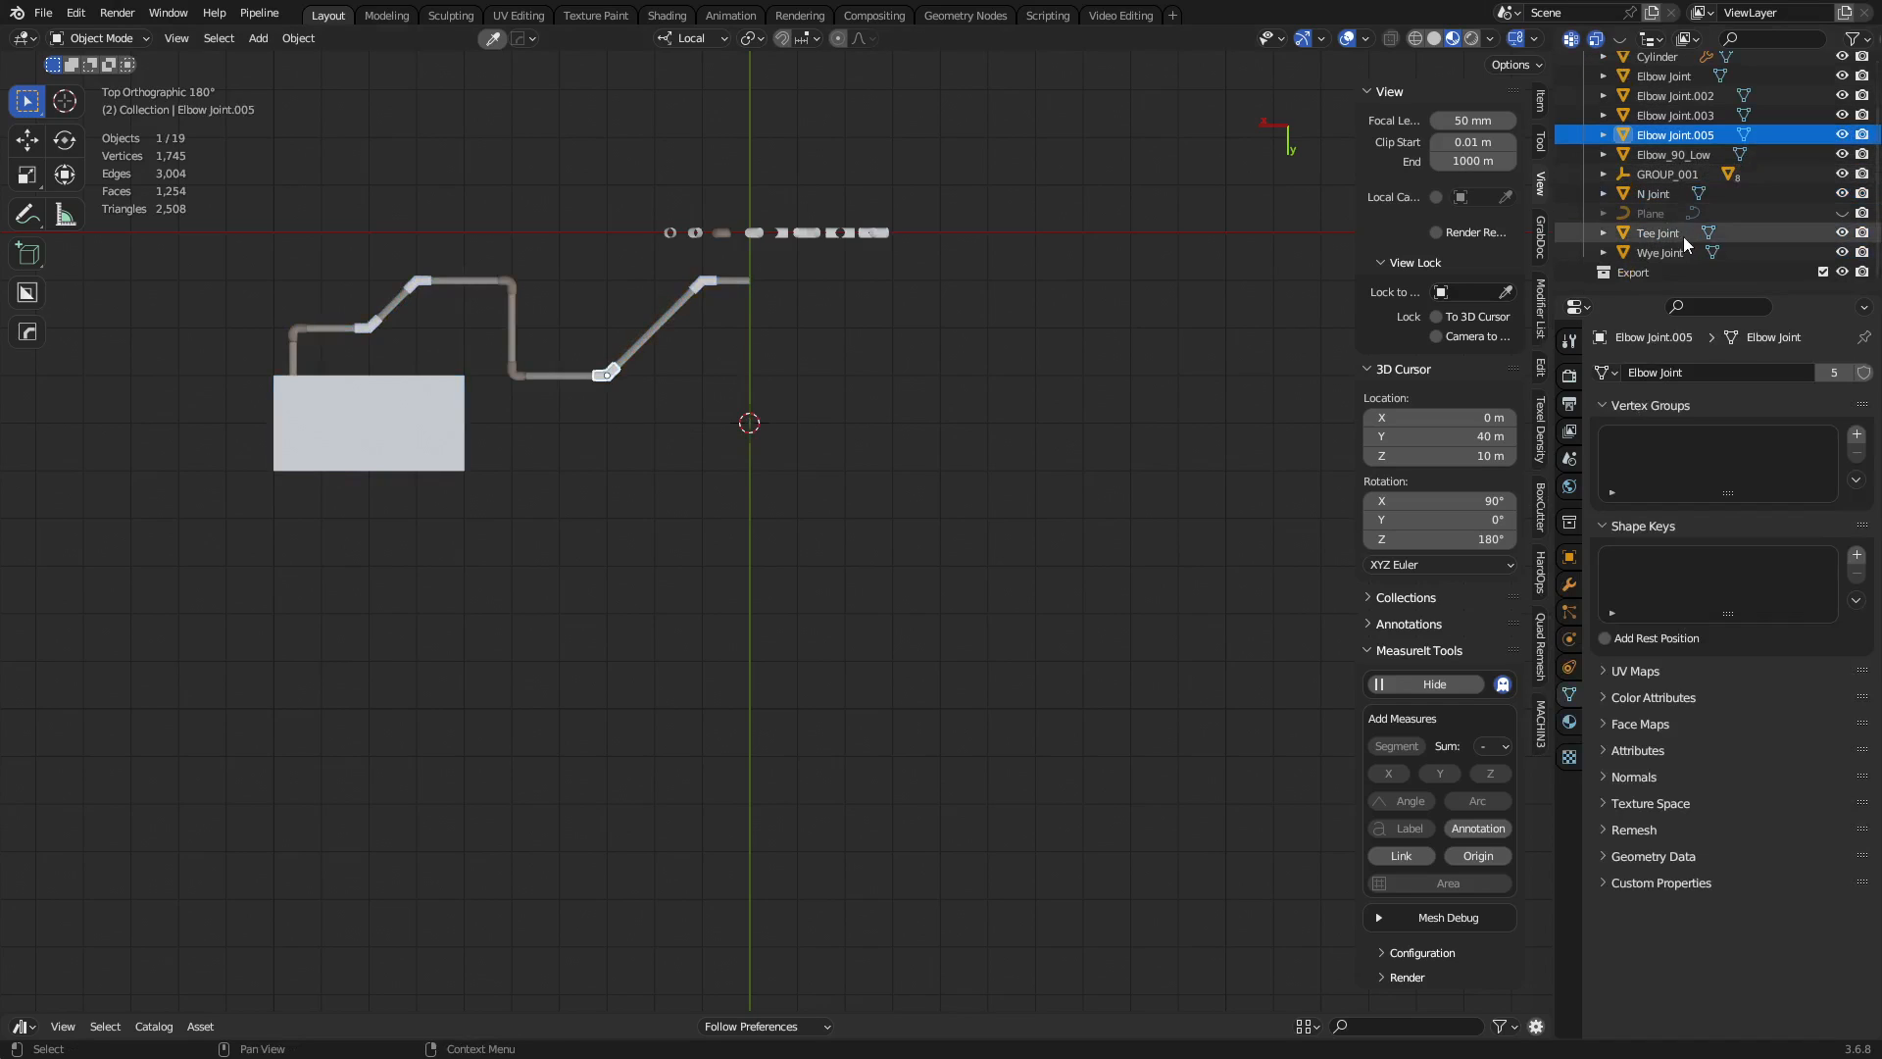
{"action": "left_click", "coordinate": [1605, 174]}
{"action": "left_click", "coordinate": [1667, 175], "text": "ctrl"}
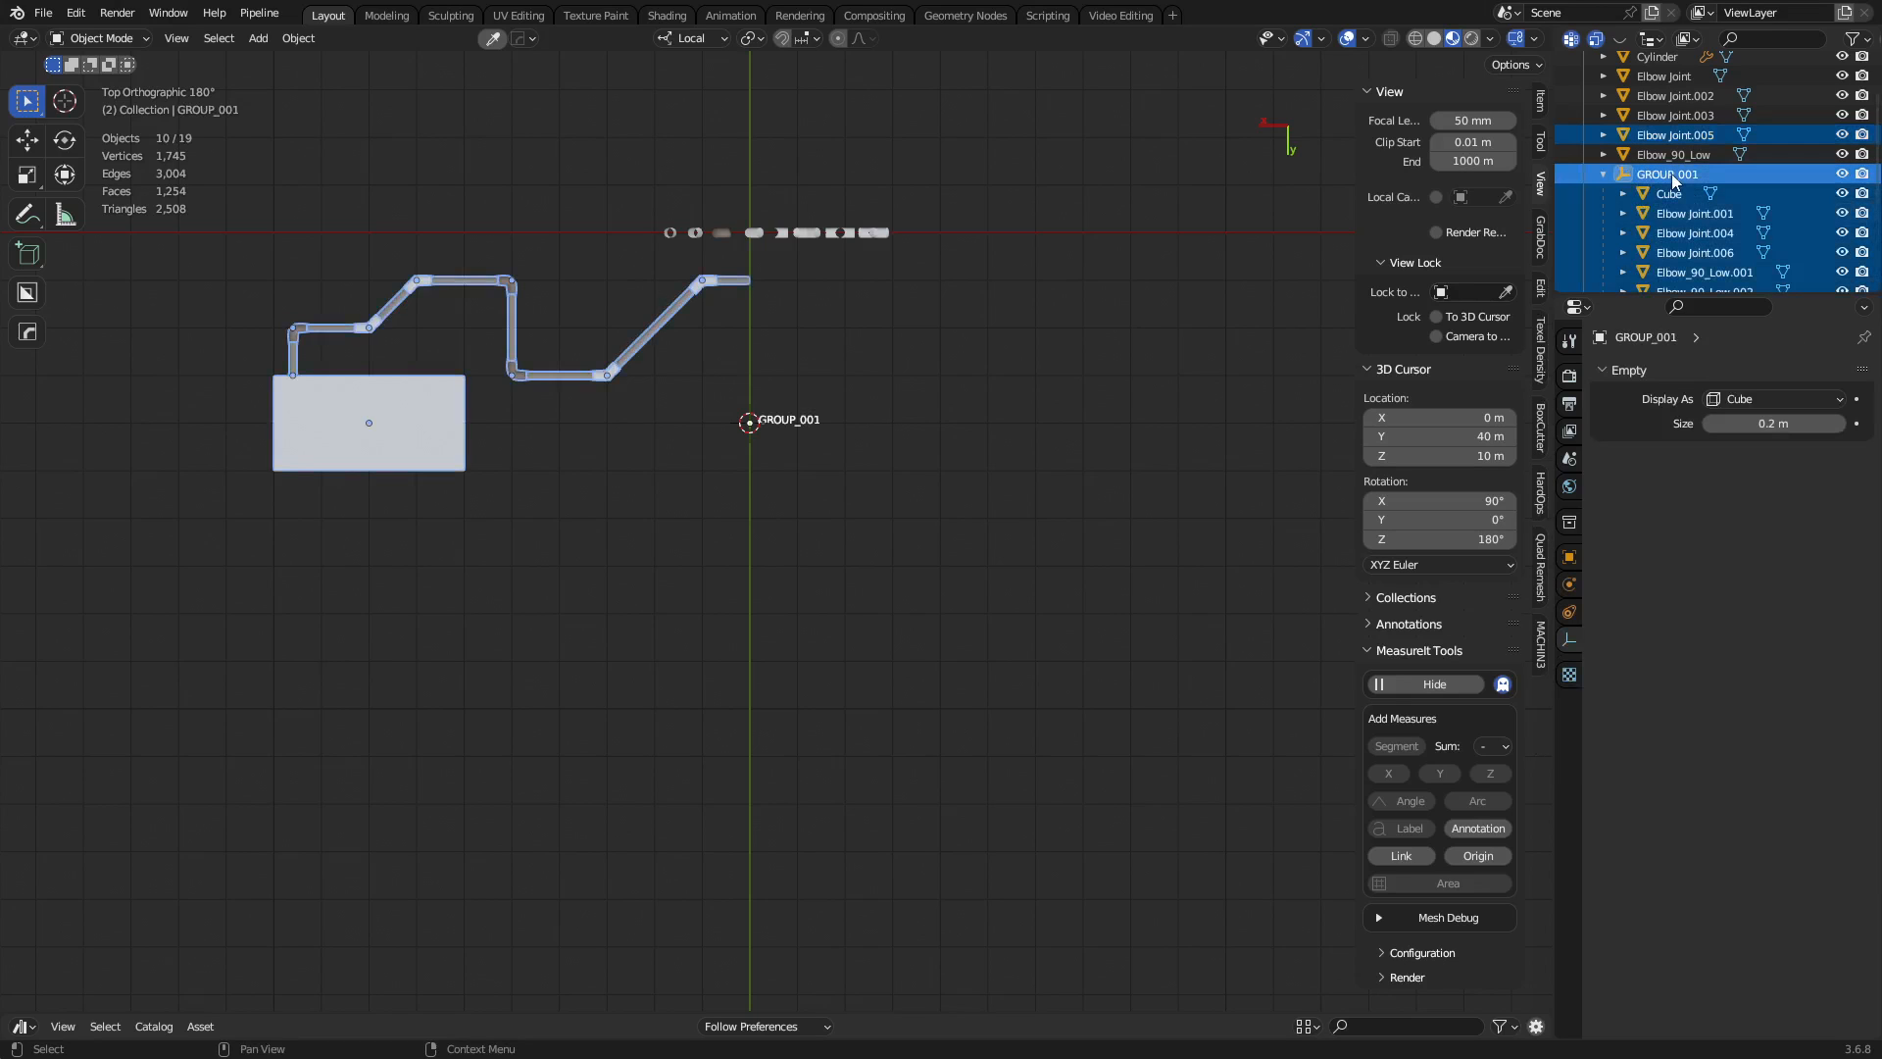
{"action": "left_click", "coordinate": [1673, 173], "text": "ctrl"}
{"action": "left_click", "coordinate": [651, 339], "text": "shift"}
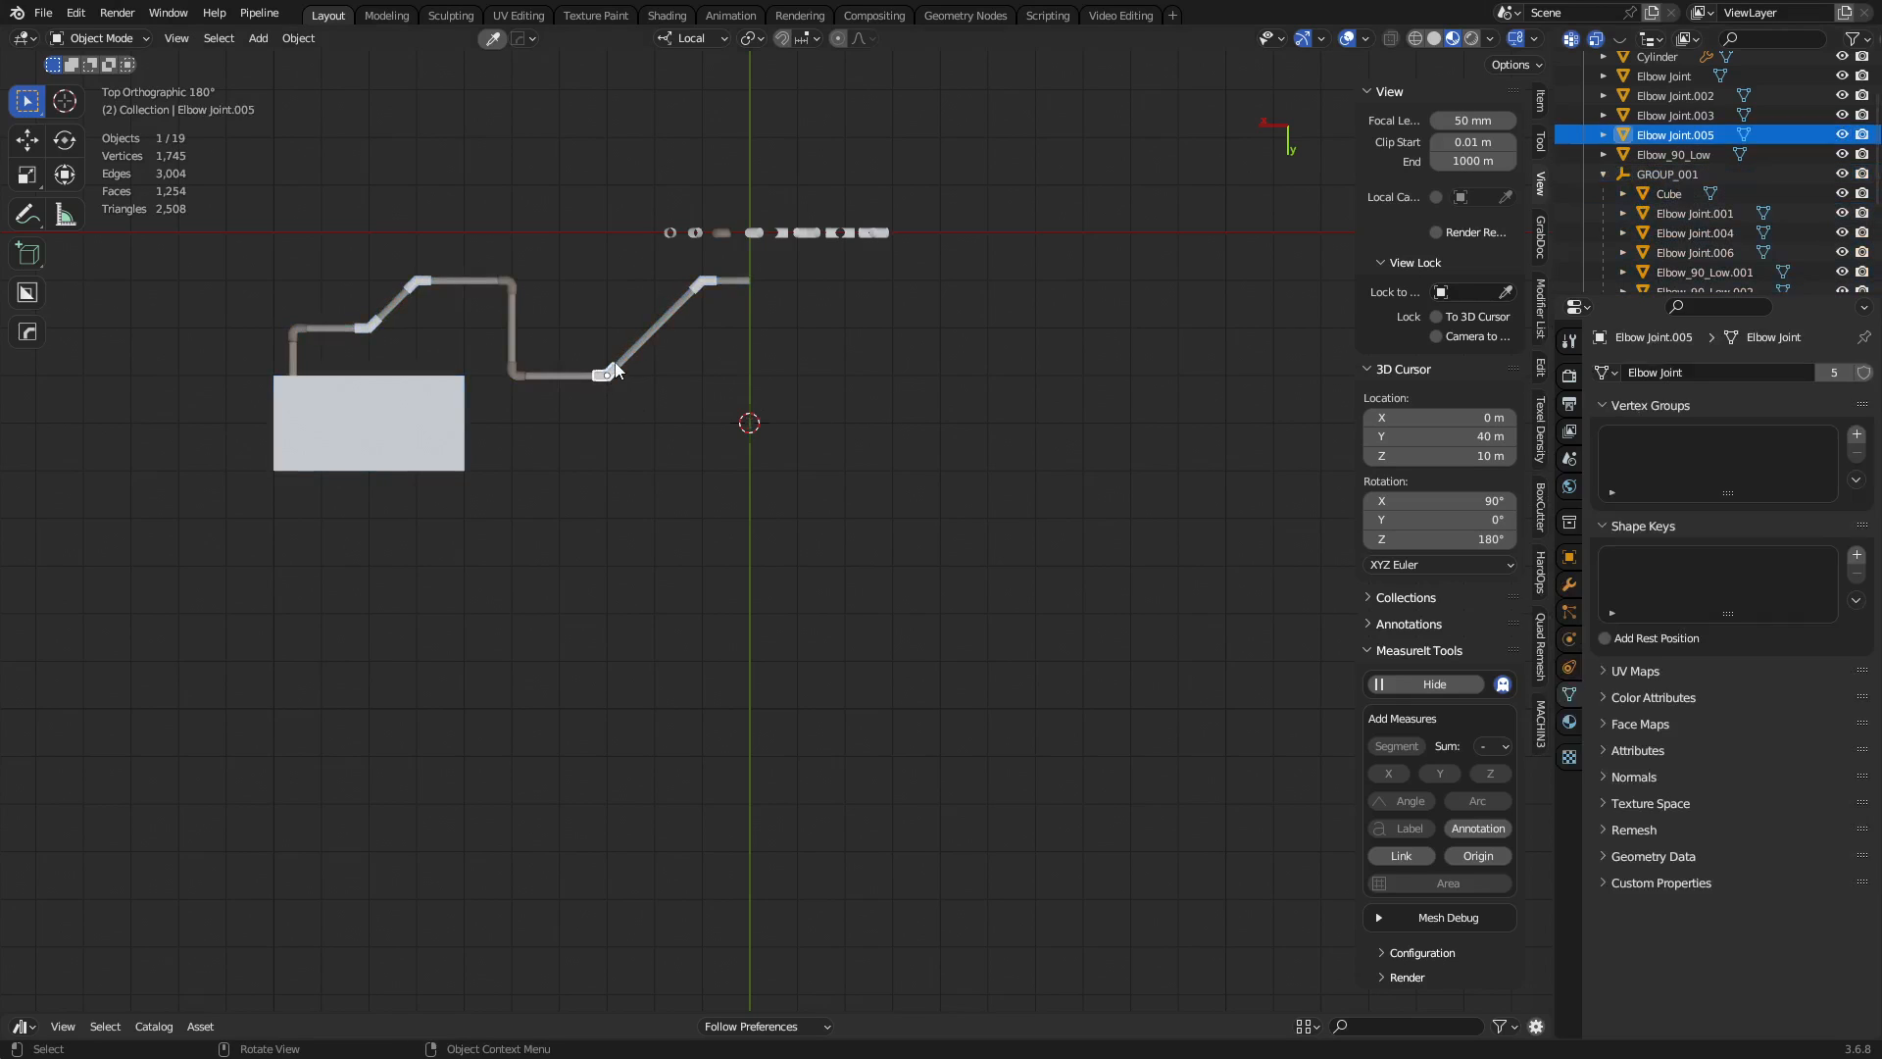
{"action": "right_click", "coordinate": [742, 345]}
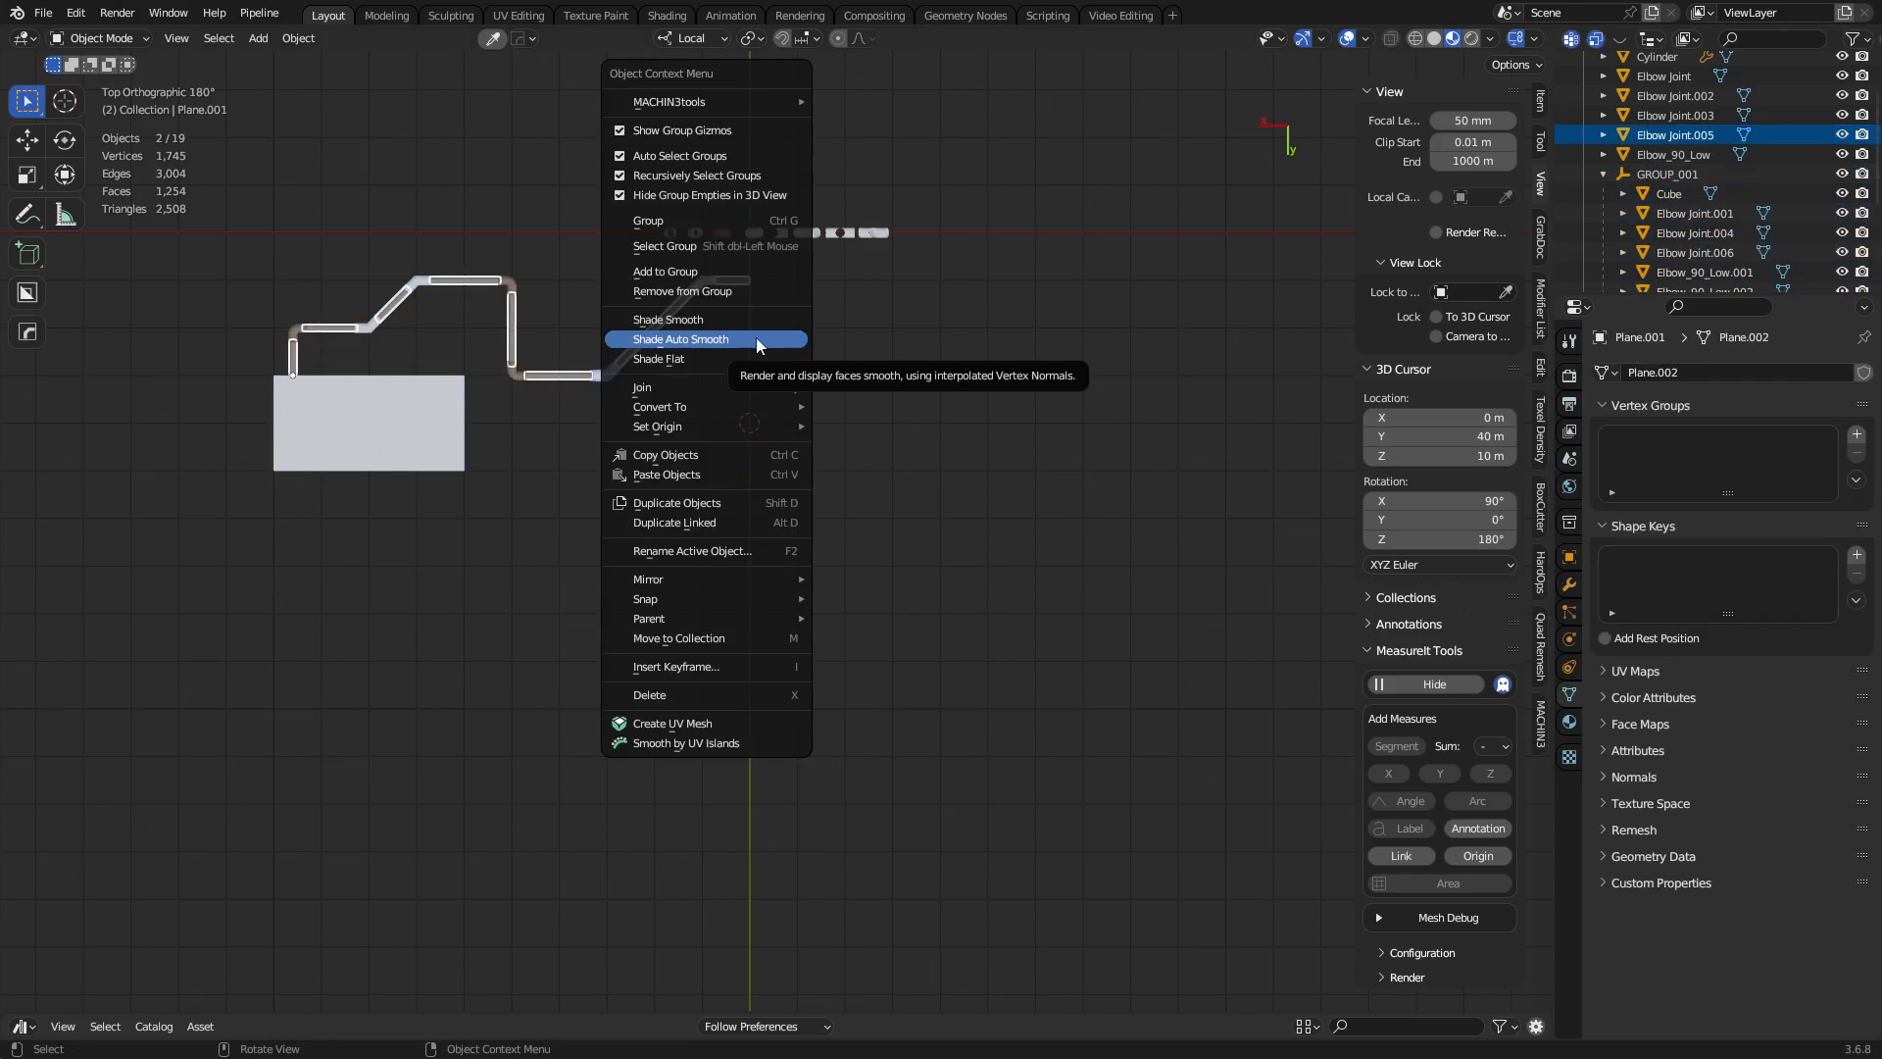
{"action": "left_click", "coordinate": [747, 278]}
{"action": "left_click", "coordinate": [653, 417]}
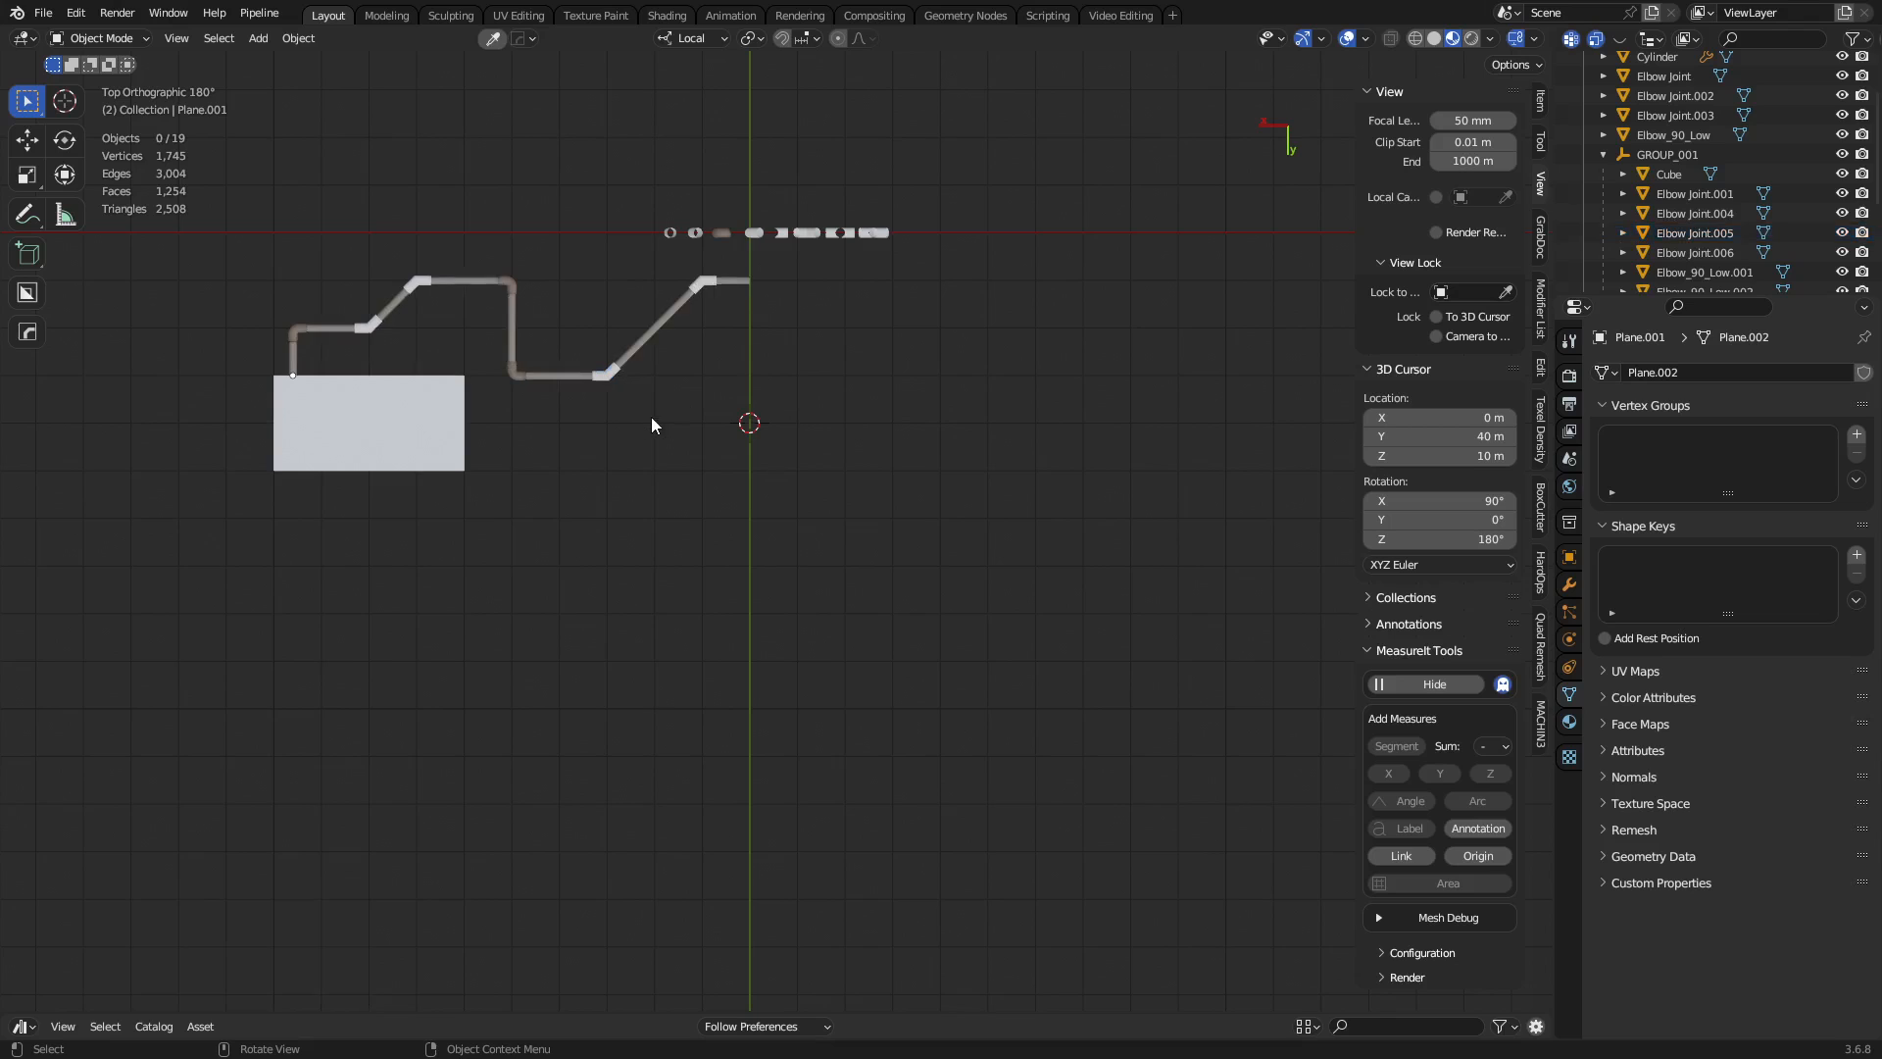
Reselect the whole group from its pipe path and test-move it to check that the added elbow follows, restoring its position.
{"action": "scroll", "coordinate": [613, 402], "scroll_direction": "up", "scroll_amount": 2}
{"action": "left_click", "coordinate": [503, 309]}
{"action": "left_click", "coordinate": [485, 310]}
{"action": "middle_click_drag", "start_coordinate": [485, 316], "coordinate": [636, 378], "text": "shift"}
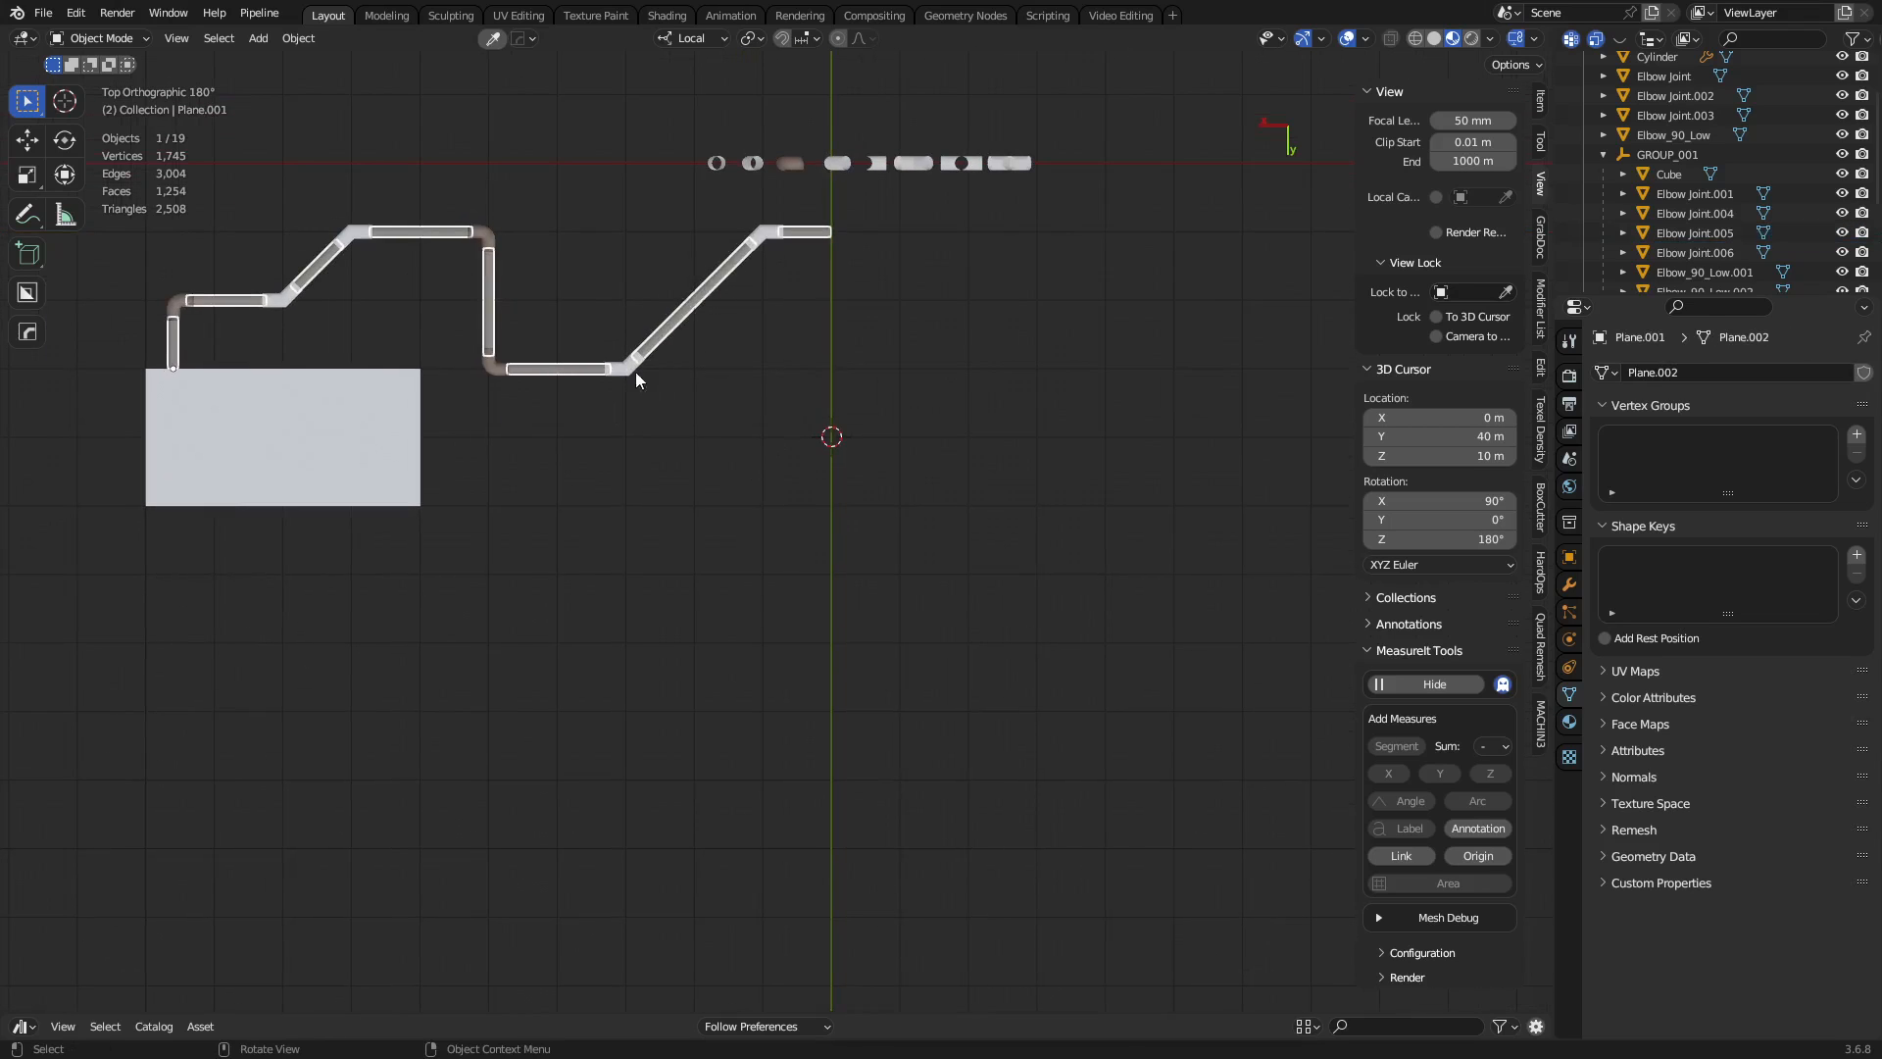
{"action": "double_click", "coordinate": [691, 461], "text": "shift"}
{"action": "key", "text": "g"}
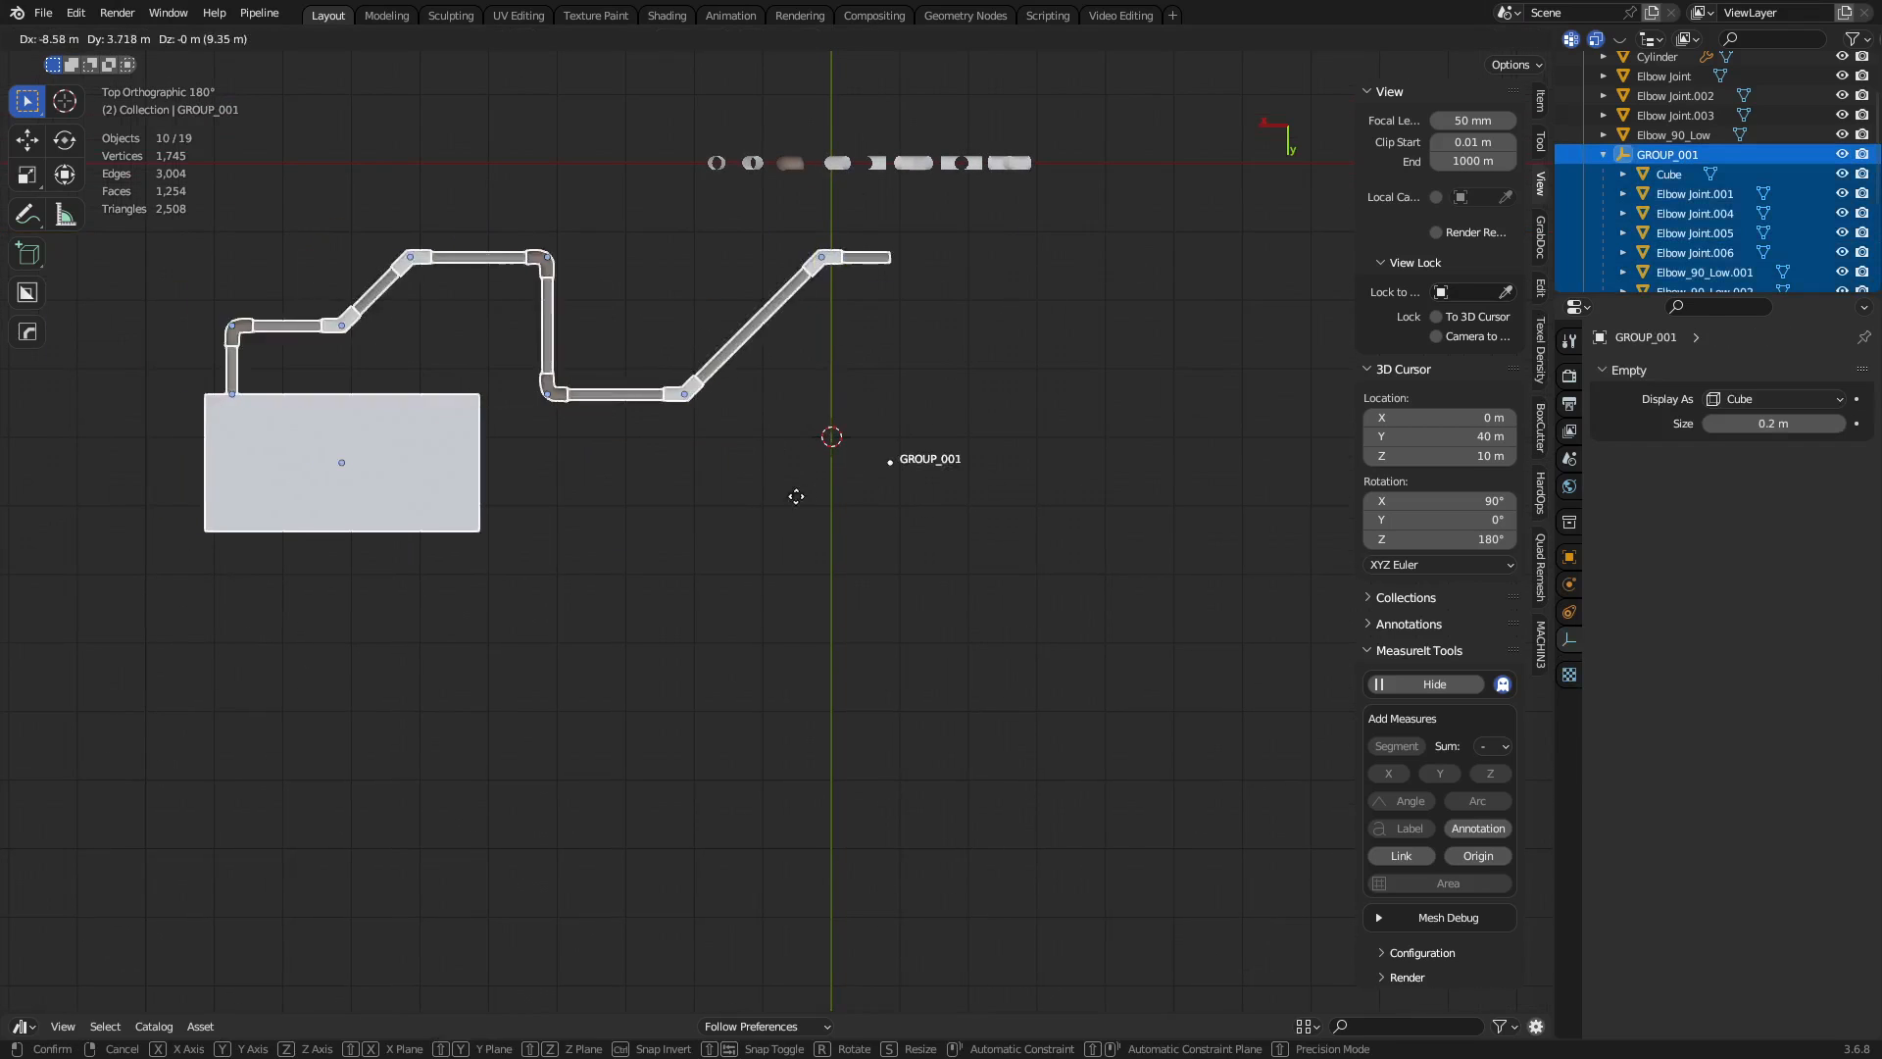
{"action": "right_click", "coordinate": [779, 528]}
Make a linked duplicate of the completed group in place and mirror it along its local Y axis.
{"action": "scroll", "coordinate": [774, 532], "scroll_direction": "down", "scroll_amount": 1}
{"action": "scroll", "coordinate": [784, 530], "scroll_direction": "down", "scroll_amount": 2}
{"action": "key", "text": "alt+d"}
{"action": "right_click", "coordinate": [903, 508]}
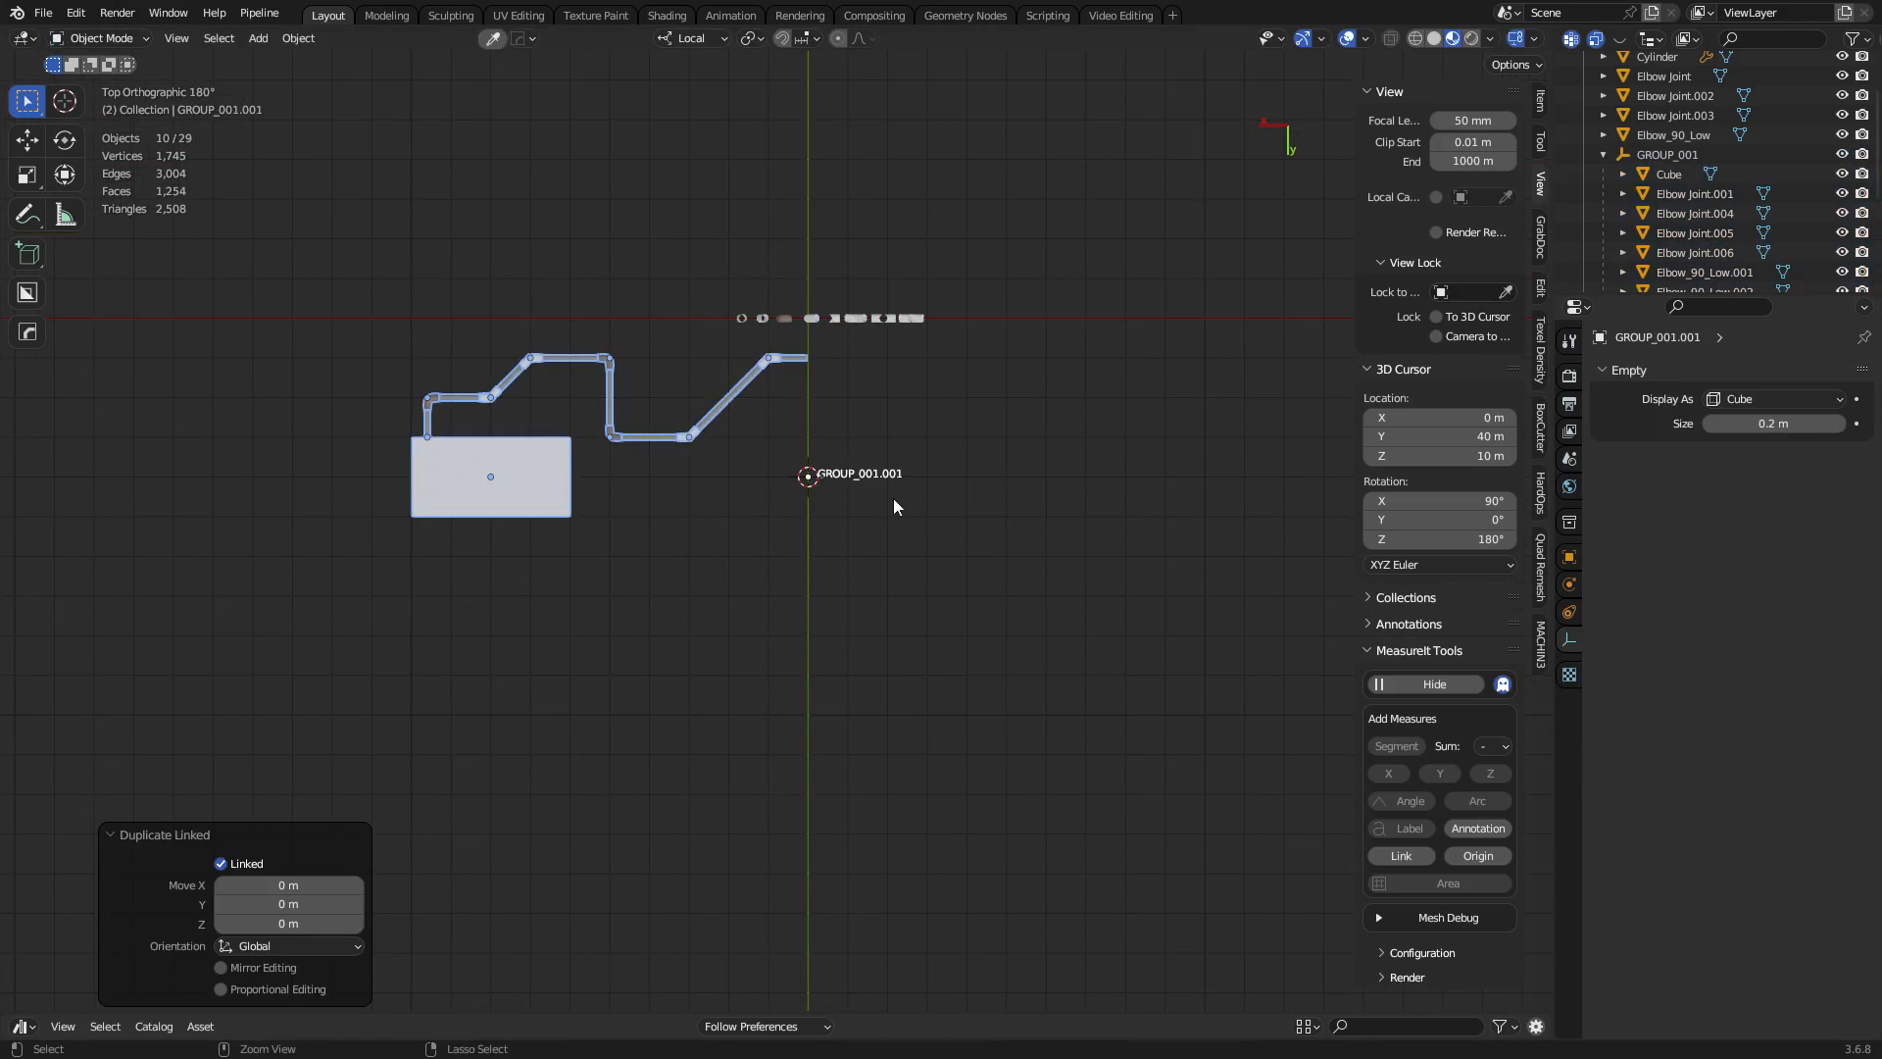
{"action": "key", "text": "ctrl+m"}
{"action": "key", "text": "y"}
{"action": "key", "text": "y"}
{"action": "left_click", "coordinate": [889, 657]}
Move the mirrored group -40 m along its local Y axis and deselect everything.
{"action": "key", "text": "g"}
{"action": "key", "text": "y"}
{"action": "key", "text": "y"}
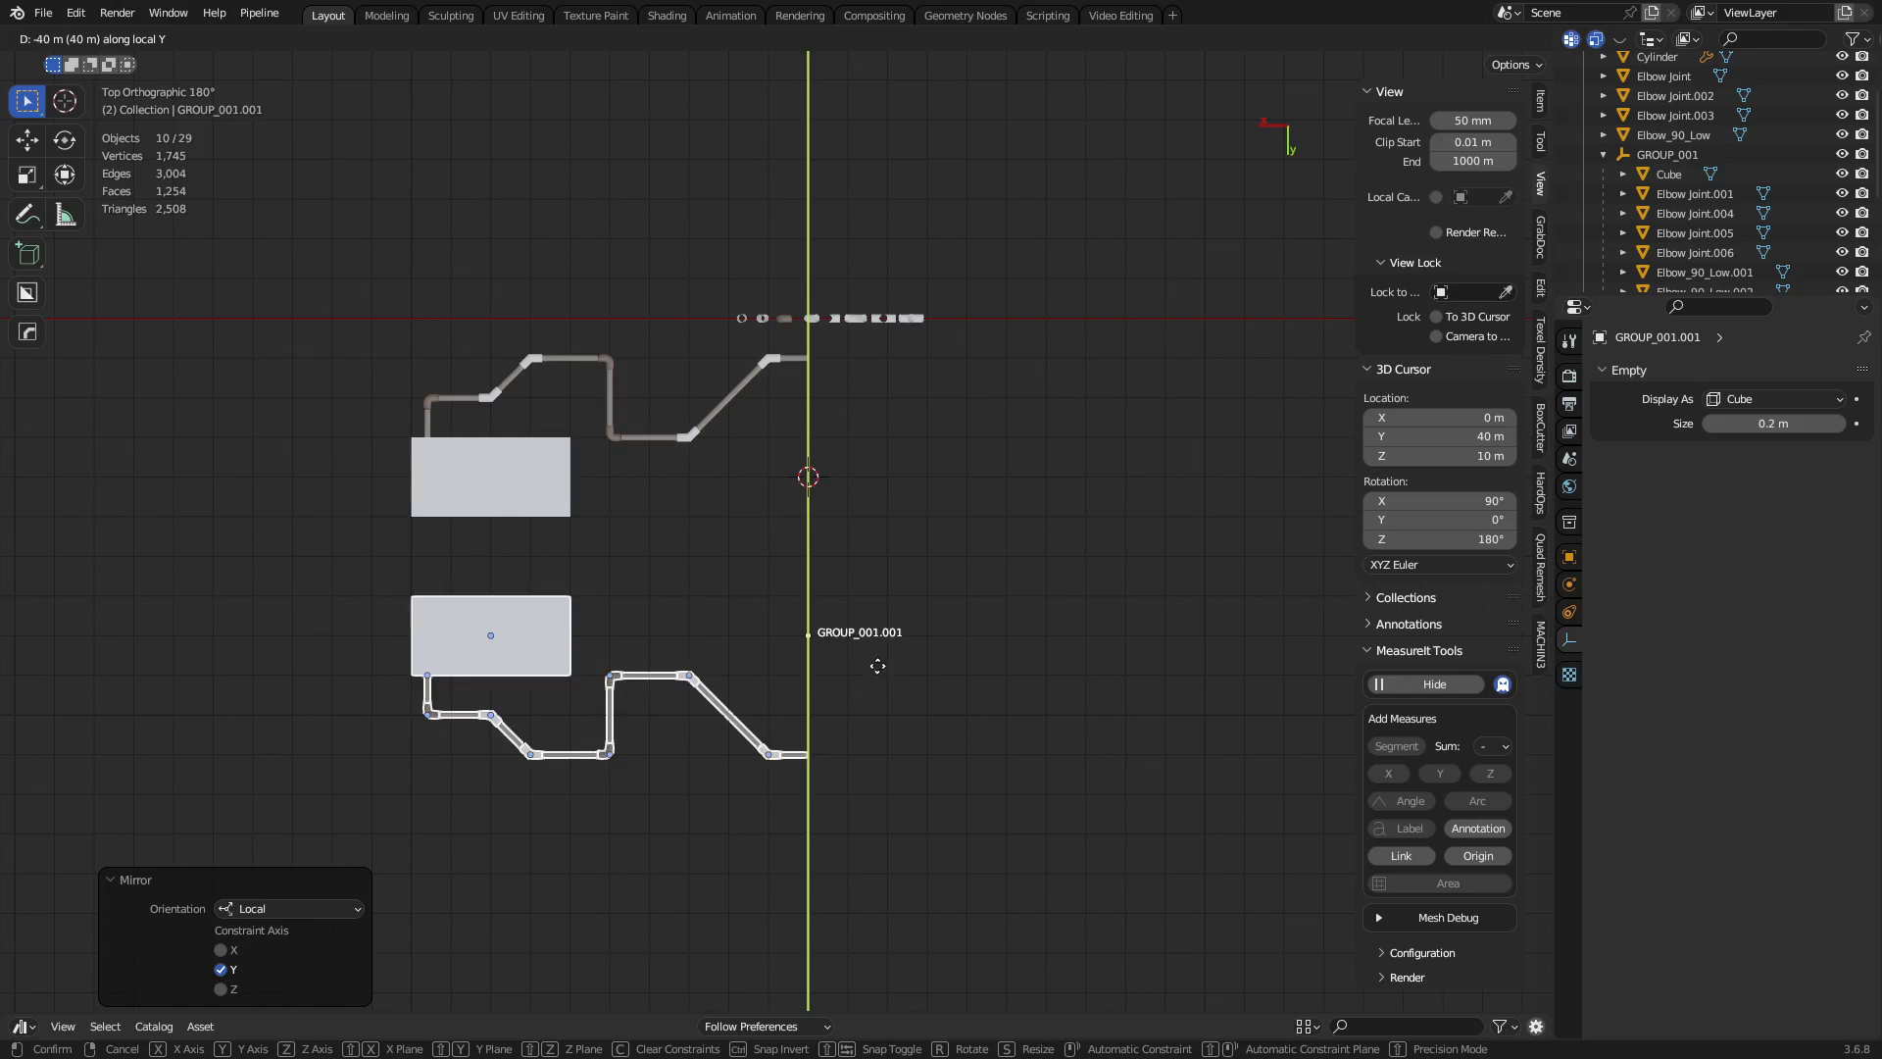
{"action": "left_click", "coordinate": [898, 651]}
{"action": "key", "text": "a"}
{"action": "key", "text": "alt+a"}
{"action": "middle_click_drag", "start_coordinate": [957, 609], "coordinate": [909, 561]}
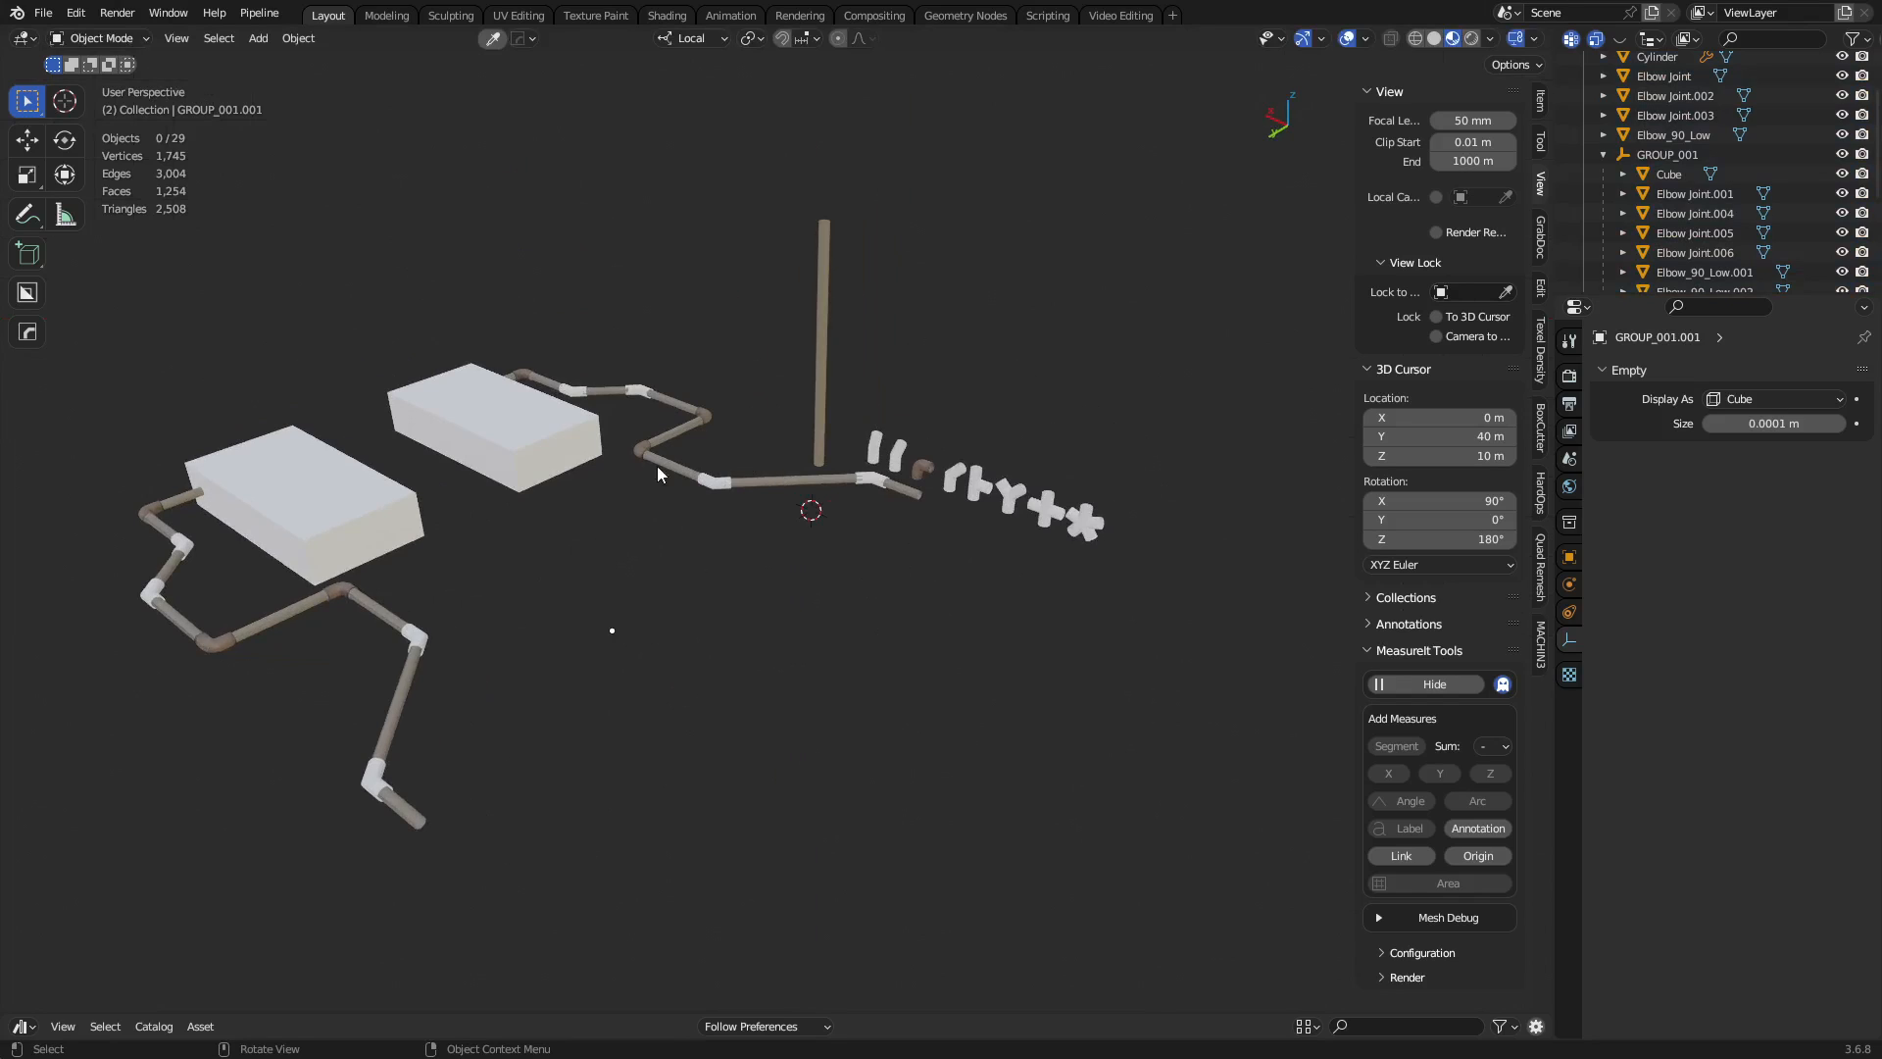
Open the recent file SceneTestPipes.blend.
{"action": "left_click", "coordinate": [43, 12]}
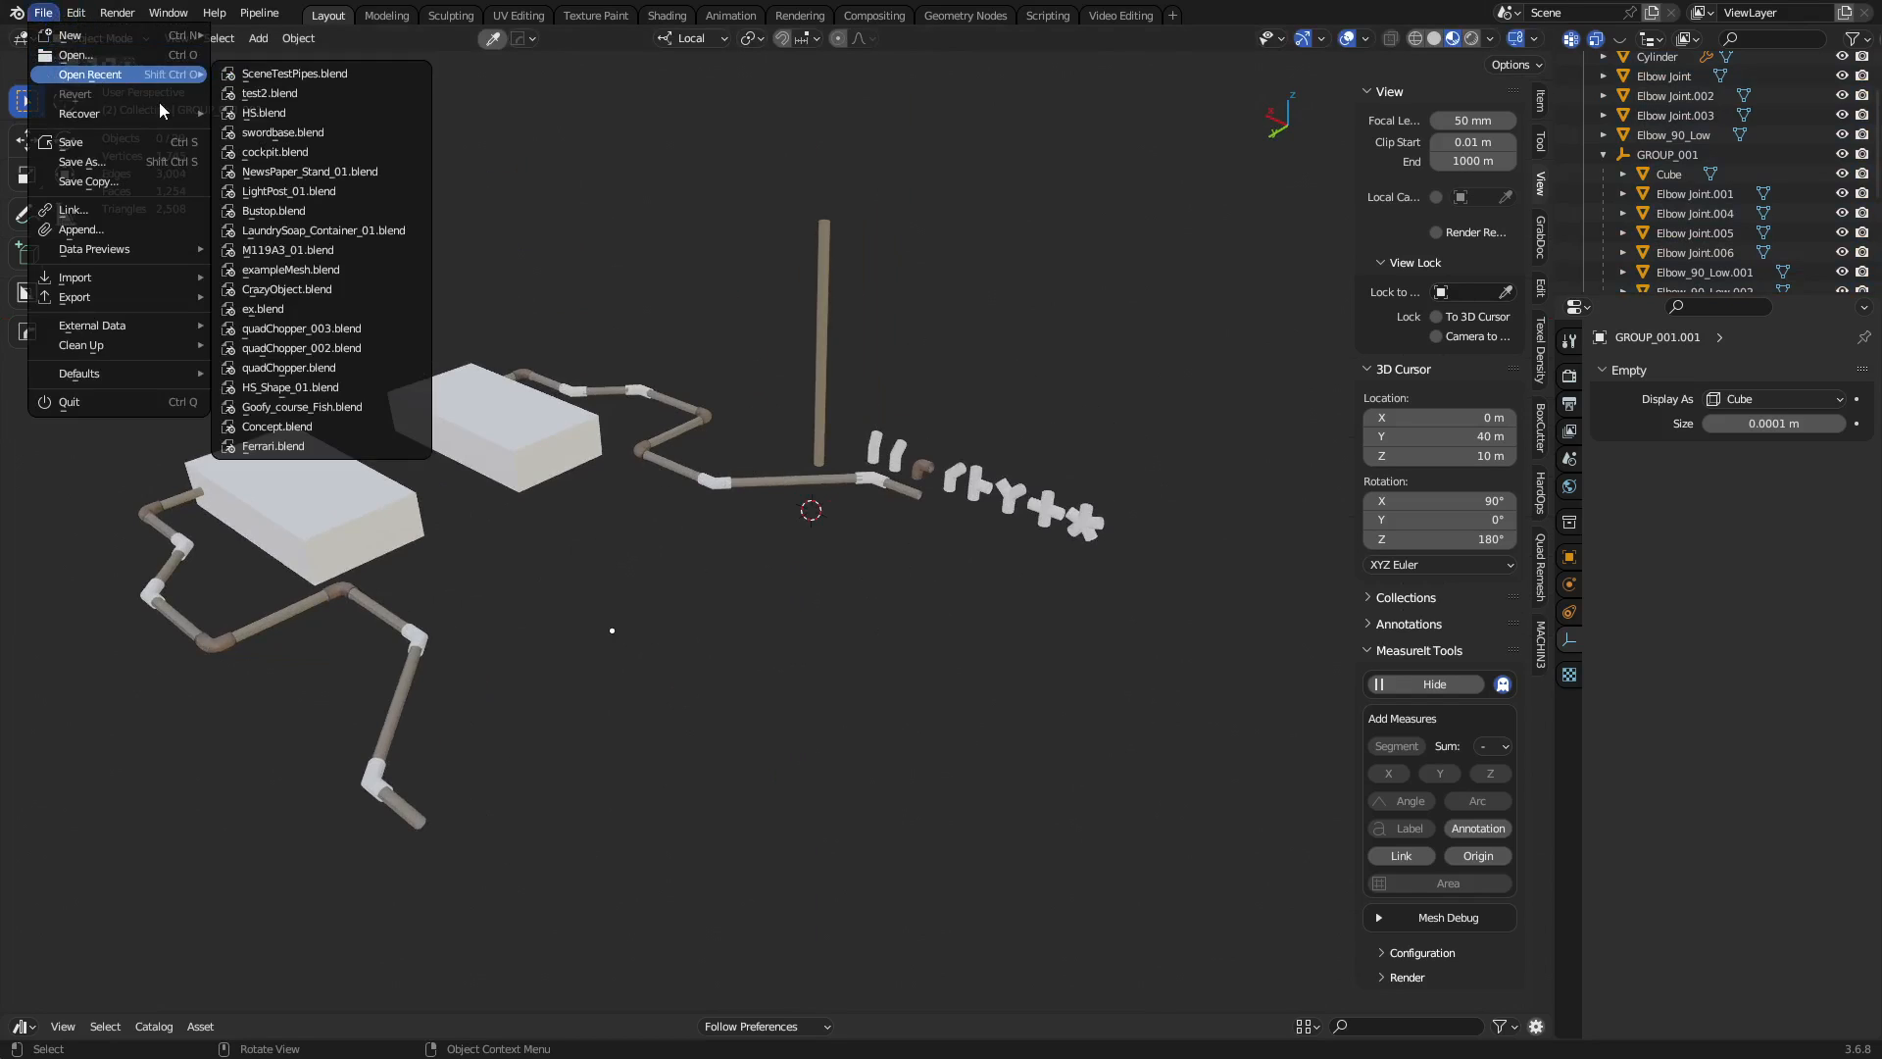
{"action": "mouse_move", "coordinate": [149, 78]}
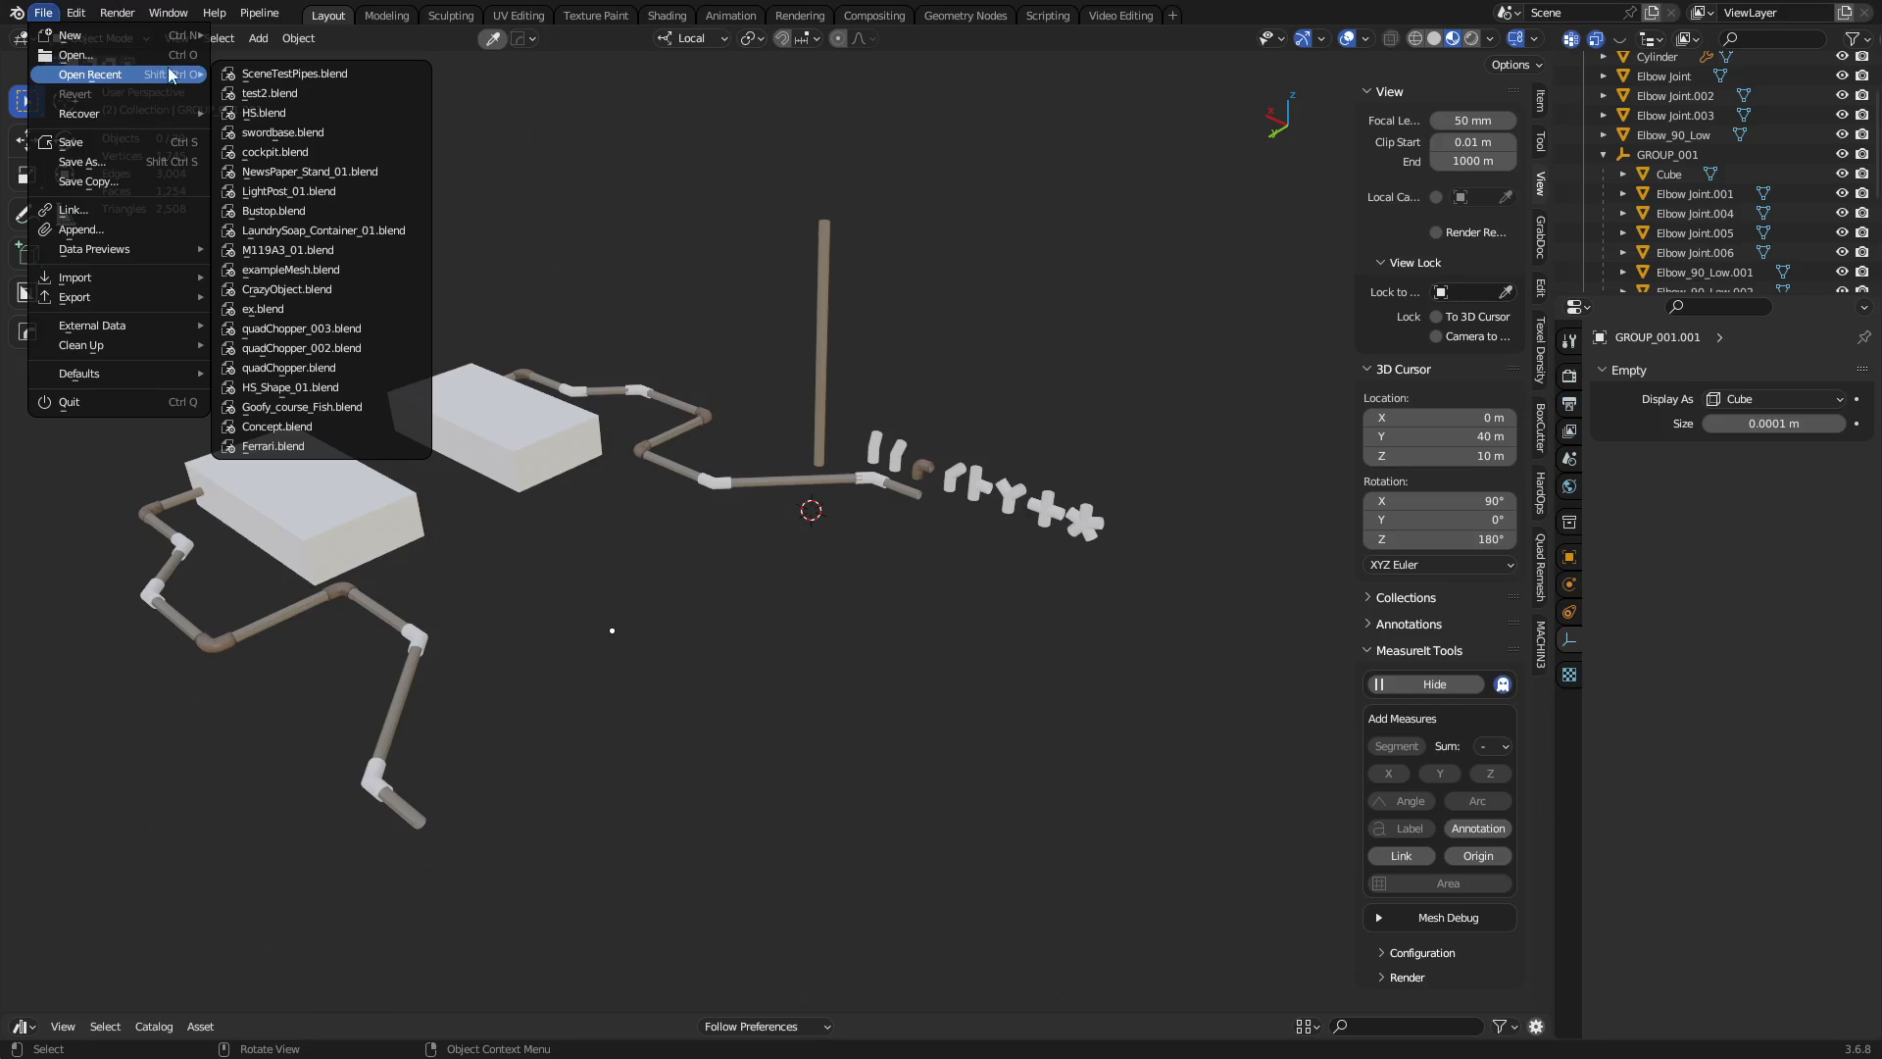
{"action": "left_click", "coordinate": [407, 75]}
{"action": "left_click", "coordinate": [990, 574]}
Examine how the pipes, elbows and ventilation units are arranged and mirrored beneath the ceiling of the corridor scene.
{"action": "middle_click_drag", "start_coordinate": [769, 555], "coordinate": [798, 303]}
{"action": "scroll", "coordinate": [774, 431], "scroll_direction": "up", "scroll_amount": 5}
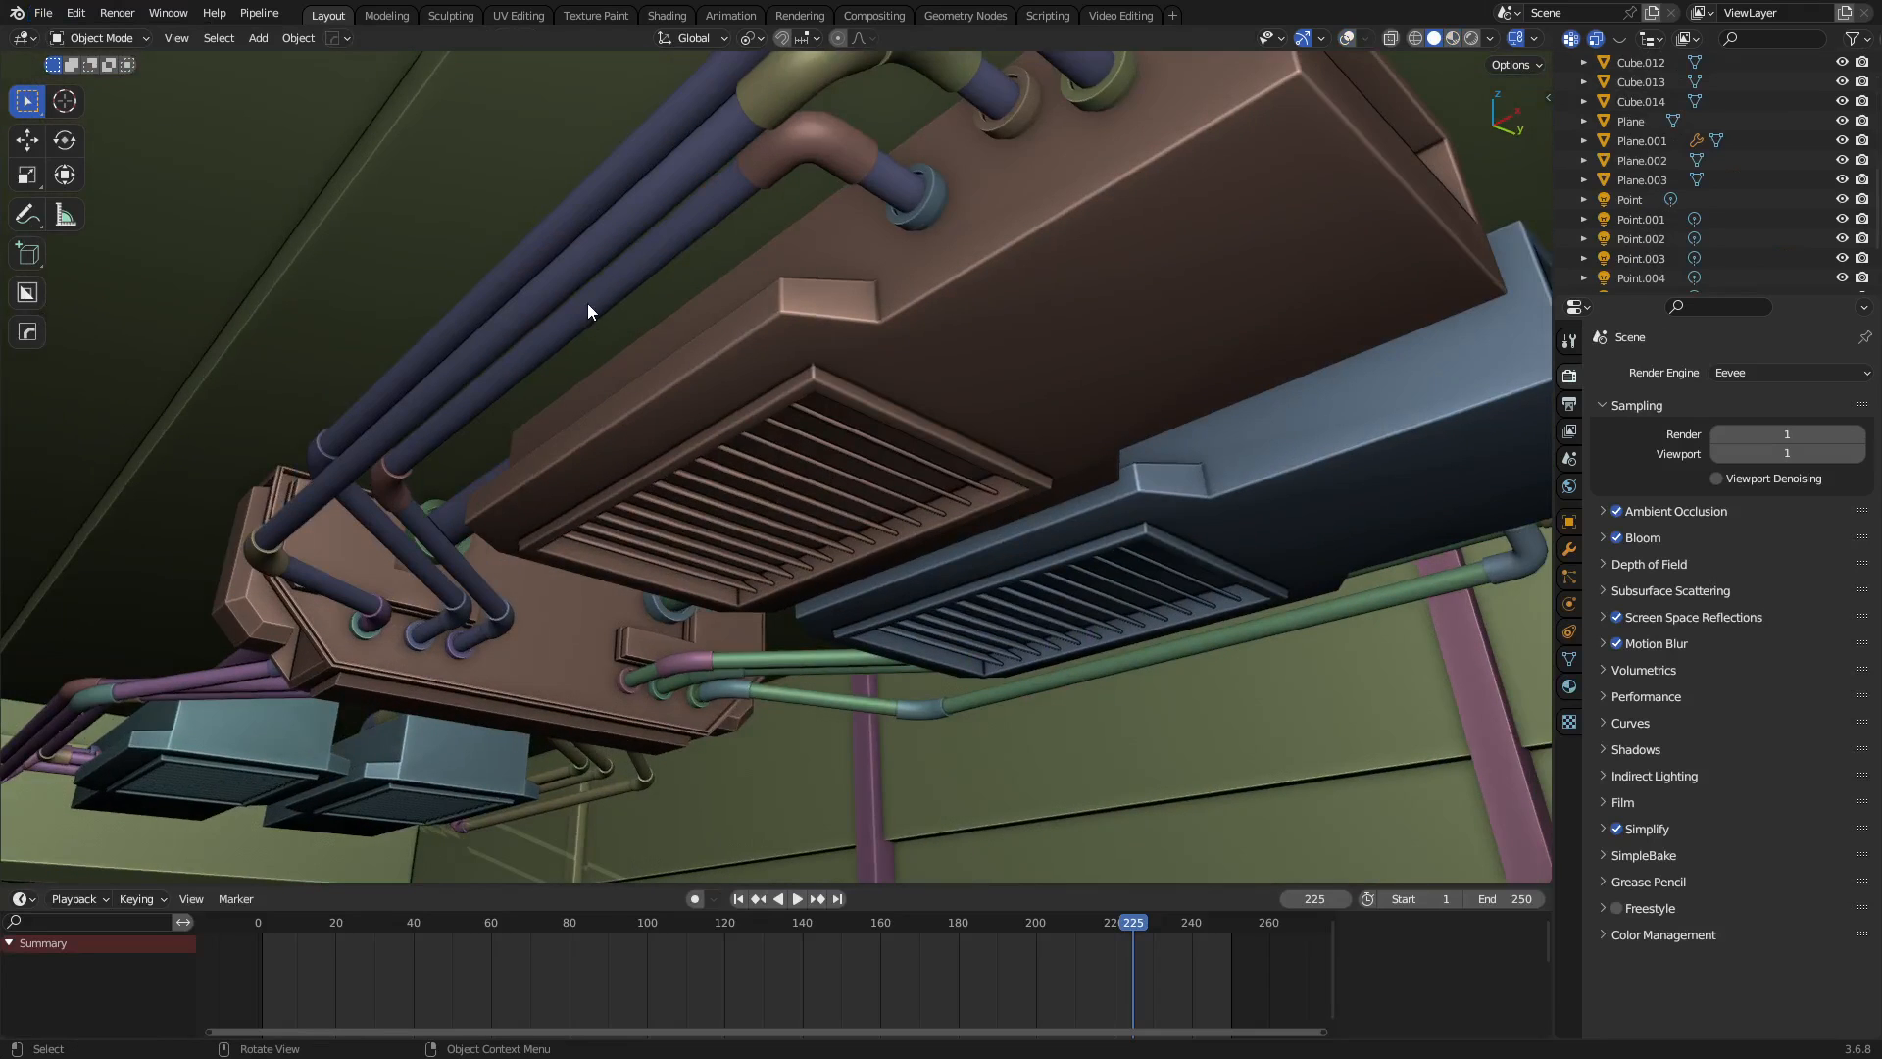
{"action": "middle_click_drag", "start_coordinate": [660, 315], "coordinate": [660, 380]}
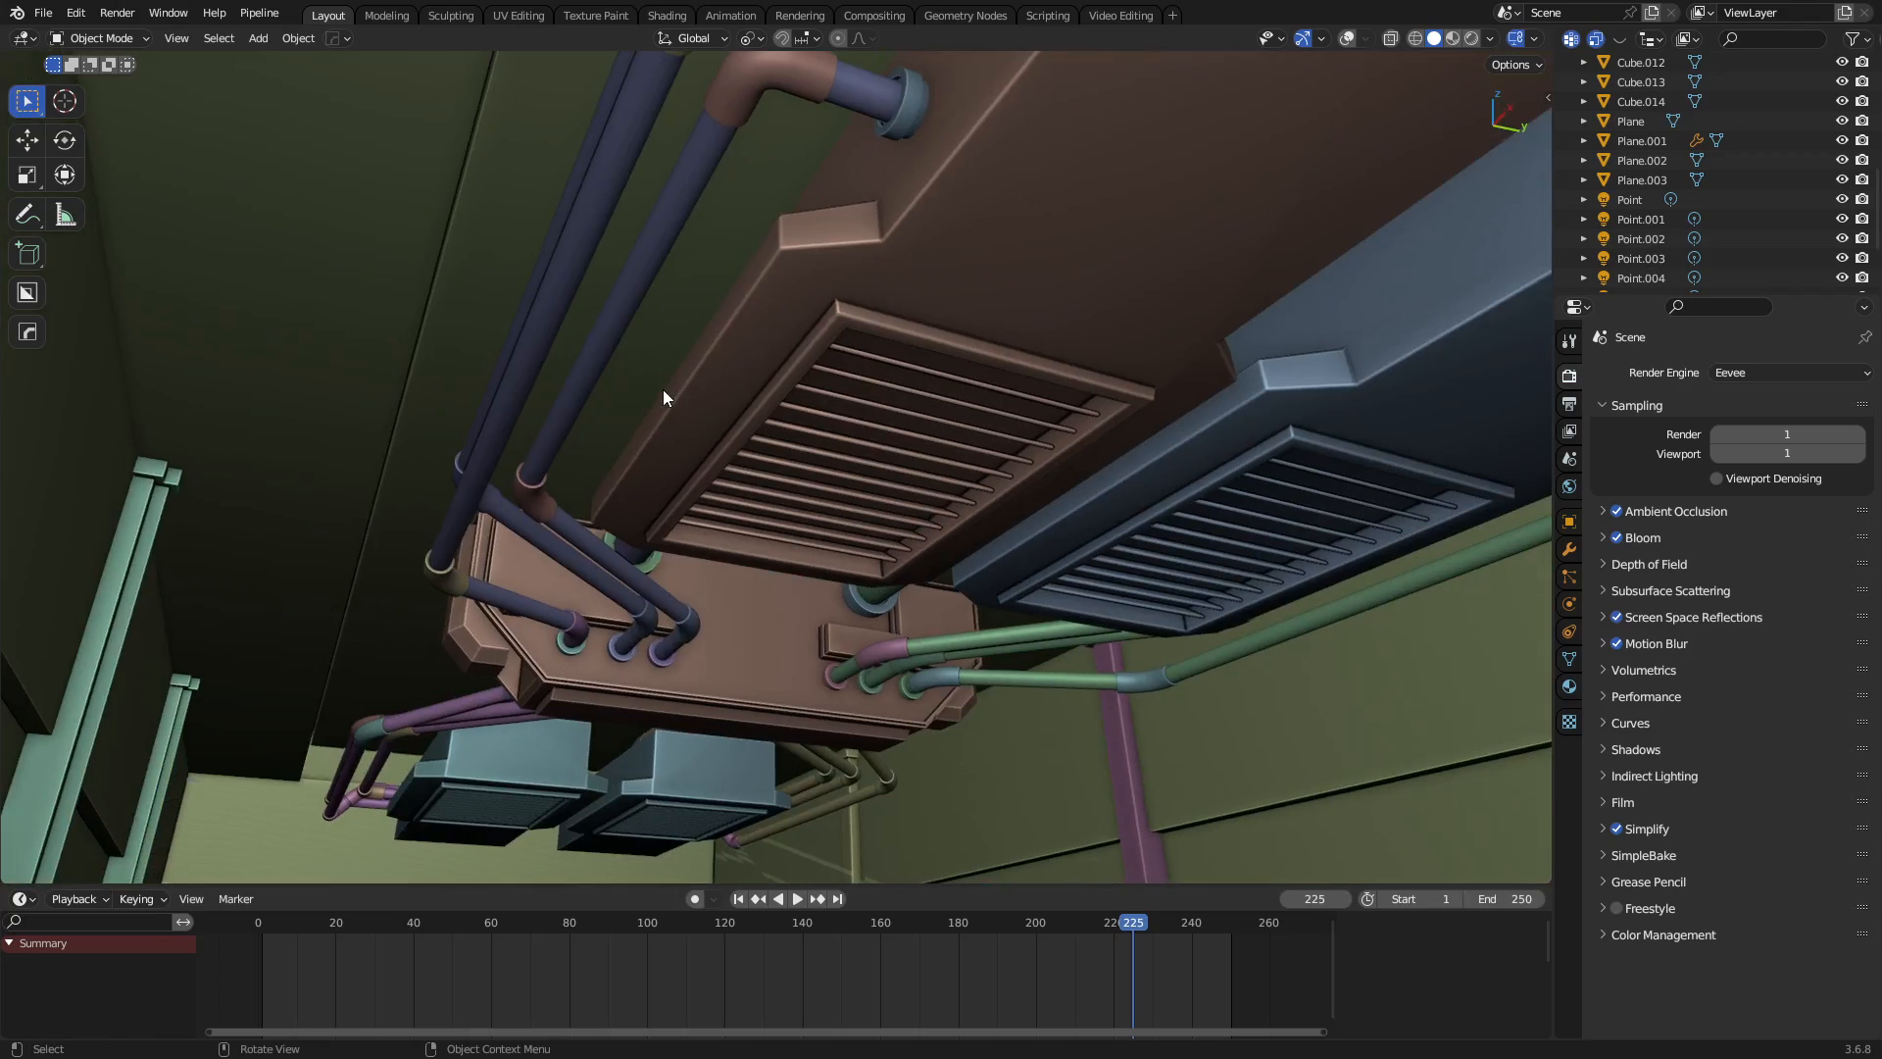
{"action": "middle_click_drag", "start_coordinate": [663, 395], "coordinate": [881, 376]}
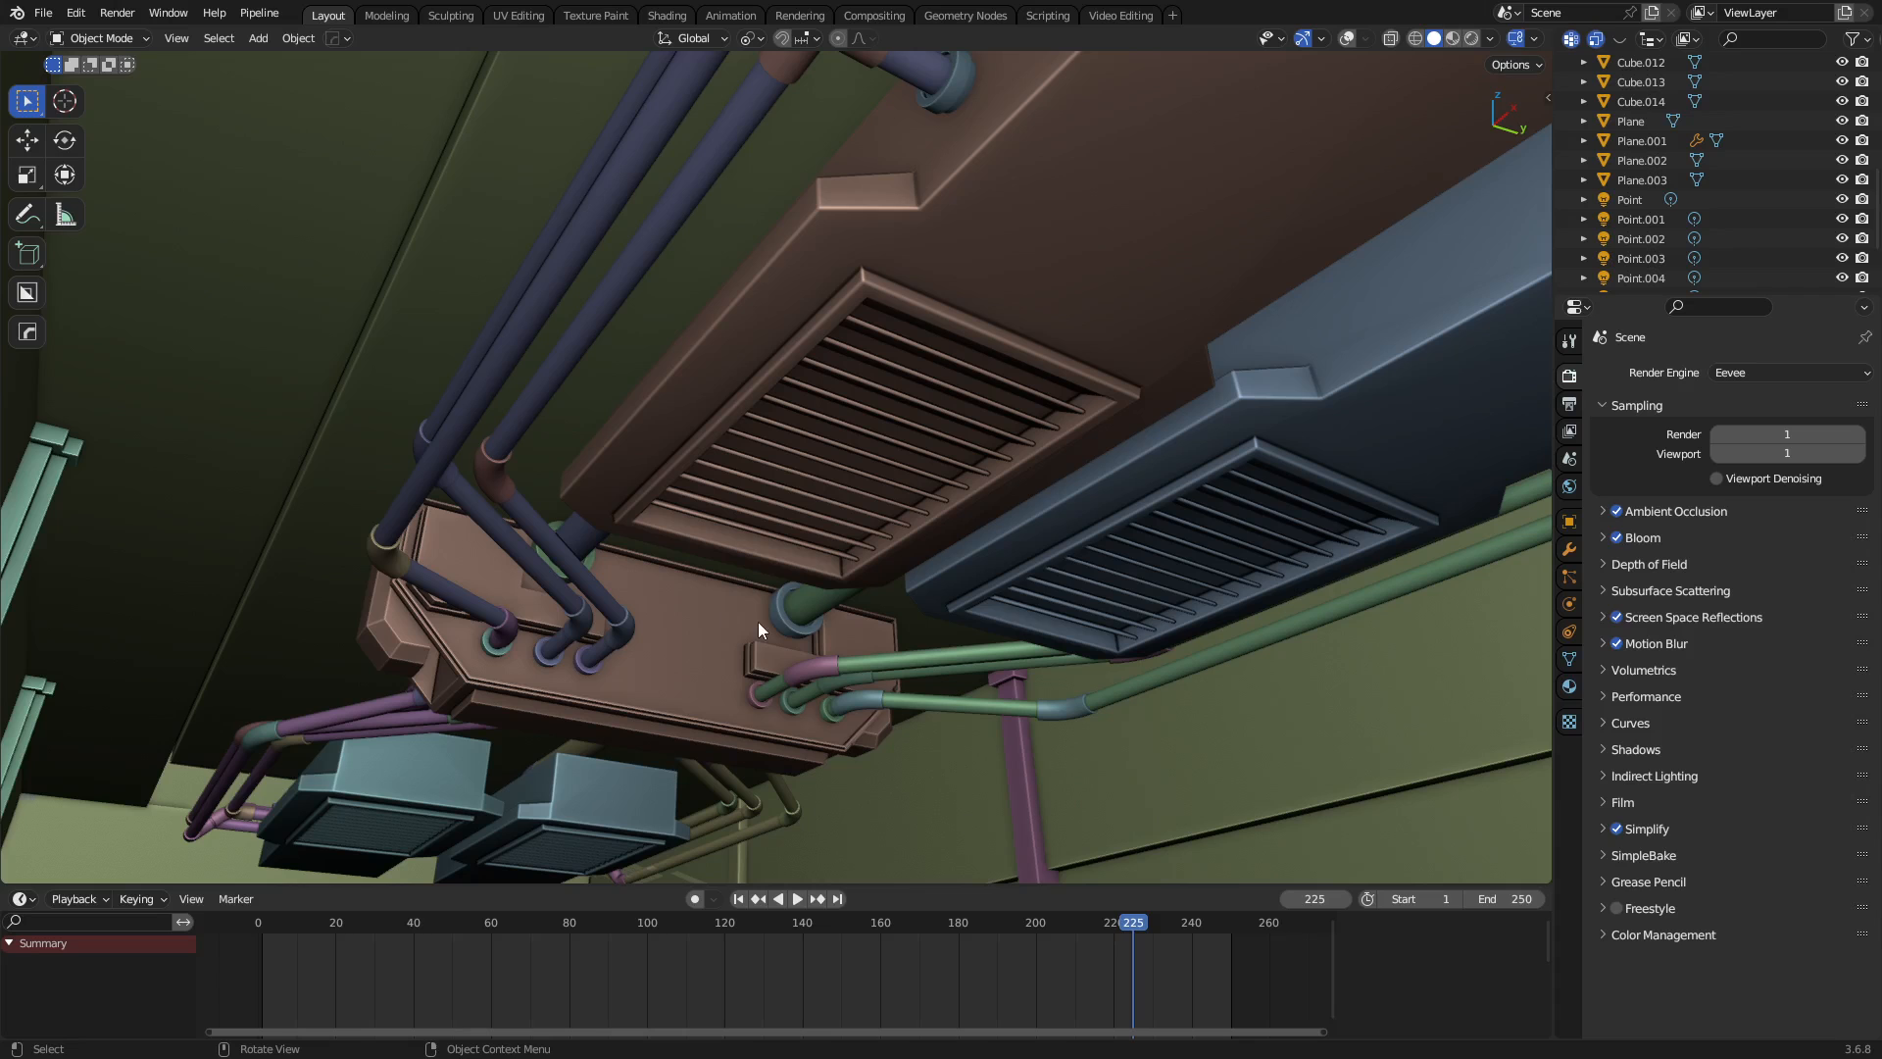
{"action": "middle_click_drag", "start_coordinate": [943, 530], "coordinate": [908, 621]}
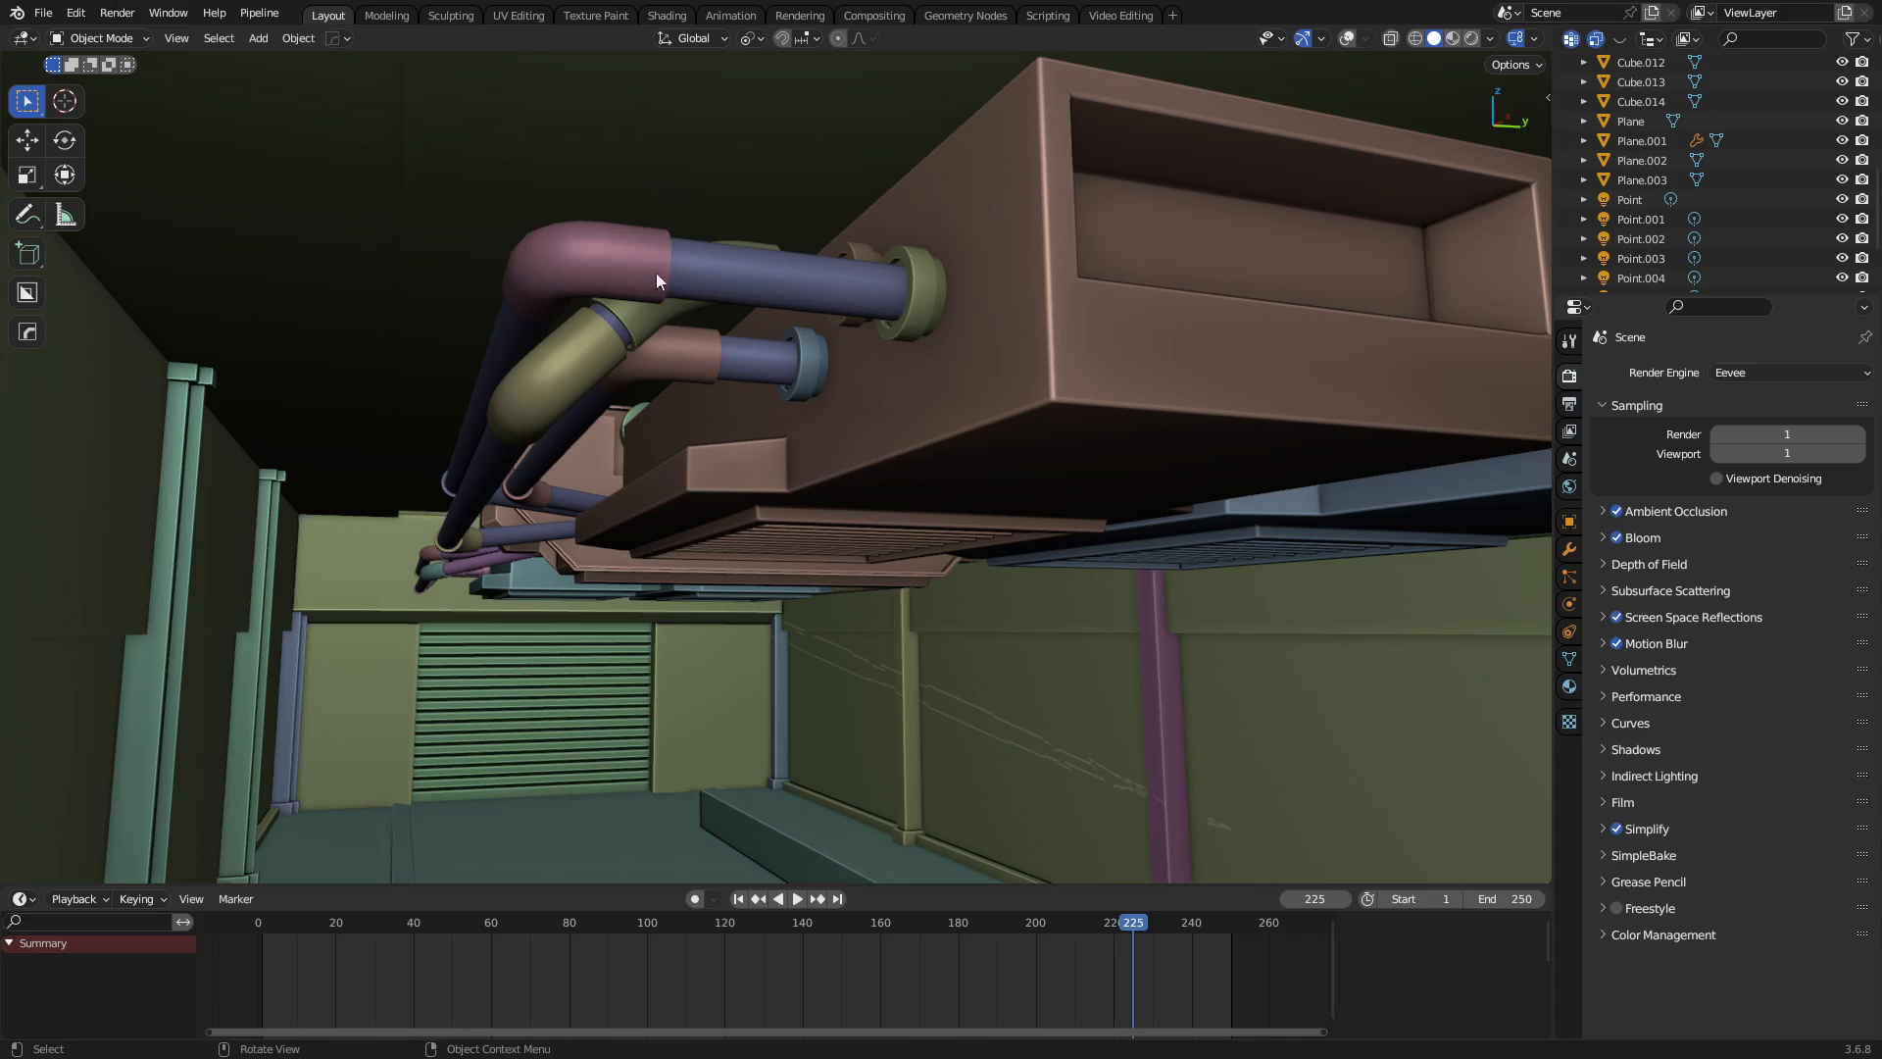
{"action": "middle_click", "coordinate": [723, 507], "text": "alt"}
{"action": "middle_click_drag", "start_coordinate": [724, 508], "coordinate": [765, 520]}
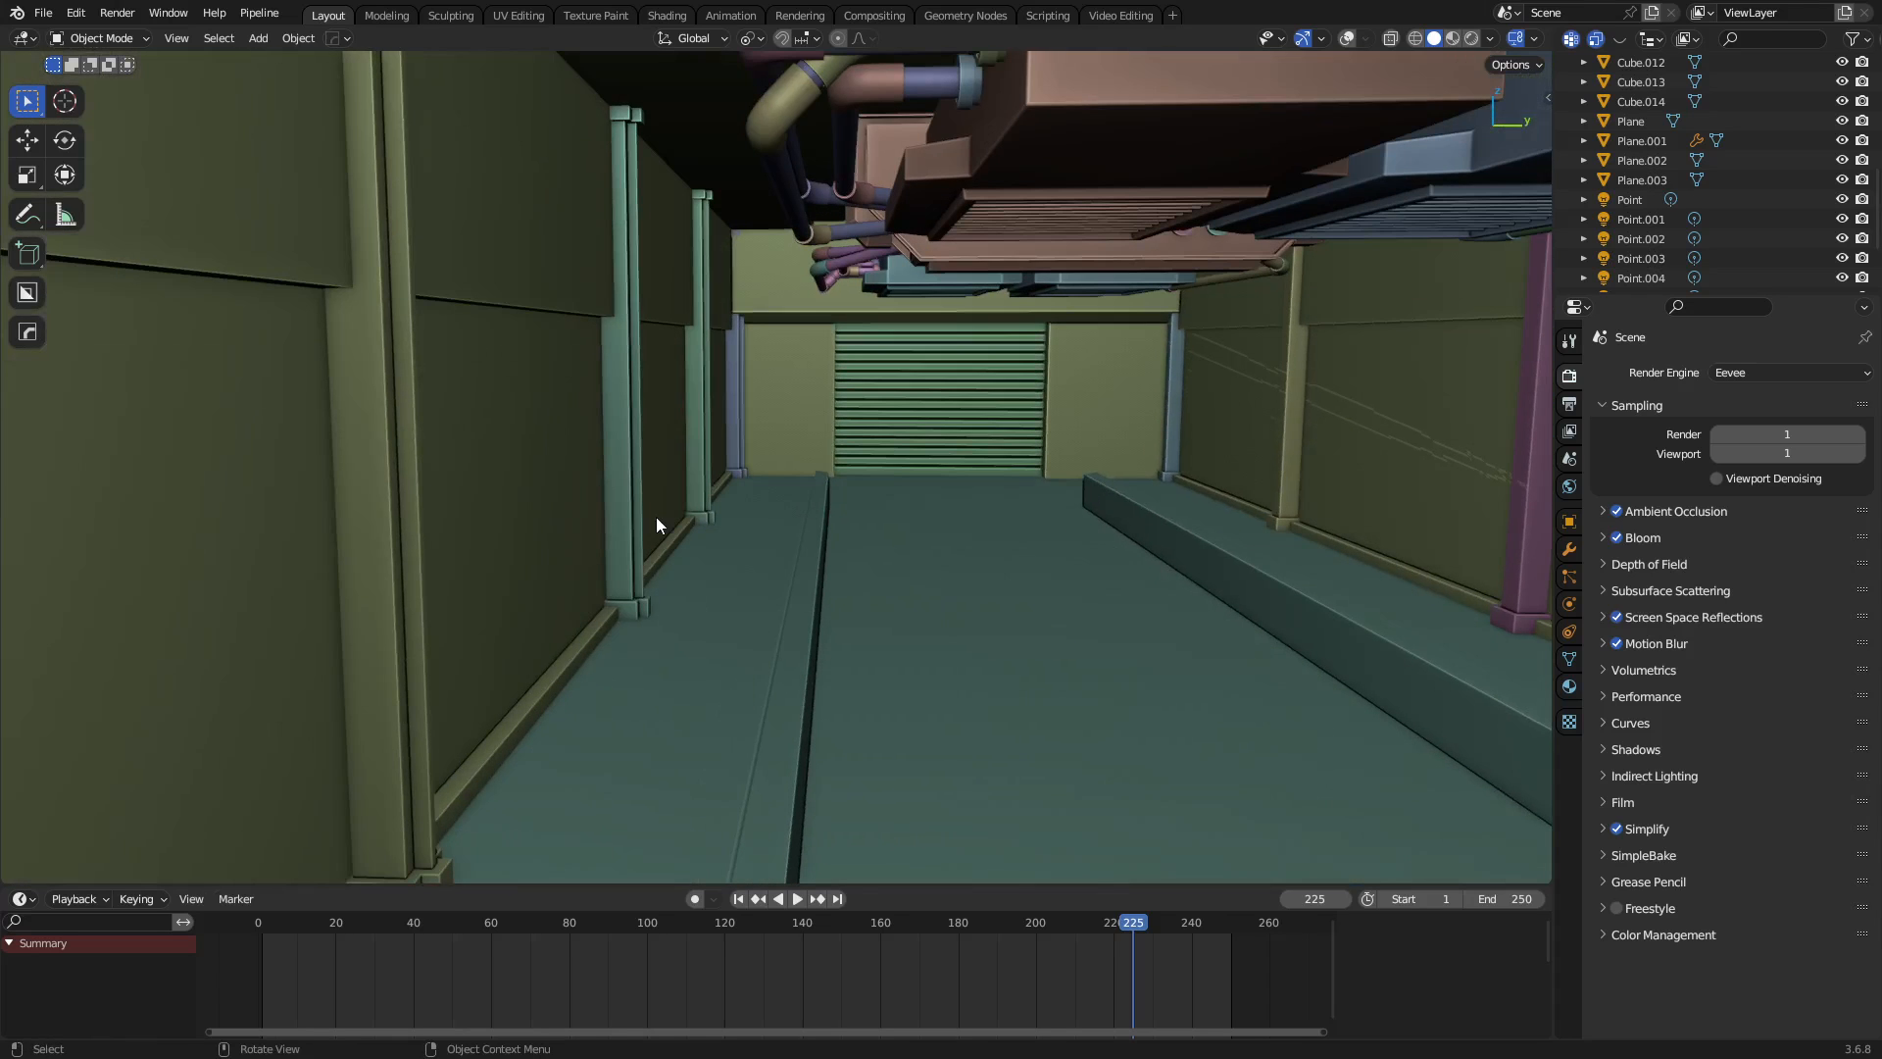
{"action": "middle_click", "coordinate": [920, 128], "text": "alt"}
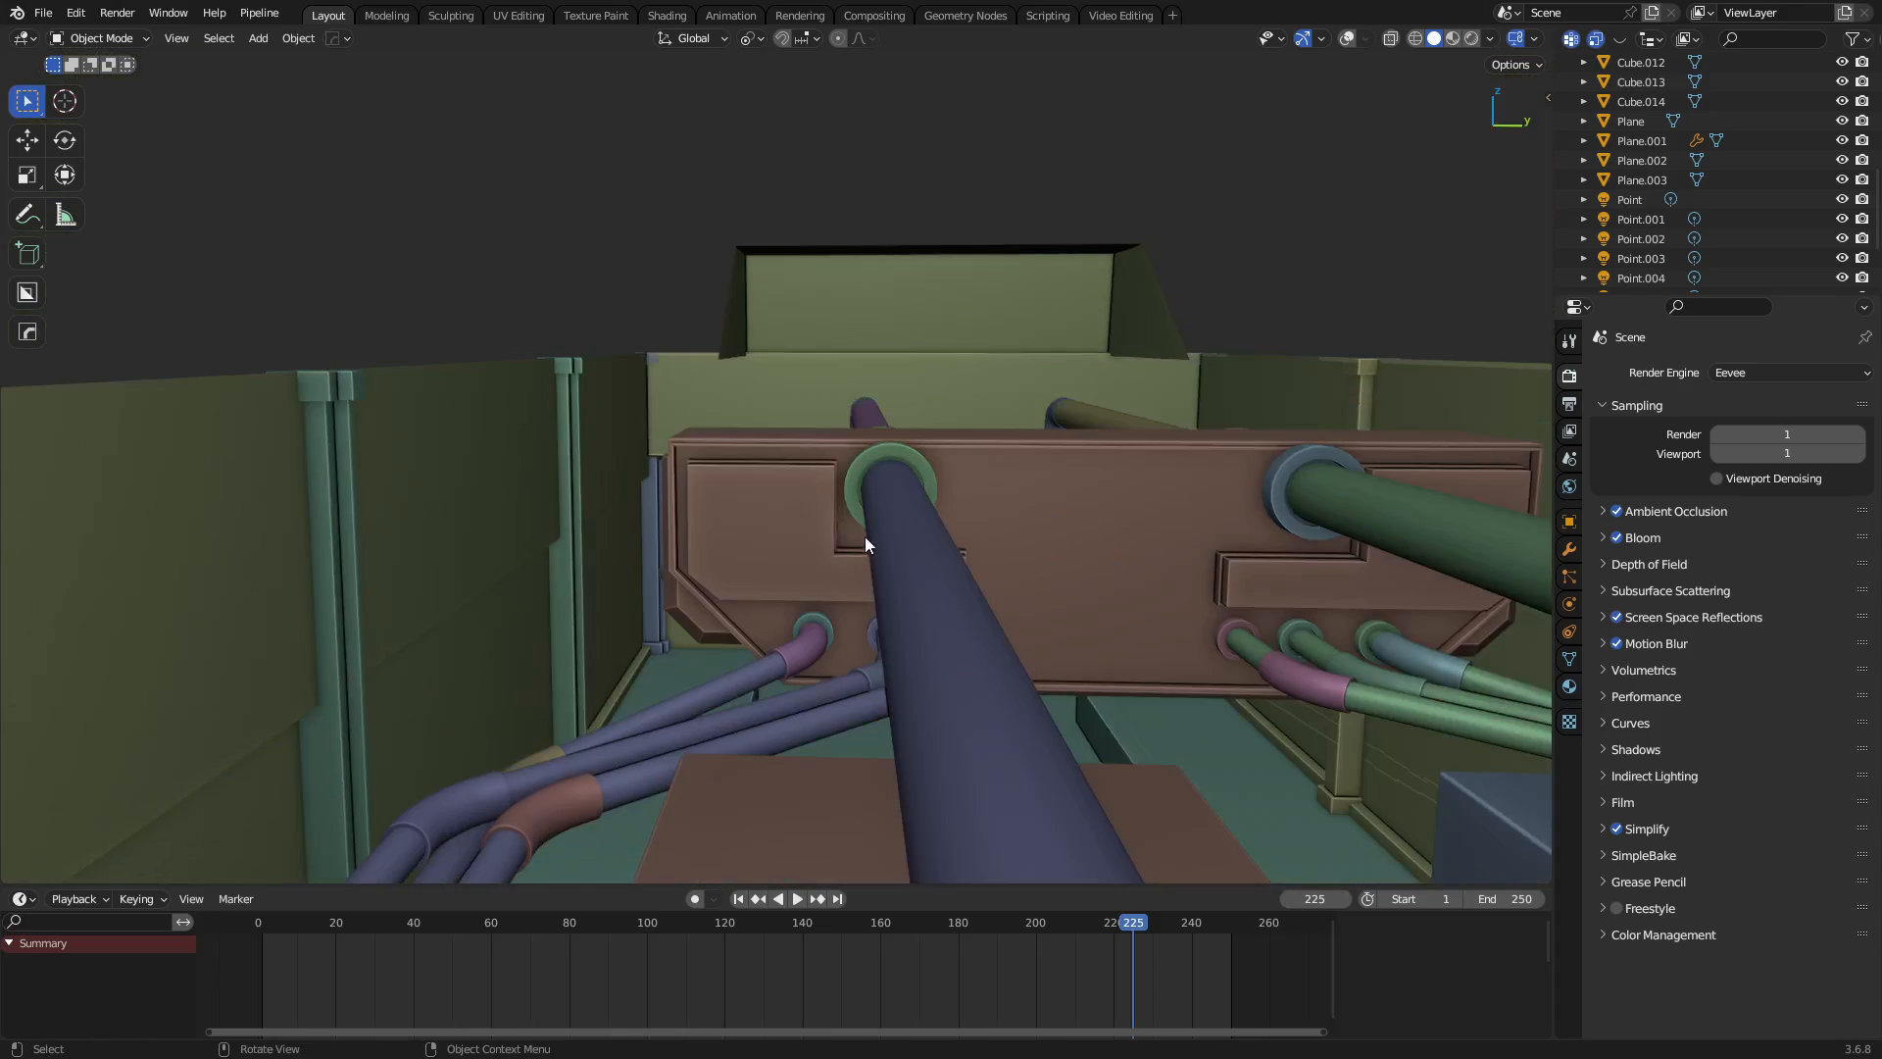
{"action": "middle_click_drag", "start_coordinate": [866, 534], "coordinate": [935, 381]}
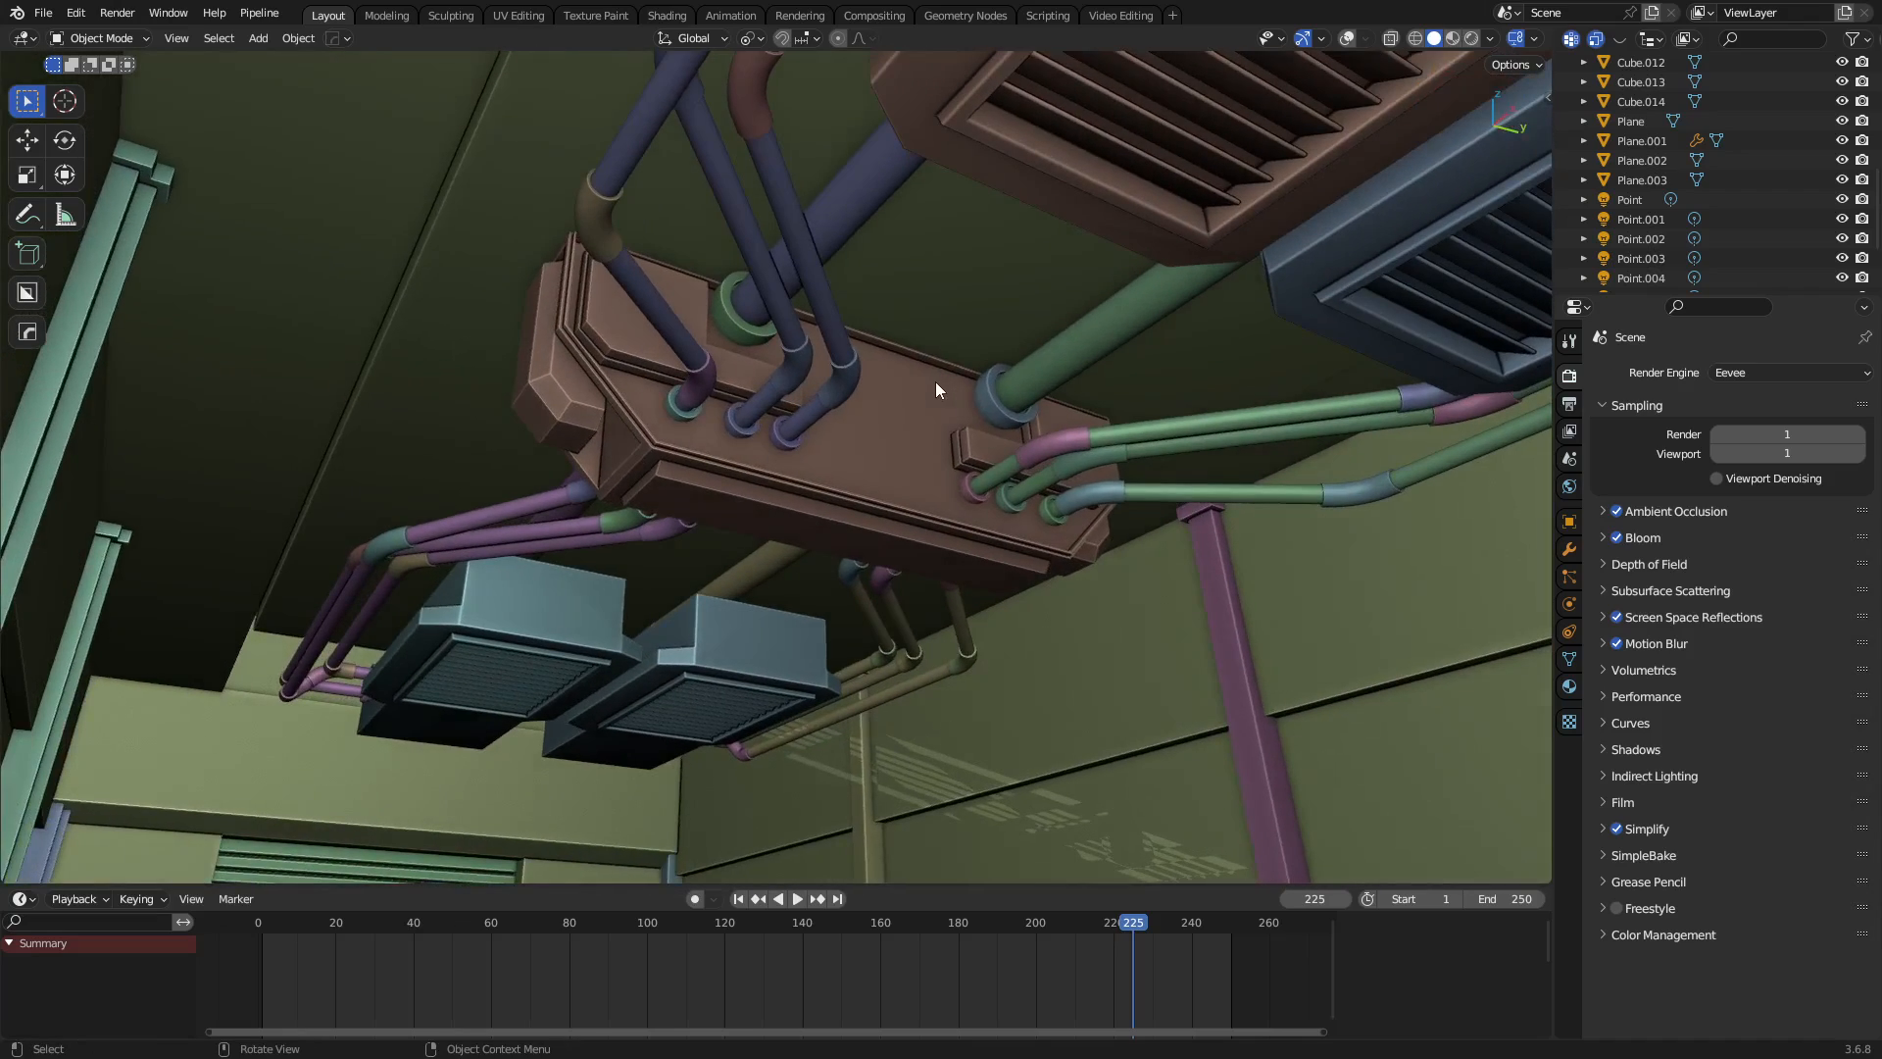
Switch the viewport to rendered shading to show the lit corridor with its ceiling pipes and vents.
{"action": "left_click", "coordinate": [1468, 37]}
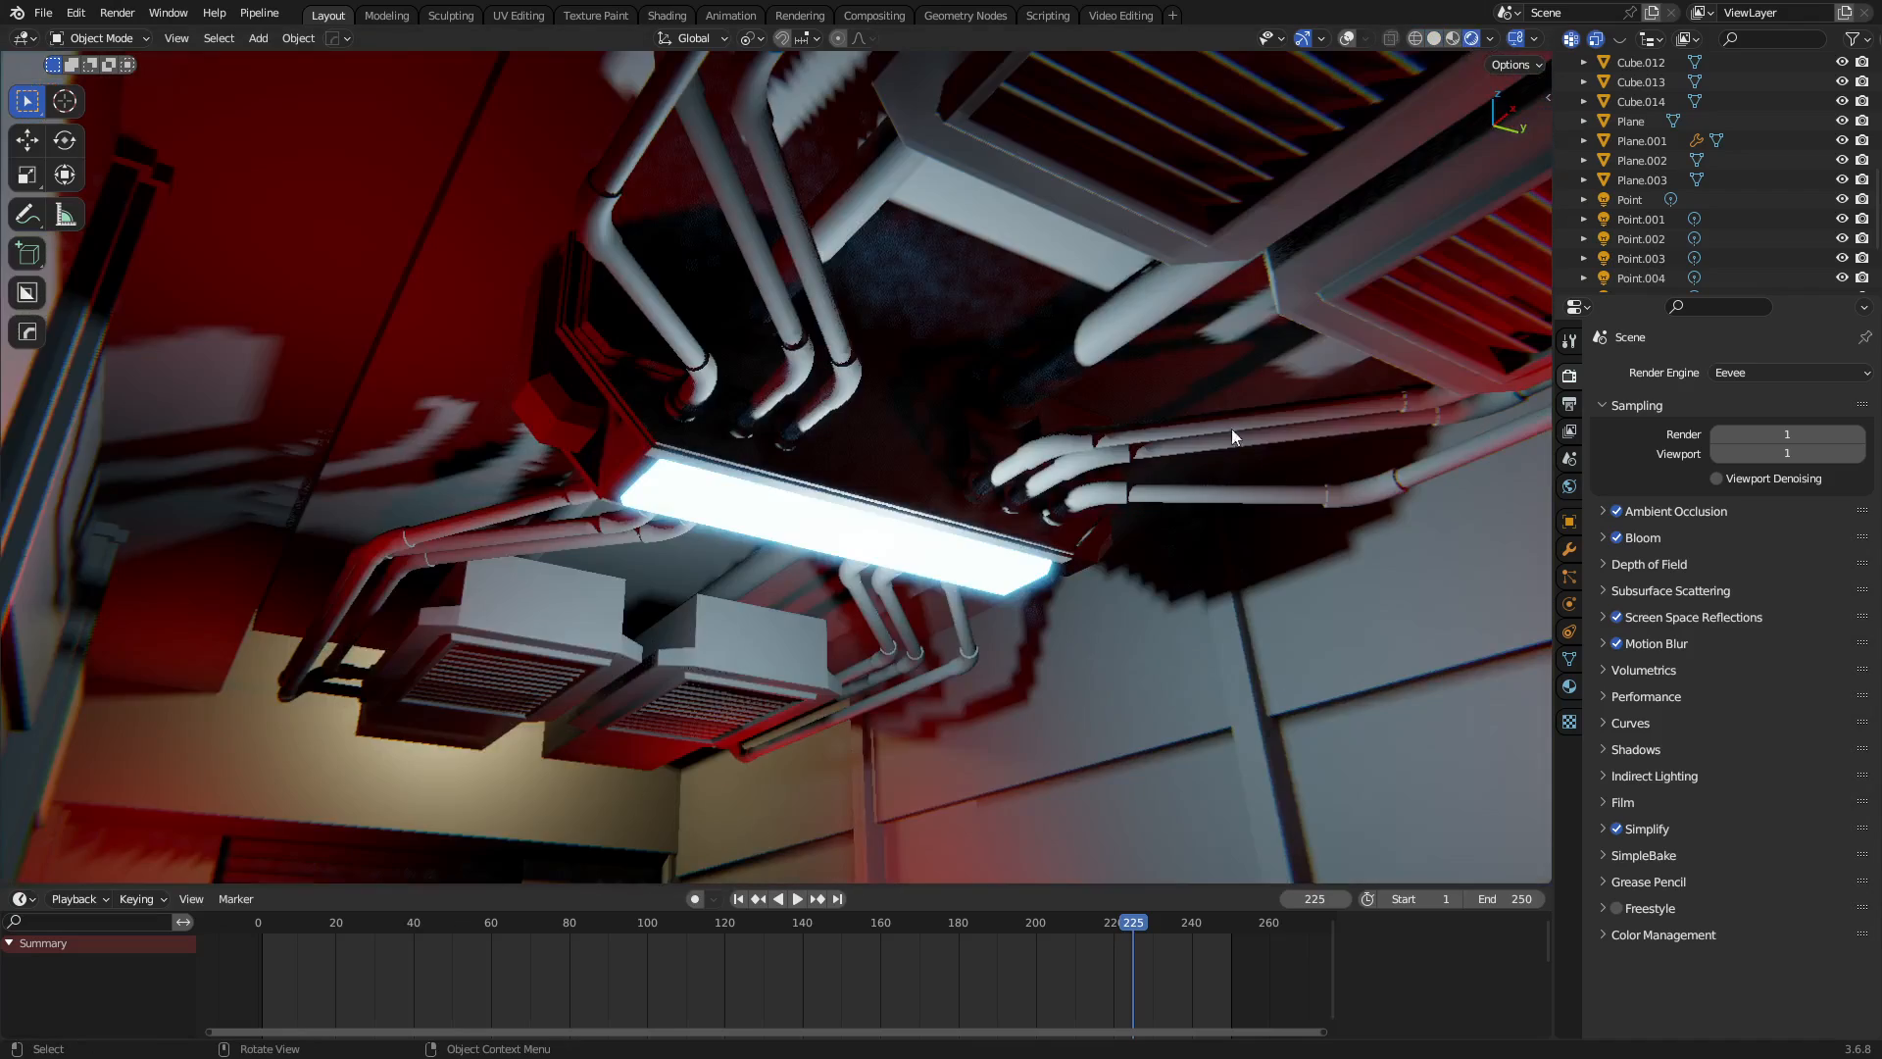
{"action": "middle_click_drag", "start_coordinate": [1232, 427], "coordinate": [939, 502]}
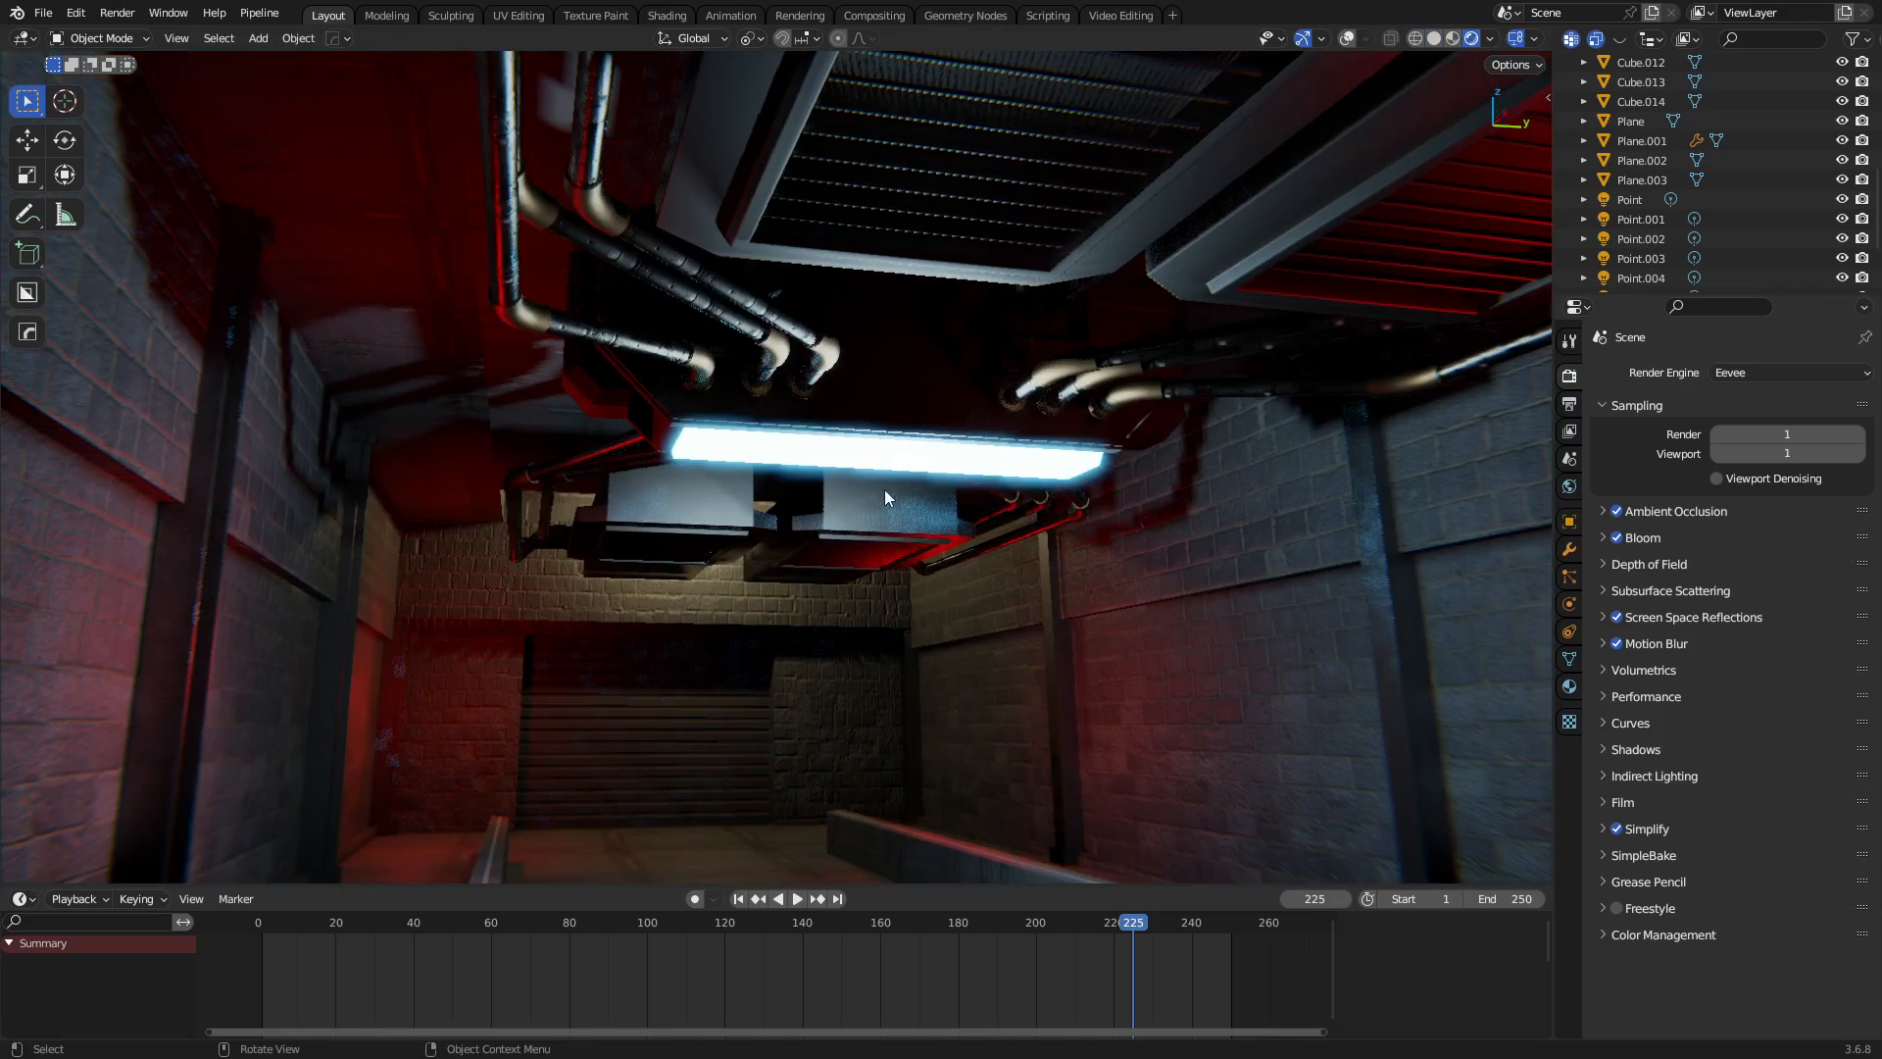
{"action": "middle_click_drag", "start_coordinate": [839, 544], "coordinate": [951, 586]}
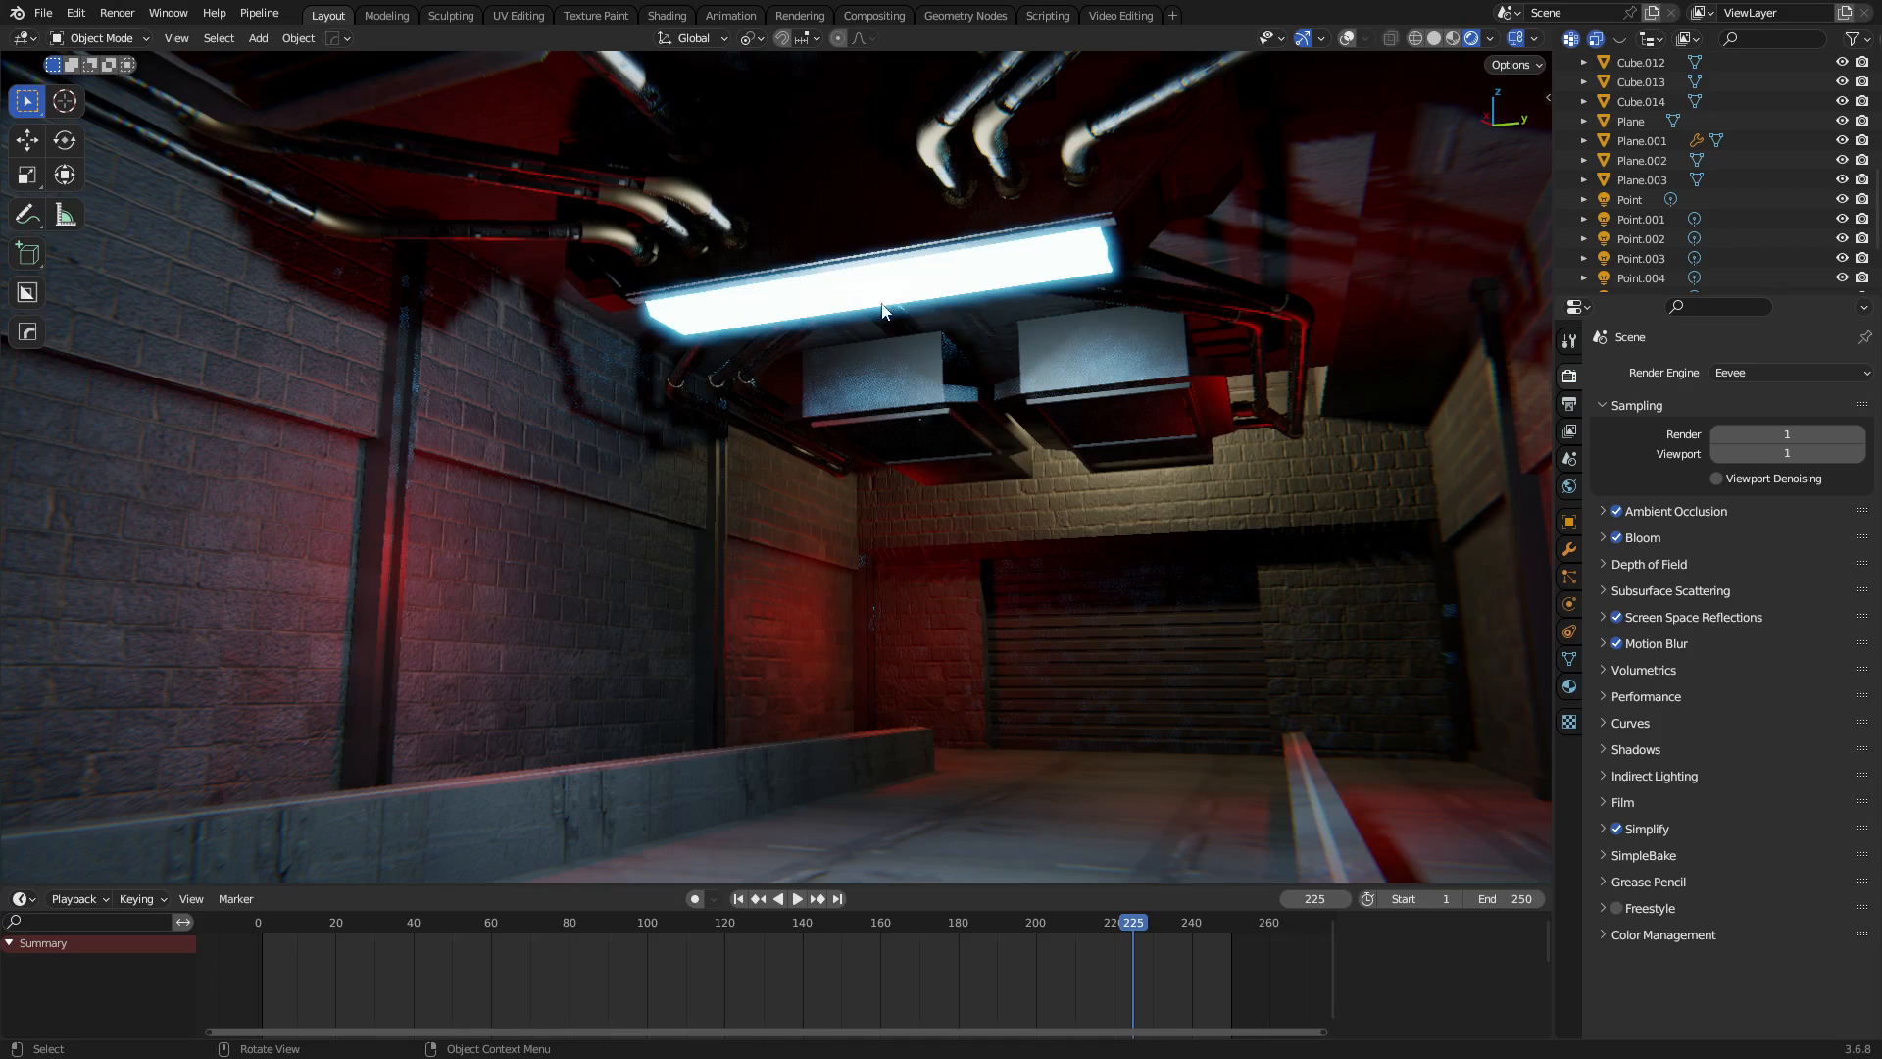
{"action": "middle_click_drag", "start_coordinate": [922, 285], "coordinate": [953, 422]}
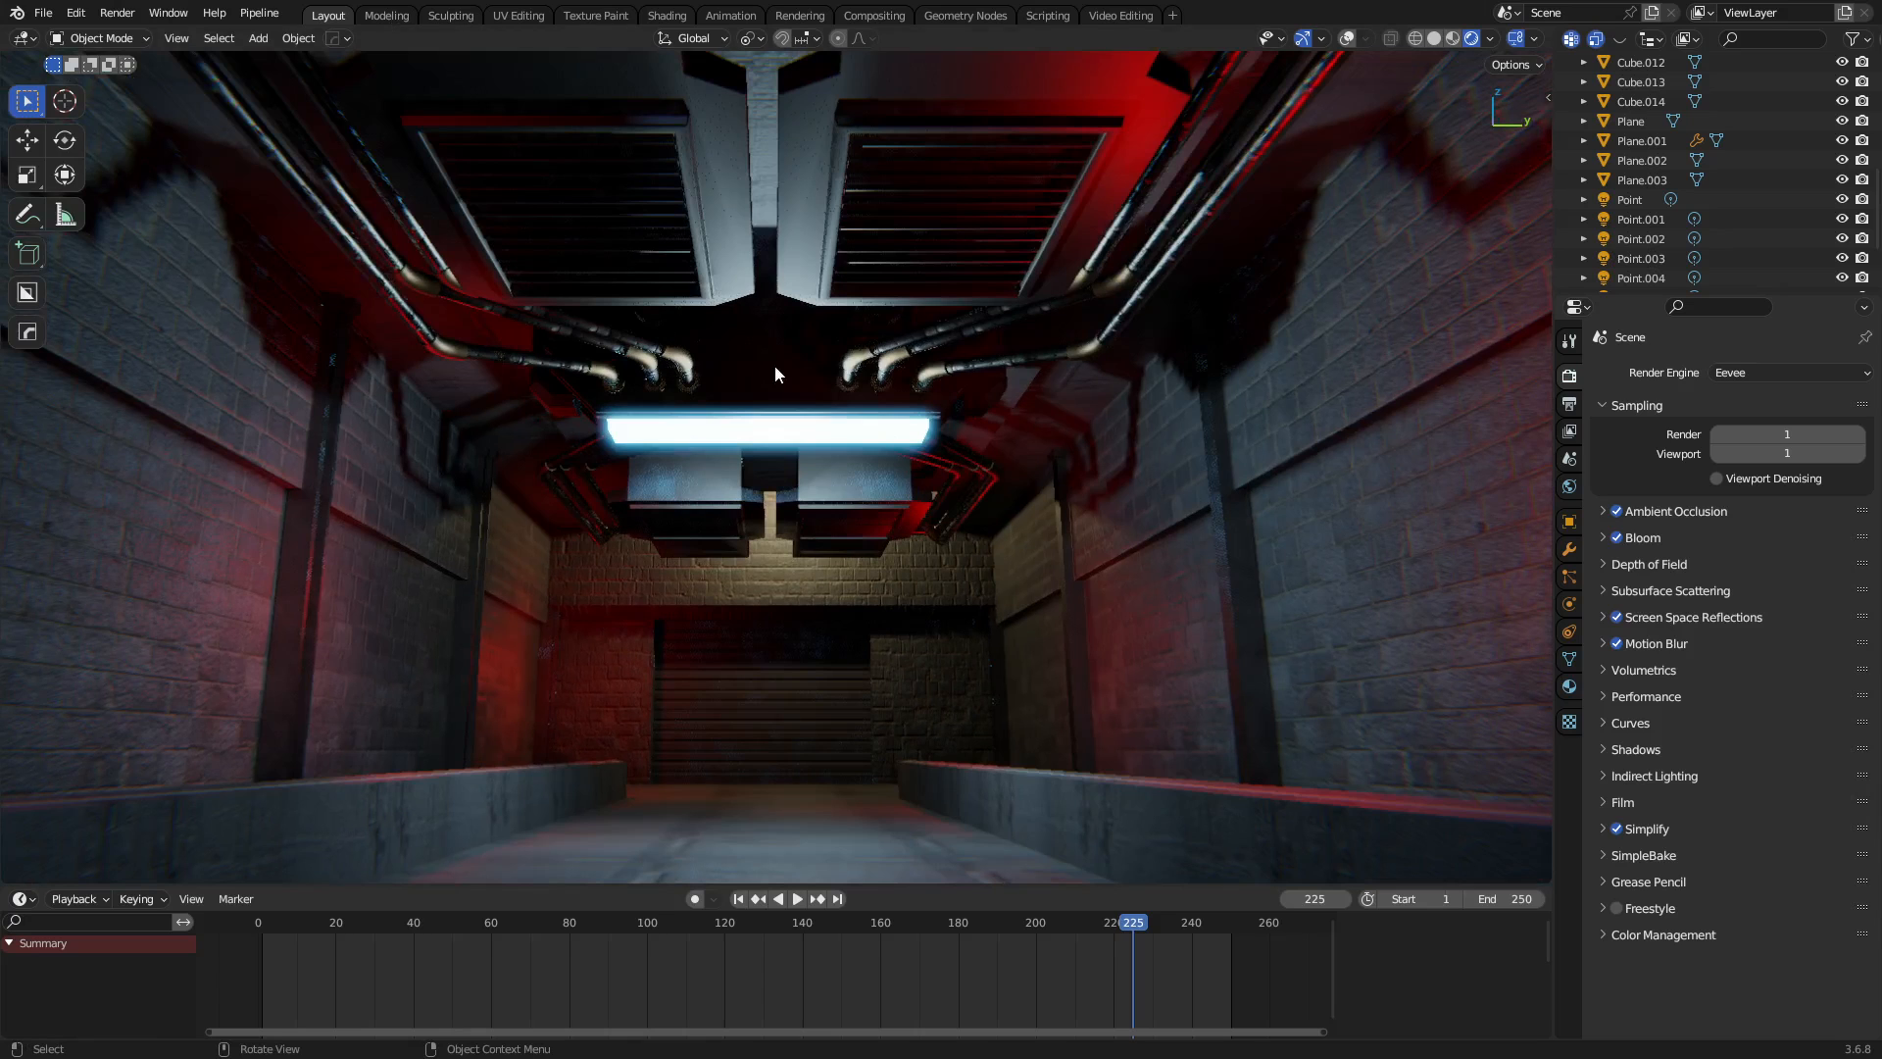
Turn on the viewport overlays and select only the body of the left ceiling ventilation unit.
{"action": "middle_click_drag", "start_coordinate": [743, 351], "coordinate": [873, 486]}
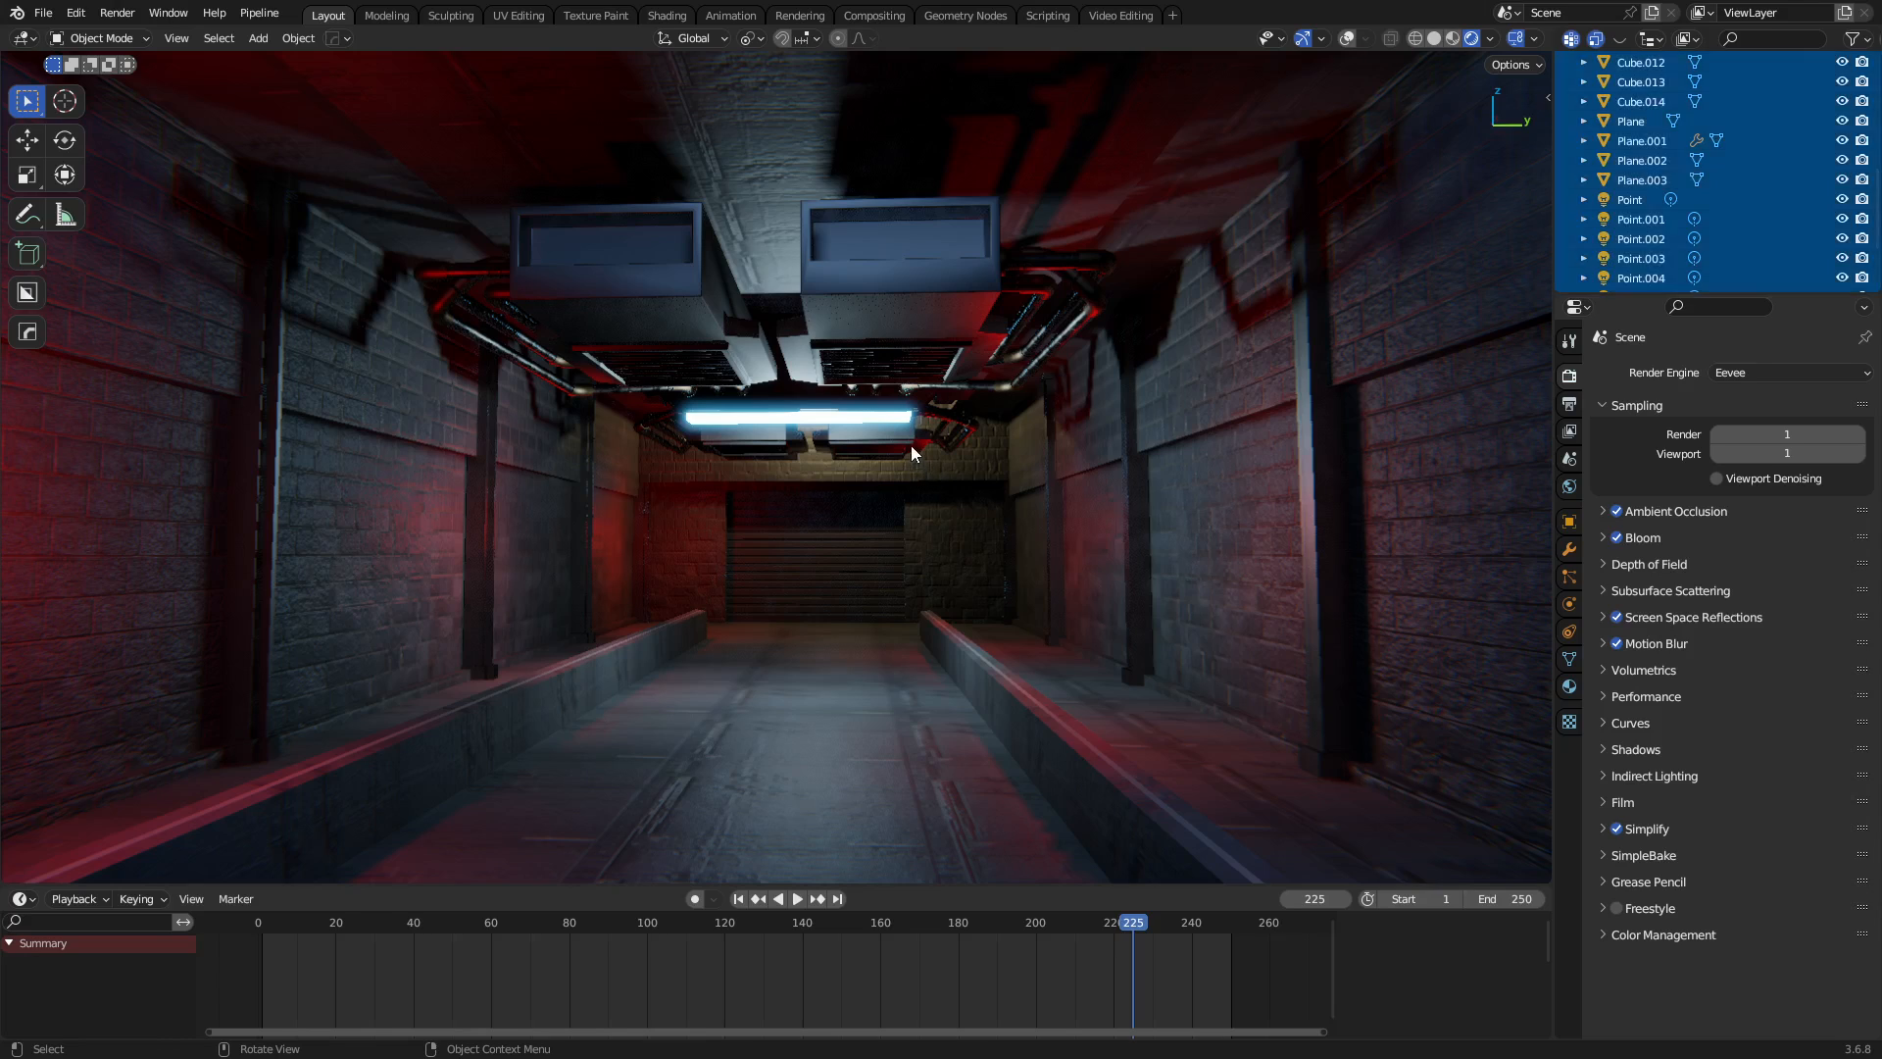
{"action": "mouse_move", "coordinate": [920, 445]}
{"action": "middle_mouse_down"}
{"action": "mouse_move", "coordinate": [943, 439]}
{"action": "mouse_move", "coordinate": [898, 404]}
{"action": "mouse_move", "coordinate": [969, 404]}
{"action": "mouse_move", "coordinate": [915, 369]}
{"action": "mouse_move", "coordinate": [939, 376]}
{"action": "mouse_move", "coordinate": [936, 413]}
{"action": "middle_mouse_up"}
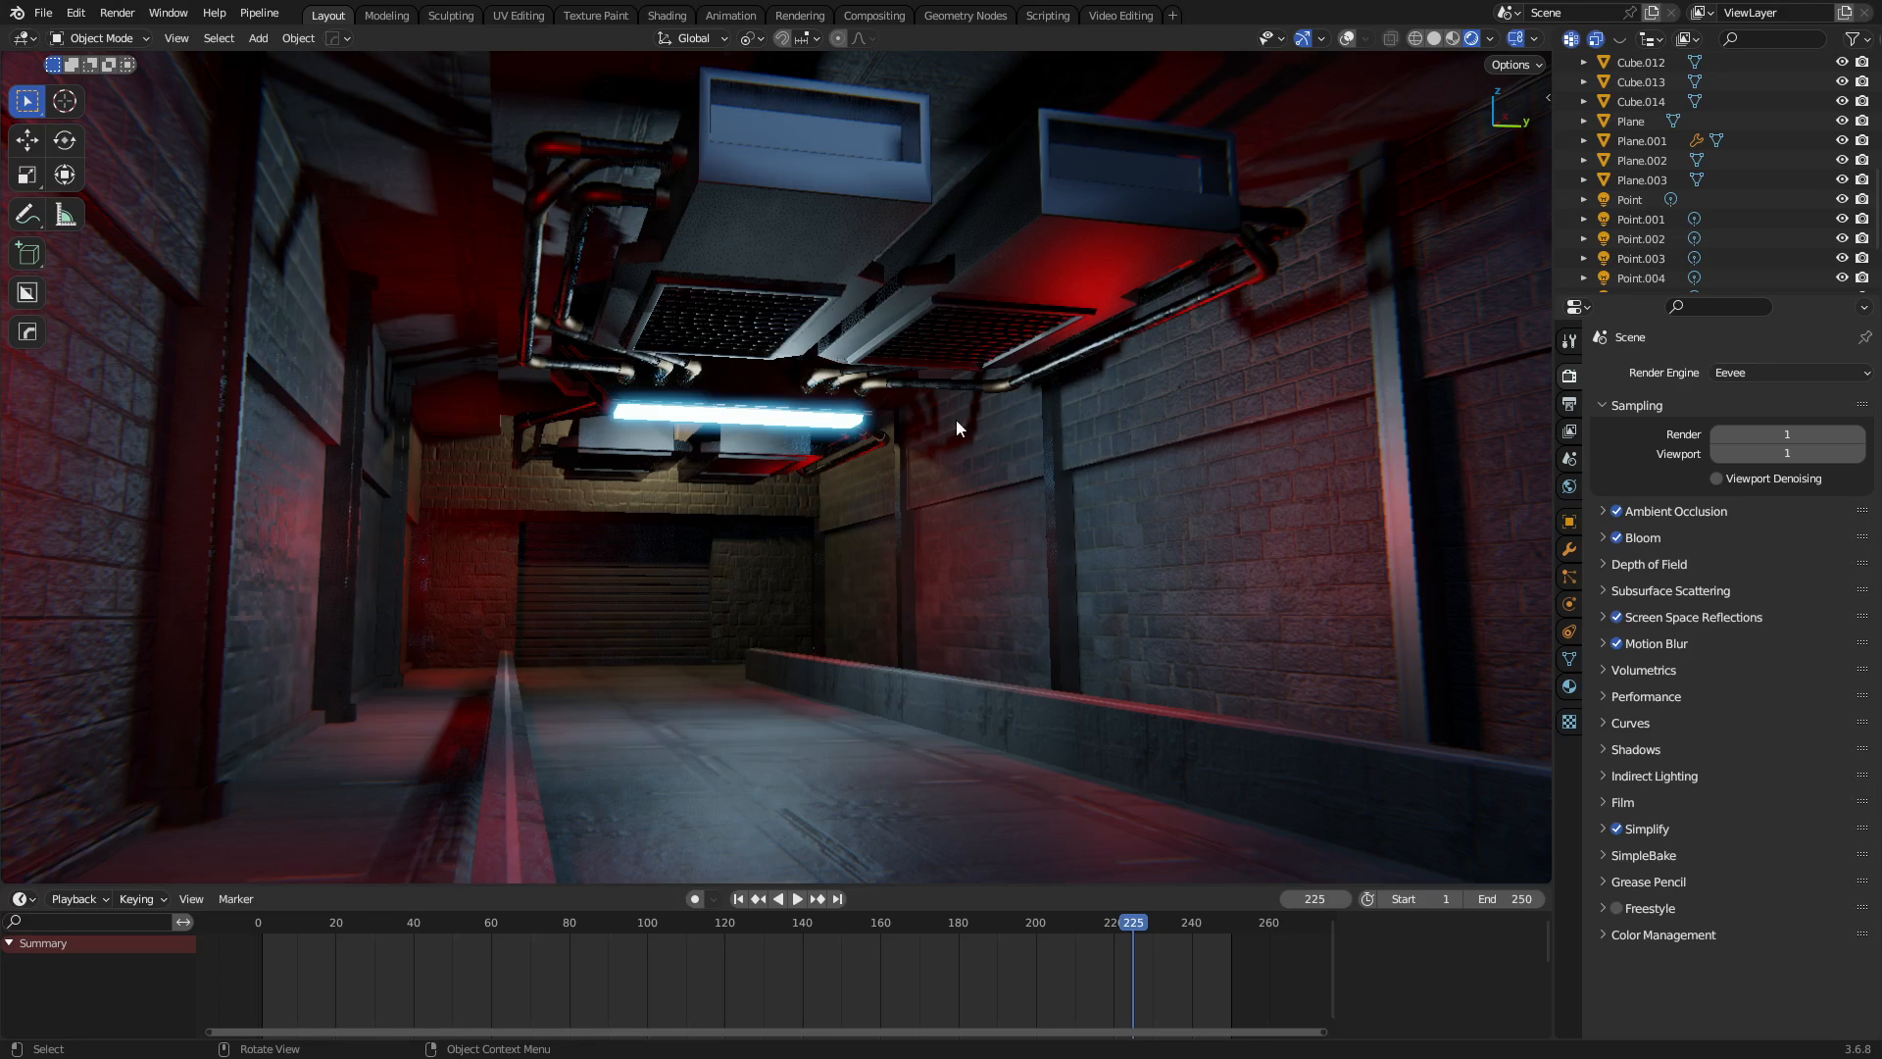
{"action": "middle_click_drag", "start_coordinate": [947, 424], "coordinate": [934, 420]}
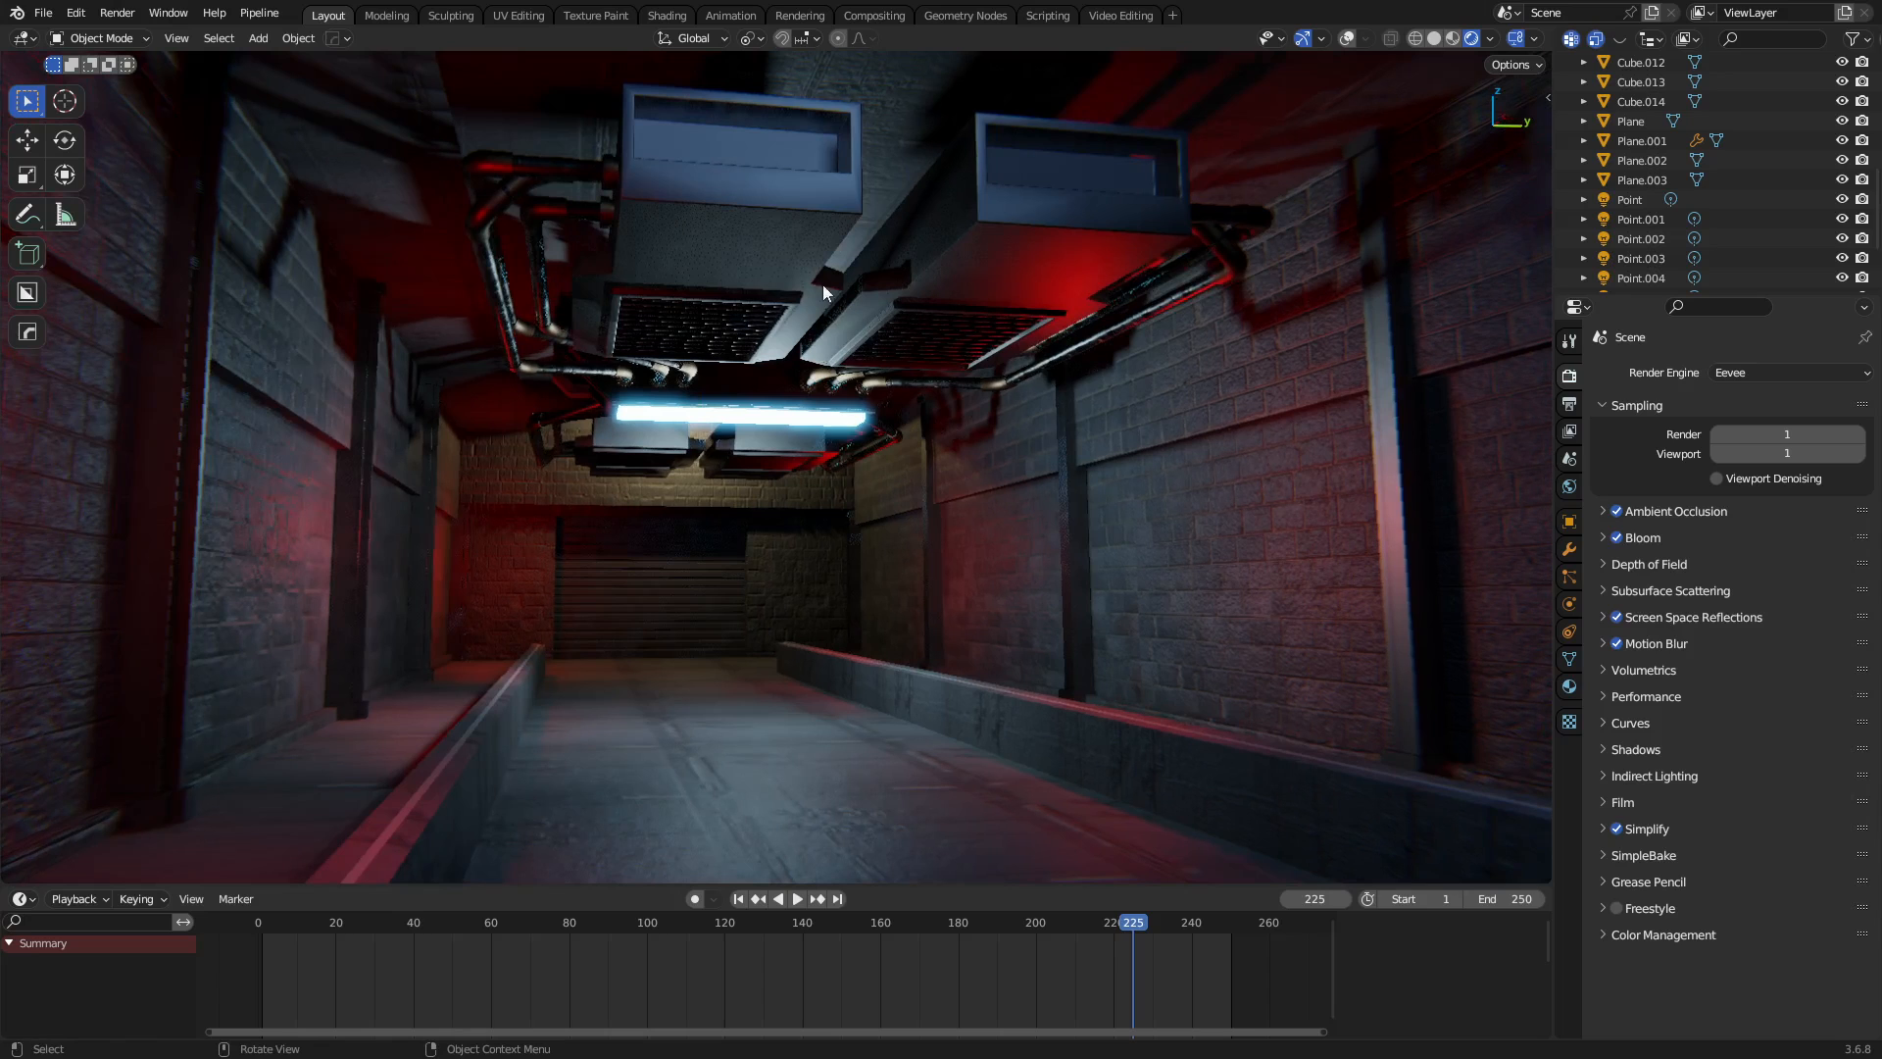
{"action": "mouse_move", "coordinate": [1133, 398]}
{"action": "middle_mouse_down"}
{"action": "mouse_move", "coordinate": [1161, 397]}
{"action": "mouse_move", "coordinate": [1137, 398]}
{"action": "middle_mouse_up"}
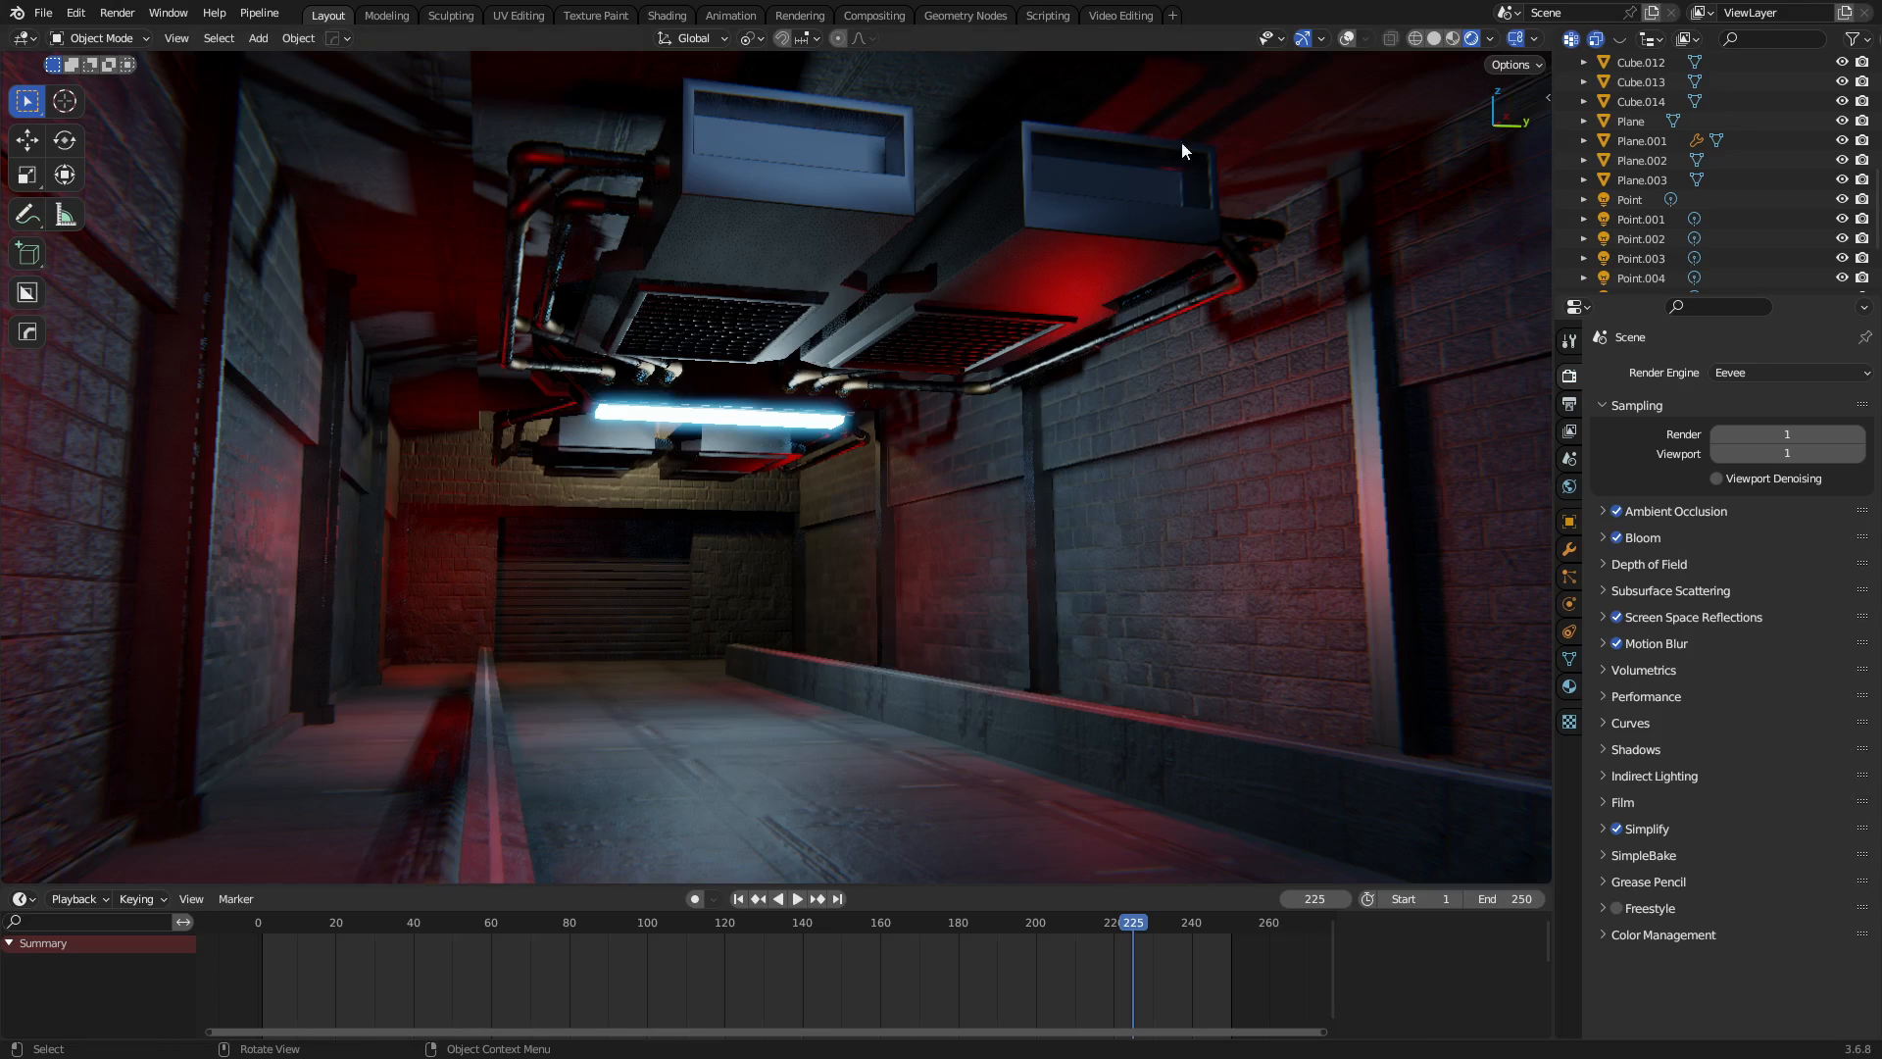
{"action": "left_click", "coordinate": [1348, 38]}
{"action": "left_click", "coordinate": [743, 590], "text": "shift"}
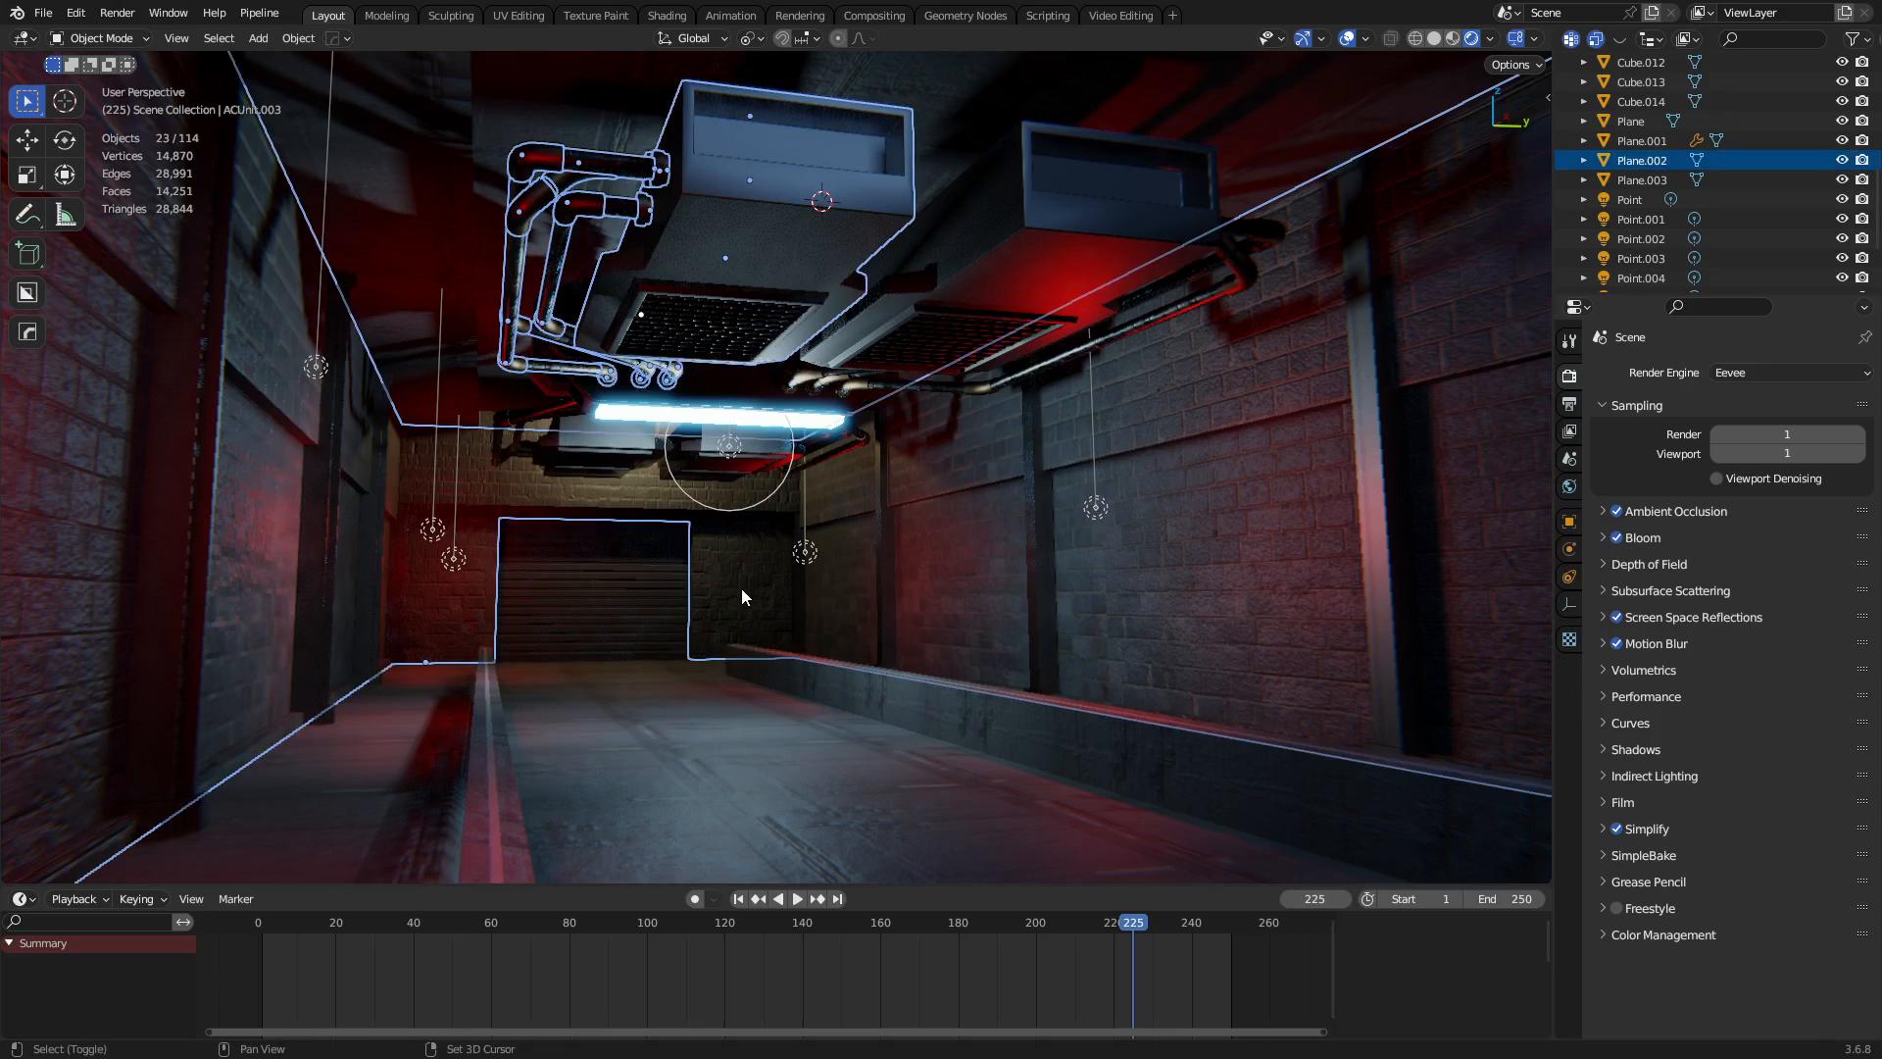
{"action": "key", "text": "a"}
{"action": "left_click", "coordinate": [700, 278]}
{"action": "right_click", "coordinate": [705, 281]}
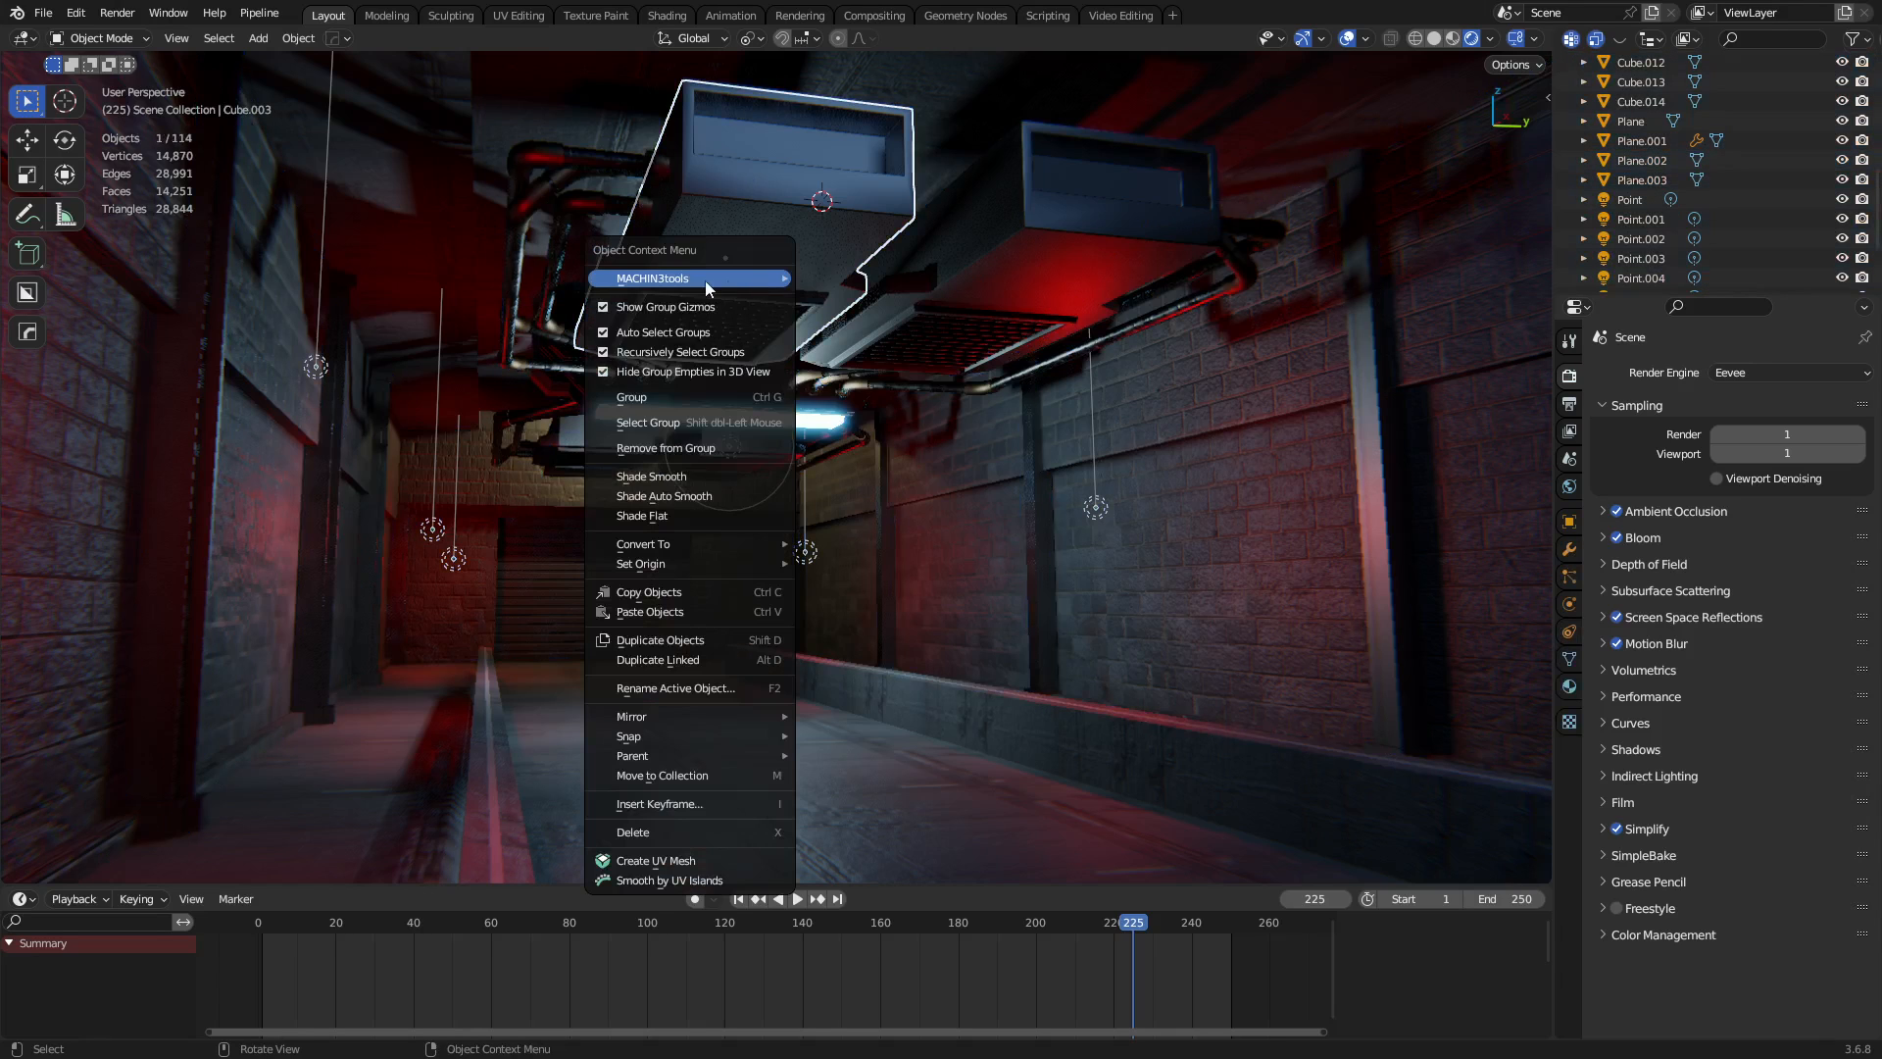
{"action": "left_click", "coordinate": [745, 400]}
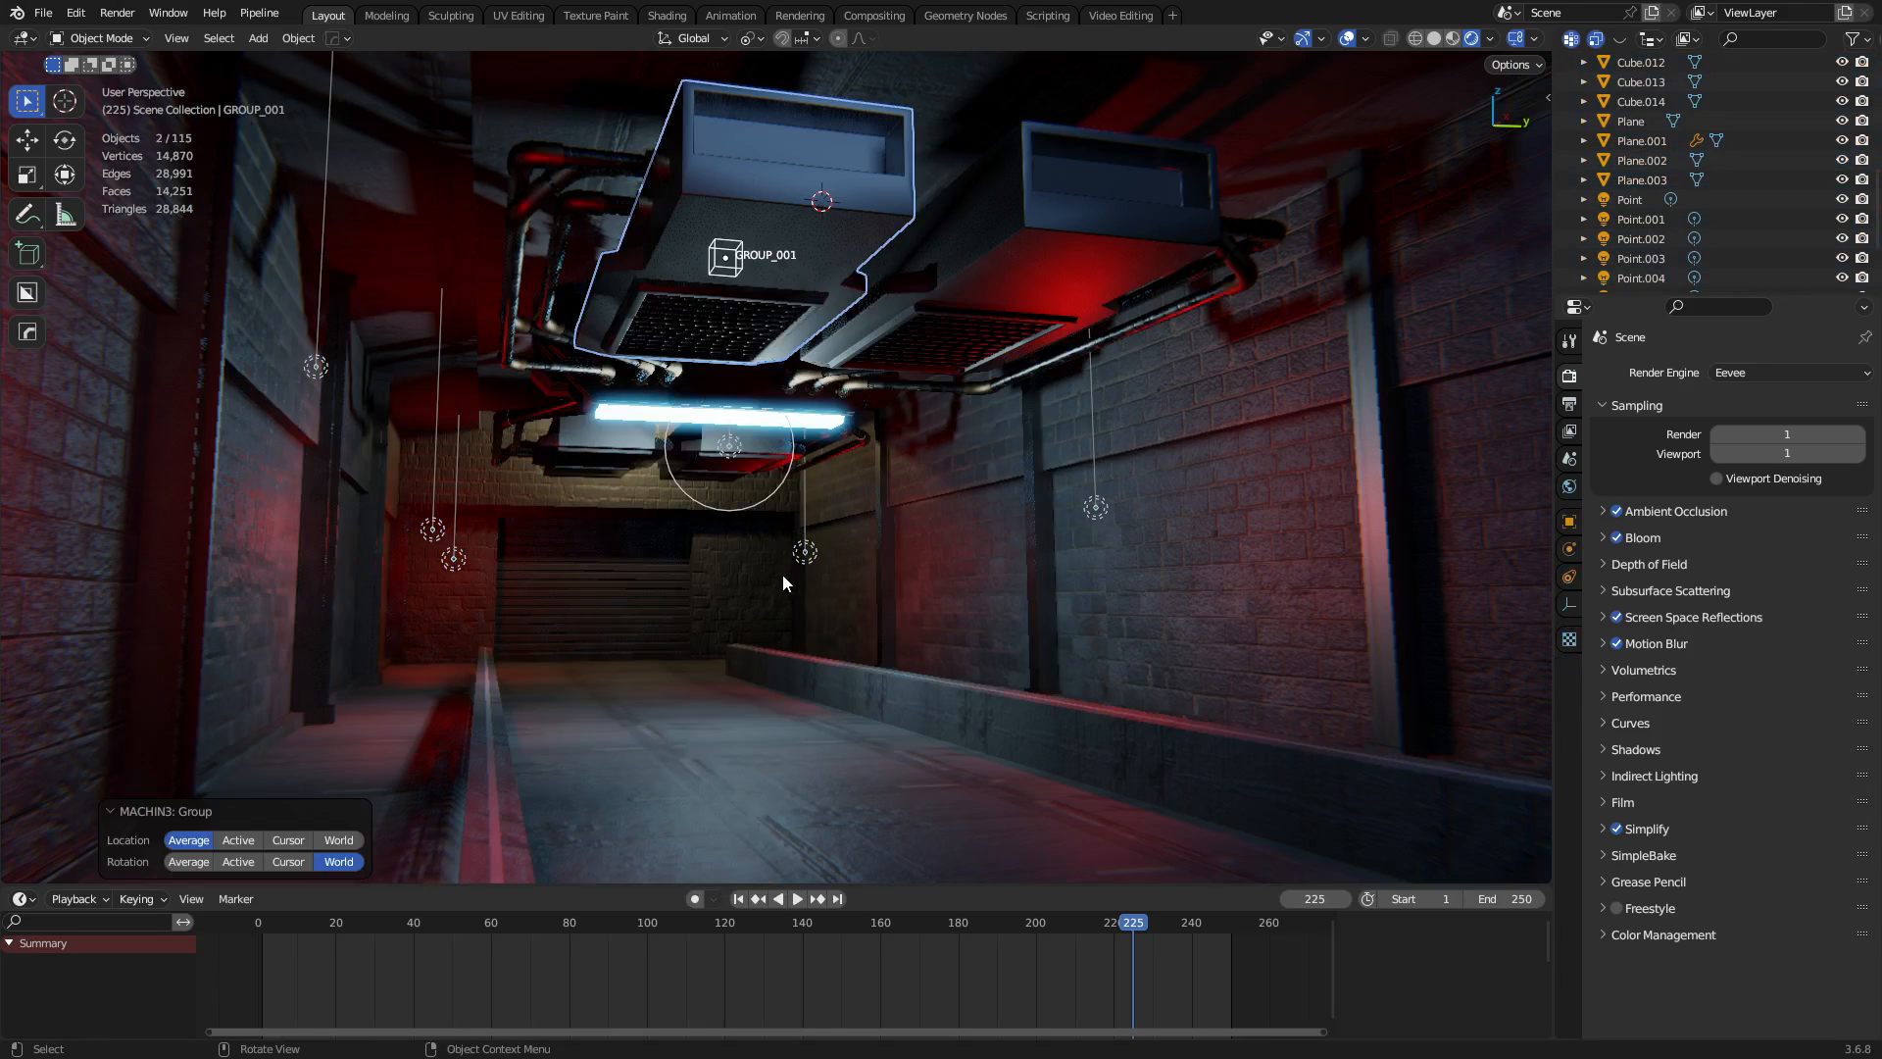
{"action": "key", "text": "ctrl+z"}
Select the ventilation unit's whole group and lower it from the ceiling by about -0.43 m X, 0.57 m Y and -4.57 m Z.
{"action": "right_click", "coordinate": [785, 539]}
{"action": "left_click", "coordinate": [792, 566]}
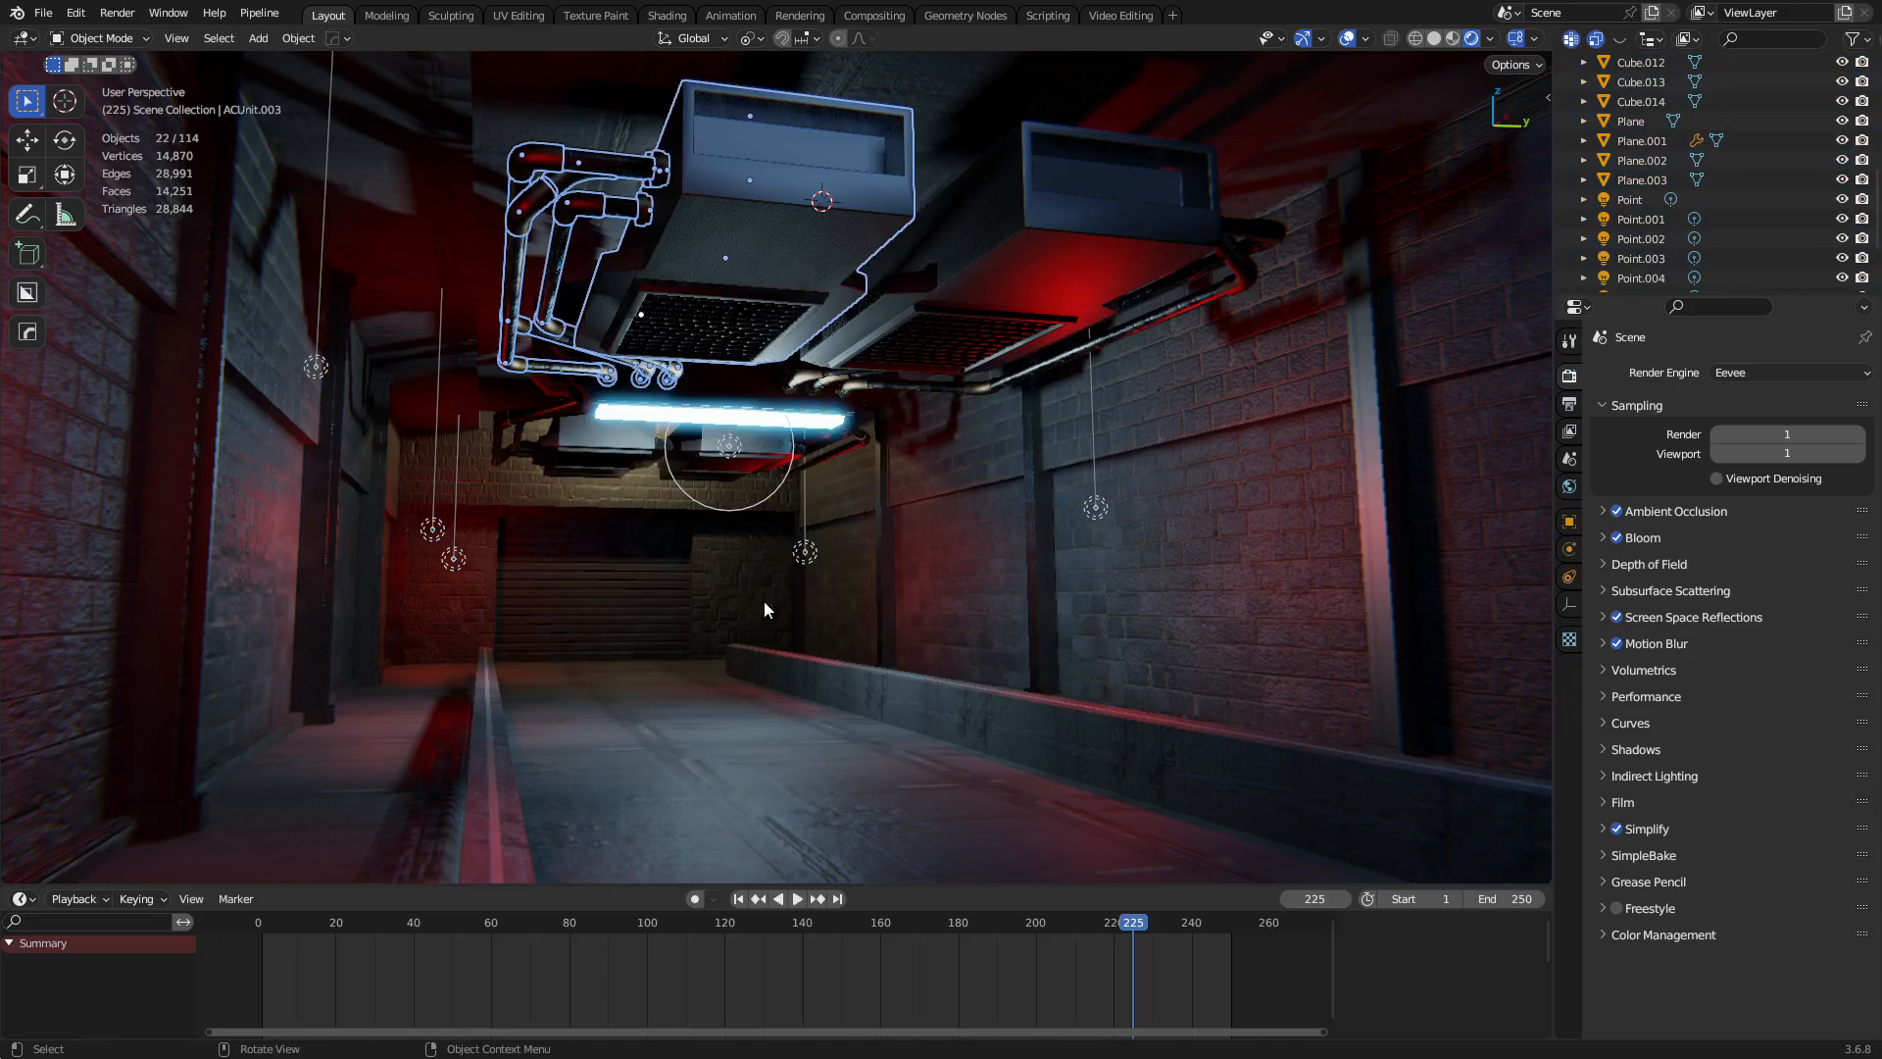
{"action": "key", "text": "g"}
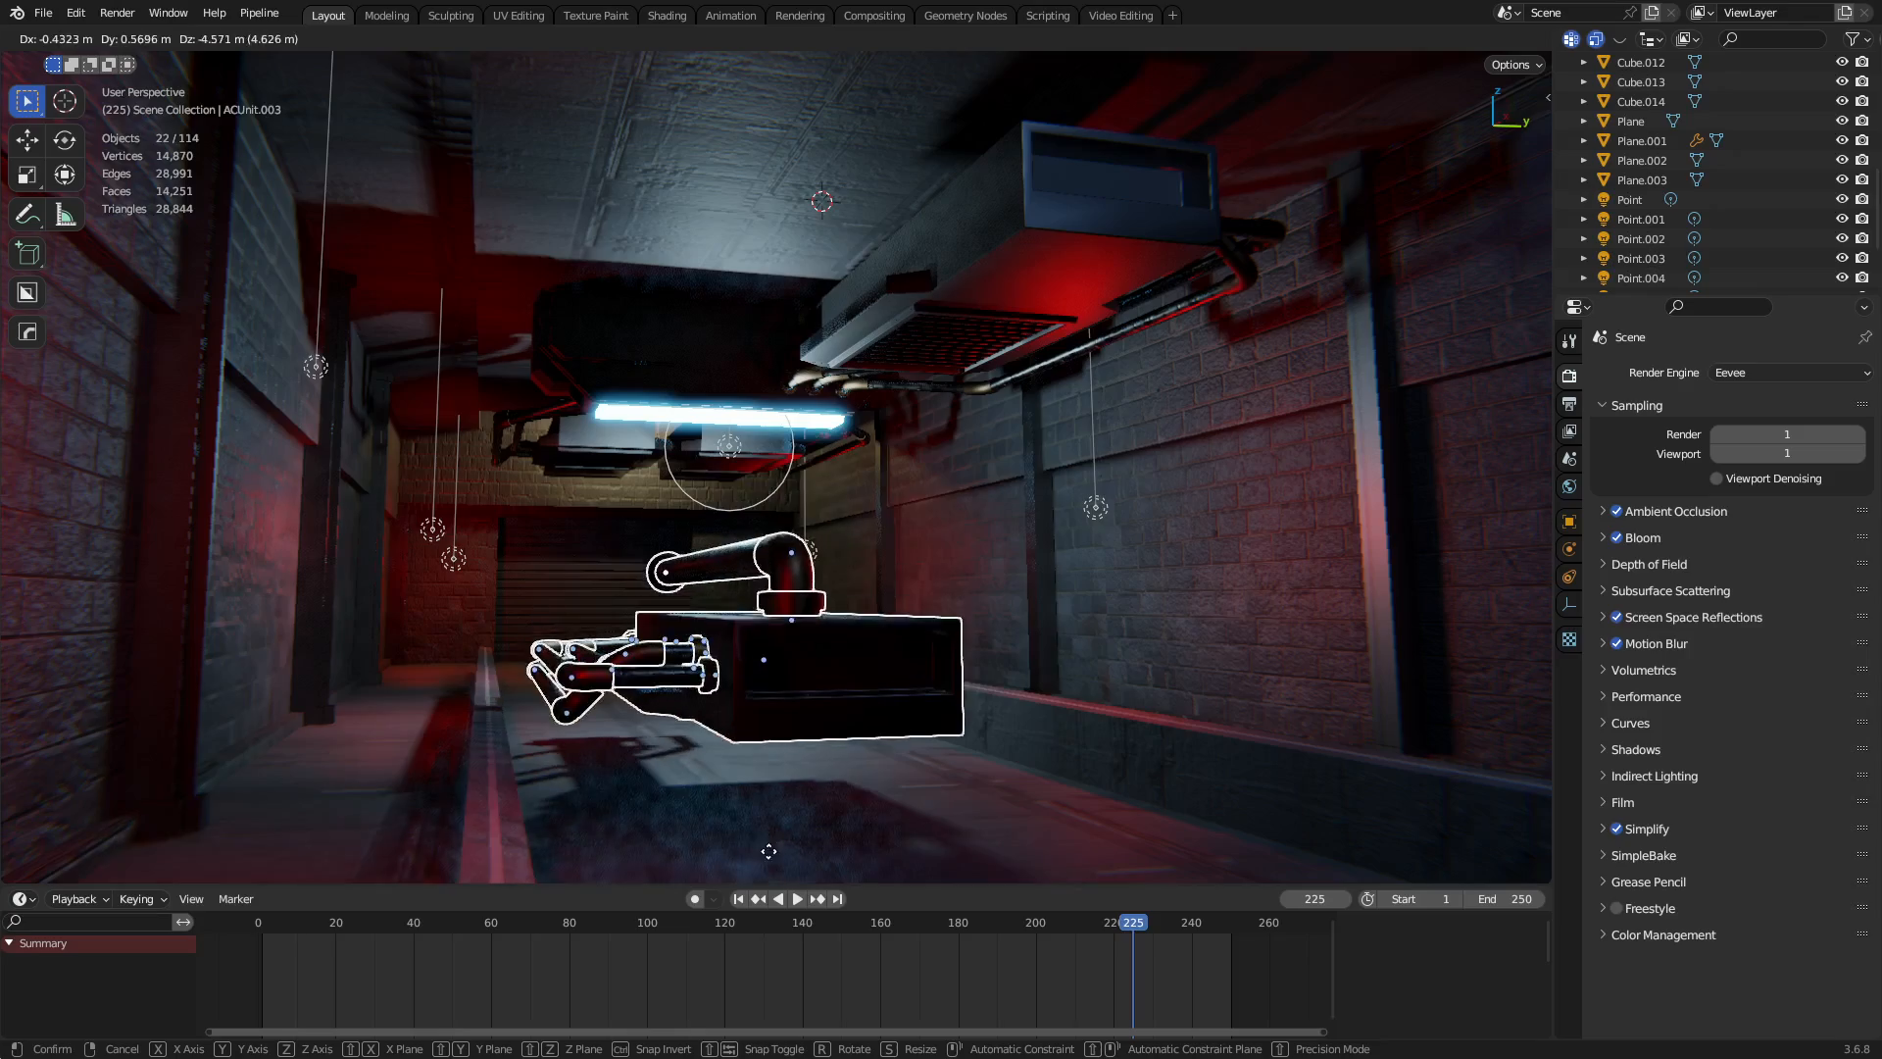
{"action": "left_click", "coordinate": [769, 852]}
Focus on the lowered ventilation group and move it by about 1.42 m X, 1.68 m Y and 1.68 m Z.
{"action": "key", "text": "KP_Decimal"}
{"action": "scroll", "coordinate": [814, 544], "scroll_direction": "up", "scroll_amount": 3}
{"action": "middle_click_drag", "start_coordinate": [786, 480], "coordinate": [814, 529]}
{"action": "key", "text": "g"}
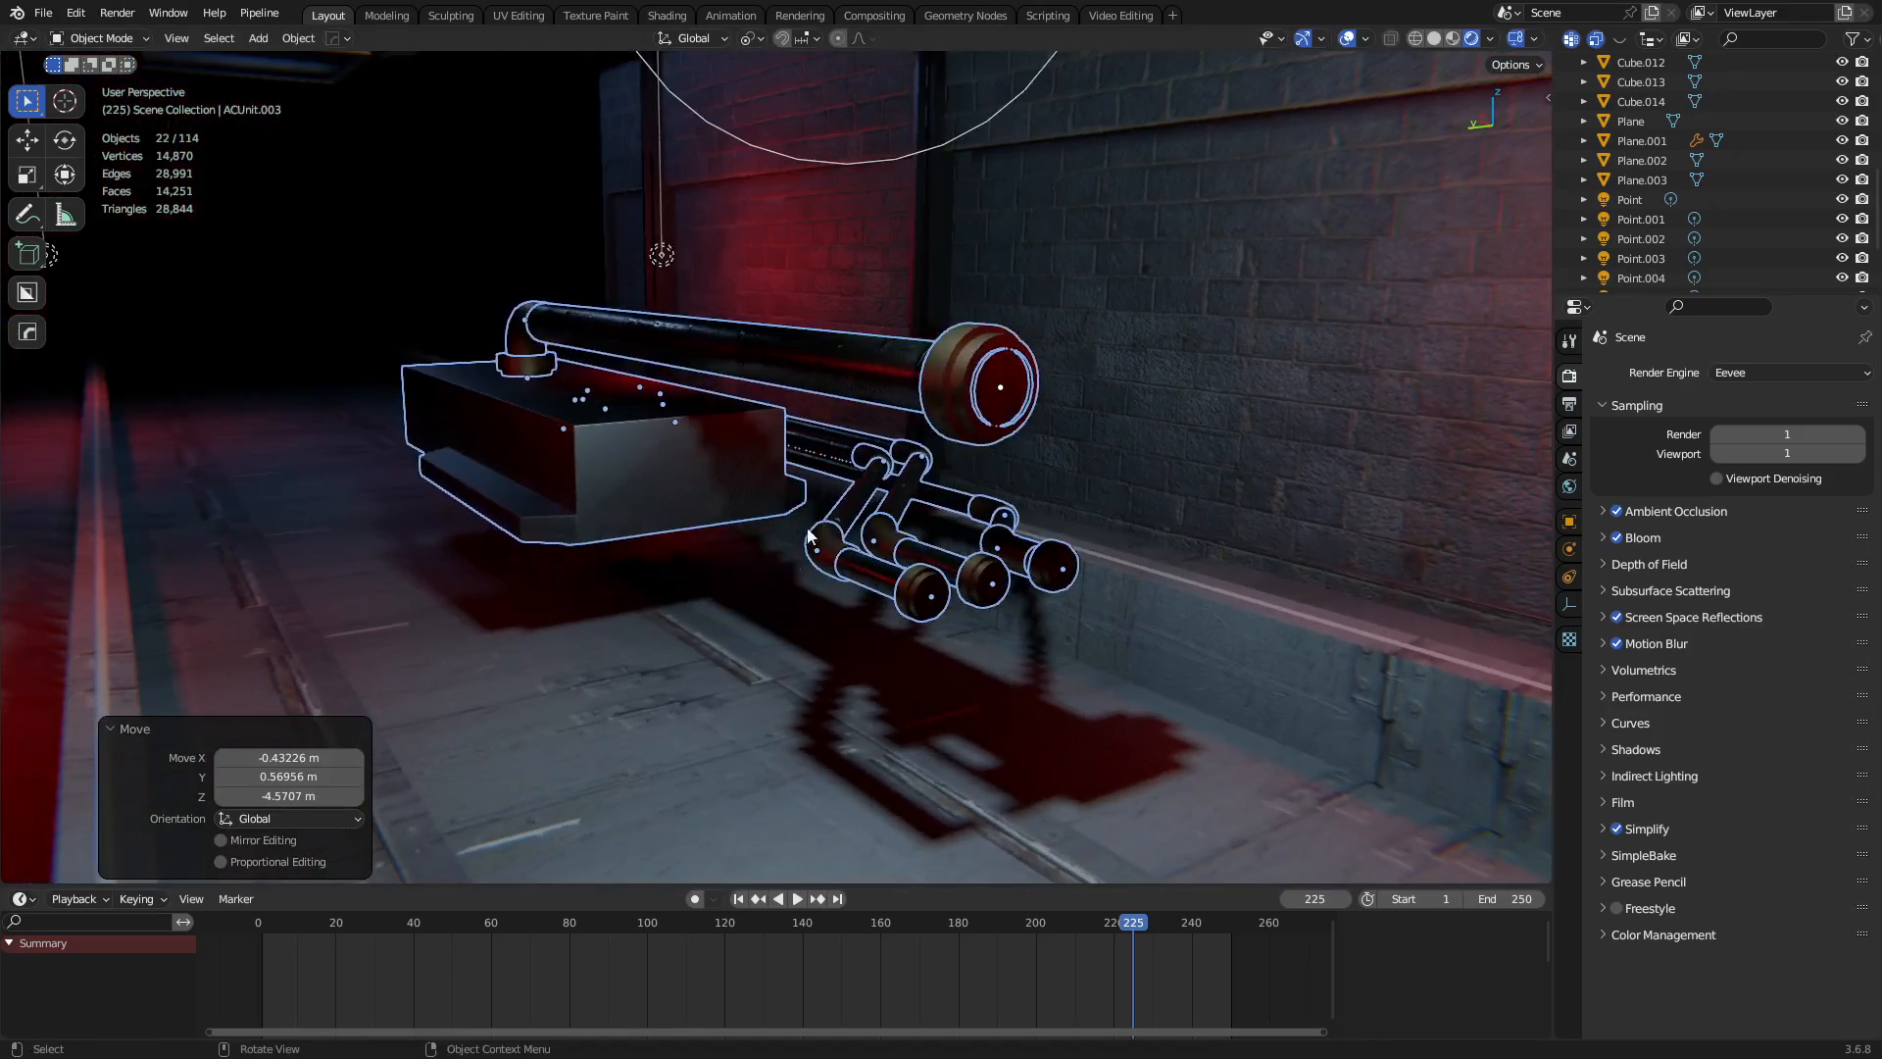
{"action": "left_click", "coordinate": [414, 271]}
Examine how the elbows, pipes and end caps connect around the lowered ventilation unit, and clear the selection.
{"action": "middle_click_drag", "start_coordinate": [414, 271], "coordinate": [1071, 594]}
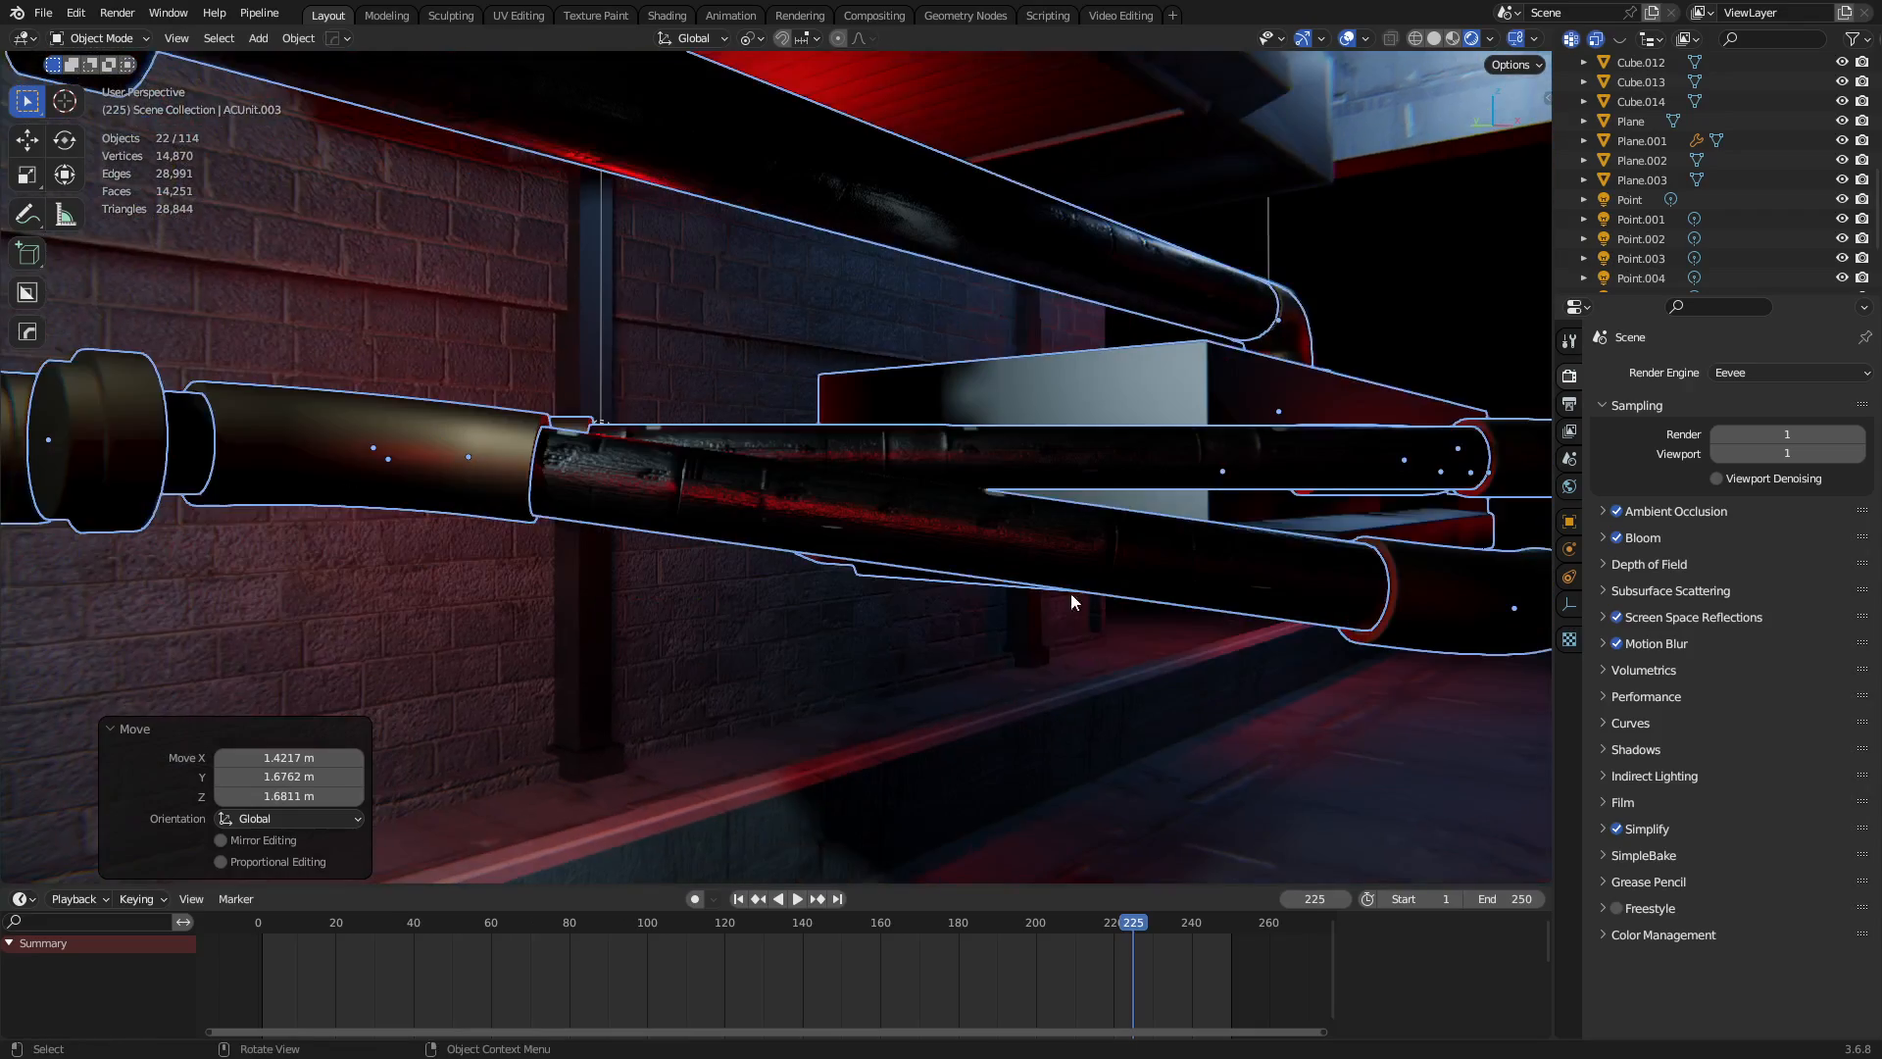
{"action": "middle_click_drag", "start_coordinate": [661, 496], "coordinate": [932, 638]}
{"action": "middle_click_drag", "start_coordinate": [514, 688], "coordinate": [826, 512]}
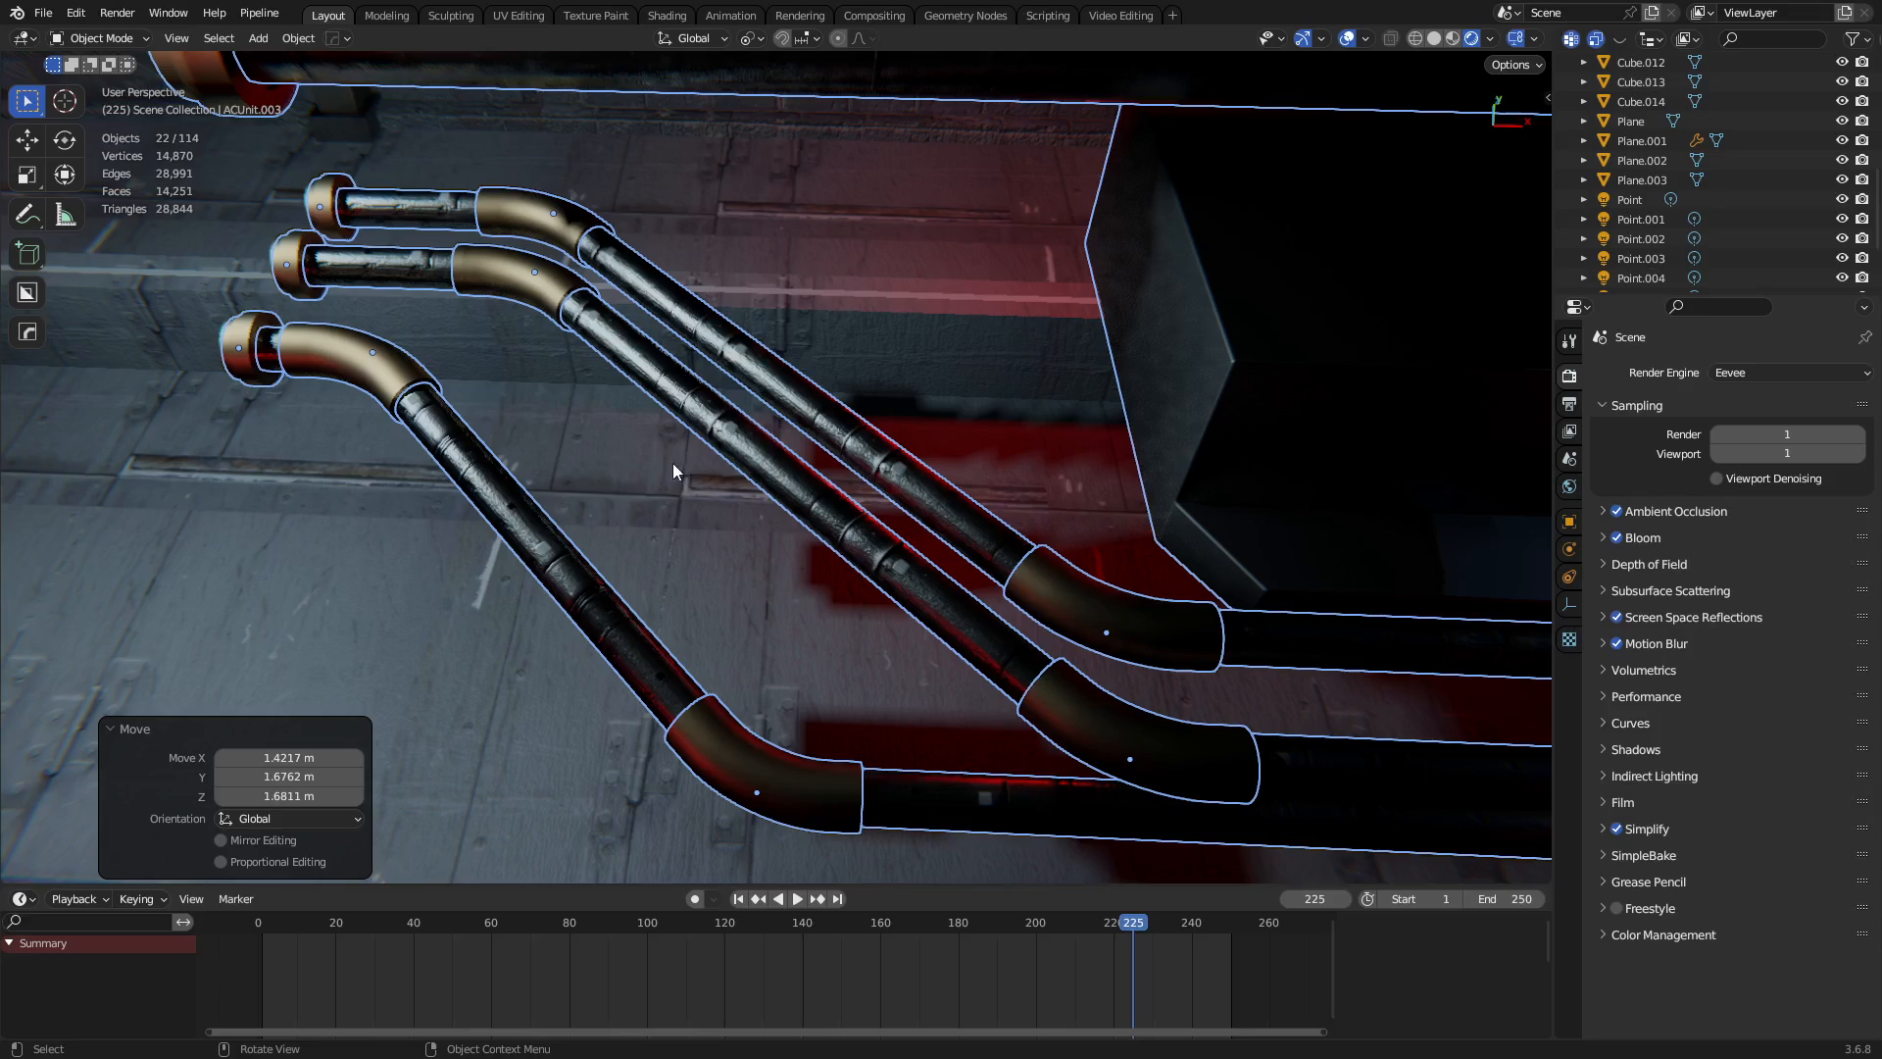
{"action": "middle_click_drag", "start_coordinate": [672, 463], "coordinate": [1002, 431]}
{"action": "middle_click_drag", "start_coordinate": [1165, 471], "coordinate": [677, 426]}
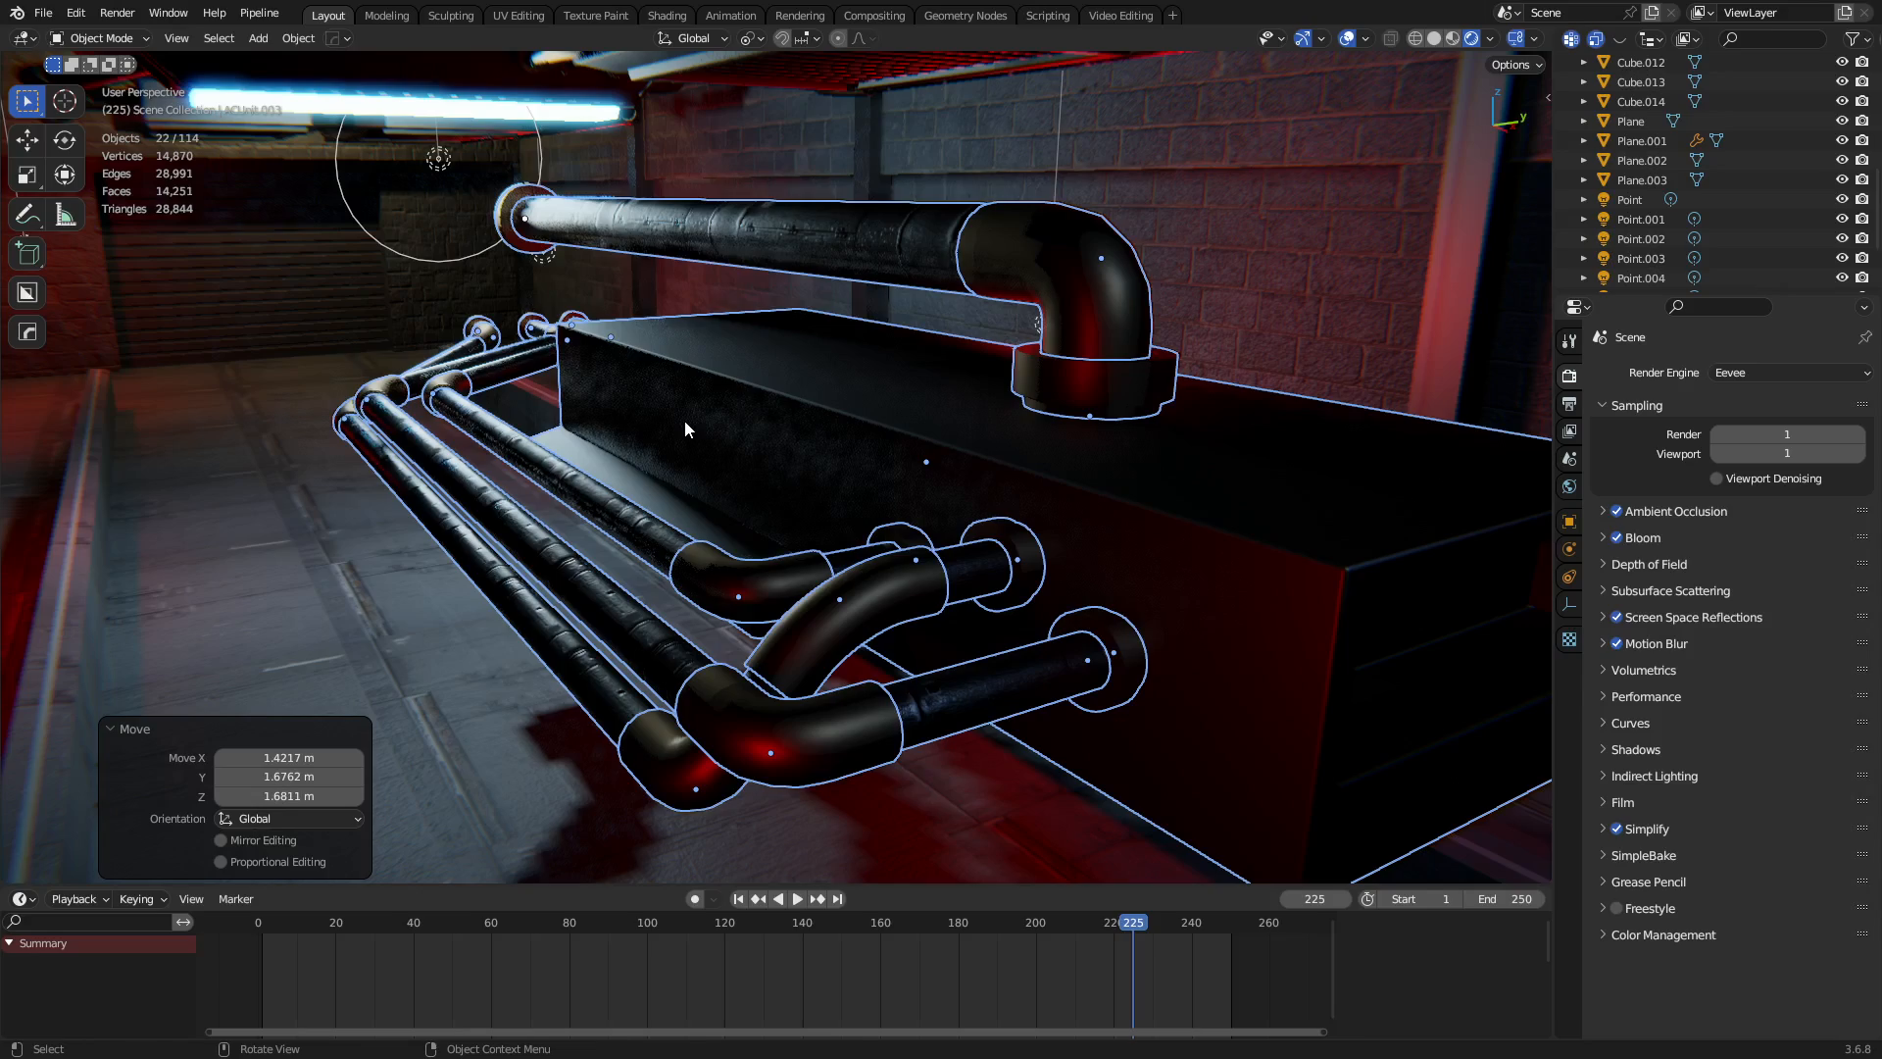
{"action": "mouse_move", "coordinate": [685, 420]}
{"action": "middle_mouse_down"}
{"action": "mouse_move", "coordinate": [755, 431]}
{"action": "mouse_move", "coordinate": [659, 414]}
{"action": "middle_mouse_up"}
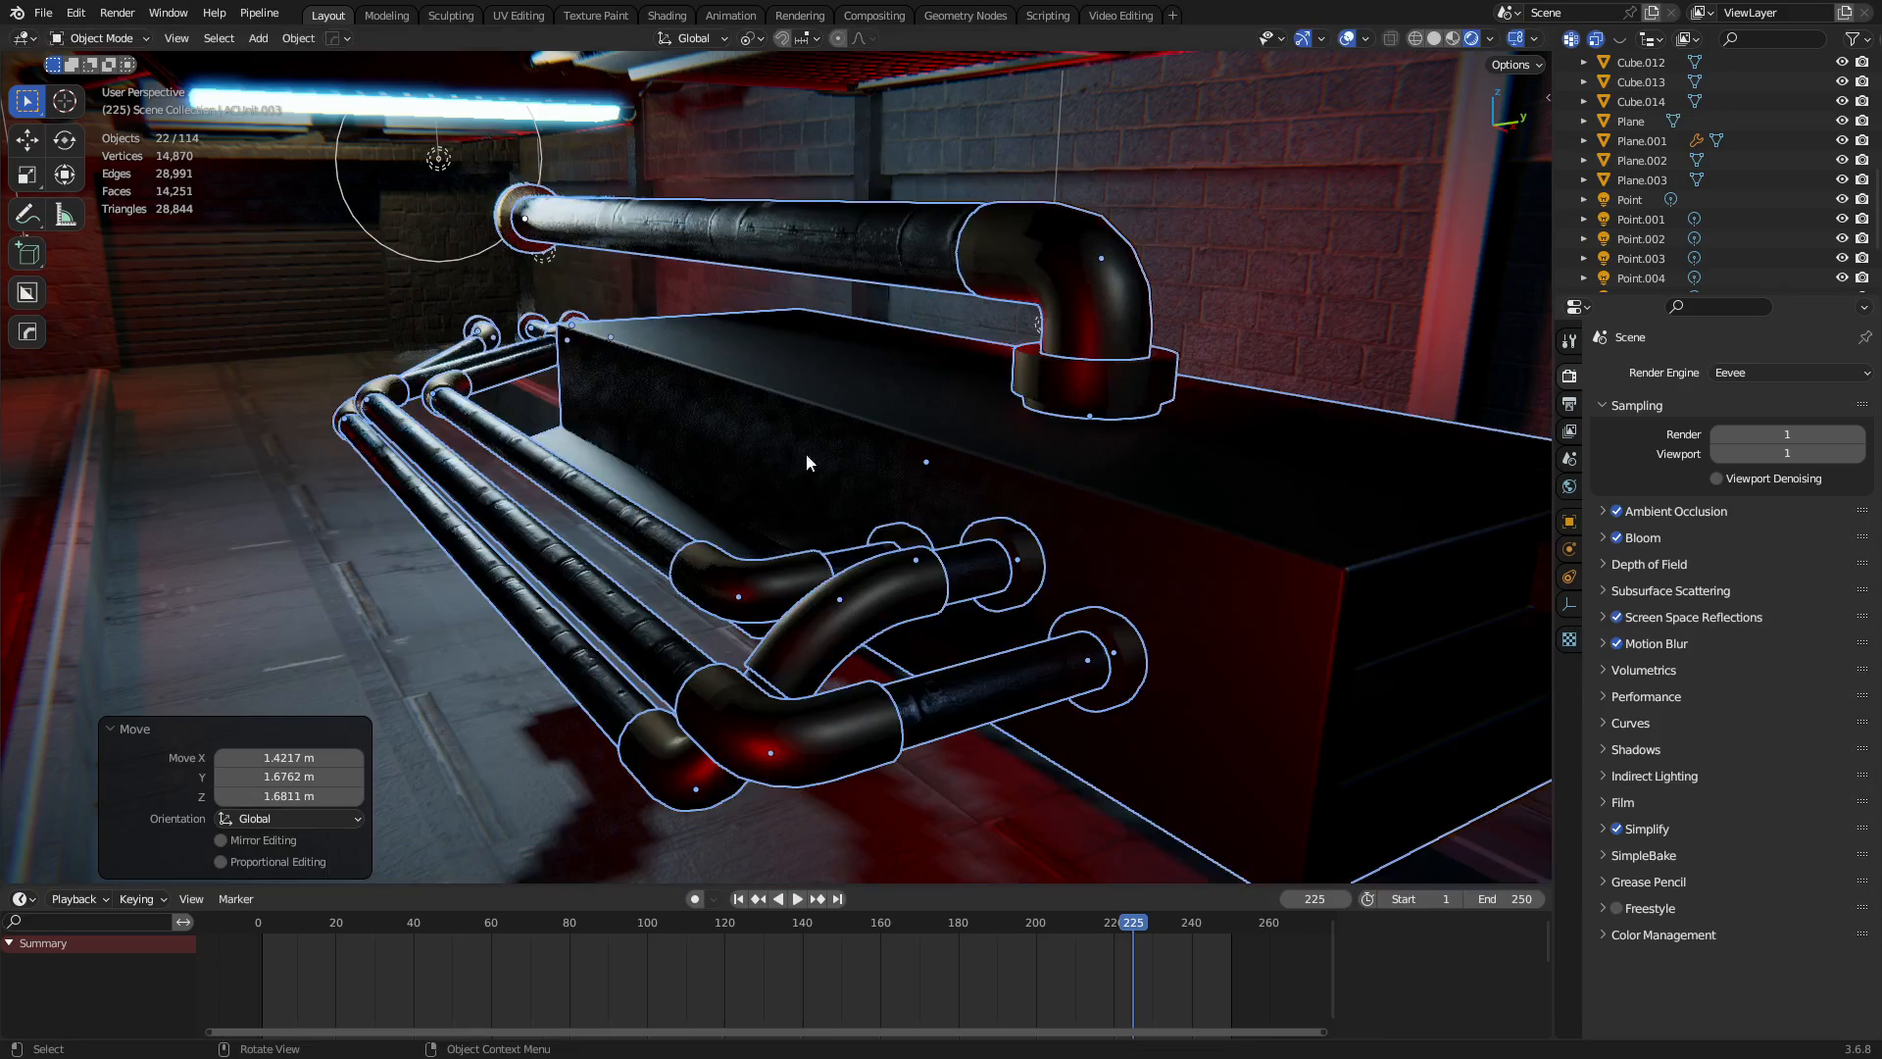
{"action": "key", "text": "a"}
{"action": "key", "text": "a"}
{"action": "mouse_move", "coordinate": [914, 447]}
{"action": "middle_mouse_down", "text": "ctrl"}
{"action": "mouse_move", "coordinate": [944, 457]}
{"action": "mouse_move", "coordinate": [915, 442]}
{"action": "mouse_move", "coordinate": [908, 481]}
{"action": "middle_mouse_up", "text": "ctrl"}
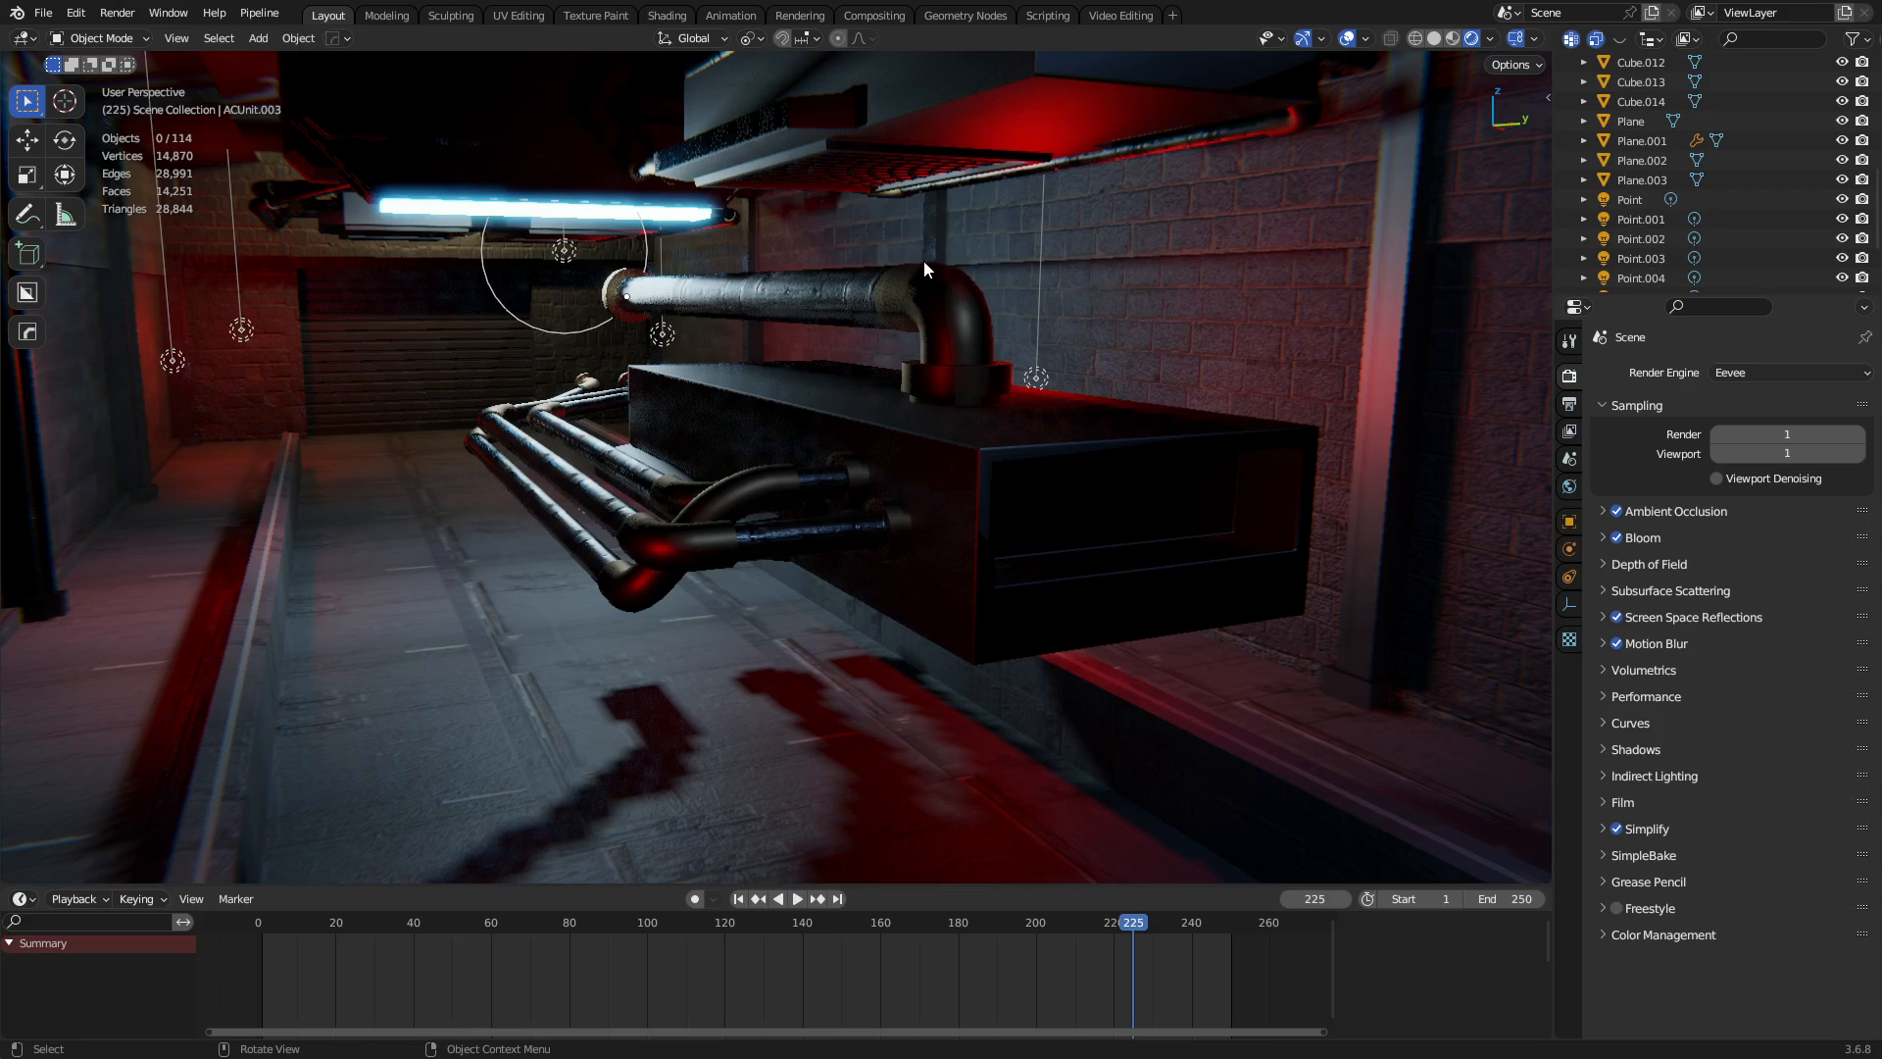
Pick the lowered unit's pipe curve and the corridor shell to inspect them, and deselect everything.
{"action": "left_click", "coordinate": [590, 498]}
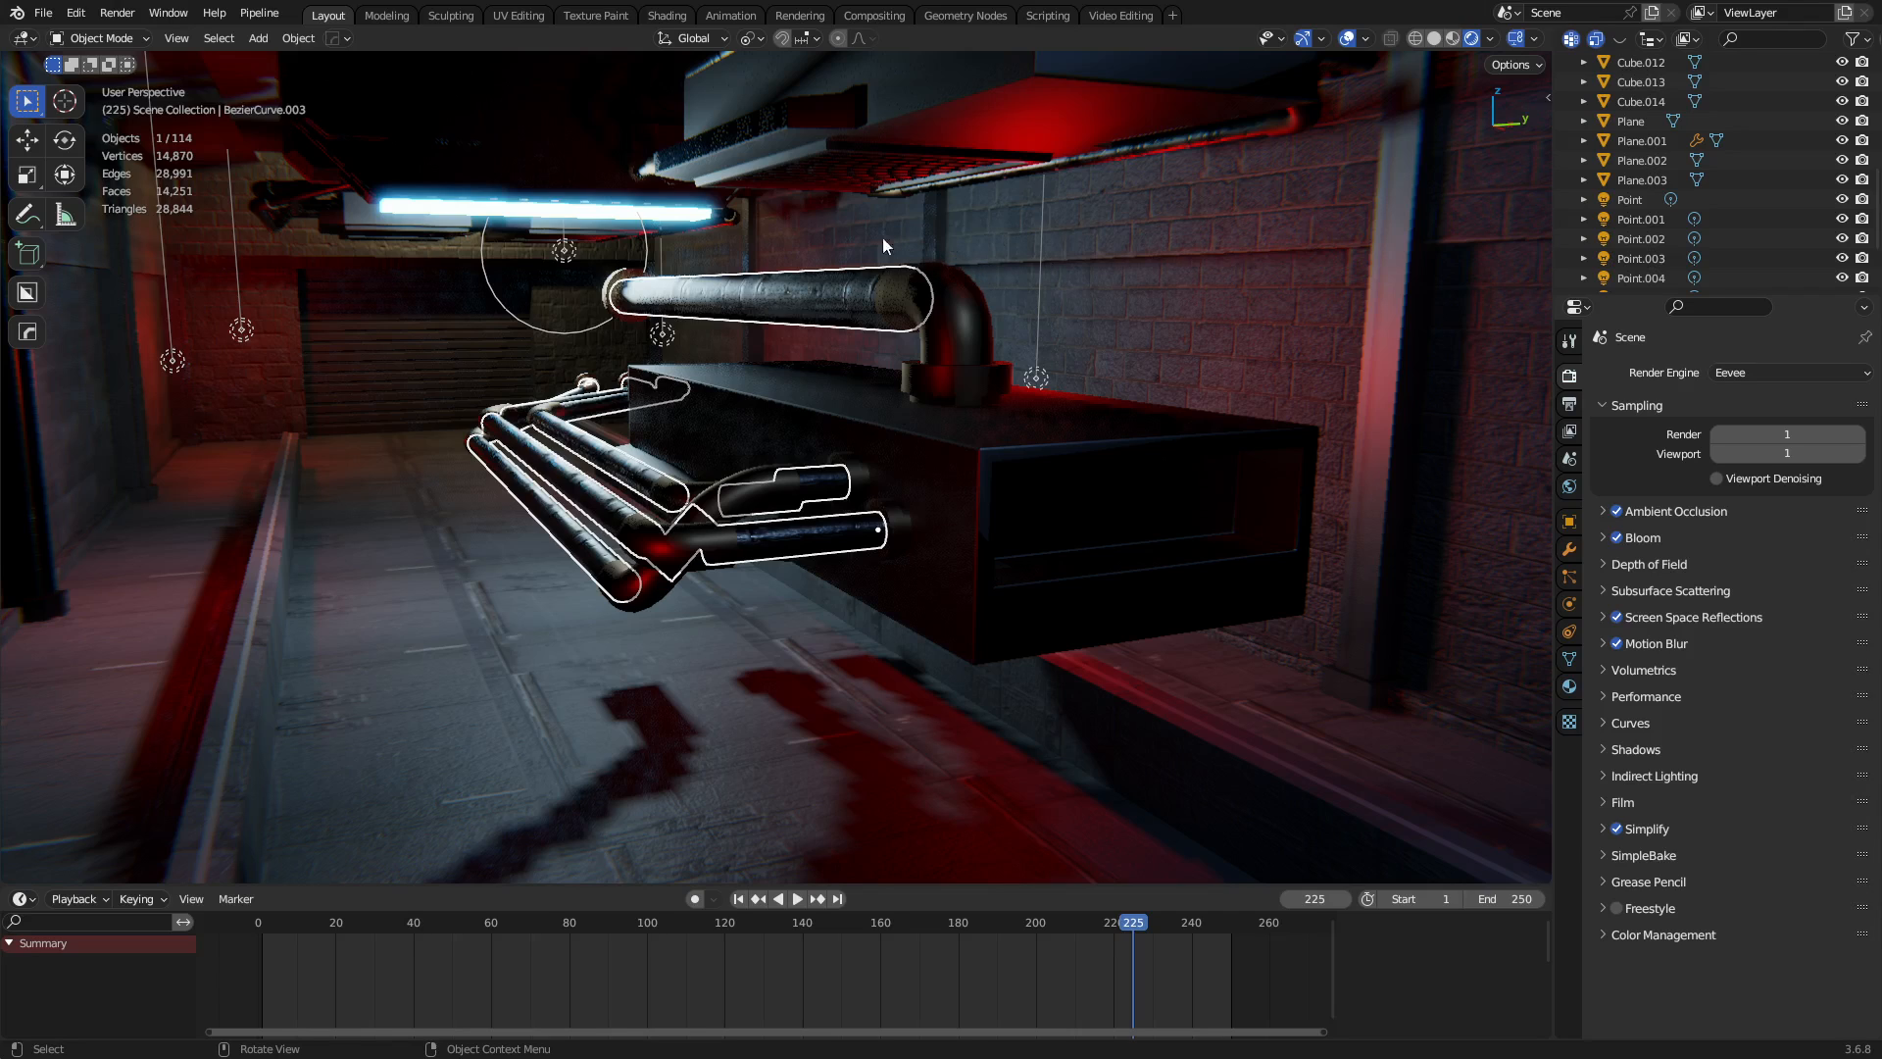
{"action": "middle_click_drag", "start_coordinate": [1157, 312], "coordinate": [1096, 220]}
{"action": "left_click", "coordinate": [1008, 249]}
{"action": "middle_click_drag", "start_coordinate": [1016, 272], "coordinate": [929, 316]}
{"action": "middle_click_drag", "start_coordinate": [931, 402], "coordinate": [810, 360]}
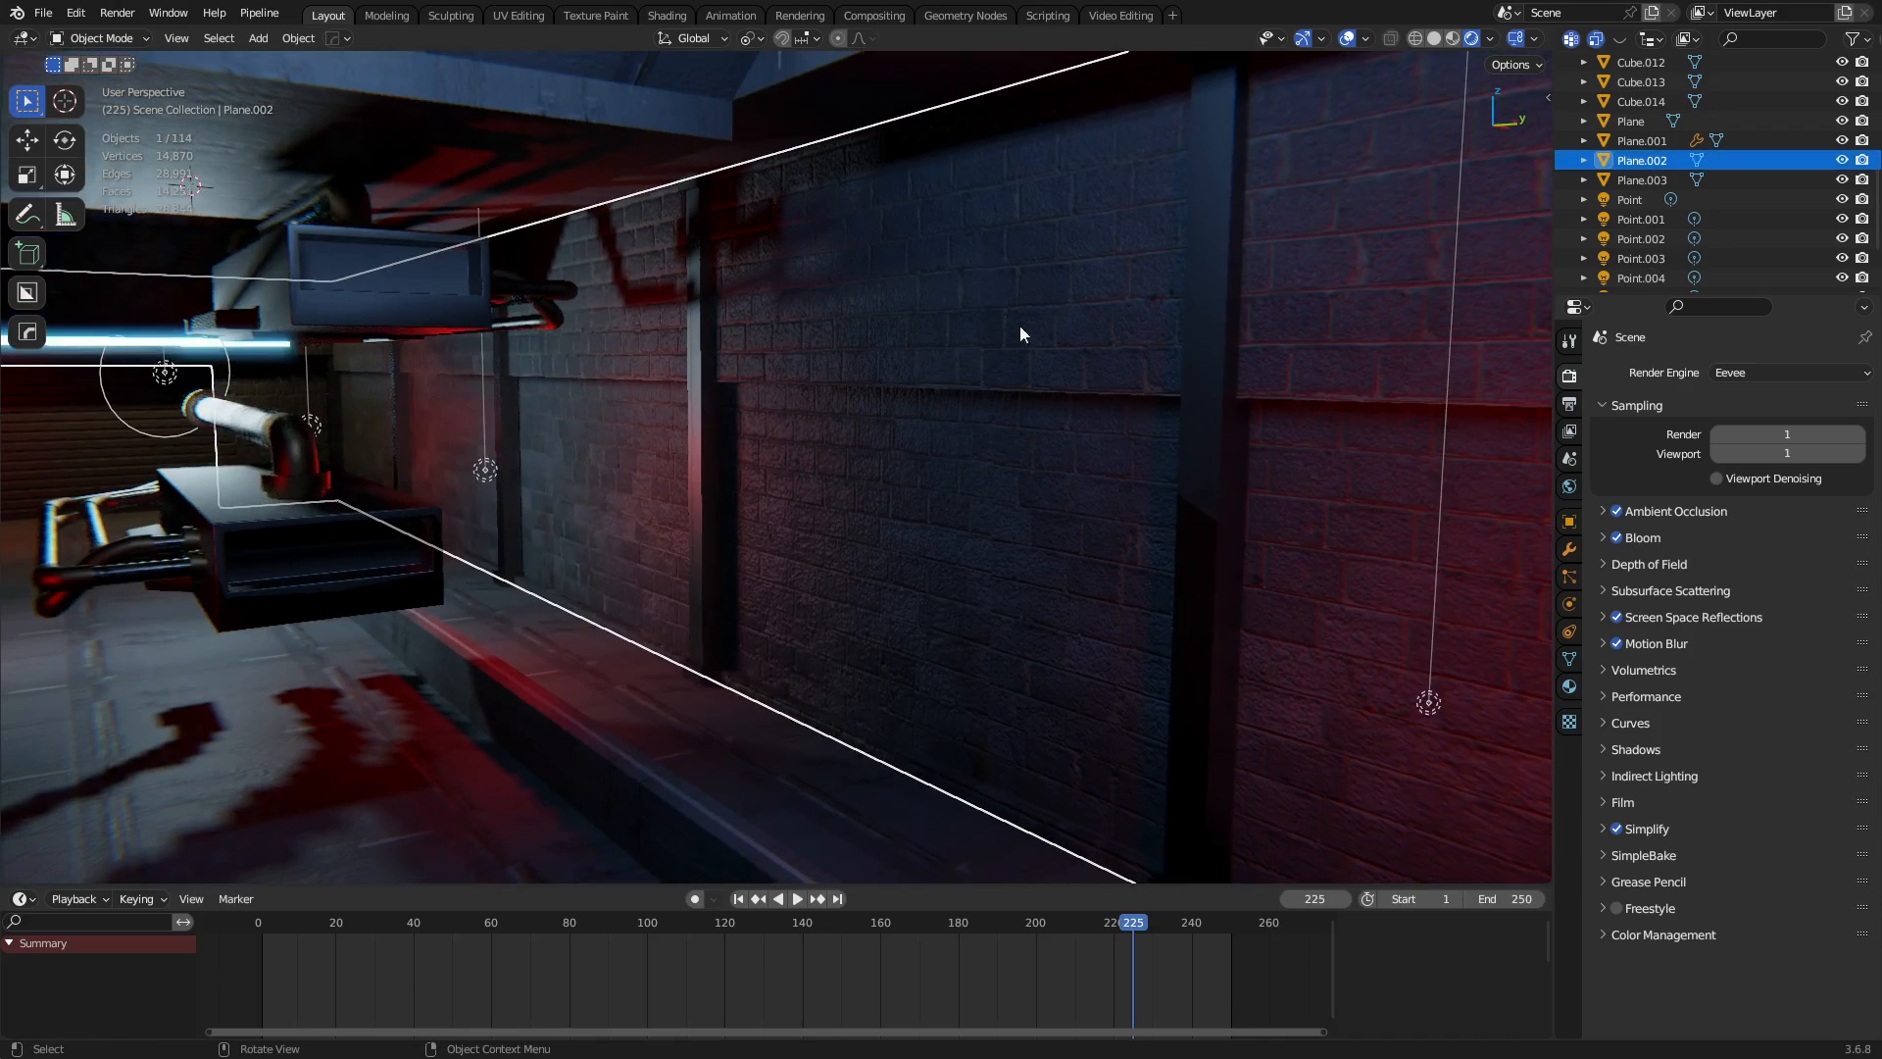
{"action": "mouse_move", "coordinate": [1020, 326]}
{"action": "middle_mouse_down"}
{"action": "mouse_move", "coordinate": [1071, 399]}
{"action": "mouse_move", "coordinate": [1043, 322]}
{"action": "middle_mouse_up"}
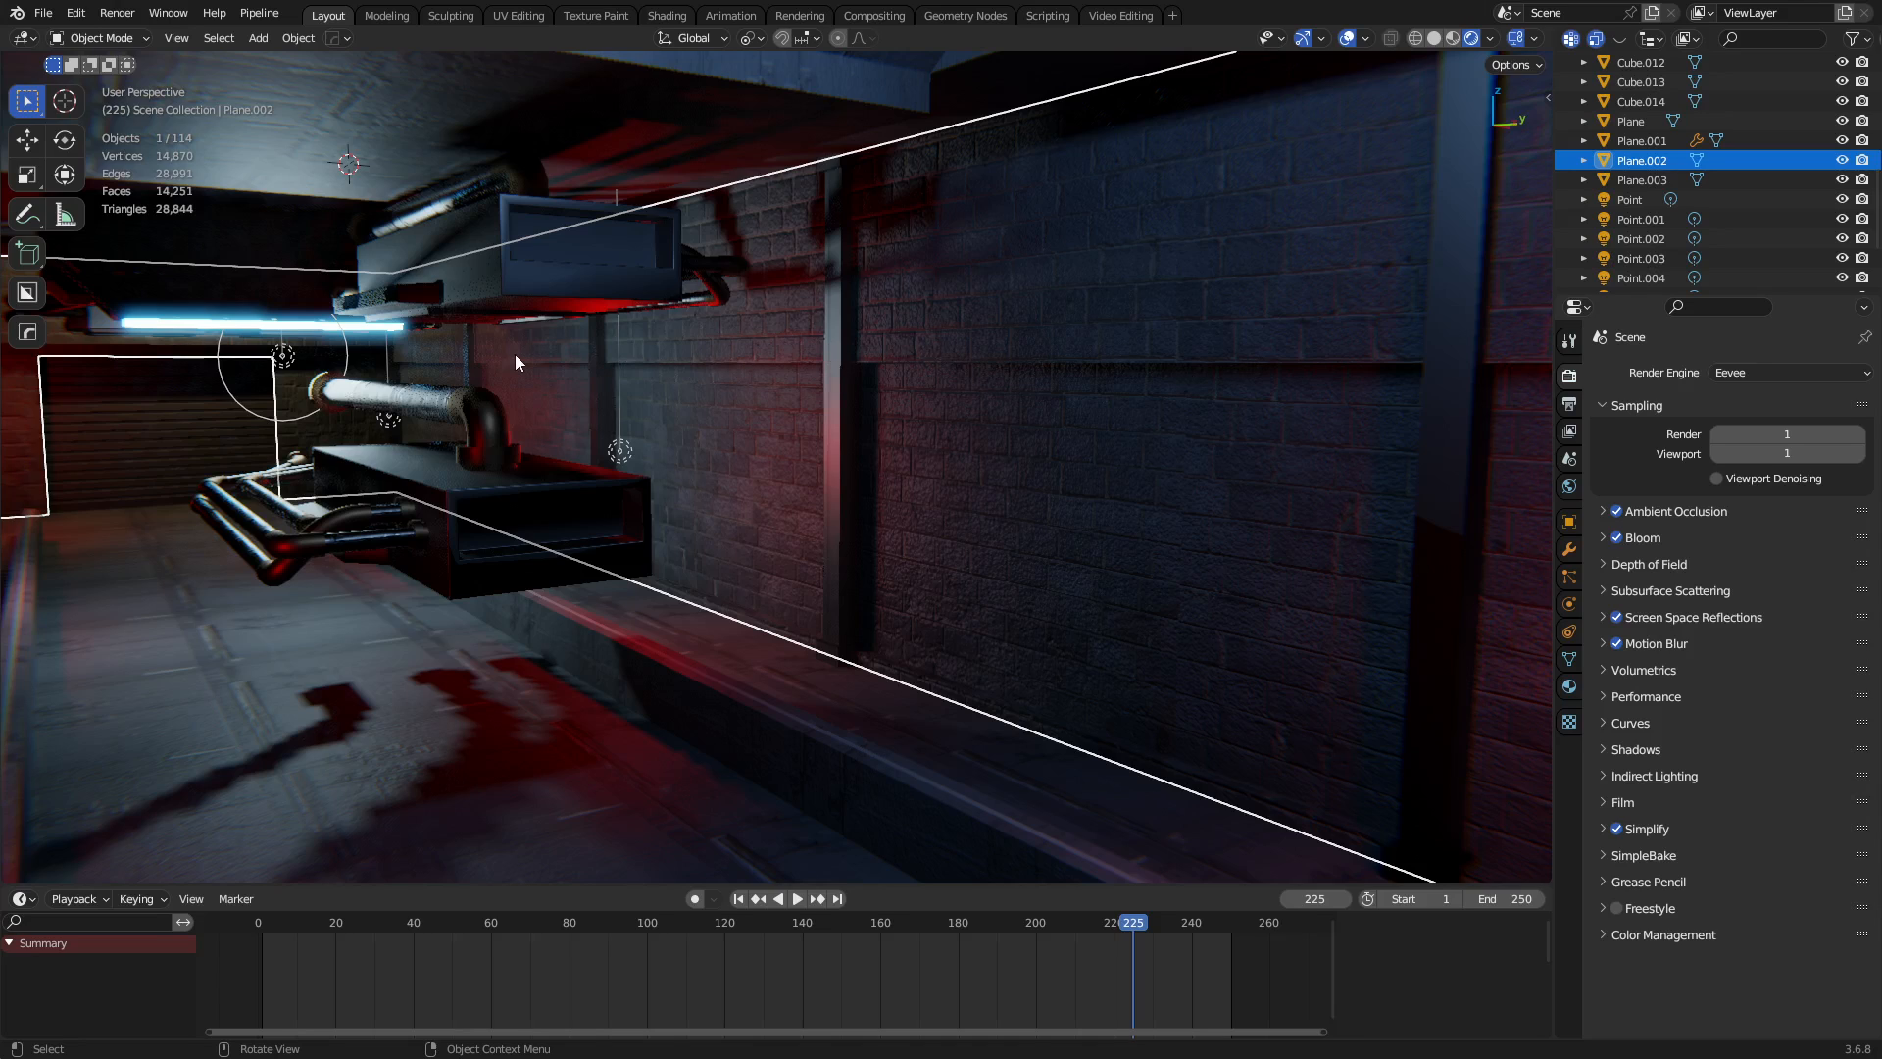
{"action": "middle_click_drag", "start_coordinate": [509, 357], "coordinate": [921, 388]}
{"action": "key", "text": "a"}
{"action": "key", "text": "alt+a"}
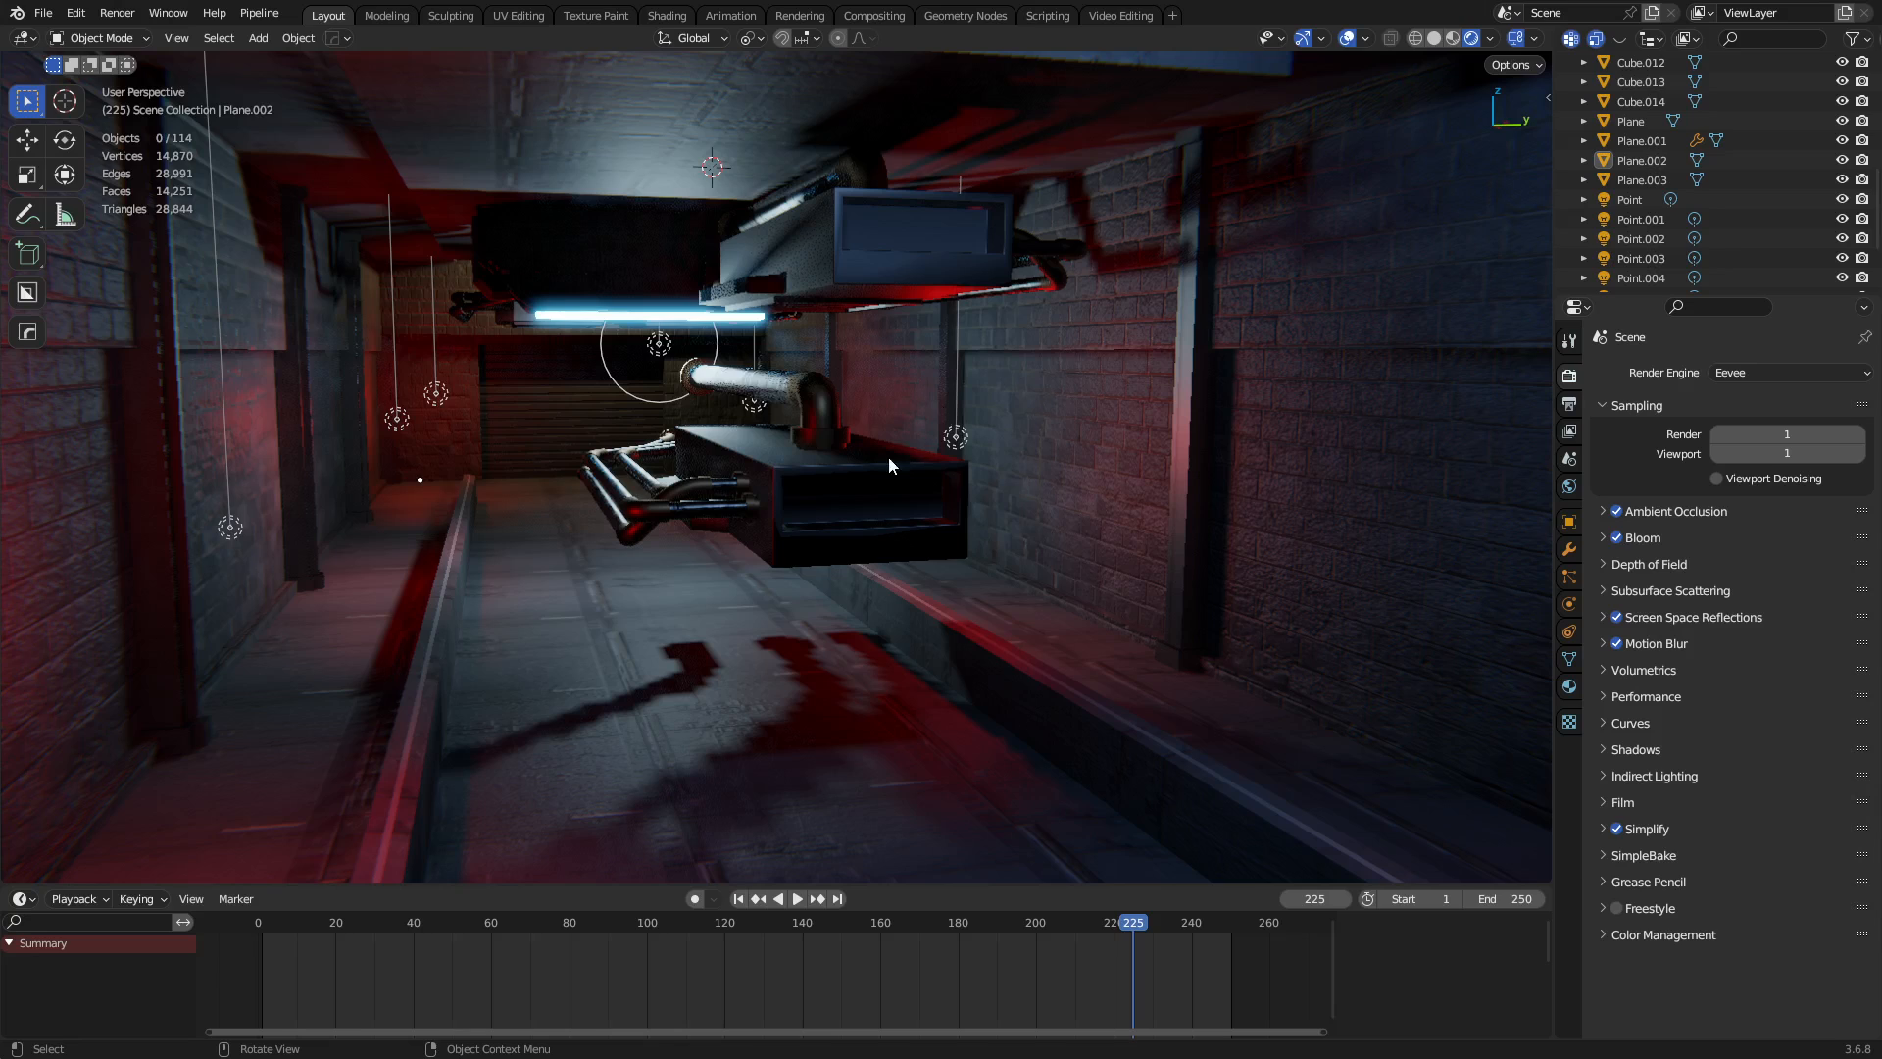
Select an elbow joint on the lowered unit and review the unit within the whole lit corridor.
{"action": "left_click", "coordinate": [765, 482]}
{"action": "key", "text": "a"}
{"action": "key", "text": "alt+a"}
{"action": "scroll", "coordinate": [870, 546], "scroll_direction": "down", "scroll_amount": 4}
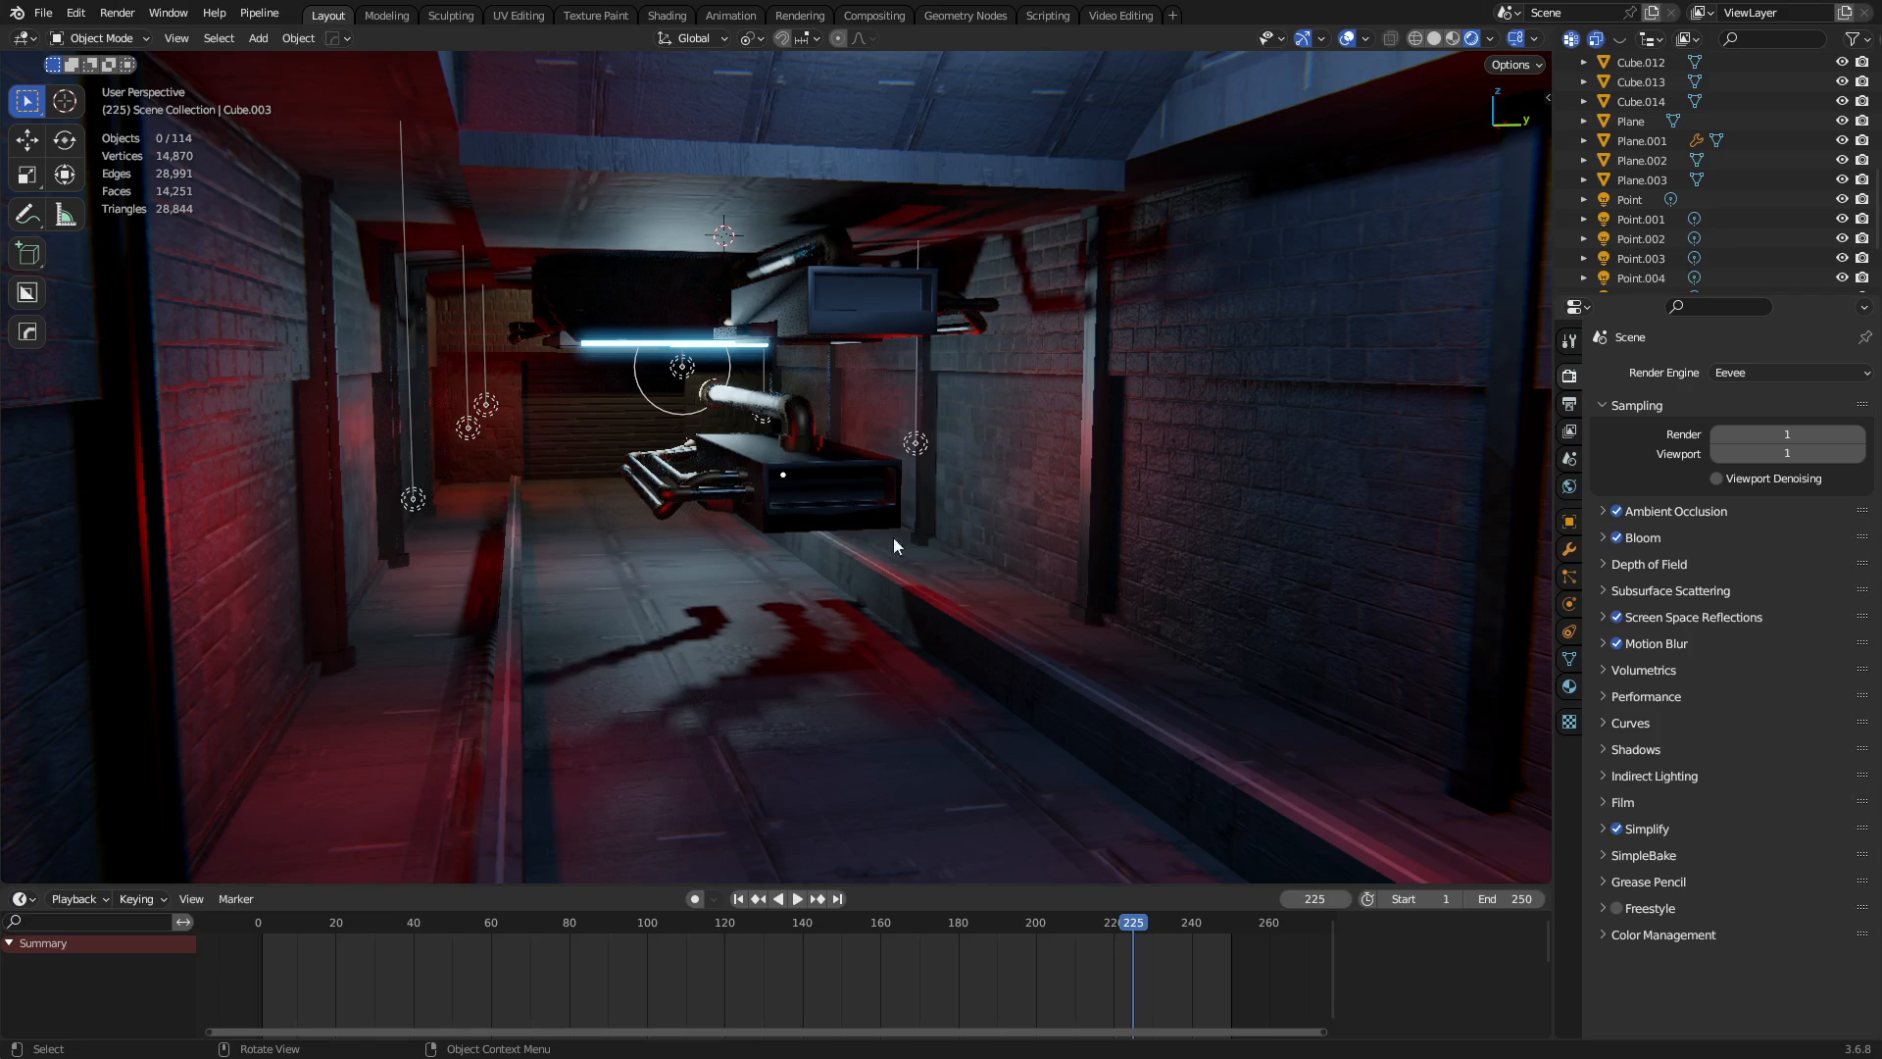
{"action": "left_click", "coordinate": [668, 482]}
{"action": "middle_click_drag", "start_coordinate": [726, 506], "coordinate": [599, 576]}
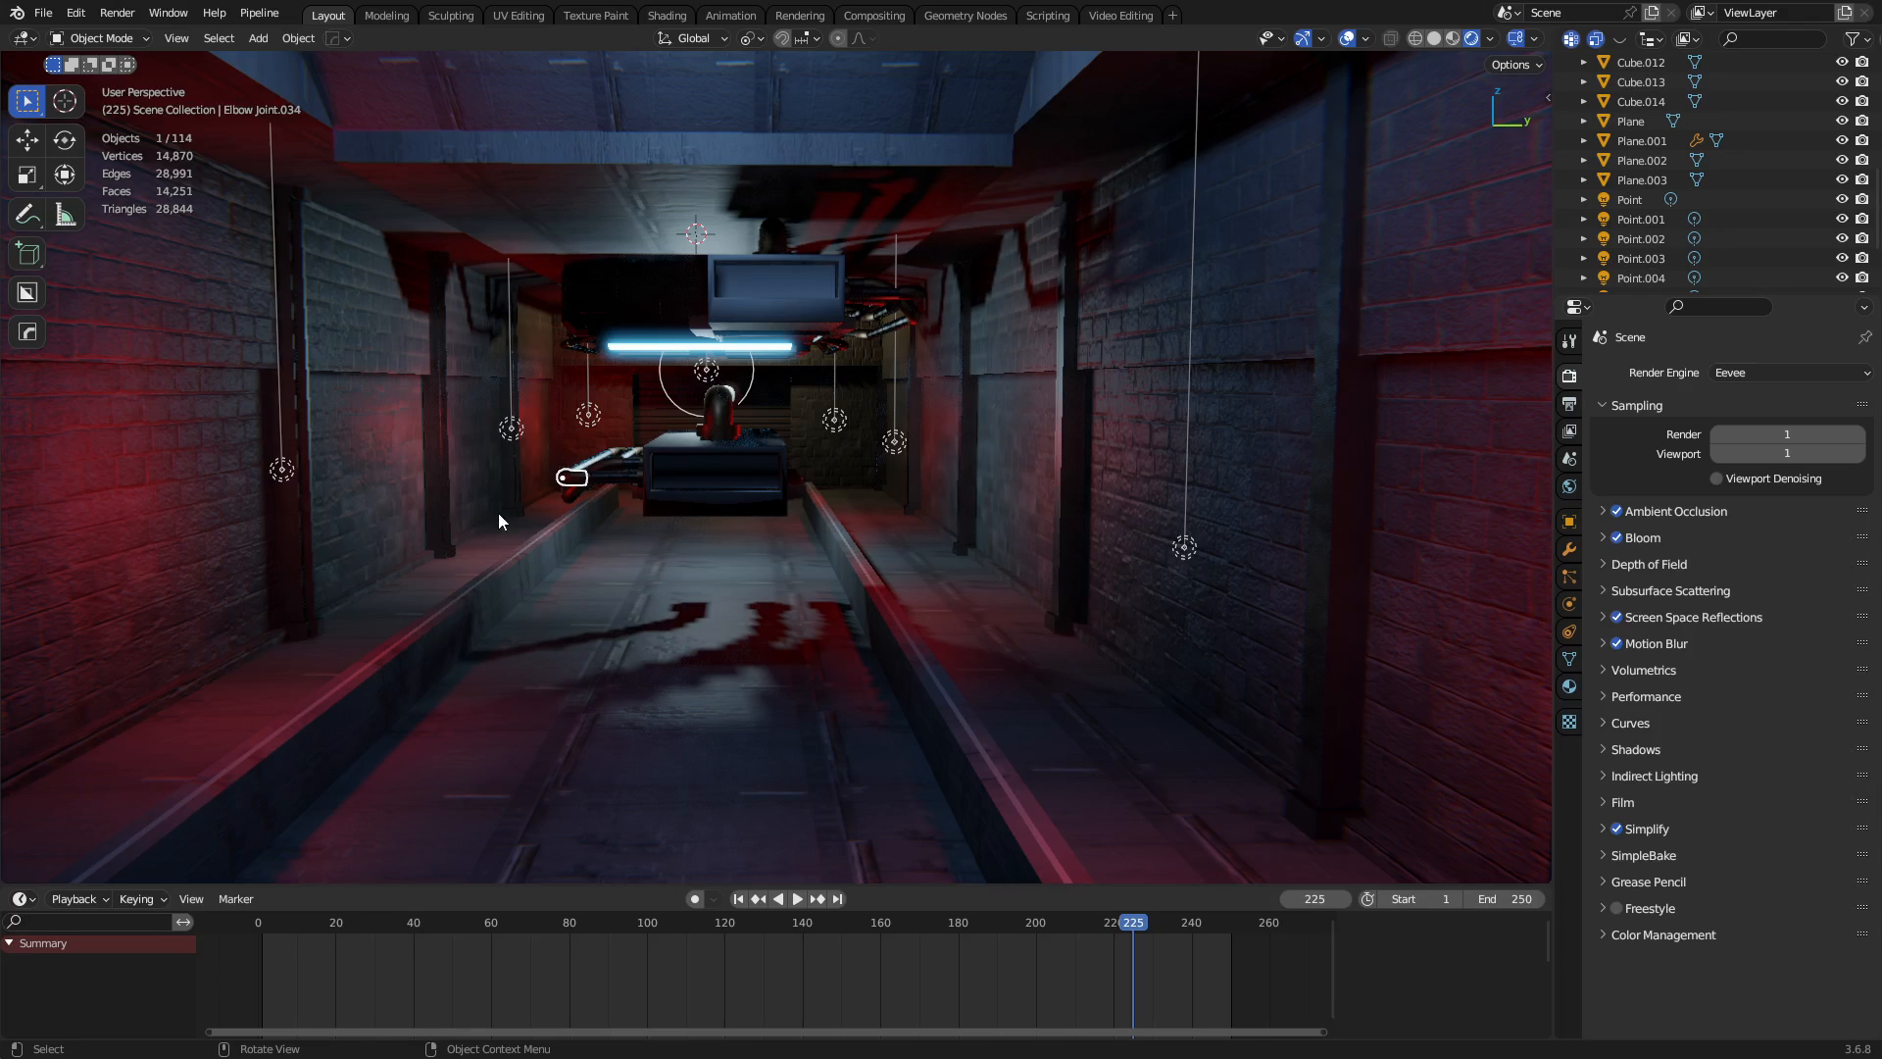
{"action": "middle_click_drag", "start_coordinate": [498, 514], "coordinate": [863, 547]}
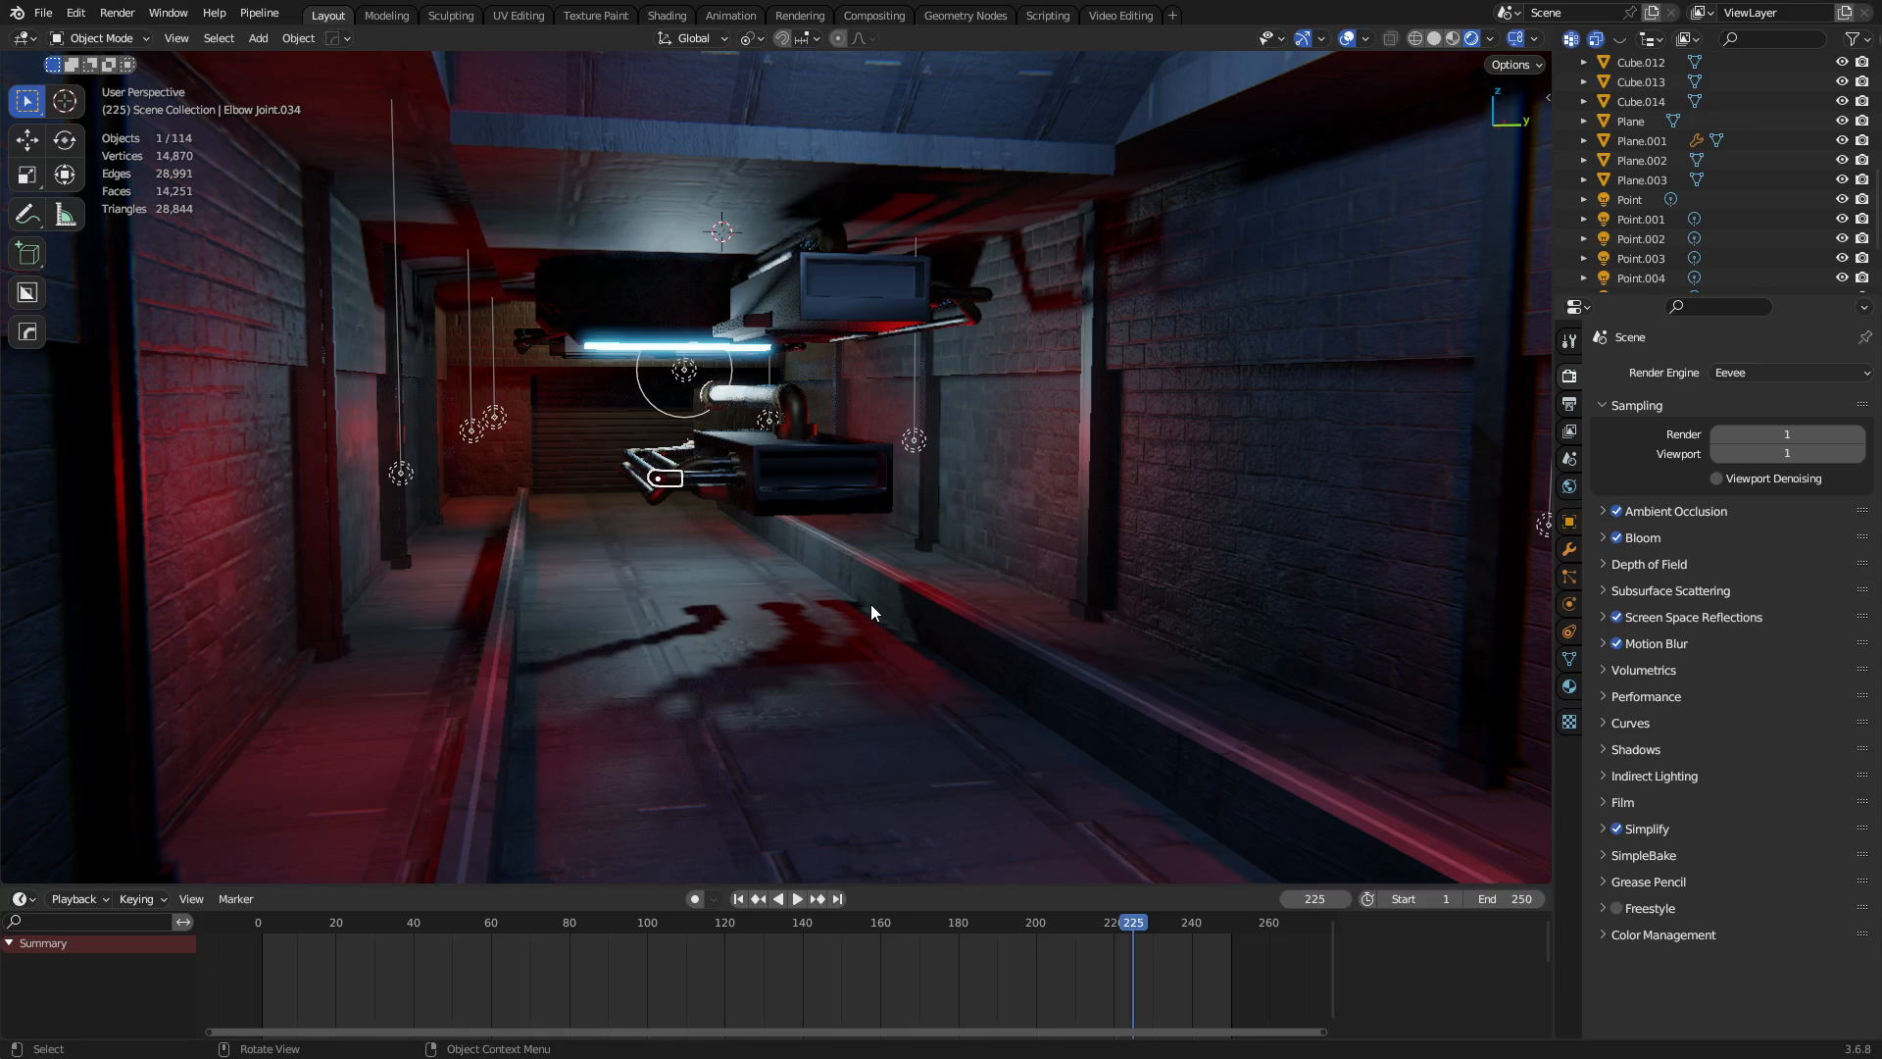
{"action": "scroll", "coordinate": [902, 593], "scroll_direction": "down", "scroll_amount": 2}
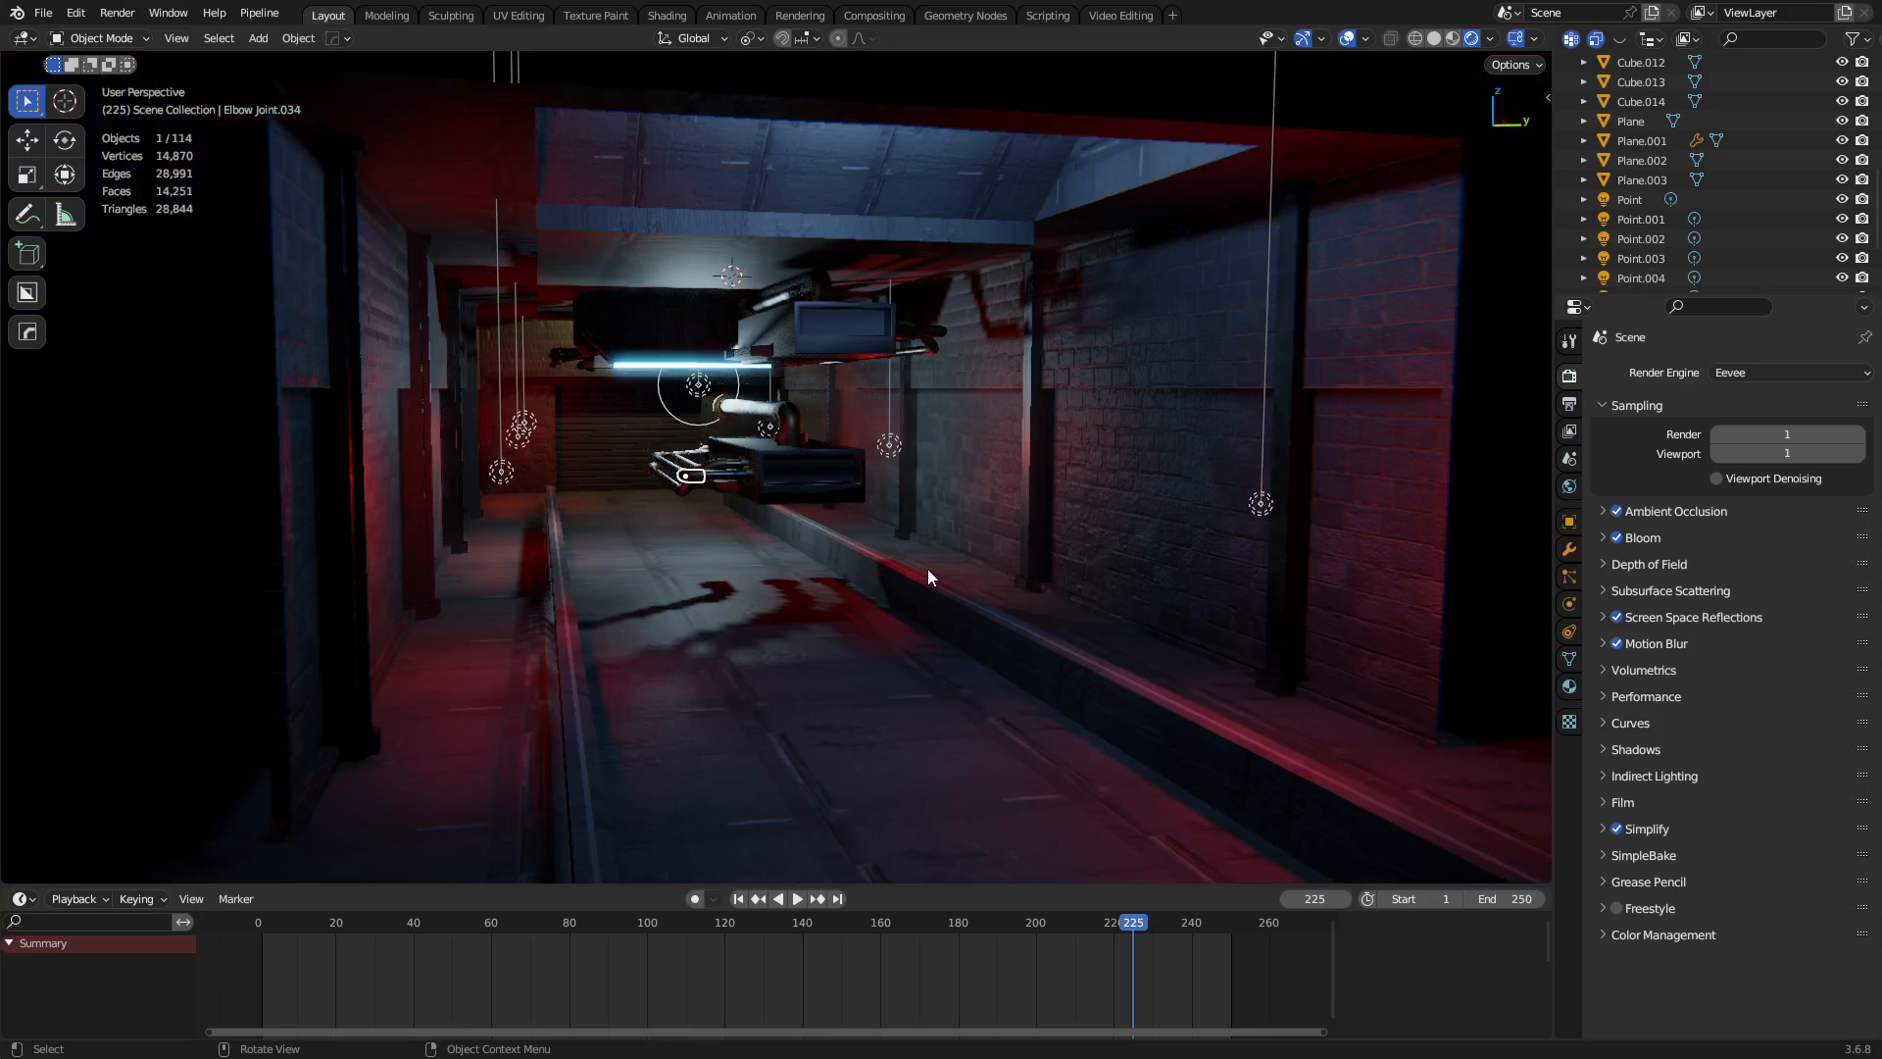